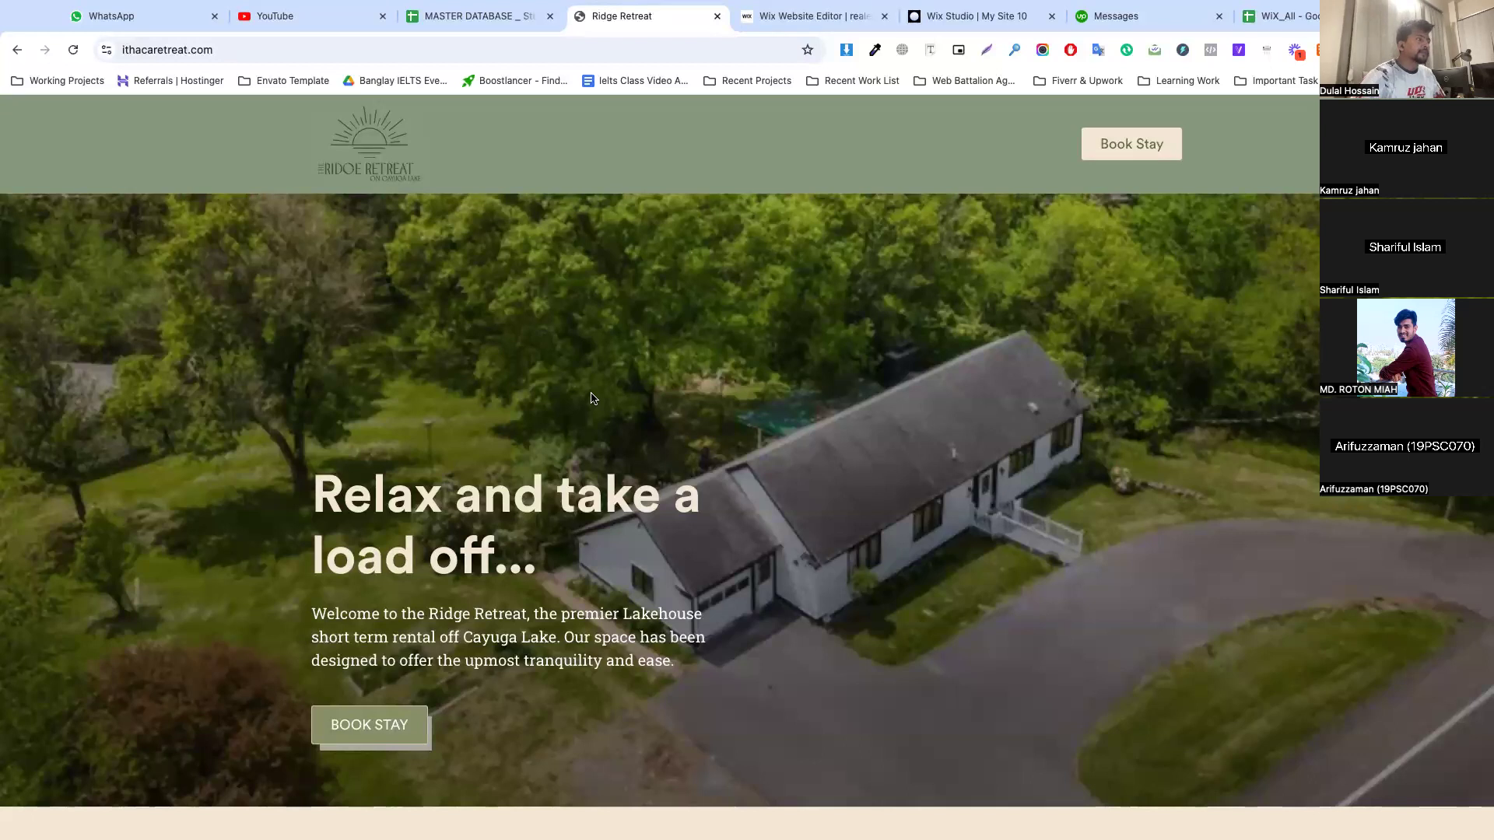
# Switch to the Wix Website Editor, change to the desktop view, and open the site's color theme customization
pyautogui.scroll(-8, 498, 341)
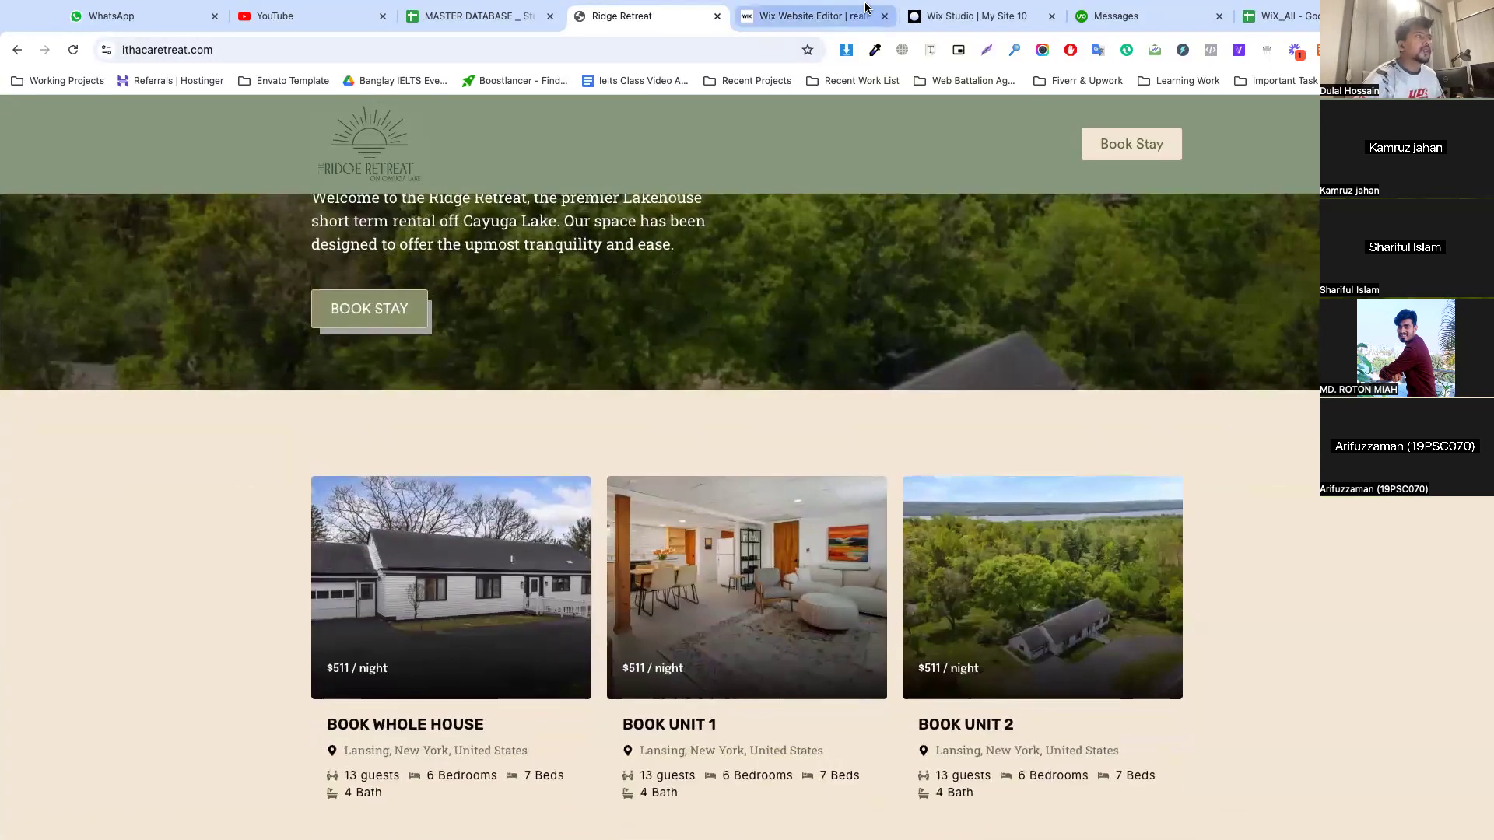
pyautogui.click(813, 17)
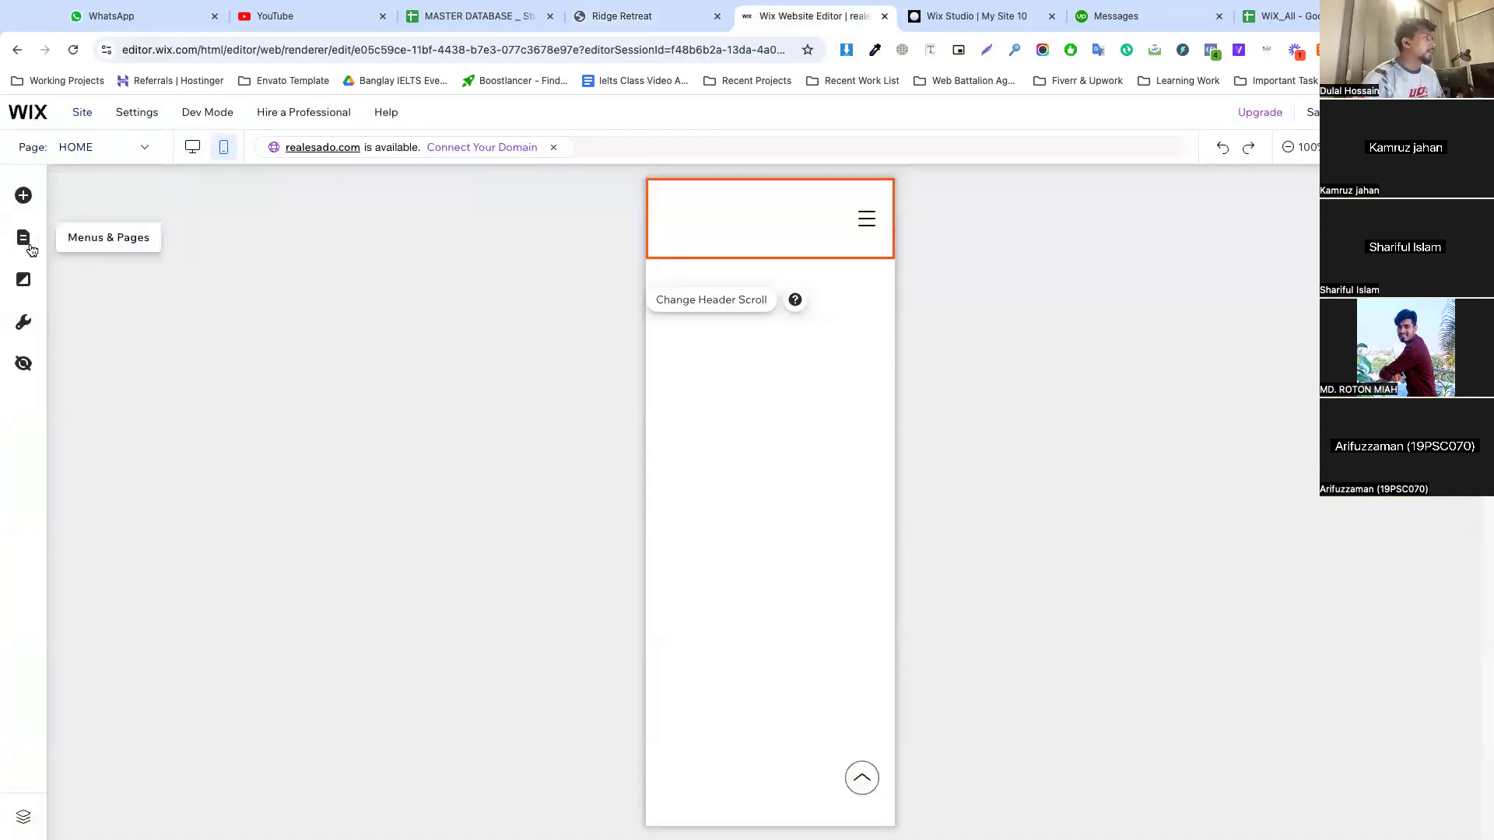
pyautogui.click(194, 149)
pyautogui.click(193, 148)
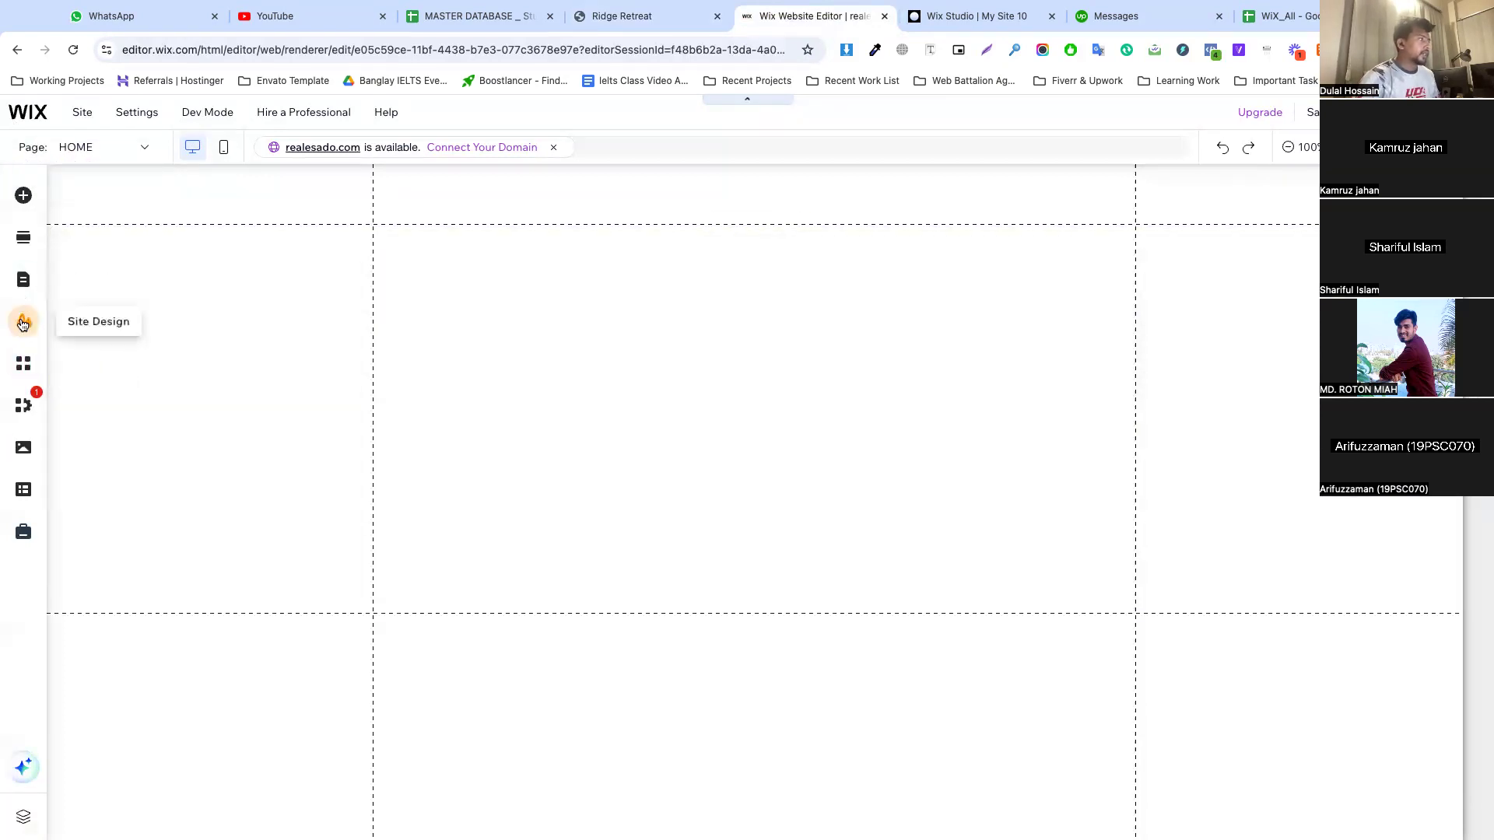
pyautogui.click(23, 323)
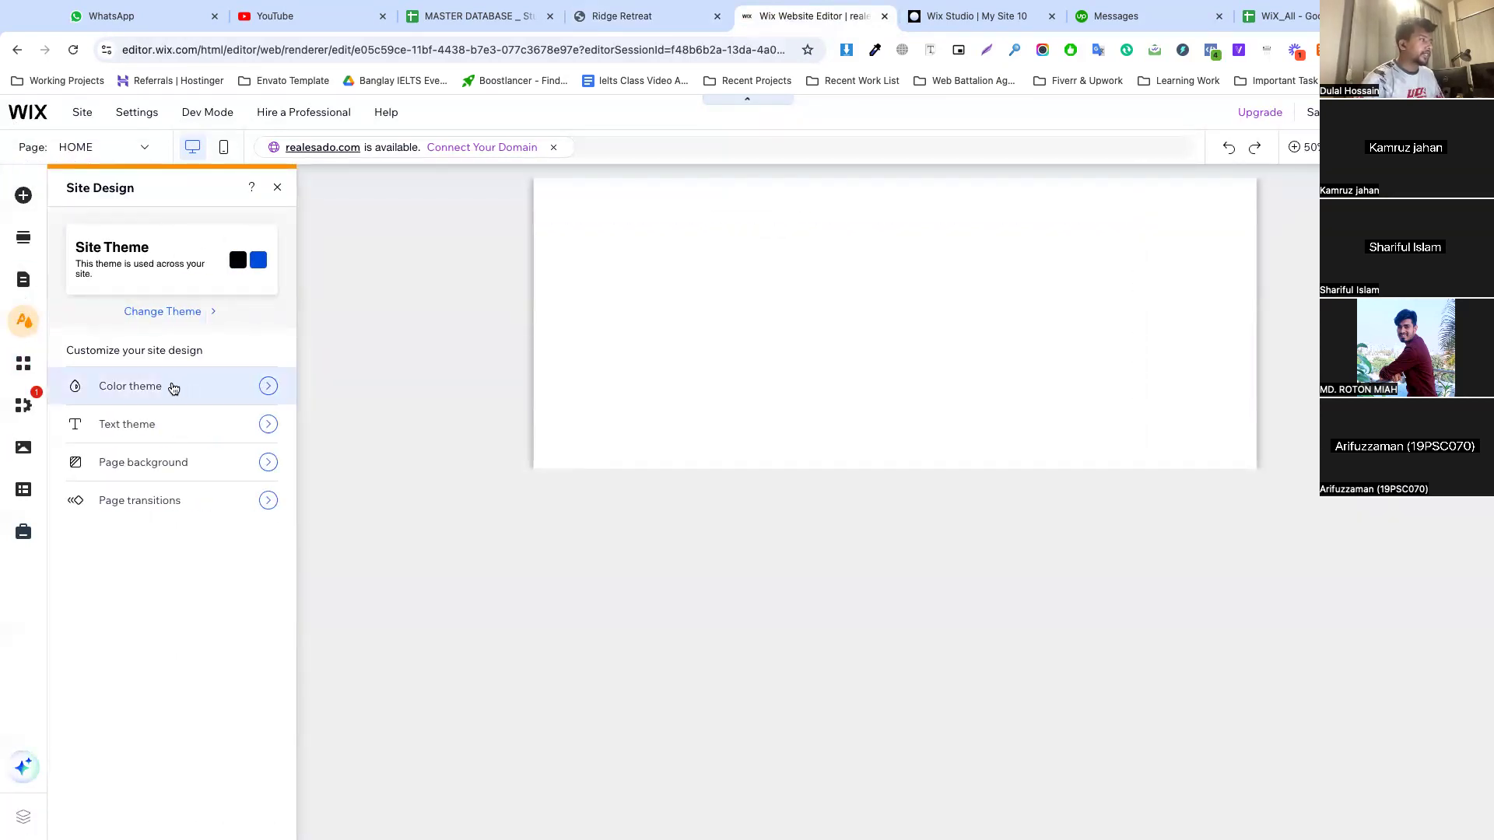
pyautogui.click(173, 386)
# Switch to the Ridge Retreat site, inspect its header section, and select the header's background-color hex code
pyautogui.click(615, 17)
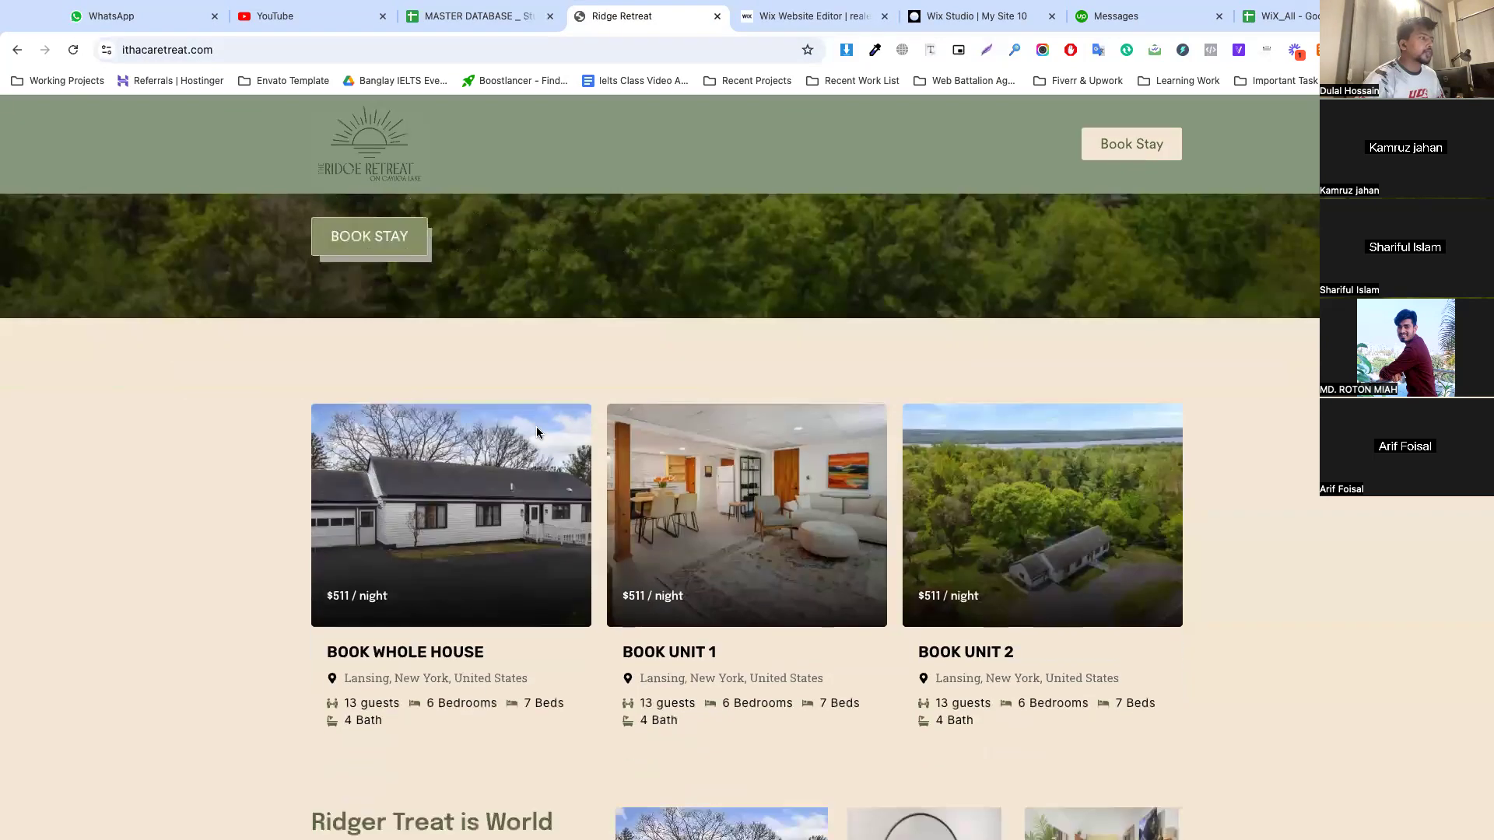
pyautogui.scroll(6, 537, 432)
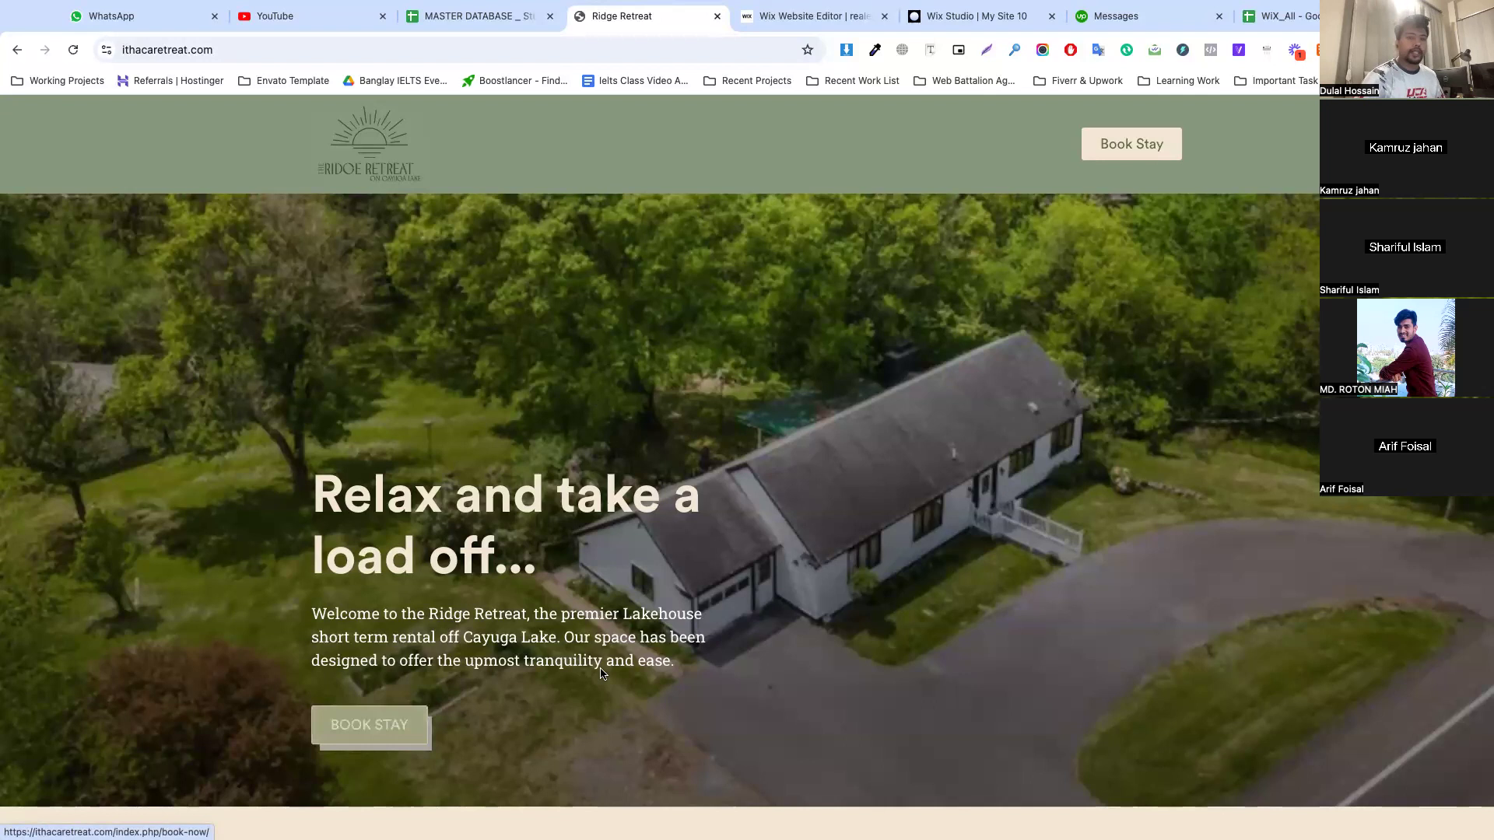
pyautogui.scroll(-2, 544, 677)
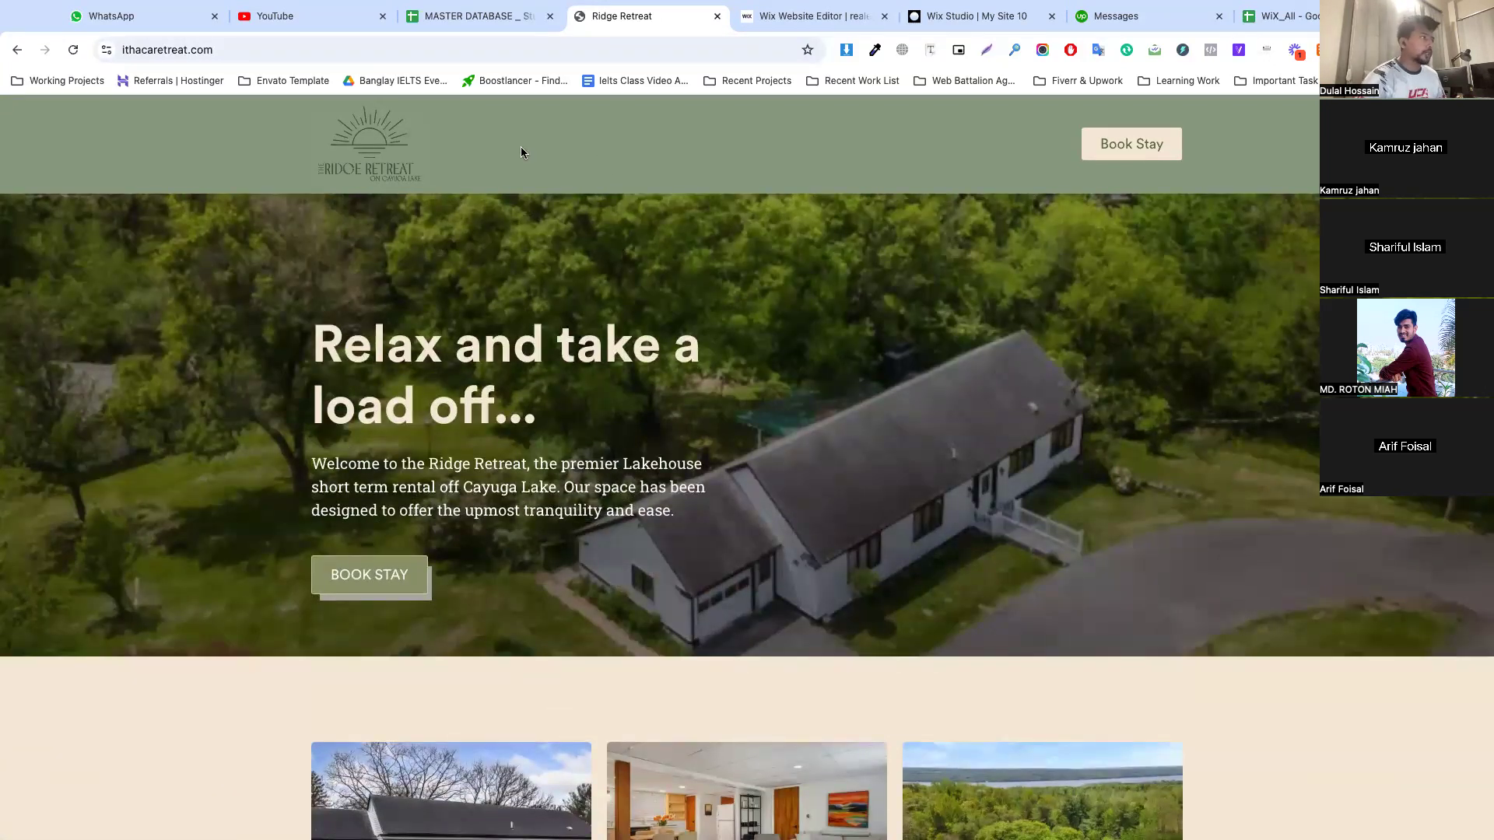
pyautogui.rightClick(618, 164)
pyautogui.click(668, 533)
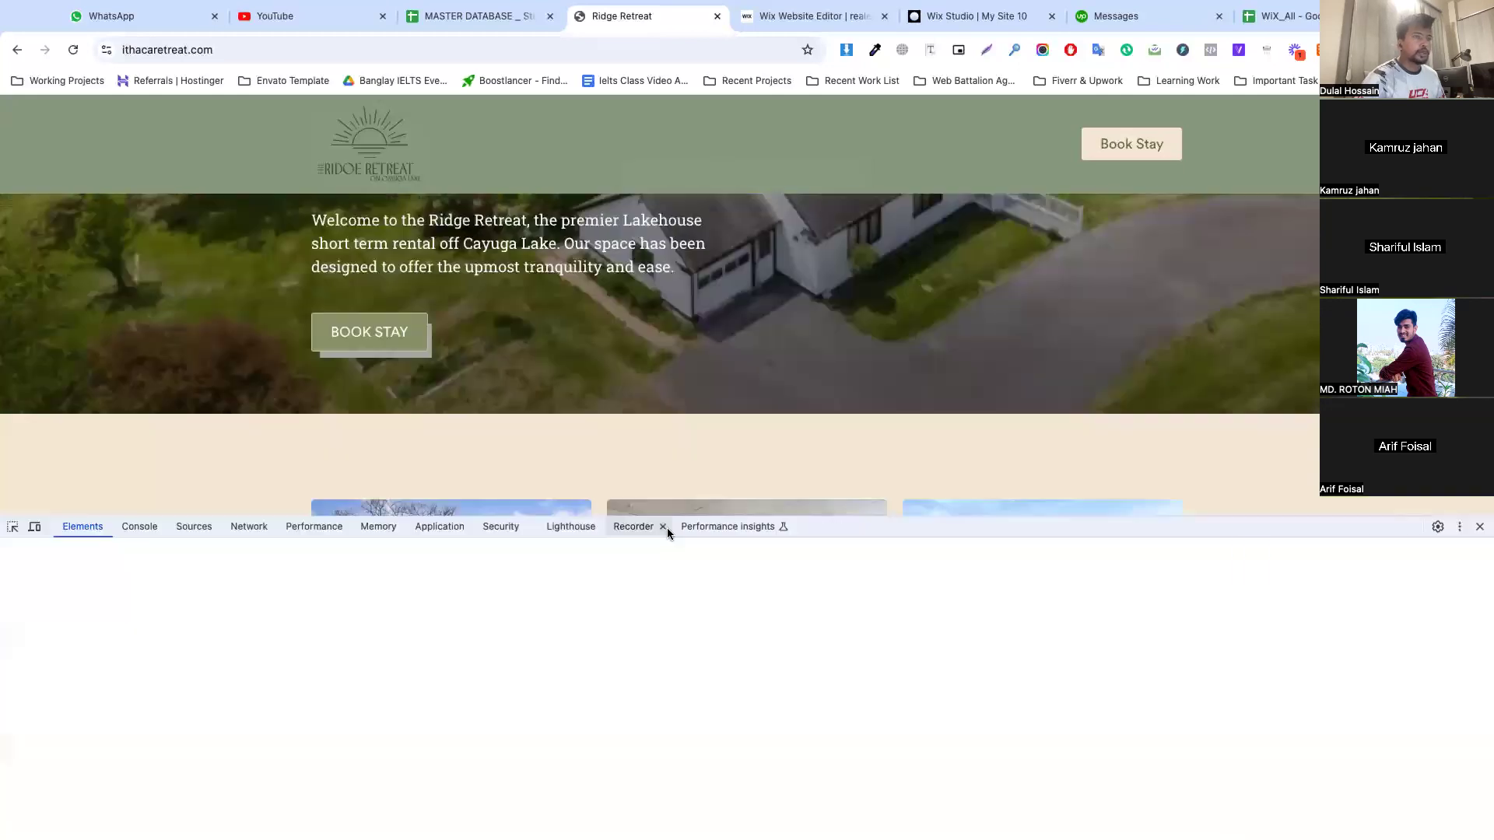
pyautogui.click(13, 527)
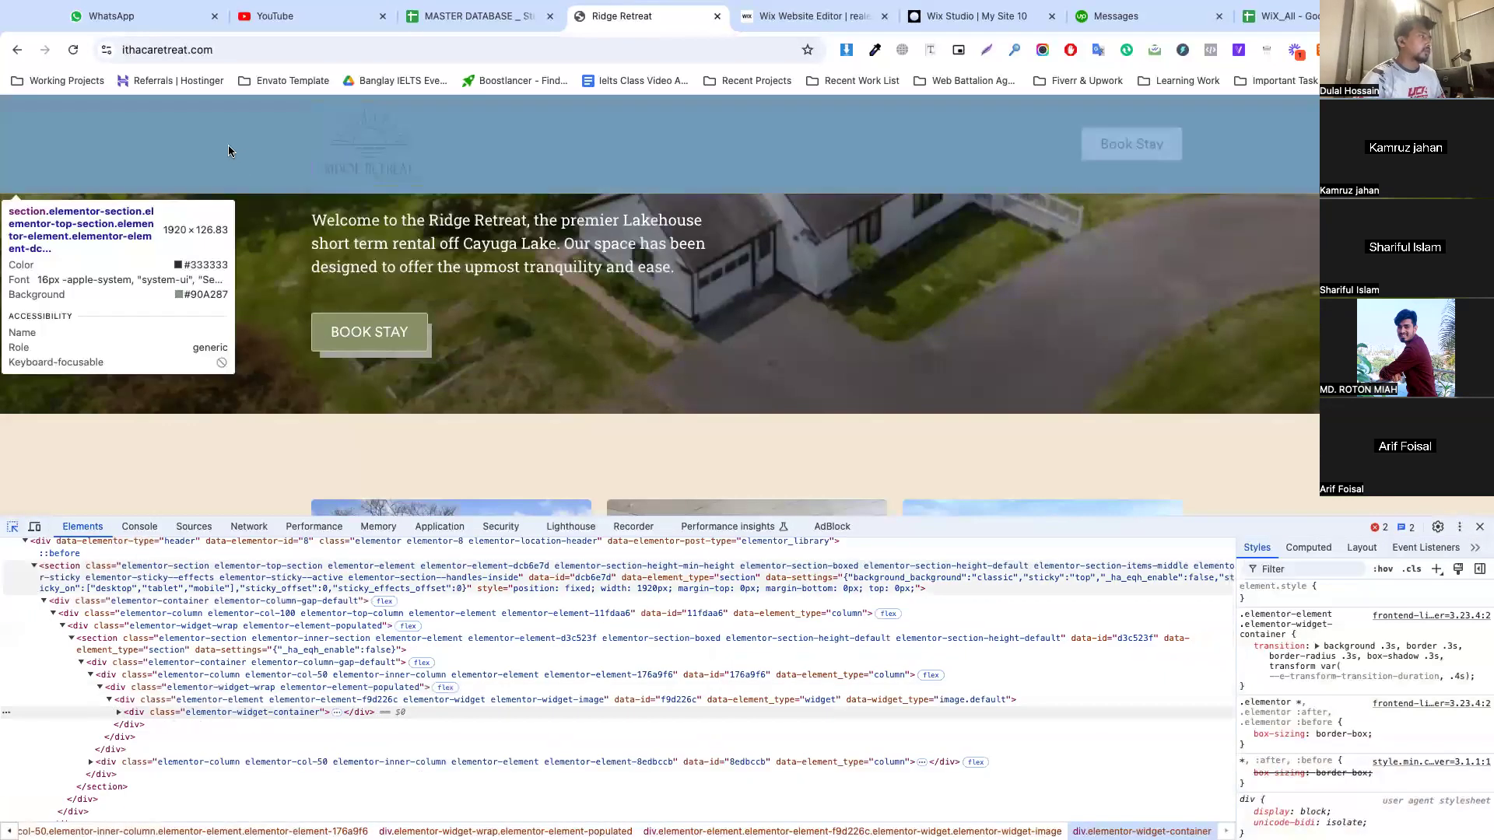
pyautogui.click(227, 145)
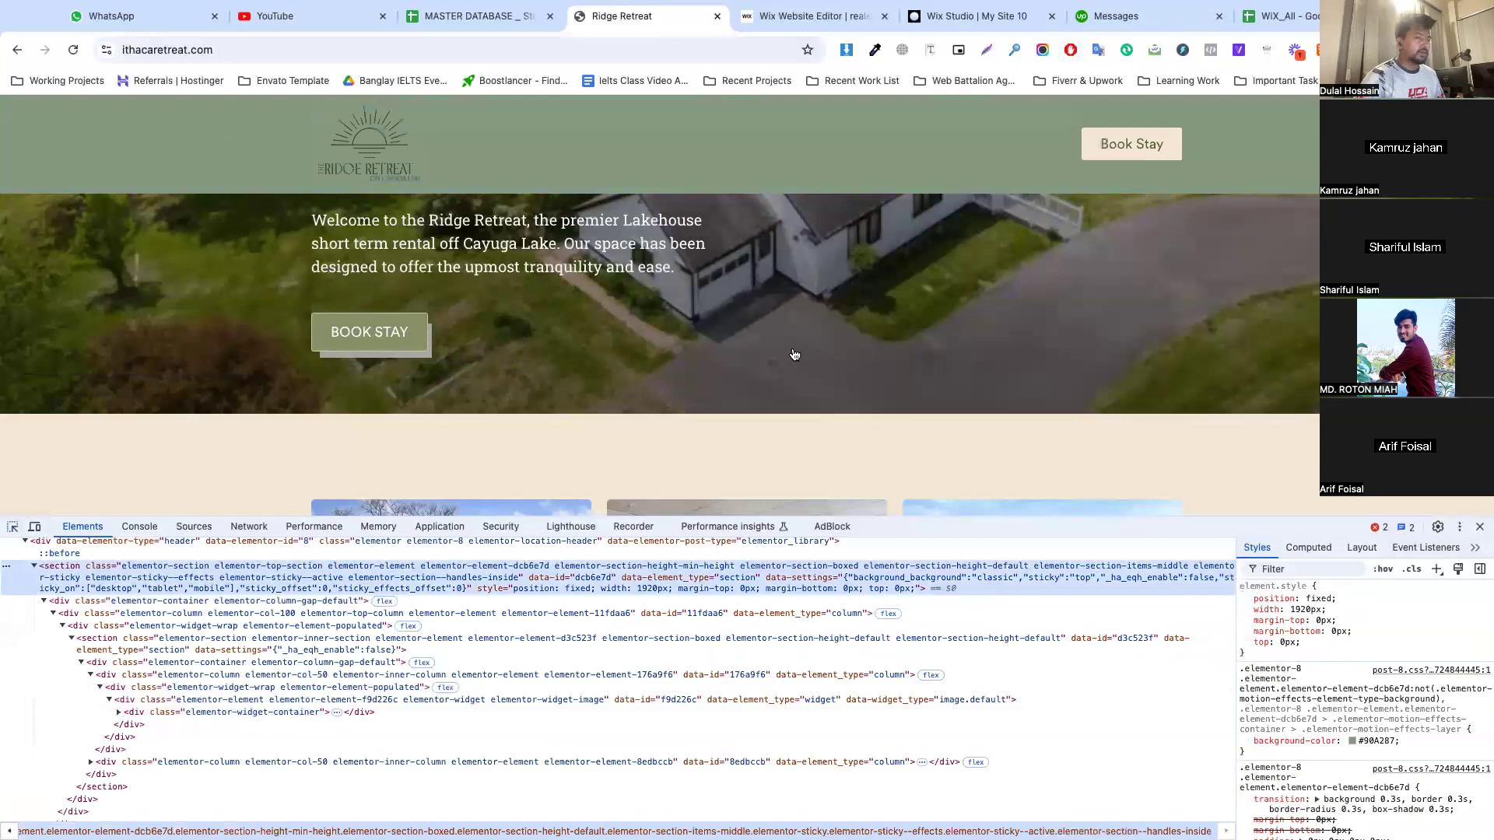
pyautogui.click(1362, 741)
pyautogui.doubleClick(1362, 741)
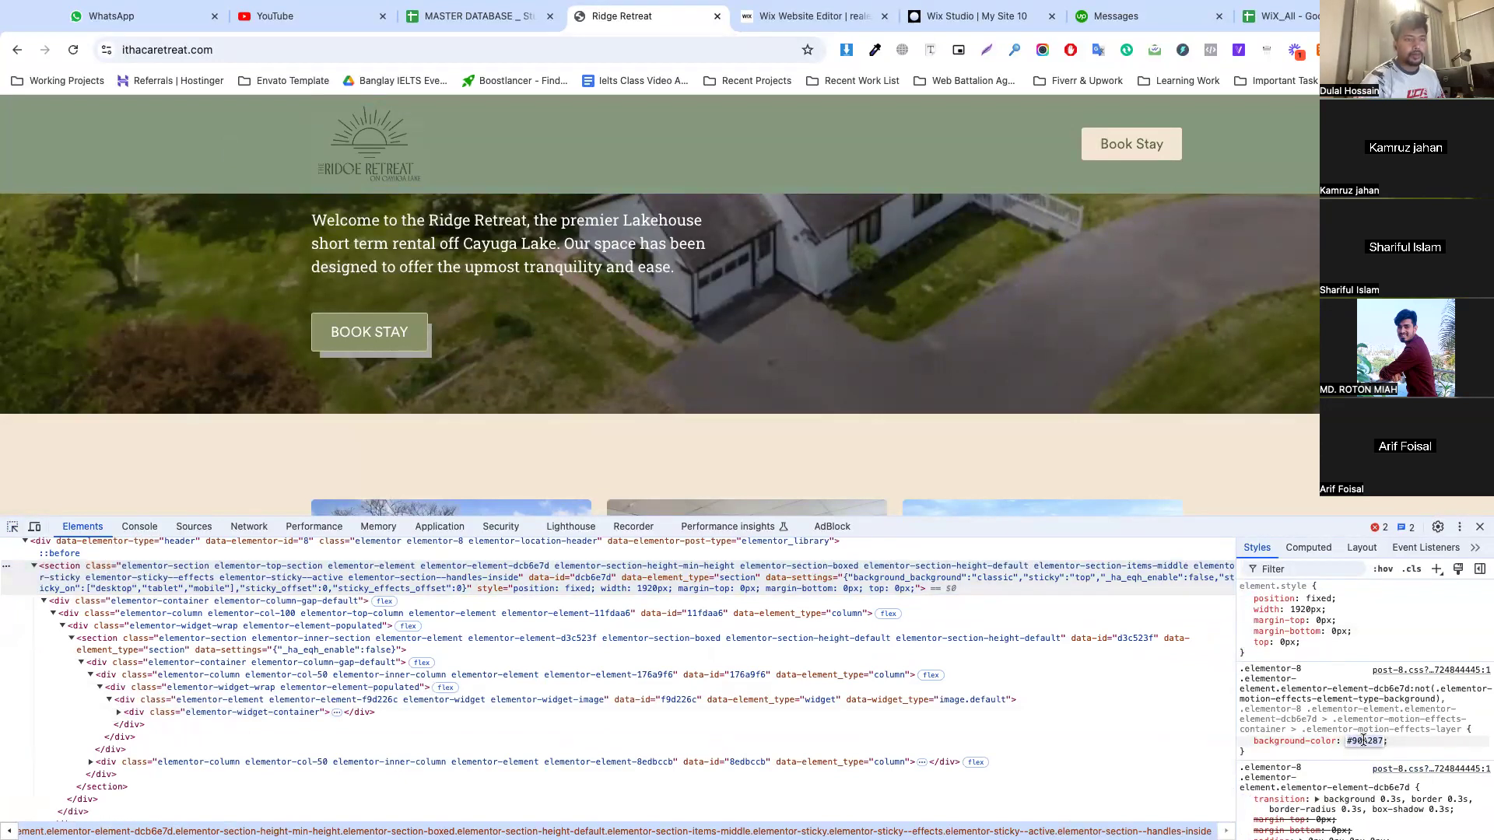
# Inspect the "Ridger Treat is World Class" heading and copy the hex code of its primary text color
pyautogui.scroll(-5, 787, 387)
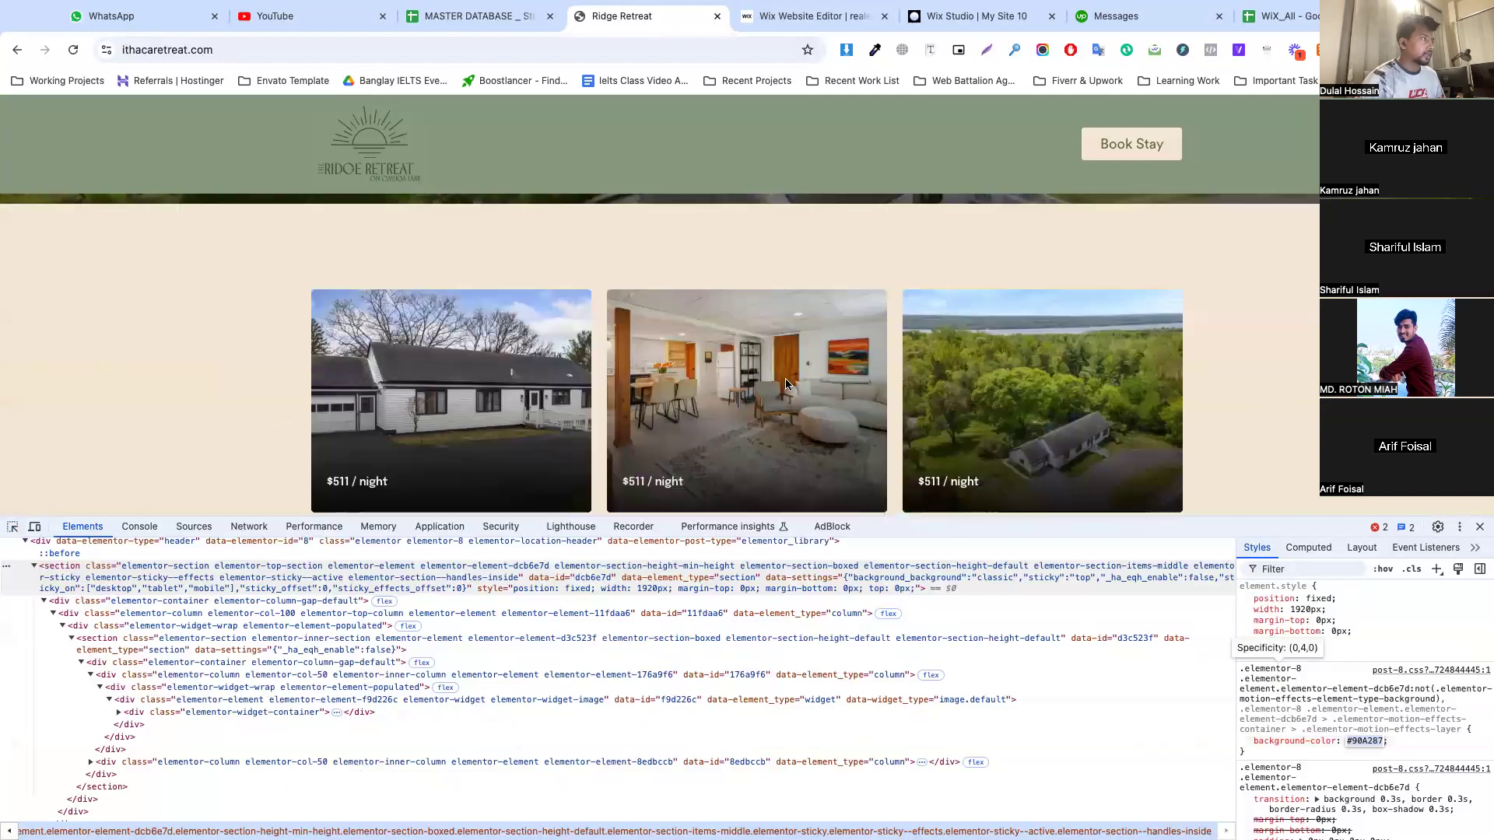
pyautogui.scroll(-3, 786, 386)
pyautogui.scroll(2, 787, 387)
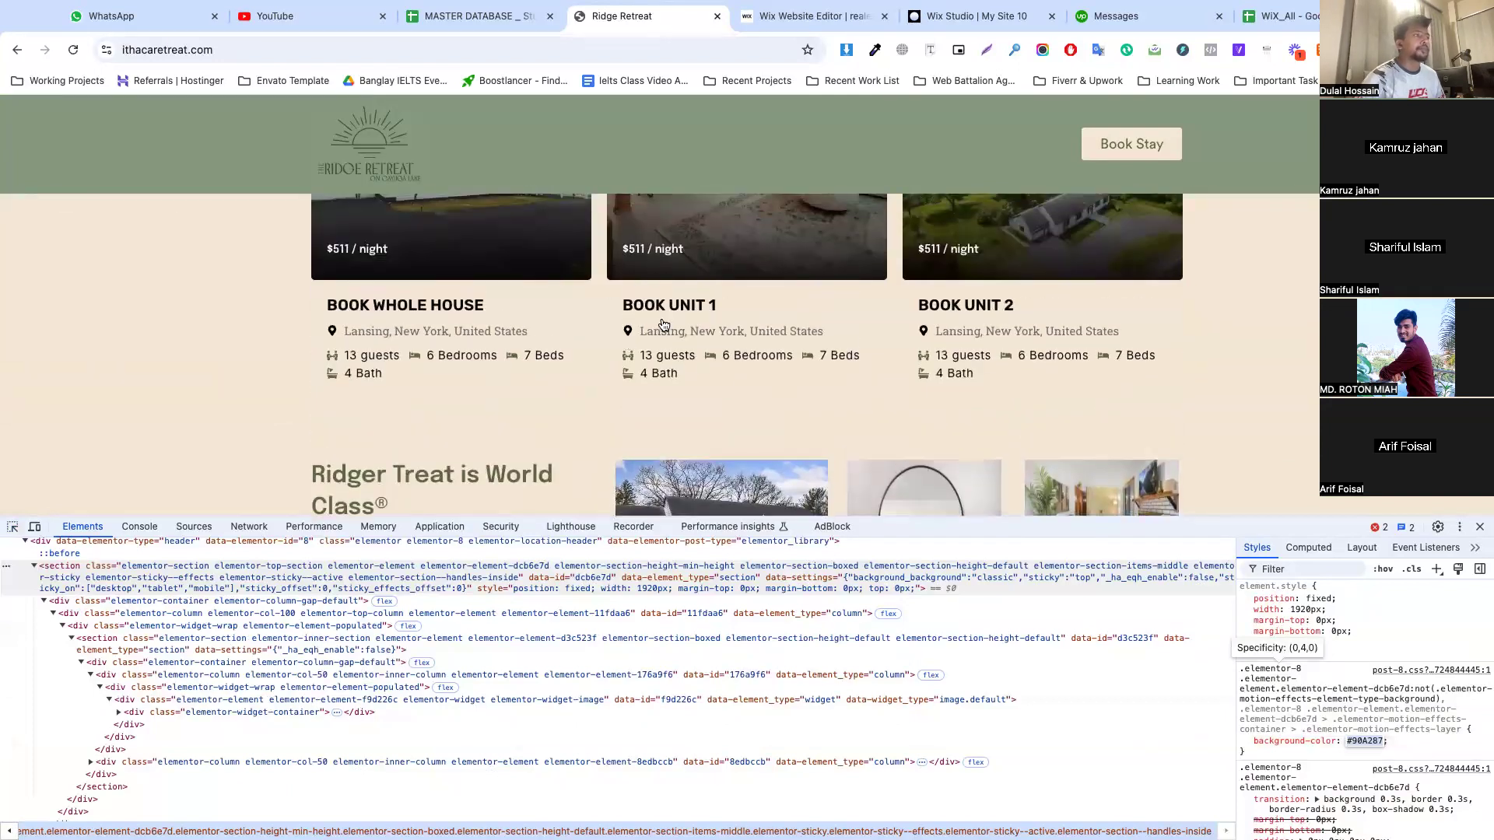
pyautogui.scroll(-3, 656, 357)
pyautogui.click(12, 527)
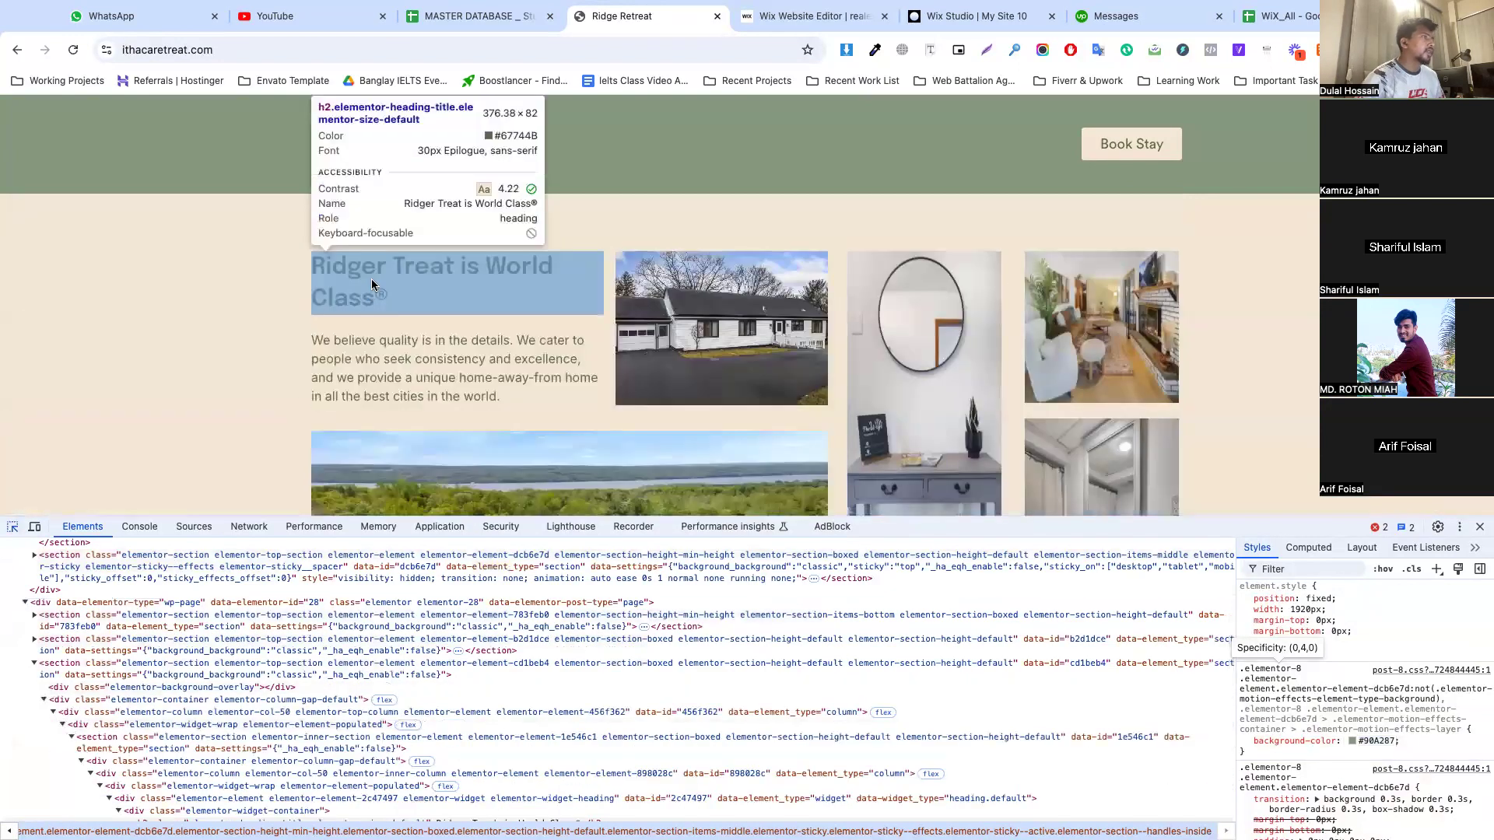
pyautogui.click(372, 285)
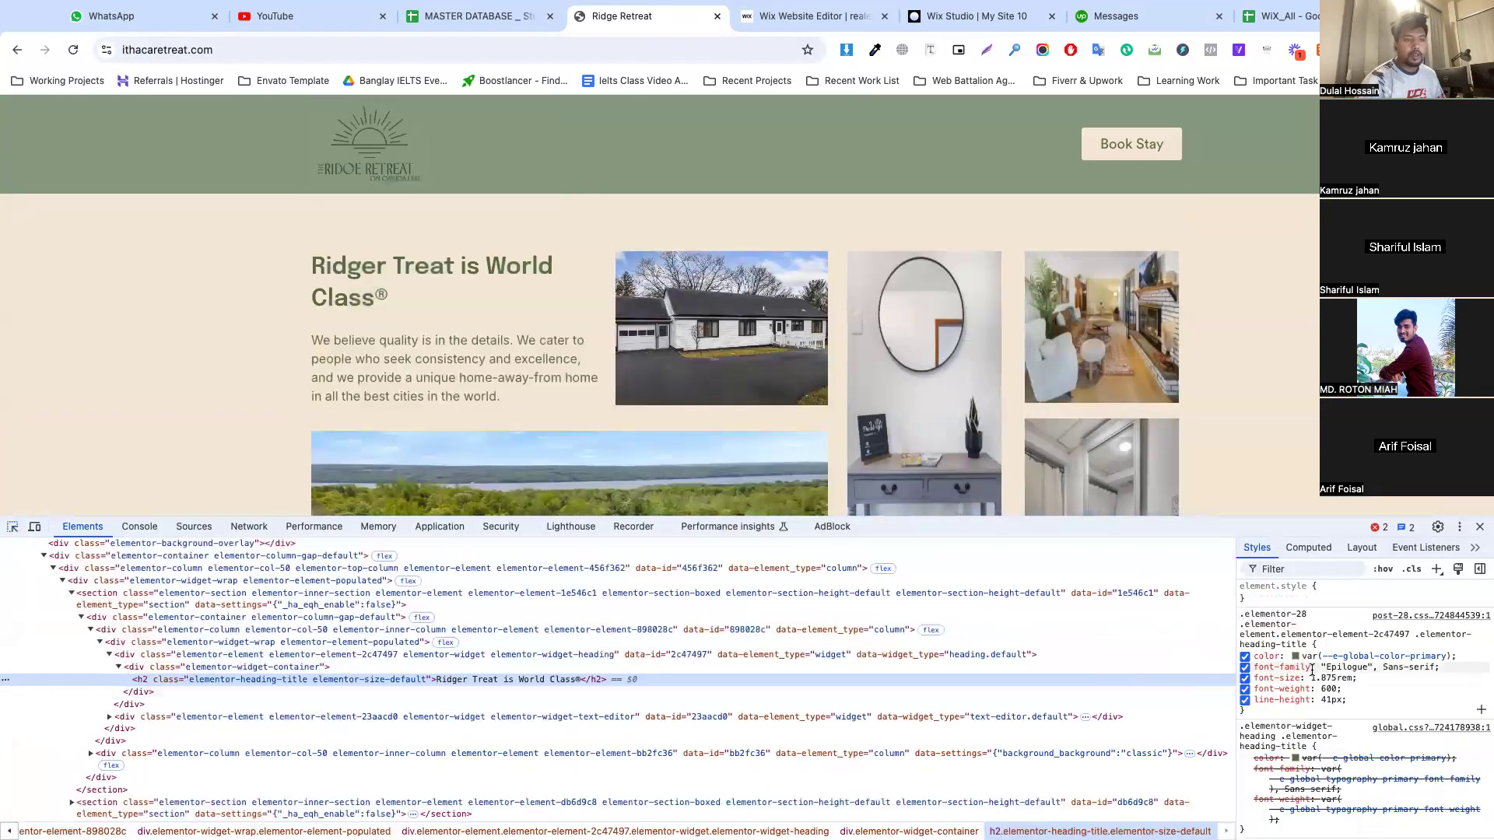
pyautogui.click(1296, 758)
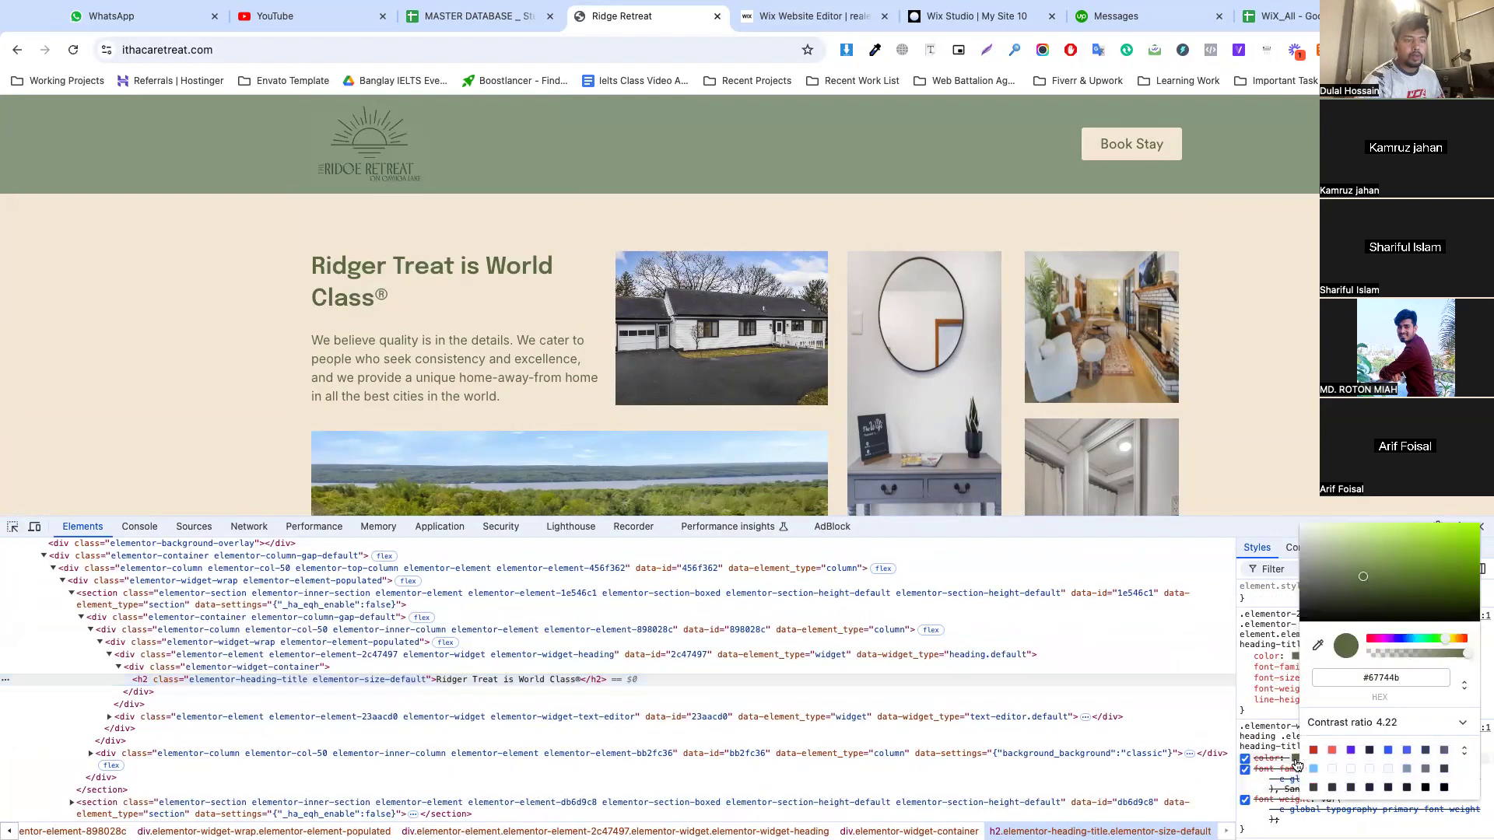
pyautogui.click(1407, 679)
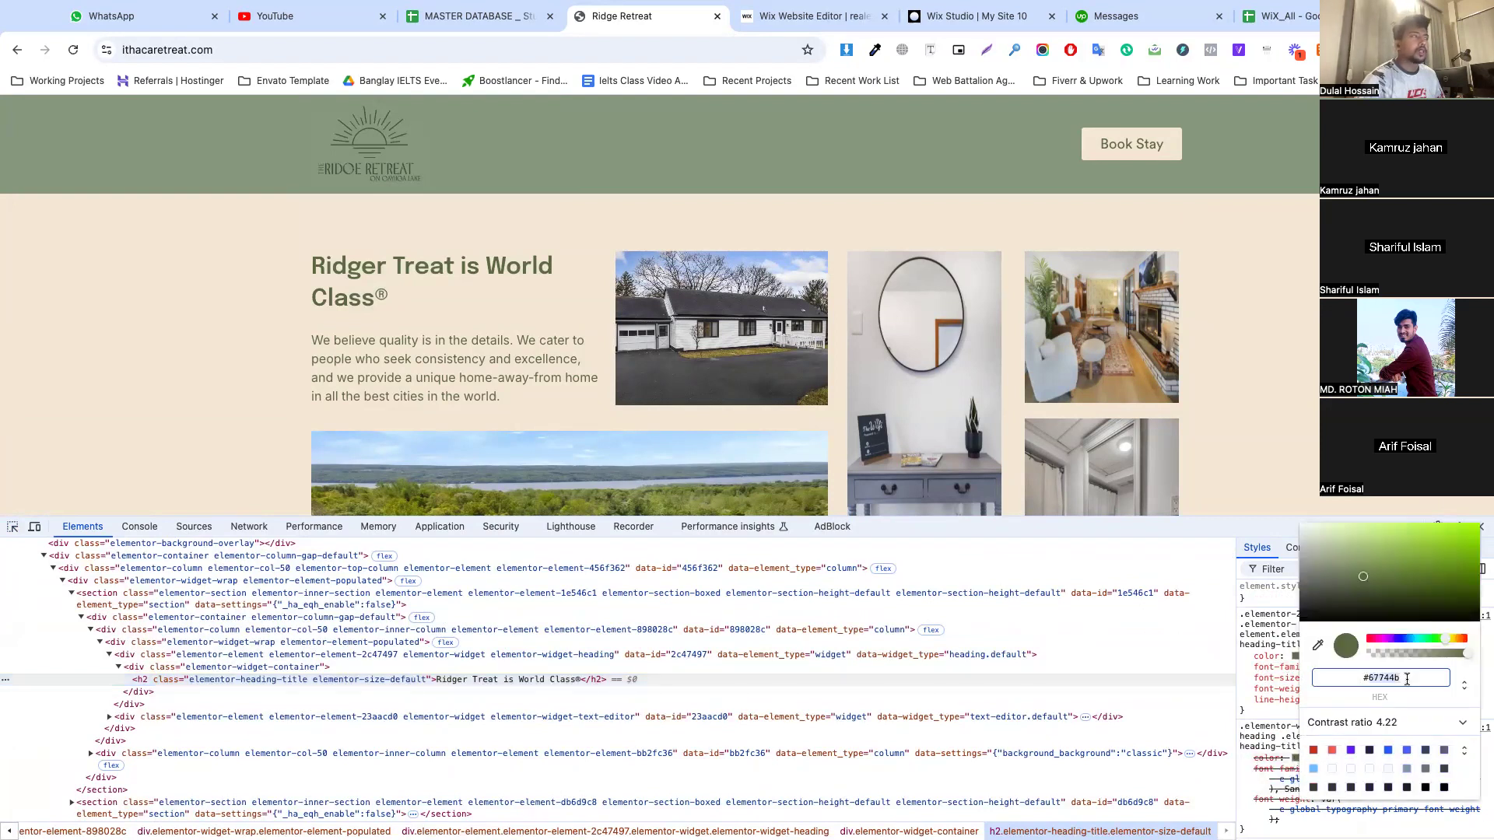
# Back in the Wix color theme, replace the black base color with #67744B
pyautogui.click(810, 16)
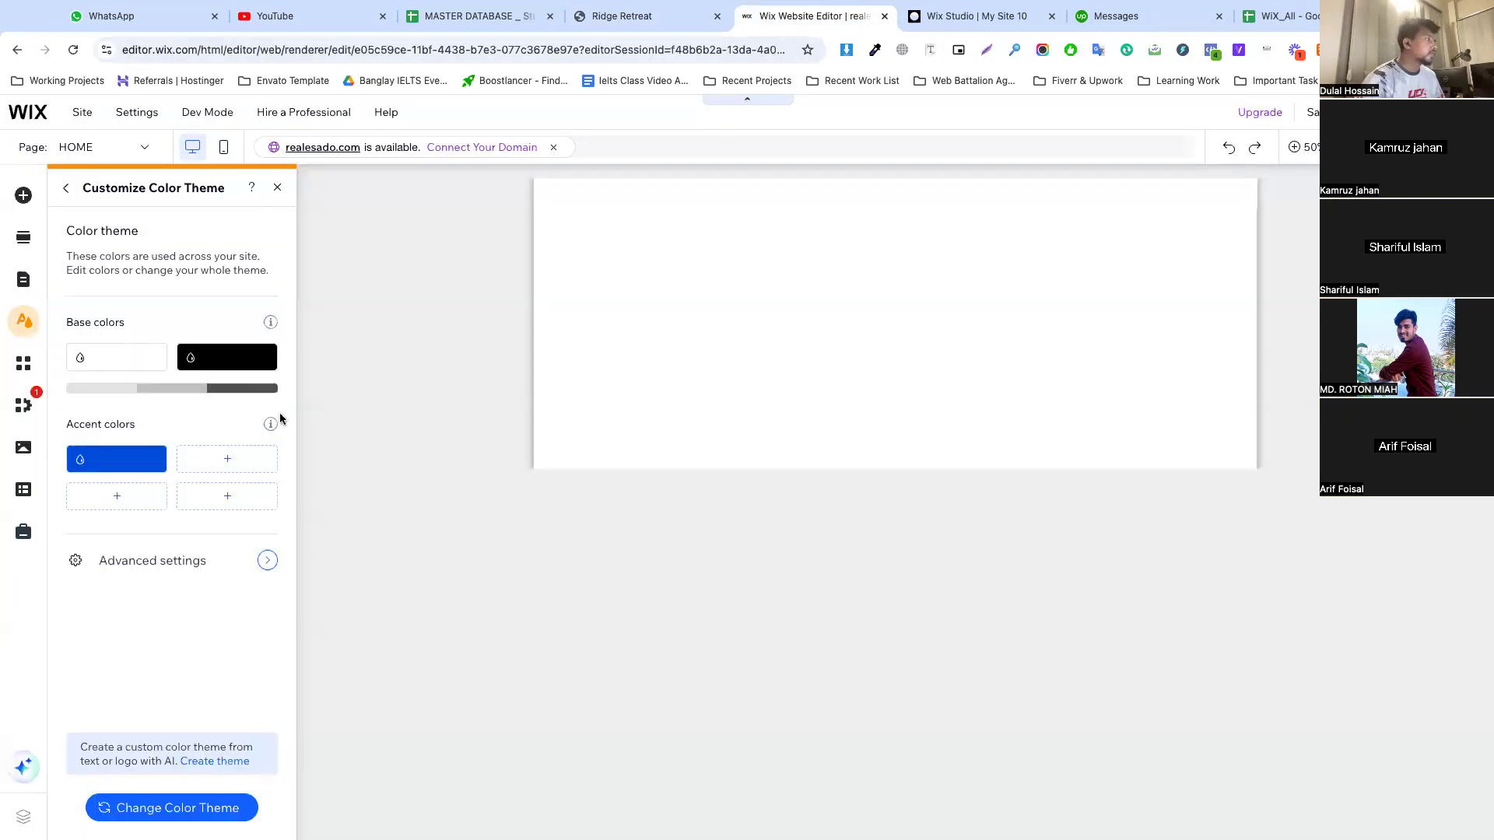
pyautogui.click(203, 363)
pyautogui.click(389, 521)
pyautogui.write('#67744B')
pyautogui.click(390, 563)
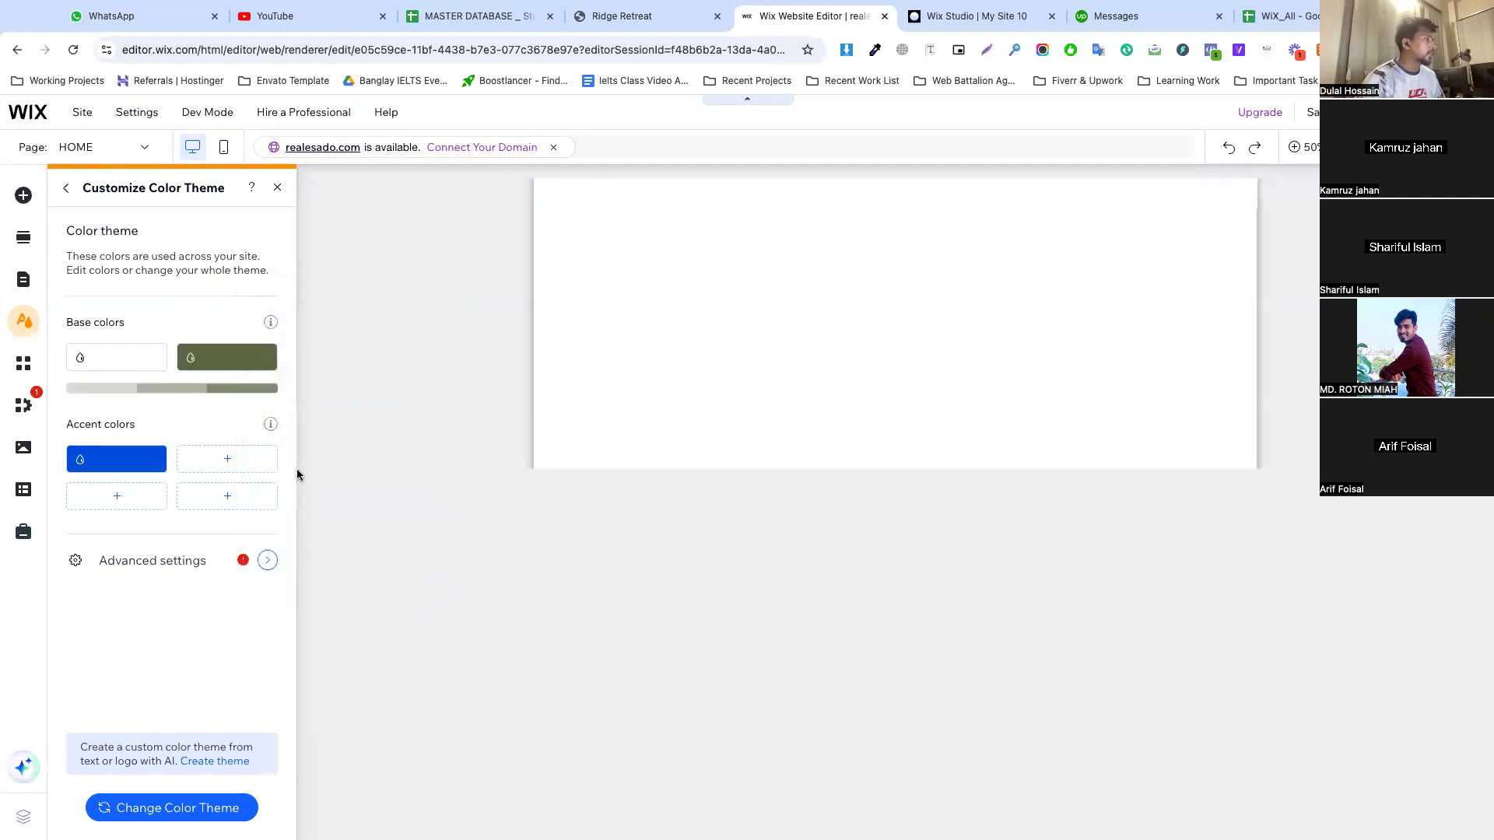
# Adjust the darkest base shade to the custom color #100D27 and apply it
pyautogui.click(232, 395)
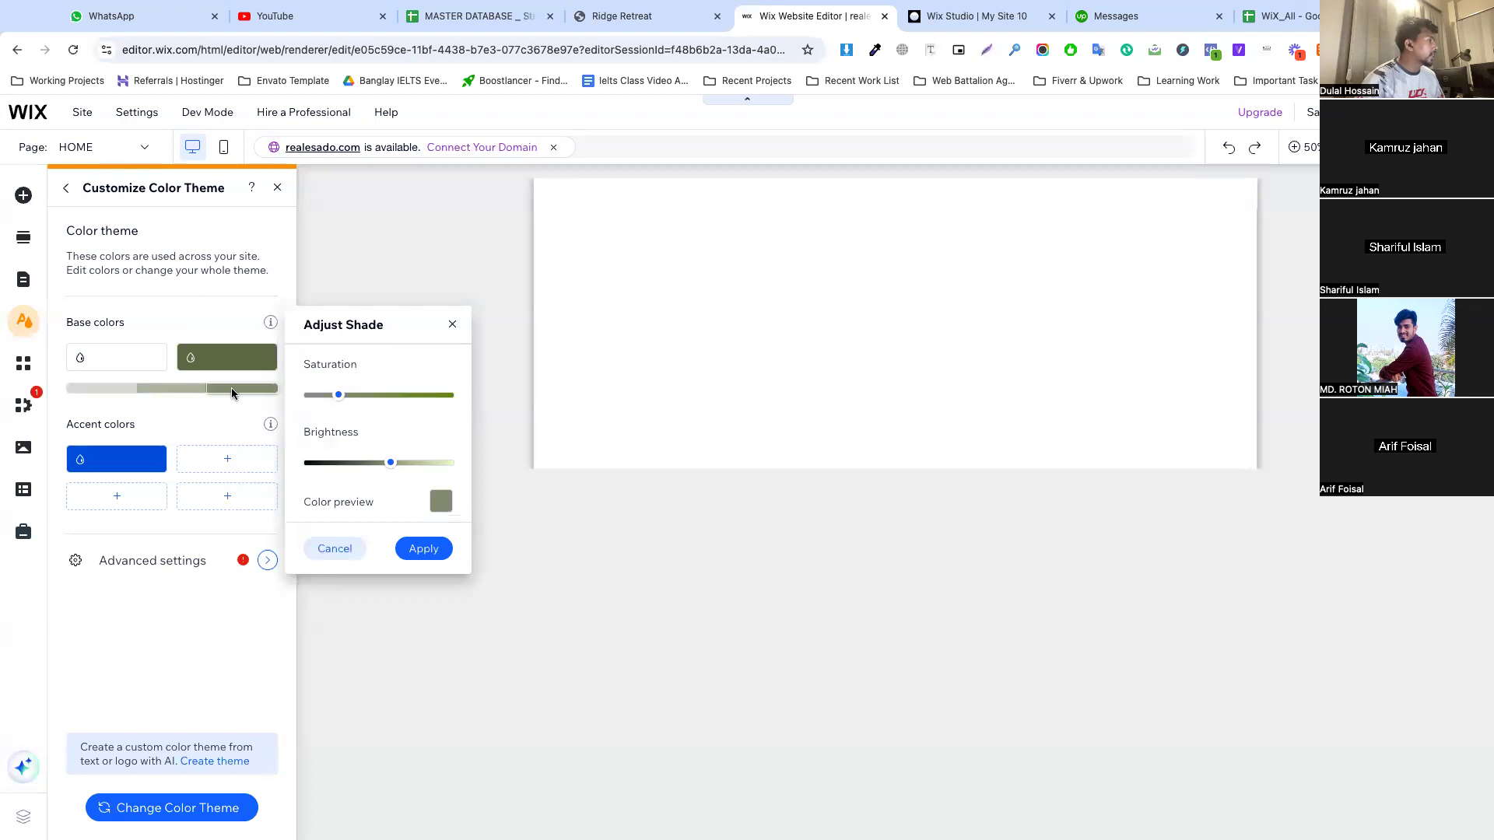
pyautogui.click(440, 502)
pyautogui.moveTo(556, 473); pyautogui.dragTo(485, 476)
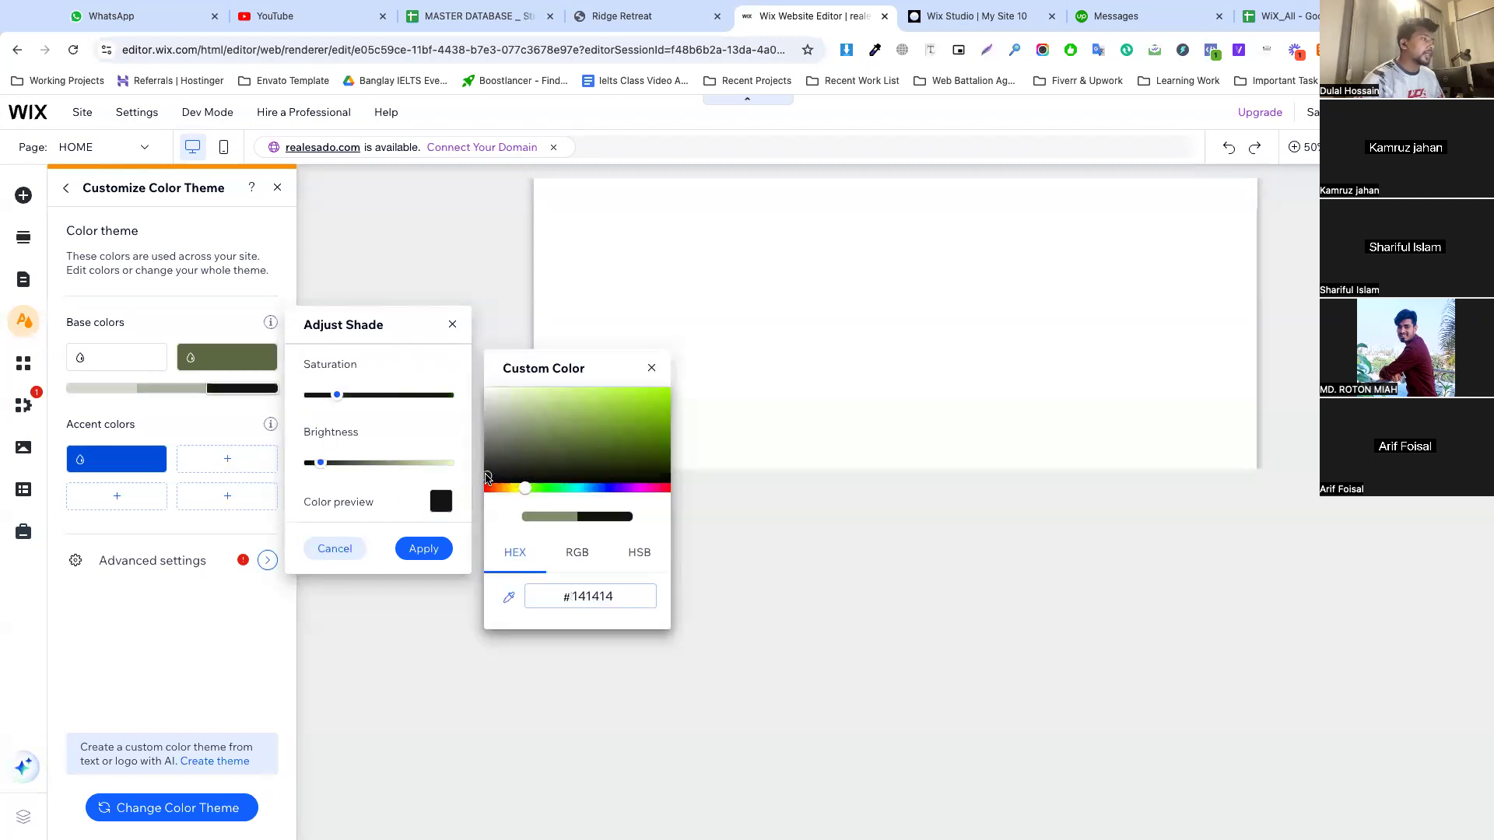
pyautogui.click(612, 488)
pyautogui.moveTo(612, 475); pyautogui.dragTo(609, 472)
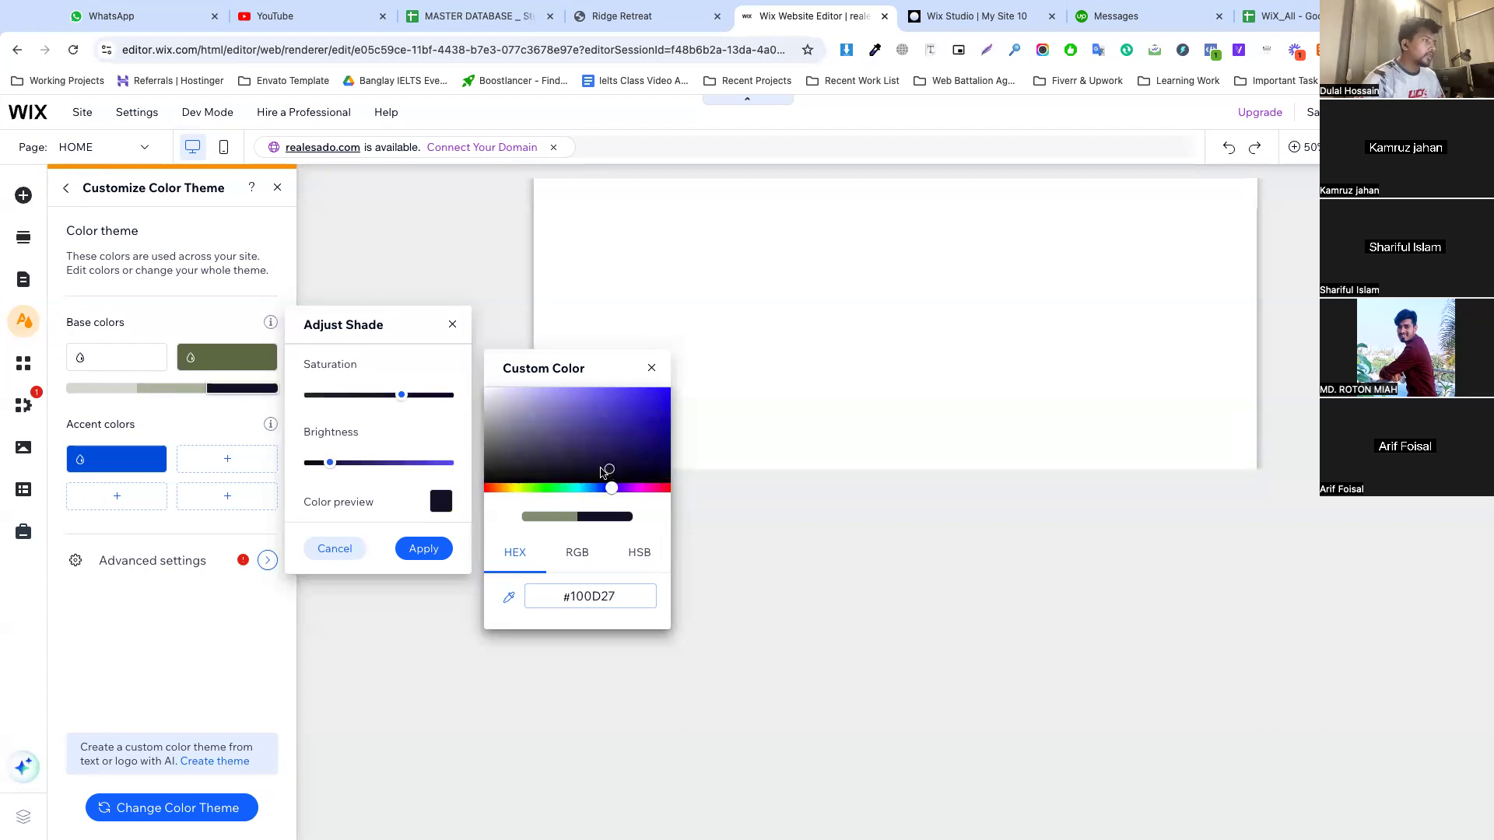
pyautogui.click(432, 551)
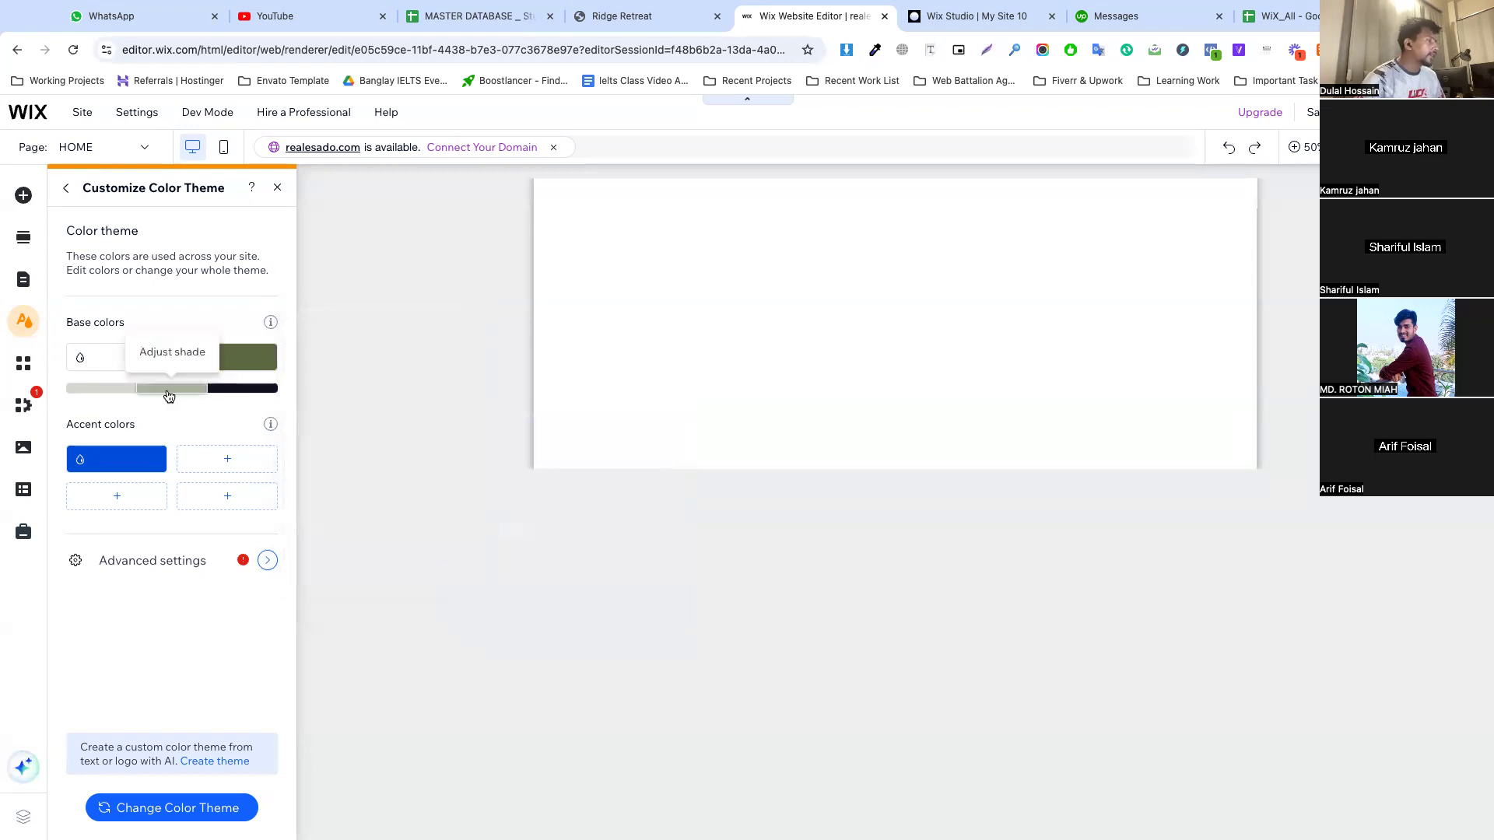
# Review the colors used on the Ridge Retreat site, then inspect the header and copy its background-color hex code
pyautogui.click(623, 16)
pyautogui.tripleClick(400, 293)
pyautogui.click(502, 352)
pyautogui.scroll(-5, 502, 352)
pyautogui.scroll(-10, 502, 357)
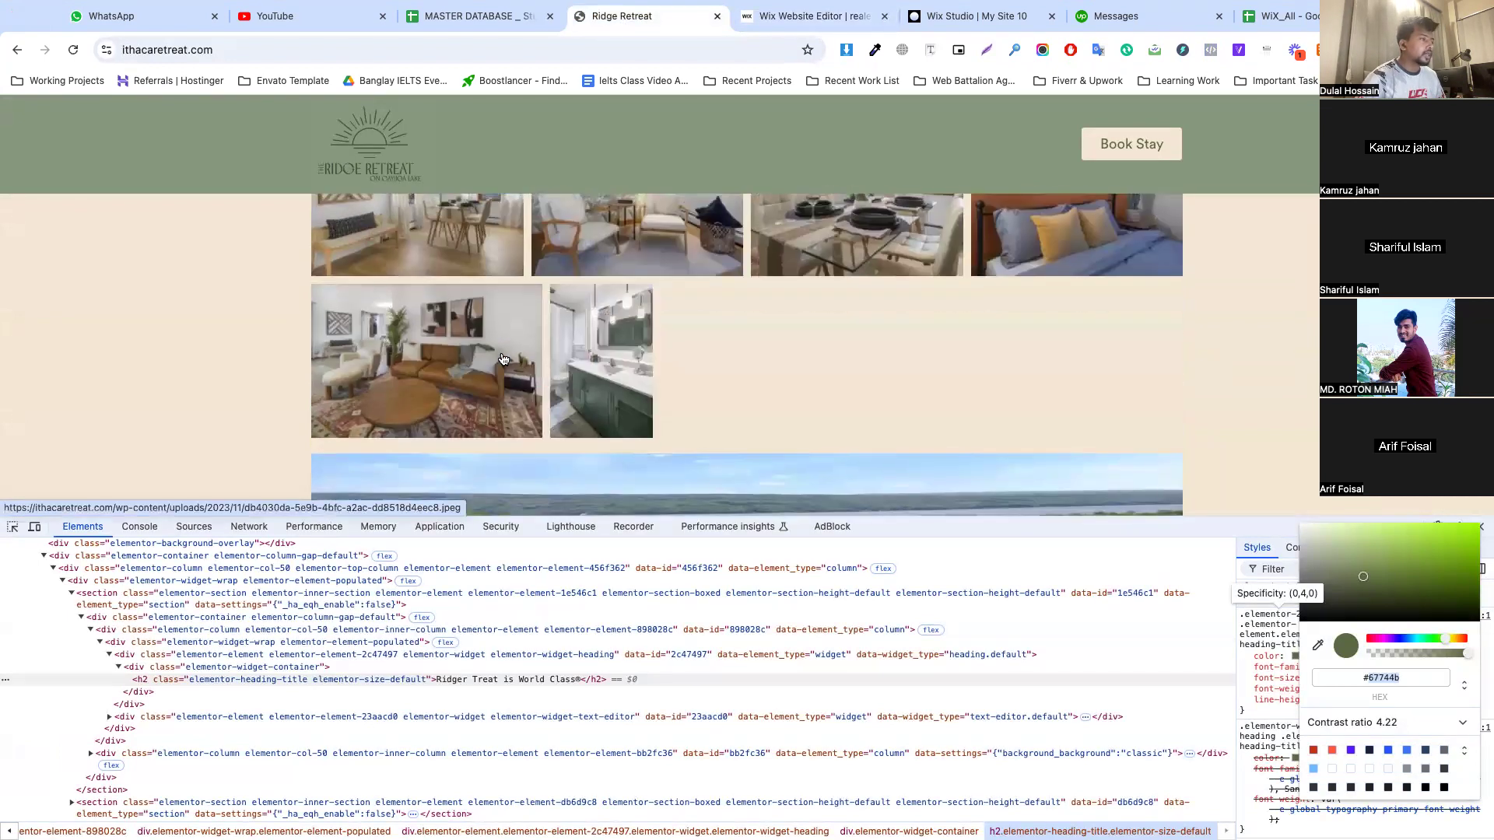
pyautogui.scroll(-1, 502, 357)
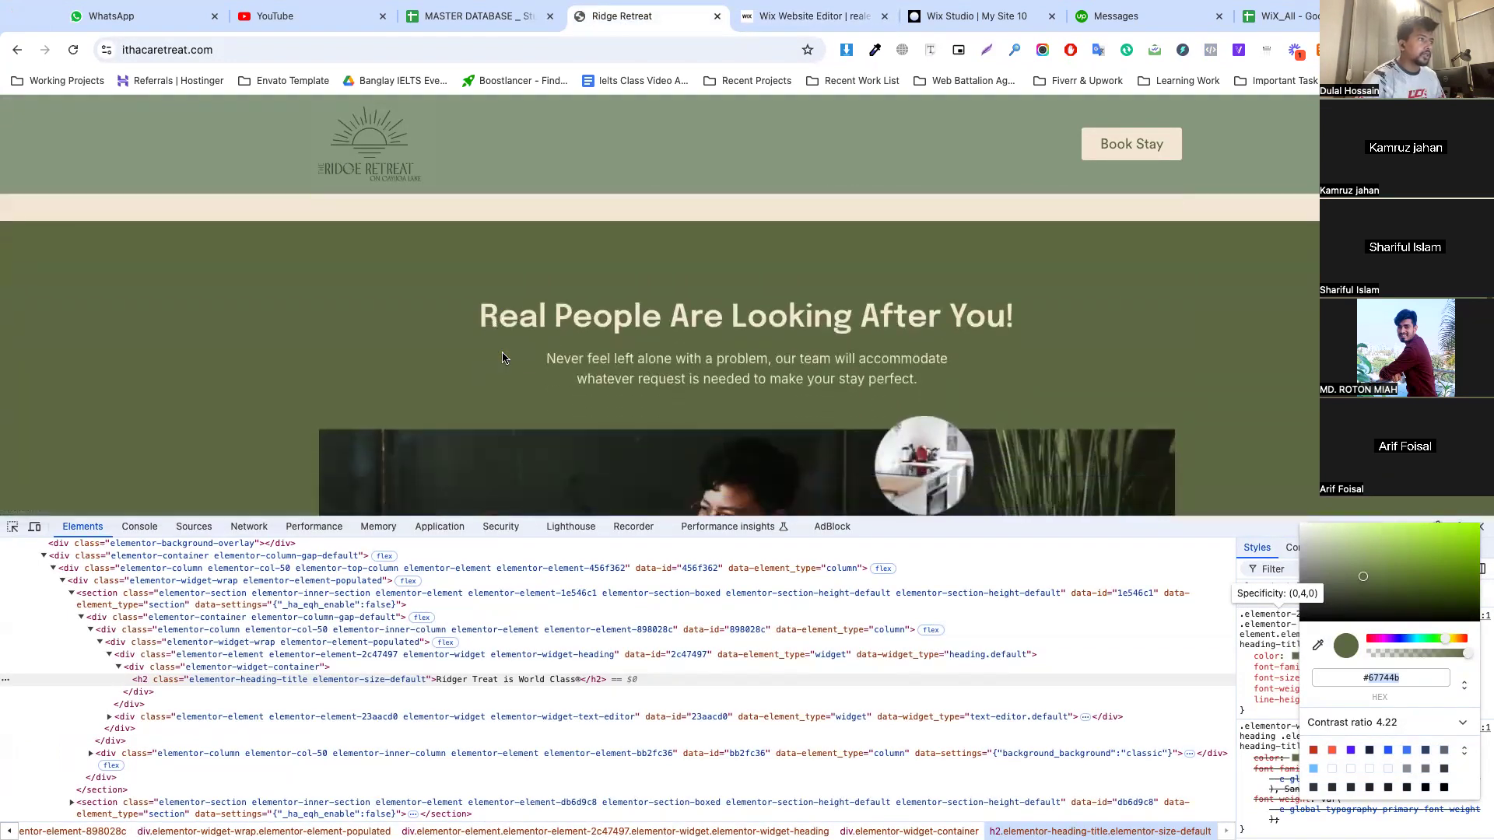
pyautogui.scroll(15, 341, 328)
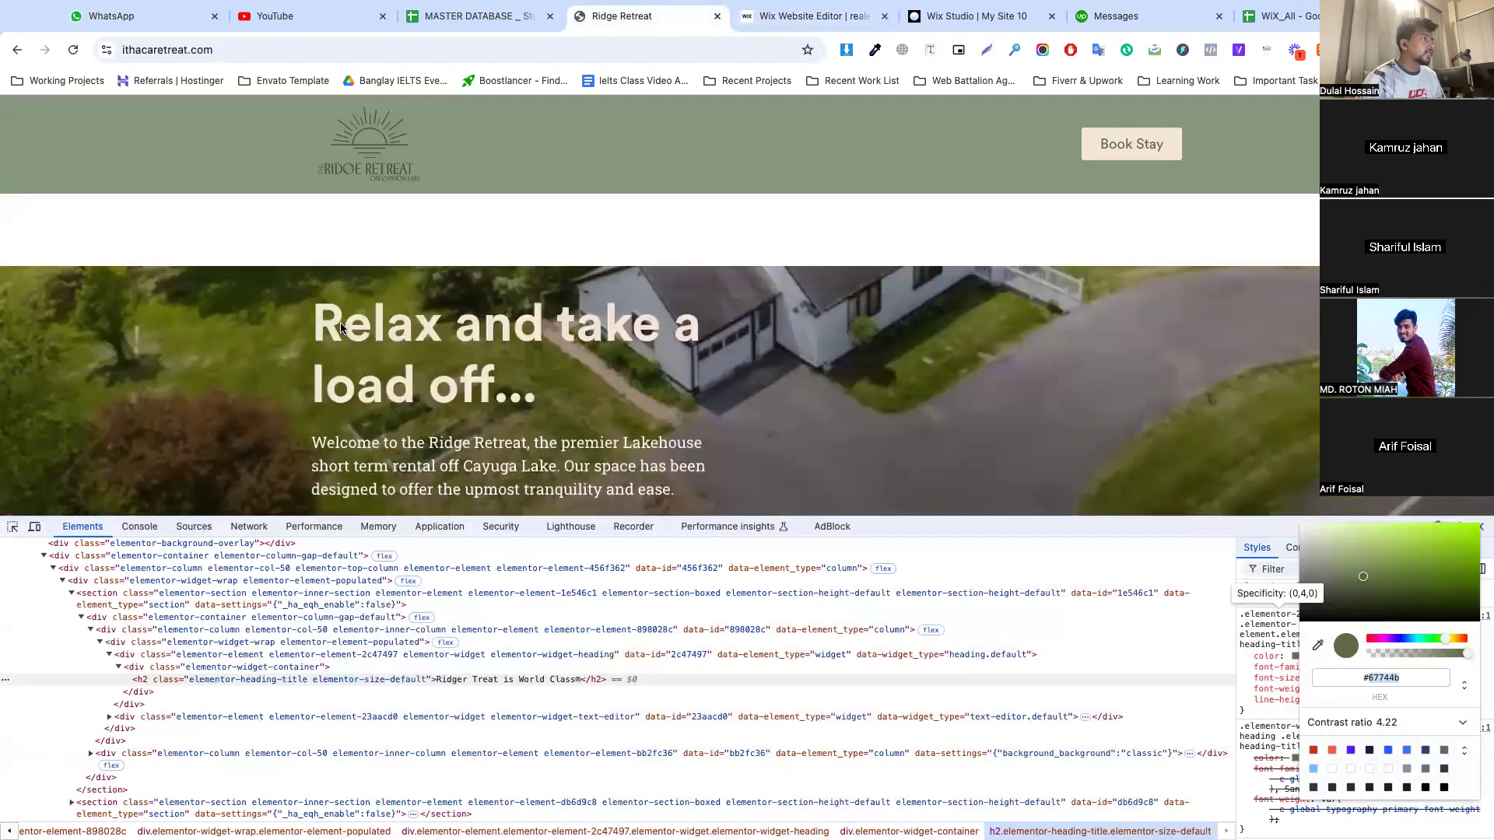
pyautogui.click(12, 526)
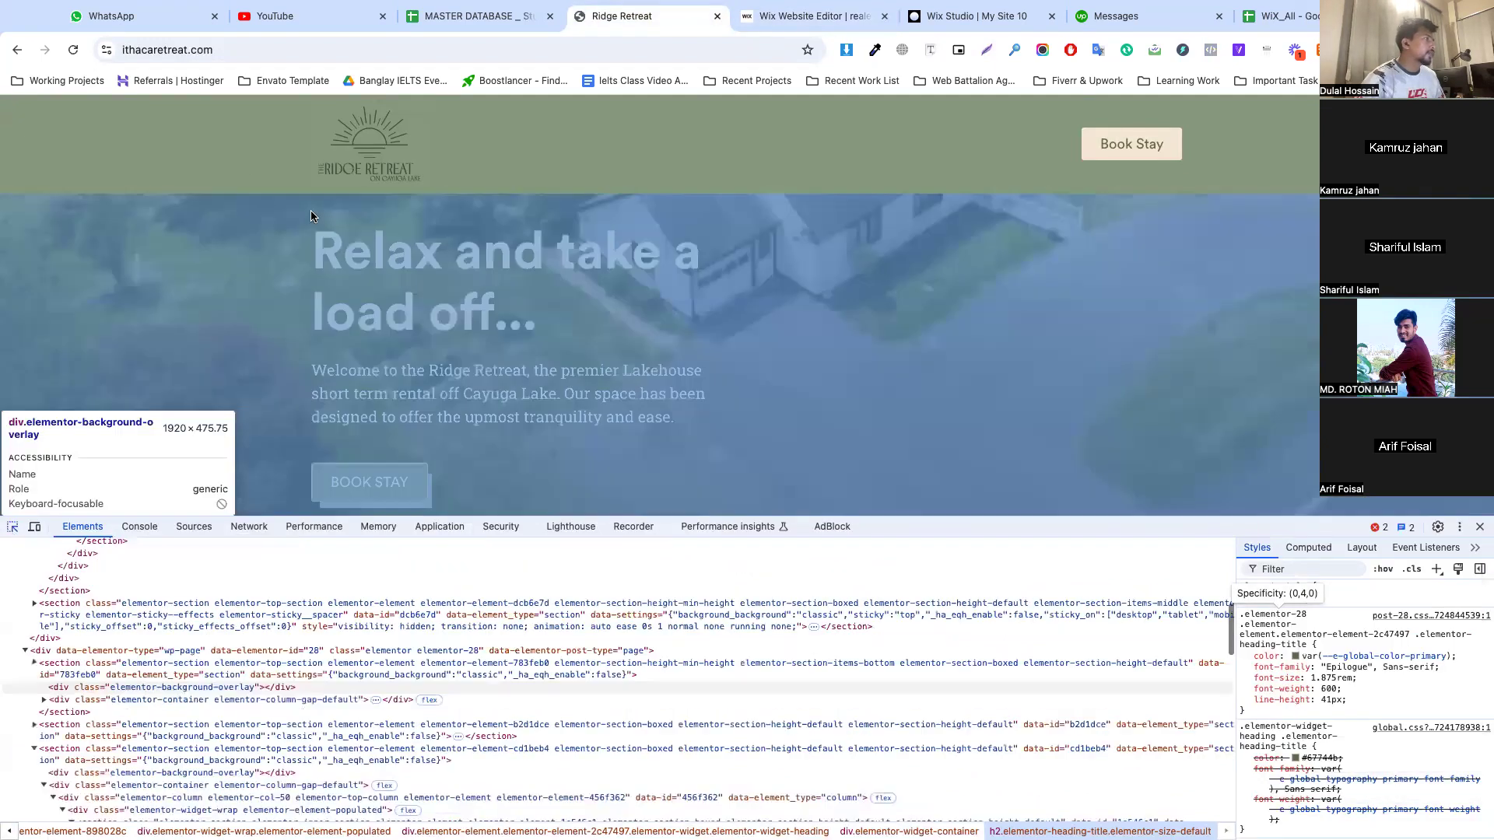
pyautogui.click(277, 143)
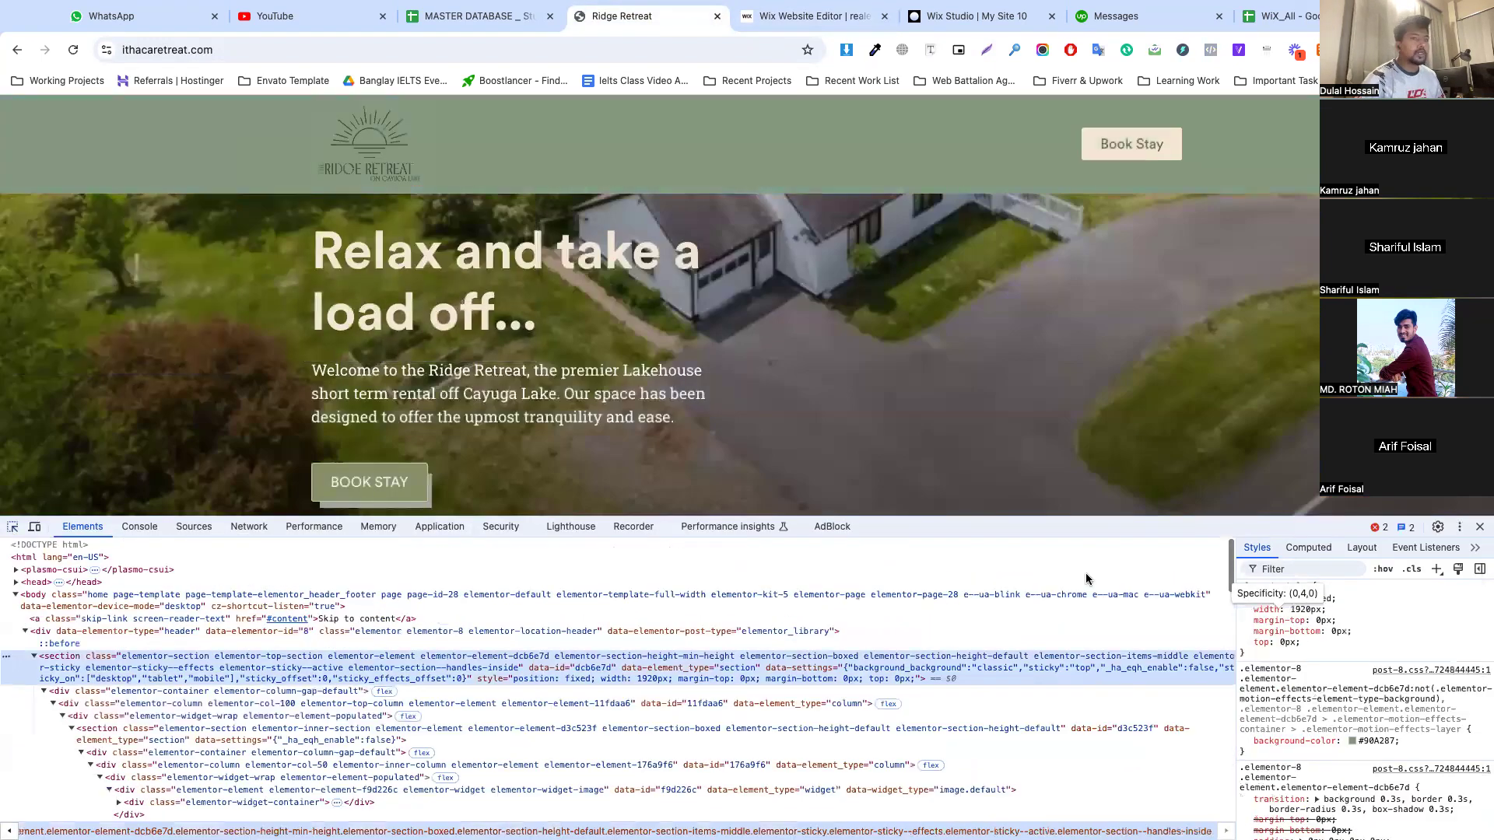
pyautogui.click(1370, 741)
pyautogui.click(1358, 741)
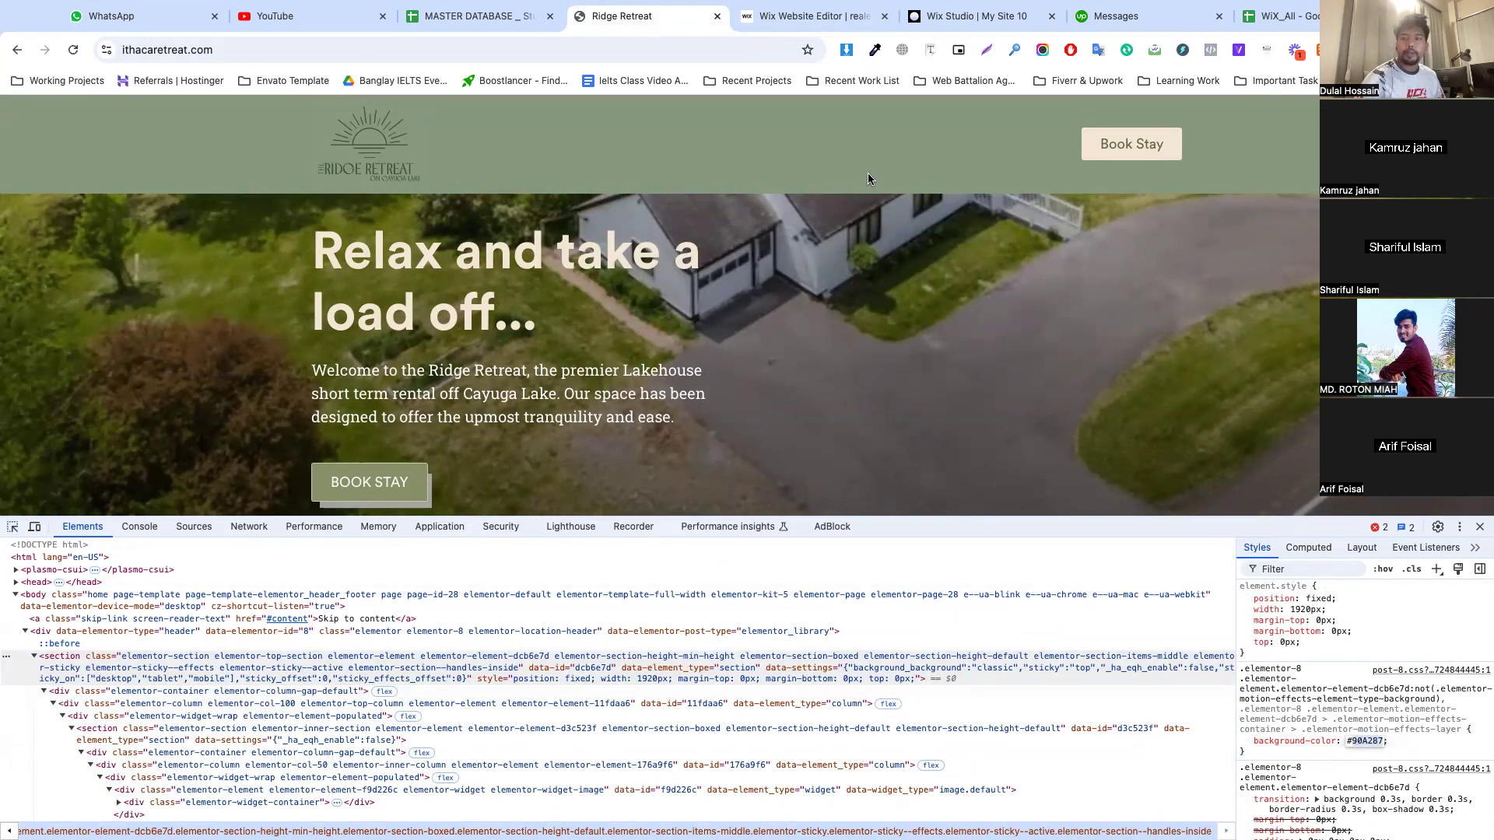
# Back in the Wix color theme, set the middle base shade to #90A287 and apply it
pyautogui.click(845, 17)
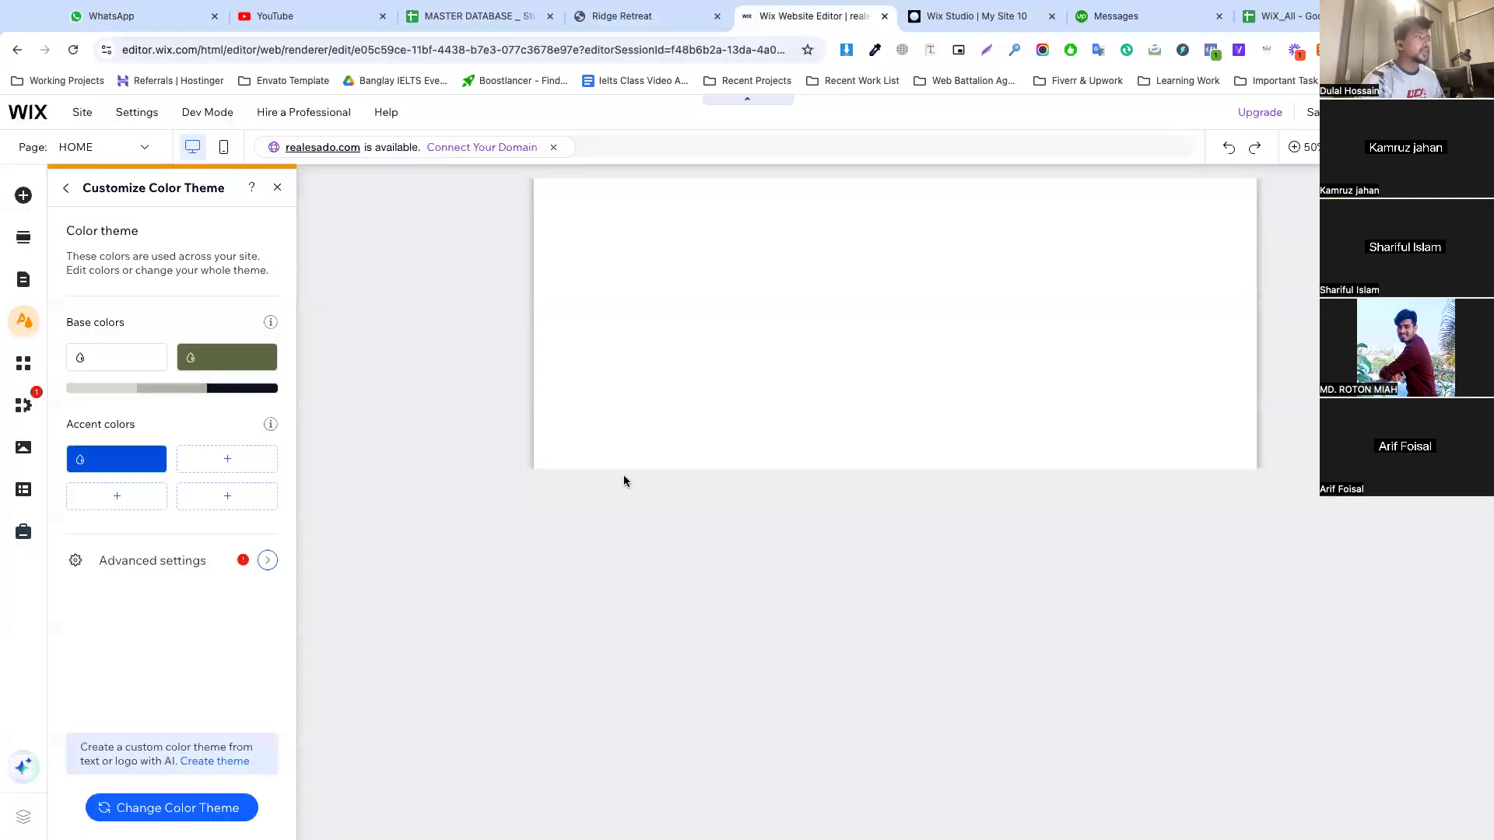
pyautogui.click(168, 388)
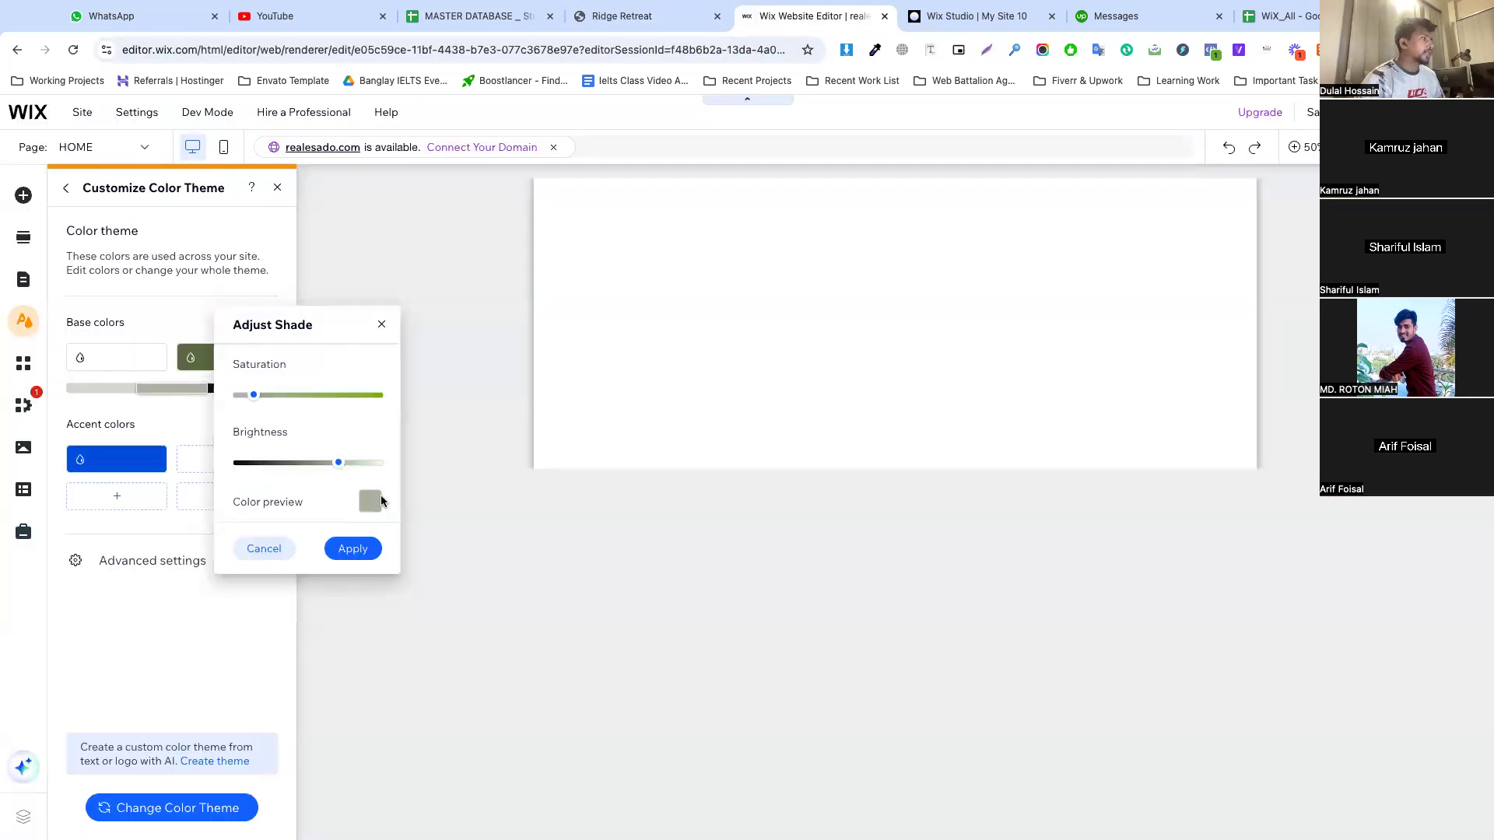
pyautogui.click(378, 498)
pyautogui.doubleClick(548, 589)
pyautogui.write('95A087')
pyautogui.click(344, 545)
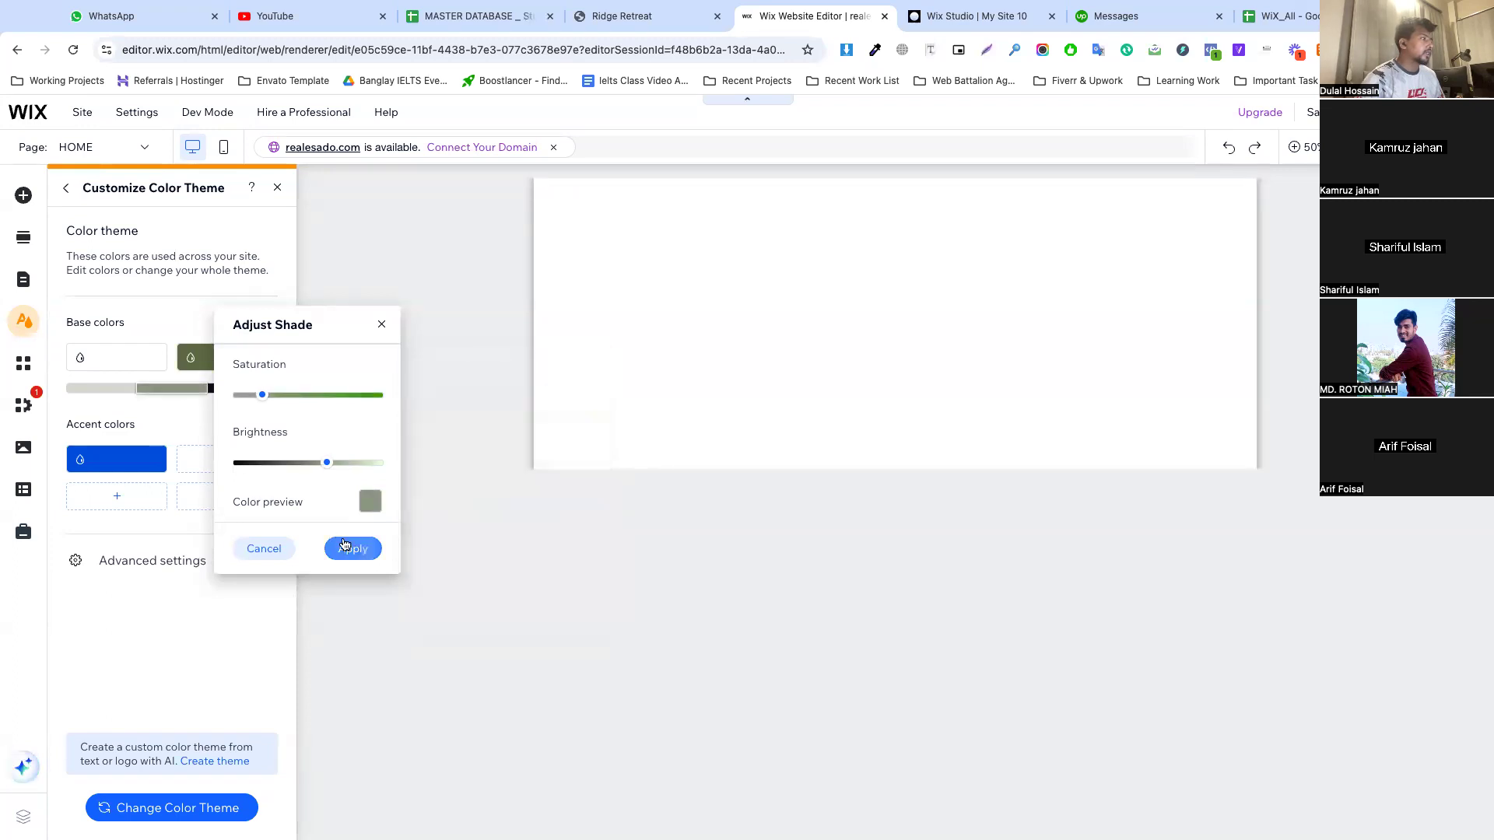
pyautogui.click(346, 546)
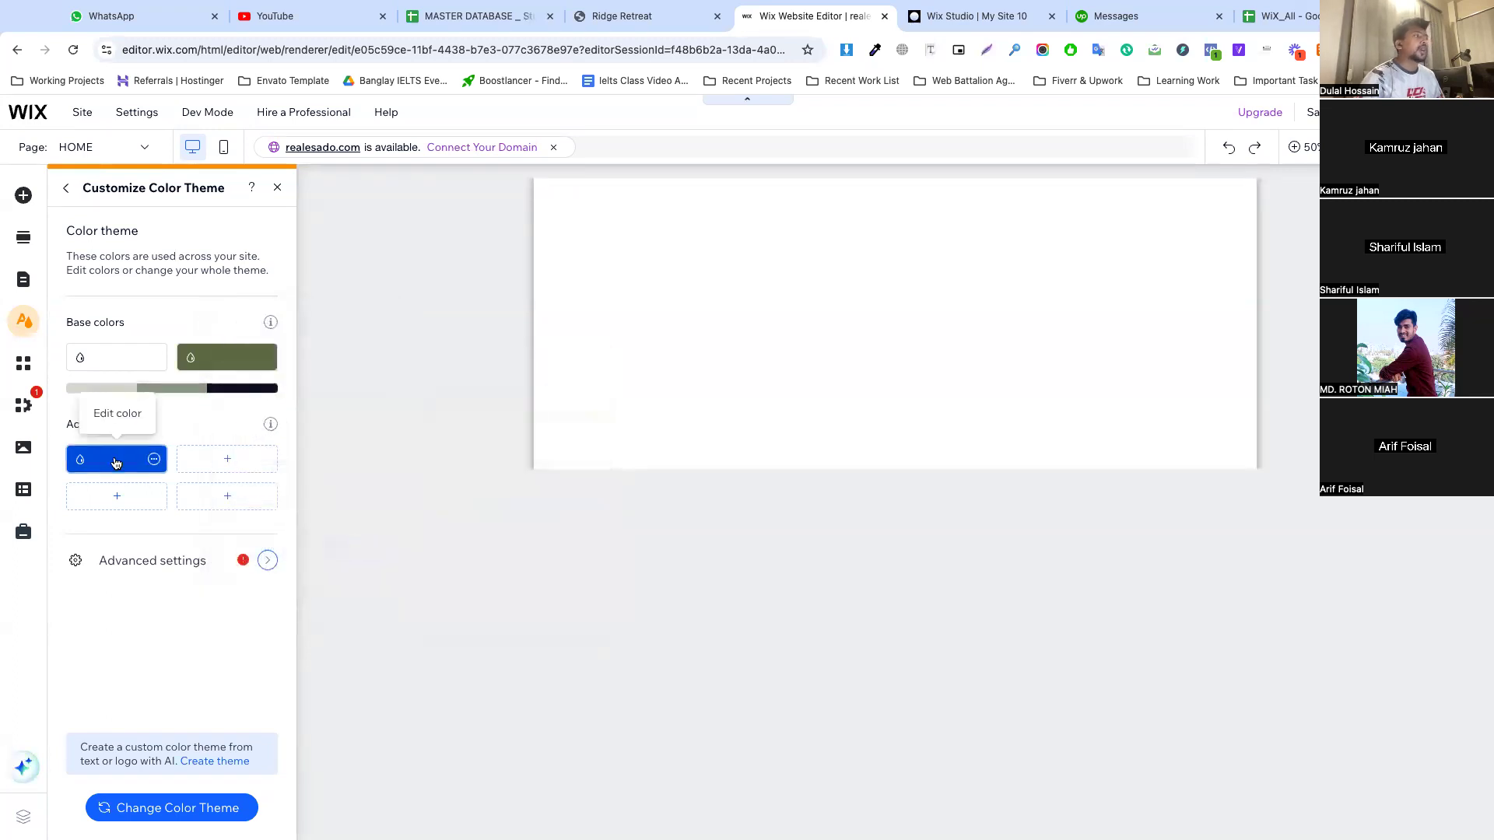
# On the Ridge Retreat site, inspect the hero section's BOOK STAY button and copy its background-color hex code
pyautogui.click(116, 463)
pyautogui.press('Escape')
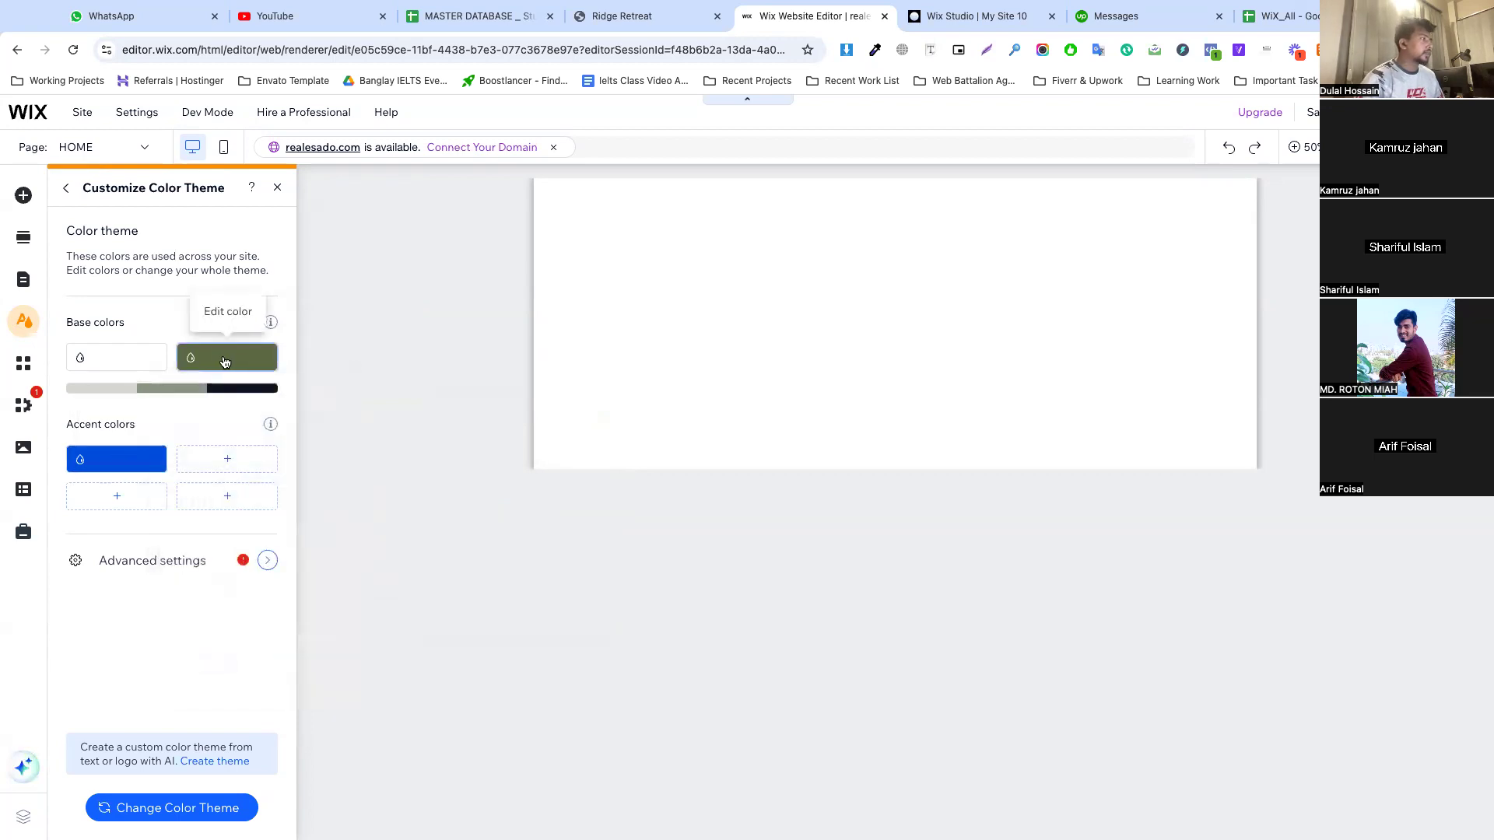
pyautogui.click(617, 14)
pyautogui.scroll(-3, 514, 289)
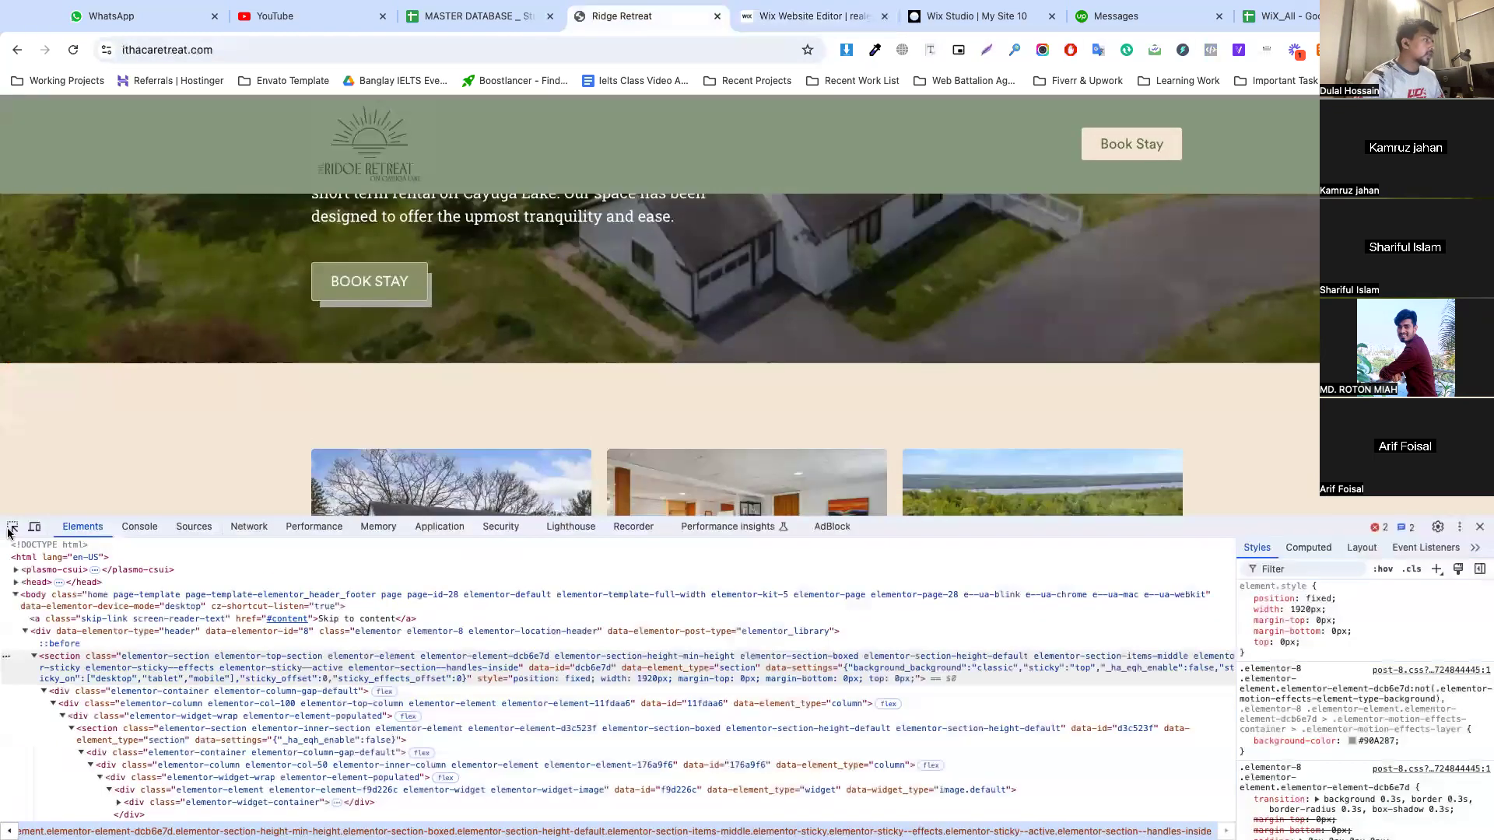
pyautogui.click(10, 529)
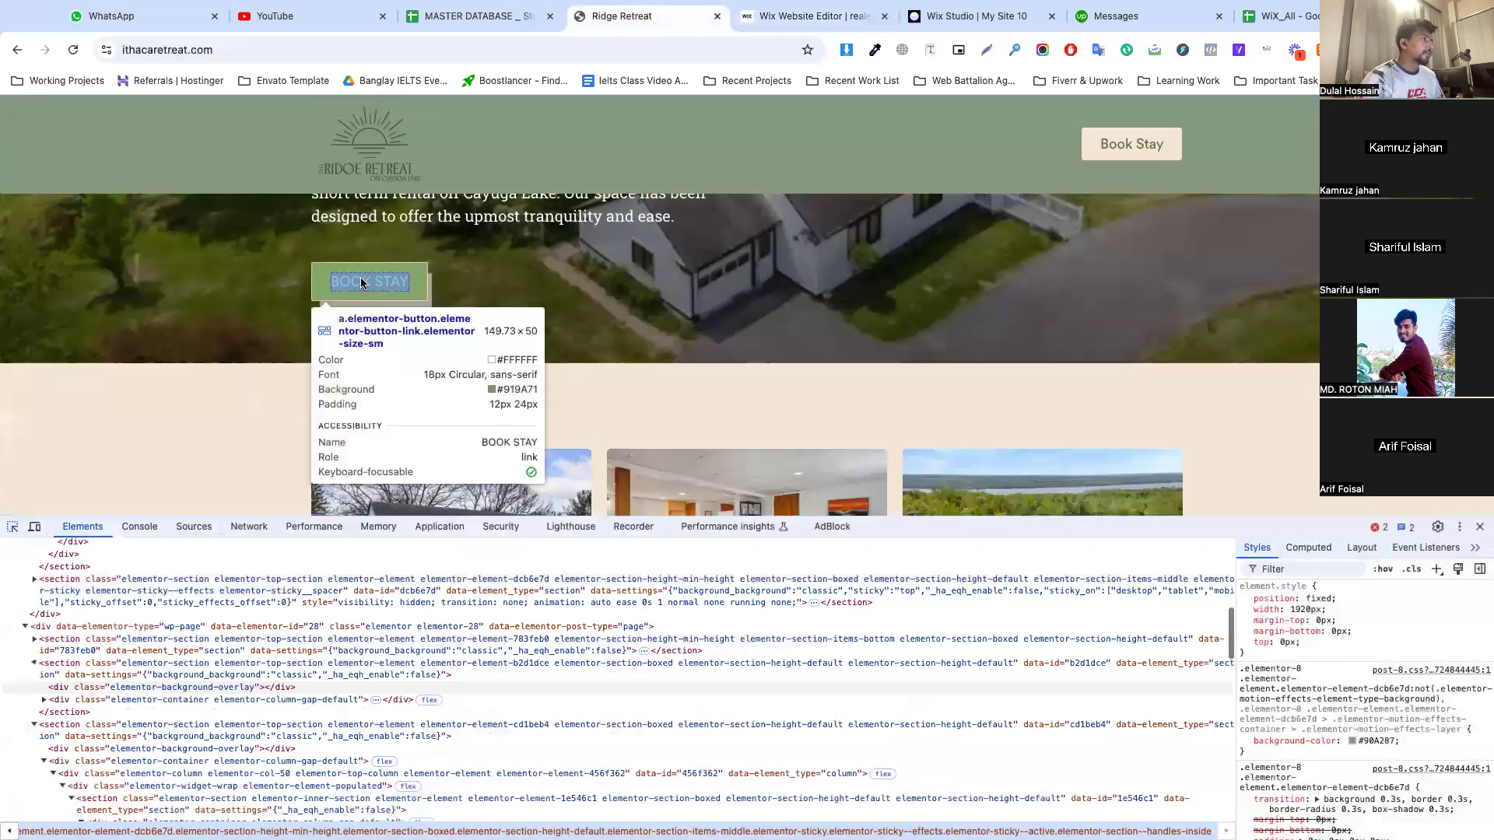
pyautogui.click(357, 273)
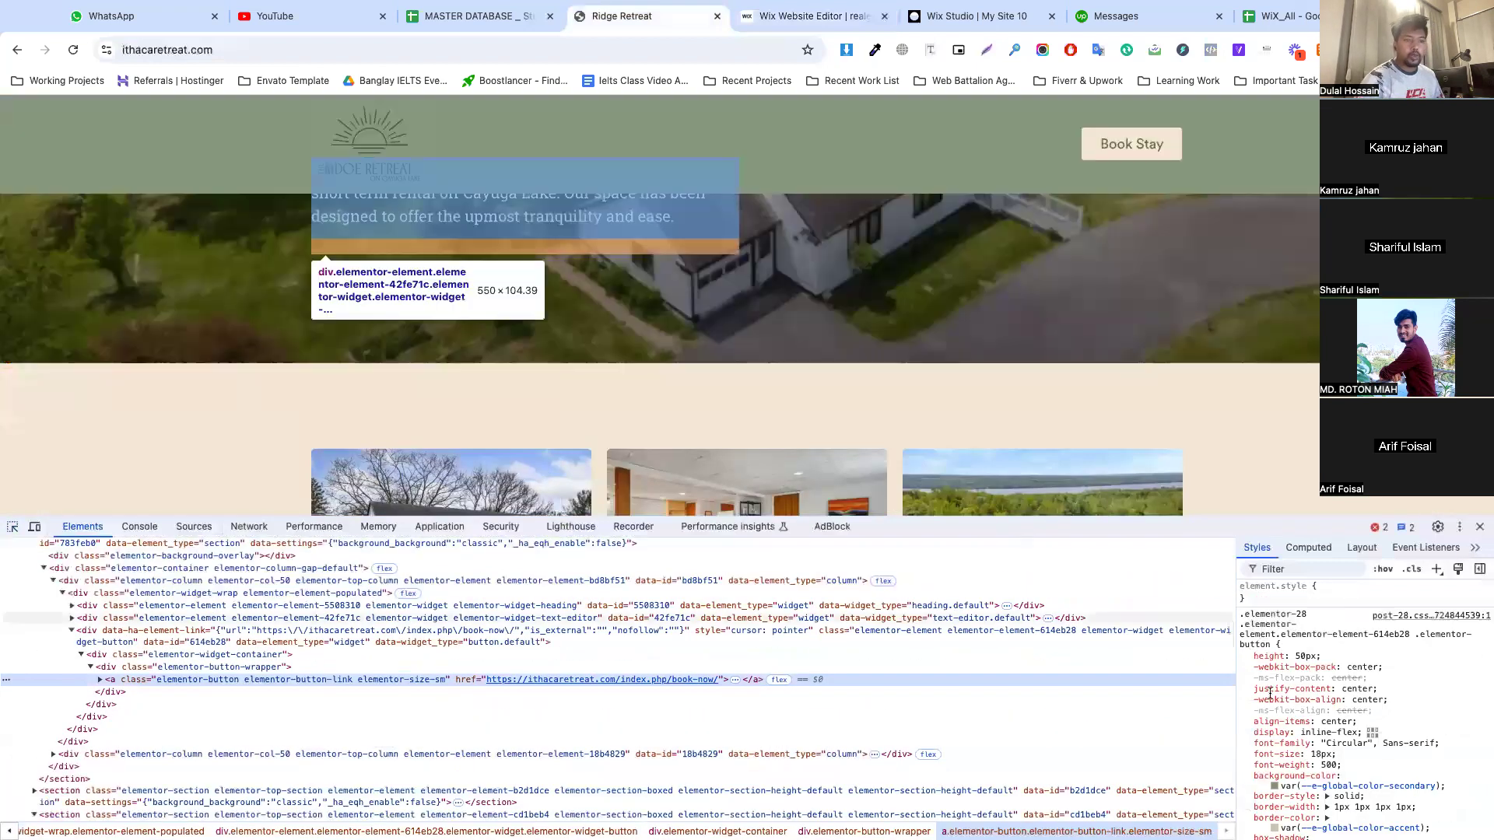
pyautogui.click(1275, 786)
pyautogui.doubleClick(1370, 683)
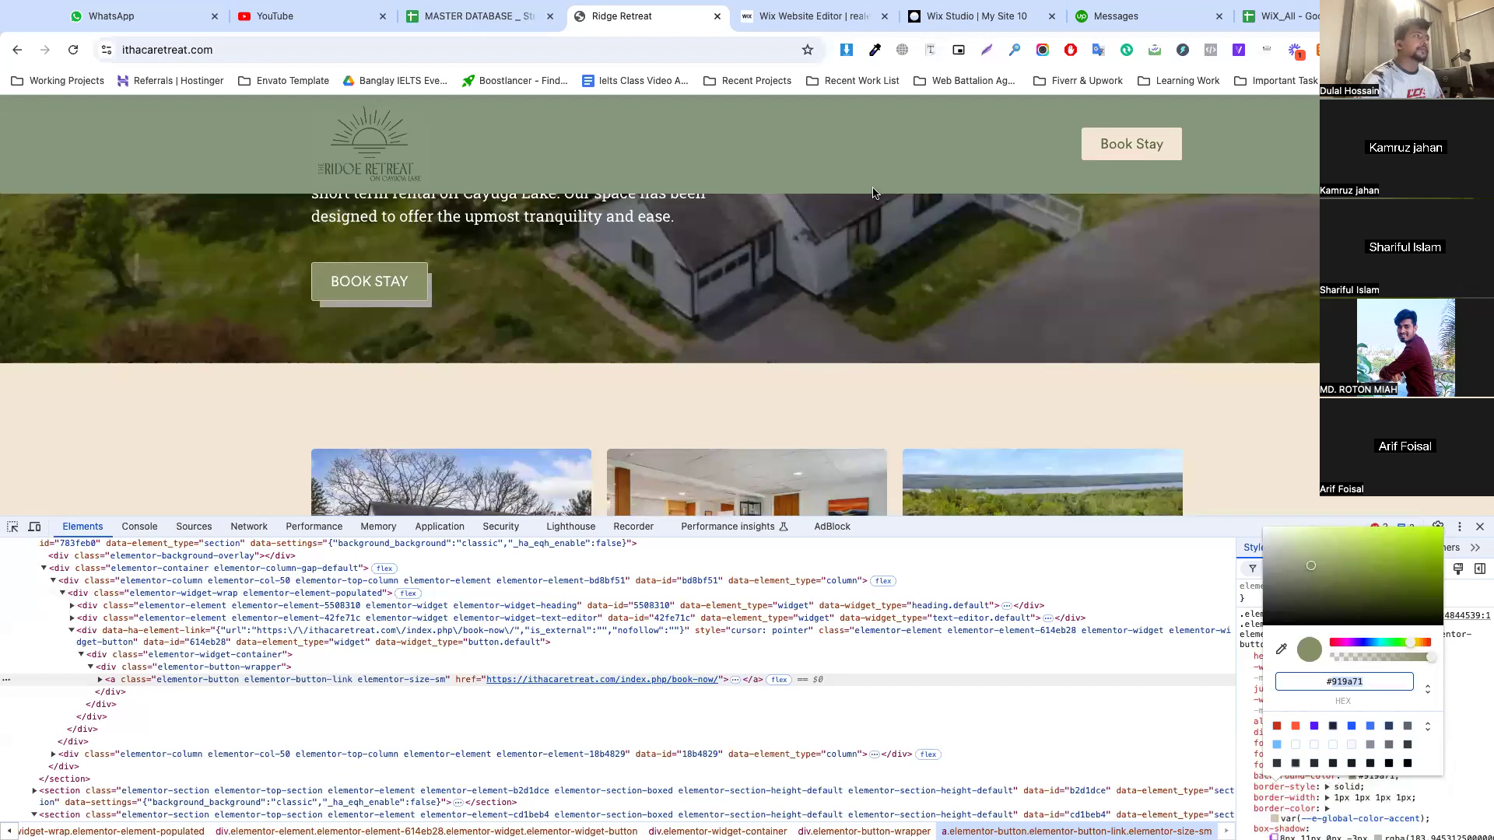
# Back in the Wix color theme, replace the blue accent color with #919A71 and apply it
pyautogui.click(810, 34)
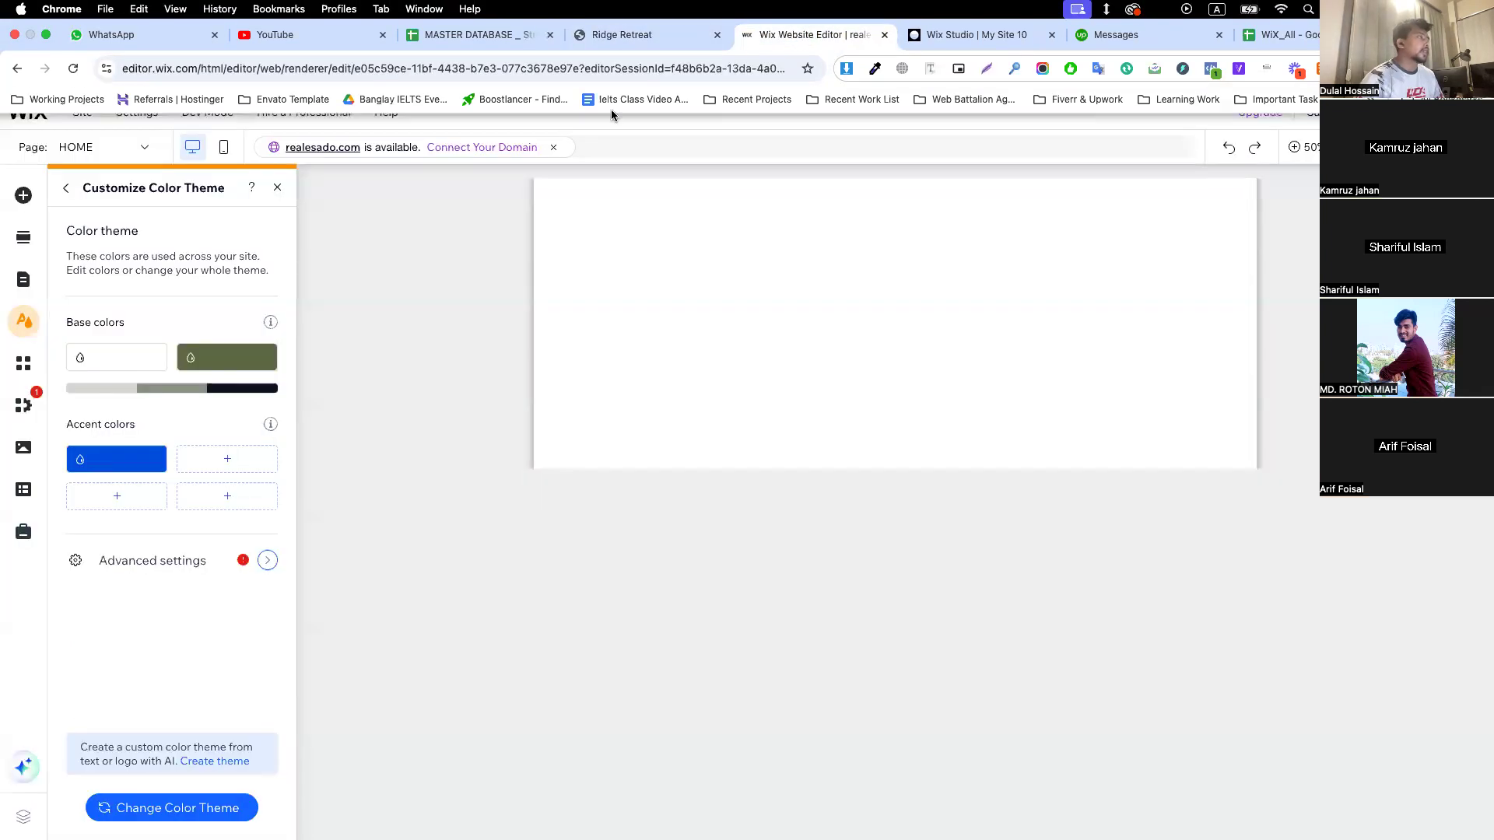
pyautogui.click(117, 459)
pyautogui.doubleClick(278, 624)
pyautogui.write('#919A71')
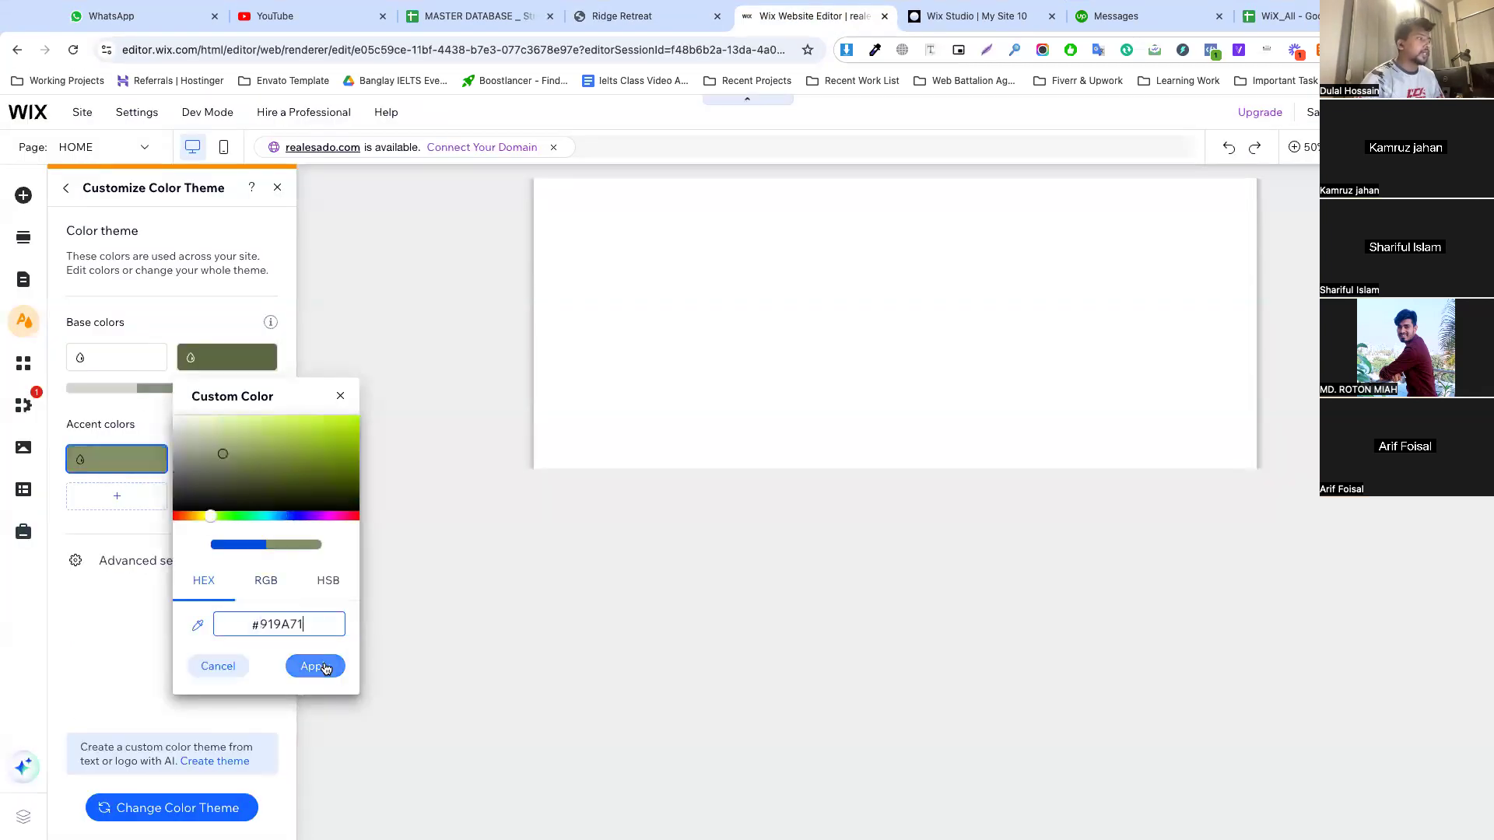
pyautogui.click(326, 668)
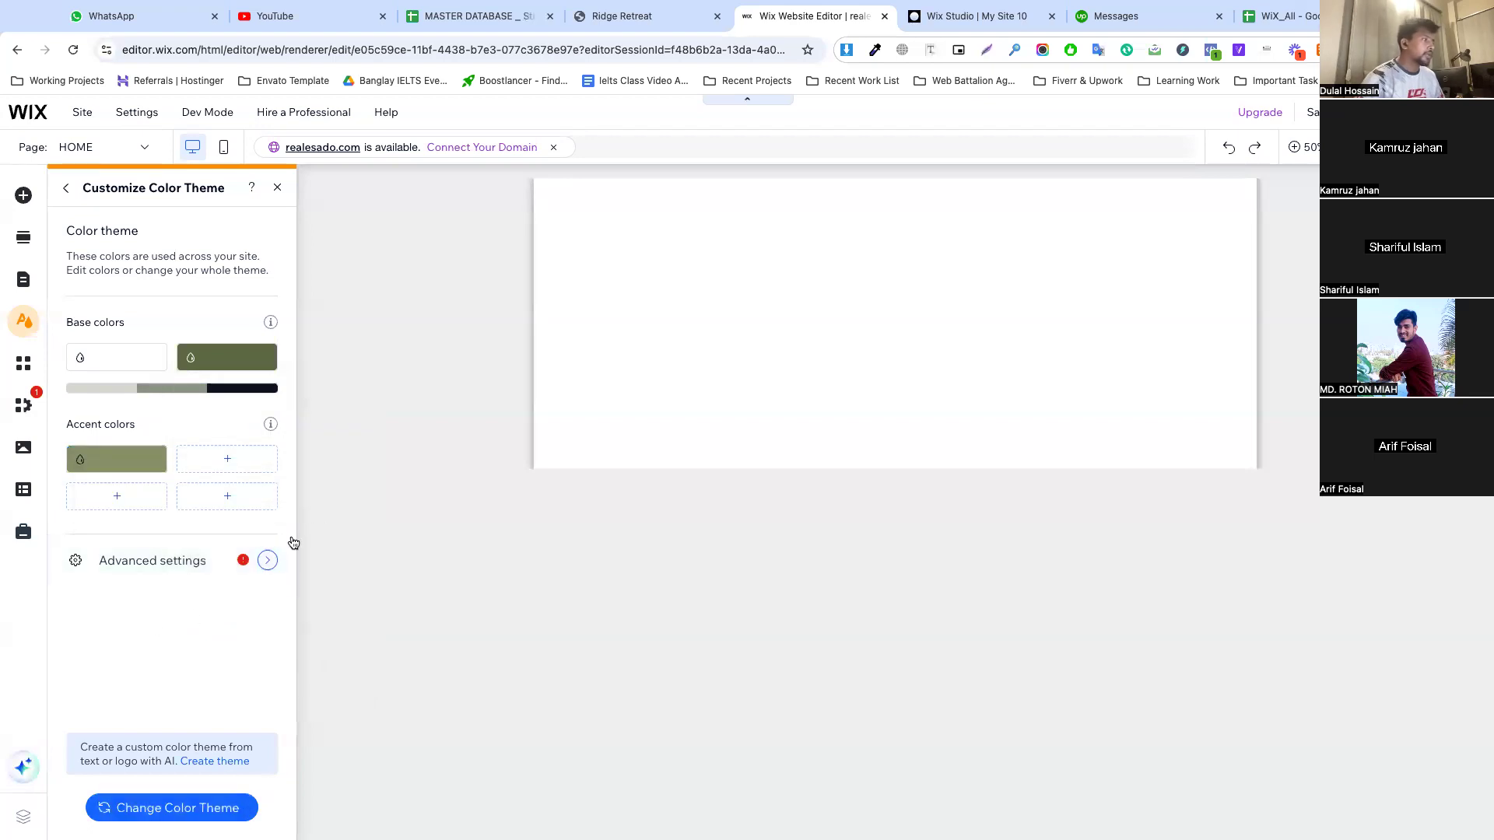
# In the color theme's advanced settings, set Subtitles to the near-black theme color and Body text to #90A287
pyautogui.click(266, 560)
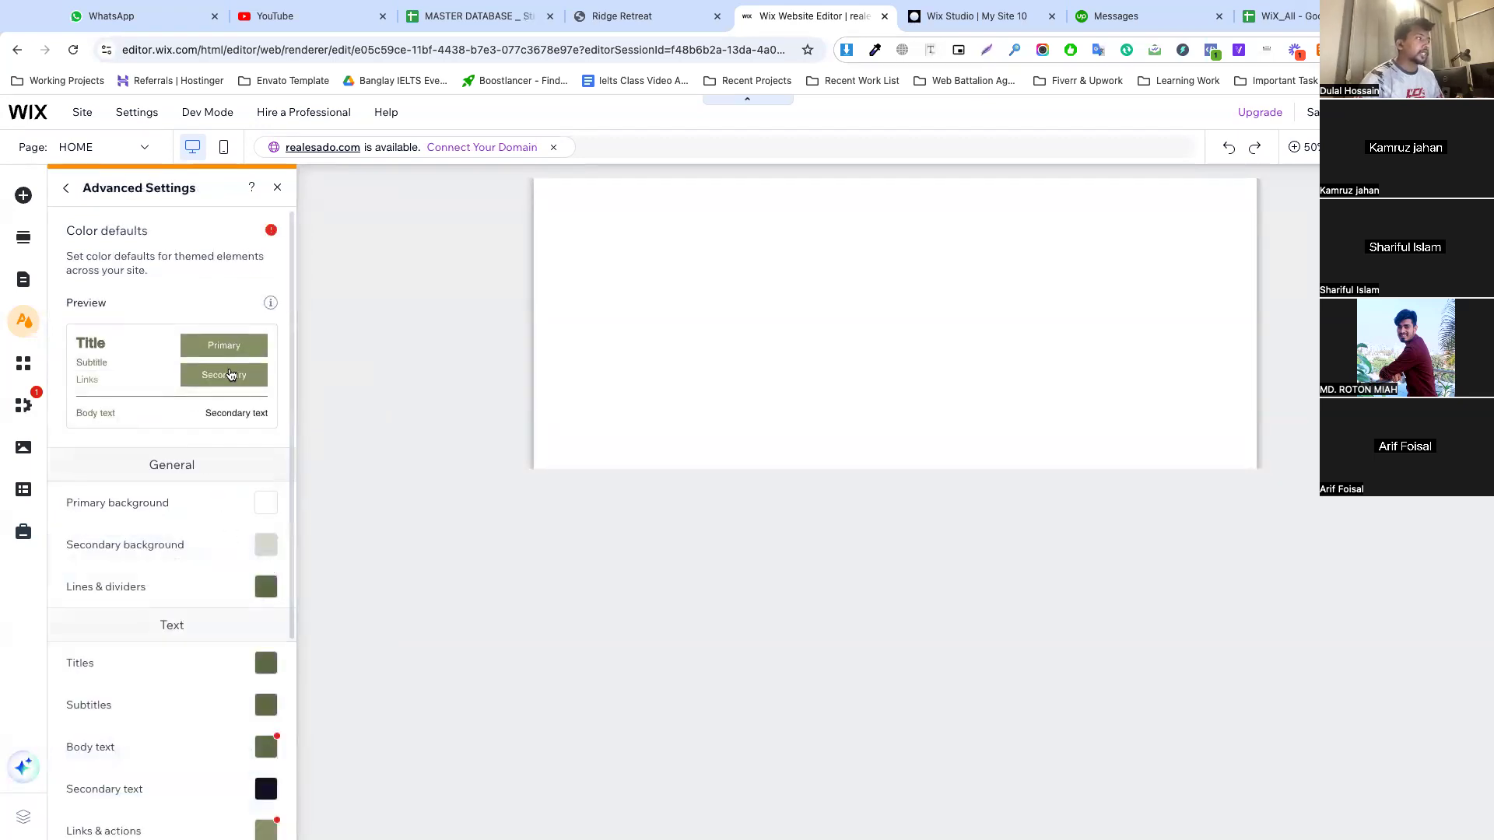
pyautogui.scroll(-4, 229, 554)
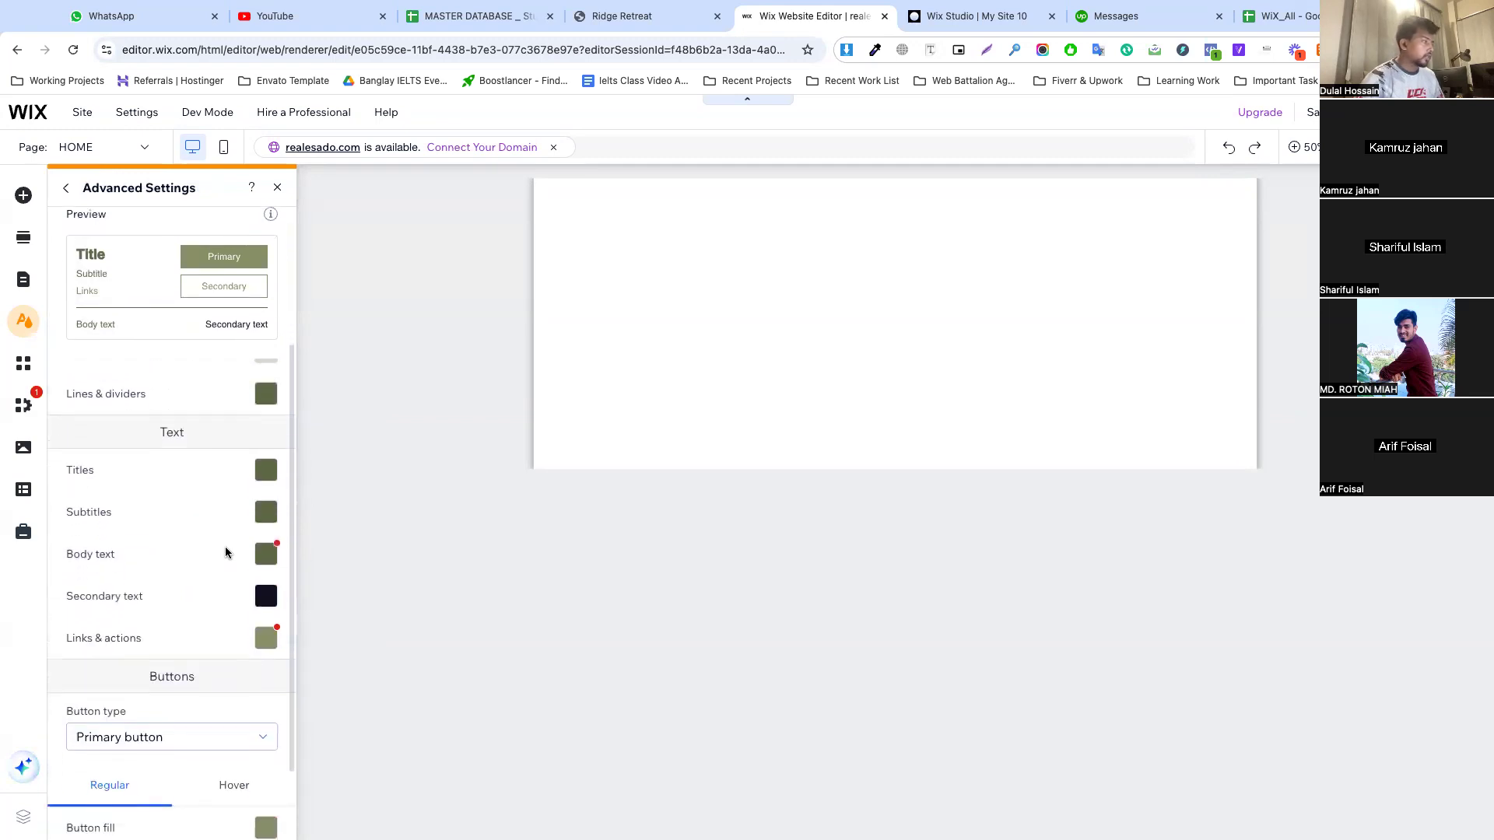
pyautogui.click(234, 693)
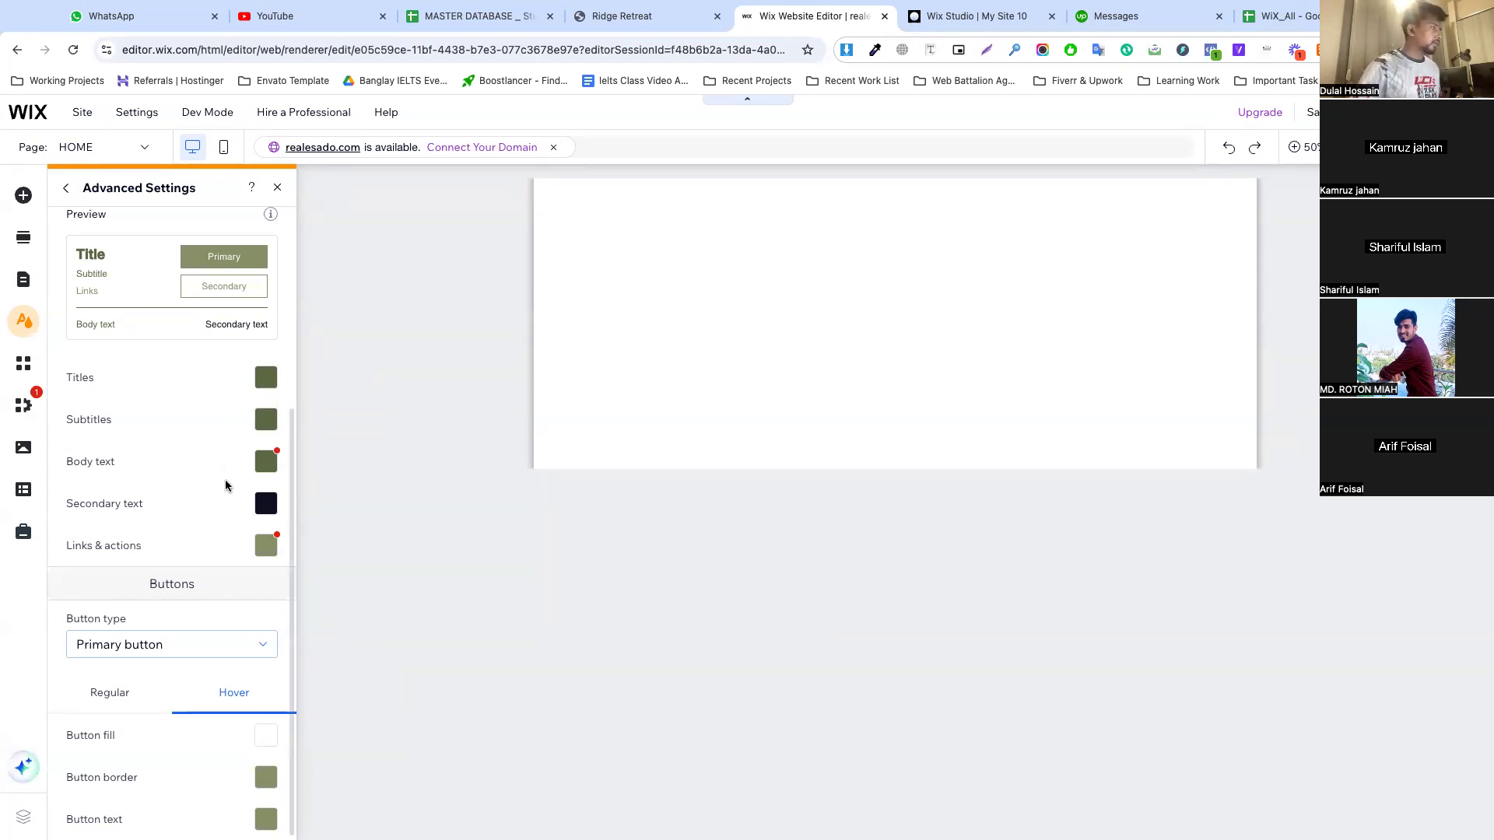
pyautogui.click(265, 419)
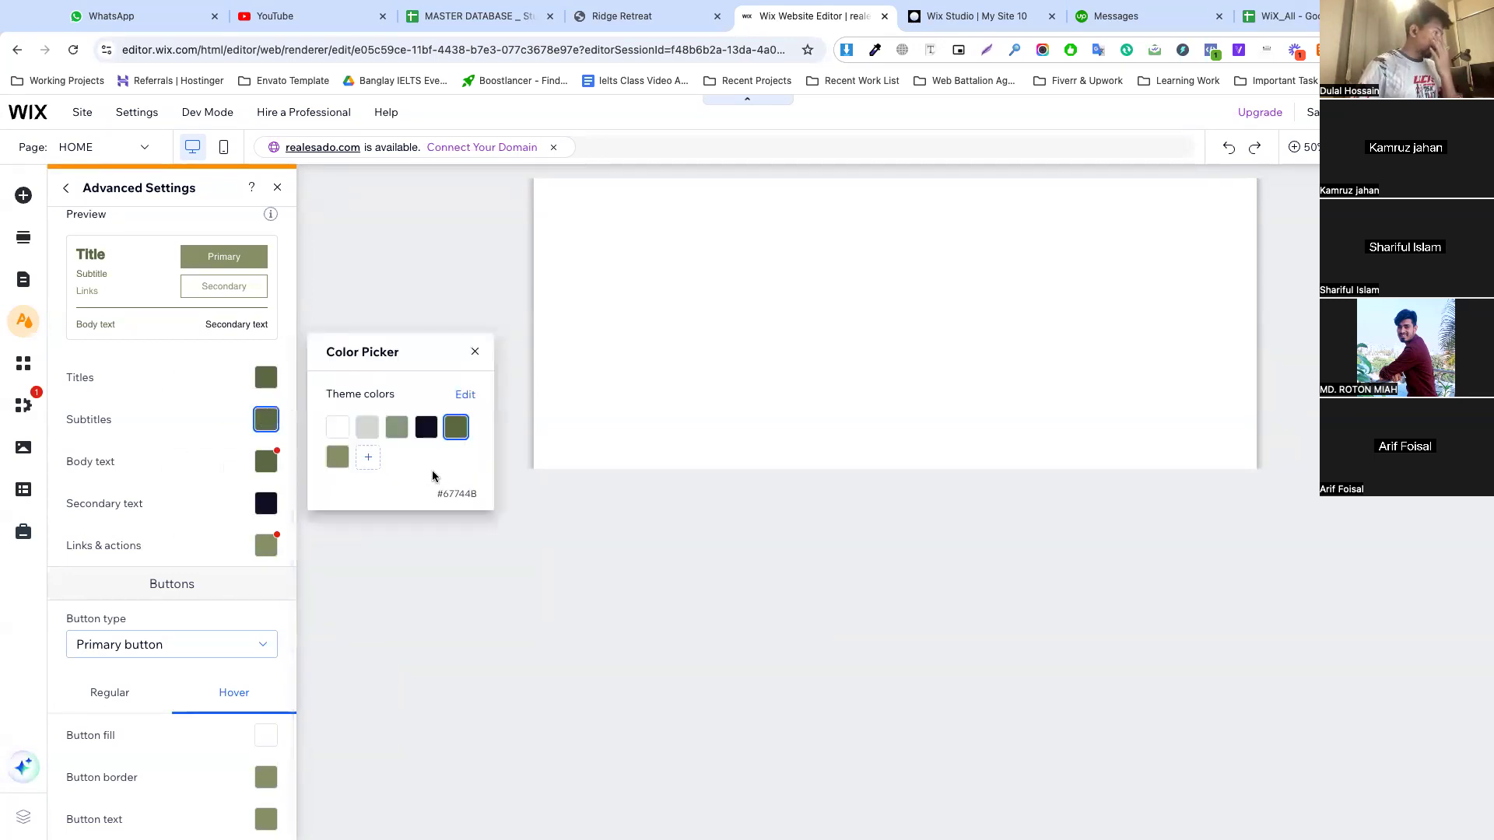
pyautogui.click(426, 427)
pyautogui.click(226, 424)
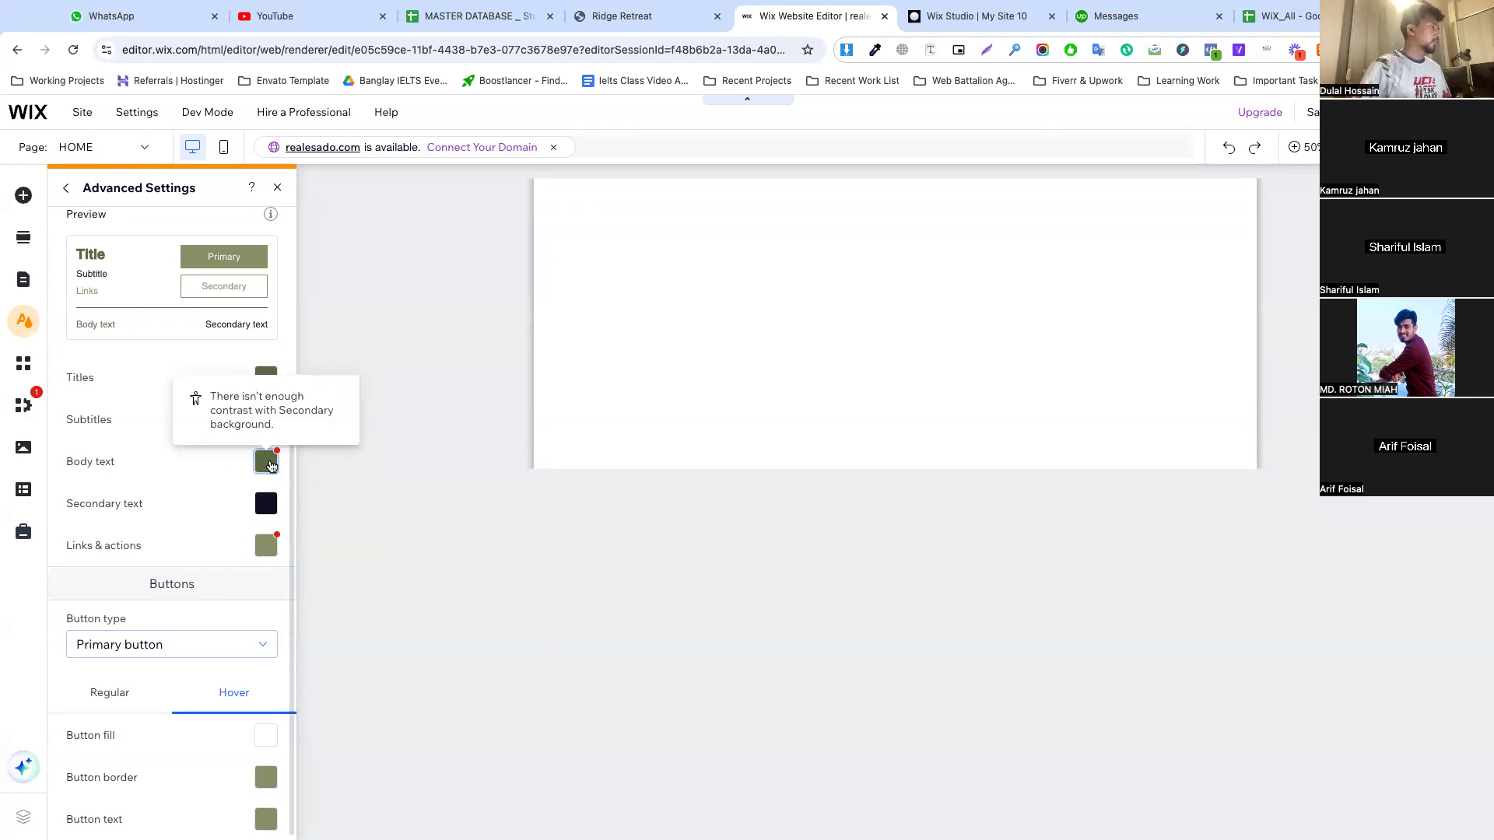
pyautogui.click(266, 462)
pyautogui.click(402, 478)
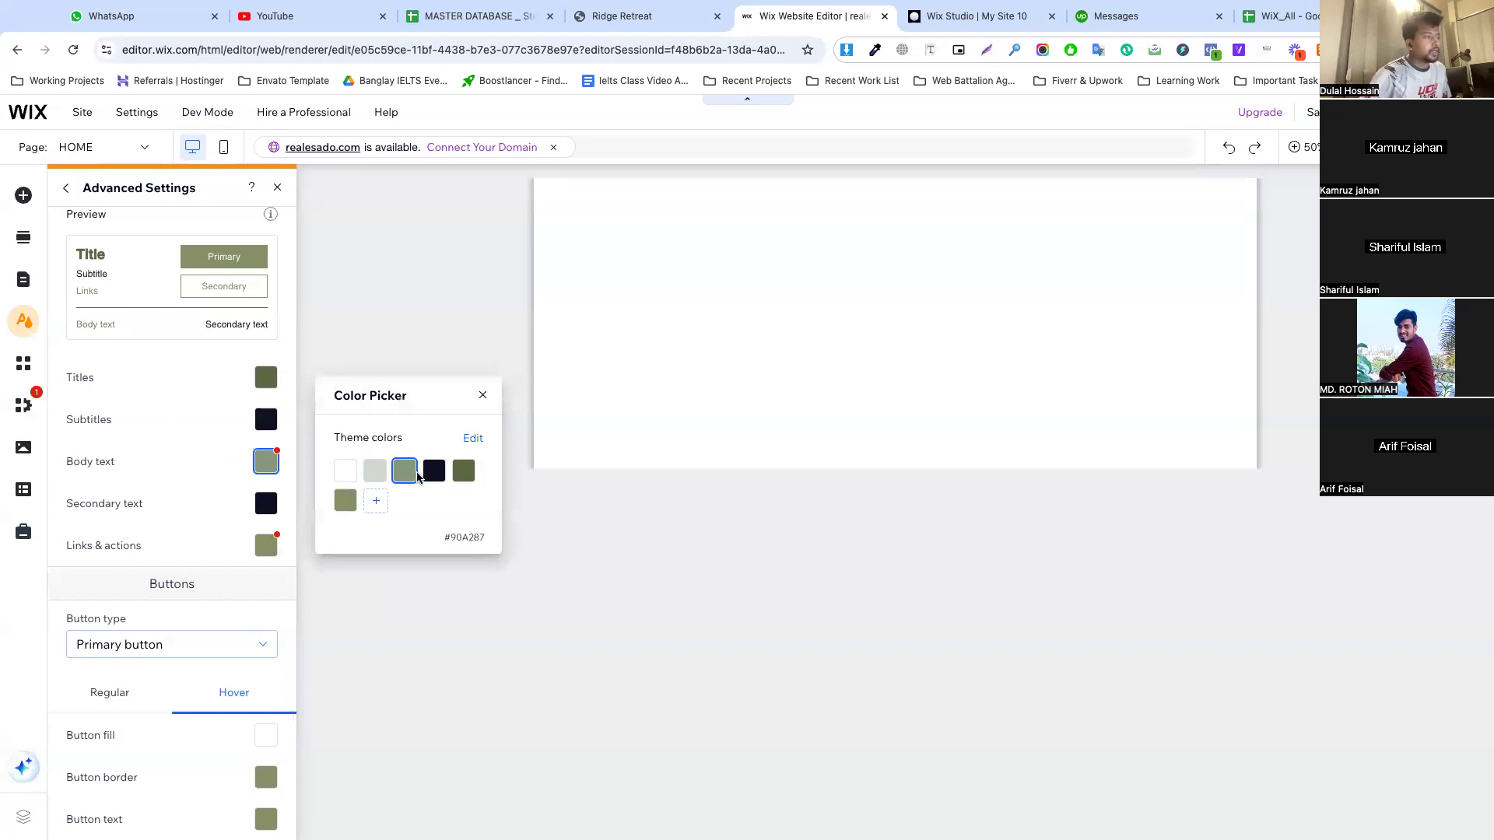
# On the Ridge Retreat site, inspect the location text under BOOK WHOLE HOUSE to check its text color
pyautogui.click(622, 15)
pyautogui.scroll(-6, 536, 435)
pyautogui.scroll(2, 535, 435)
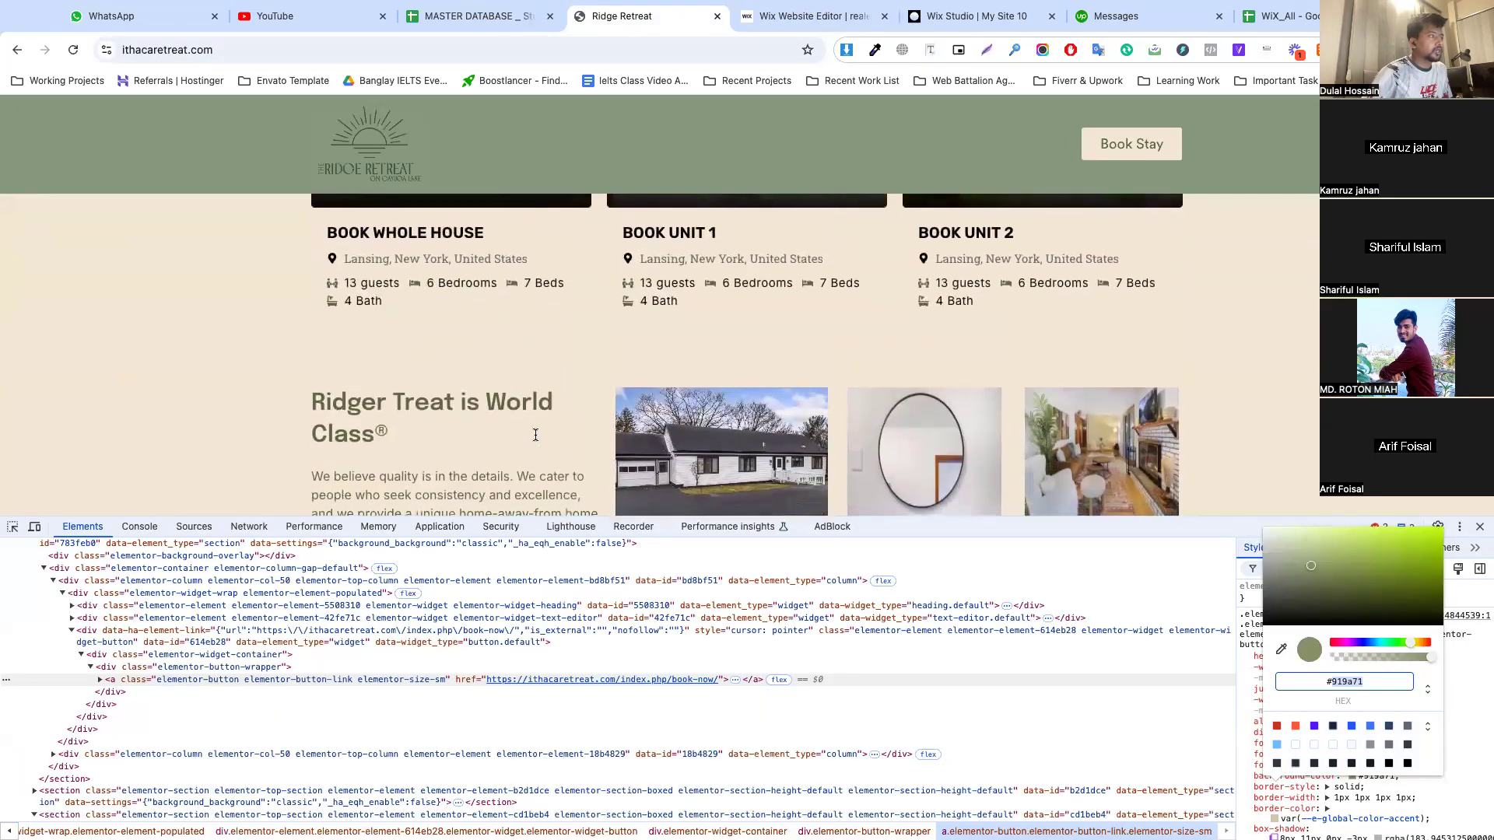
pyautogui.scroll(-3, 535, 436)
pyautogui.scroll(3, 224, 412)
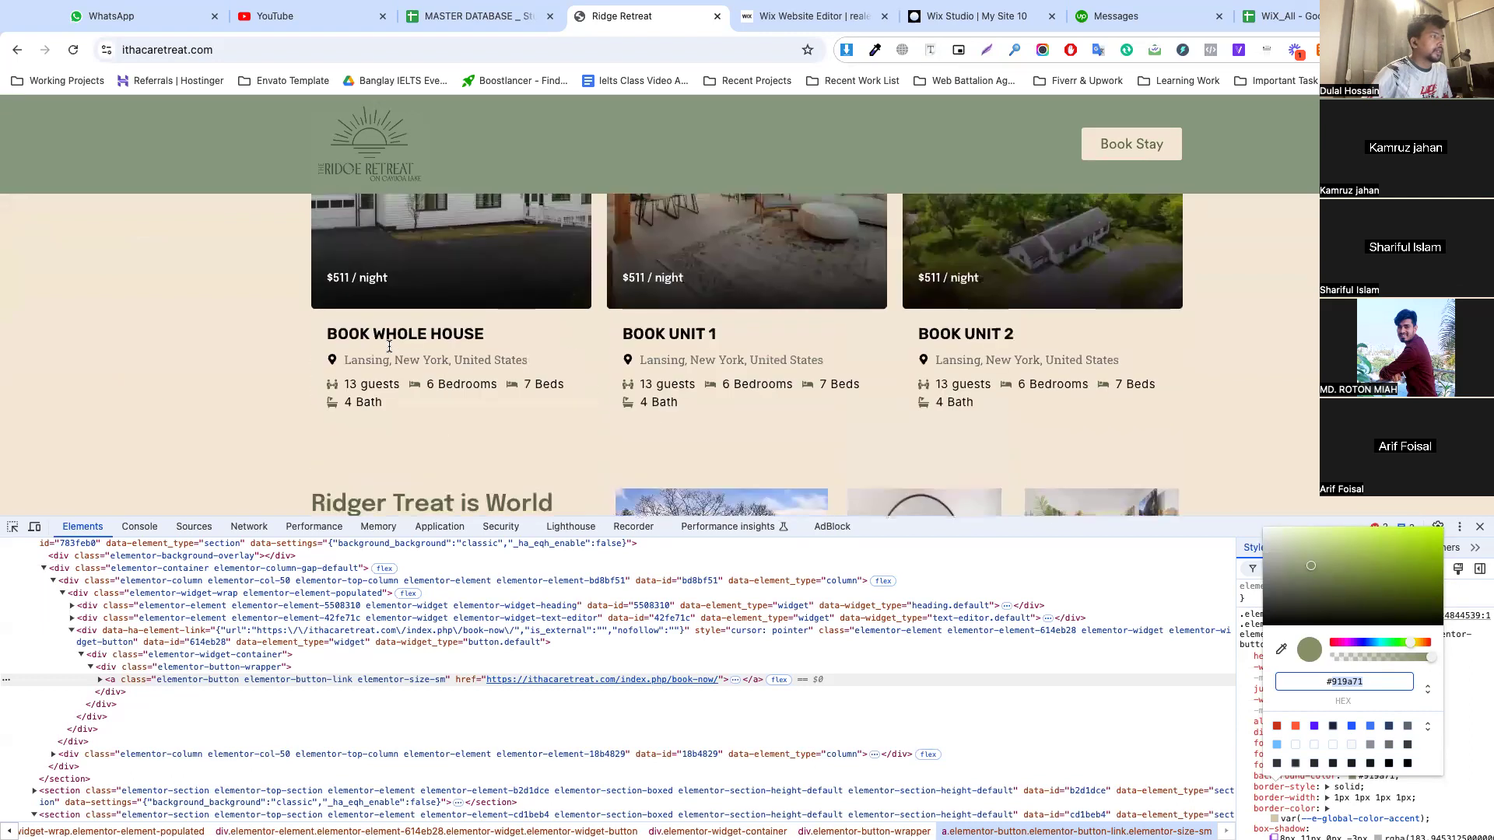
pyautogui.click(13, 528)
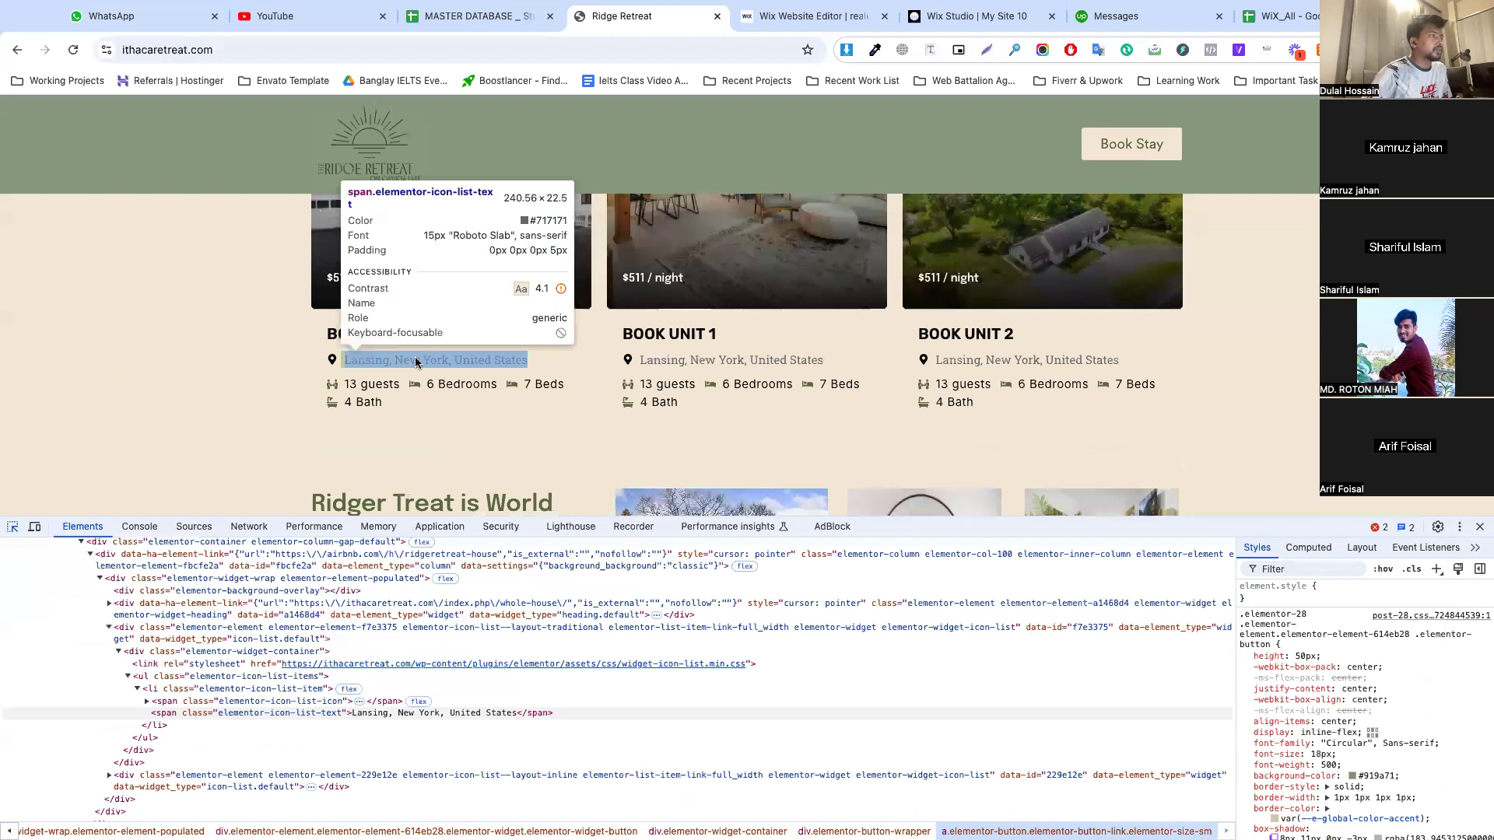
pyautogui.click(417, 361)
# Inspect the paragraph under the "Find Your Happy Place Here." heading to check its text color
pyautogui.scroll(-6, 436, 420)
pyautogui.scroll(-8, 441, 444)
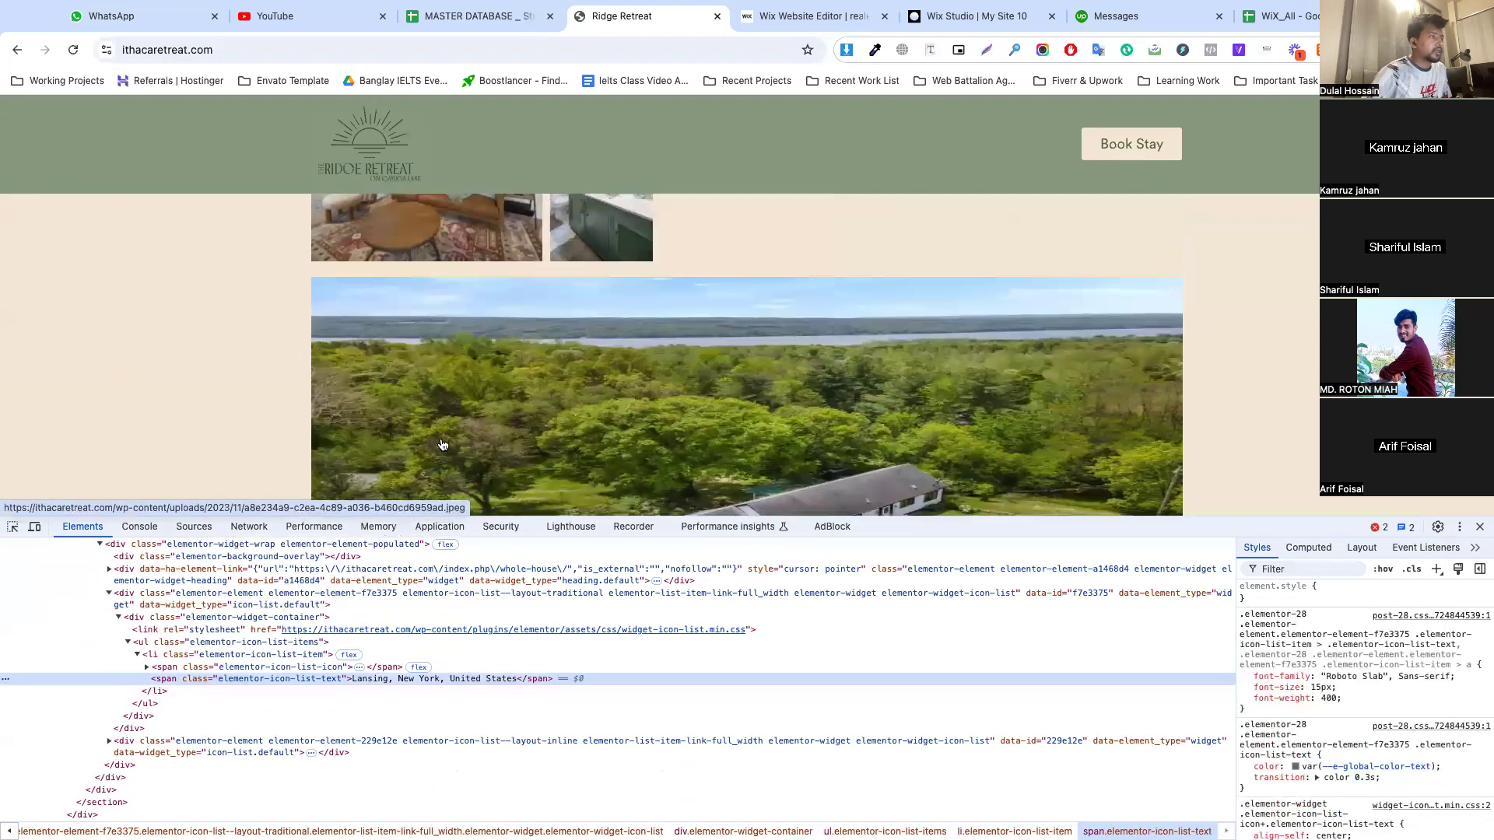
pyautogui.scroll(2, 441, 443)
pyautogui.scroll(-5, 442, 443)
pyautogui.scroll(1, 442, 444)
pyautogui.scroll(-1, 442, 444)
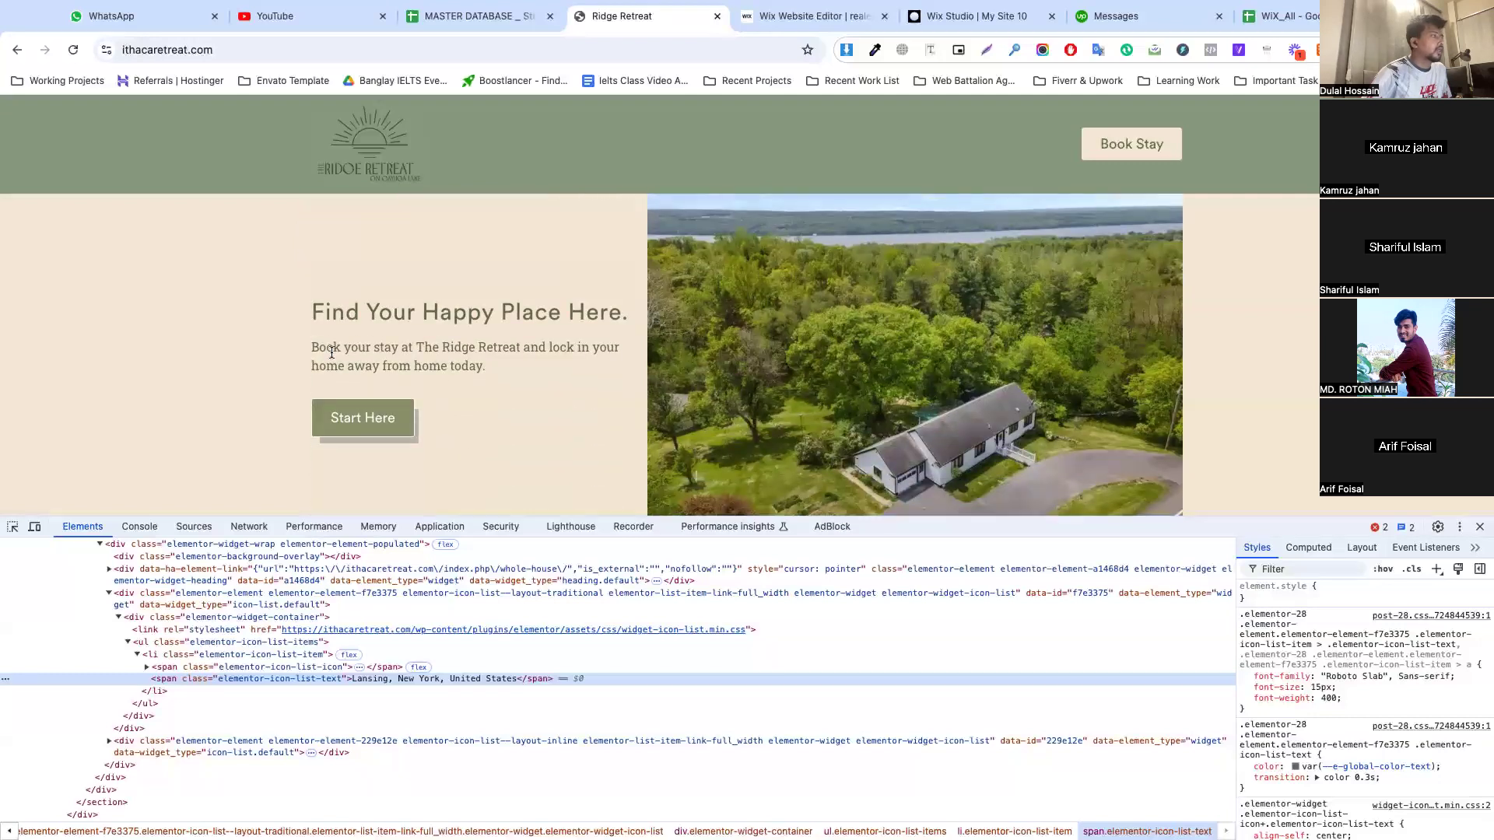
pyautogui.rightClick(8, 544)
pyautogui.press('Escape')
pyautogui.click(12, 527)
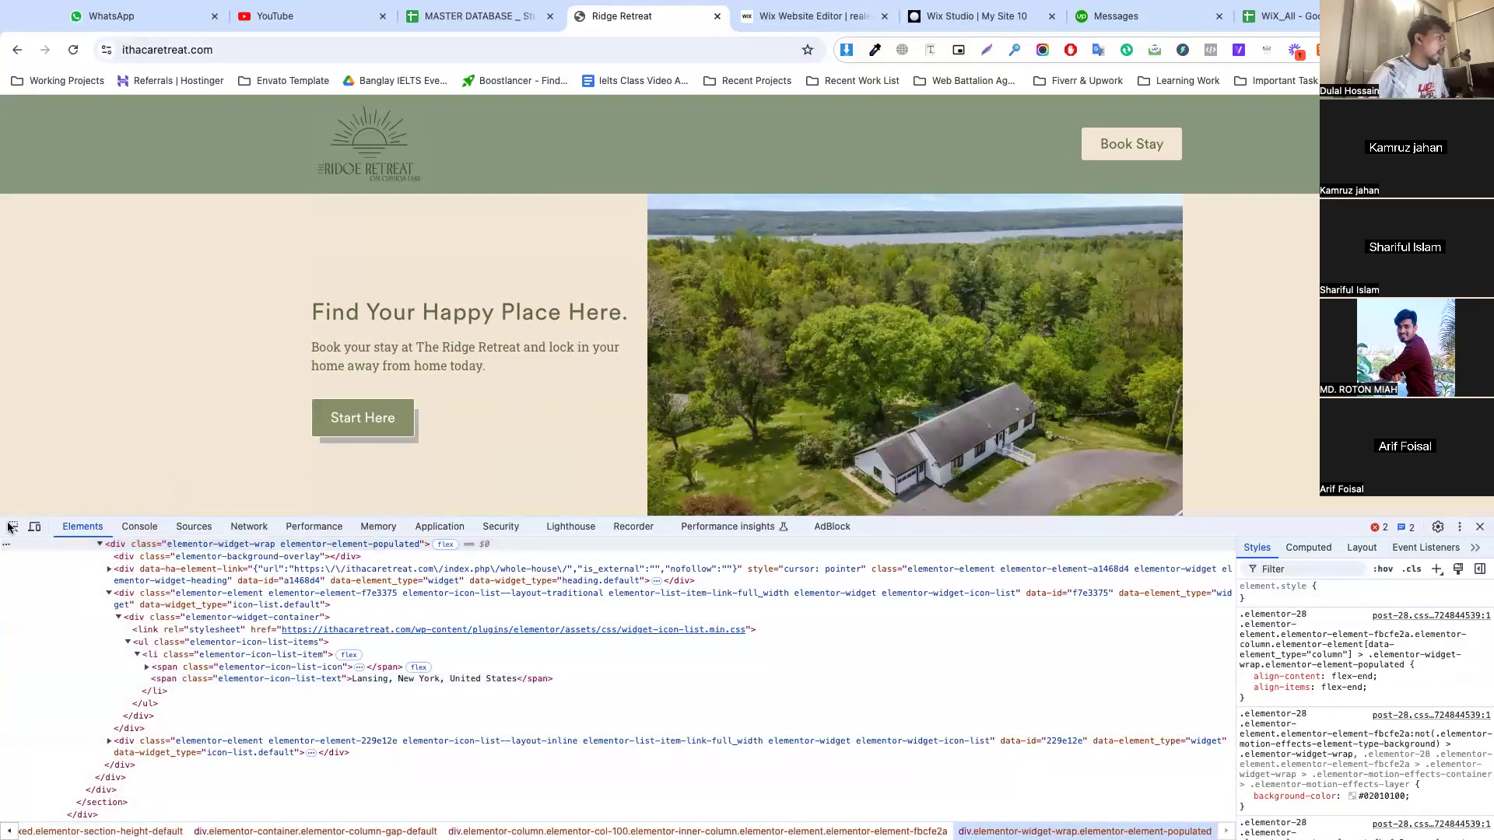
pyautogui.click(388, 372)
# Back in the Wix advanced color settings, set Body text to #67744B and check the color options for Links & actions
pyautogui.click(805, 16)
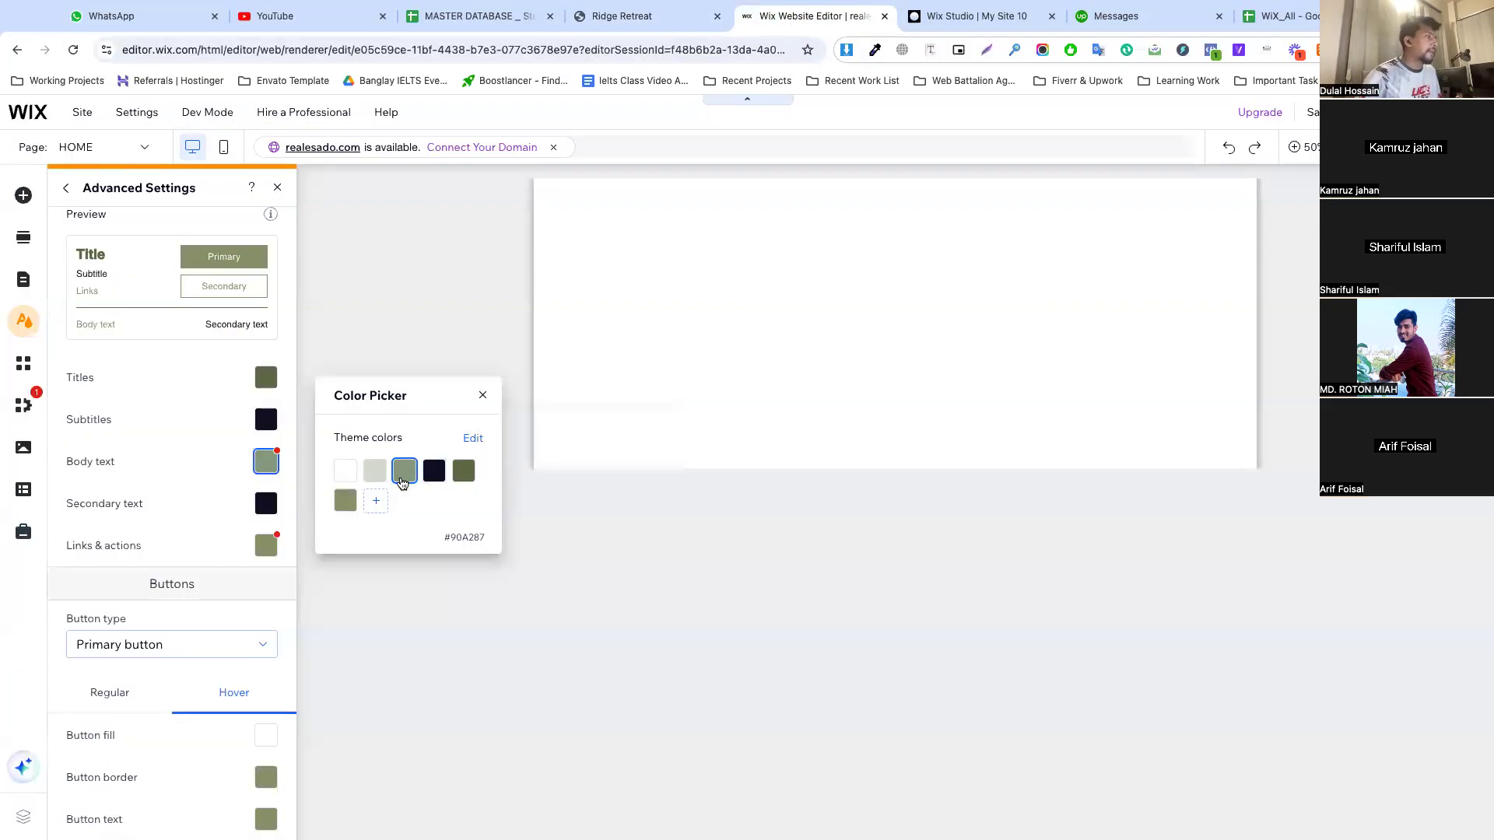
pyautogui.click(460, 476)
pyautogui.click(166, 463)
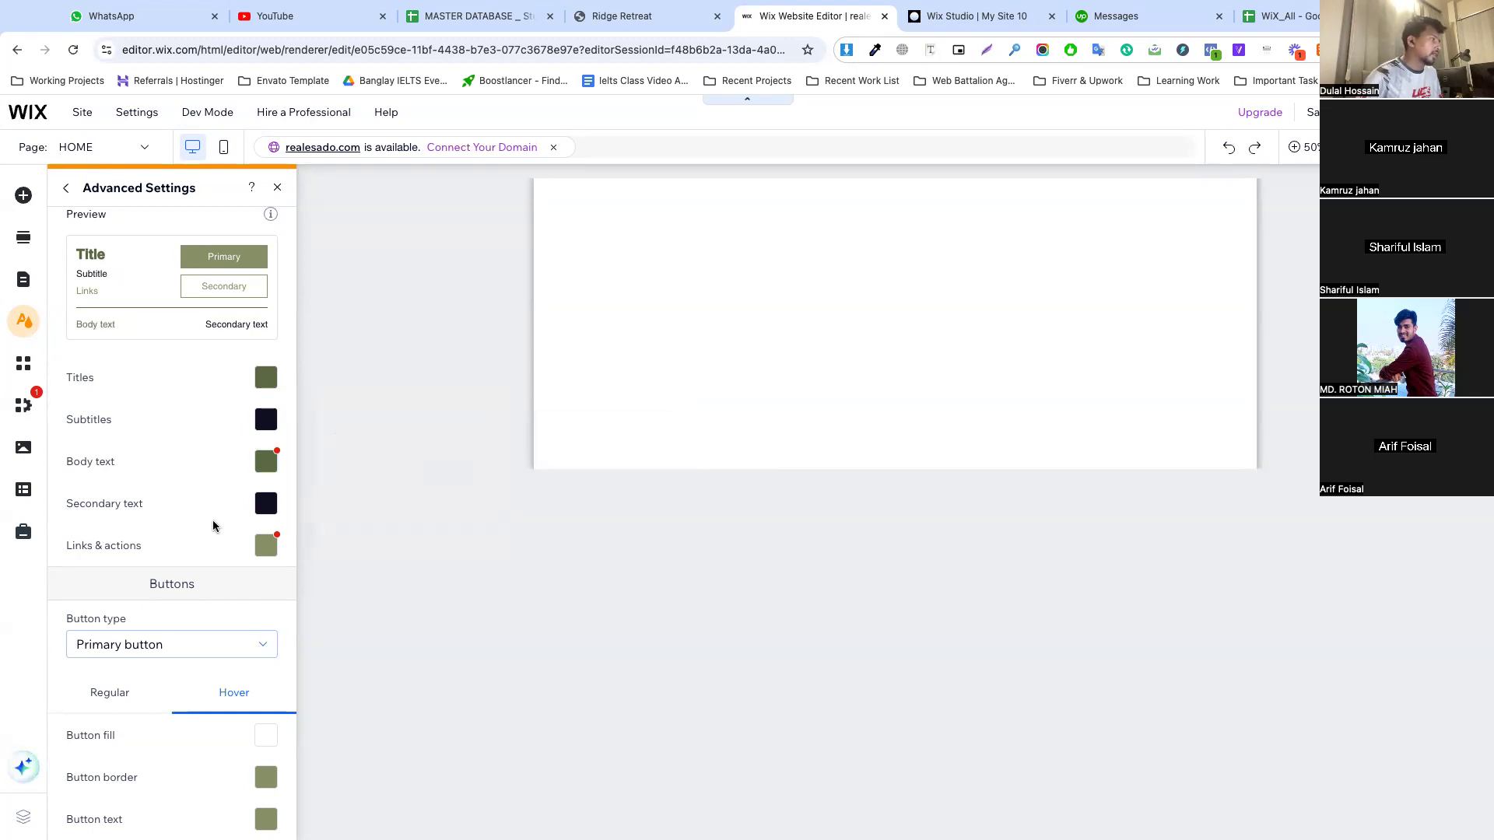
pyautogui.click(265, 545)
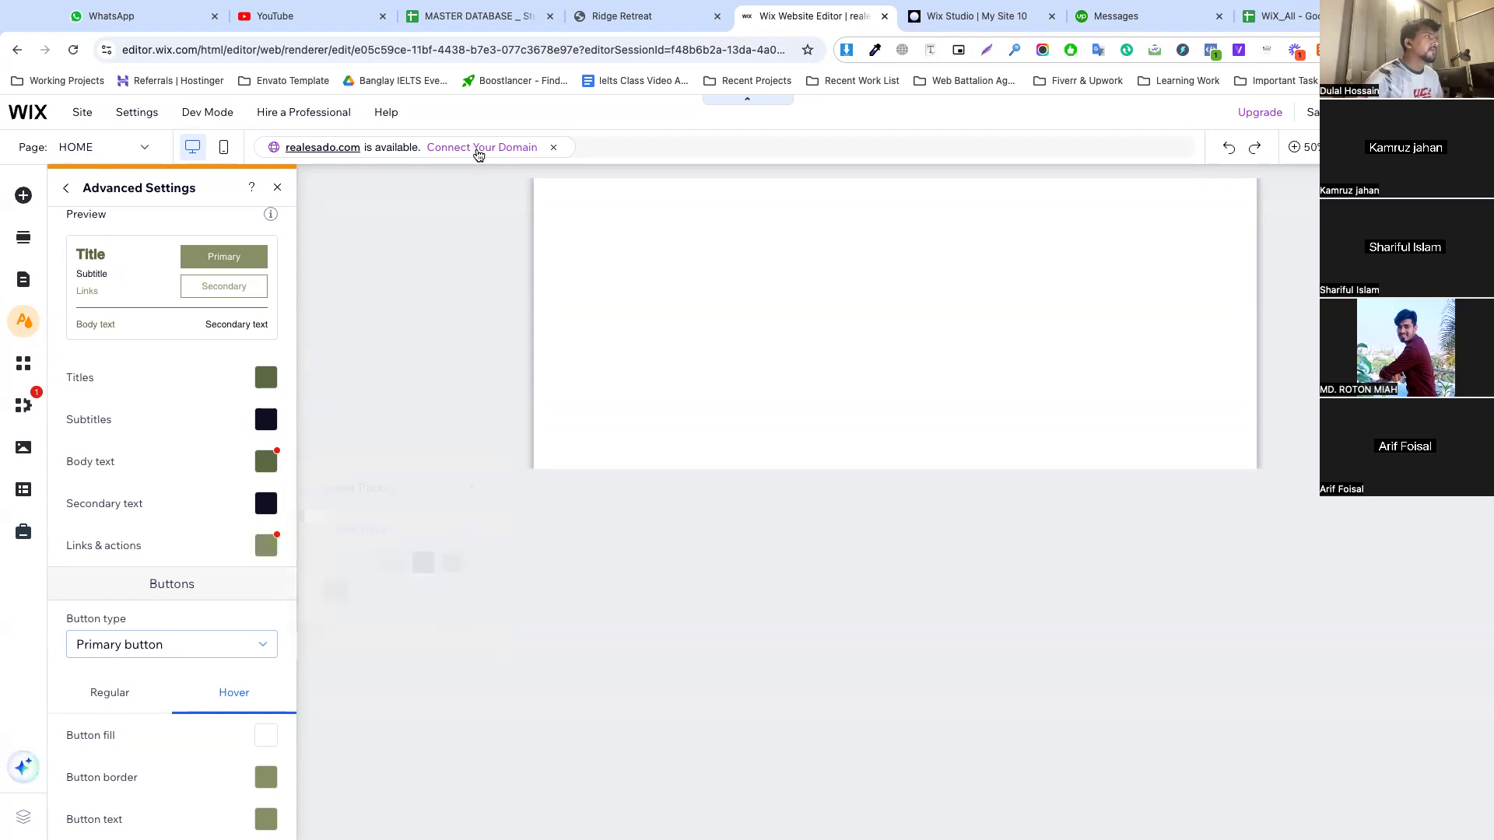
# Leave the color settings and open the site's text theme for customization
pyautogui.click(277, 188)
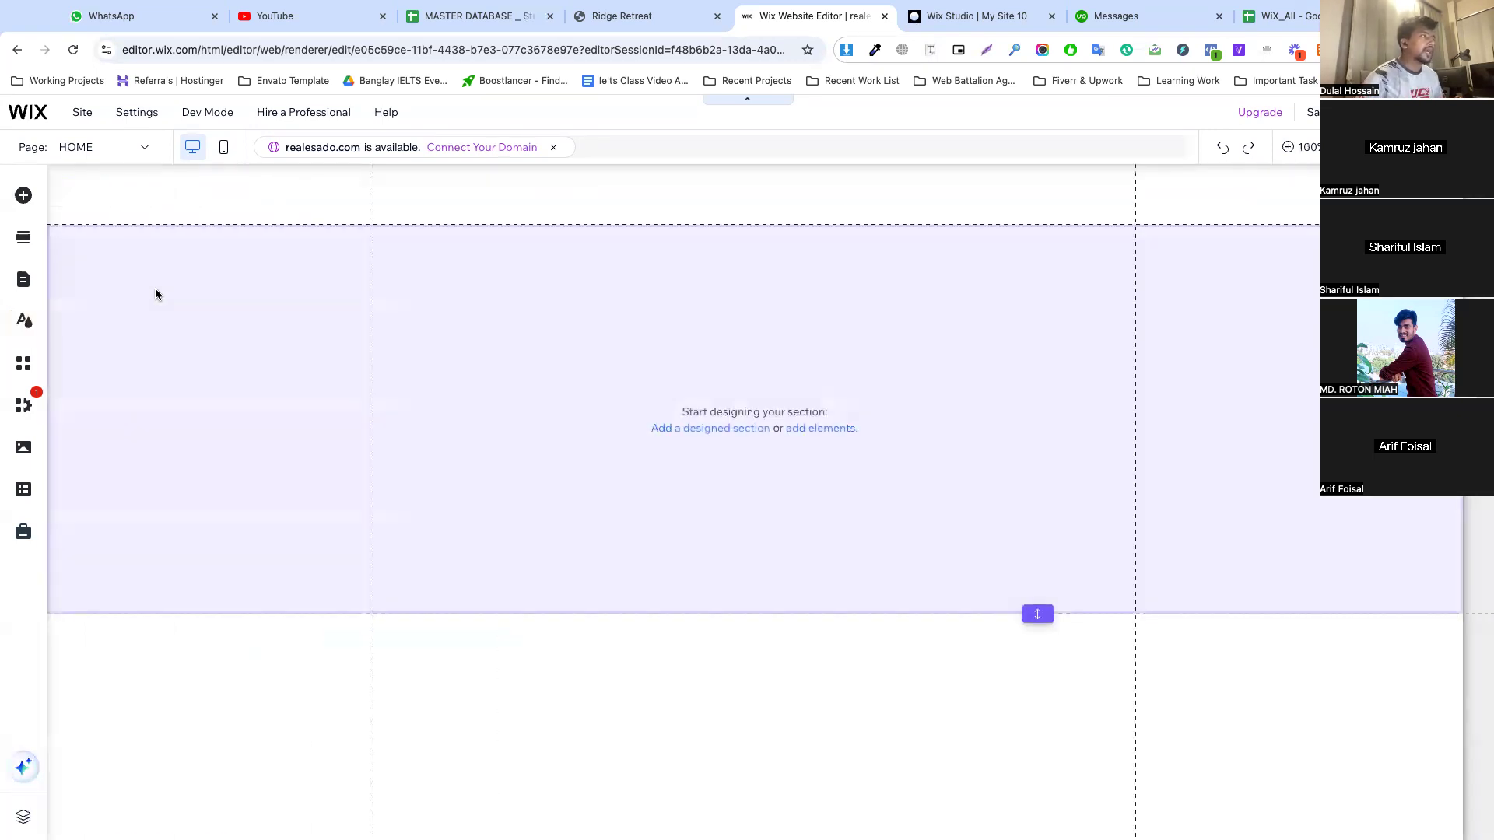
pyautogui.click(25, 321)
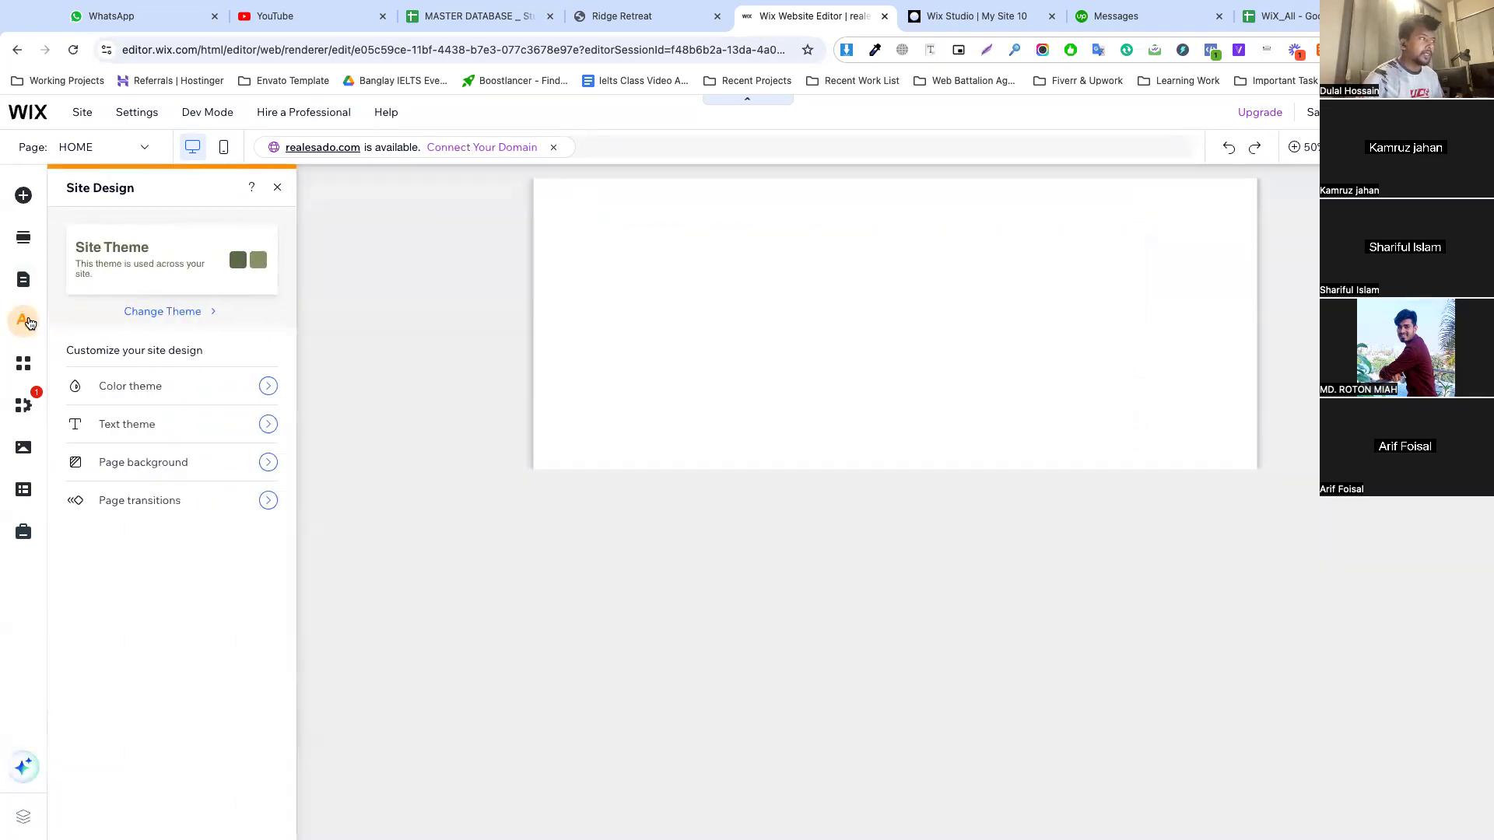
pyautogui.click(160, 424)
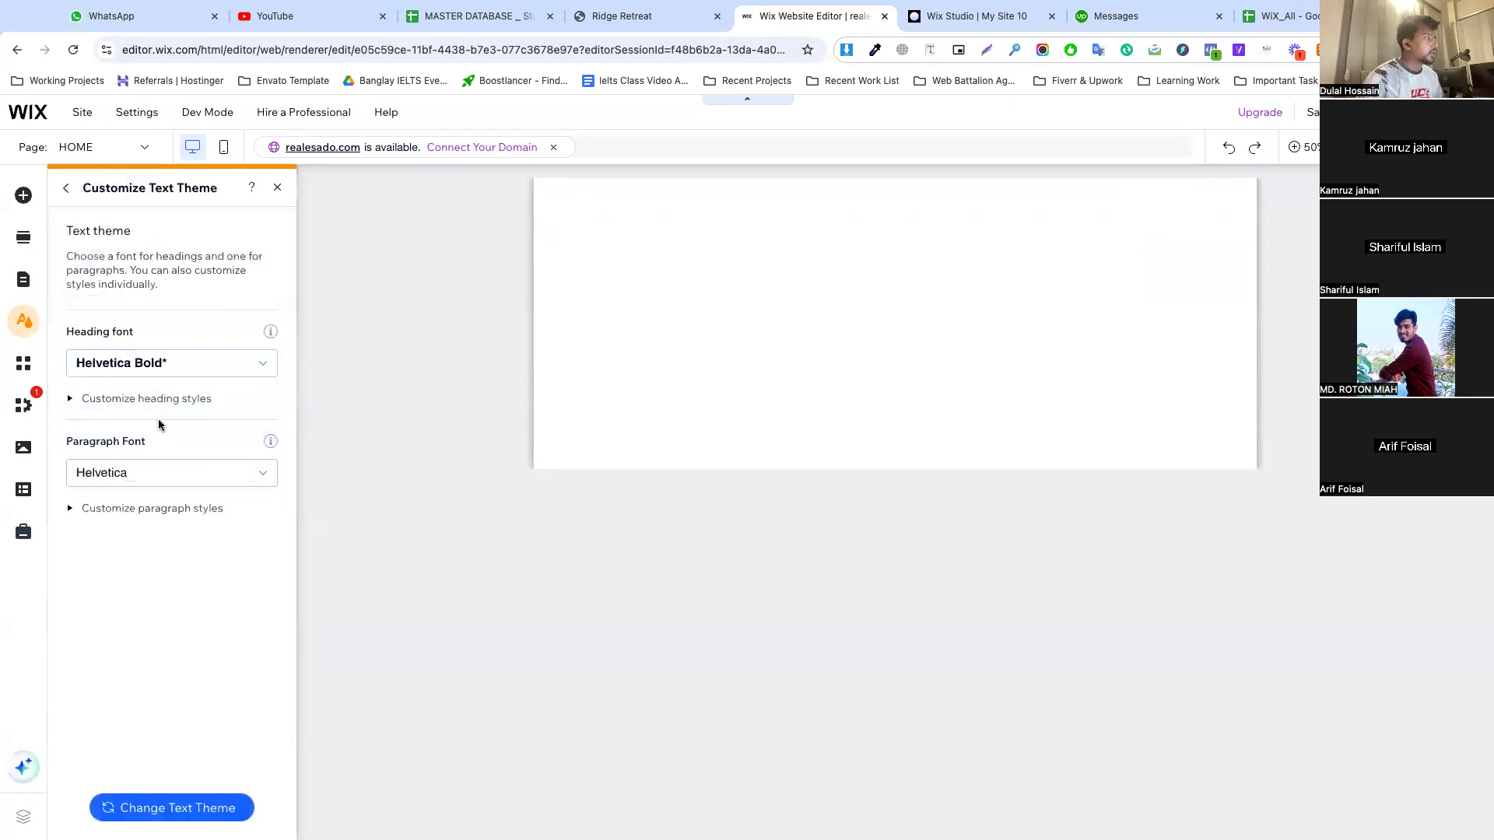
# On the Ridge Retreat site, inspect the "Find Your Happy Place Here." heading and its paragraph to identify their fonts
pyautogui.click(613, 16)
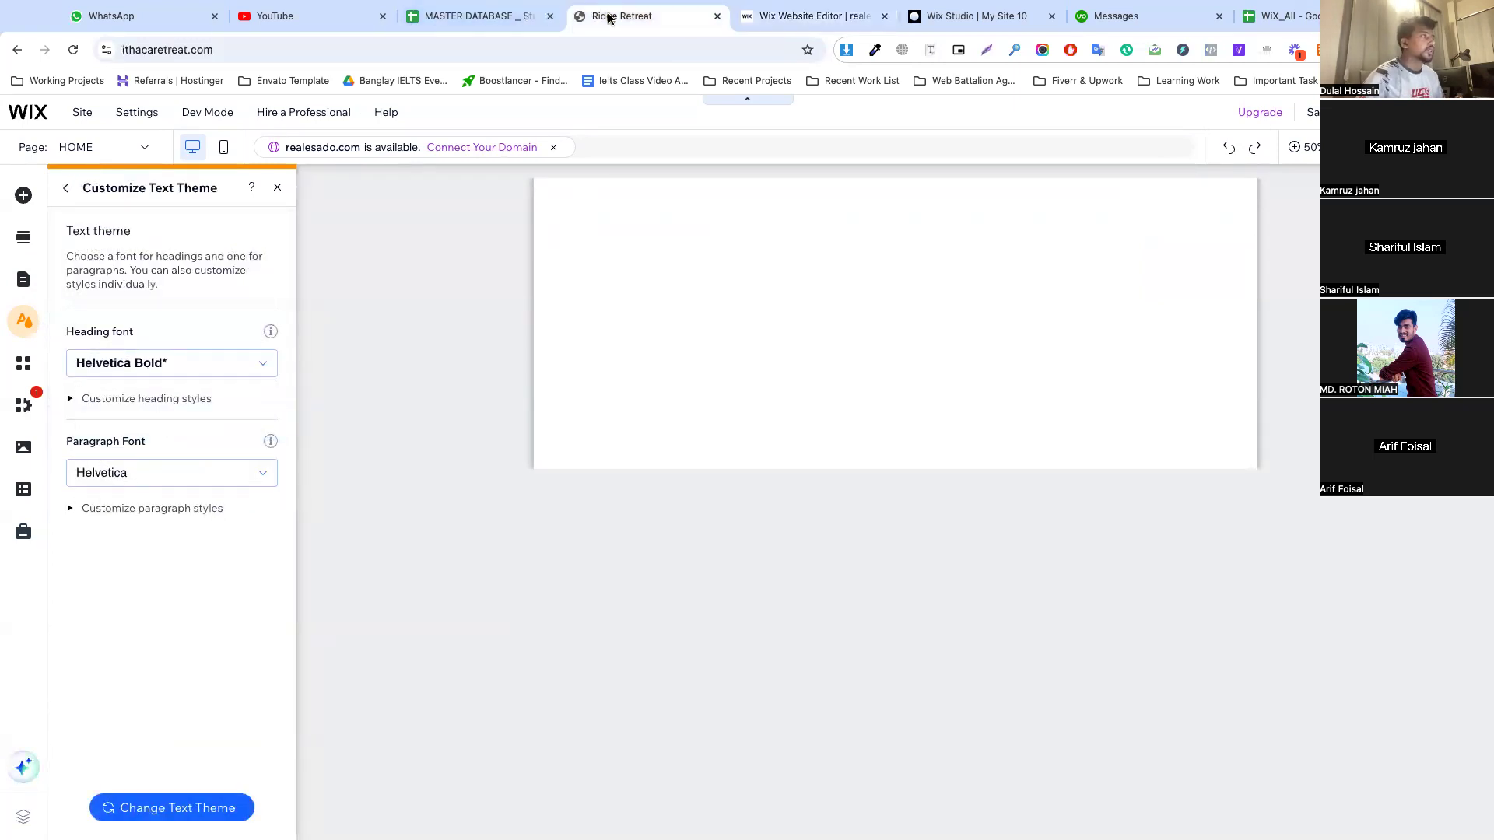
pyautogui.press('super+shift+c')
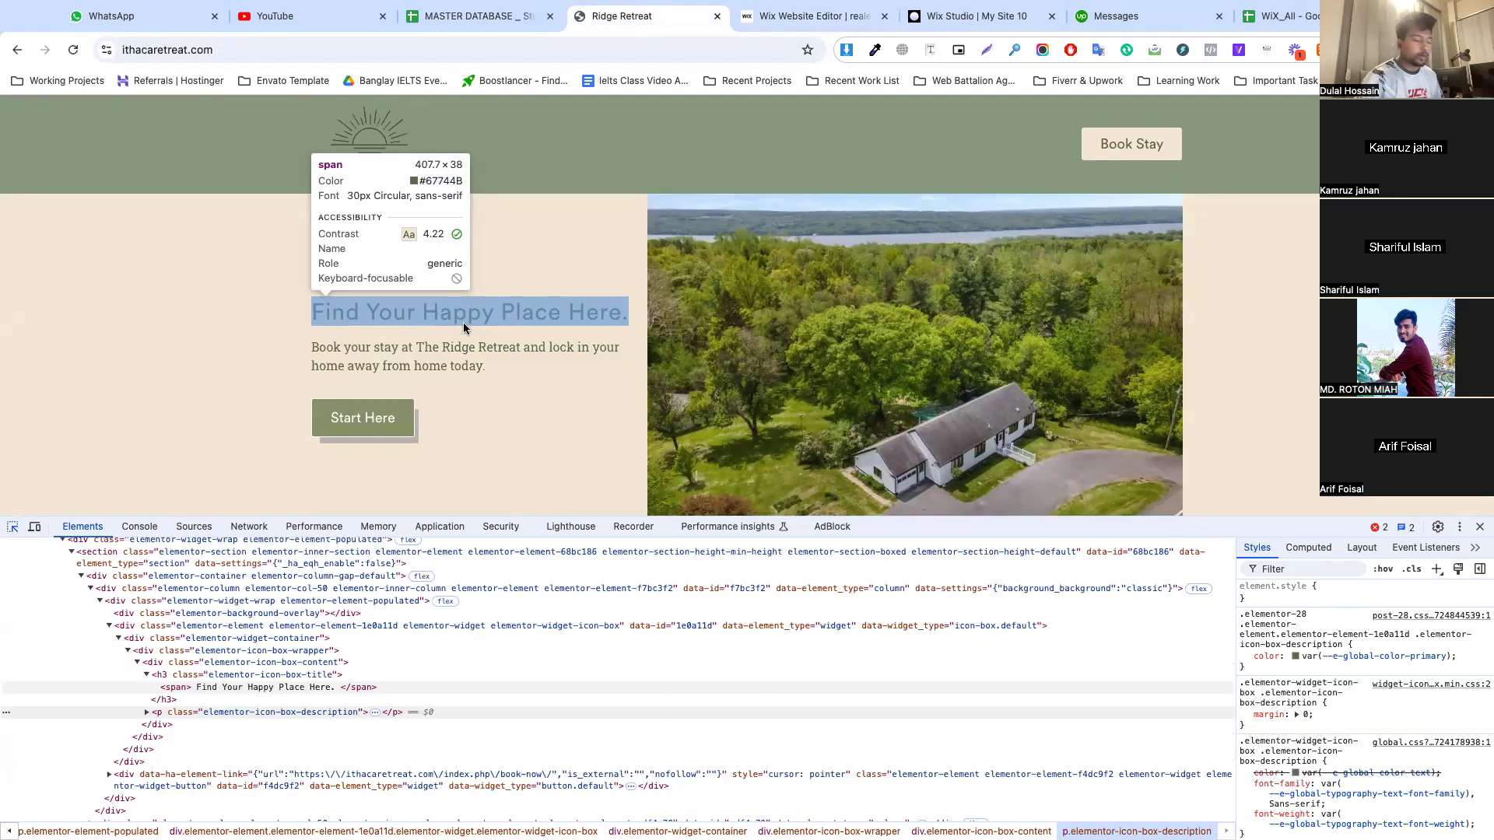
pyautogui.click(463, 322)
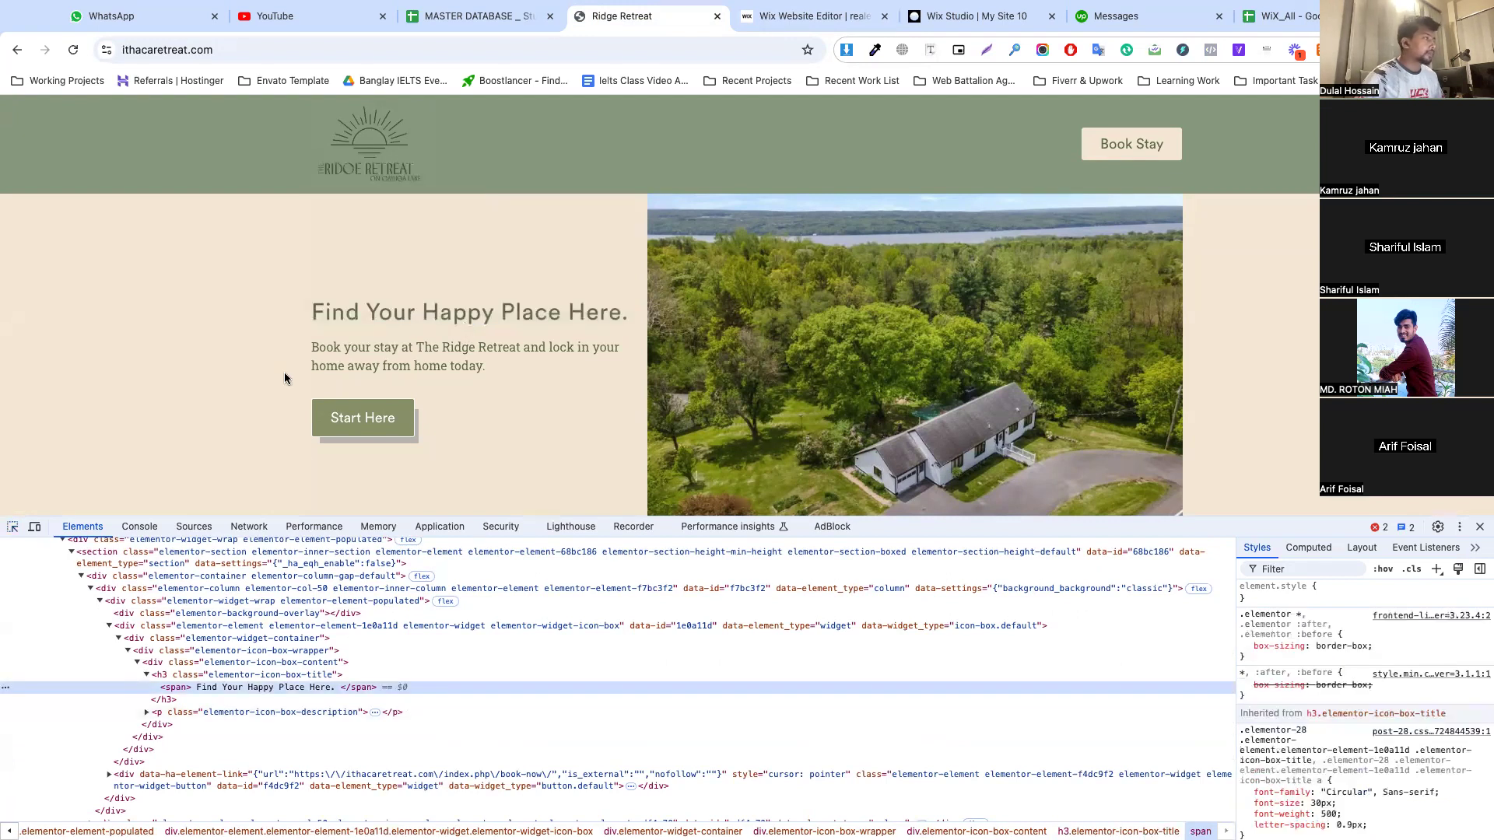
pyautogui.click(13, 527)
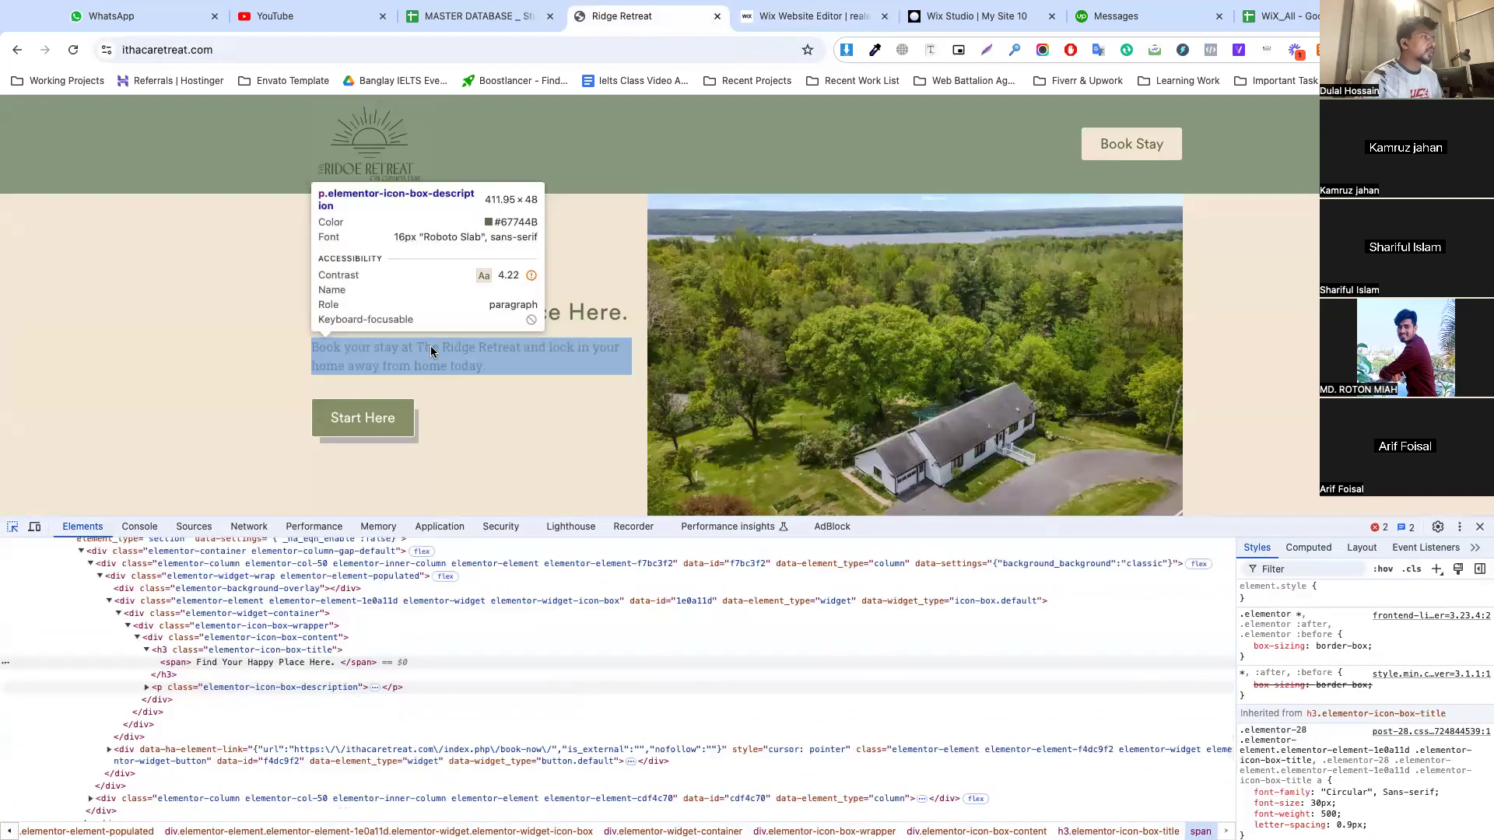
pyautogui.click(431, 346)
pyautogui.click(810, 16)
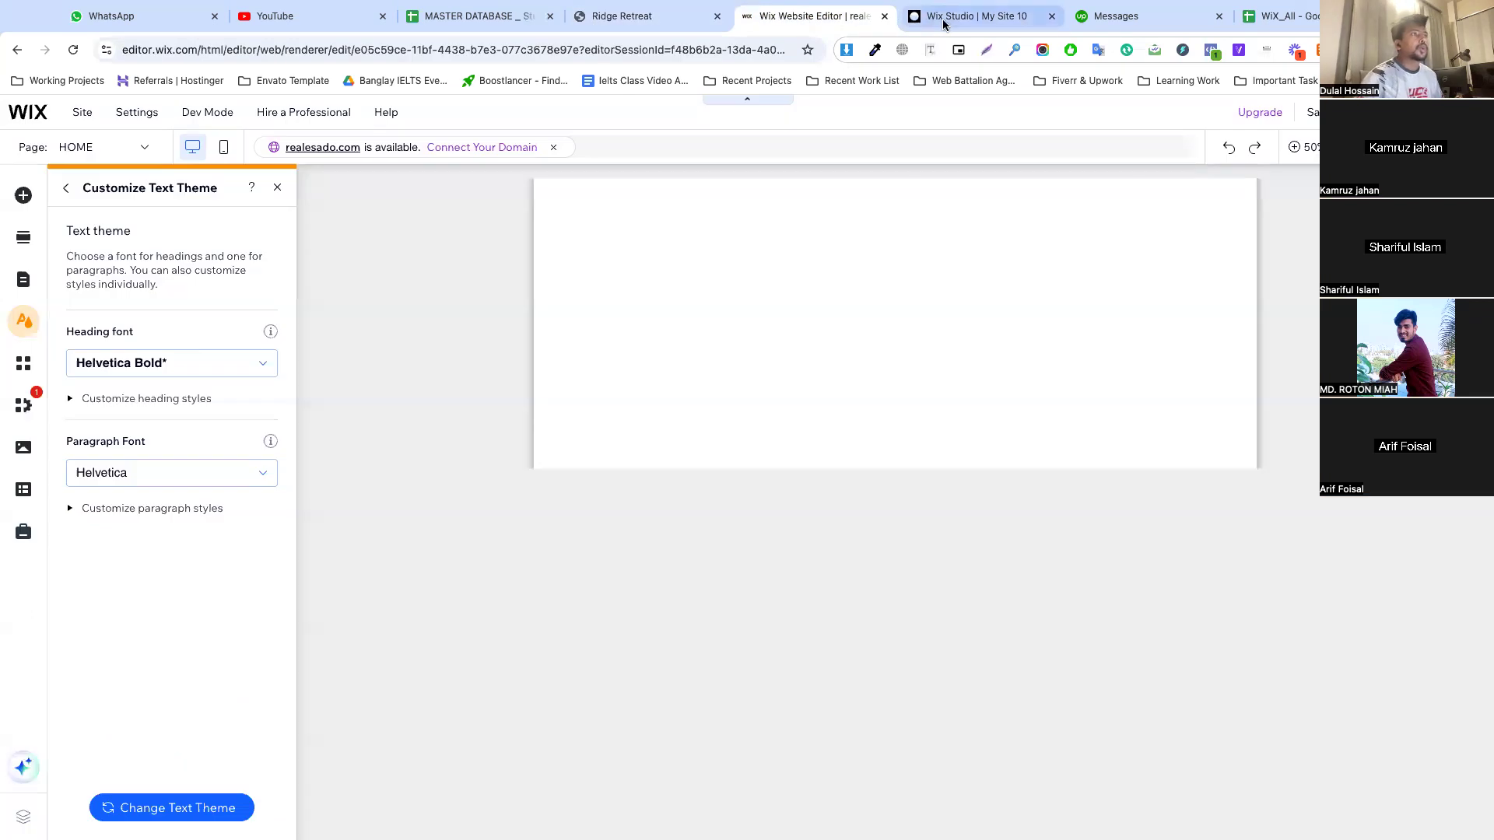
pyautogui.click(622, 15)
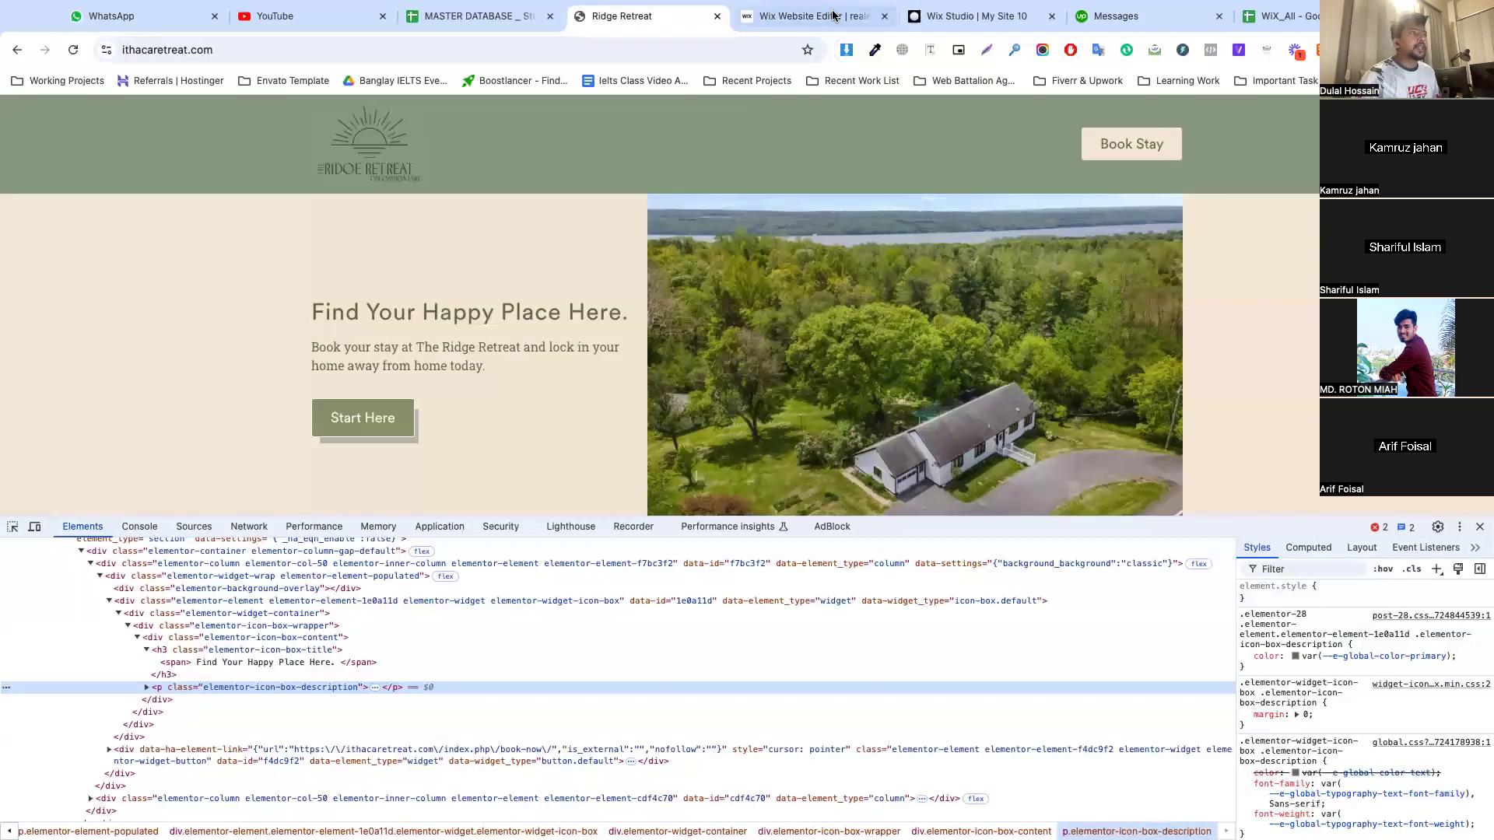
# Back in the Wix text theme, search the heading font options for Circular
pyautogui.click(809, 15)
pyautogui.click(123, 366)
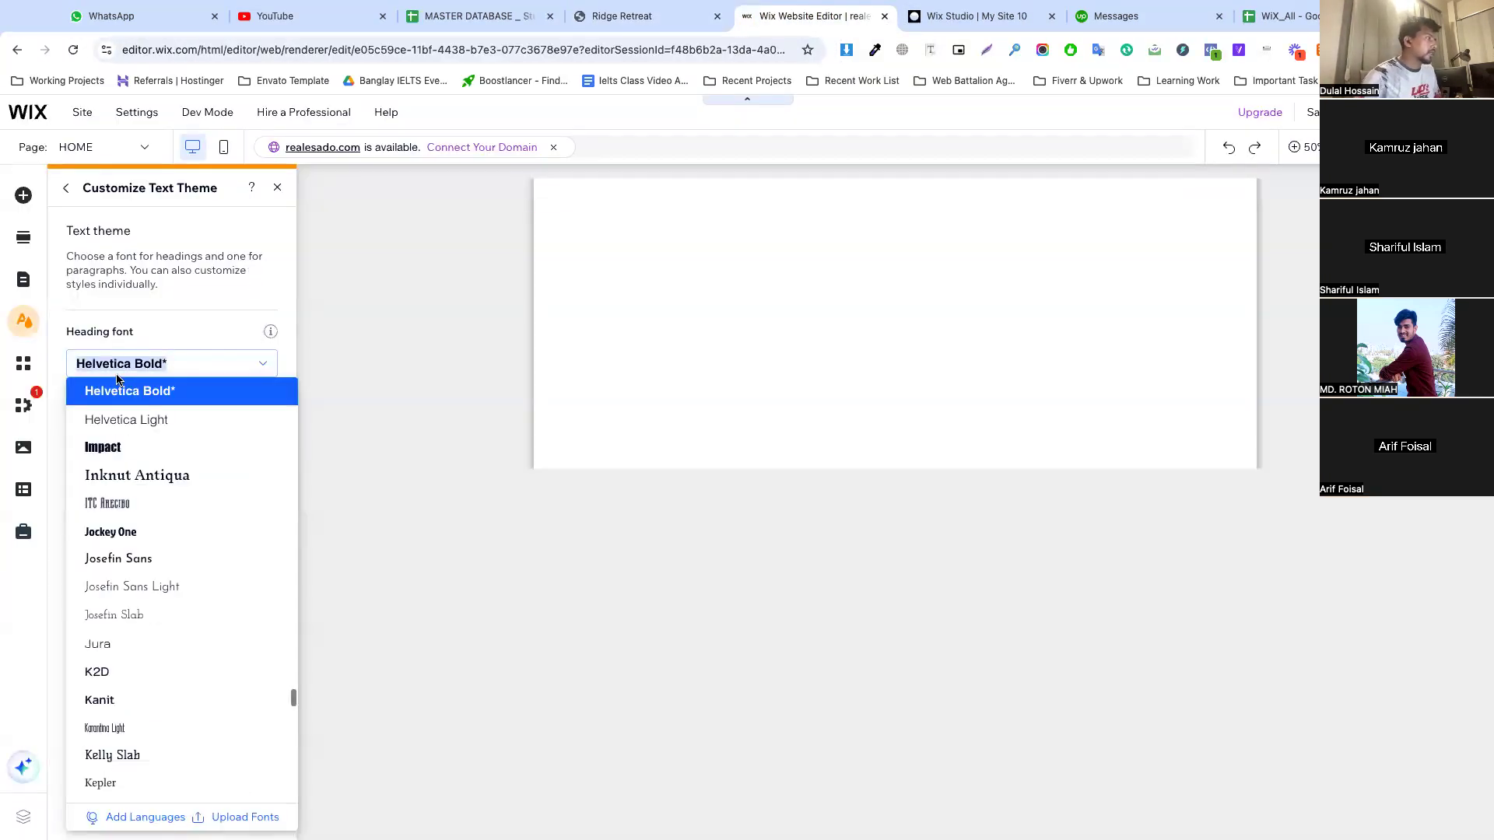
pyautogui.write('Circu')
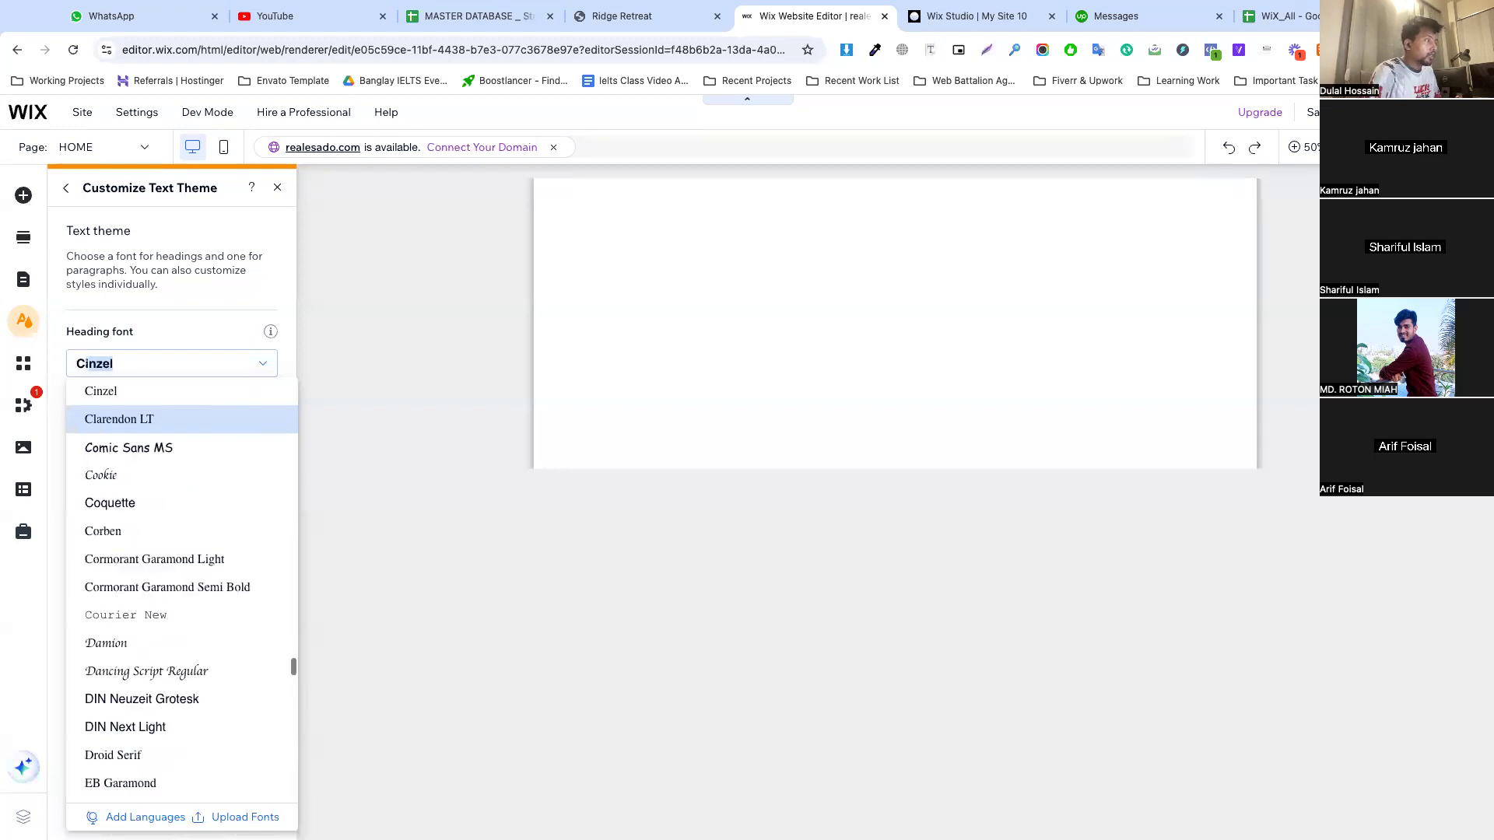
pyautogui.write('lar')
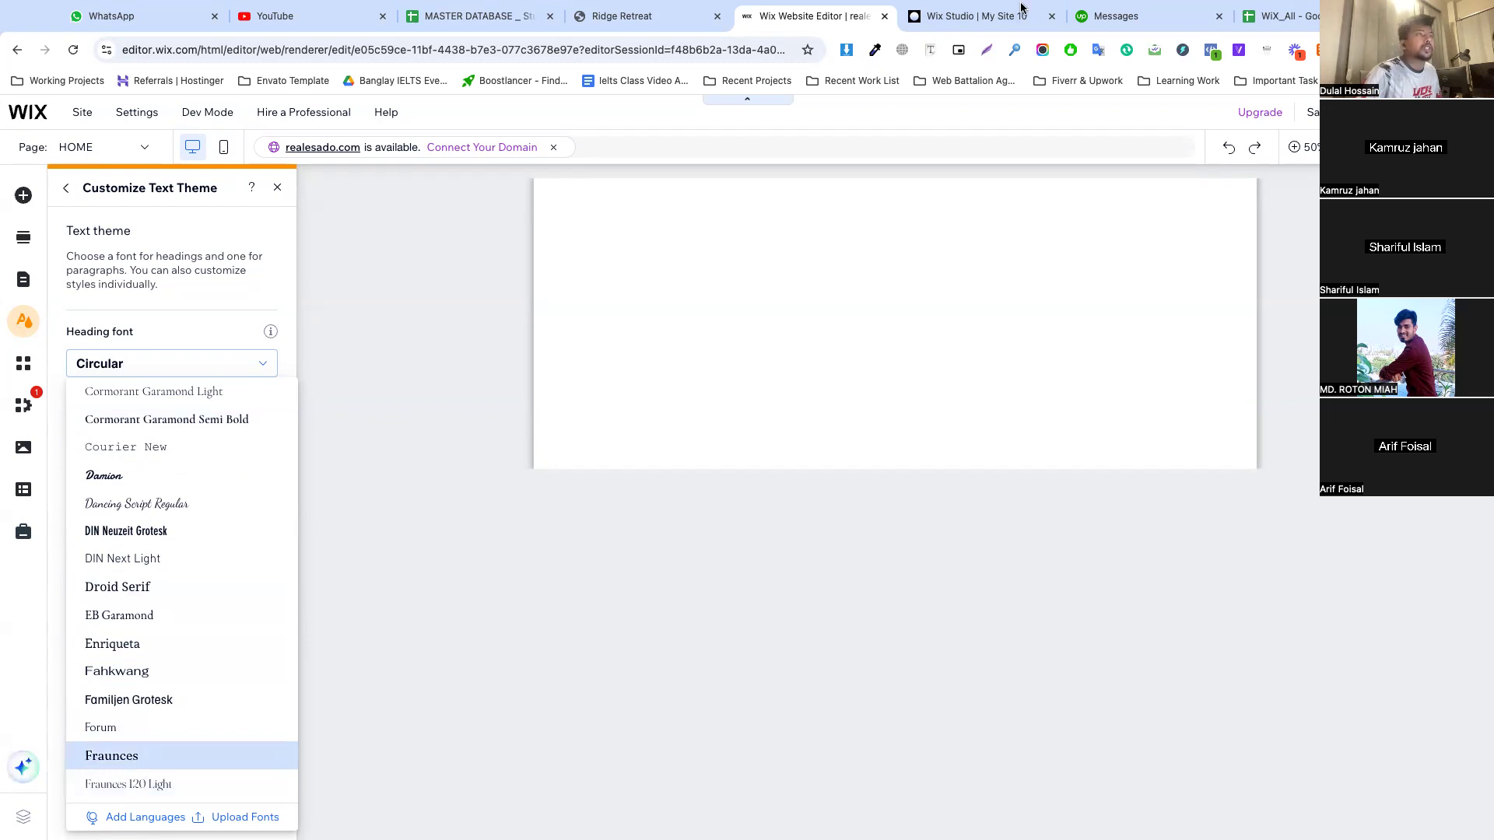
# In the browser tab holding the WiX_All spreadsheet, search the web for "google font" and open the Google Fonts site
pyautogui.click(1268, 16)
pyautogui.click(586, 53)
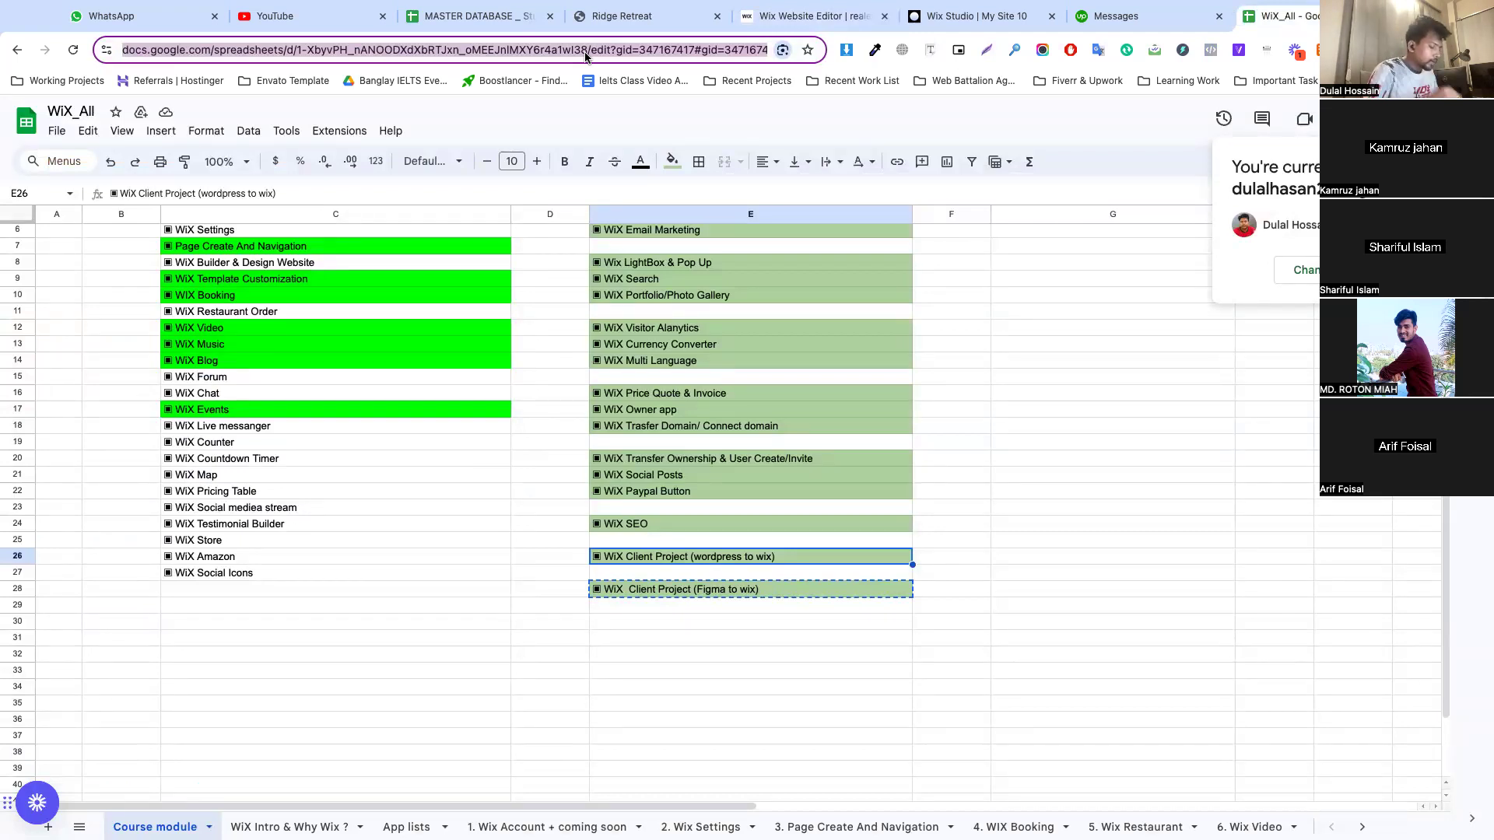
pyautogui.write('google fo')
pyautogui.write('nt')
pyautogui.press('Return')
pyautogui.click(302, 272)
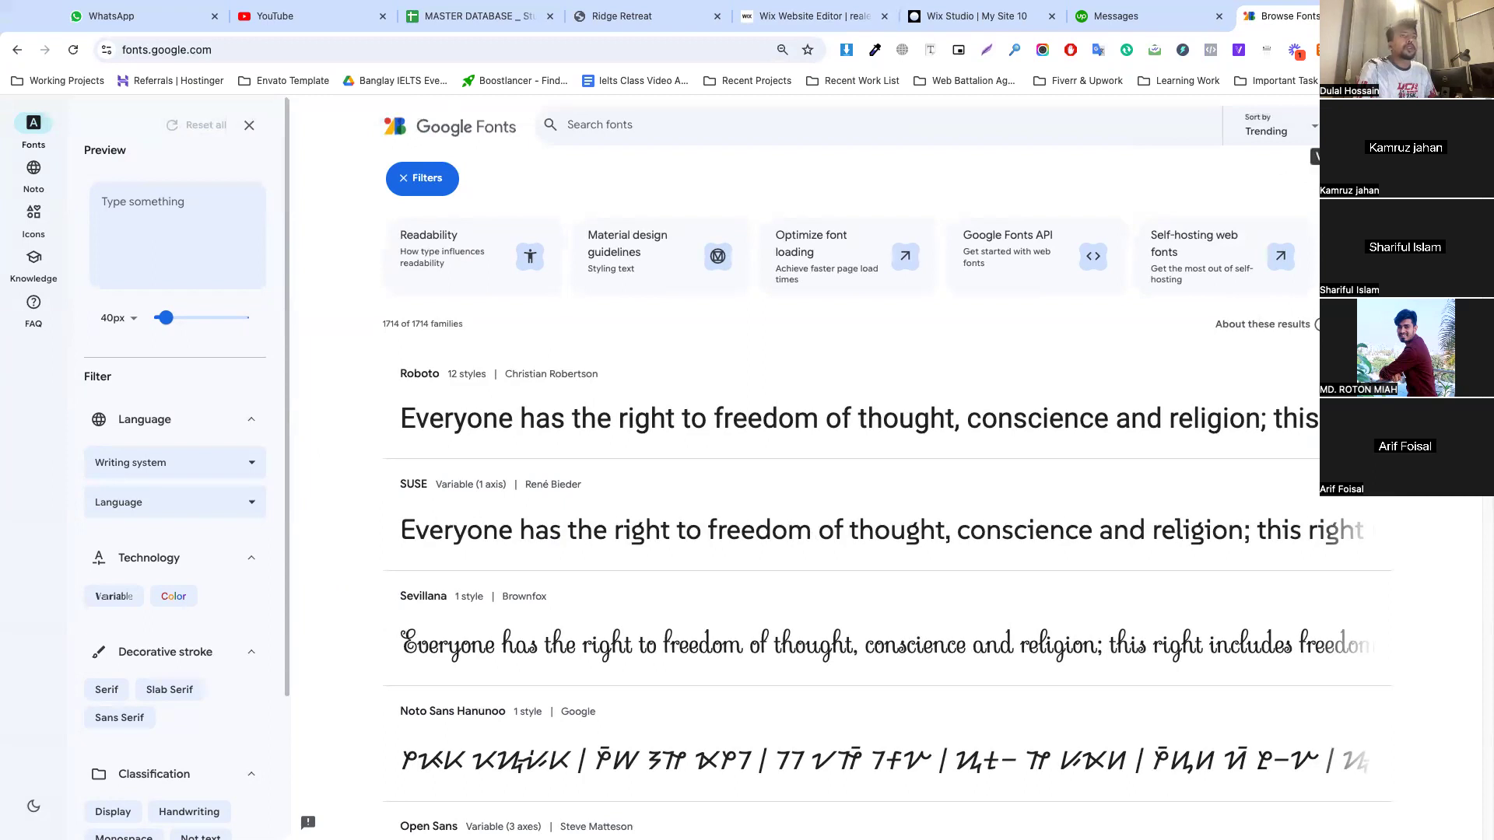
# Search the Google Fonts library for Circular
pyautogui.click(1315, 158)
pyautogui.click(968, 257)
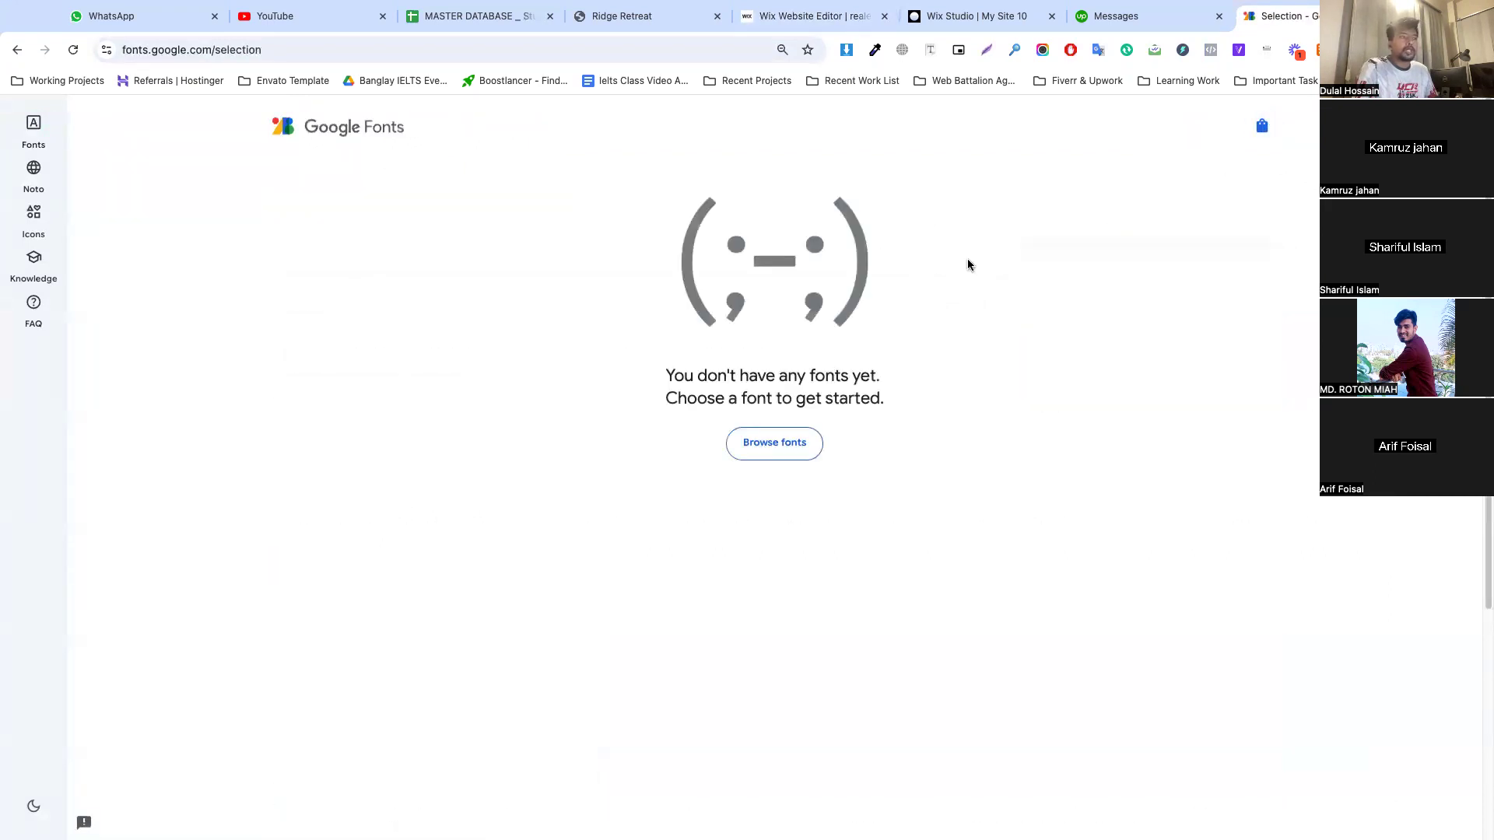
pyautogui.click(331, 136)
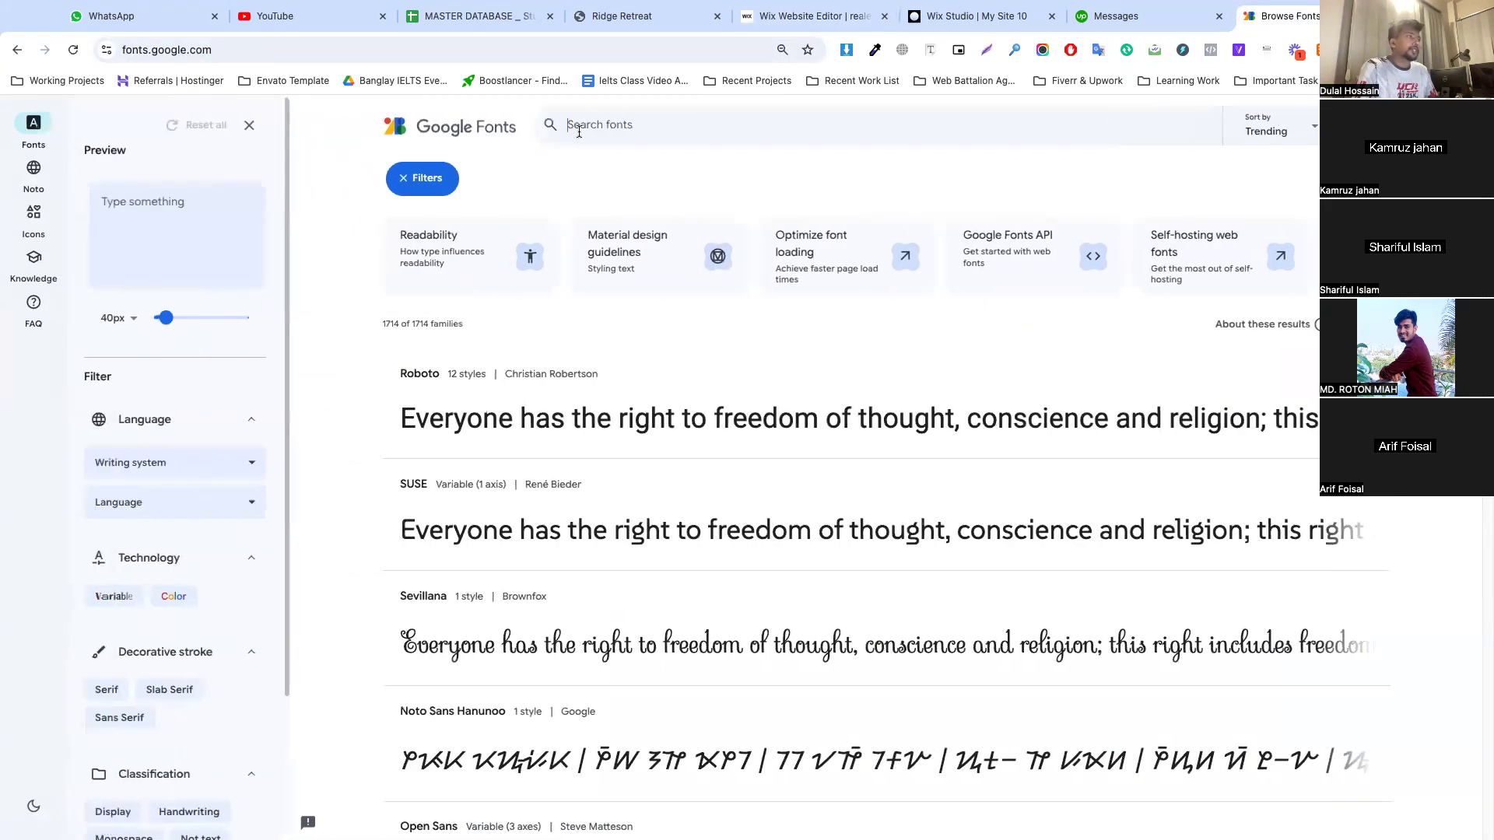
pyautogui.click(579, 132)
pyautogui.write('Circular')
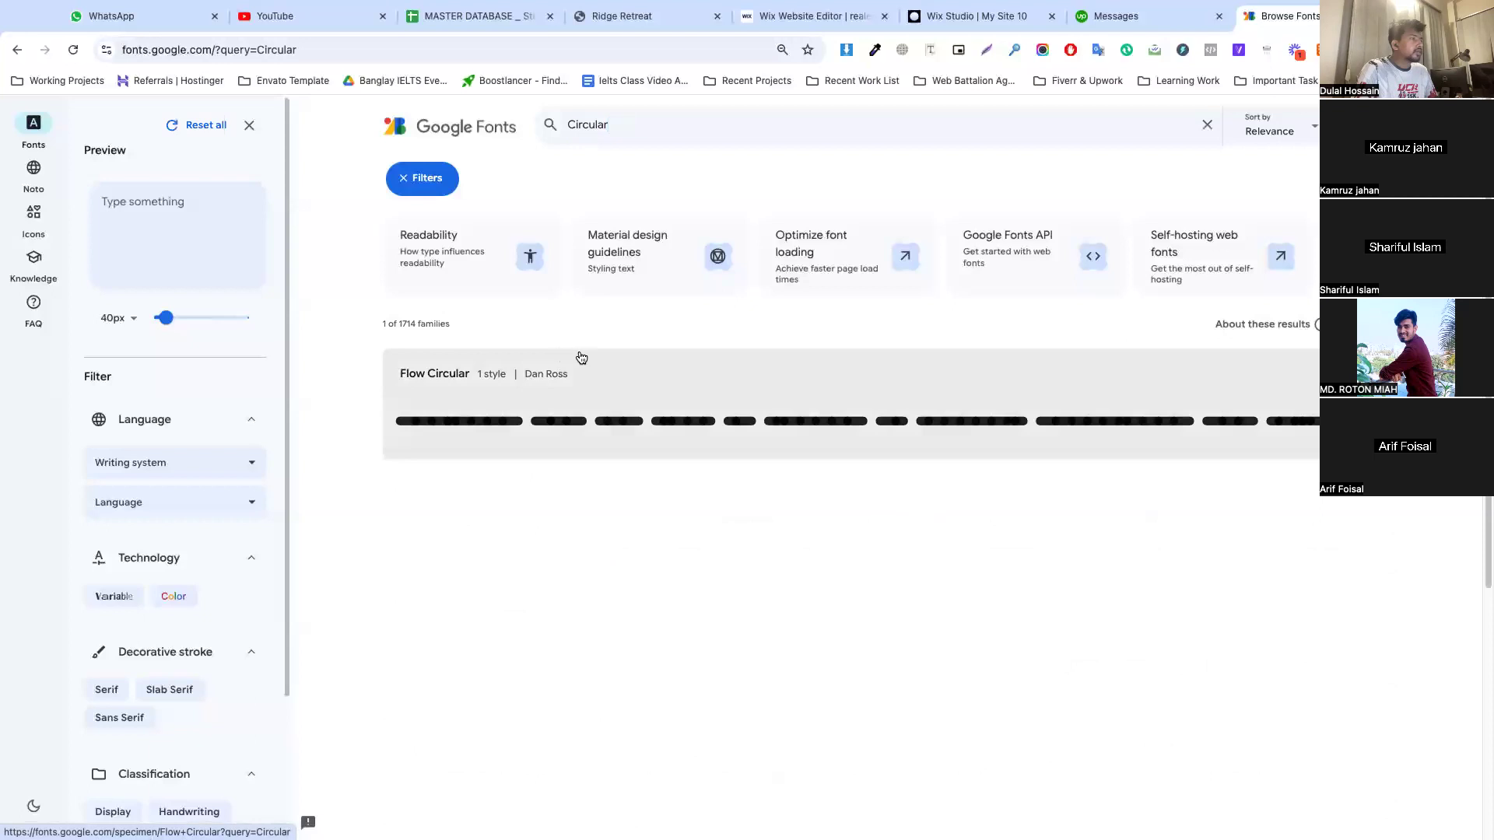
# Search the web for "circular font download" and open the Circular Font Free Download page from Free Fonts Family
pyautogui.click(462, 58)
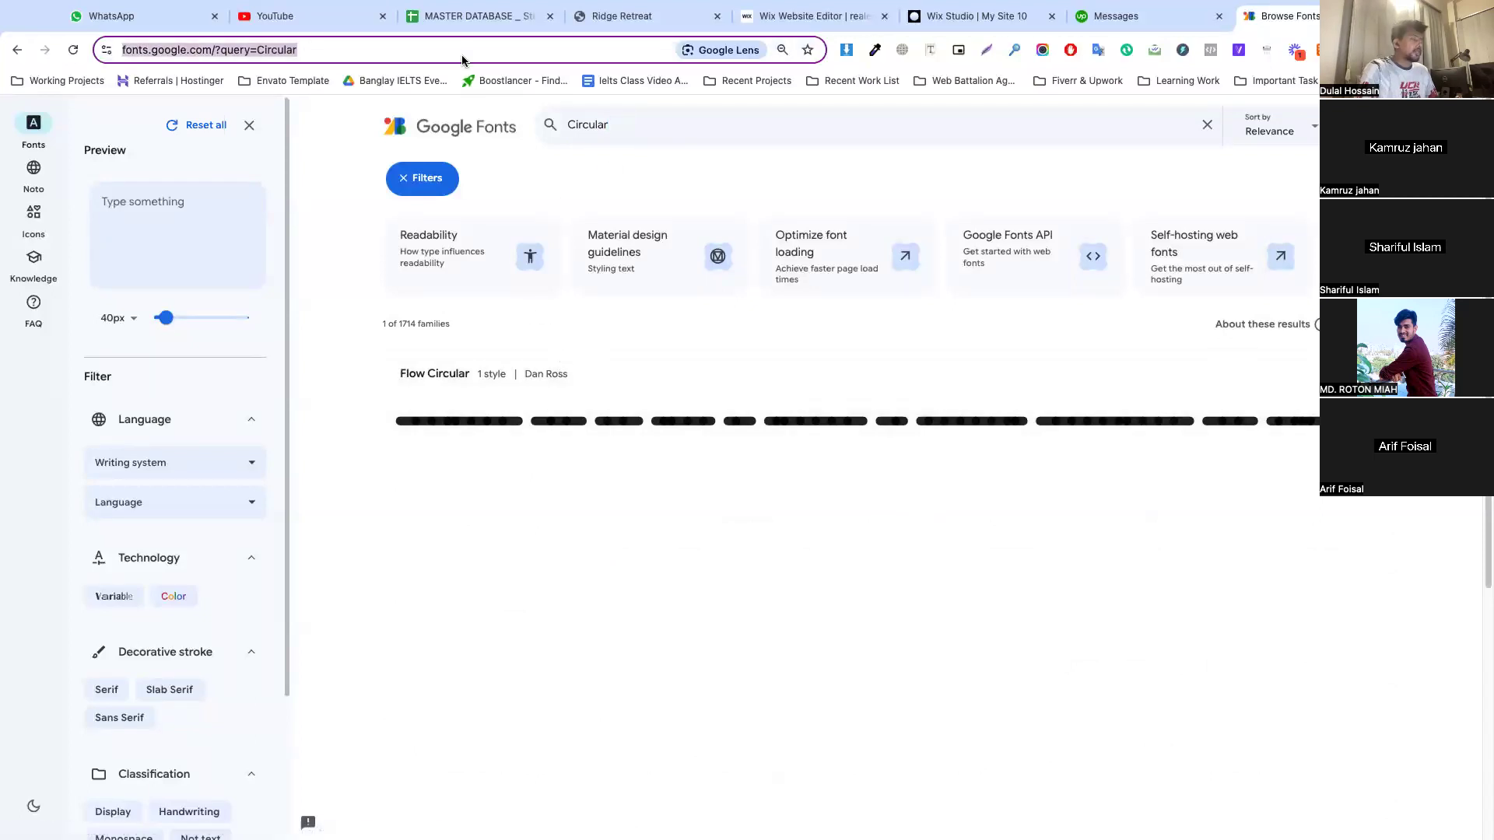
pyautogui.write('Circula')
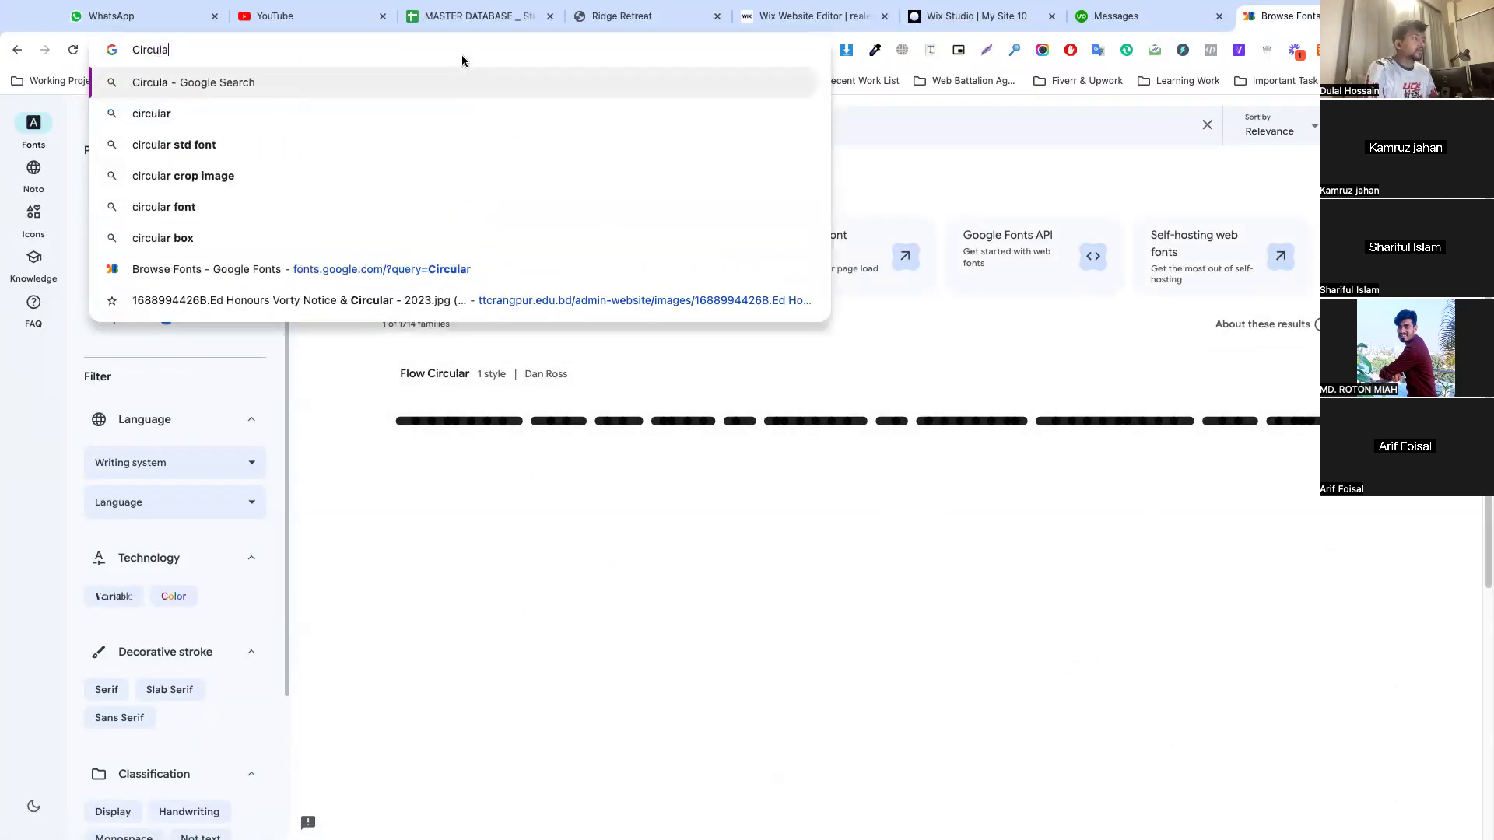
pyautogui.write('r font down')
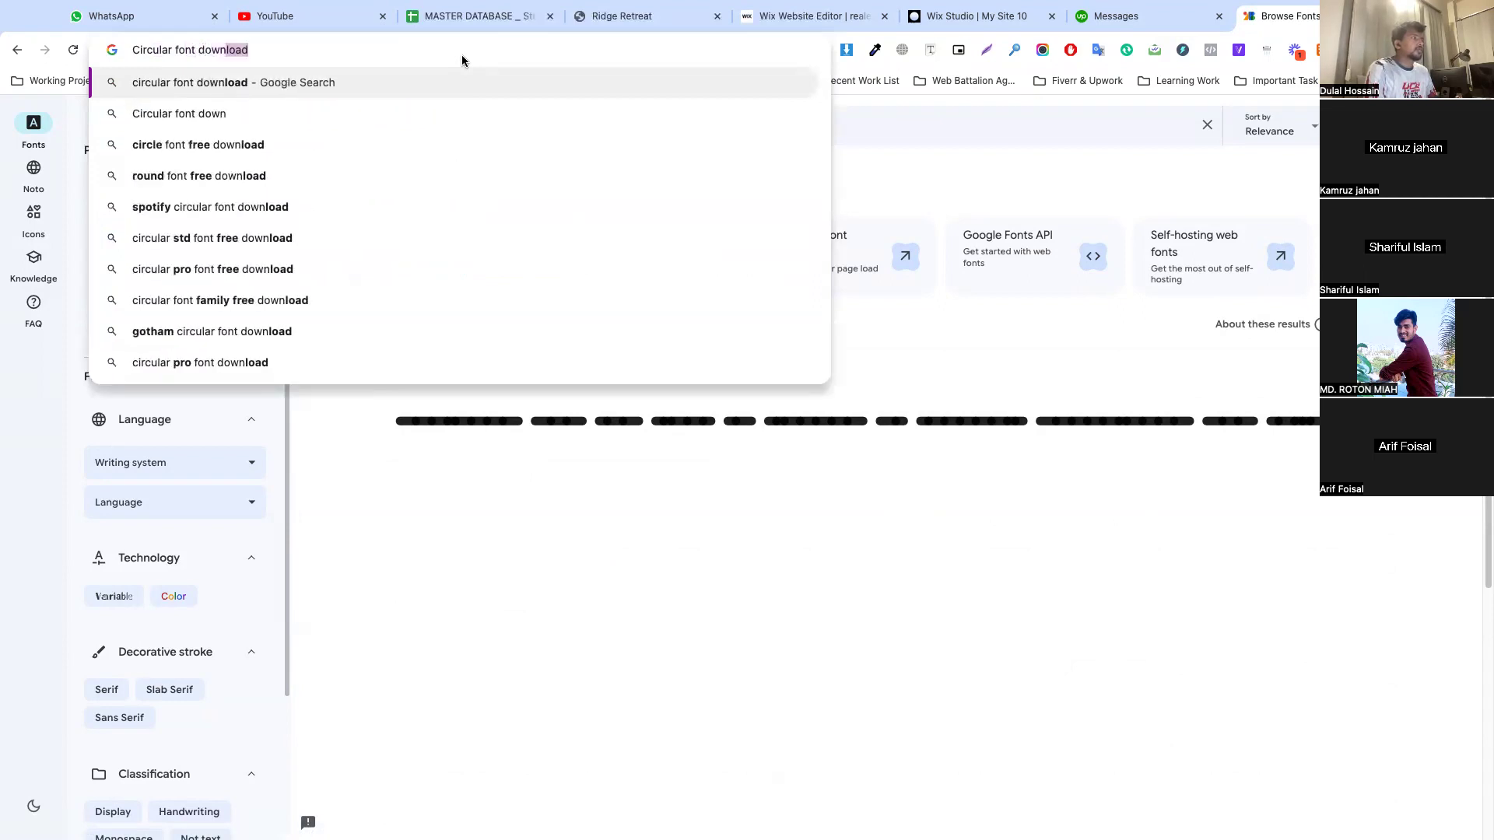
pyautogui.press('Return')
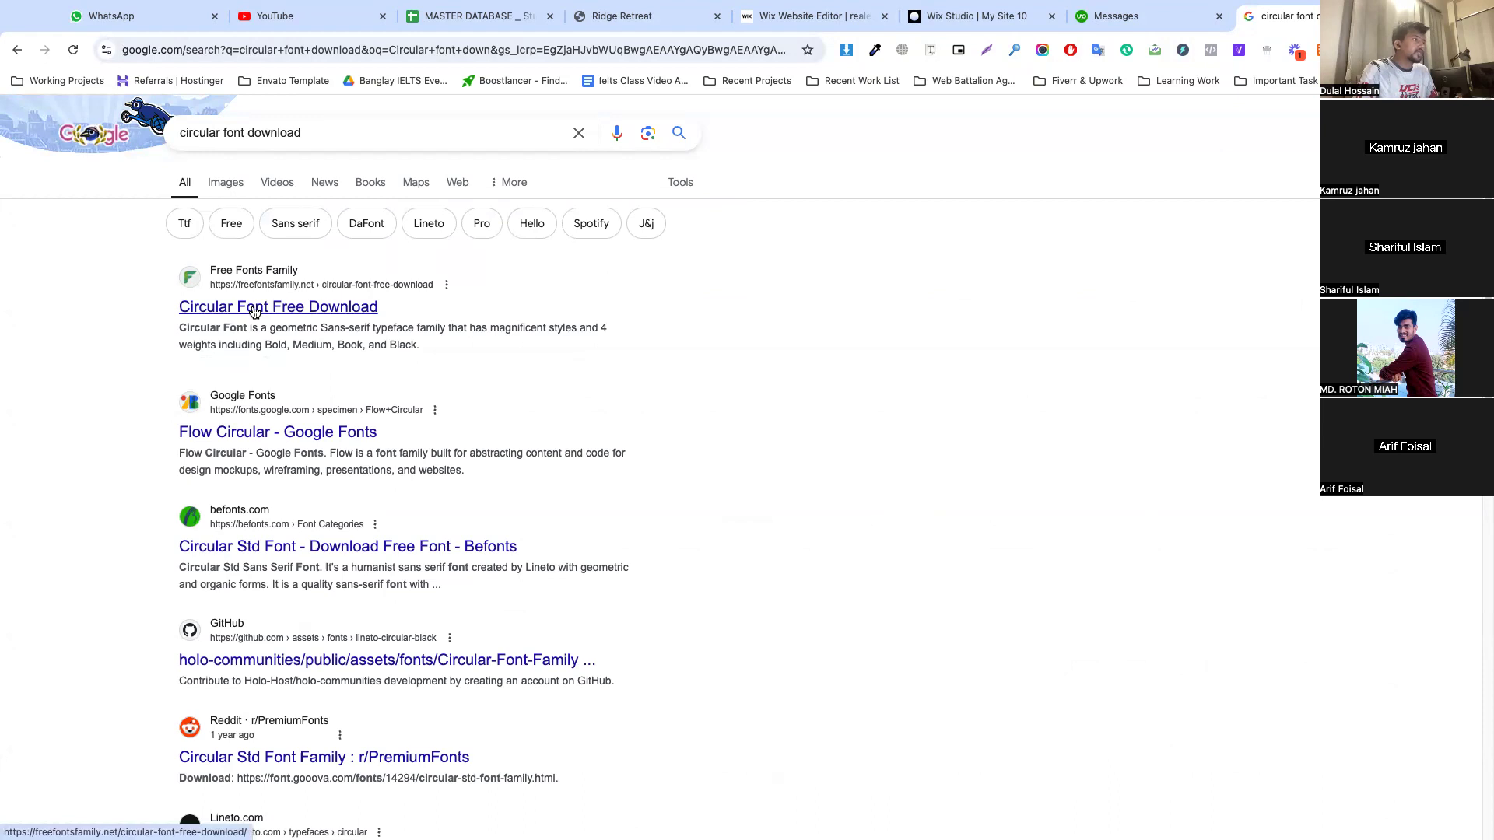
pyautogui.click(255, 312)
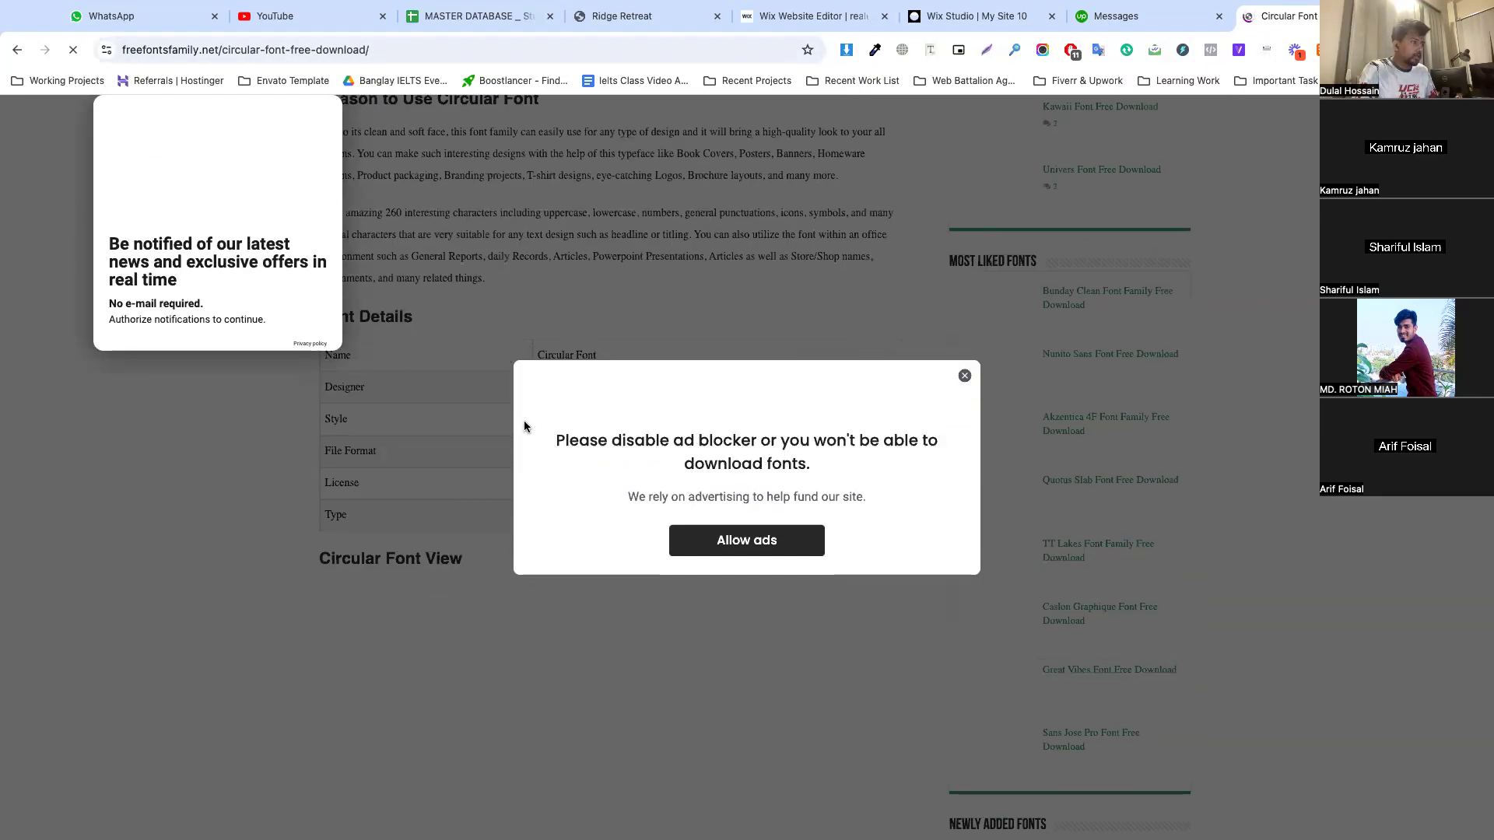
# Dismiss the ad blocker notice and find the Circular font's free download section on the page
pyautogui.click(969, 377)
pyautogui.scroll(-14, 745, 442)
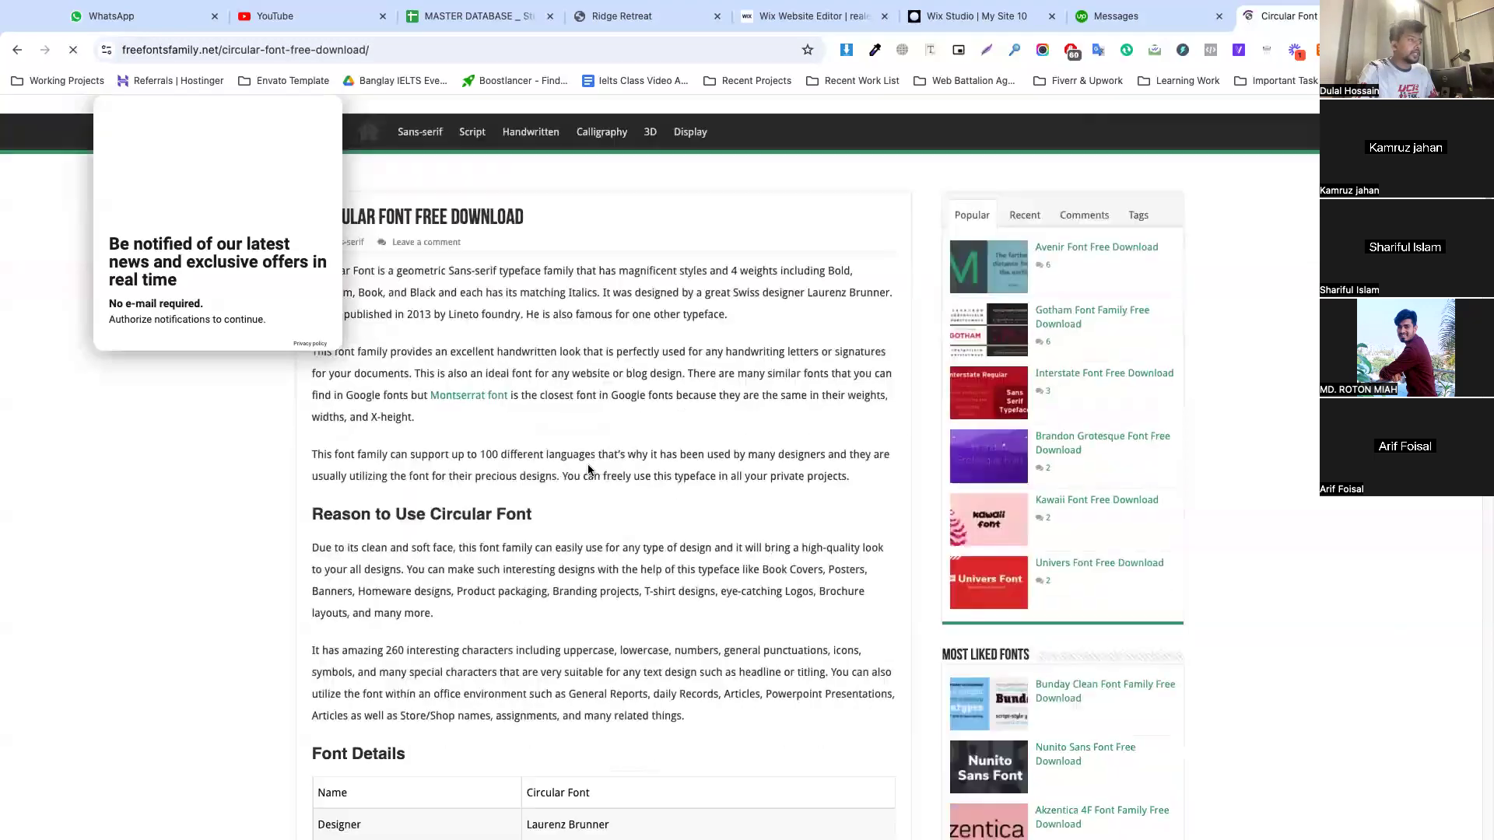
pyautogui.scroll(6, 600, 461)
pyautogui.scroll(-10, 580, 451)
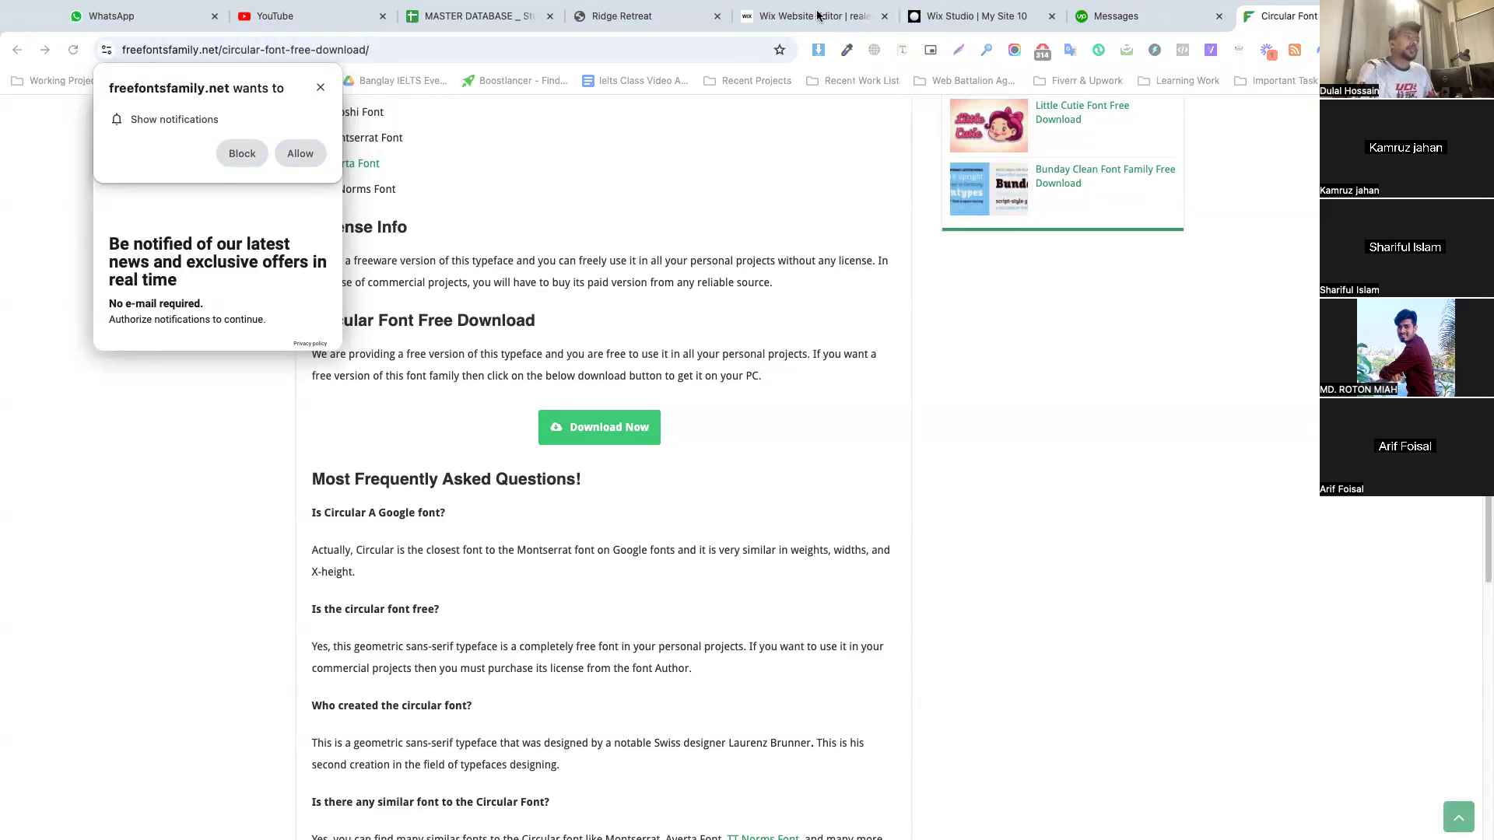
# Back in the Wix text theme, open the font manager from the heading font options and start uploading fonts
pyautogui.click(782, 19)
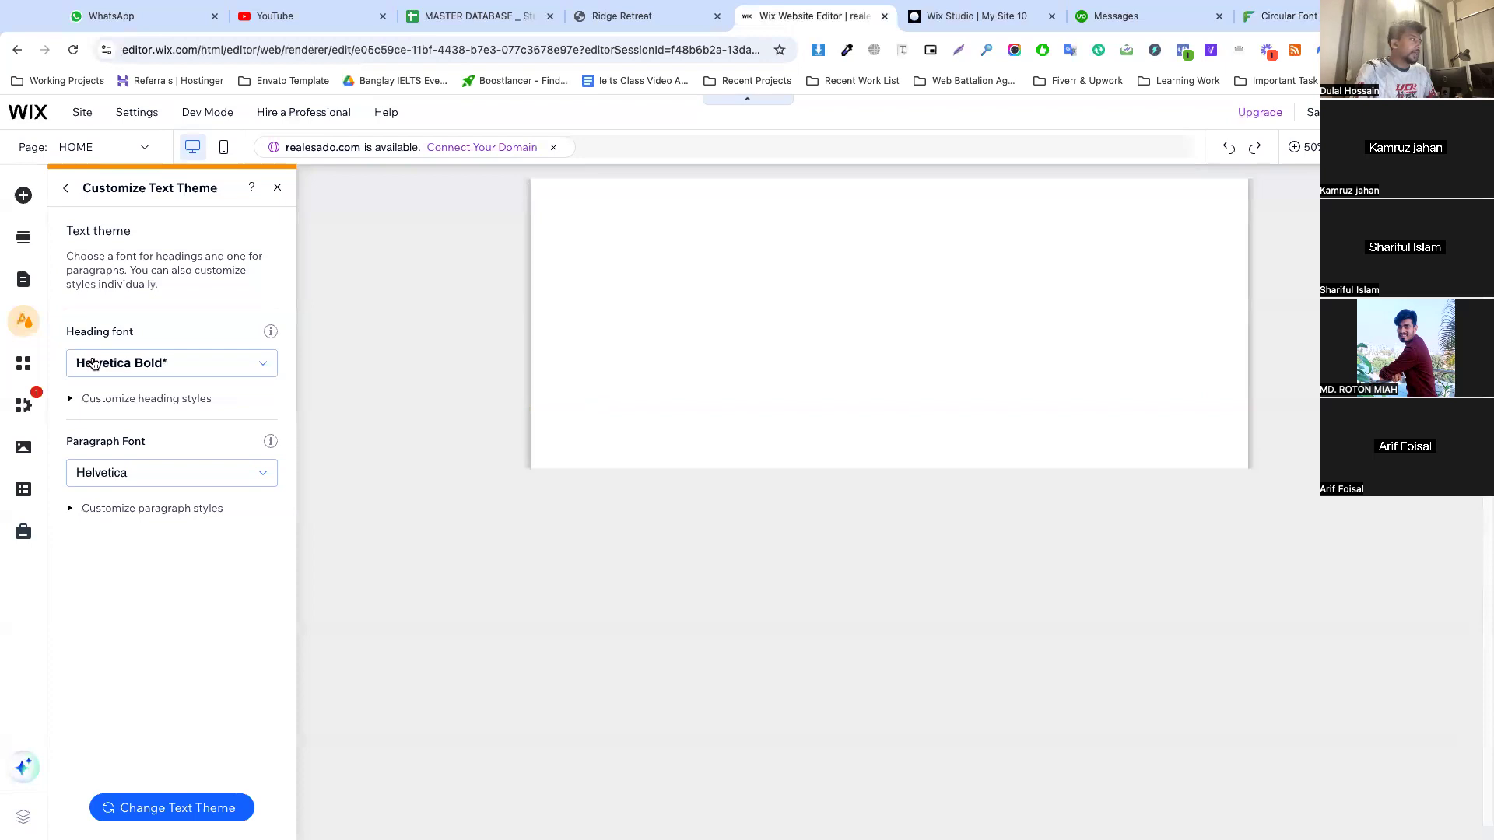
pyautogui.click(124, 362)
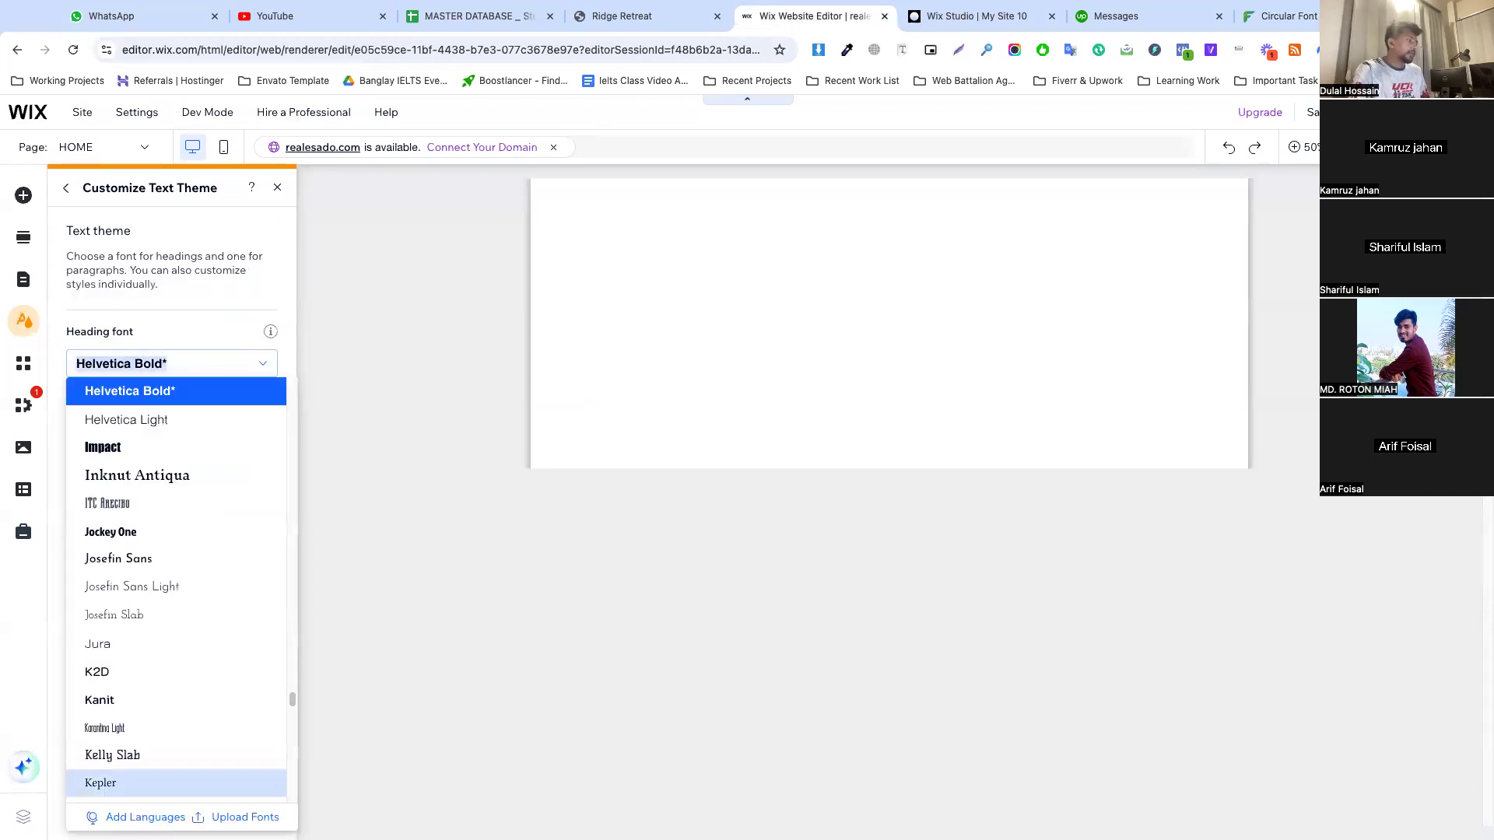
pyautogui.press('Escape')
pyautogui.click(238, 819)
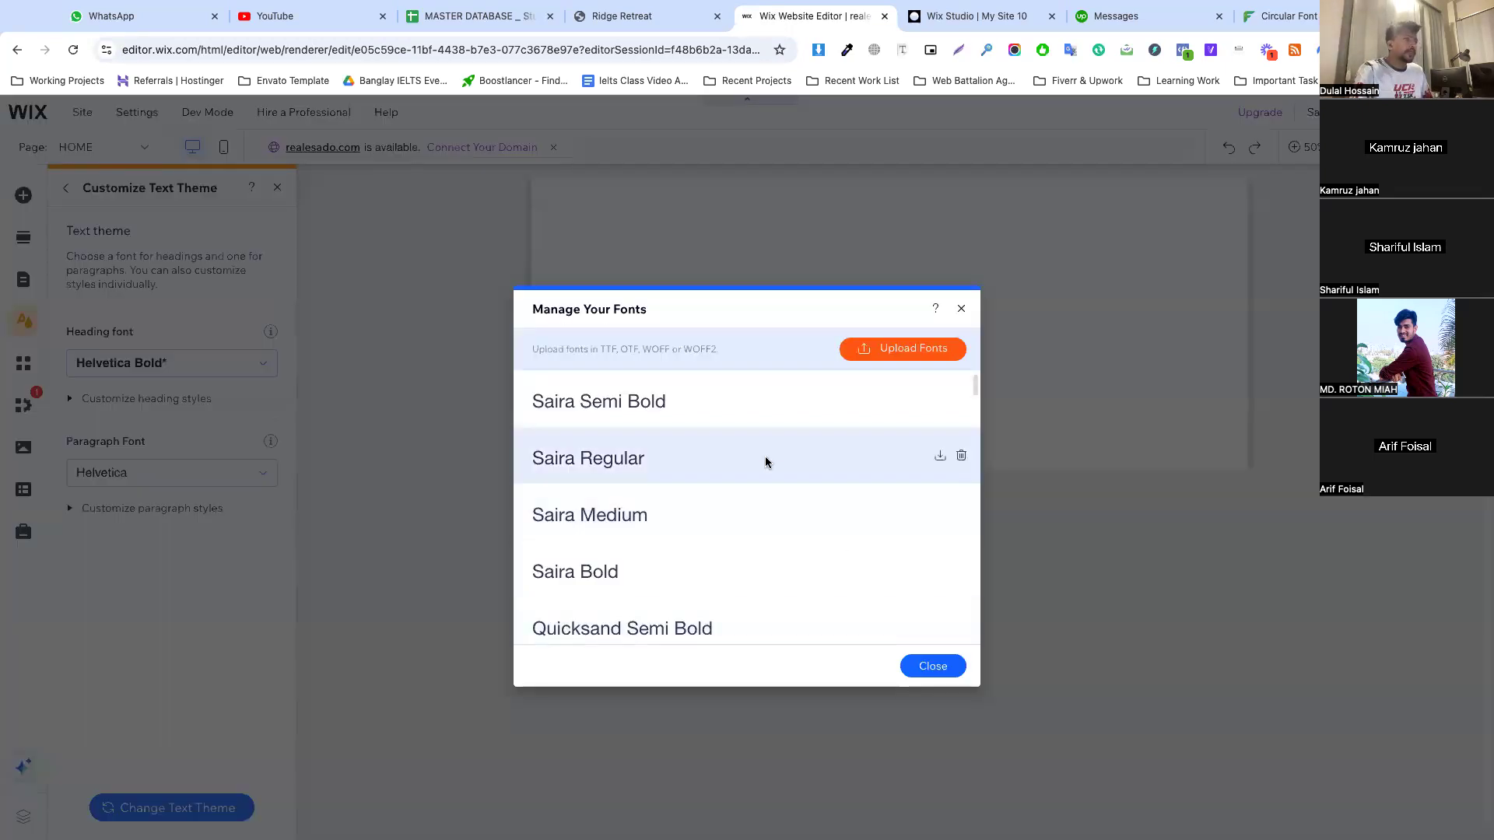
pyautogui.click(887, 350)
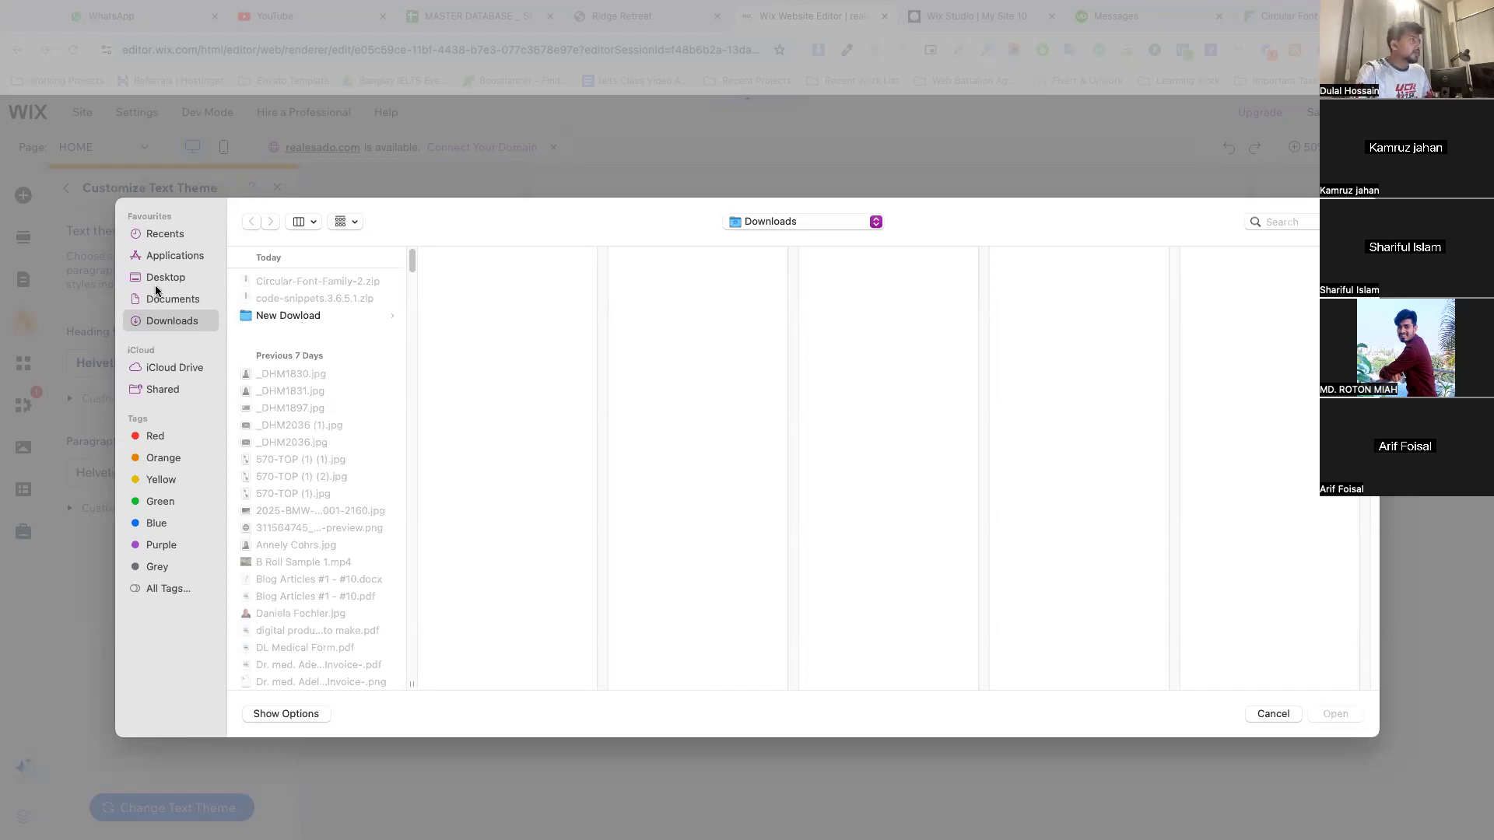
# Browse the Downloads folder for the font files and open the Circular Font Family folder
pyautogui.click(300, 323)
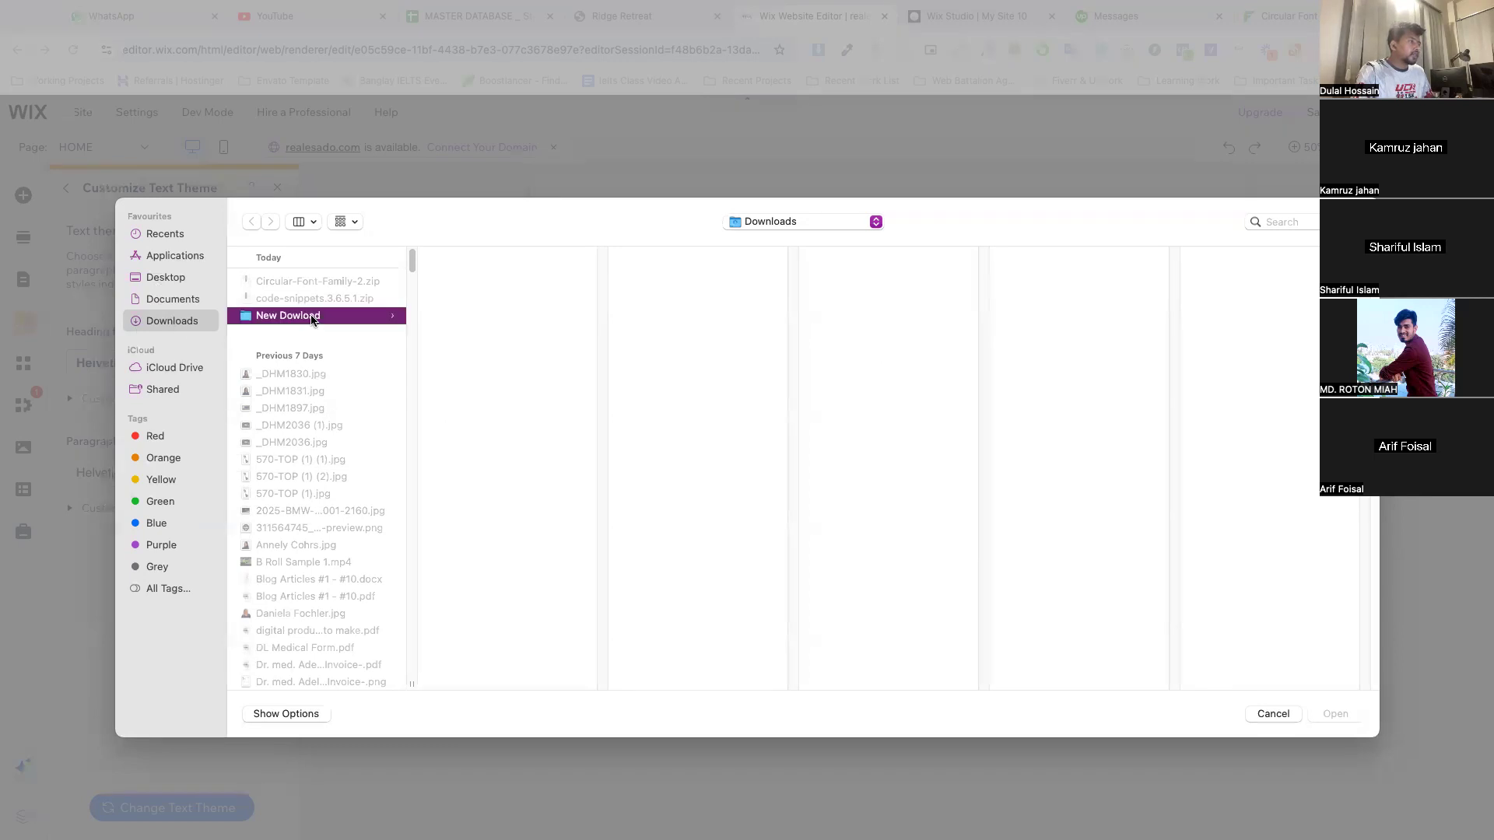
pyautogui.scroll(-3, 288, 370)
pyautogui.scroll(3, 288, 374)
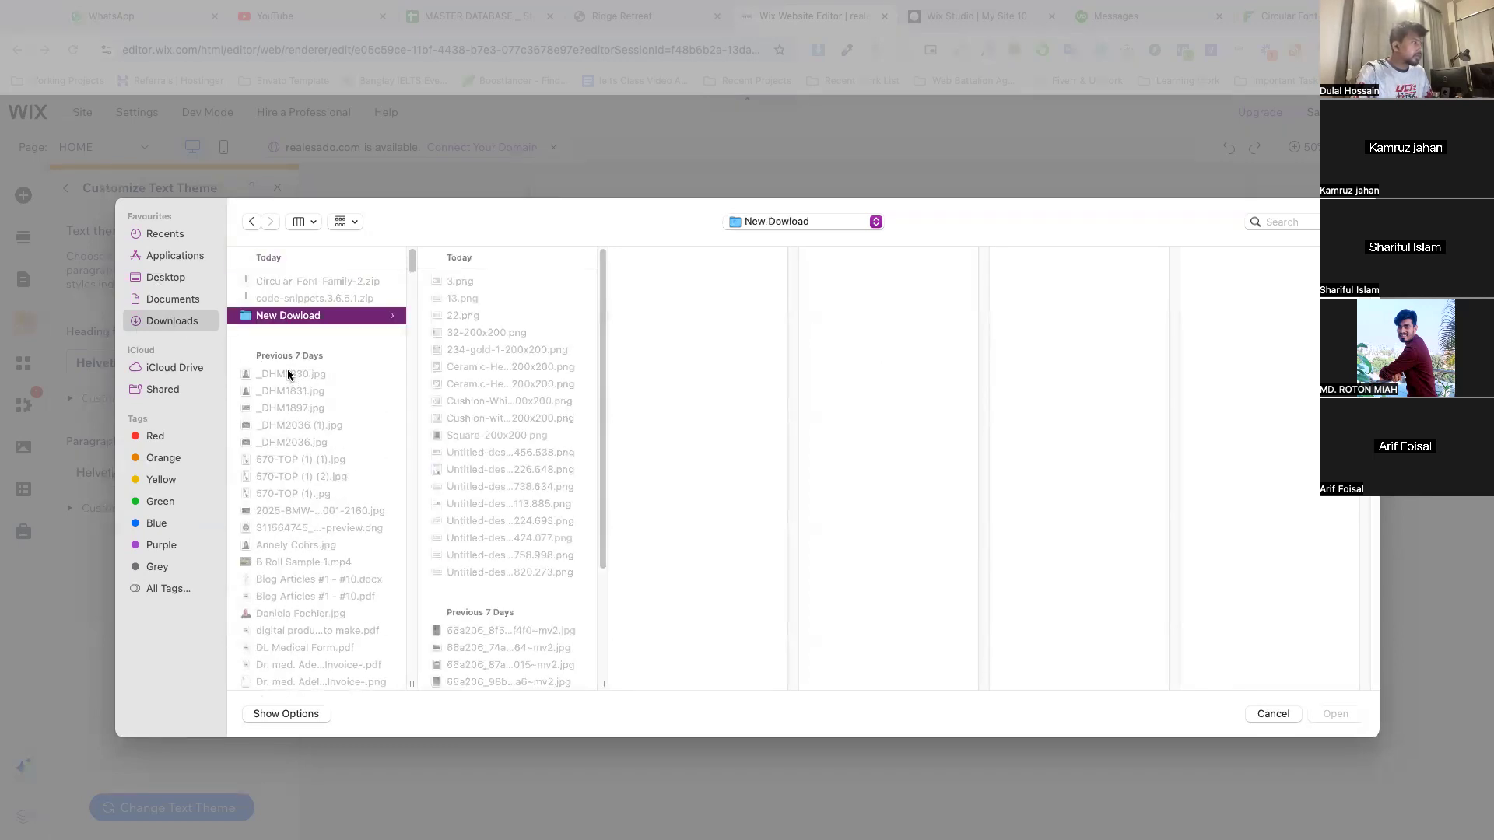
pyautogui.click(167, 233)
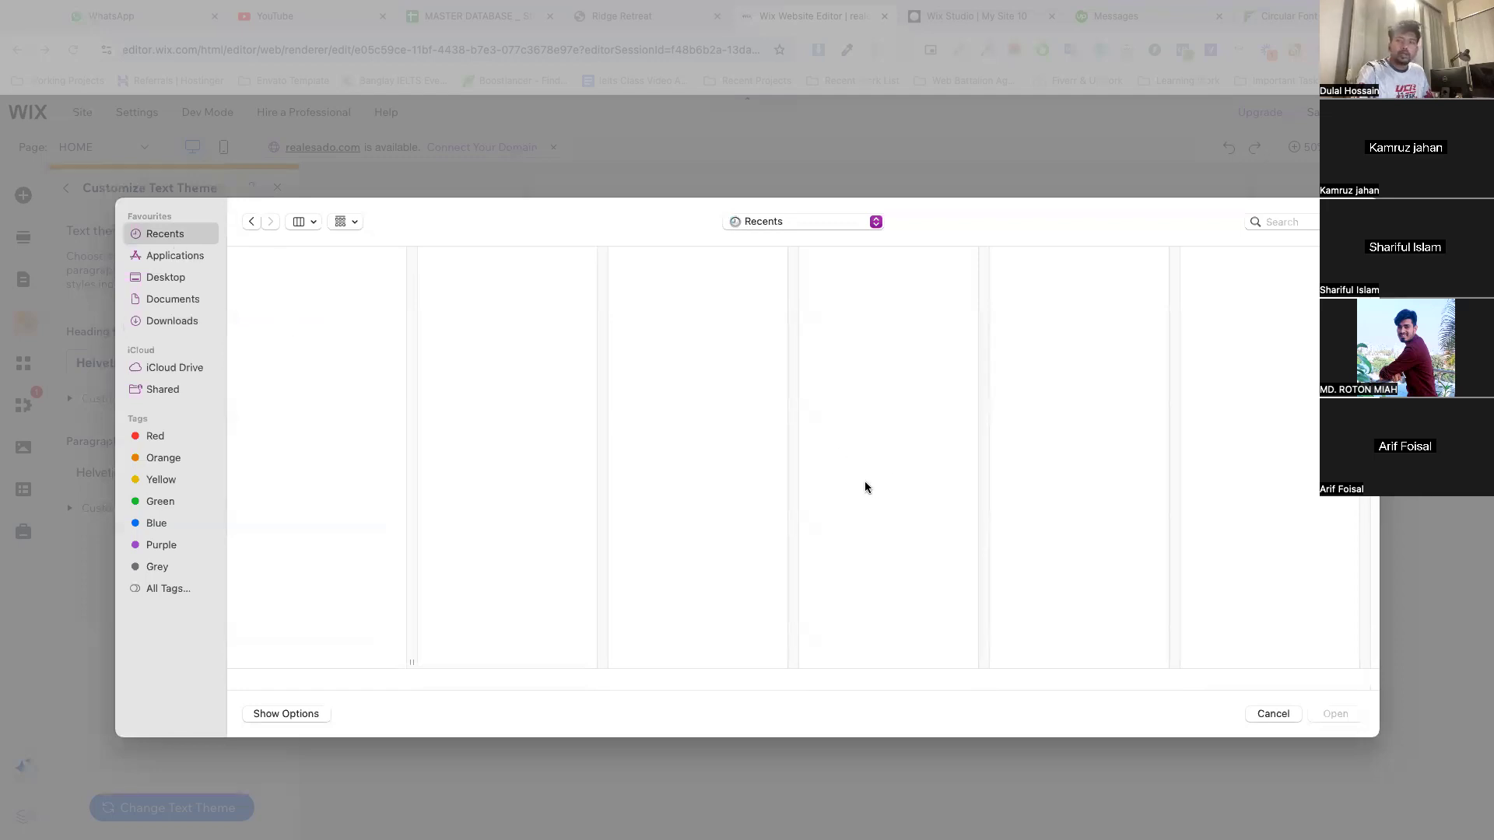
pyautogui.click(171, 319)
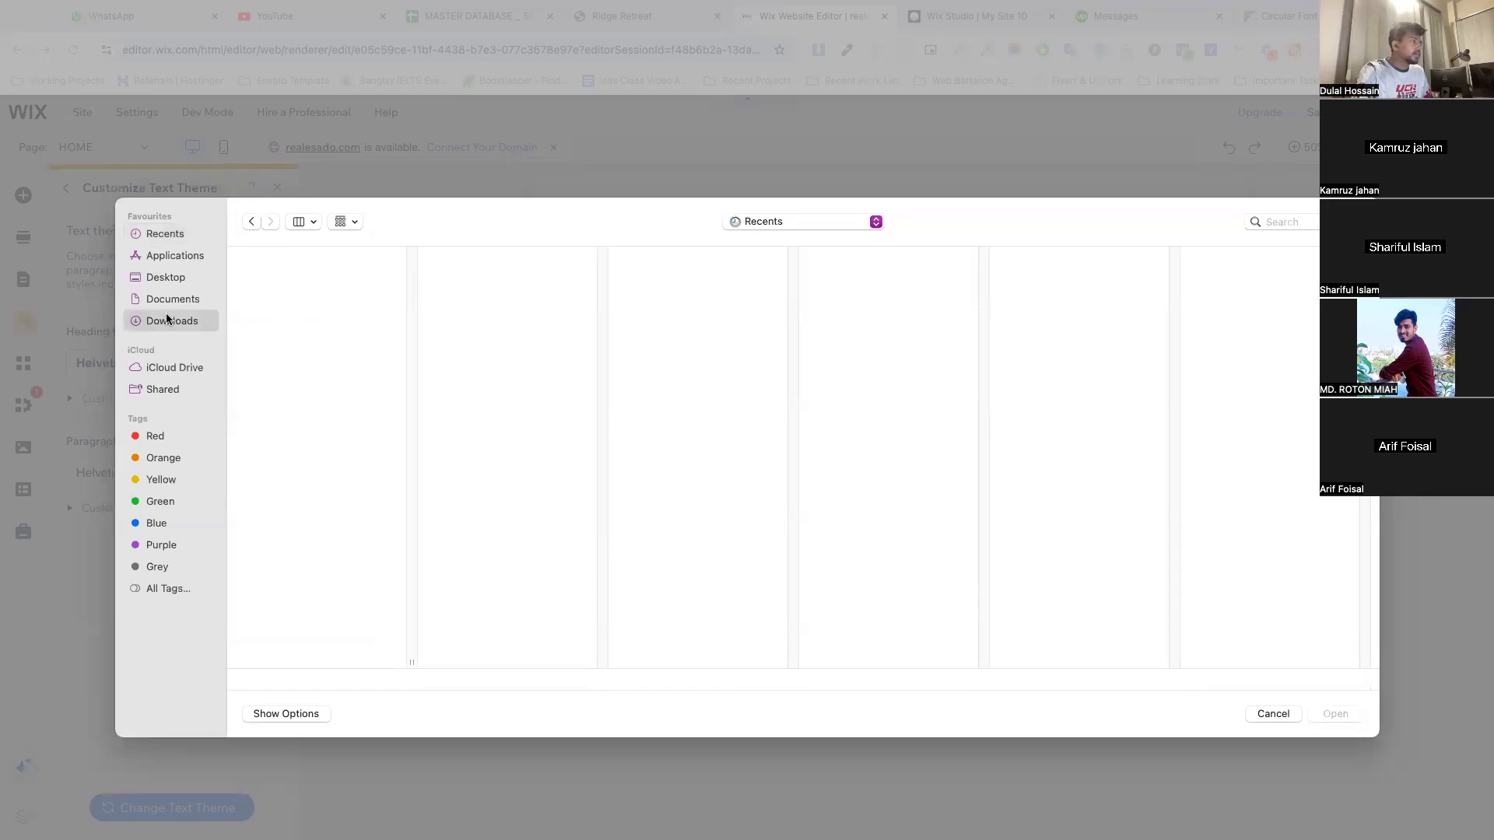
pyautogui.scroll(-3, 334, 389)
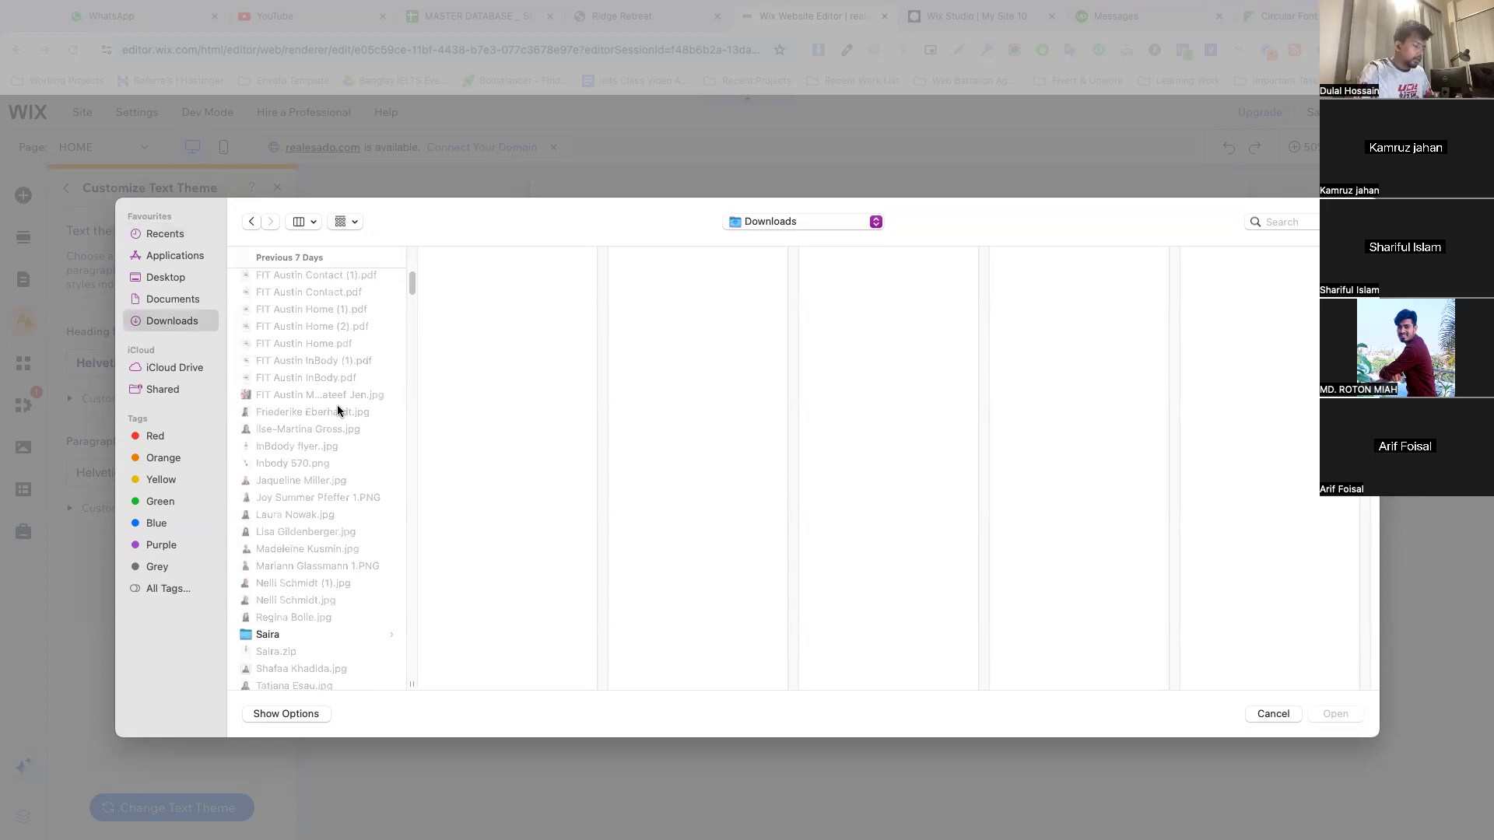
pyautogui.press('c')
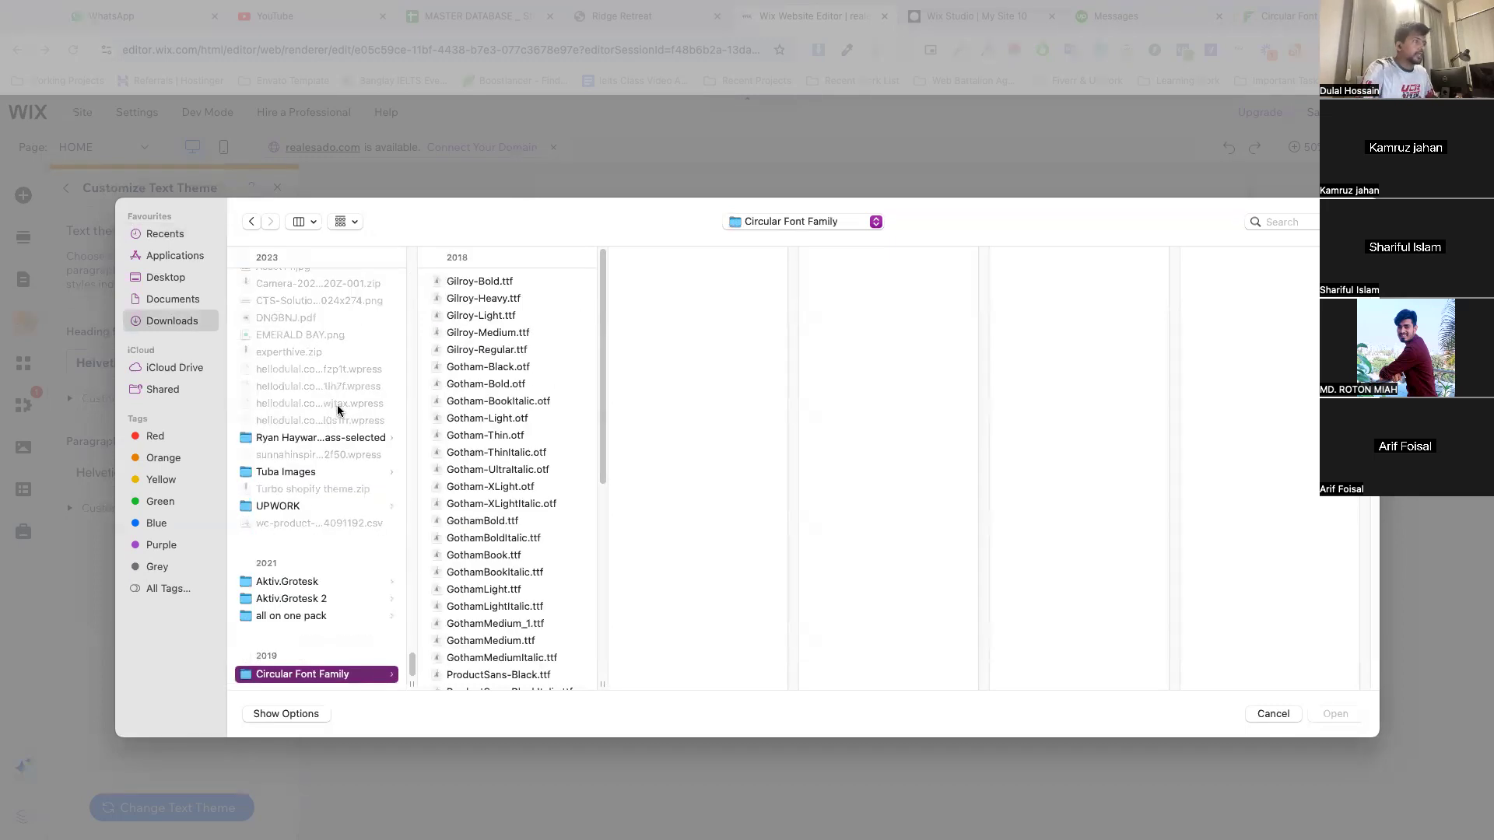
# Look through the font files in the Circular Font Family folder and preview Gotham-ThinItalic.otf
pyautogui.click(499, 454)
pyautogui.scroll(-10, 504, 483)
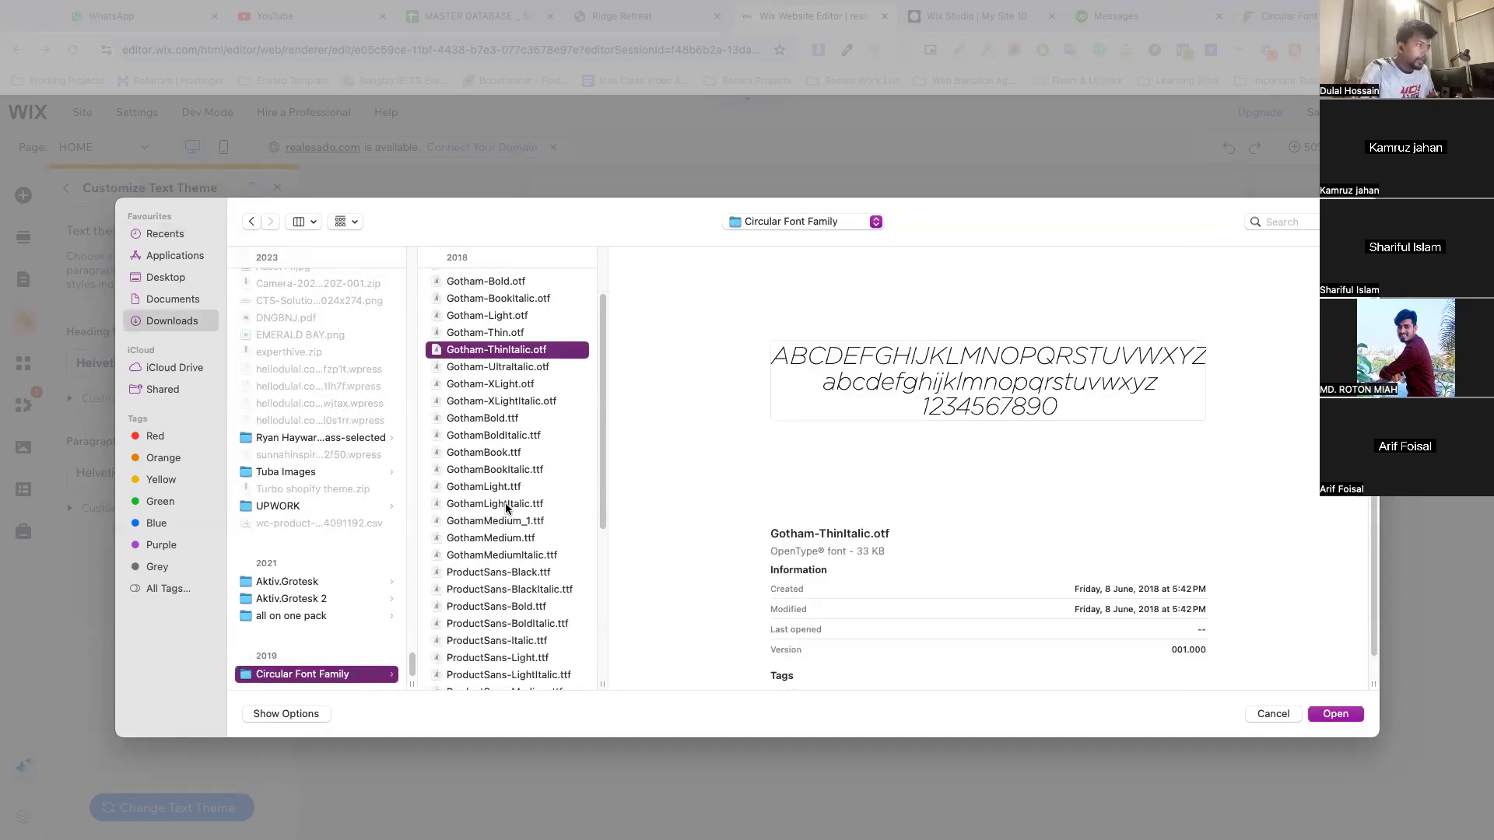
pyautogui.scroll(5, 506, 503)
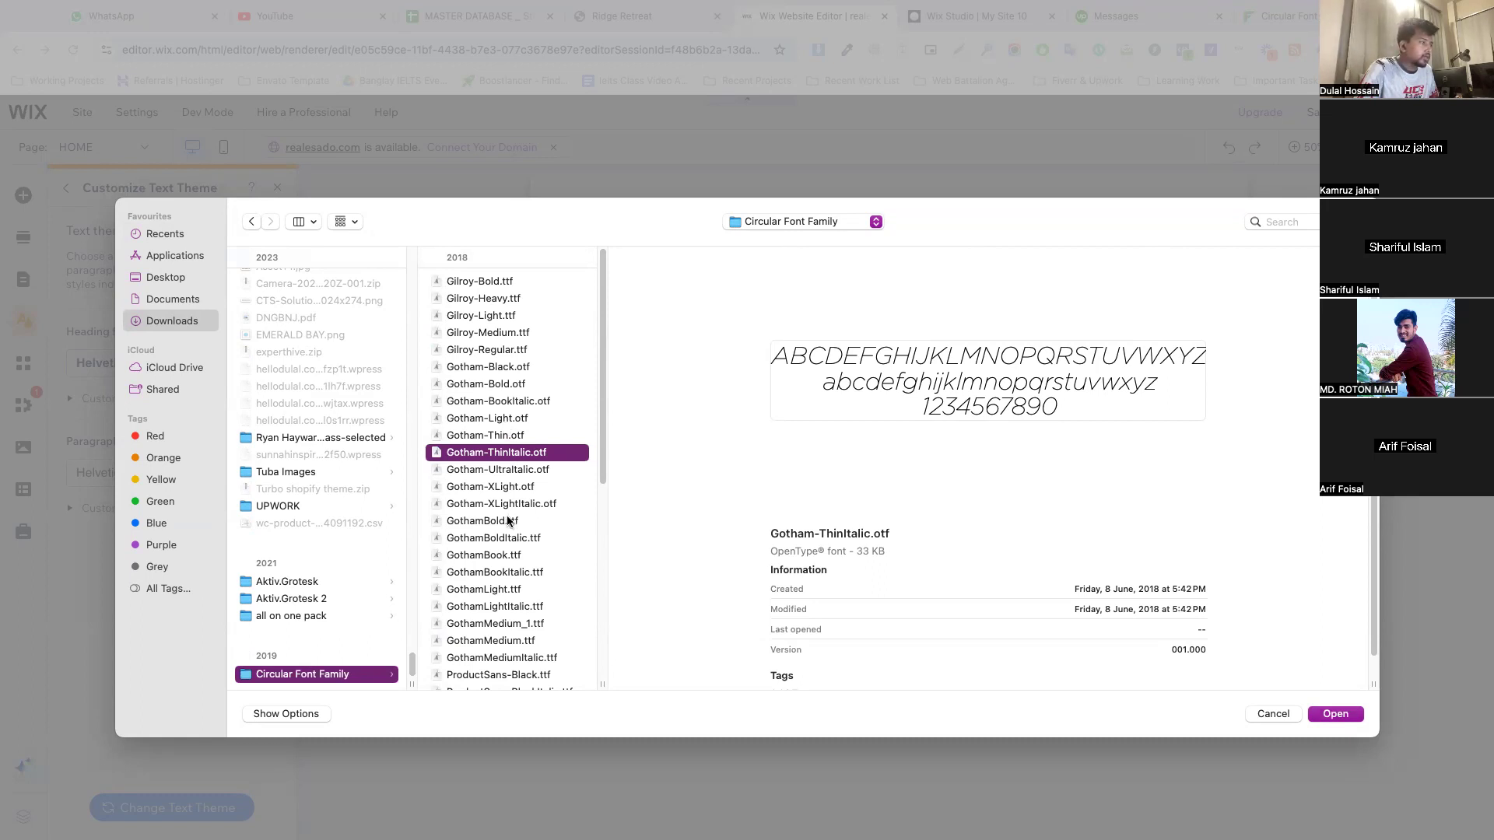
pyautogui.scroll(-3, 510, 526)
pyautogui.scroll(-5, 507, 520)
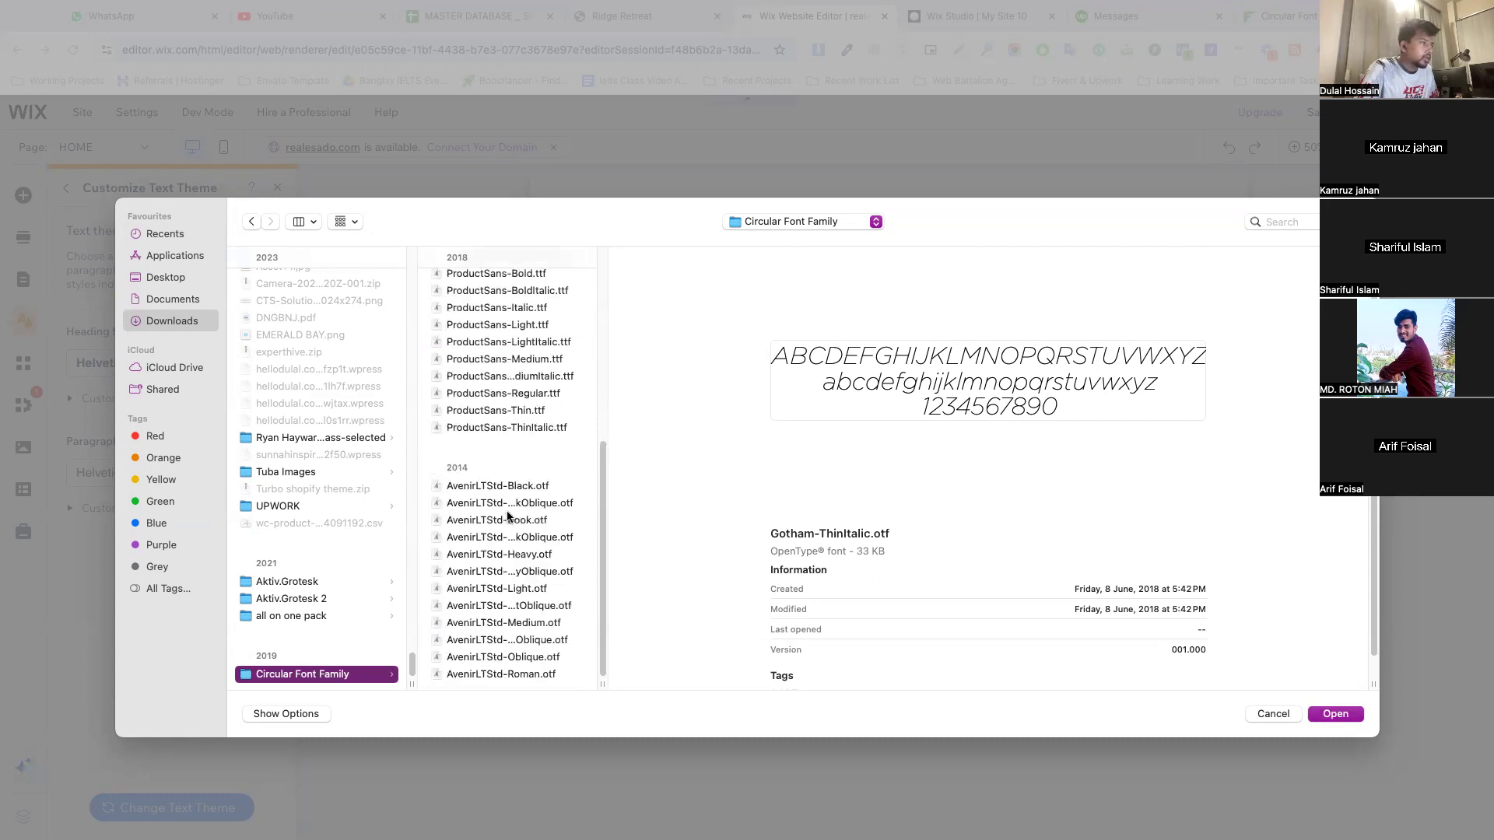
pyautogui.scroll(8, 498, 502)
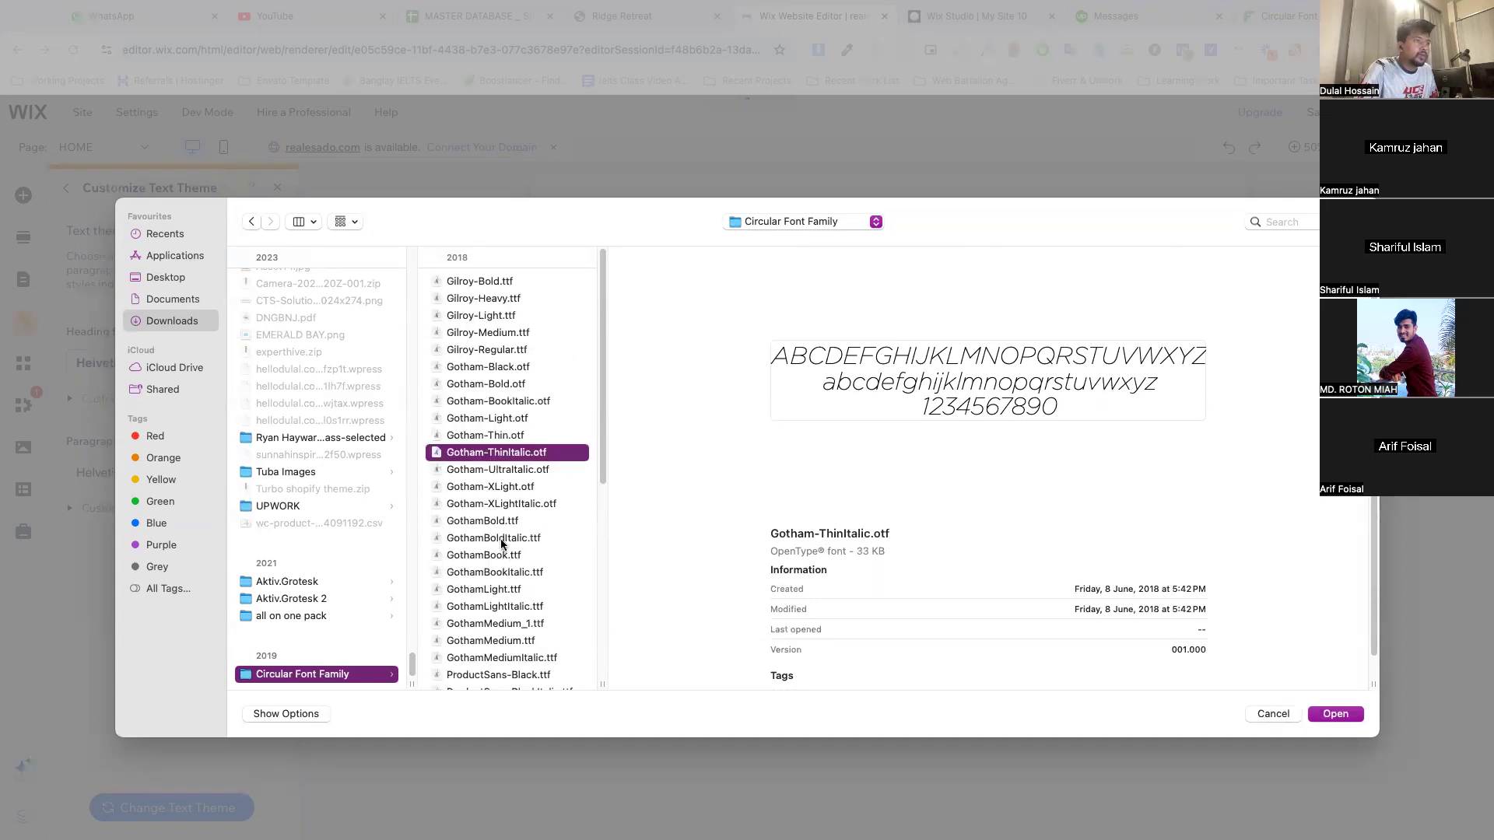
# Preview Gotham-Thin.otf, Gilroy-Regular.ttf, GothamBoldItalic.ttf, GothamLight.ttf and GothamMedium.ttf to compare their letterforms
pyautogui.click(495, 418)
pyautogui.click(490, 437)
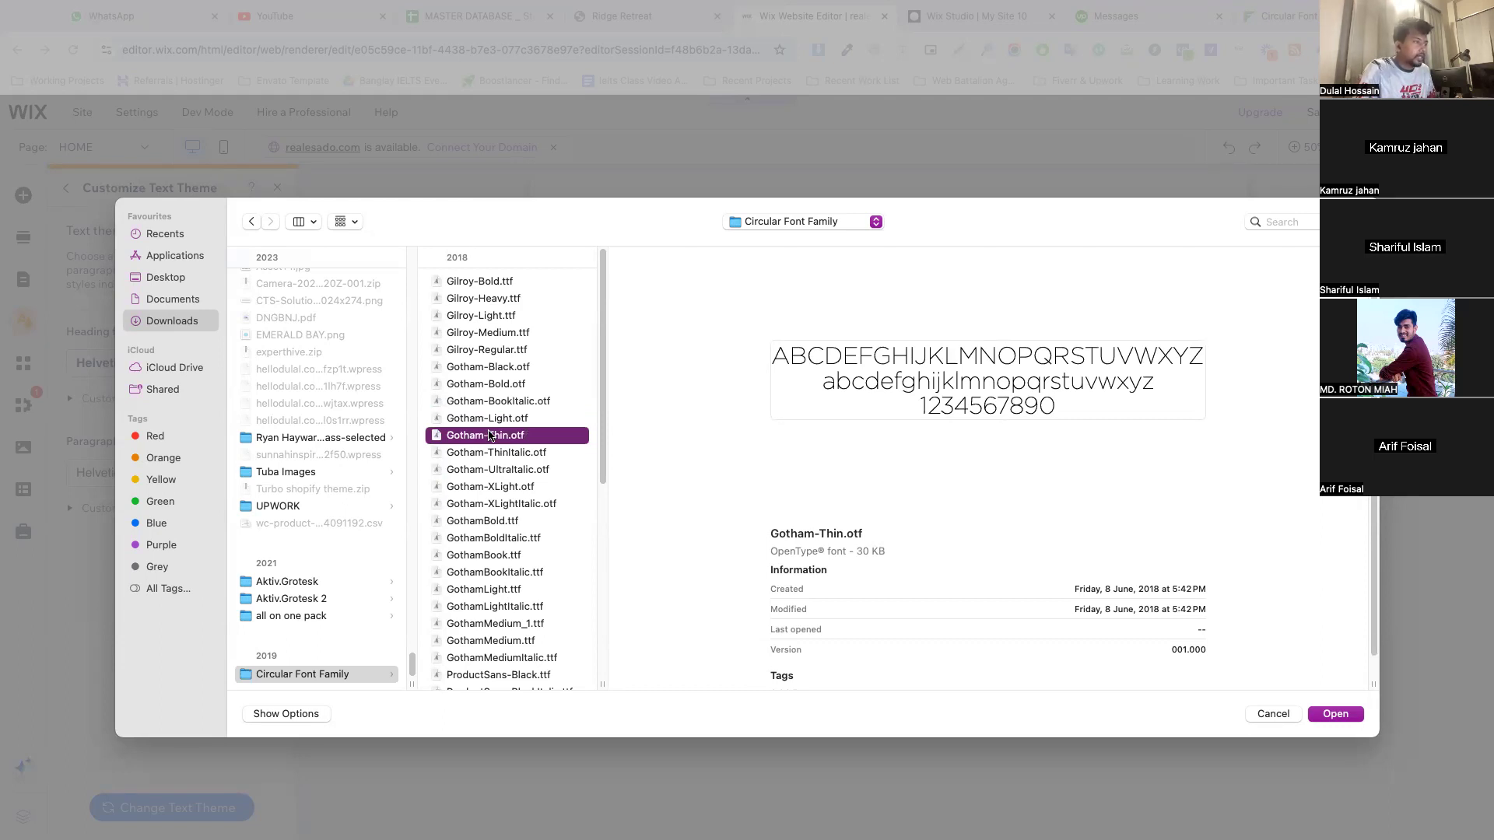
pyautogui.keyDown('super'); pyautogui.click(492, 350); pyautogui.keyUp('super')
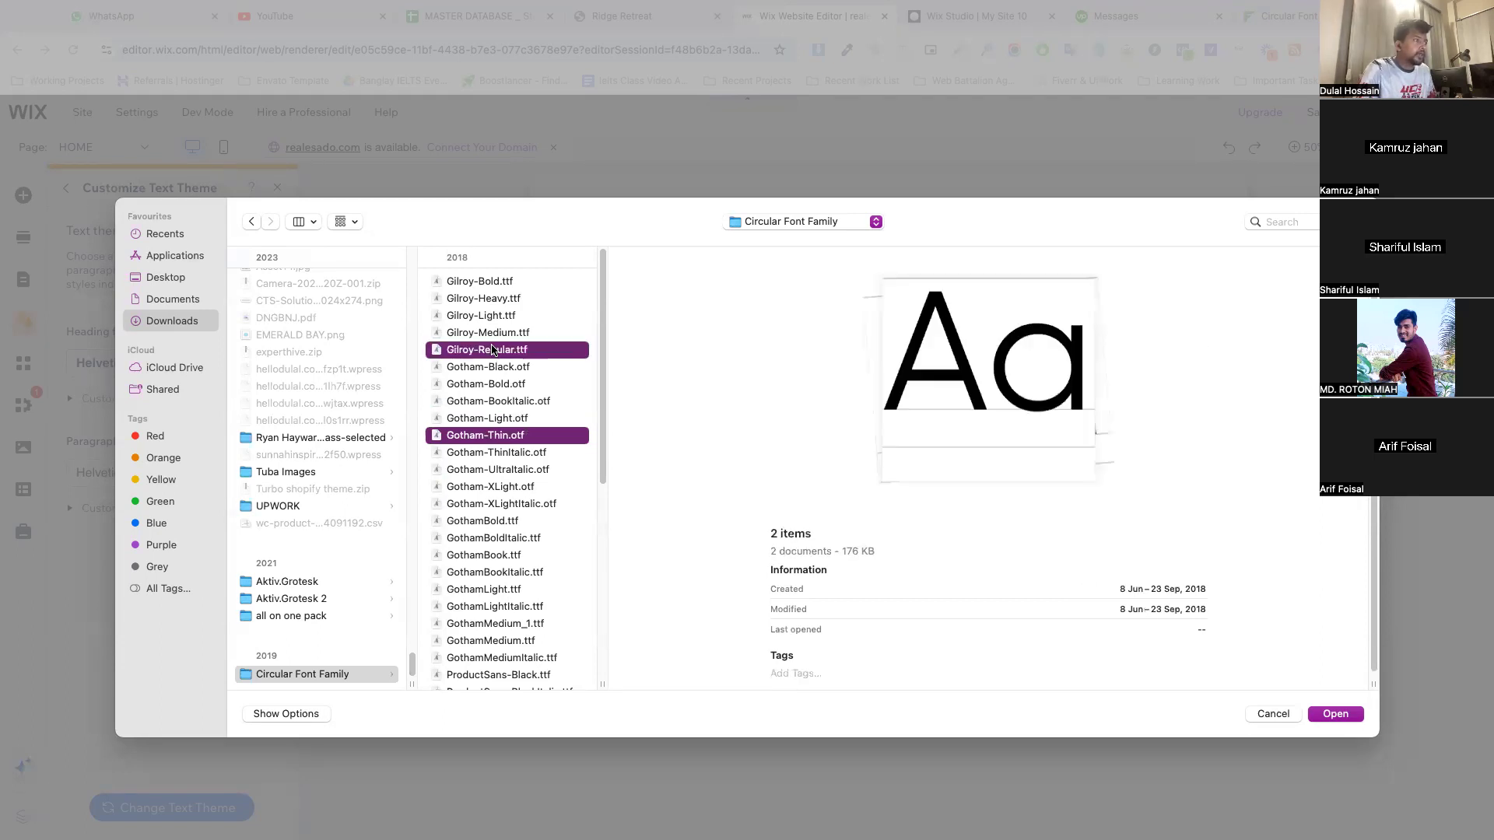
pyautogui.click(506, 538)
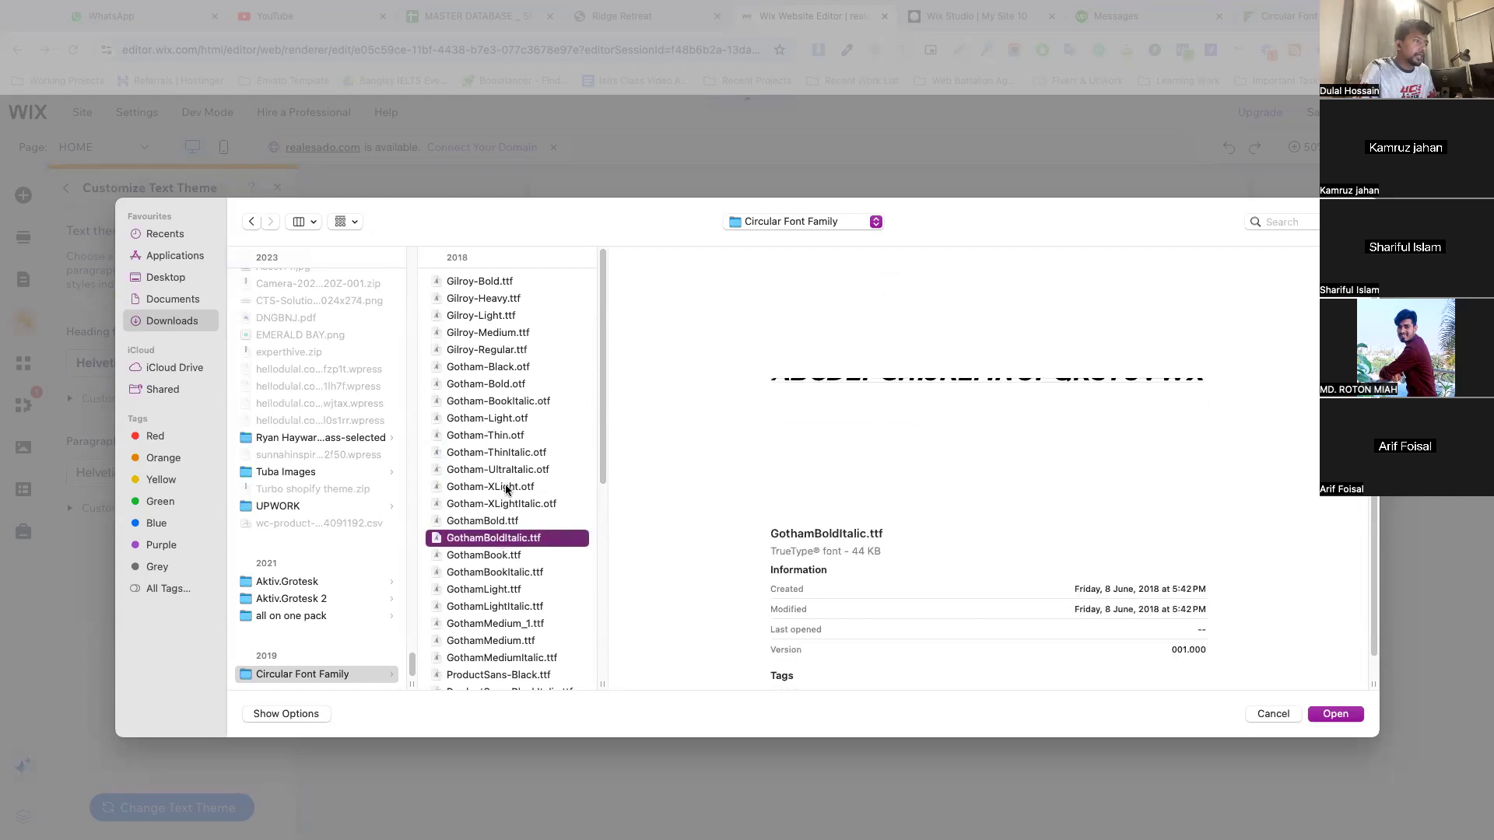
pyautogui.scroll(-2, 508, 497)
pyautogui.scroll(-3, 507, 497)
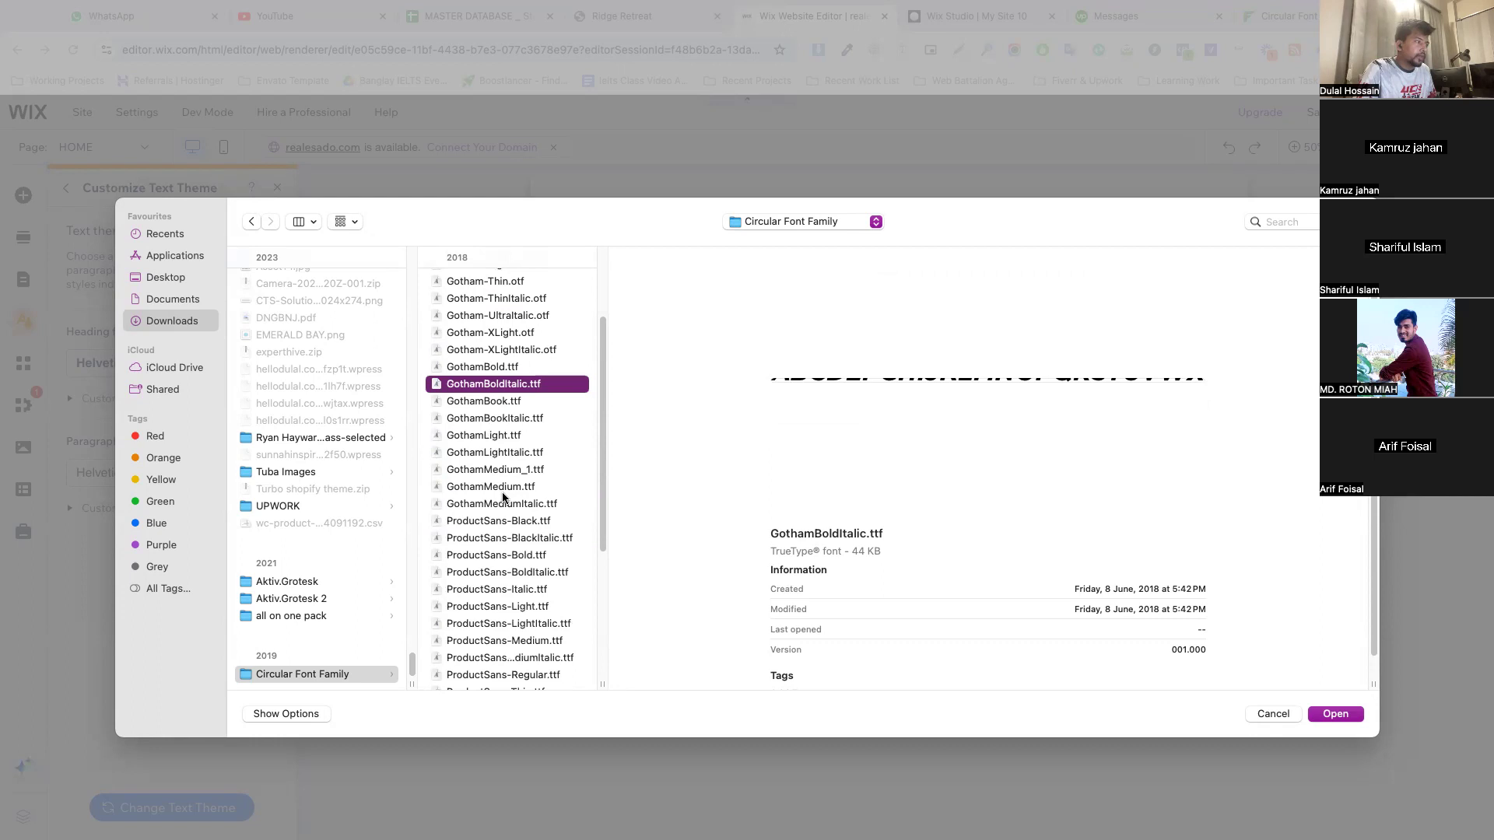
pyautogui.click(486, 437)
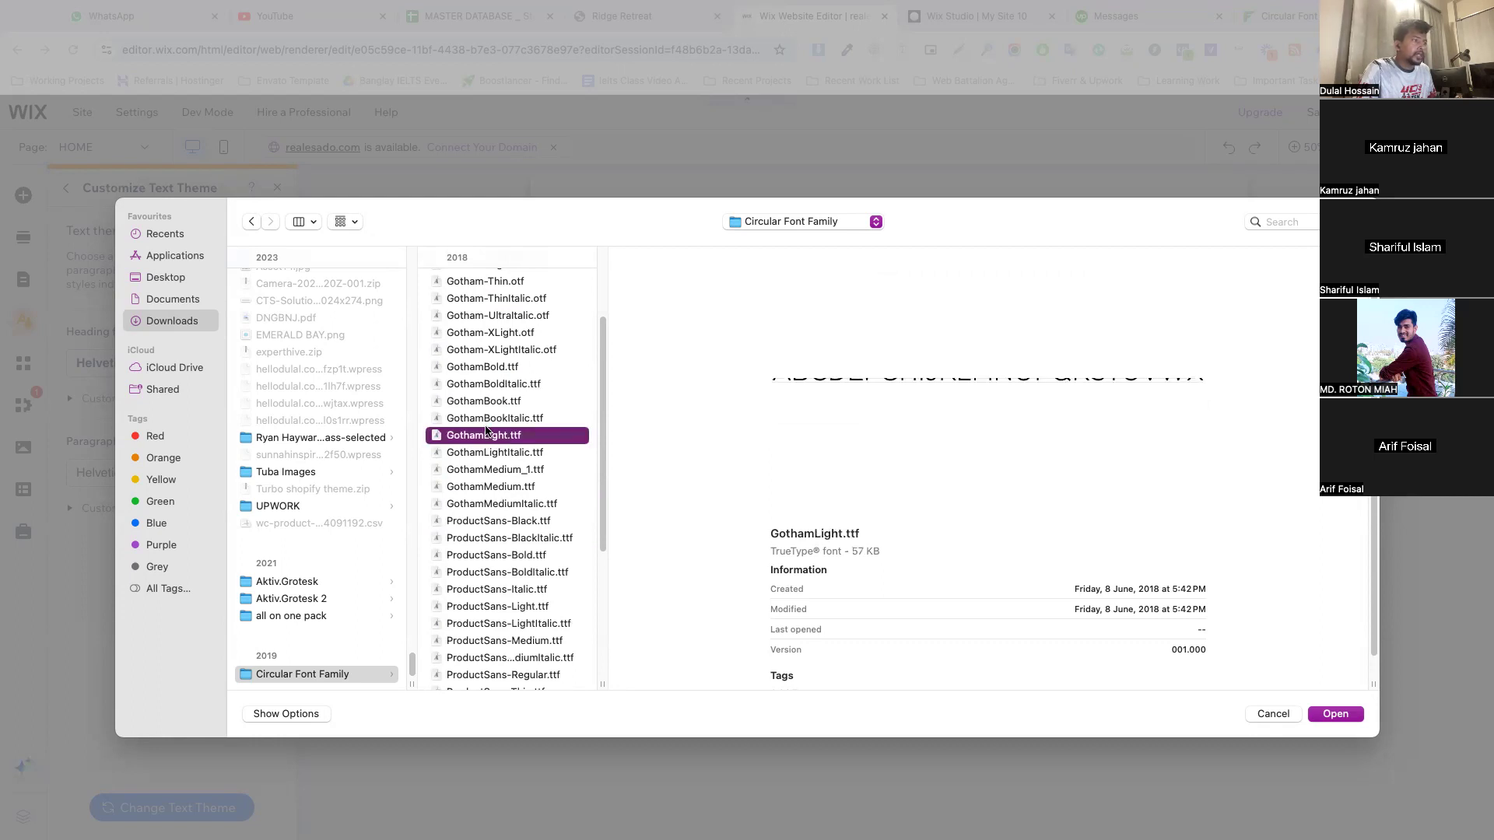
pyautogui.click(505, 488)
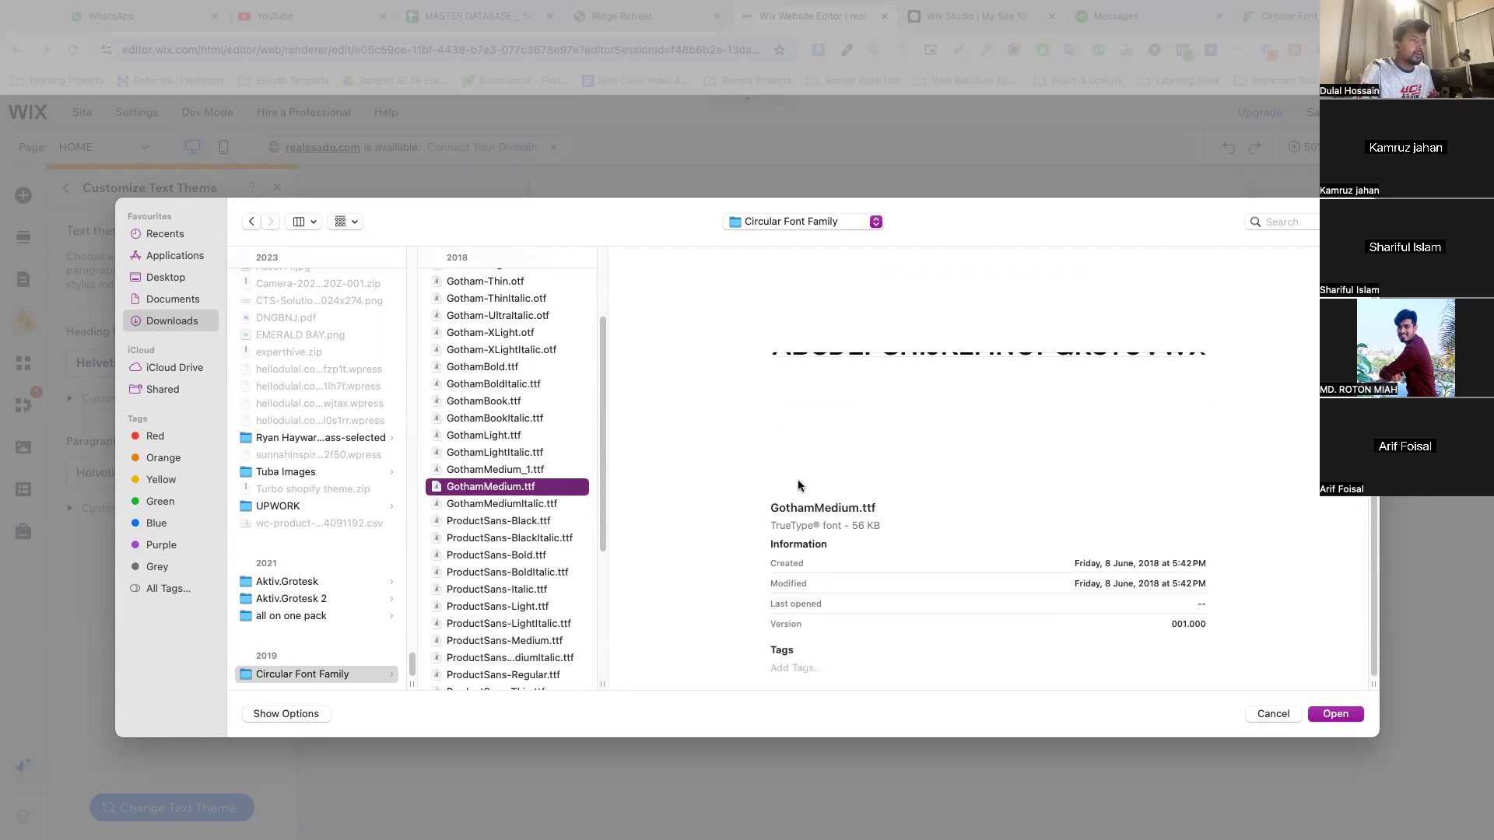
# Preview Gotham-Thin.otf, Gotham-Light.otf and the neighbouring Gotham files to compare their letterforms
pyautogui.scroll(4, 516, 471)
pyautogui.click(502, 412)
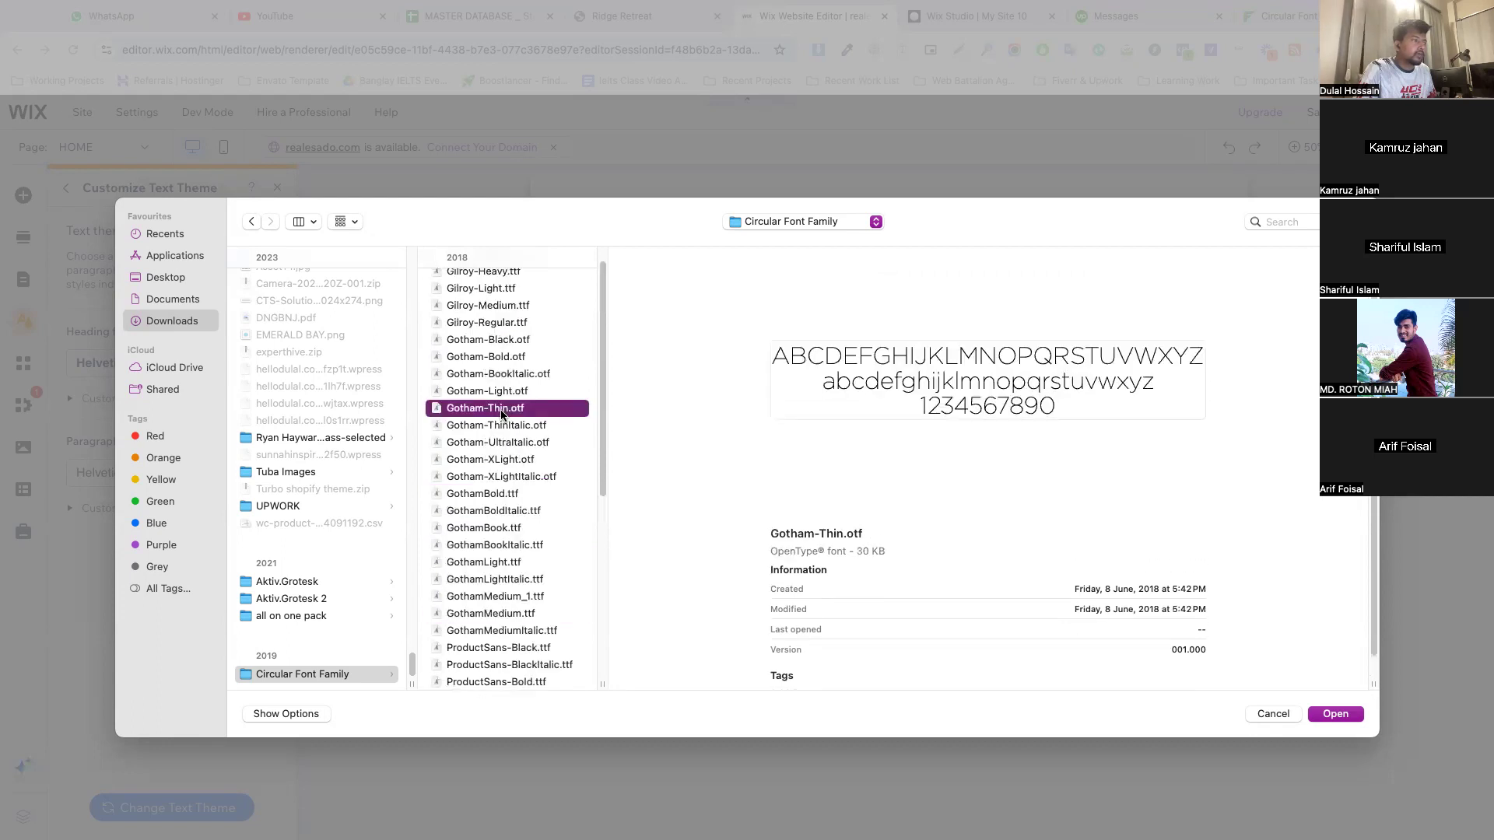
pyautogui.click(498, 391)
pyautogui.scroll(1, 511, 401)
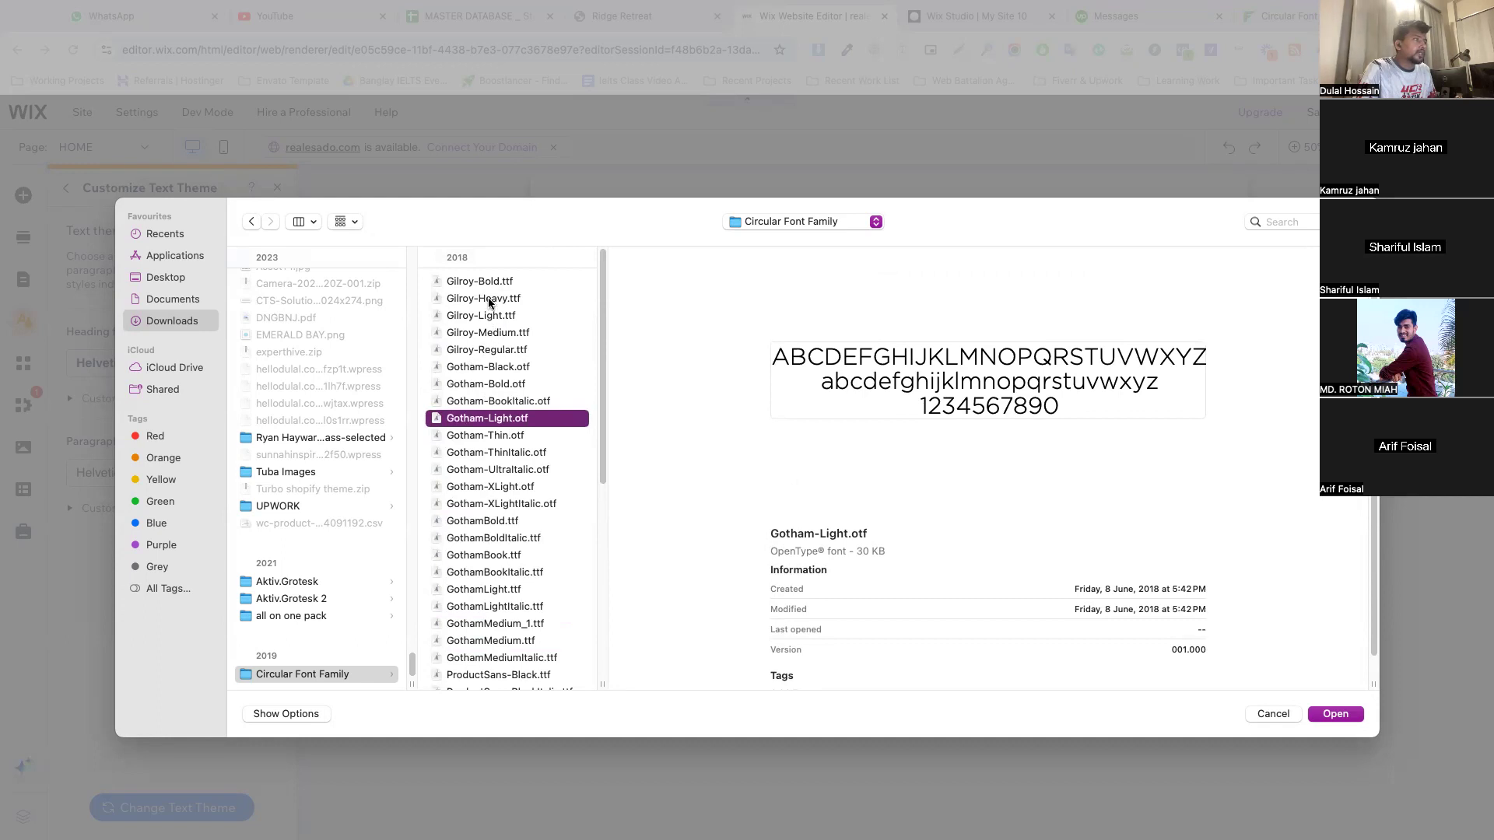
pyautogui.click(484, 370)
# Select Gilroy-Regular, Gilroy-Medium, Gilroy-Bold and Gilroy-Light in the Circular Font Family folder and upload them to the site's fonts
pyautogui.click(496, 350)
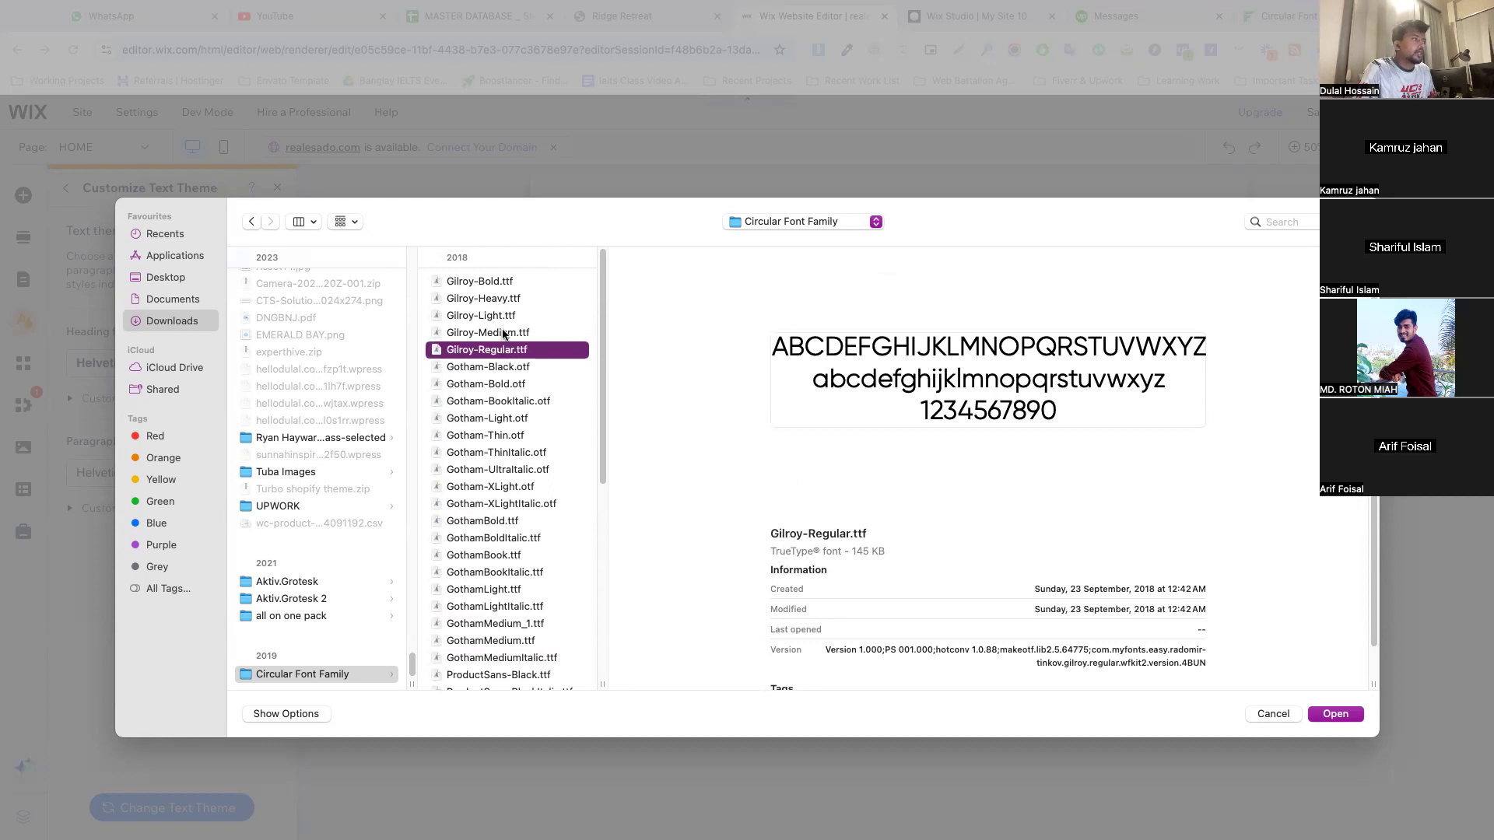
pyautogui.keyDown('shift'); pyautogui.click(501, 333); pyautogui.keyUp('shift')
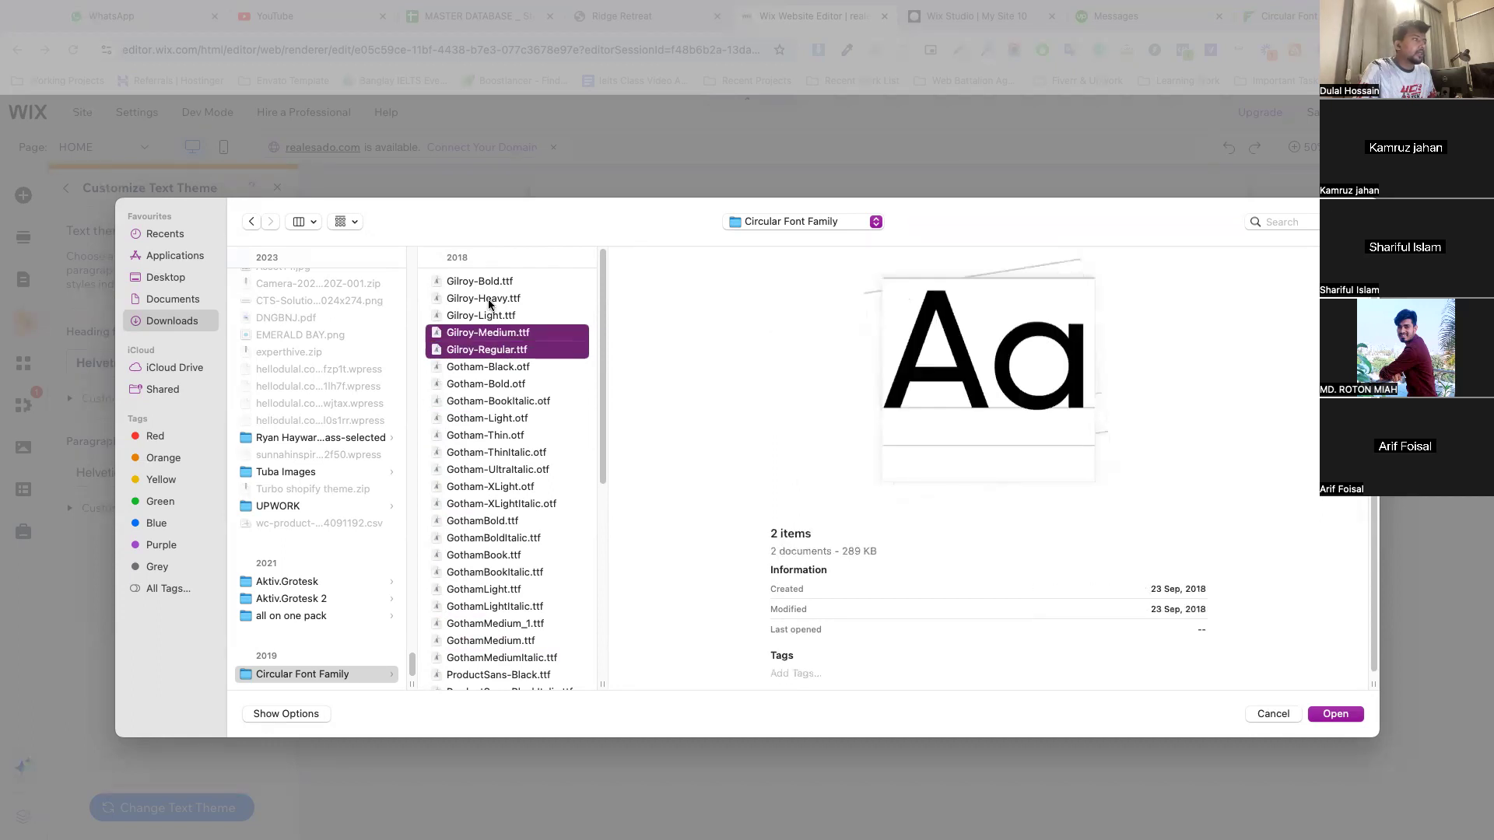
pyautogui.keyDown('super'); pyautogui.click(496, 280); pyautogui.keyUp('super')
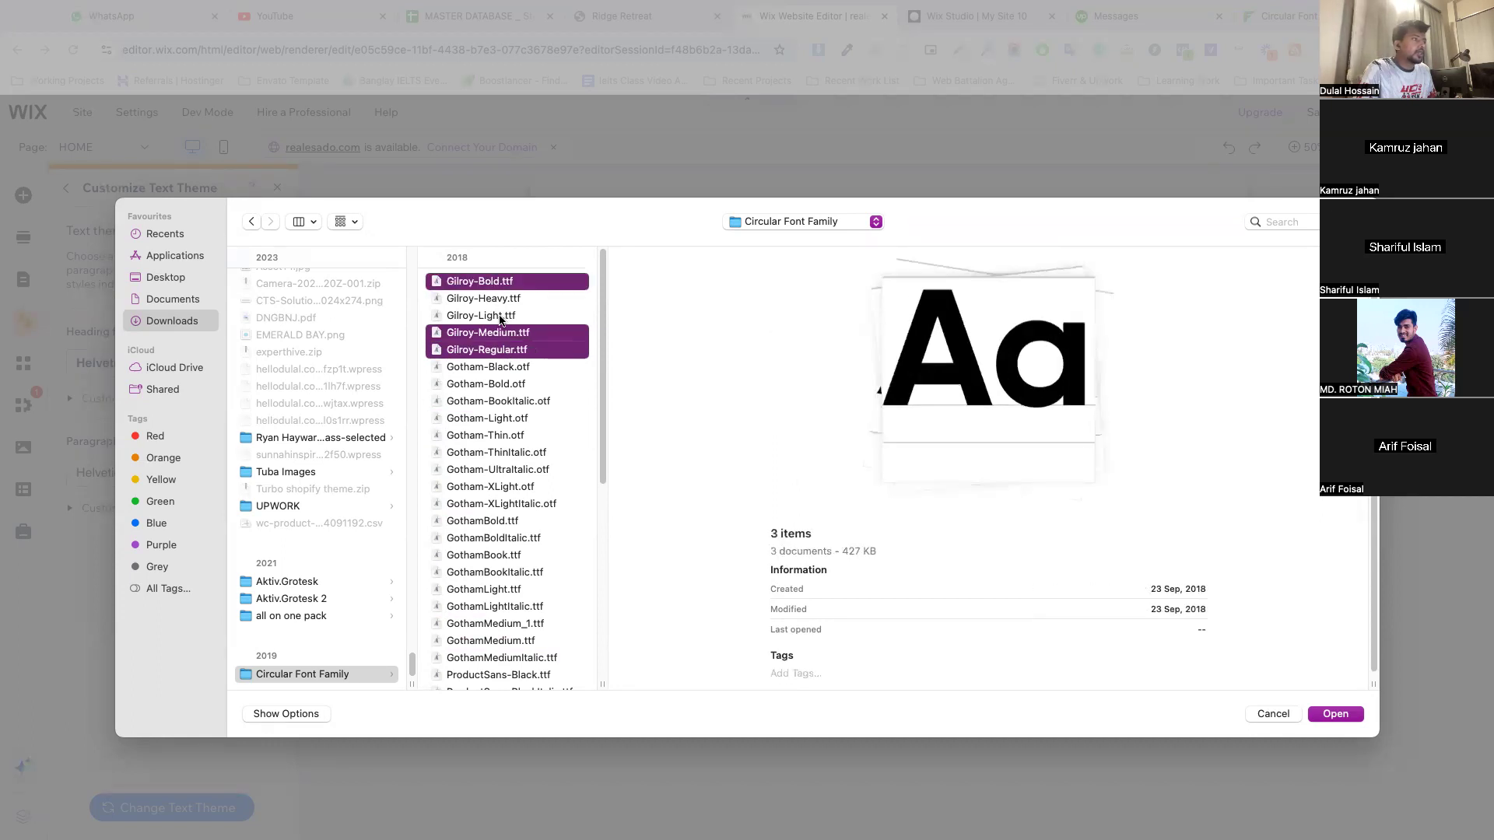
pyautogui.keyDown('super'); pyautogui.click(500, 316); pyautogui.keyUp('super')
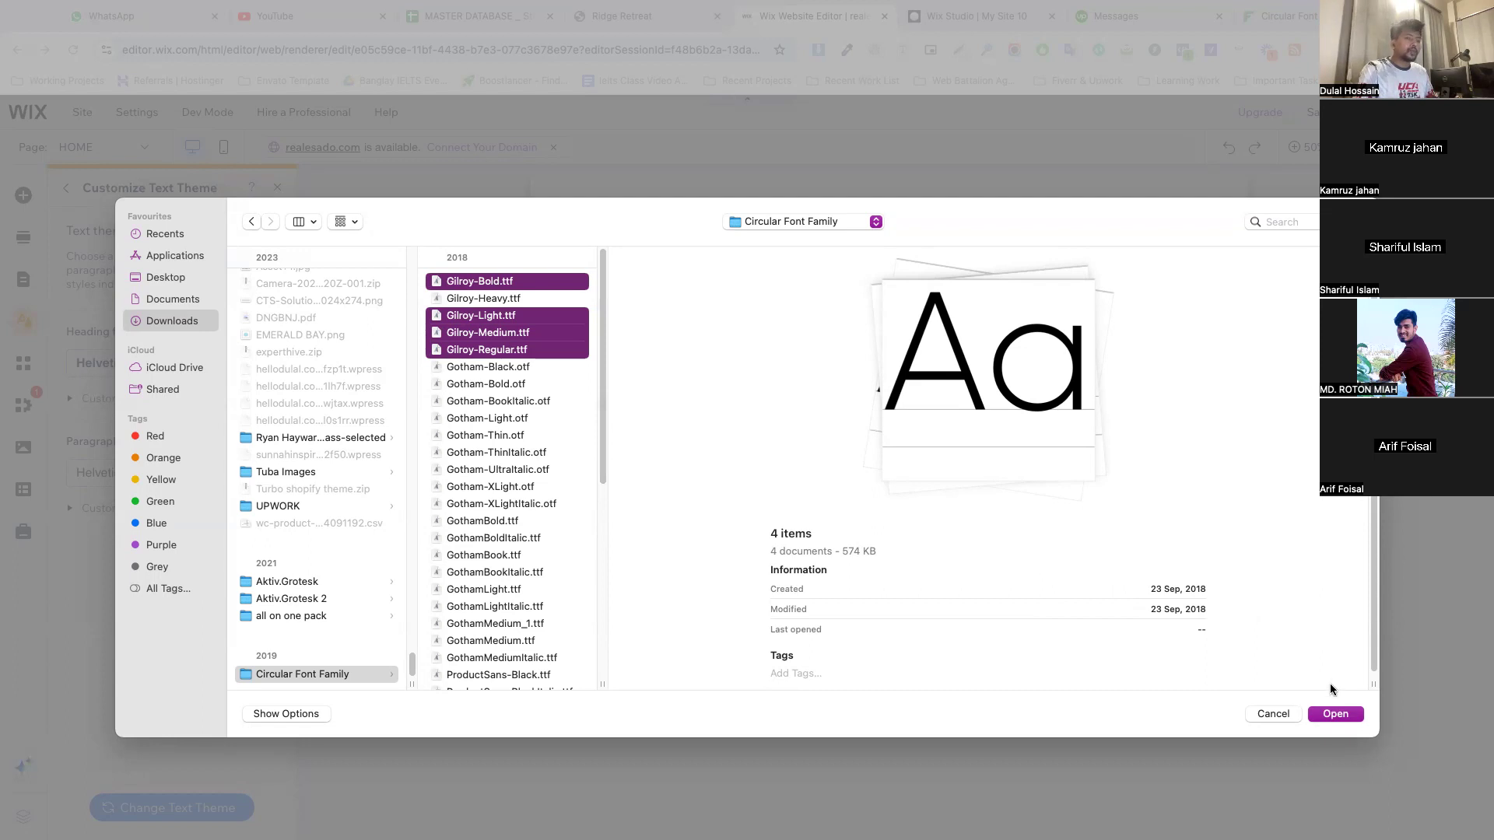
pyautogui.click(1331, 712)
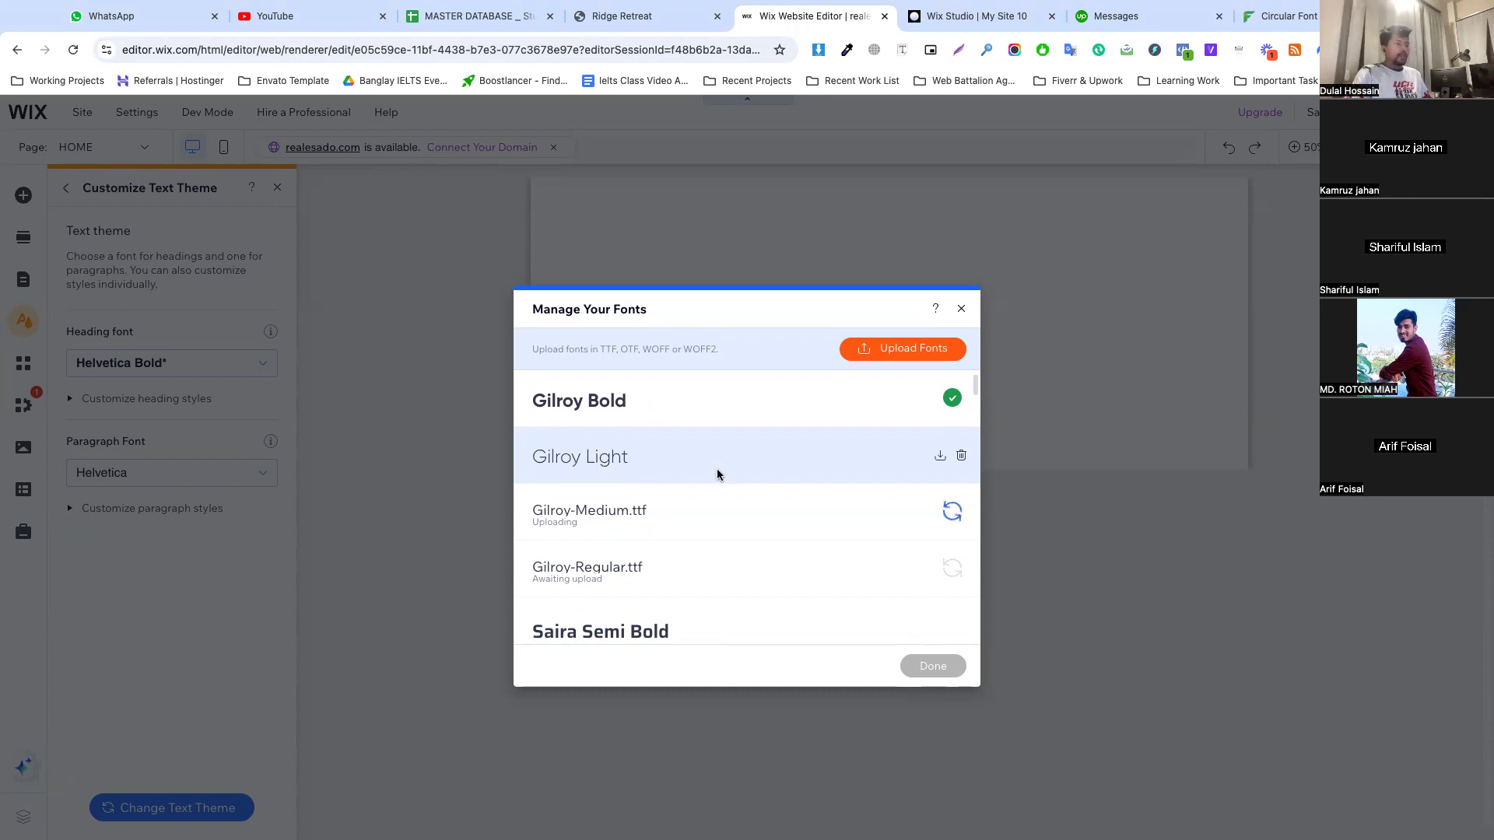
# Look through the site's uploaded fonts during the Gilroy upload, and choose to continue uploading rather than cancel it
pyautogui.scroll(-1, 778, 577)
pyautogui.scroll(-2, 778, 577)
pyautogui.scroll(2, 780, 577)
pyautogui.scroll(-5, 753, 575)
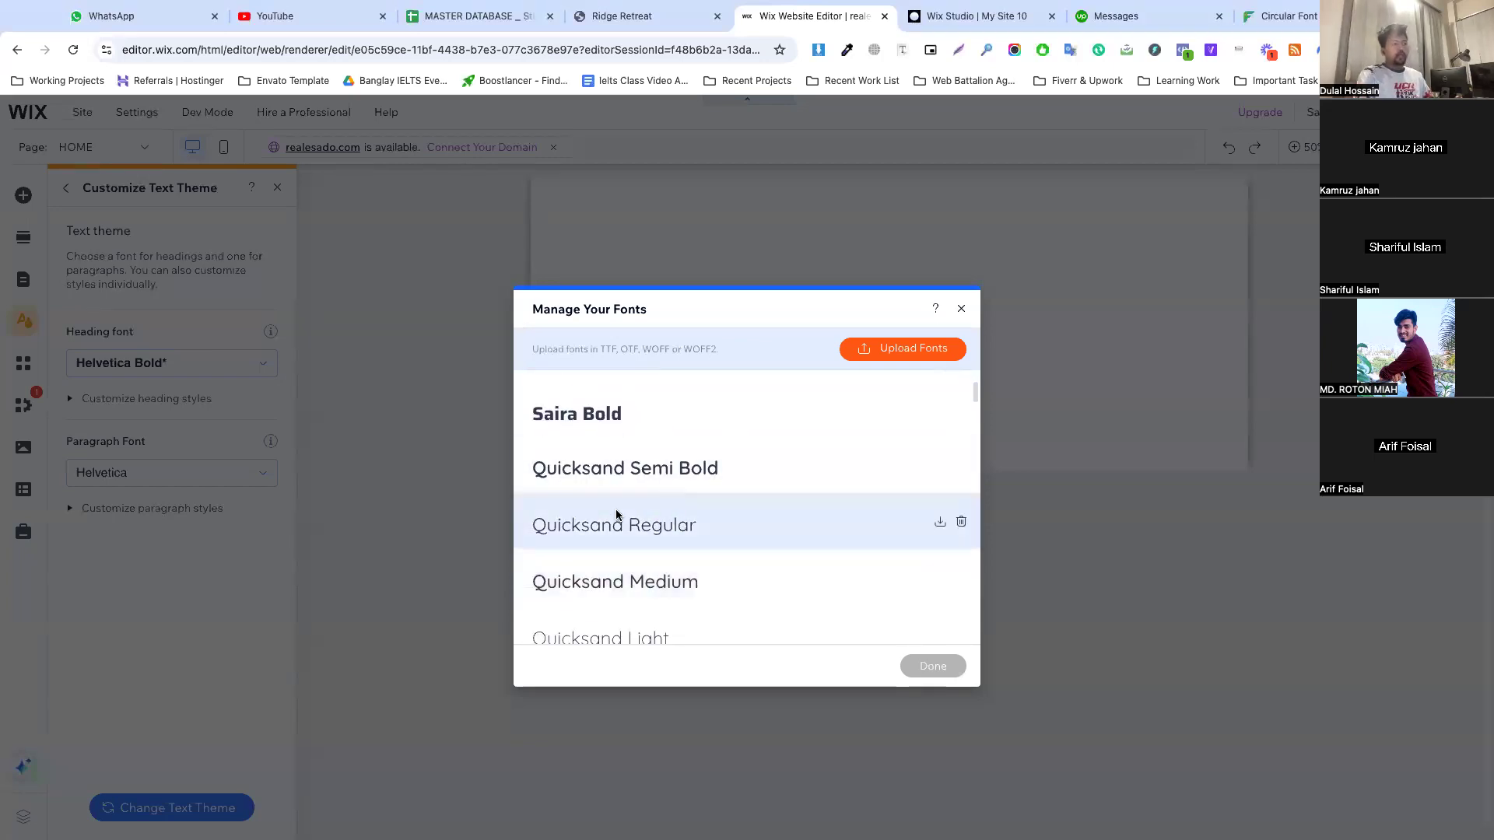
pyautogui.scroll(-3, 696, 572)
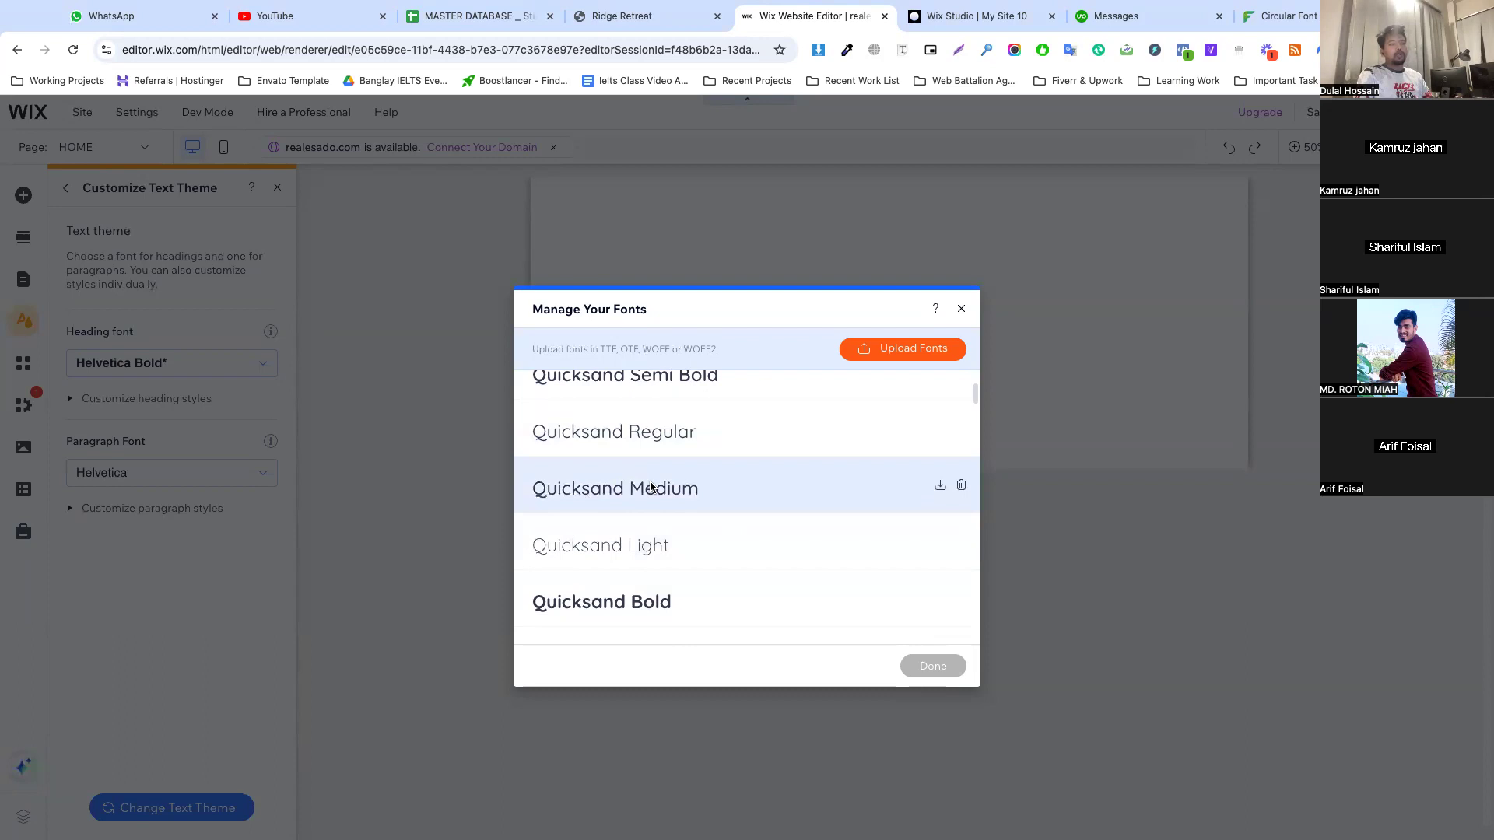
pyautogui.click(961, 308)
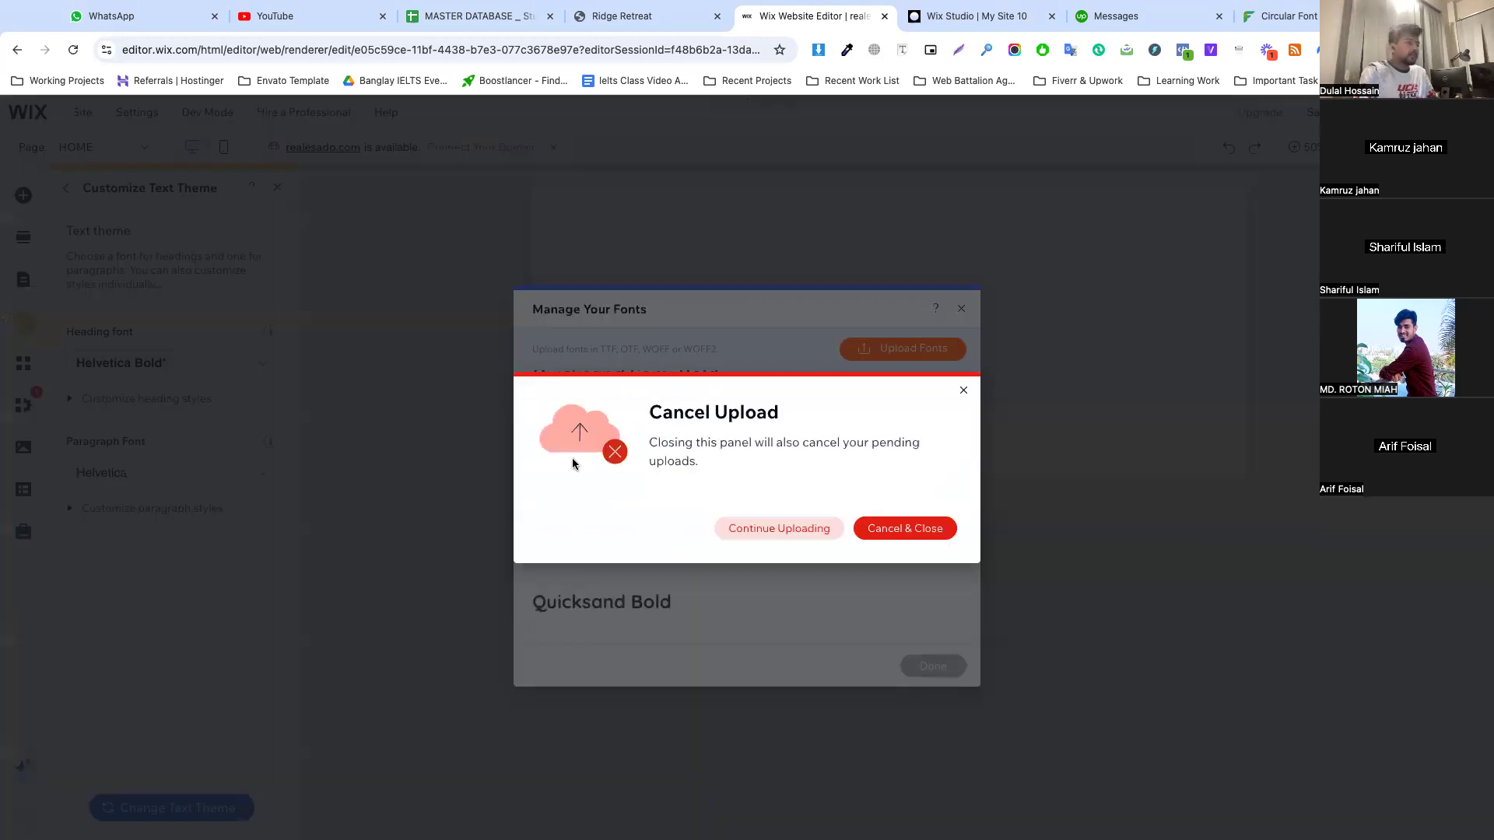
pyautogui.click(775, 528)
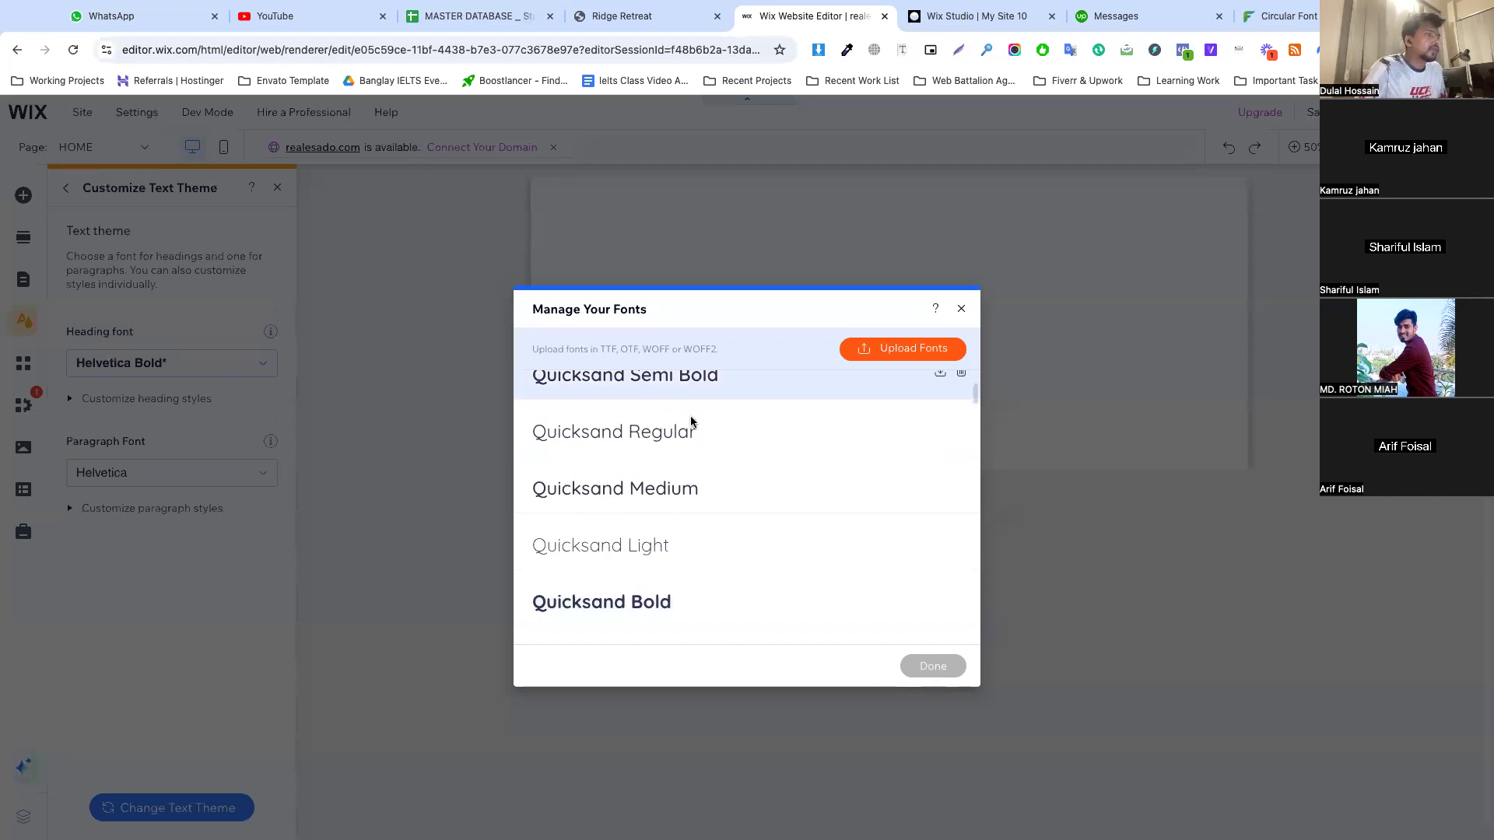
pyautogui.scroll(5, 695, 421)
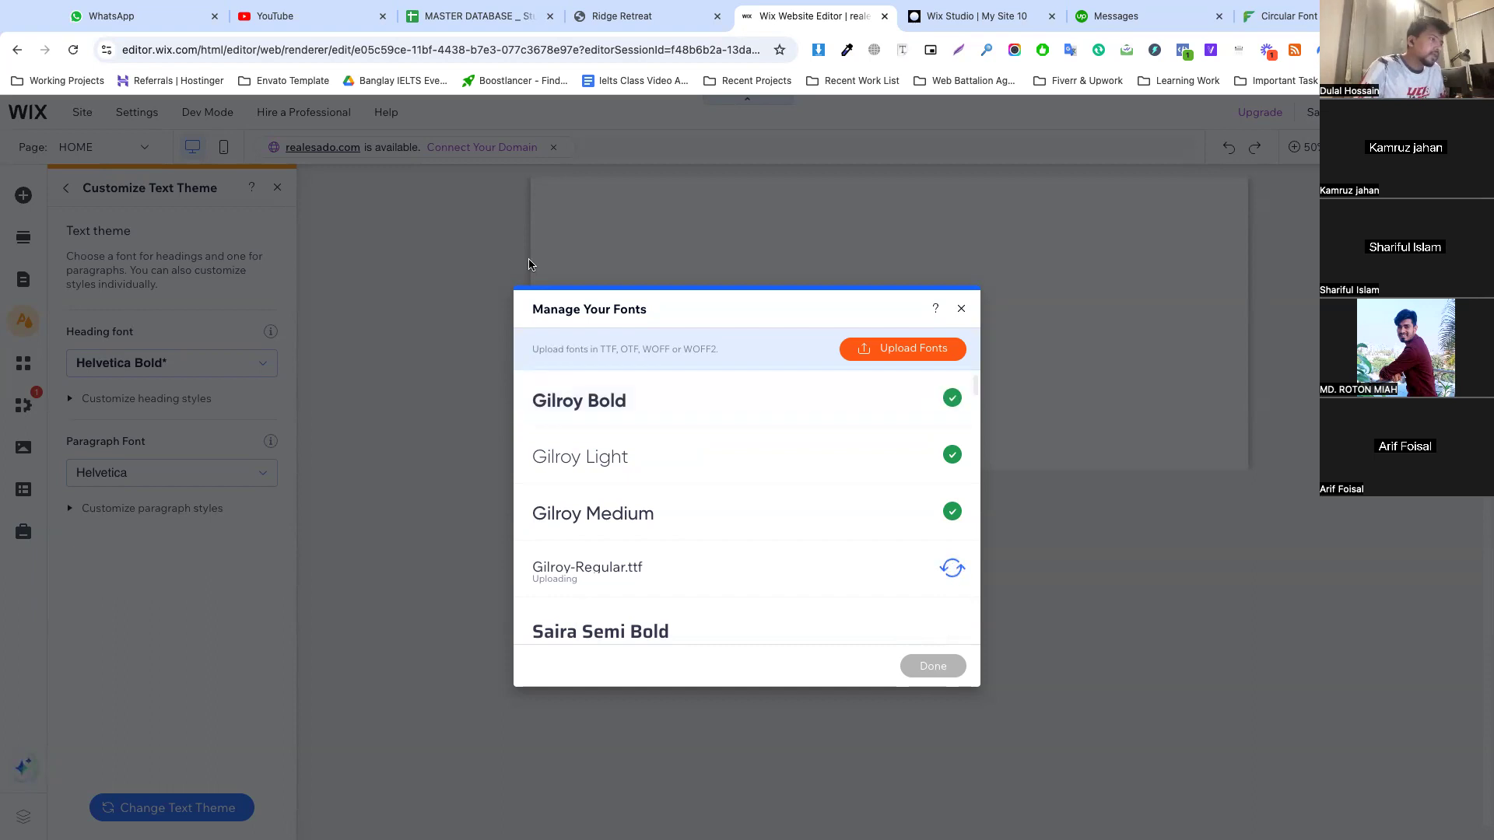
# Examine the rest of the font list, from Quicksand and Work Sans to Krub and Tajawal, for a heading font and finish the upload dialog
pyautogui.scroll(-5, 615, 470)
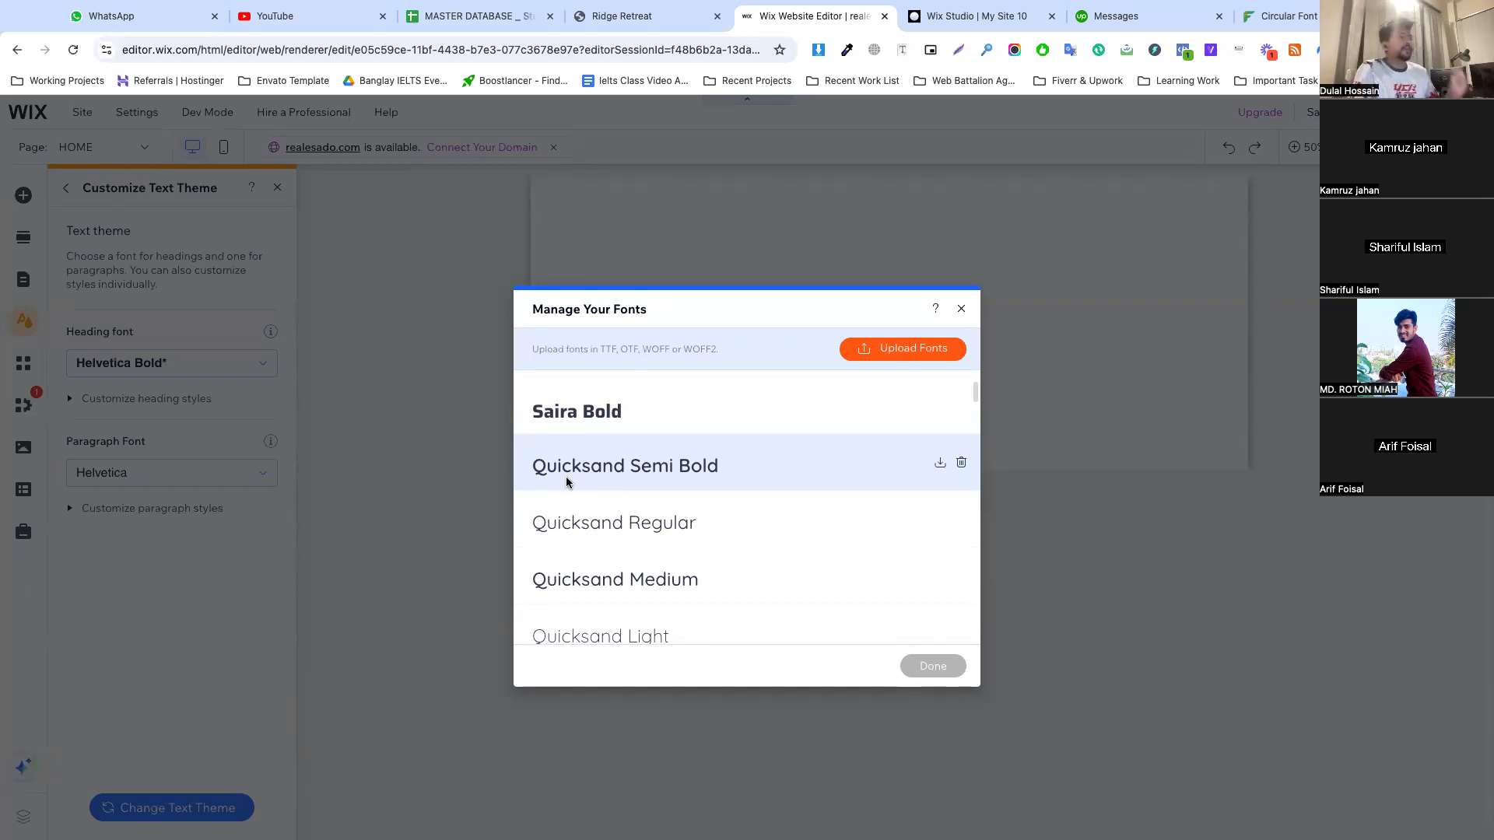
pyautogui.scroll(-4, 568, 483)
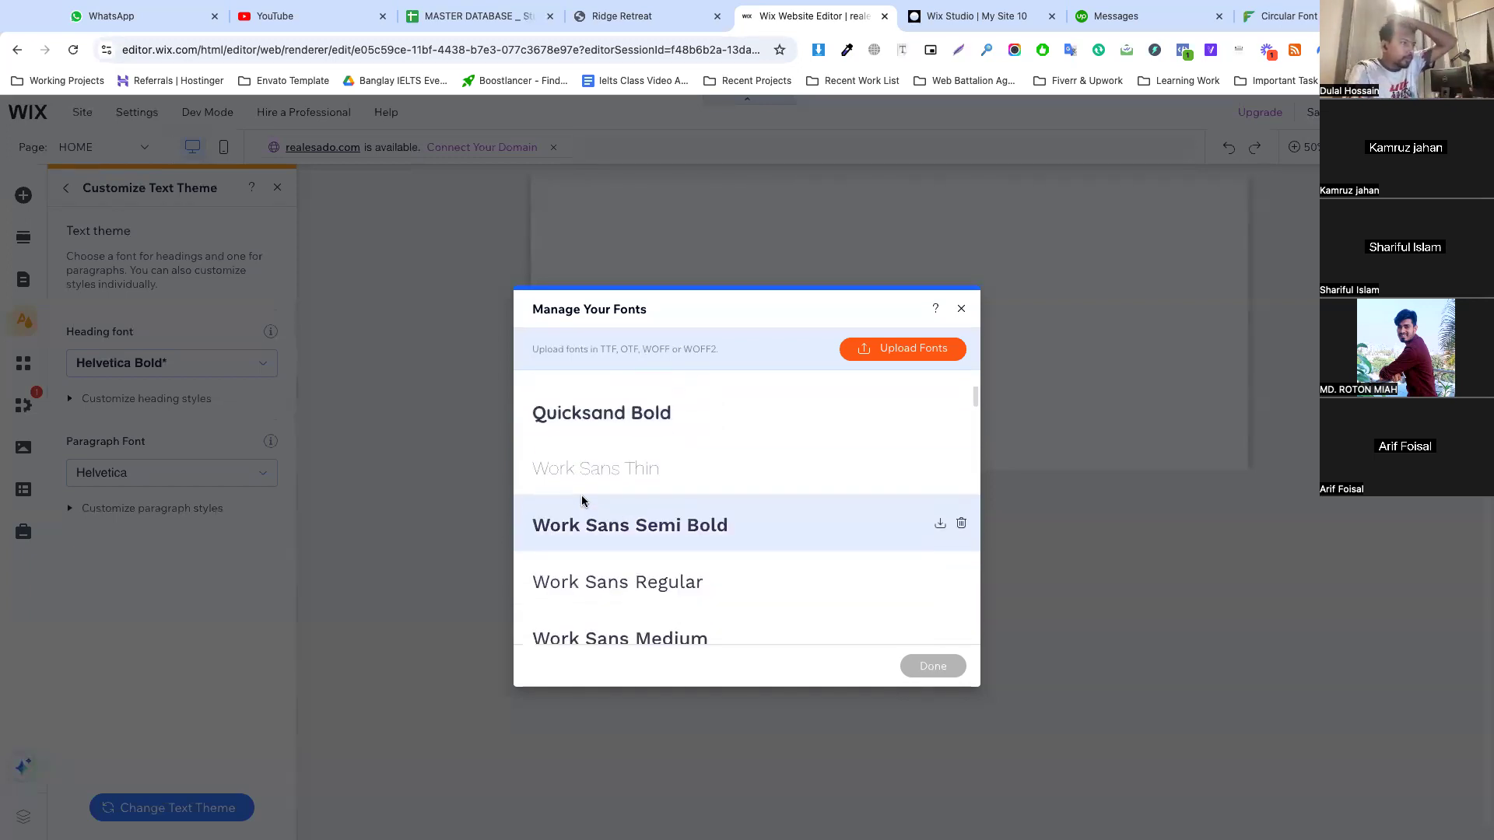
pyautogui.scroll(-9, 595, 518)
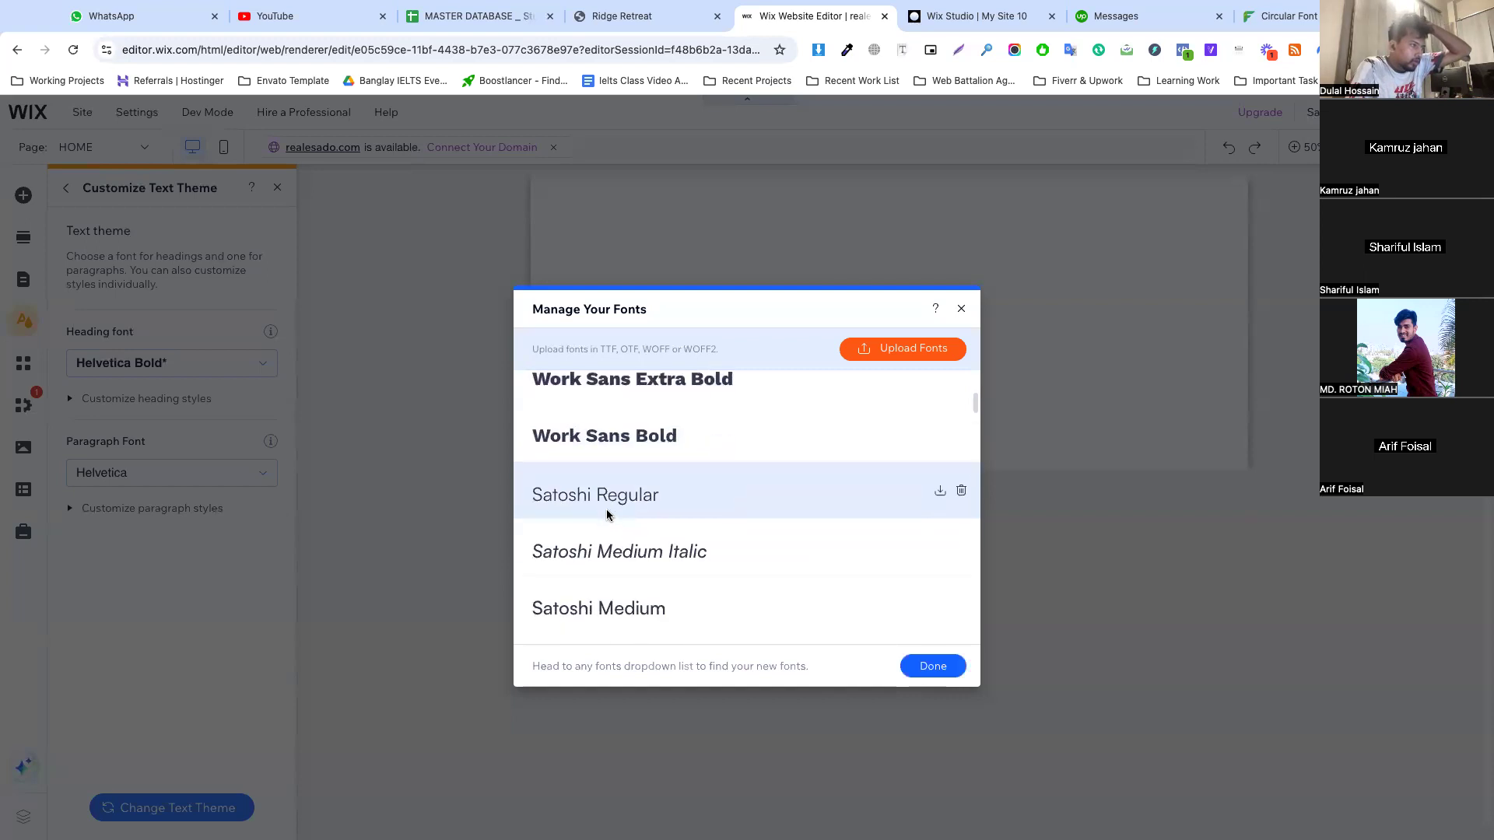
pyautogui.scroll(-8, 607, 512)
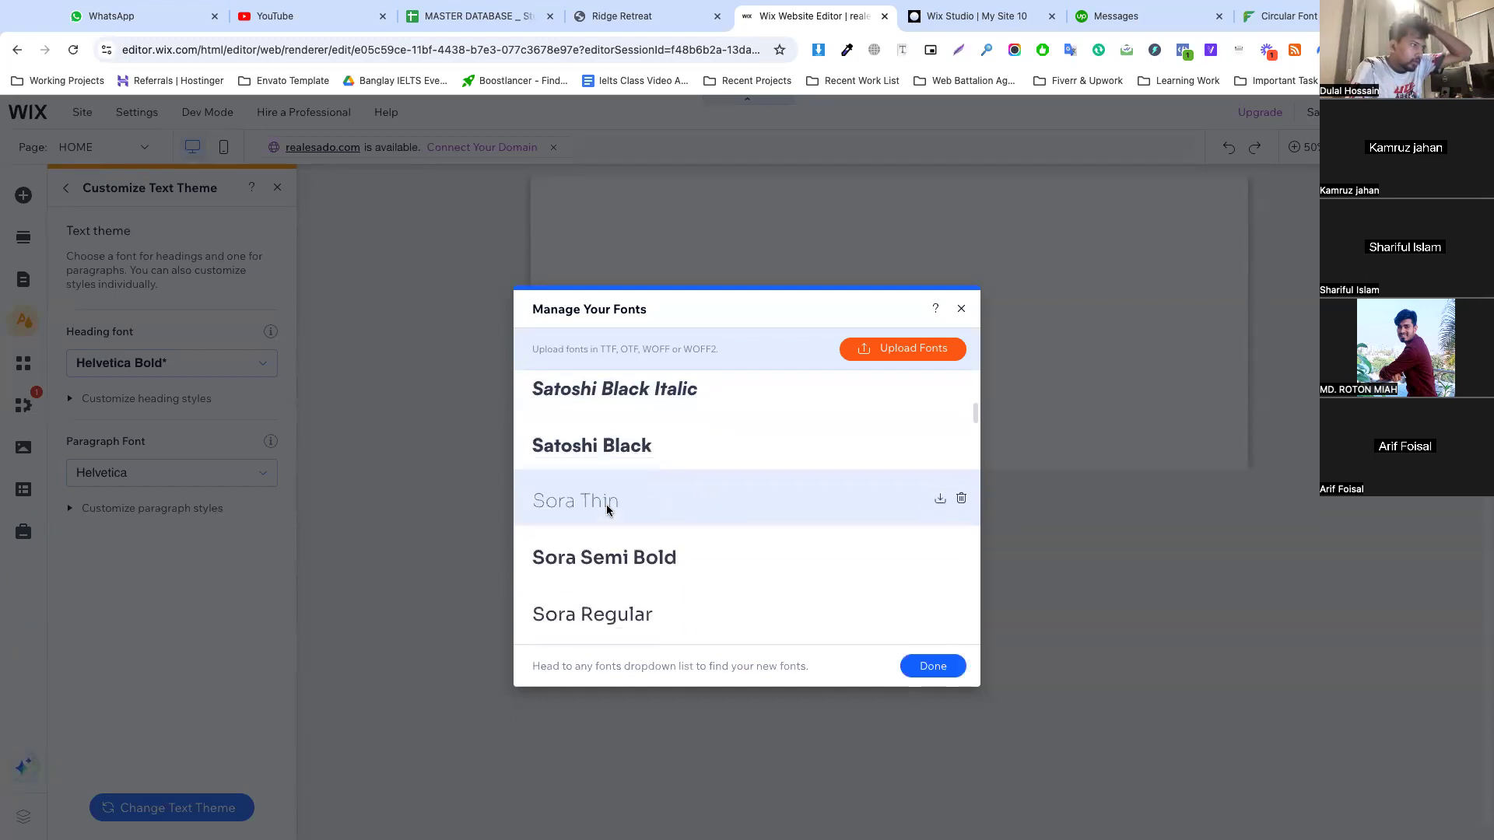
pyautogui.scroll(-3, 607, 511)
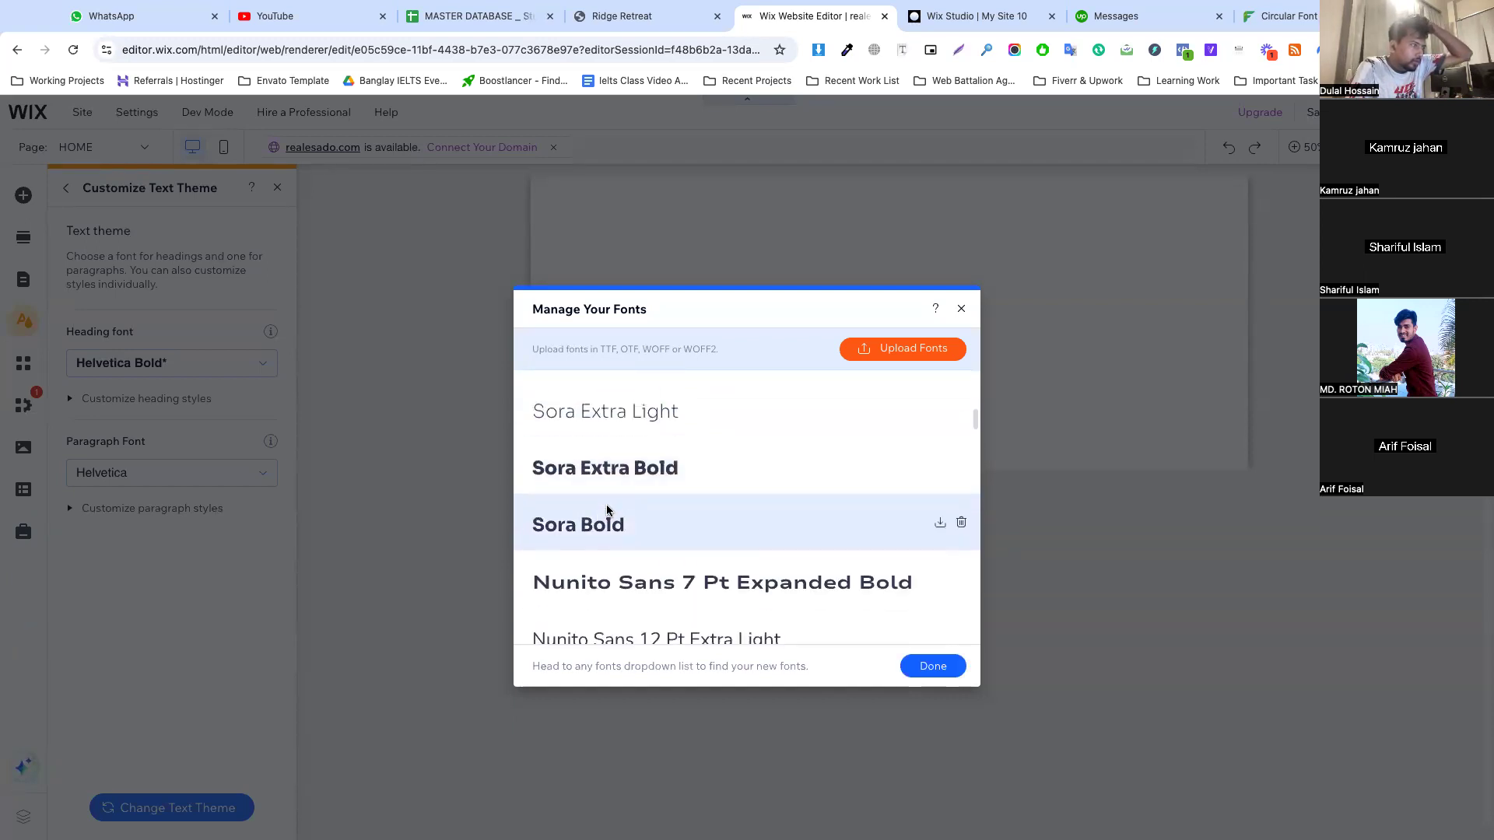
pyautogui.scroll(-3, 607, 510)
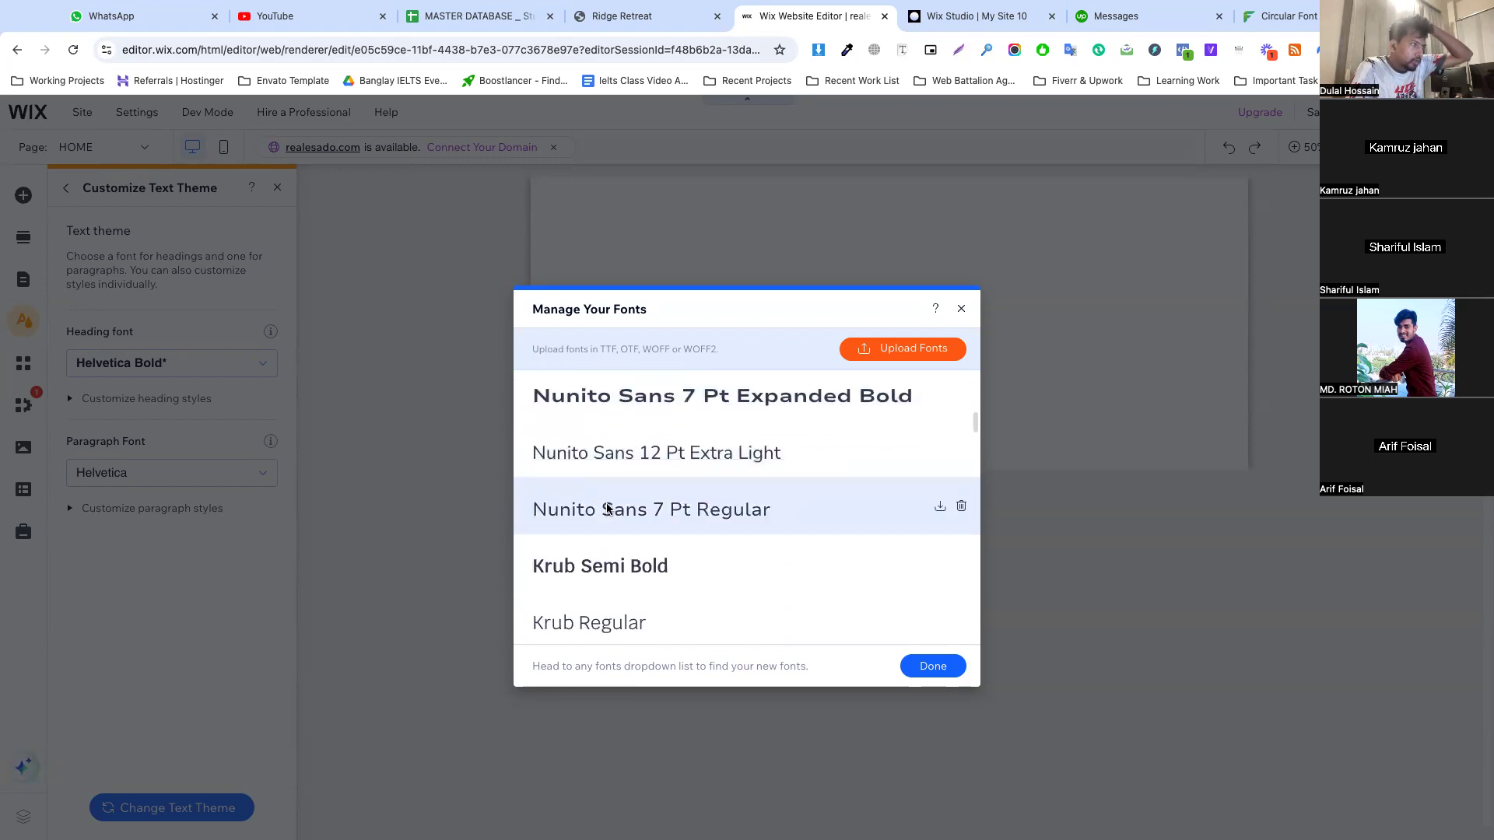
pyautogui.scroll(-3, 607, 511)
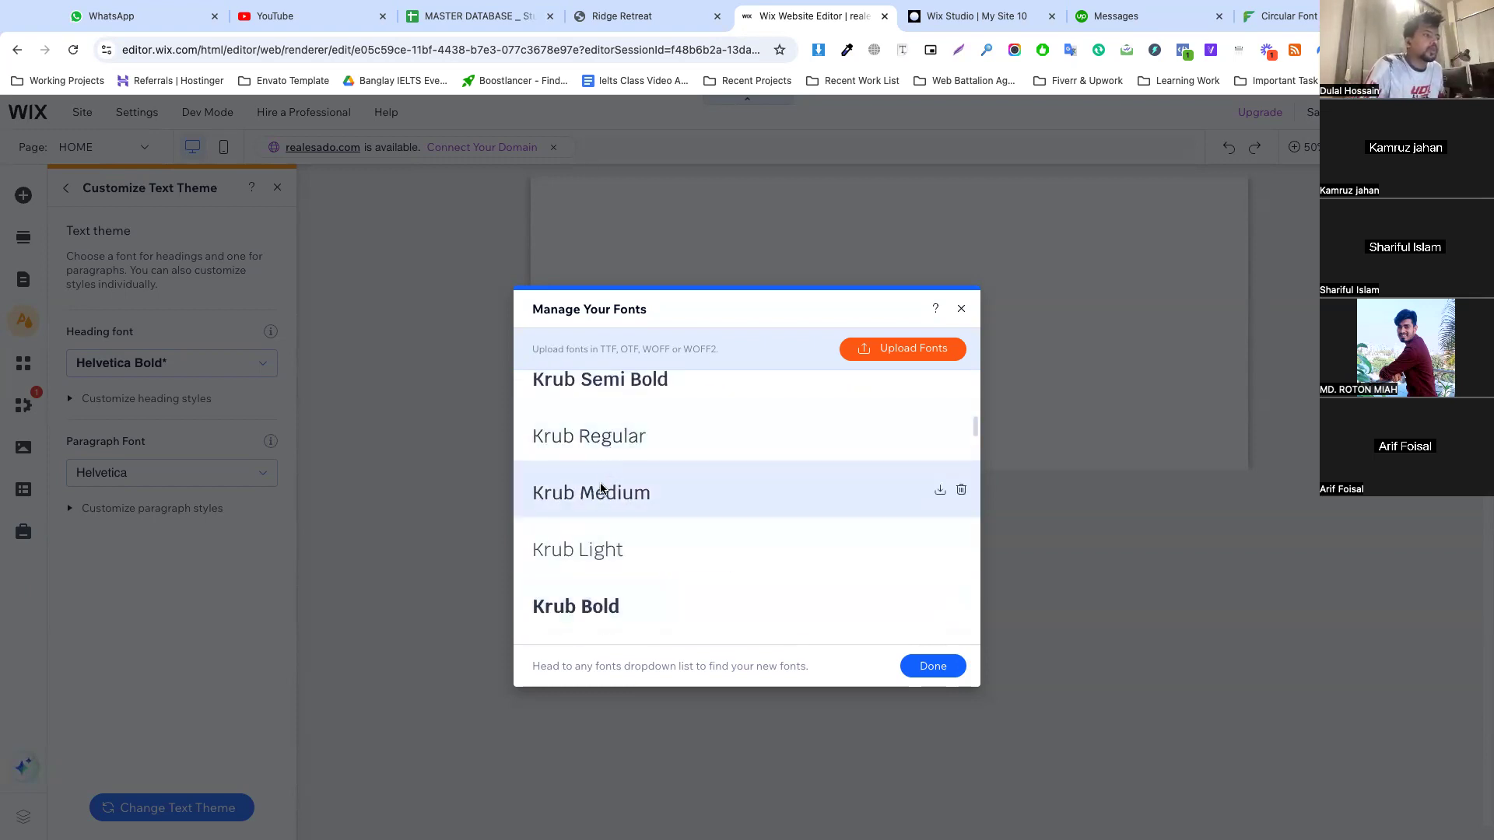
pyautogui.scroll(-2, 539, 534)
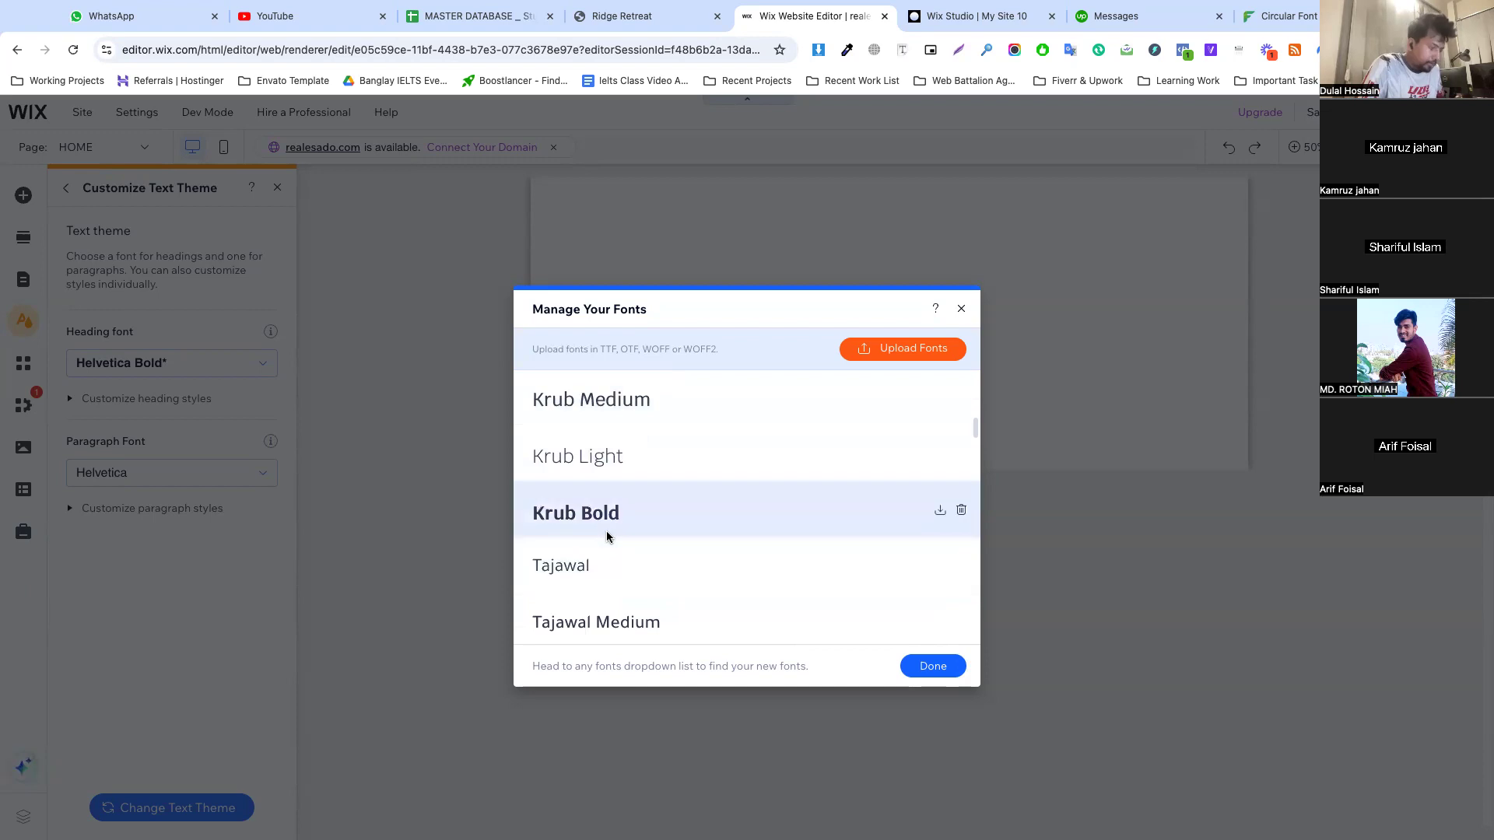
pyautogui.click(934, 668)
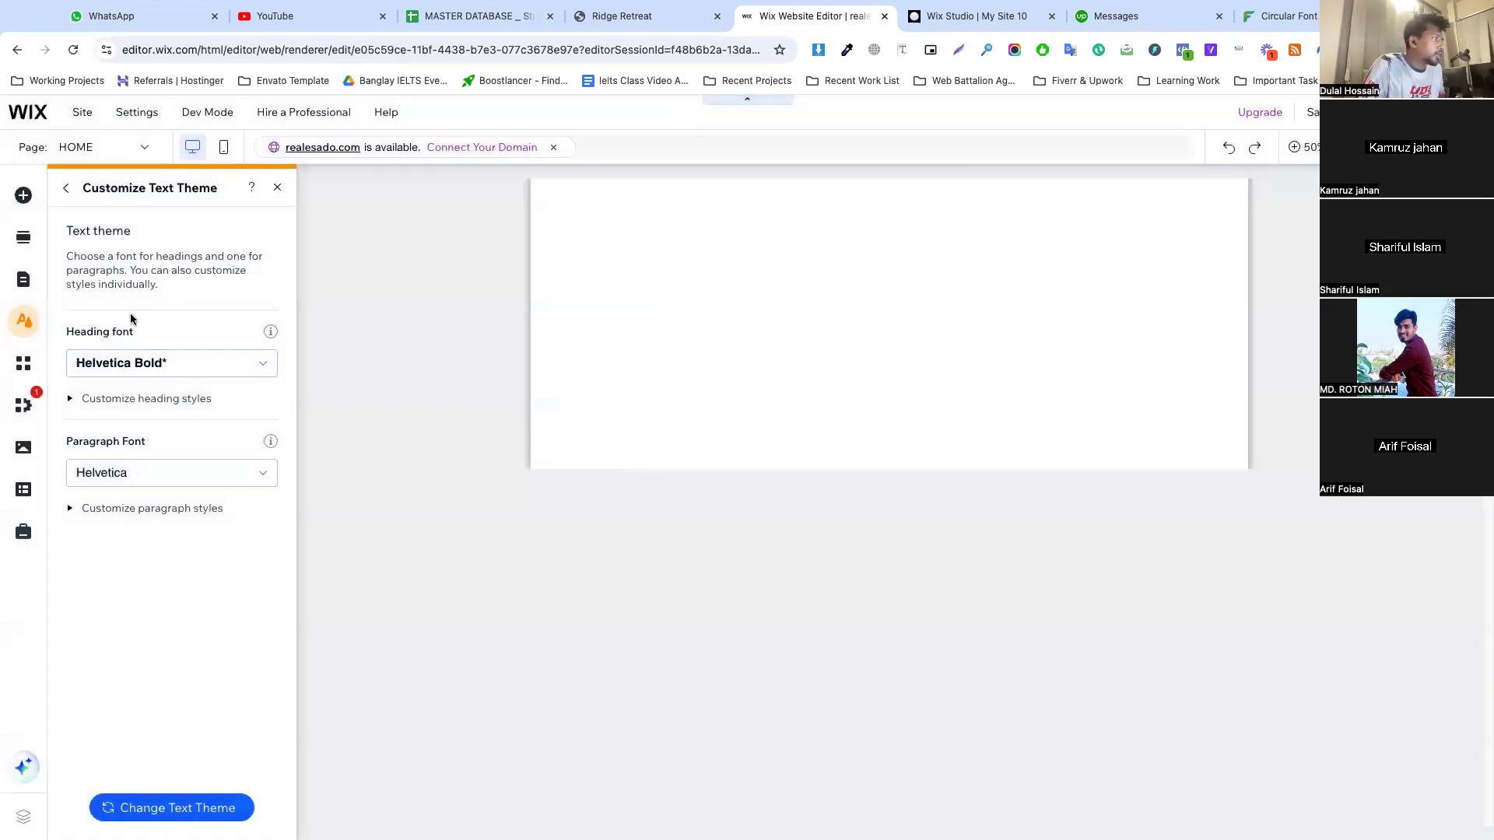
# Reopen the font manager from the heading font options, review the uploaded Gilroy and Quicksand fonts, and close it
pyautogui.click(163, 361)
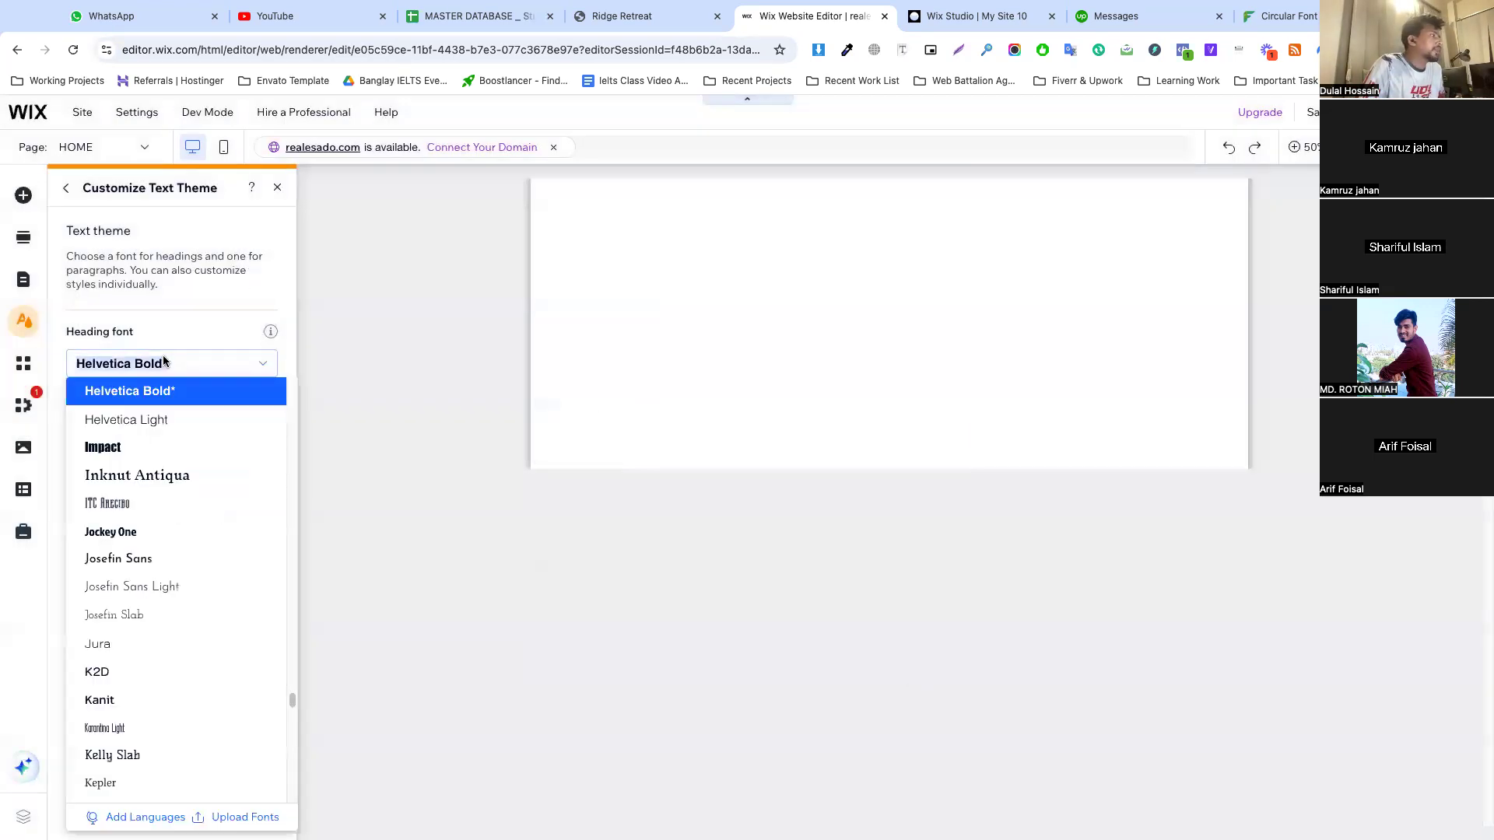
pyautogui.click(242, 817)
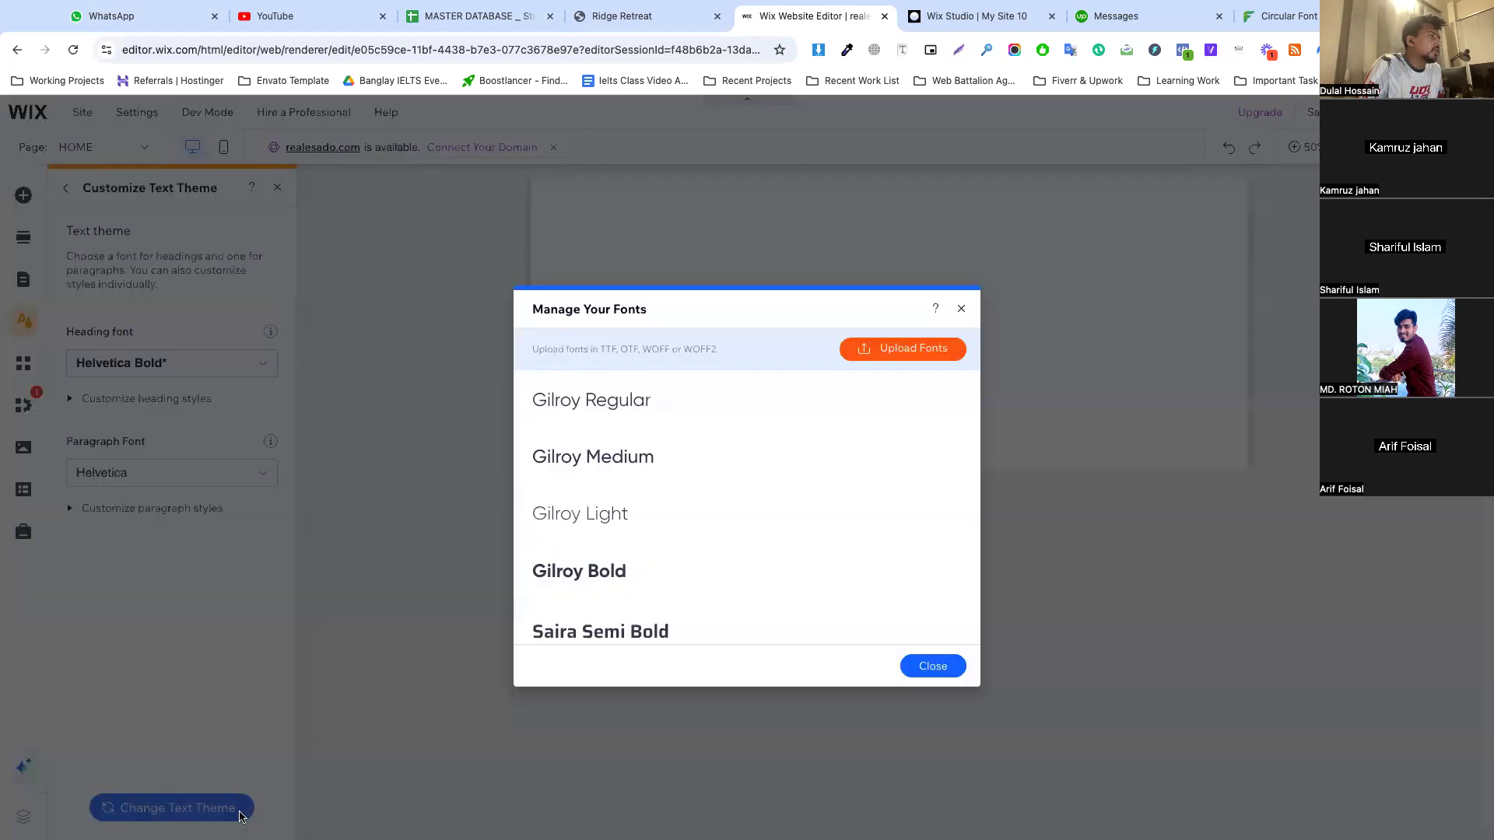
pyautogui.scroll(-2, 701, 447)
pyautogui.scroll(2, 658, 443)
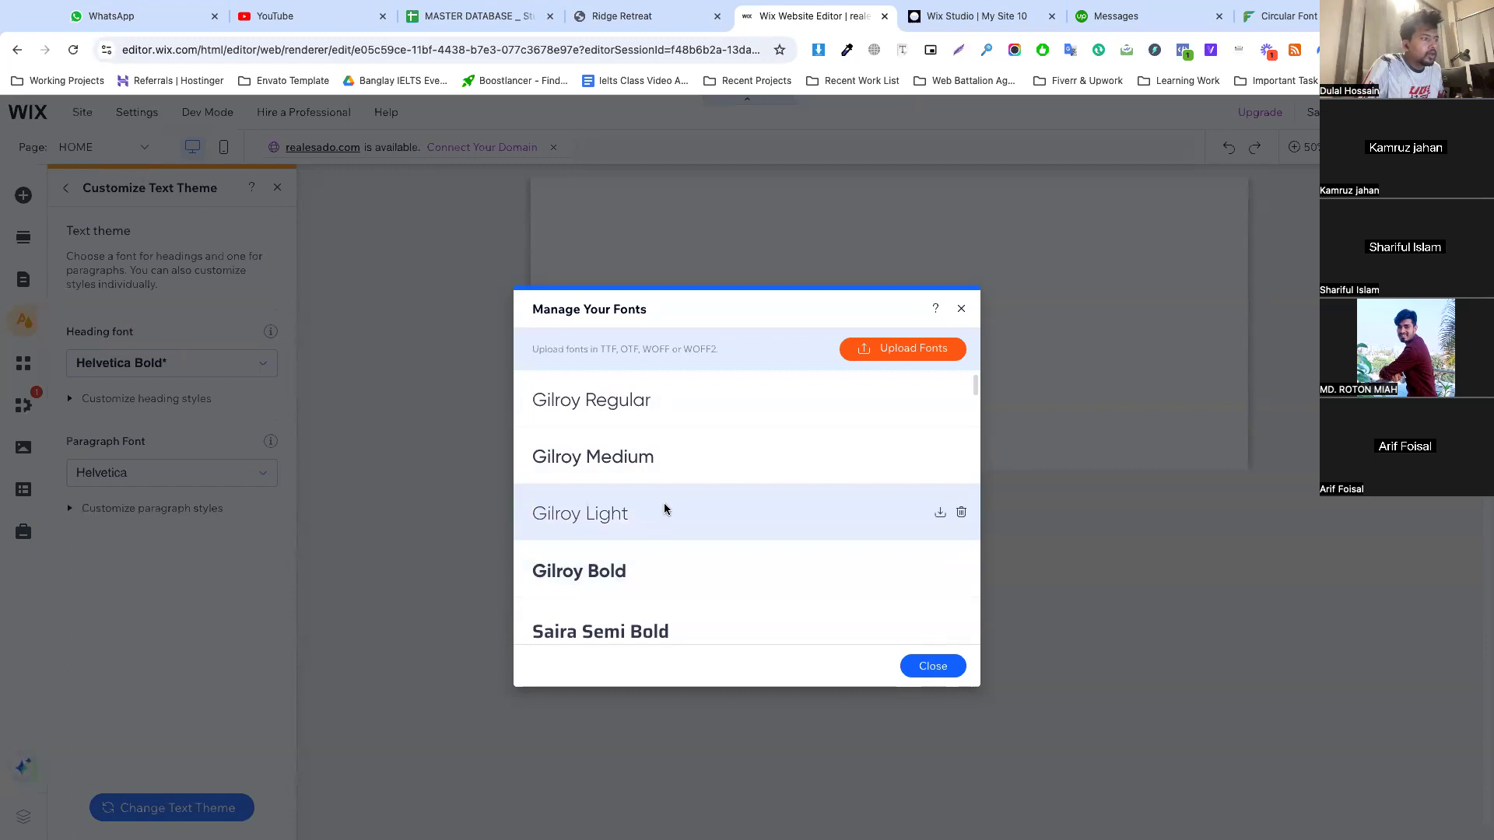
pyautogui.scroll(-3, 664, 506)
pyautogui.scroll(-5, 665, 497)
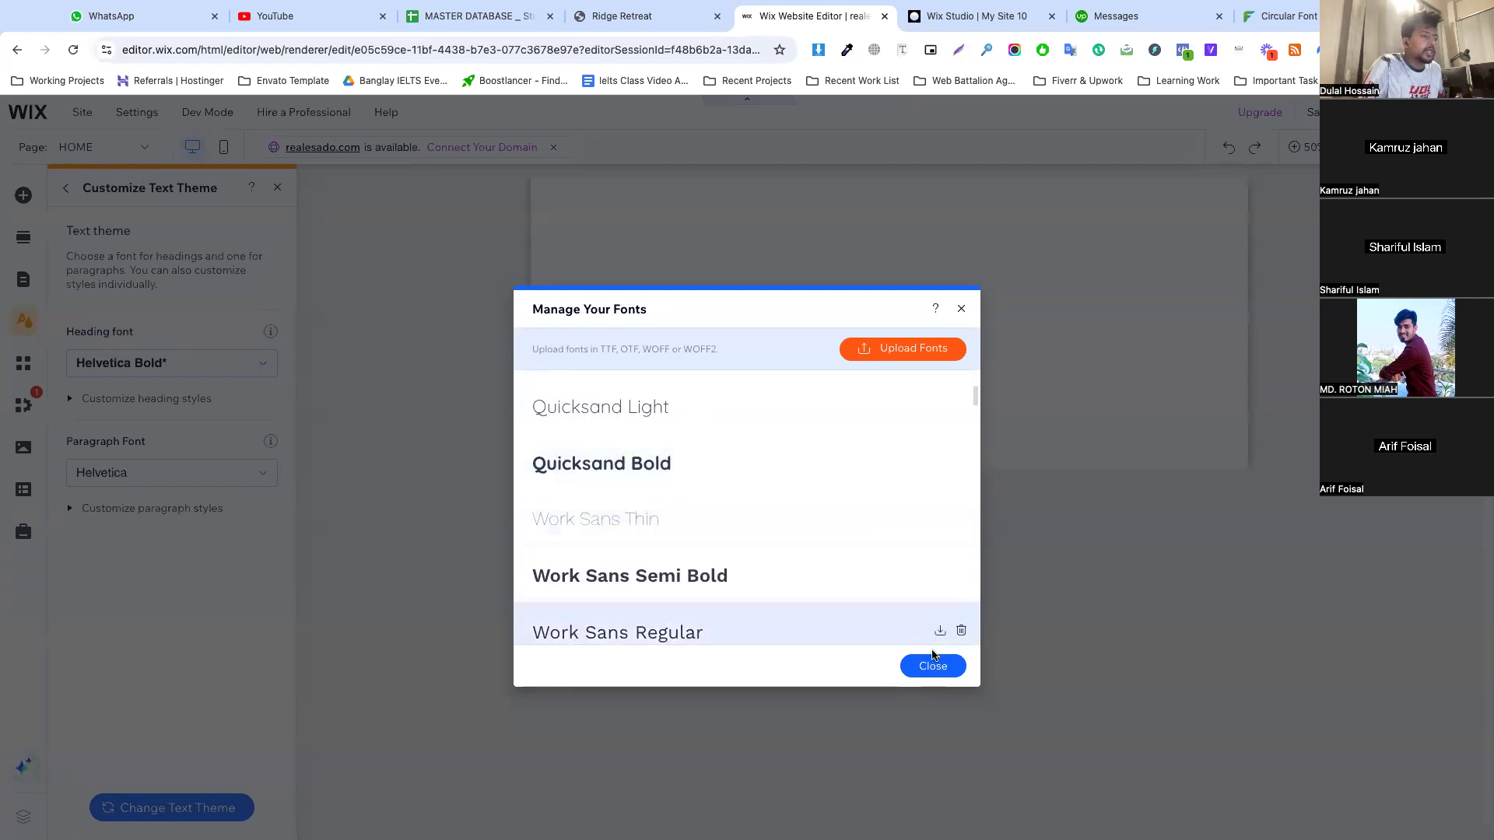
pyautogui.click(267, 385)
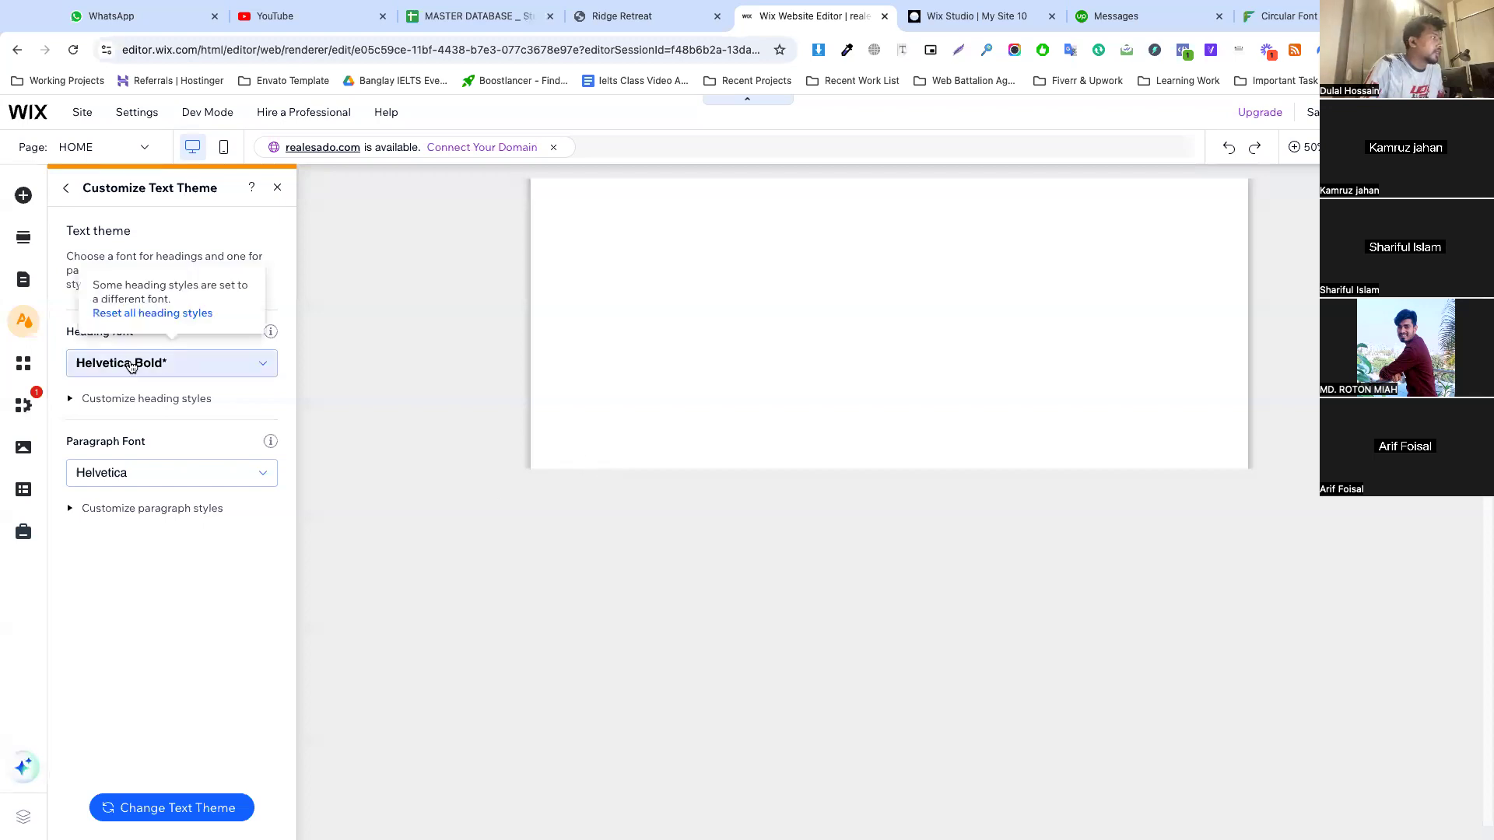
# Set the text theme's heading font to Quicksand Bold
pyautogui.click(131, 367)
pyautogui.write('Quci')
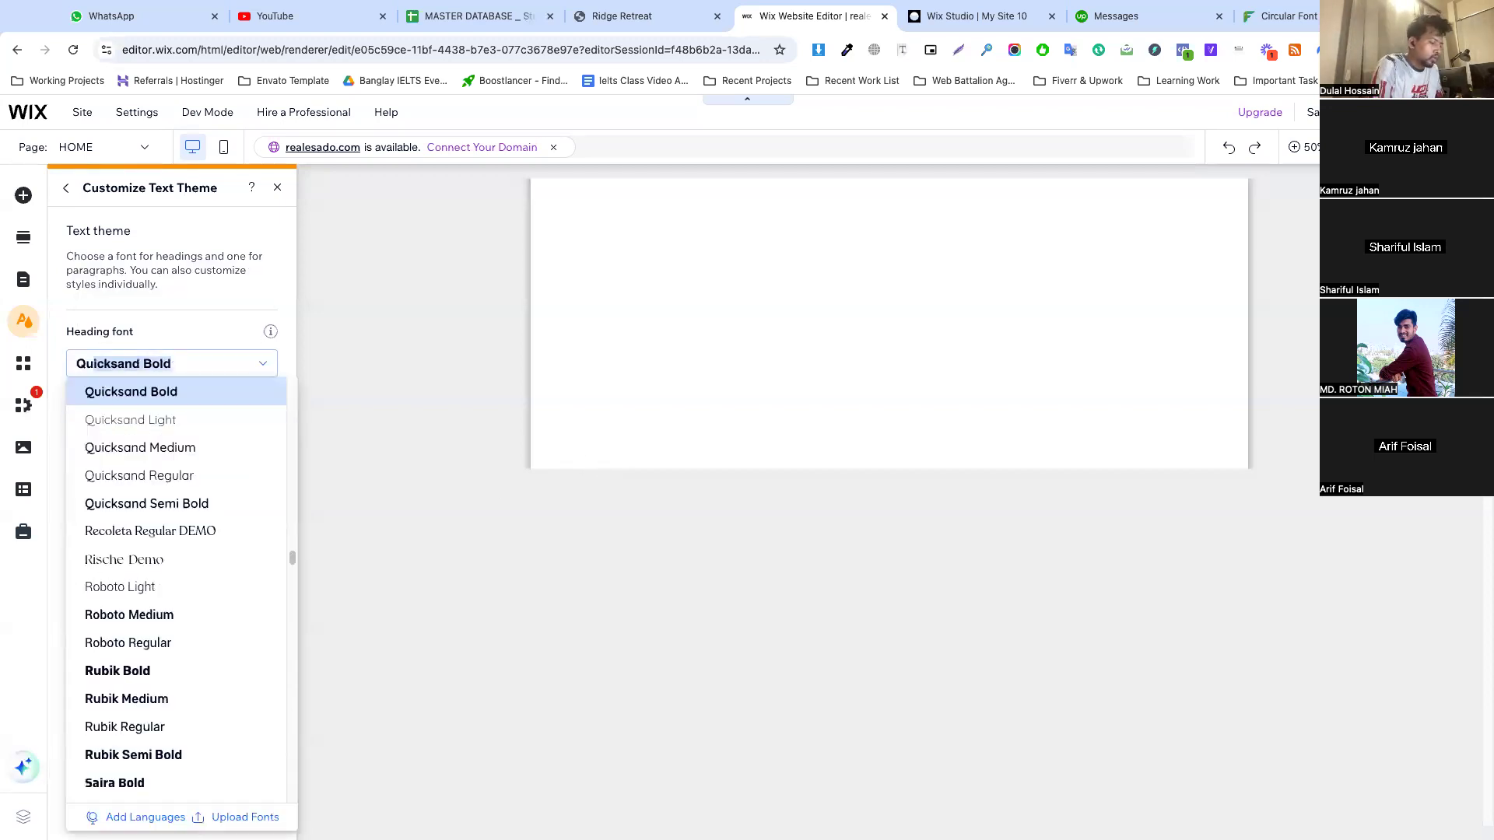
pyautogui.click(188, 392)
# Customize the Heading 1 style with a 50 px font size and automatic line spacing, and apply it
pyautogui.click(151, 400)
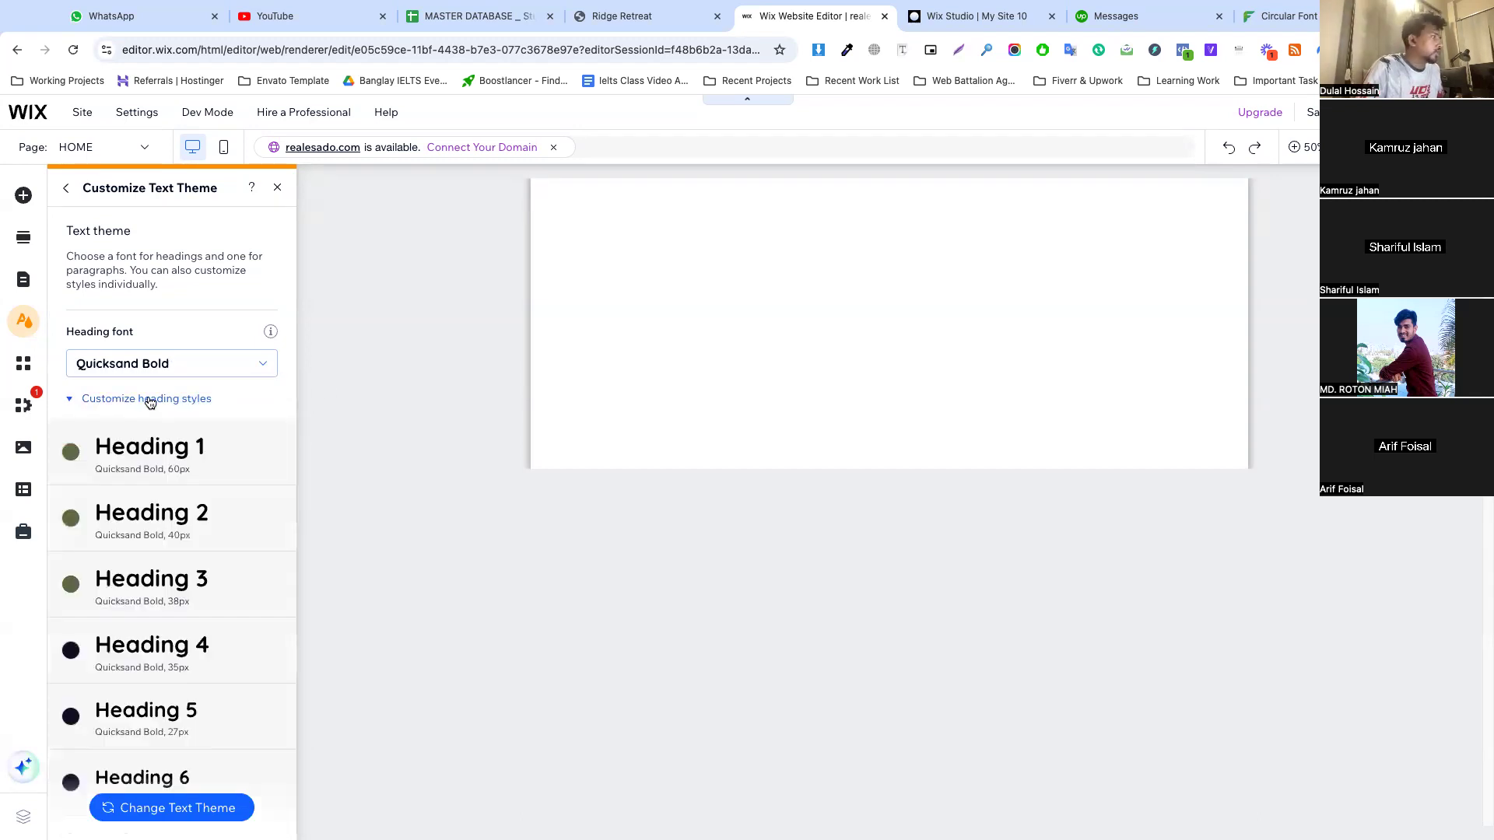
pyautogui.click(277, 452)
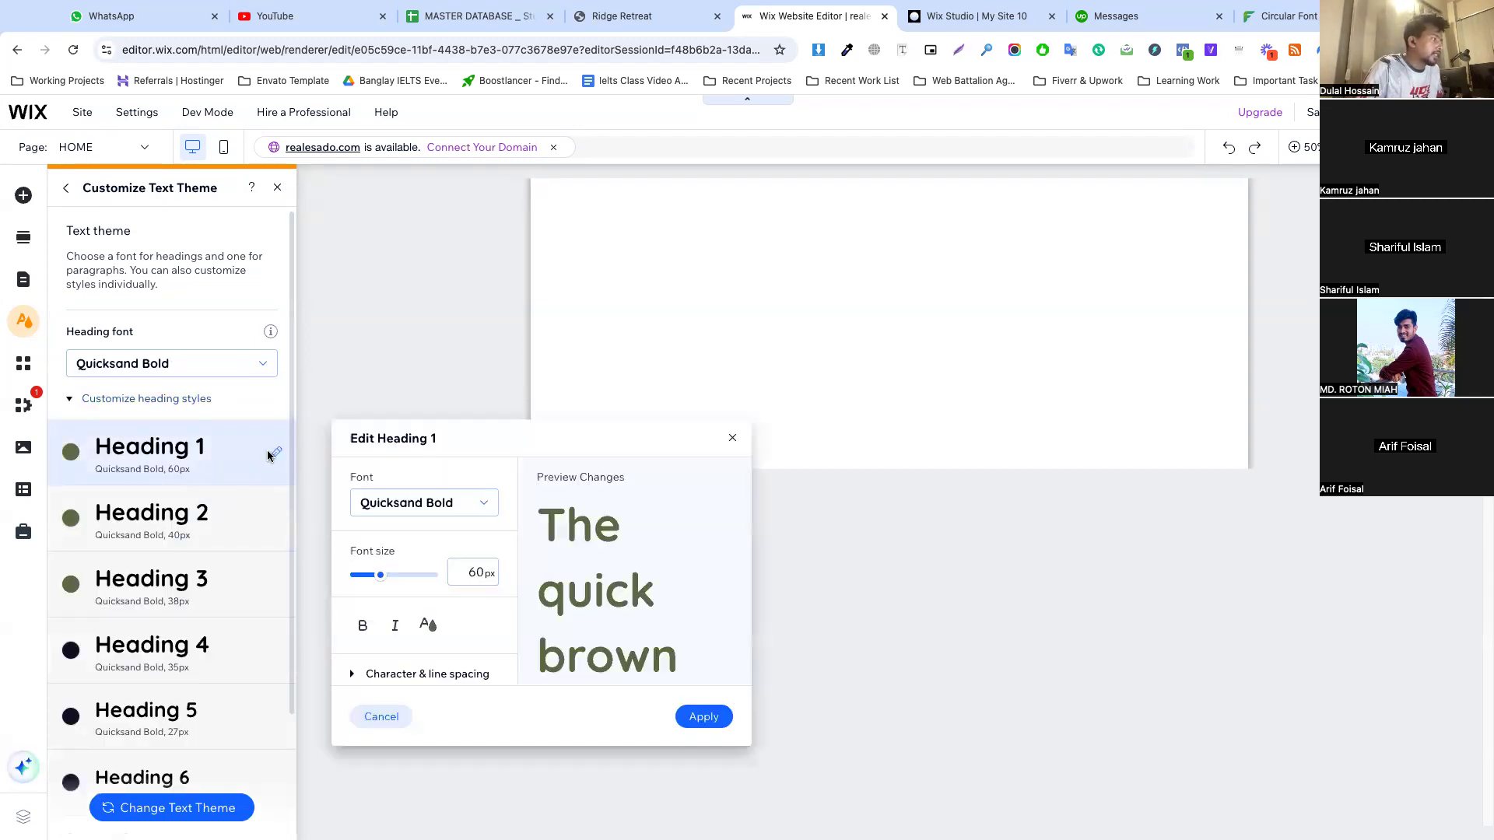
pyautogui.click(473, 572)
pyautogui.write('50')
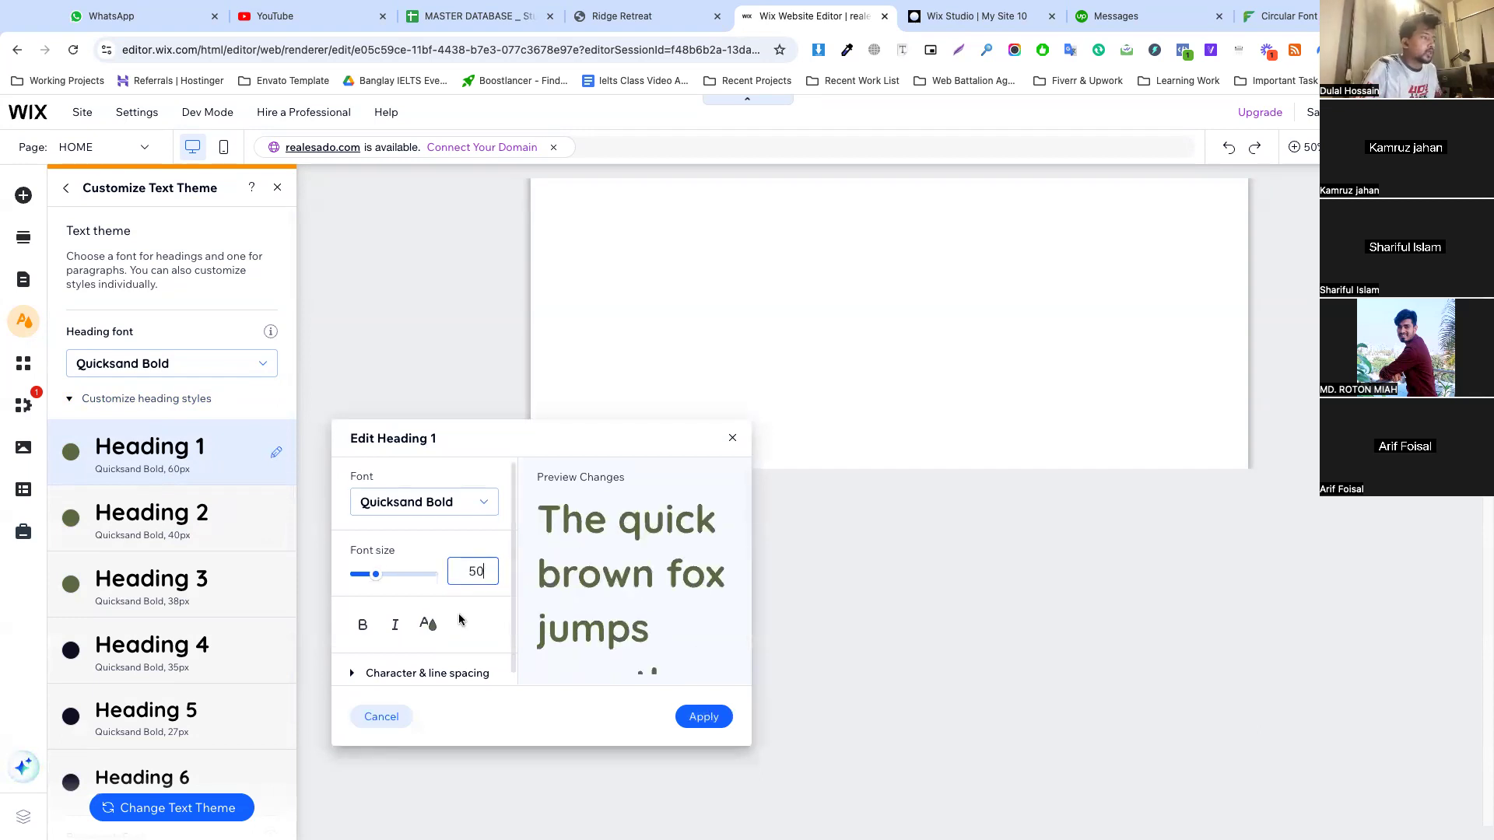
pyautogui.click(409, 672)
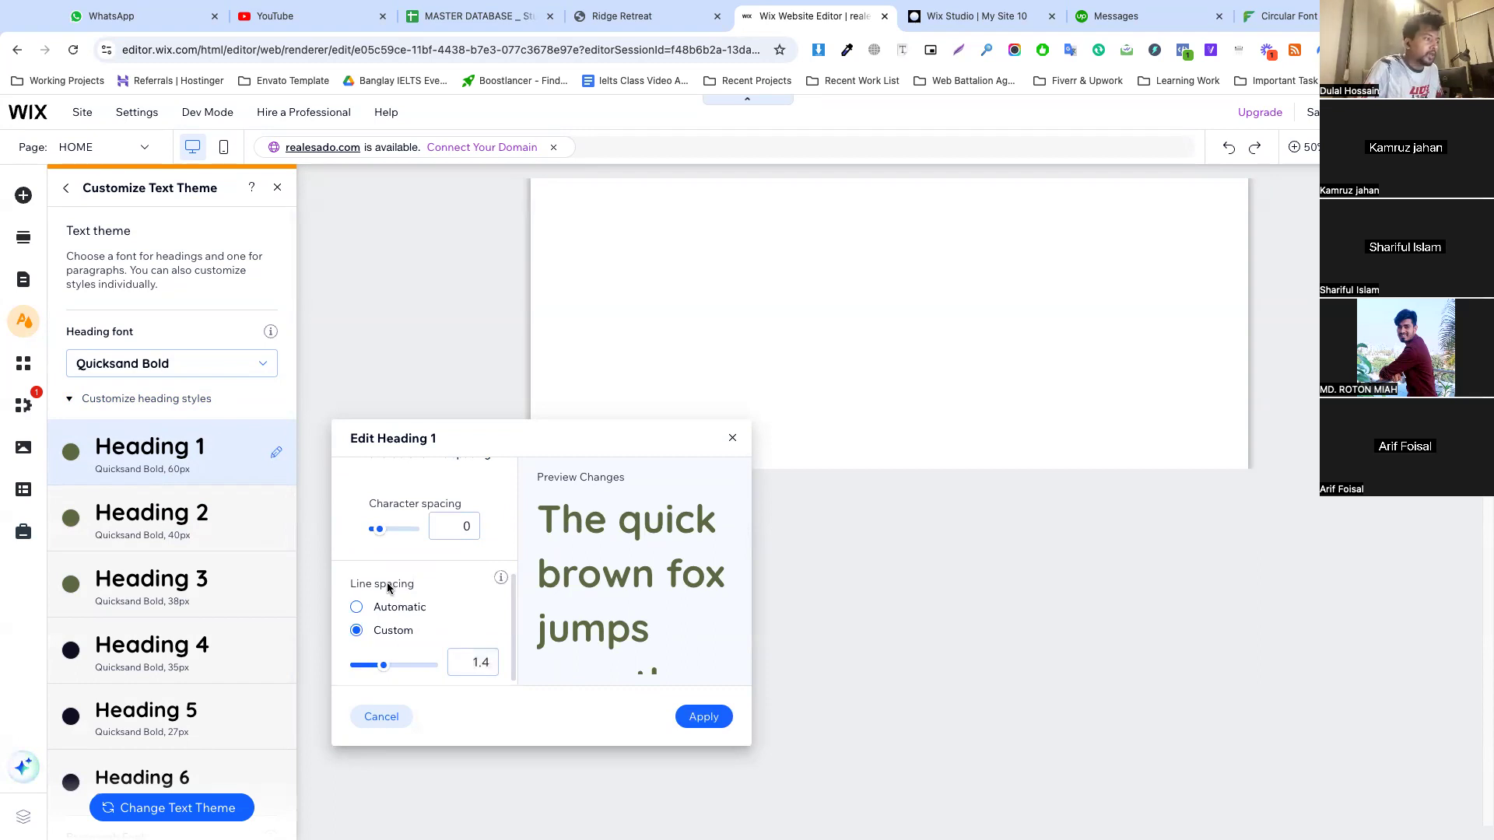
pyautogui.click(392, 608)
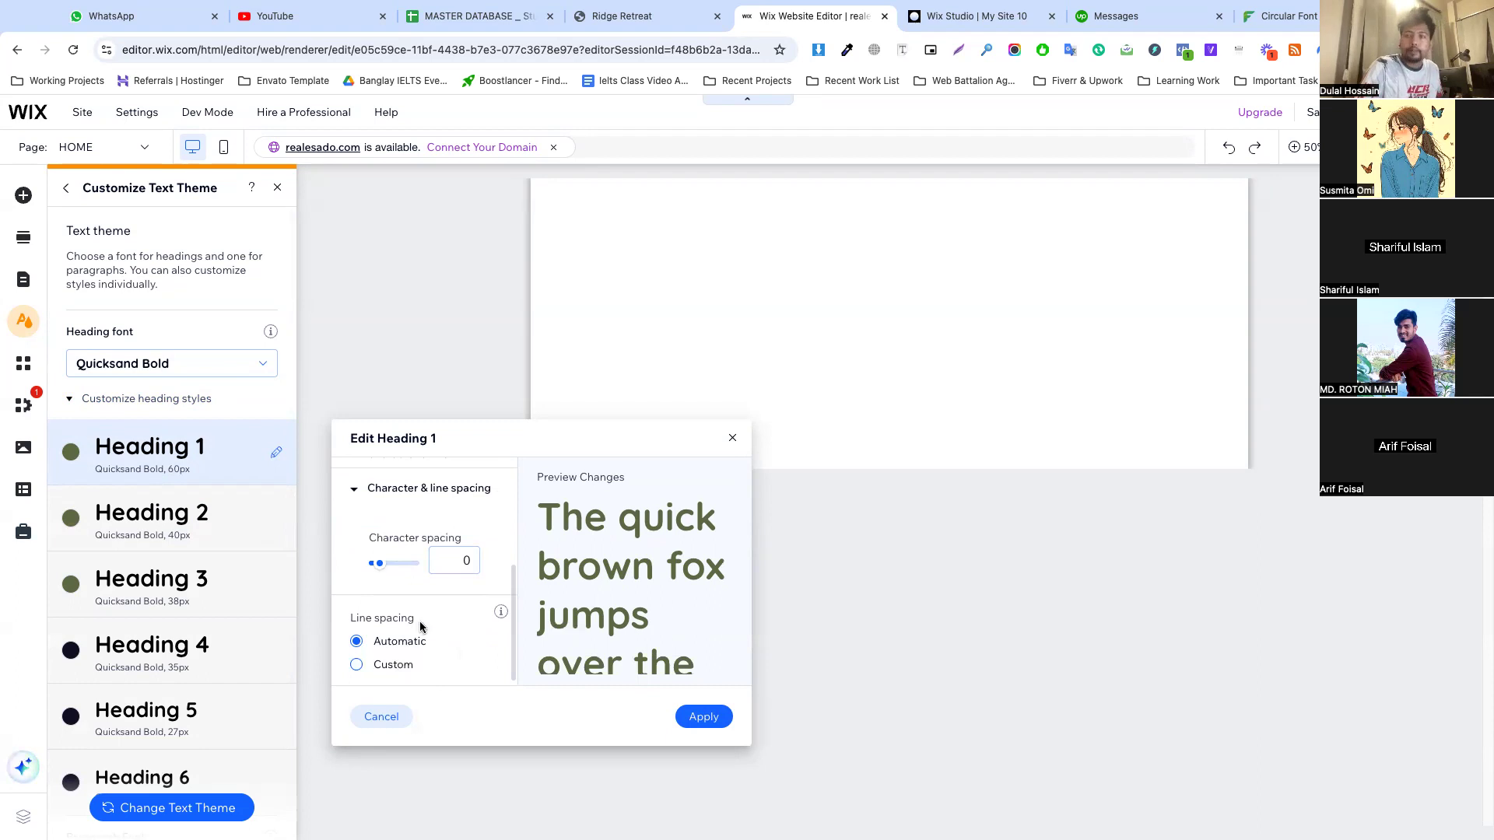
pyautogui.click(700, 717)
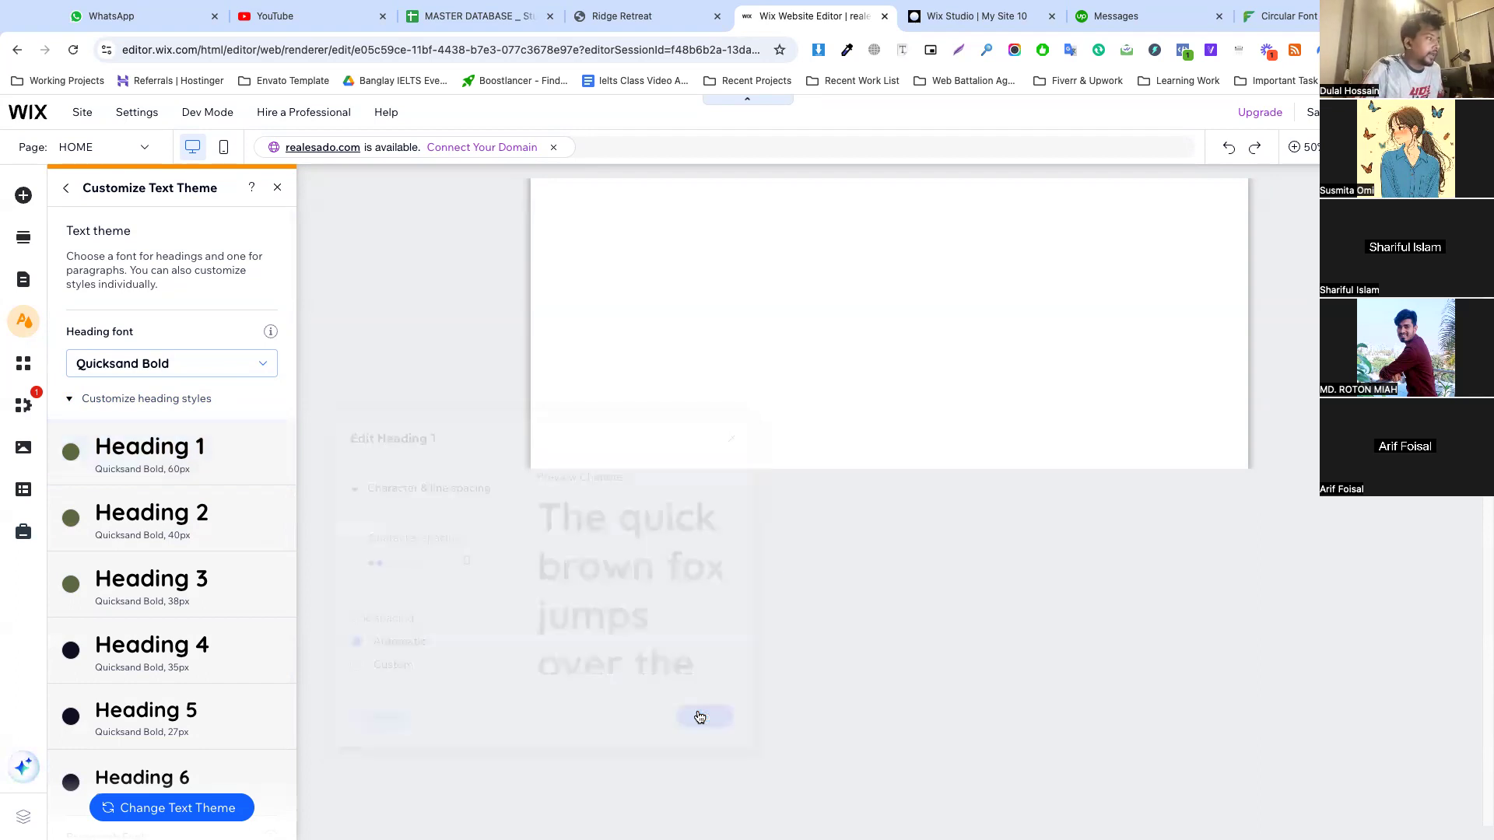
# Switch the Heading 2 style to automatic line spacing and apply the change
pyautogui.click(277, 520)
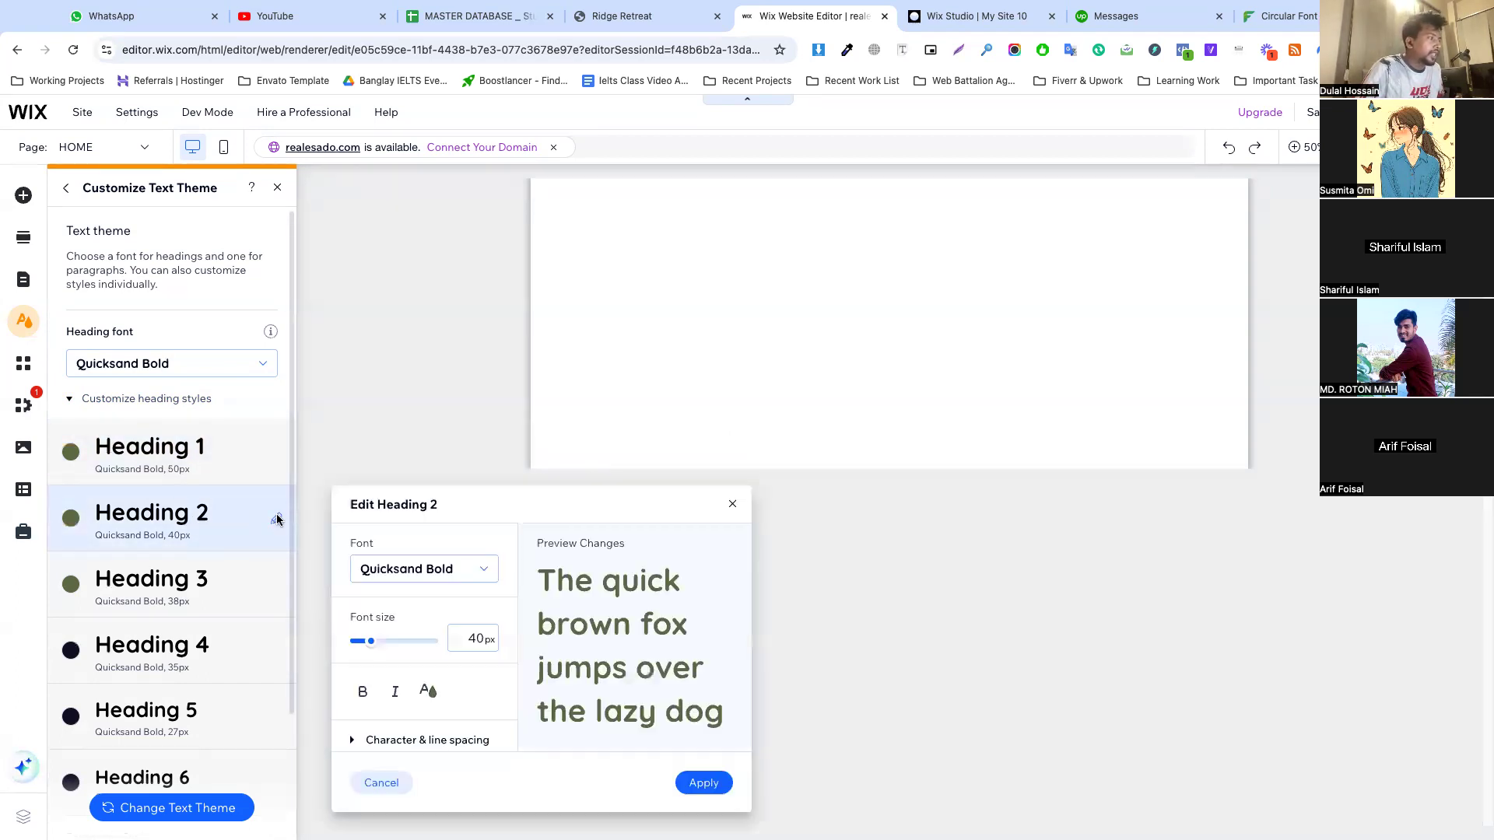
pyautogui.click(472, 638)
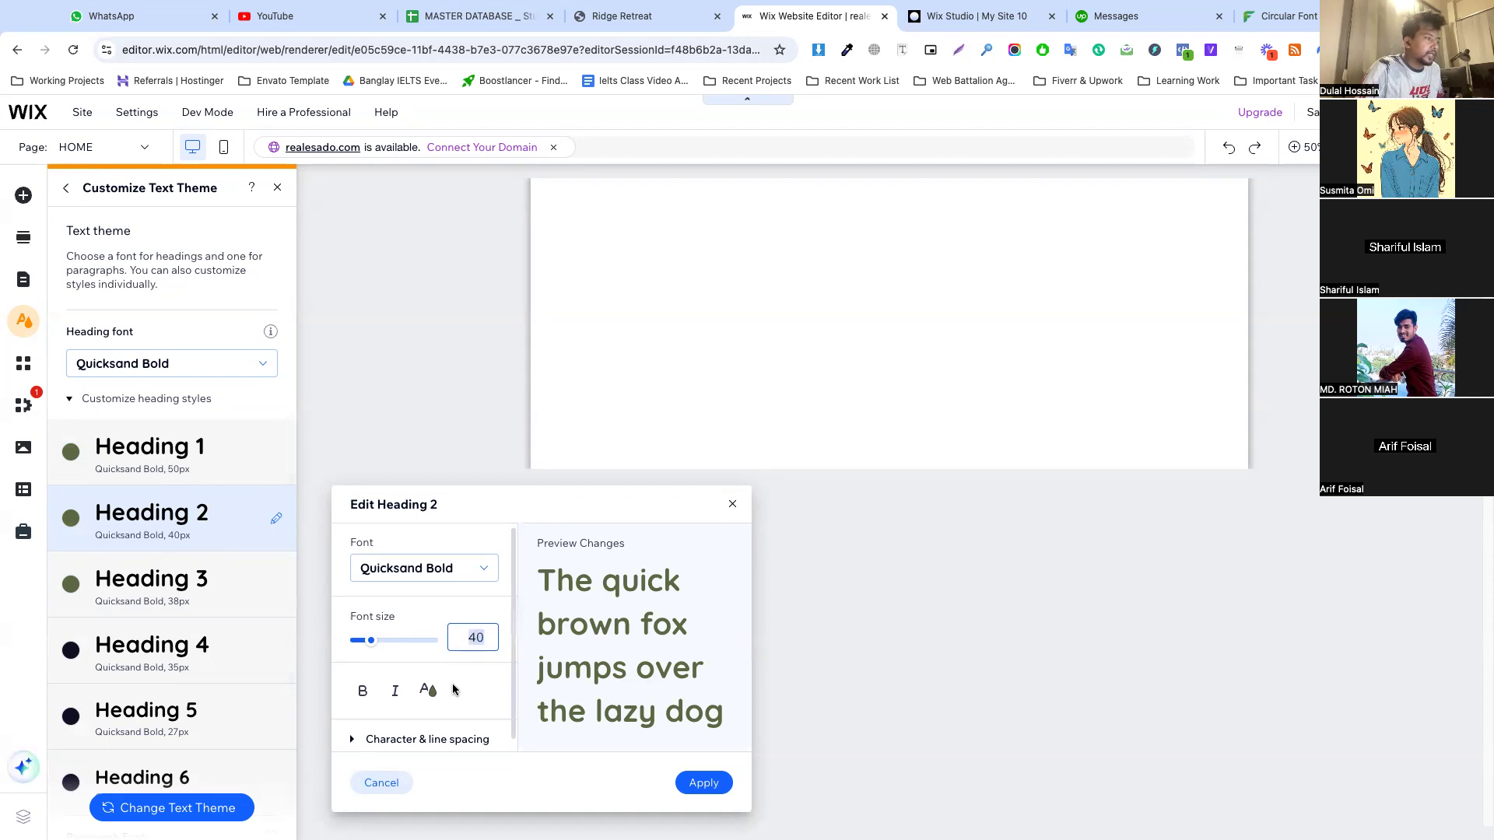
pyautogui.click(408, 738)
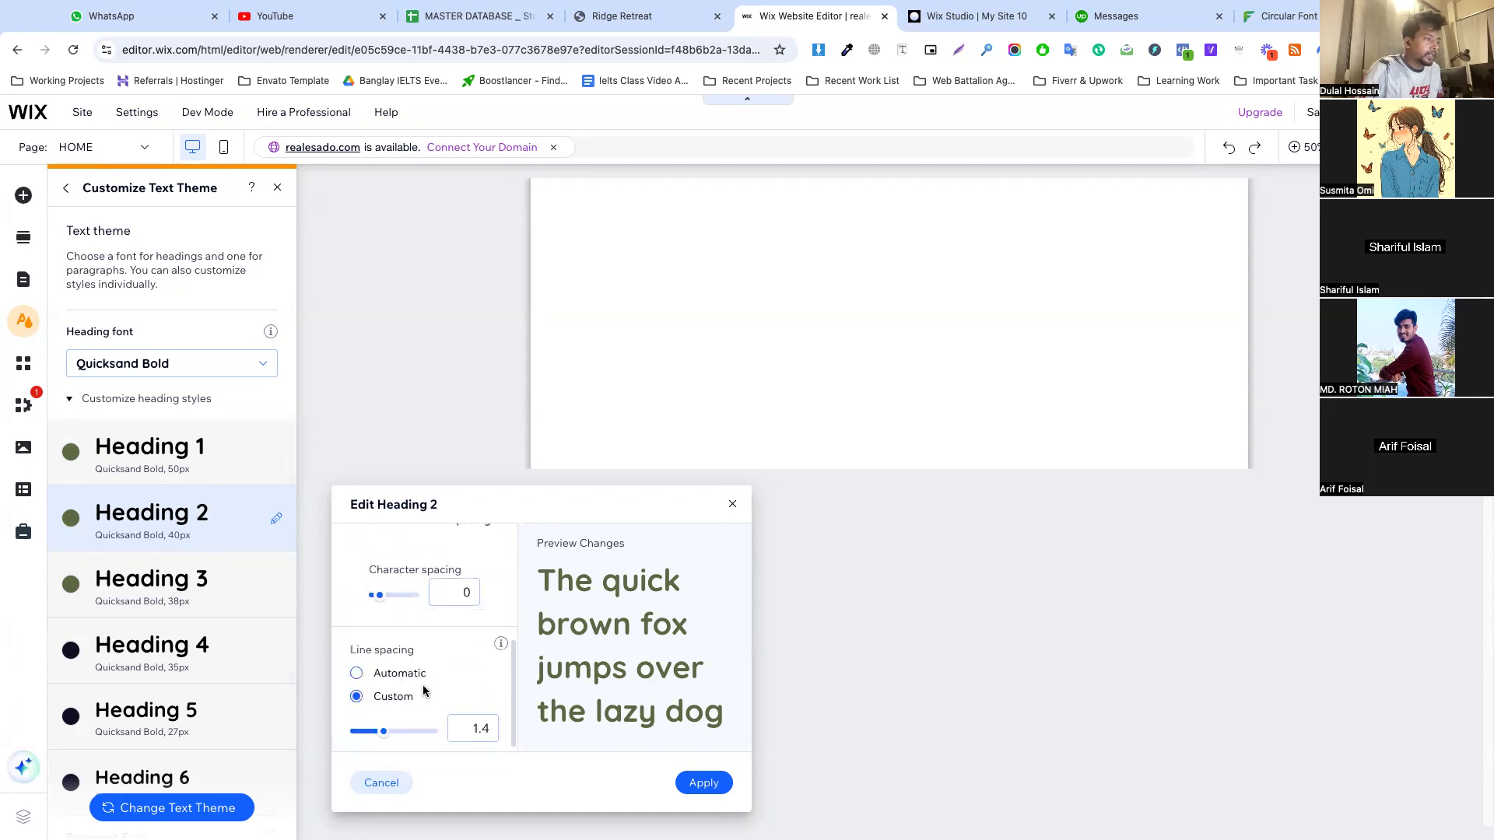
pyautogui.click(381, 676)
pyautogui.click(699, 780)
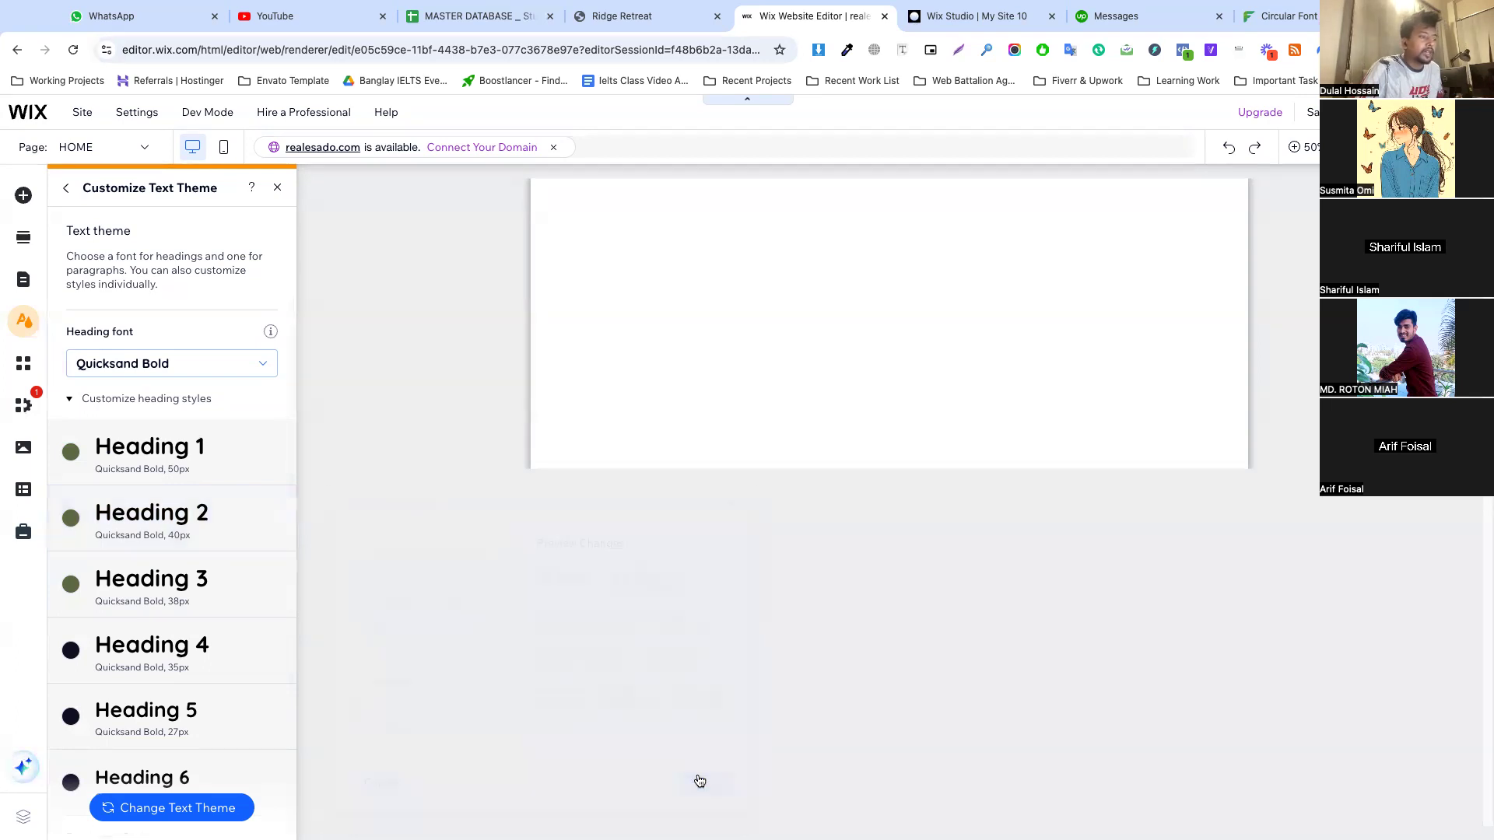
# Look over the remaining heading styles, then open Heading 4 for editing and check its text color
pyautogui.scroll(-2, 156, 572)
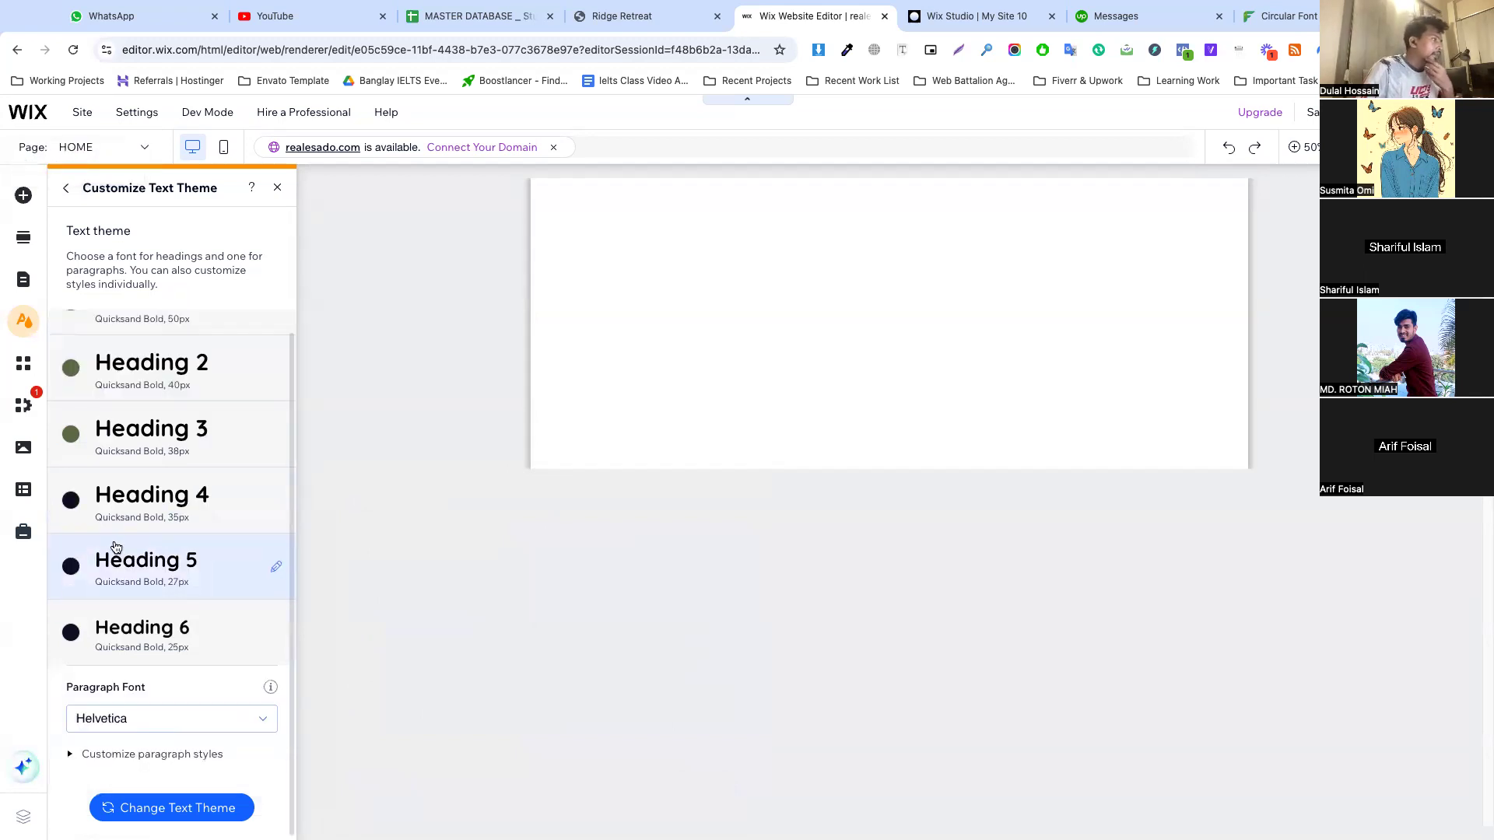
pyautogui.scroll(2, 144, 459)
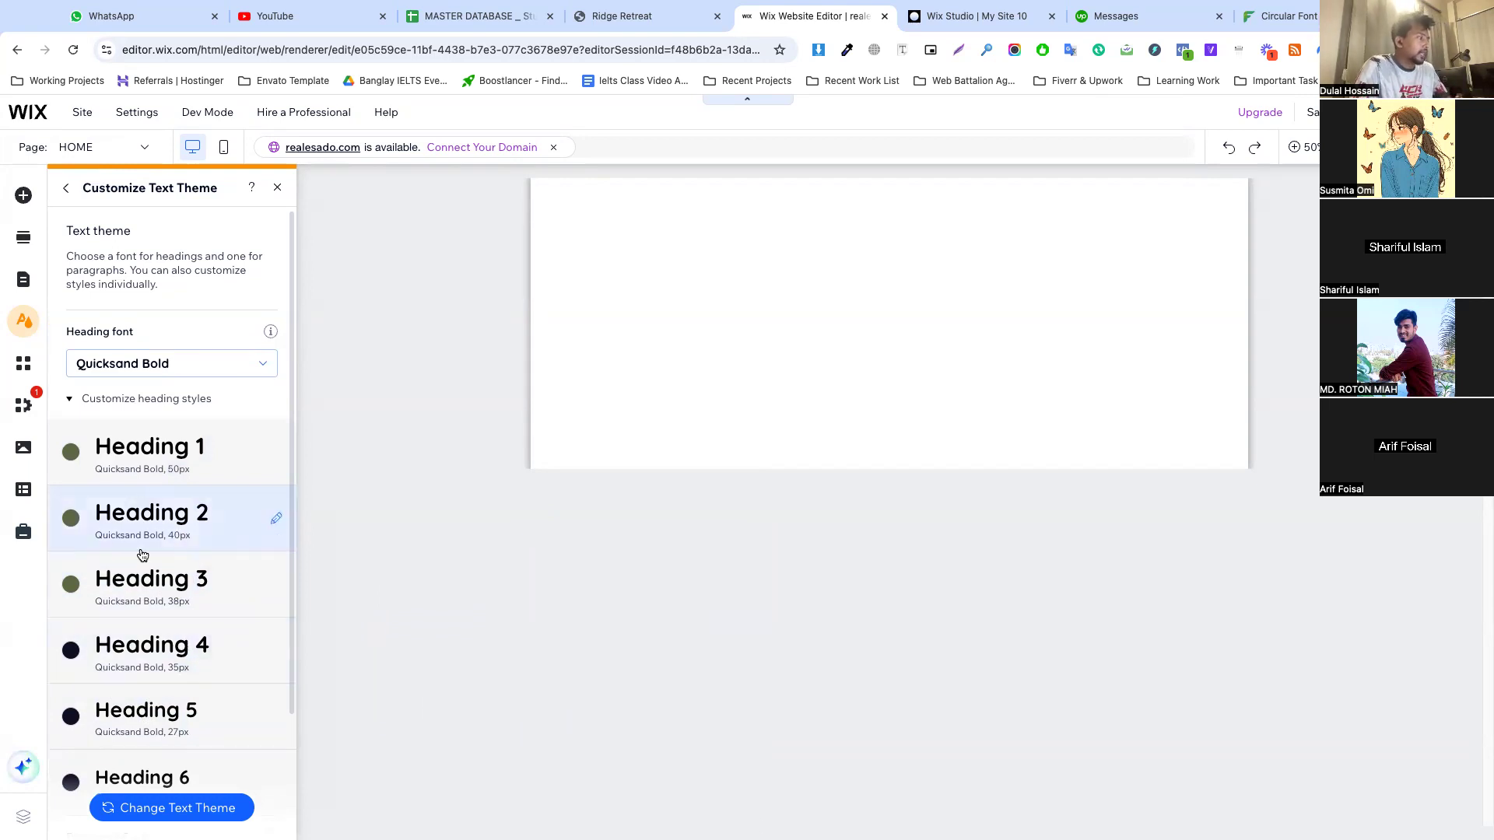
pyautogui.scroll(-2, 140, 572)
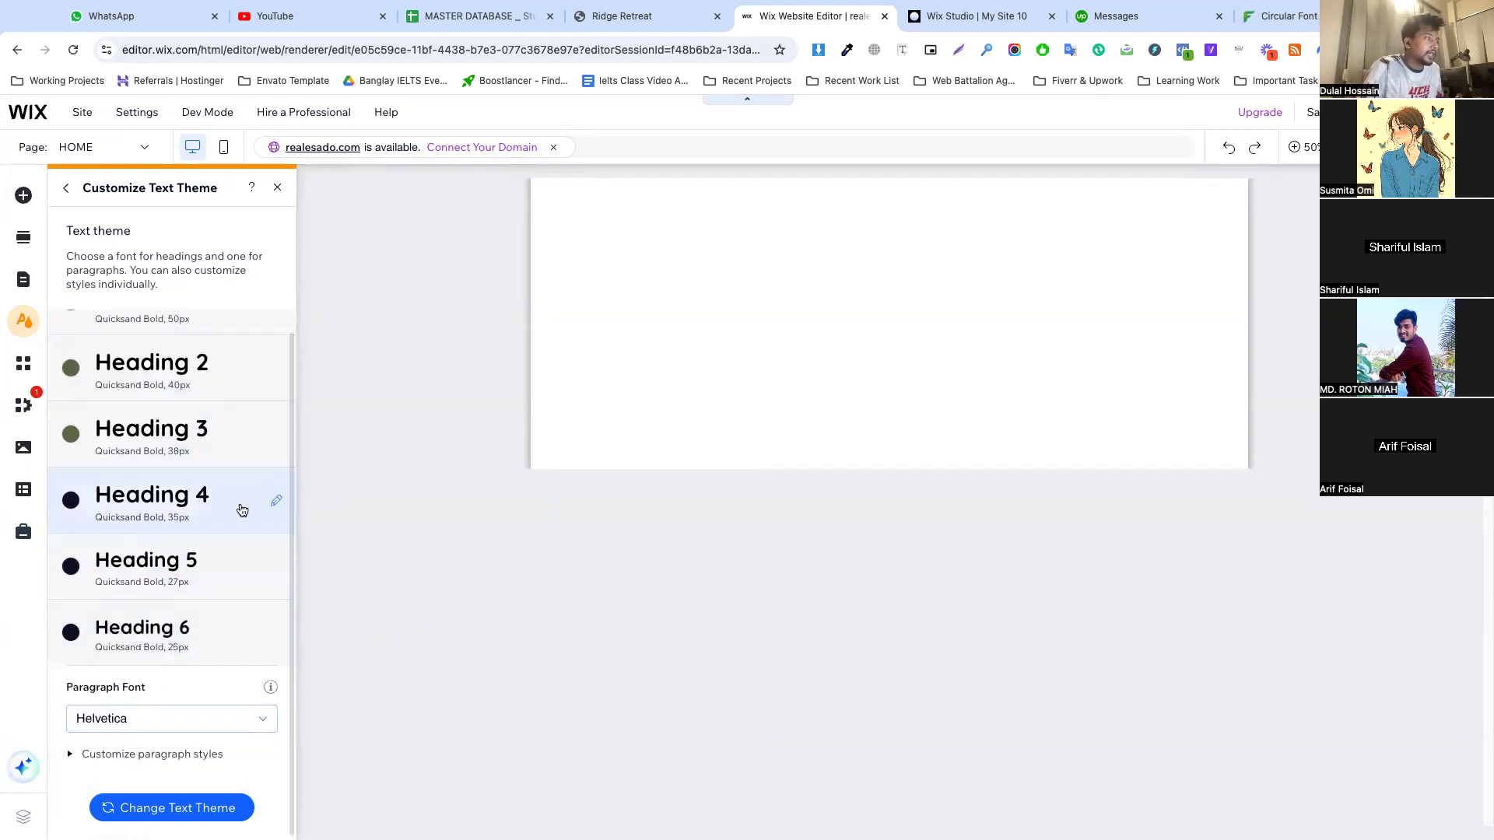
pyautogui.click(276, 502)
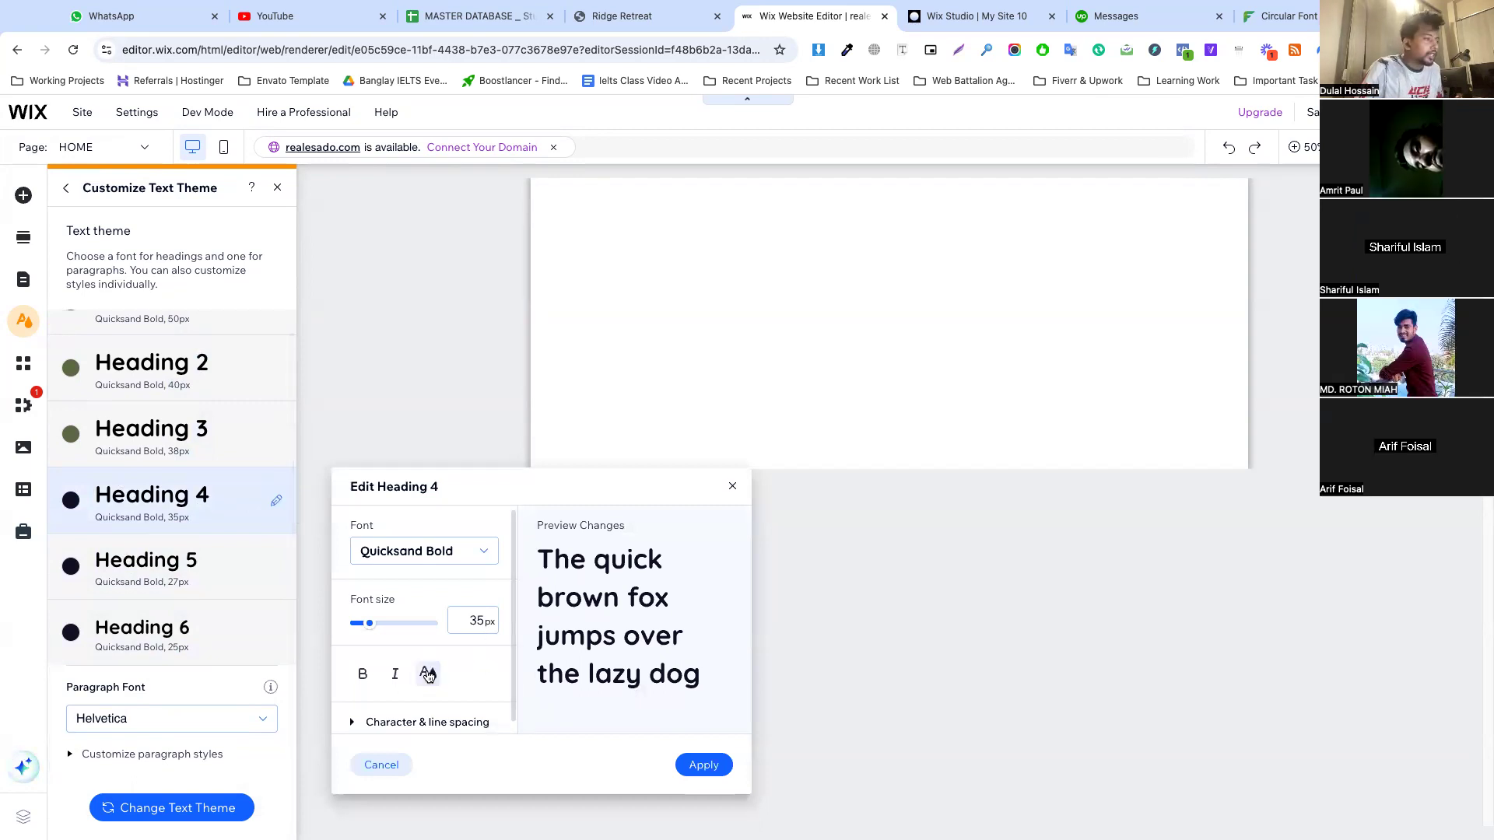
pyautogui.click(428, 673)
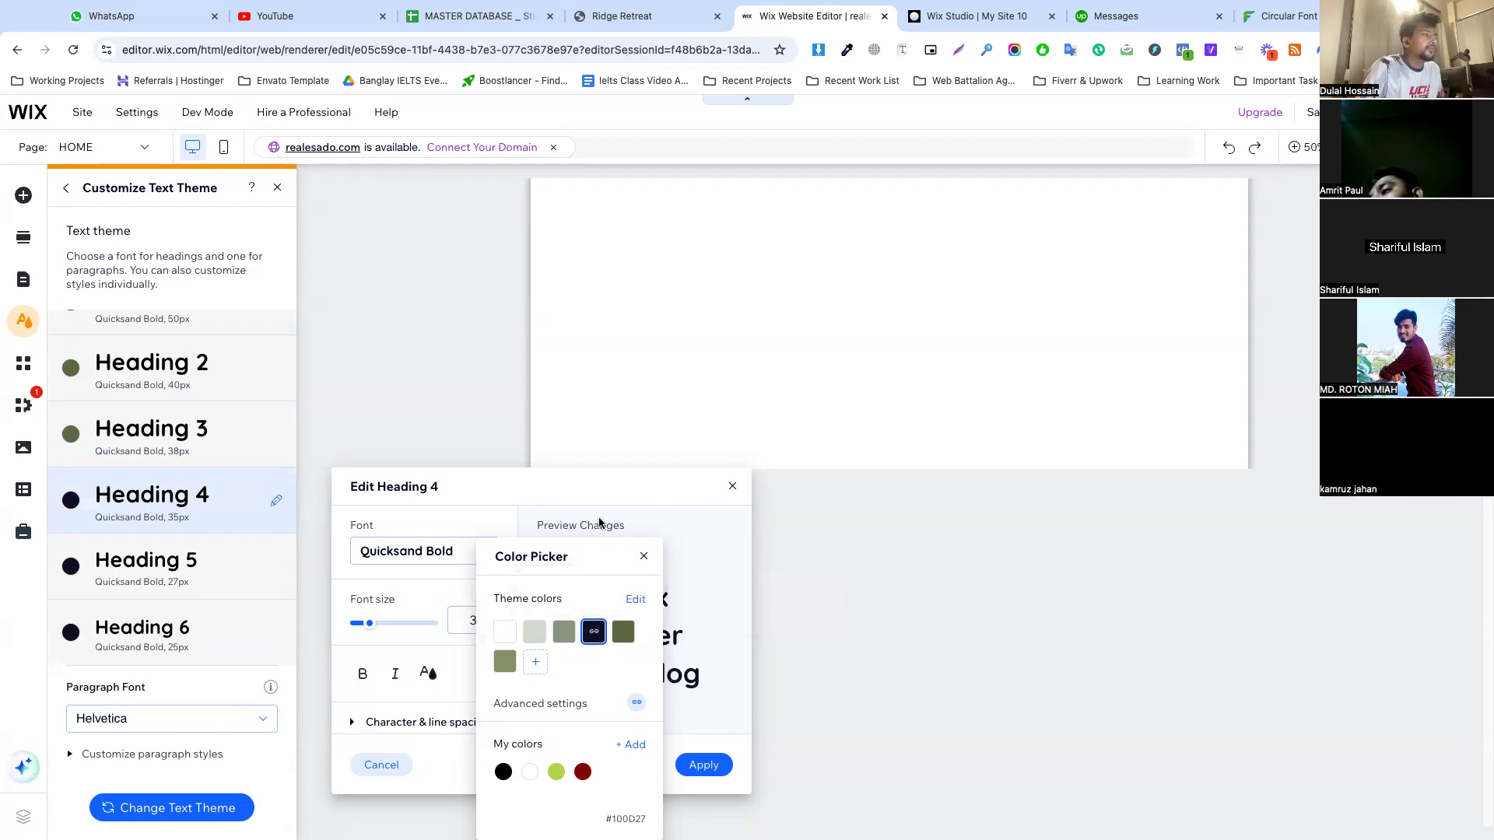
pyautogui.click(577, 521)
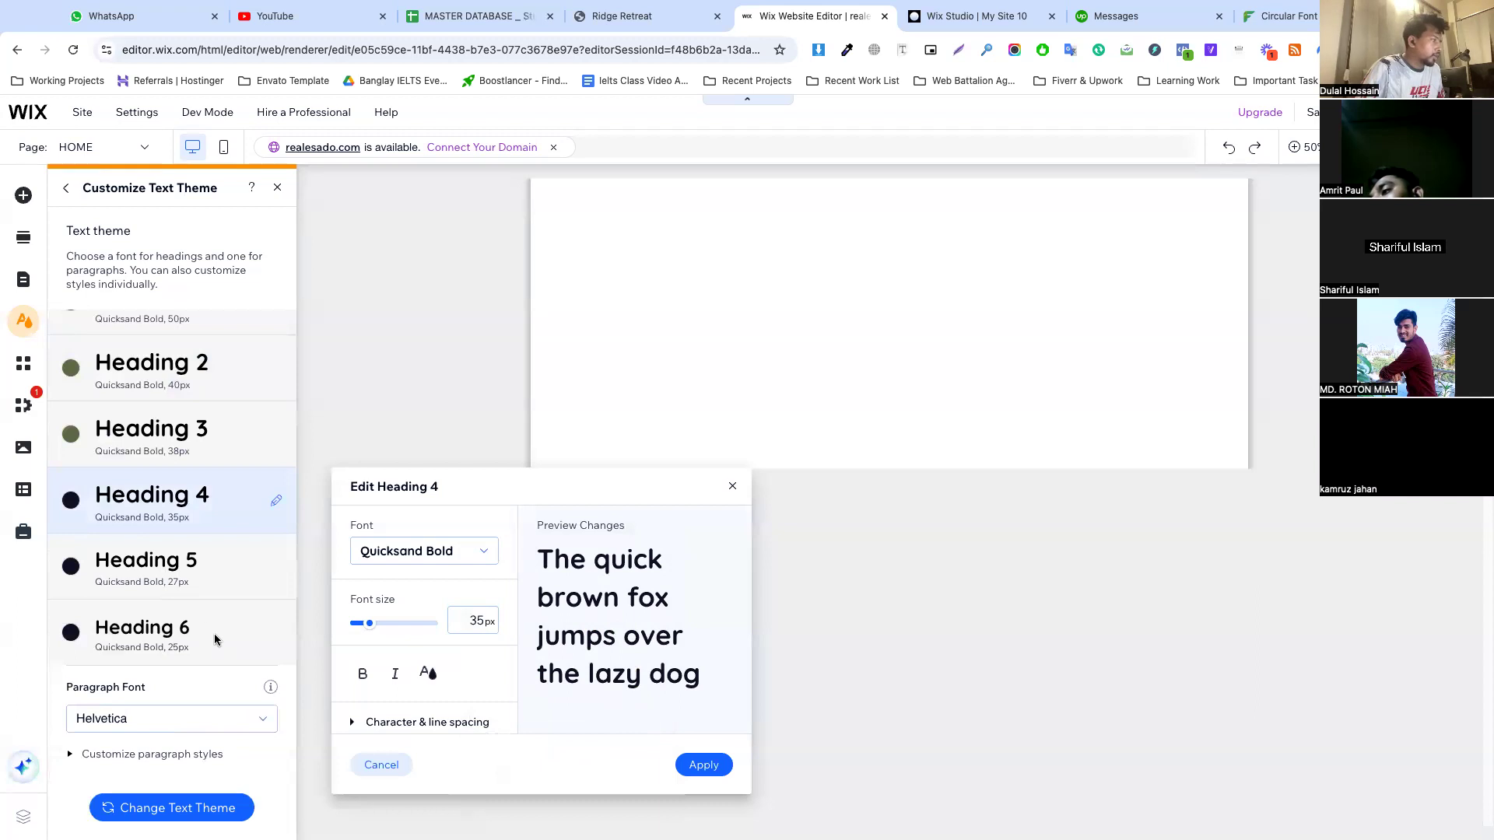
# Open the paragraph font options and look through the uploaded fonts at the start of the list
pyautogui.click(123, 717)
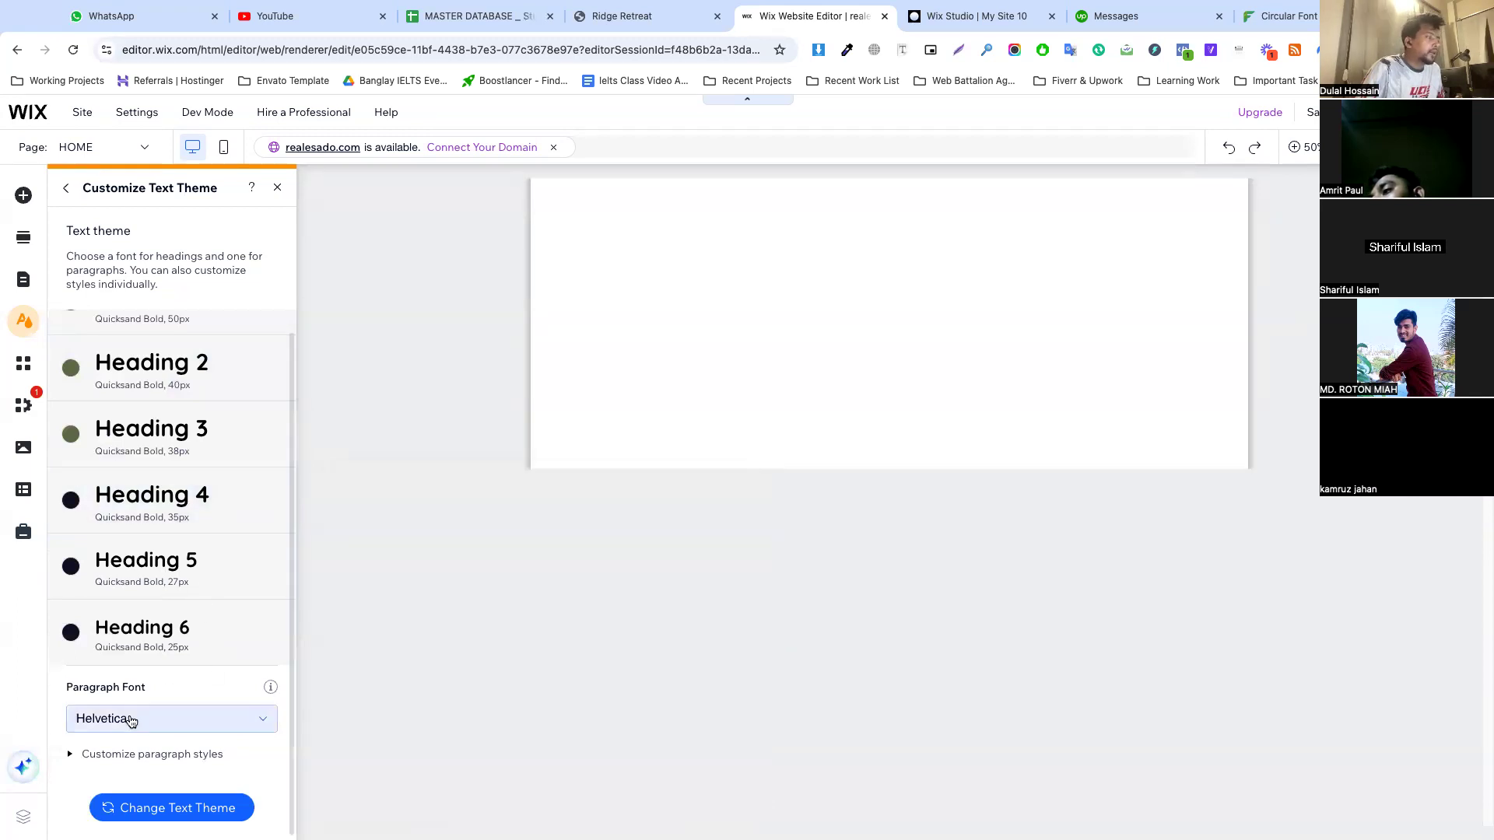
pyautogui.scroll(10, 204, 470)
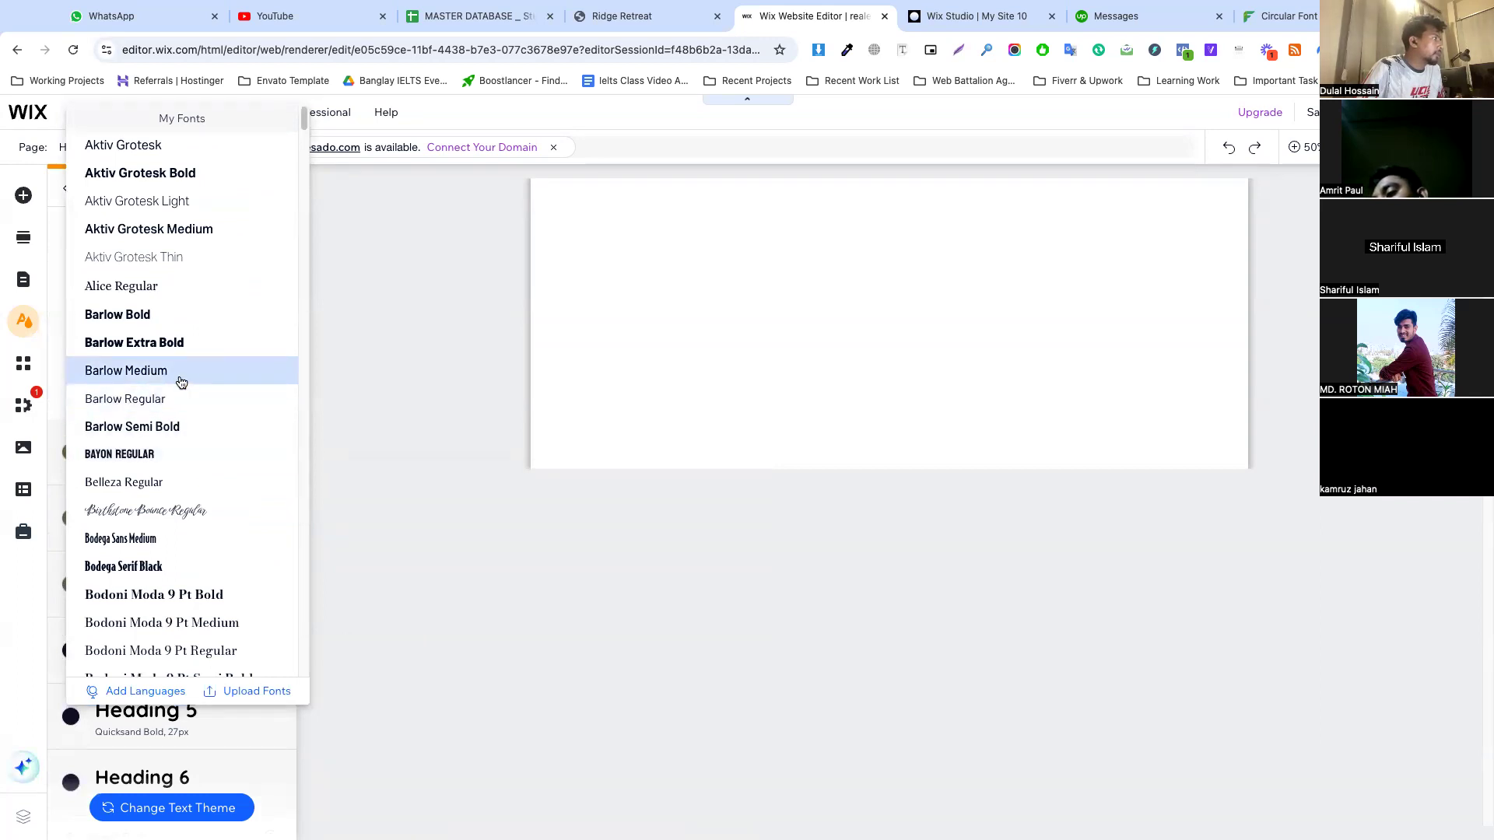
pyautogui.scroll(-10, 200, 335)
pyautogui.scroll(10, 197, 354)
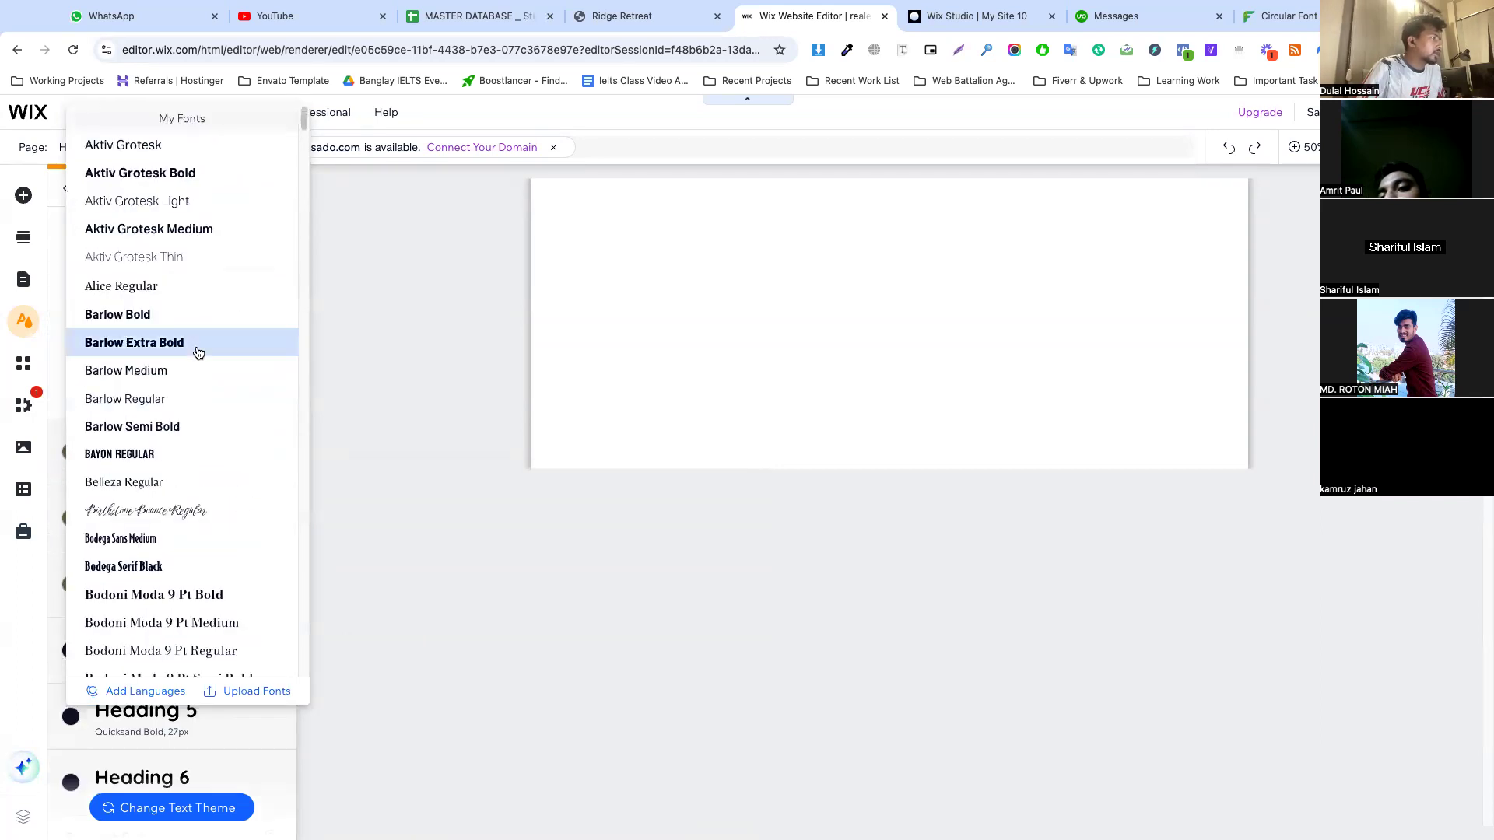
# Examine the uploaded fonts in the font manager, from Satoshi and Sora to SF Pro Display and Outfit, for a paragraph font
pyautogui.click(262, 691)
pyautogui.scroll(-10, 651, 511)
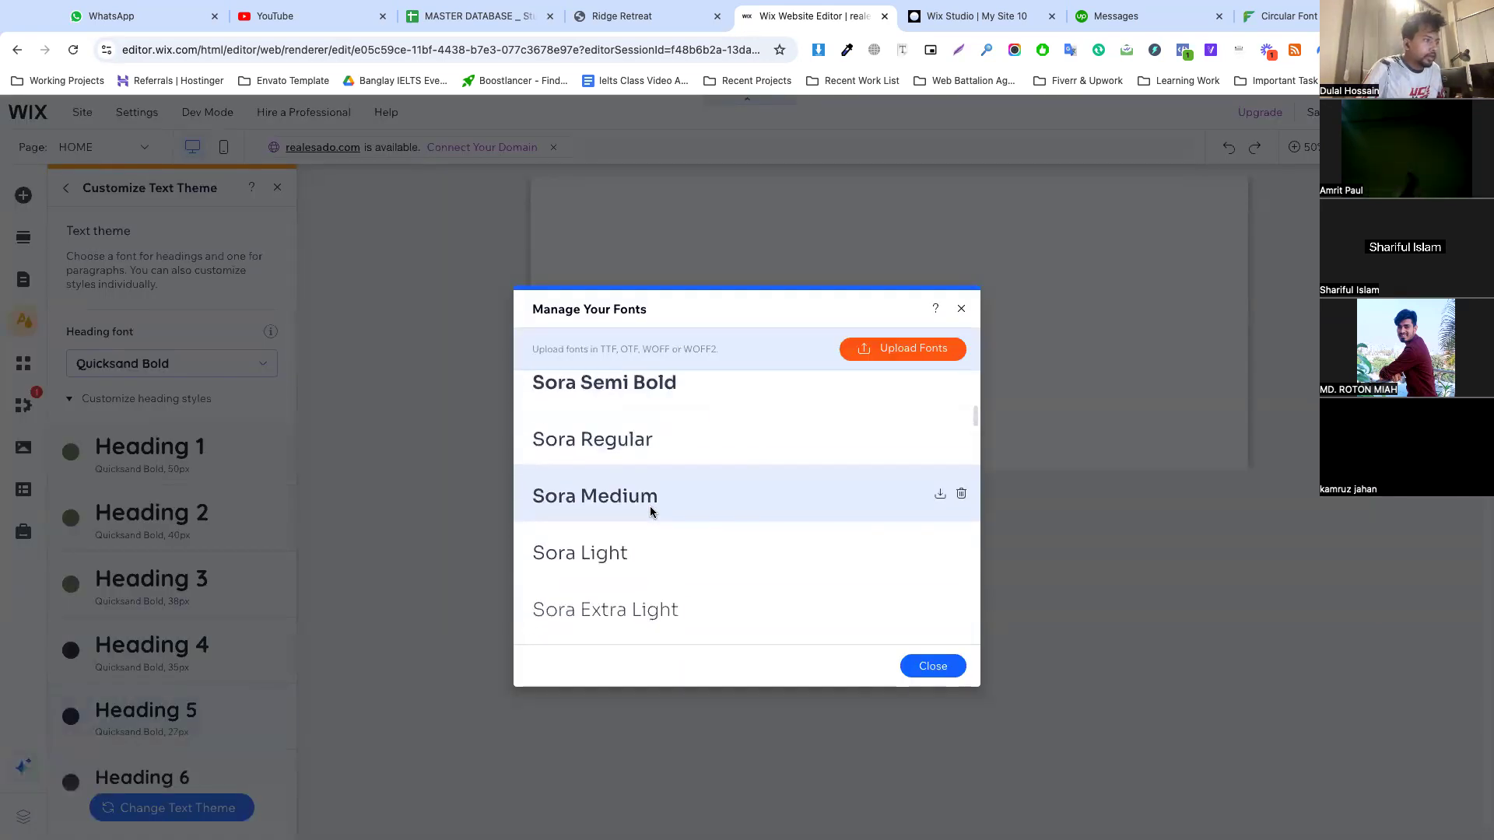
pyautogui.scroll(-5, 537, 499)
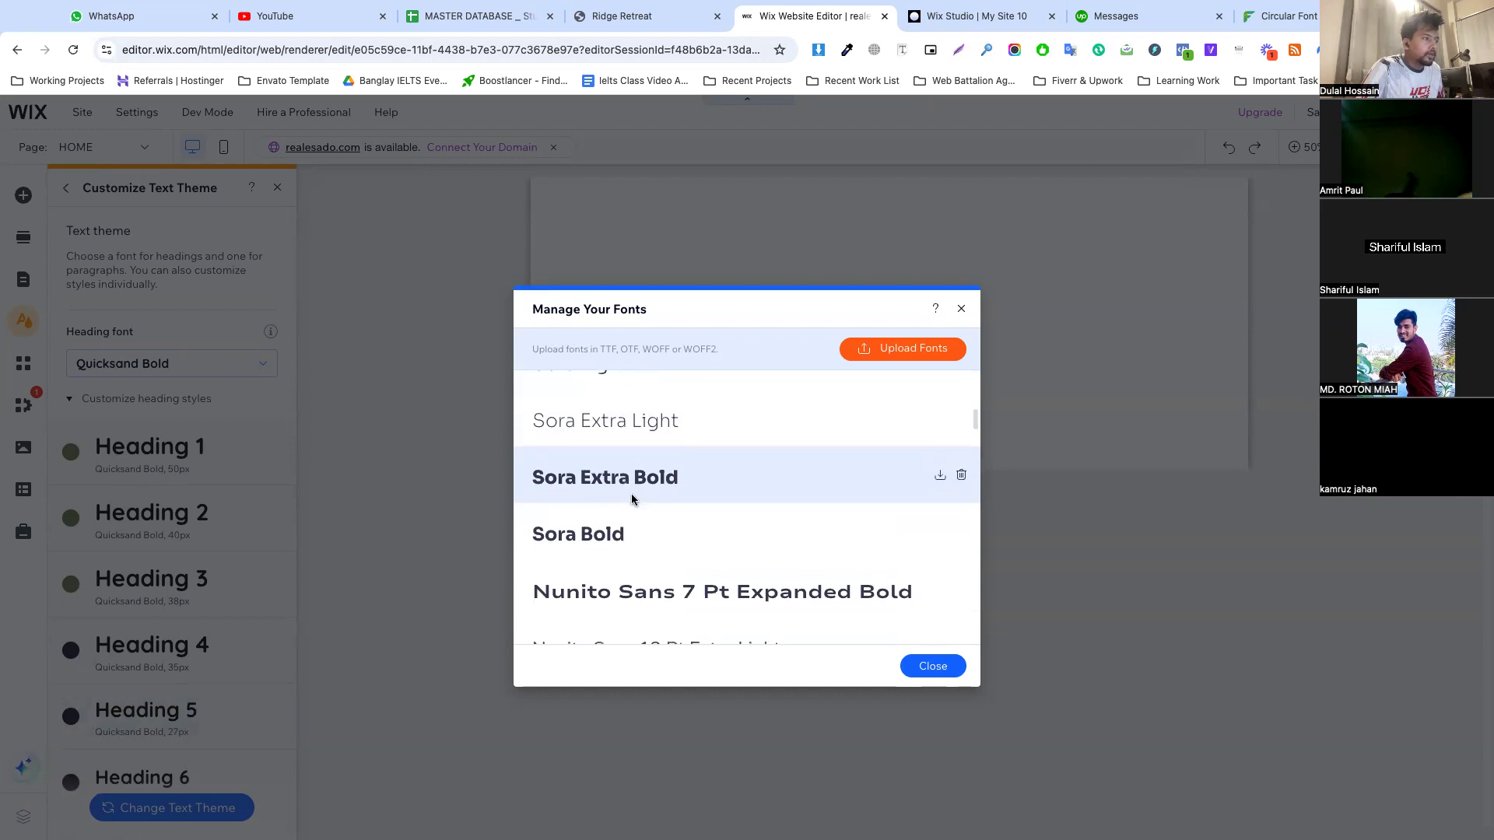
pyautogui.scroll(-3, 643, 497)
pyautogui.scroll(1, 632, 477)
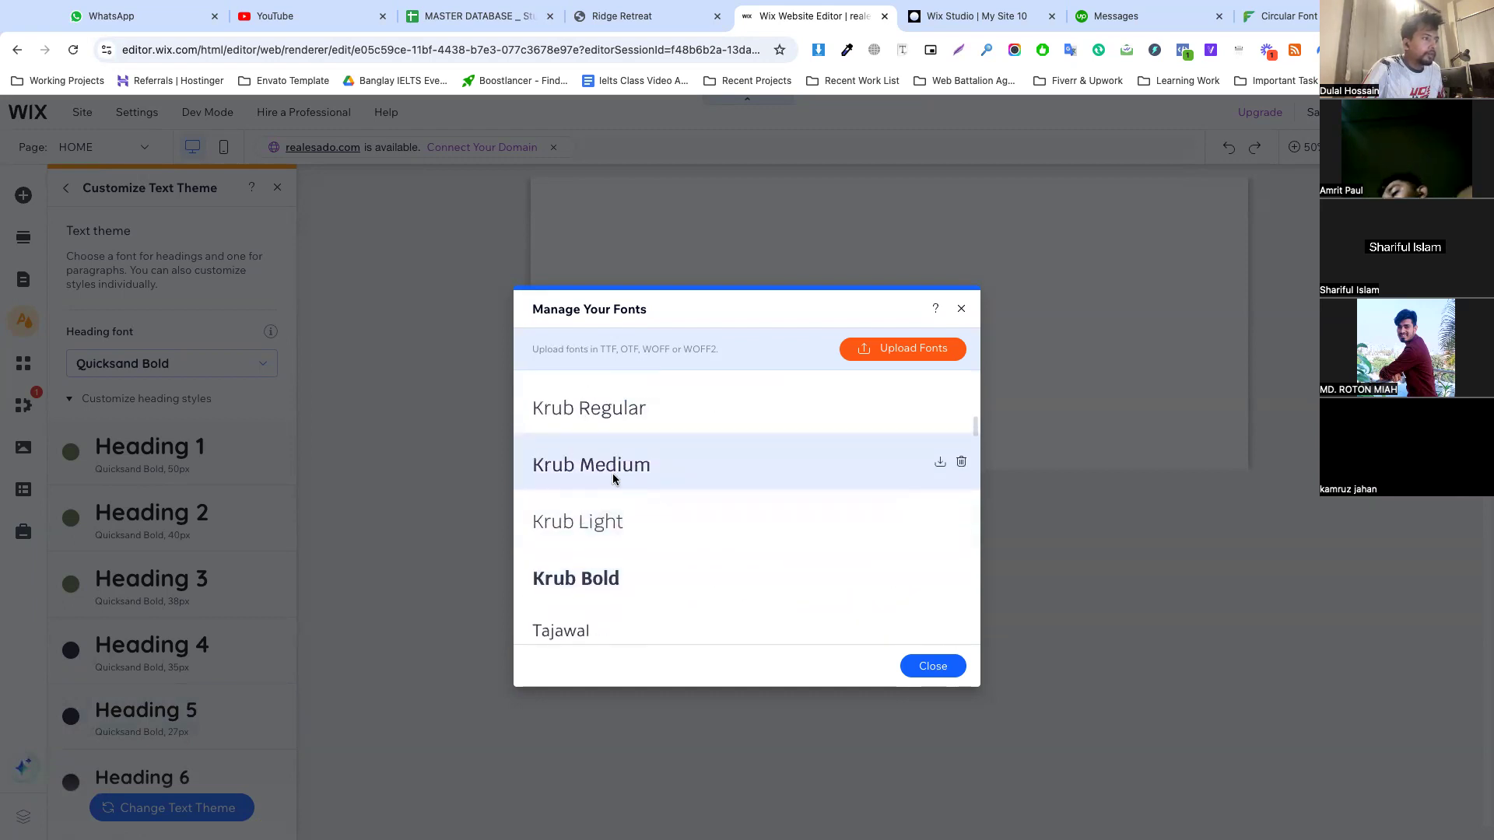
pyautogui.scroll(-1, 608, 473)
pyautogui.scroll(5, 615, 474)
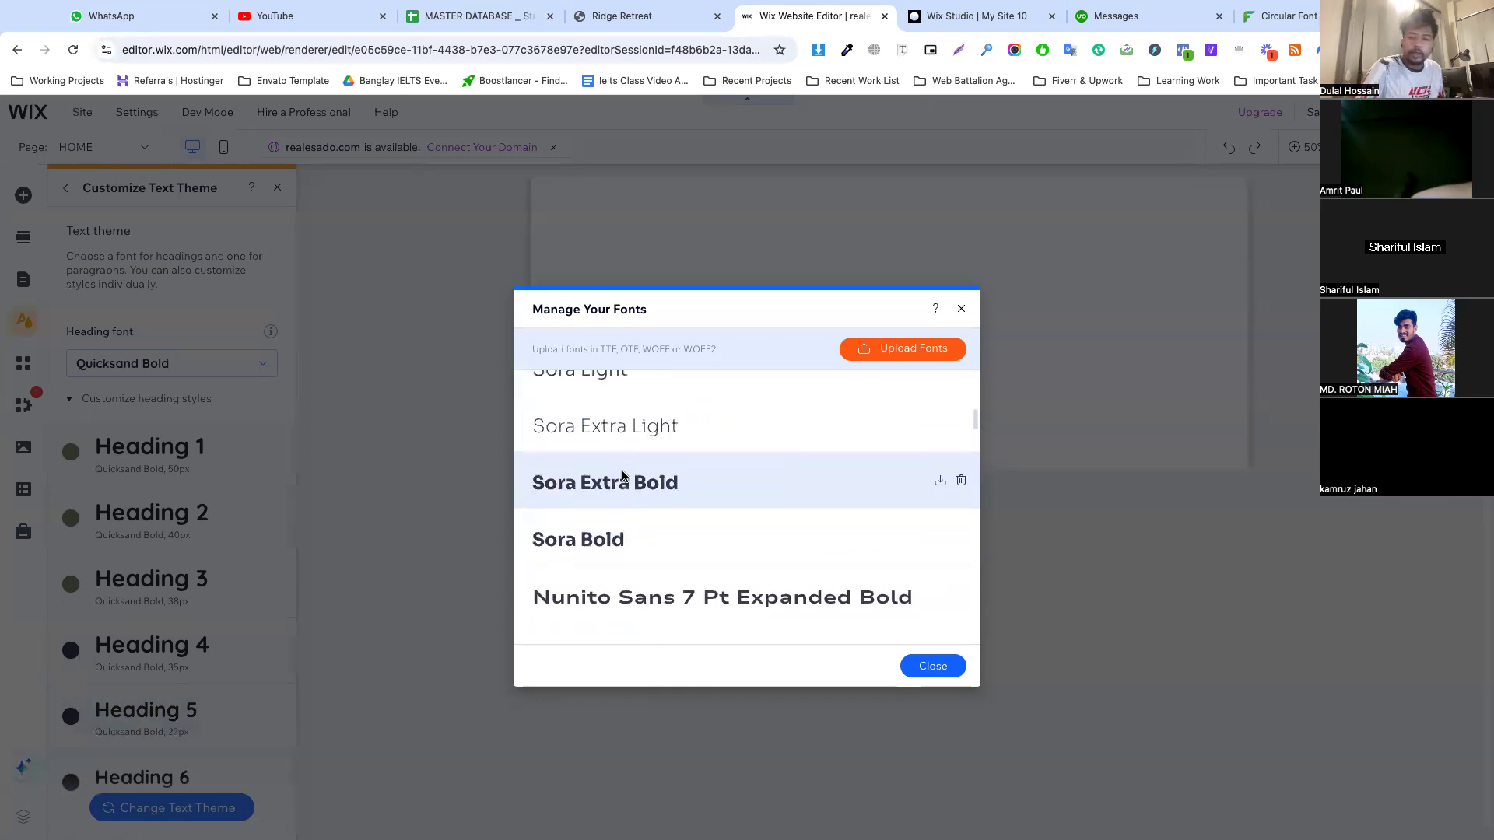
pyautogui.scroll(4, 669, 492)
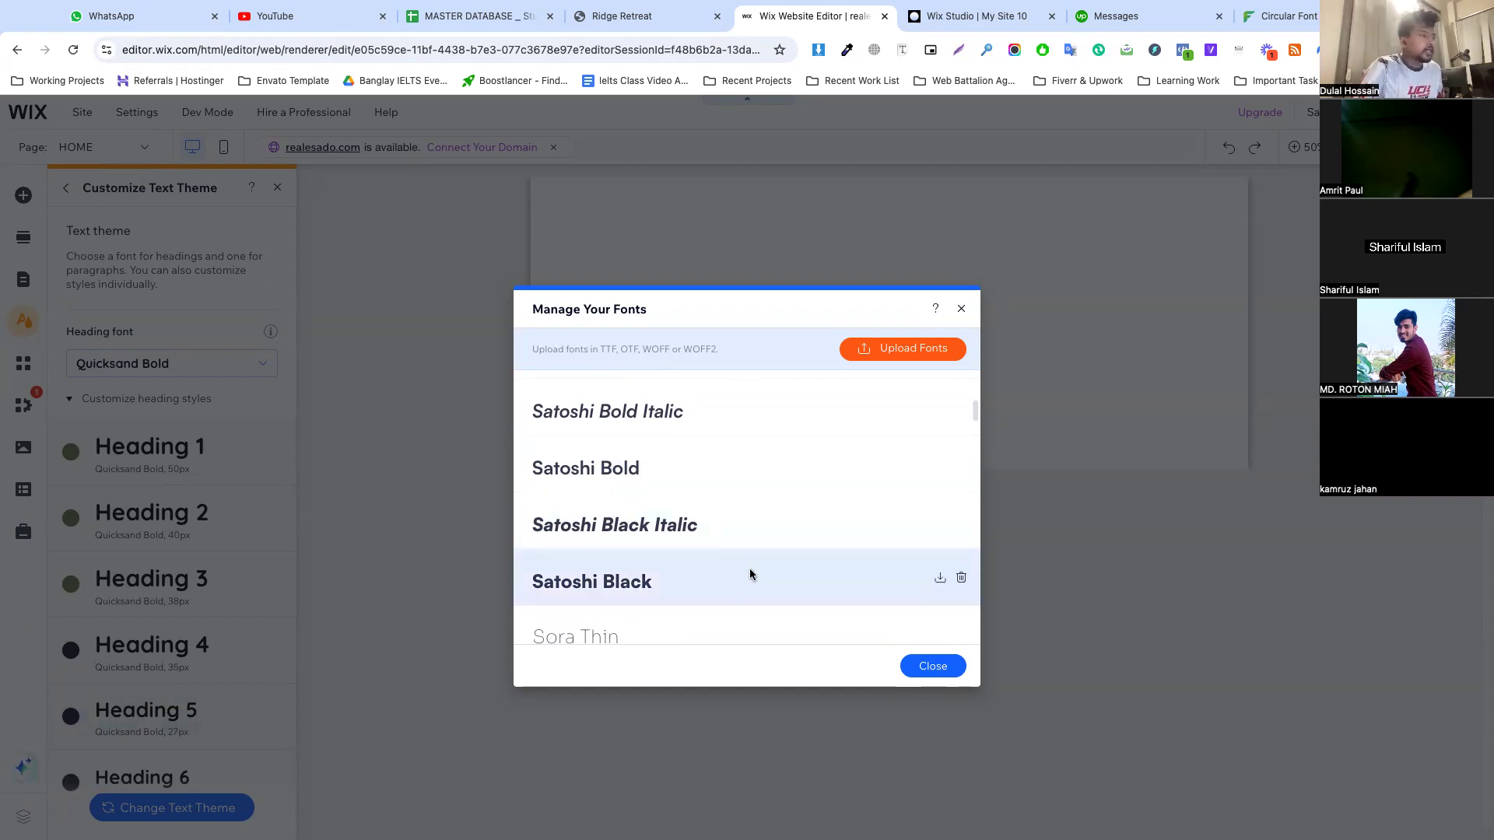
pyautogui.scroll(-3, 607, 599)
pyautogui.scroll(-1, 670, 556)
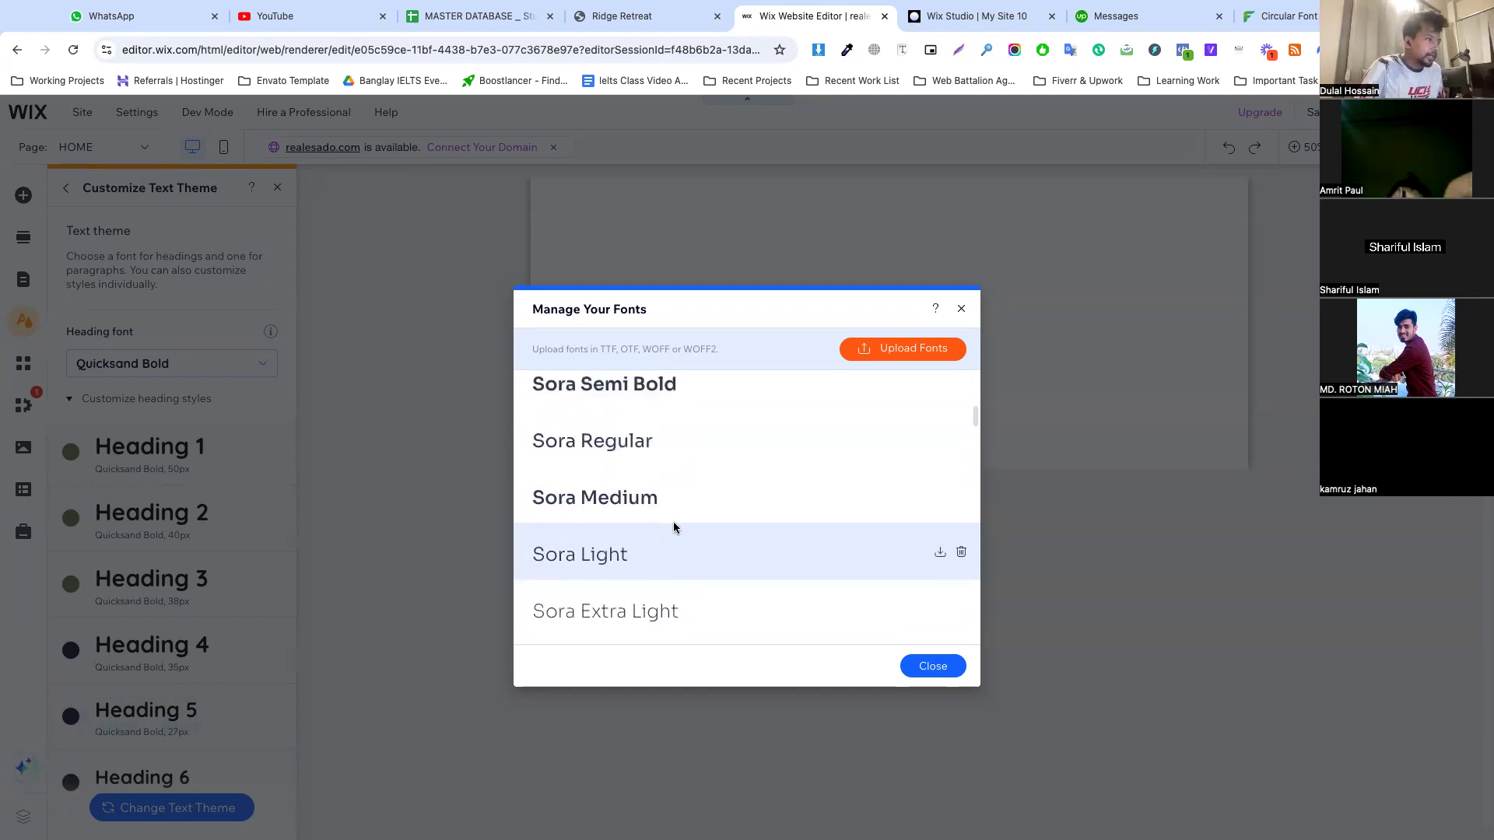
pyautogui.scroll(-10, 632, 536)
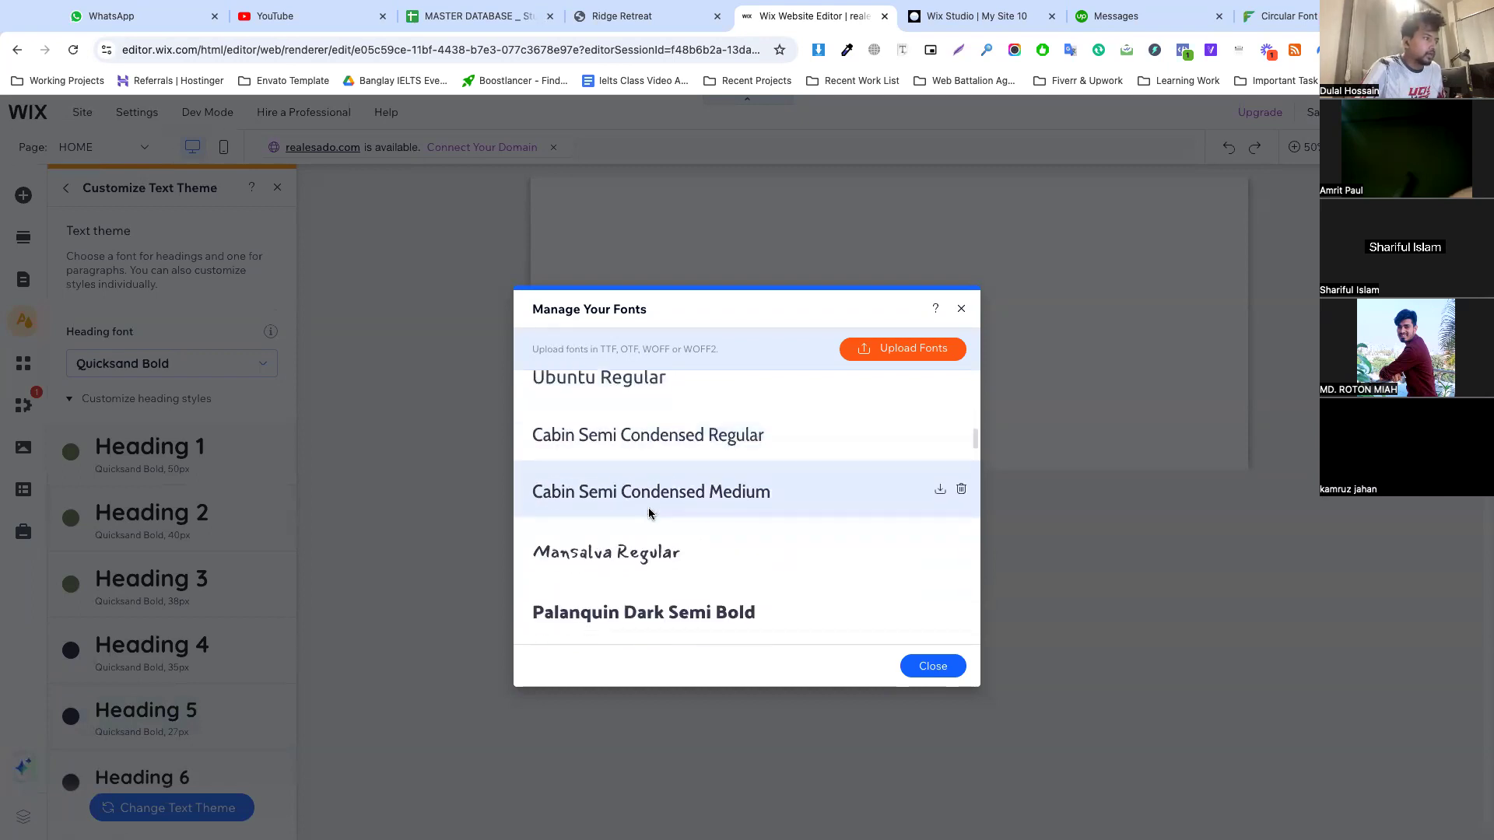
pyautogui.scroll(-10, 650, 513)
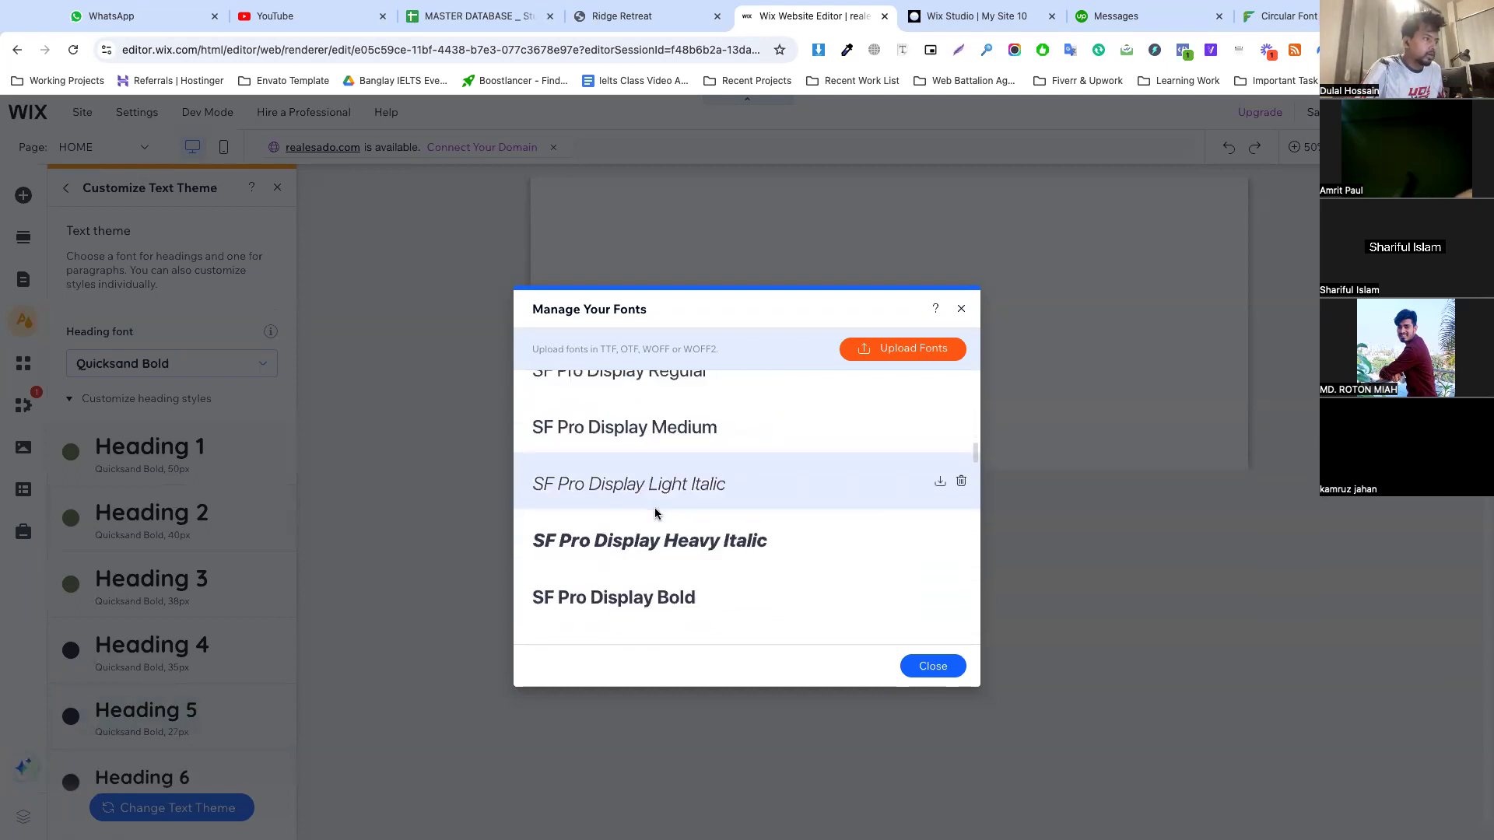
pyautogui.scroll(-5, 655, 514)
pyautogui.scroll(-10, 677, 512)
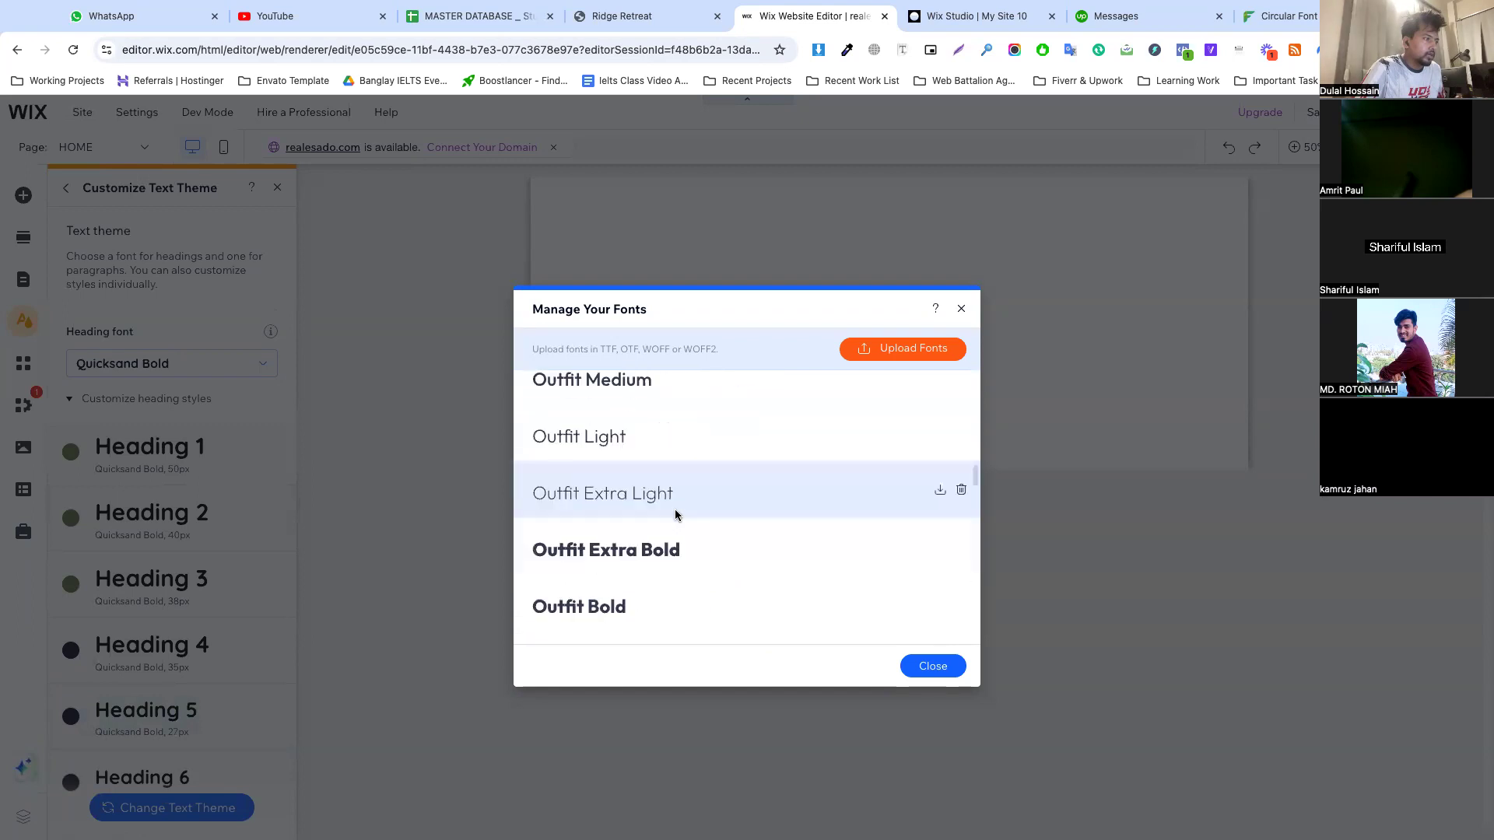
pyautogui.scroll(5, 677, 511)
pyautogui.scroll(5, 612, 476)
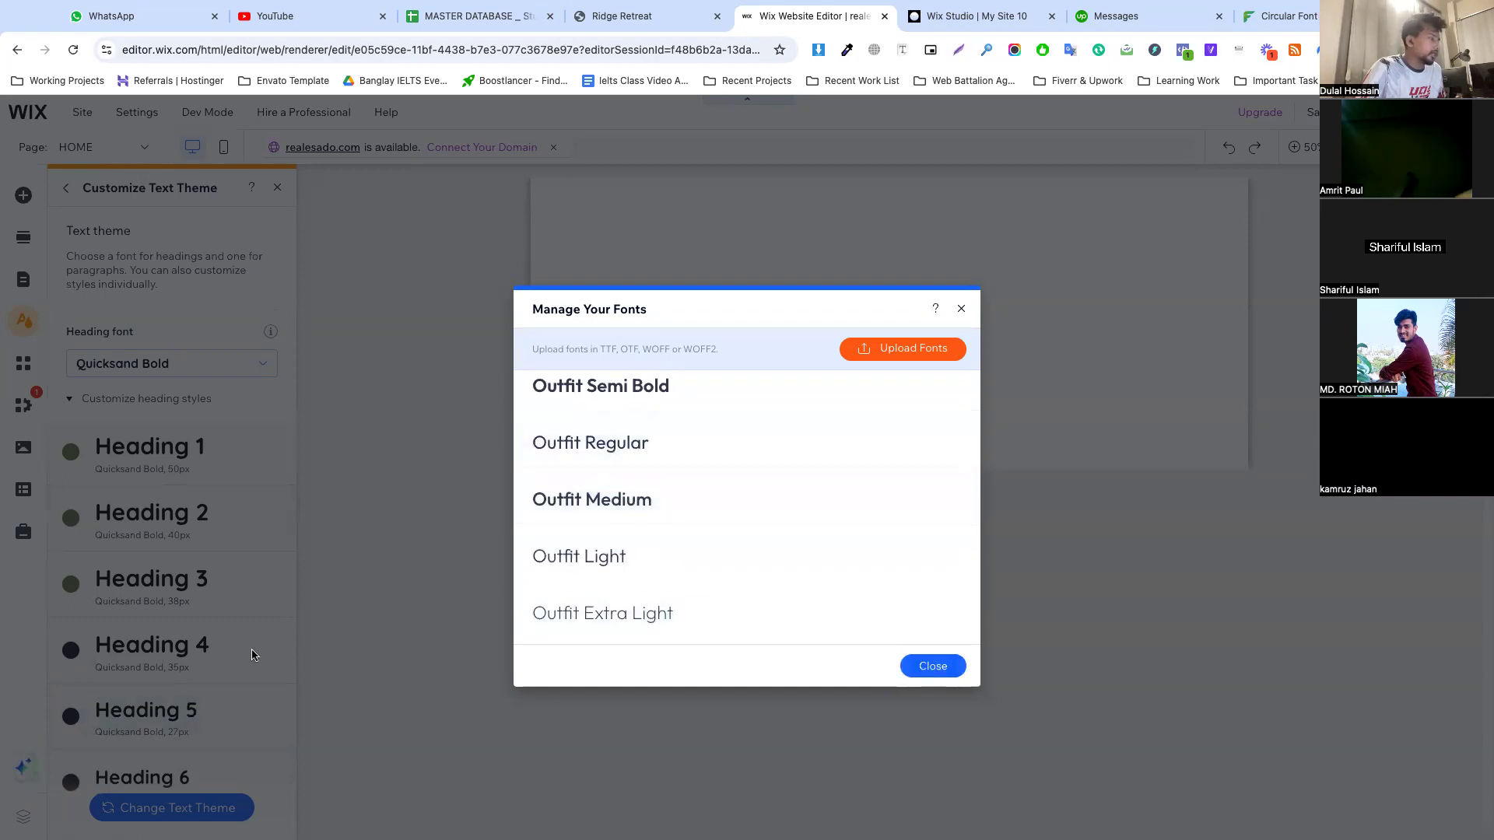
# Set the text theme's paragraph font to Outfit Regular
pyautogui.scroll(-3, 252, 656)
pyautogui.click(127, 712)
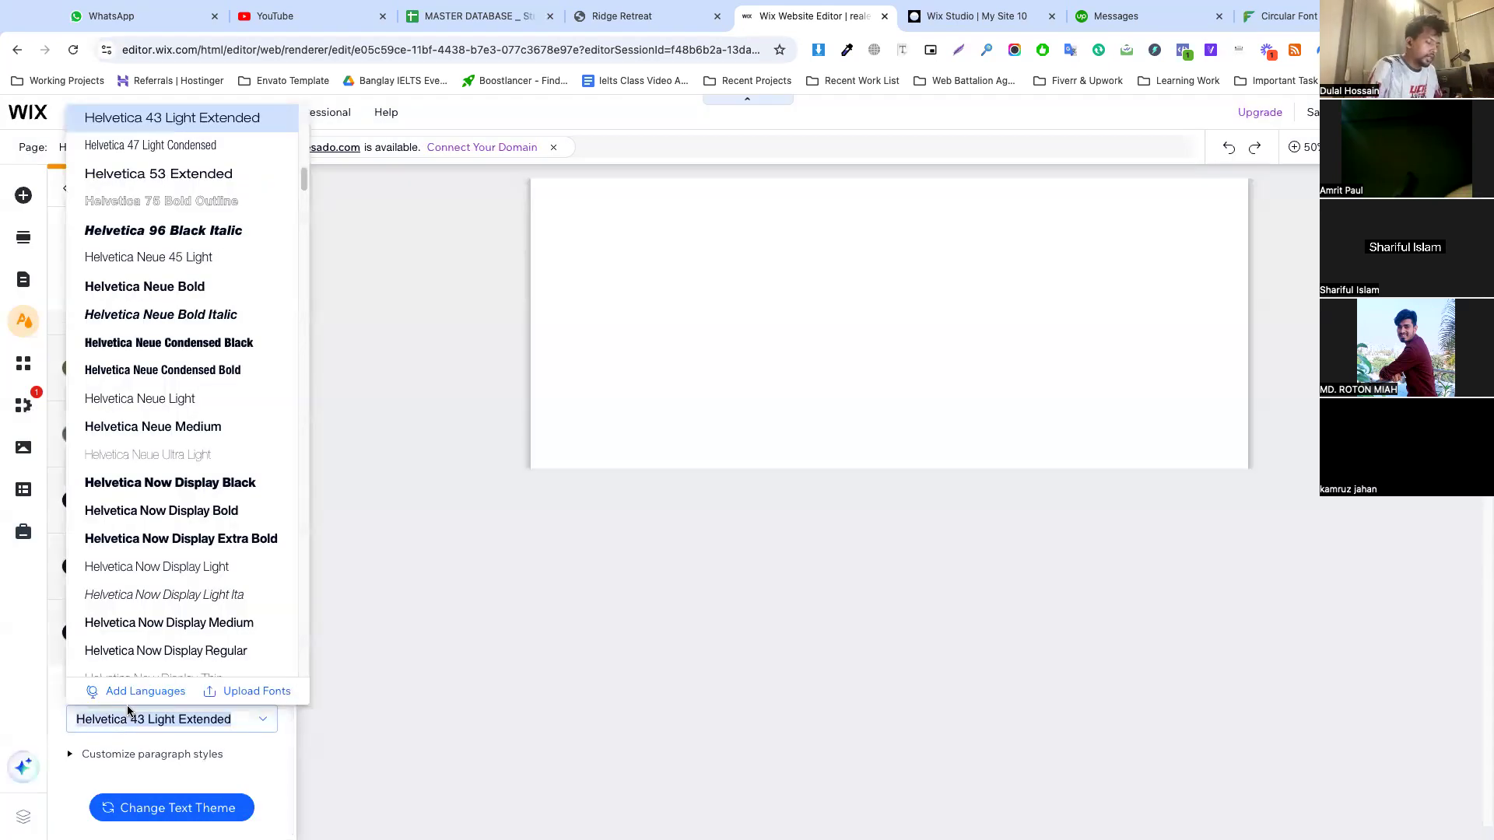
pyautogui.write('Outfit Black')
pyautogui.scroll(2, 209, 252)
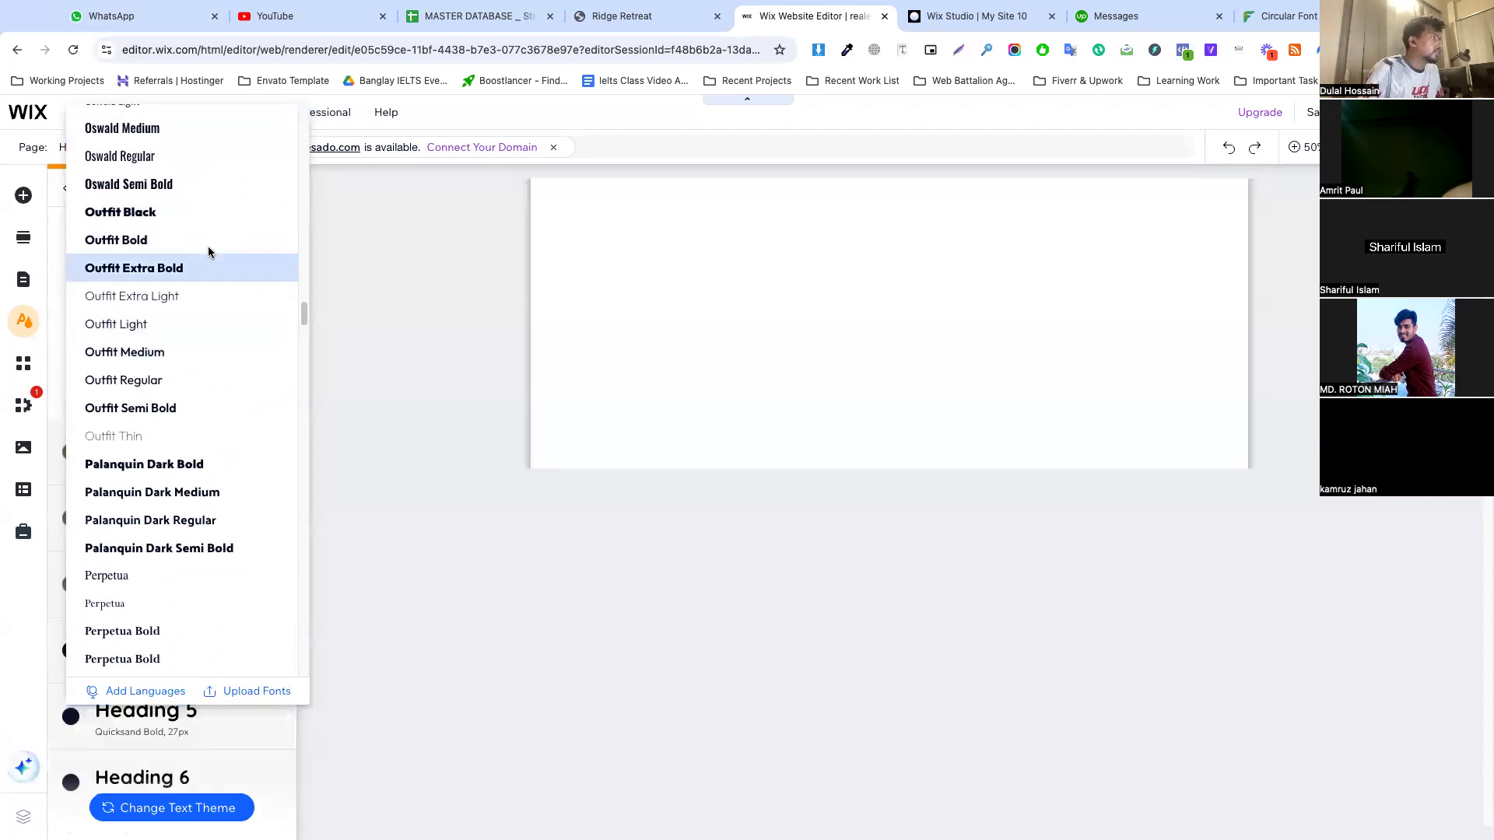
pyautogui.click(141, 384)
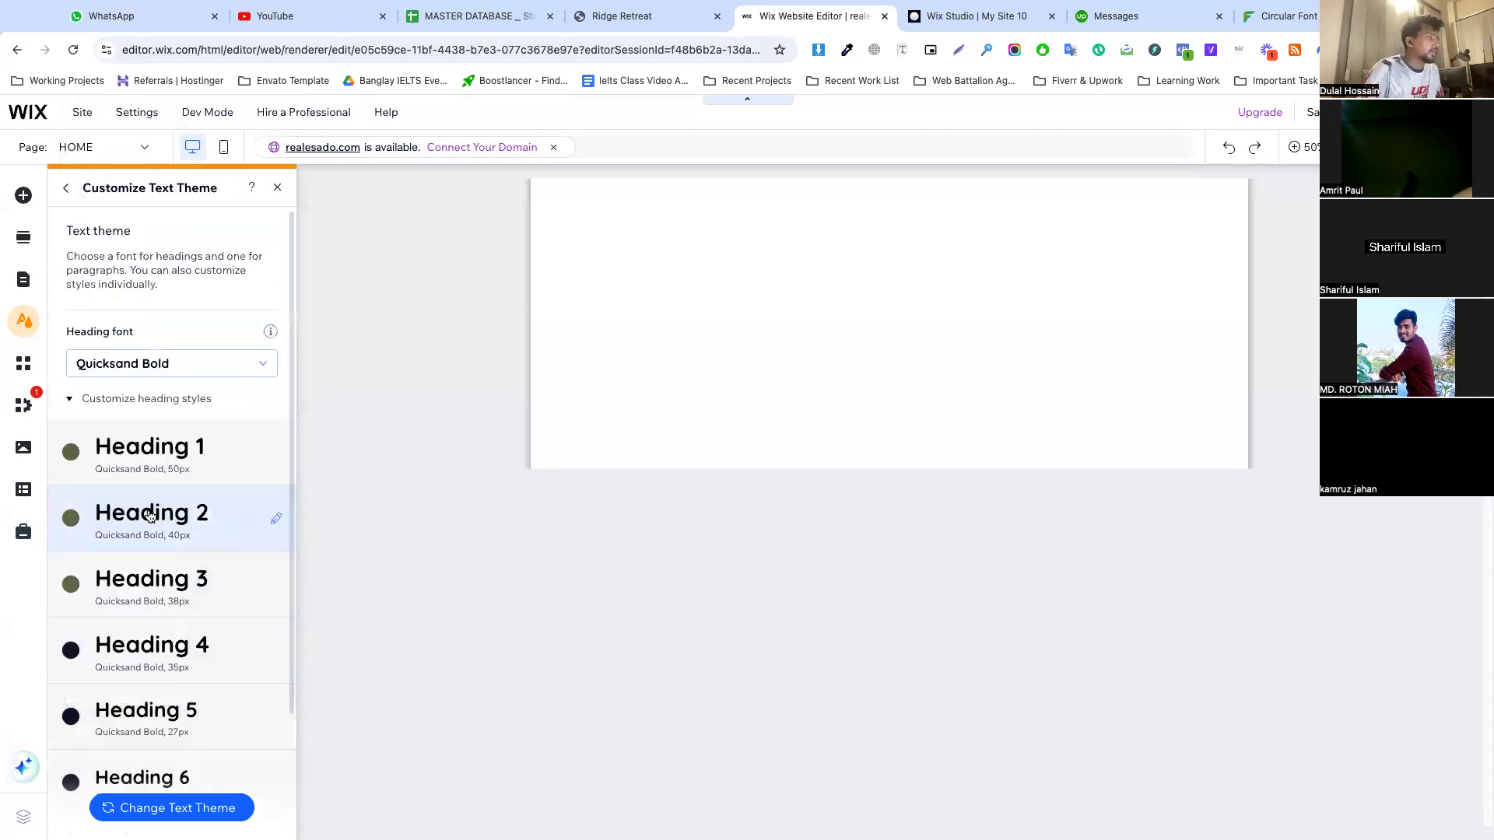
# Expand the paragraph styles, set Paragraph 1's font size to 18 px, and apply it
pyautogui.scroll(-2, 134, 757)
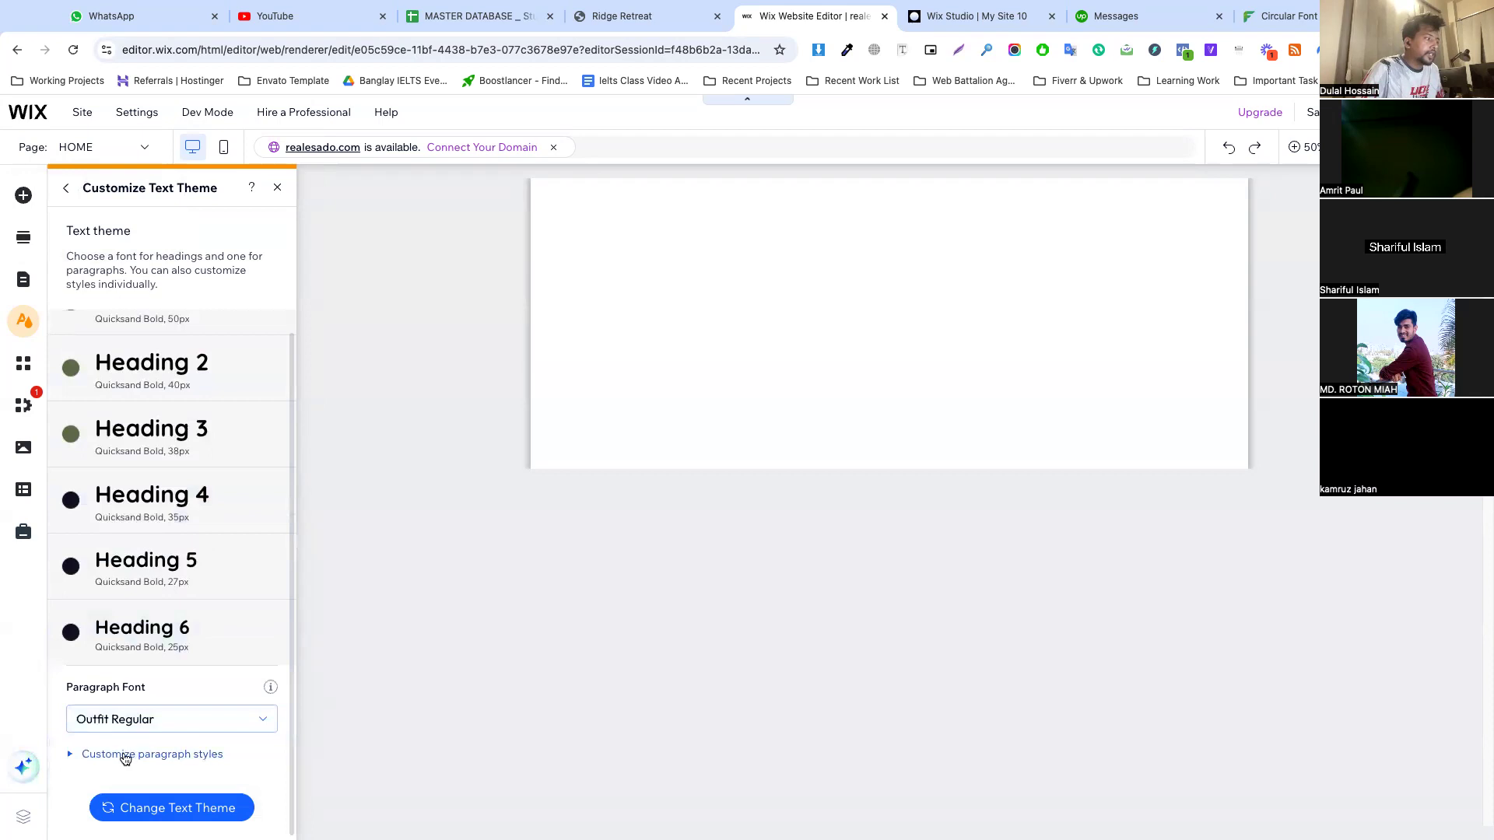
pyautogui.click(125, 756)
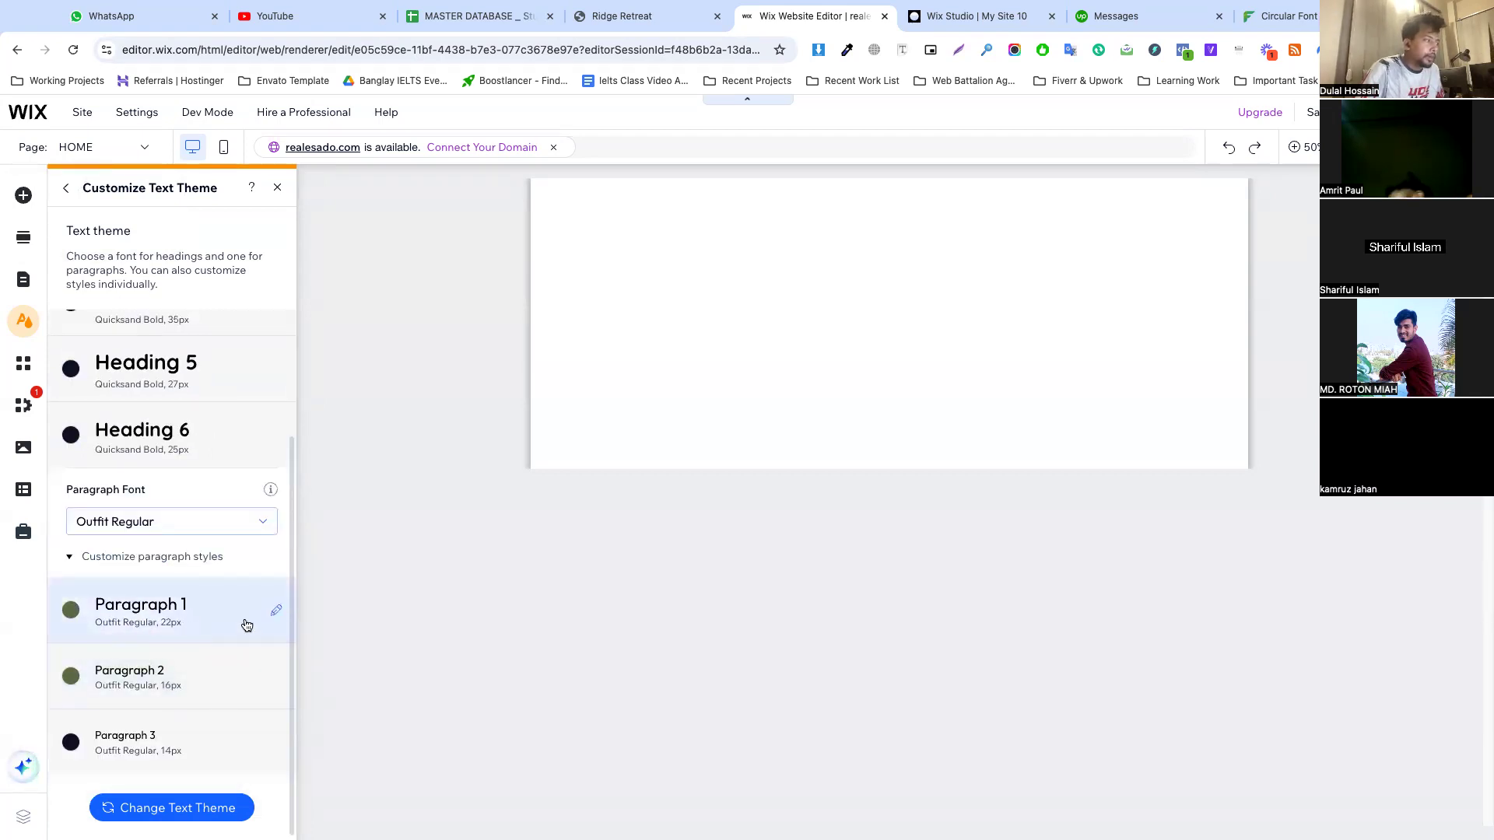
pyautogui.click(276, 610)
pyautogui.click(490, 665)
pyautogui.press('Down')
pyautogui.press('Down')
pyautogui.write('20')
pyautogui.press('Down')
pyautogui.press('Down')
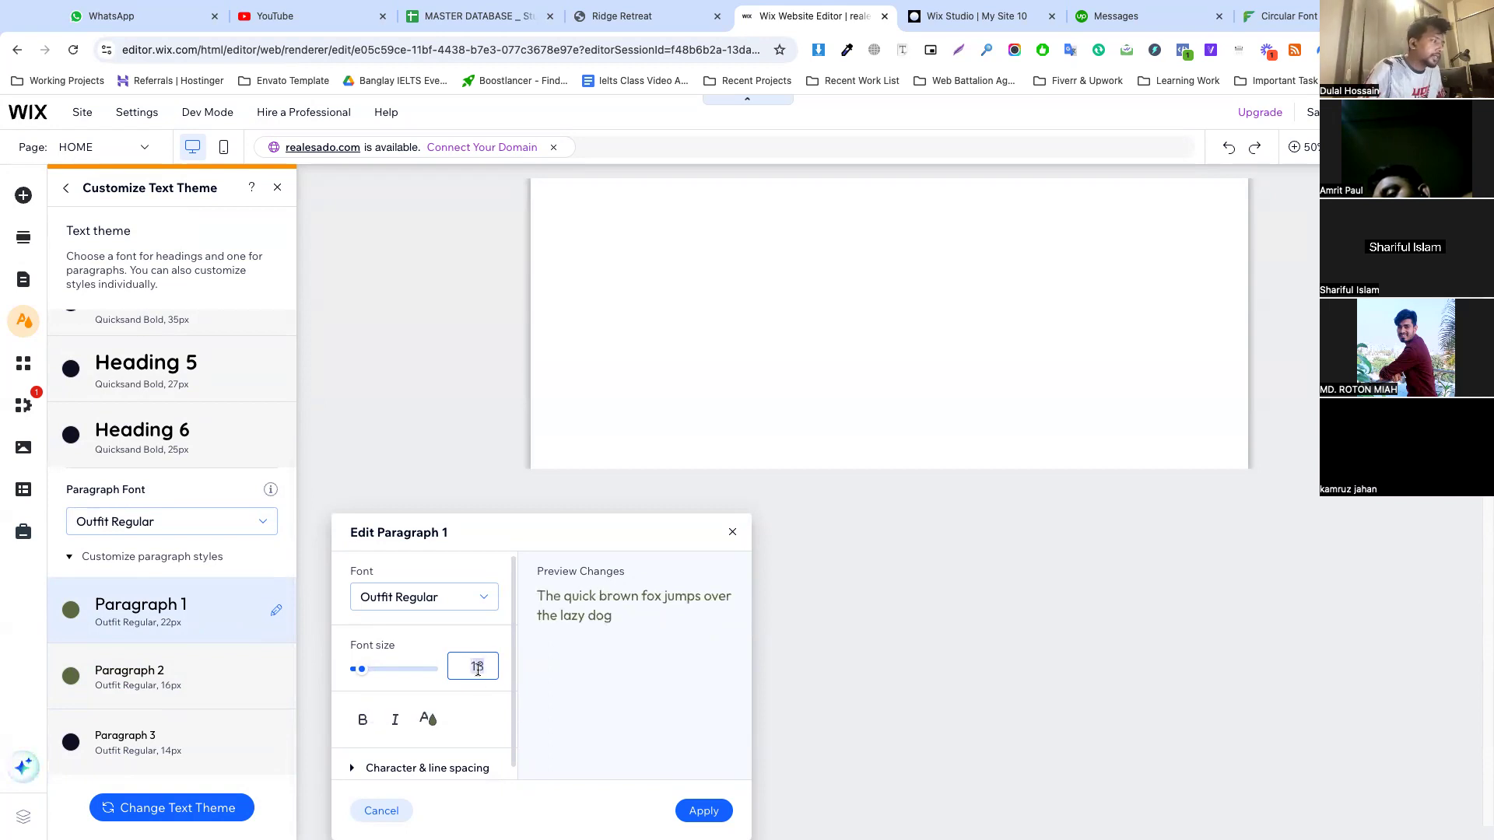
pyautogui.click(693, 810)
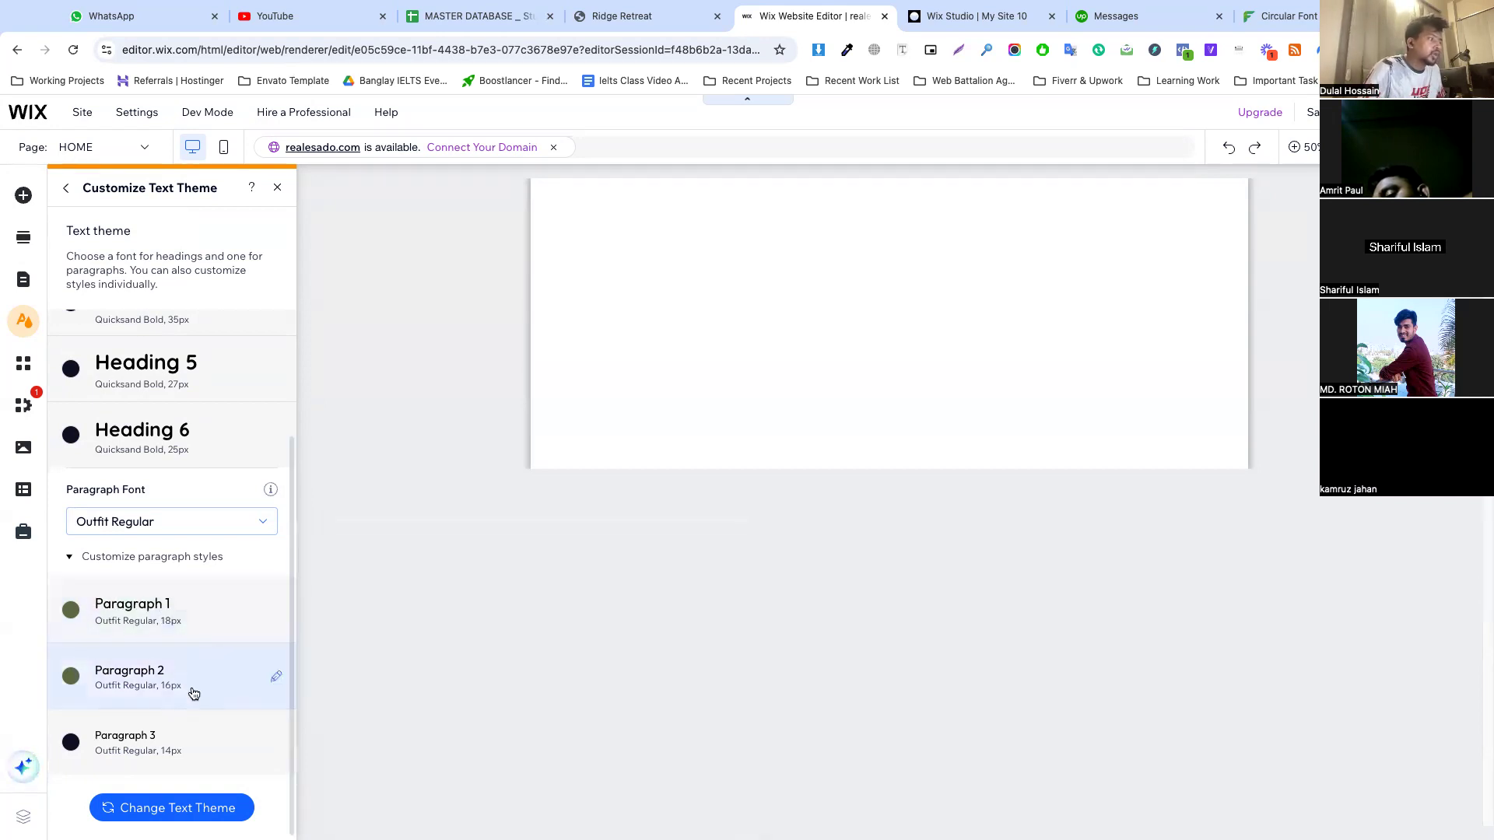
# Set Paragraph 3 to Outfit Medium at 18 px, apply it, and return to the site design overview
pyautogui.click(278, 744)
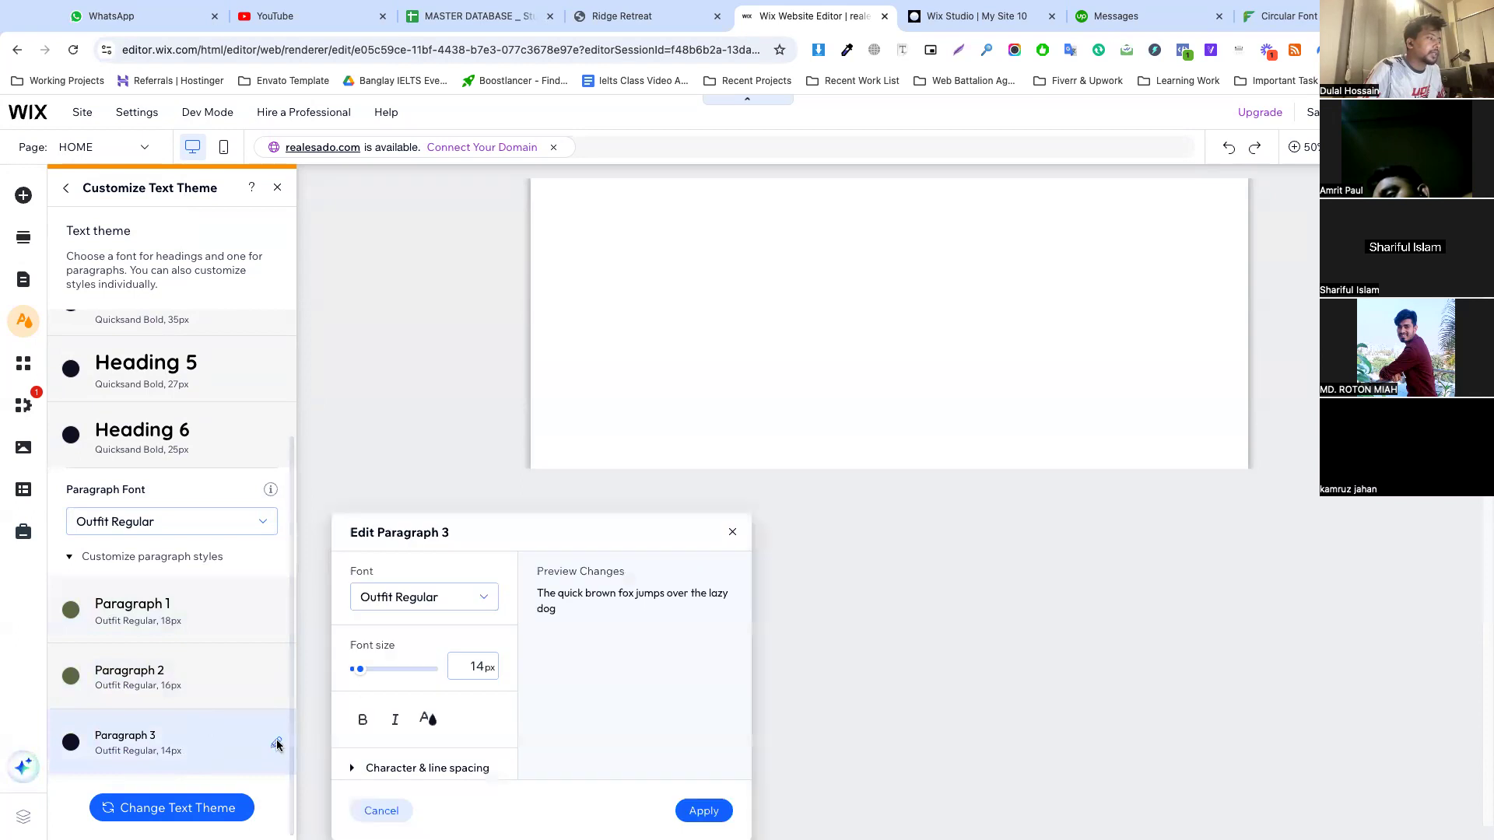
pyautogui.click(402, 609)
pyautogui.write('Ou')
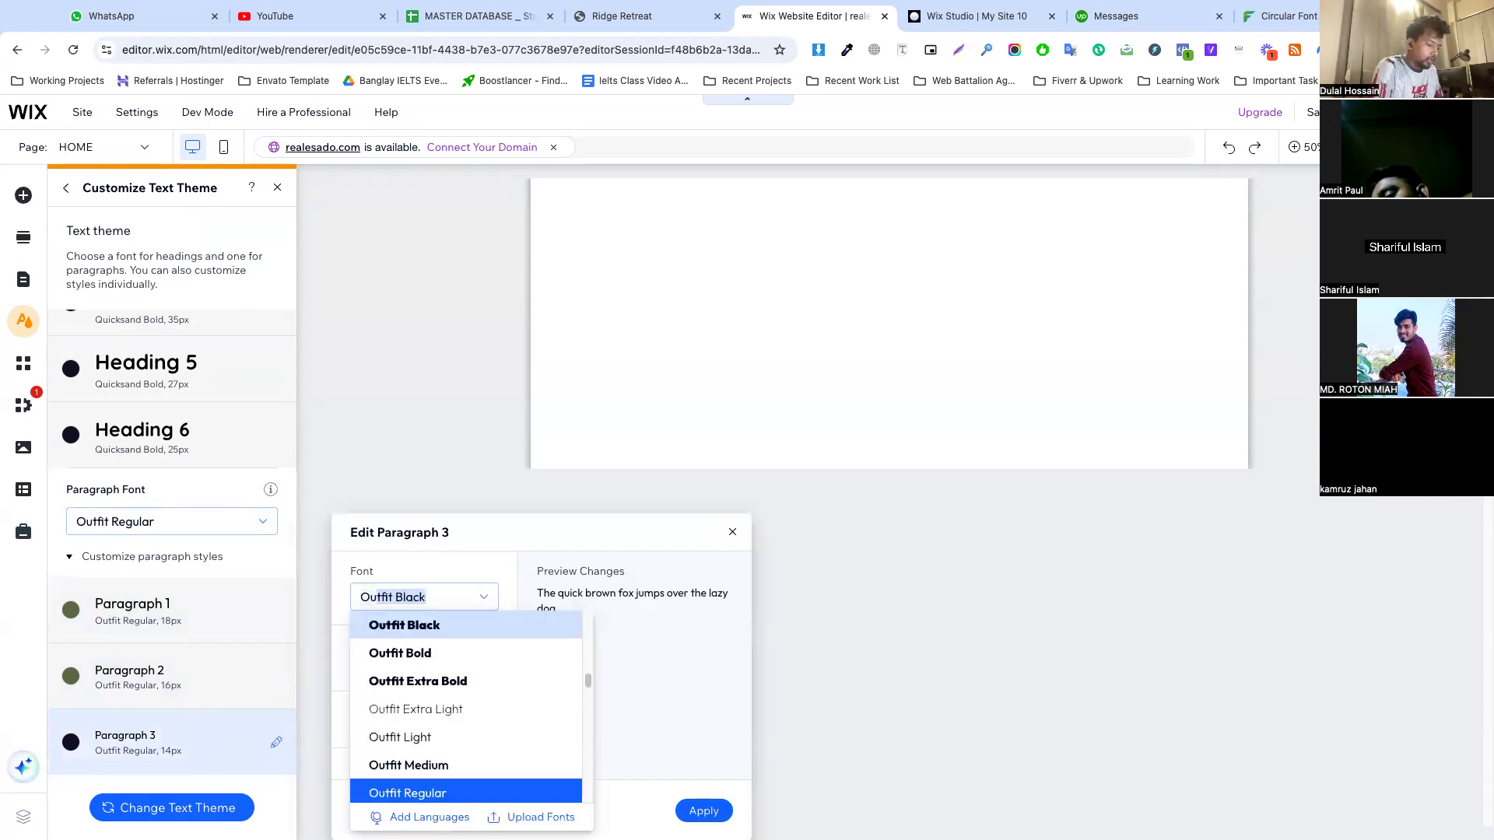
pyautogui.write('tfit Medium')
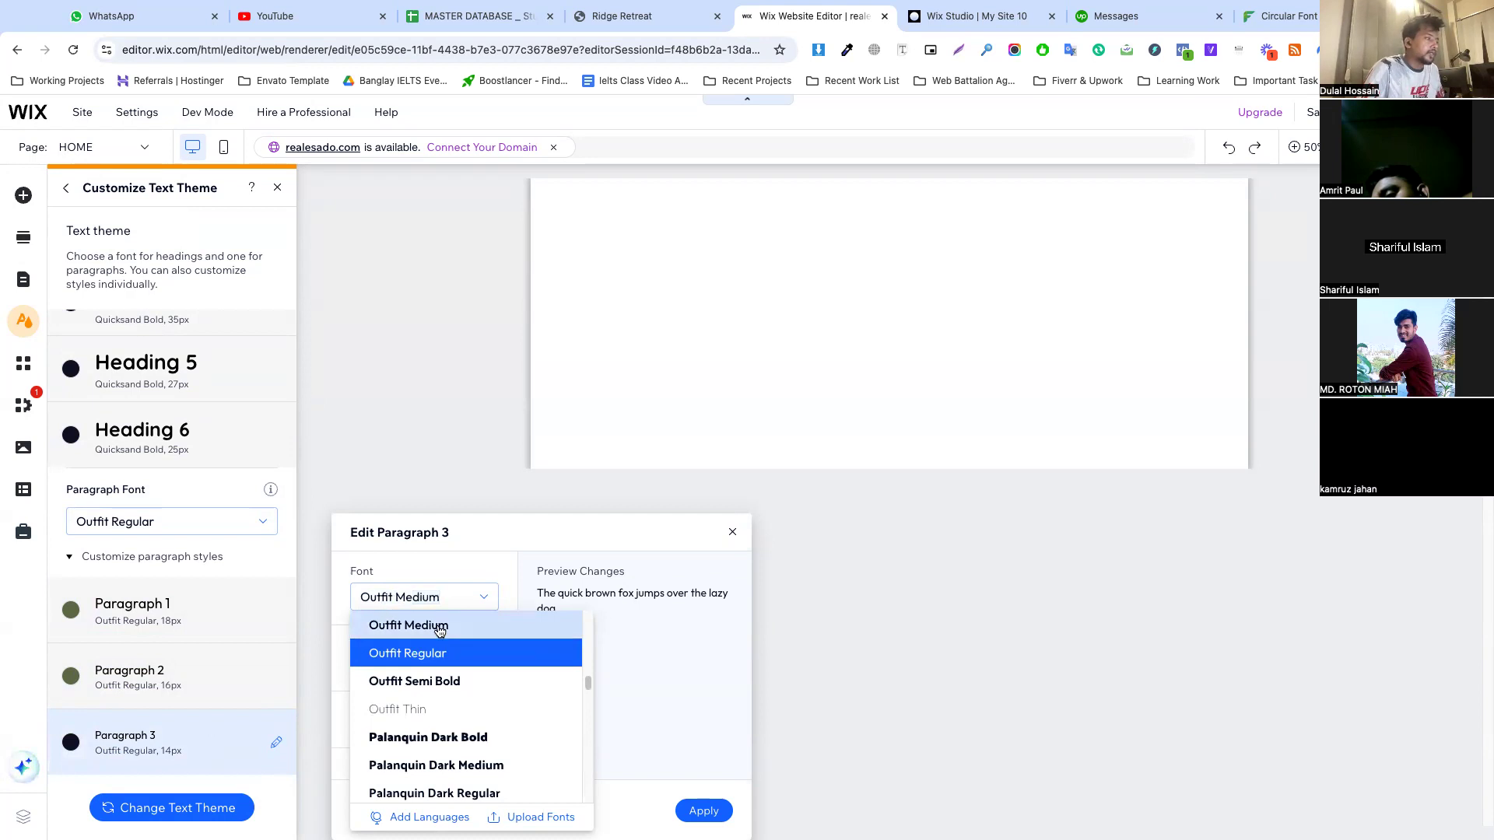
pyautogui.press('Return')
pyautogui.click(473, 660)
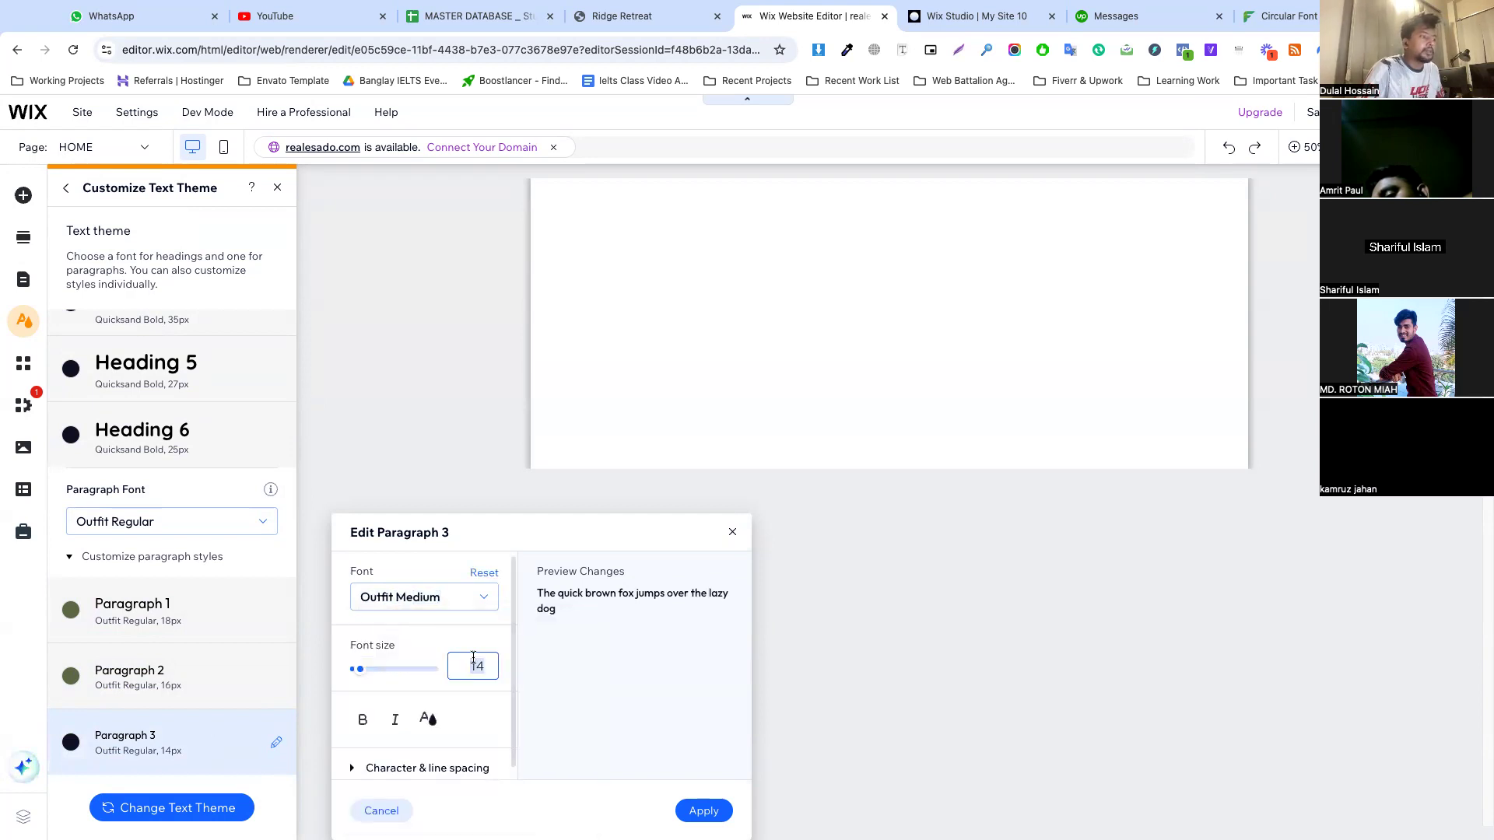
pyautogui.write('16')
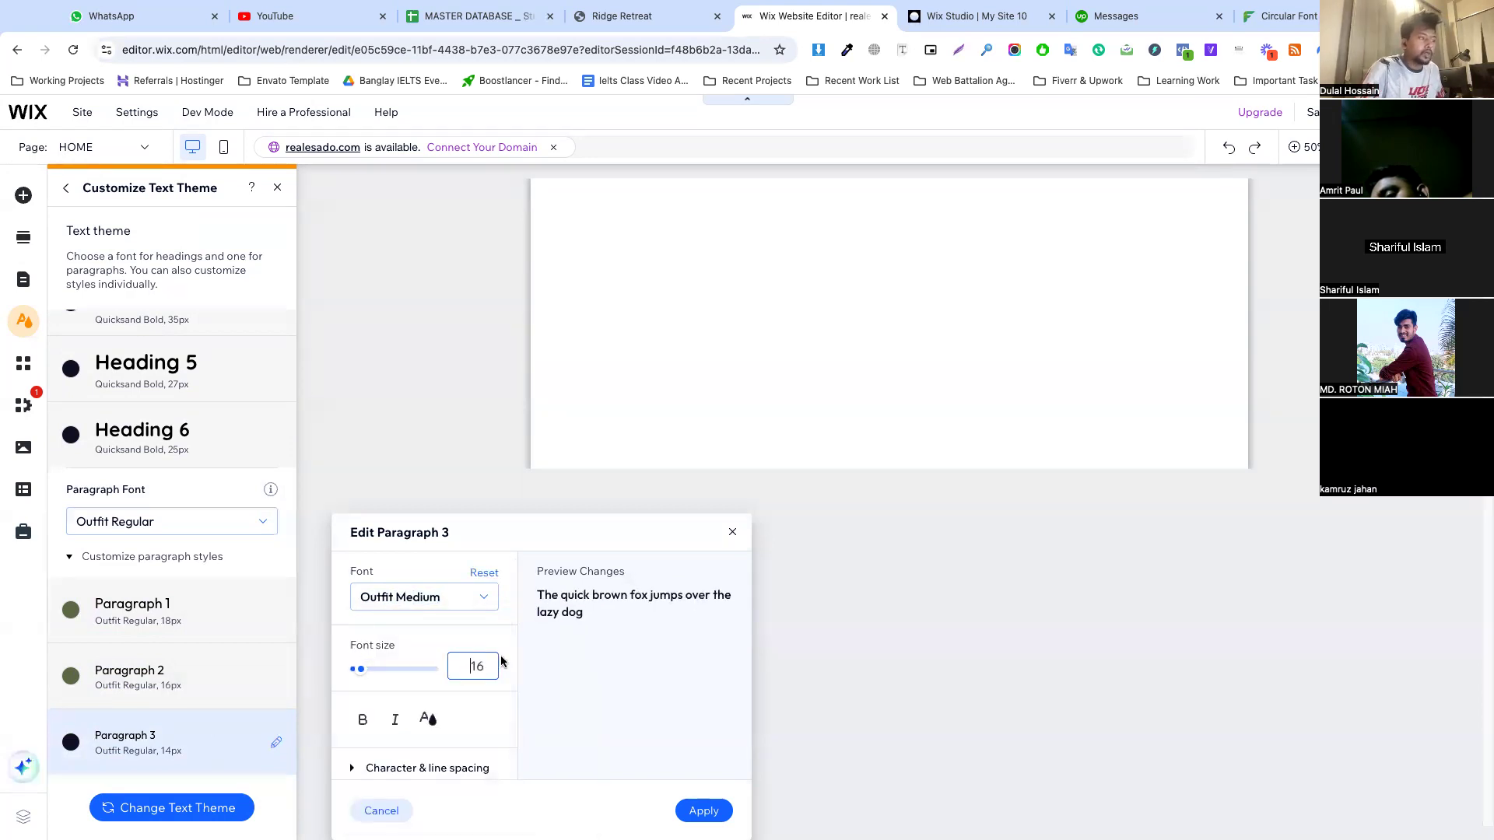
pyautogui.write('18')
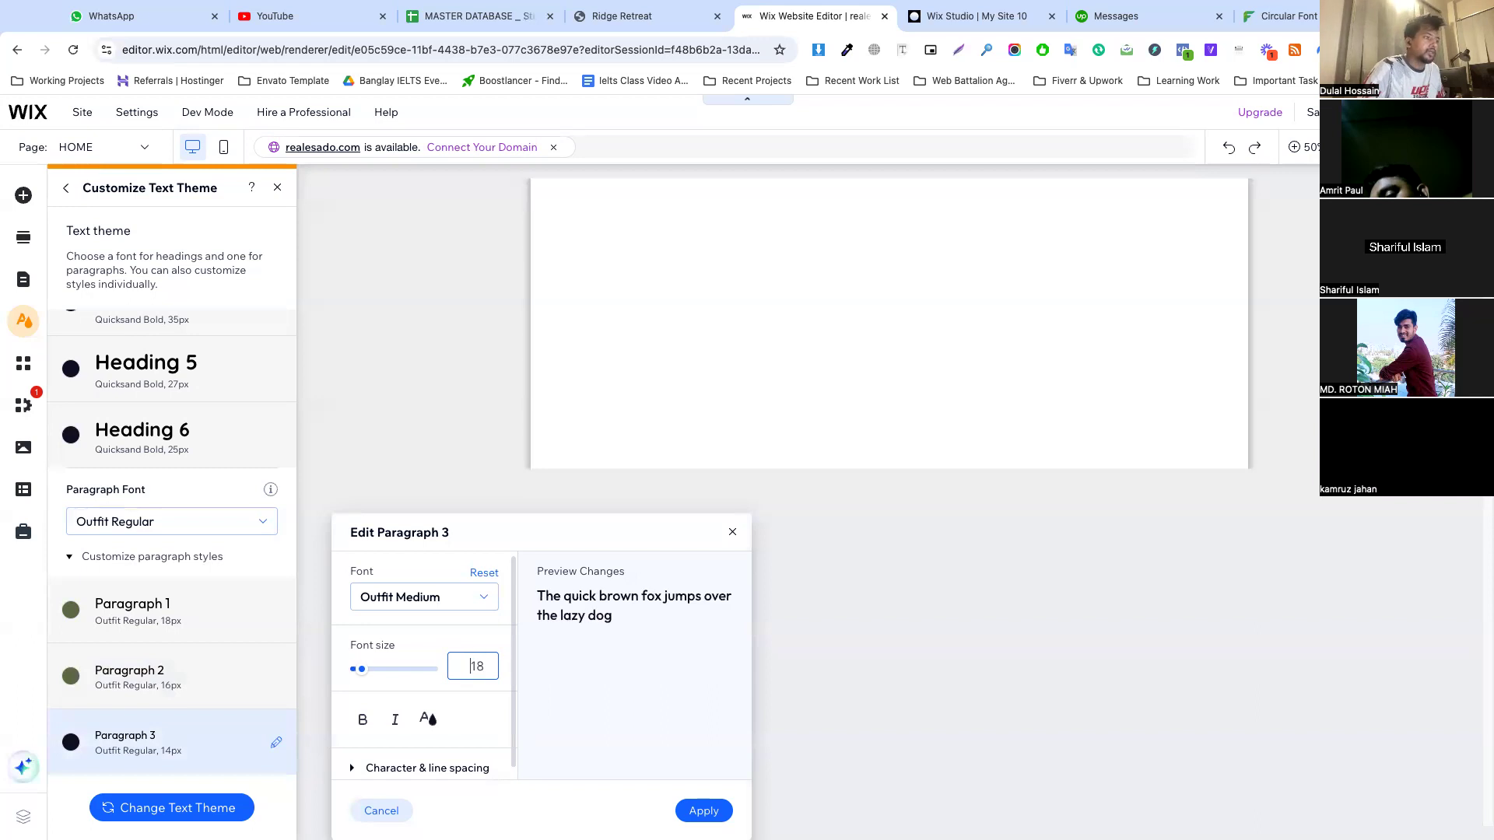
pyautogui.click(704, 811)
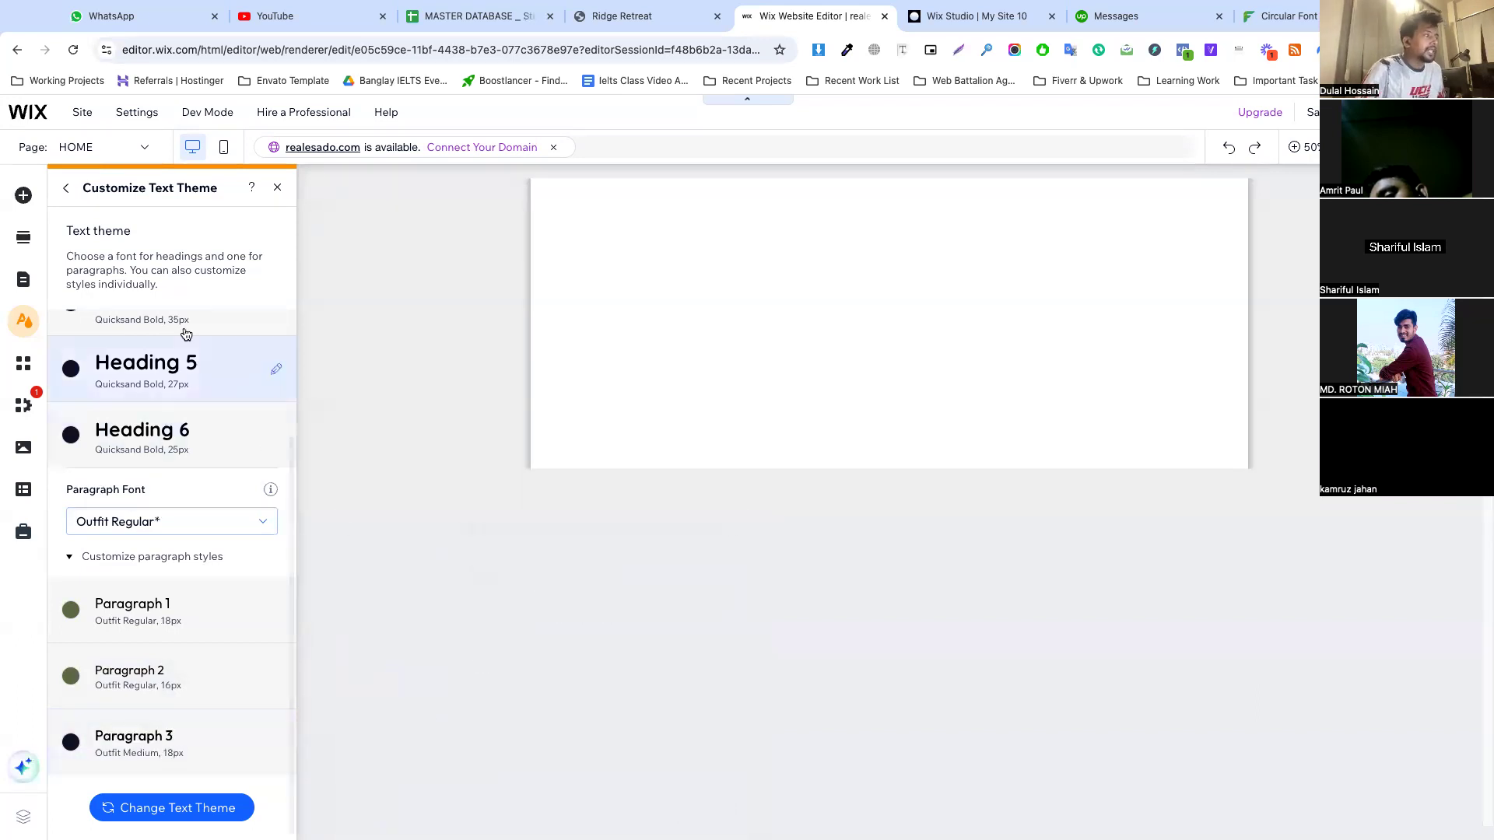
pyautogui.scroll(5, 167, 331)
pyautogui.click(66, 189)
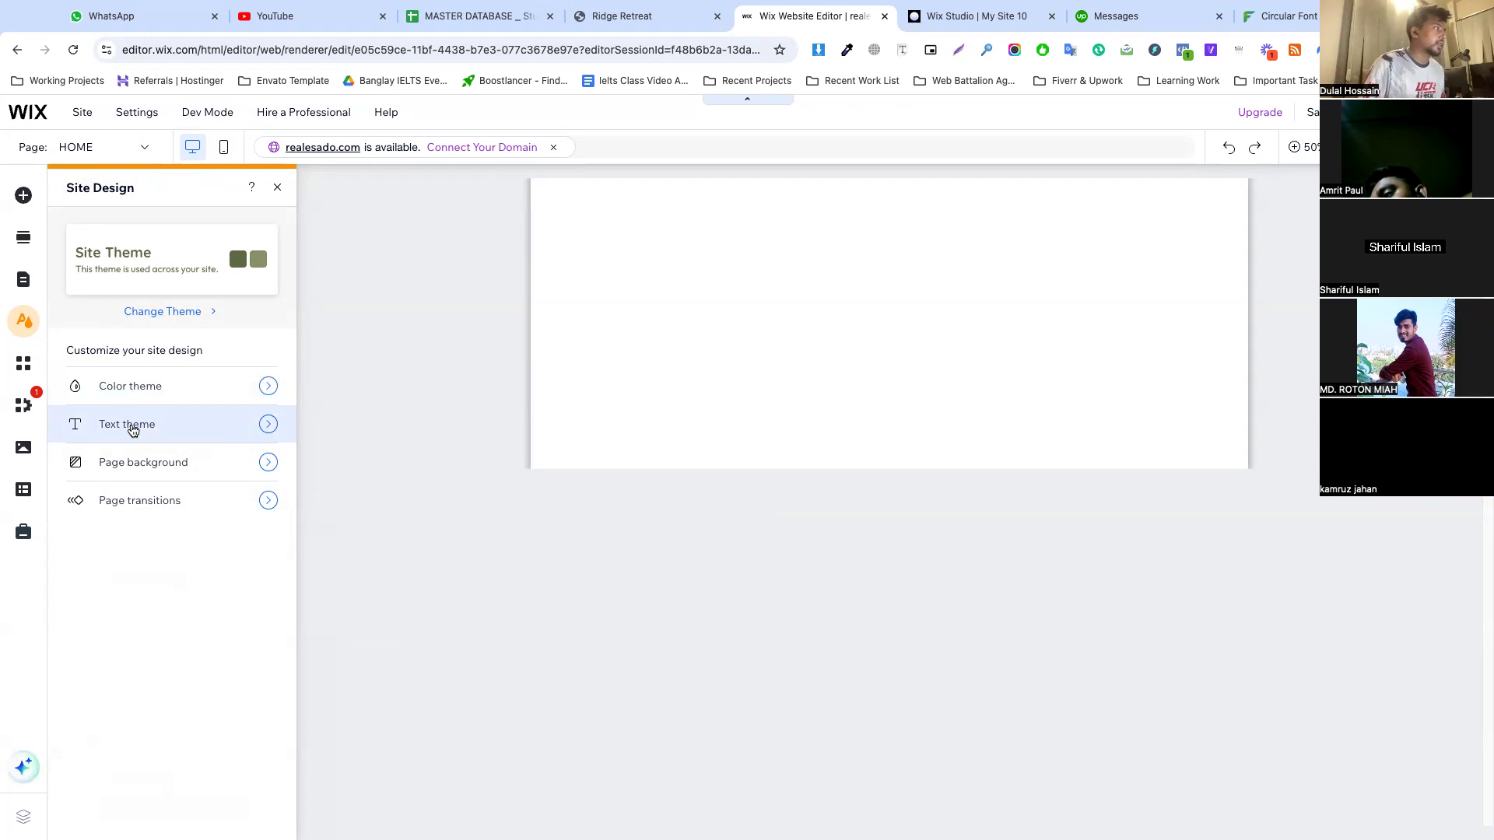
# Try the olive theme color #67744B as the page background, and set the background back to white
pyautogui.click(173, 469)
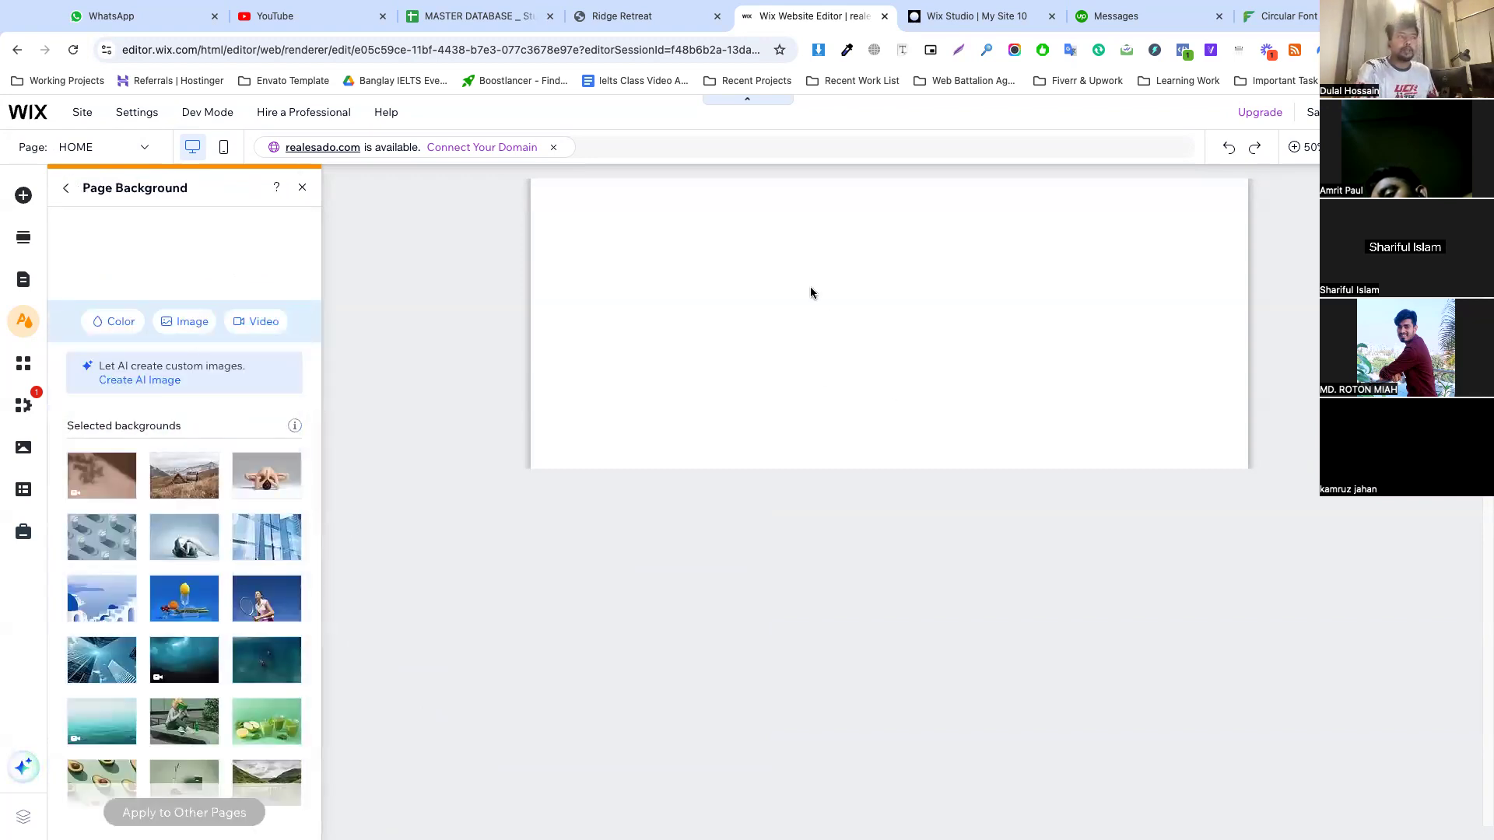
pyautogui.click(102, 320)
pyautogui.click(216, 425)
pyautogui.click(250, 416)
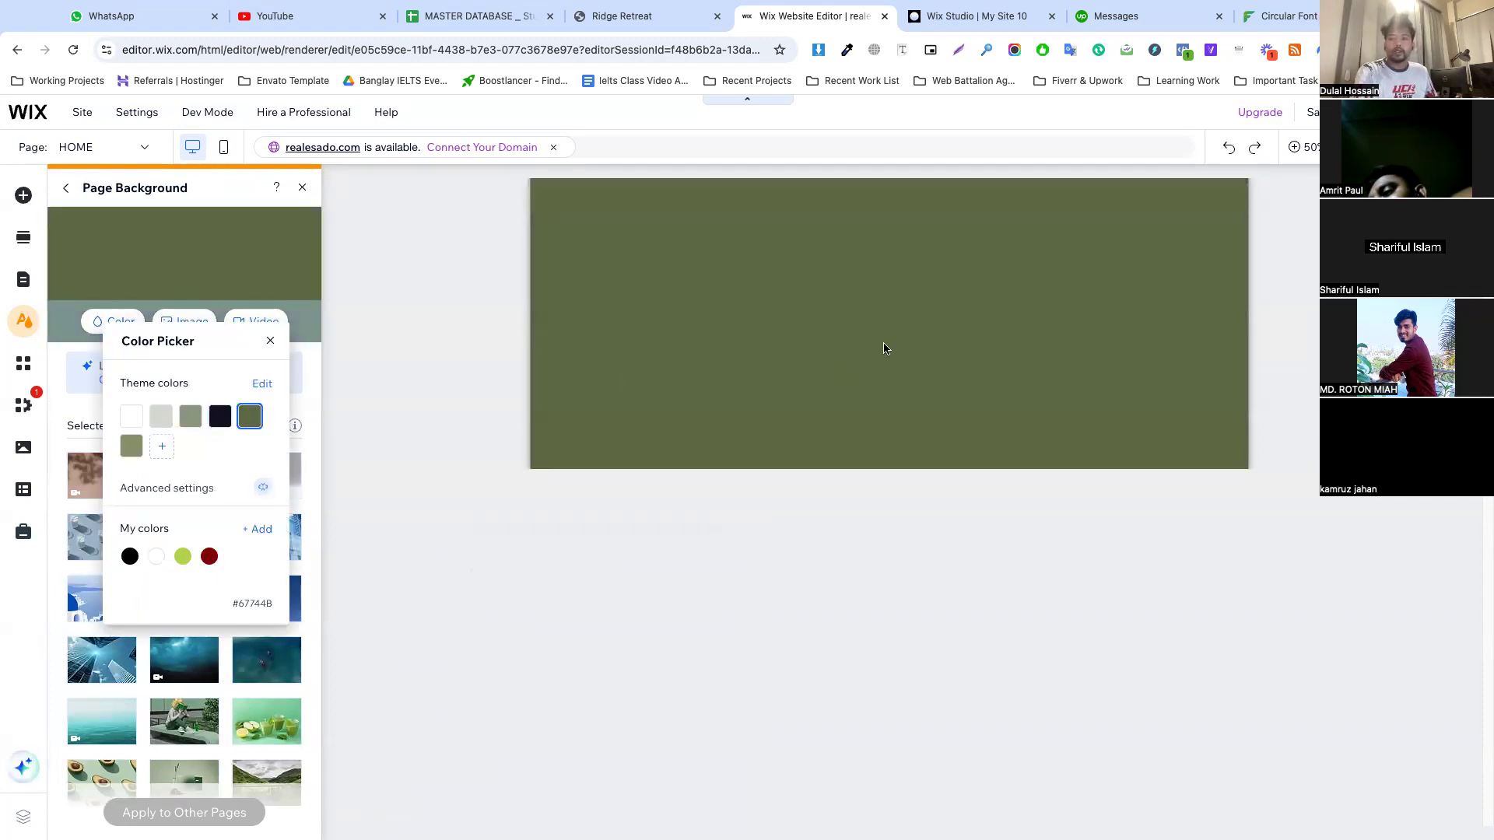
pyautogui.click(271, 343)
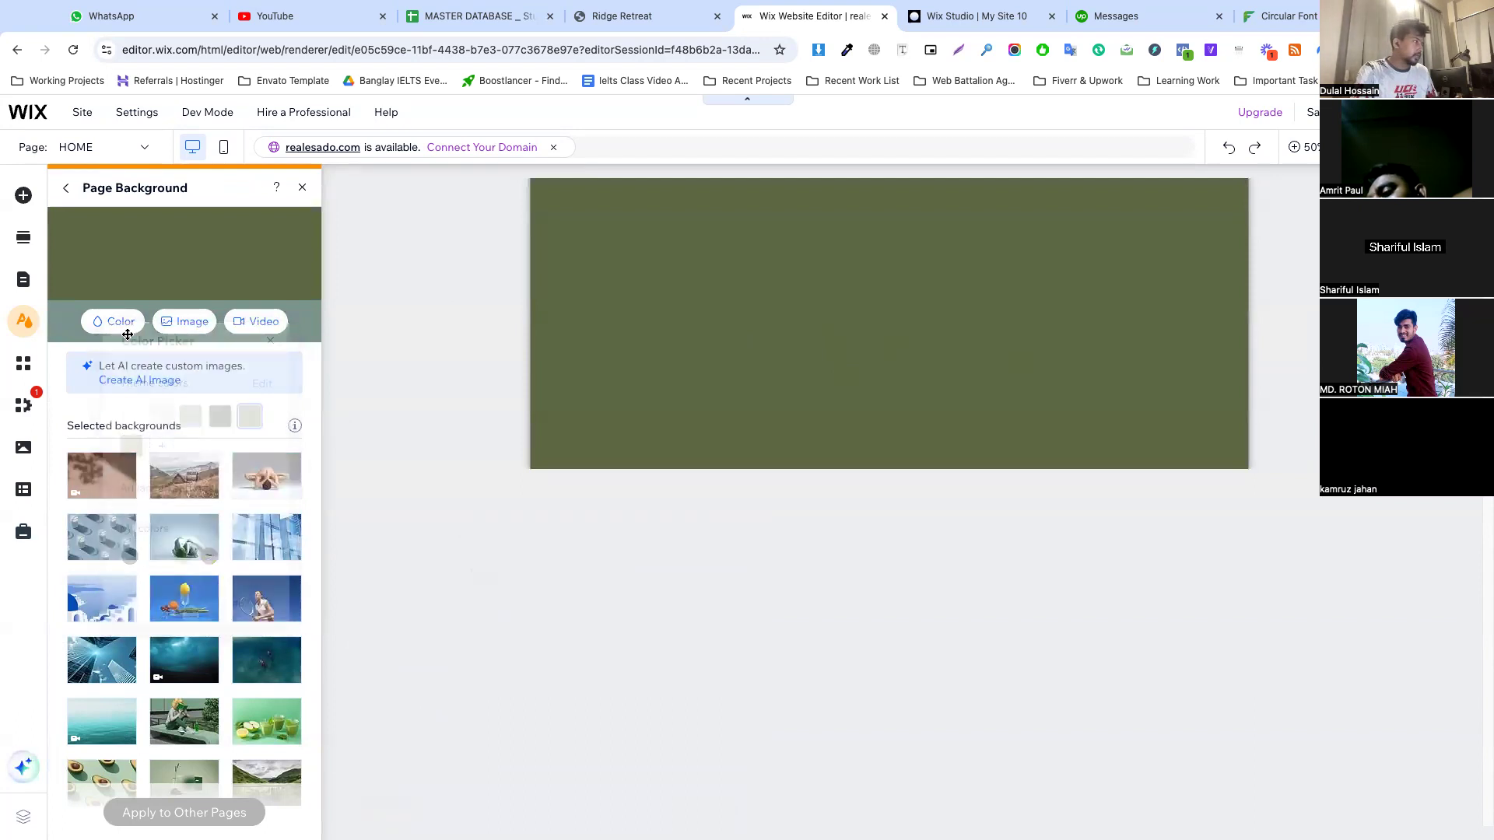
pyautogui.click(115, 321)
pyautogui.click(157, 420)
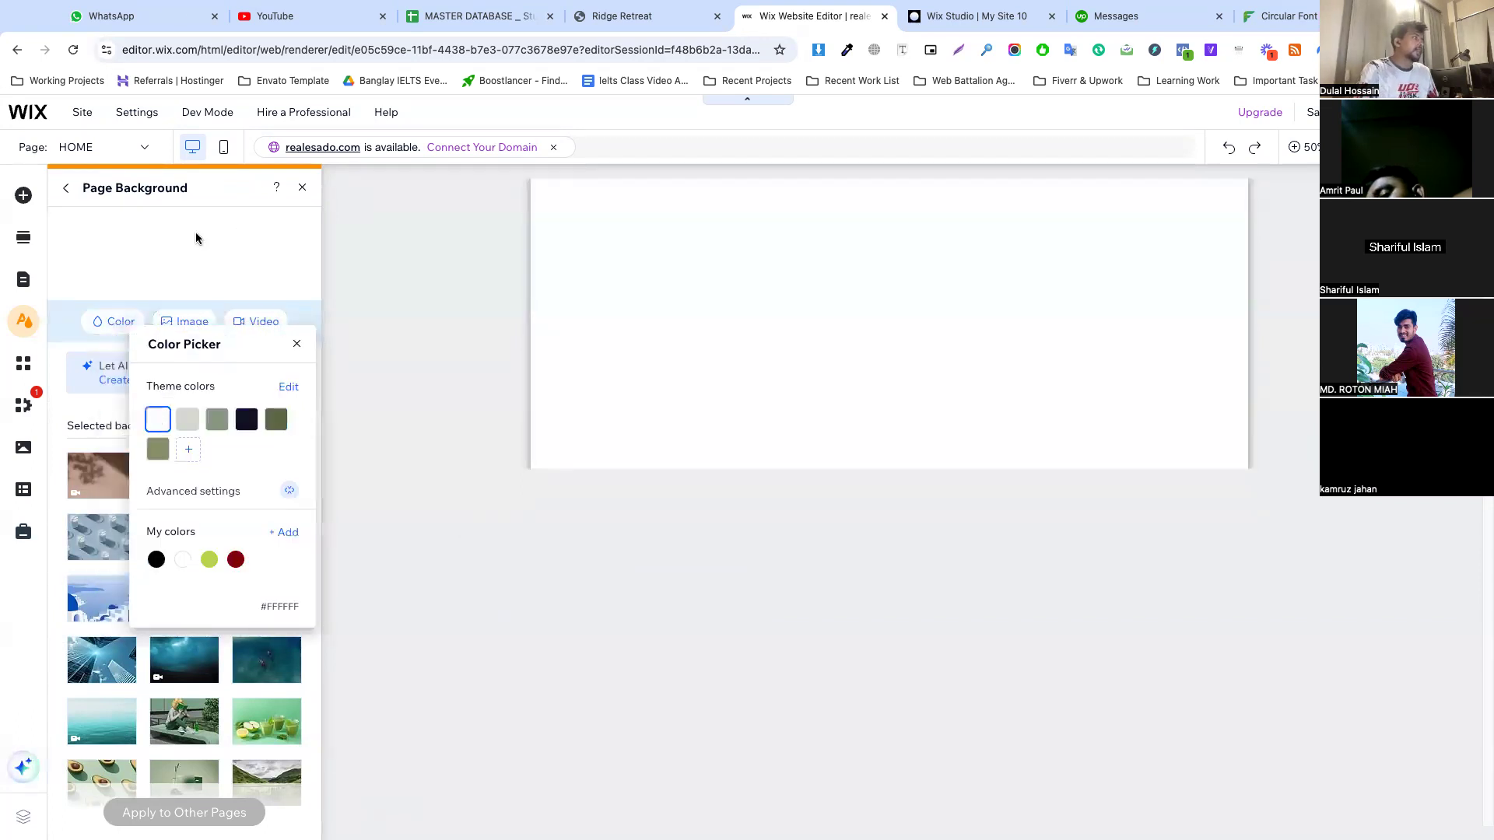
pyautogui.click(302, 188)
pyautogui.click(303, 189)
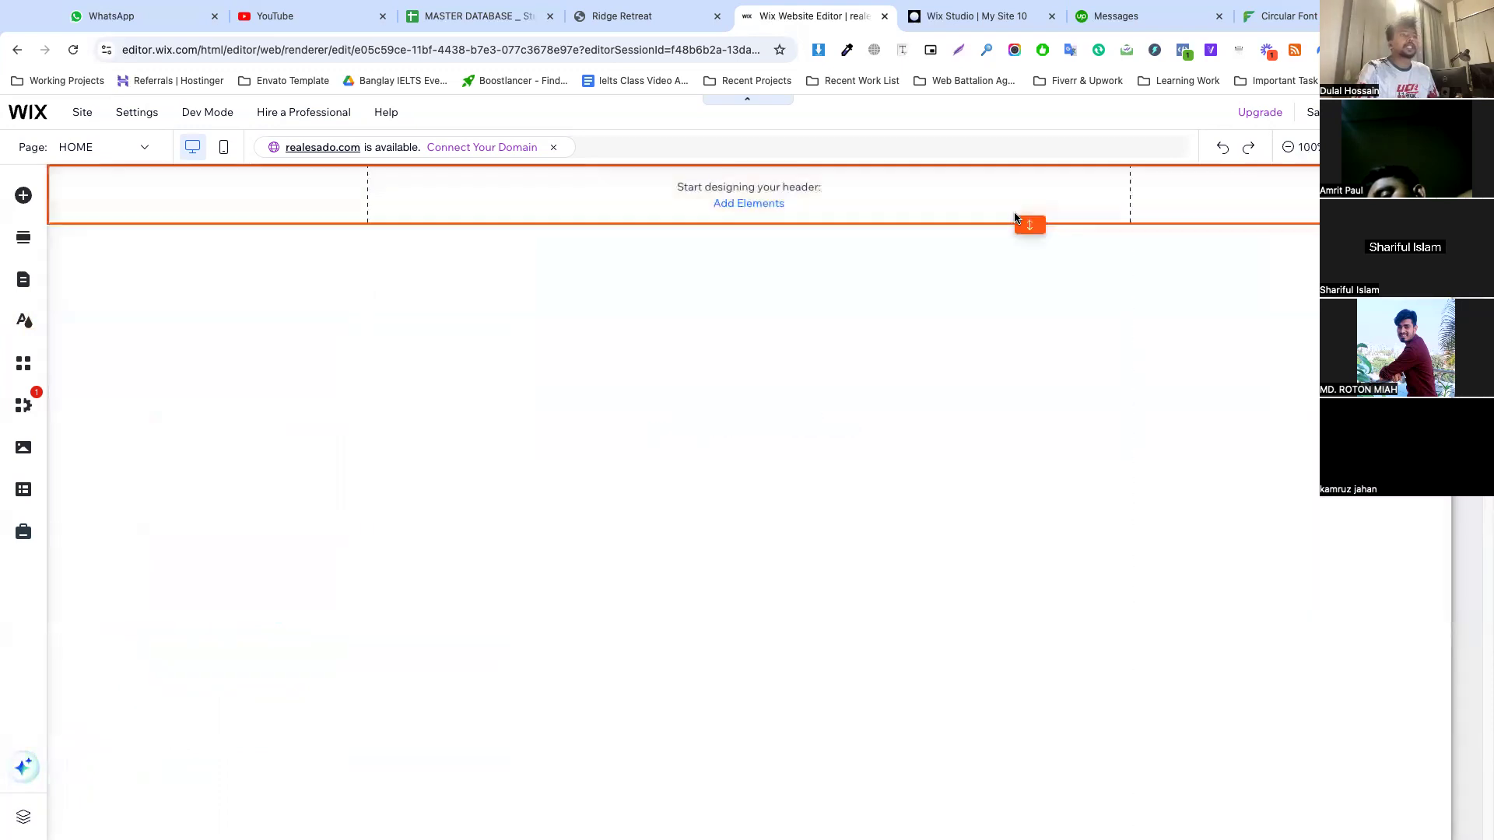
# Make the empty header taller and copy the logo image from the Ridge Retreat website's header
pyautogui.click(1030, 226)
pyautogui.moveTo(1030, 225); pyautogui.dragTo(1031, 270)
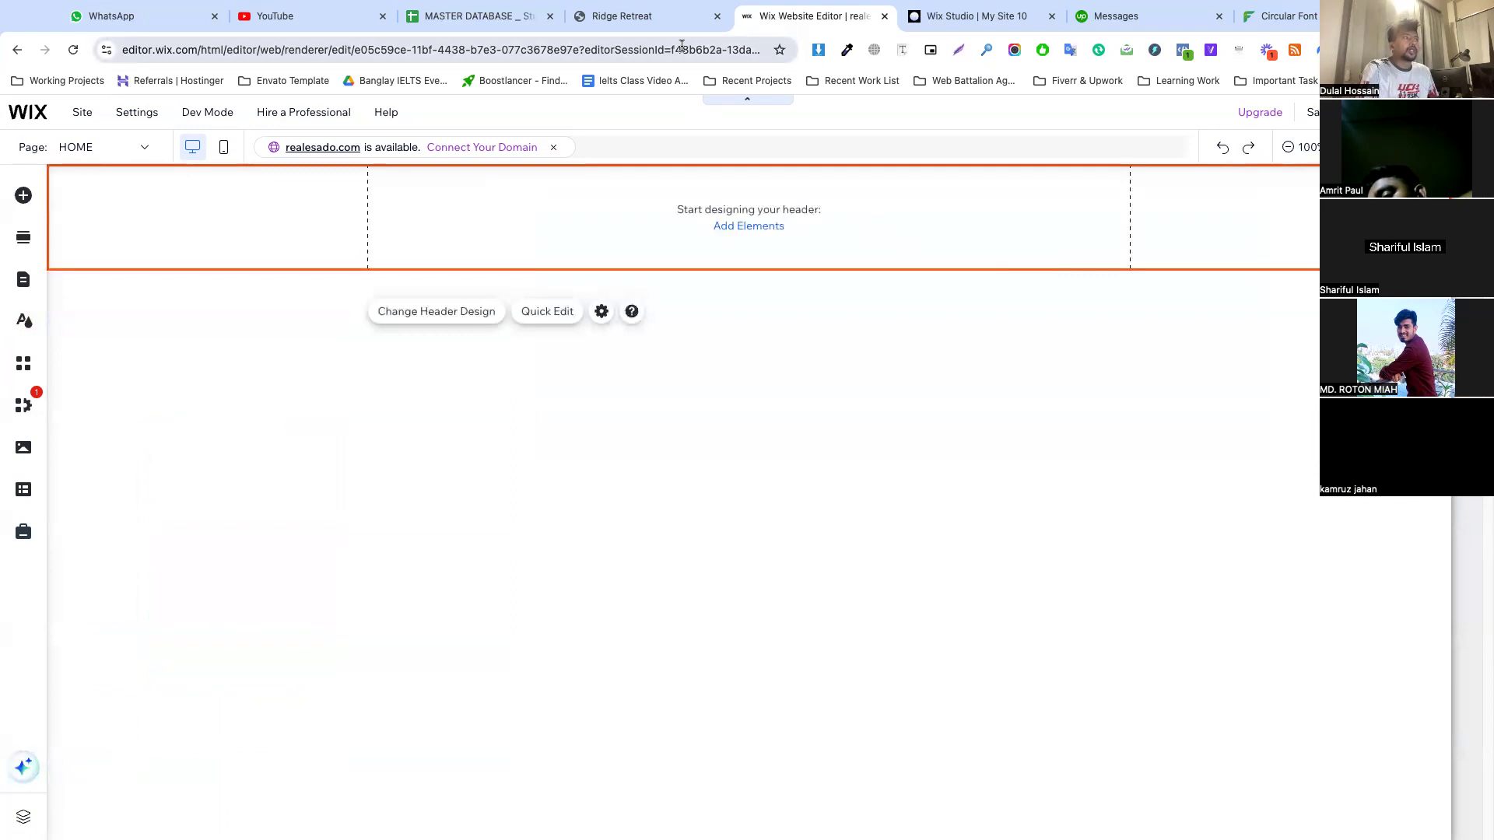
pyautogui.click(654, 17)
pyautogui.scroll(-10, 545, 207)
pyautogui.scroll(10, 549, 213)
pyautogui.rightClick(368, 131)
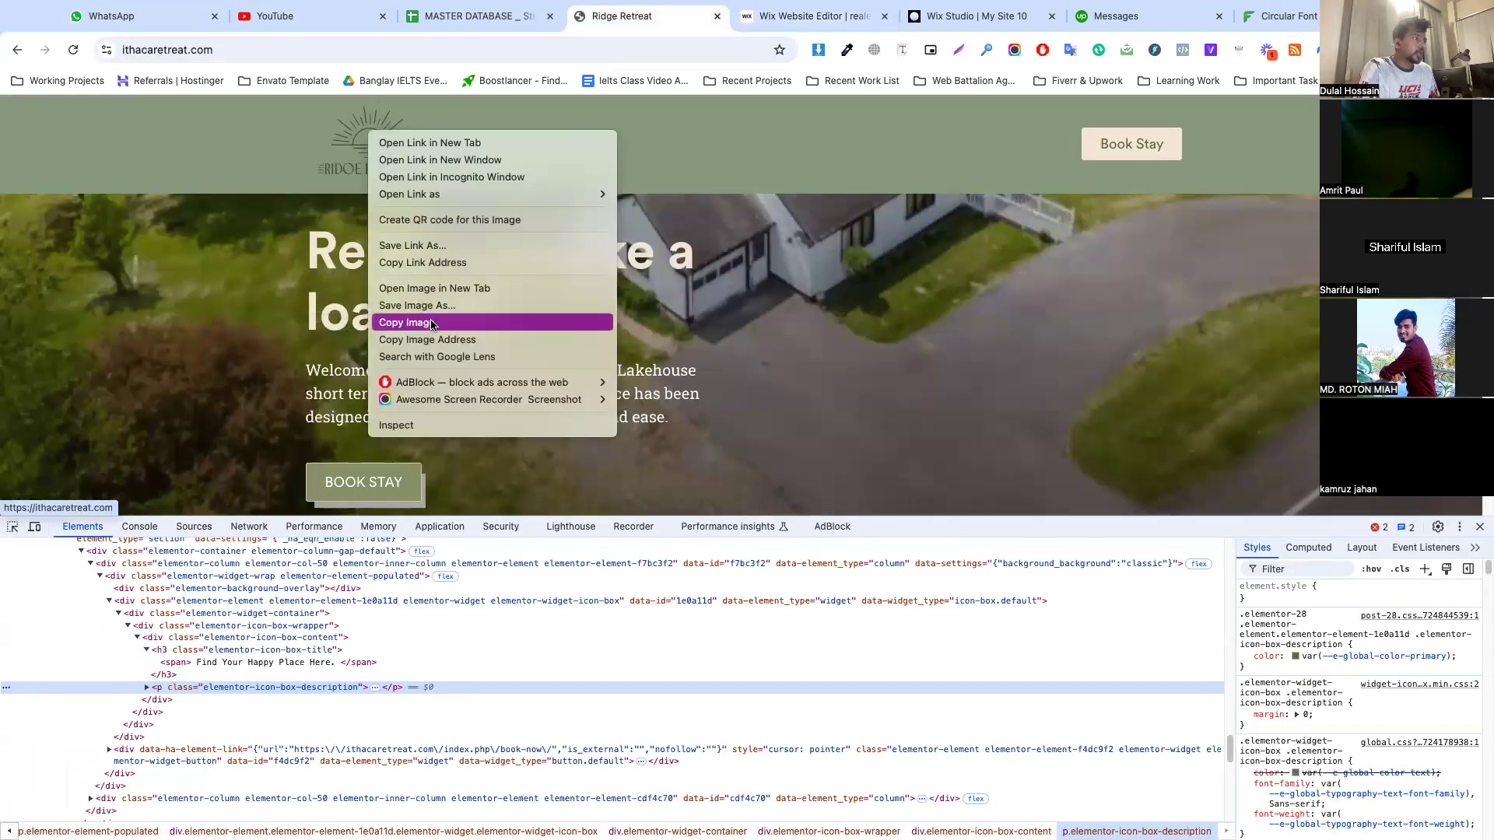
pyautogui.click(431, 322)
# Paste the logo into the Wix page, shrink it, and place it in the header across the left gridline
pyautogui.click(813, 16)
pyautogui.rightClick(627, 383)
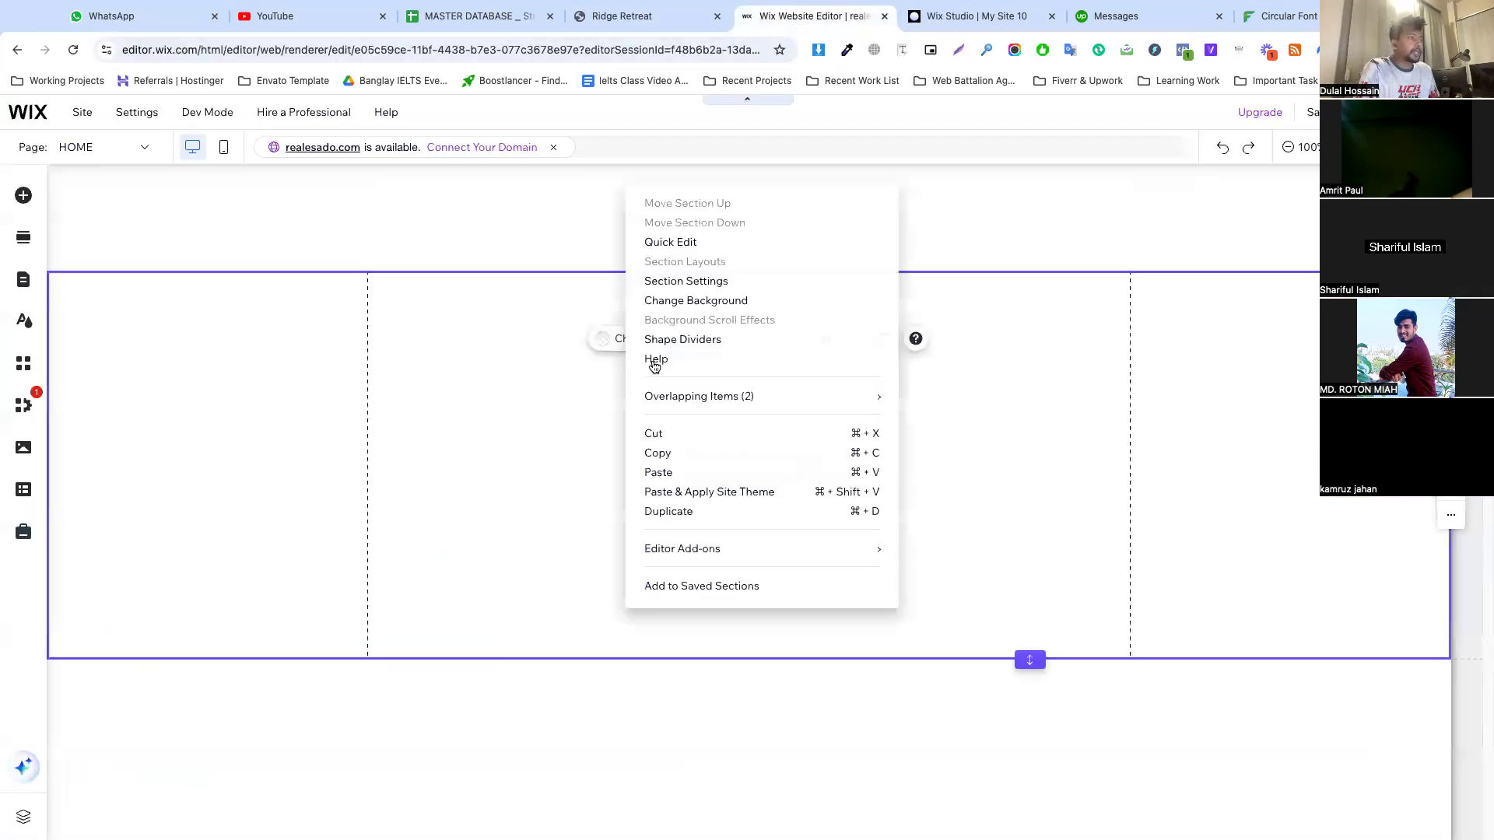
pyautogui.click(670, 471)
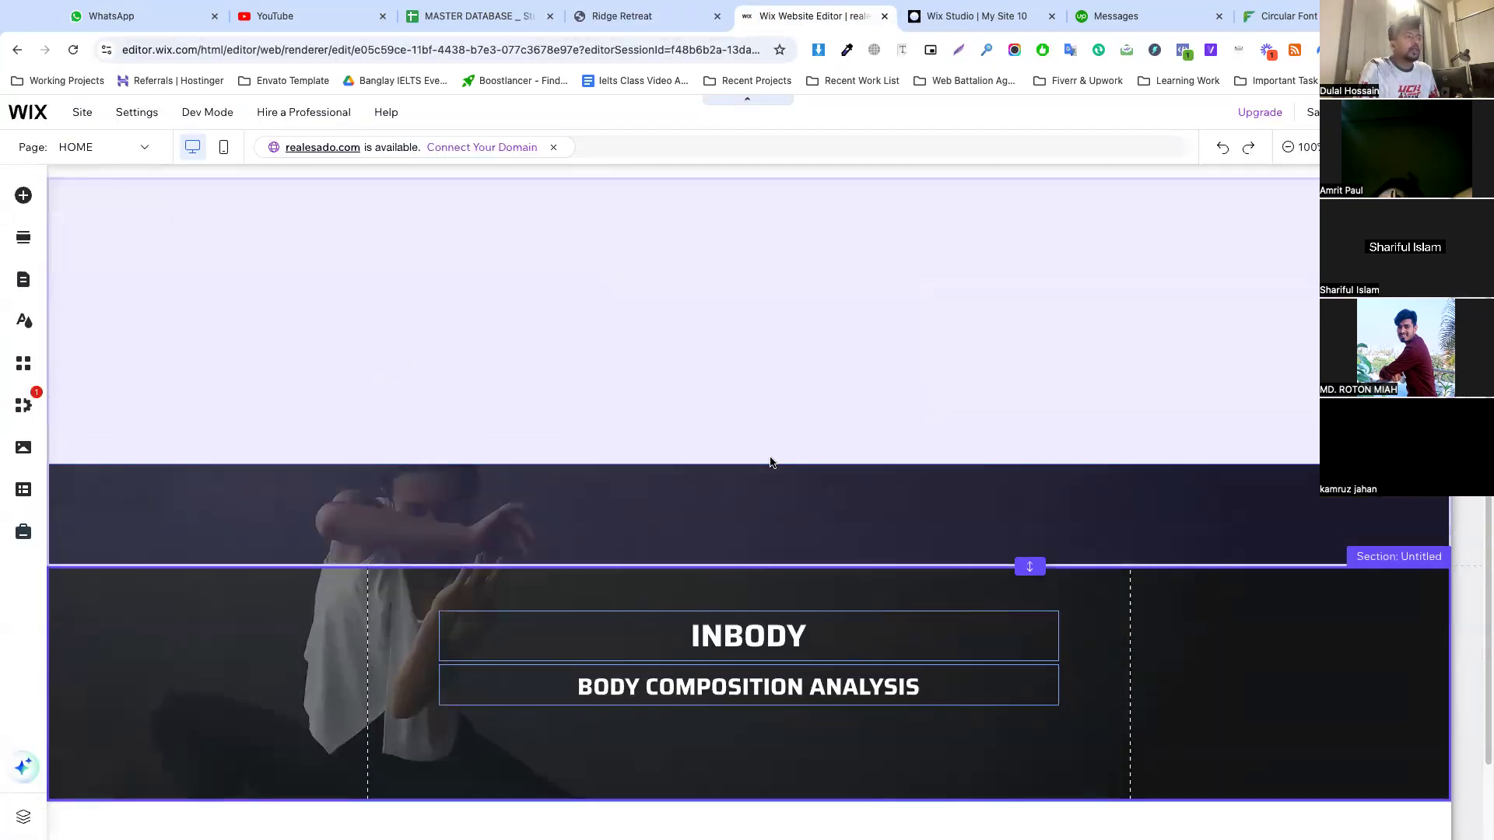
pyautogui.click(700, 463)
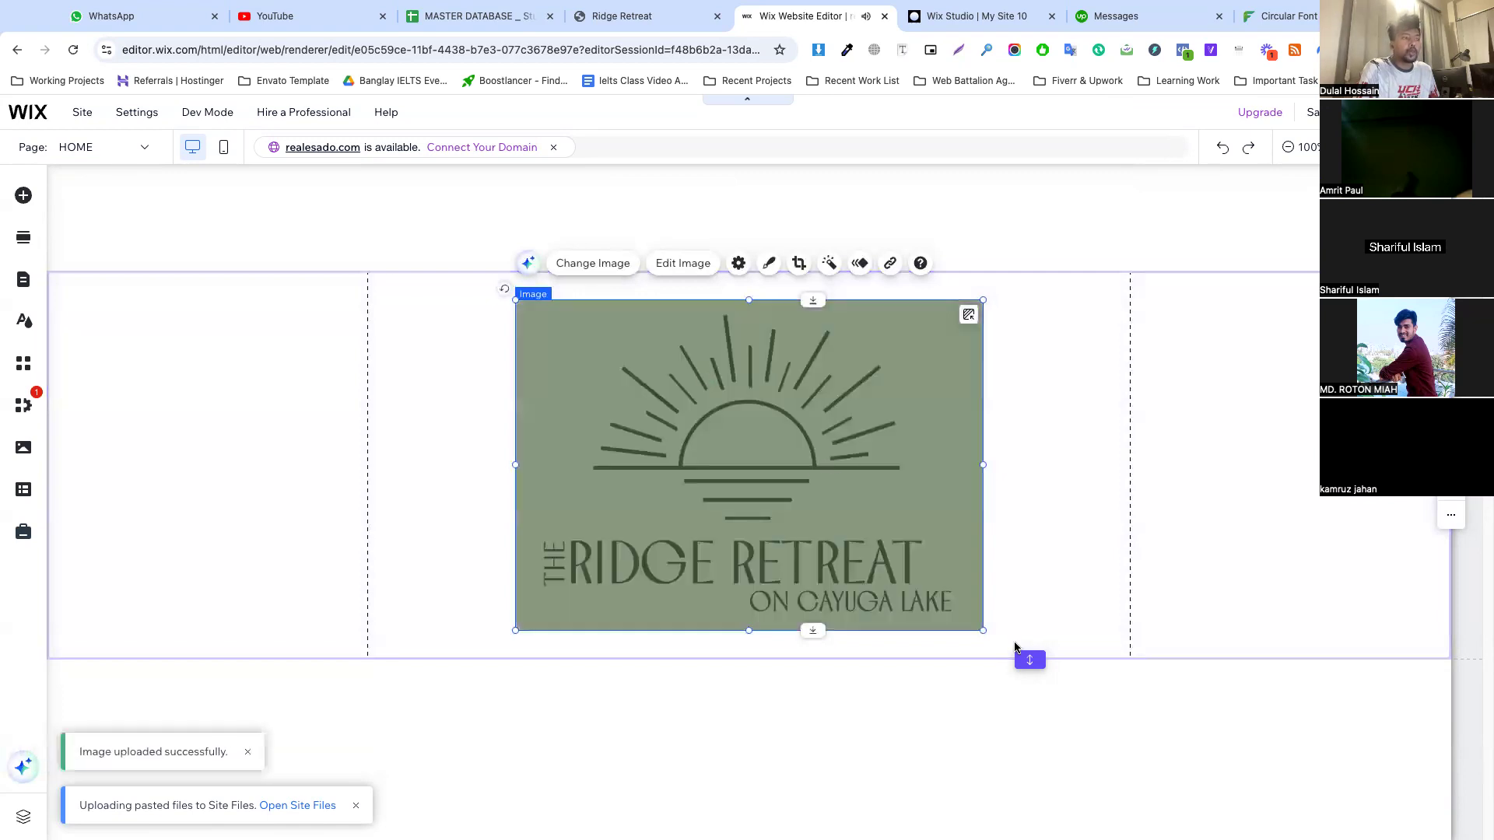
pyautogui.moveTo(984, 632); pyautogui.dragTo(420, 240)
pyautogui.click(782, 386)
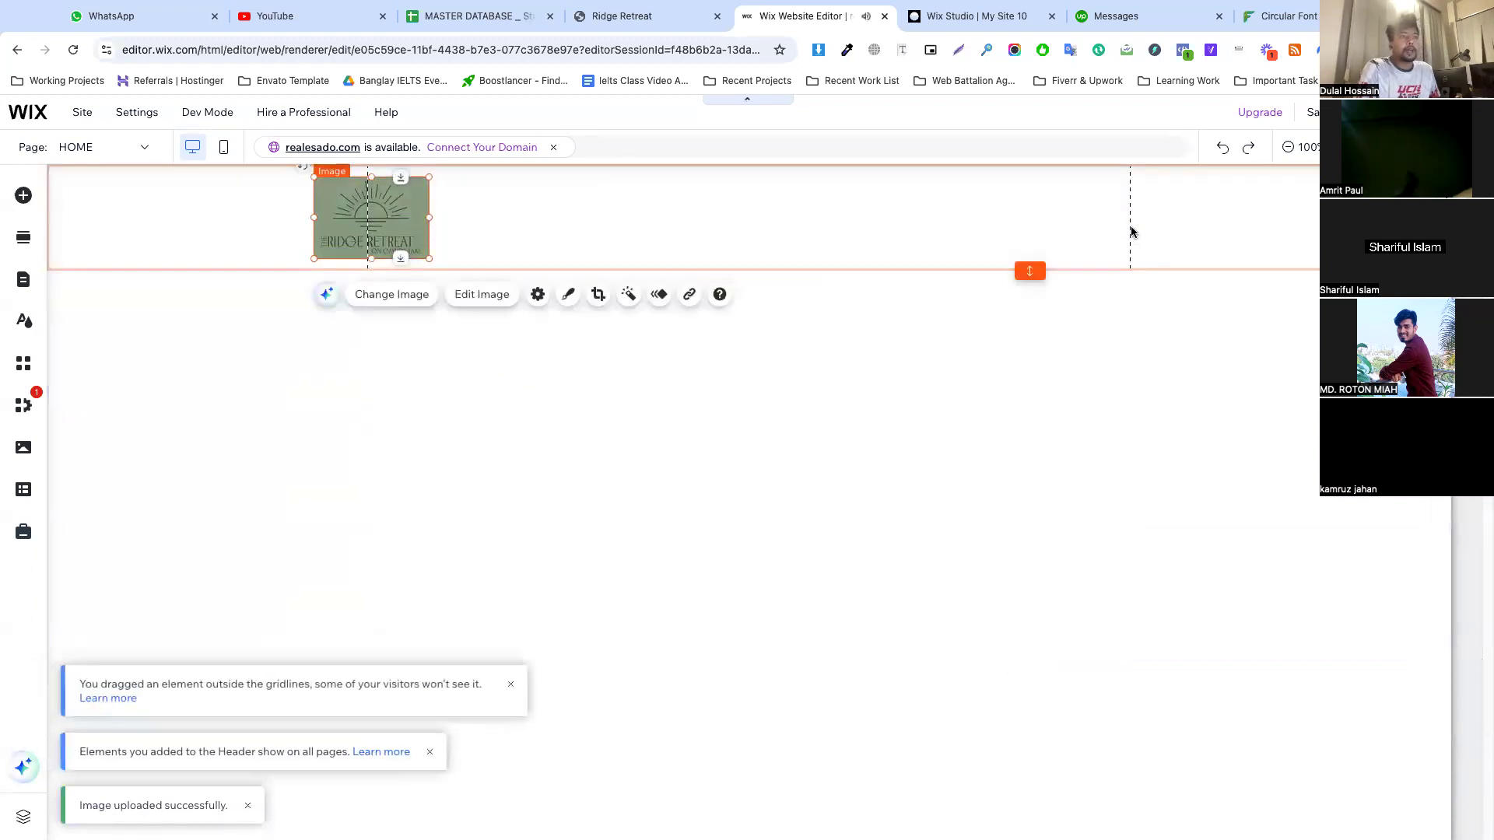
# Show the rulers and place vertical guides at the logo's left edge and equally far outside the right gridline
pyautogui.click(1190, 199)
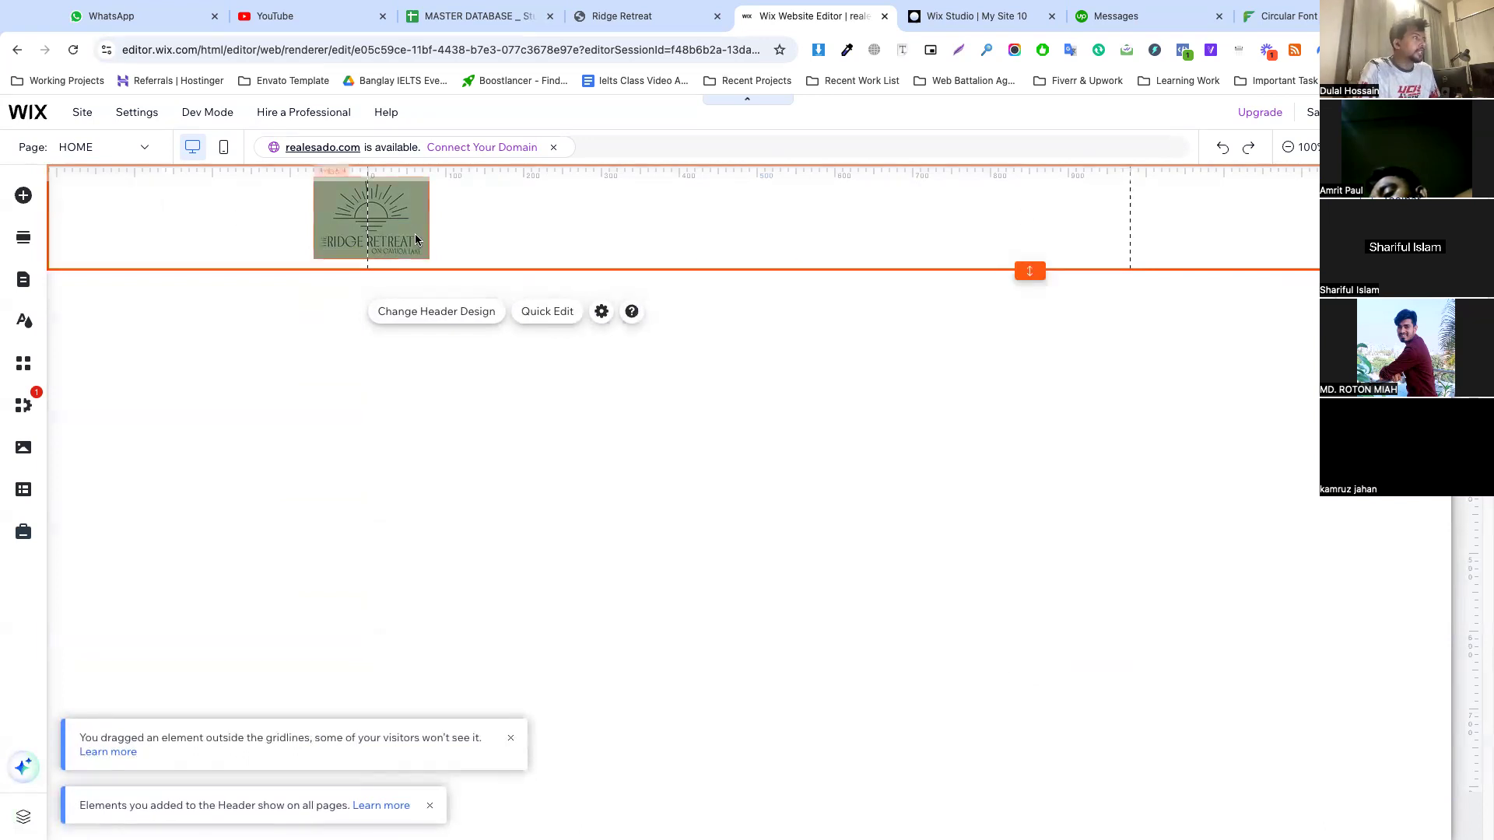
pyautogui.click(371, 179)
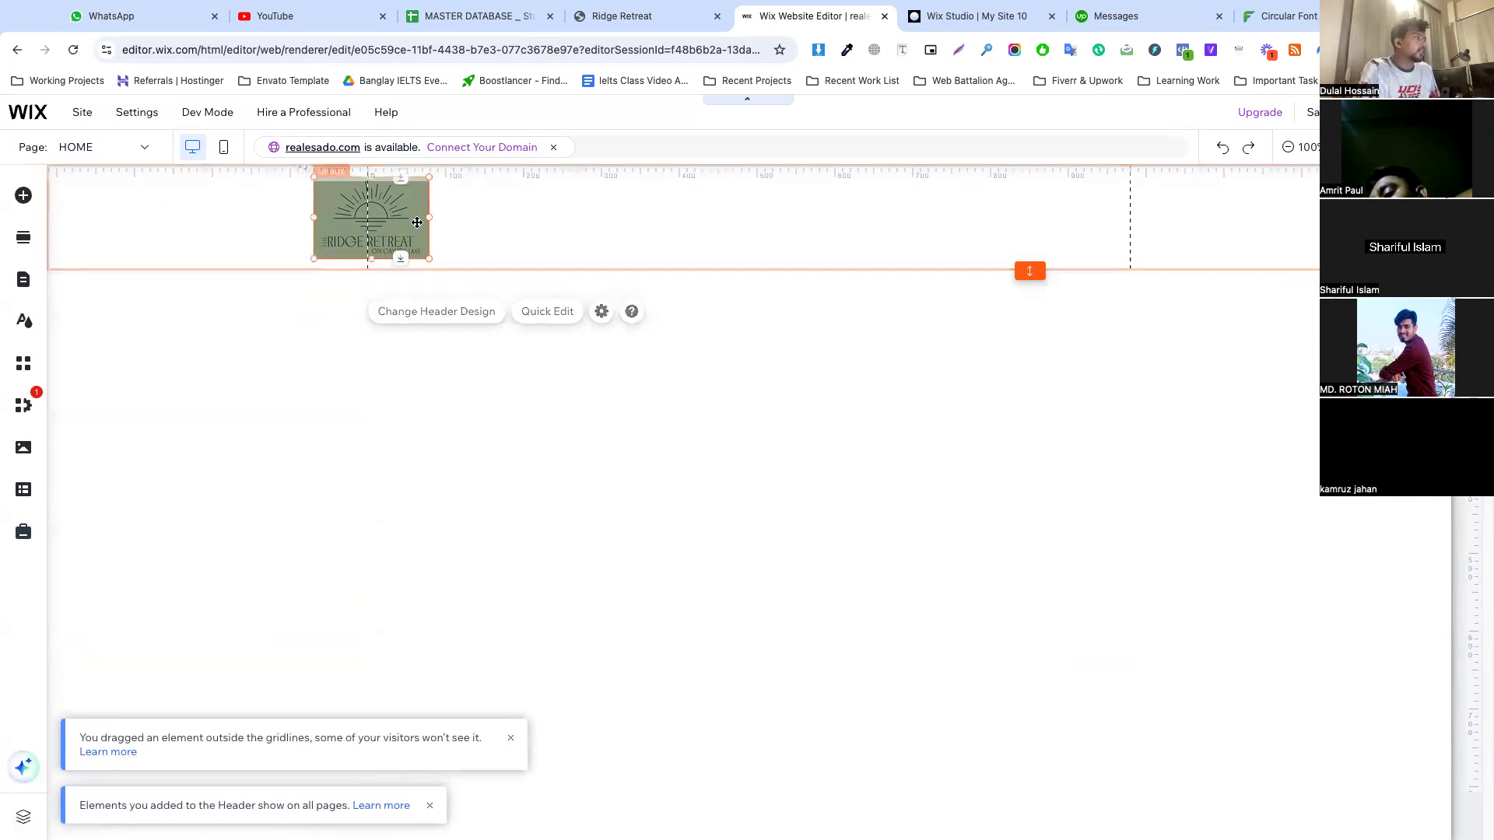
pyautogui.click(319, 168)
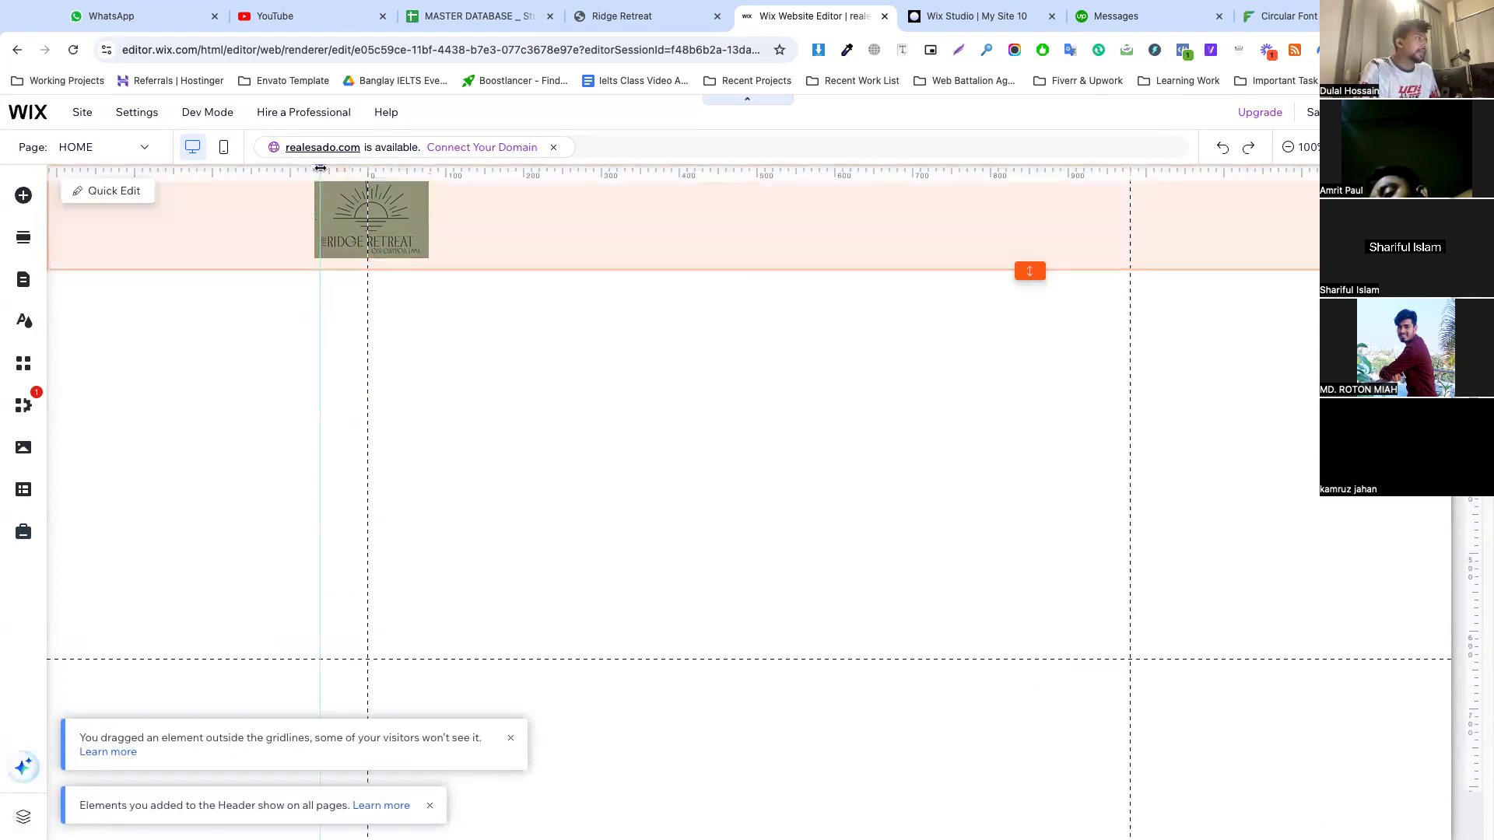
pyautogui.moveTo(319, 168); pyautogui.dragTo(328, 168)
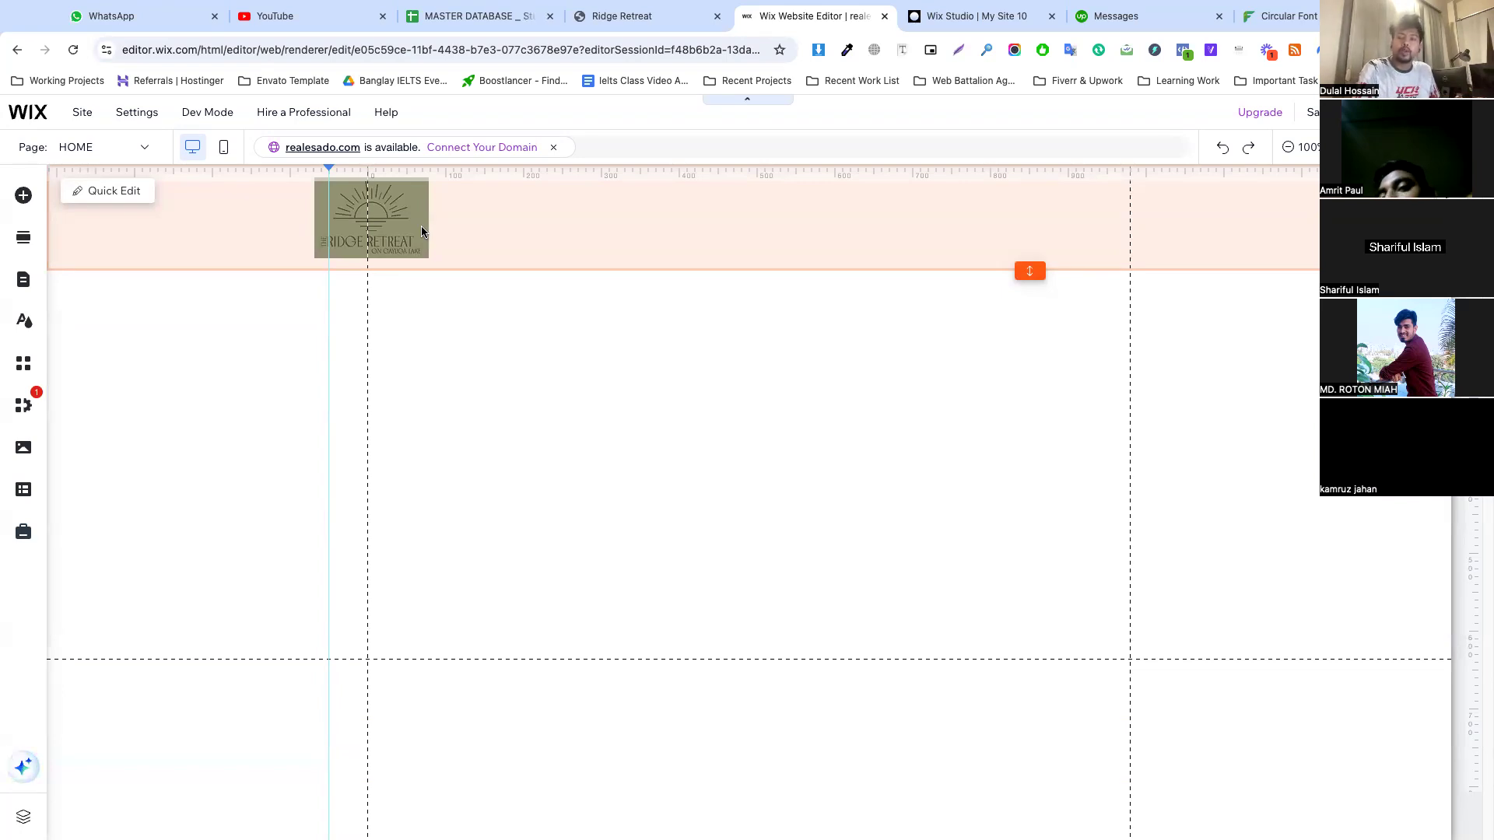
pyautogui.click(381, 234)
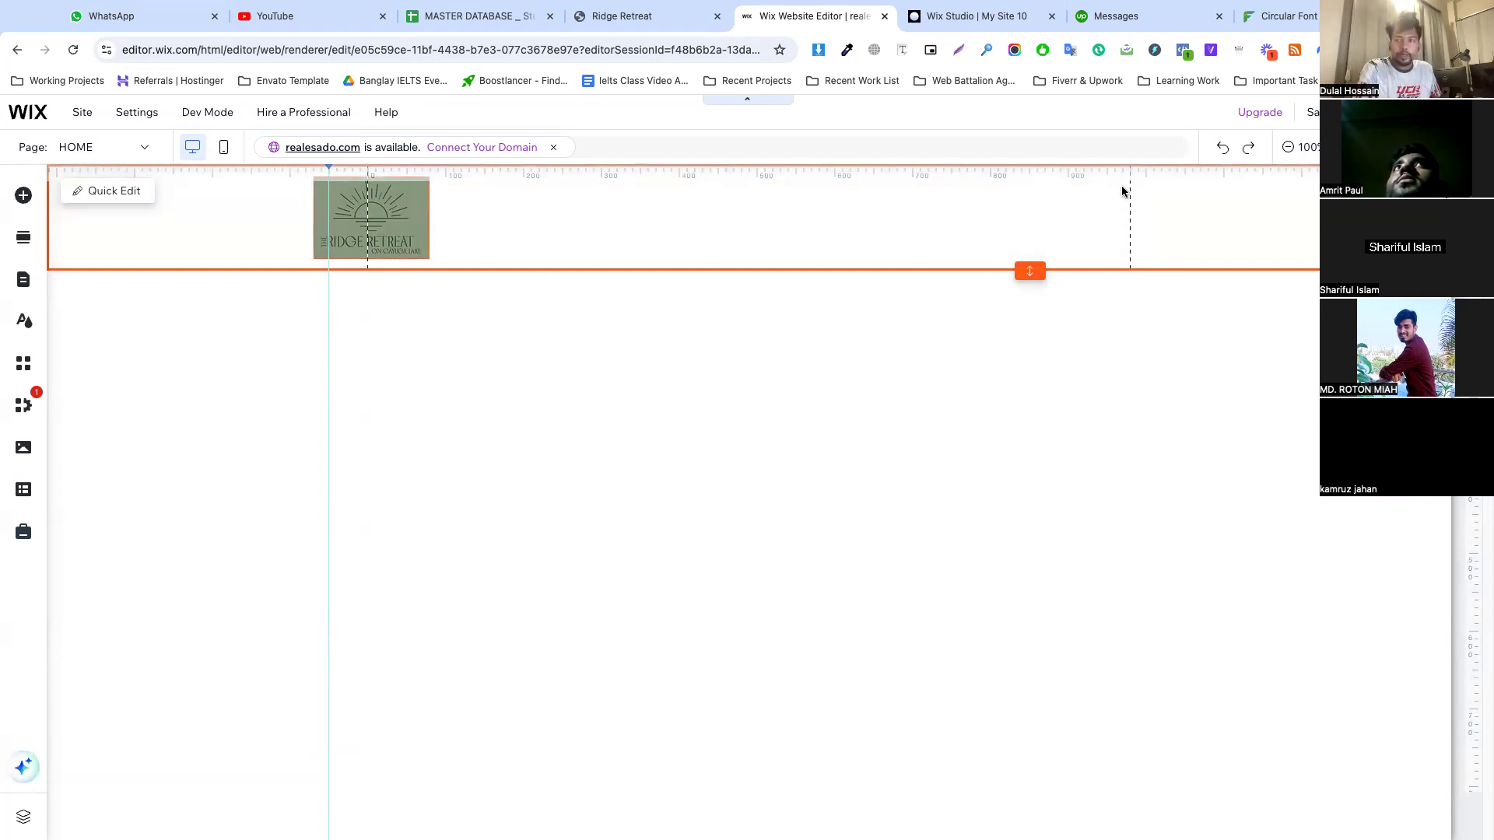
pyautogui.moveTo(328, 169); pyautogui.dragTo(314, 168)
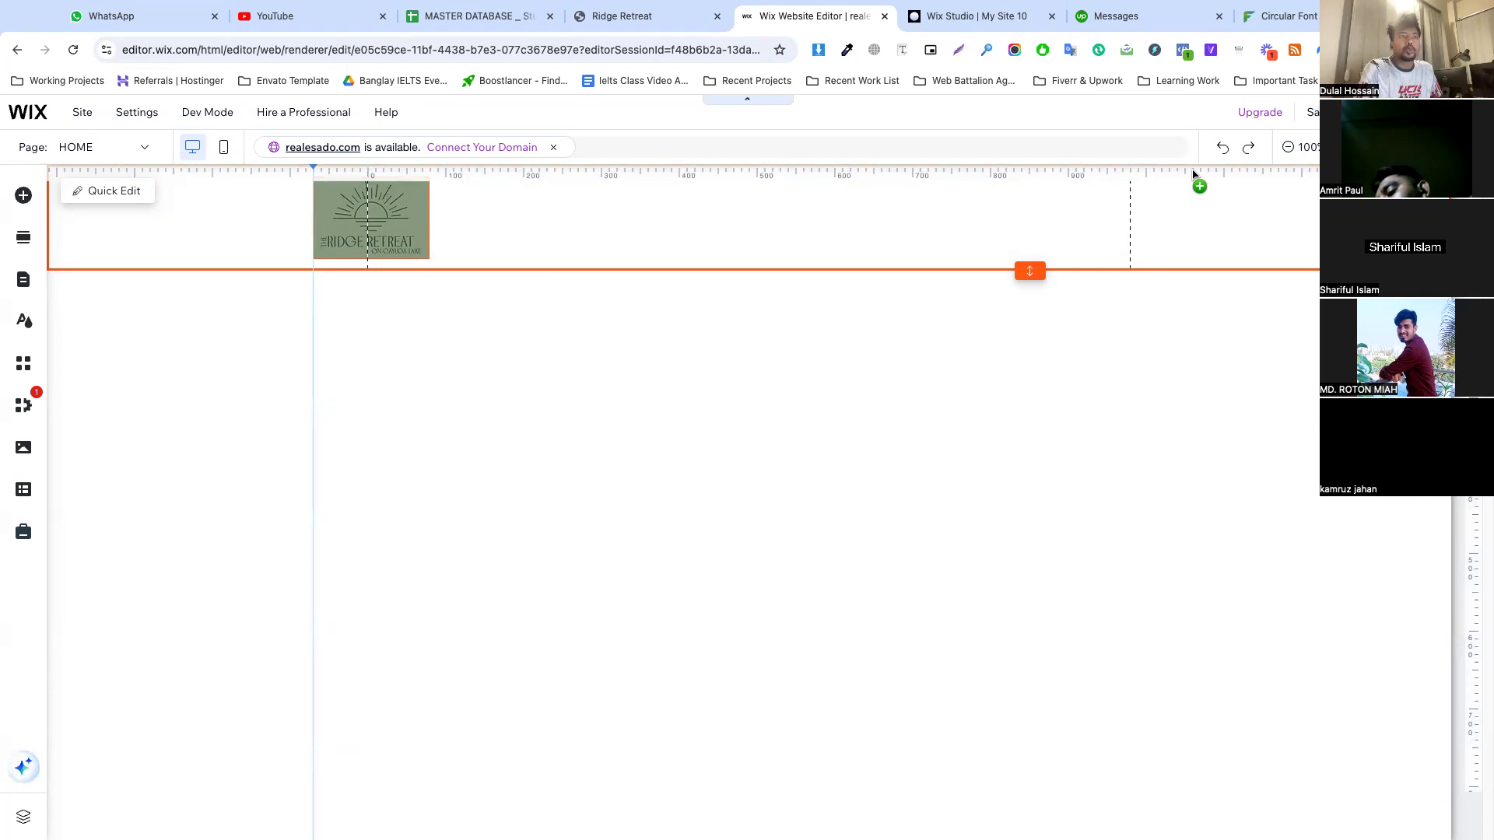
pyautogui.moveTo(1195, 173); pyautogui.dragTo(1184, 170)
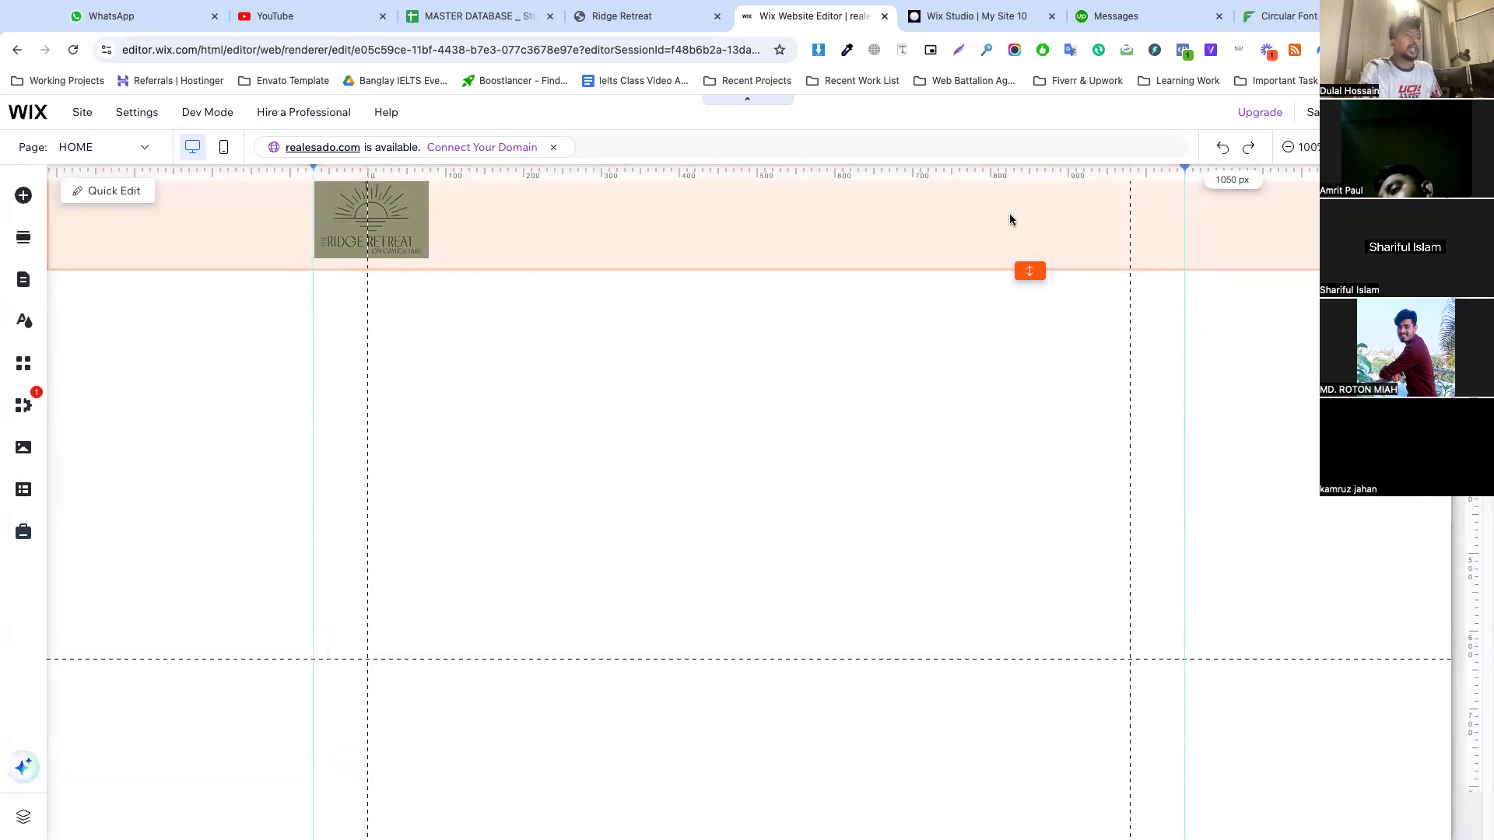
# Align the header logo's left edge with the left vertical guide
pyautogui.click(385, 227)
pyautogui.click(520, 225)
pyautogui.click(392, 234)
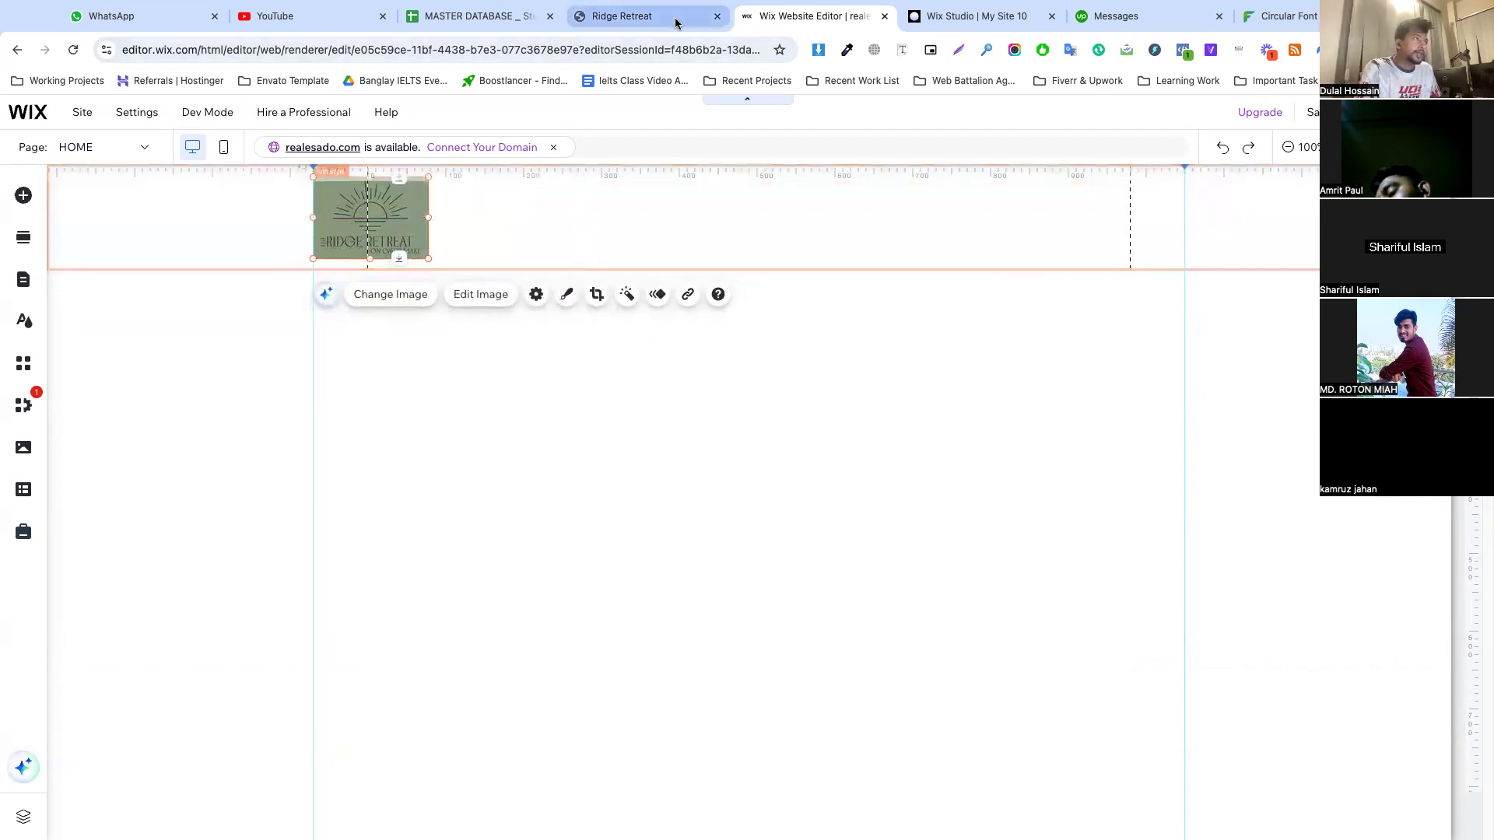
# Inspect the header section on the Ridge Retreat website and copy its background color code
pyautogui.click(667, 19)
pyautogui.click(12, 527)
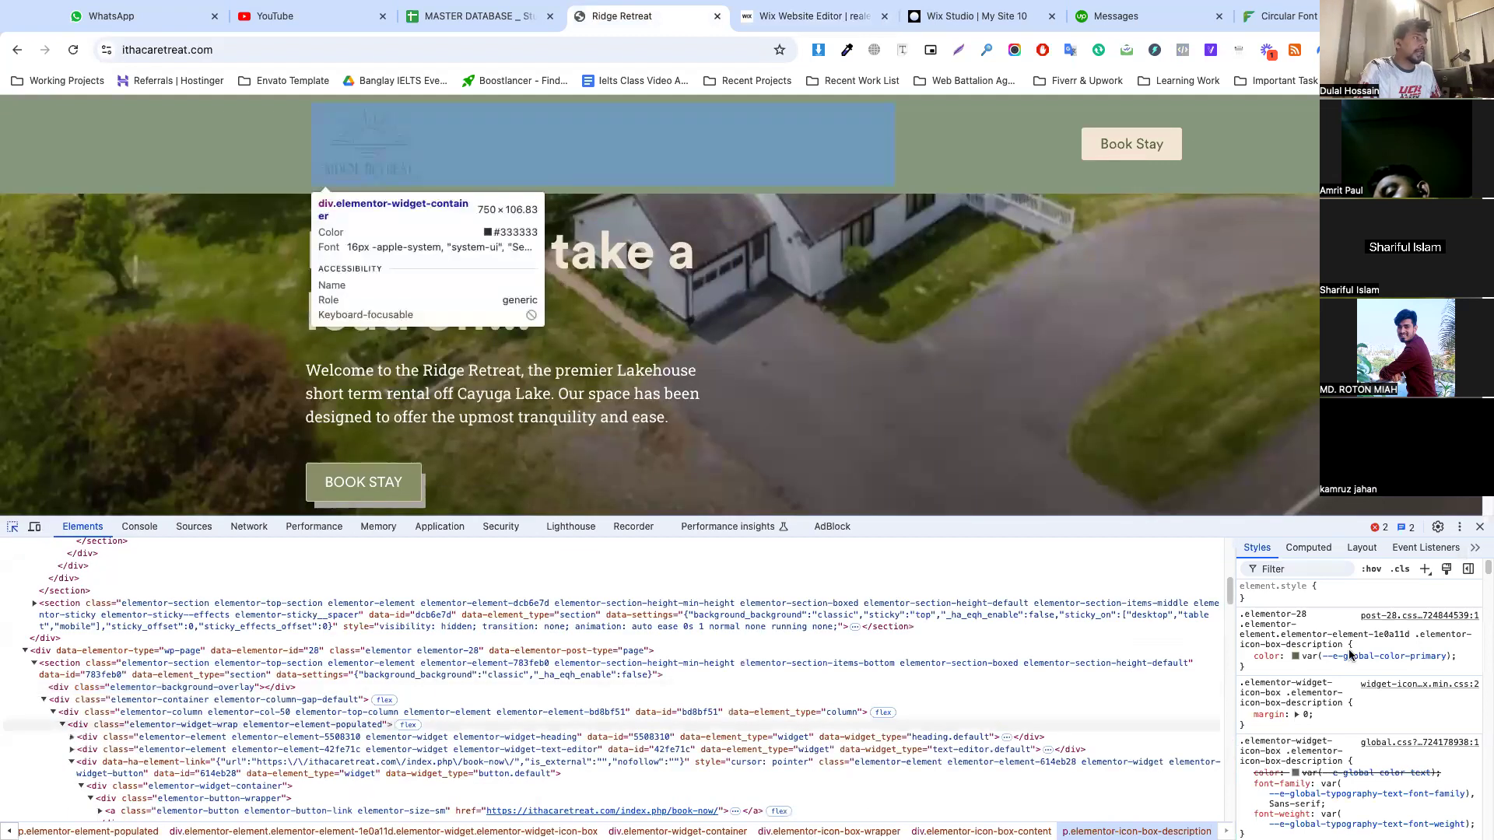
pyautogui.click(367, 158)
pyautogui.click(1358, 753)
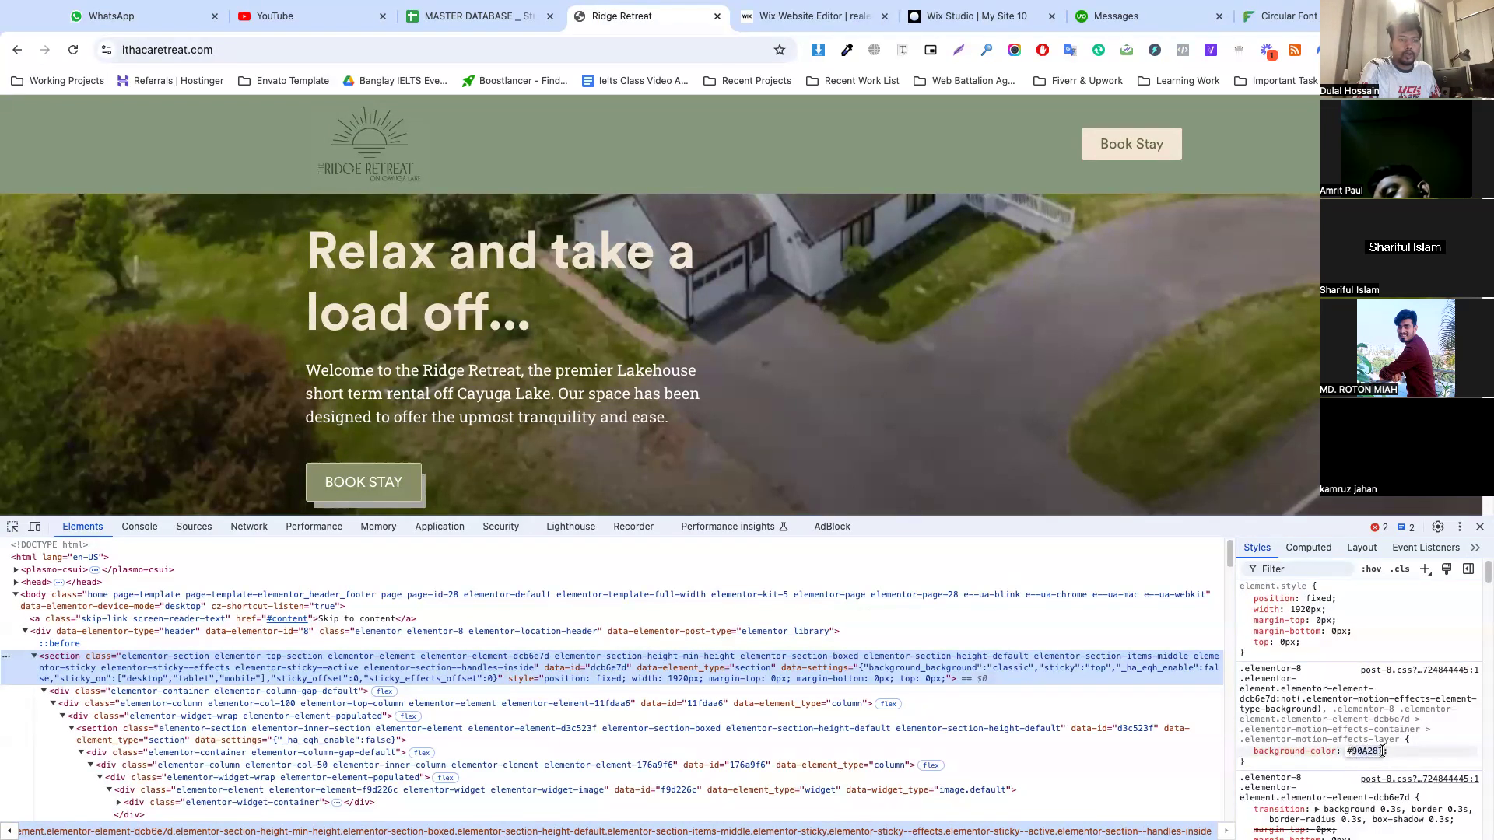
# Fill the Wix header's background with the sage green theme color #90A287 at 100% opacity
pyautogui.click(814, 16)
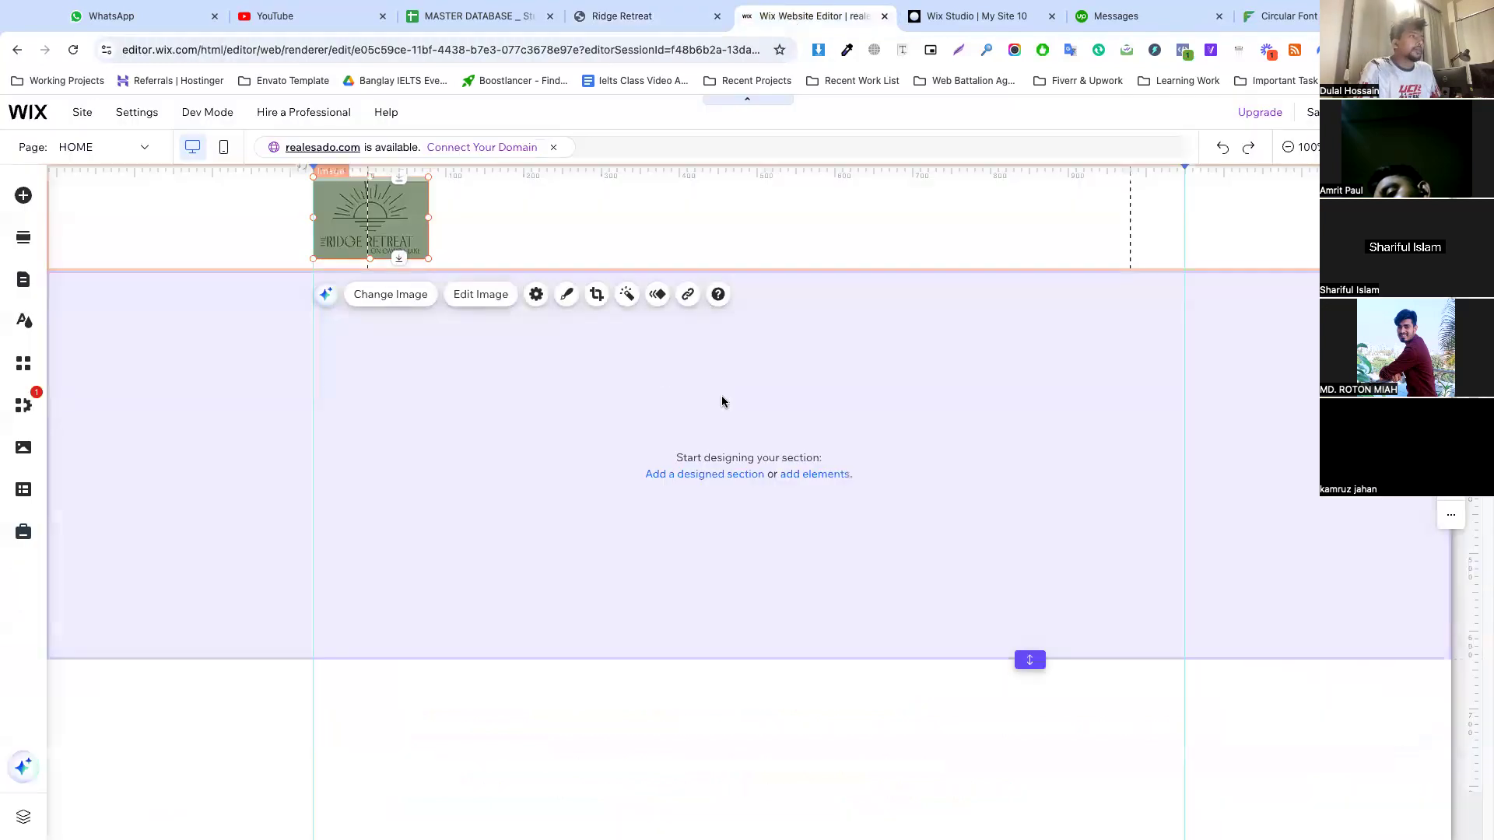
pyautogui.click(442, 225)
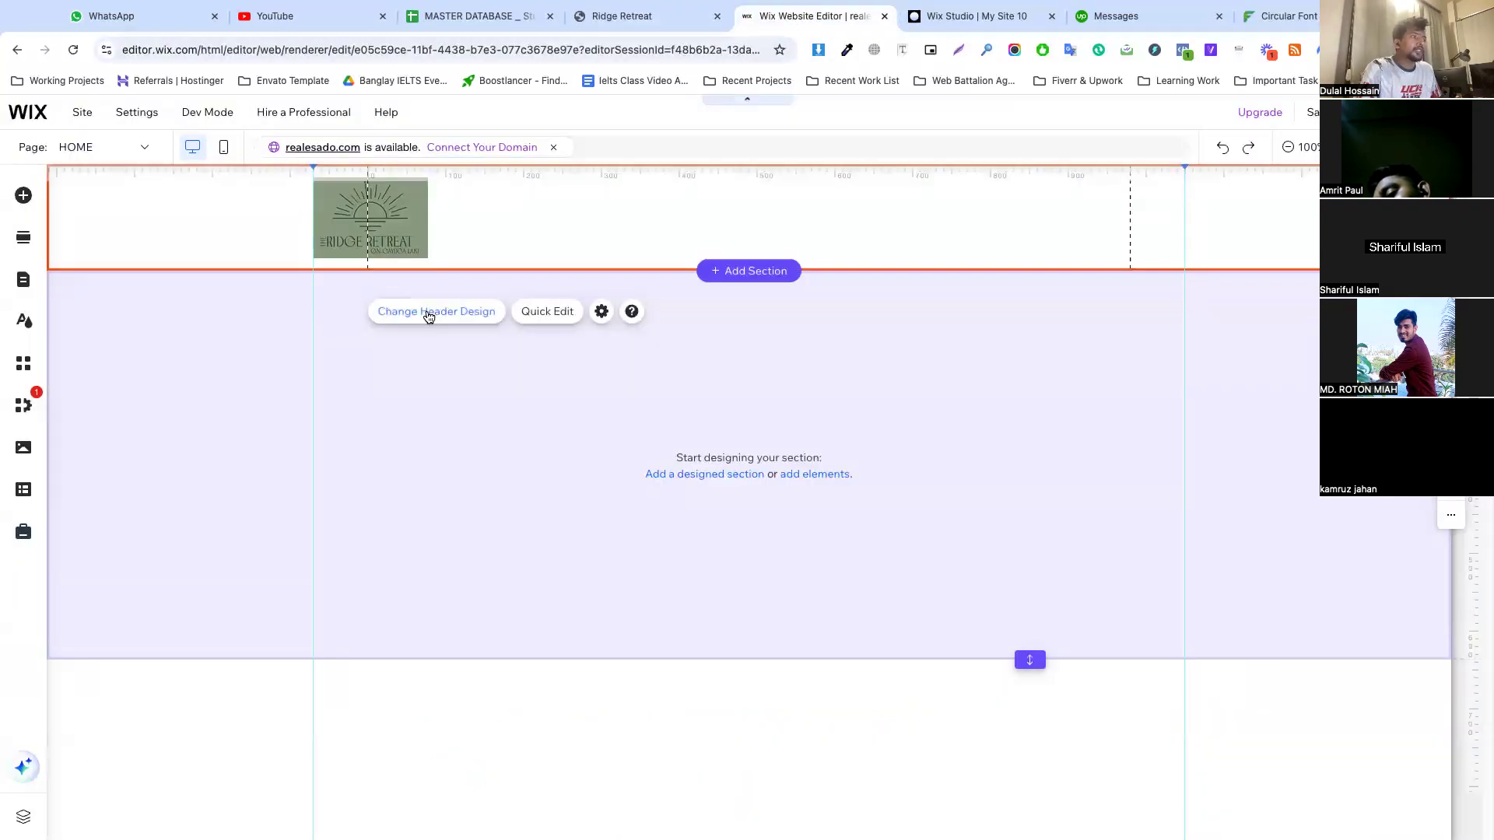
pyautogui.click(428, 315)
pyautogui.click(259, 411)
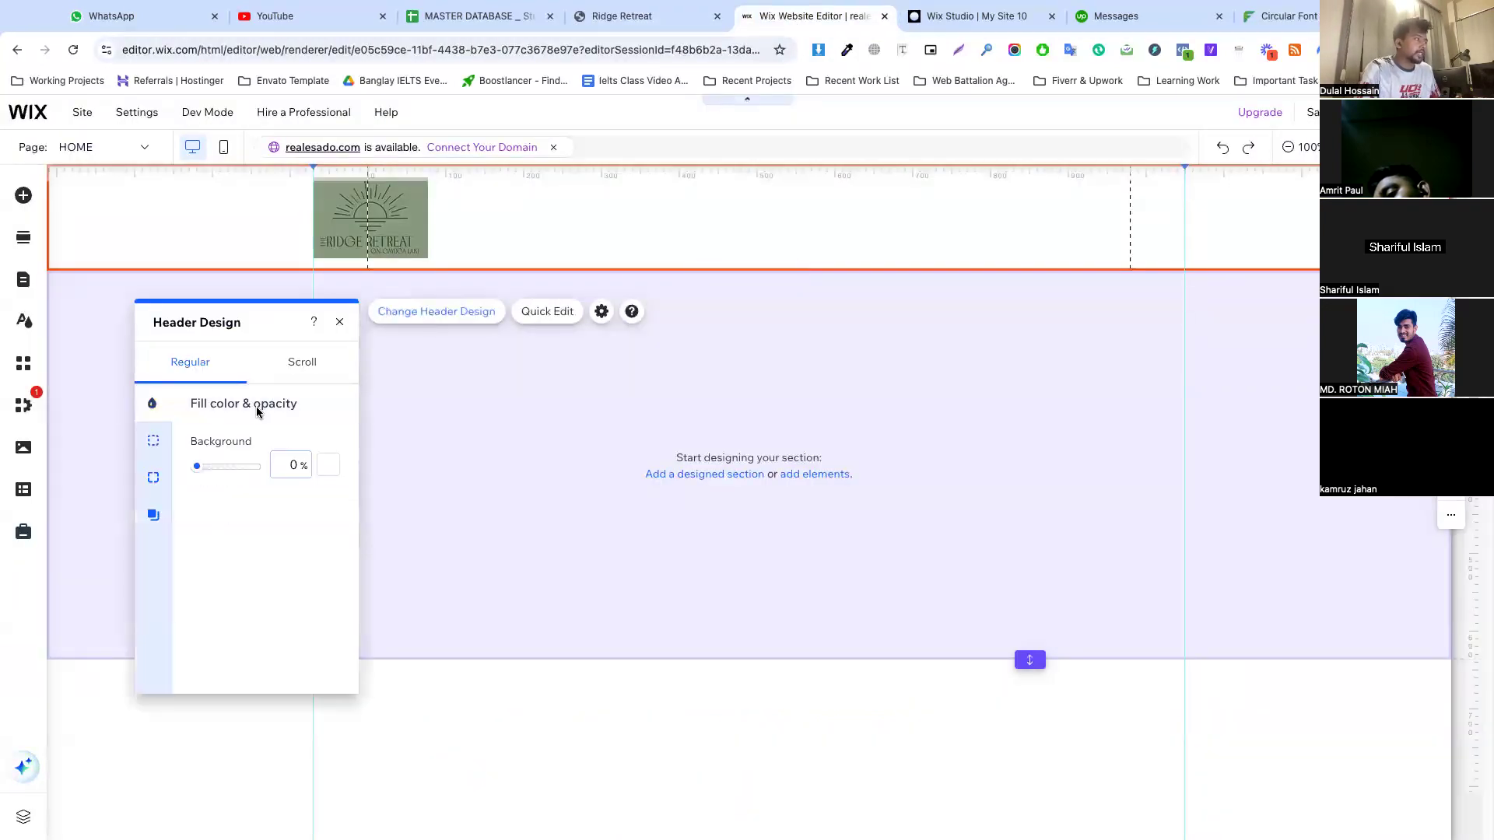
pyautogui.click(328, 465)
pyautogui.click(415, 604)
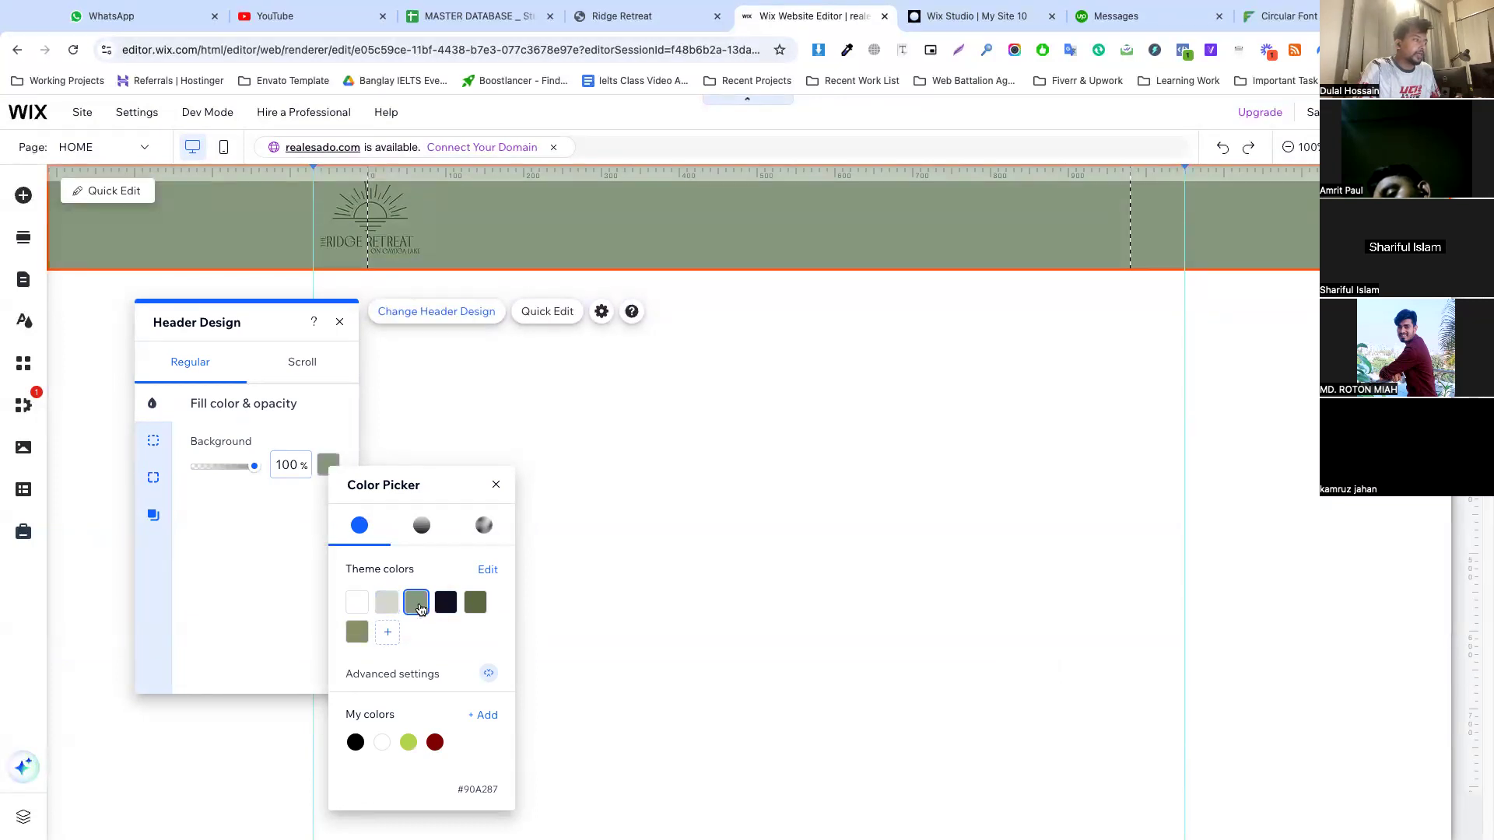
pyautogui.click(489, 723)
pyautogui.doubleClick(615, 718)
pyautogui.press('super+v')
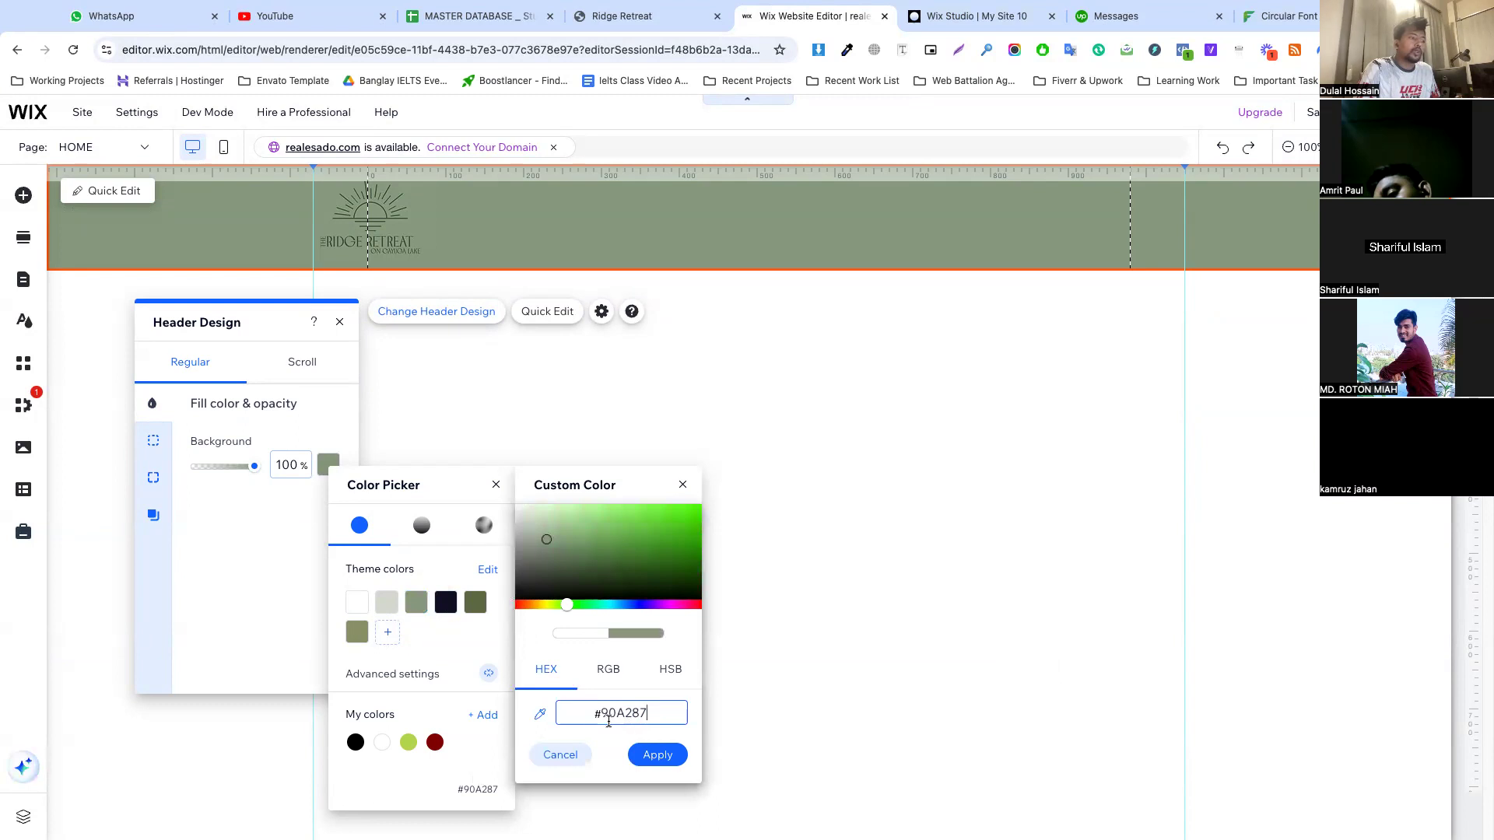
pyautogui.click(560, 755)
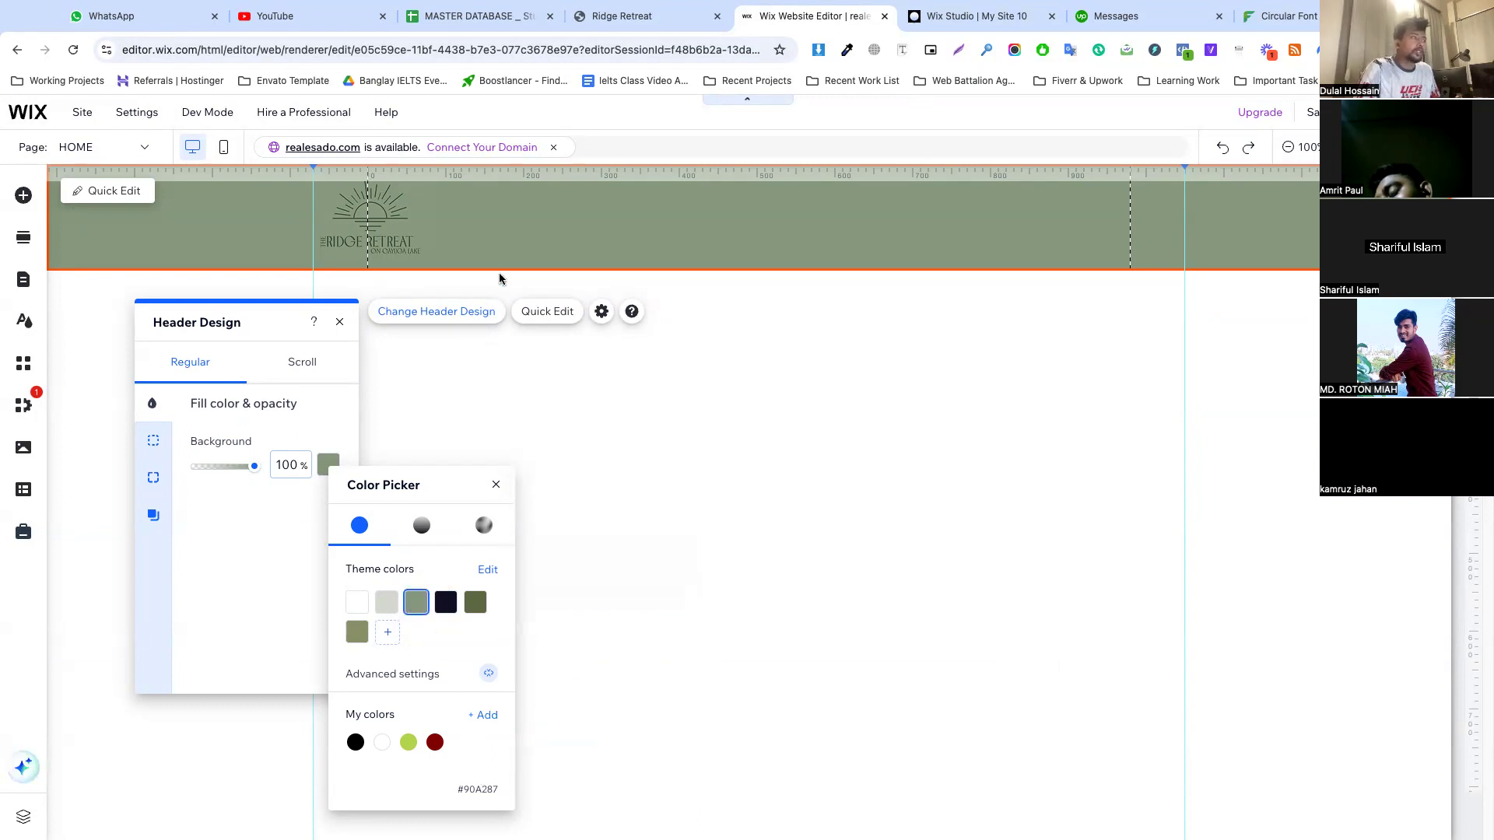
pyautogui.click(536, 255)
pyautogui.click(895, 351)
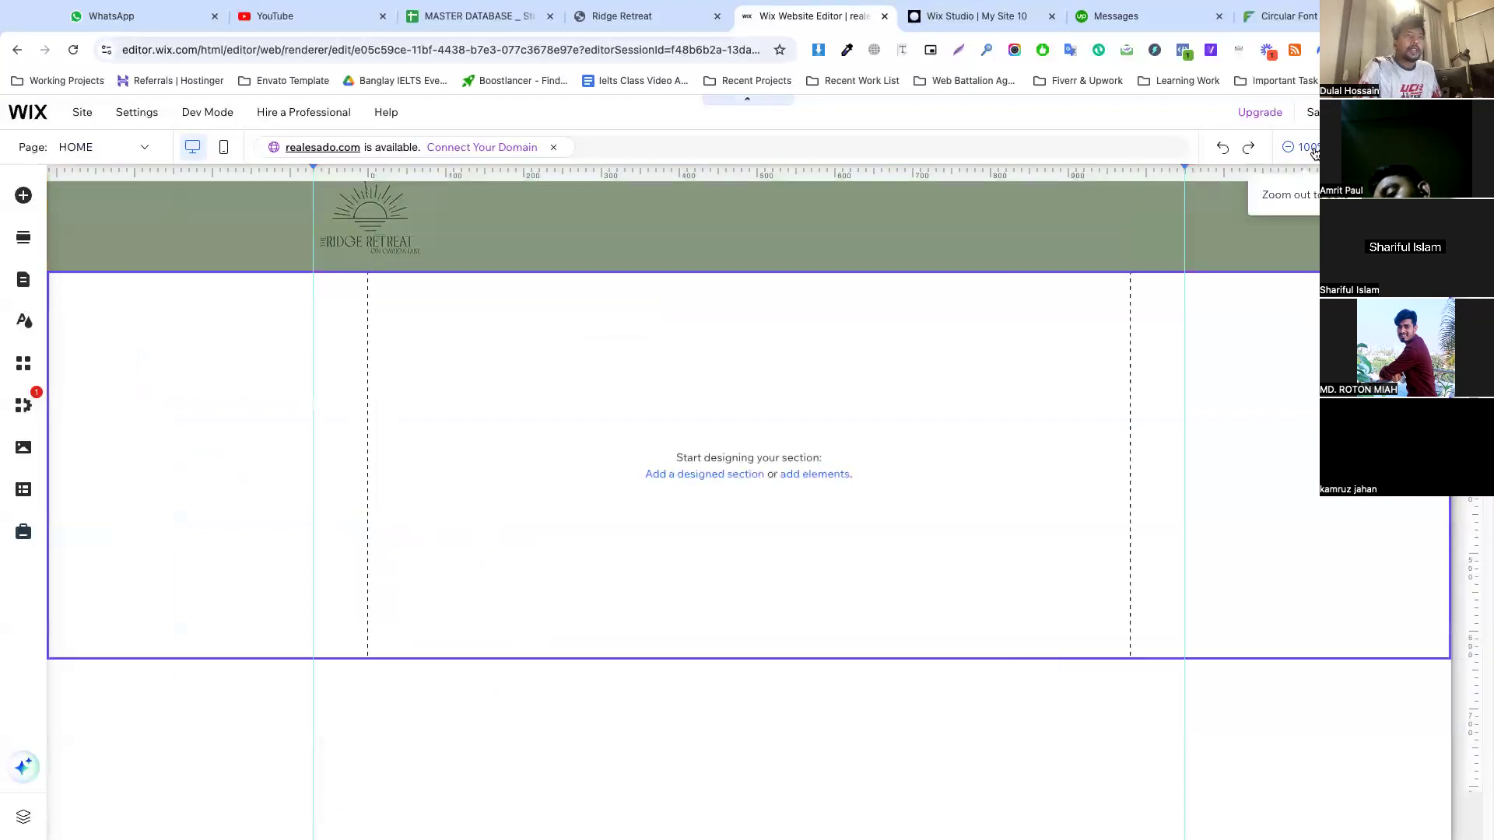
# Examine the Book Stay button and where it leads on the Ridge Retreat website as a reference for the Wix header
pyautogui.click(1105, 221)
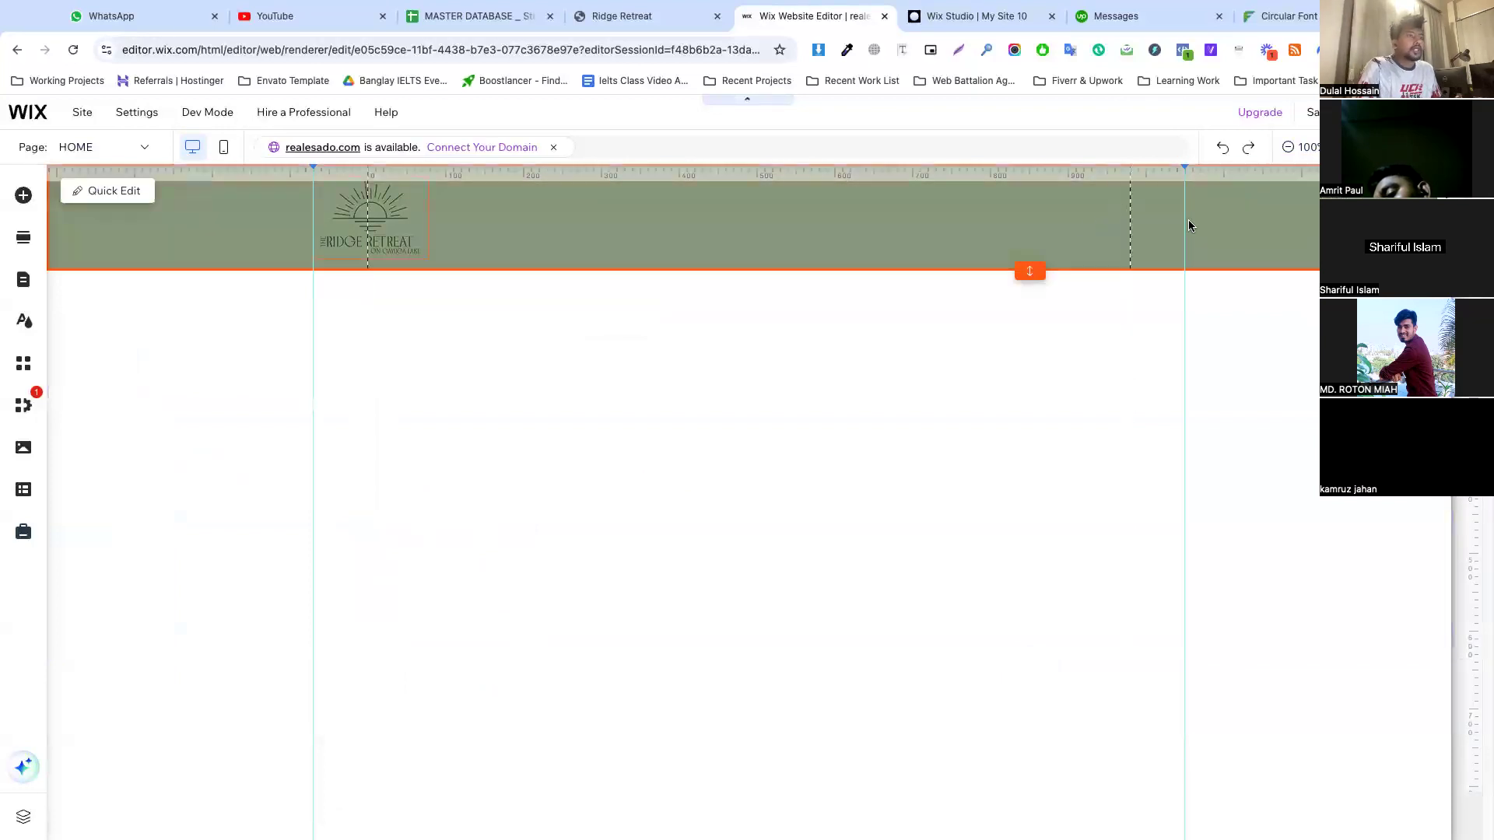
pyautogui.click(704, 23)
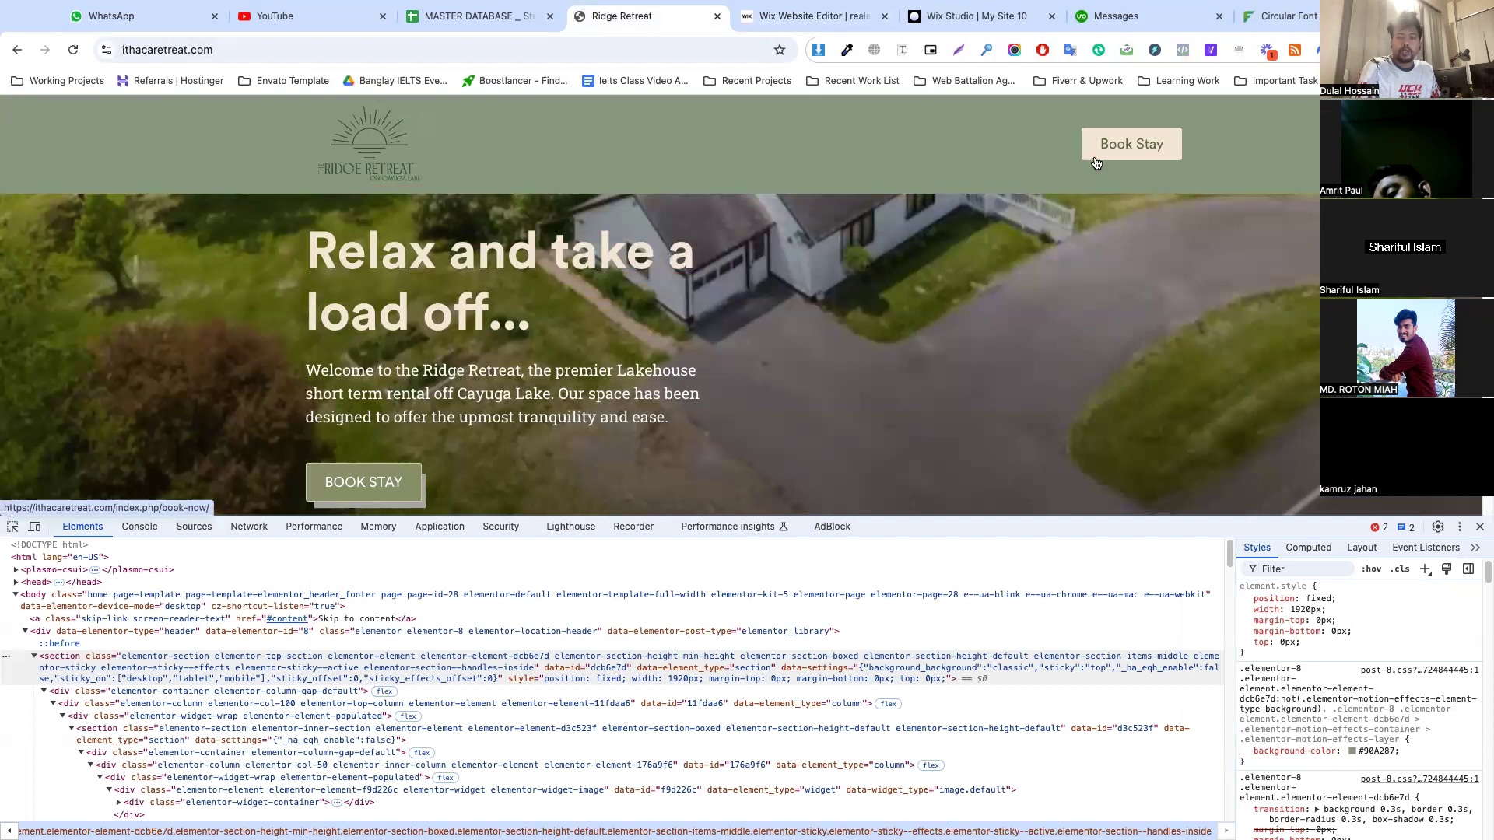
pyautogui.click(801, 15)
pyautogui.click(621, 16)
pyautogui.click(748, 17)
pyautogui.click(630, 14)
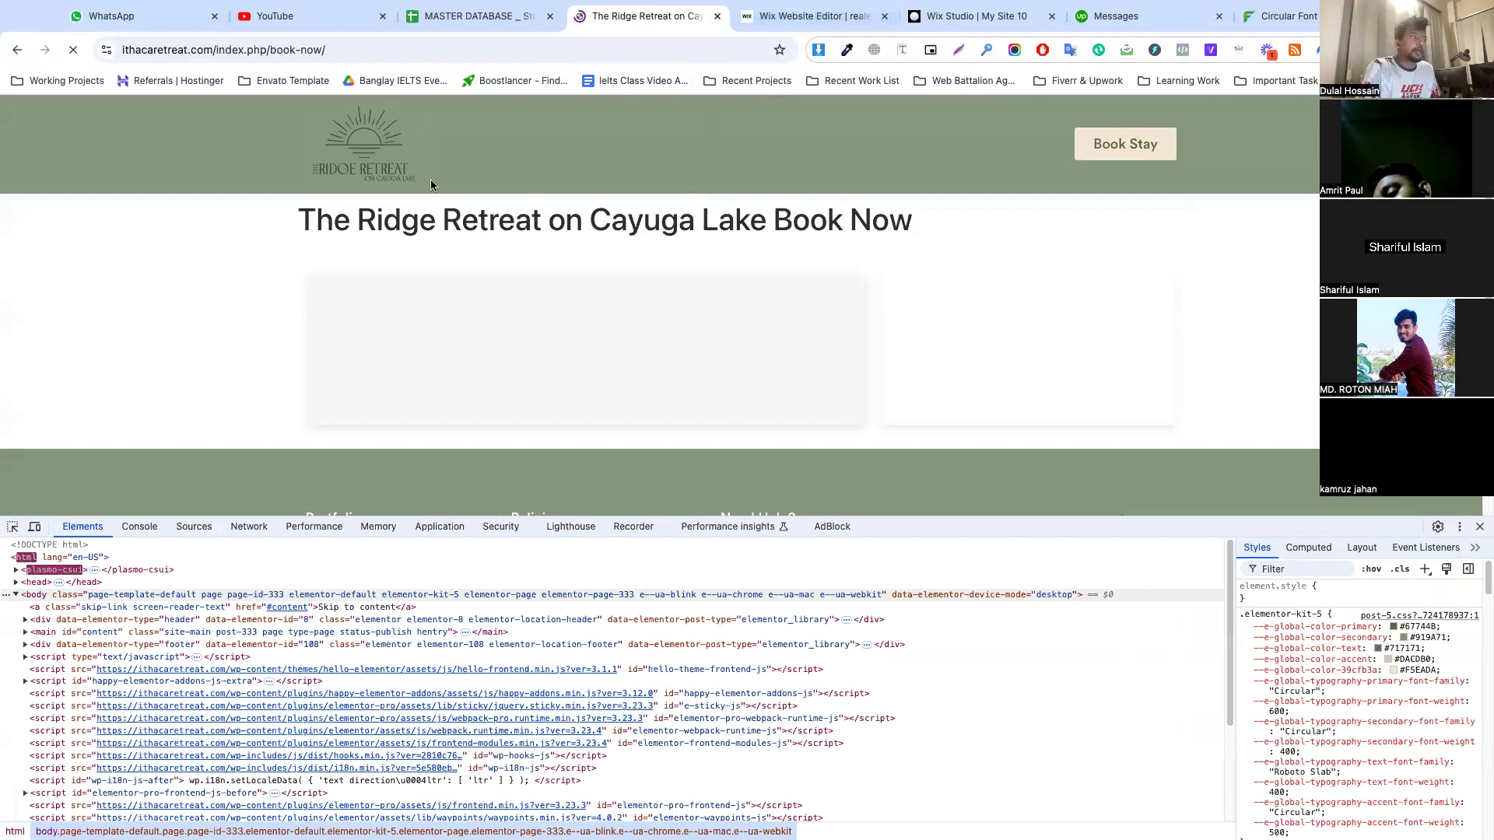
pyautogui.click(383, 164)
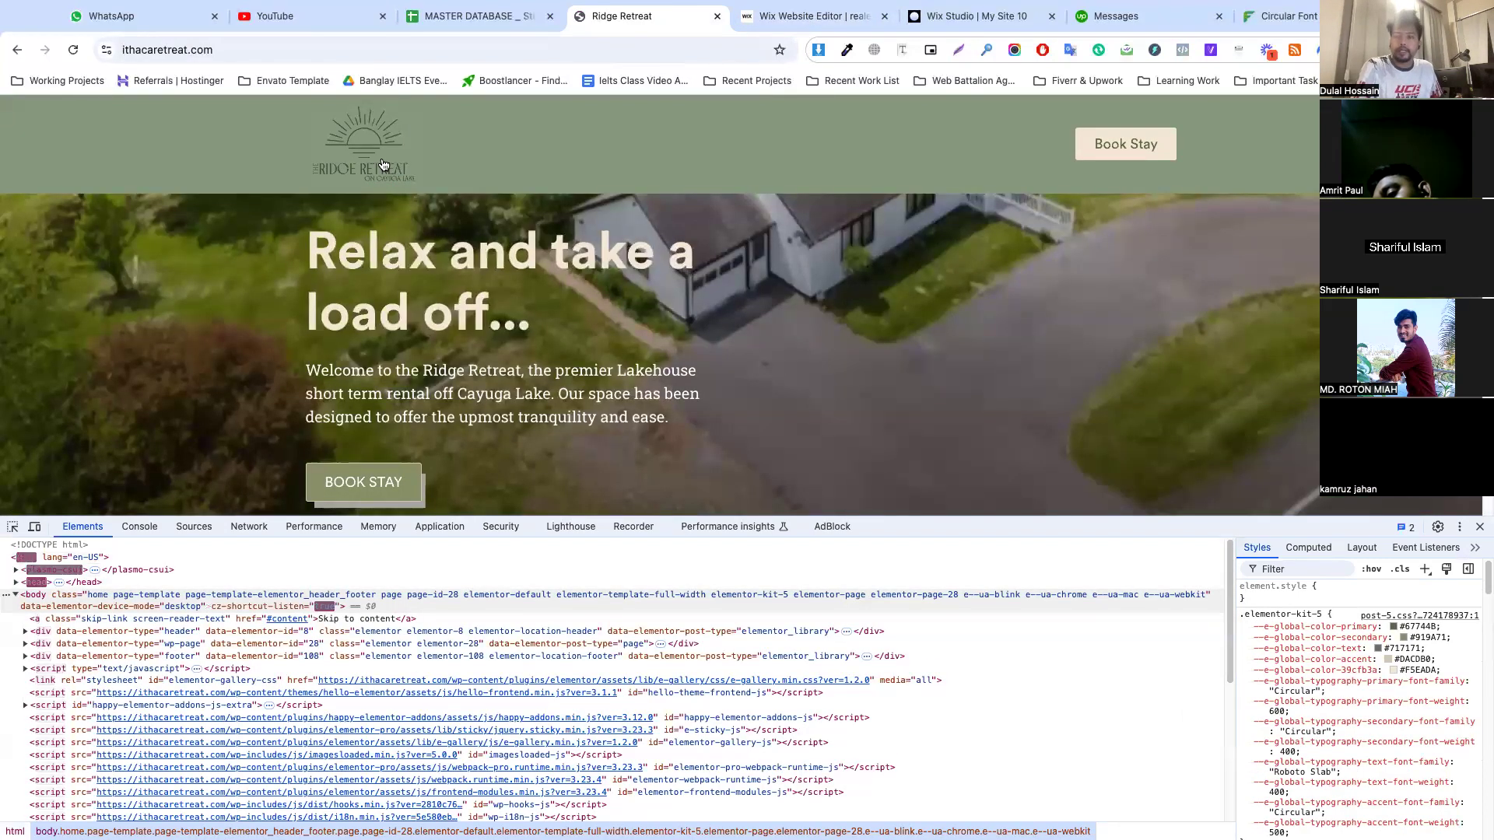
pyautogui.click(766, 28)
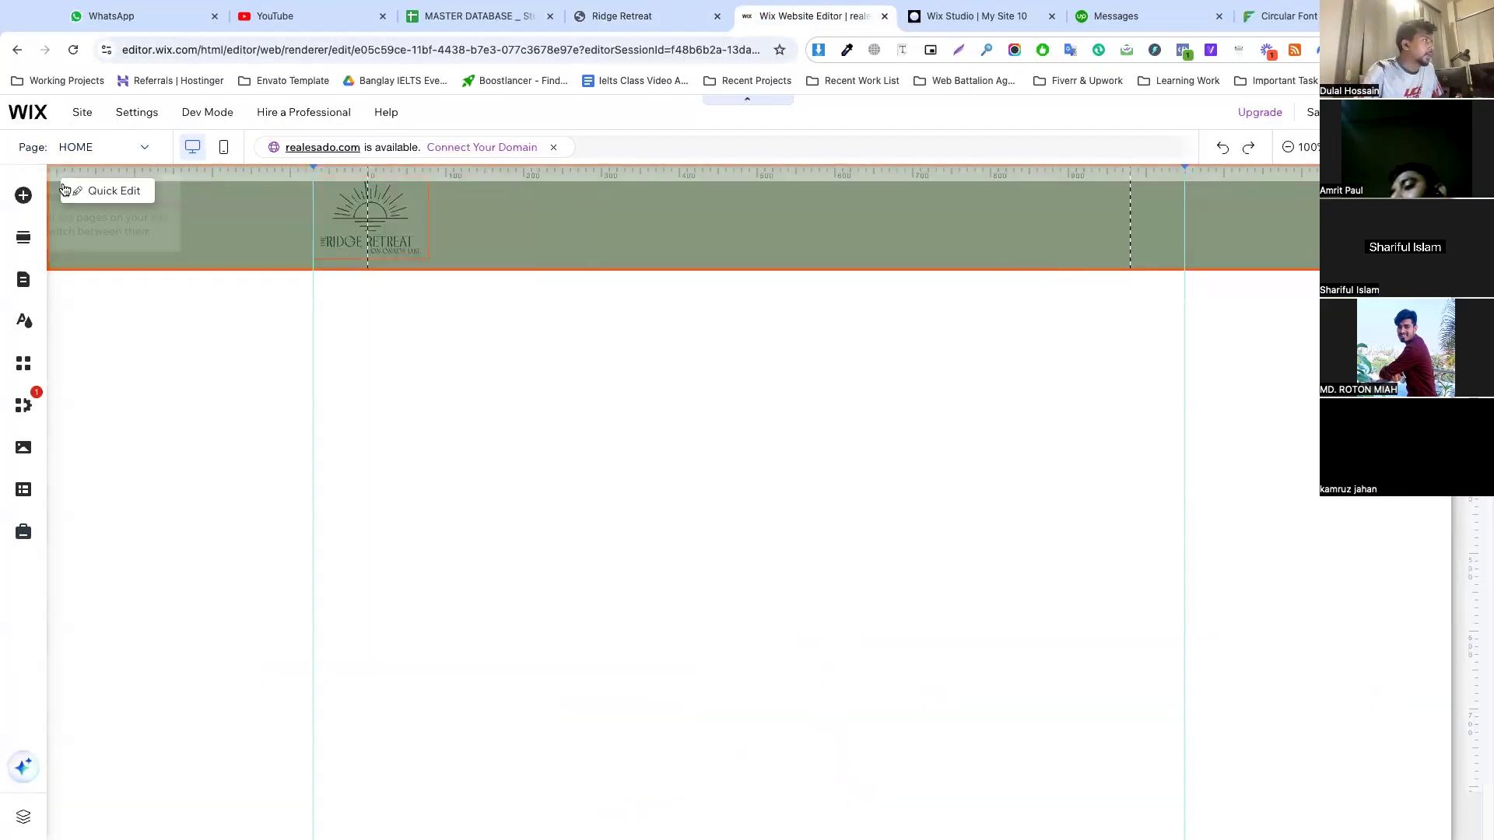
# Add a themed button to the header with its right edge at the right vertical guide
pyautogui.click(23, 196)
pyautogui.click(84, 283)
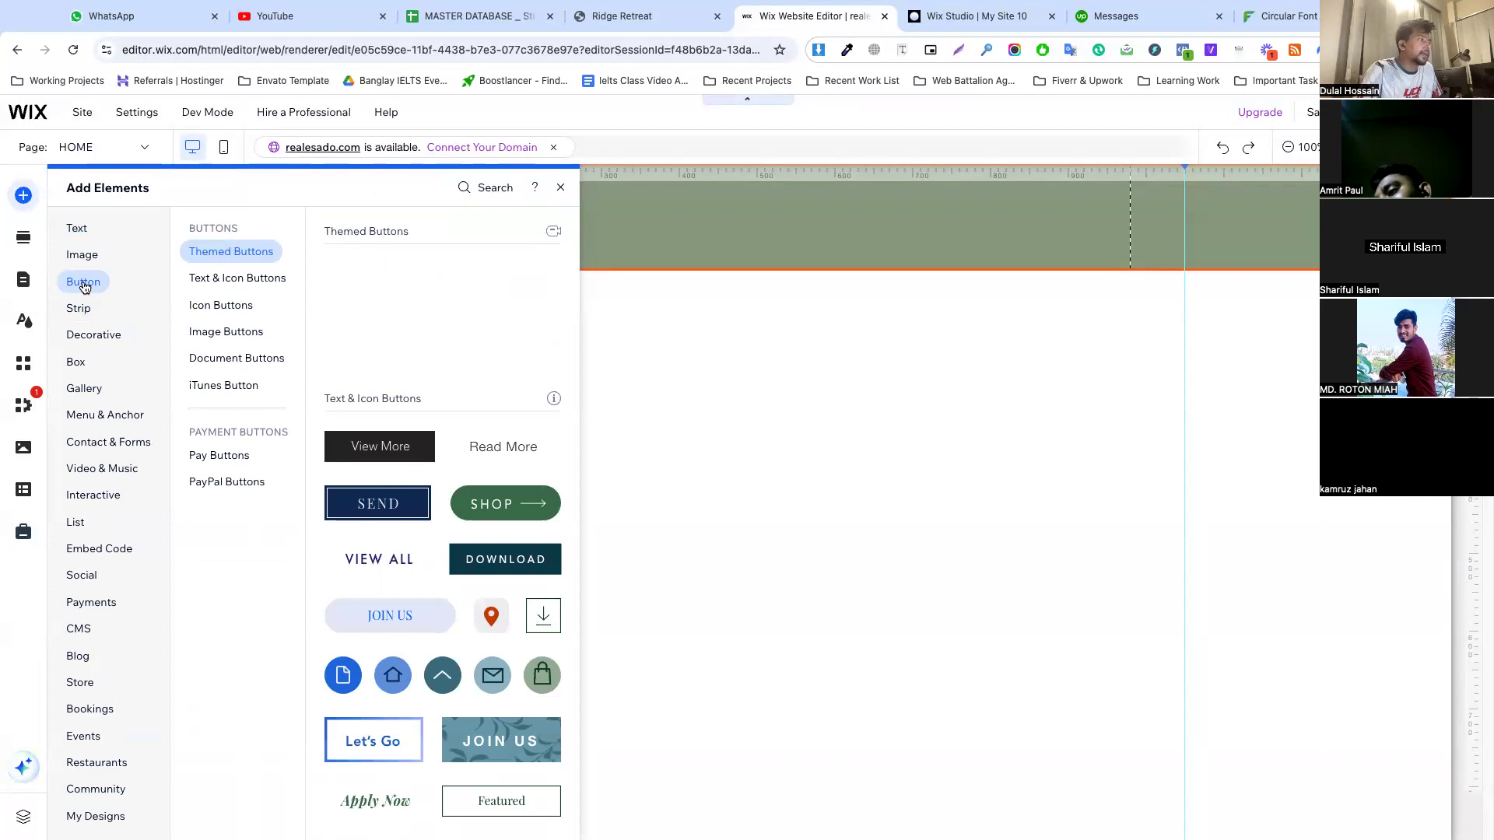
pyautogui.moveTo(380, 278); pyautogui.dragTo(1122, 220)
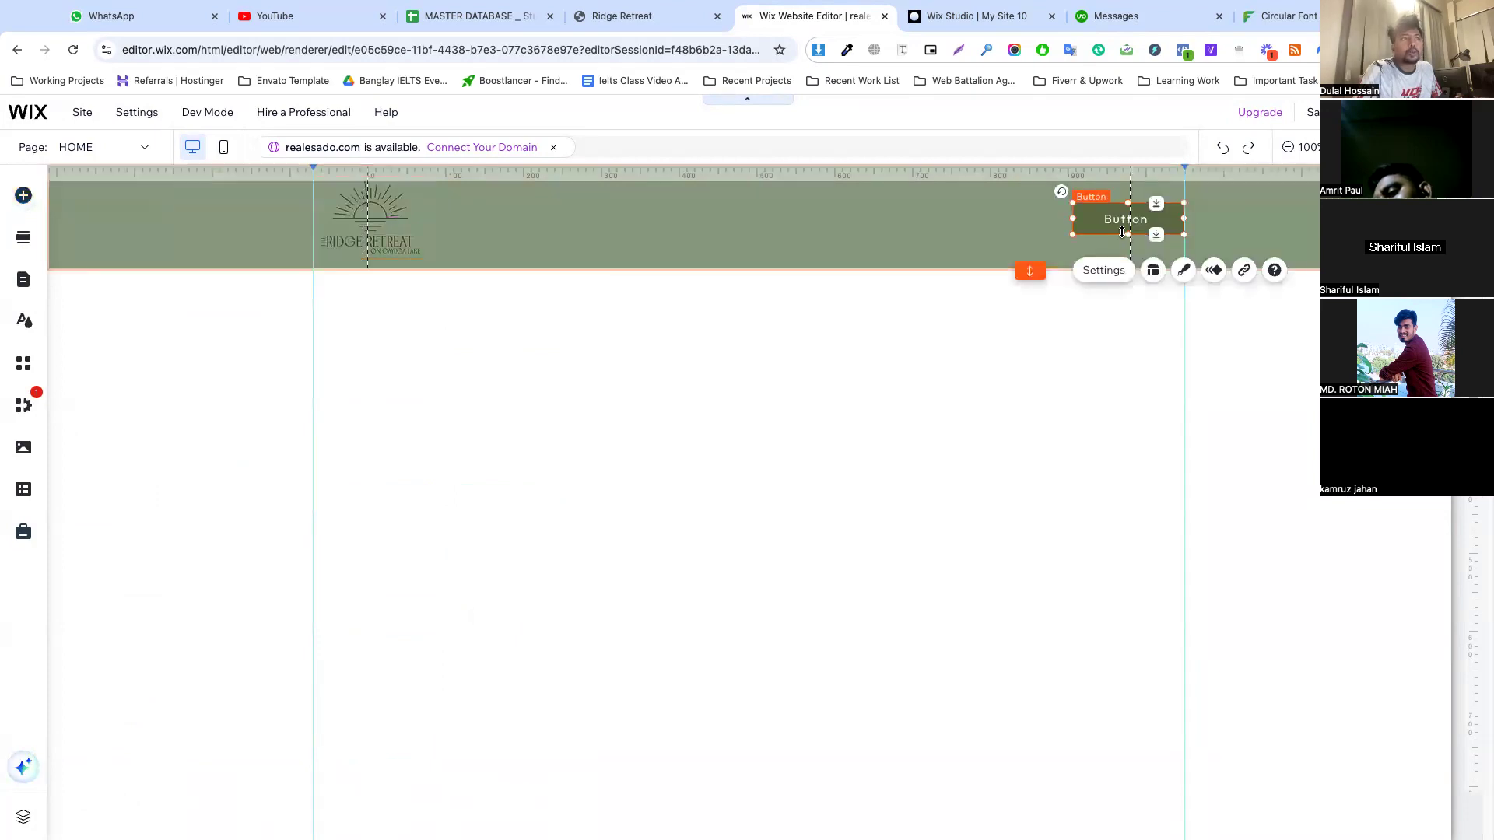
# Fill the header button's regular-state background with white at 100% opacity
pyautogui.click(1191, 272)
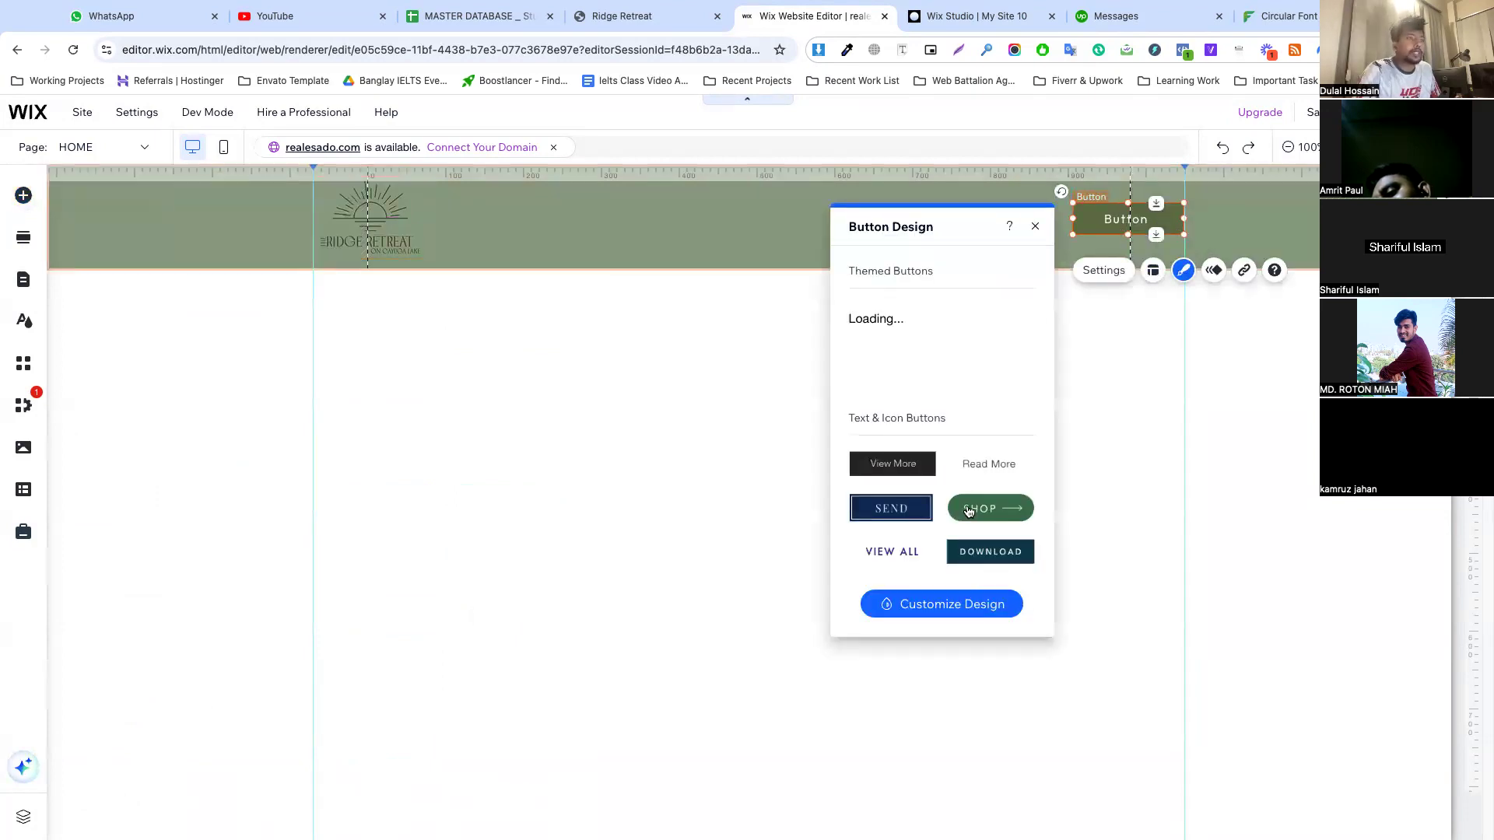
pyautogui.click(962, 604)
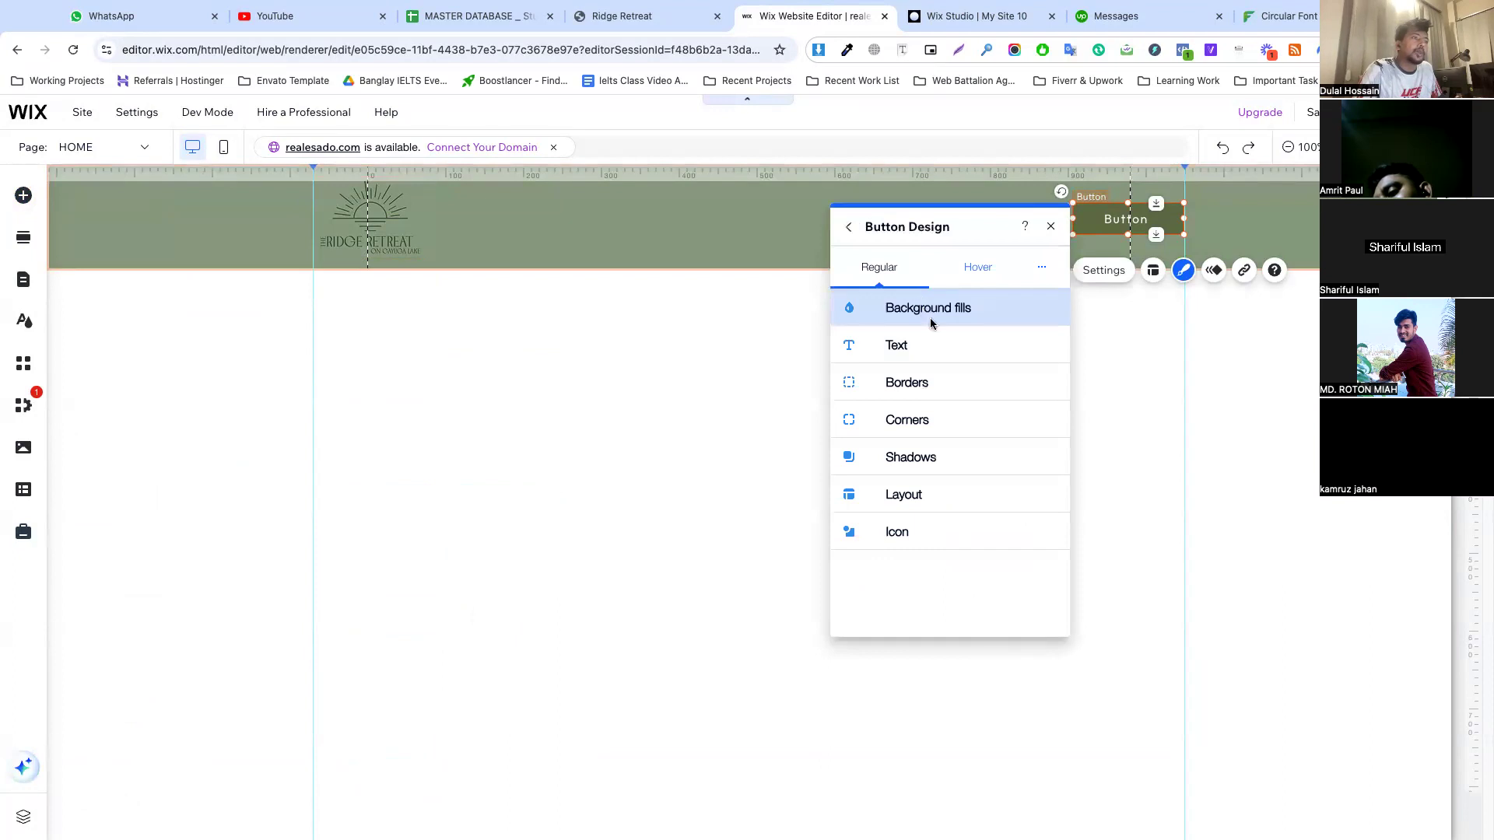
pyautogui.click(929, 311)
pyautogui.click(965, 398)
pyautogui.moveTo(965, 398)
pyautogui.mouseDown()
pyautogui.moveTo(917, 397)
pyautogui.moveTo(984, 400)
pyautogui.mouseUp()
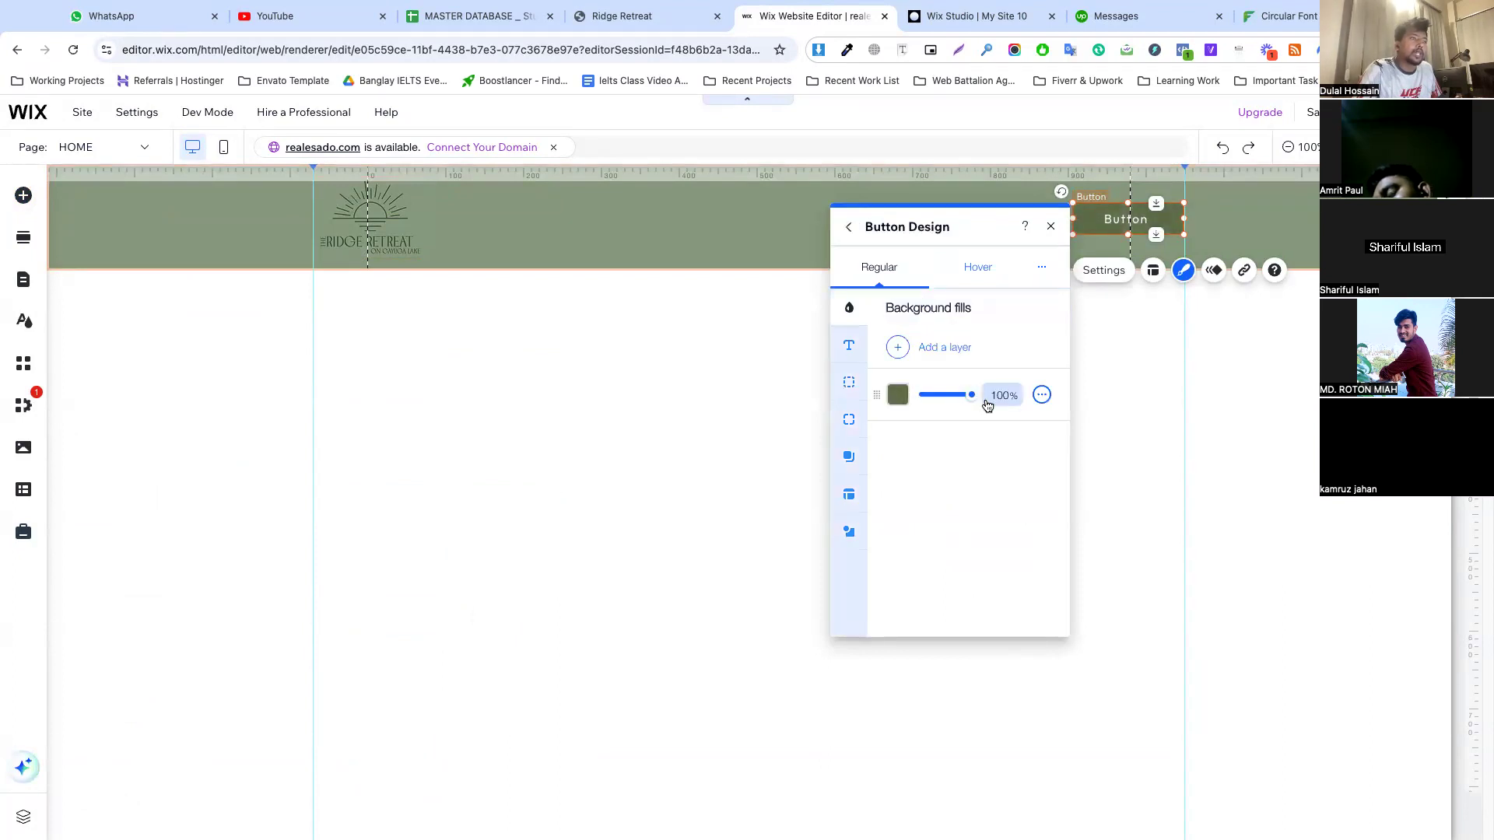
pyautogui.click(898, 399)
pyautogui.click(1108, 342)
pyautogui.click(903, 410)
pyautogui.click(849, 382)
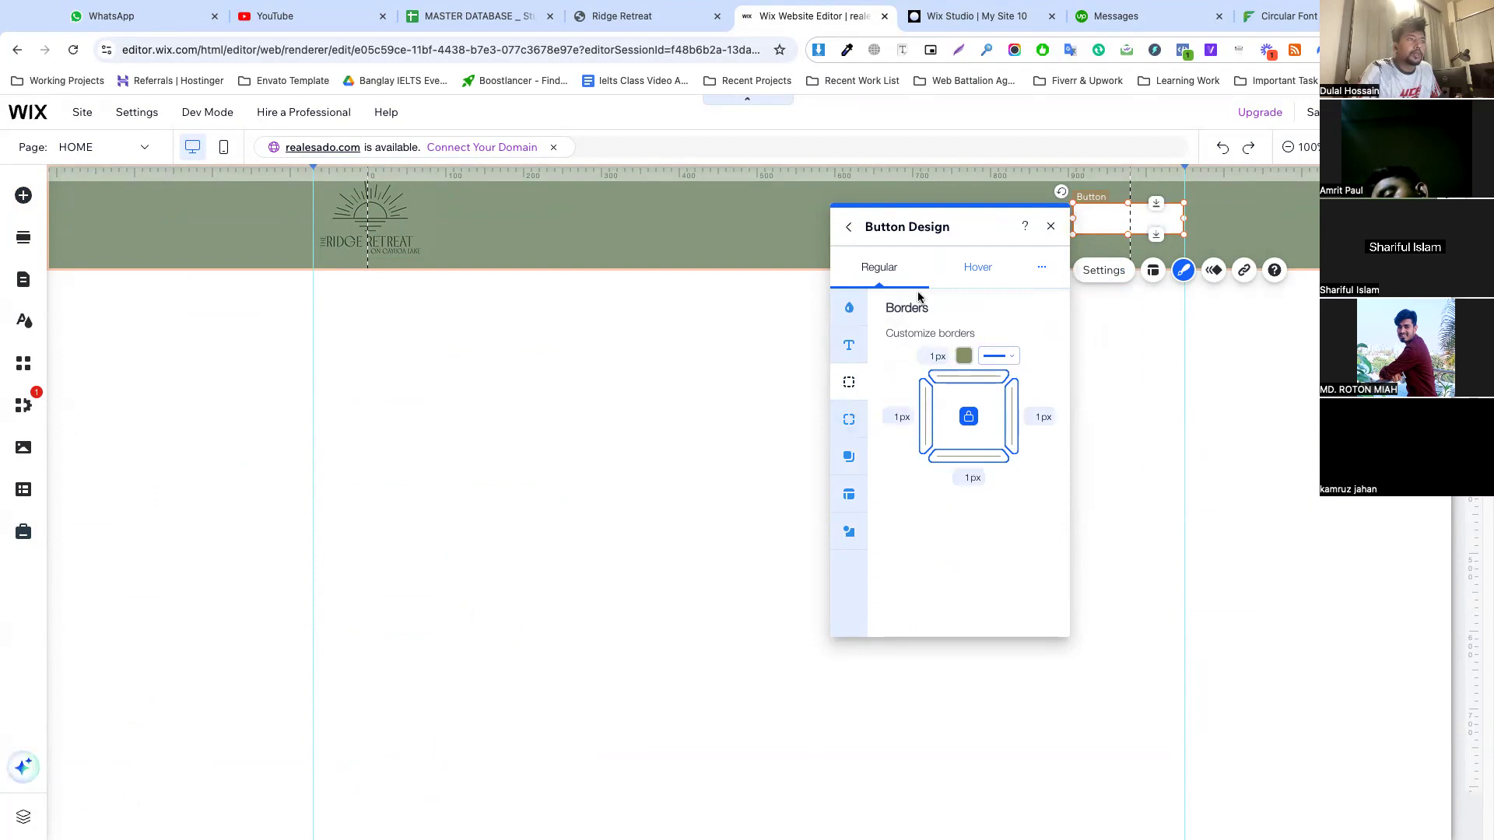
pyautogui.click(965, 274)
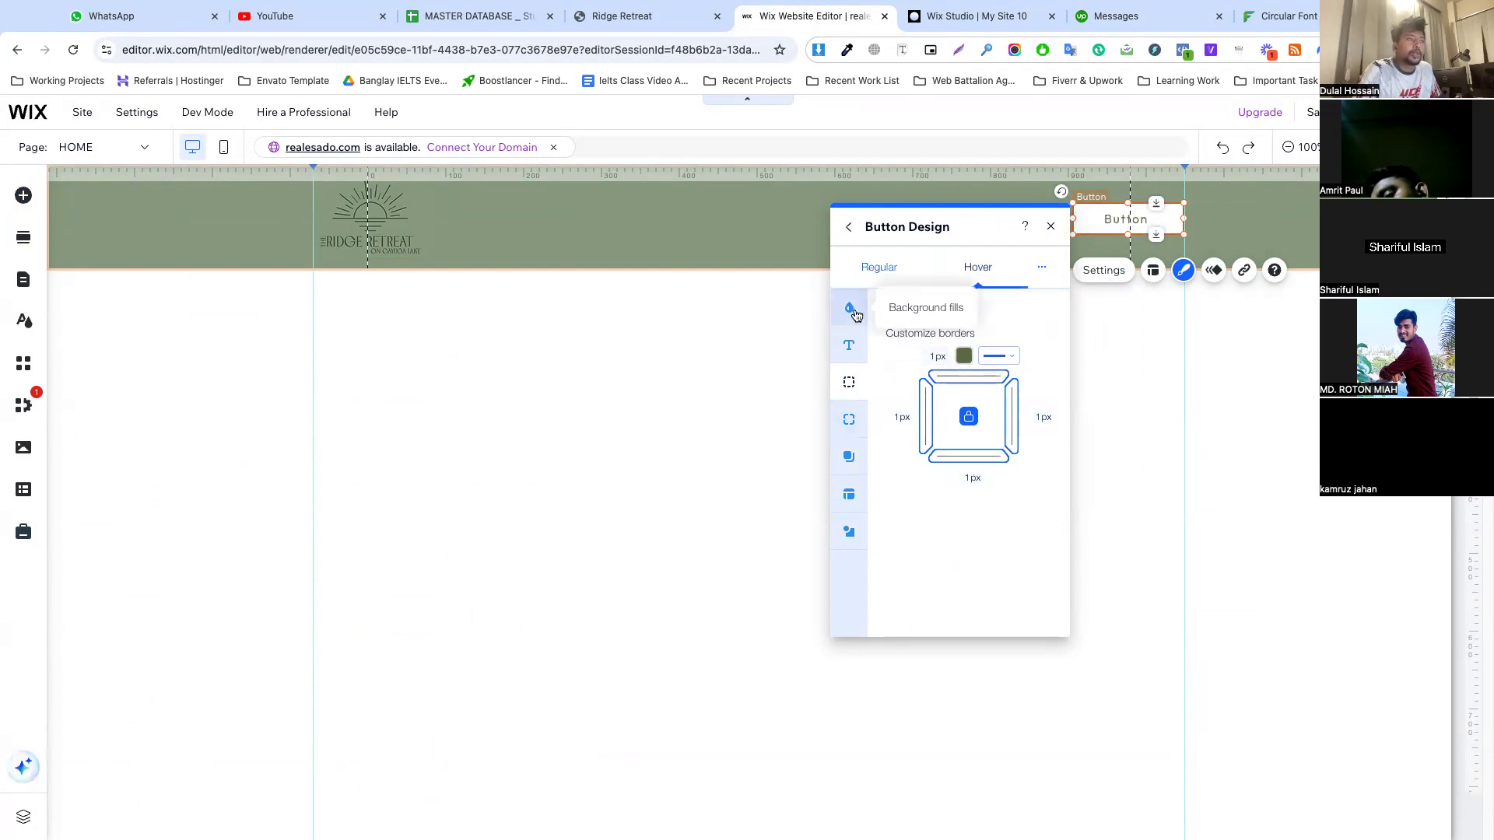
pyautogui.click(1225, 226)
# Set the header button's text to the dark green theme color #67744B and the Outfit Medium font
pyautogui.click(1154, 217)
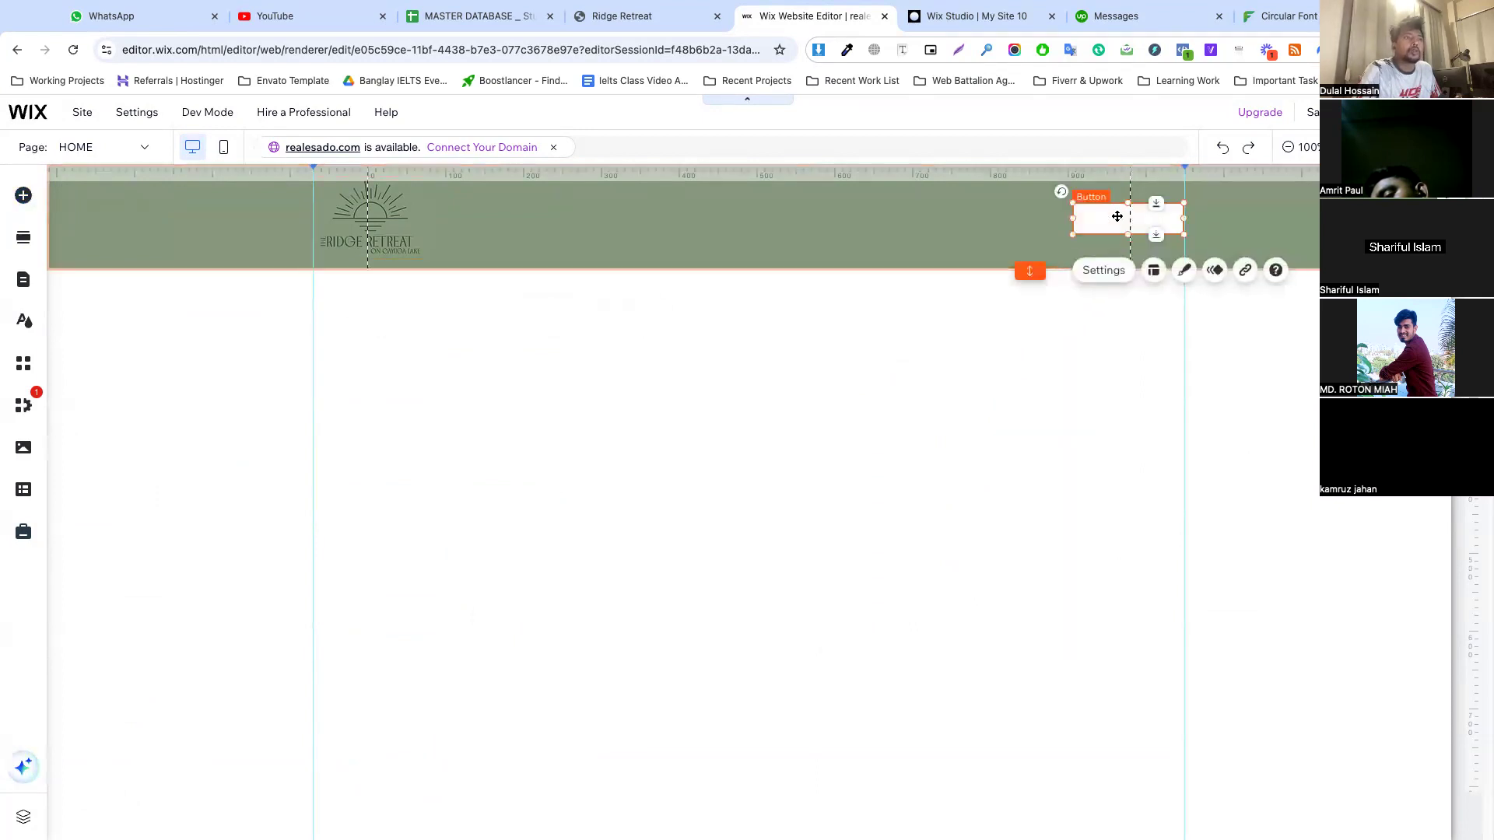
pyautogui.click(1183, 271)
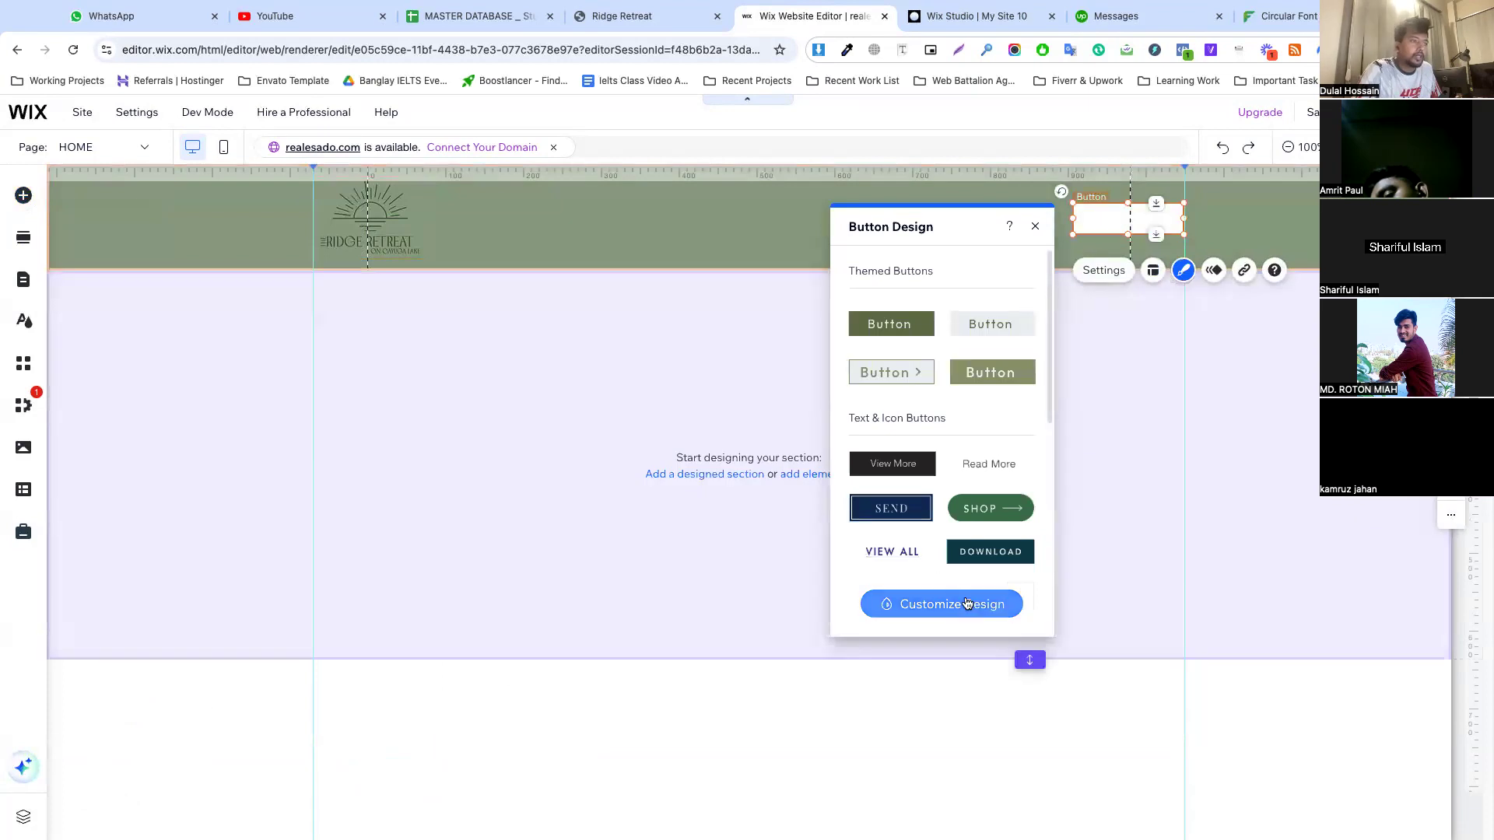
pyautogui.click(902, 604)
pyautogui.click(895, 346)
pyautogui.scroll(-3, 903, 451)
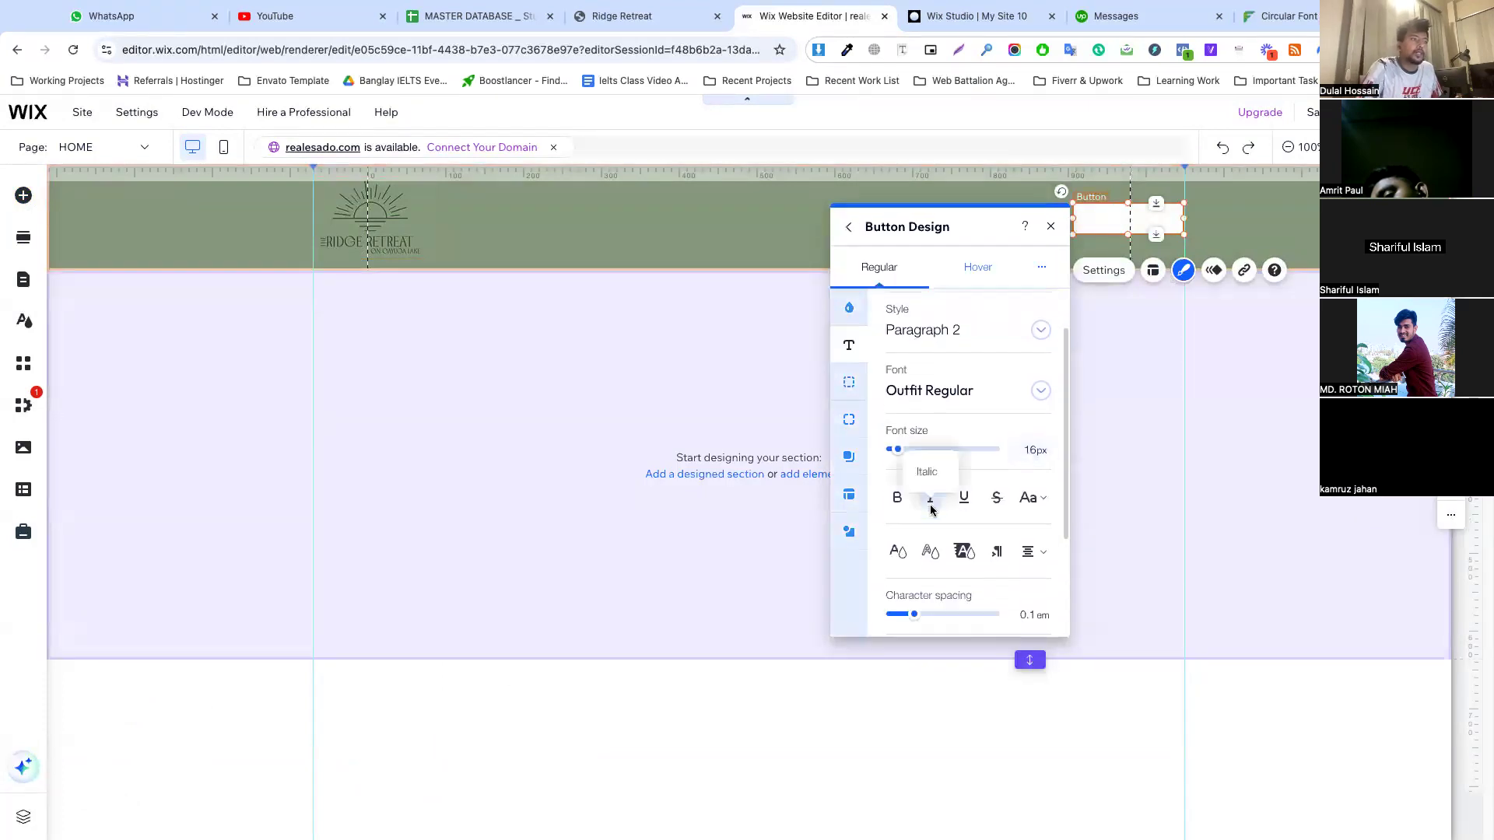
pyautogui.click(897, 438)
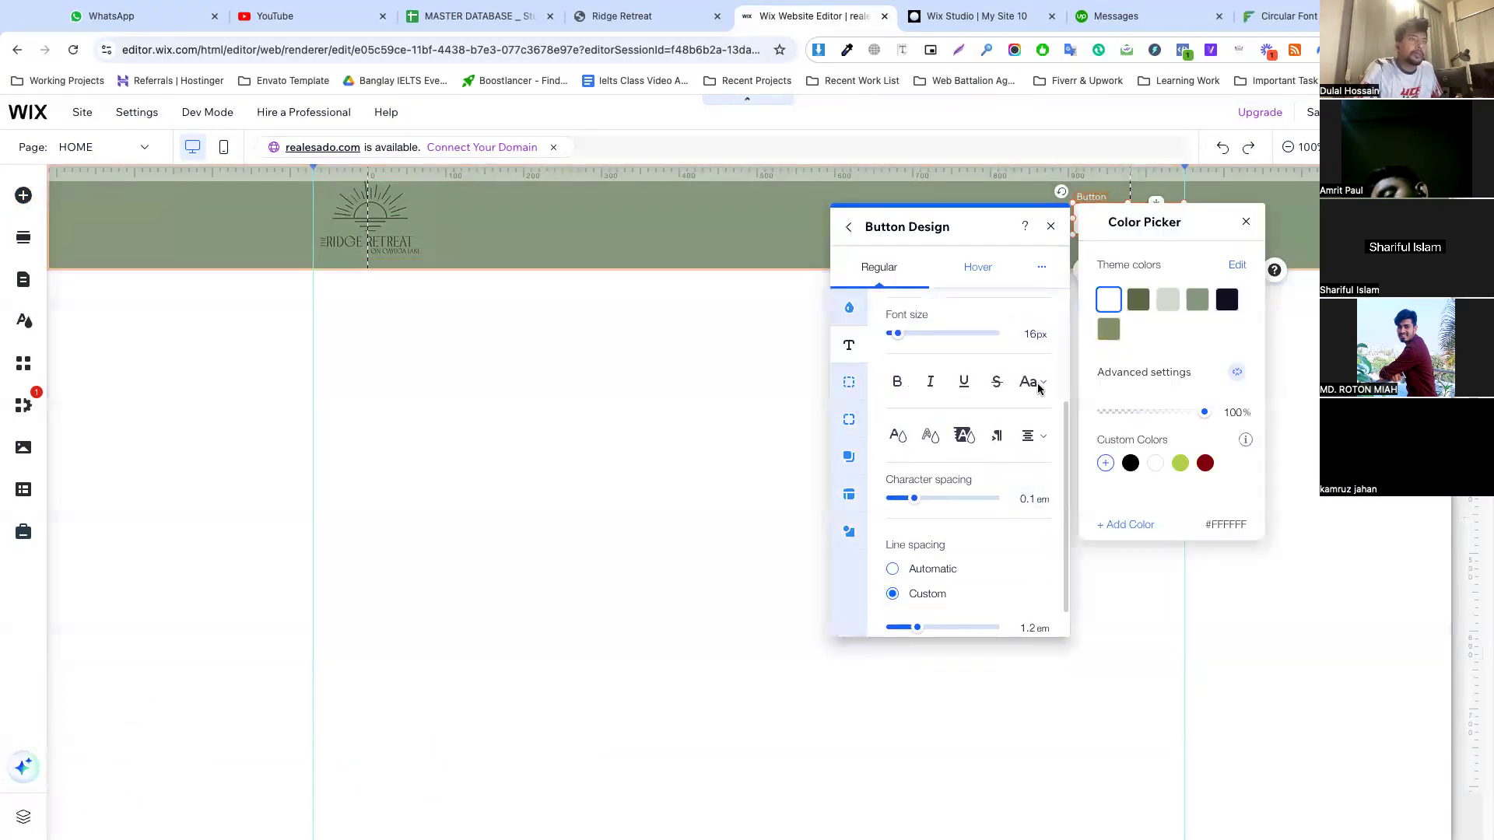
pyautogui.click(1201, 306)
pyautogui.click(1138, 300)
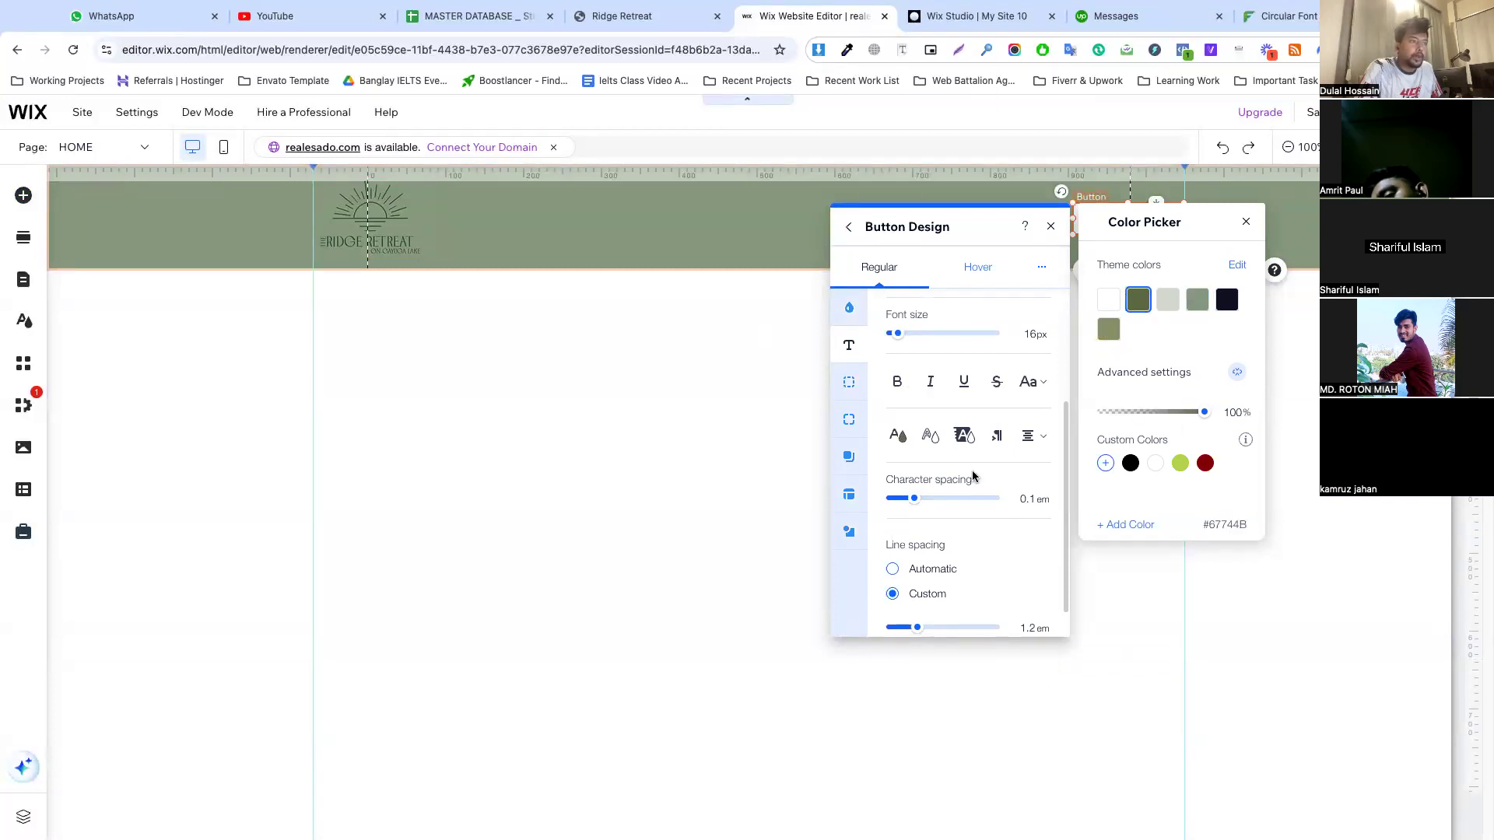
pyautogui.click(944, 358)
pyautogui.scroll(3, 953, 397)
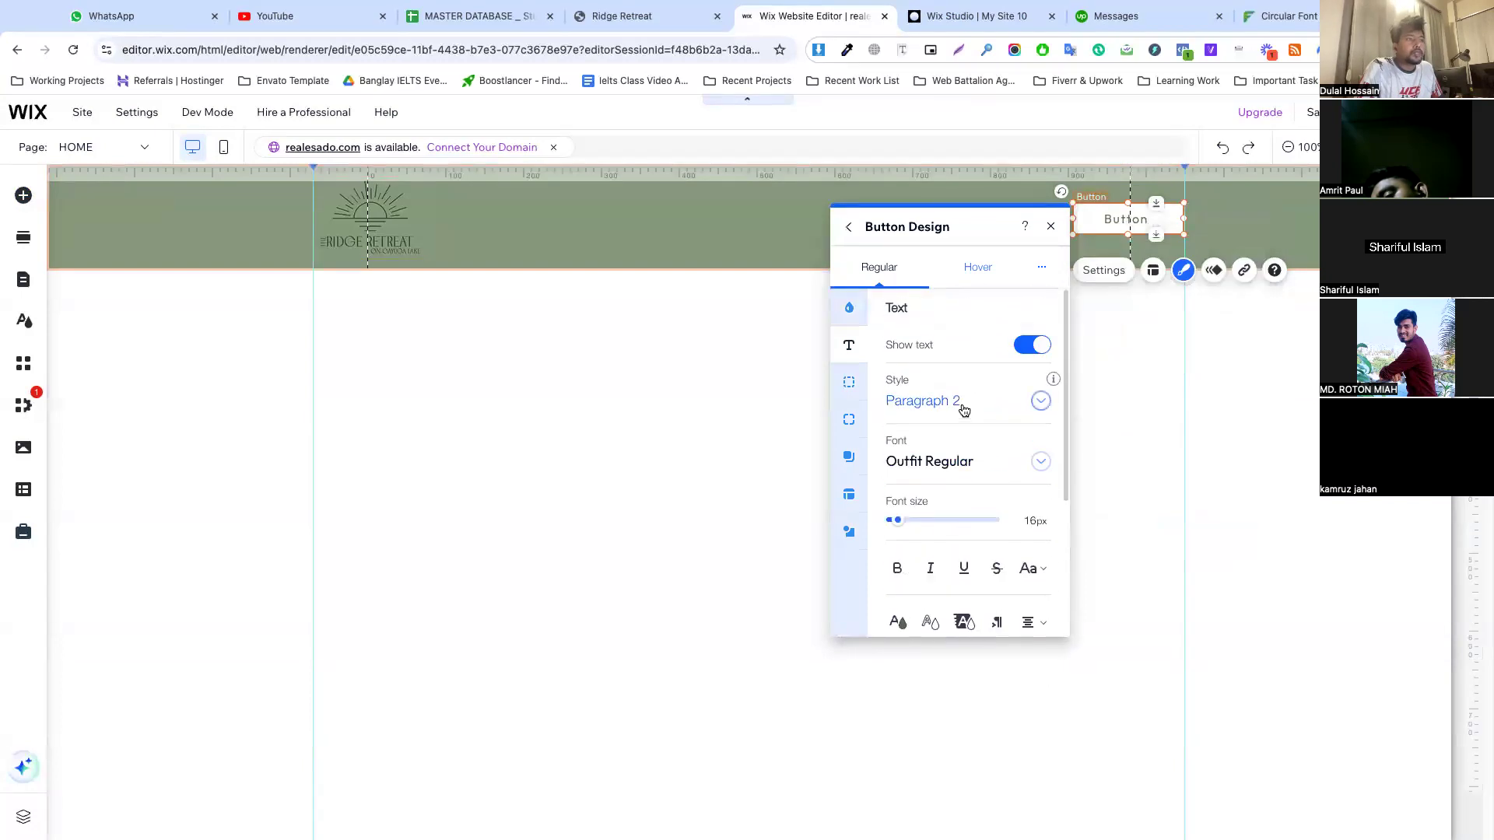
pyautogui.click(944, 466)
pyautogui.click(947, 550)
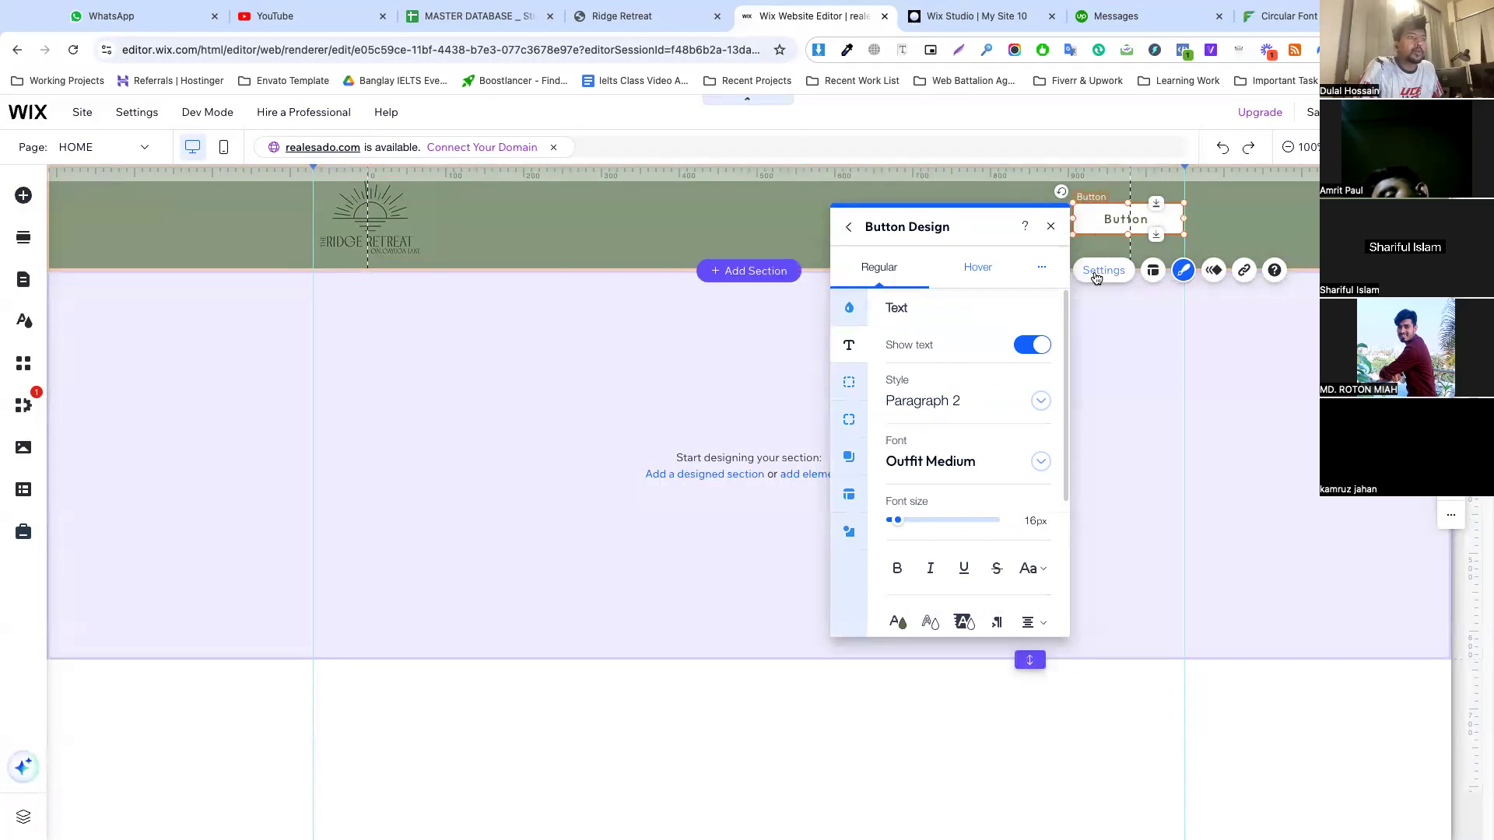
# Change the header button's text to "Book Now"
pyautogui.click(1101, 272)
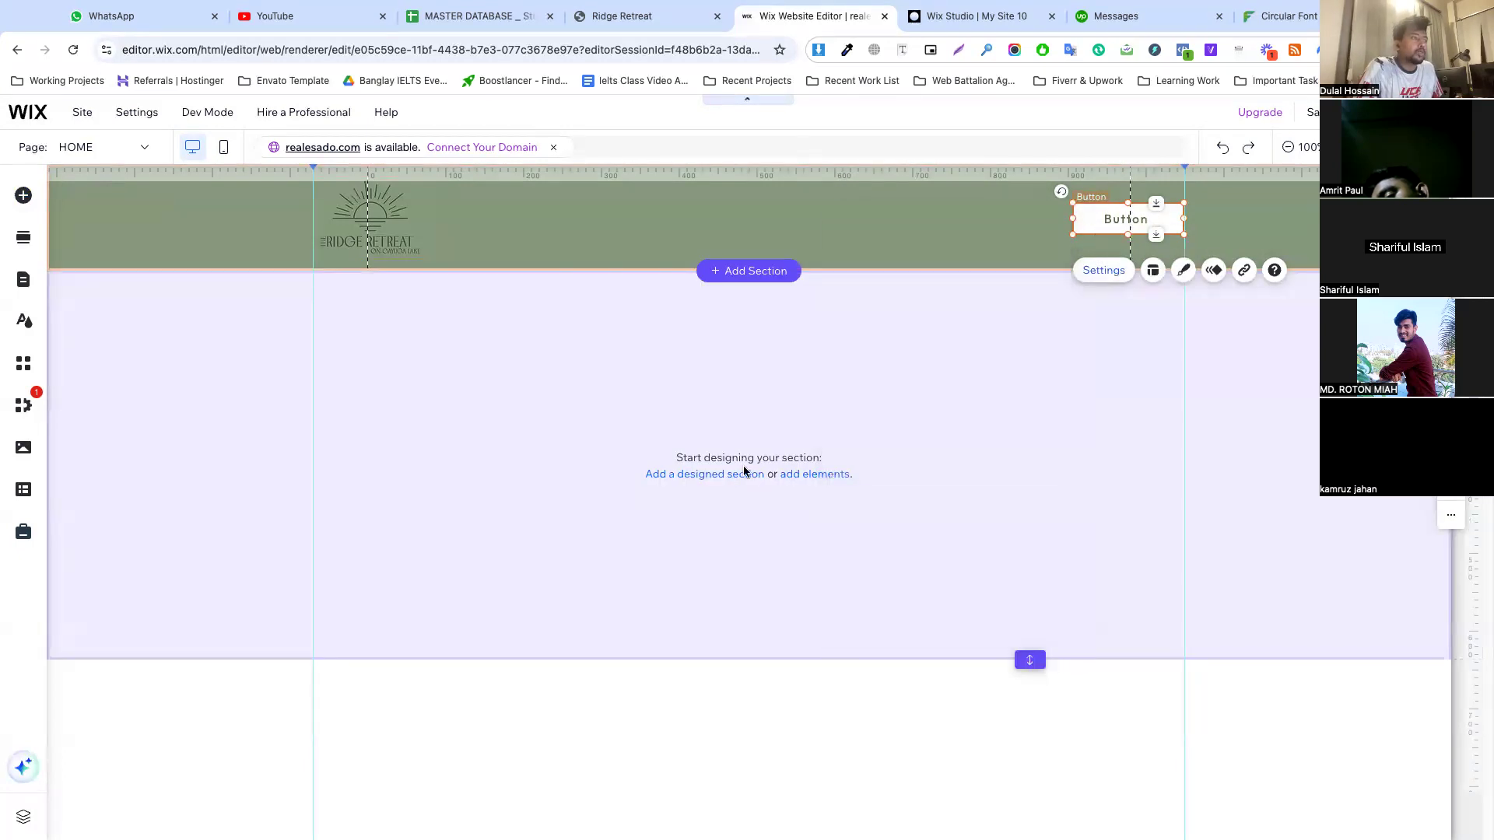
pyautogui.write('Book Now')
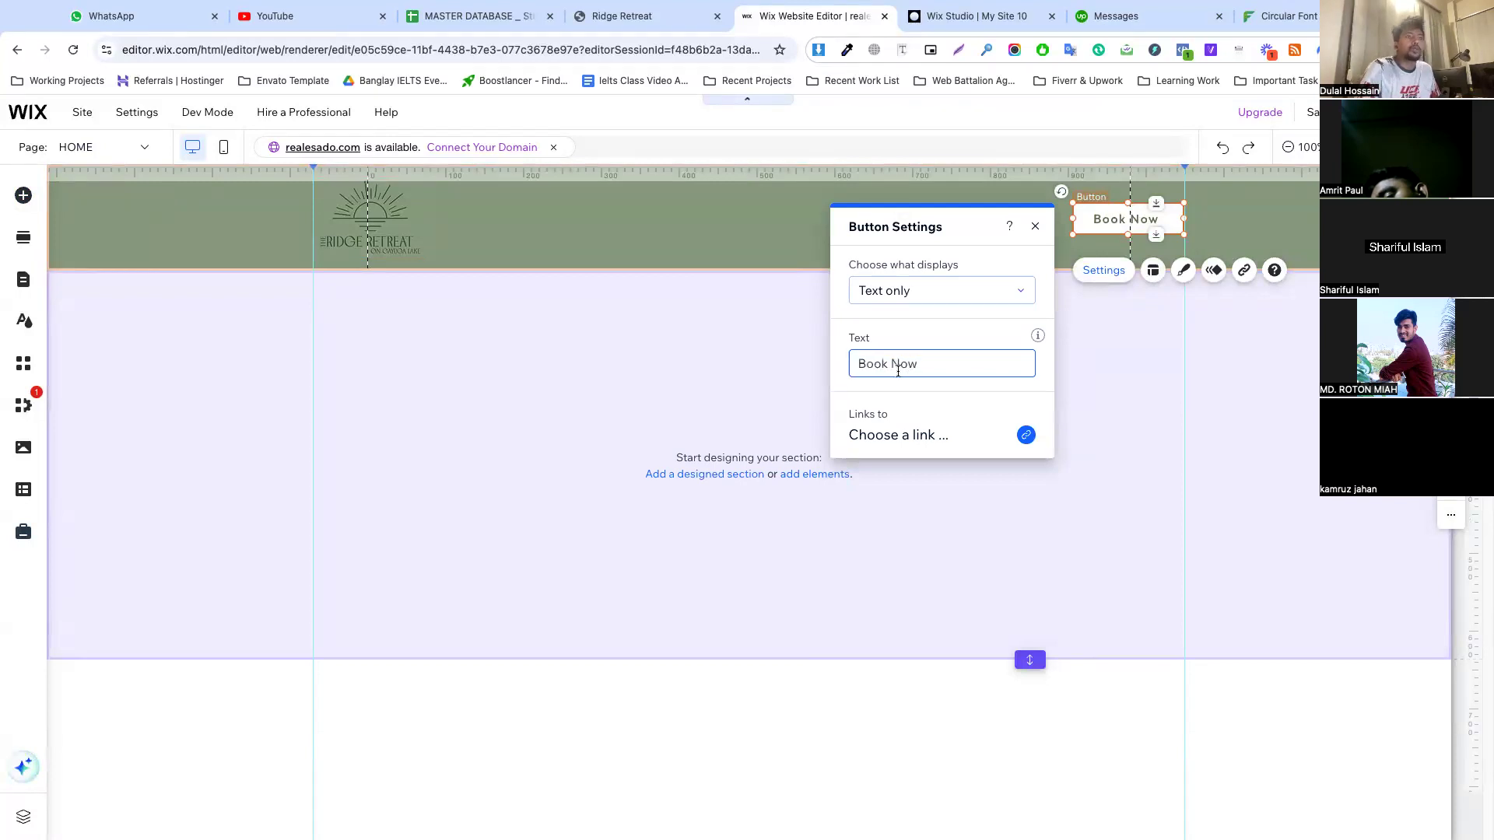
pyautogui.click(1211, 230)
# Adjust the Book Now button so it sits against the right vertical guide, level with the logo
pyautogui.click(1135, 221)
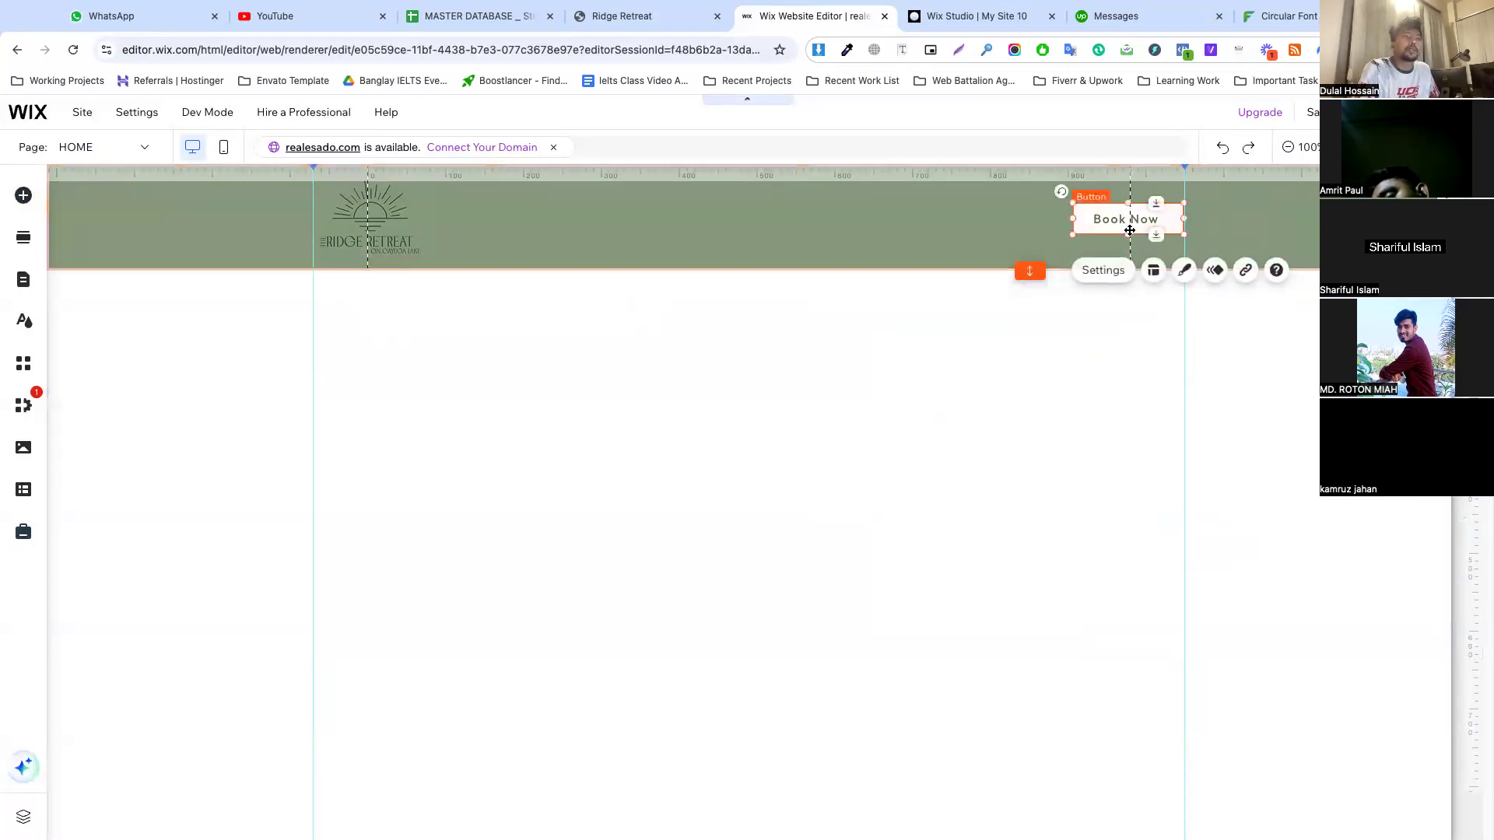
pyautogui.click(1245, 238)
pyautogui.click(1134, 222)
pyautogui.moveTo(1134, 221); pyautogui.dragTo(1131, 219)
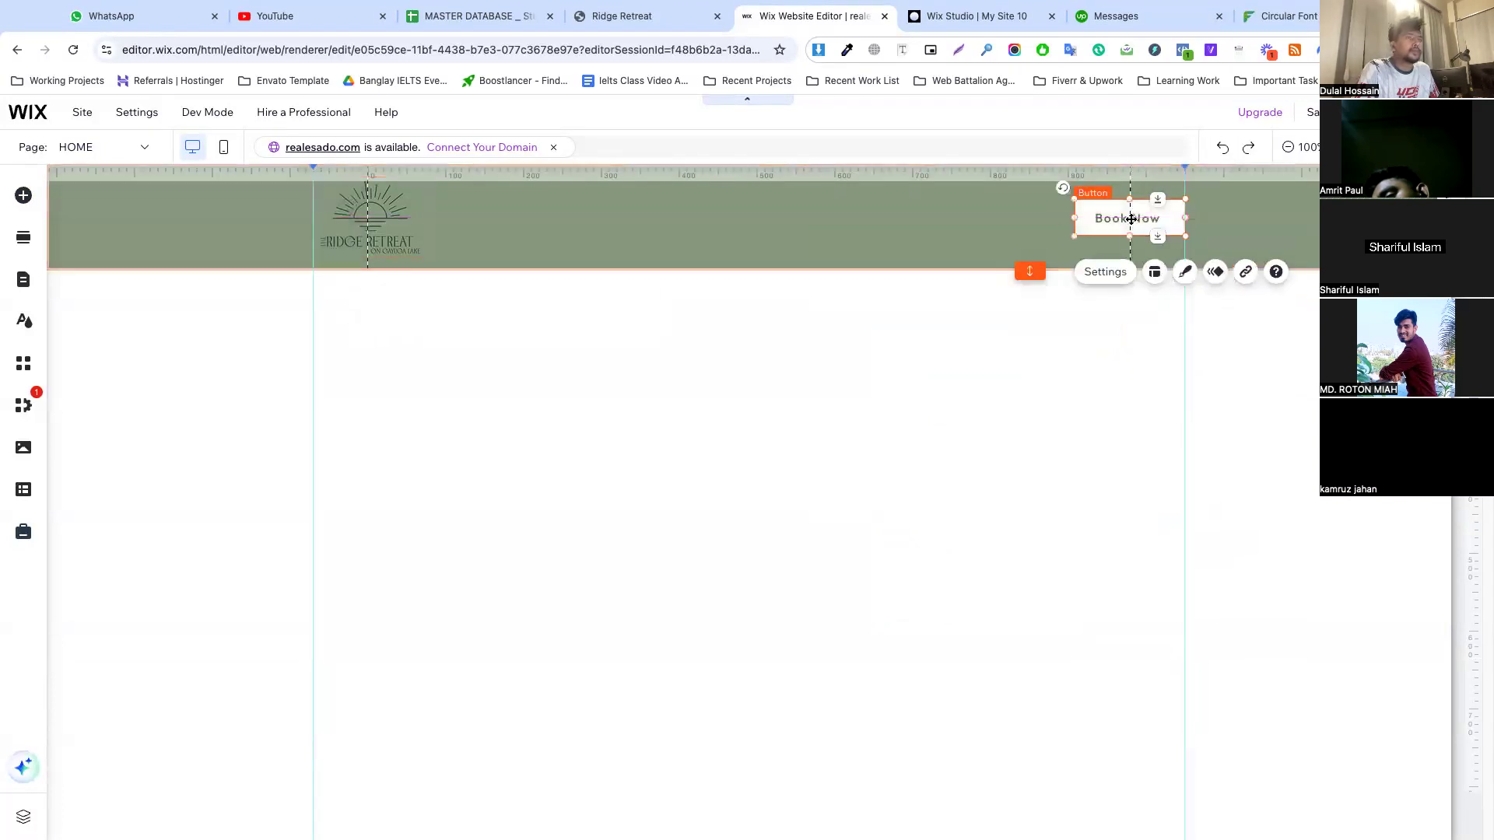
# Publish the site and dismiss the publishing dialog
pyautogui.click(1006, 225)
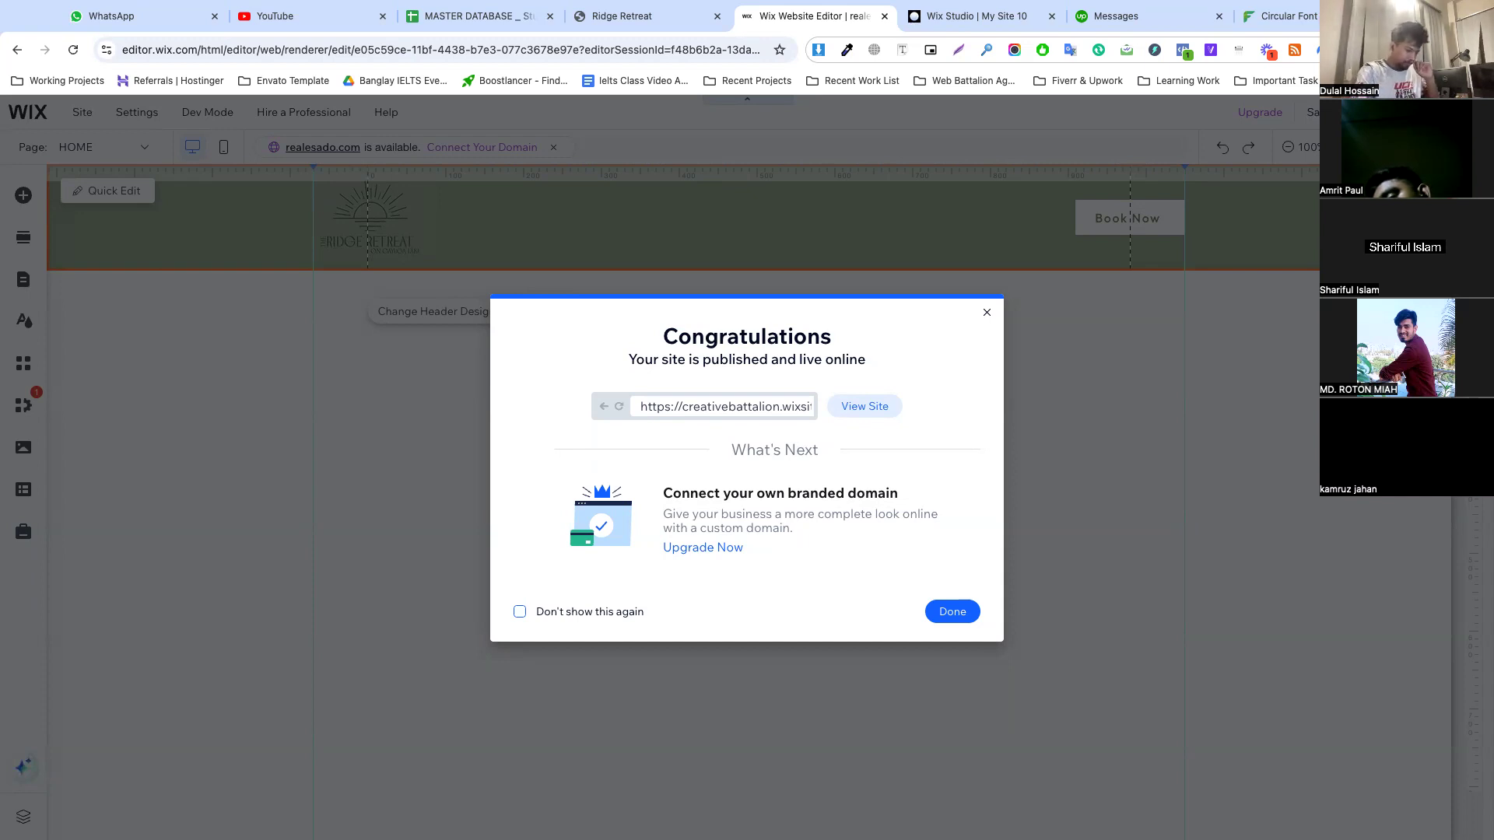
pyautogui.click(953, 611)
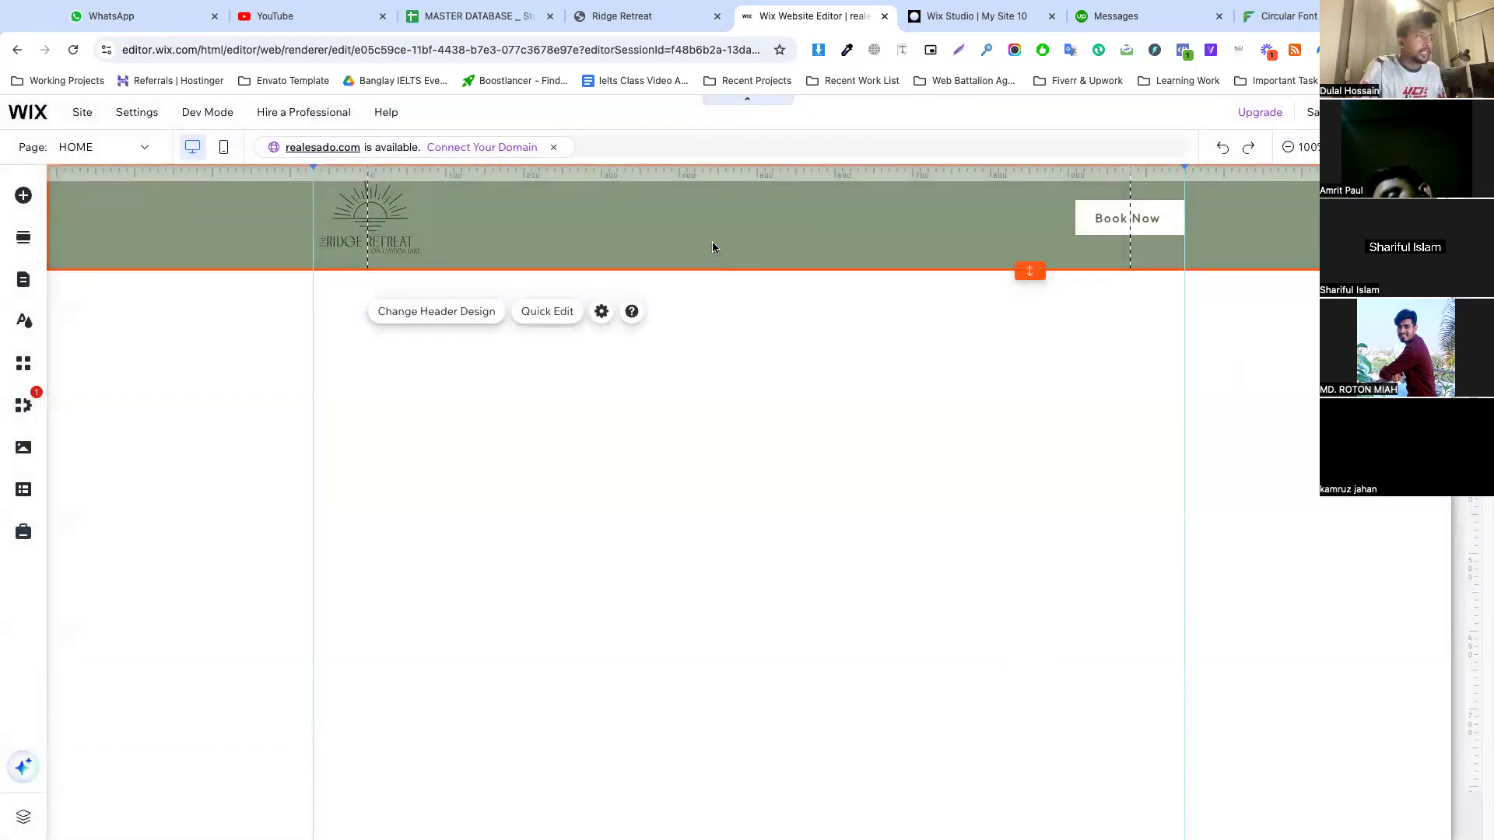
# Switch to the mobile view and hide the Book Now button from the mobile header
pyautogui.click(222, 148)
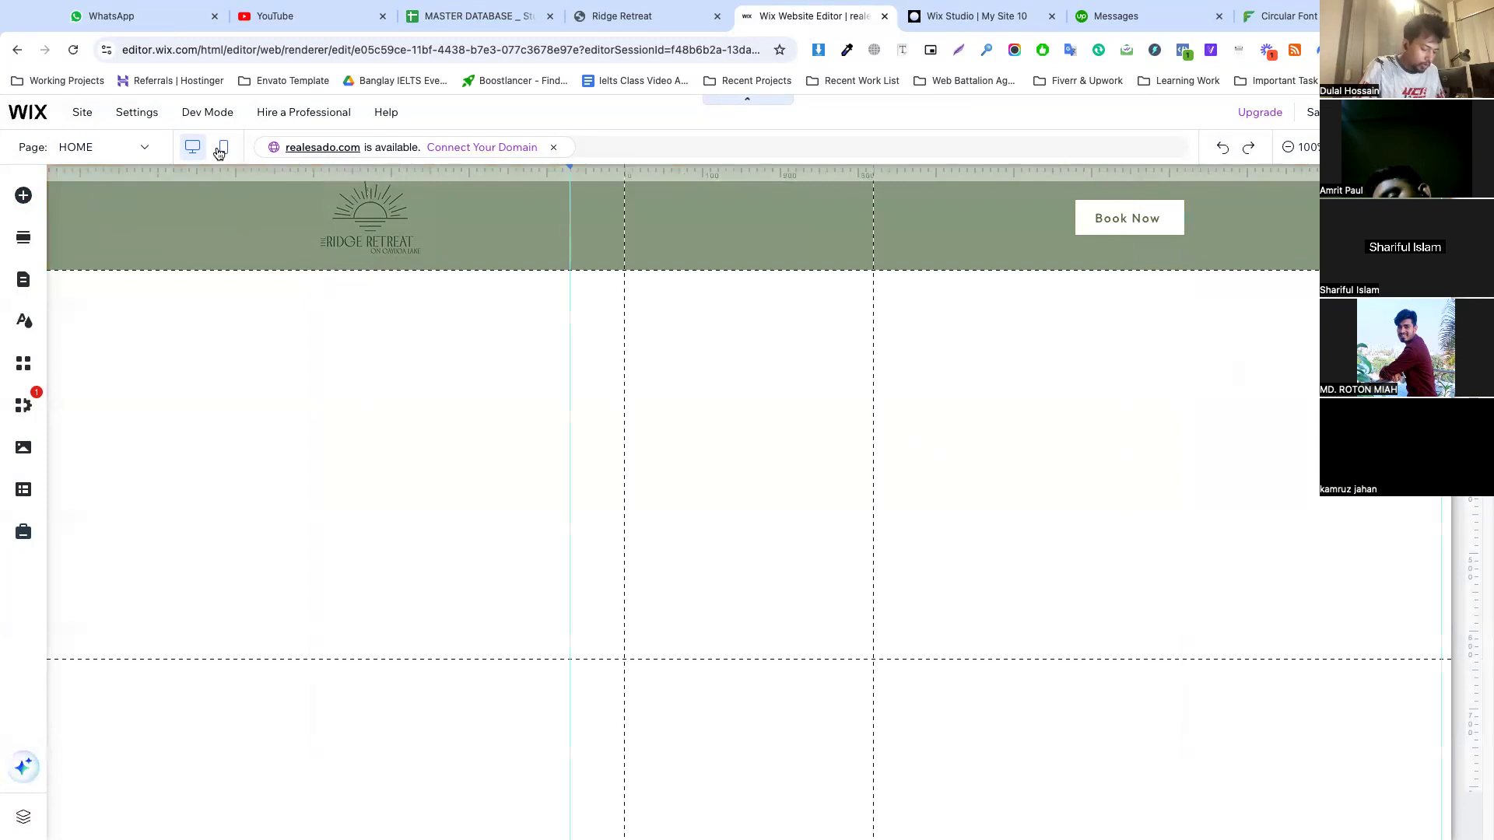
pyautogui.click(766, 215)
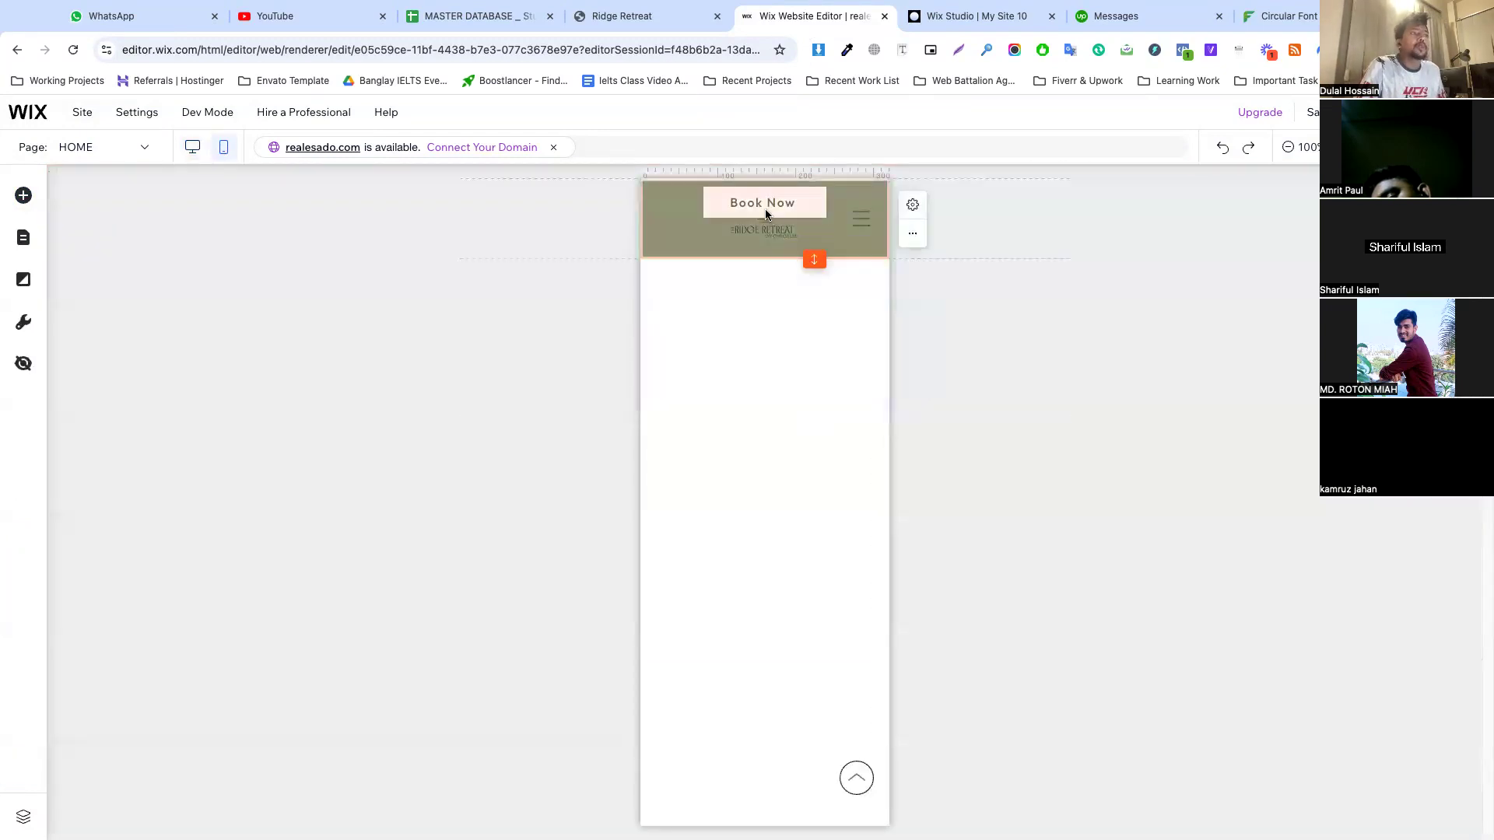
pyautogui.click(748, 204)
pyautogui.rightClick(739, 205)
pyautogui.moveTo(775, 467)
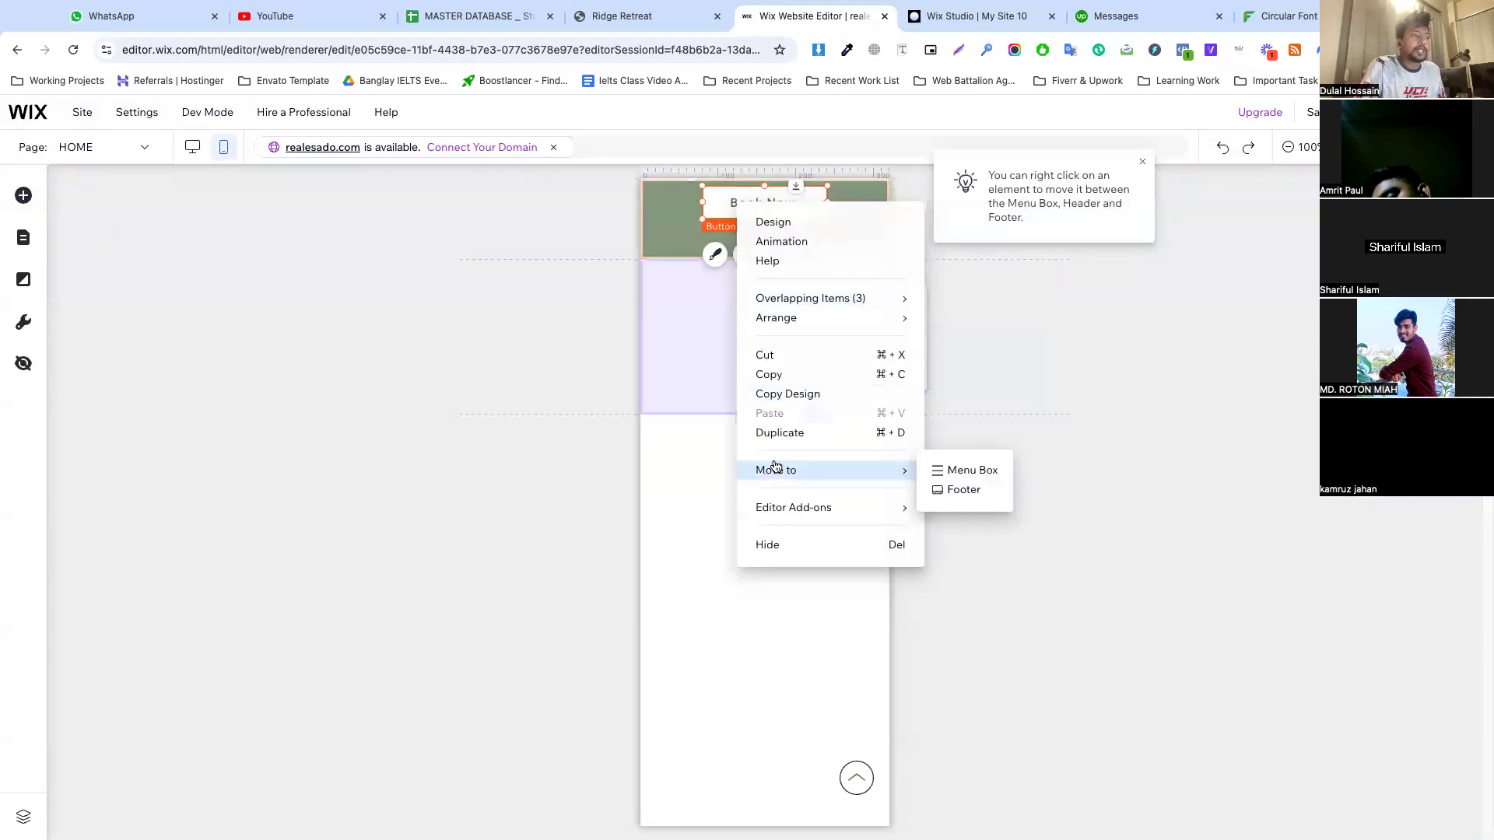
pyautogui.click(780, 539)
# Move the logo to the left side of the mobile header
pyautogui.click(749, 210)
pyautogui.moveTo(749, 210); pyautogui.dragTo(681, 217)
pyautogui.click(812, 224)
# Recolor the mobile menu's closed-state hamburger icon to white
pyautogui.click(860, 218)
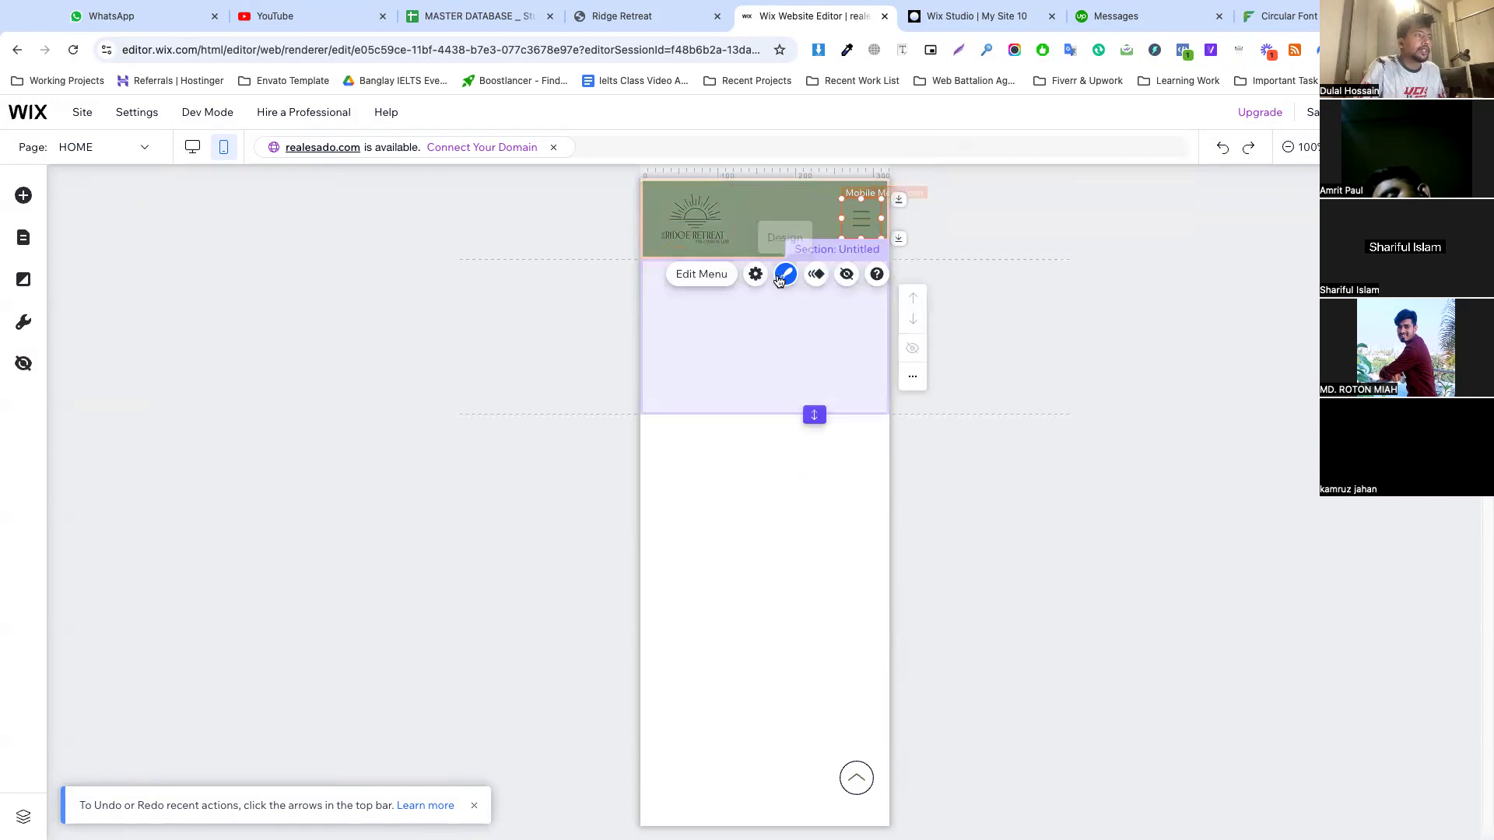
pyautogui.click(785, 276)
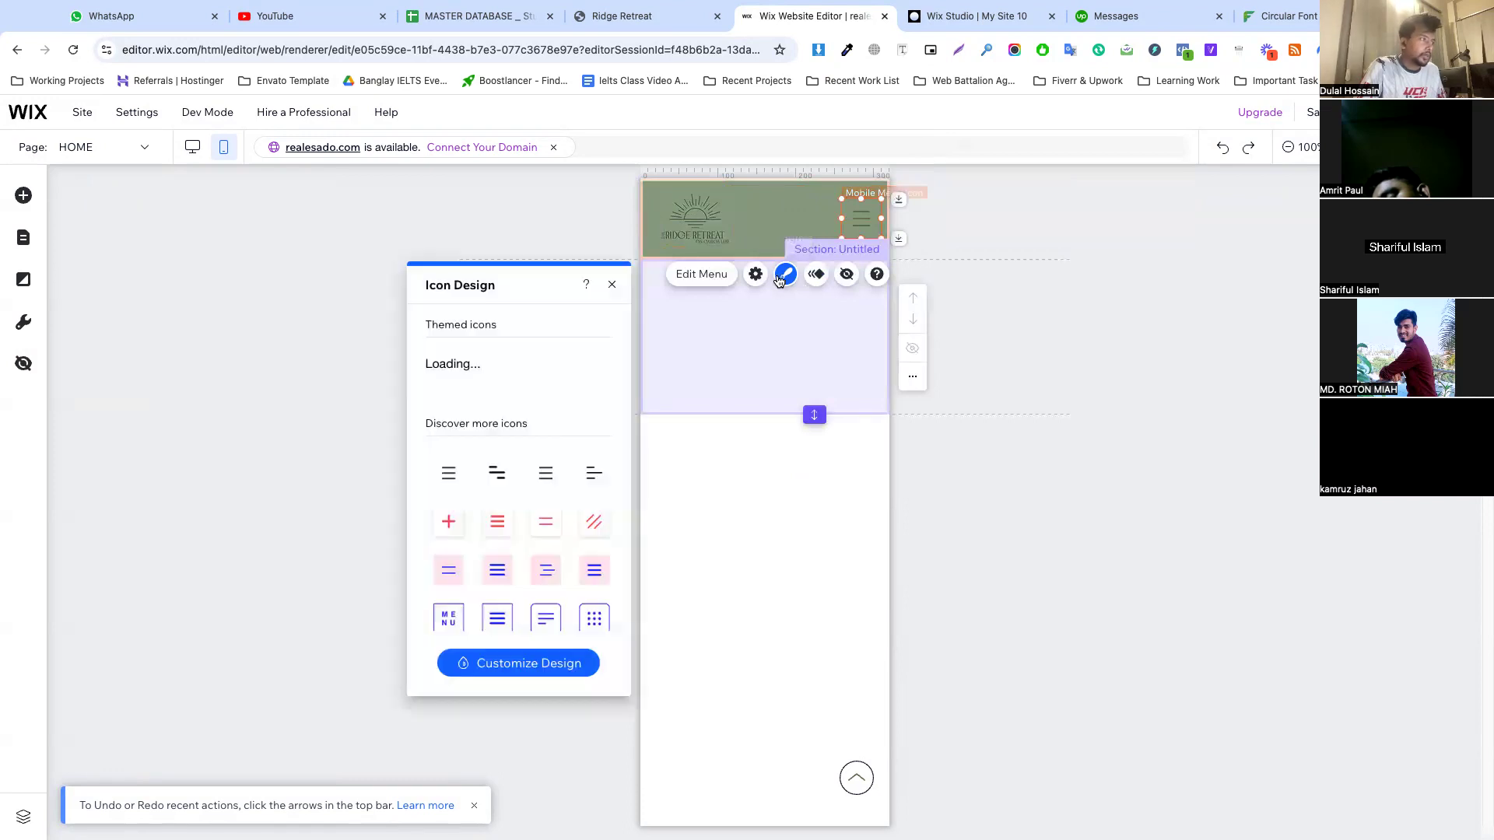
pyautogui.click(521, 675)
pyautogui.click(512, 367)
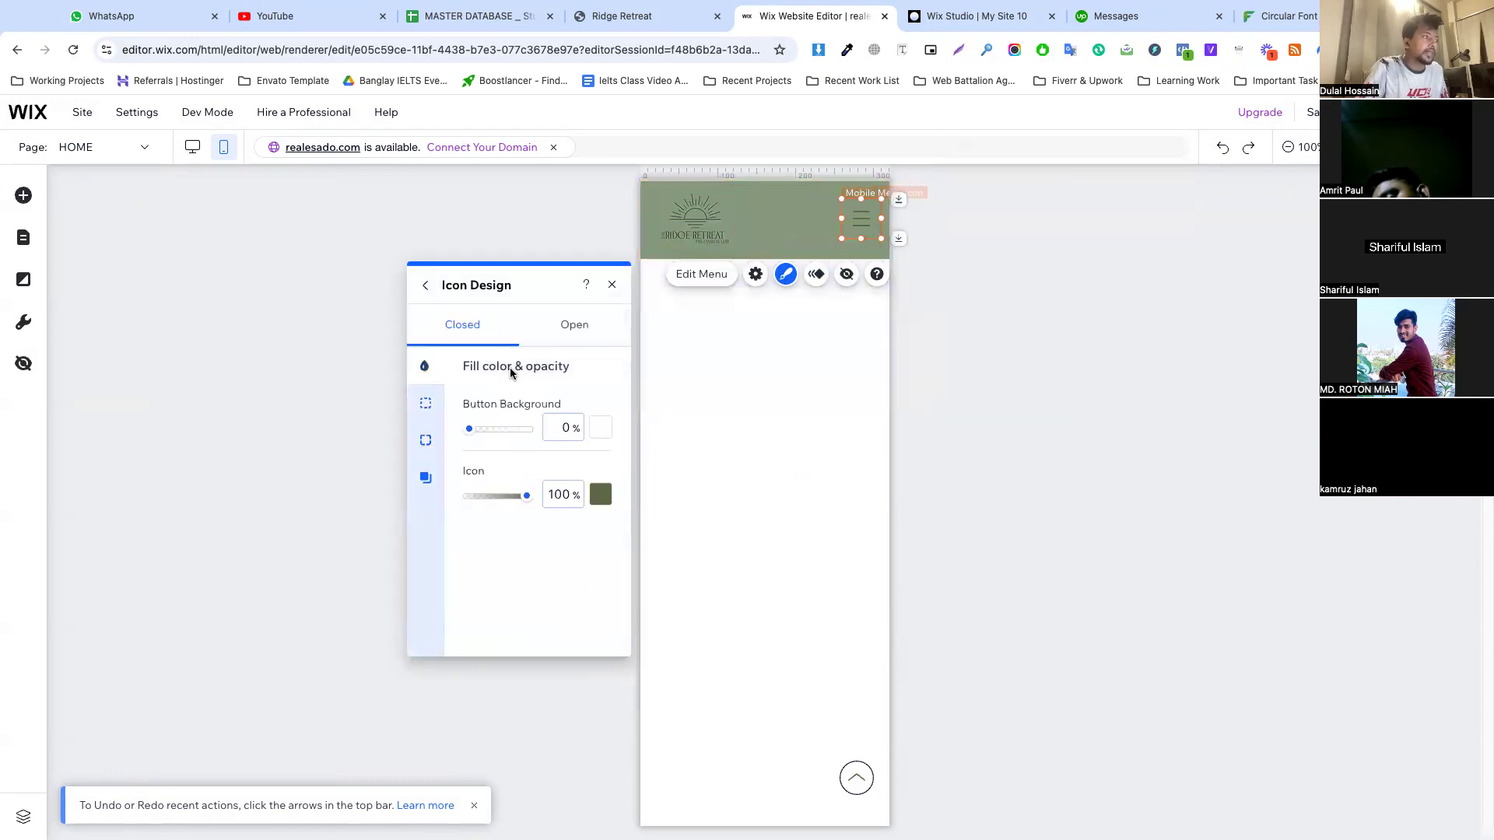
pyautogui.click(600, 495)
pyautogui.click(623, 593)
pyautogui.click(550, 529)
# Give the mobile menu icon's open state a 1 px border
pyautogui.click(579, 330)
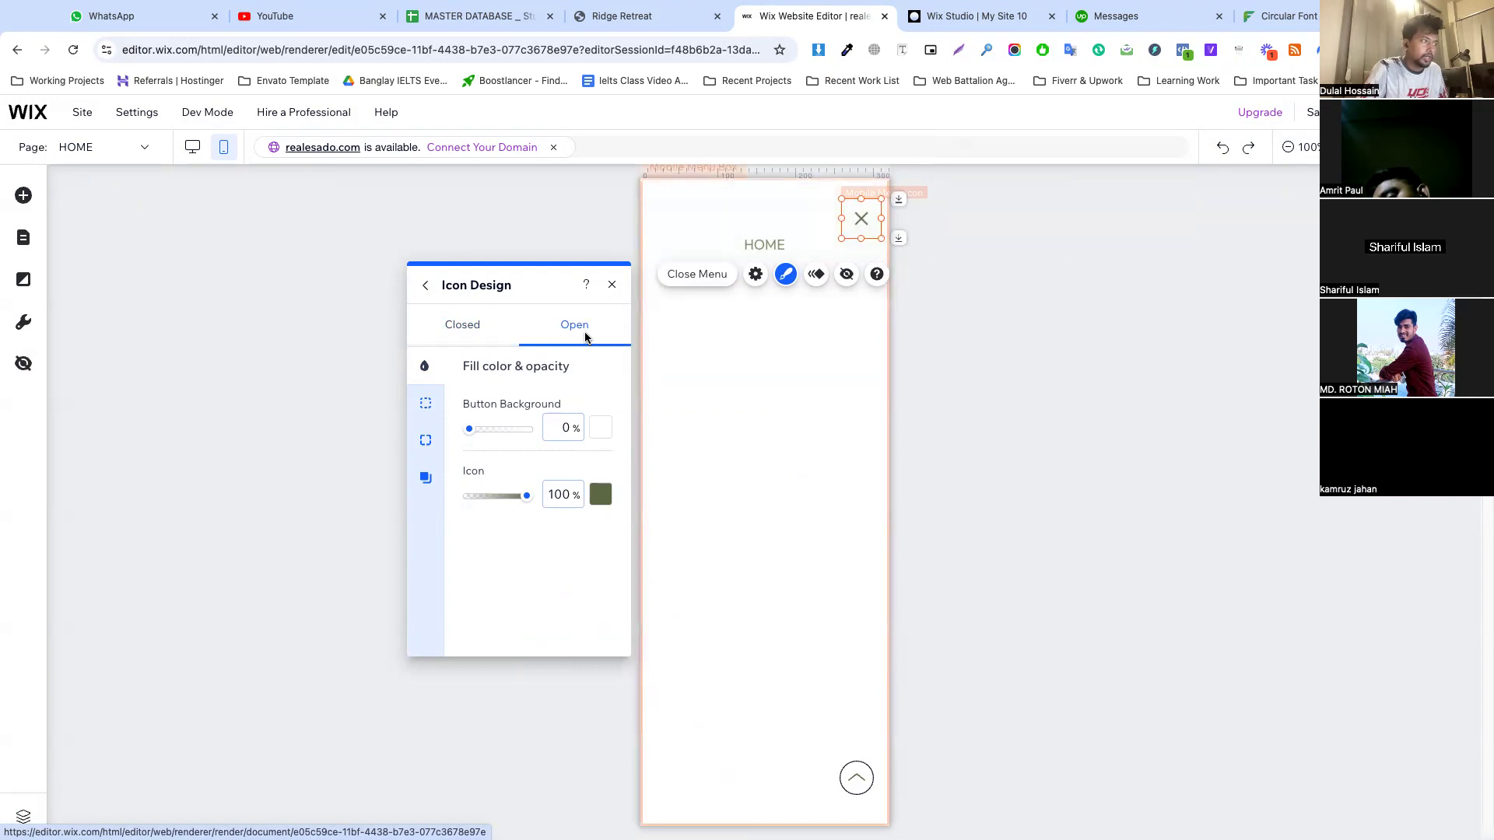
pyautogui.click(426, 440)
pyautogui.click(425, 406)
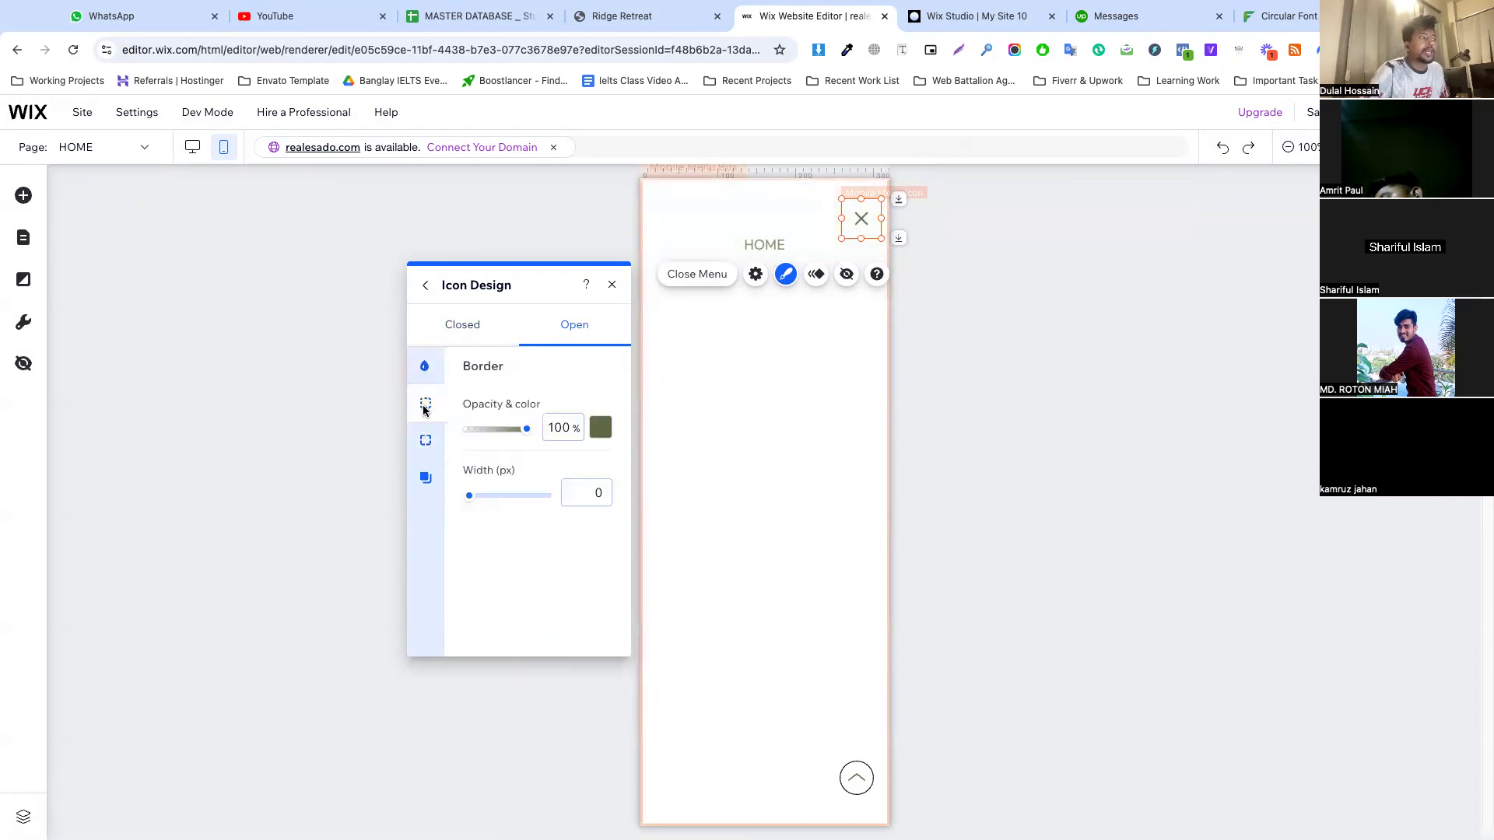
pyautogui.click(579, 490)
pyautogui.write('10')
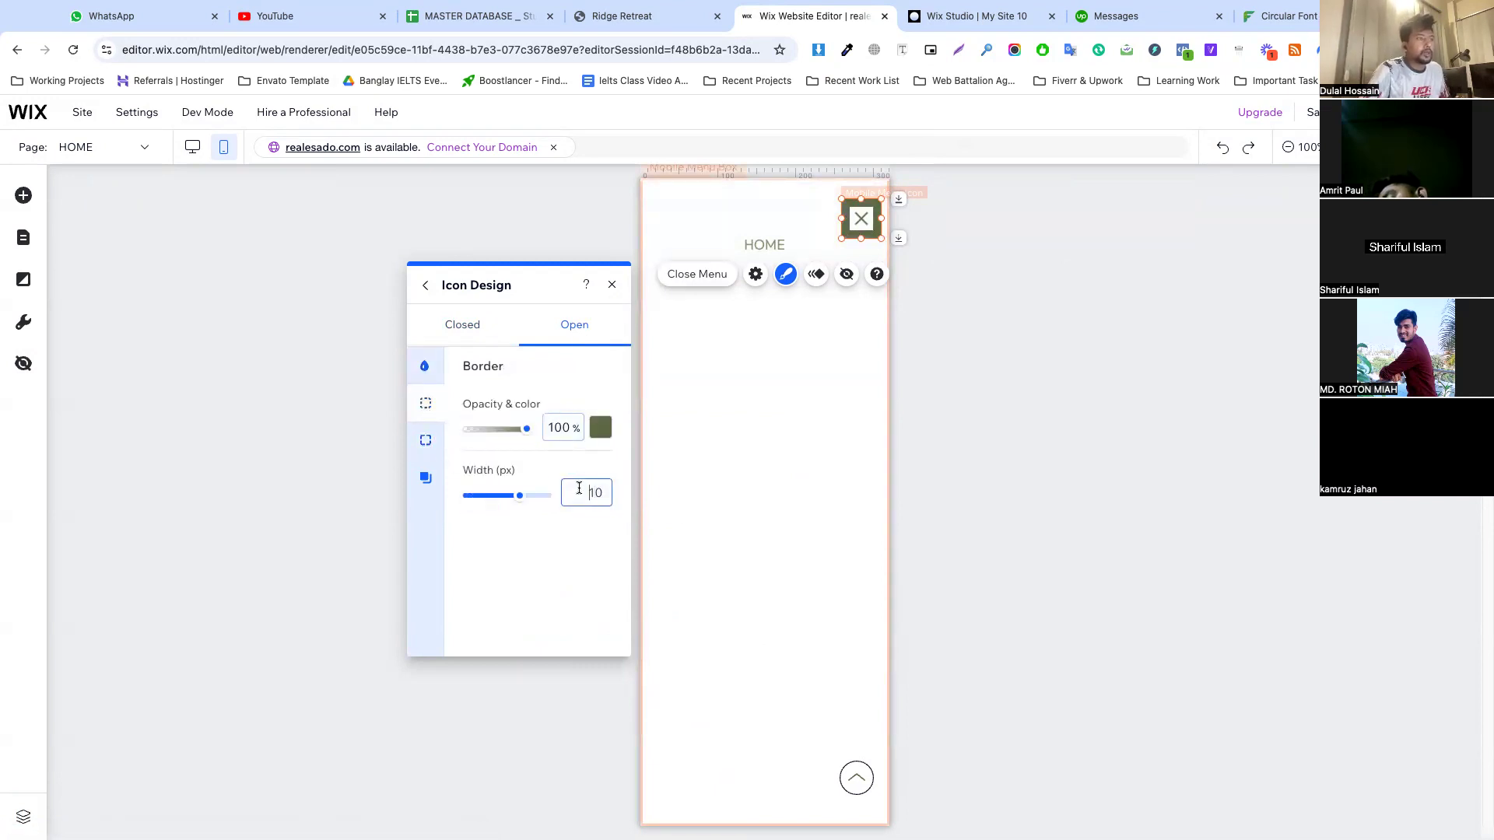
pyautogui.press('BackSpace')
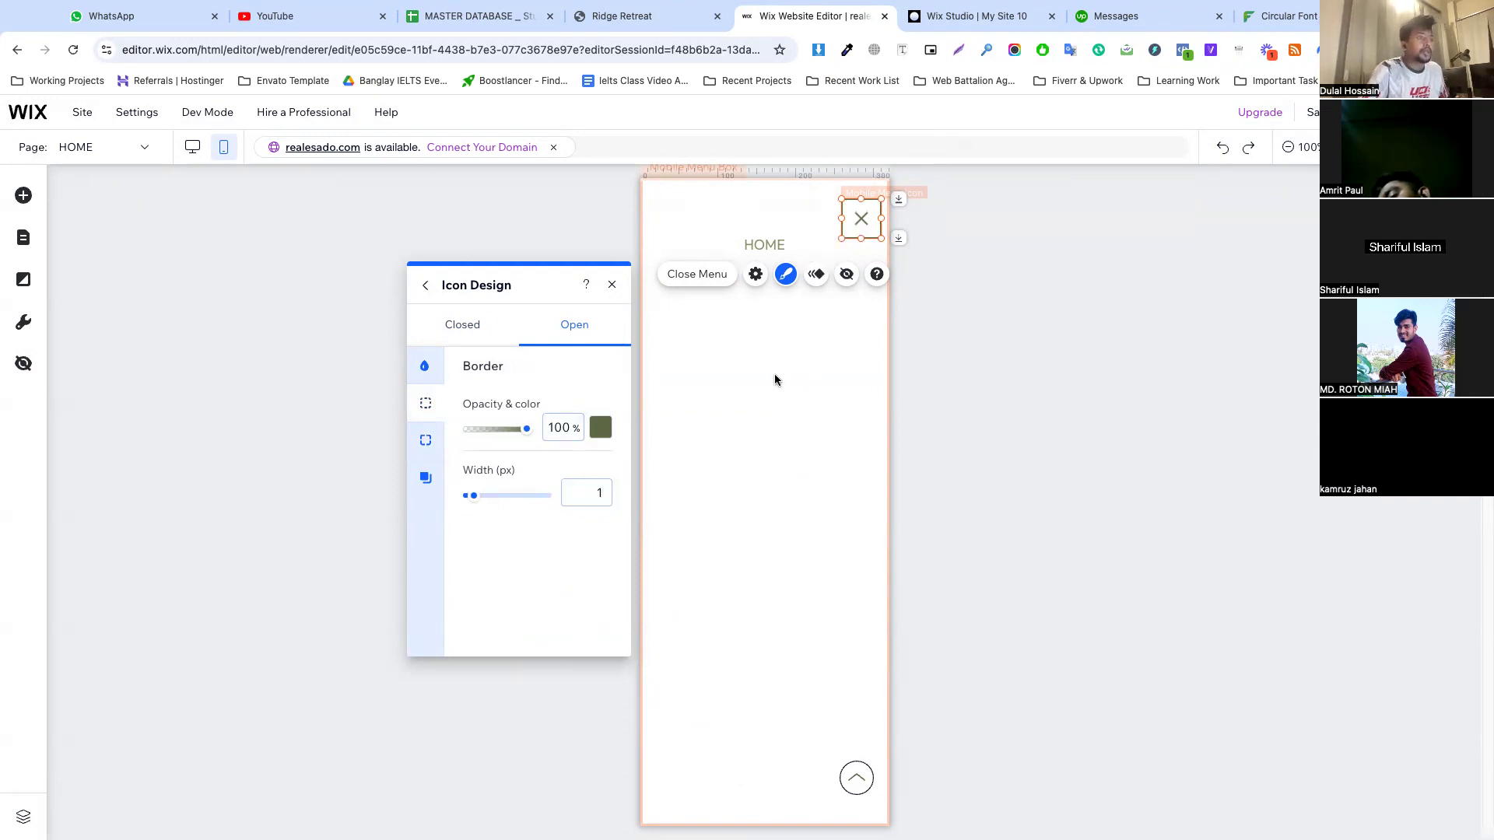
# Widen the mobile menu to about 218 px and left-align its text
pyautogui.click(692, 243)
pyautogui.moveTo(691, 242); pyautogui.dragTo(665, 246)
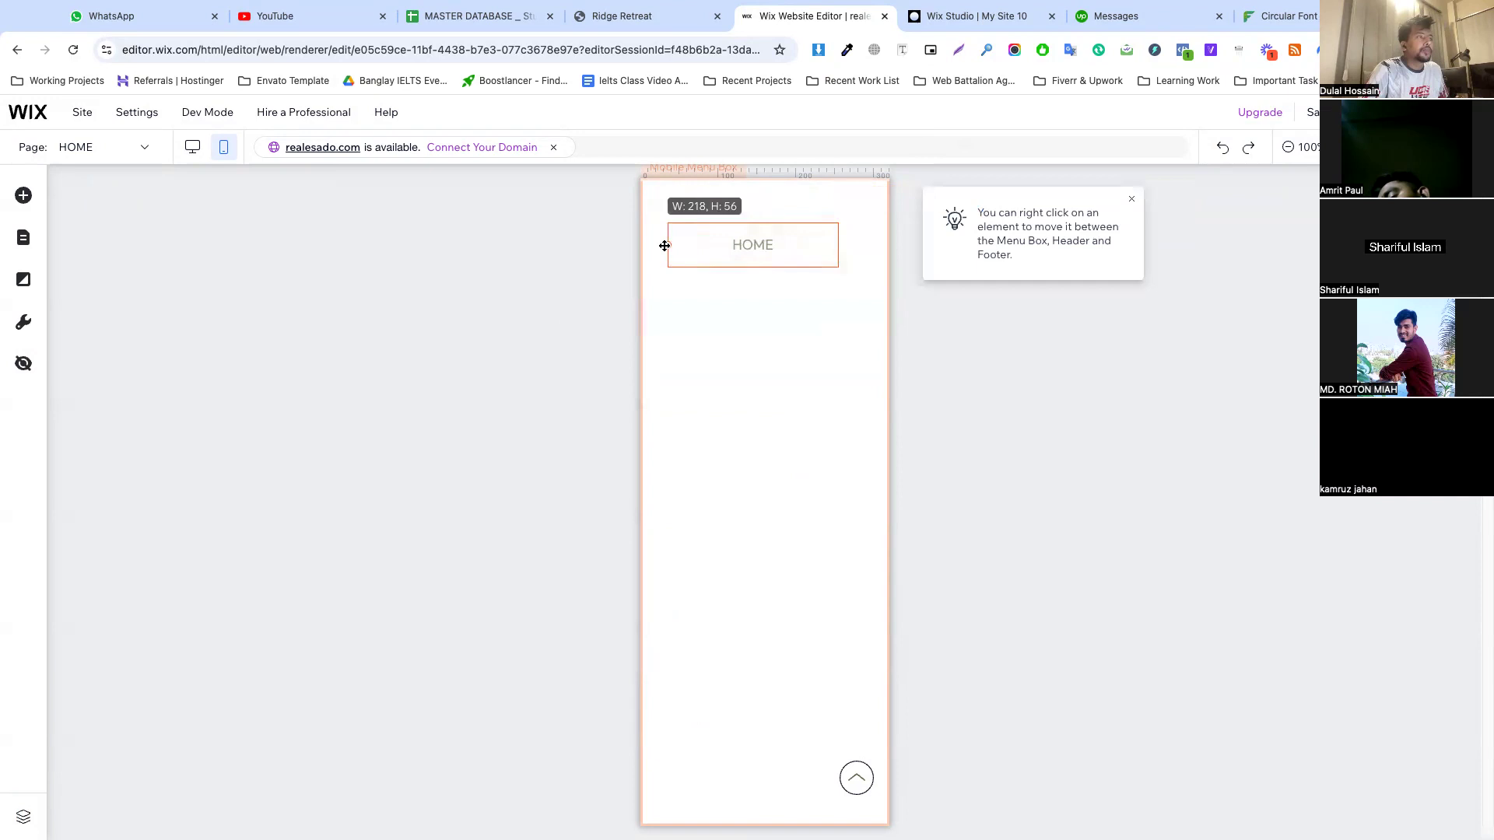
pyautogui.click(785, 303)
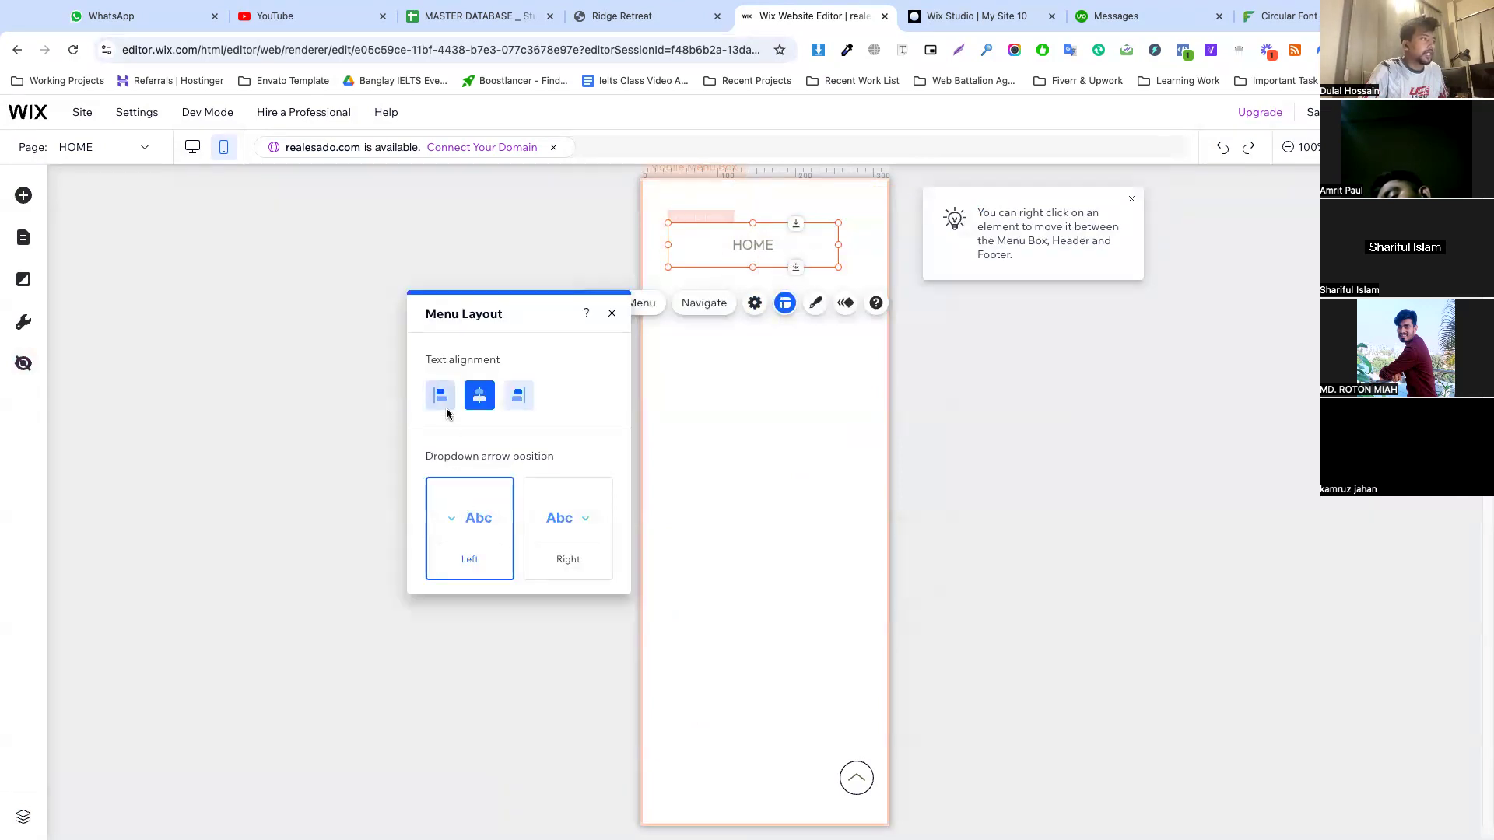
pyautogui.click(444, 405)
pyautogui.click(750, 363)
# Reduce the mobile menu's height to fit the HOME item closely and return to the mobile page
pyautogui.click(730, 269)
pyautogui.click(739, 263)
pyautogui.moveTo(752, 264); pyautogui.dragTo(753, 251)
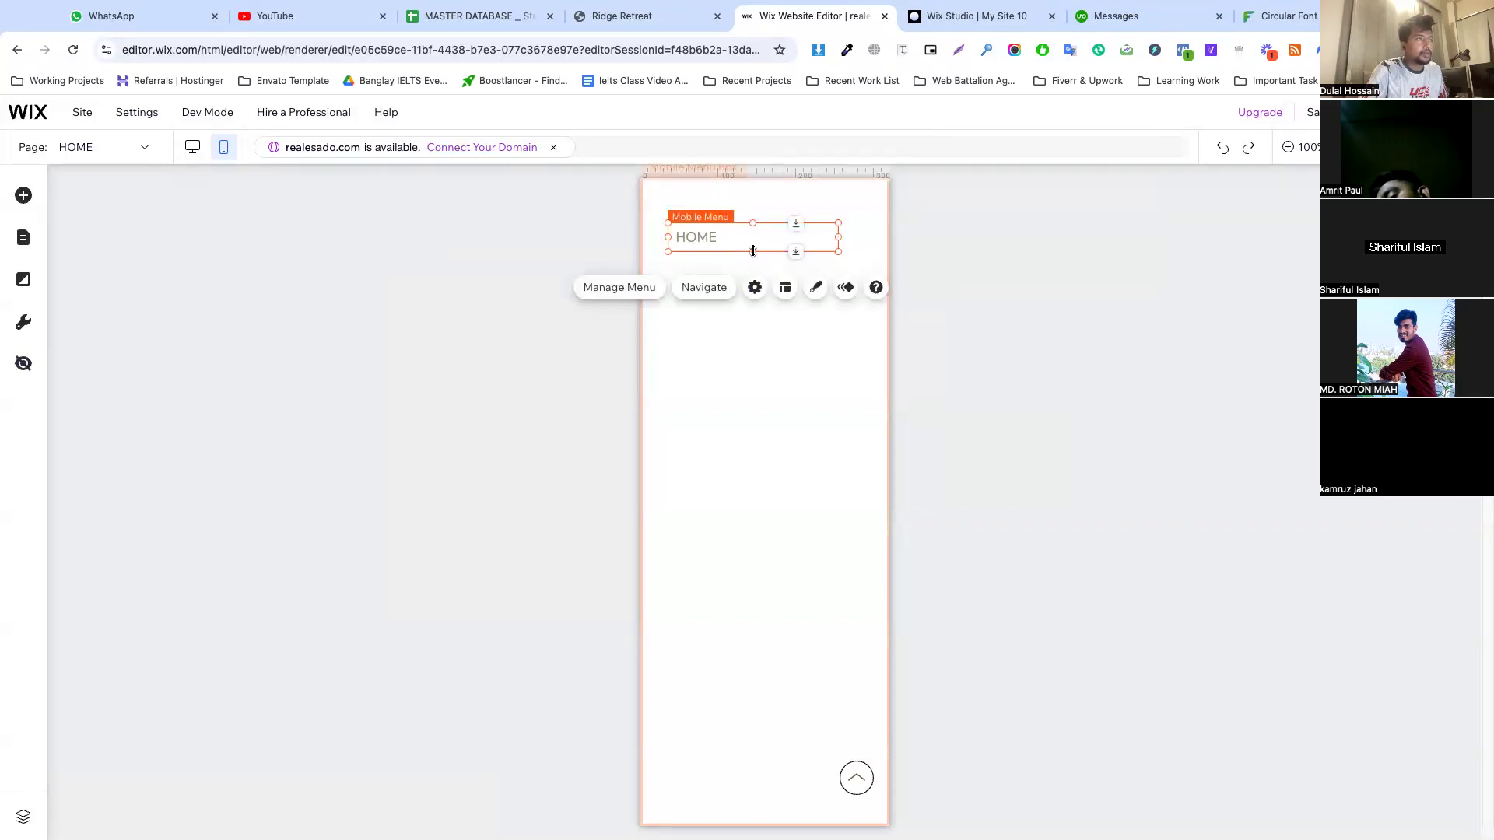
pyautogui.click(782, 418)
pyautogui.click(1000, 246)
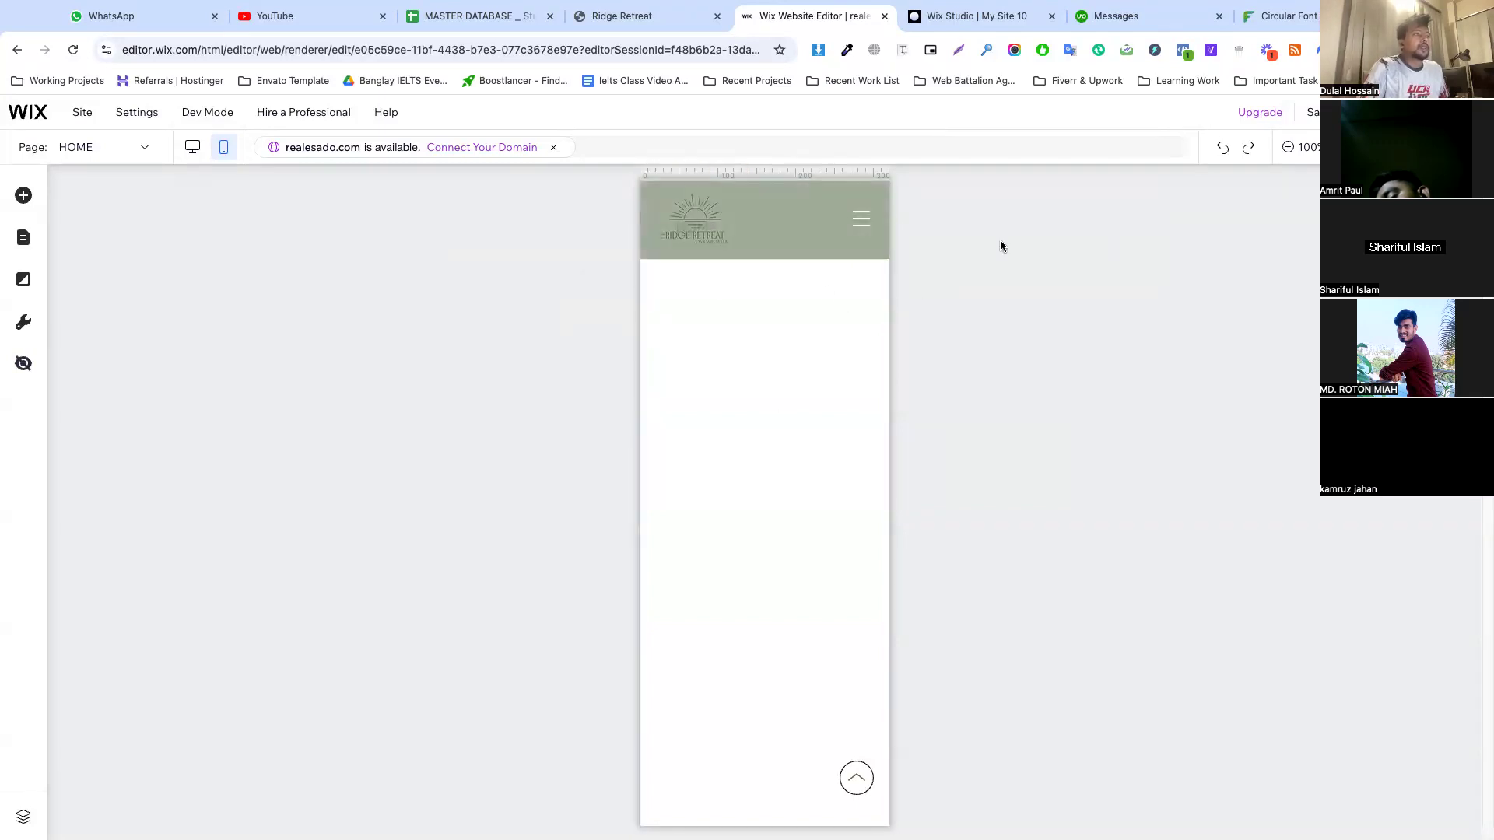
pyautogui.click(712, 324)
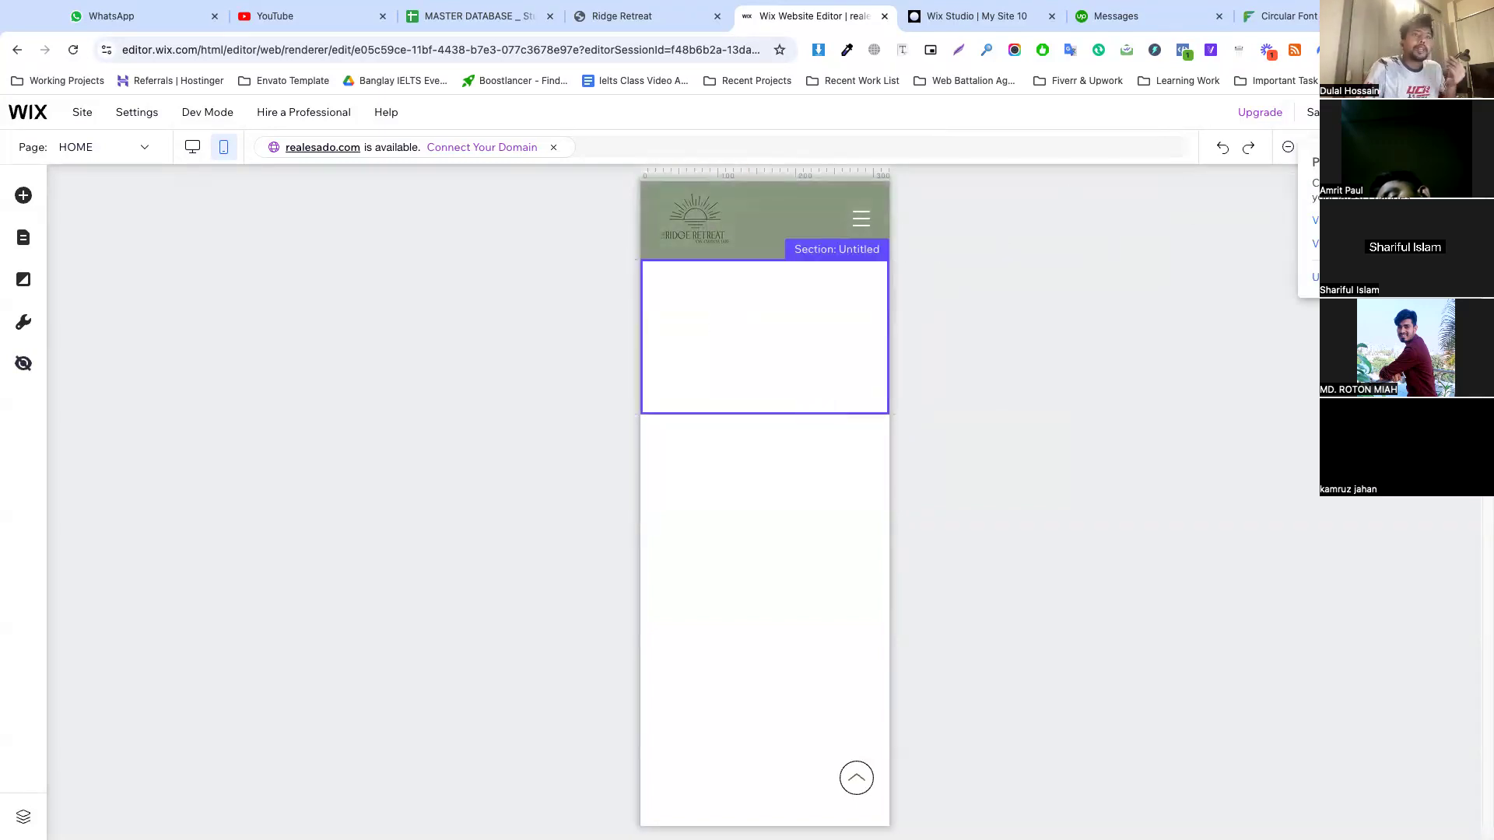
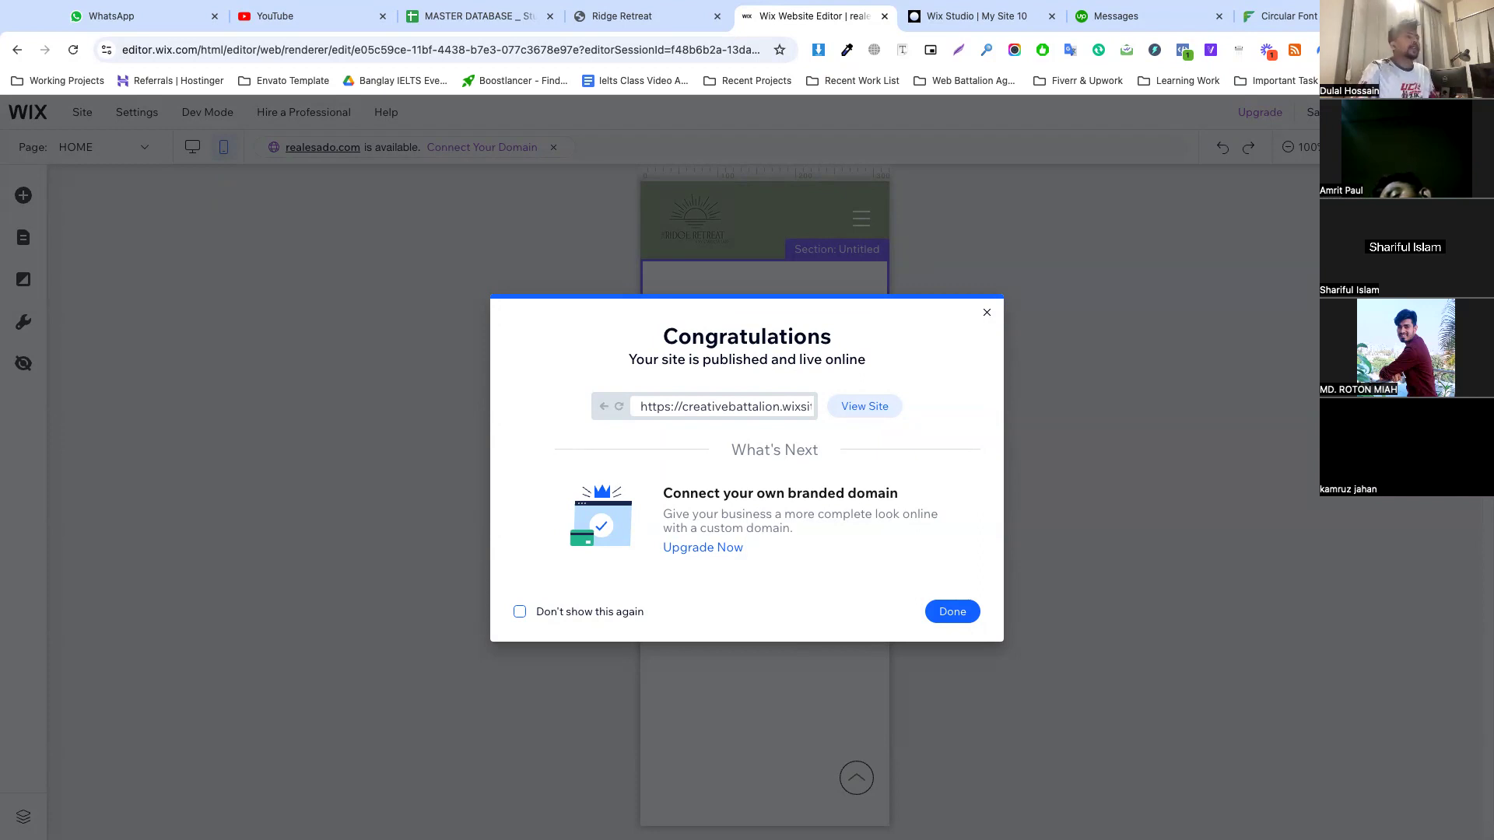
# Dismiss the publish confirmation, return the Wix editor to desktop view, and bring up the Ridge Retreat reference page without developer tools
pyautogui.click(951, 612)
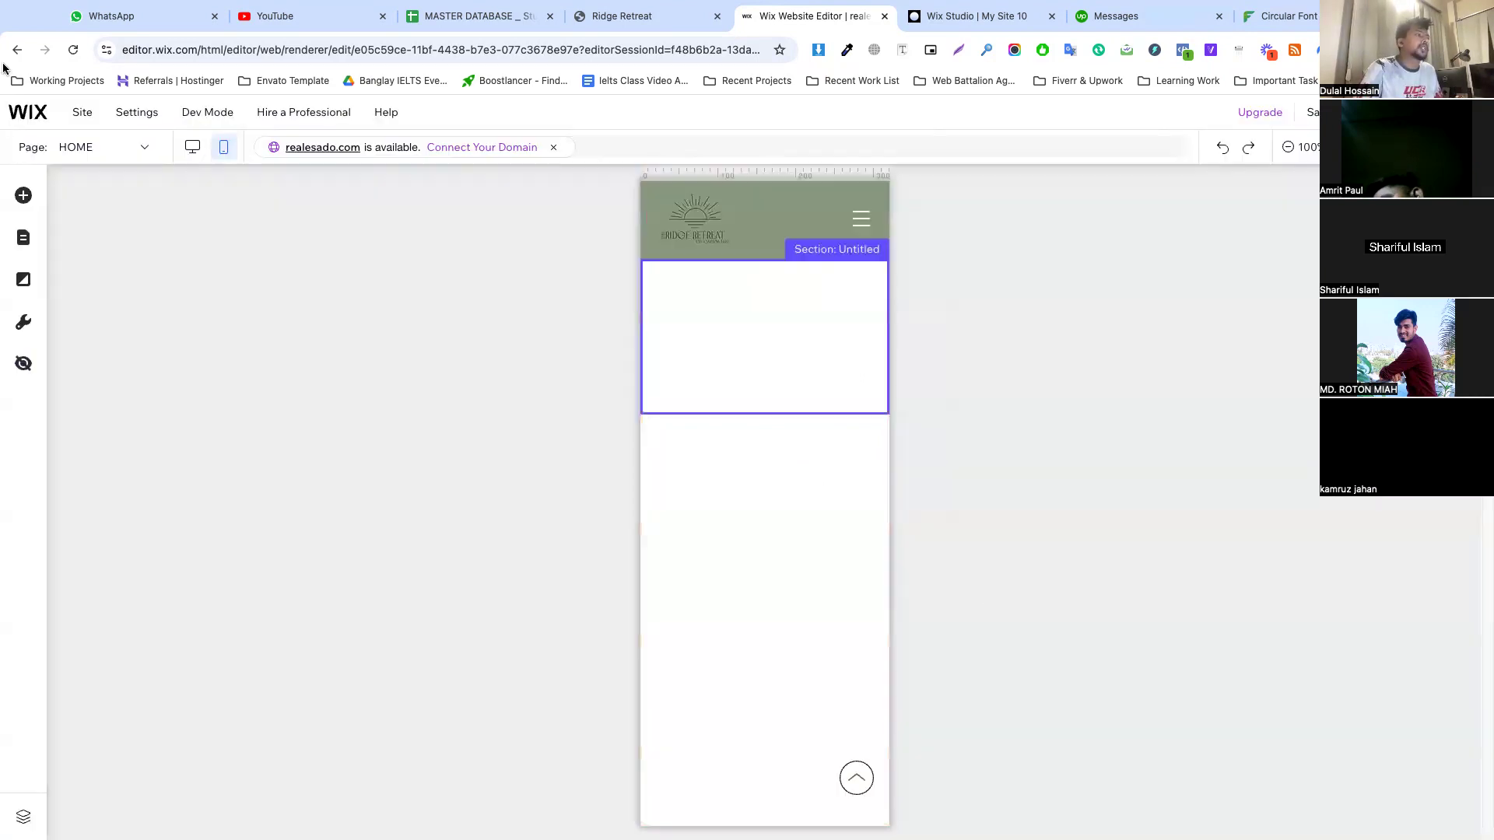
pyautogui.click(194, 150)
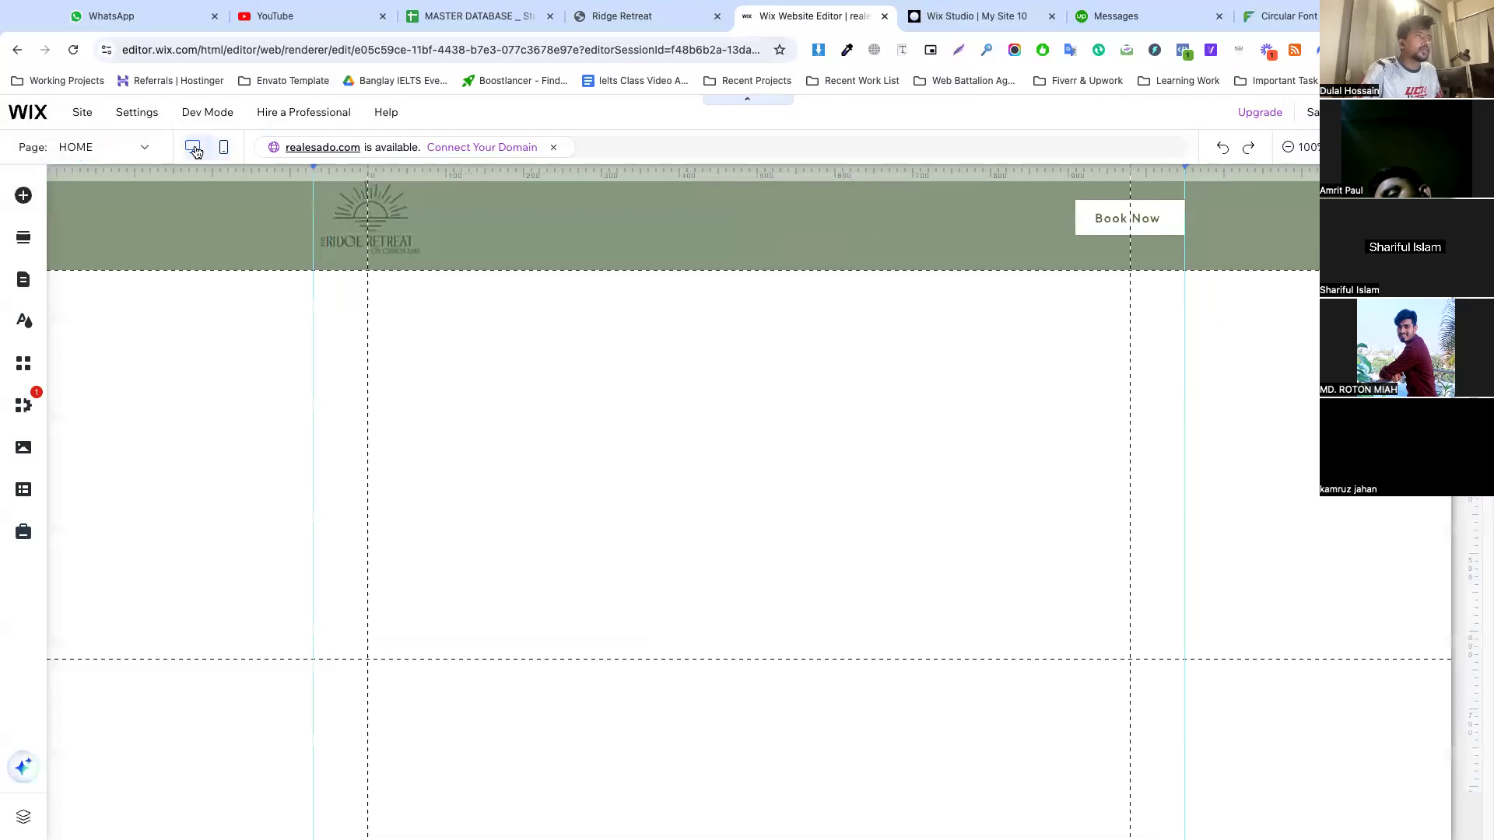
pyautogui.click(620, 17)
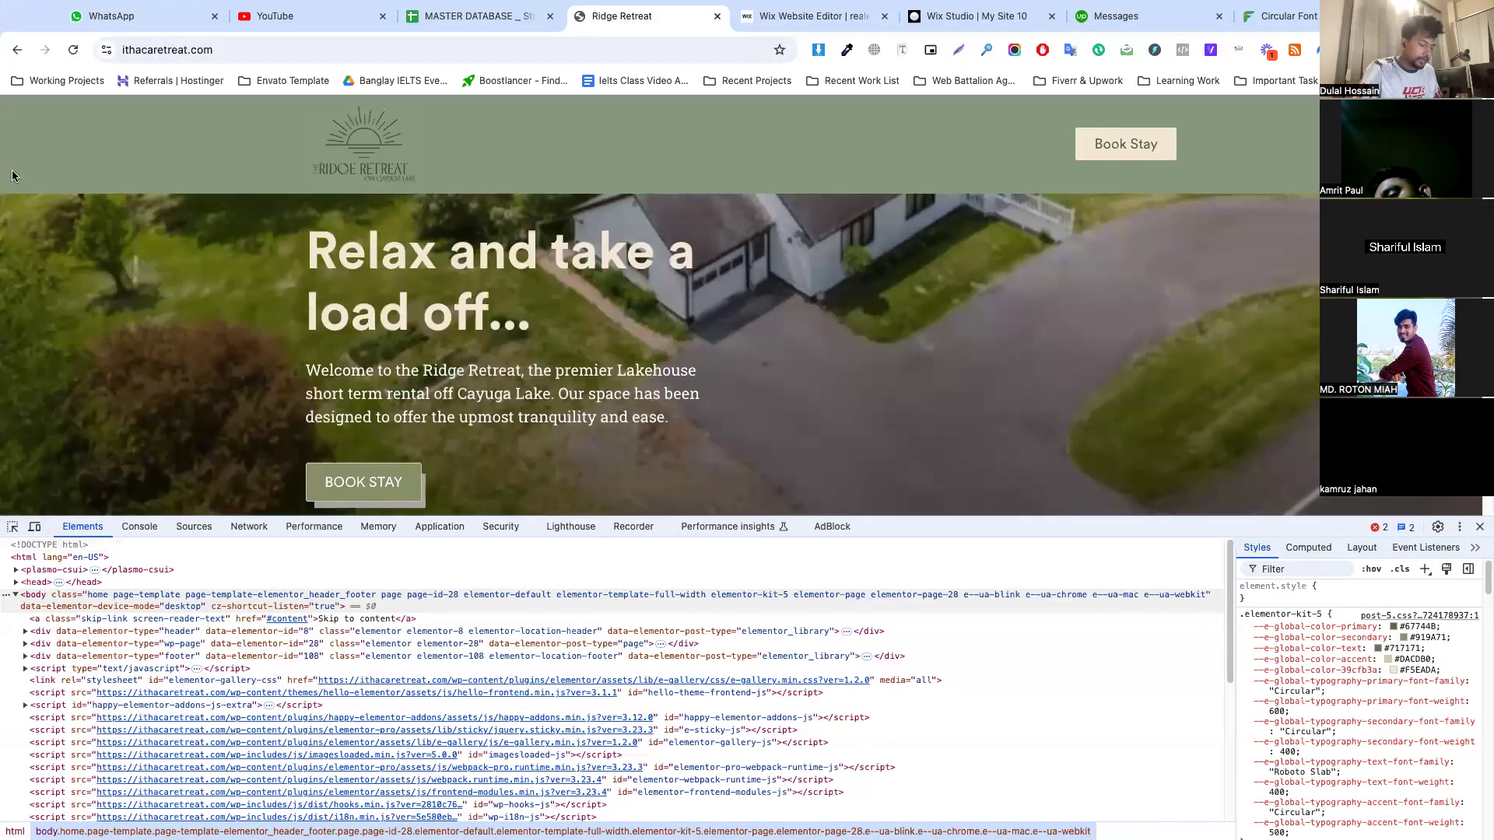
pyautogui.click(1480, 527)
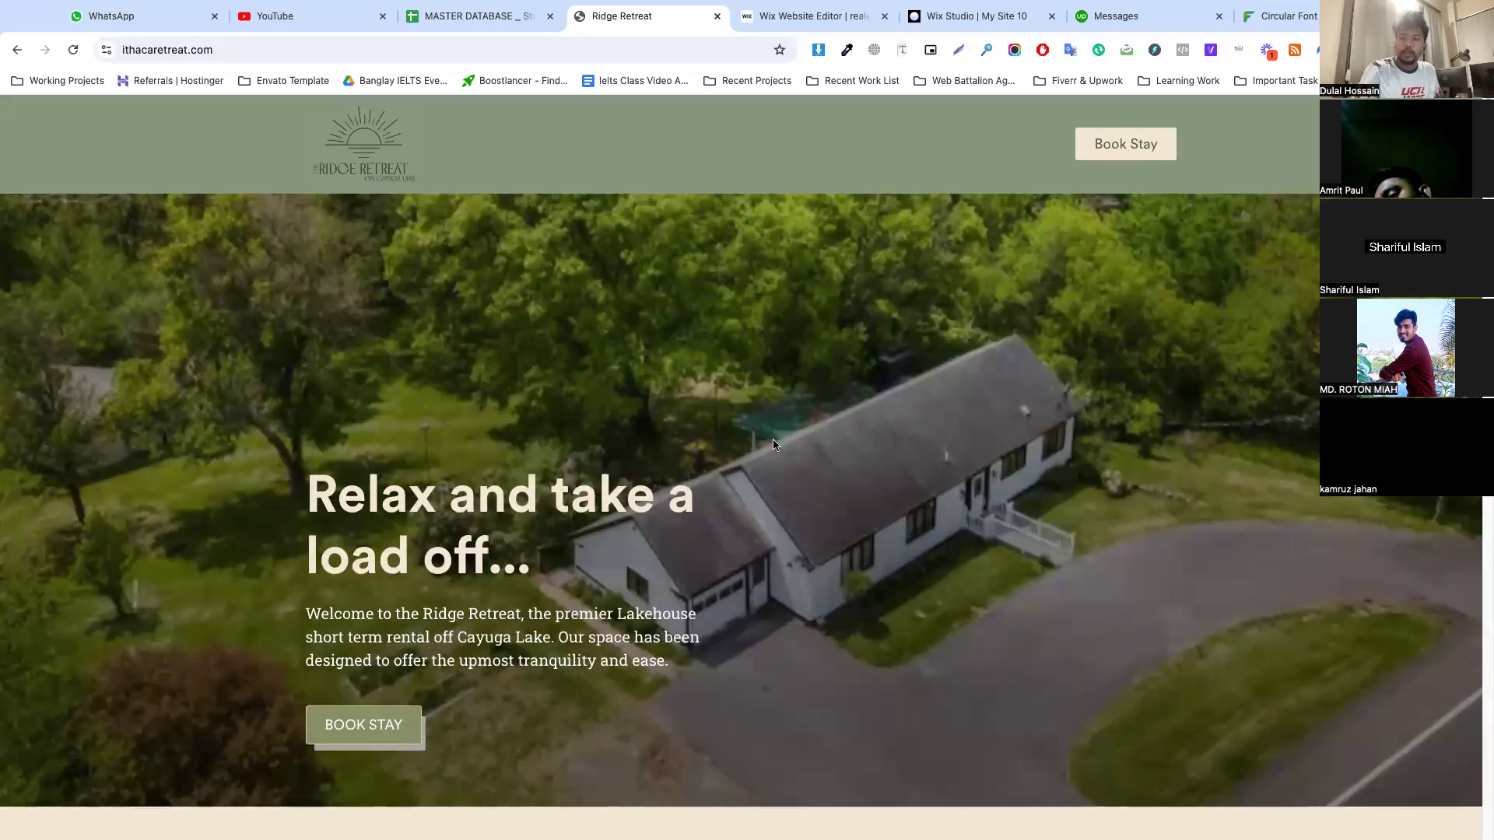
# Inspect the hero section of the Ridge Retreat page to locate its background image source
pyautogui.rightClick(159, 306)
pyautogui.click(224, 672)
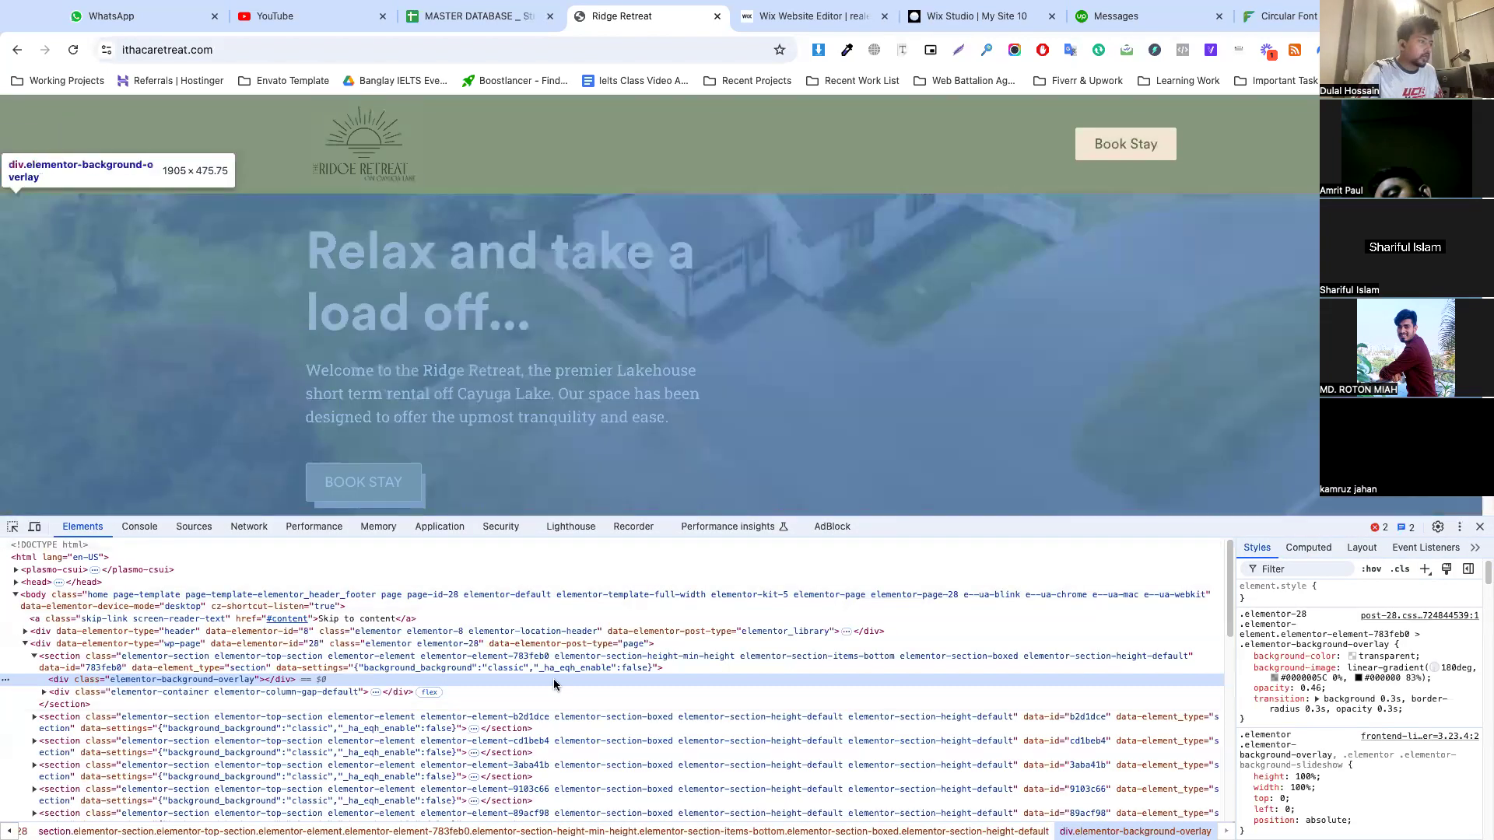
pyautogui.doubleClick(572, 668)
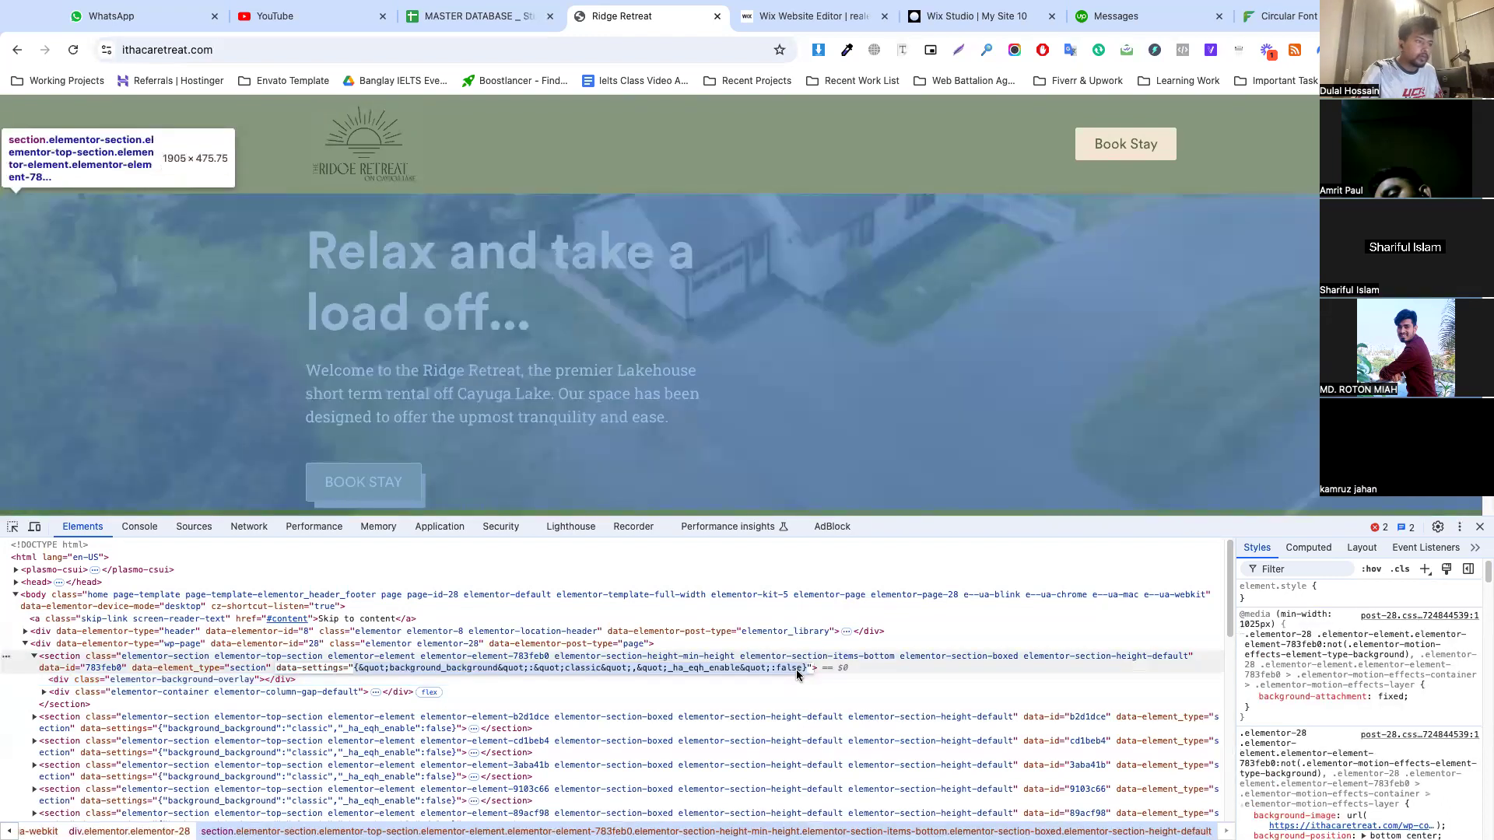
pyautogui.click(796, 671)
pyautogui.moveTo(1339, 826)
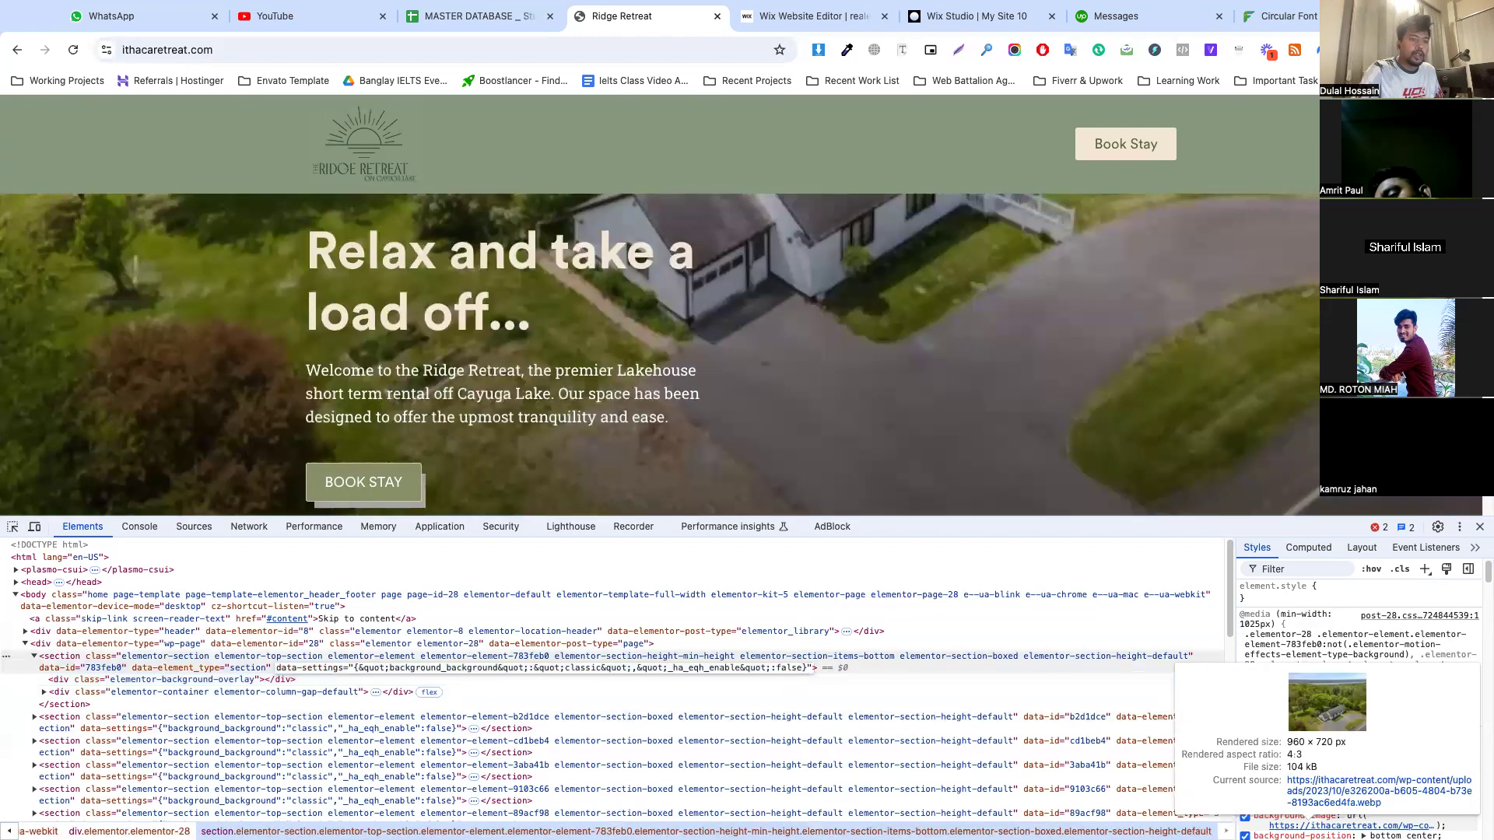
# Open the hero background image's source file and save it to the Desktop under its original name
pyautogui.click(1337, 794)
pyautogui.rightClick(609, 284)
pyautogui.click(655, 309)
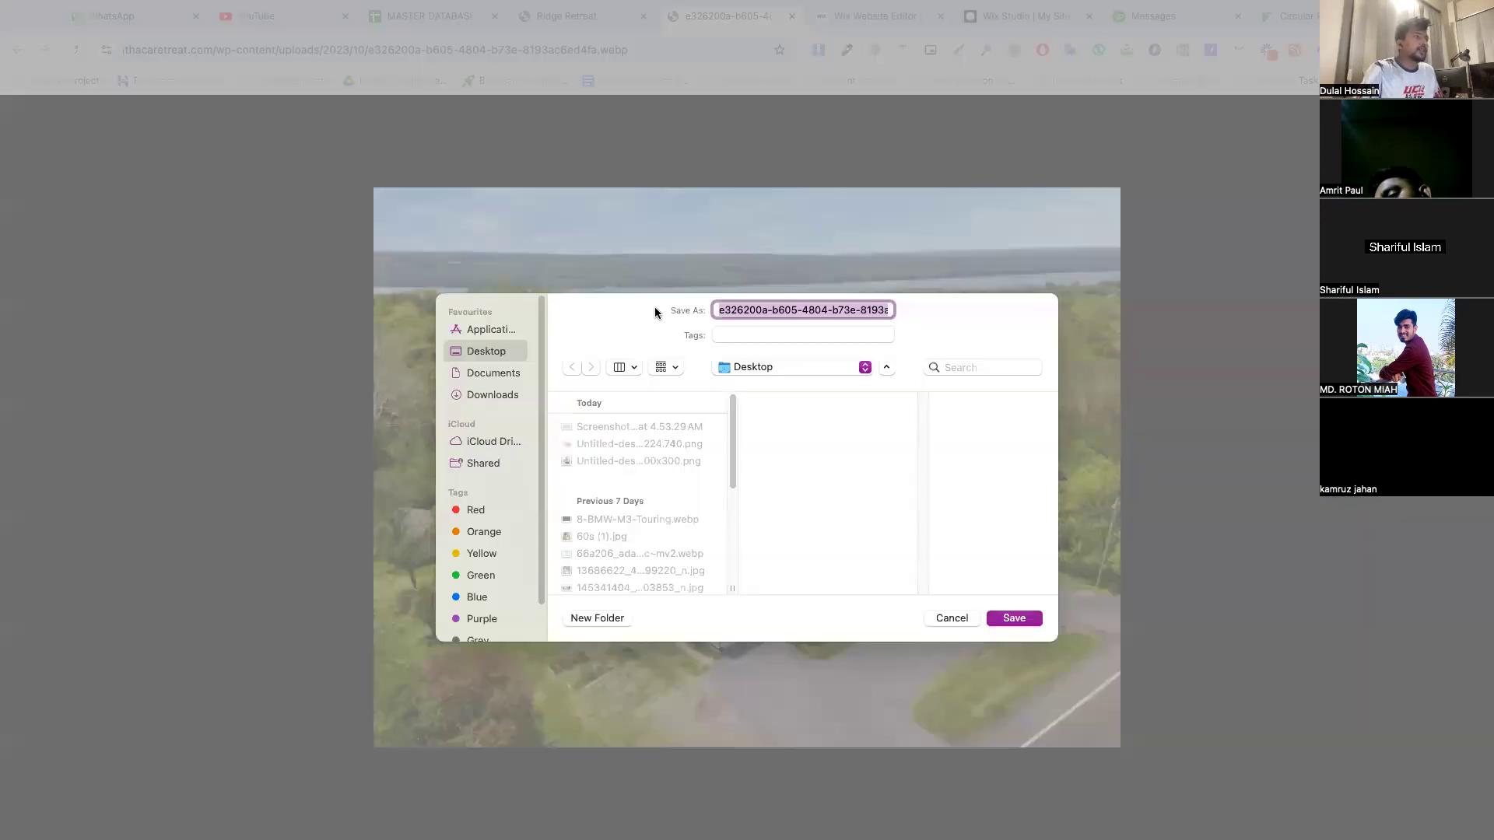
pyautogui.press('Return')
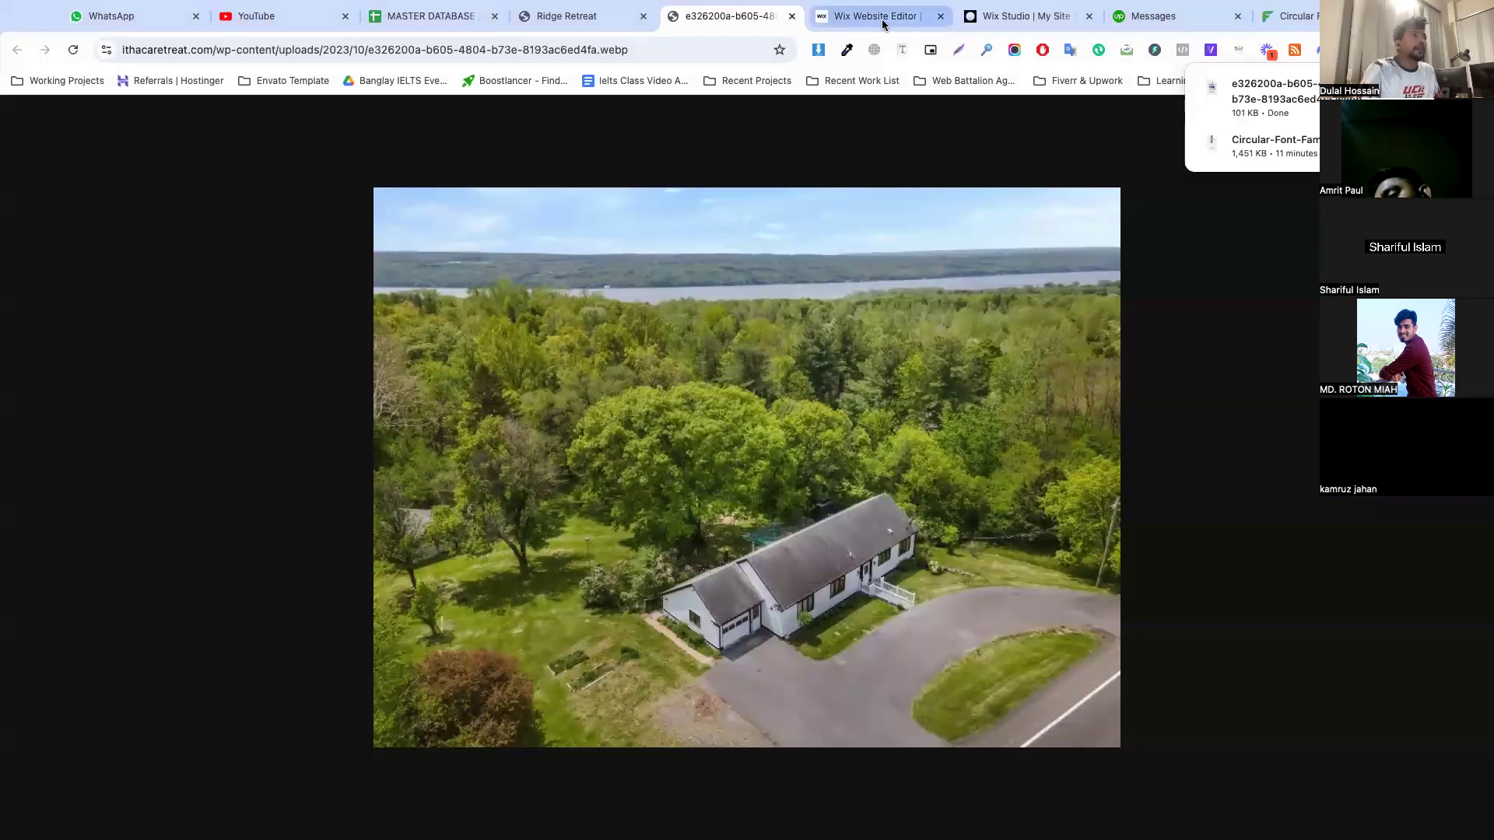
# Back in the Wix editor, open the image chooser for the empty section's background
pyautogui.click(880, 16)
pyautogui.click(1032, 21)
pyautogui.click(856, 14)
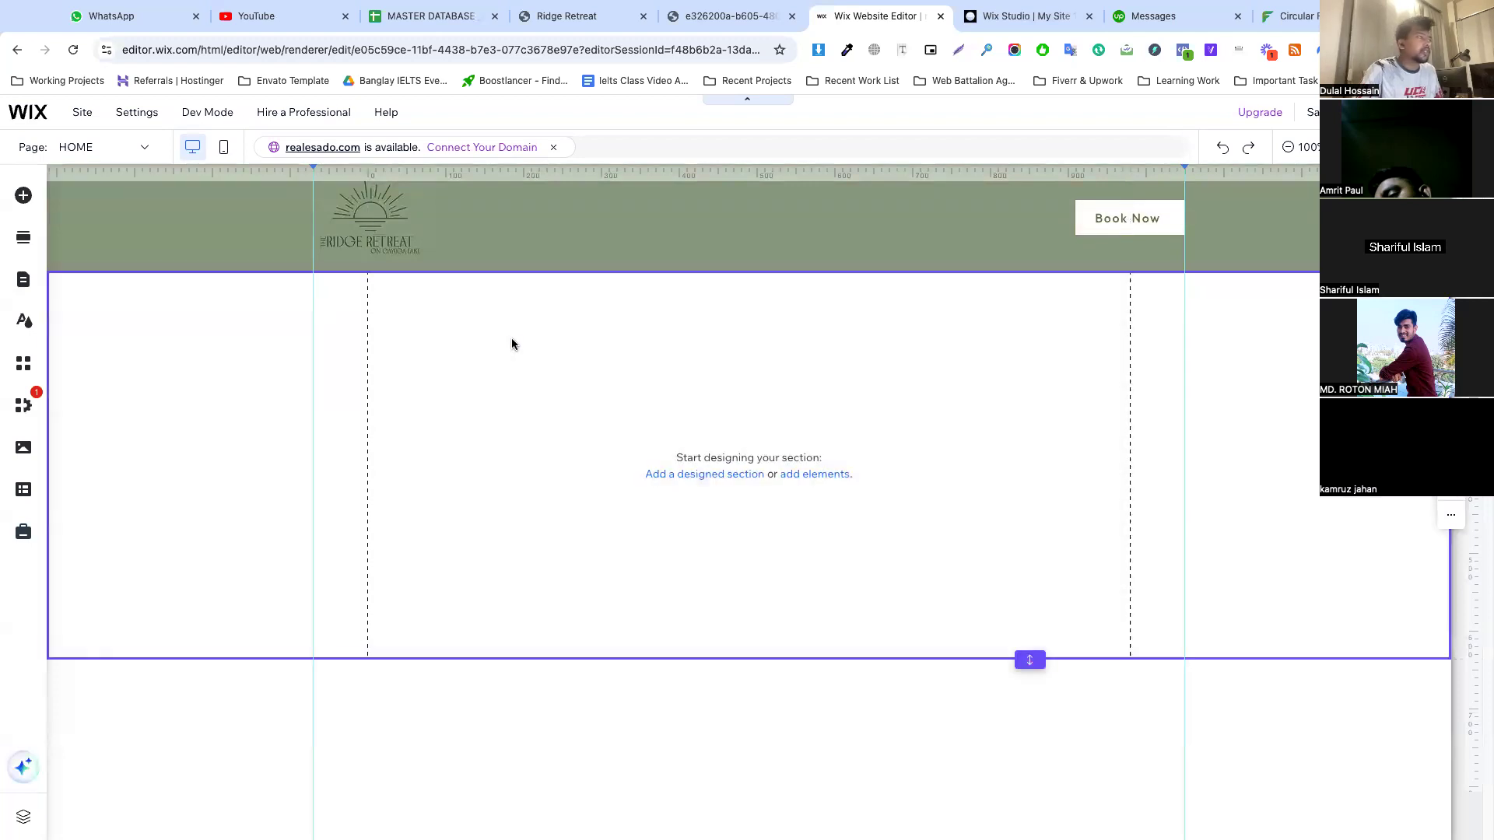
pyautogui.click(575, 364)
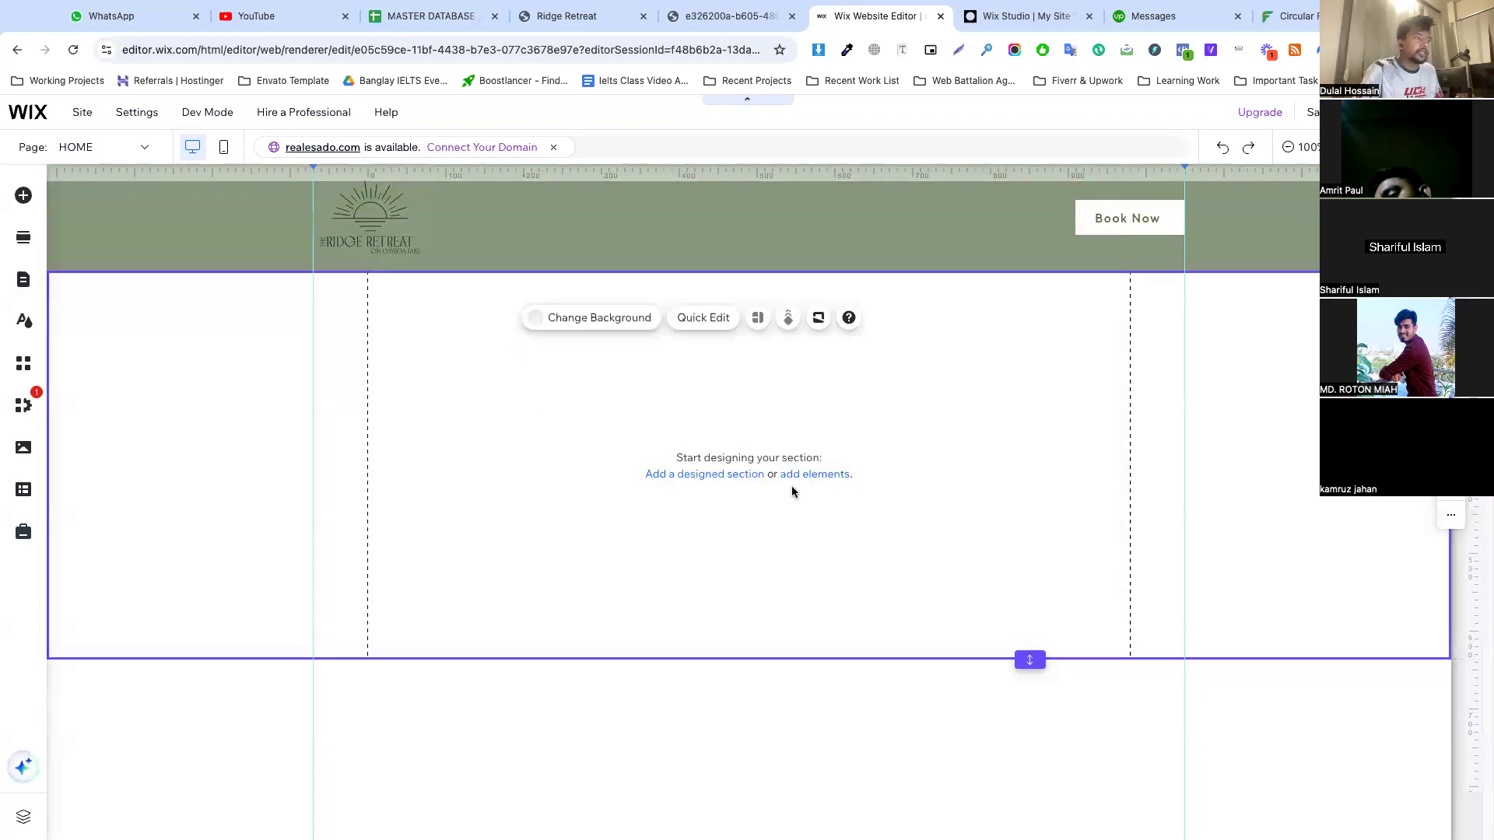
pyautogui.click(599, 319)
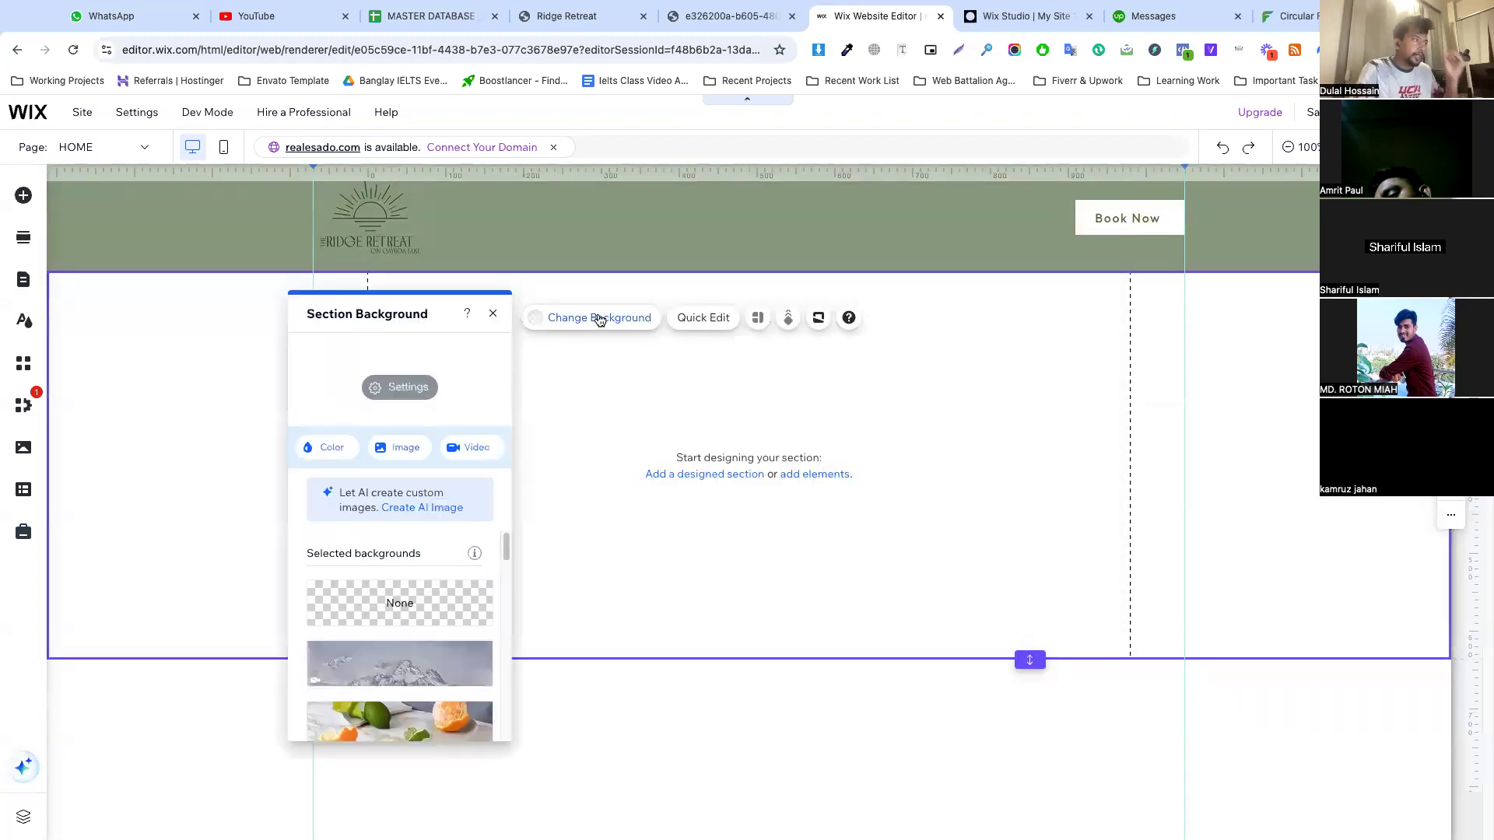
pyautogui.click(403, 447)
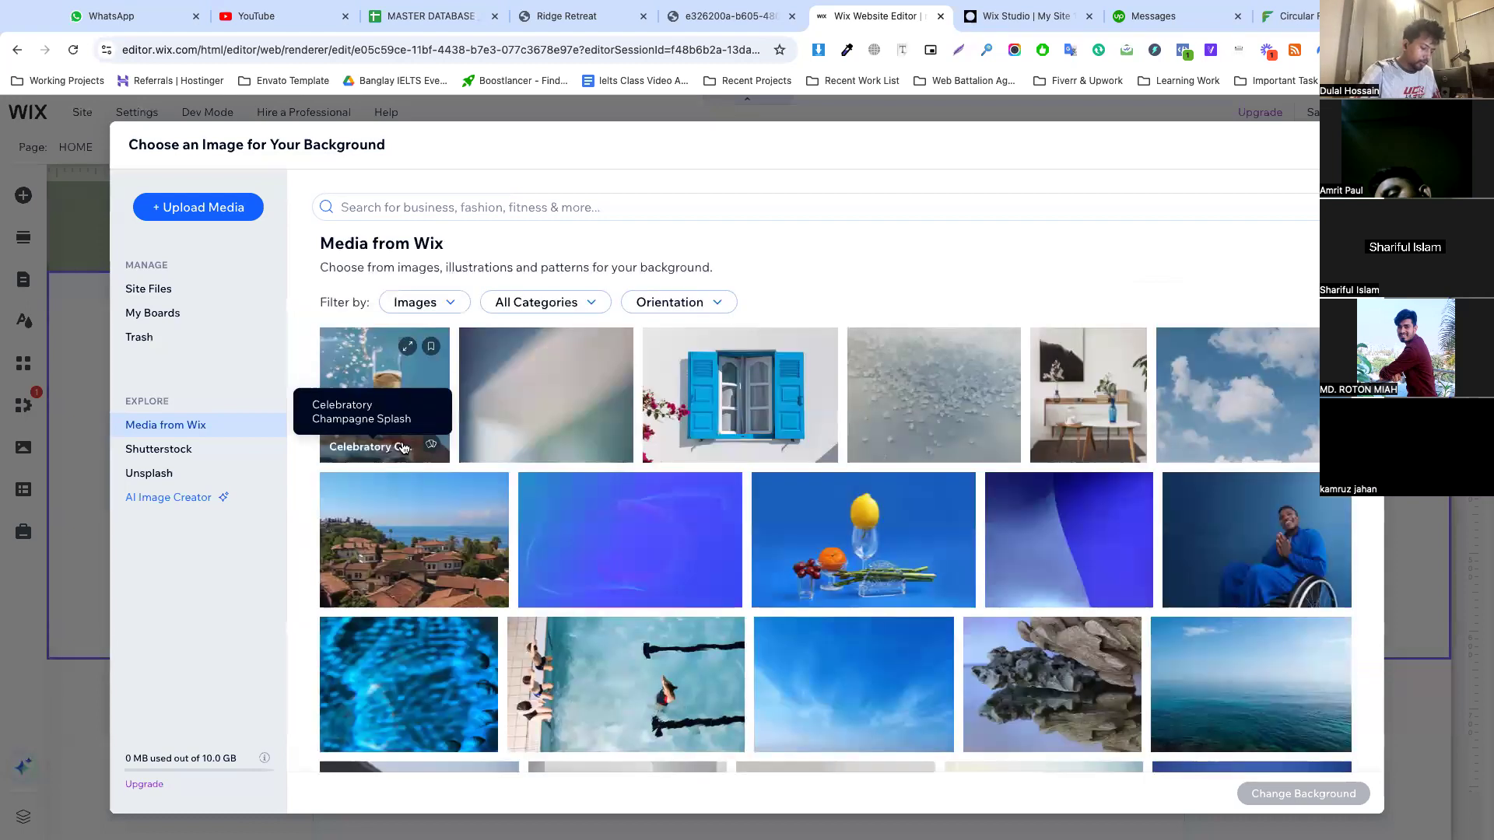
# Search Wix media for "property", set the gabled houses photo with green lawn as the section background, and extend the section downward
pyautogui.click(493, 203)
pyautogui.write('rroper')
pyautogui.press('Return')
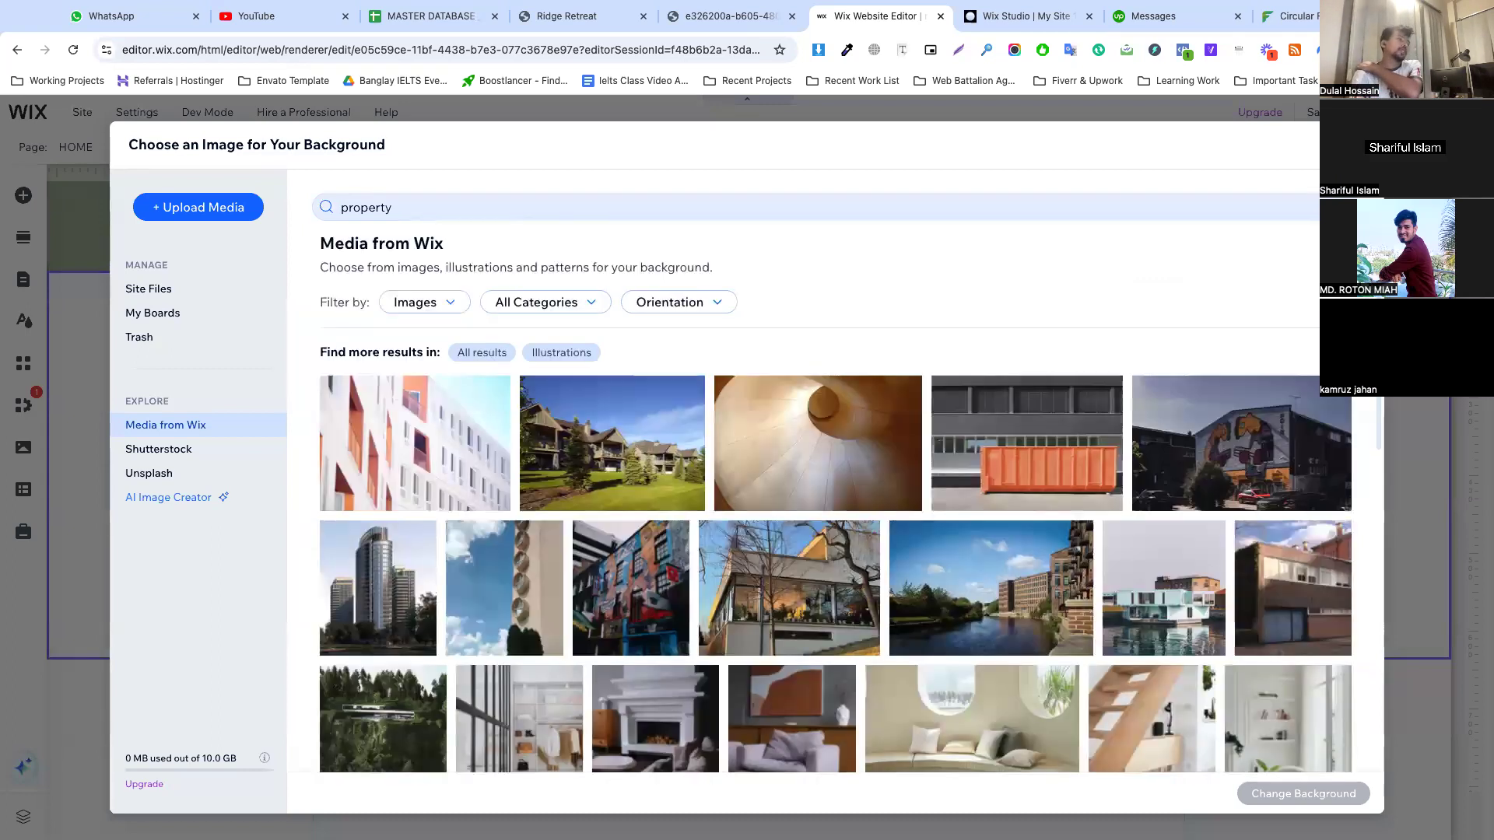
pyautogui.click(674, 462)
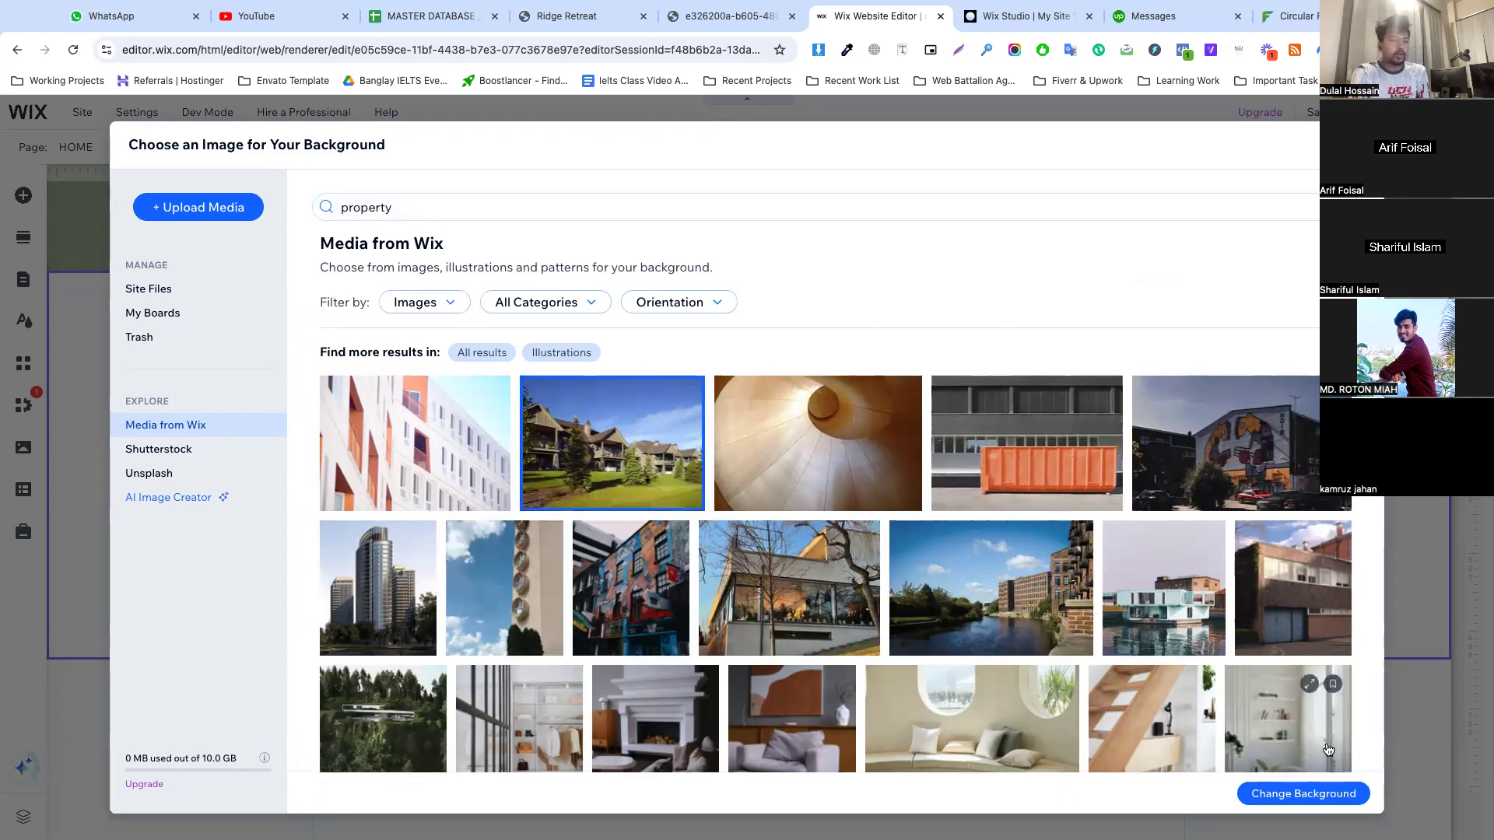
pyautogui.click(1310, 793)
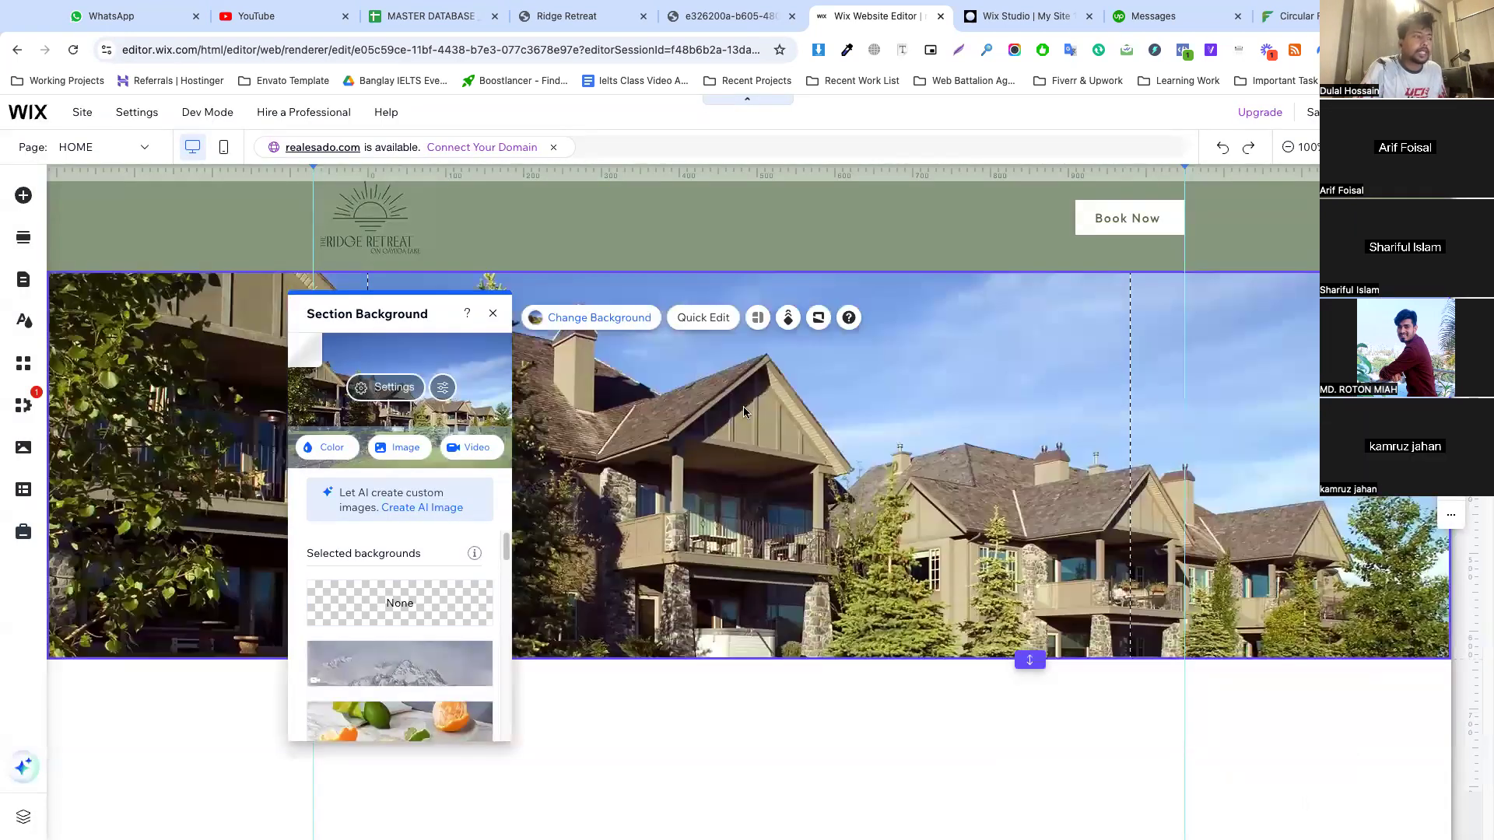
pyautogui.moveTo(1030, 660); pyautogui.dragTo(1031, 816)
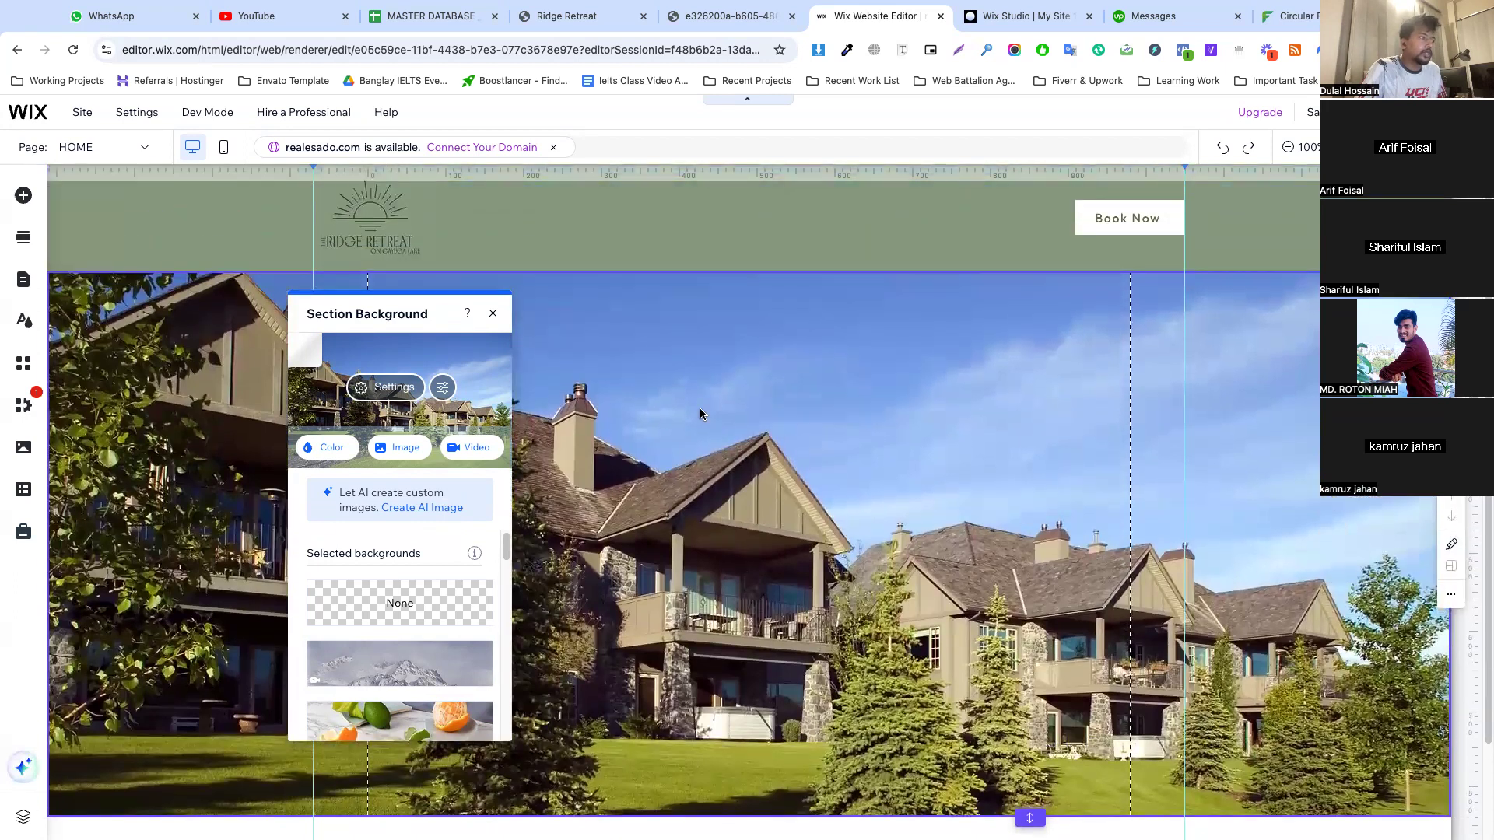
# Darken the hero background by placing color #100D27 behind the image and lowering the image opacity to 46%
pyautogui.click(393, 386)
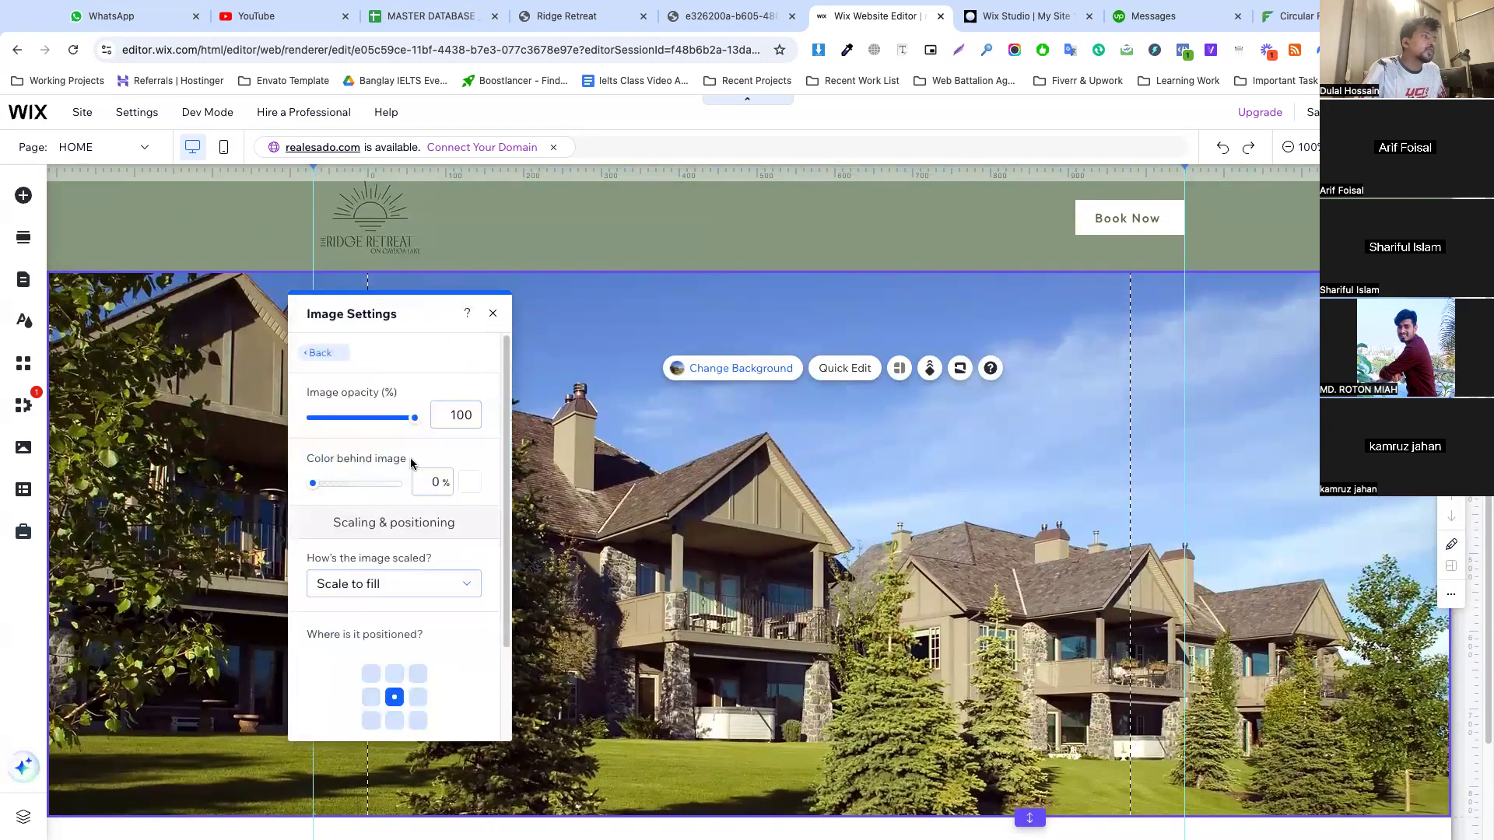
pyautogui.click(471, 485)
pyautogui.click(592, 618)
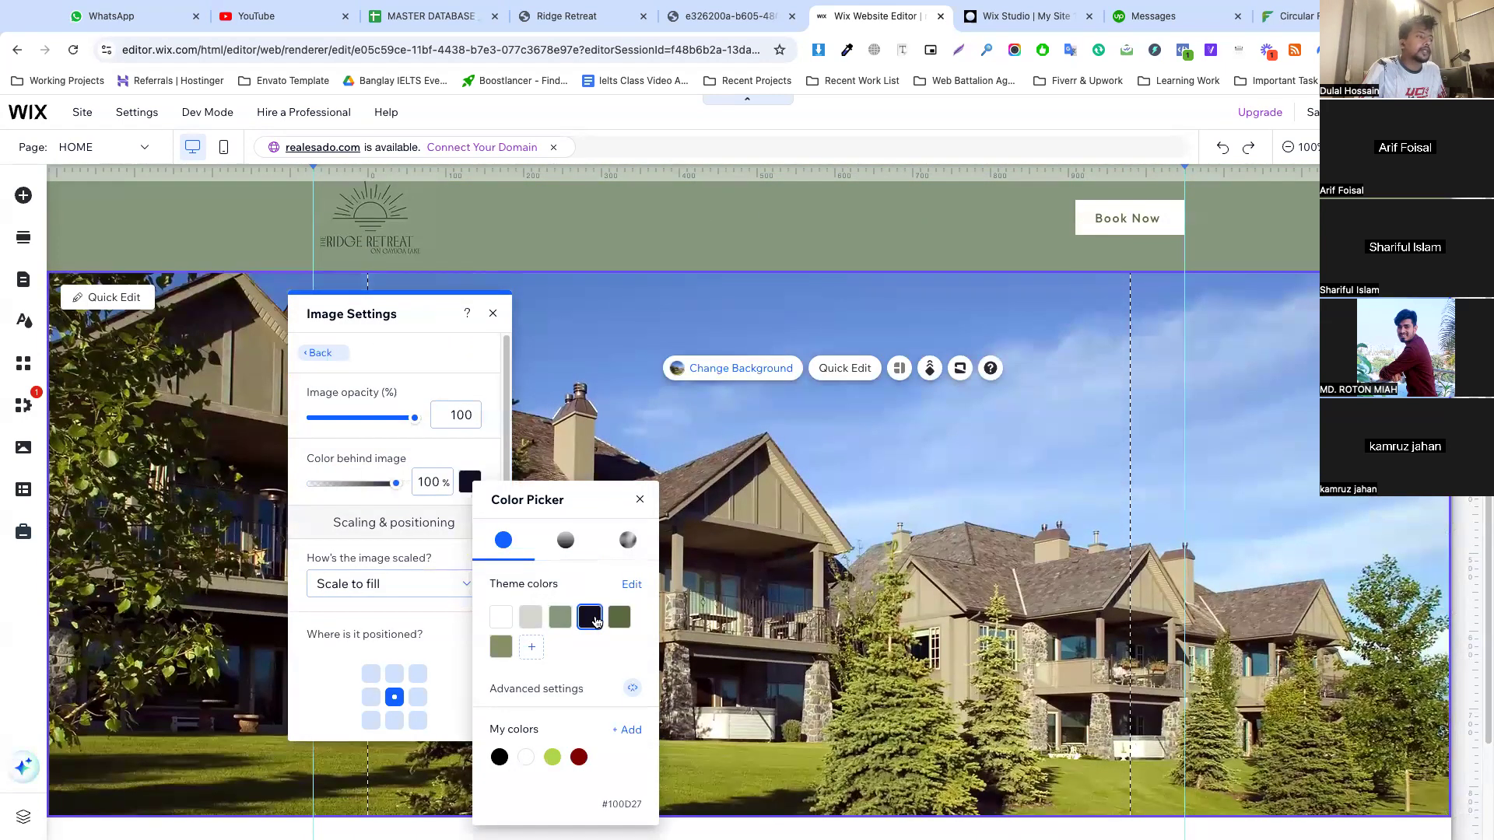
pyautogui.click(387, 429)
pyautogui.moveTo(387, 420); pyautogui.dragTo(360, 423)
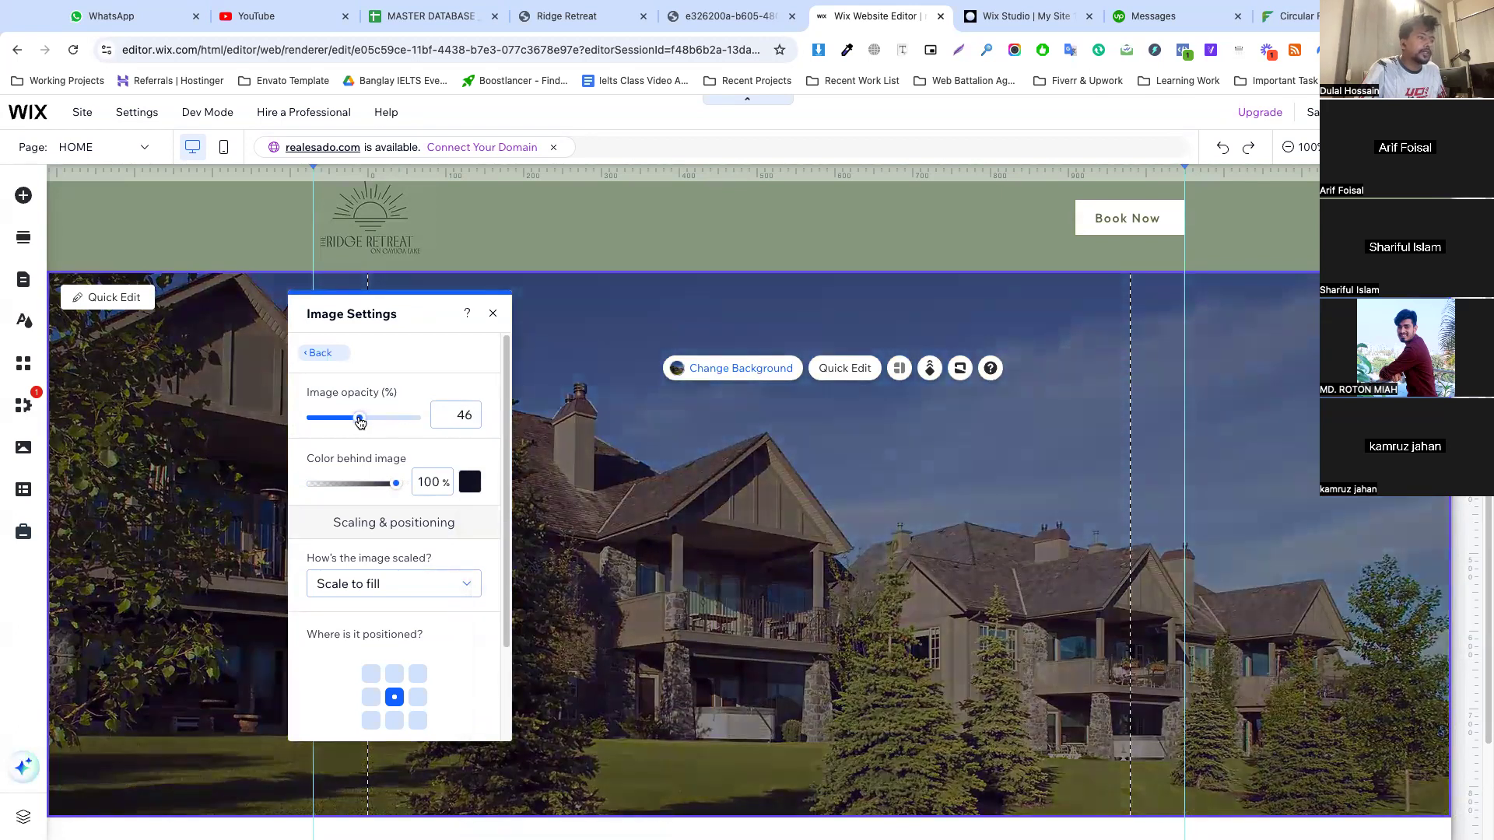
pyautogui.click(493, 313)
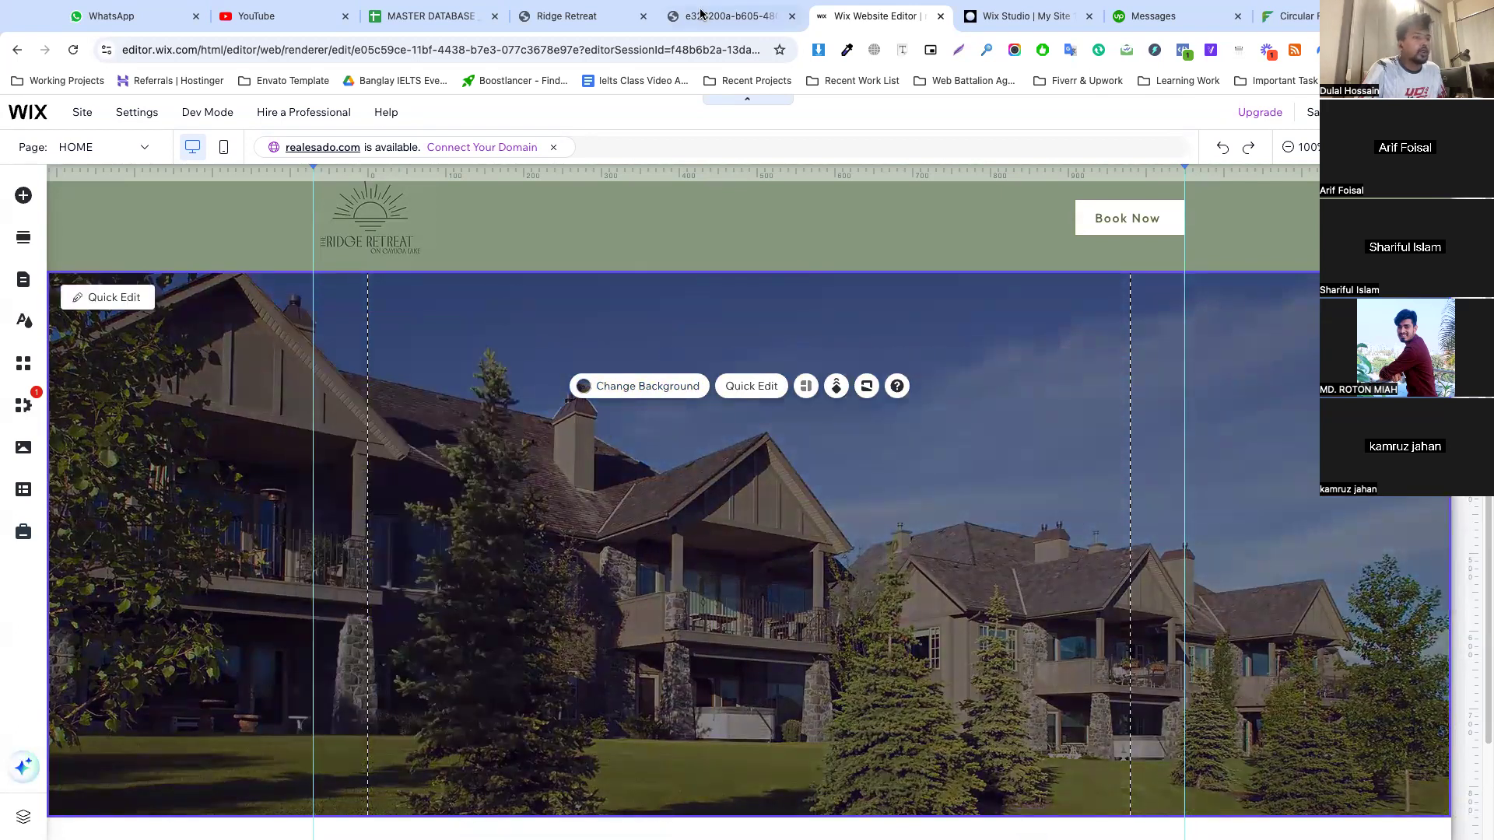
# Add a themed Heading 1 text to the hero section, starting at the outer guide beneath the logo
pyautogui.scroll(-1, 898, 370)
pyautogui.scroll(1, 433, 344)
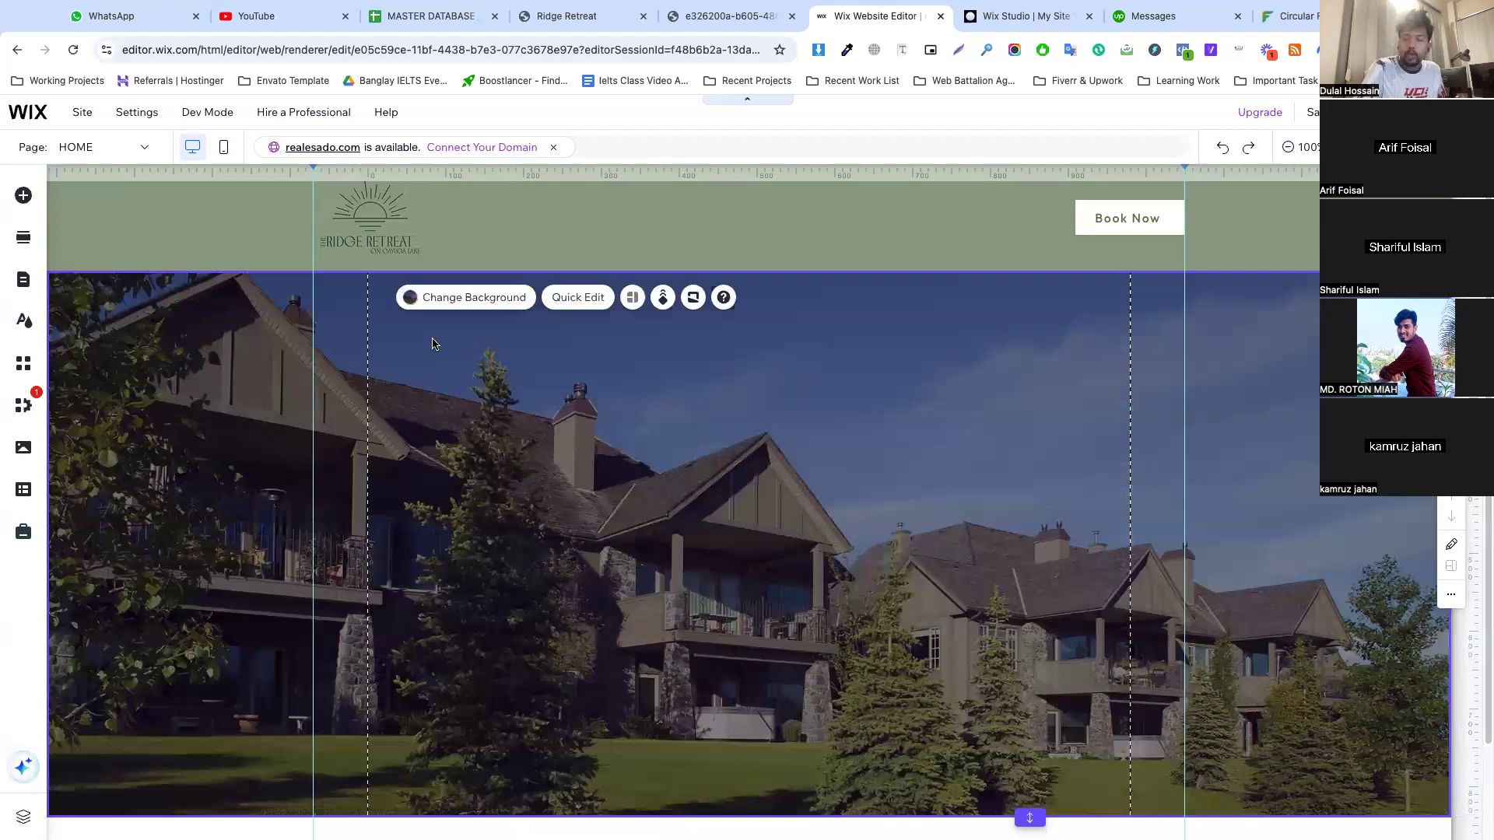
pyautogui.click(19, 198)
pyautogui.click(74, 228)
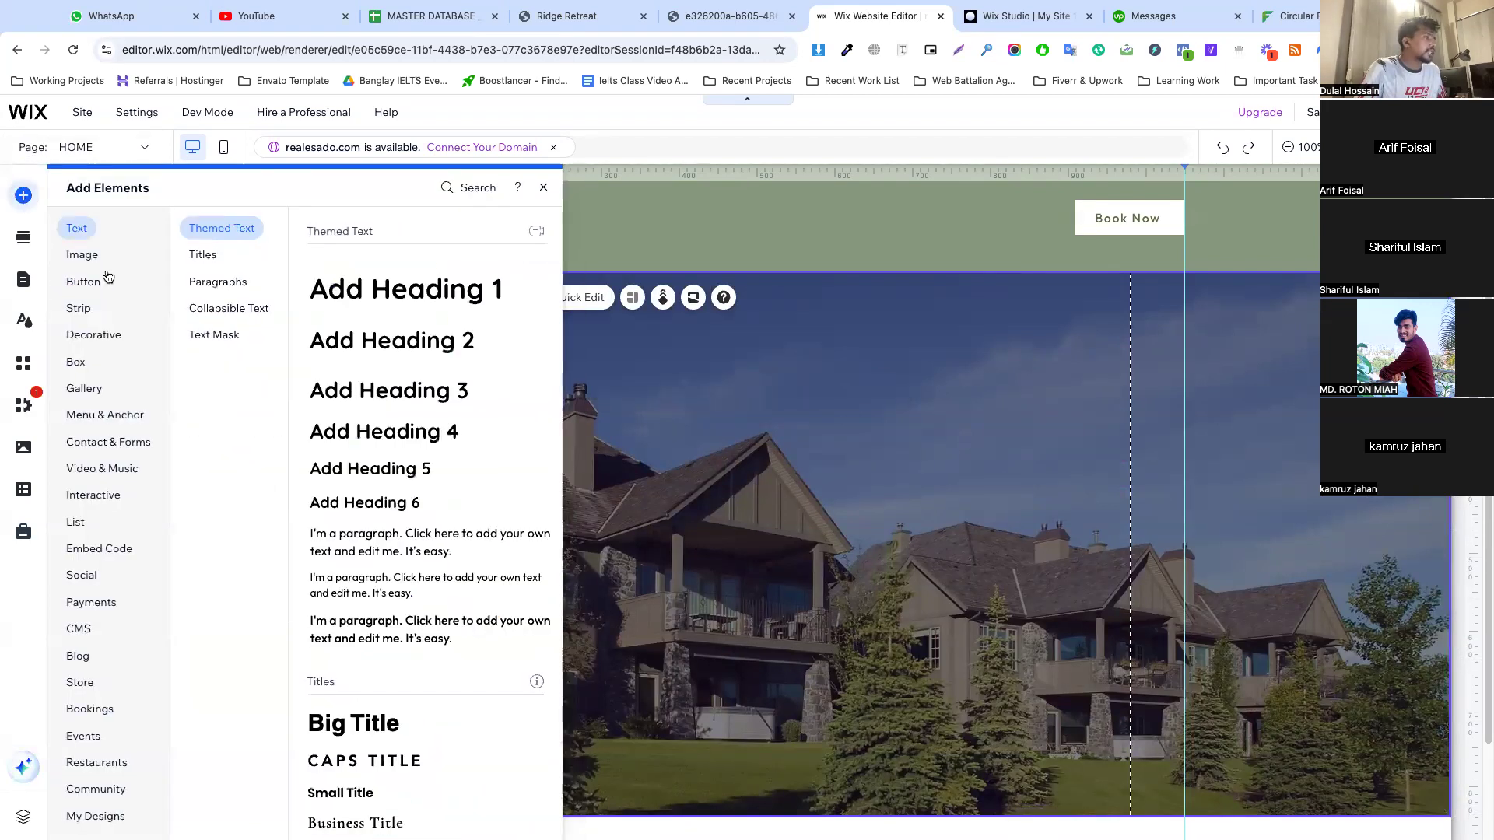
pyautogui.moveTo(405, 286); pyautogui.dragTo(523, 474)
# Copy the heading "Relax and take a load off..." from the Ridge Retreat page, close the image tab and return to the Wix editor
pyautogui.click(704, 17)
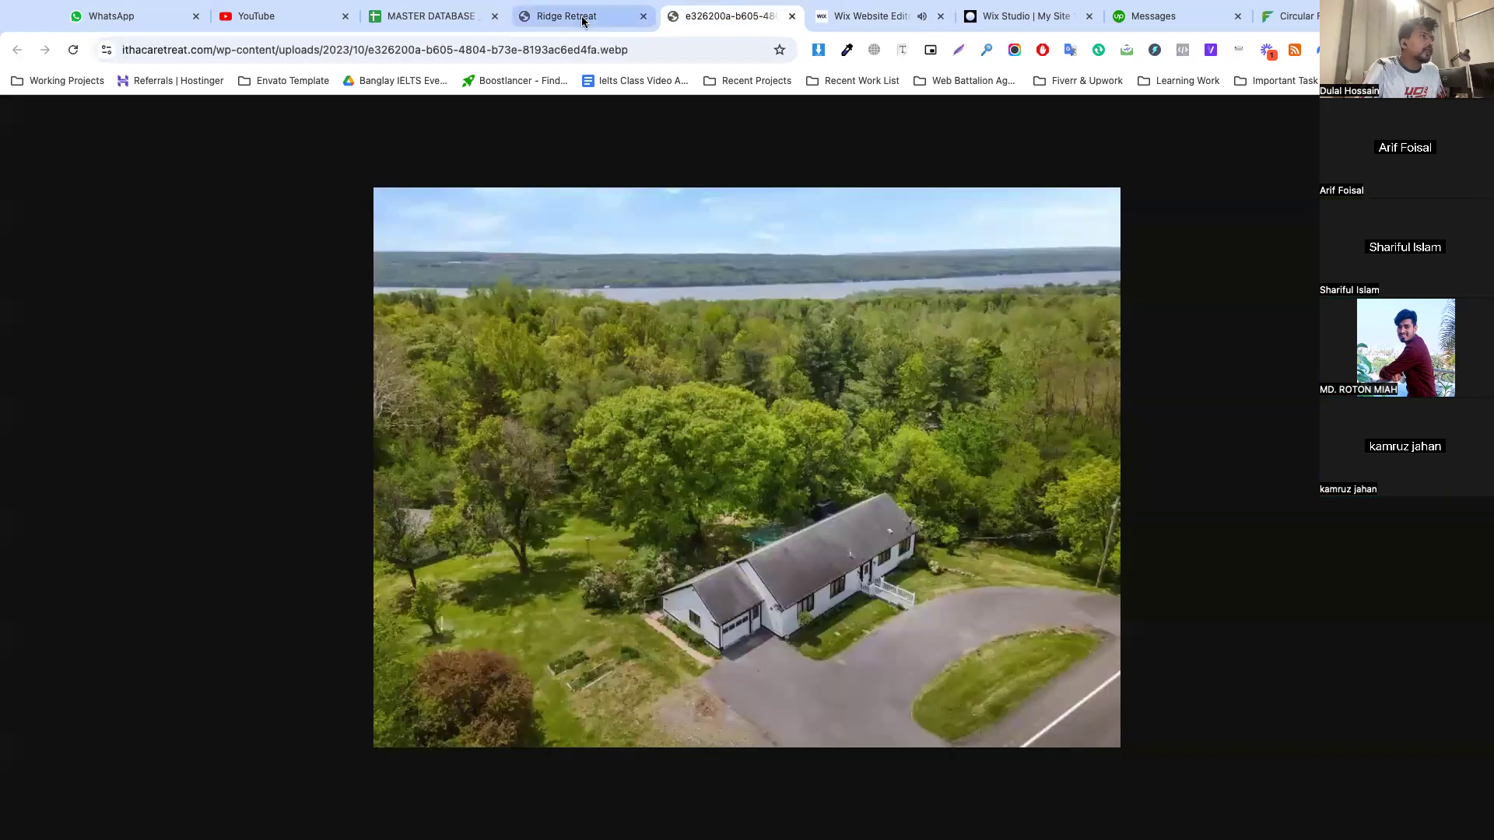
pyautogui.click(582, 17)
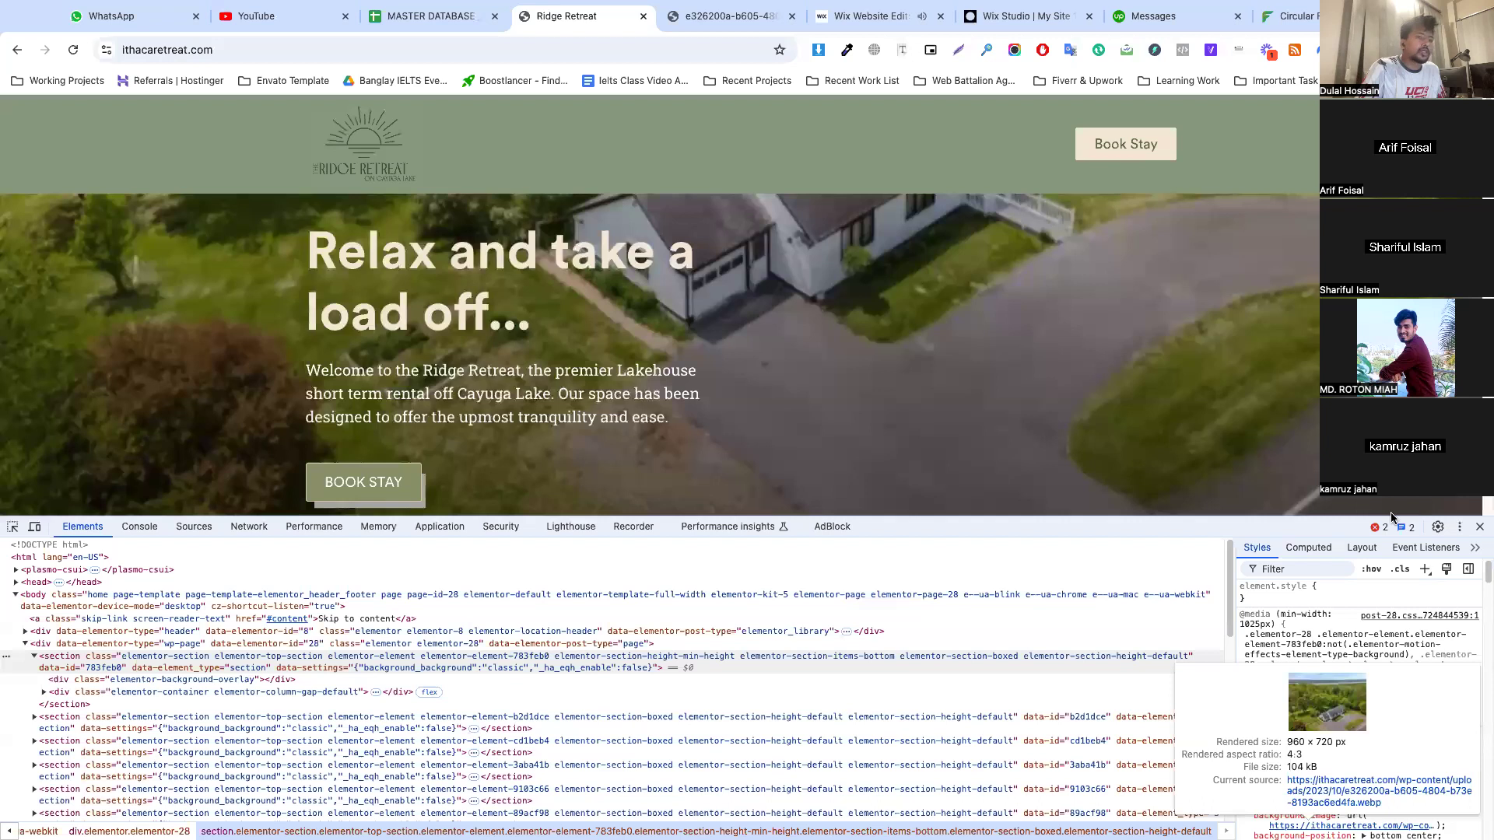
pyautogui.tripleClick(374, 498)
pyautogui.hotkey('ctrl', 'c')
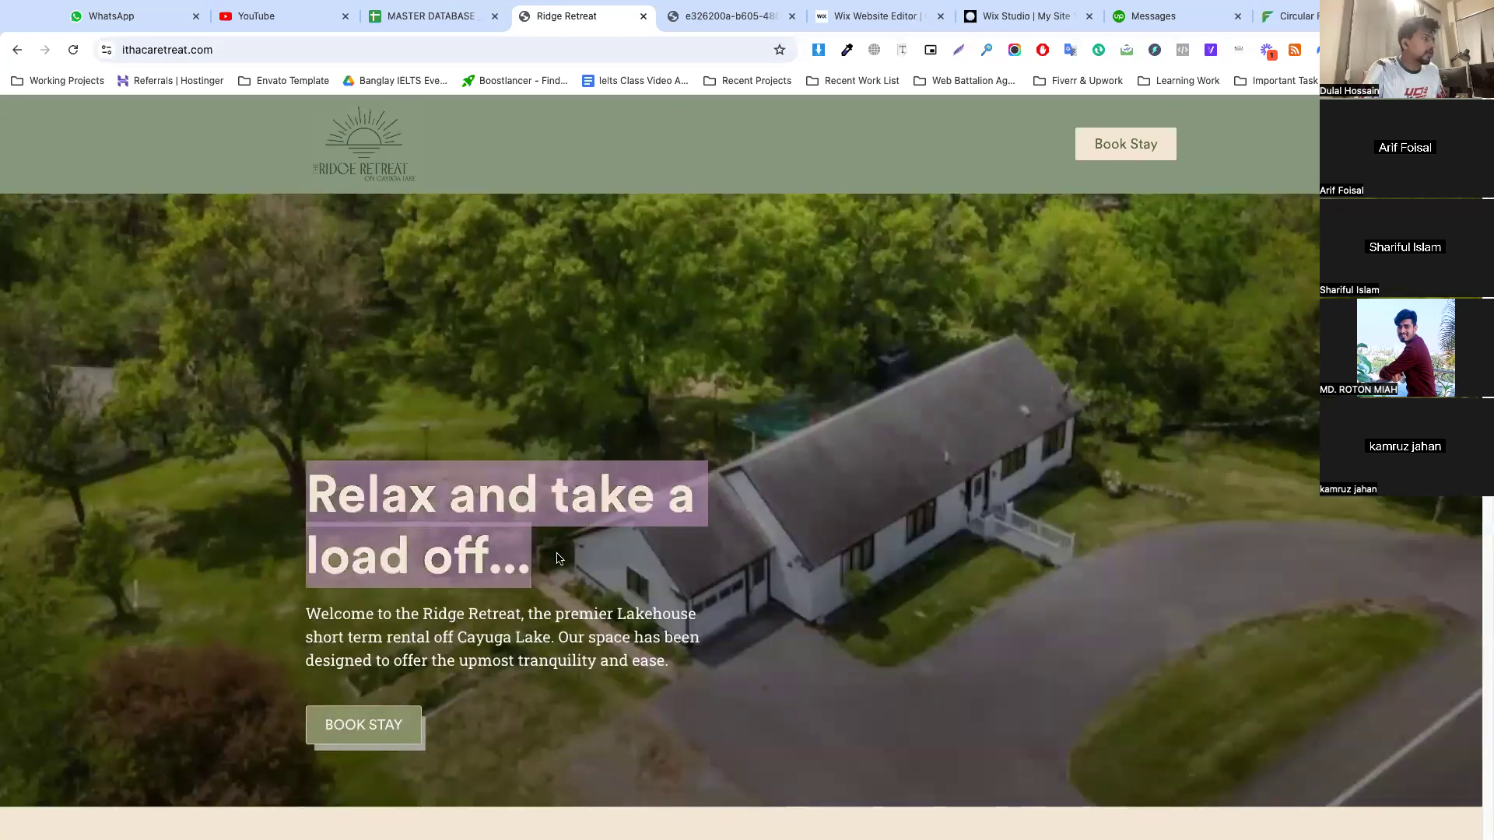
pyautogui.click(736, 17)
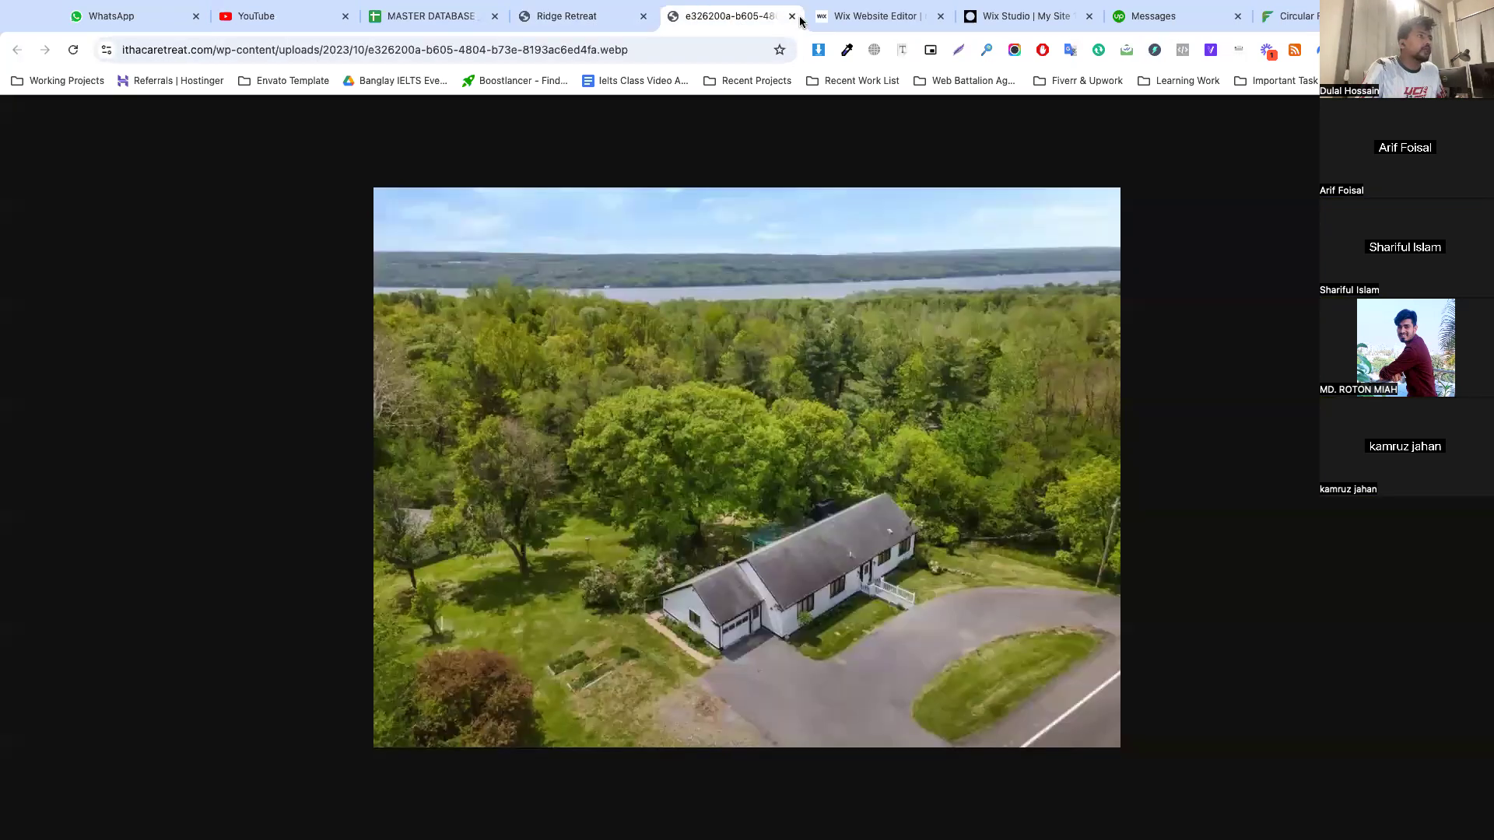
pyautogui.click(791, 17)
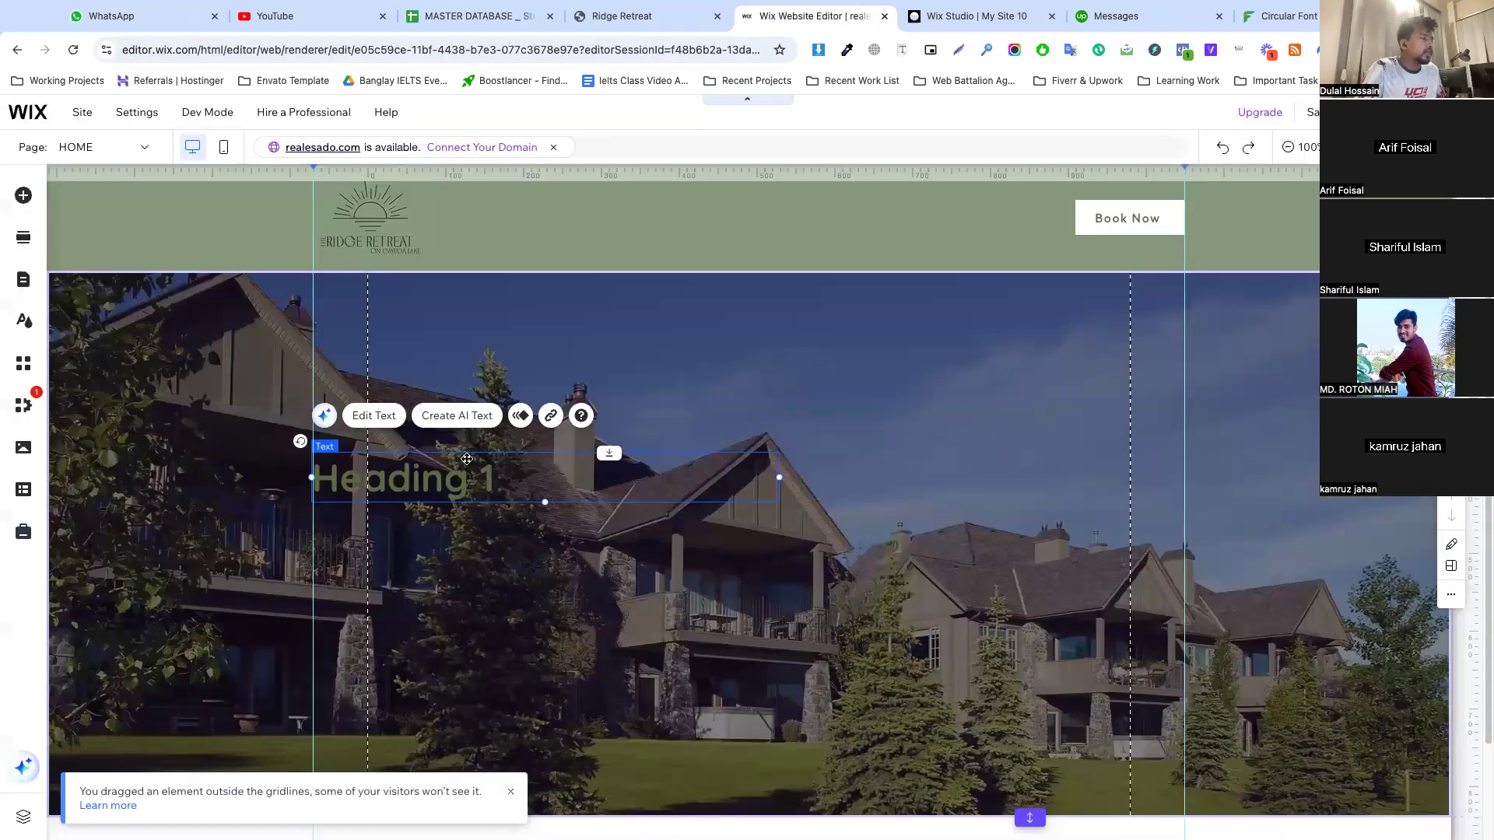
# Color the hero heading white and replace its text with the copied "Relax and take a load off..."
pyautogui.doubleClick(467, 459)
pyautogui.click(928, 465)
pyautogui.click(816, 335)
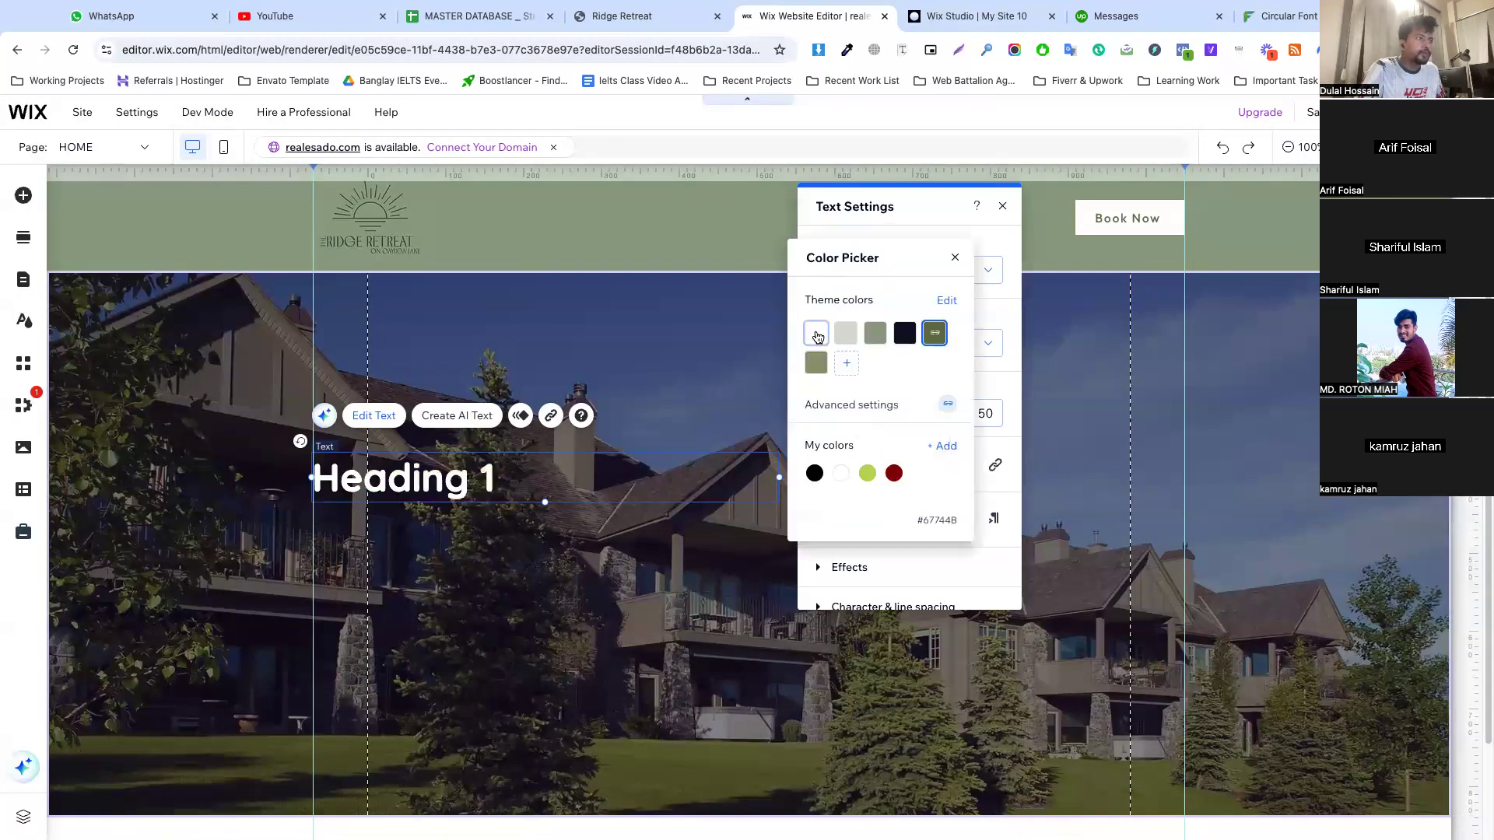
pyautogui.click(430, 470)
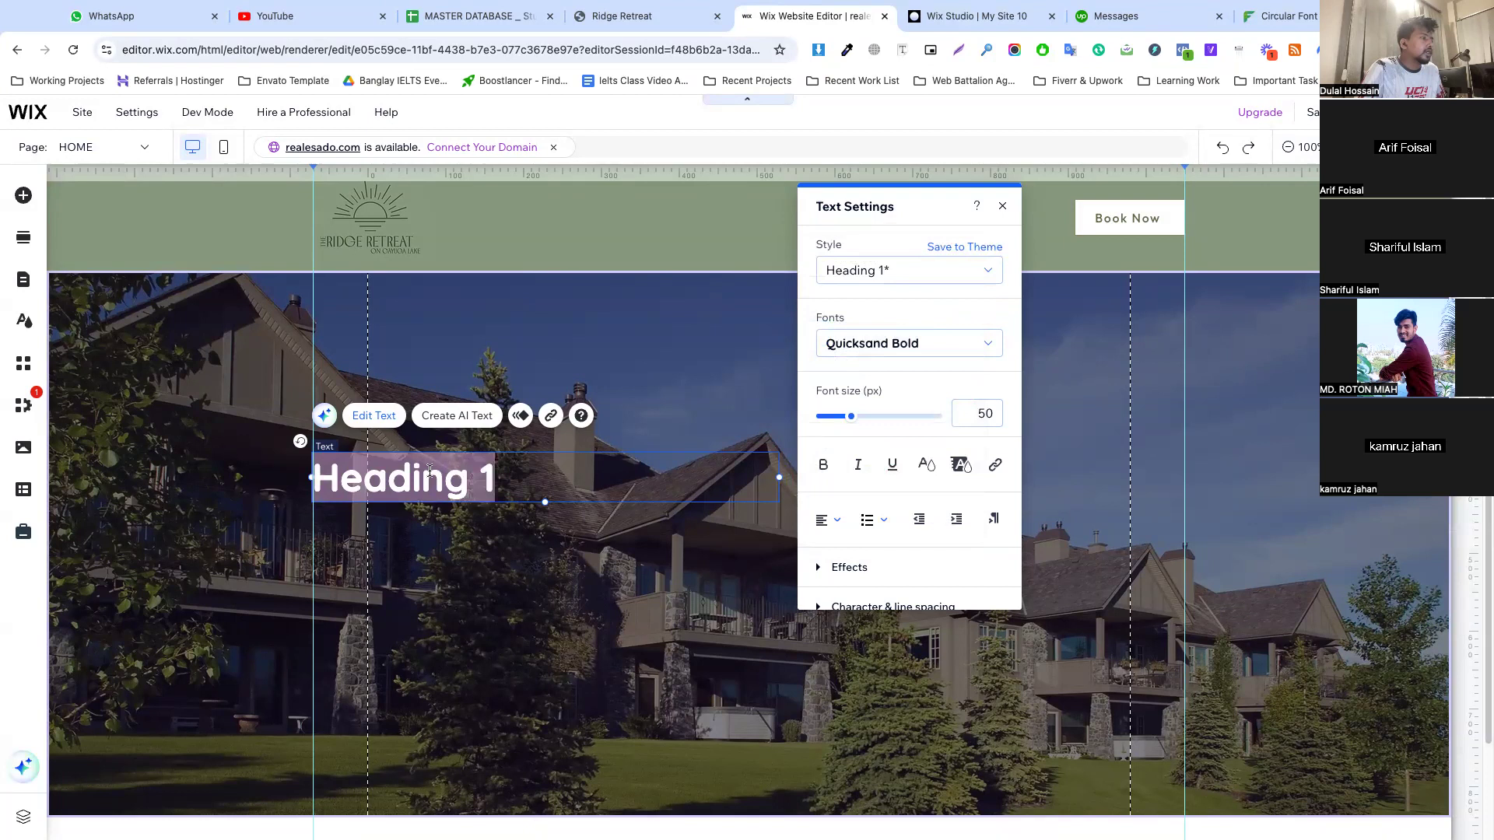
pyautogui.hotkey('ctrl', 'v')
pyautogui.click(580, 588)
# Set the hero heading's font size to 60 px
pyautogui.click(523, 495)
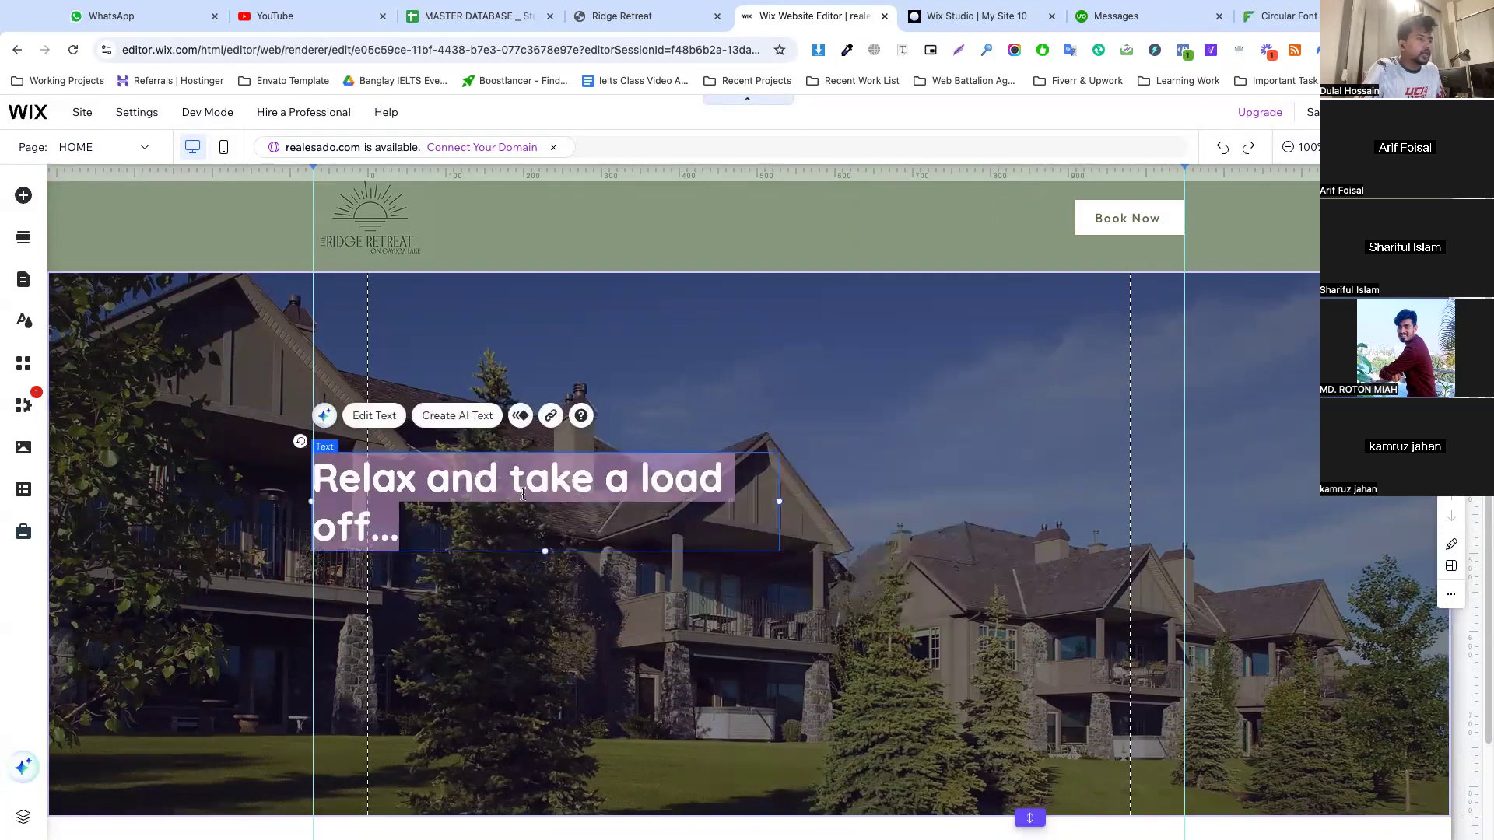
pyautogui.doubleClick(523, 495)
pyautogui.click(985, 413)
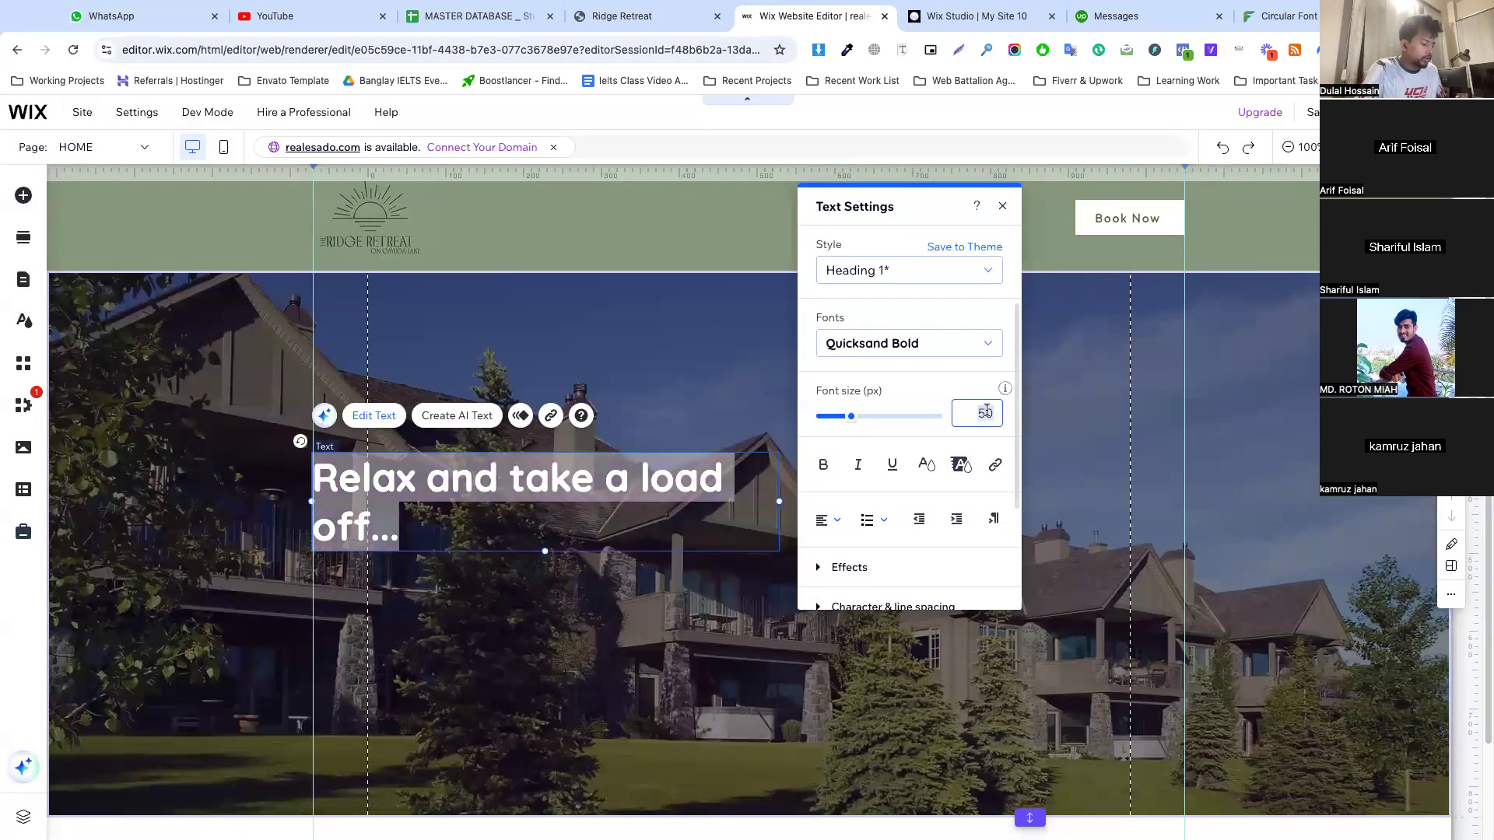
pyautogui.write('60')
pyautogui.press('Escape')
pyautogui.click(772, 507)
pyautogui.click(842, 502)
# Copy the "Welcome to the Ridge Retreat..." paragraph from the Ridge Retreat page and return to the Wix editor
pyautogui.scroll(-2, 843, 502)
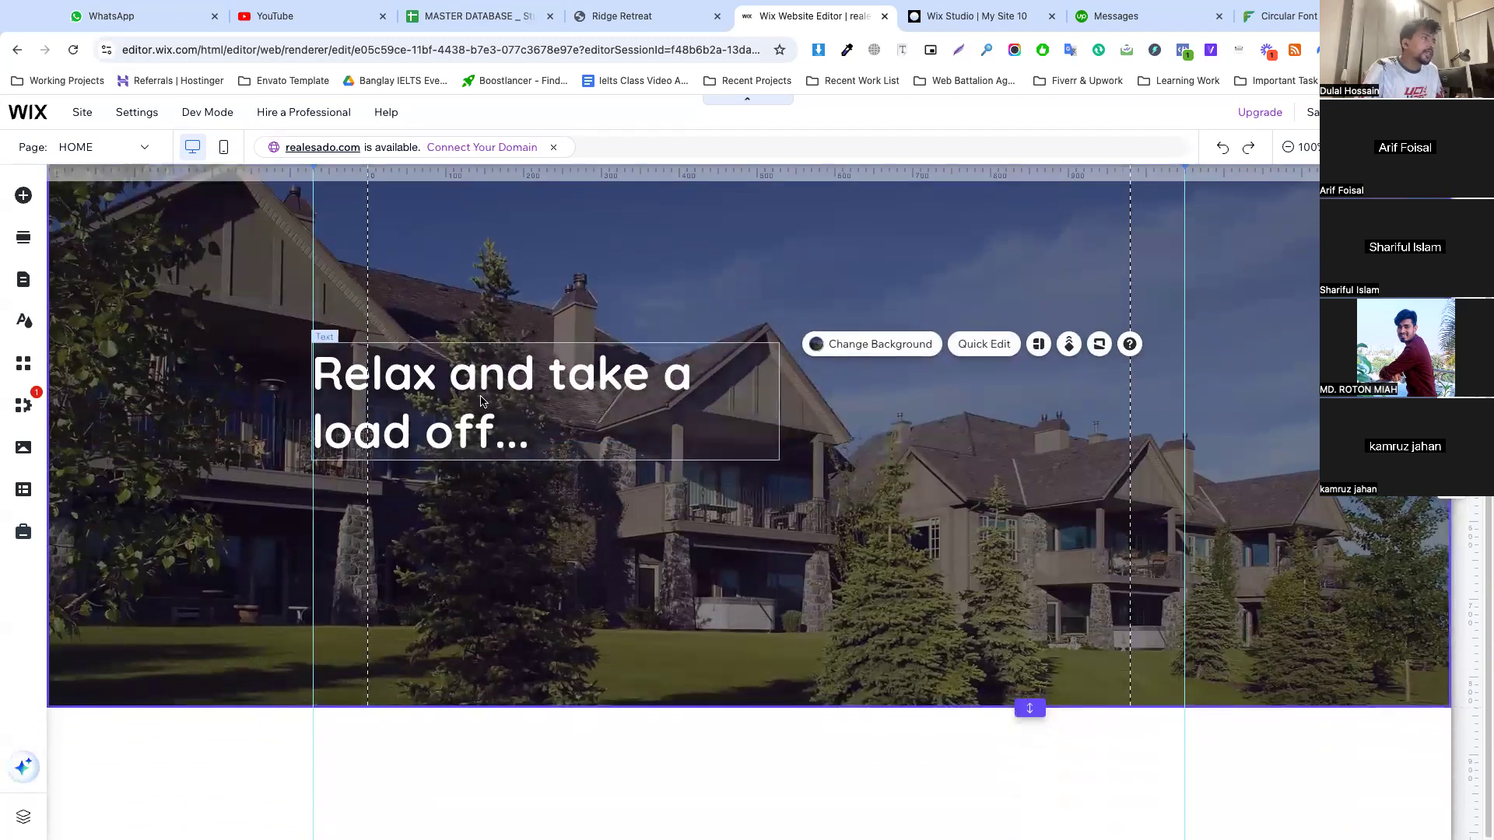
pyautogui.click(629, 26)
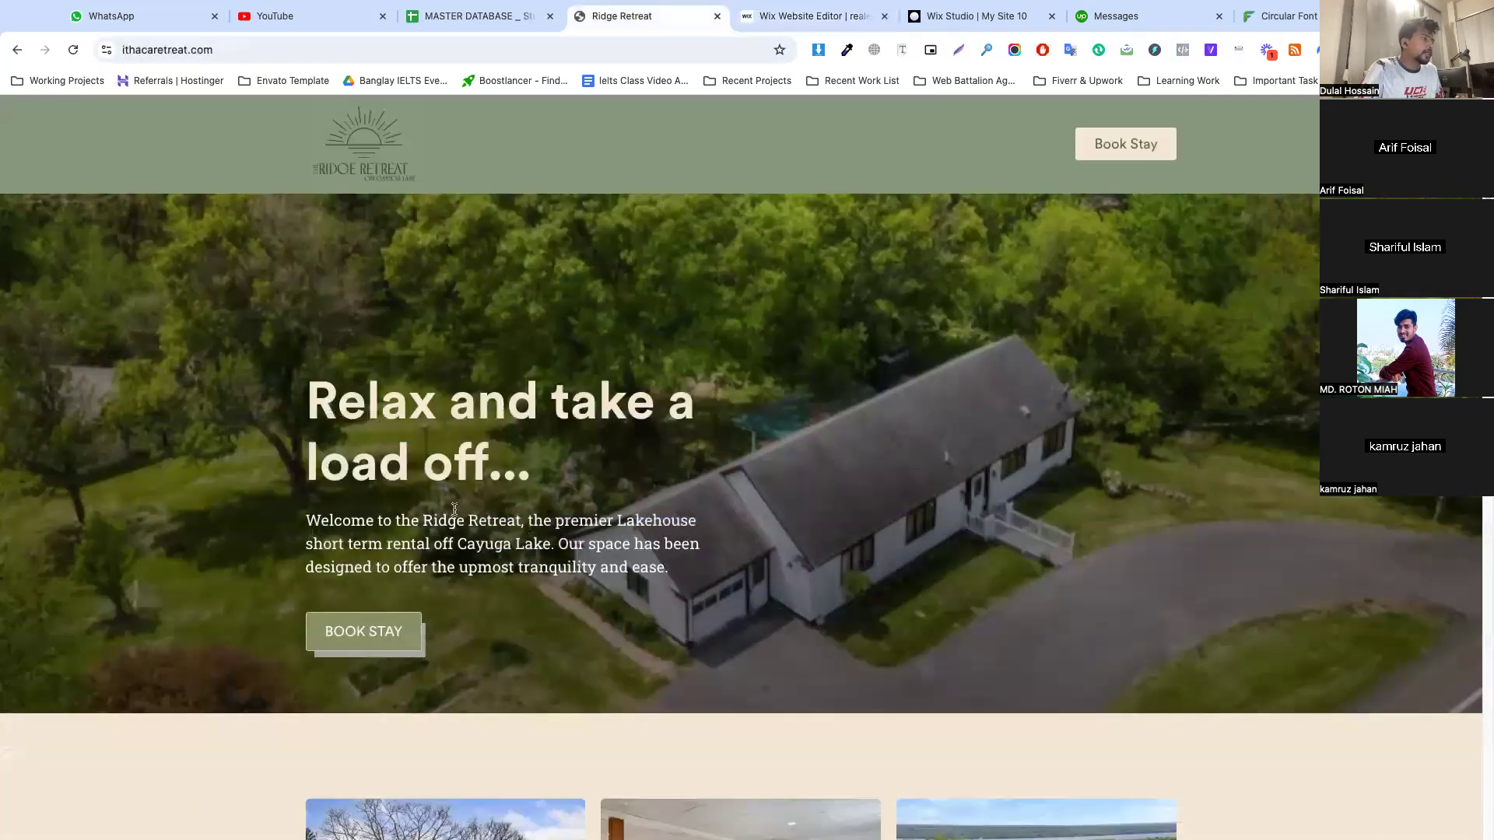
pyautogui.moveTo(308, 519); pyautogui.dragTo(663, 561)
pyautogui.hotkey('ctrl', 'c')
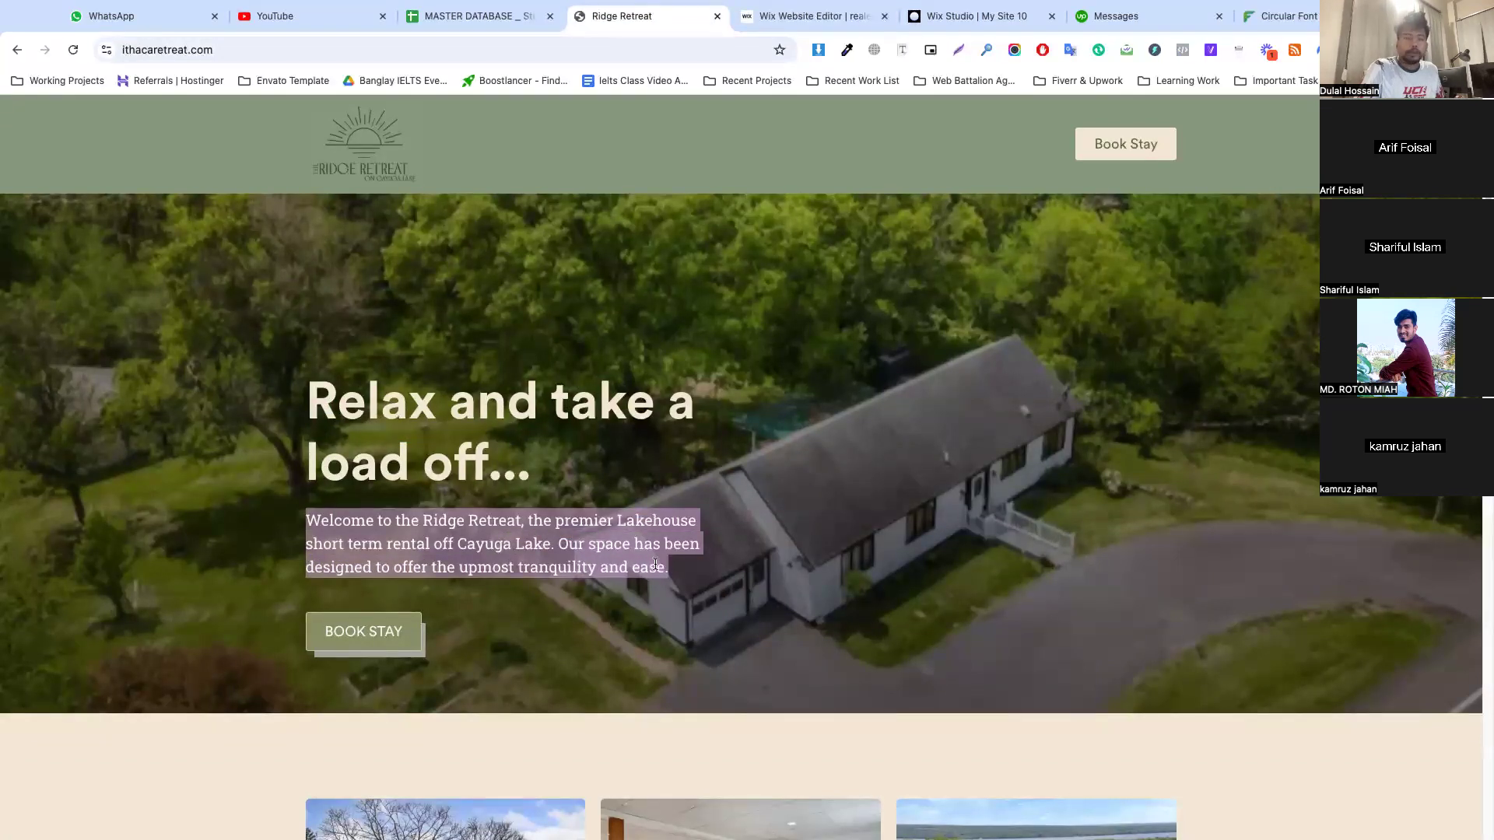
pyautogui.click(813, 16)
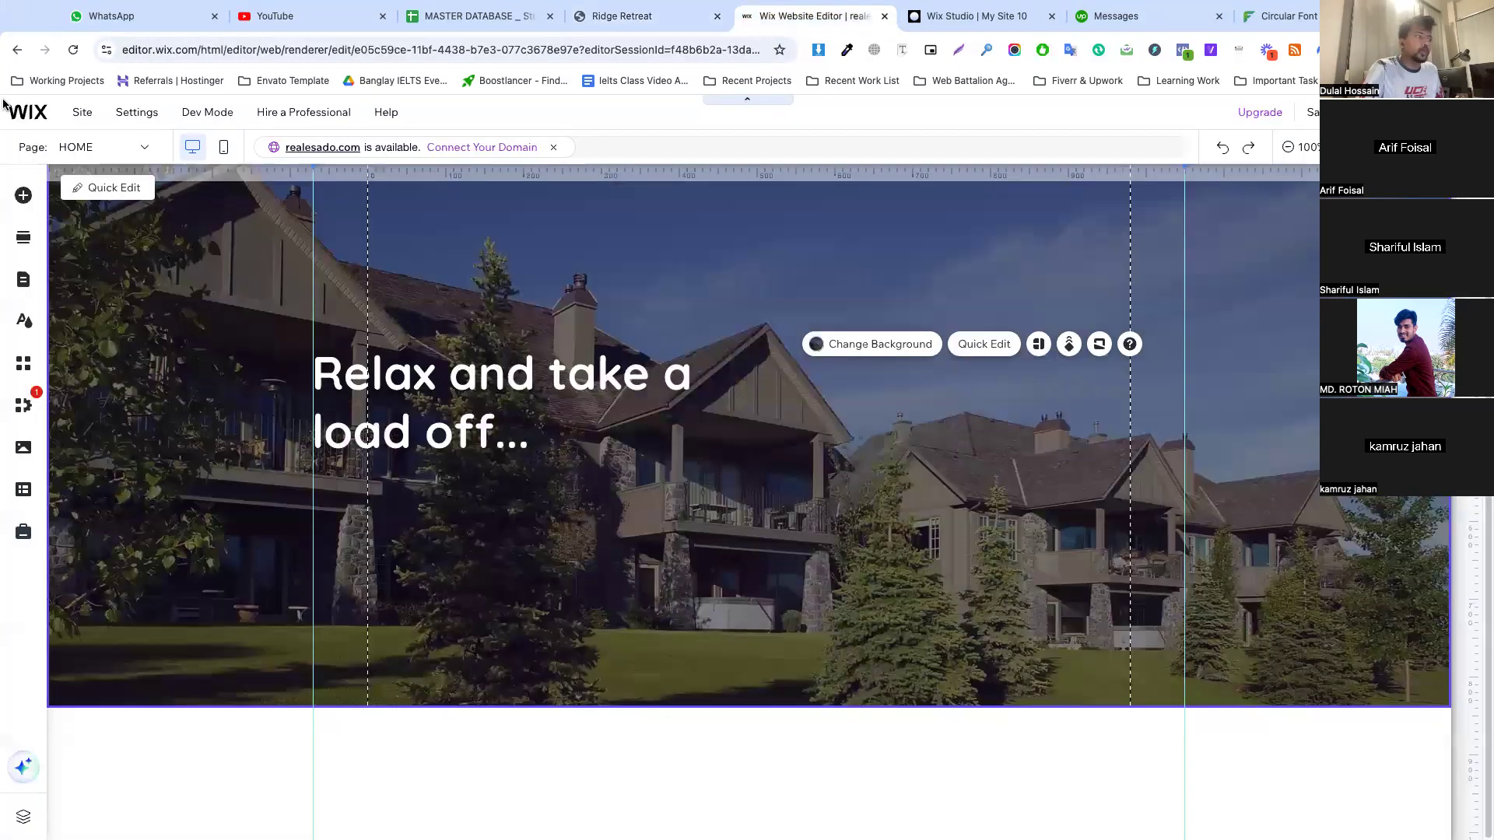
# Duplicate the hero heading and place the copy directly beneath the original, aligned with the outer guide
pyautogui.click(439, 400)
pyautogui.rightClick(439, 400)
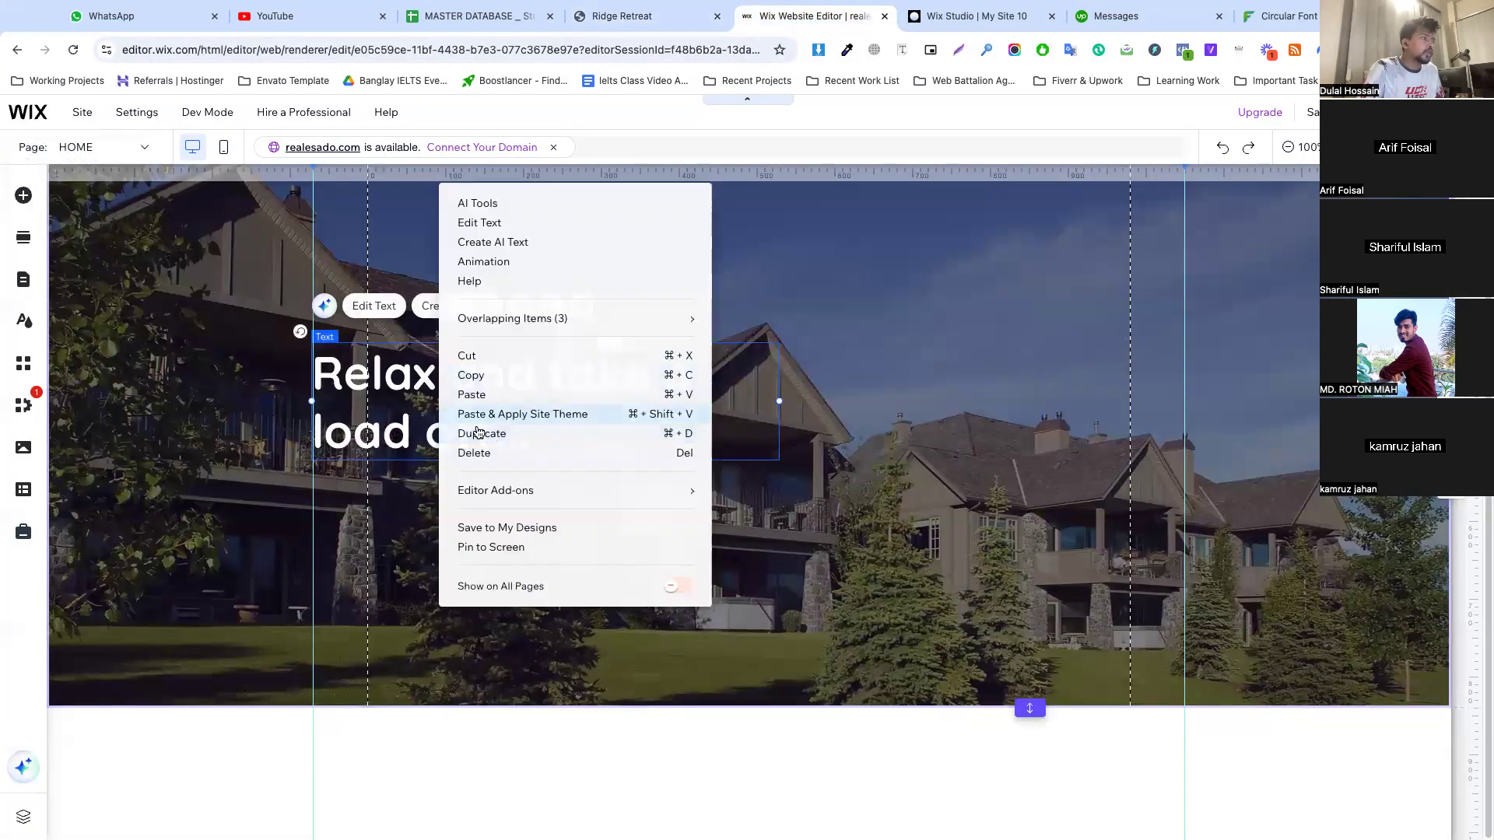
pyautogui.click(479, 434)
pyautogui.moveTo(454, 414); pyautogui.dragTo(439, 528)
# Apply the Paragraph 1 style to the duplicated hero text and color it white (#FFFFFF)
pyautogui.doubleClick(439, 528)
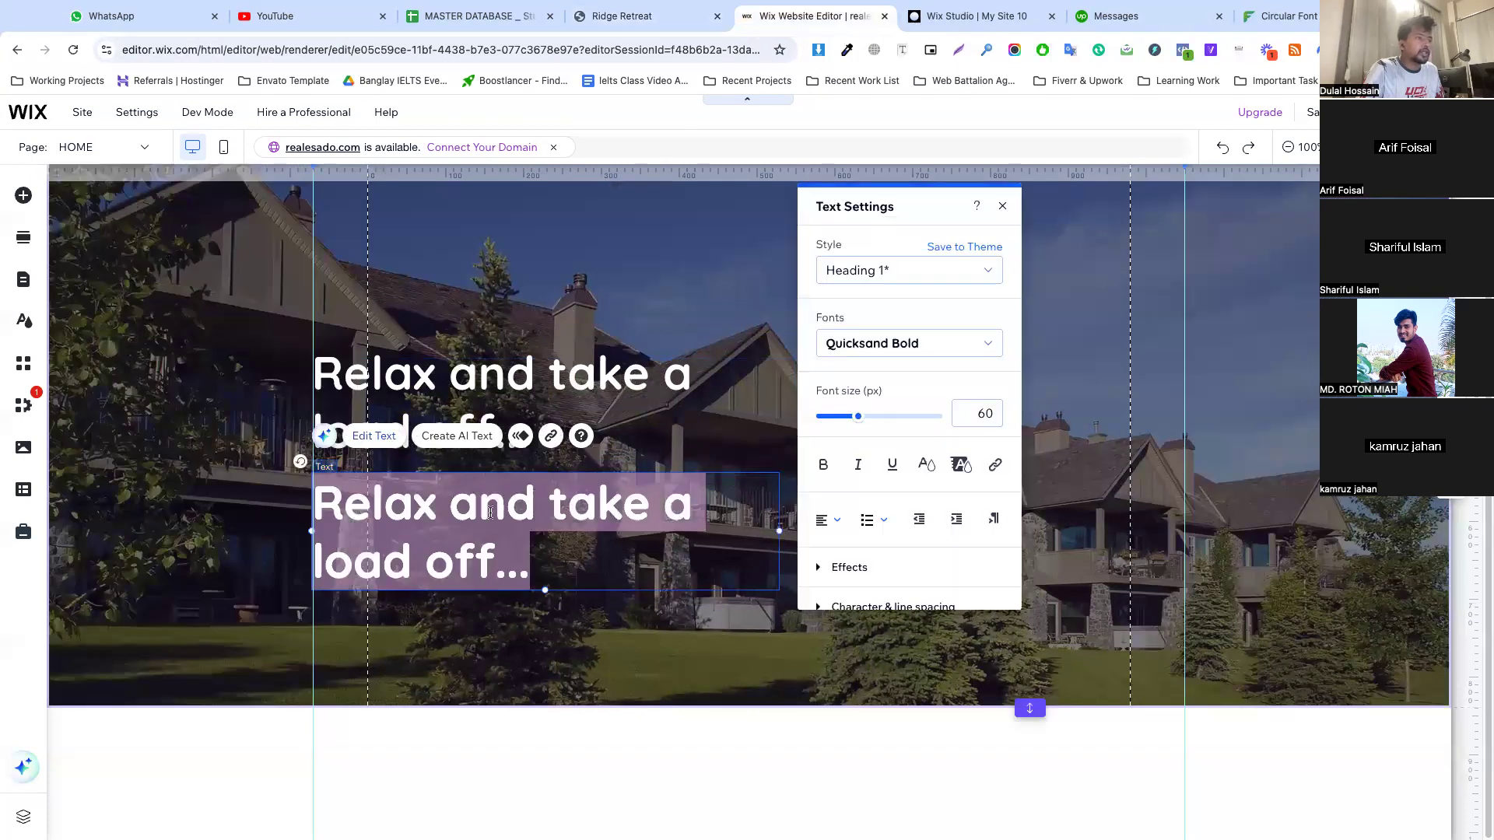
pyautogui.click(851, 278)
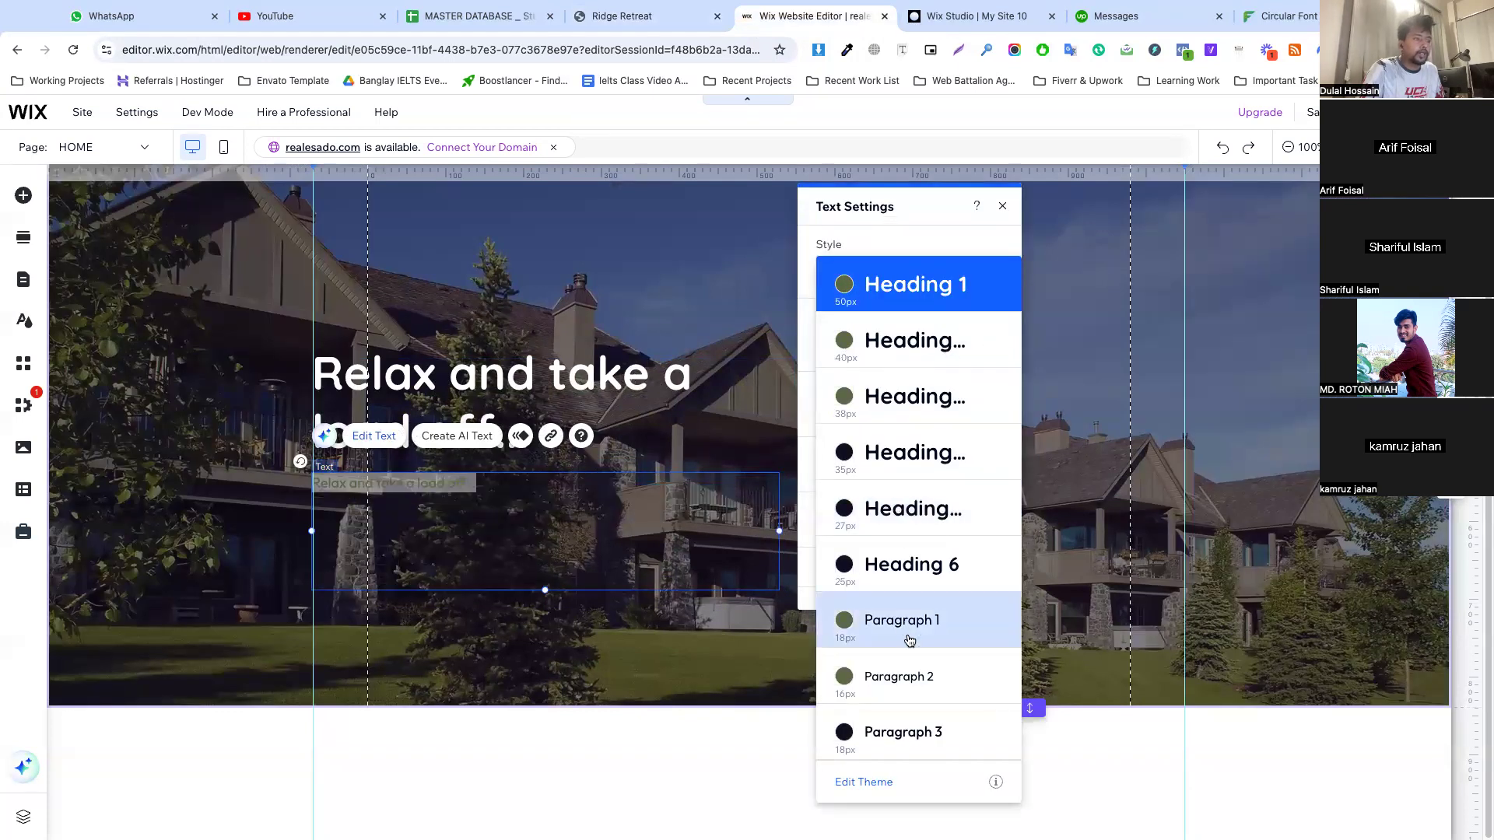
pyautogui.click(895, 678)
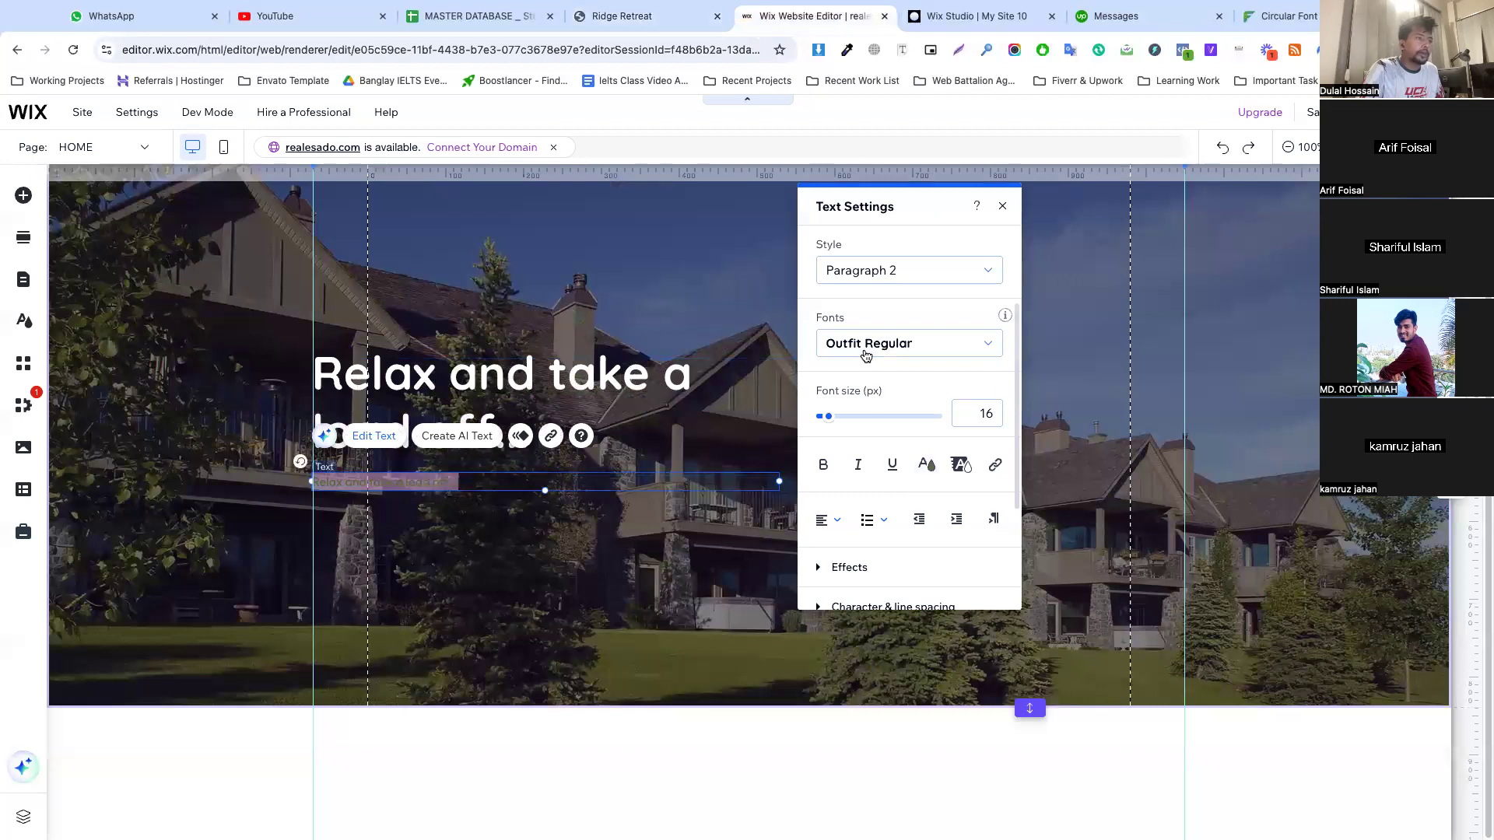
pyautogui.click(870, 272)
pyautogui.click(894, 230)
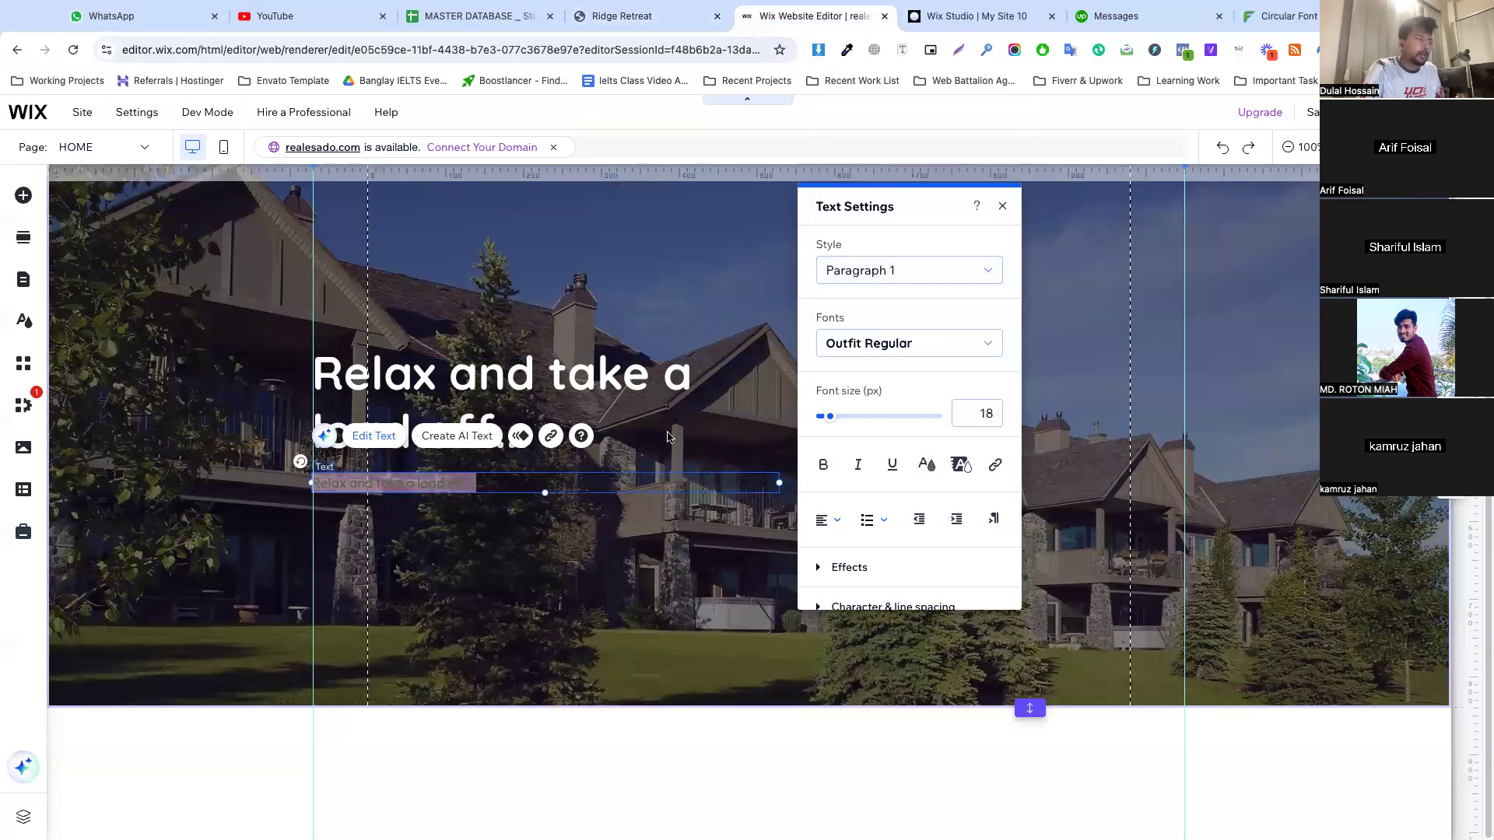
pyautogui.click(925, 465)
pyautogui.click(815, 333)
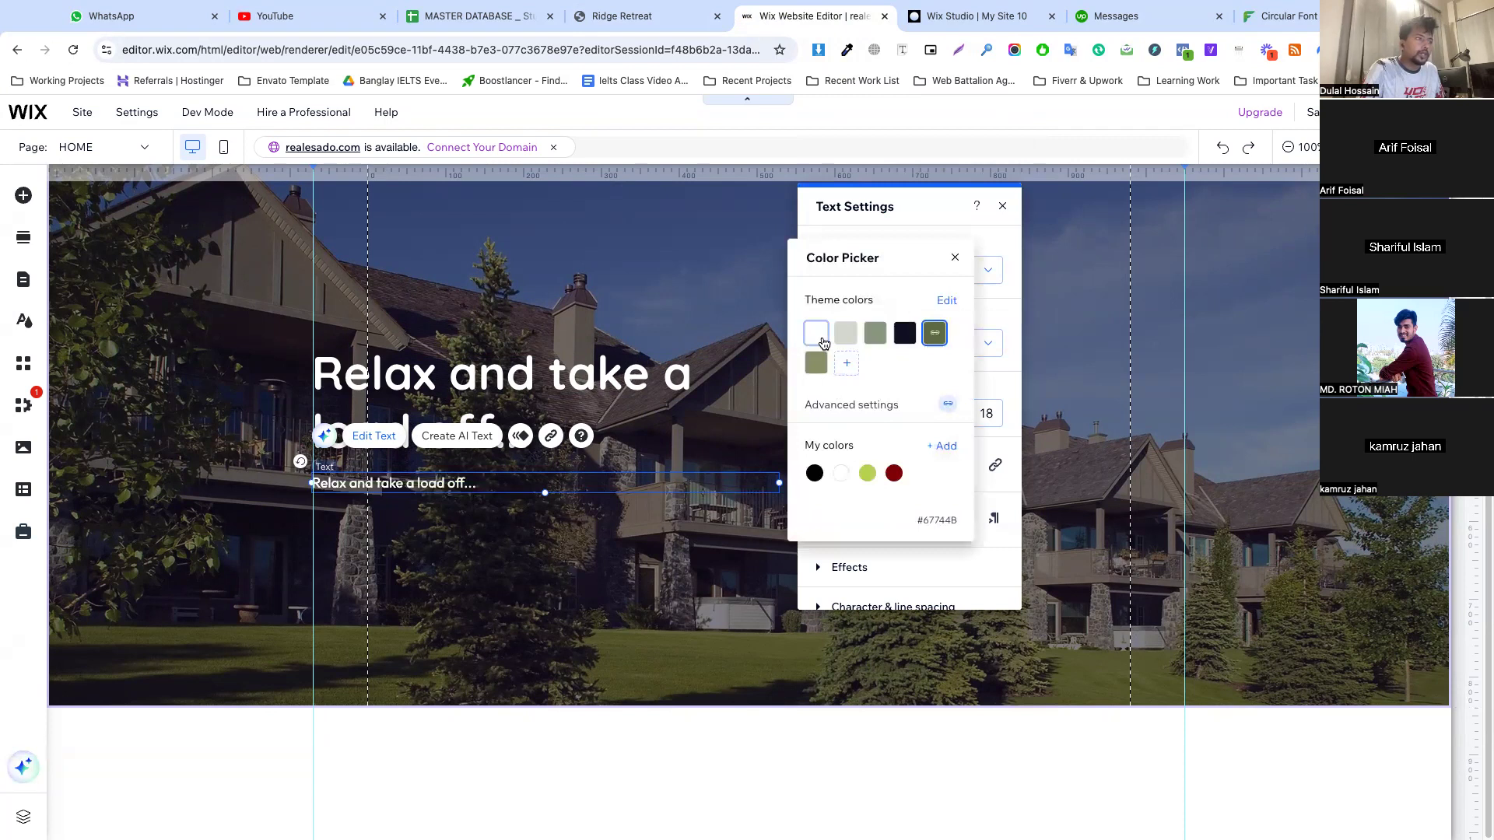
# Replace the duplicated text with the copied "Welcome to the Ridge Retreat..." paragraph
pyautogui.doubleClick(421, 492)
pyautogui.hotkey('ctrl', 'a')
pyautogui.hotkey('ctrl', 'v')
pyautogui.click(614, 623)
# Increase the custom line spacing of the hero paragraph slightly
pyautogui.click(379, 519)
pyautogui.doubleClick(379, 520)
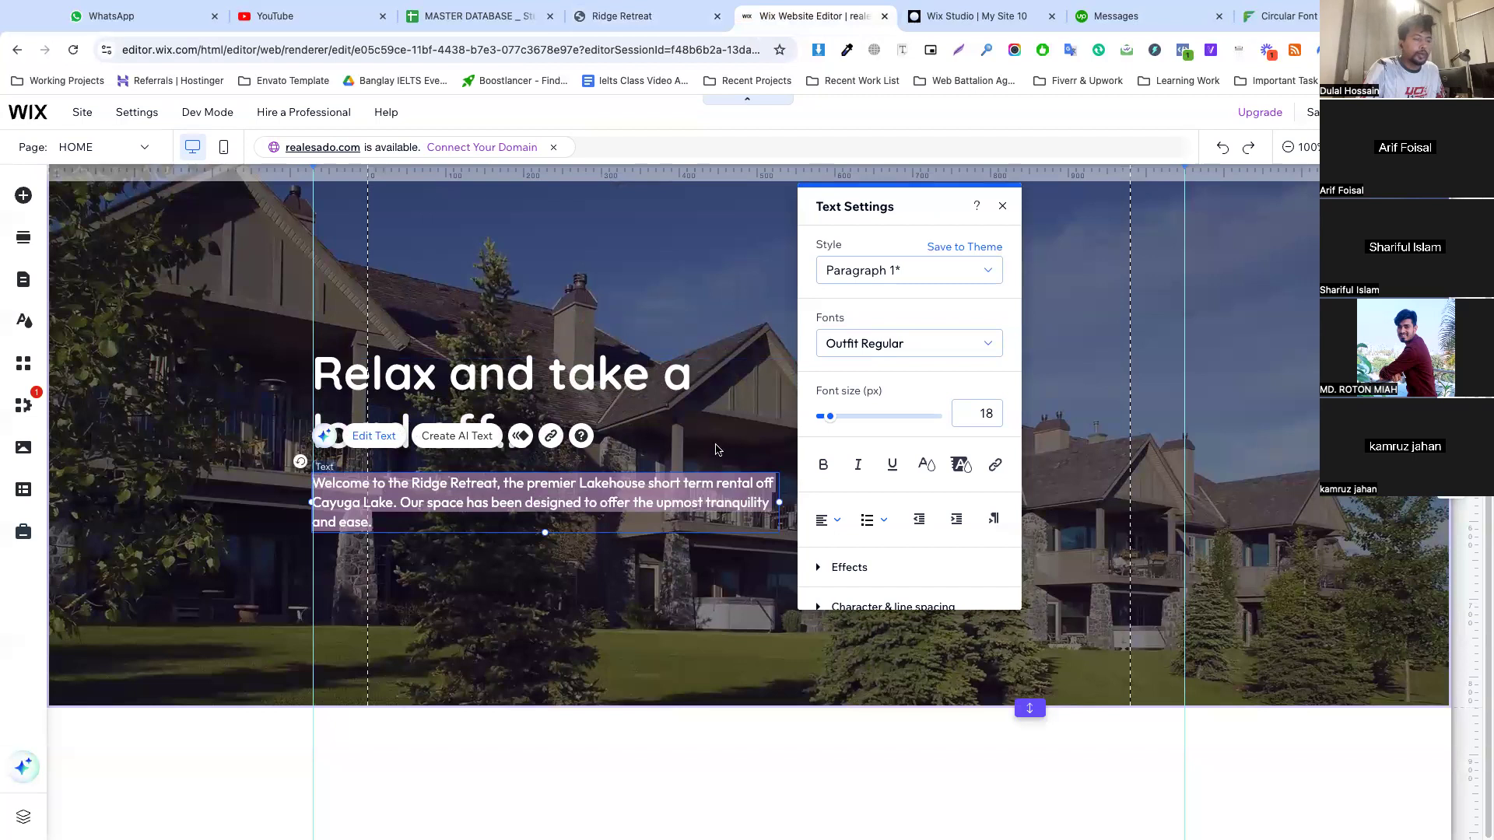
pyautogui.scroll(-3, 880, 516)
pyautogui.click(879, 469)
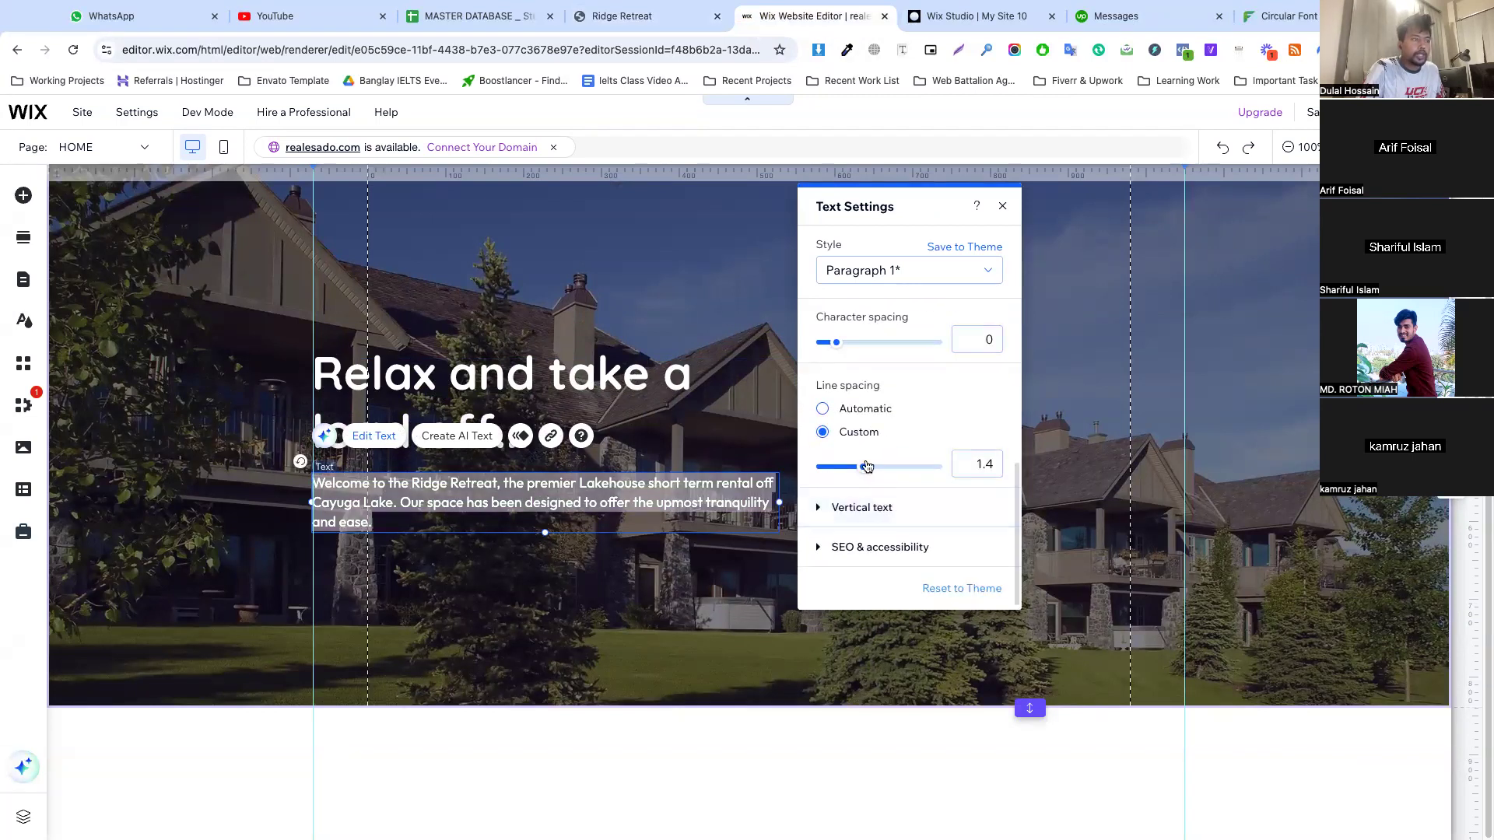
pyautogui.moveTo(876, 472); pyautogui.dragTo(877, 472)
pyautogui.click(599, 580)
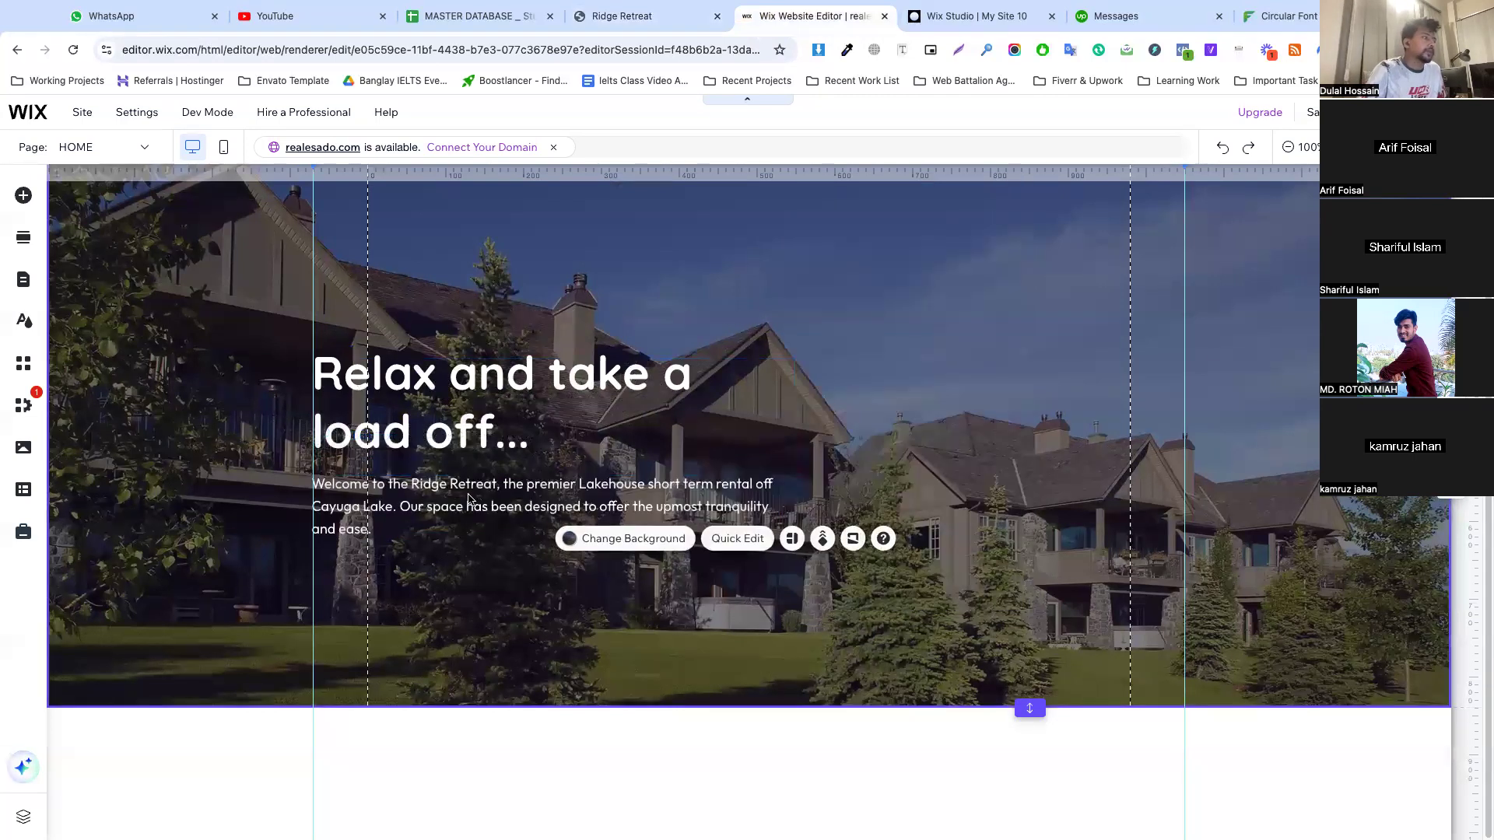
# Narrow the hero paragraph's text box so its lines wrap under the heading, and move it slightly closer to the heading
pyautogui.click(776, 504)
pyautogui.moveTo(765, 509); pyautogui.dragTo(703, 512)
pyautogui.moveTo(484, 515); pyautogui.dragTo(483, 506)
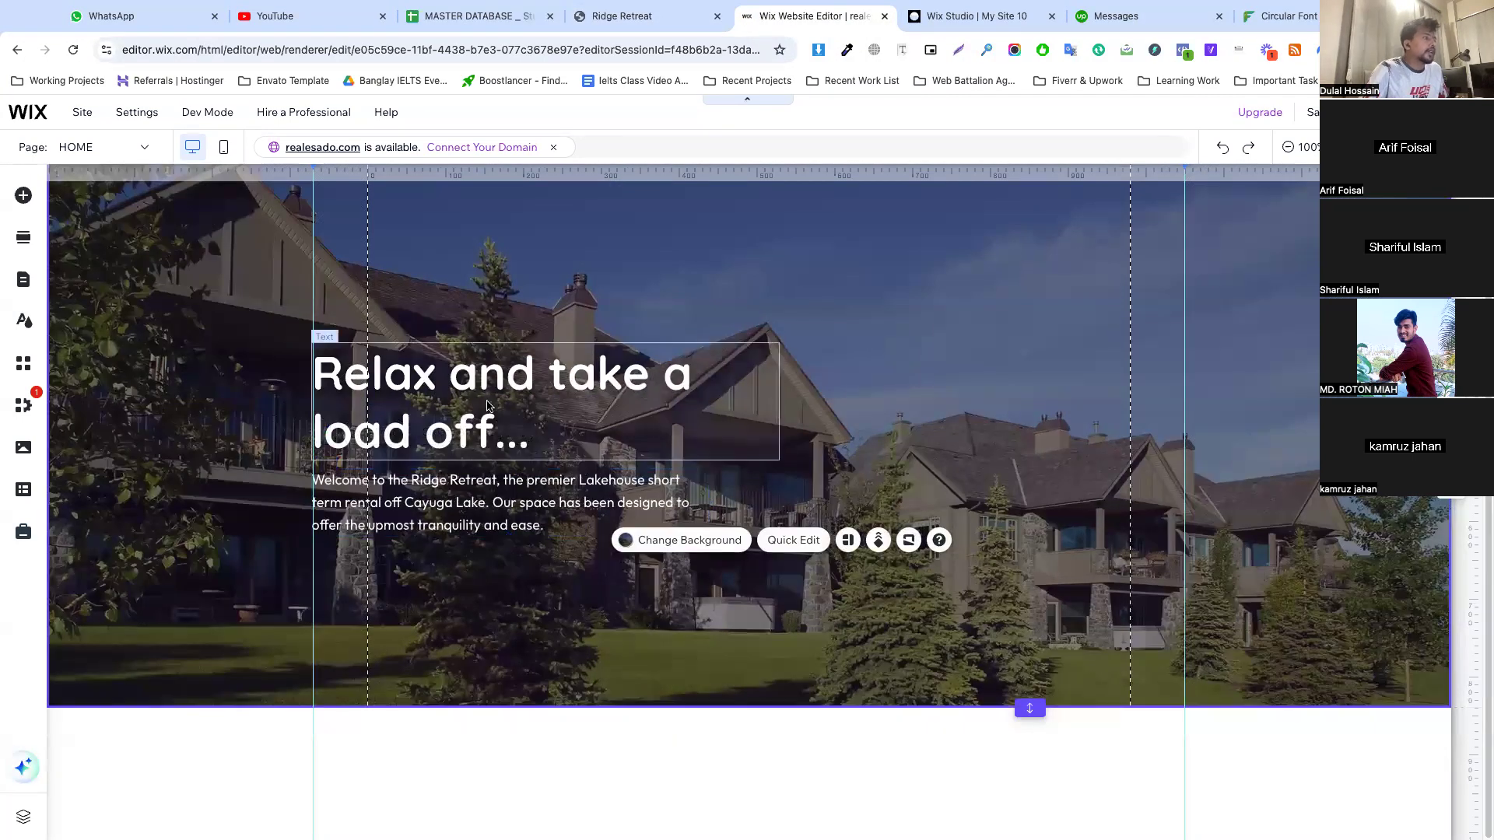
# Move the hero heading and paragraph up together slightly, keeping them on the outer guide
pyautogui.click(548, 416)
pyautogui.scroll(1, 548, 416)
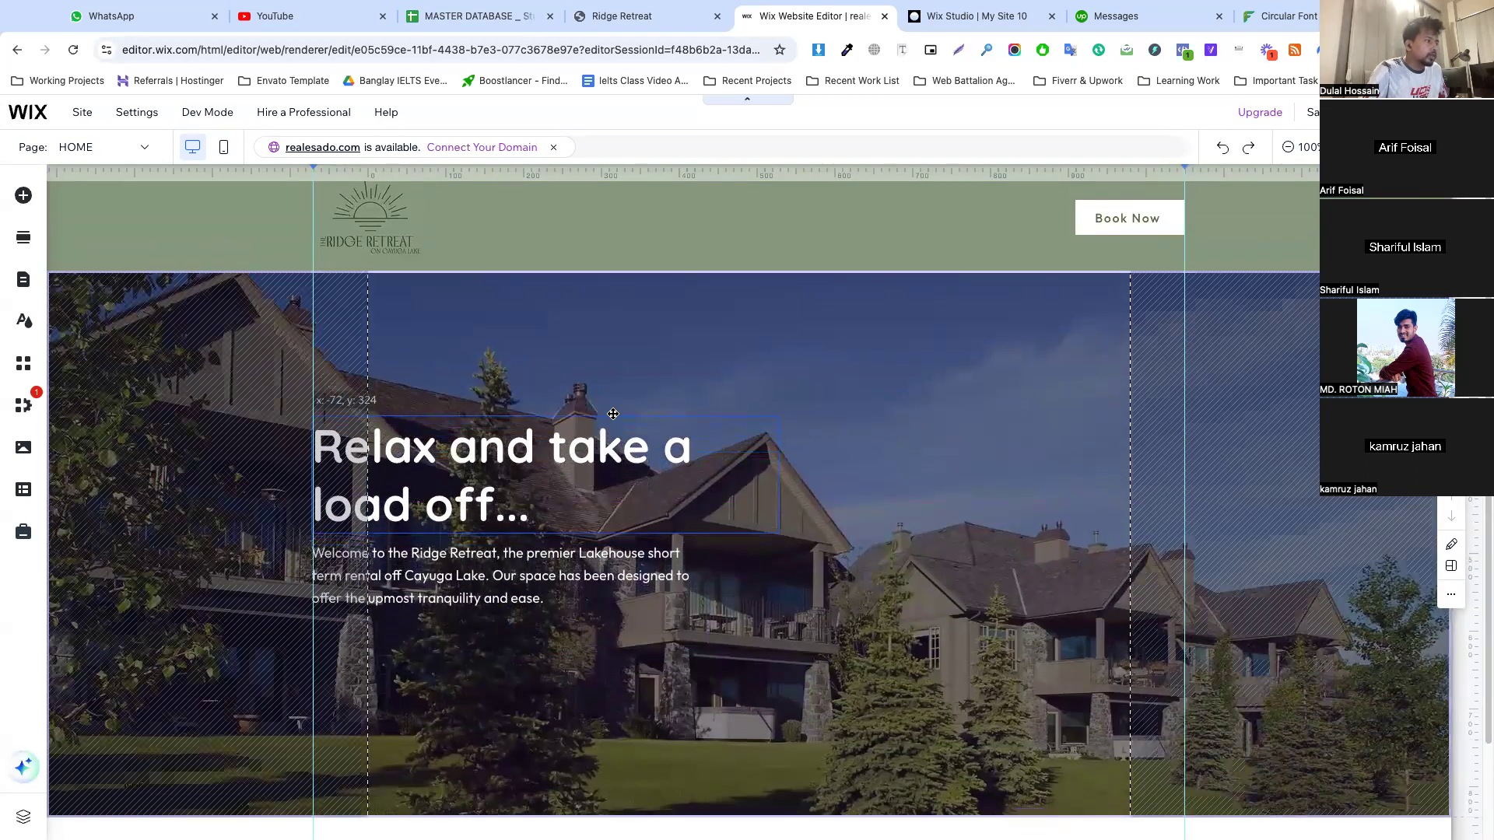
pyautogui.click(704, 666)
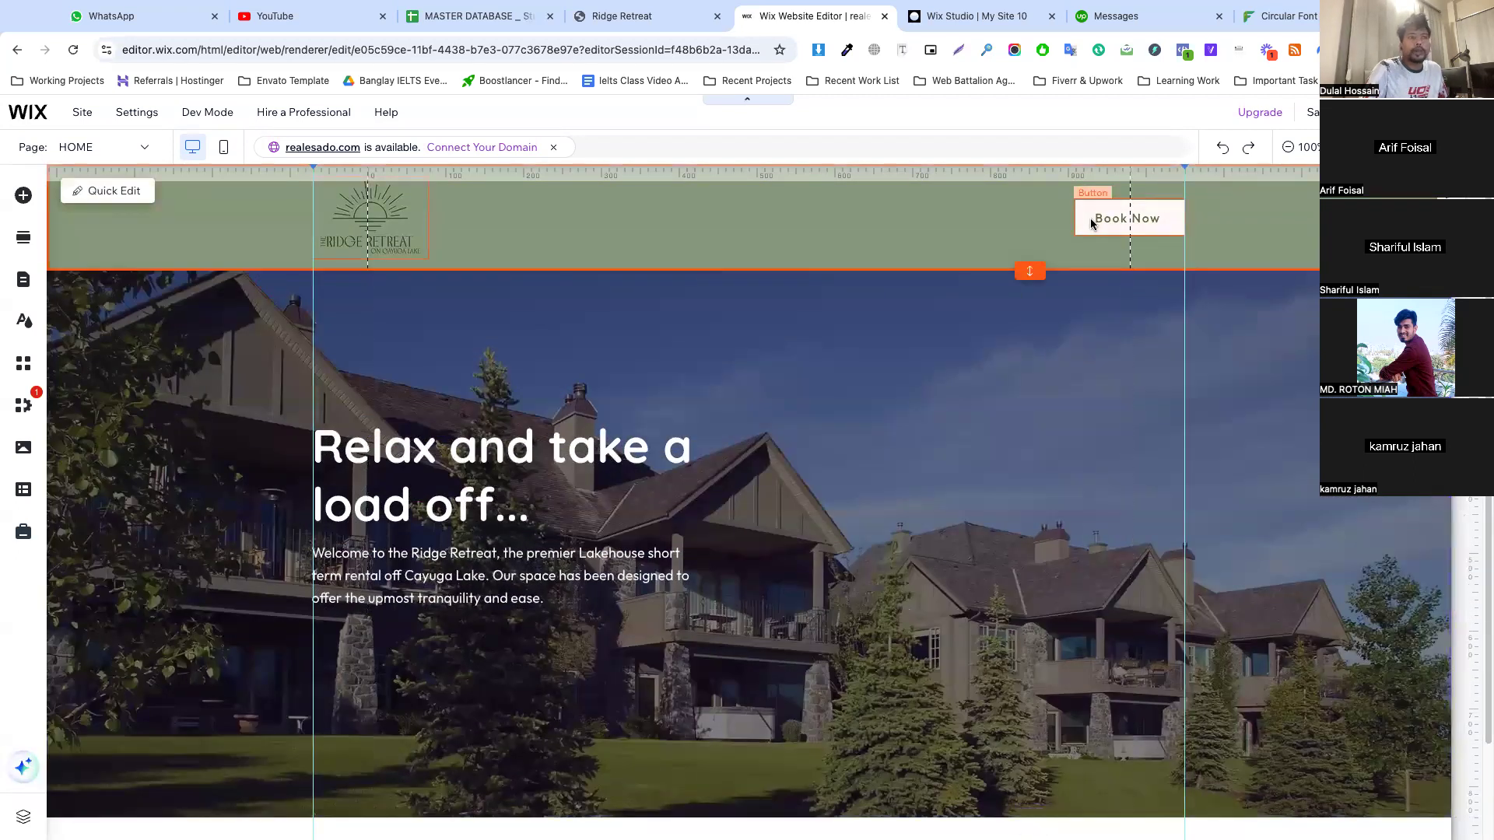
# Copy the header Book Now button's design and apply it to the site's dark green button design
pyautogui.click(1091, 220)
pyautogui.rightClick(1091, 219)
pyautogui.click(1136, 472)
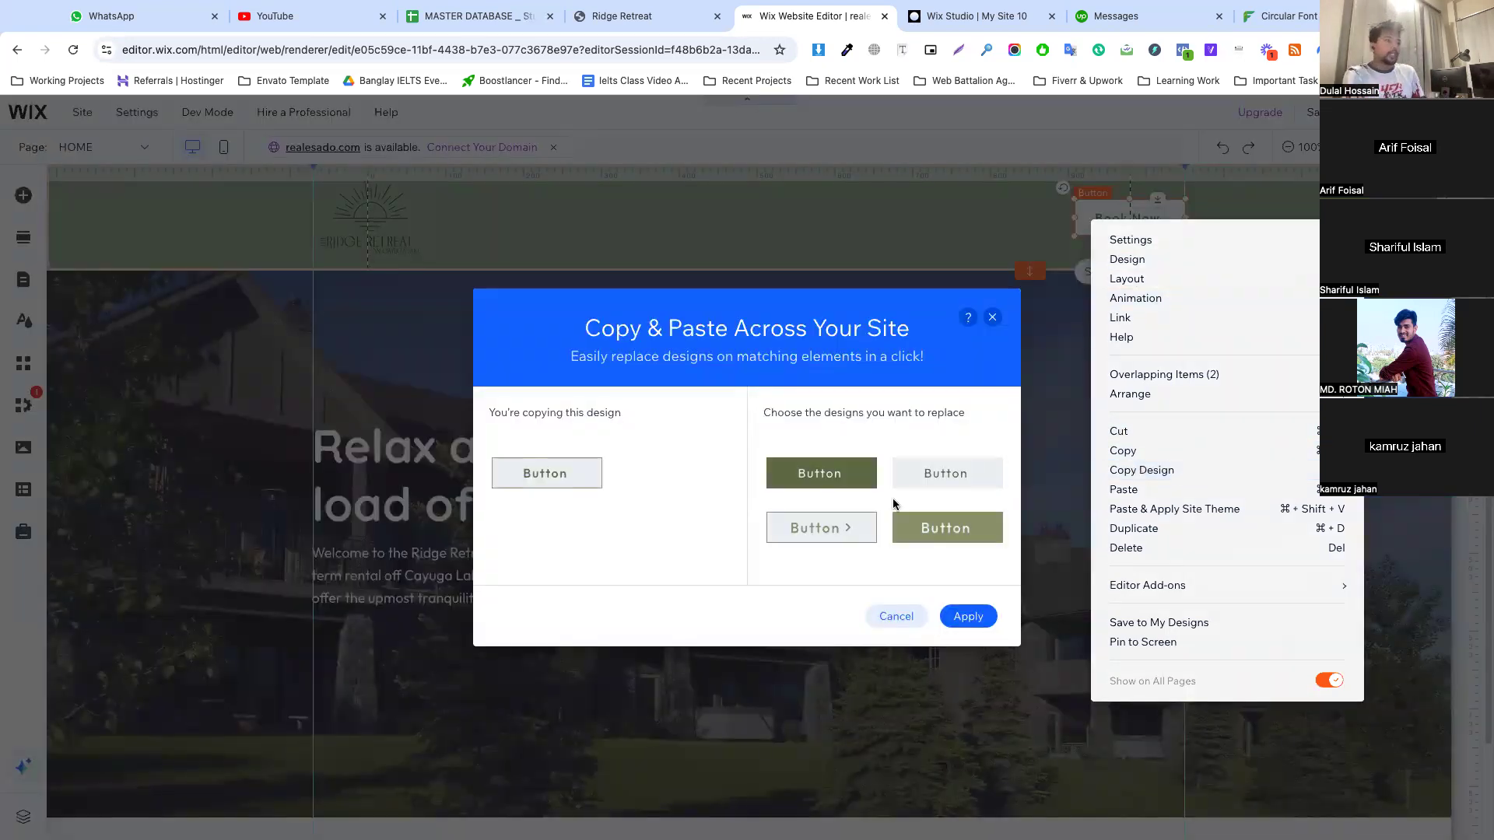
pyautogui.click(801, 481)
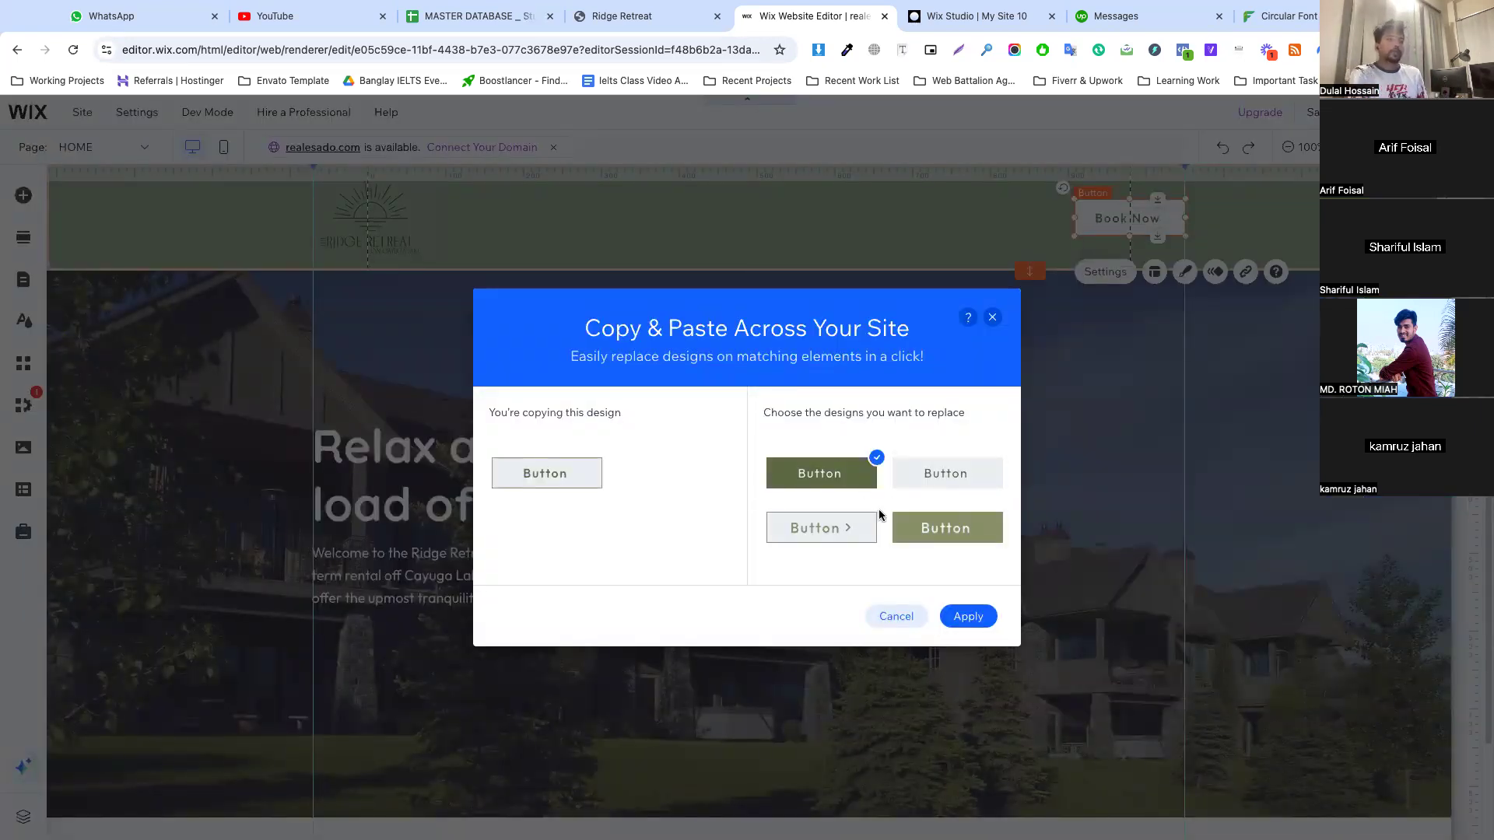
pyautogui.click(969, 616)
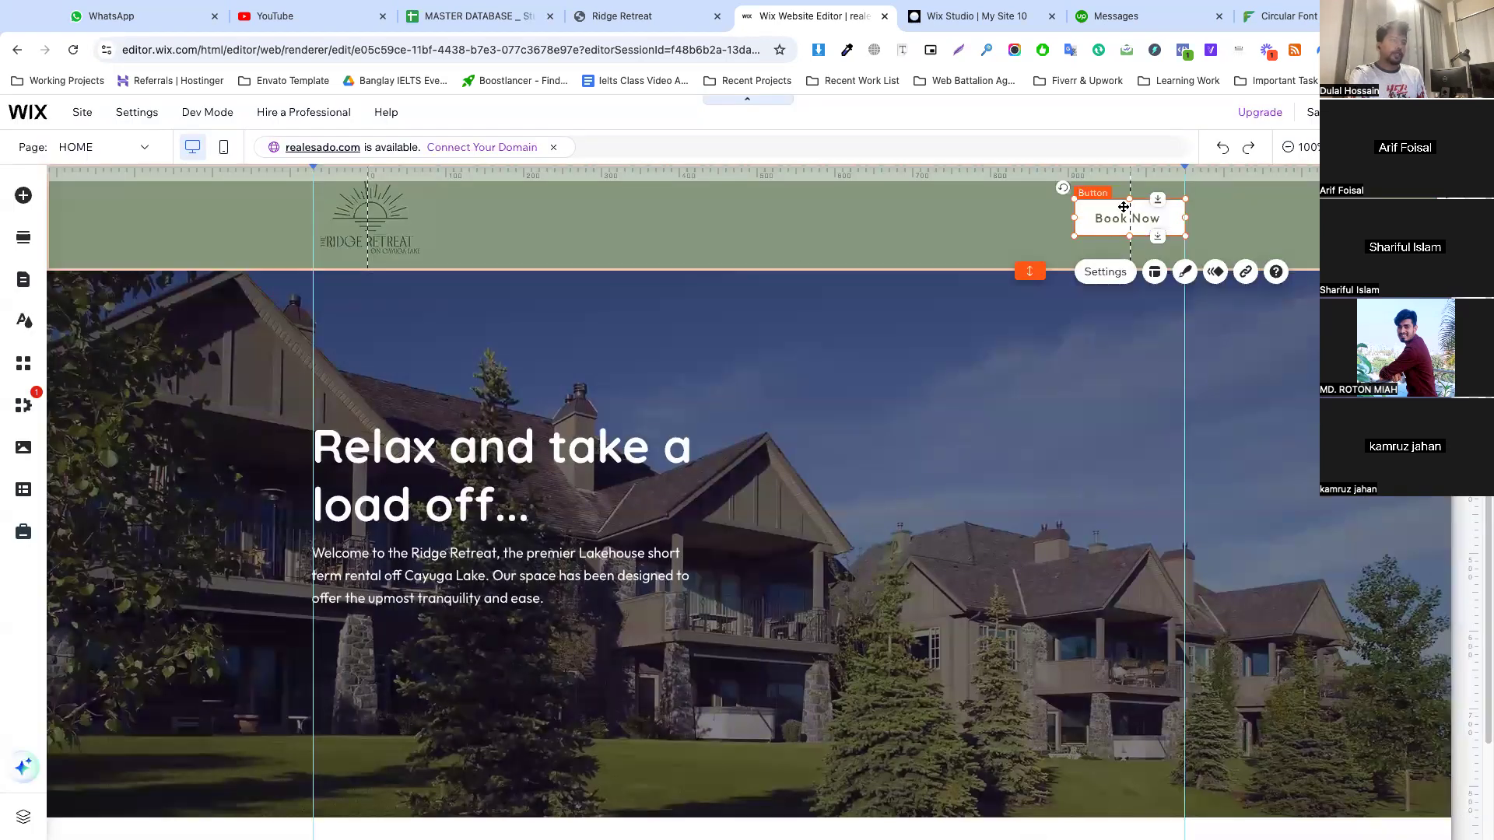
# Copy the header's Book Now button and paste it into the hero section
pyautogui.rightClick(1124, 207)
pyautogui.click(921, 440)
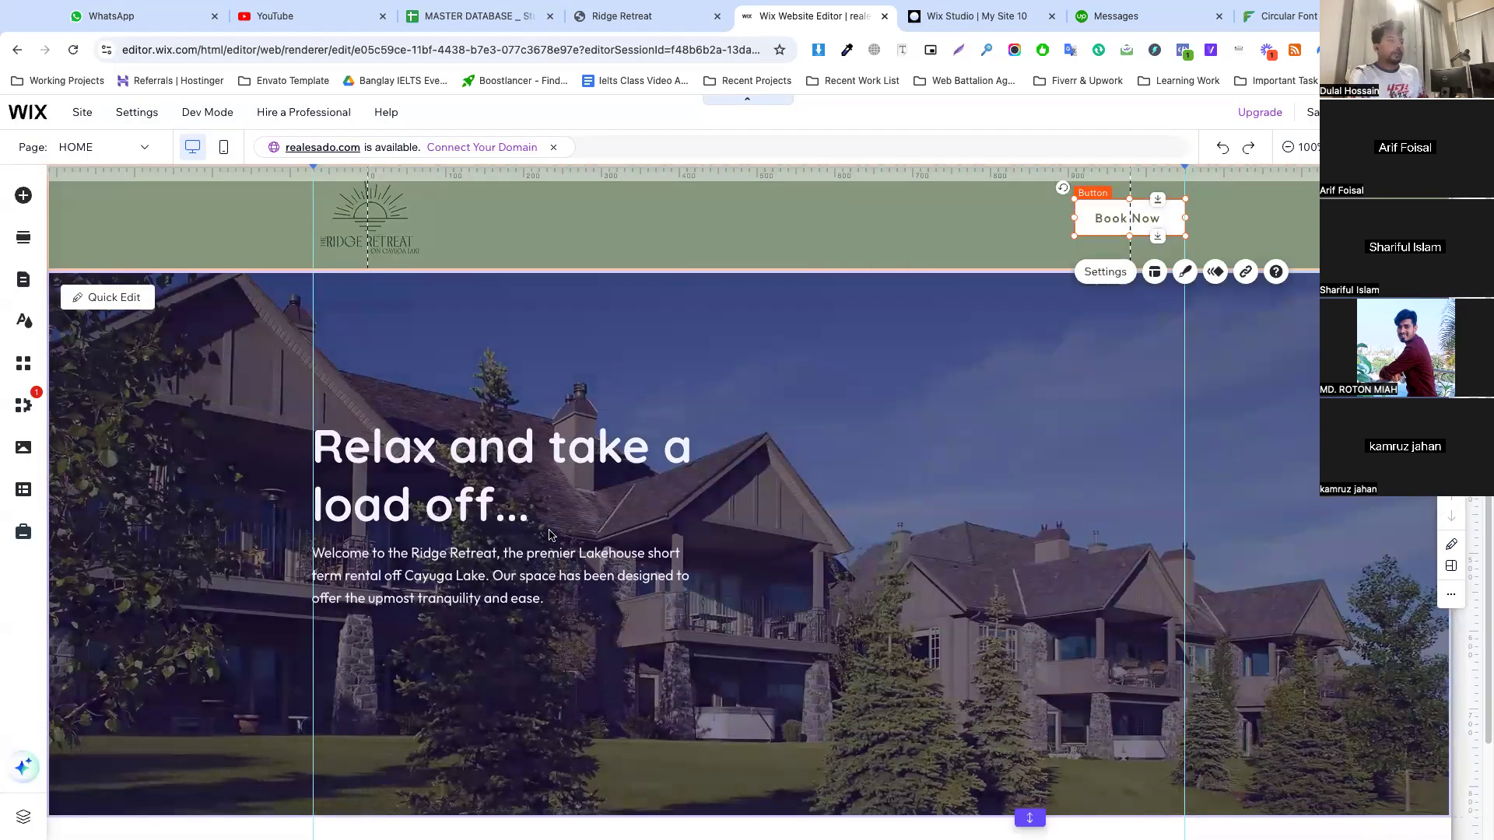
pyautogui.click(550, 535)
pyautogui.rightClick(704, 483)
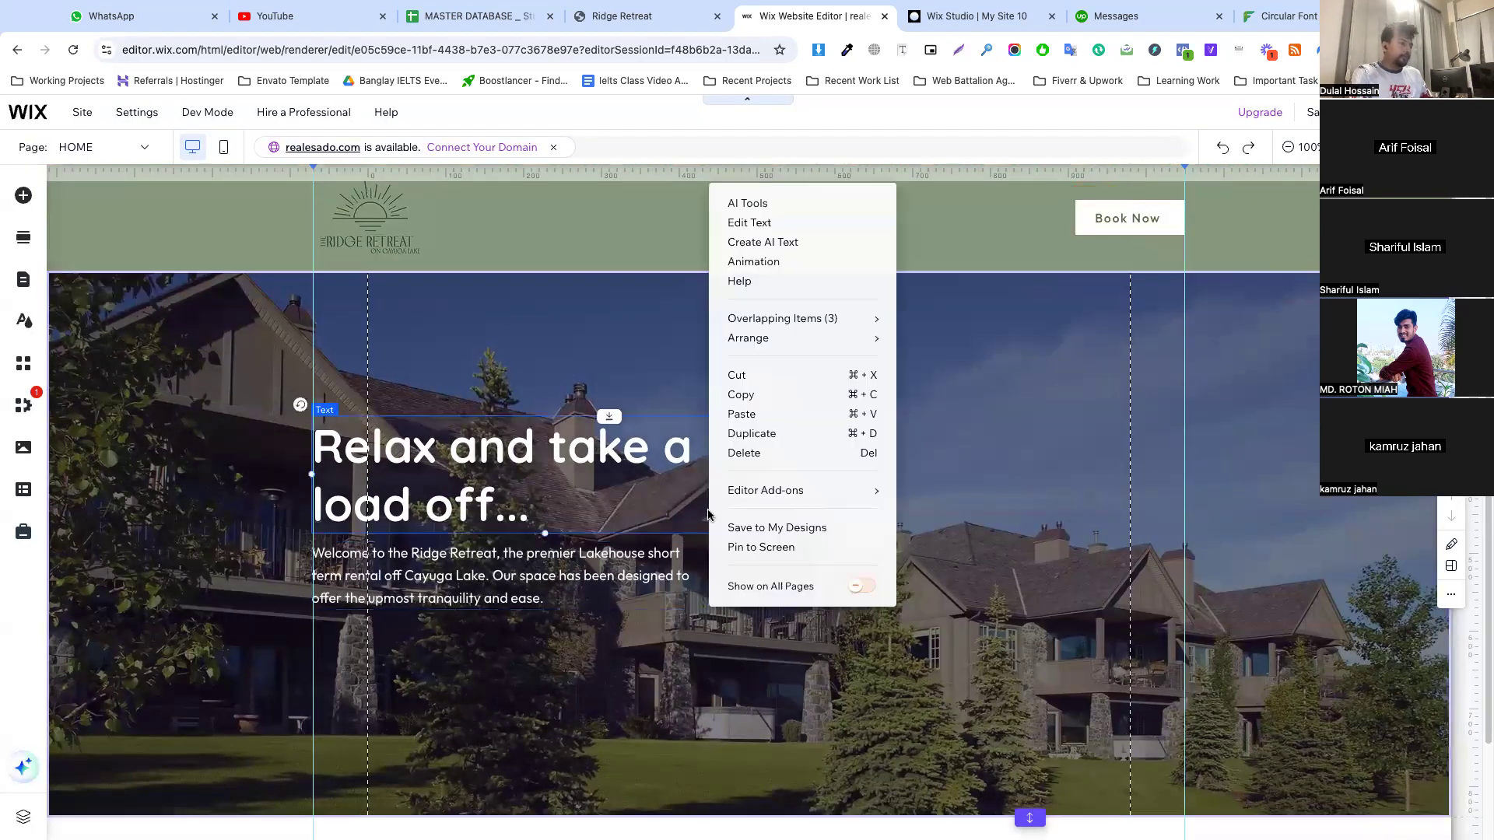
pyautogui.click(748, 411)
# Place the pasted Book Now button beneath the hero paragraph on the outer guide and make it slightly wider and taller
pyautogui.moveTo(780, 527); pyautogui.dragTo(424, 646)
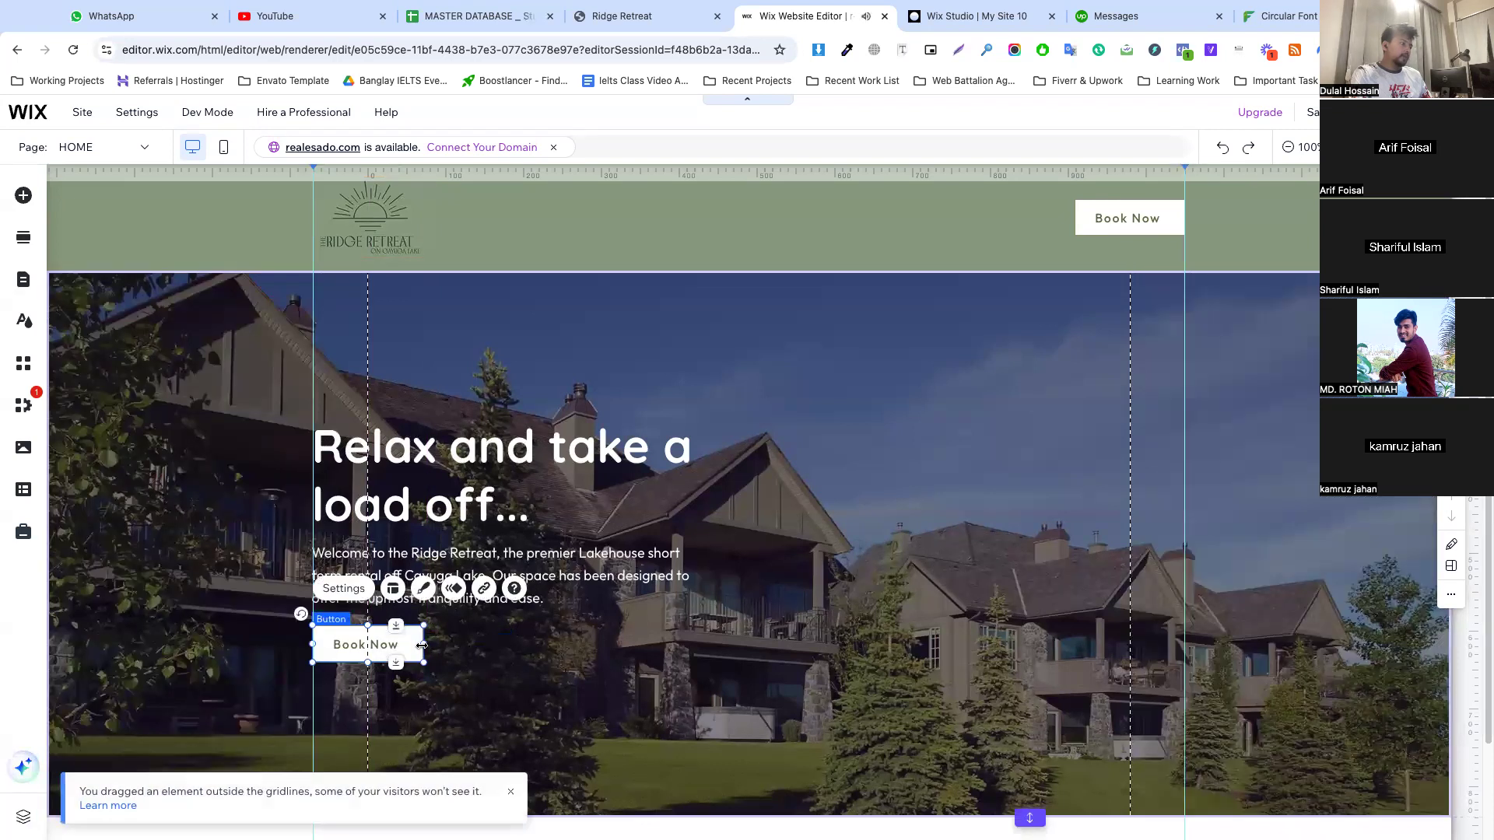
pyautogui.moveTo(384, 662); pyautogui.dragTo(384, 669)
pyautogui.click(546, 649)
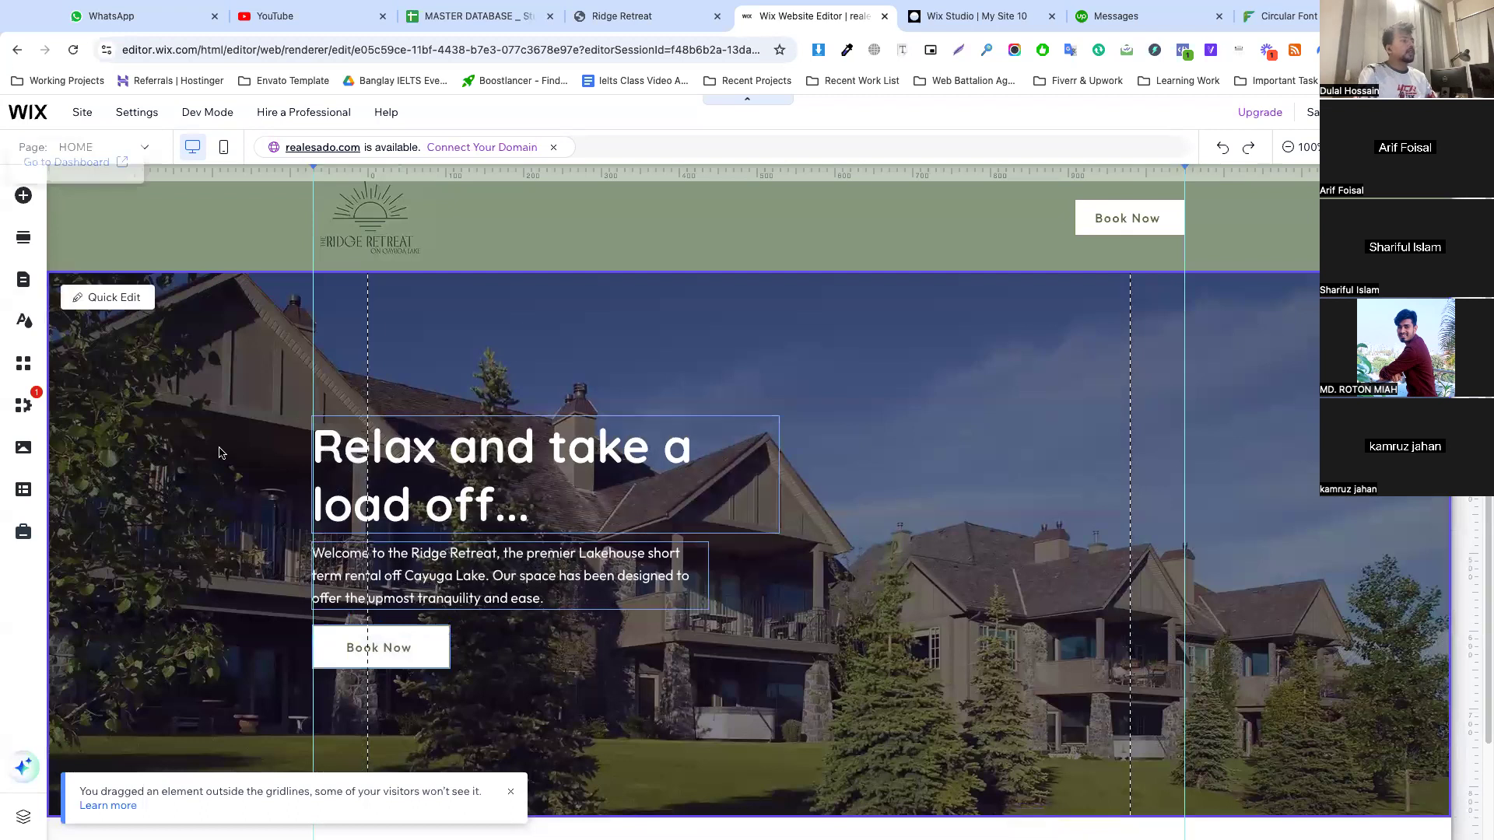
pyautogui.scroll(-2, 1105, 404)
pyautogui.scroll(2, 1130, 433)
pyautogui.scroll(-2, 1129, 433)
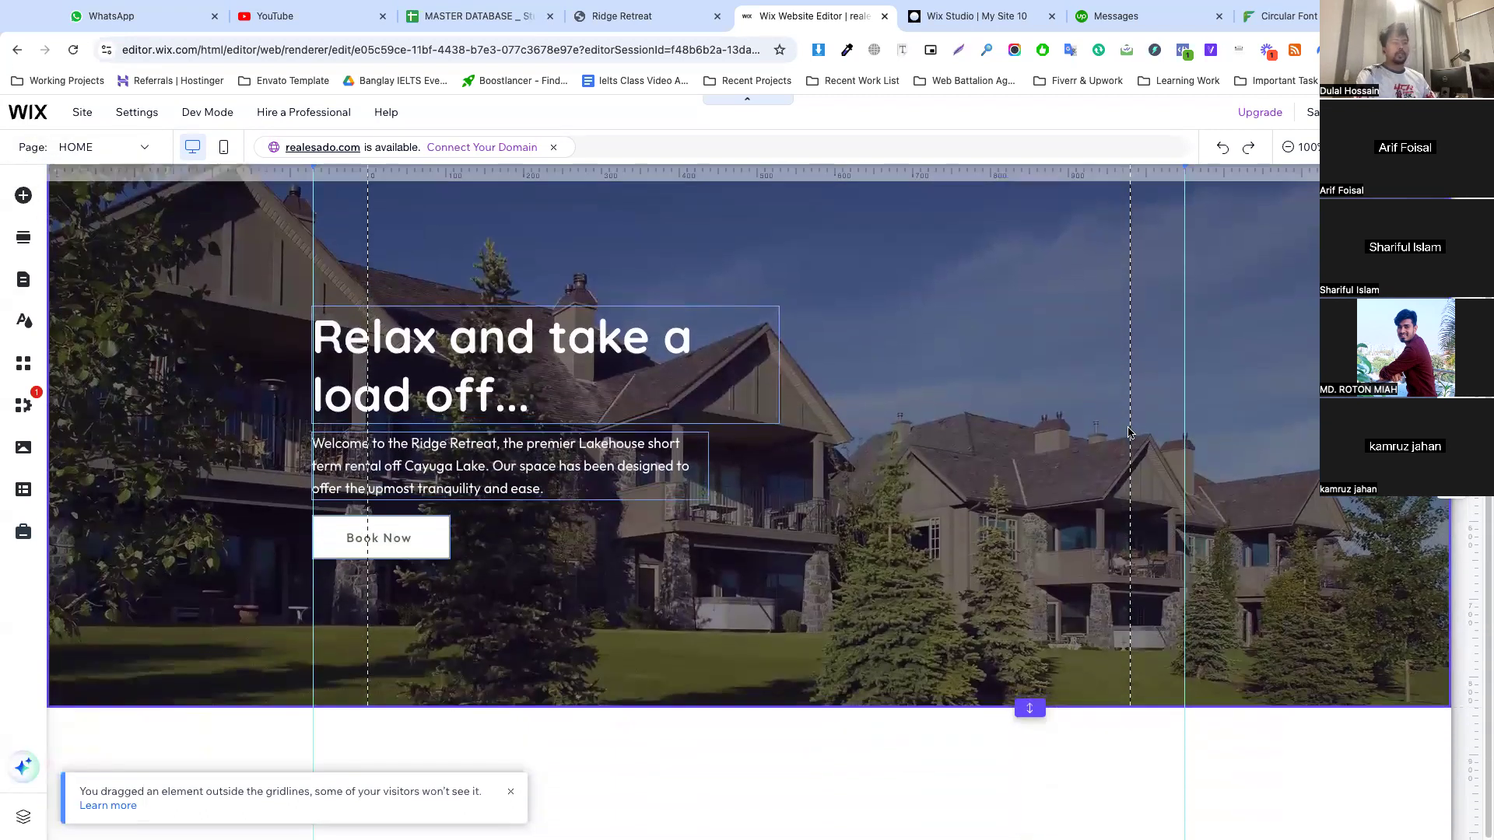
pyautogui.scroll(2, 1012, 421)
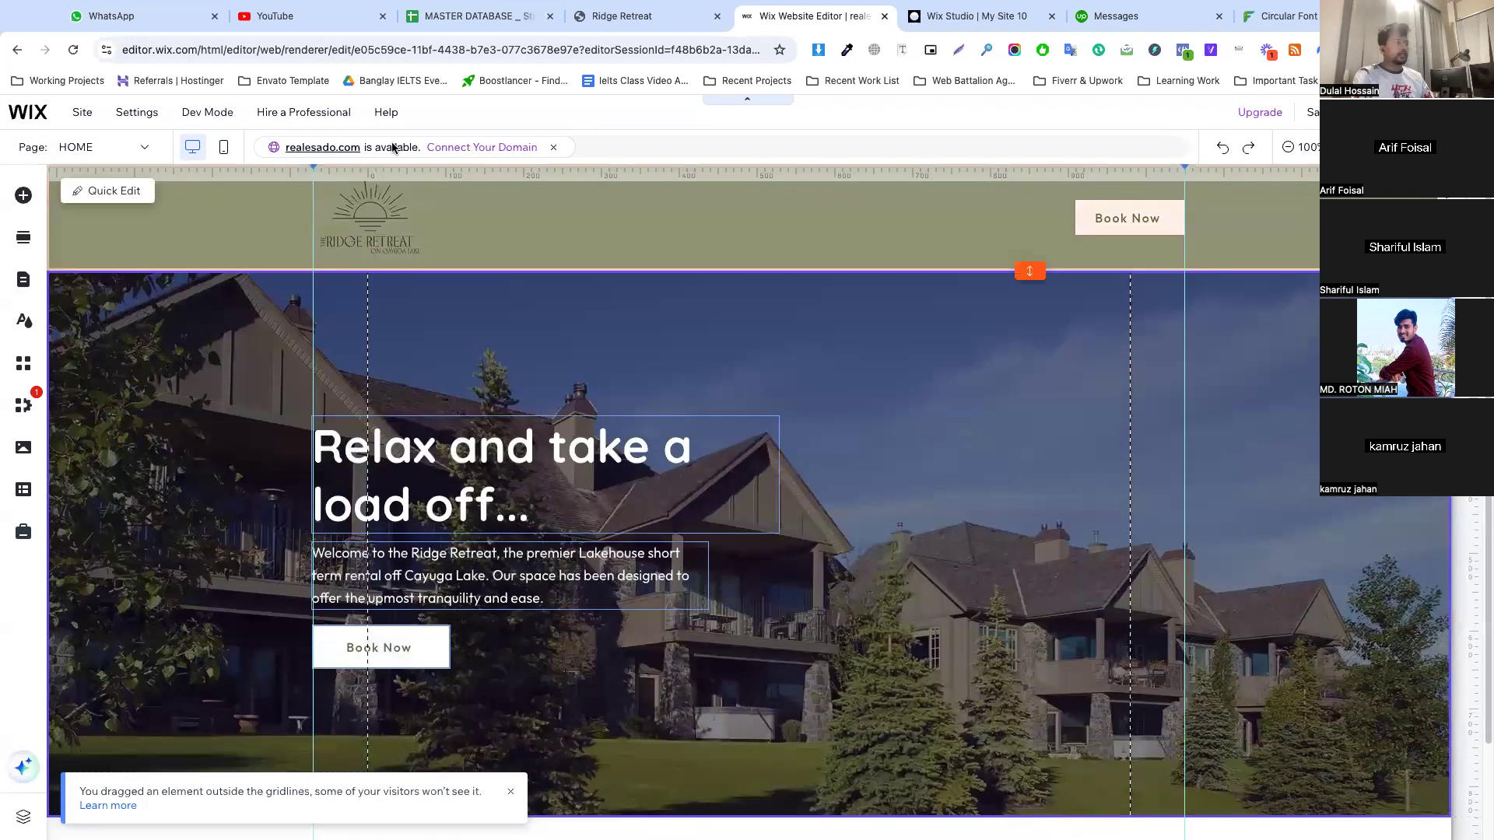
# Switch to the mobile layout, lengthen the hero section and move its paragraph down, away from the heading
pyautogui.click(223, 149)
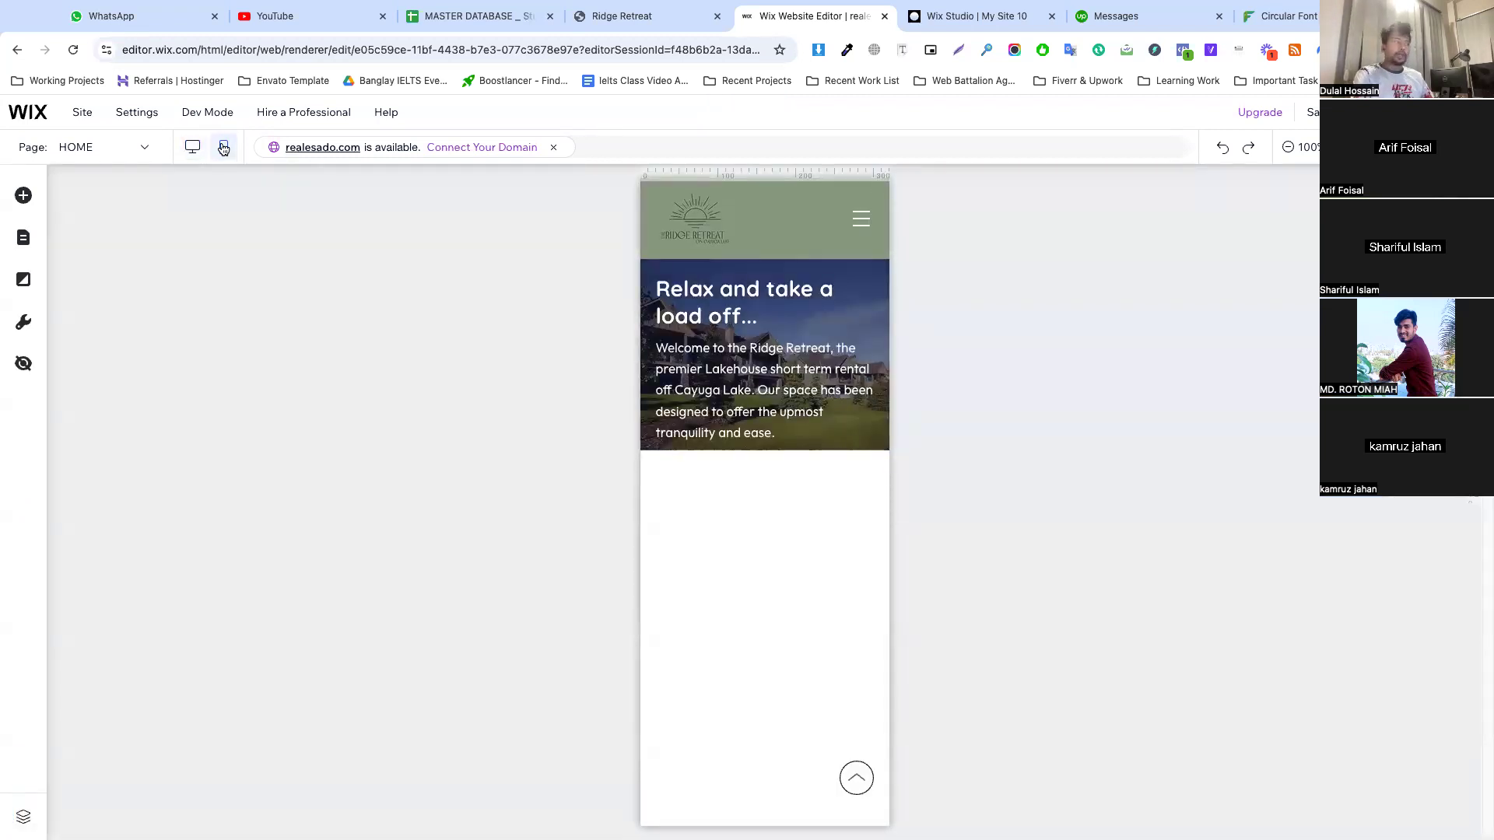
pyautogui.moveTo(814, 450); pyautogui.dragTo(812, 534)
pyautogui.moveTo(729, 385); pyautogui.dragTo(730, 424)
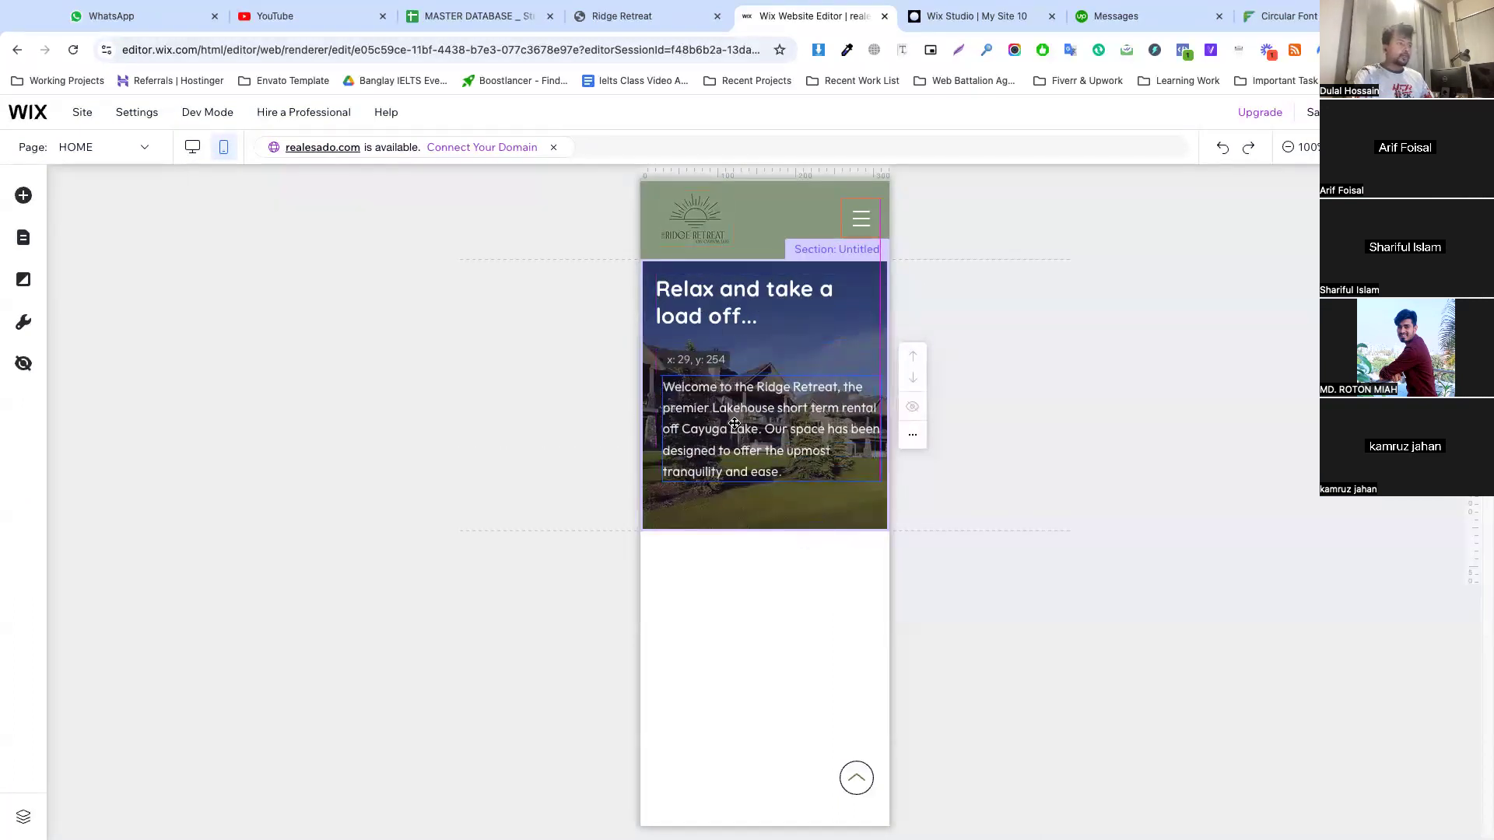
# Reduce the mobile hero paragraph's font size and narrow its text box to leave a margin beside it
pyautogui.click(706, 339)
pyautogui.click(706, 340)
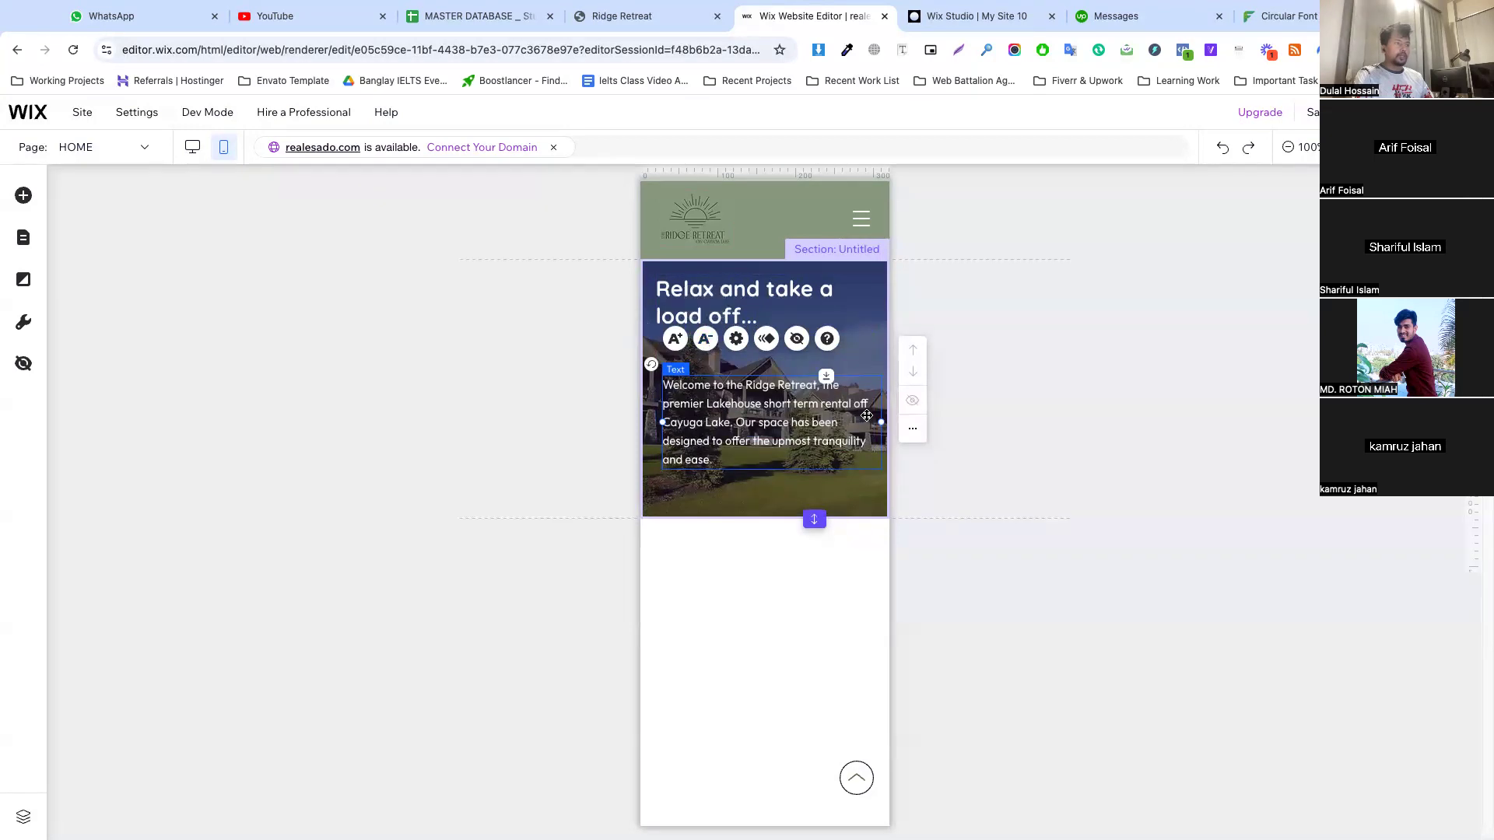
pyautogui.moveTo(881, 421); pyautogui.dragTo(864, 422)
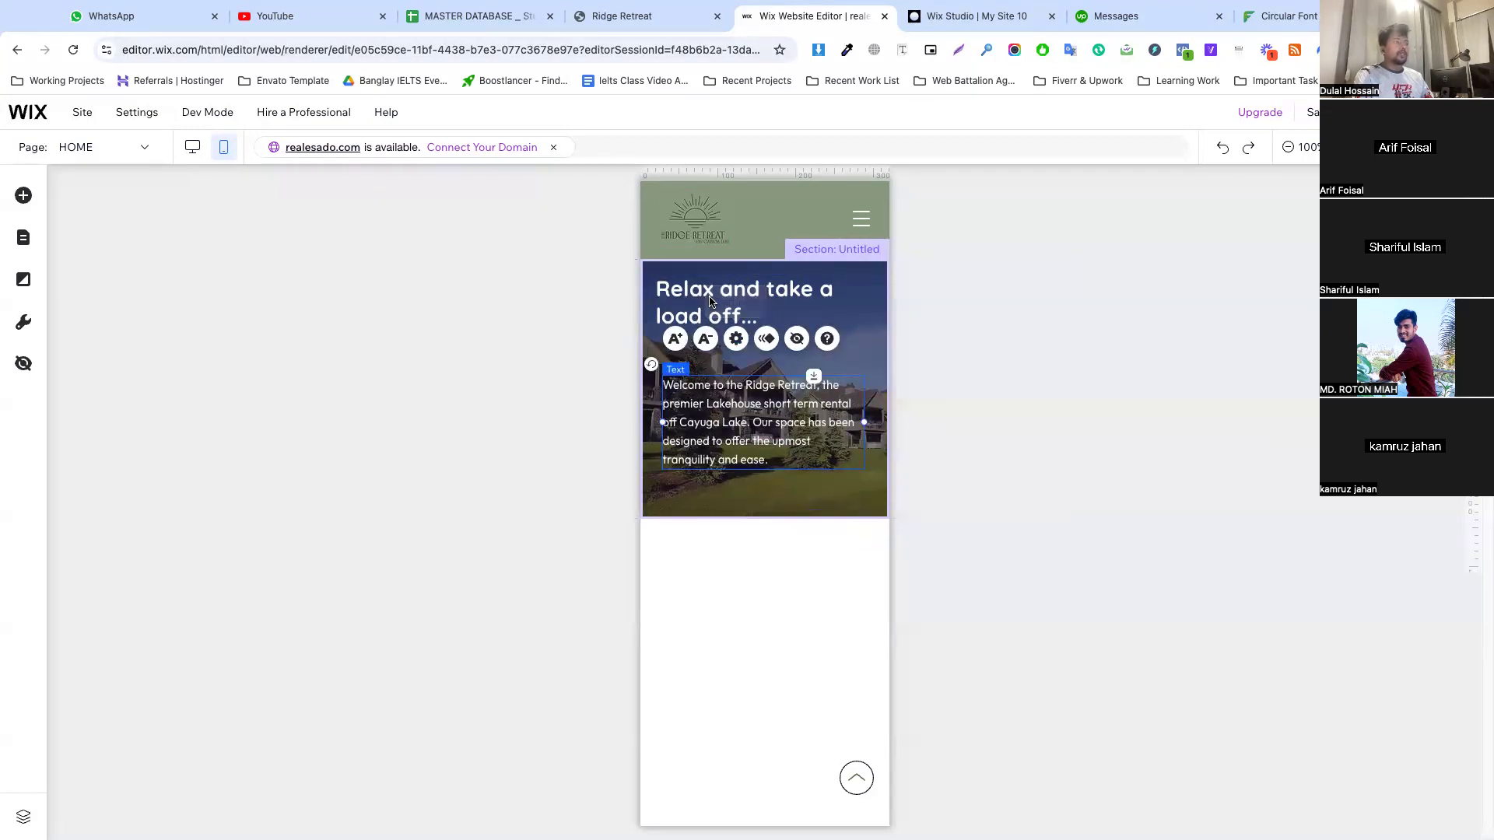
# Move the mobile hero heading down to just above the paragraph and narrow its text box to the paragraph's width
pyautogui.click(695, 297)
pyautogui.moveTo(695, 297); pyautogui.dragTo(702, 335)
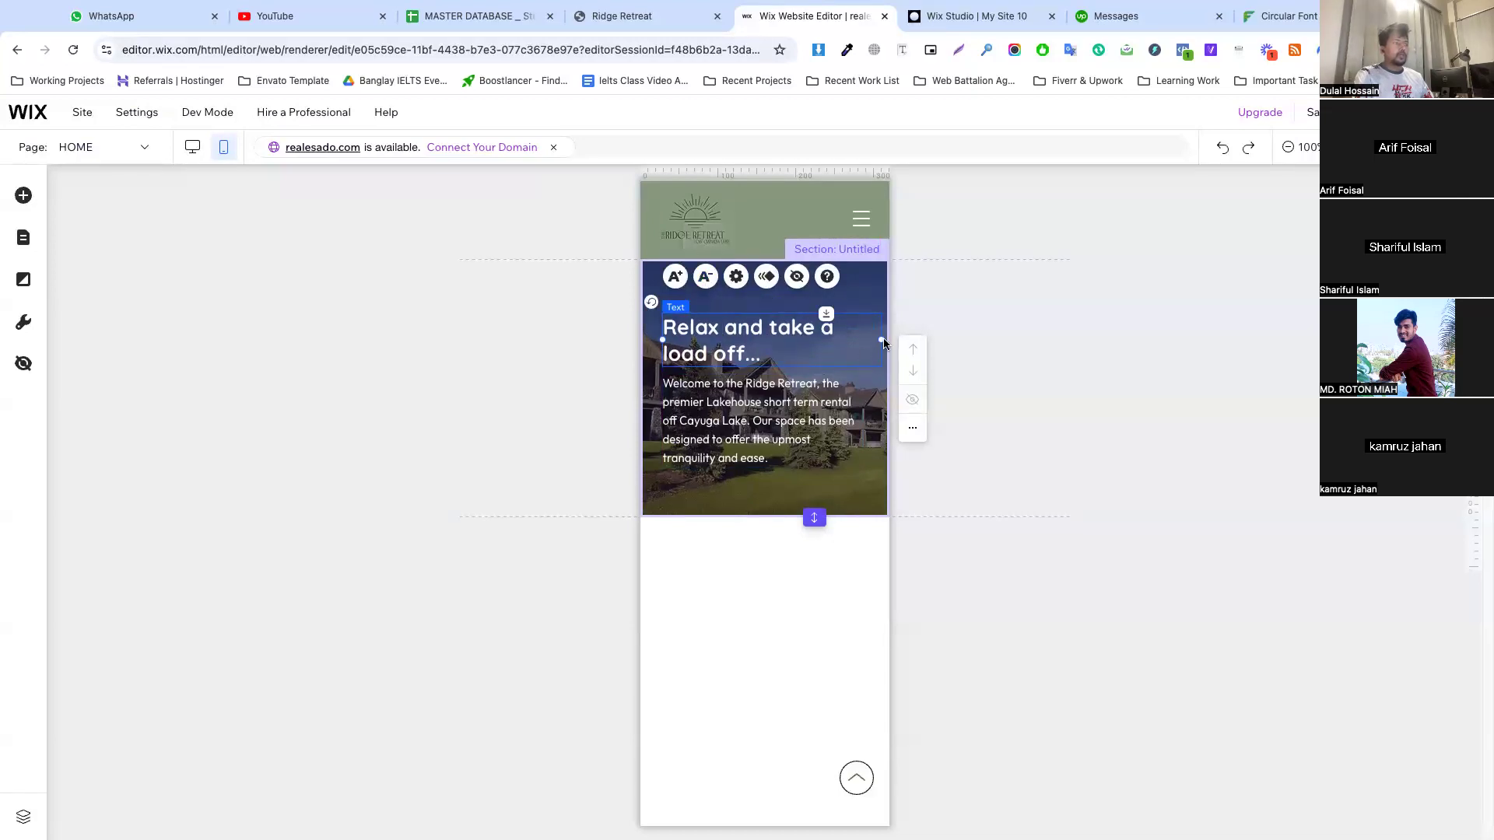
pyautogui.moveTo(880, 340); pyautogui.dragTo(861, 345)
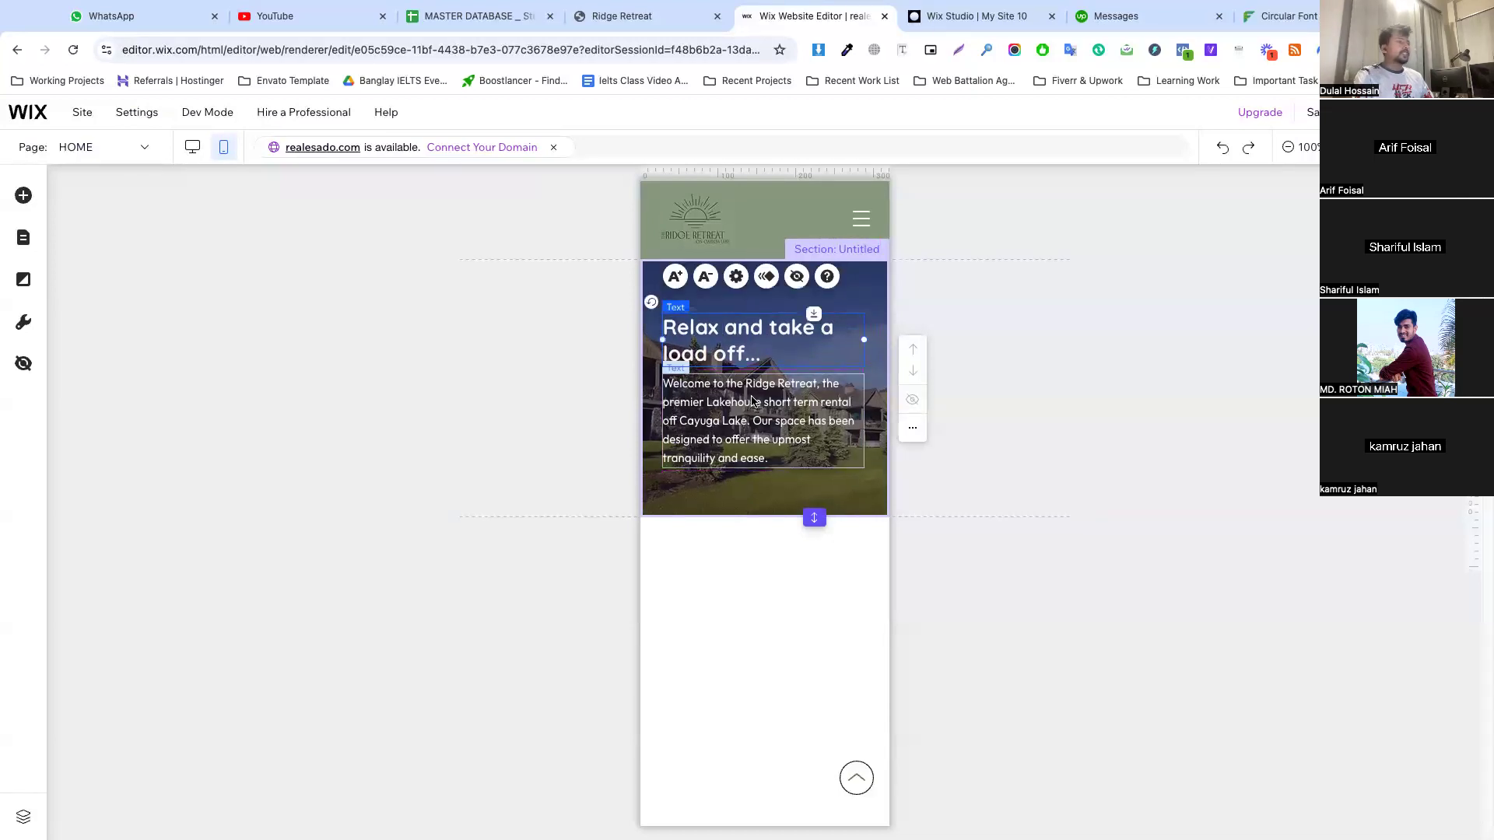
pyautogui.click(740, 499)
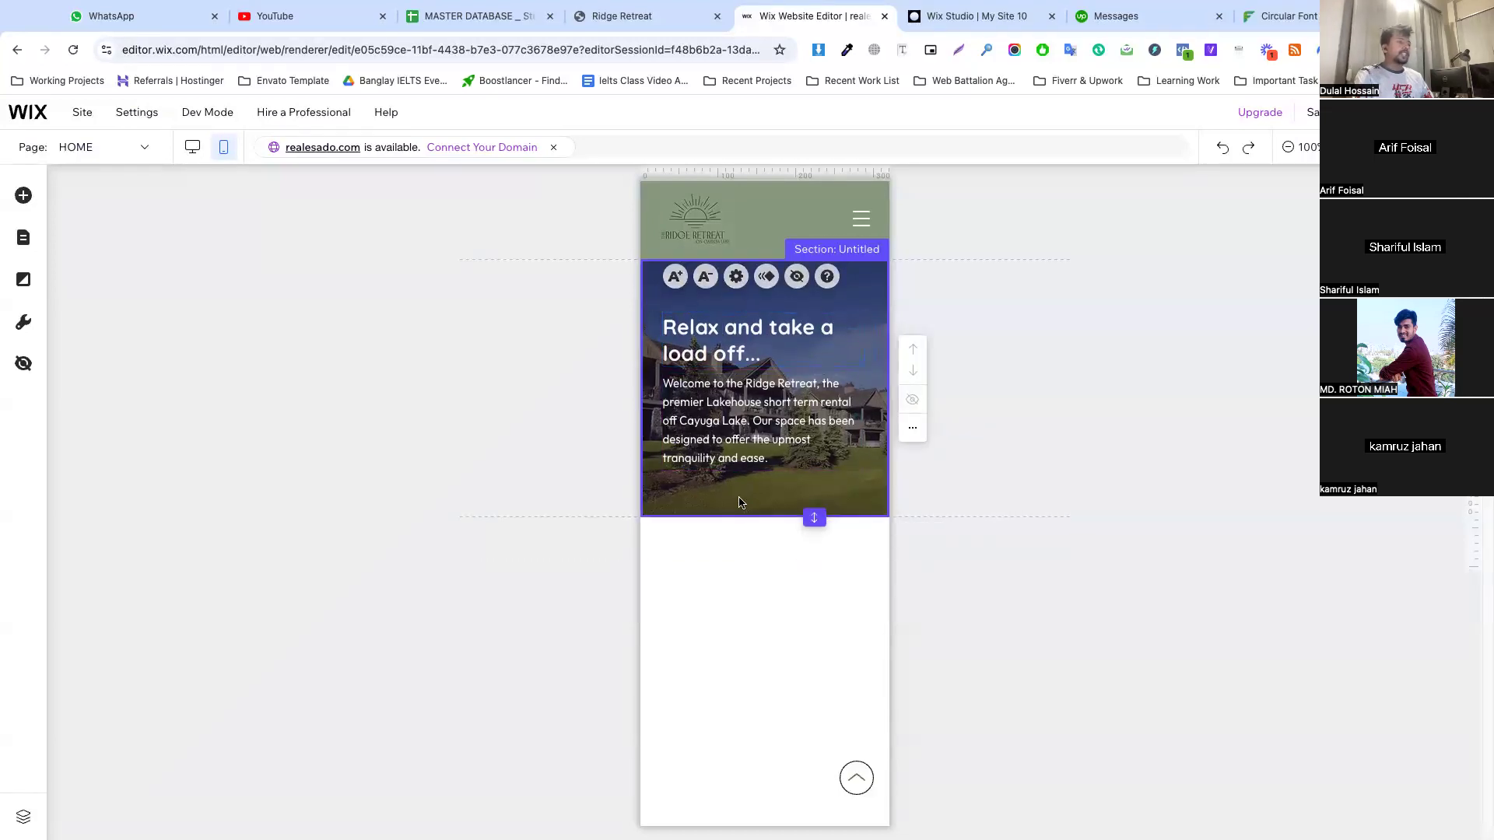
# Show the hidden Book Now button in the mobile hero, aligned with the paragraph's starting edge, and extend the section beneath it
pyautogui.click(23, 364)
pyautogui.click(285, 430)
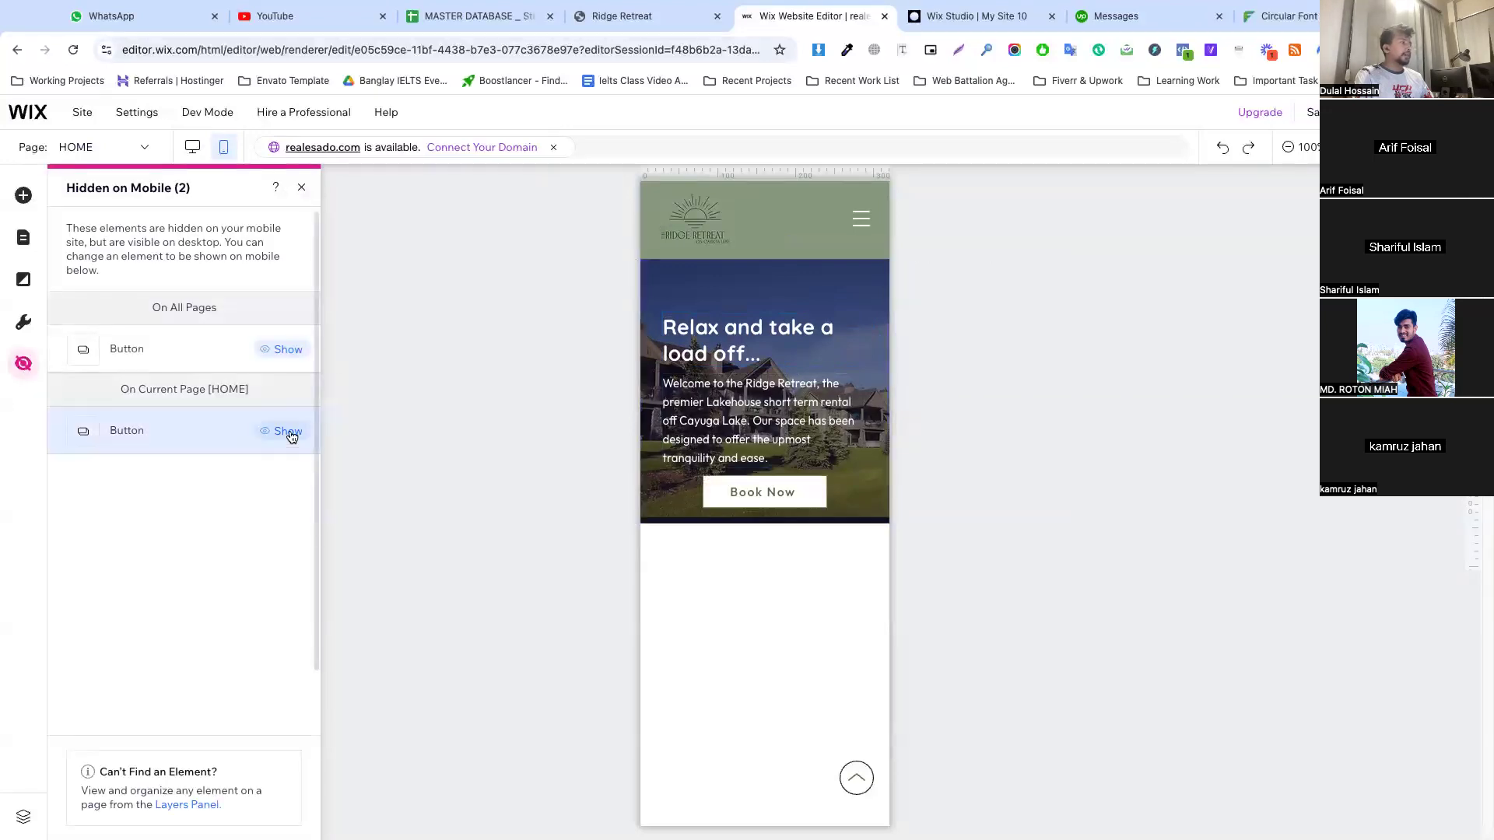
pyautogui.click(780, 491)
pyautogui.moveTo(780, 490); pyautogui.dragTo(736, 488)
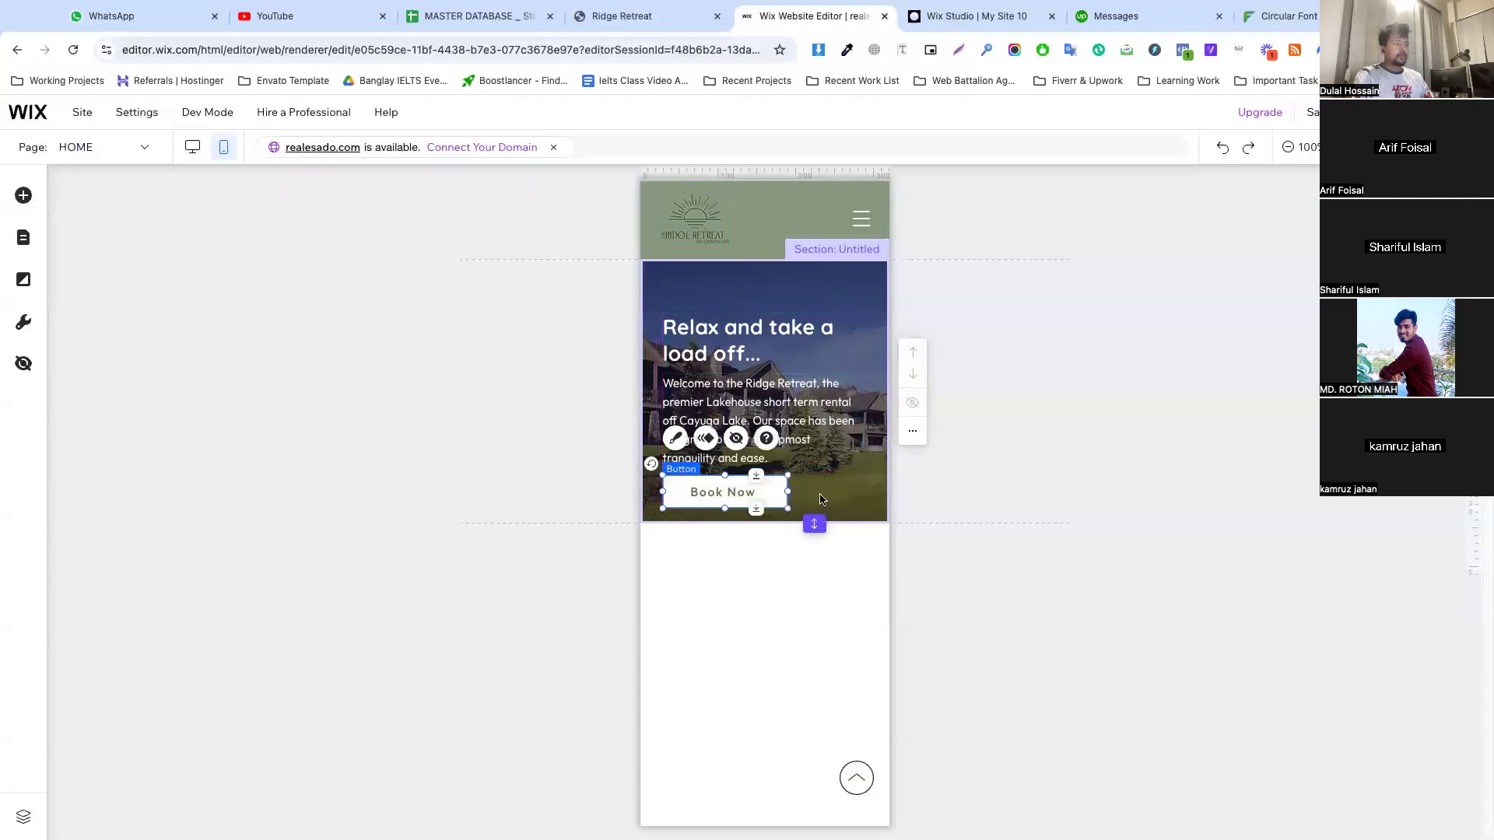
pyautogui.moveTo(814, 524); pyautogui.dragTo(814, 563)
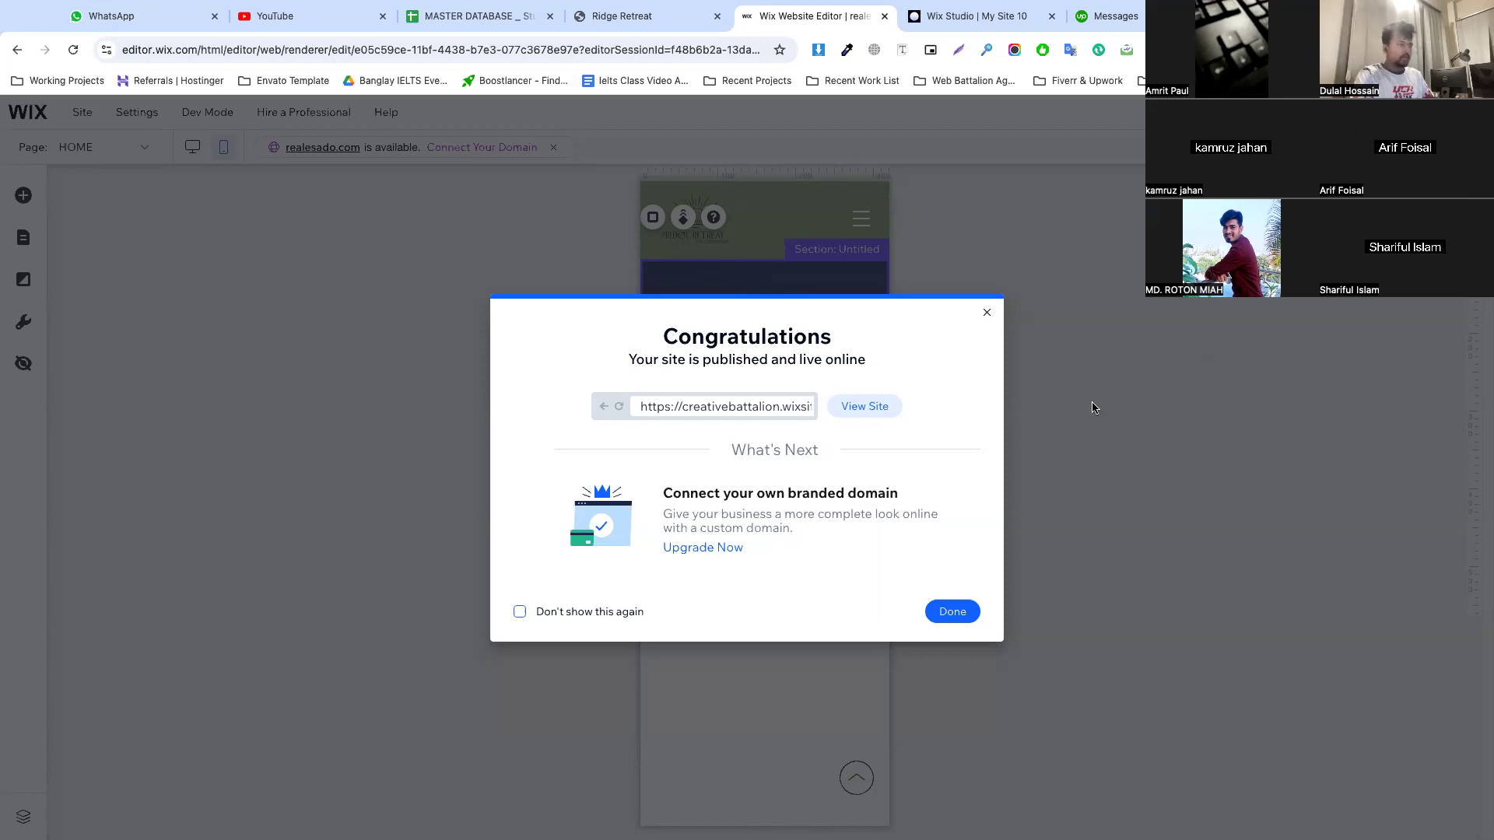
# Dismiss the publish confirmation, return to the desktop layout and add a blank section directly below the hero
pyautogui.click(954, 612)
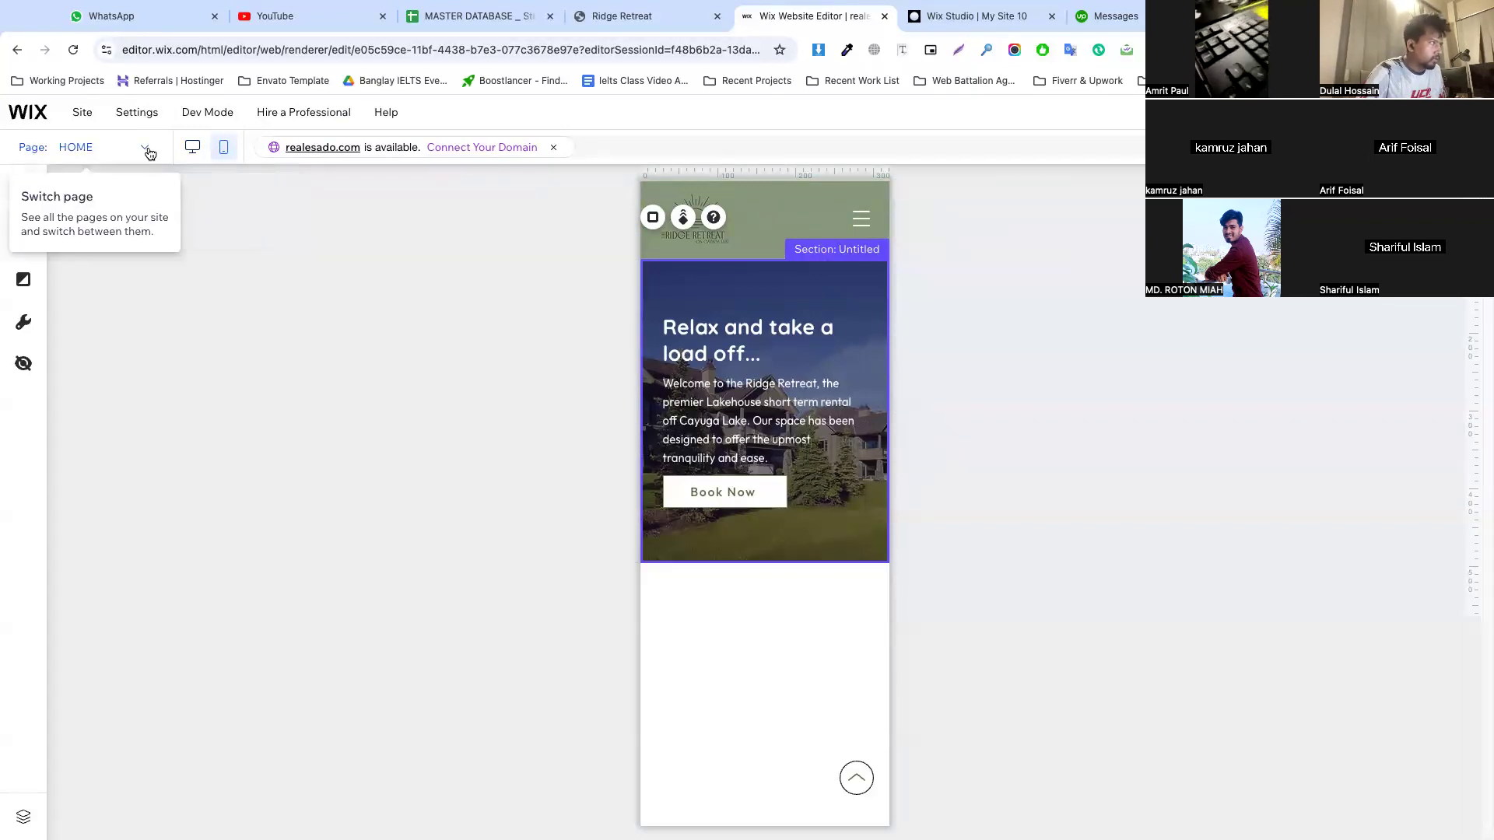
pyautogui.click(193, 147)
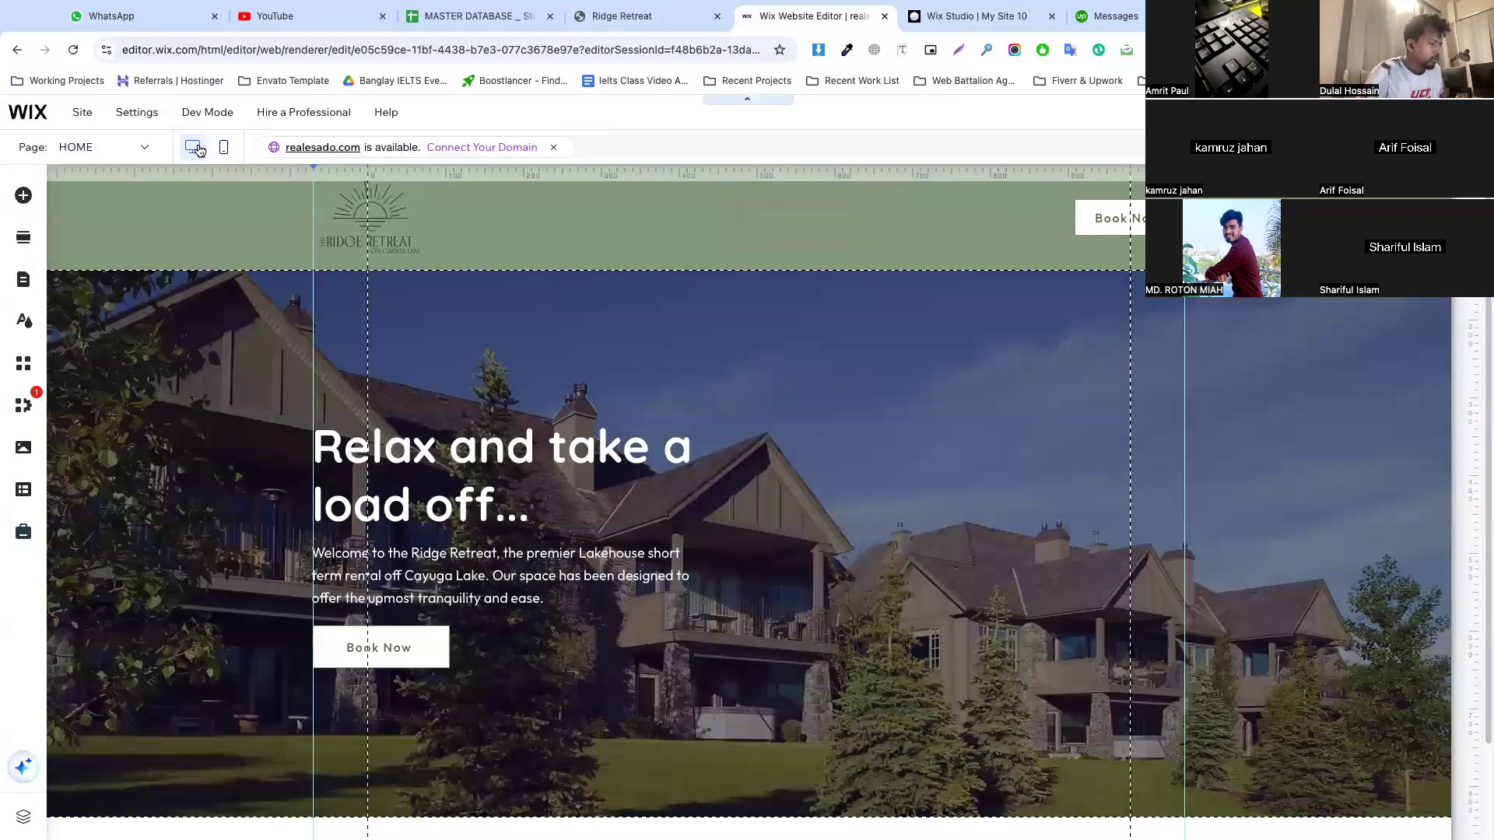
pyautogui.scroll(-2, 752, 684)
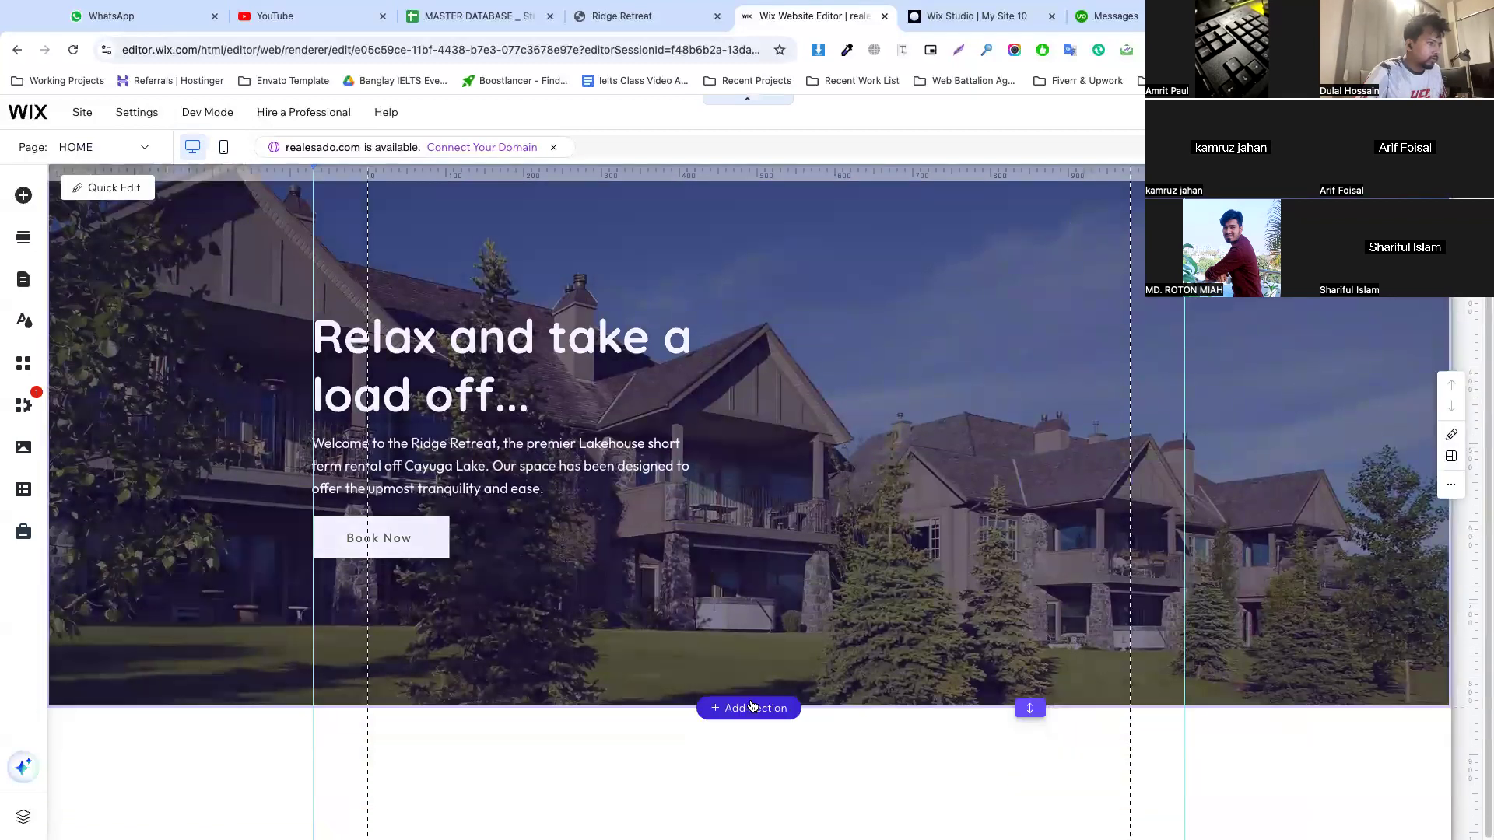
pyautogui.click(753, 708)
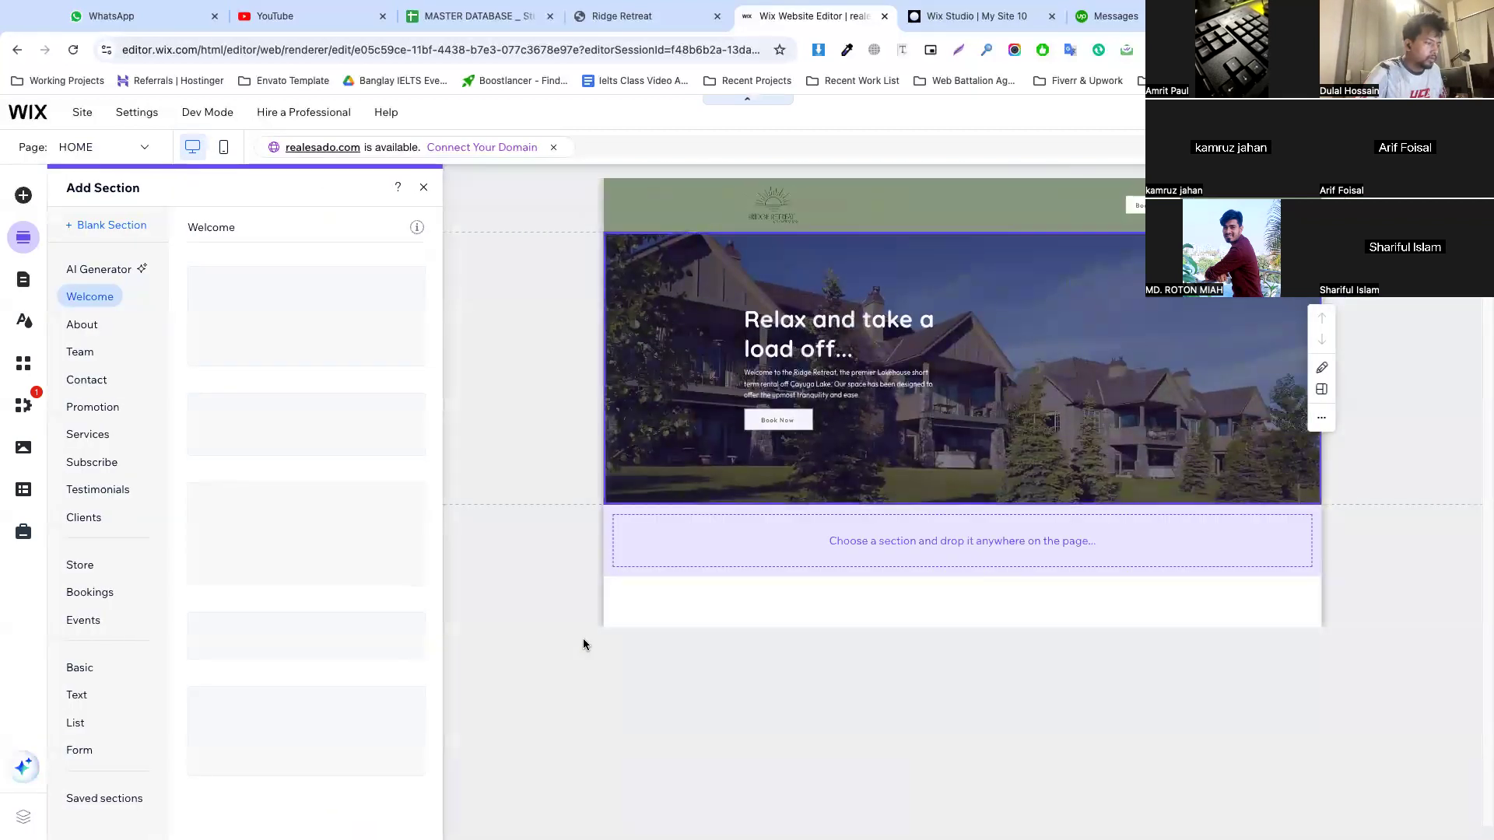
pyautogui.click(111, 226)
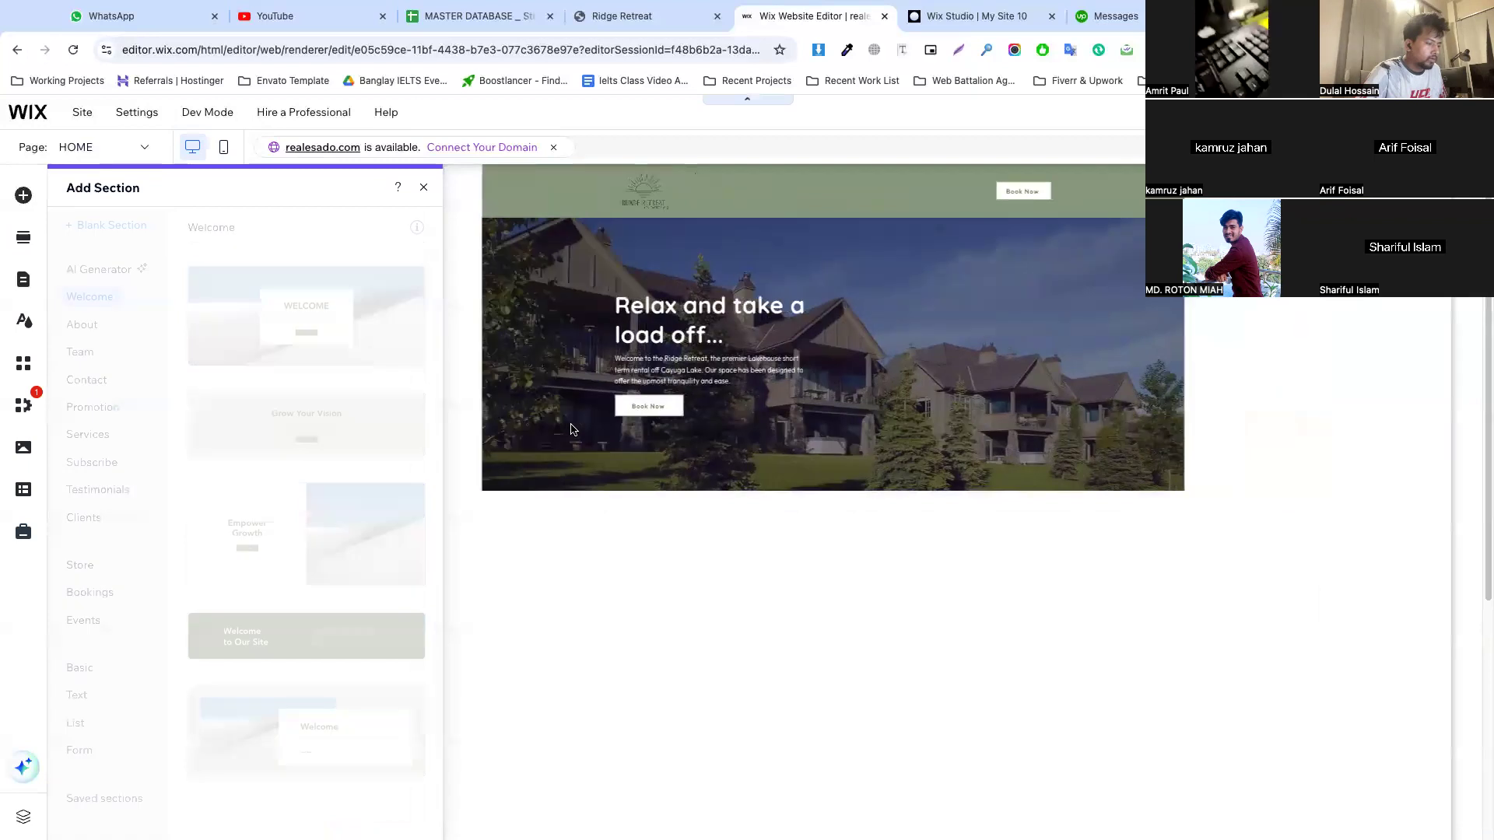
pyautogui.scroll(-4, 571, 426)
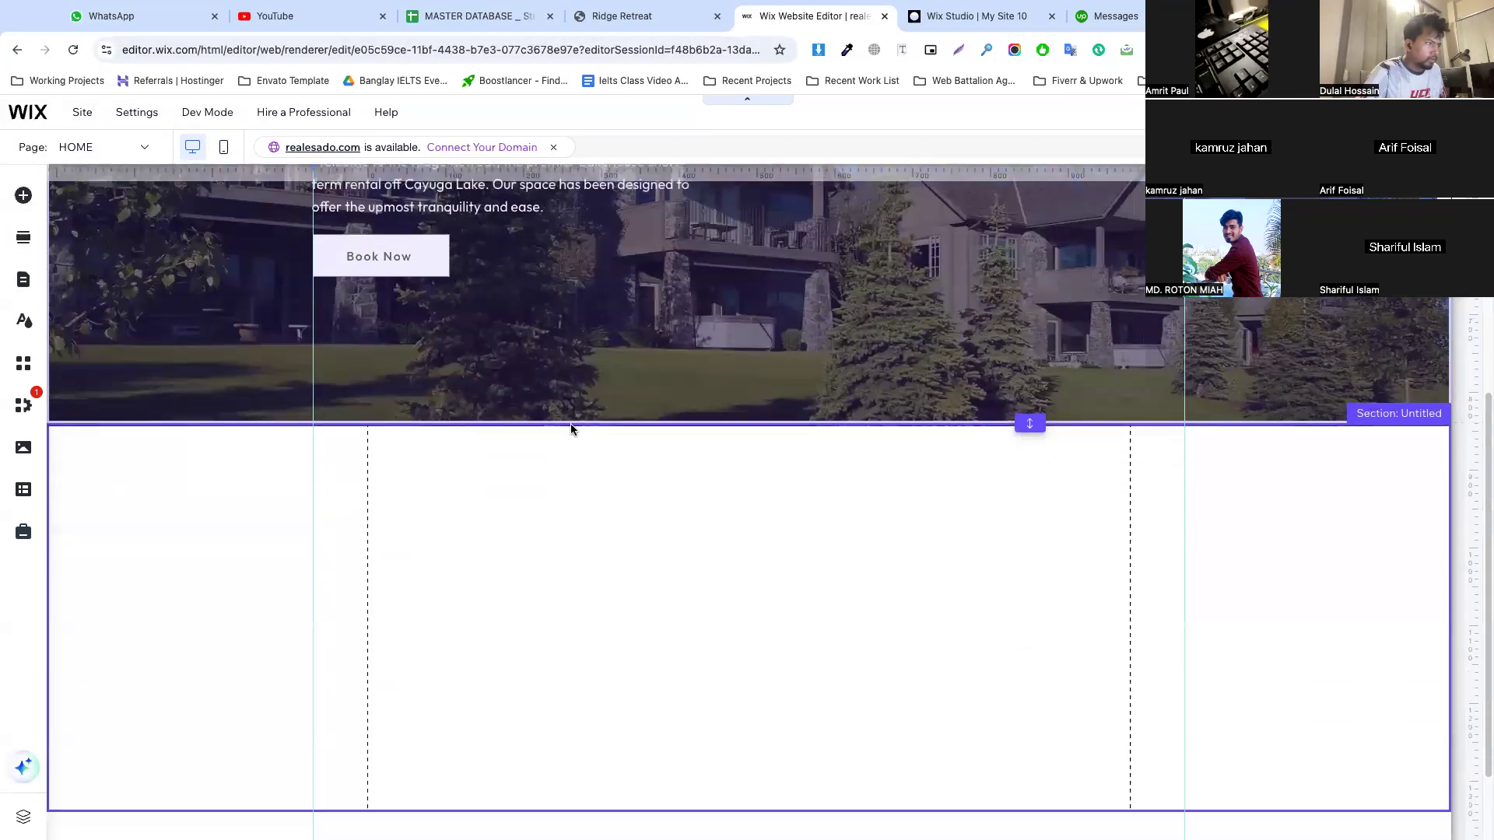
# Switch to the Ridge Retreat reference site and examine the layout of its three booking cards below the hero
pyautogui.click(632, 14)
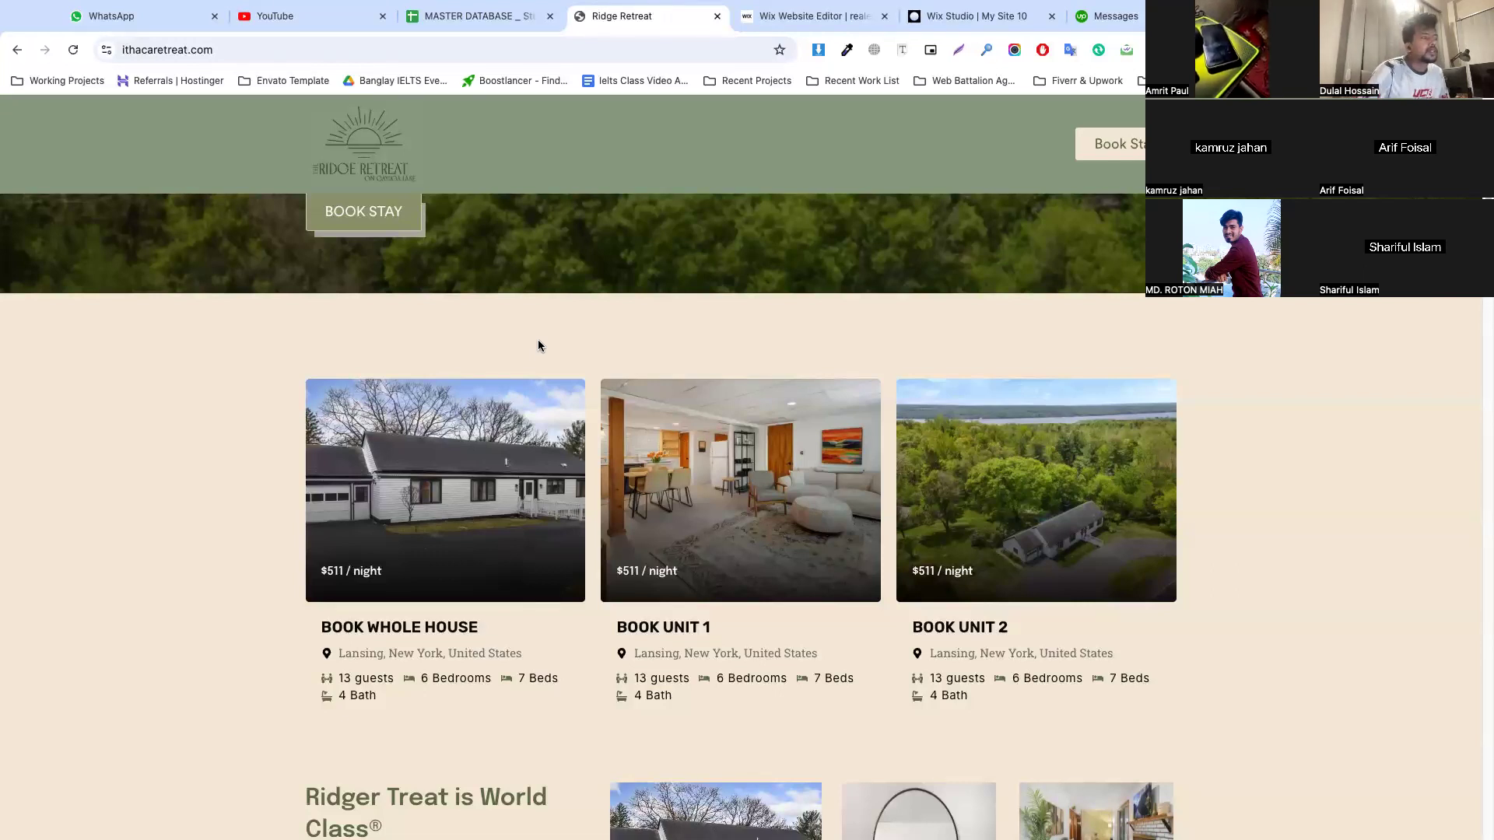
pyautogui.scroll(-3, 538, 342)
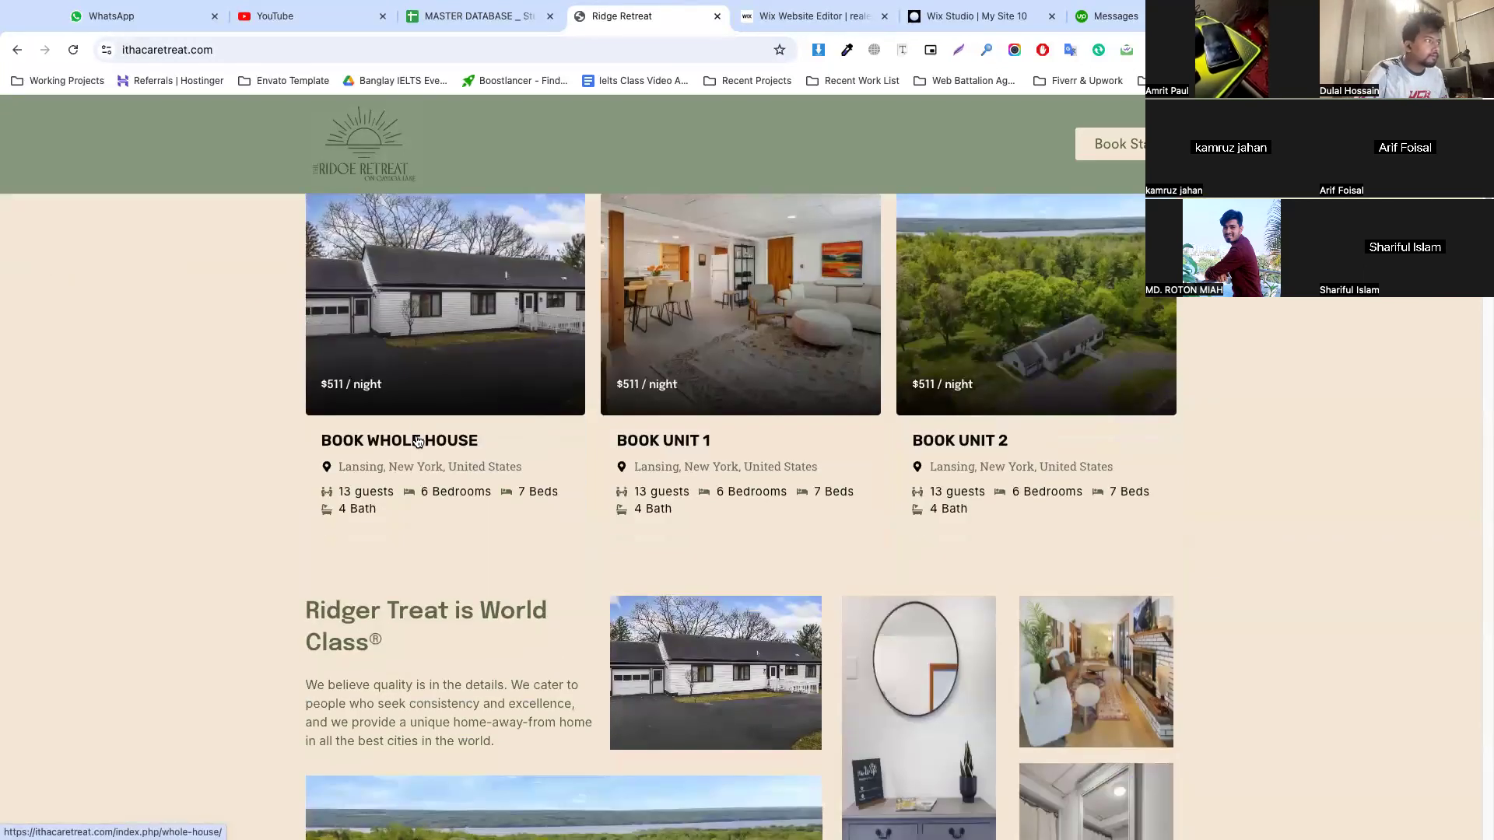
pyautogui.scroll(1, 418, 441)
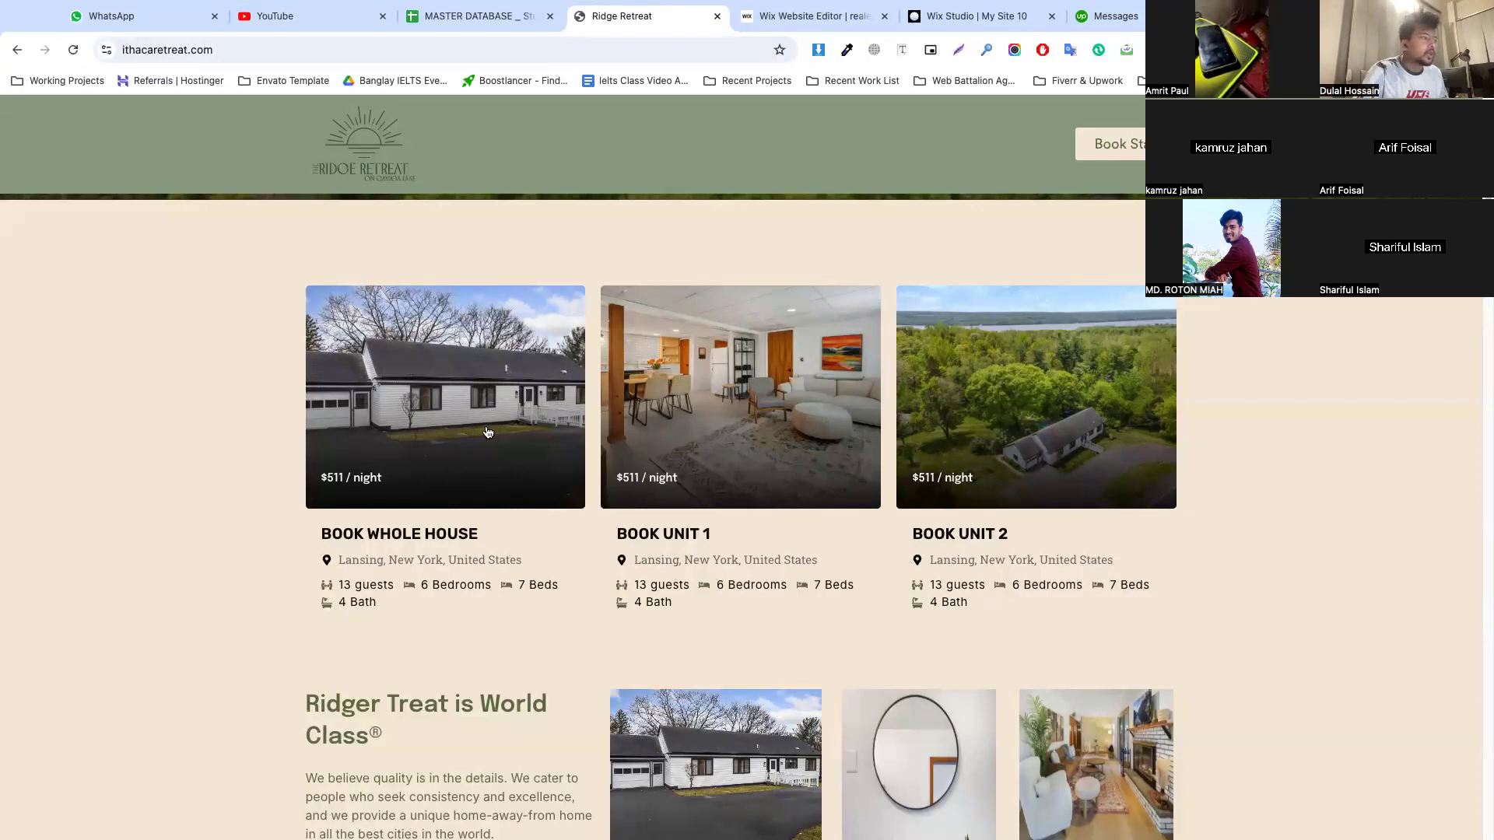
pyautogui.scroll(-3, 383, 413)
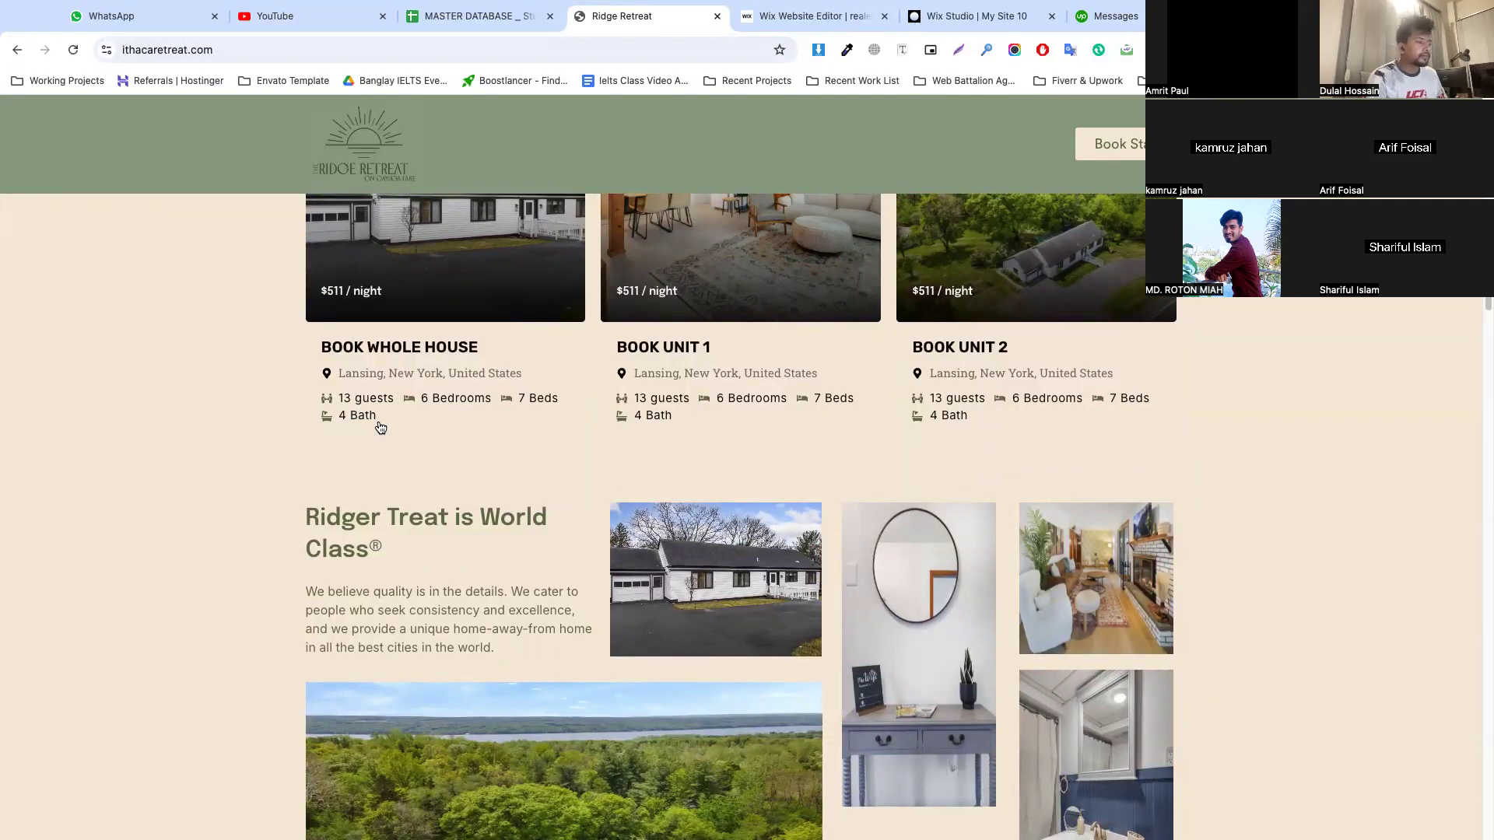
pyautogui.scroll(3, 531, 376)
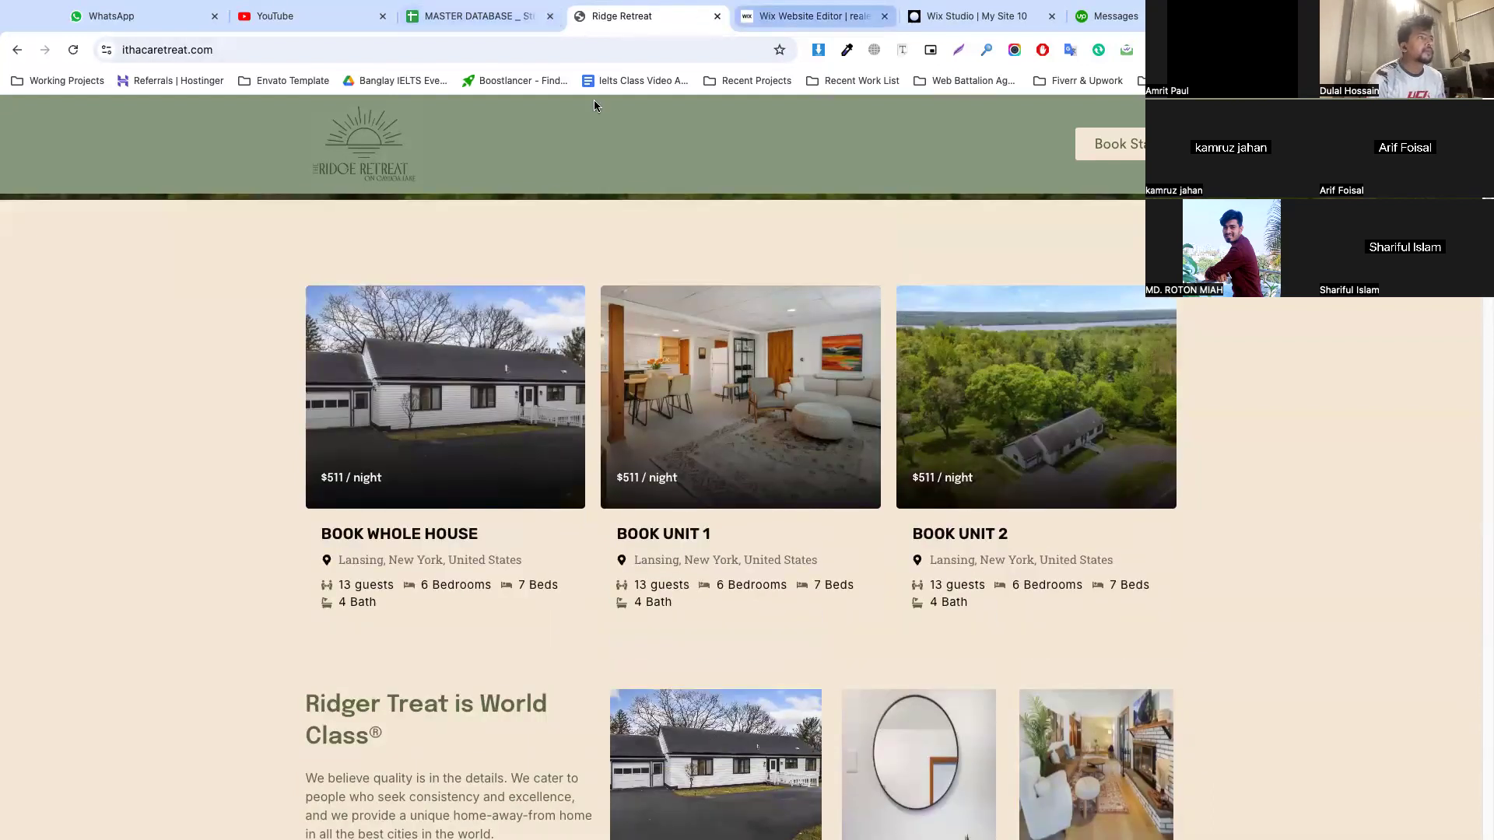
pyautogui.hotkey('ctrl', 'Tab')
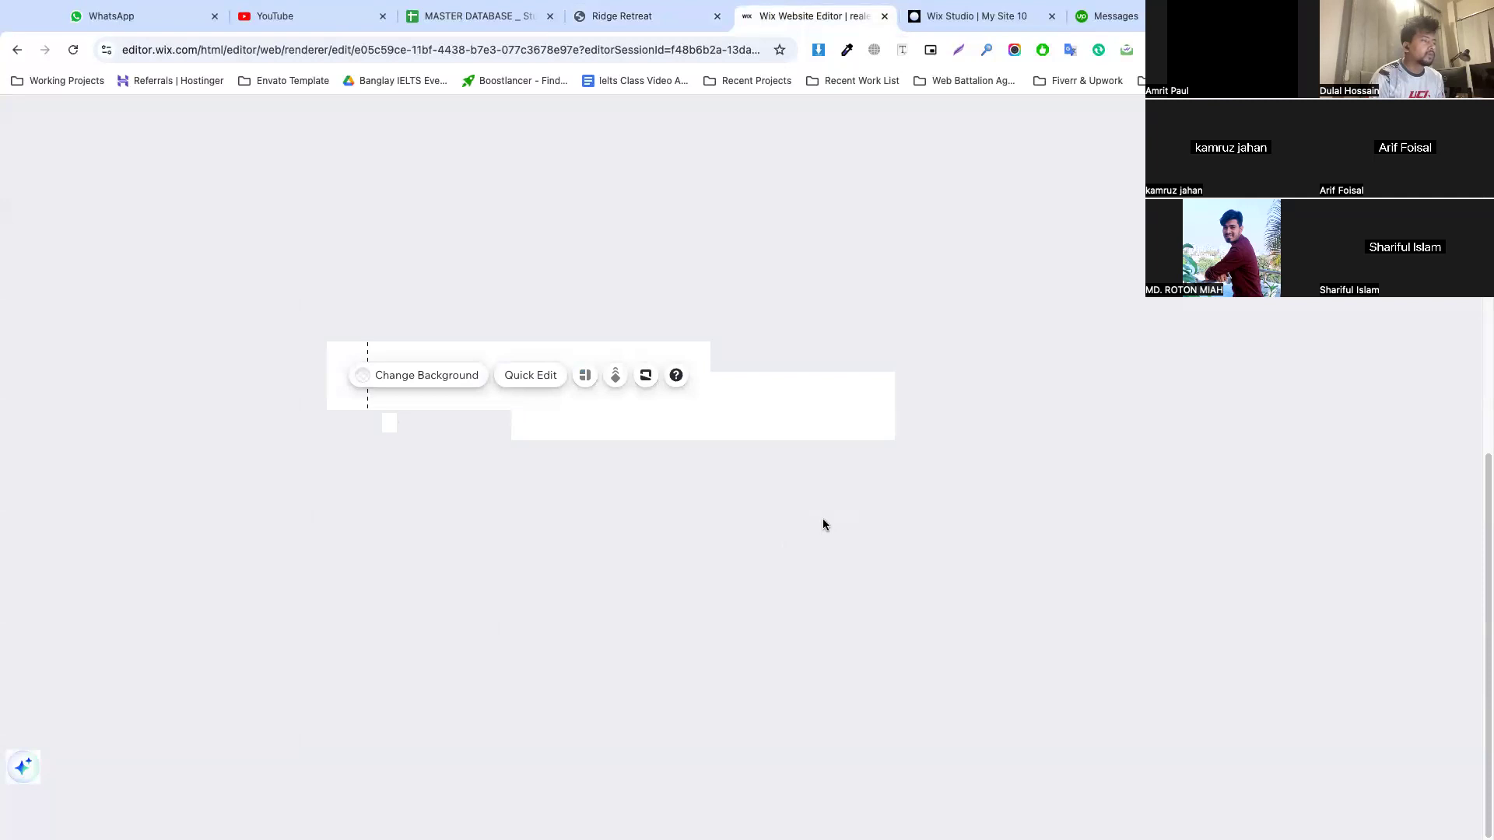
pyautogui.hotkey('ctrl', 'shift', 'Tab')
pyautogui.scroll(3, 622, 288)
pyautogui.scroll(-3, 544, 233)
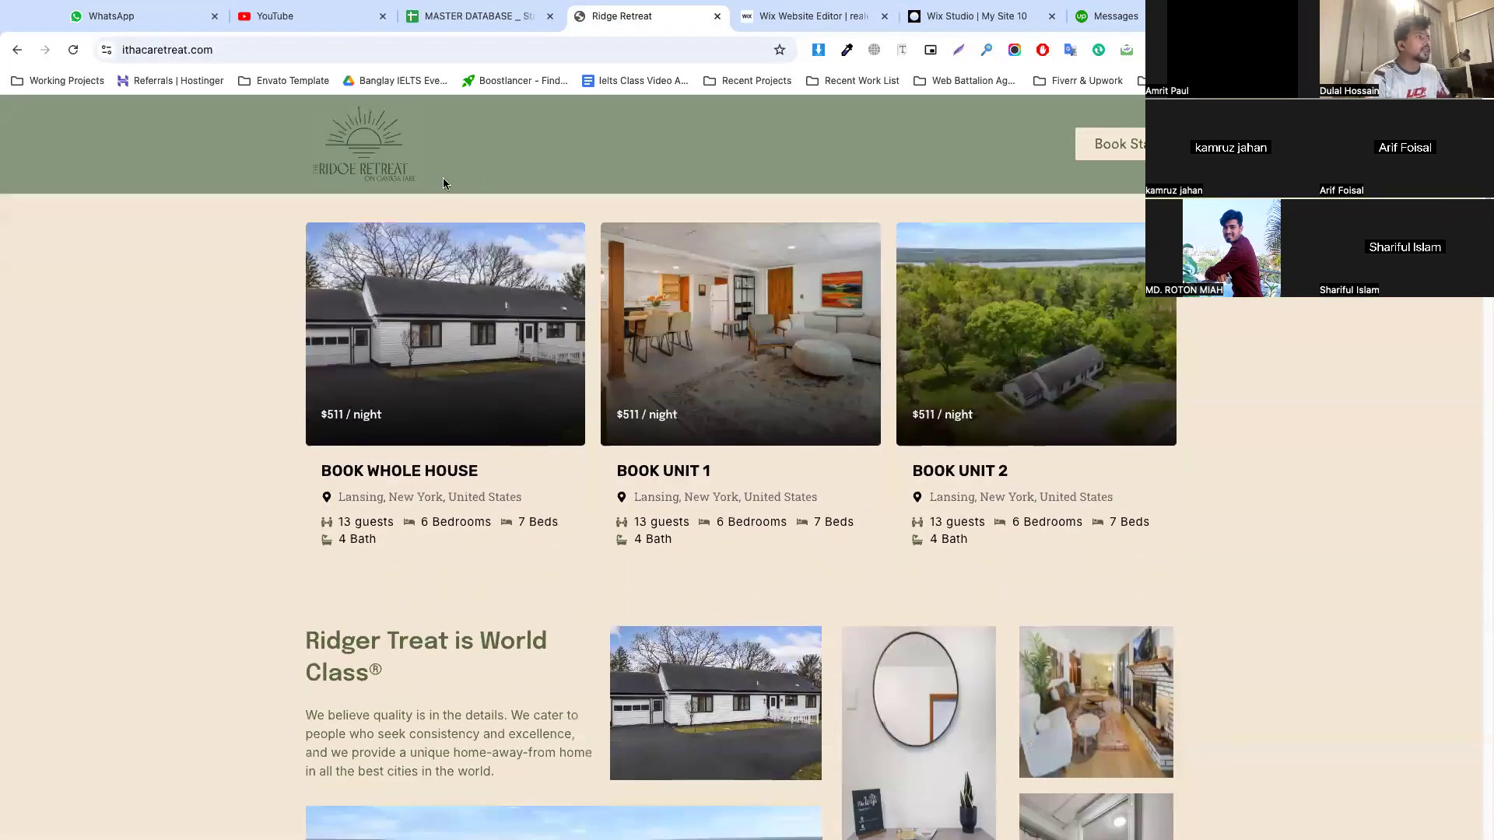
pyautogui.scroll(5, 442, 182)
pyautogui.scroll(-4, 89, 385)
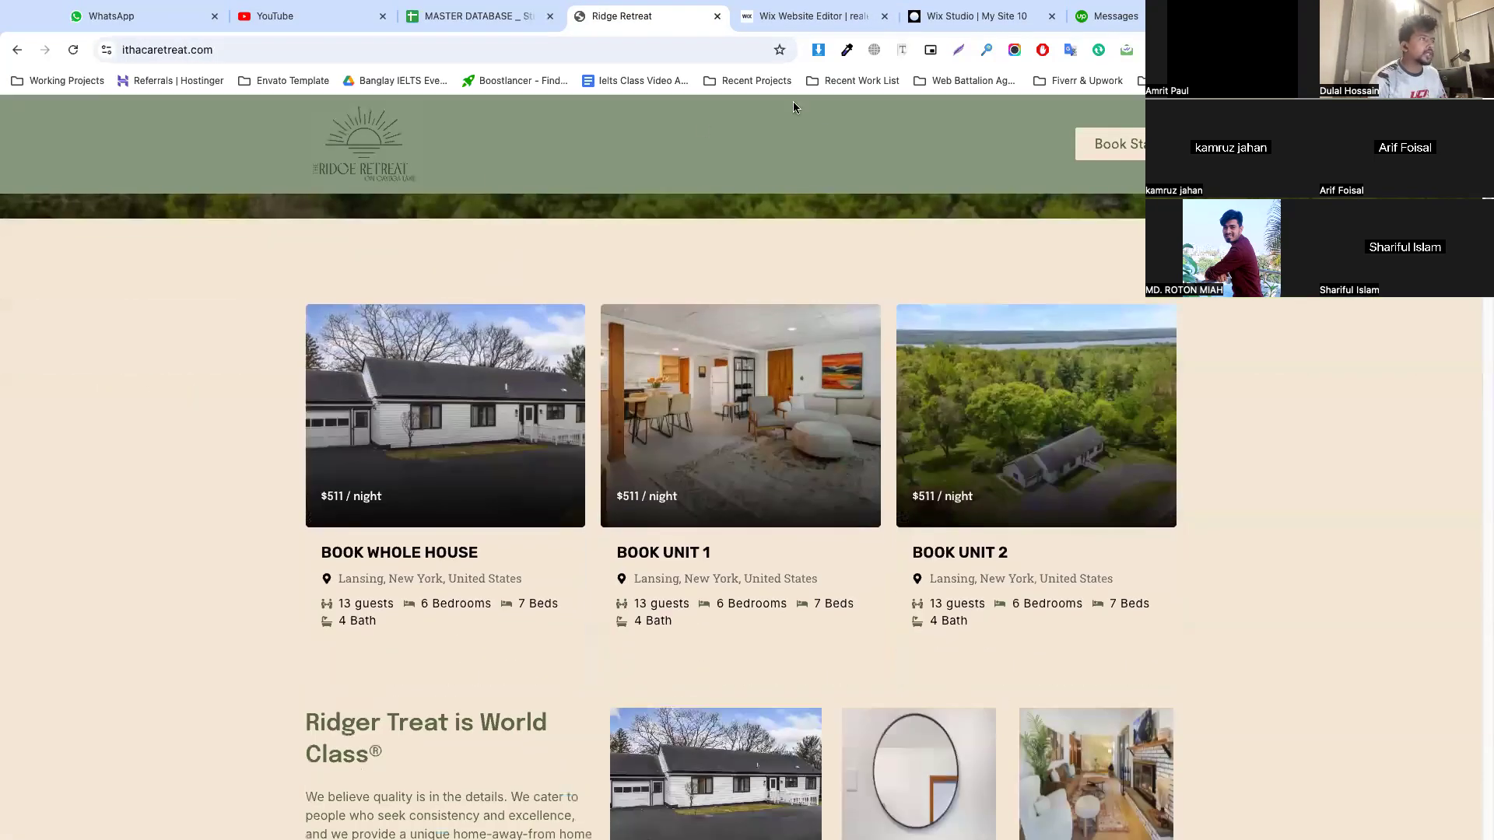
# Sample the beige page background beside the reference site's booking cards and copy its hex code, #F5EADA
pyautogui.click(846, 49)
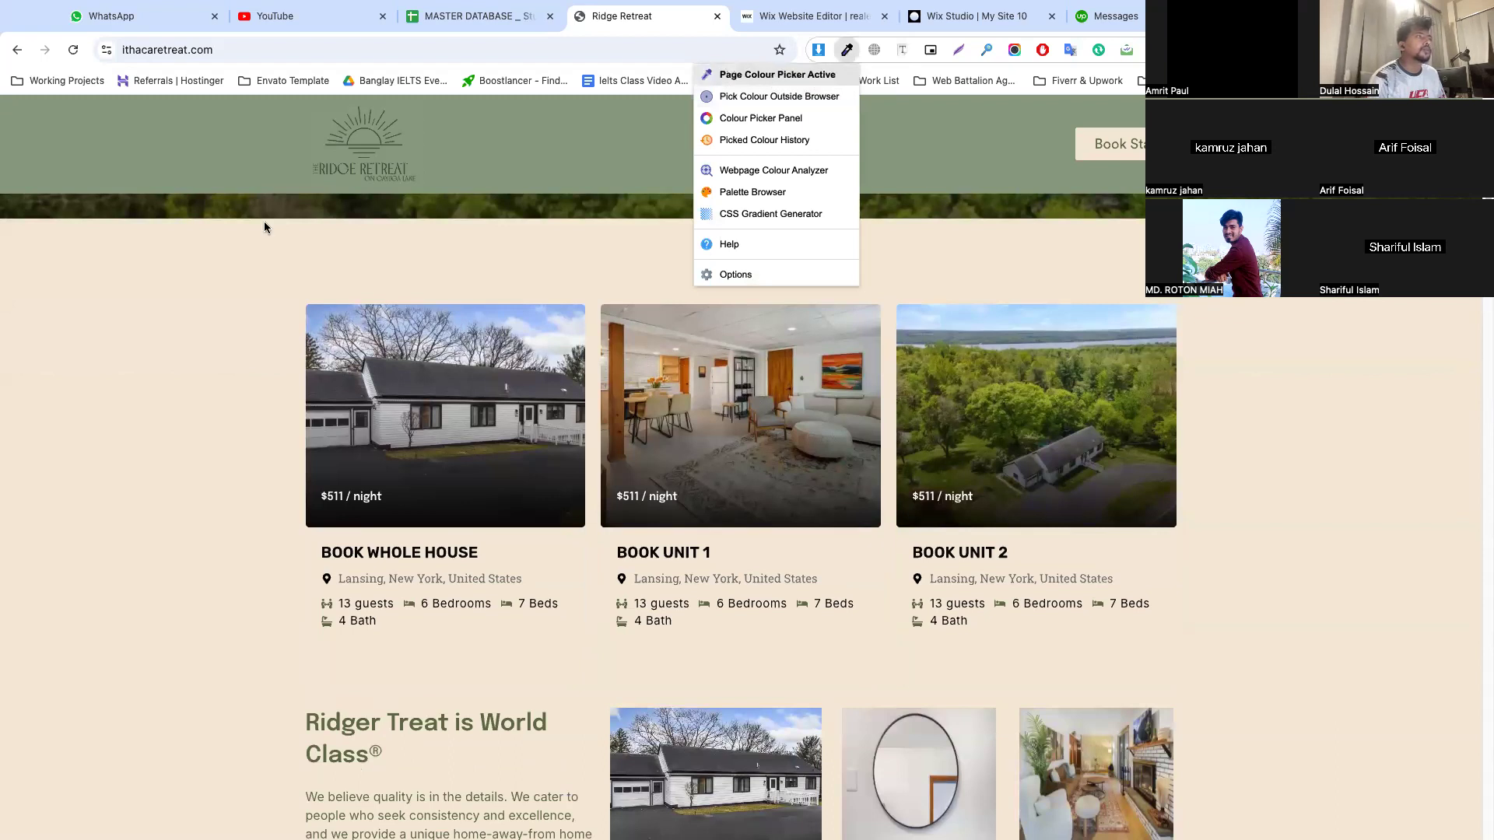
pyautogui.scroll(1, 171, 327)
pyautogui.click(80, 404)
pyautogui.click(566, 54)
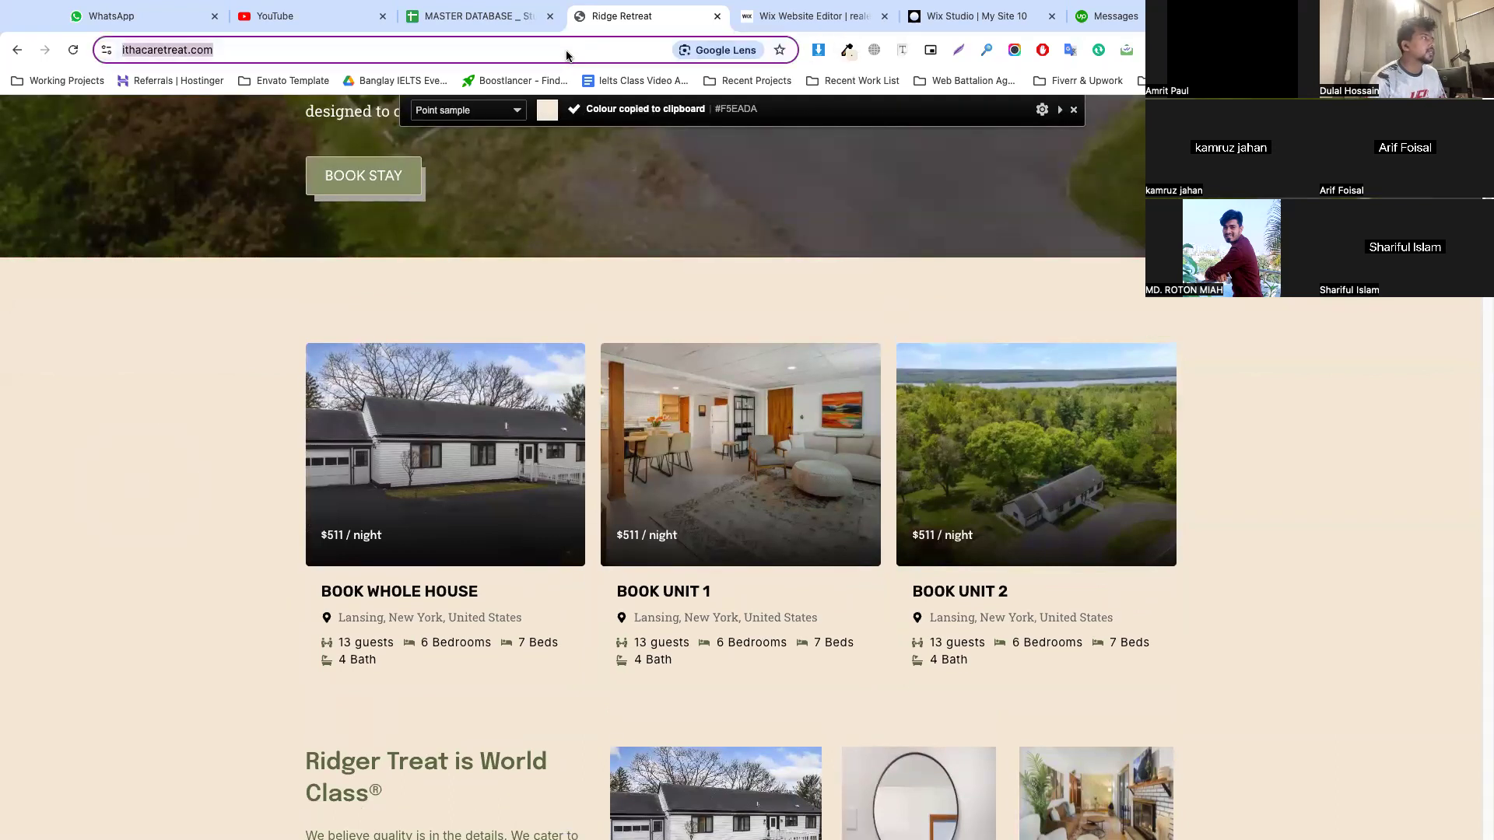
pyautogui.hotkey('ctrl', 'v')
pyautogui.moveTo(139, 51); pyautogui.dragTo(210, 53)
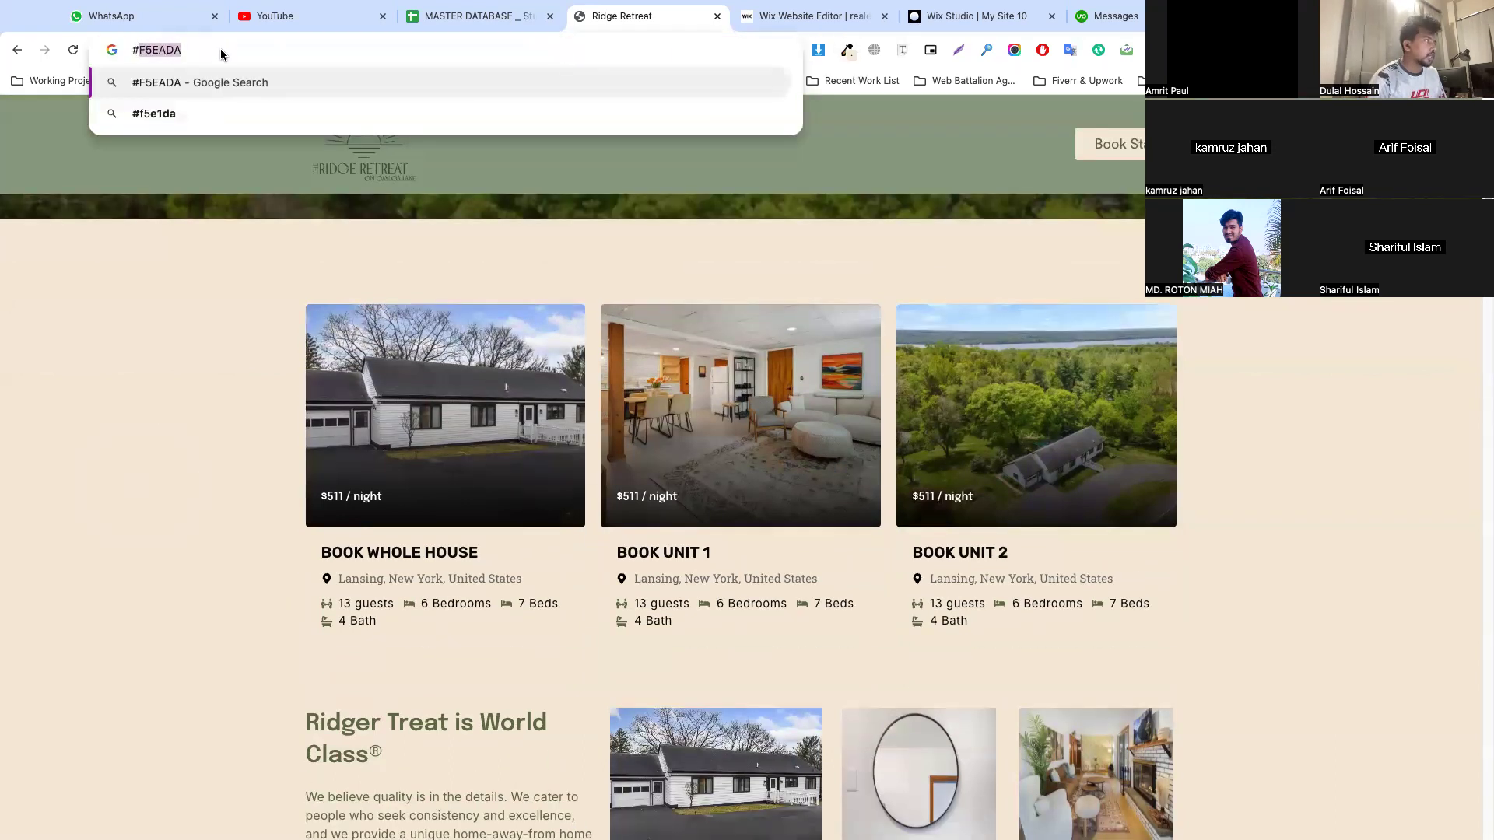
# Back in the Wix editor, set the new section's background color to #F5EADA and lengthen the section
pyautogui.click(762, 16)
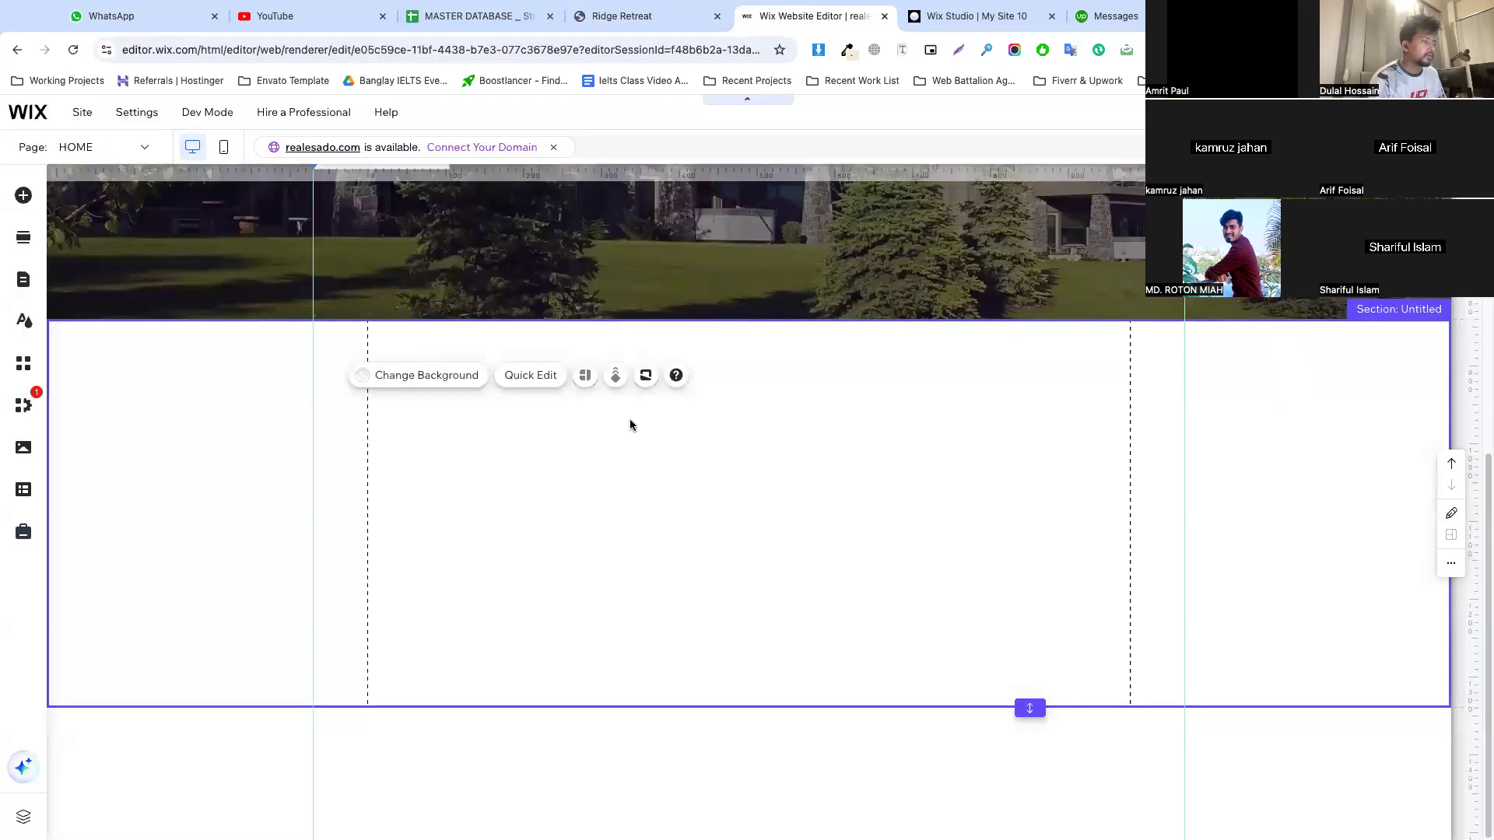
pyautogui.click(435, 379)
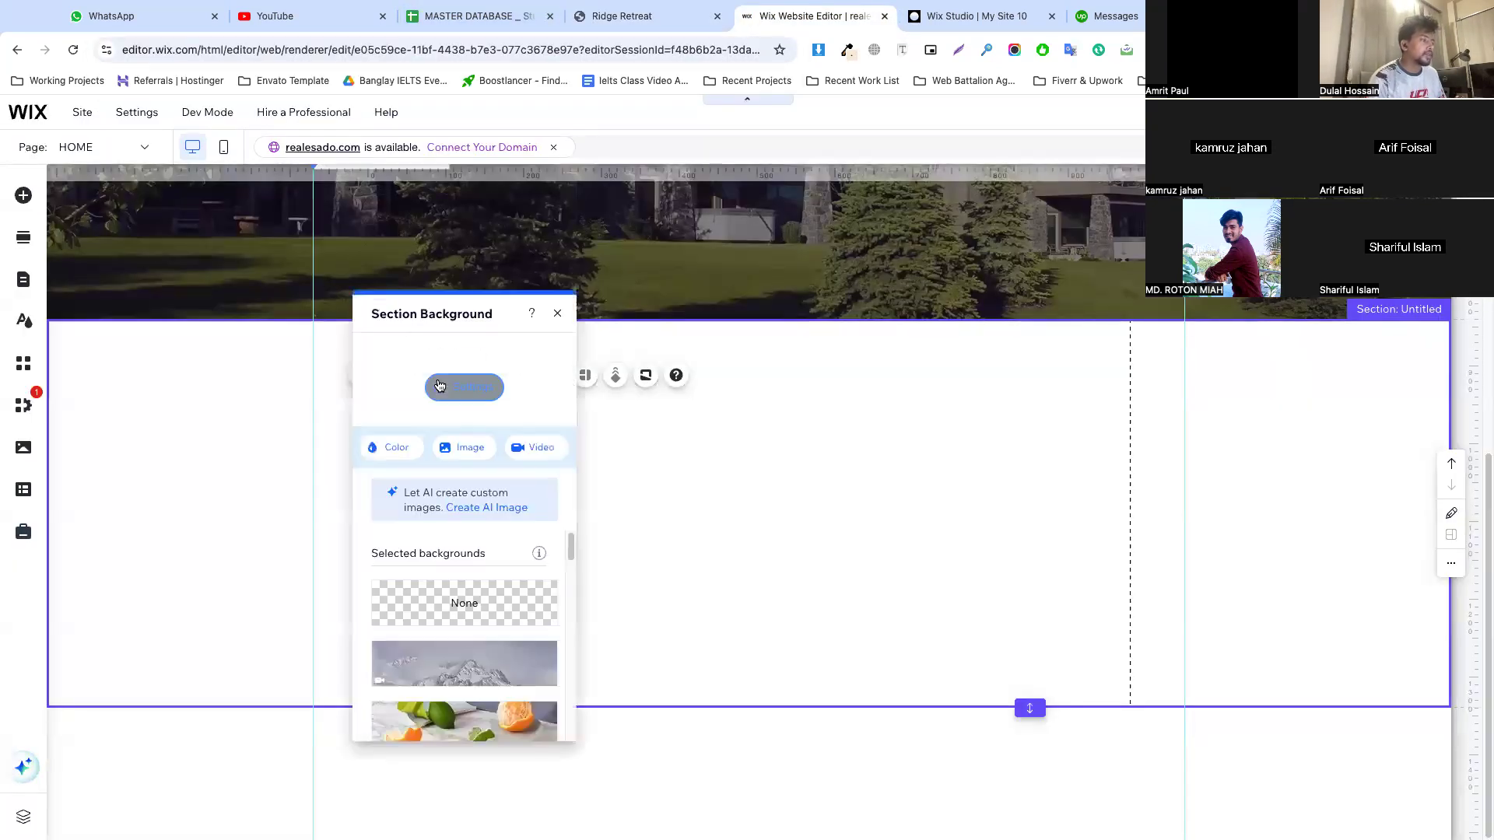
pyautogui.click(395, 447)
pyautogui.click(460, 613)
pyautogui.click(708, 694)
pyautogui.hotkey('ctrl', 'v')
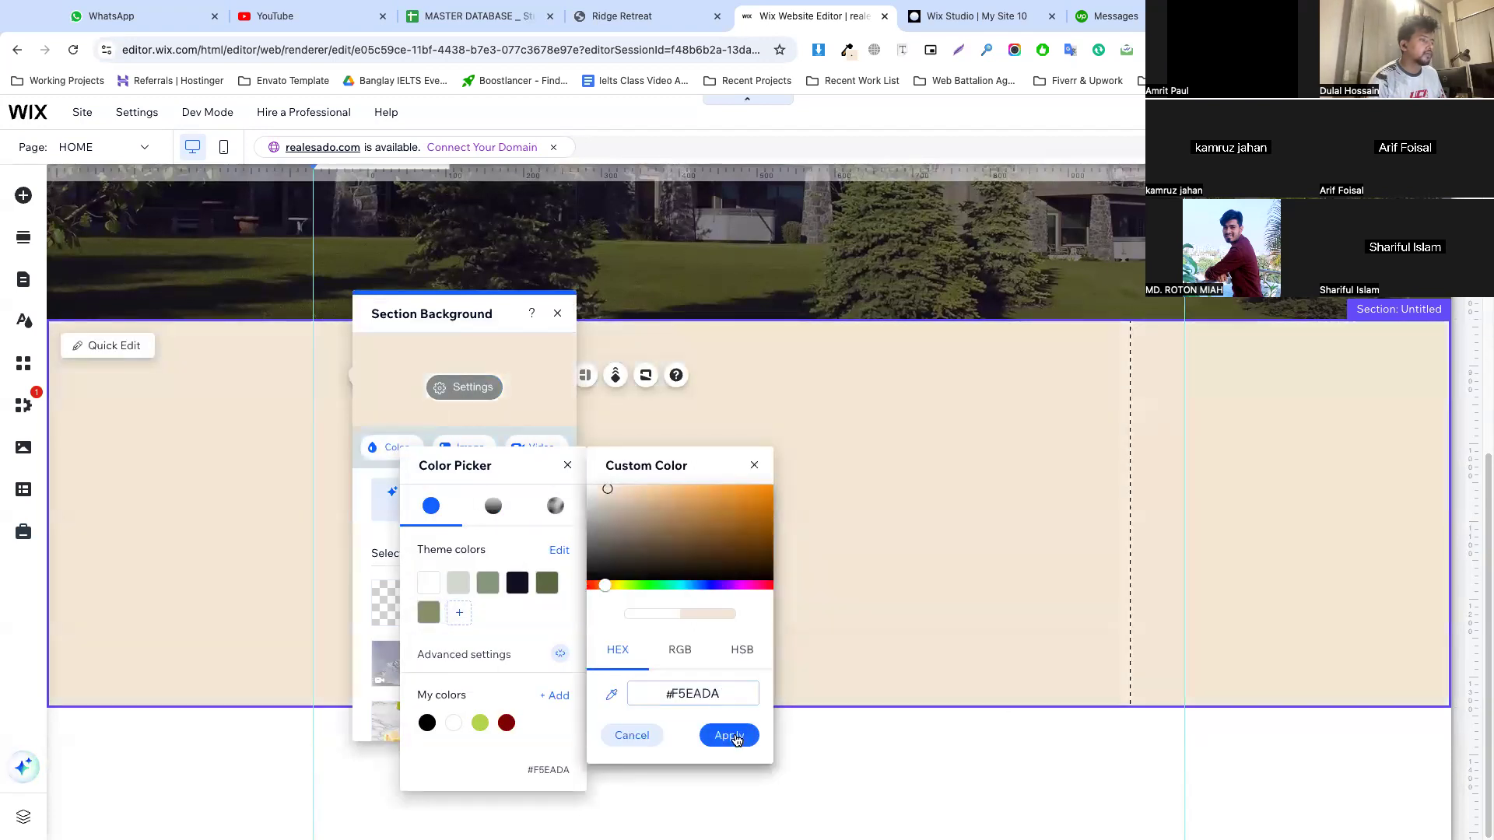
pyautogui.click(729, 736)
pyautogui.click(702, 526)
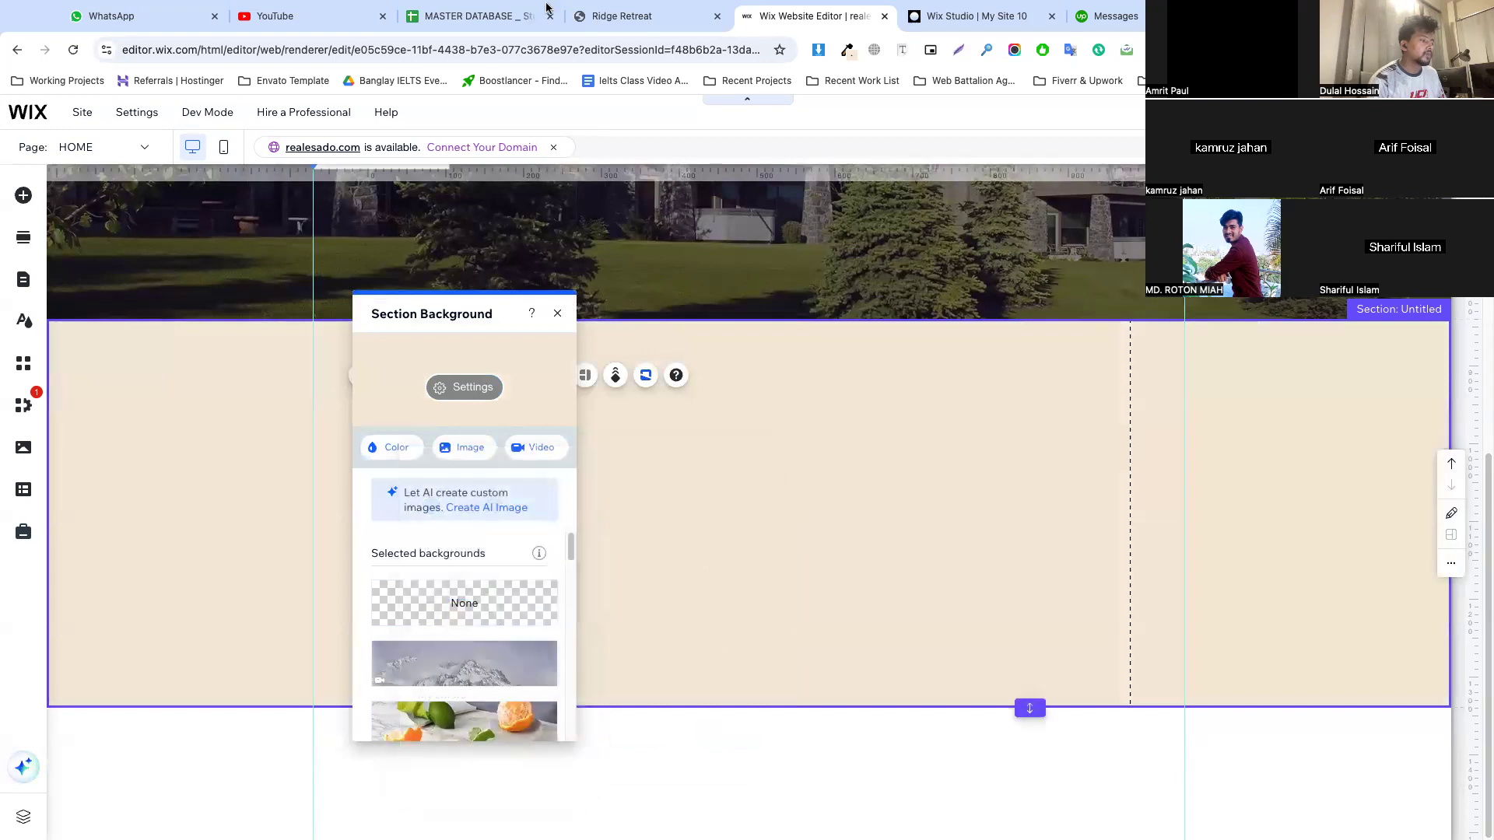
pyautogui.moveTo(1029, 708); pyautogui.dragTo(1030, 811)
pyautogui.moveTo(455, 304); pyautogui.dragTo(183, 315)
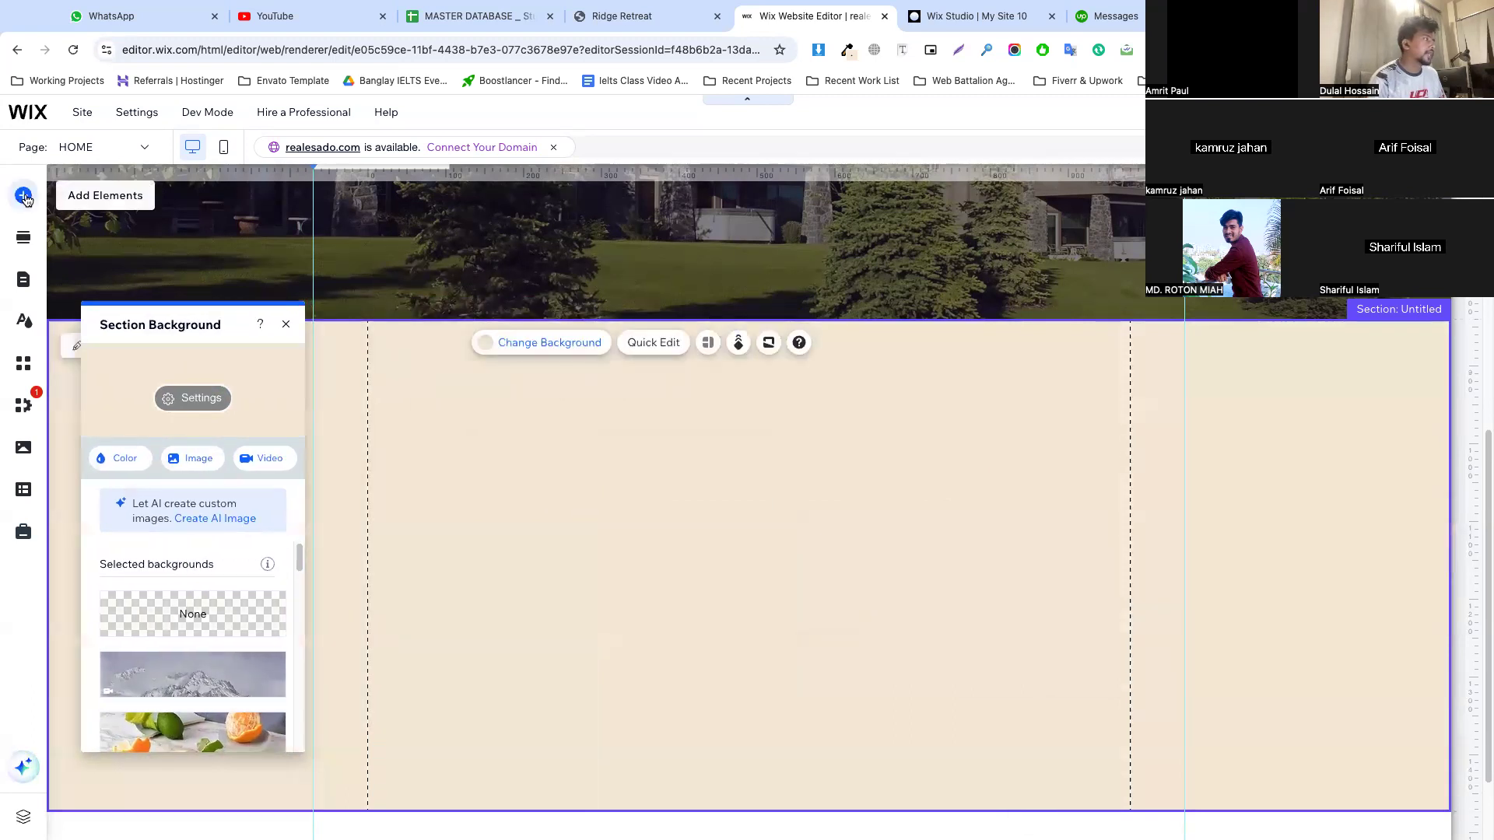
# Add the four-item Business, Sports, Culture and Lifestyle hover repeater to the beige section, starting at the outer vertical guide
pyautogui.click(24, 196)
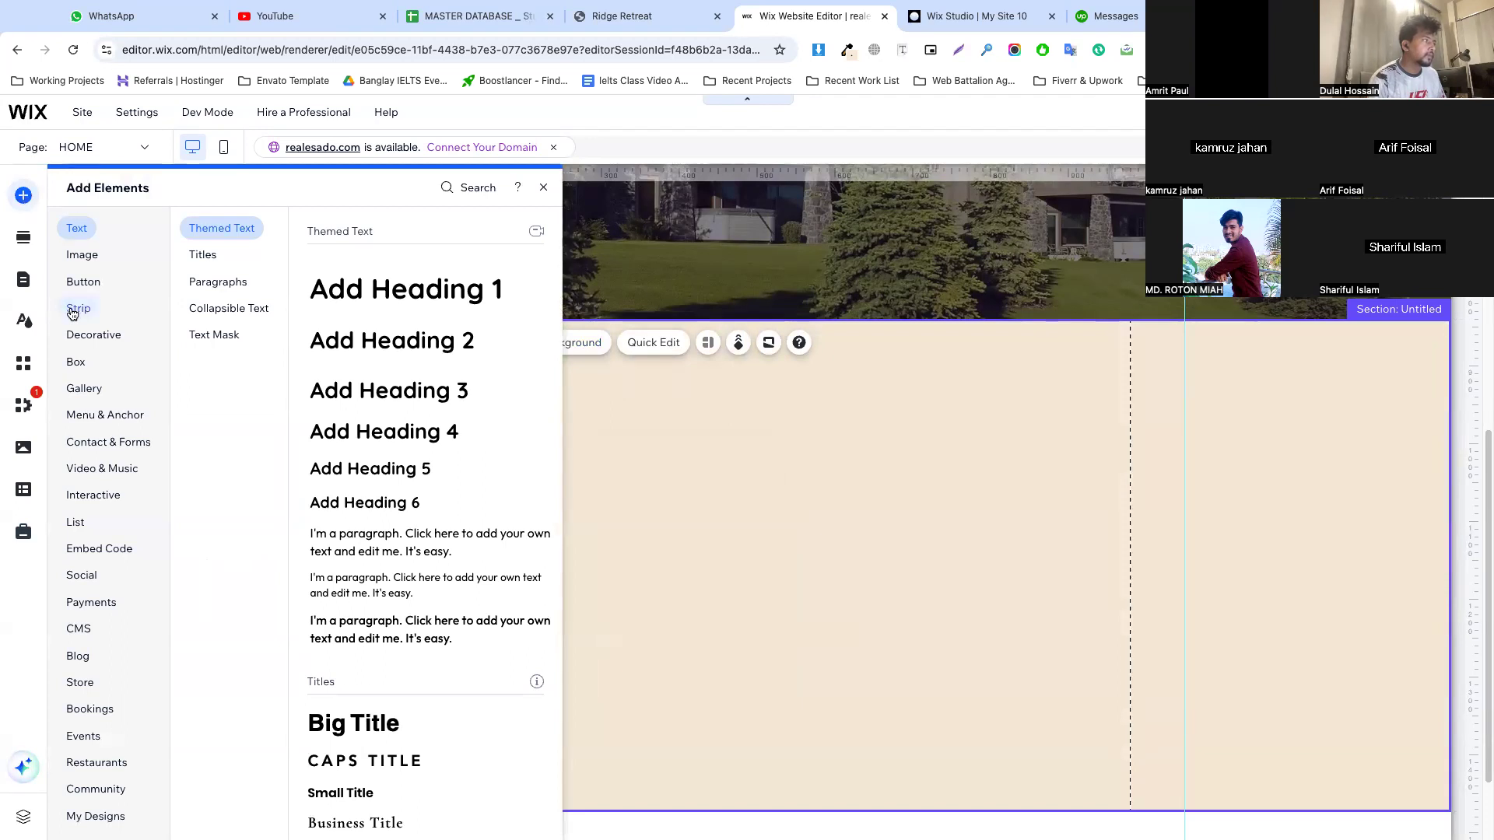
pyautogui.click(81, 310)
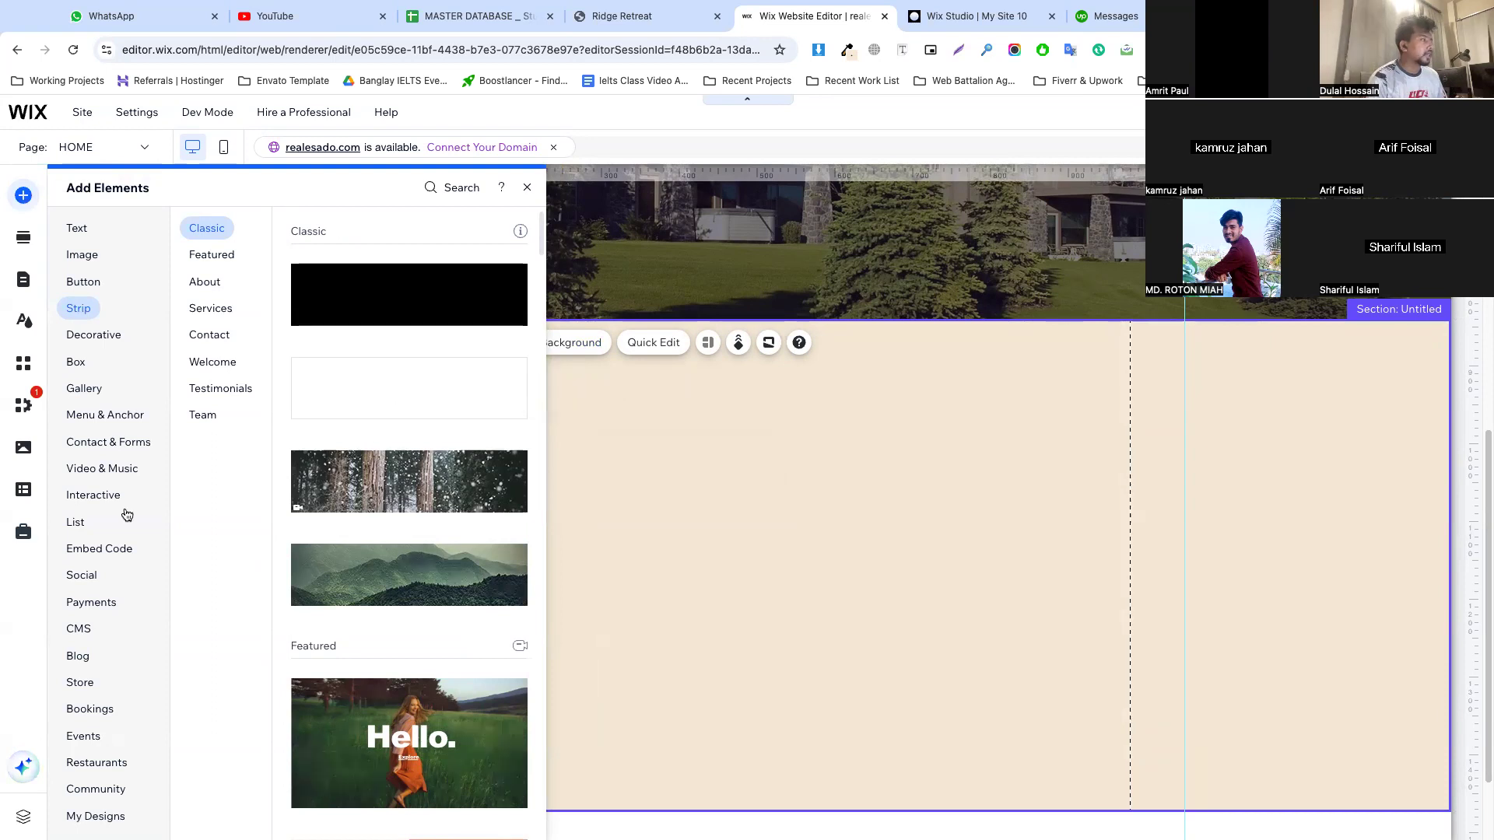
pyautogui.click(104, 497)
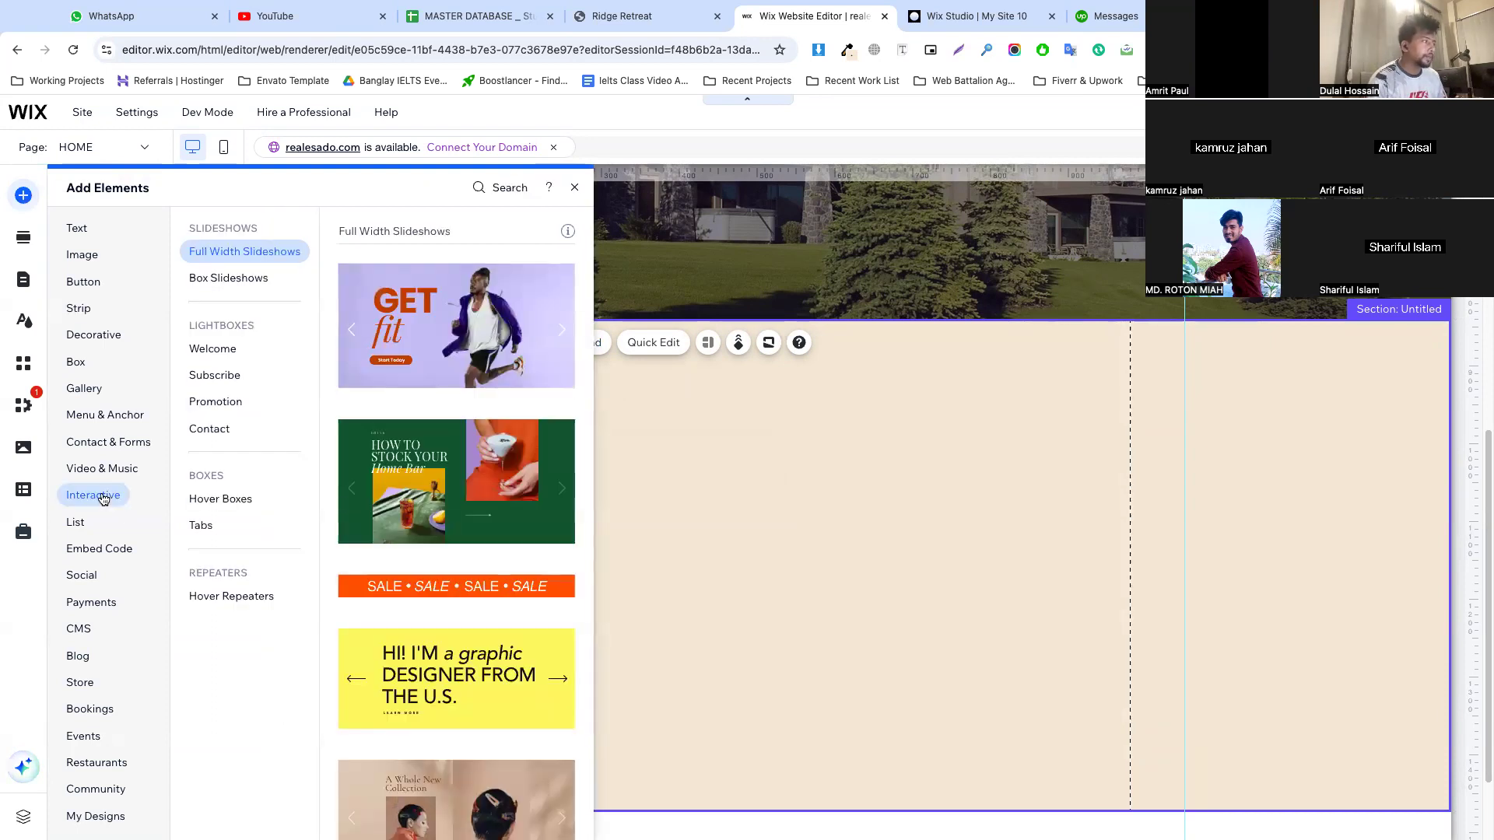
pyautogui.click(250, 277)
pyautogui.click(201, 524)
pyautogui.click(225, 593)
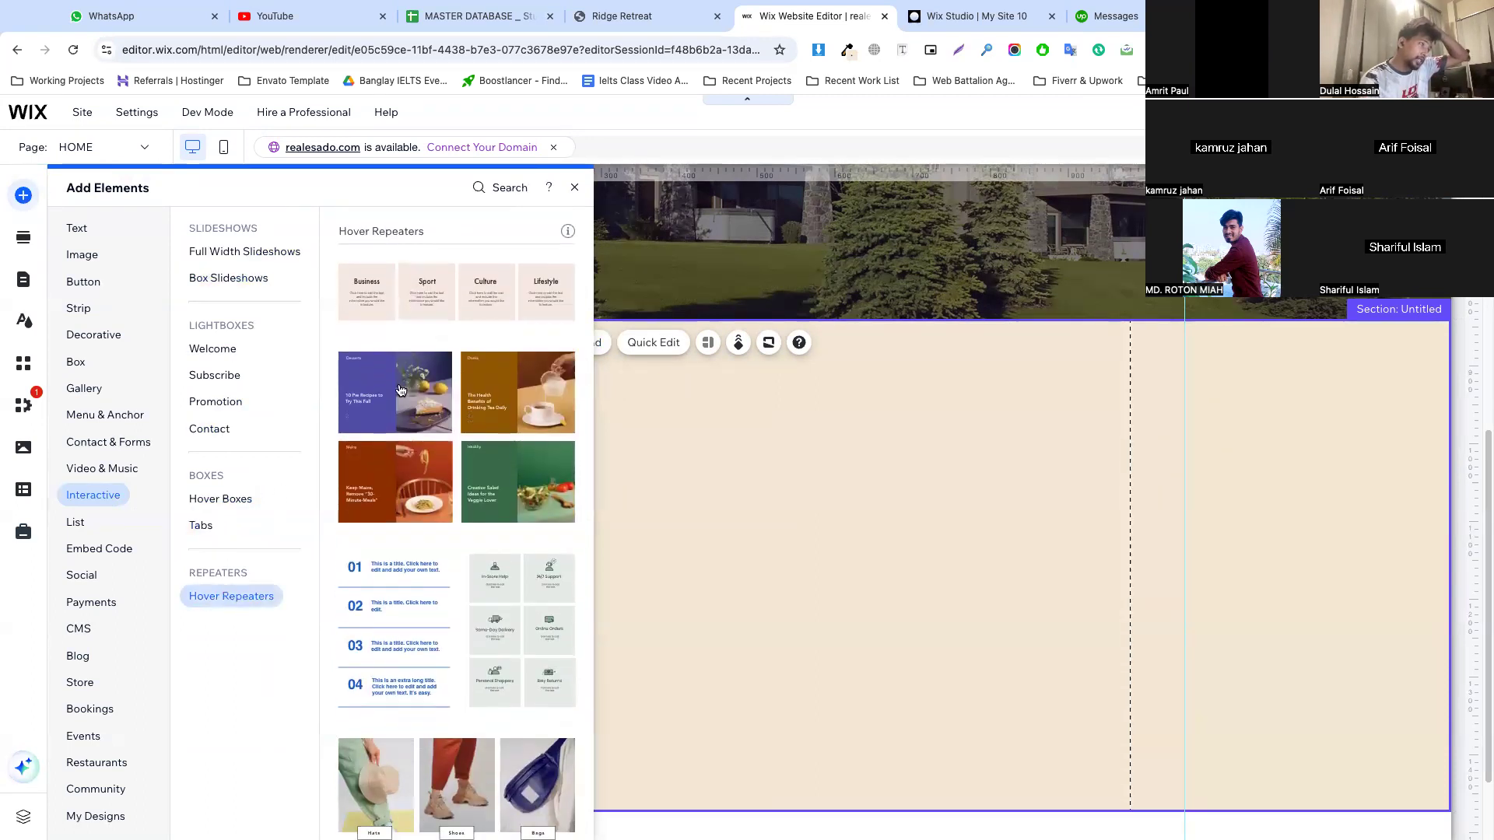
pyautogui.moveTo(486, 307); pyautogui.dragTo(744, 521)
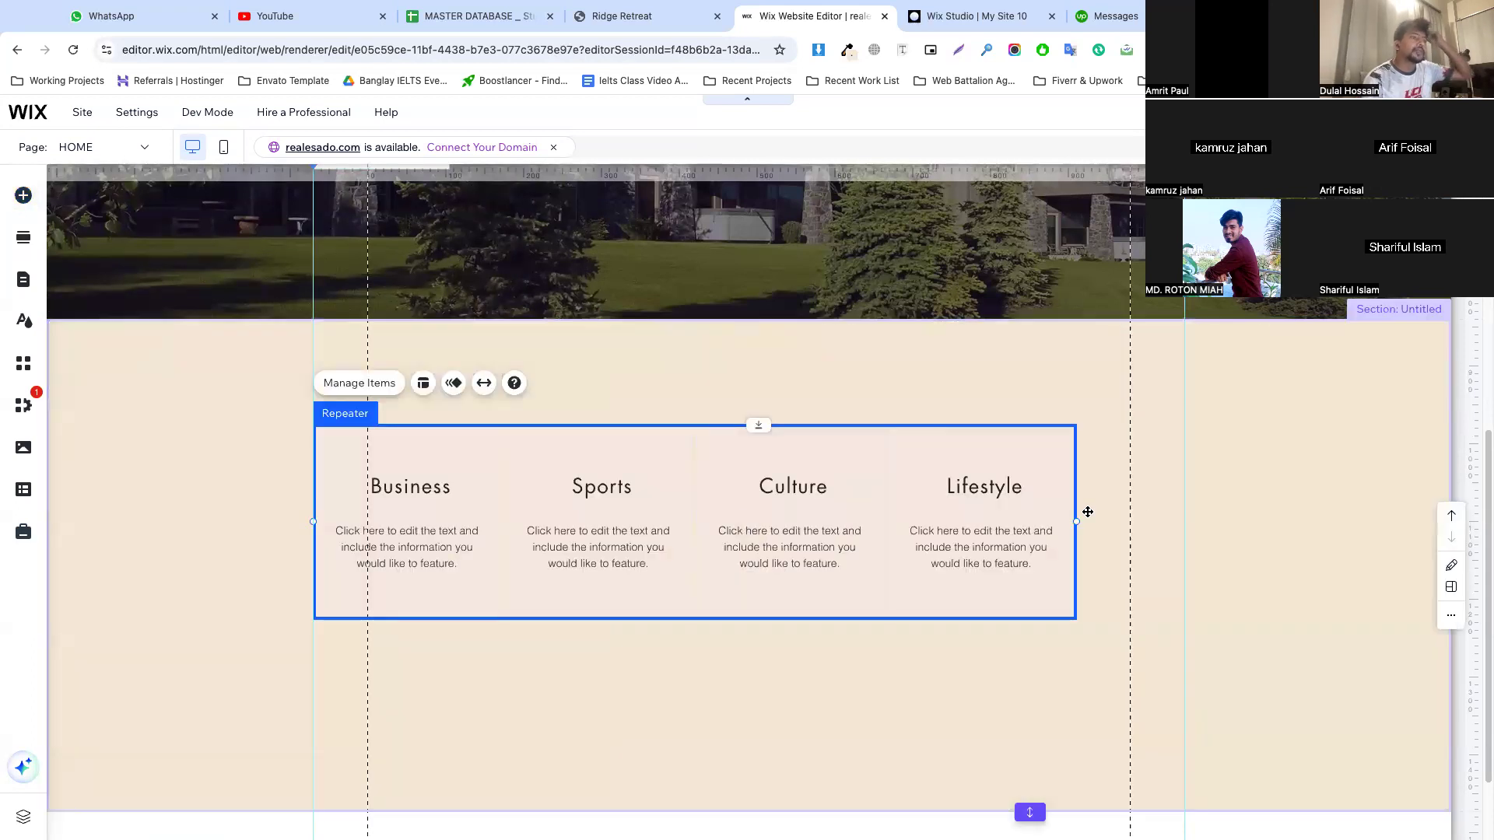
# Widen the repeater so it spans the full distance between the two outer vertical guides
pyautogui.moveTo(1077, 521); pyautogui.dragTo(1178, 529)
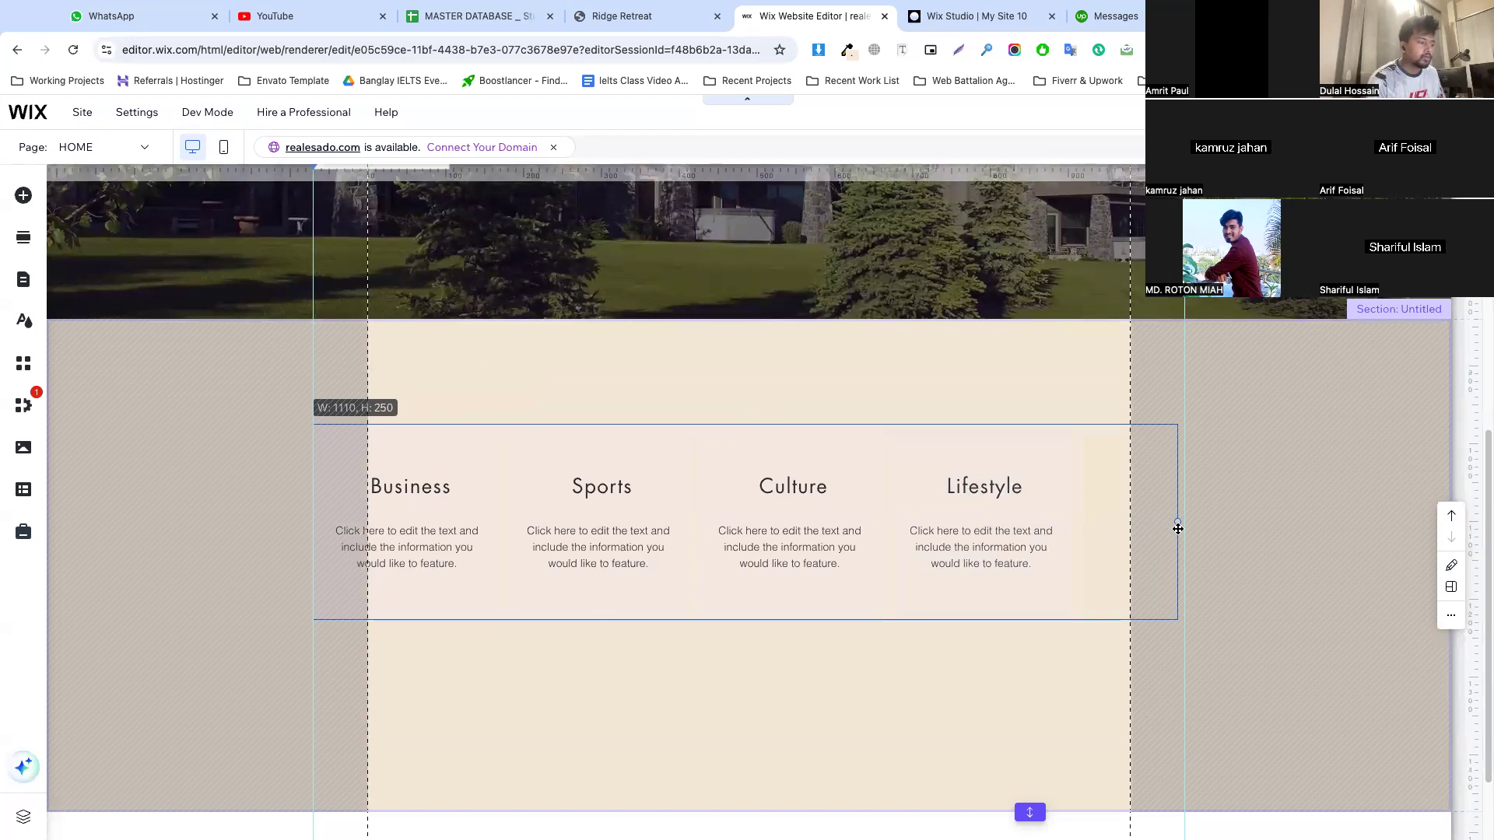
pyautogui.moveTo(1178, 529); pyautogui.dragTo(1181, 527)
pyautogui.click(838, 392)
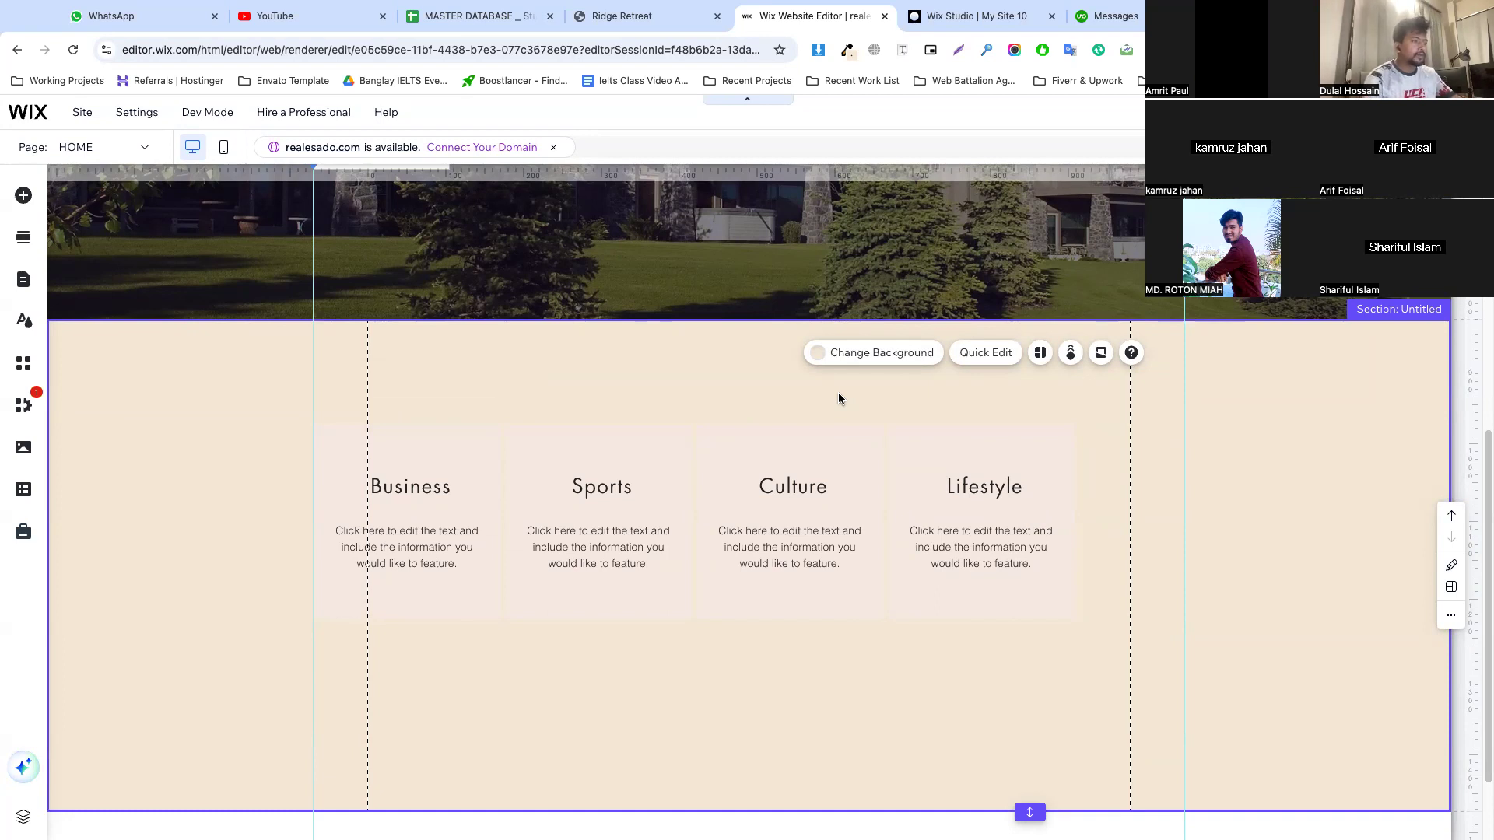
pyautogui.click(434, 439)
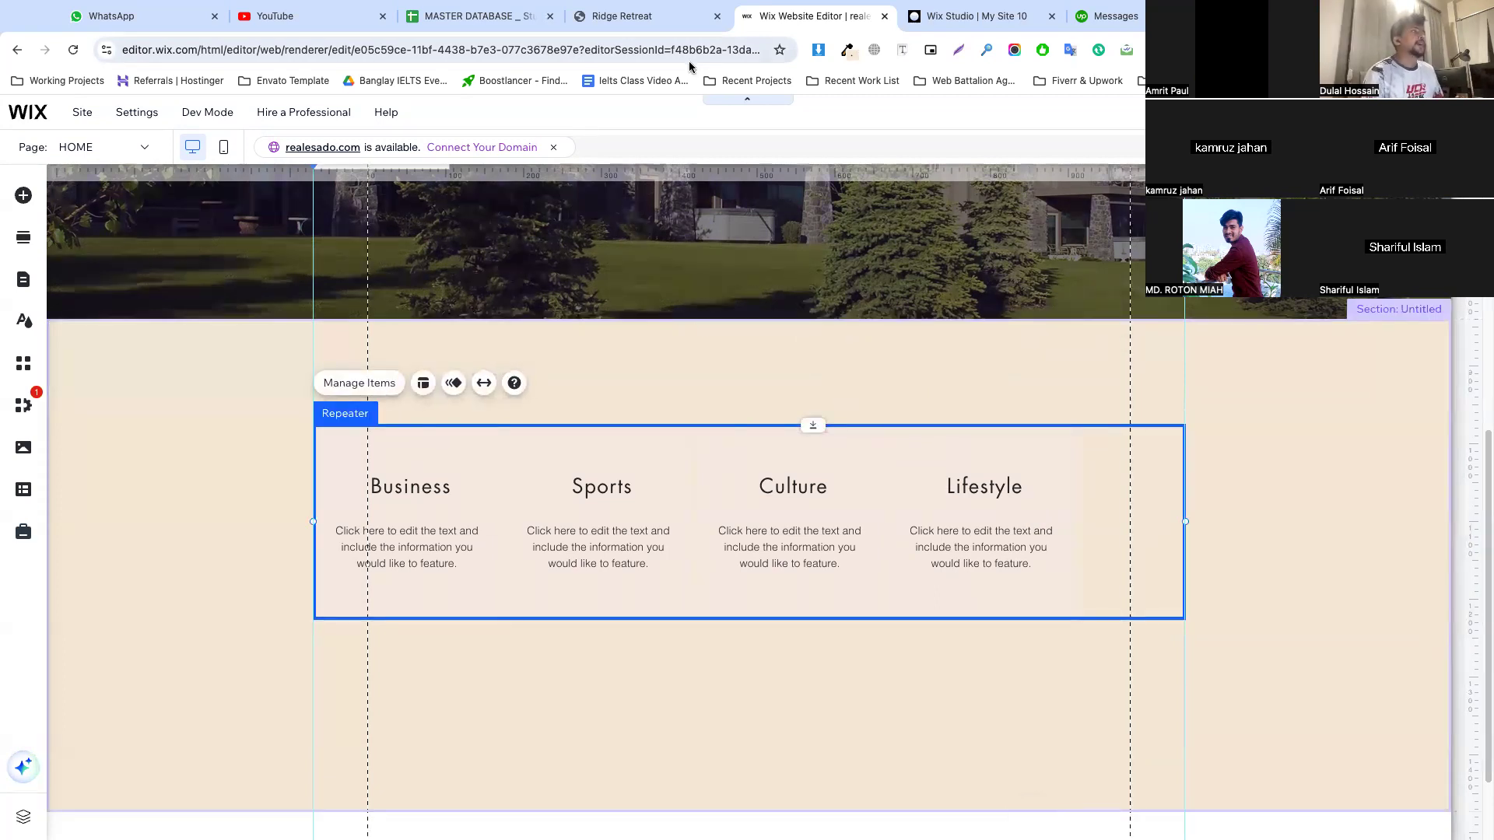
# On the Ridge Retreat reference site, inspect the Book Whole House card's image overlay and read through its CSS rules
pyautogui.click(657, 17)
pyautogui.rightClick(523, 355)
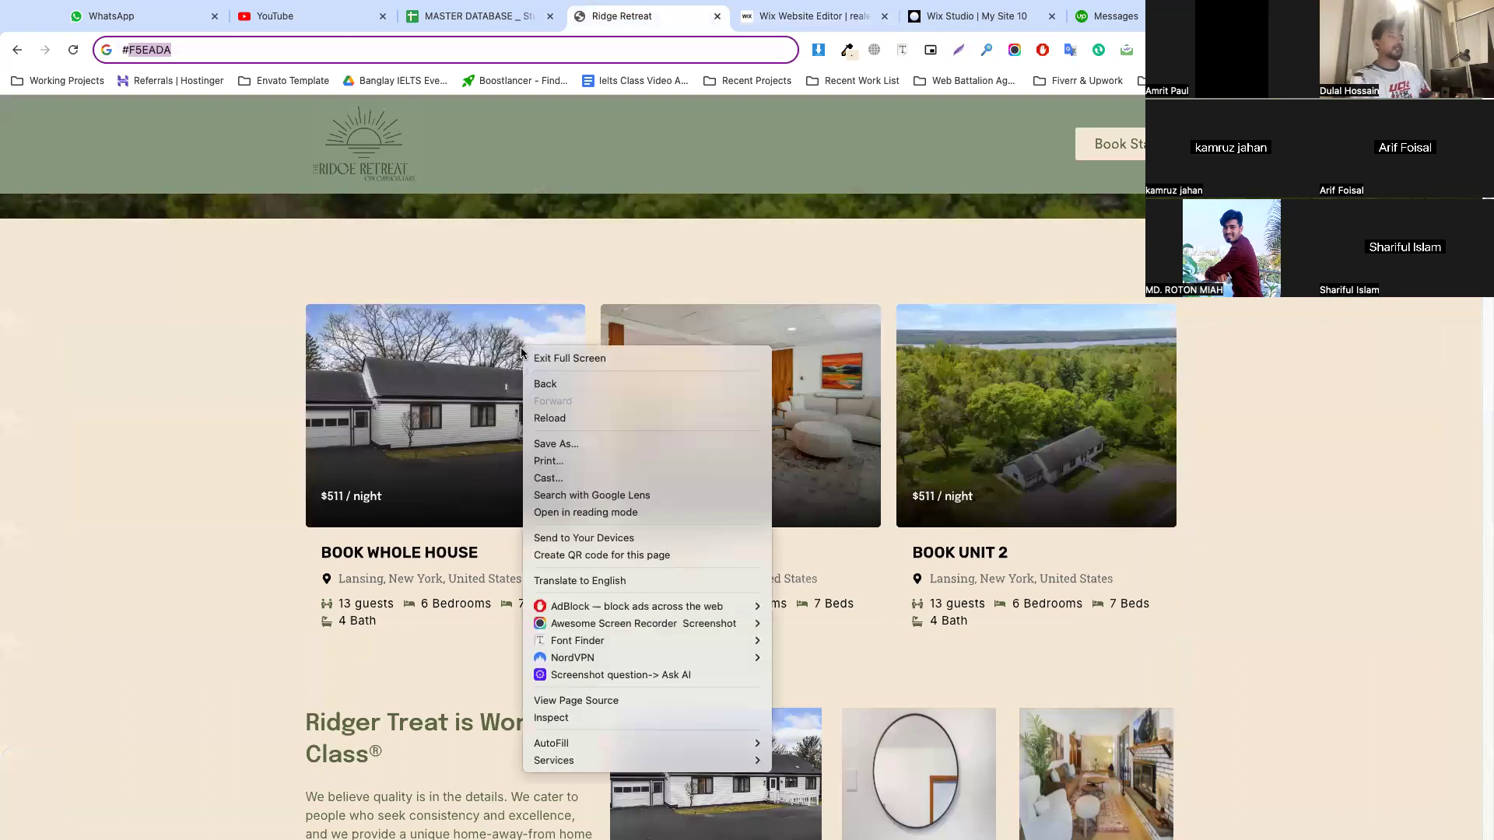
pyautogui.click(568, 716)
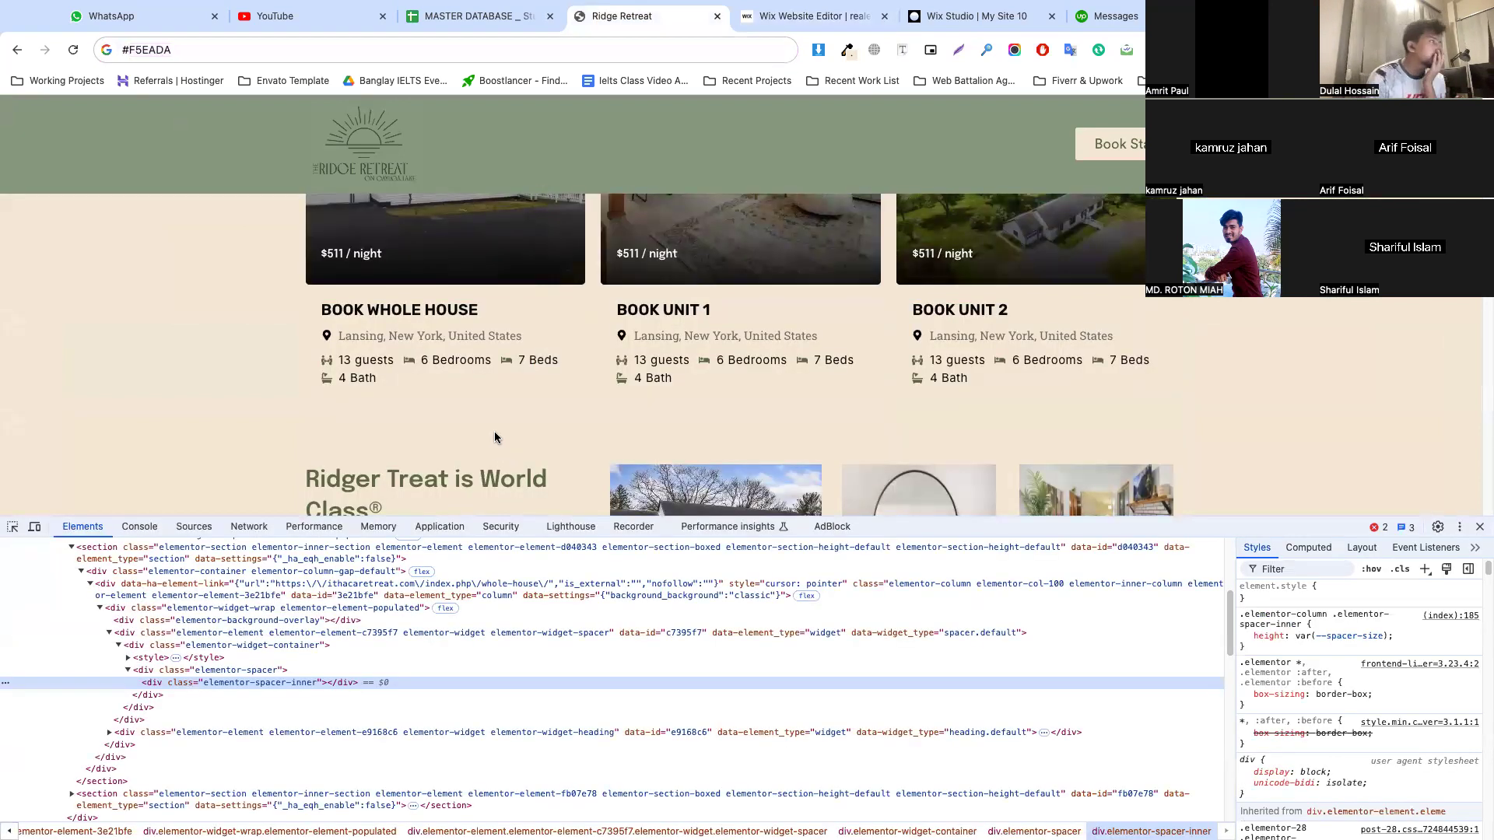
pyautogui.scroll(3, 493, 431)
pyautogui.click(13, 529)
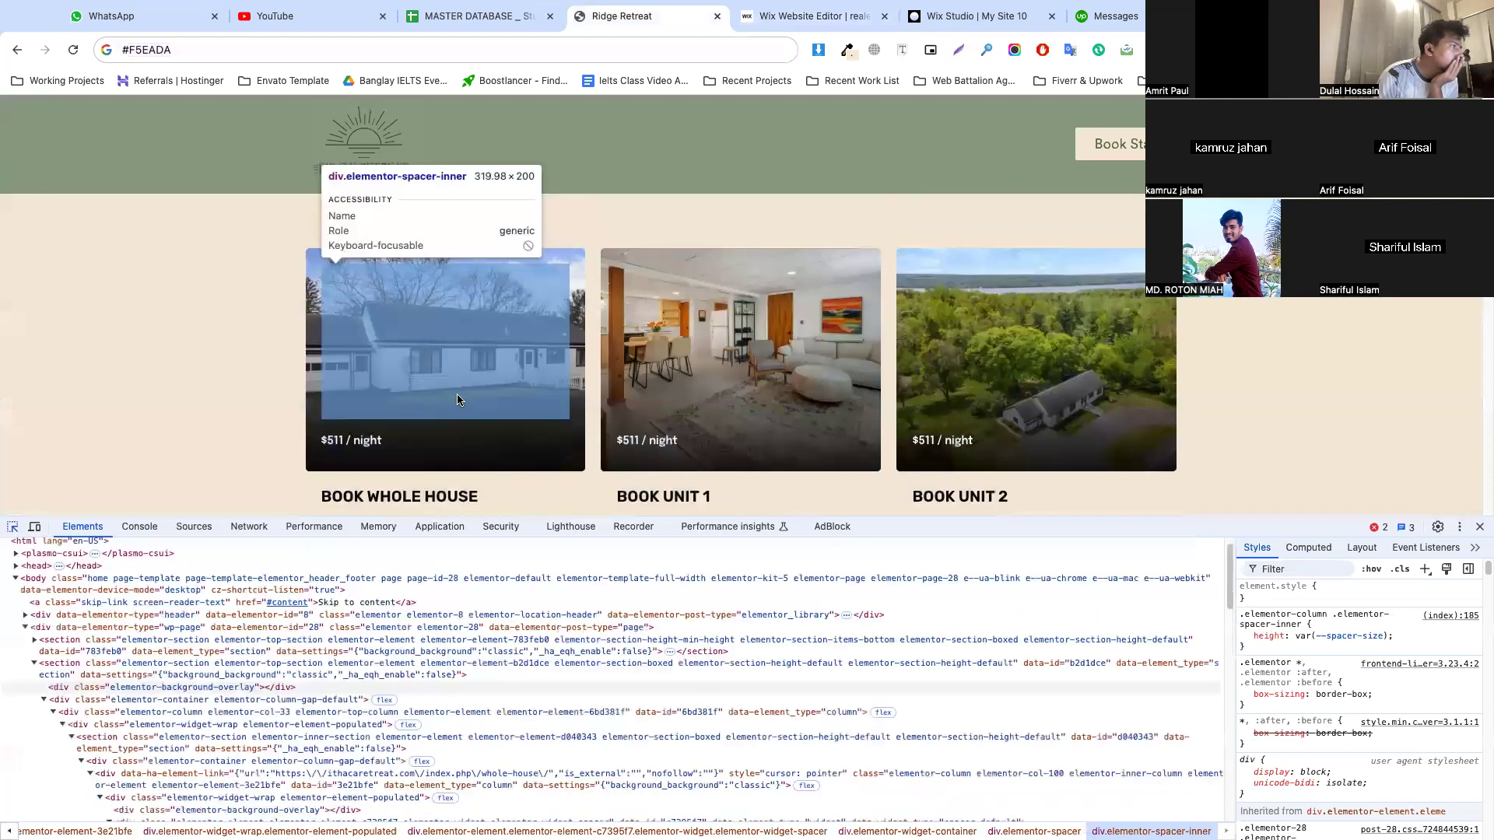
pyautogui.click(310, 341)
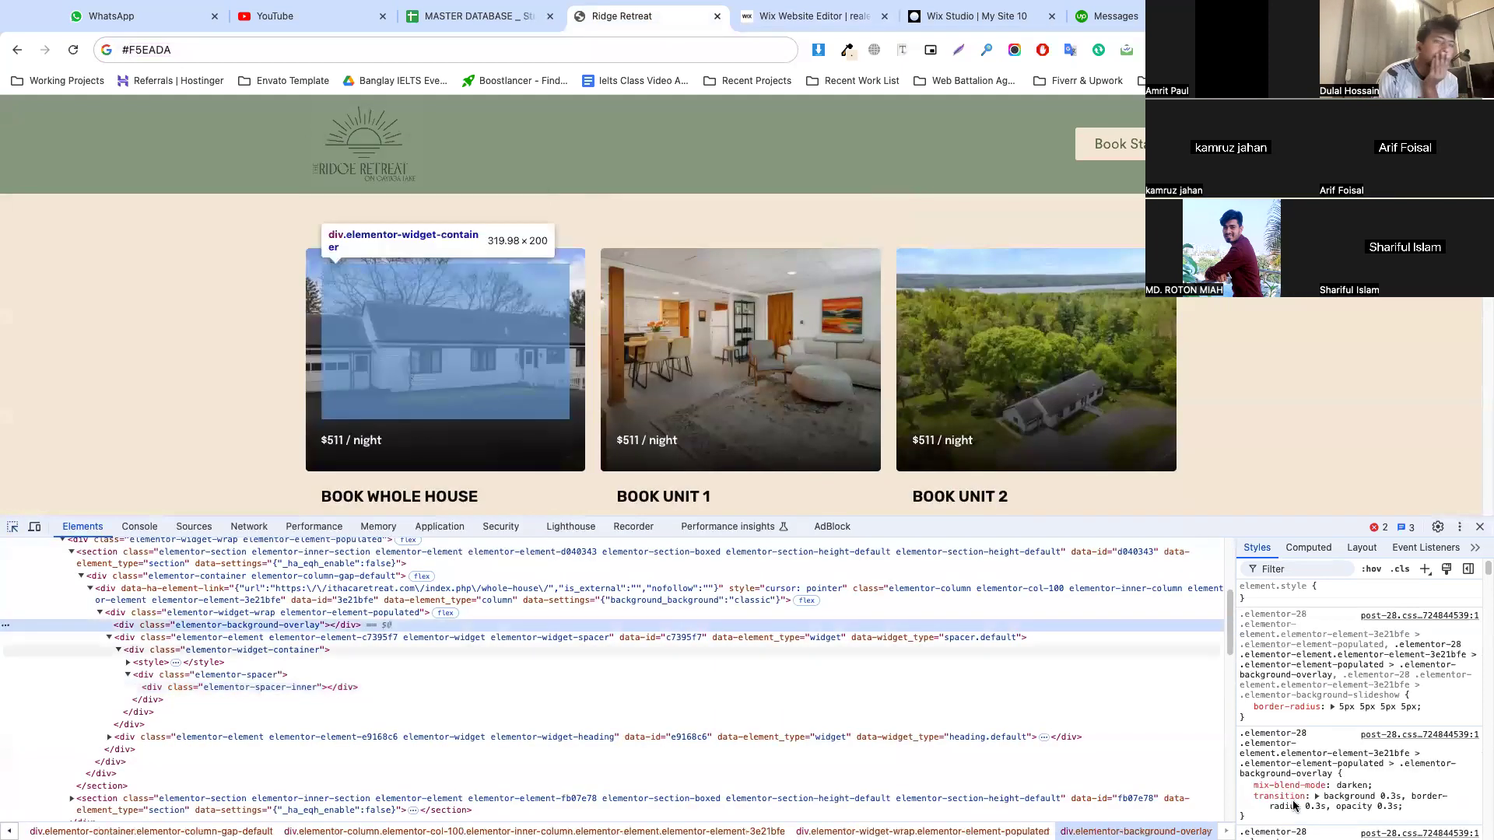
pyautogui.scroll(-3, 1323, 724)
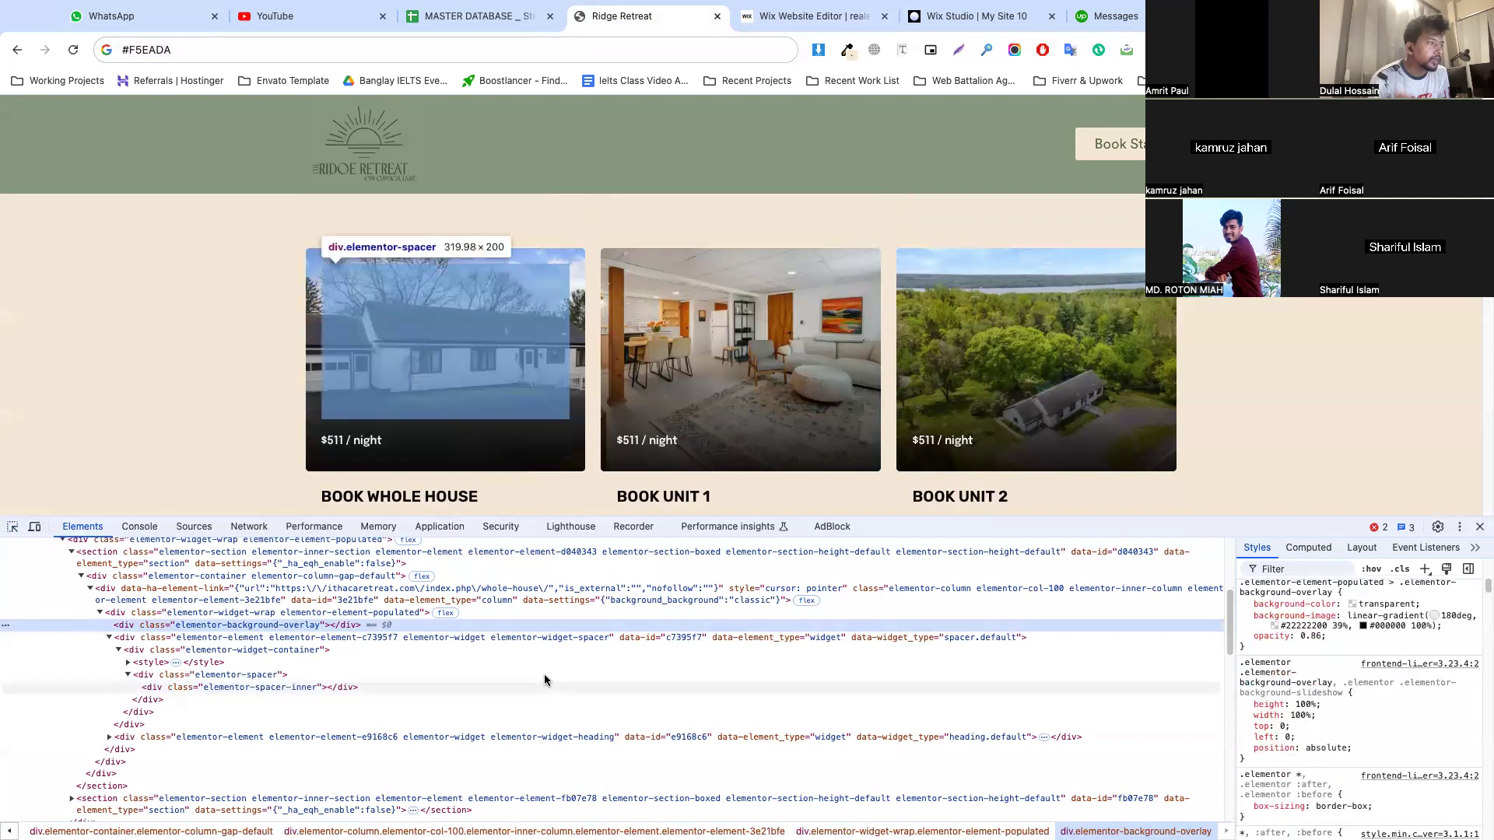
# Examine the styles of the Book Whole House card's wrapper, overlay, container and column elements to look for its background image
pyautogui.click(464, 614)
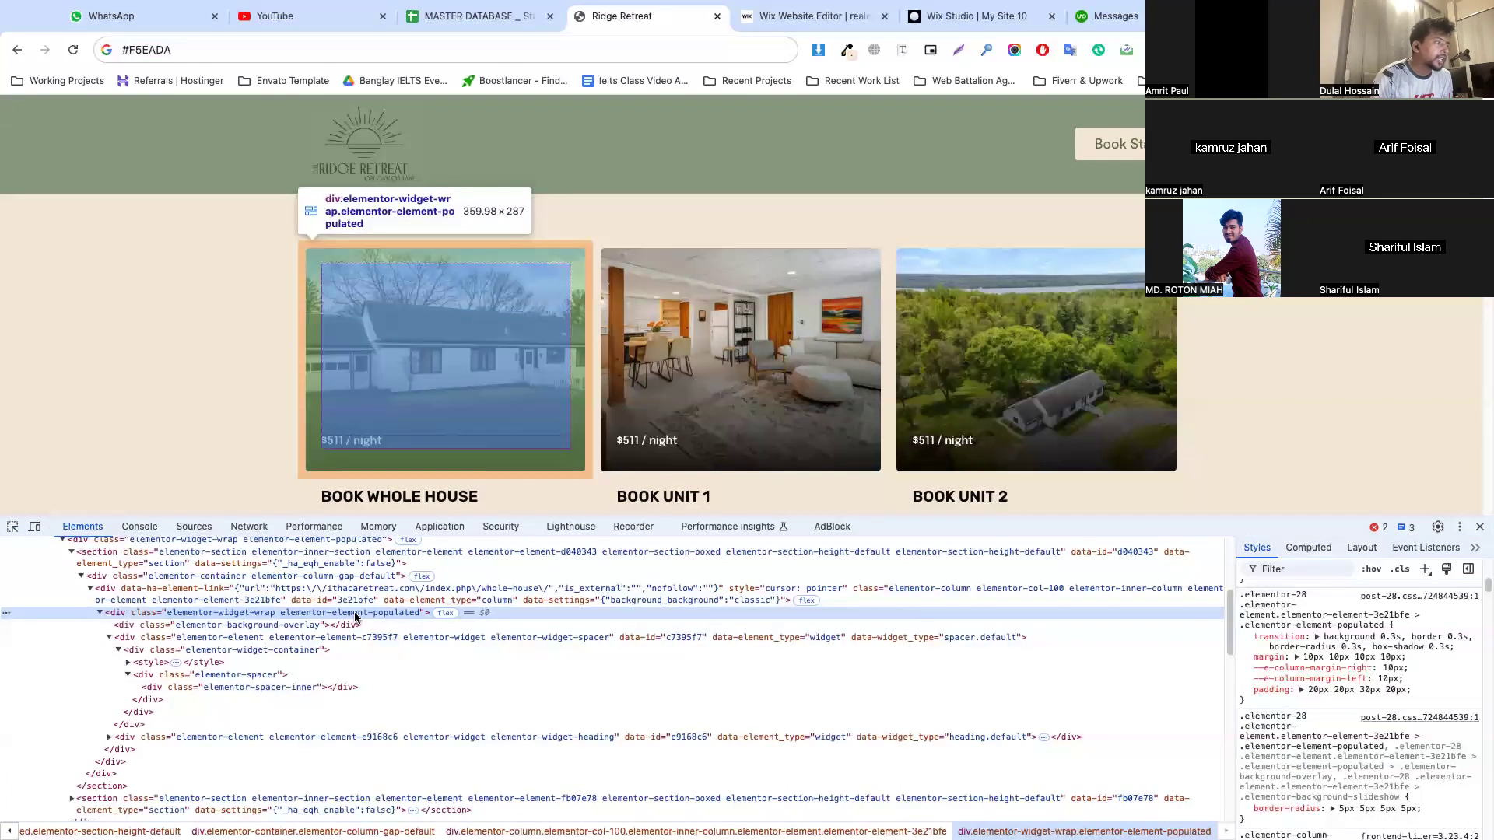
pyautogui.click(356, 626)
pyautogui.click(422, 638)
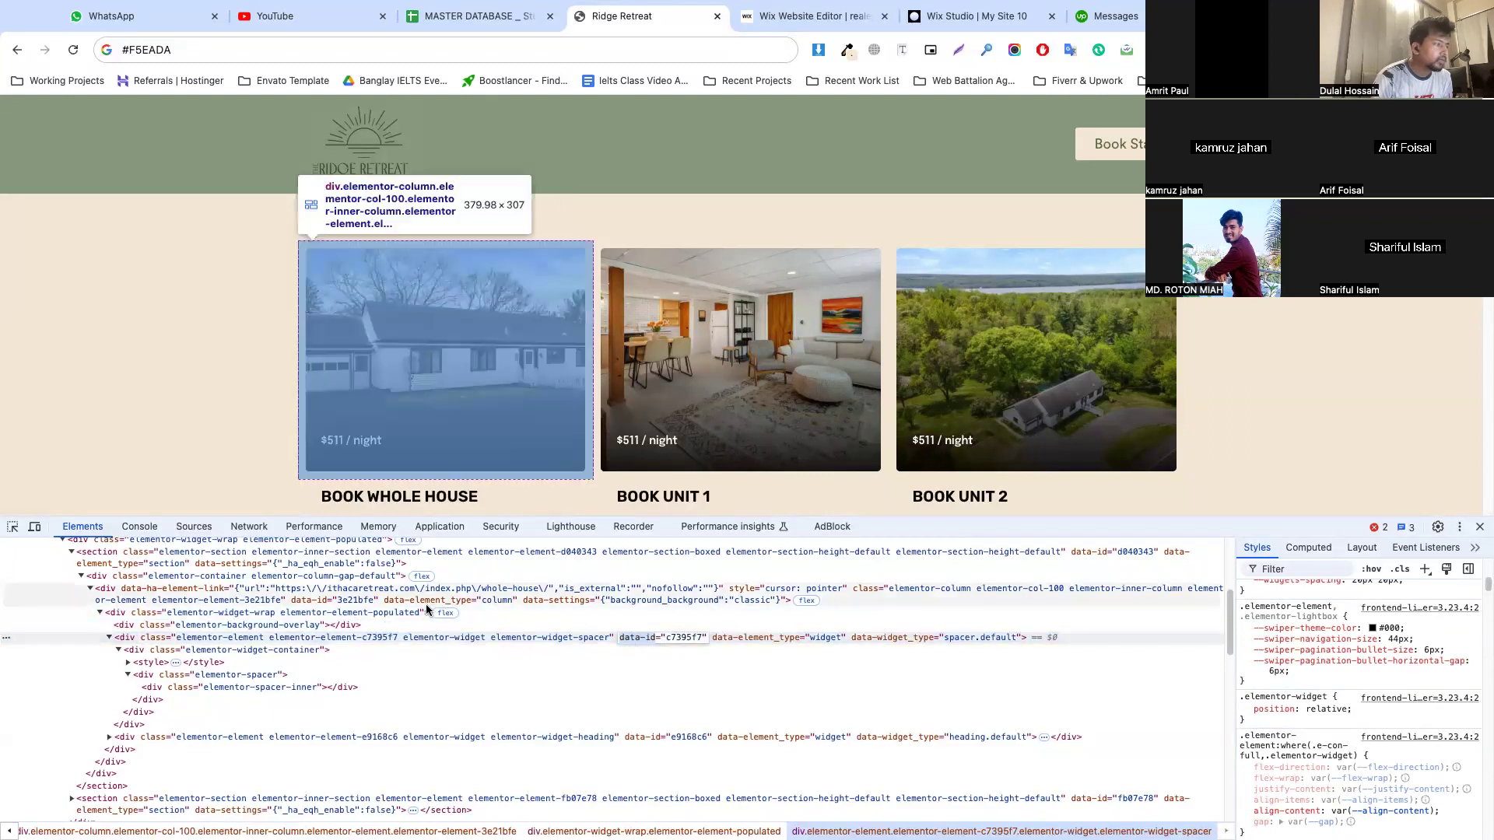
pyautogui.click(426, 601)
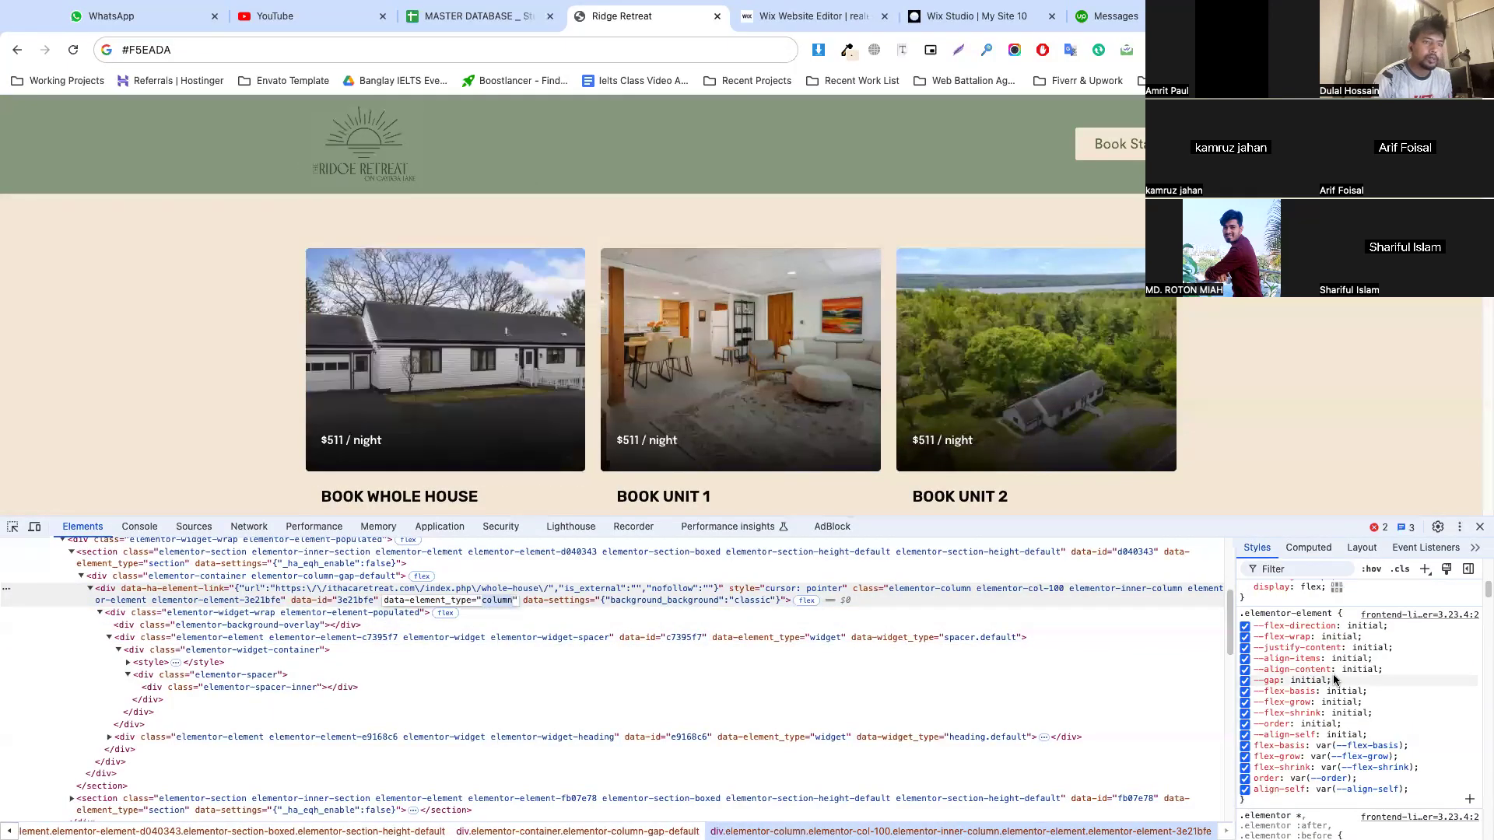
pyautogui.scroll(5, 1334, 679)
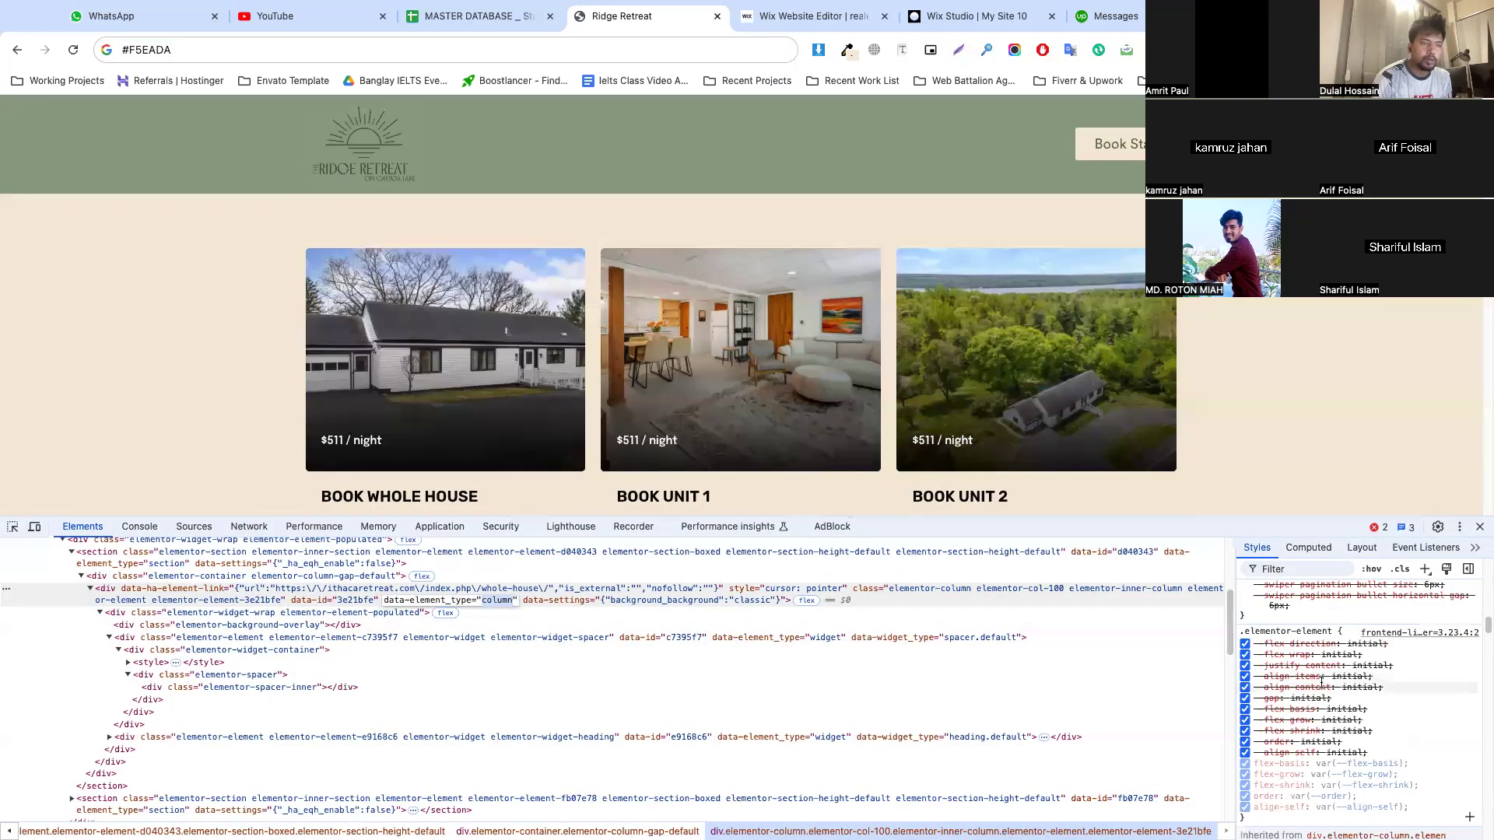
pyautogui.click(482, 614)
pyautogui.click(371, 626)
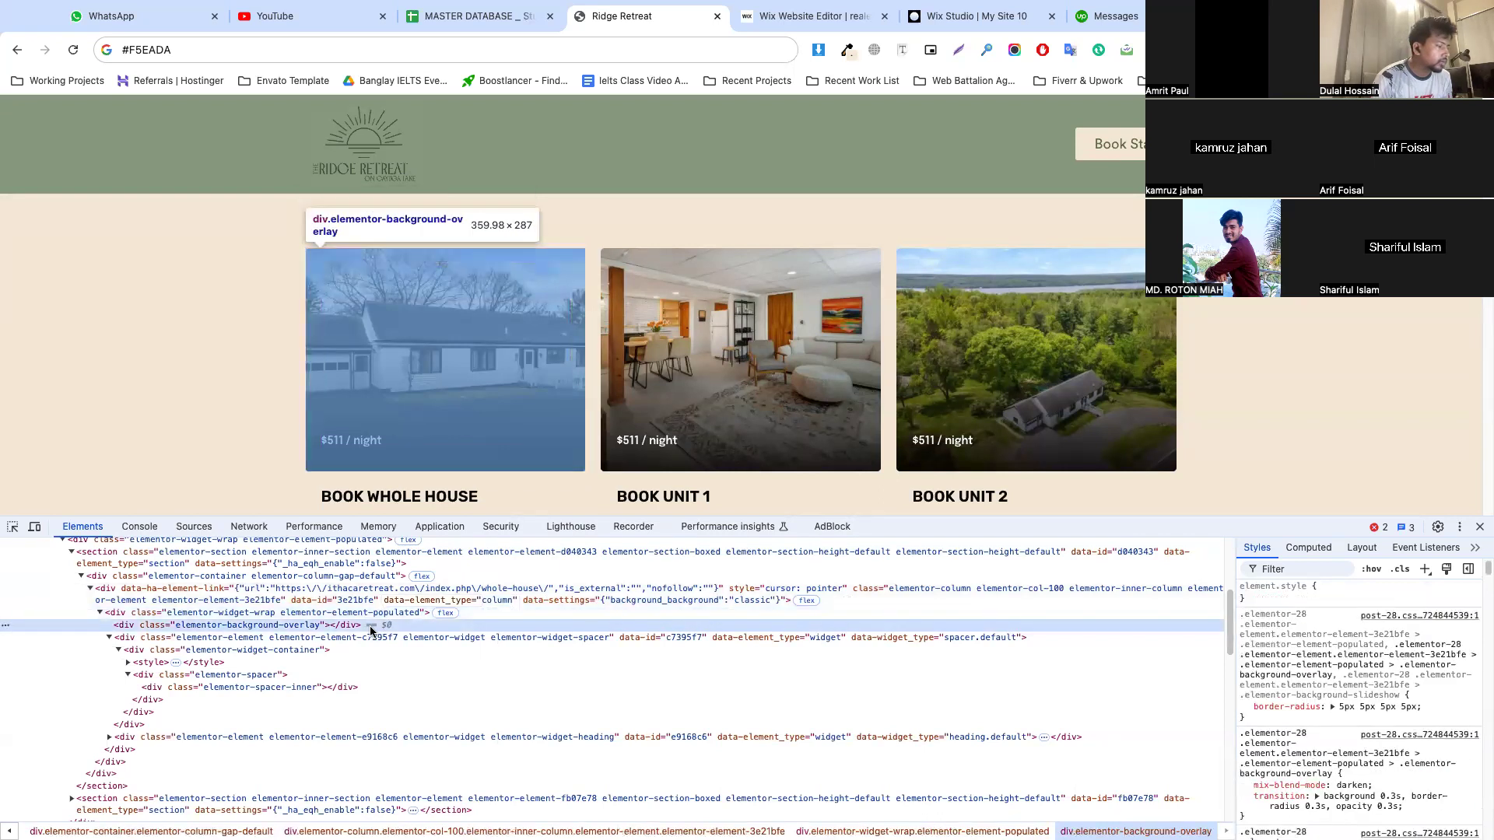
pyautogui.click(371, 639)
pyautogui.click(347, 651)
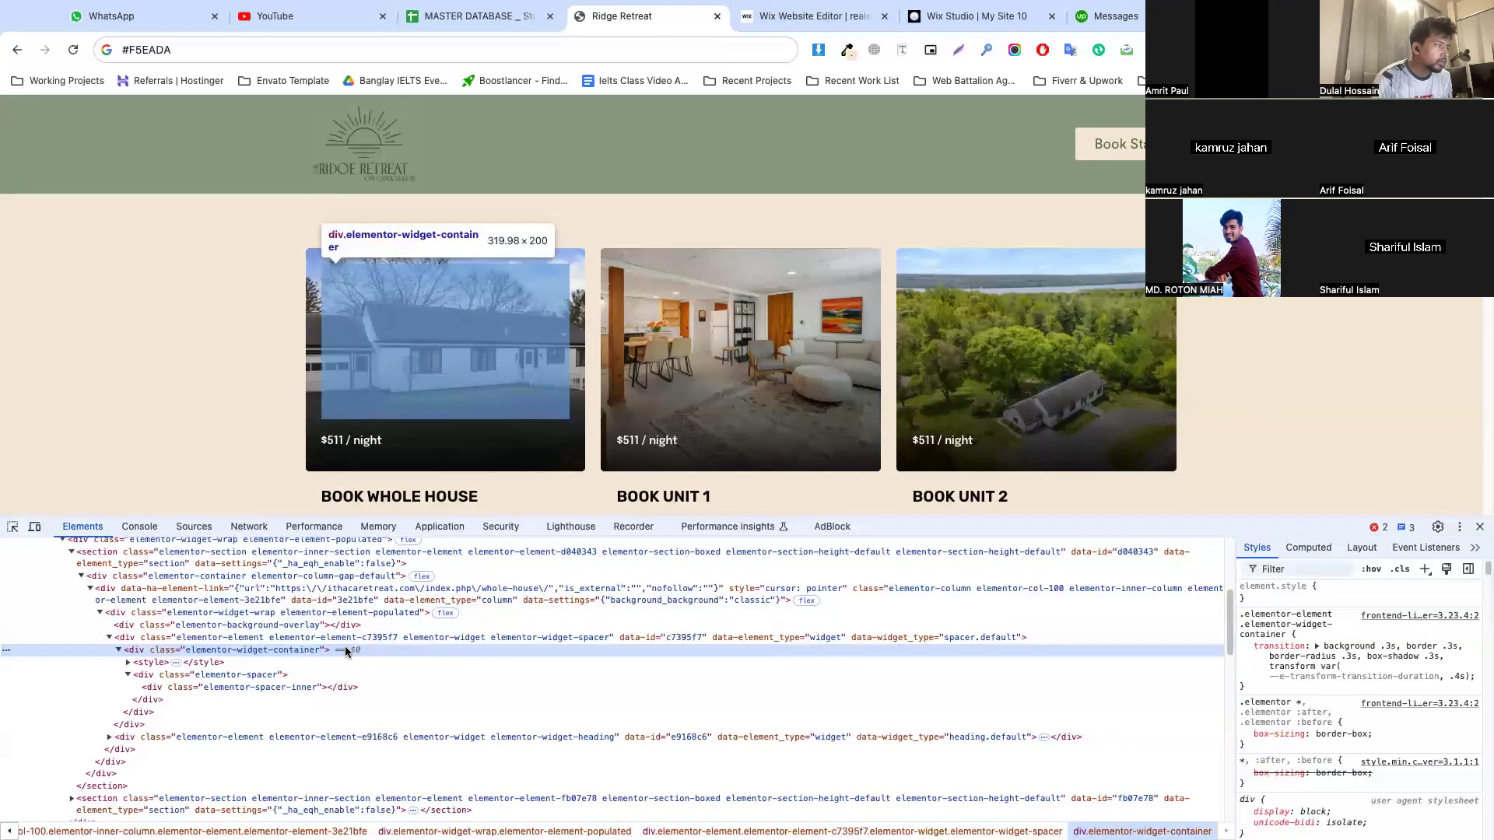
pyautogui.click(440, 578)
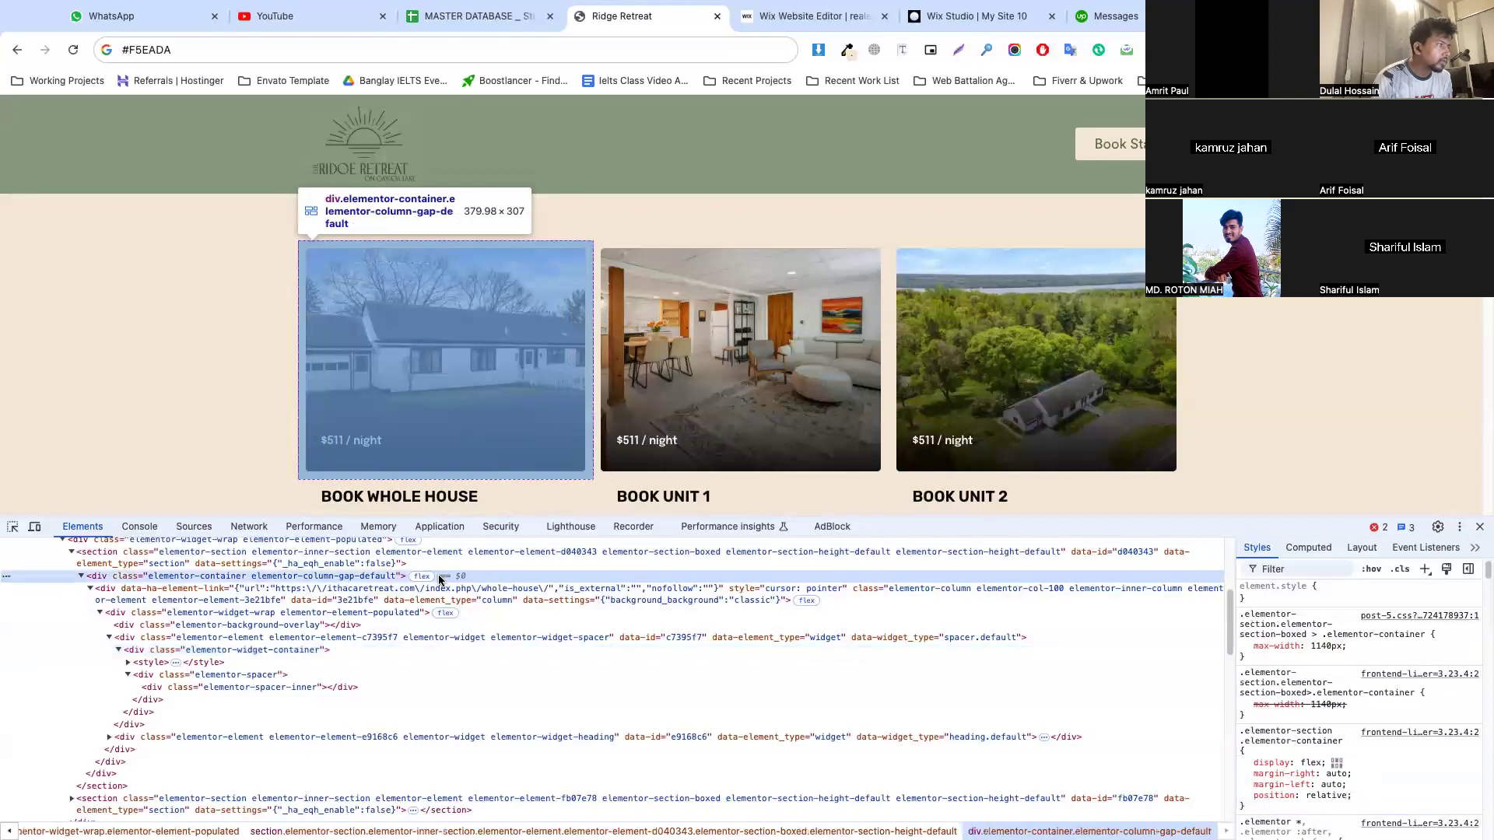
pyautogui.click(488, 591)
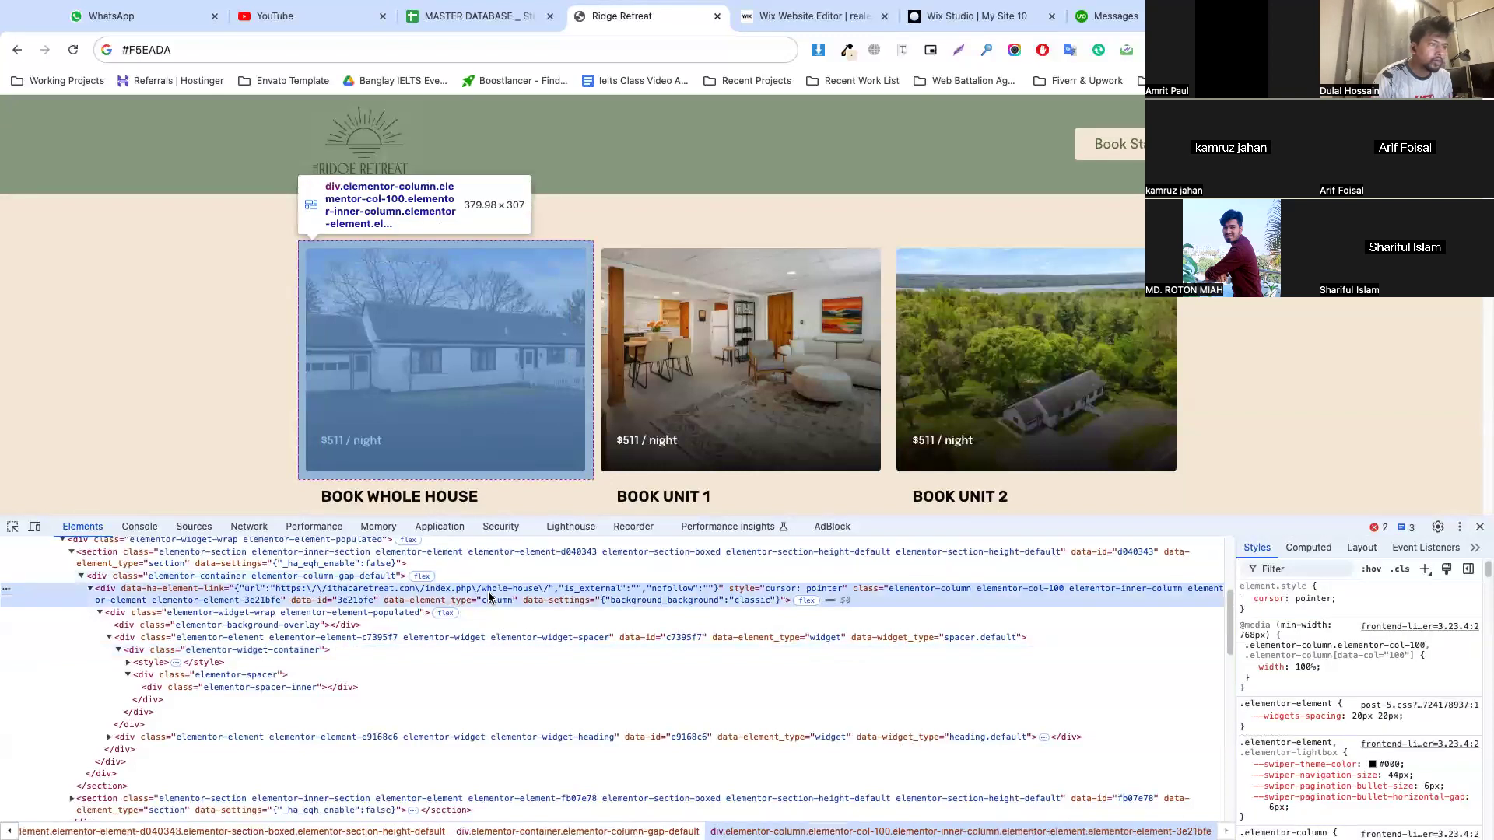
pyautogui.scroll(-5, 1334, 679)
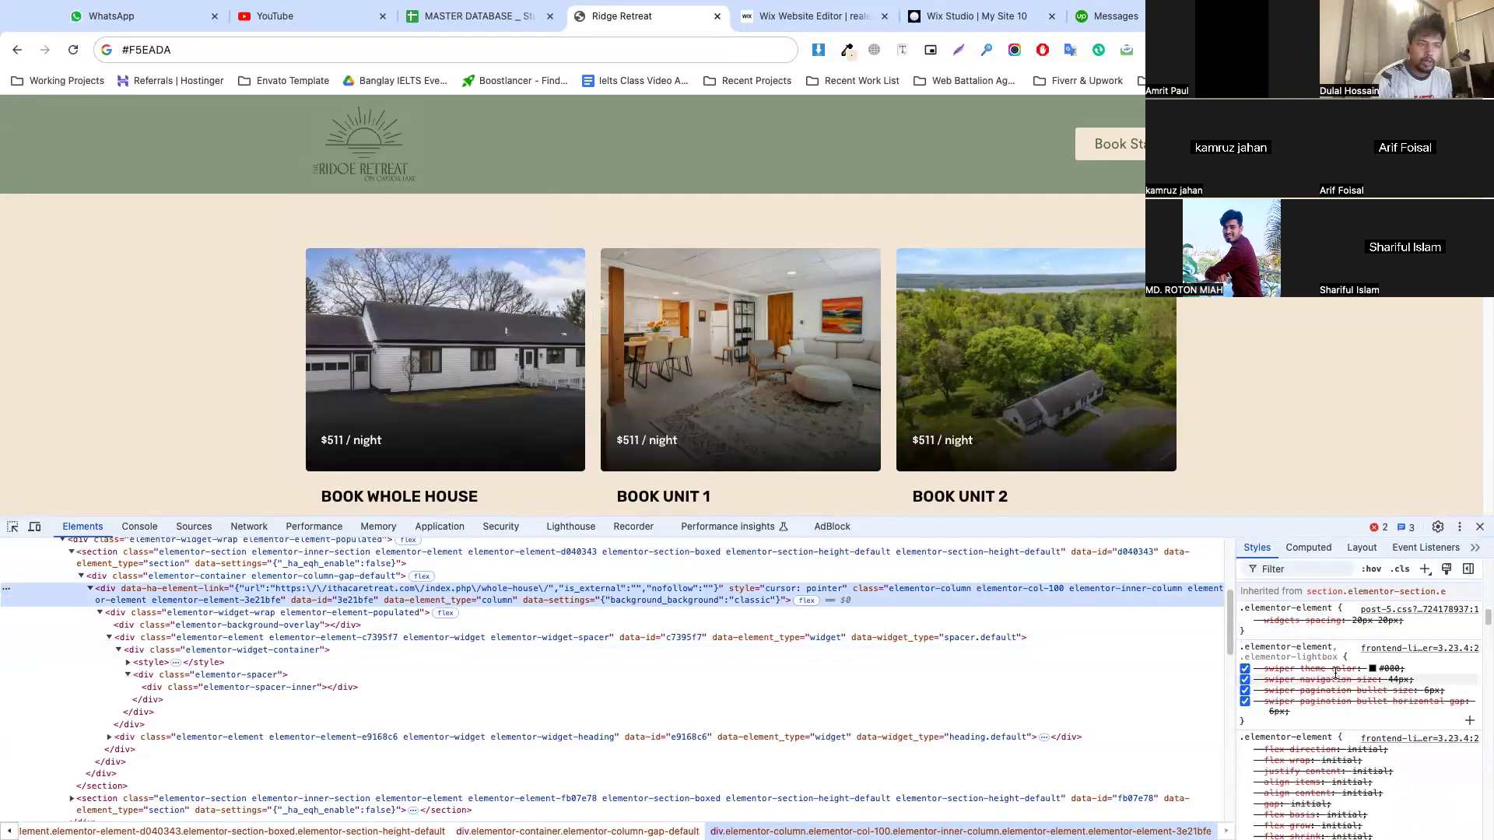
# Examine the card's spacer widget and container, expanding the embedded style block to read its CSS
pyautogui.click(658, 615)
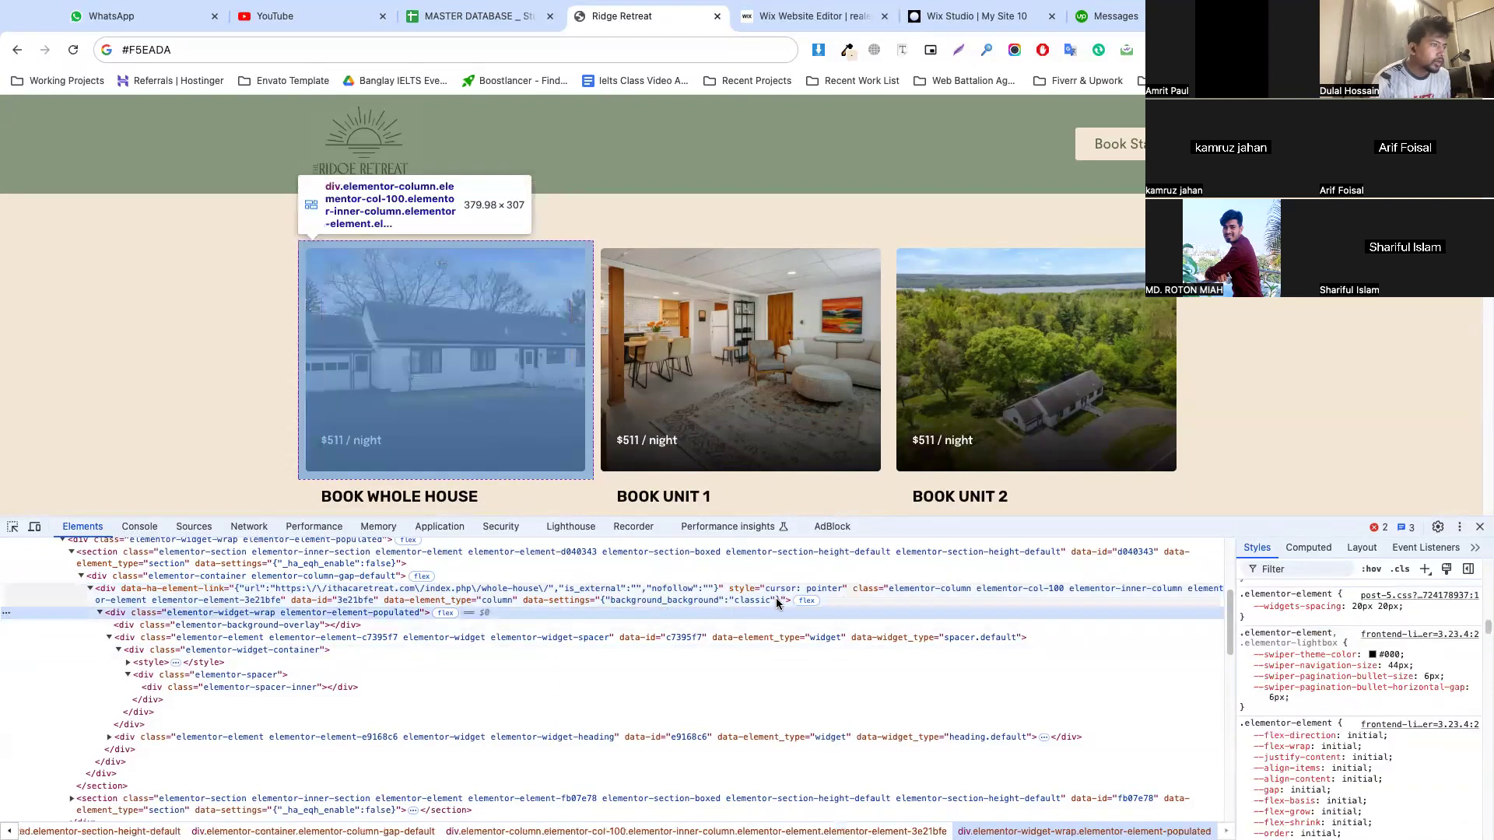
pyautogui.click(460, 638)
pyautogui.click(317, 650)
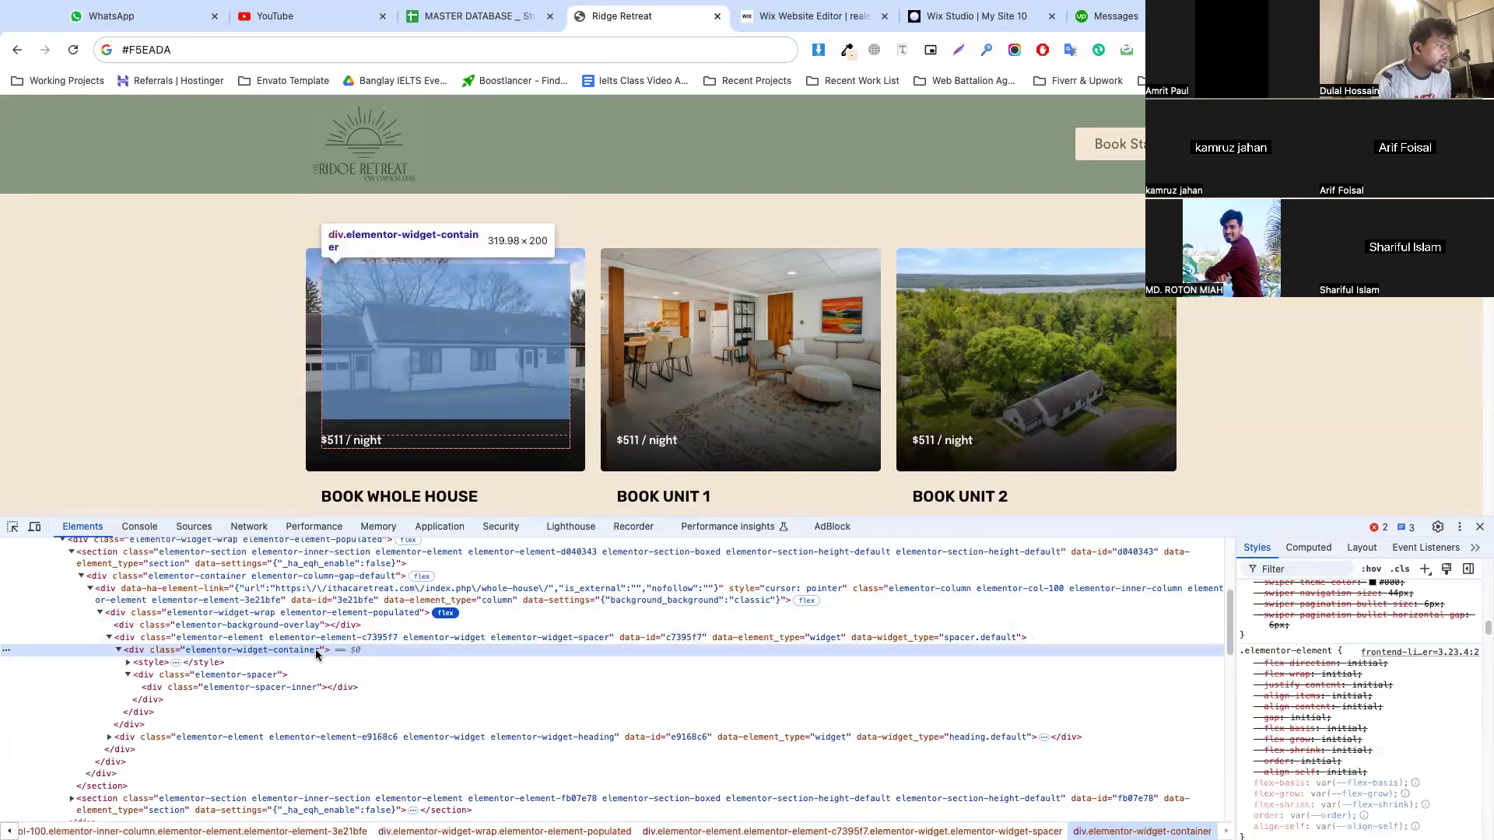
pyautogui.click(318, 627)
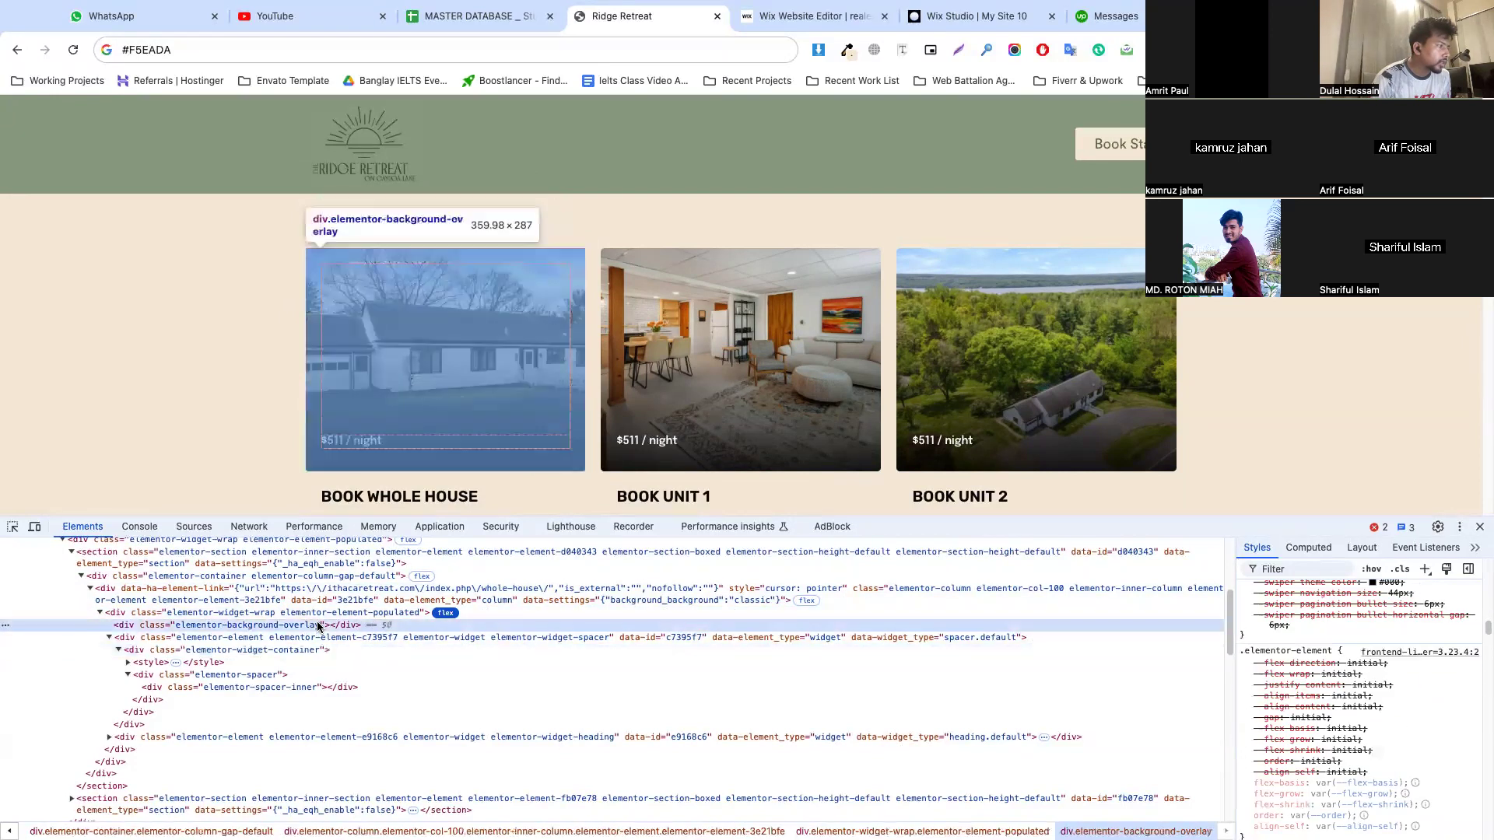
pyautogui.doubleClick(224, 663)
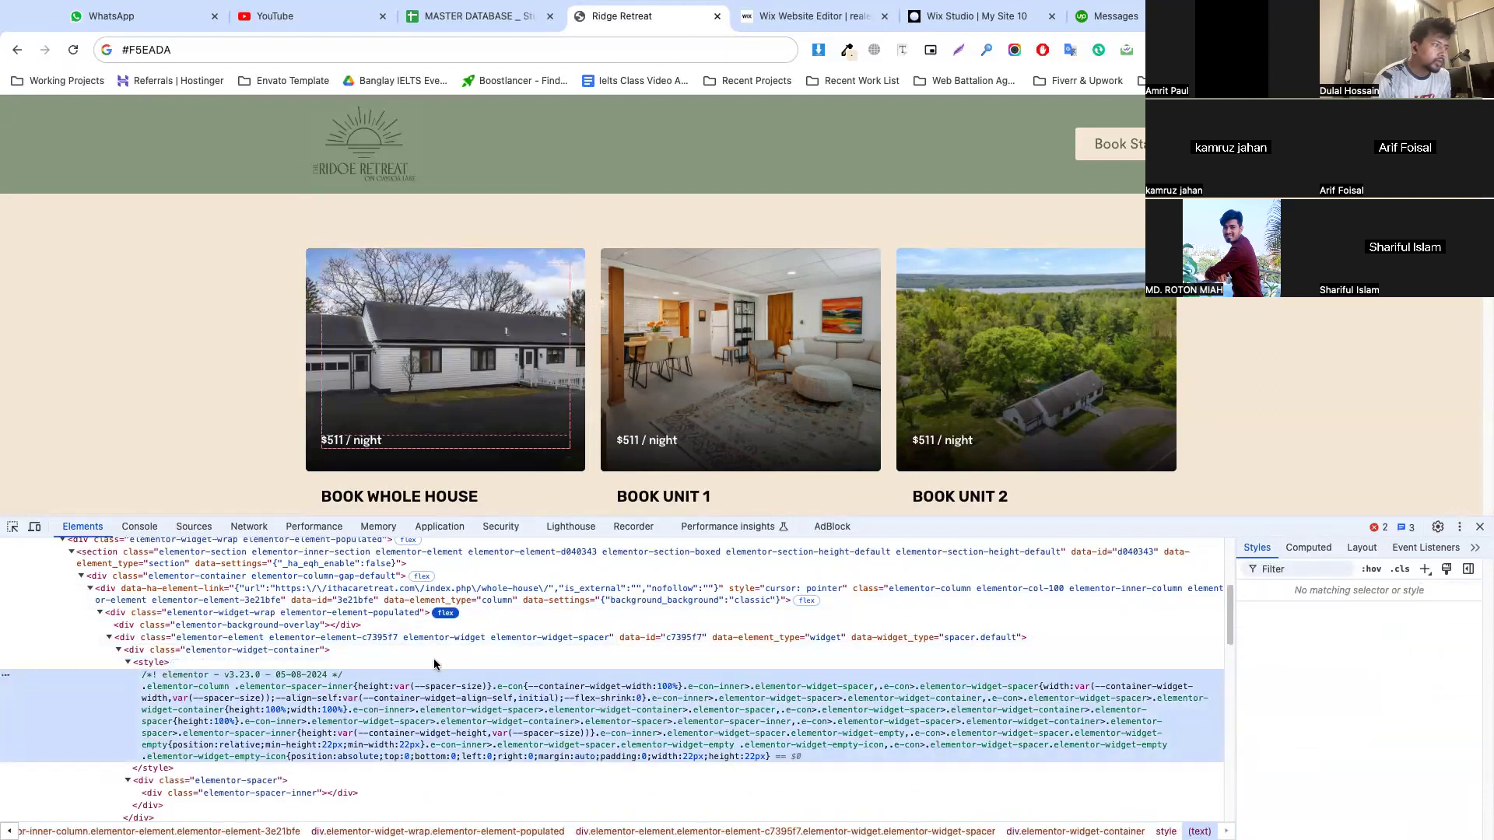
pyautogui.click(389, 649)
pyautogui.scroll(-5, 1283, 688)
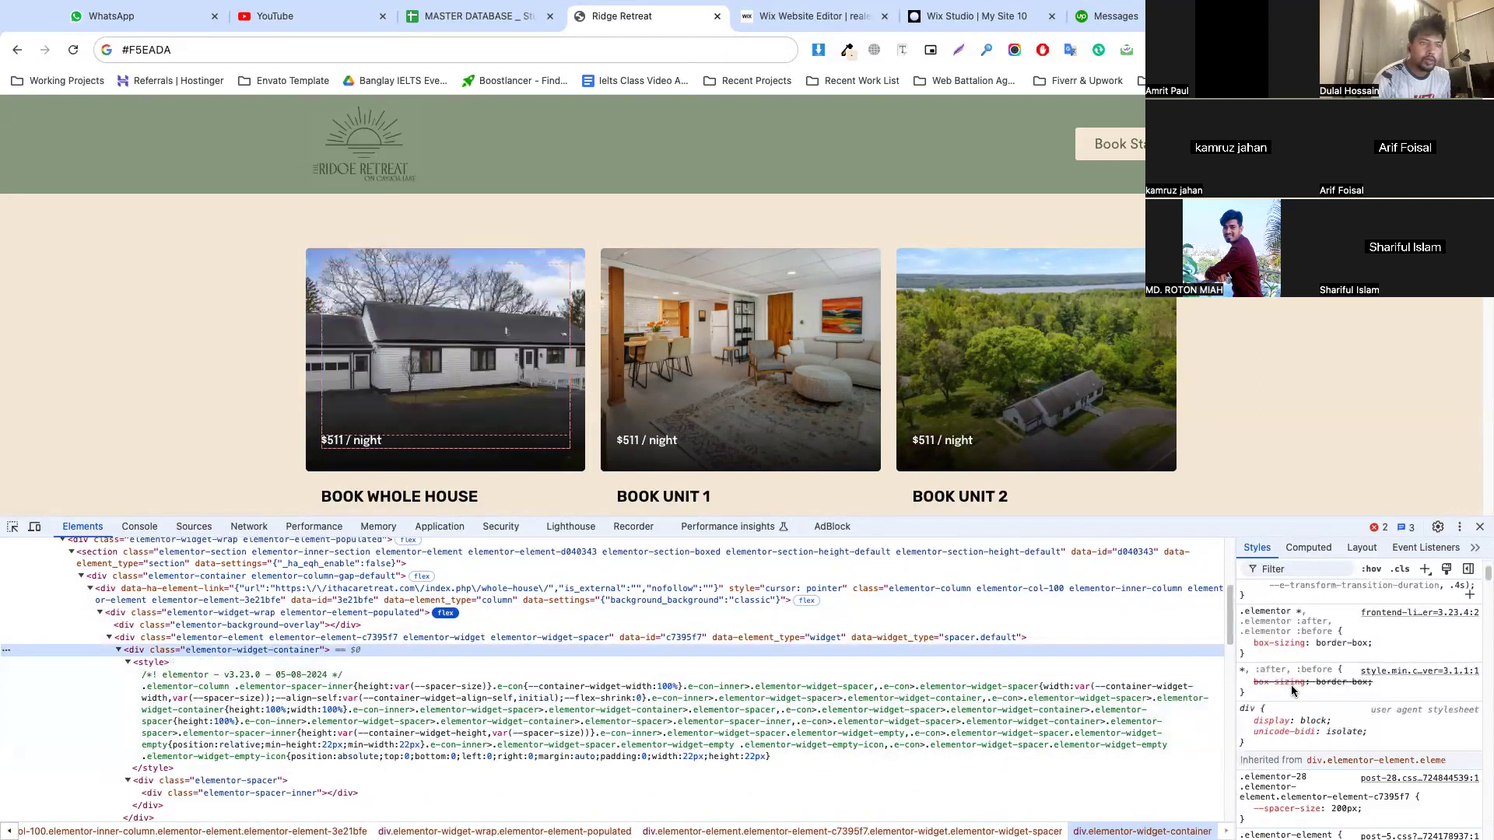
# List the reference page's images with the Image Downloader extension, check the extension's options, and close them
pyautogui.click(820, 50)
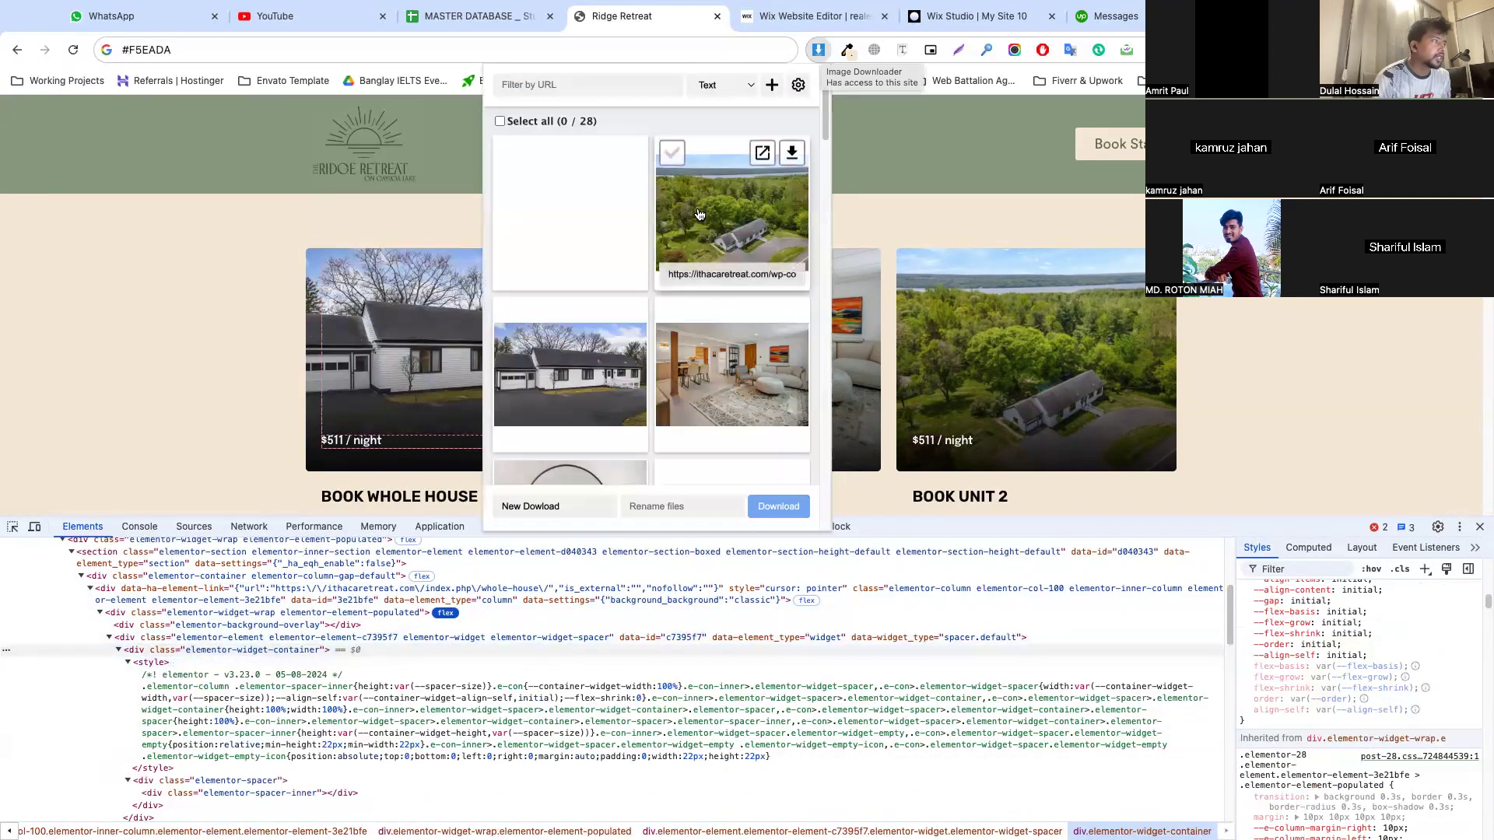
pyautogui.moveTo(615, 352)
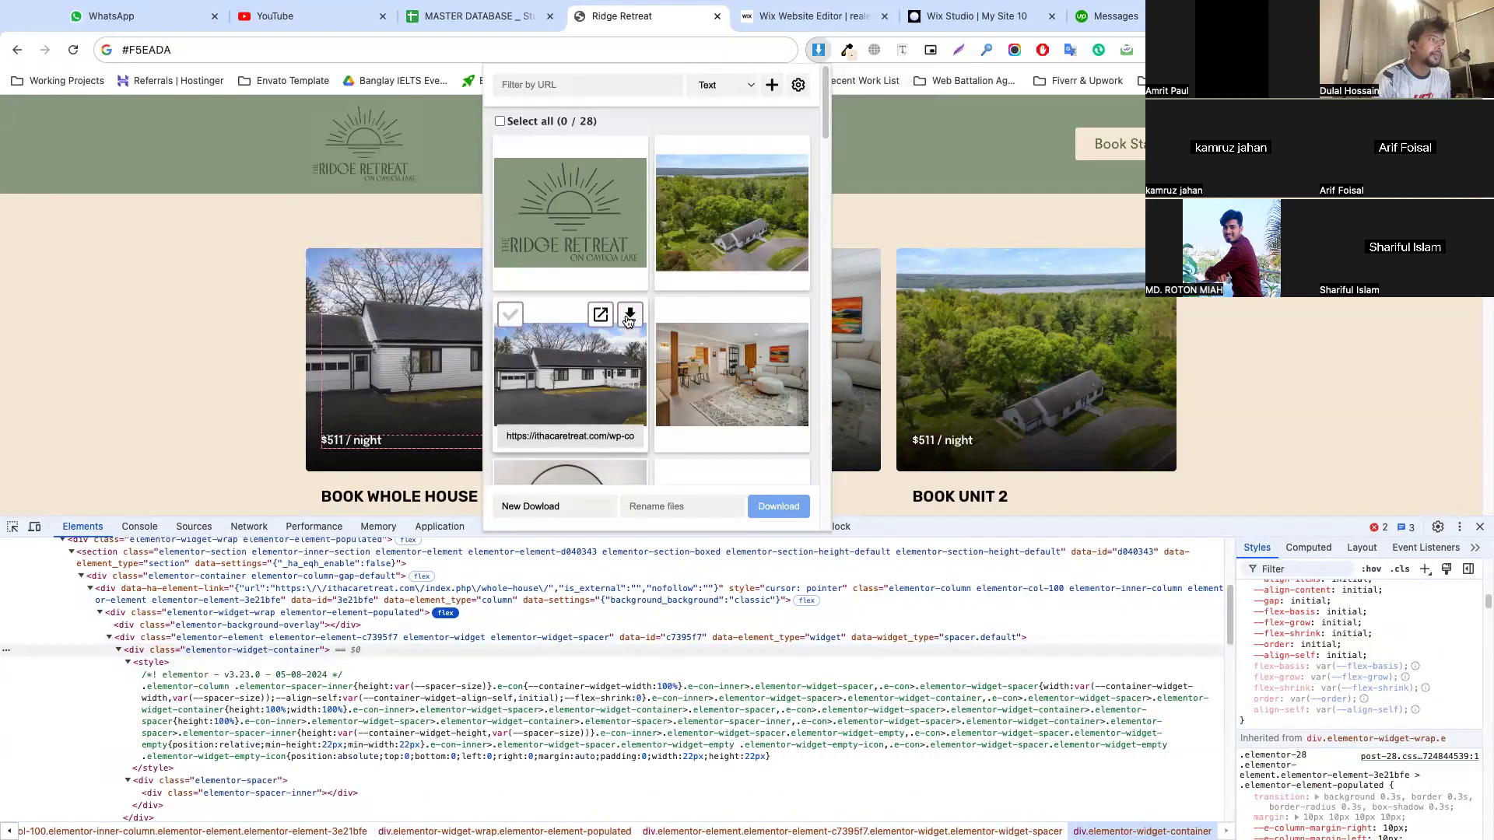
pyautogui.click(819, 51)
pyautogui.rightClick(819, 51)
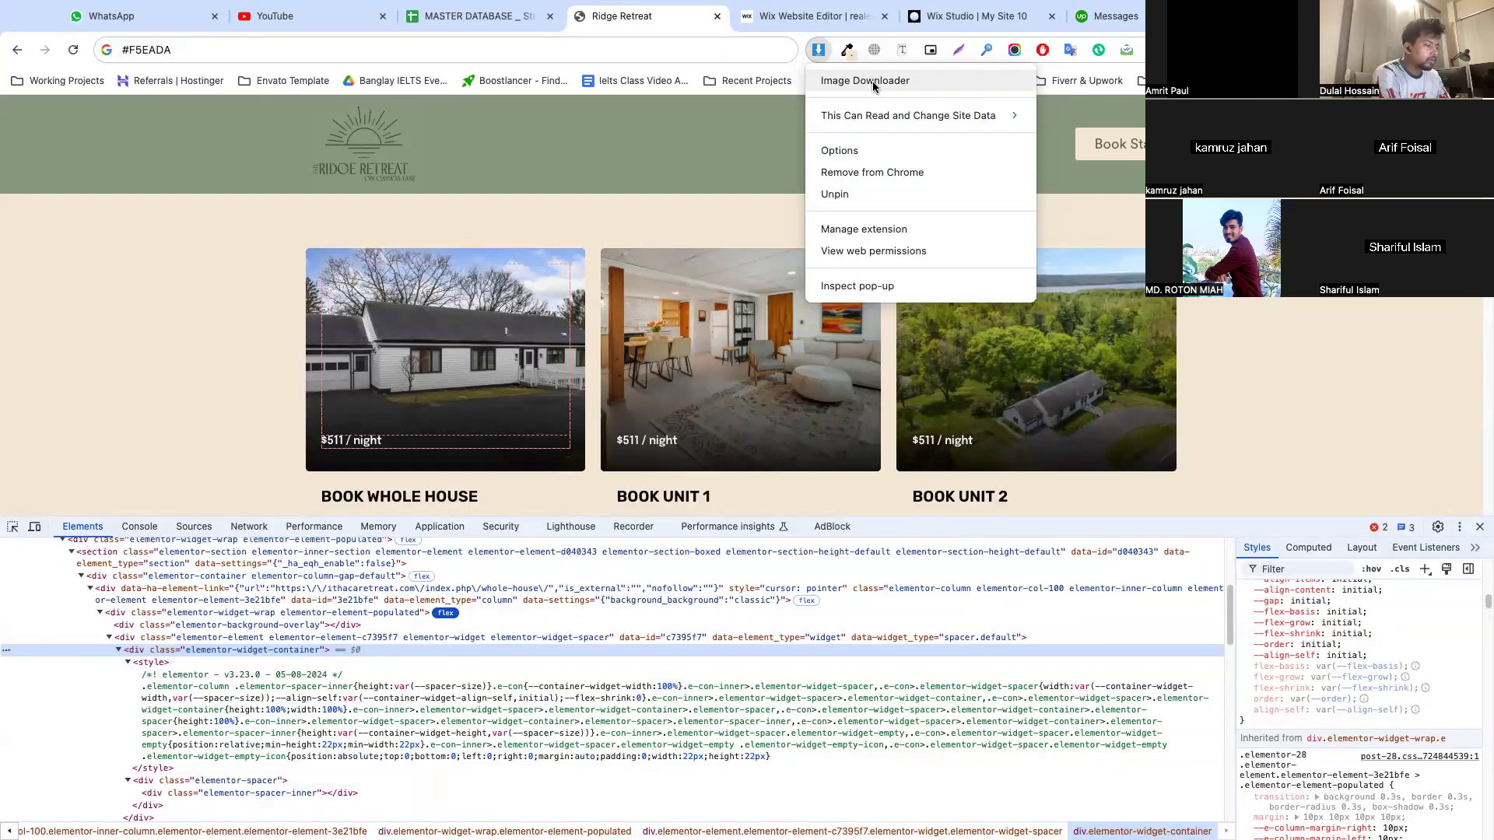
pyautogui.click(712, 150)
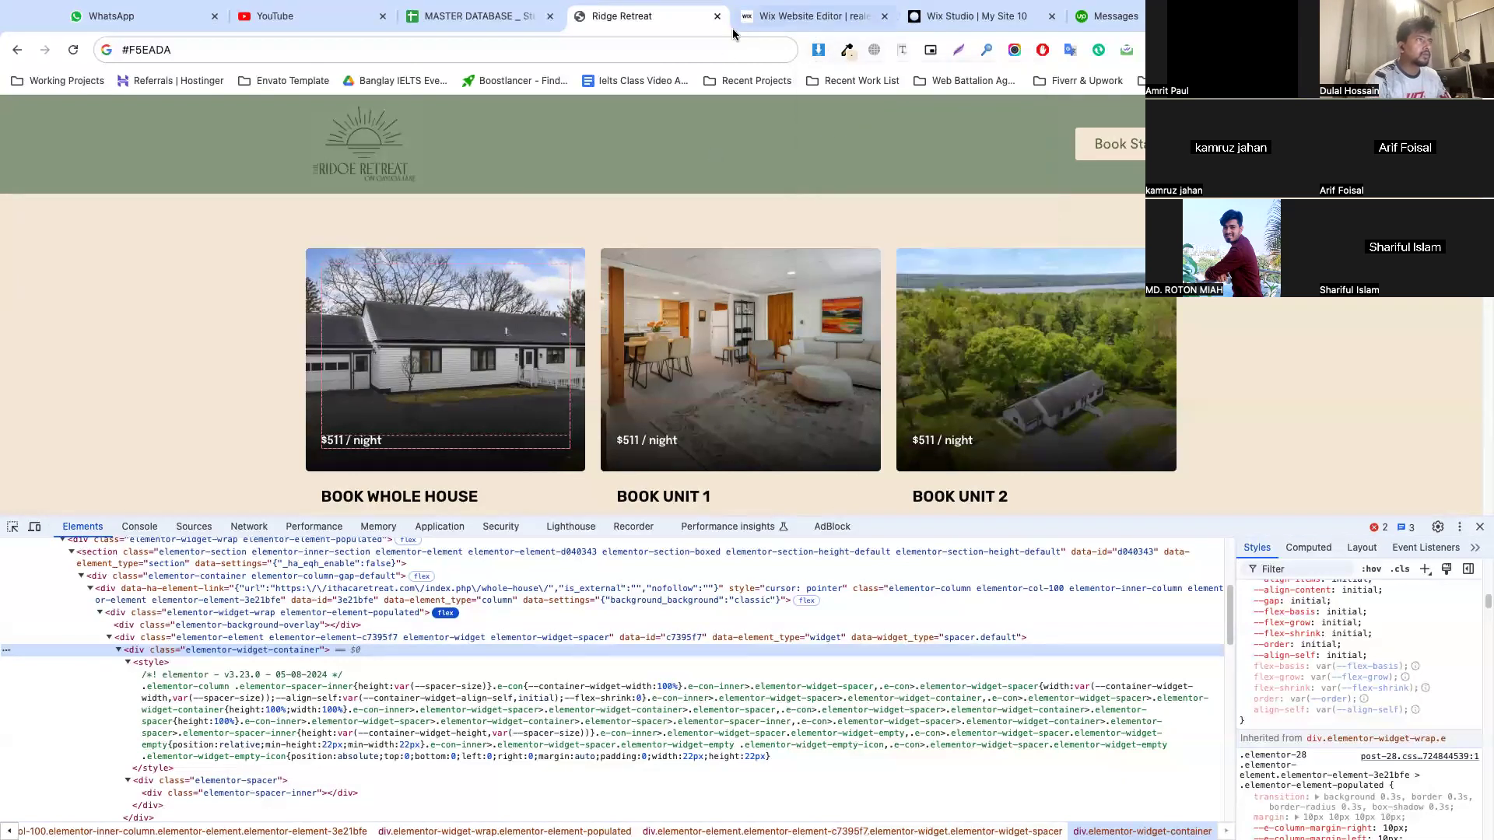
# Back in the Wix editor, widen the Business repeater item so three items fit in each row
pyautogui.click(766, 22)
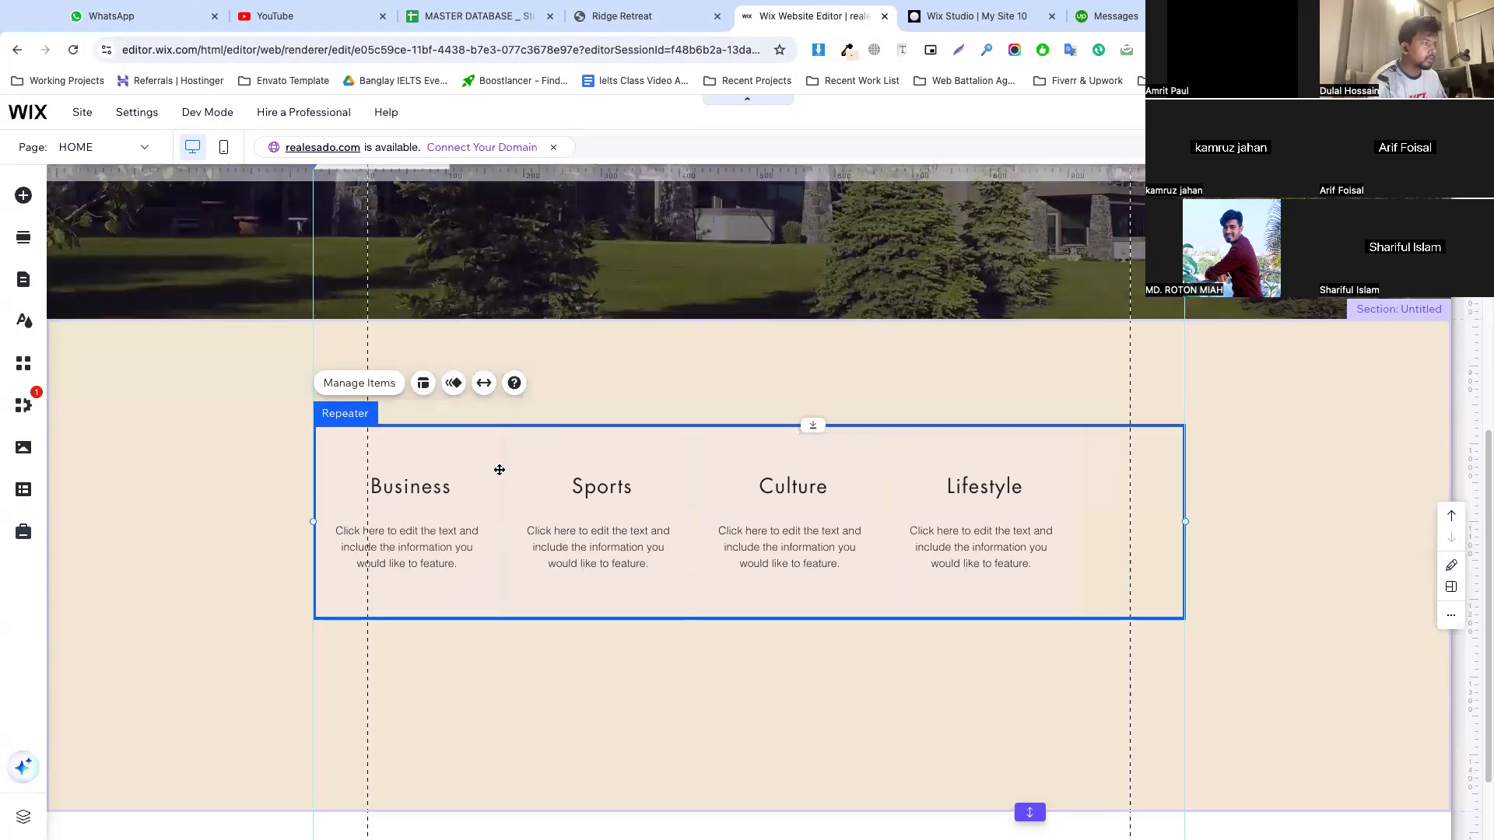
pyautogui.click(492, 495)
pyautogui.moveTo(502, 521); pyautogui.dragTo(576, 528)
pyautogui.moveTo(588, 529); pyautogui.dragTo(592, 528)
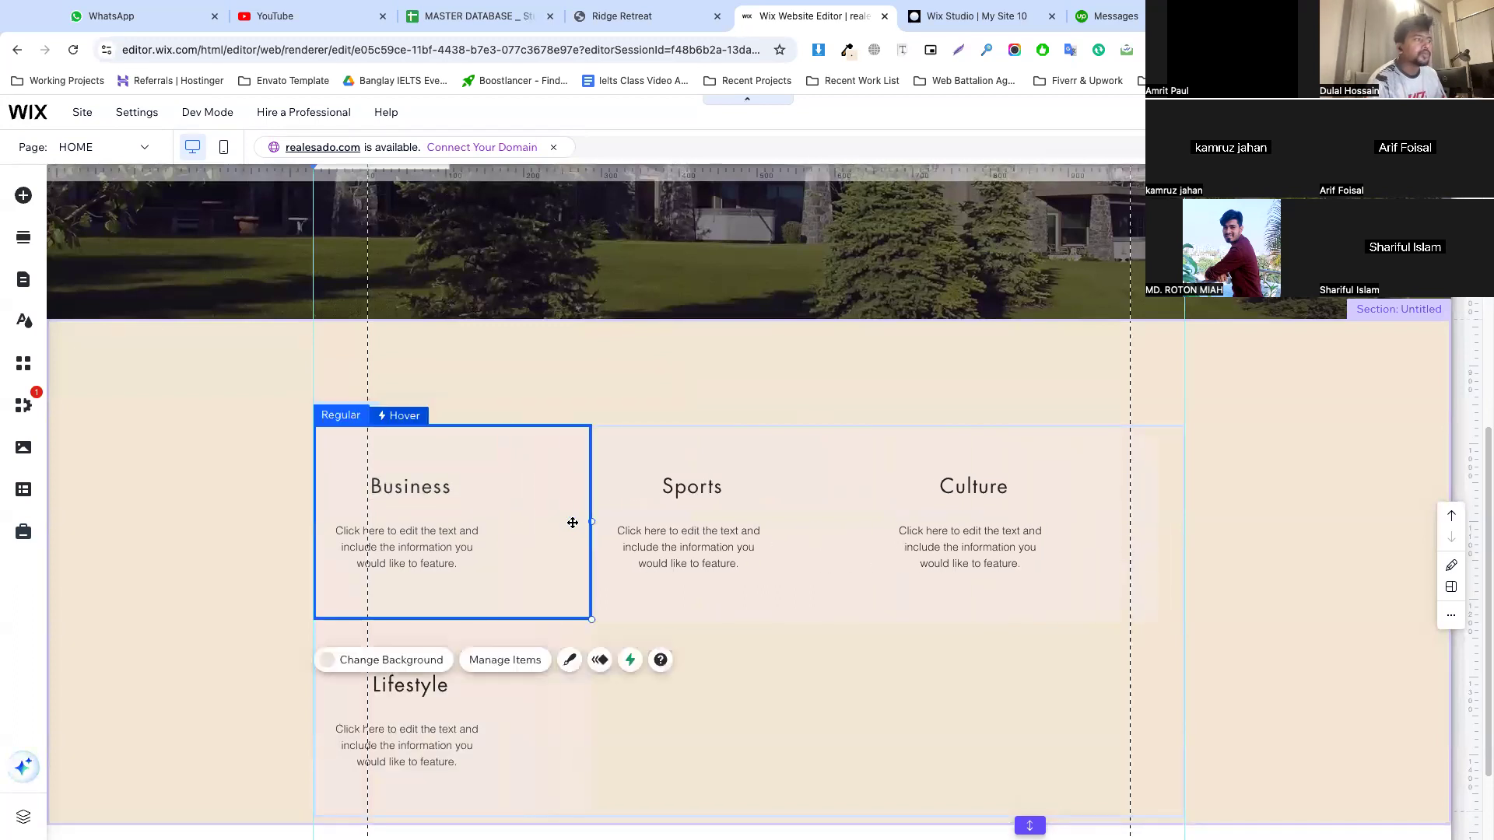
# Set the Business item's background to the dark theme color #100D27 and apply it to all repeater items
pyautogui.click(393, 660)
pyautogui.click(133, 343)
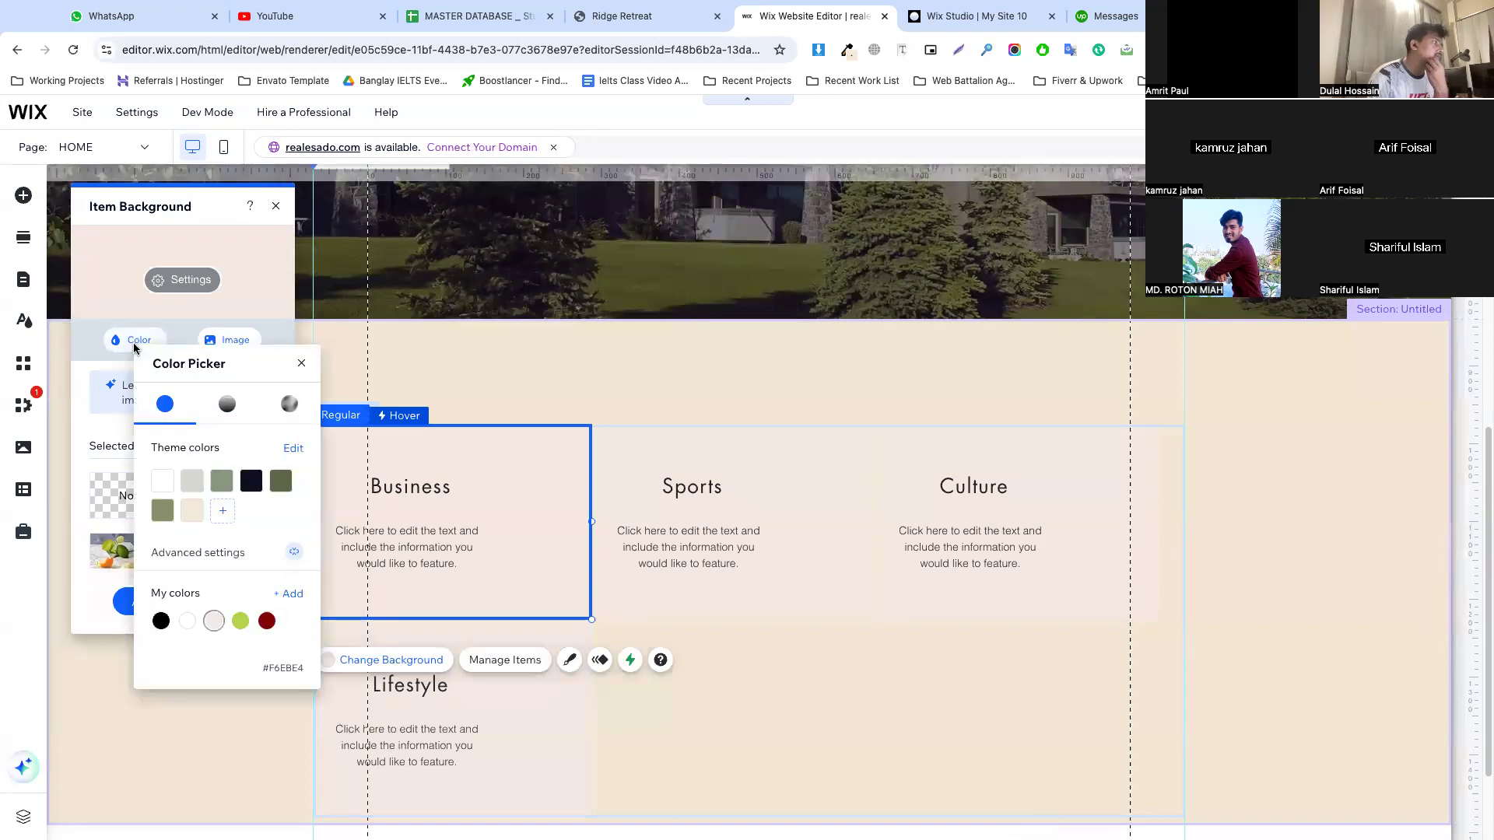
pyautogui.click(250, 482)
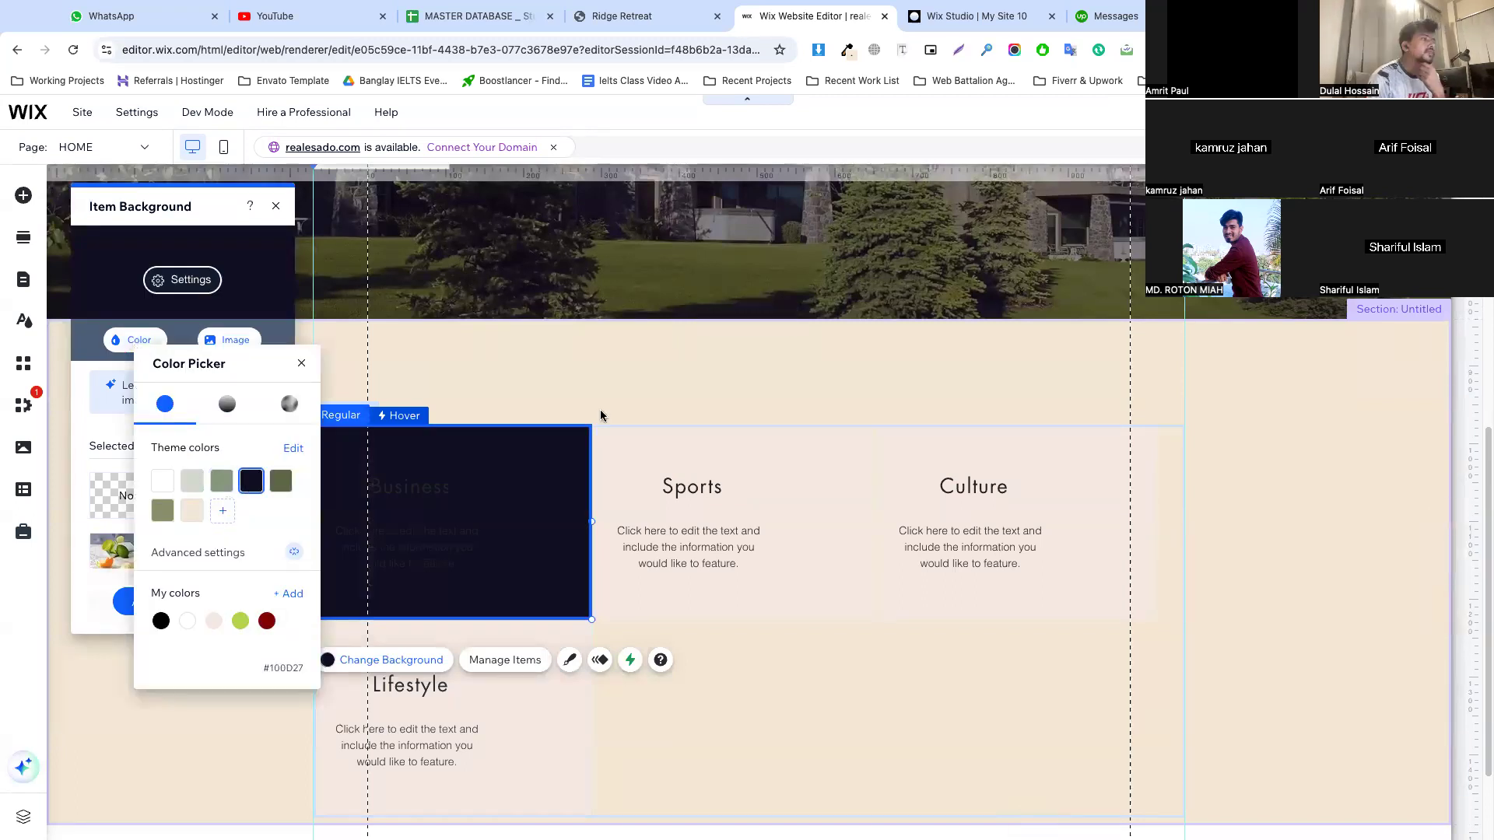
pyautogui.click(126, 601)
pyautogui.click(138, 604)
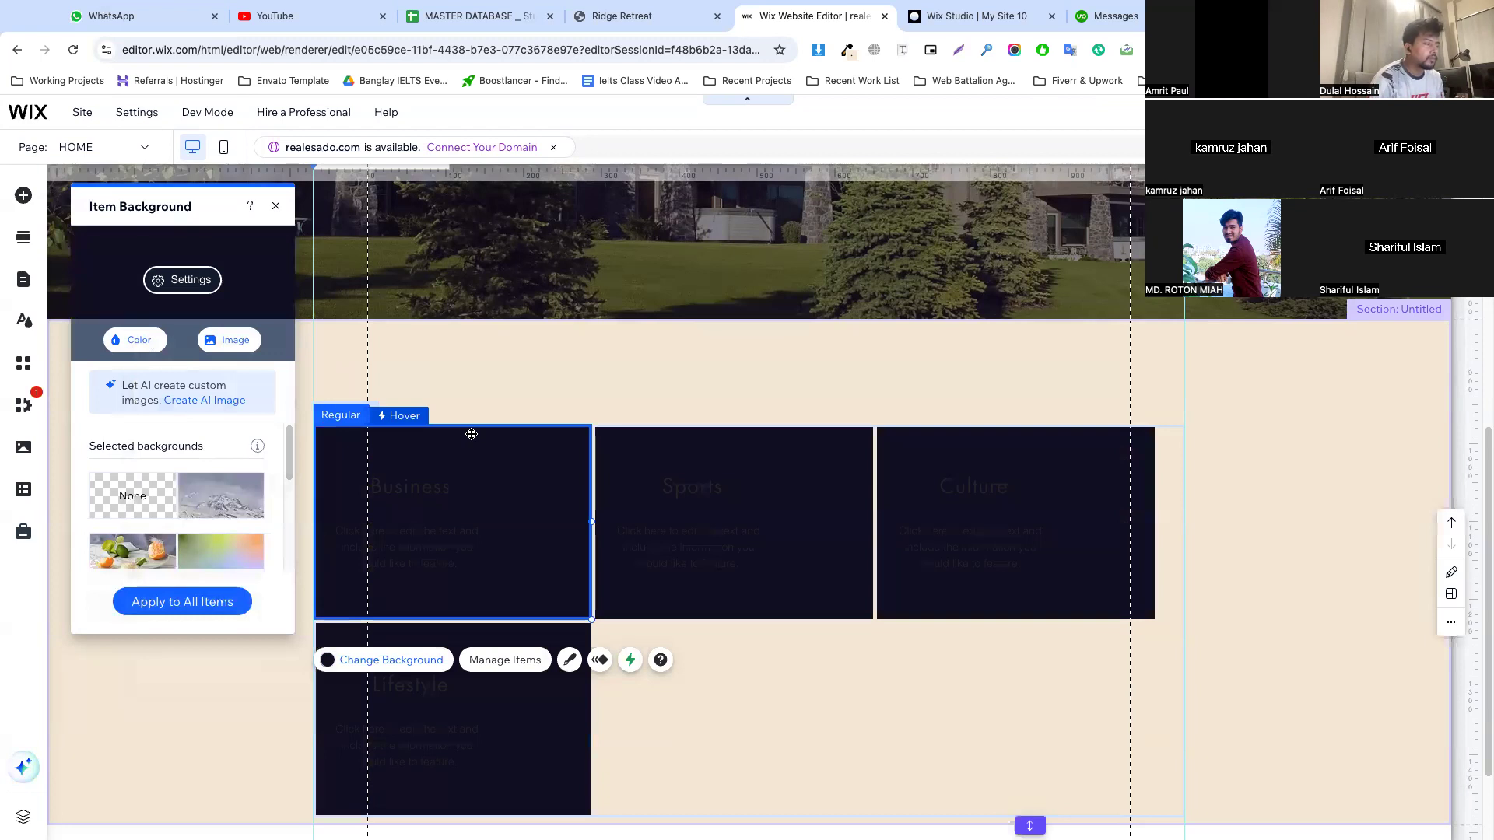
# Set the spacing between the repeater's items to 23 px so the three-card row fills the repeater's width
pyautogui.click(1197, 511)
pyautogui.click(560, 491)
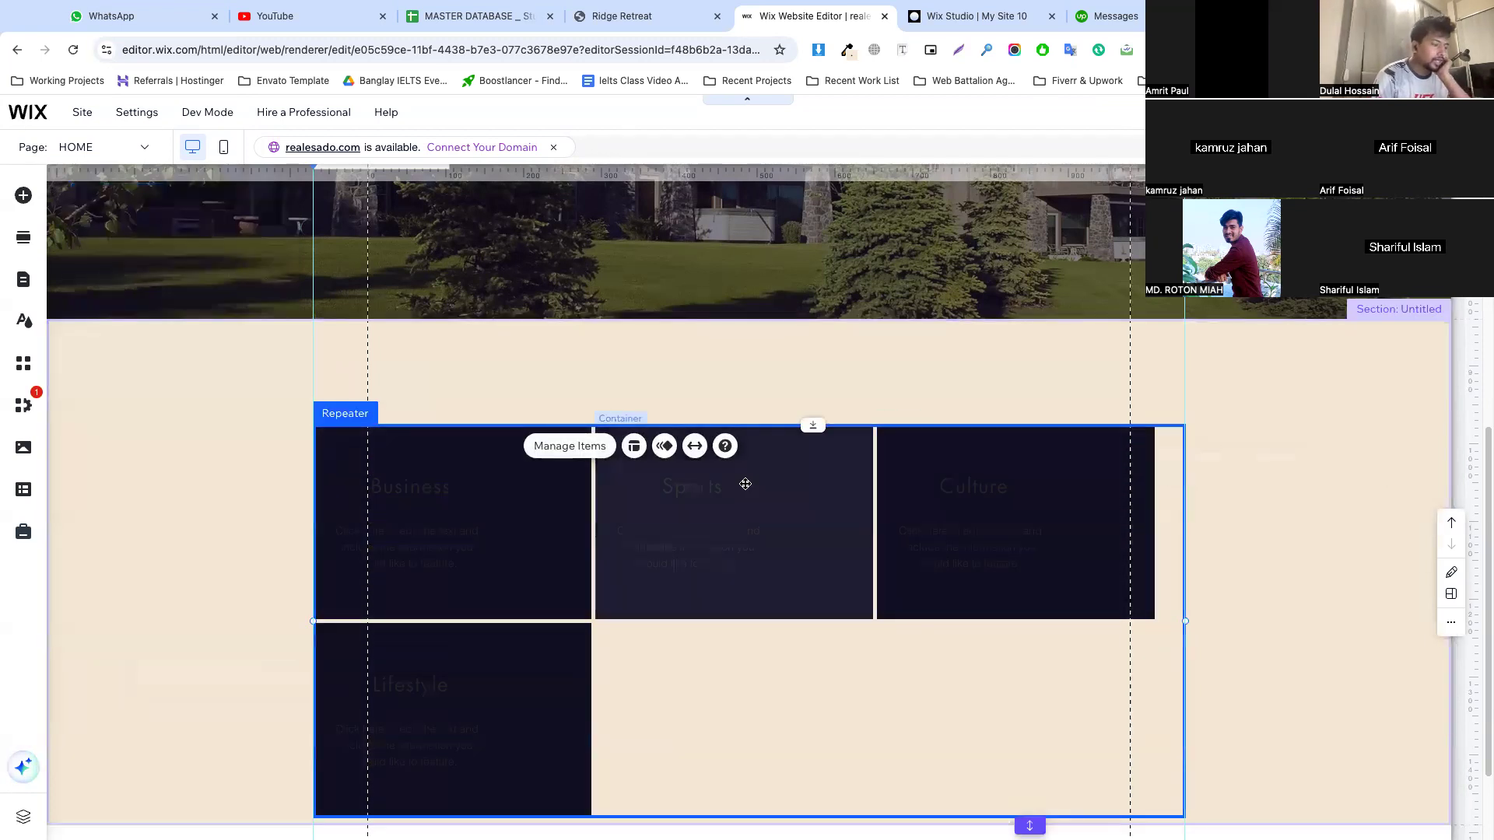
pyautogui.click(634, 445)
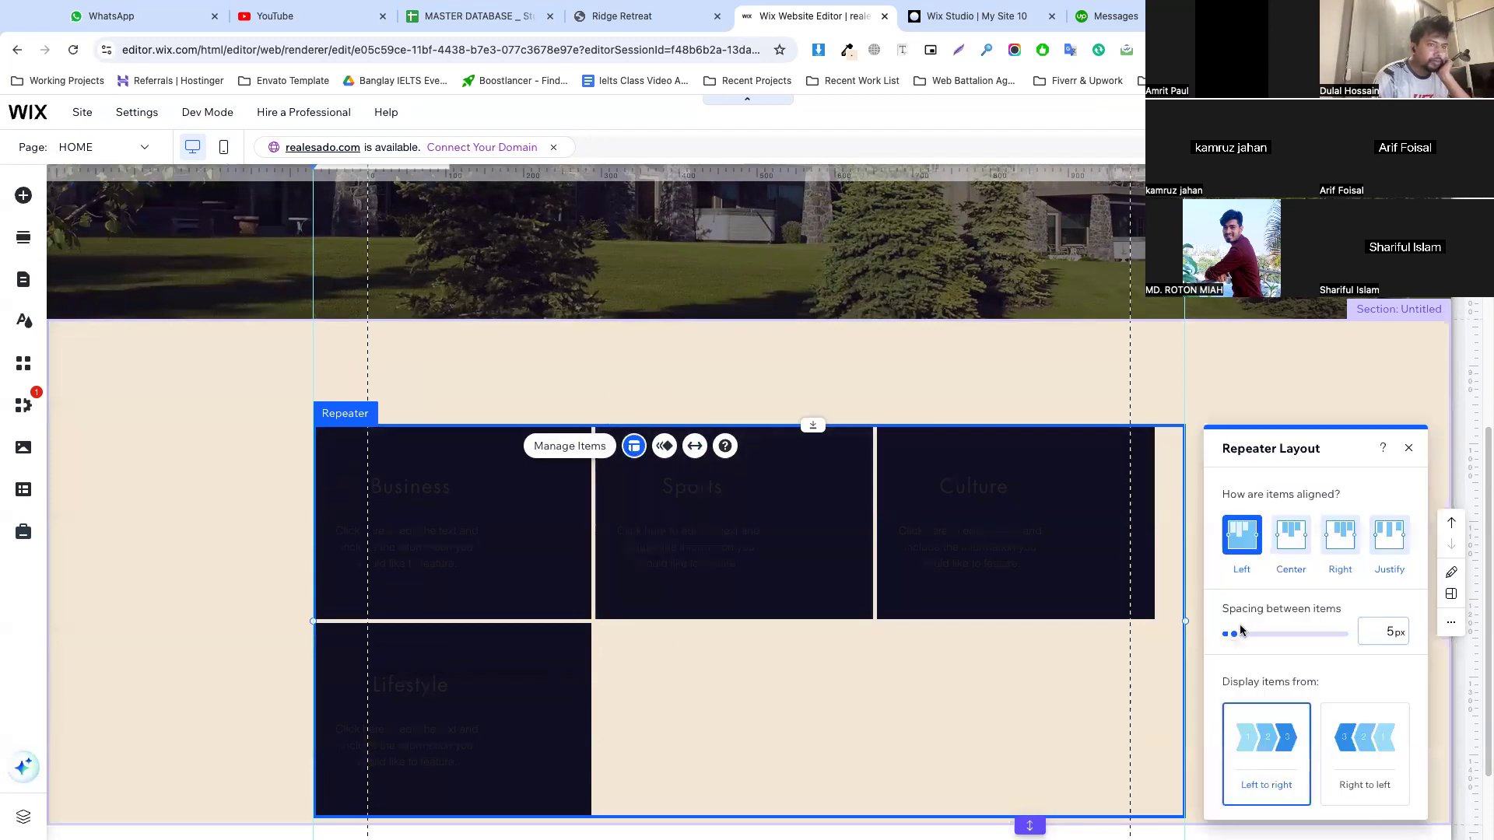
pyautogui.moveTo(1234, 635); pyautogui.dragTo(1252, 639)
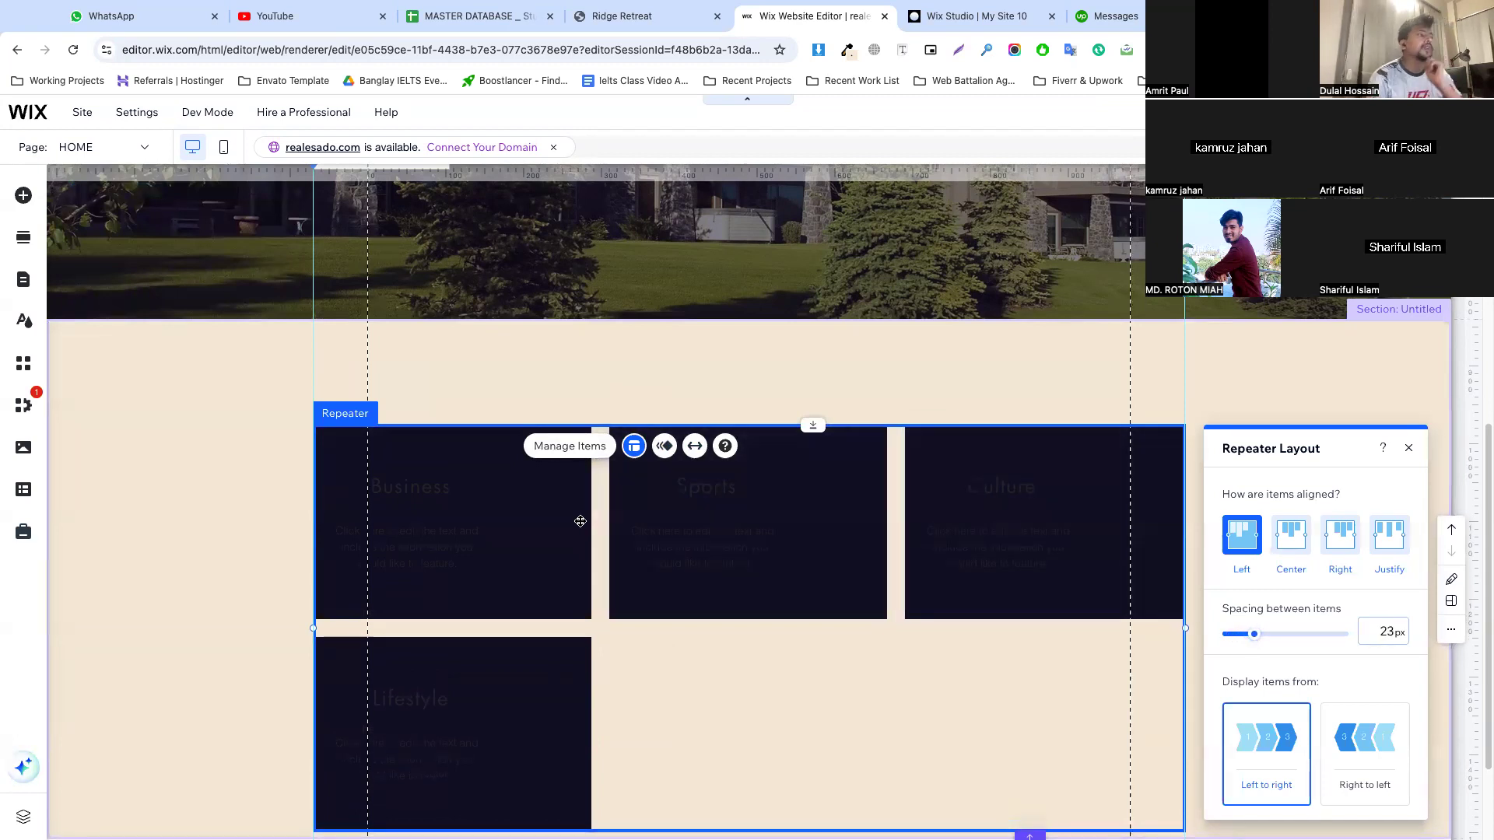
# Close the reference site's developer tools, review the booking cards' layout and spacing, and return to the Wix editor
pyautogui.click(657, 17)
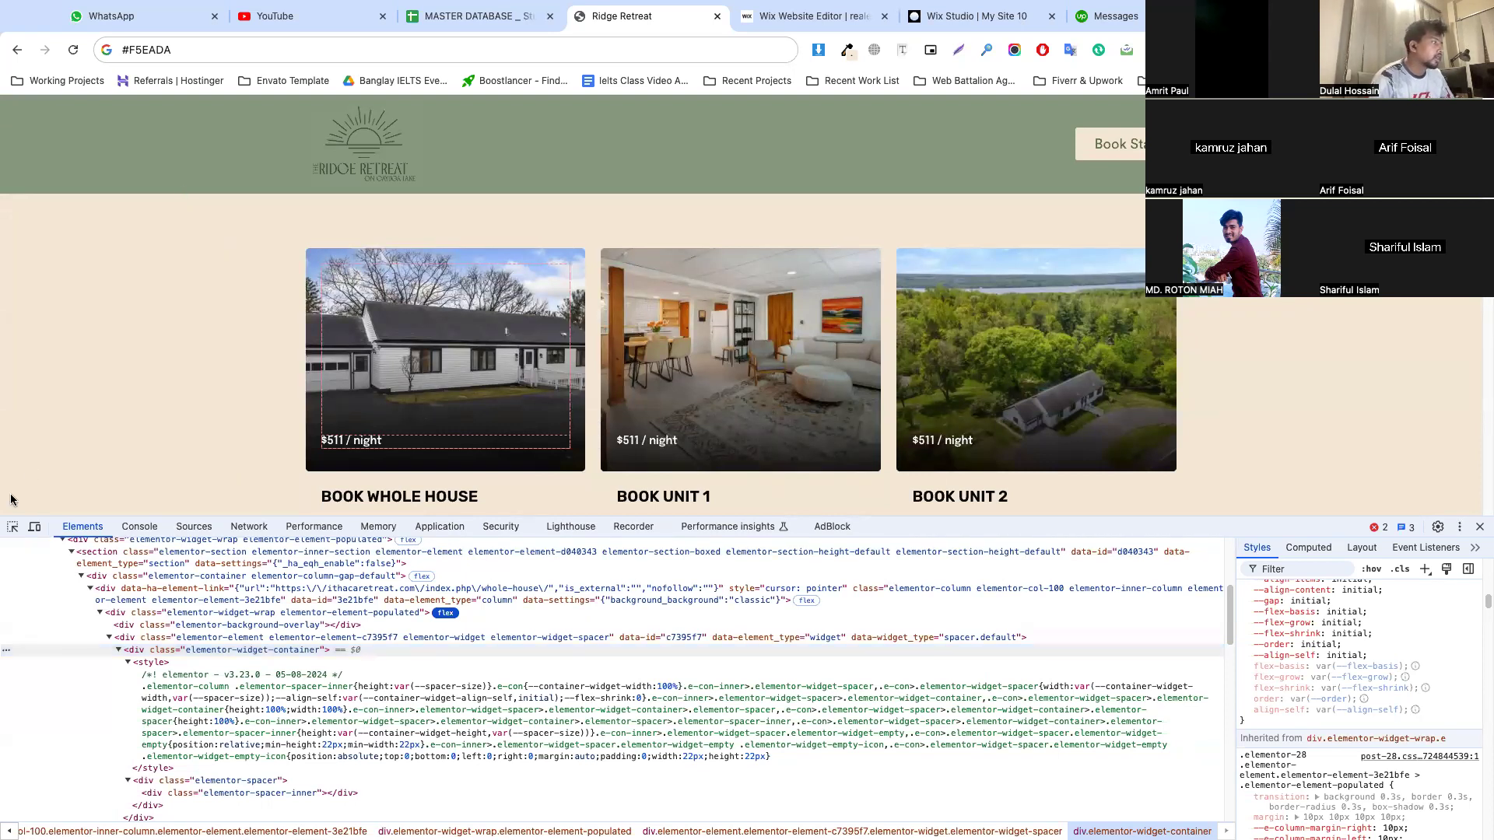
pyautogui.press('F12')
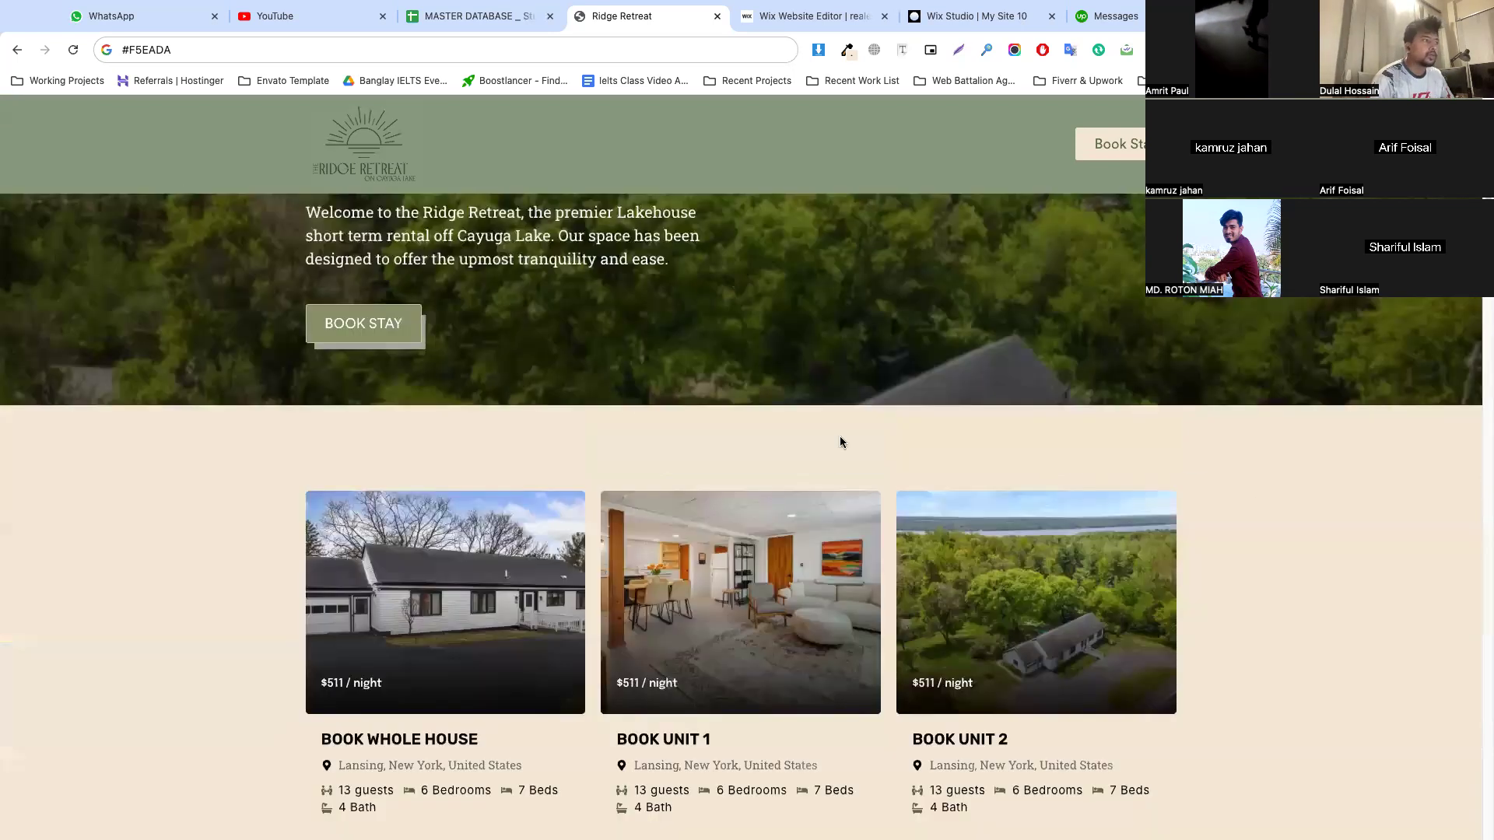
pyautogui.scroll(-5, 520, 386)
pyautogui.scroll(3, 521, 257)
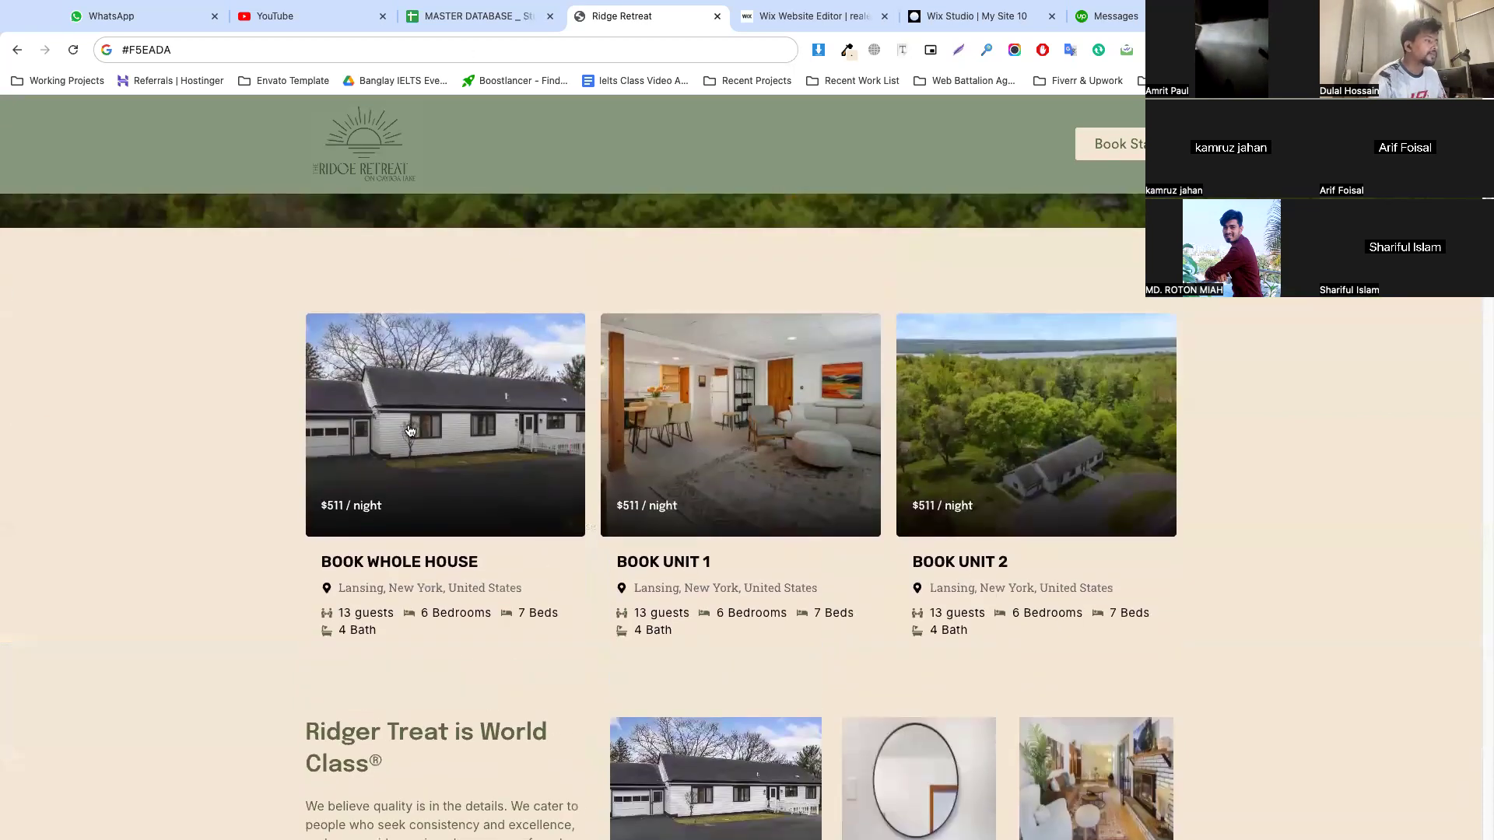
pyautogui.moveTo(795, 15)
pyautogui.click(813, 39)
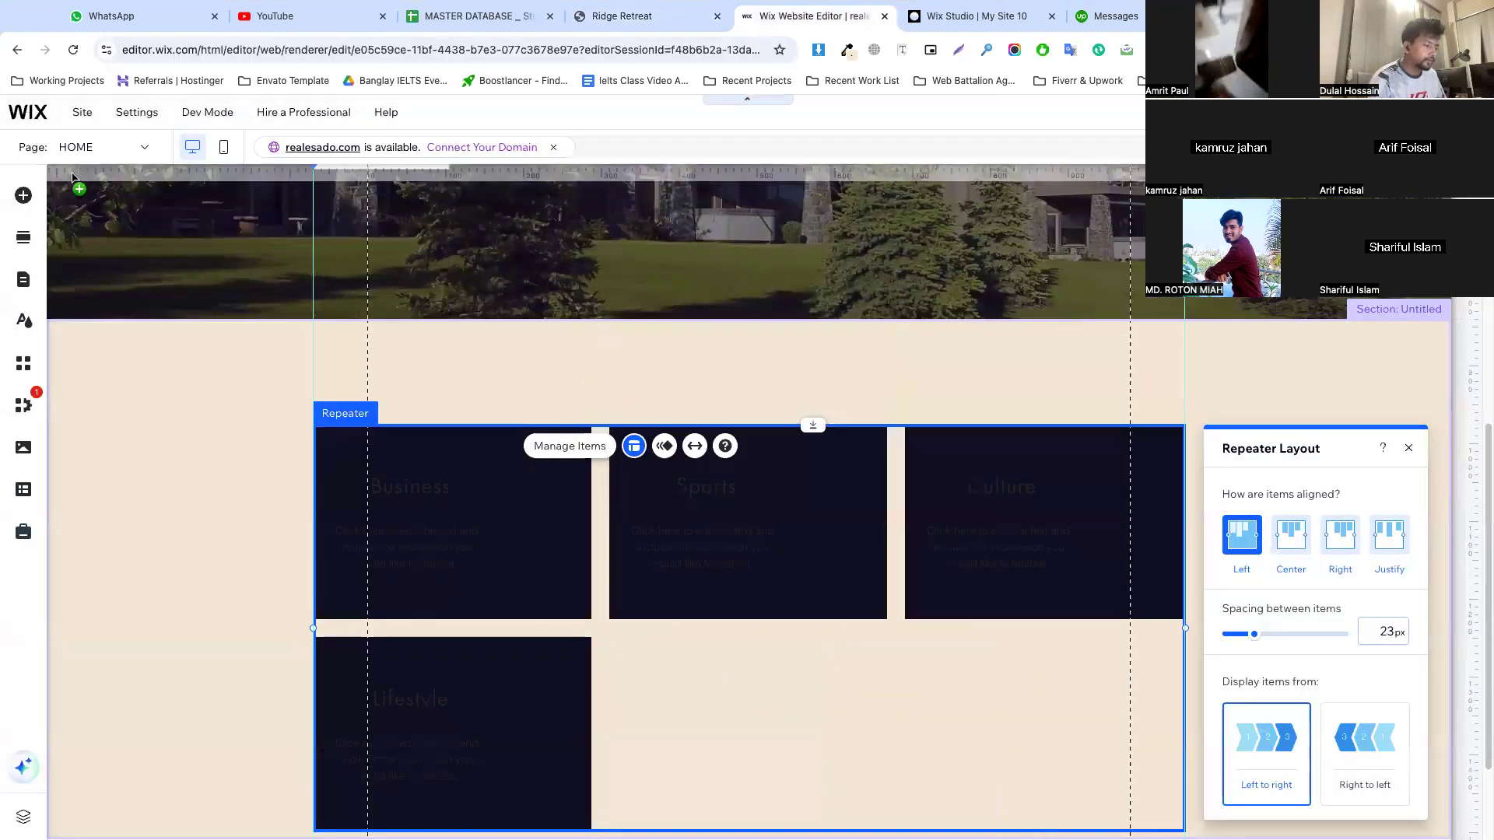
# Move the Business item's description and title into the lower half of the card, centred horizontally
pyautogui.scroll(-2, 473, 547)
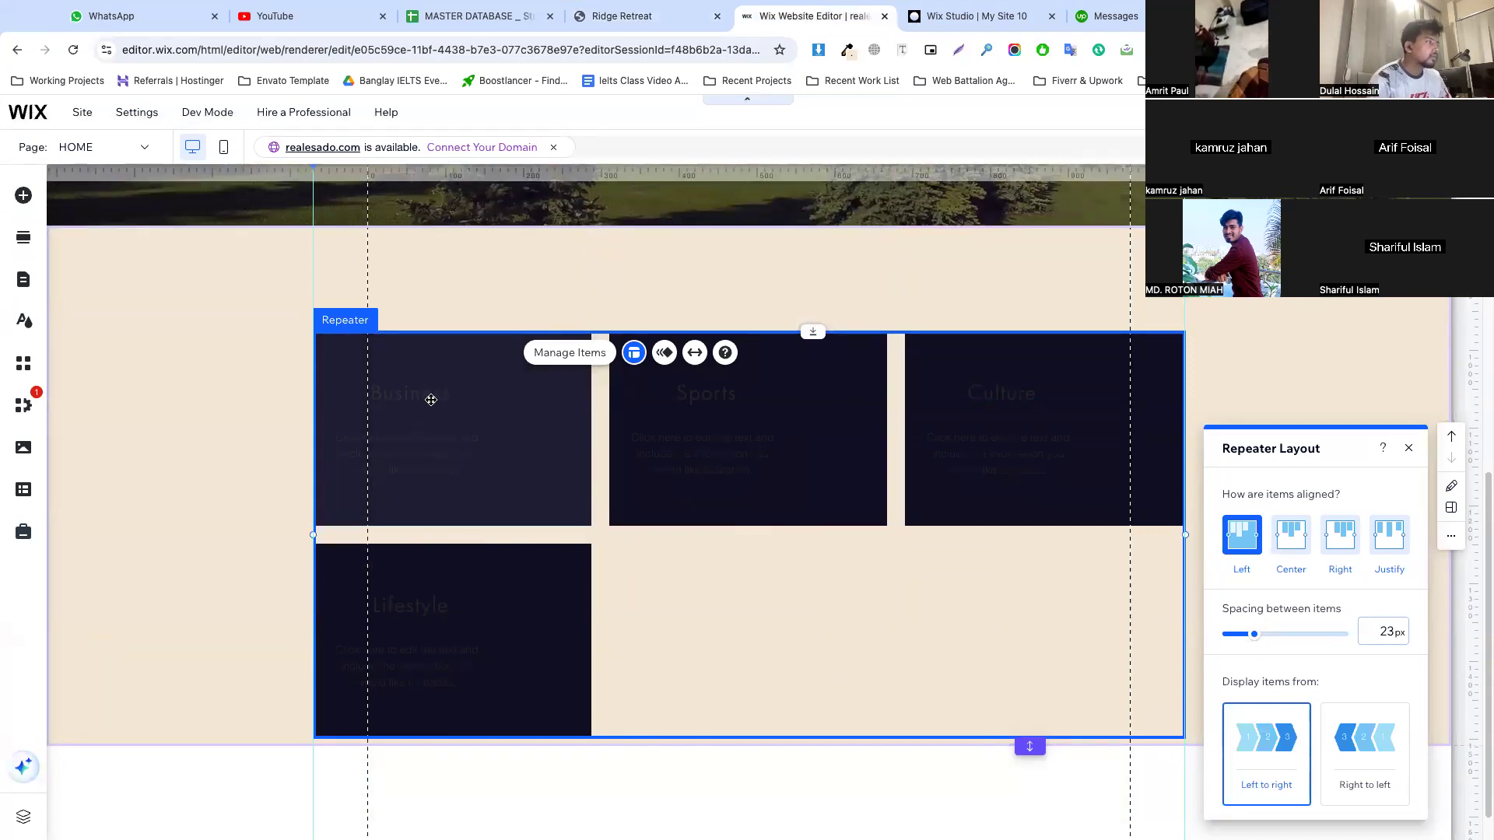
pyautogui.click(431, 399)
pyautogui.click(429, 397)
pyautogui.click(427, 467)
pyautogui.moveTo(427, 467)
pyautogui.mouseDown()
pyautogui.moveTo(462, 490)
pyautogui.moveTo(427, 470)
pyautogui.mouseUp()
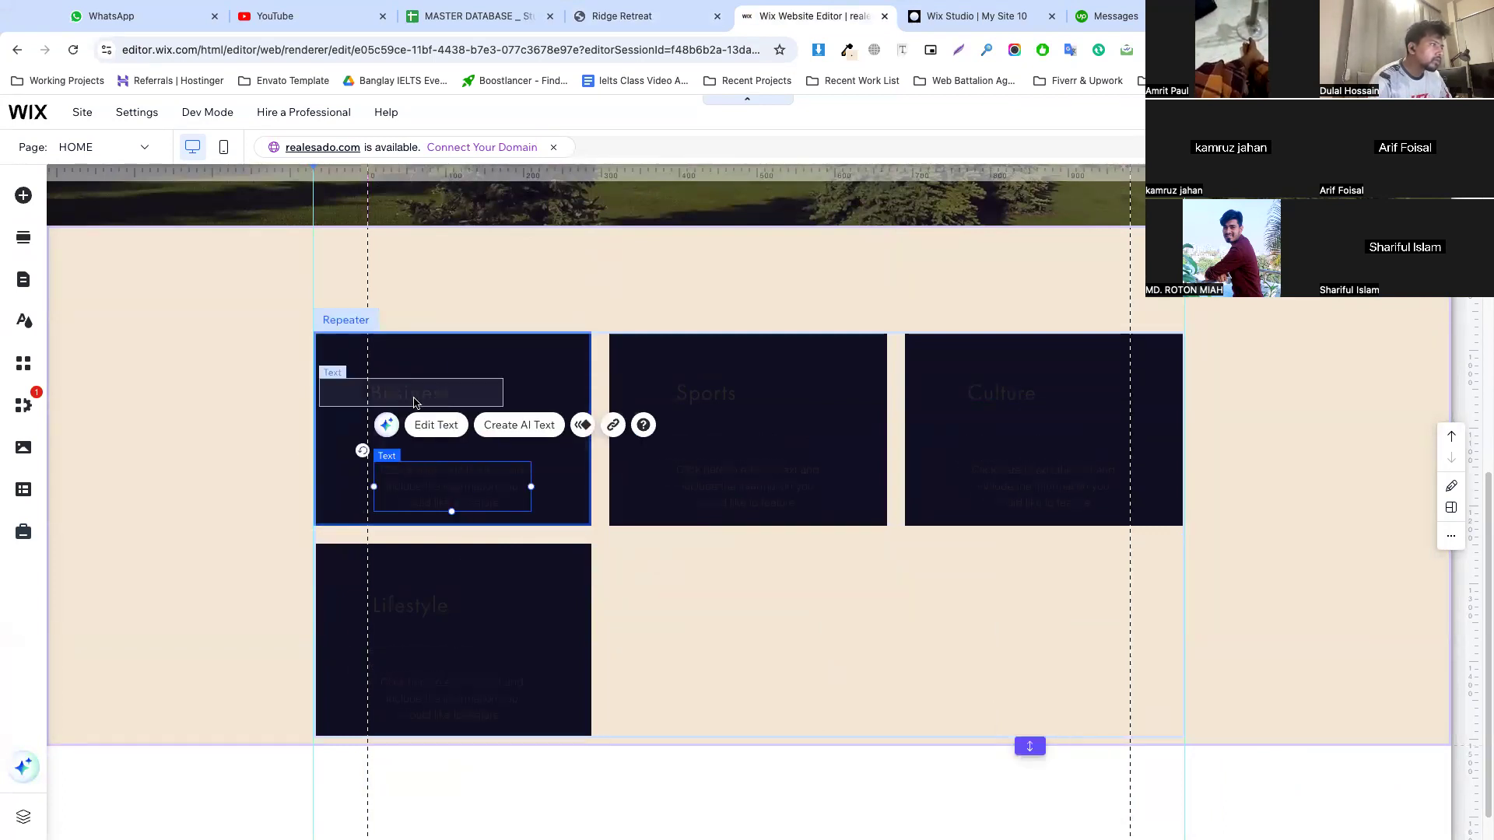
pyautogui.click(416, 397)
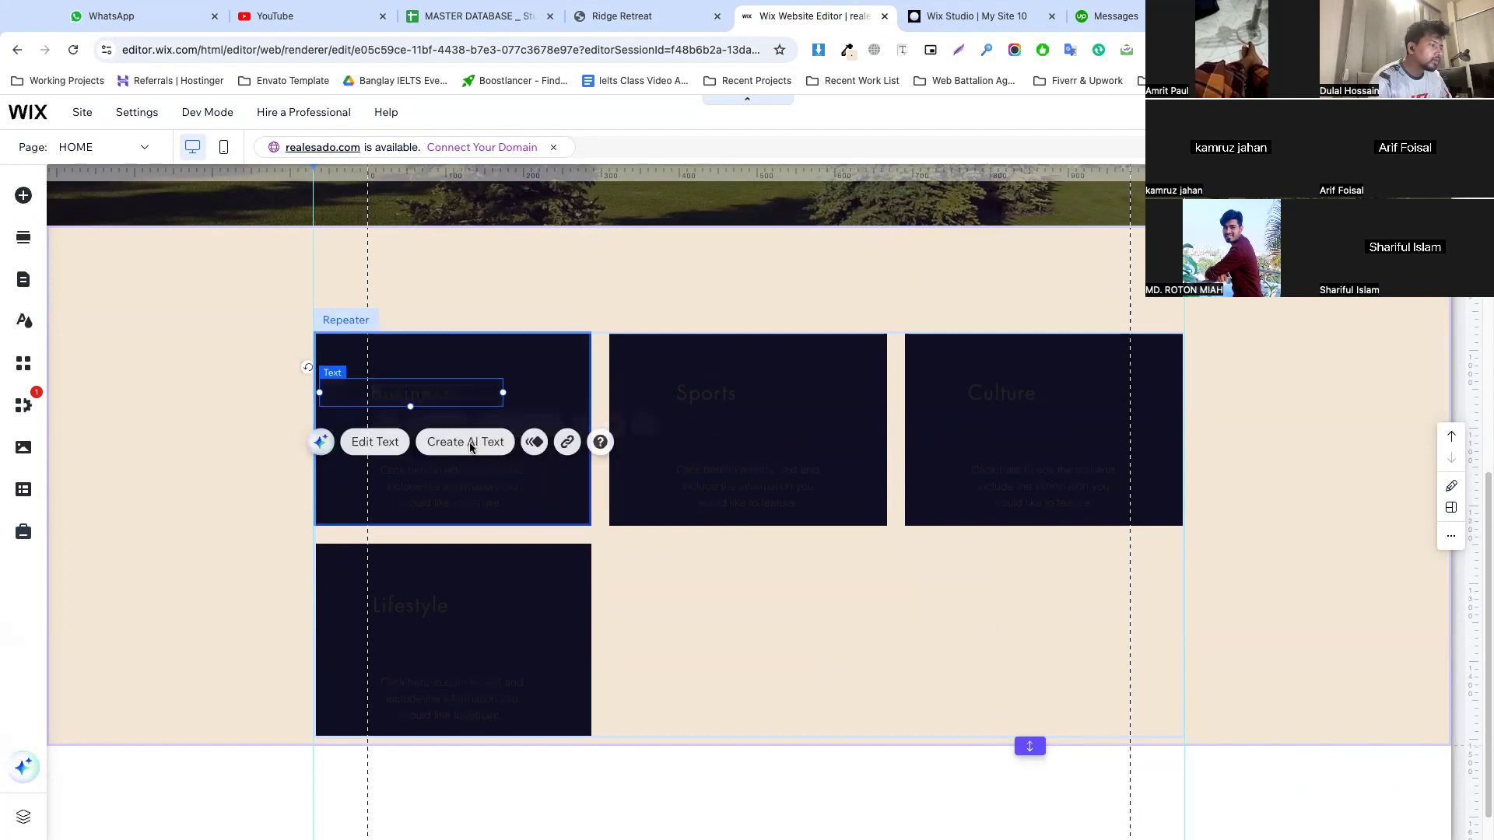
pyautogui.moveTo(473, 460); pyautogui.dragTo(458, 441)
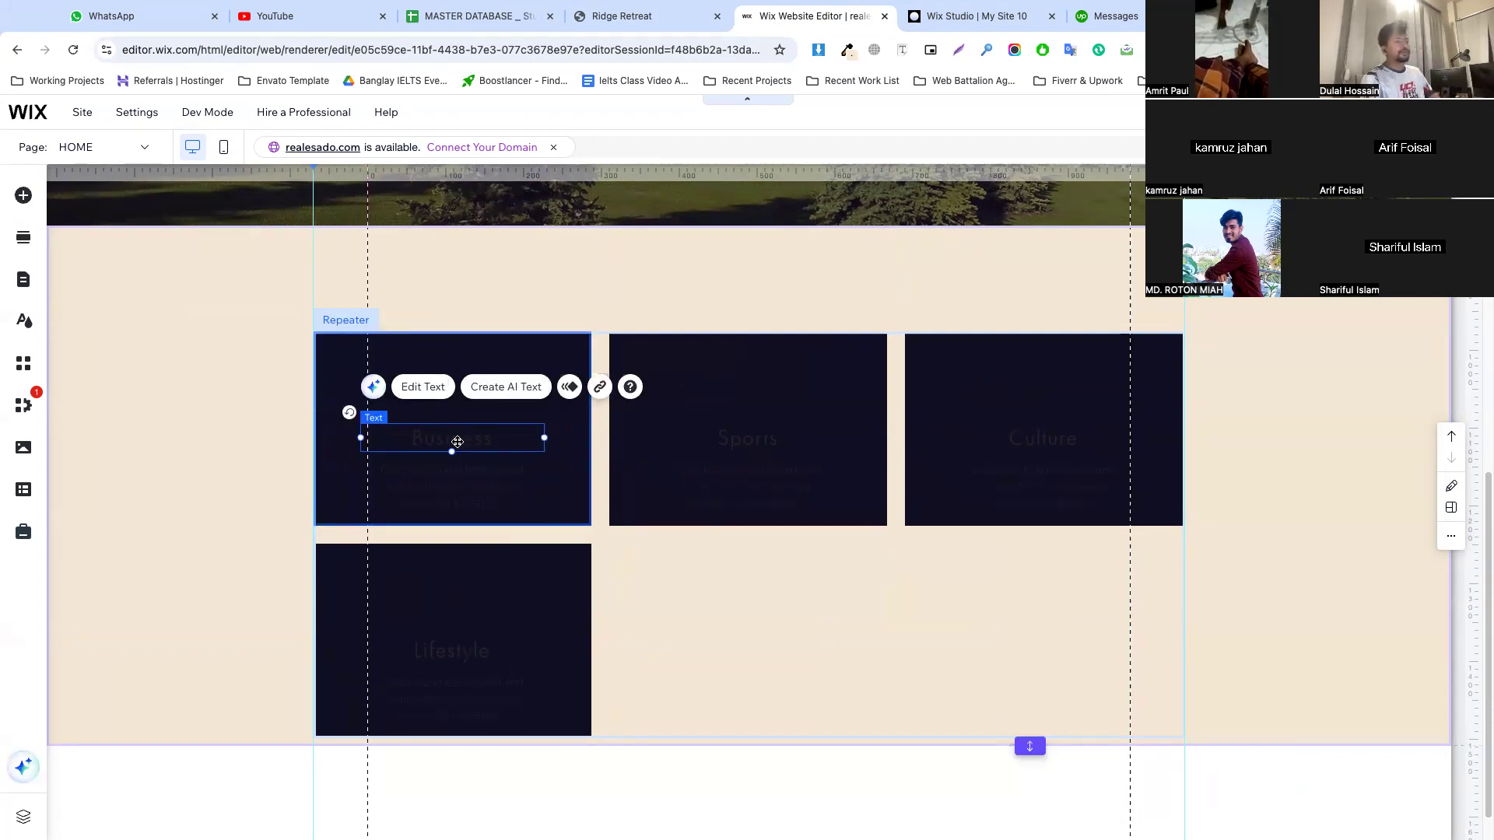
# Roughly double the Business repeater item's height and move its description and title down near the card's bottom edge
pyautogui.click(576, 512)
pyautogui.moveTo(562, 524); pyautogui.dragTo(564, 693)
pyautogui.click(467, 484)
pyautogui.moveTo(467, 484); pyautogui.dragTo(456, 630)
pyautogui.click(451, 433)
pyautogui.moveTo(451, 432); pyautogui.dragTo(457, 585)
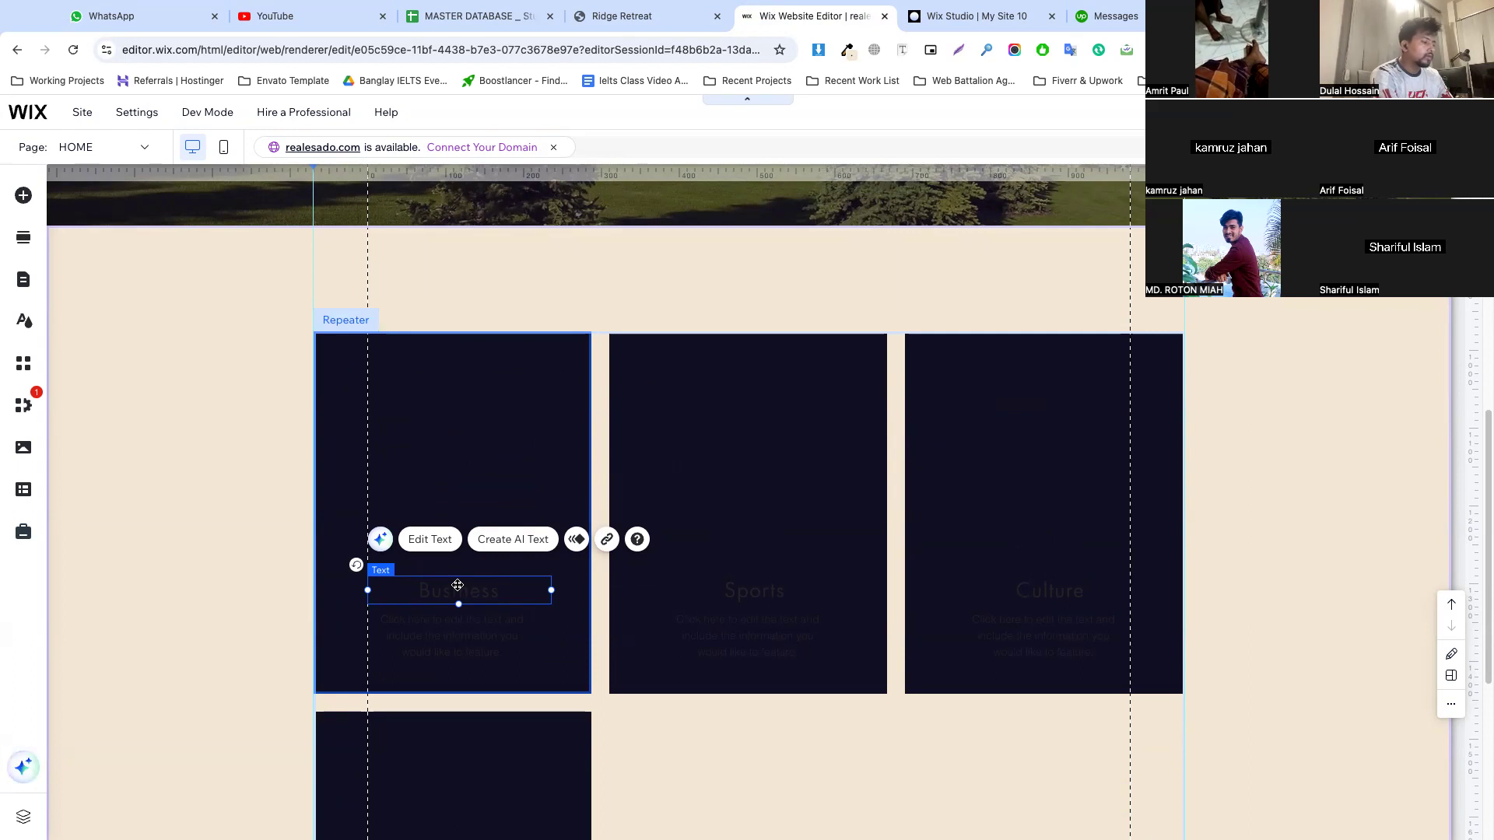
# Remove the hover interaction from the Business repeater item and confirm the removal
pyautogui.click(458, 394)
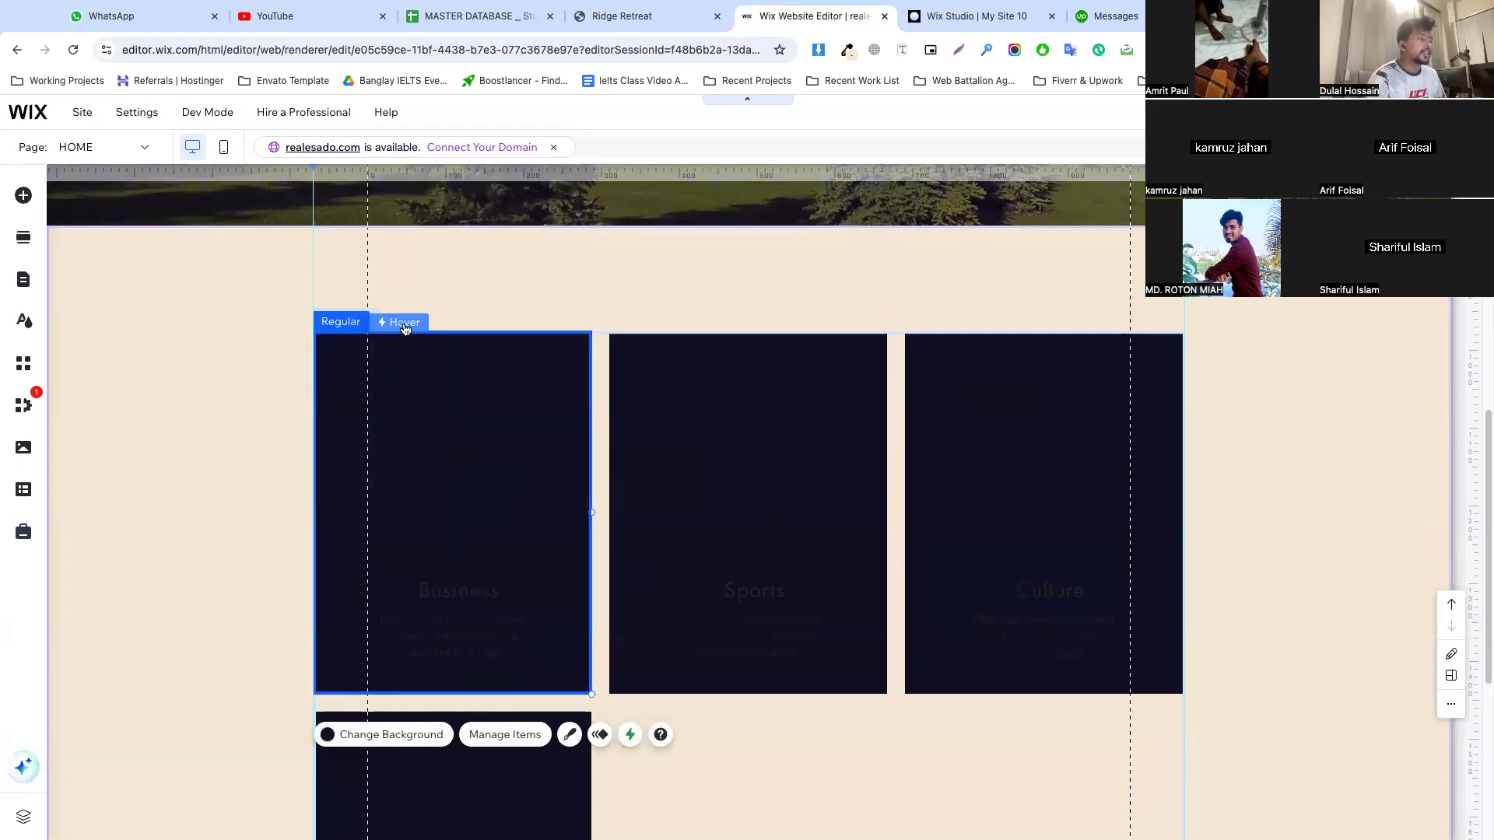
pyautogui.click(477, 327)
pyautogui.click(493, 356)
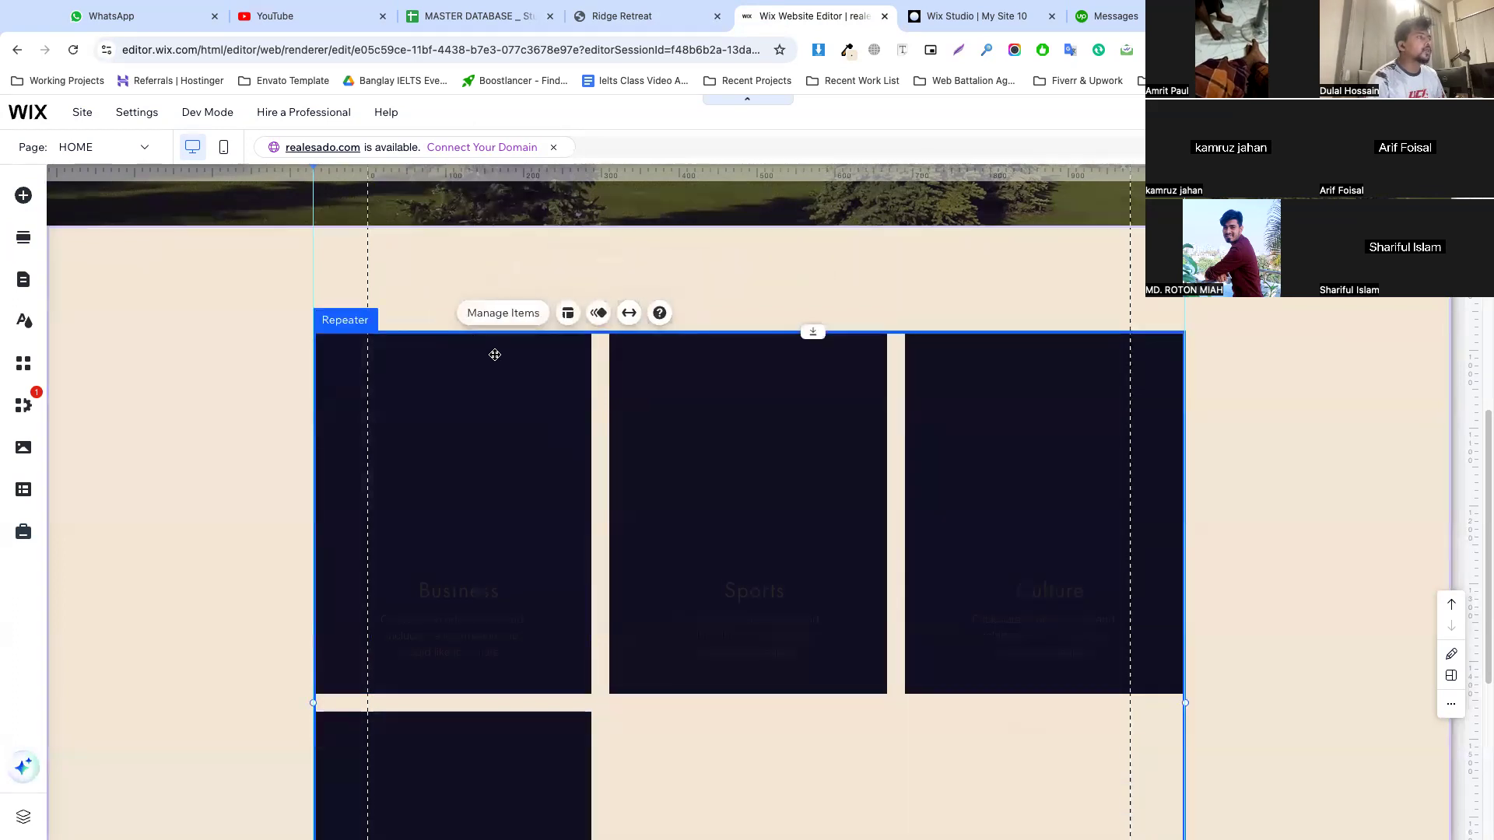
pyautogui.click(452, 336)
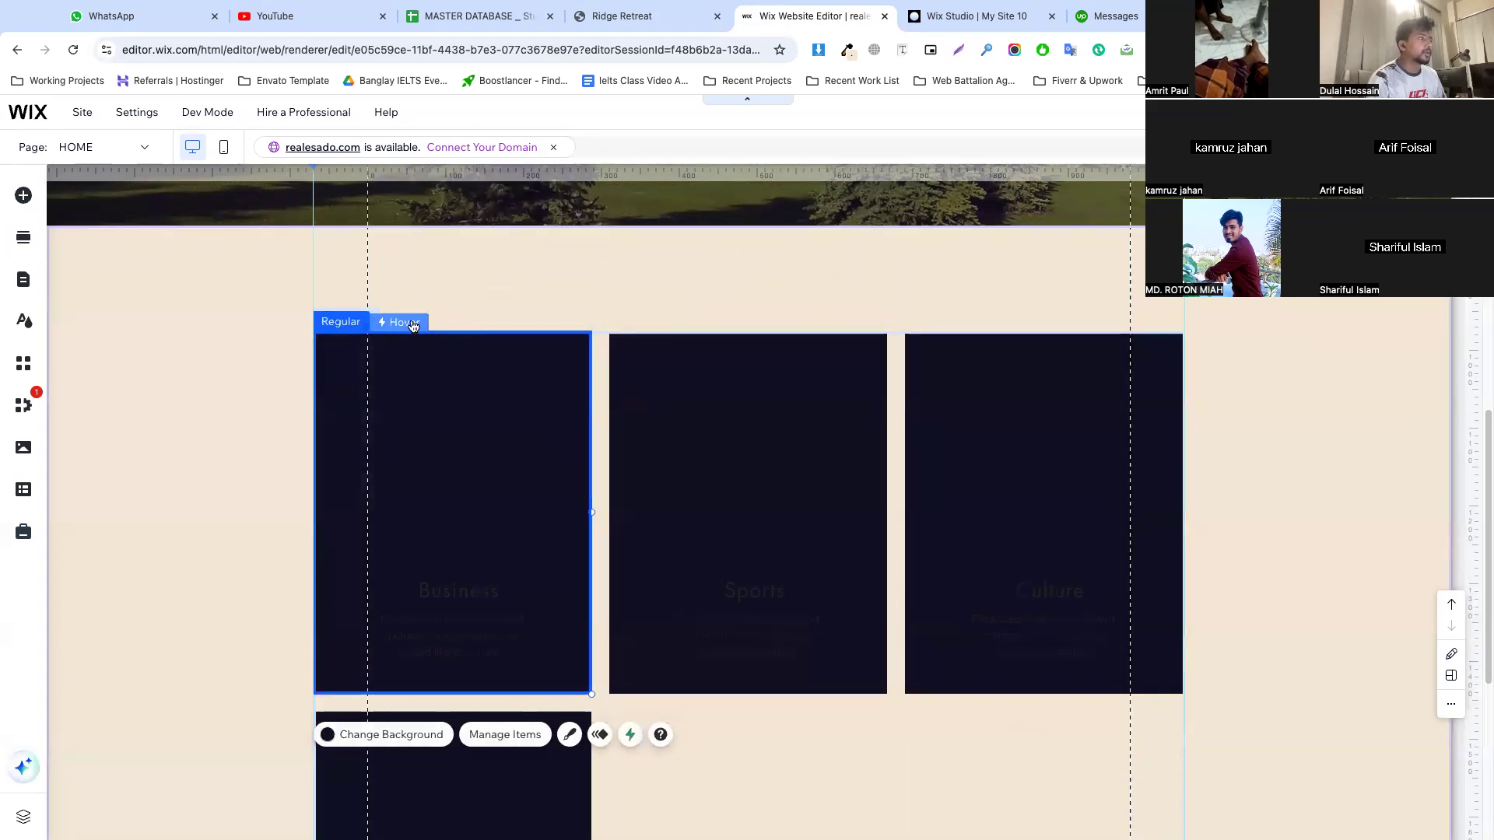
pyautogui.click(412, 320)
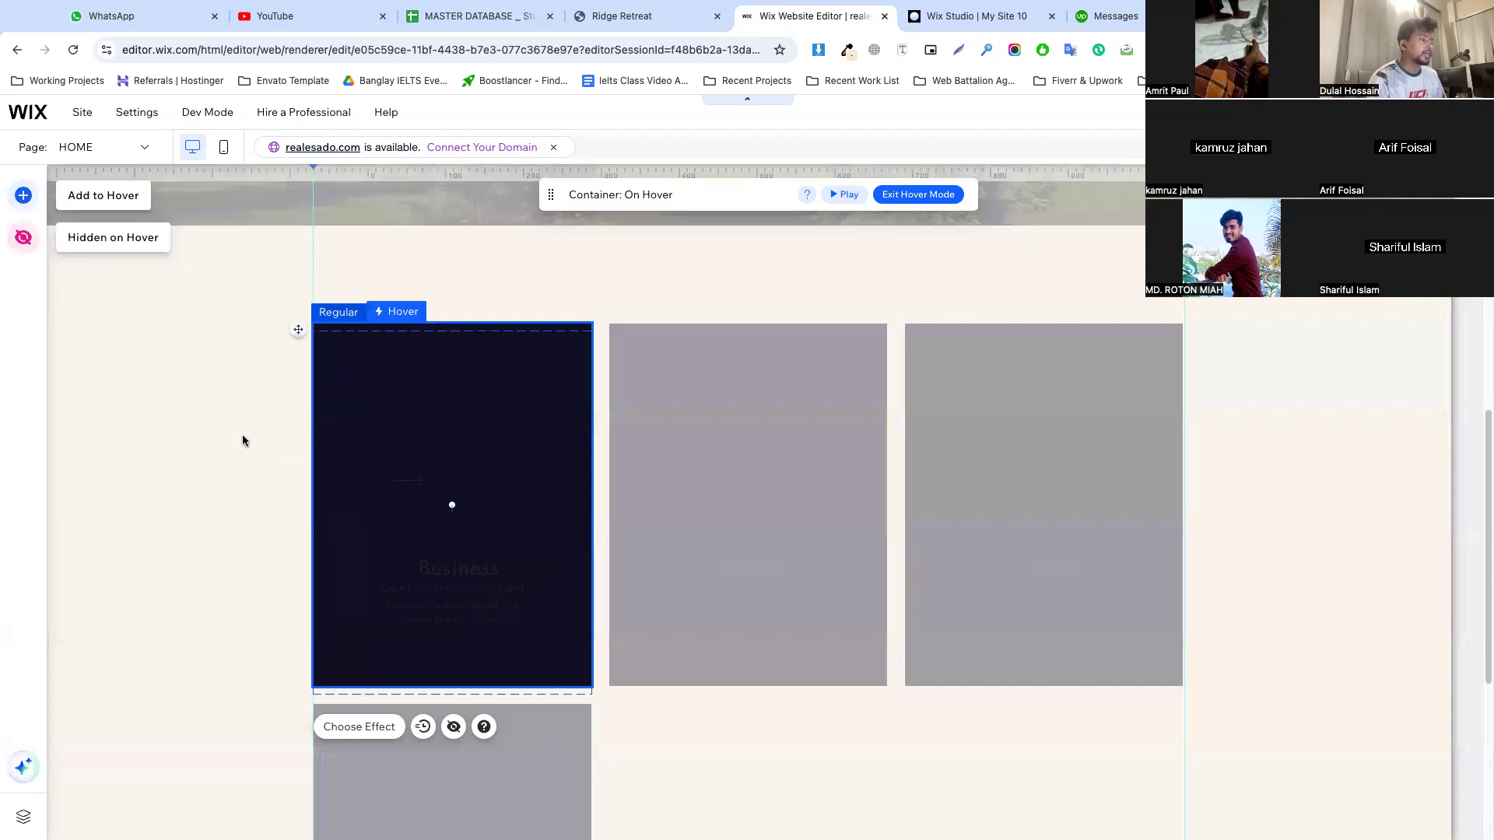
pyautogui.press('Escape')
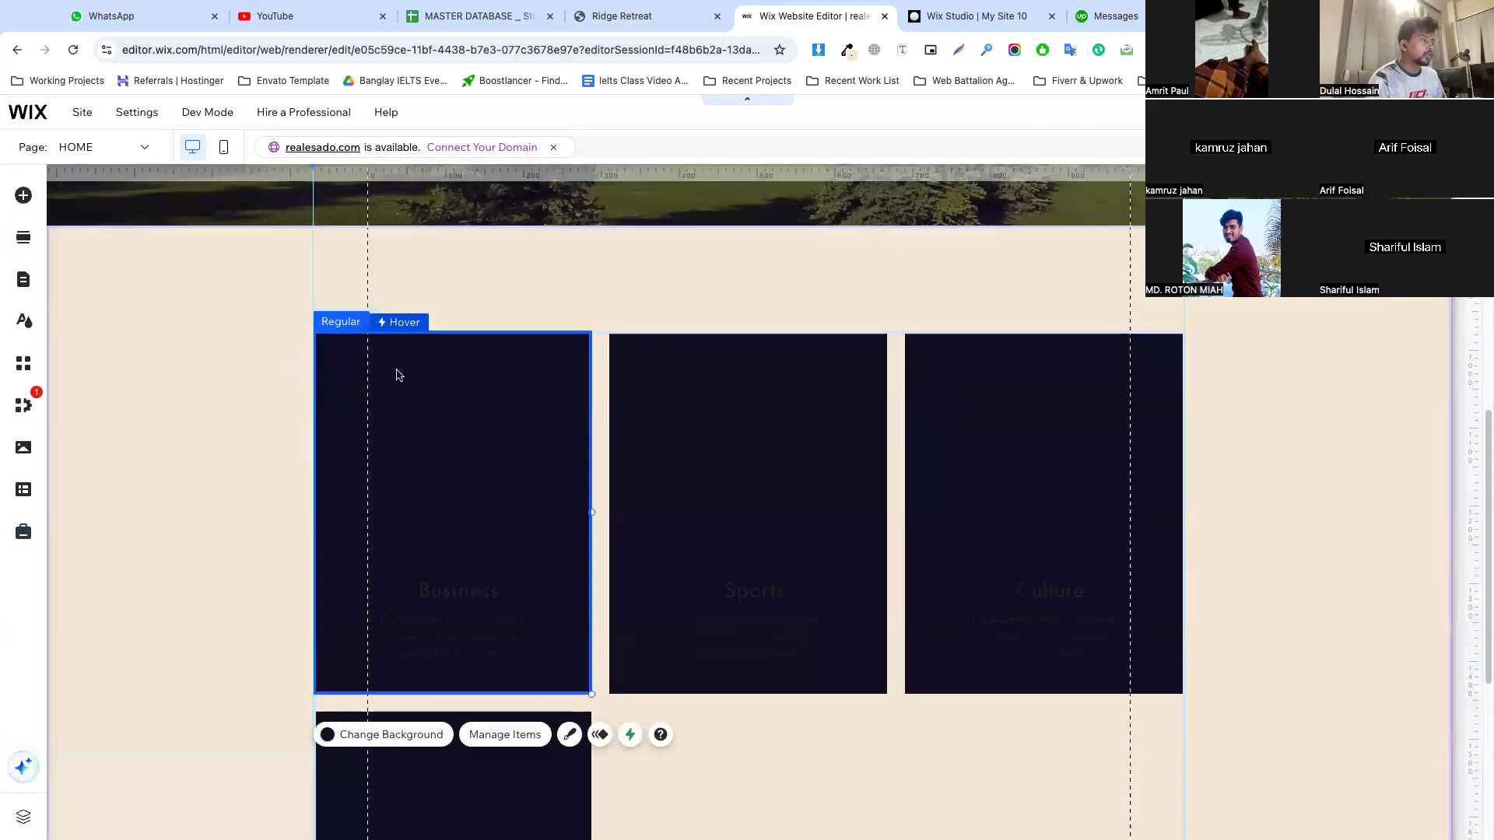
pyautogui.click(630, 735)
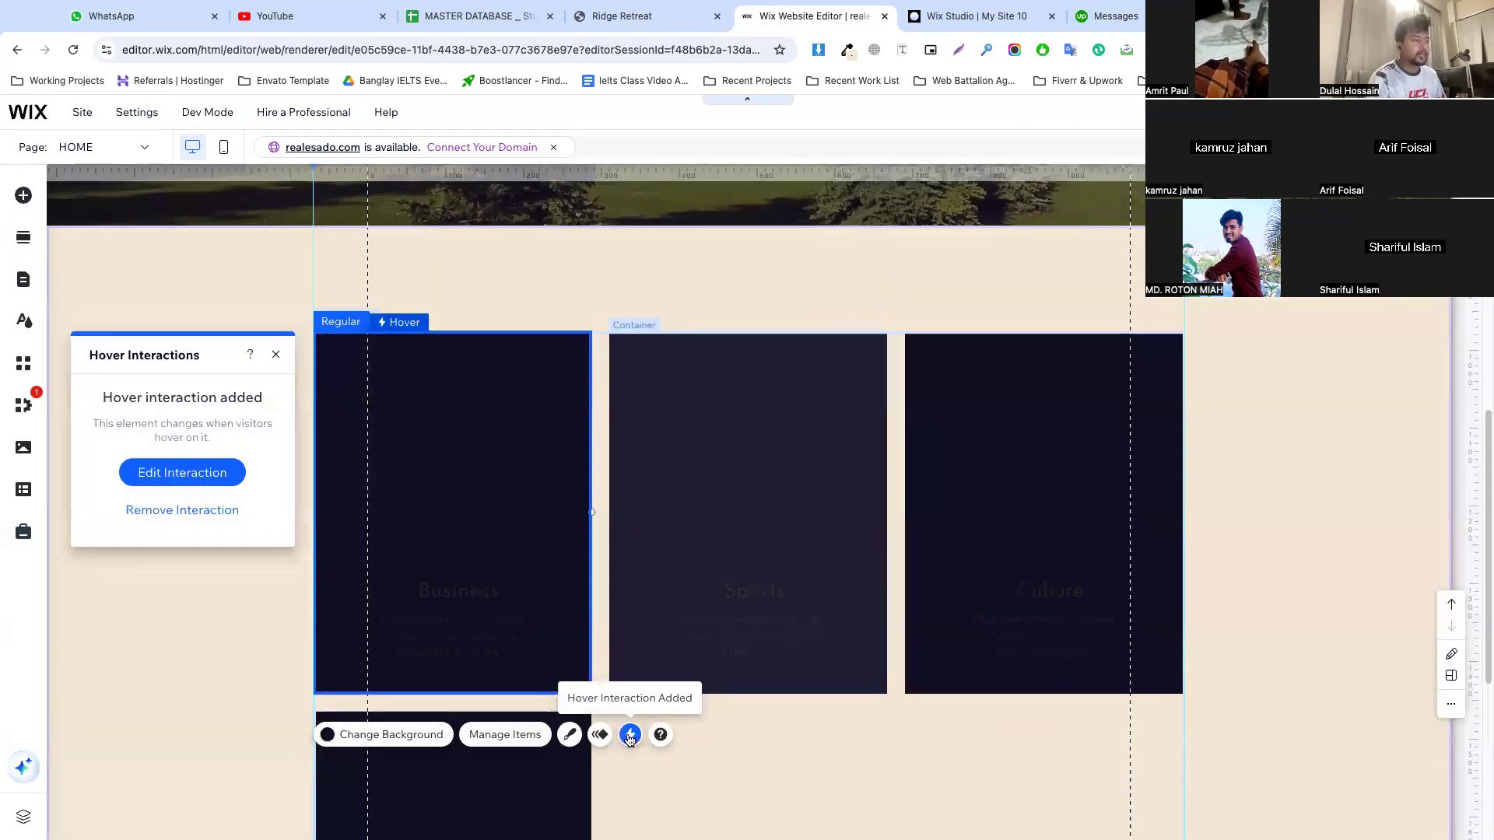
pyautogui.click(188, 511)
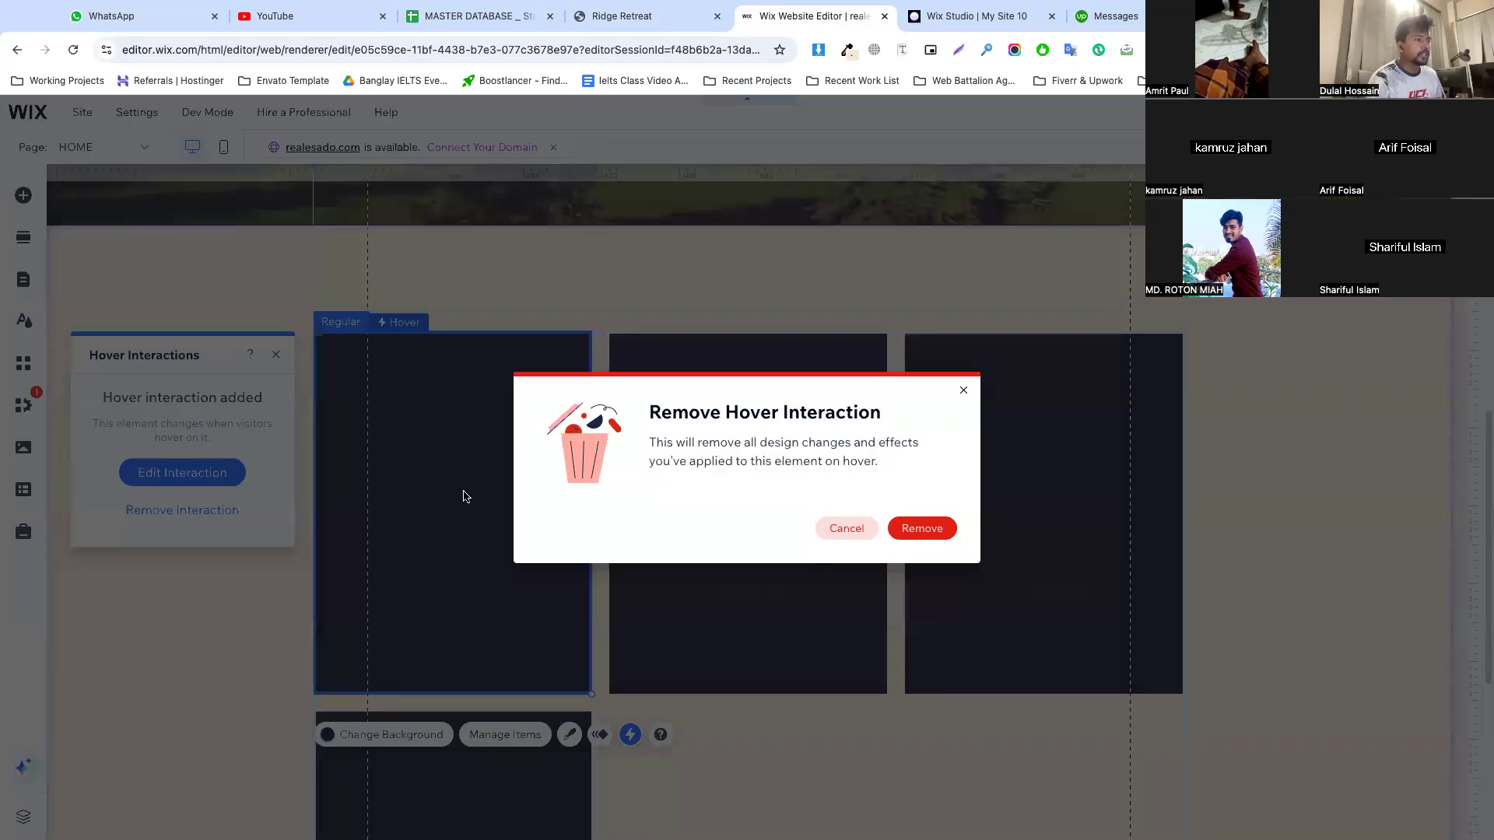
pyautogui.click(924, 535)
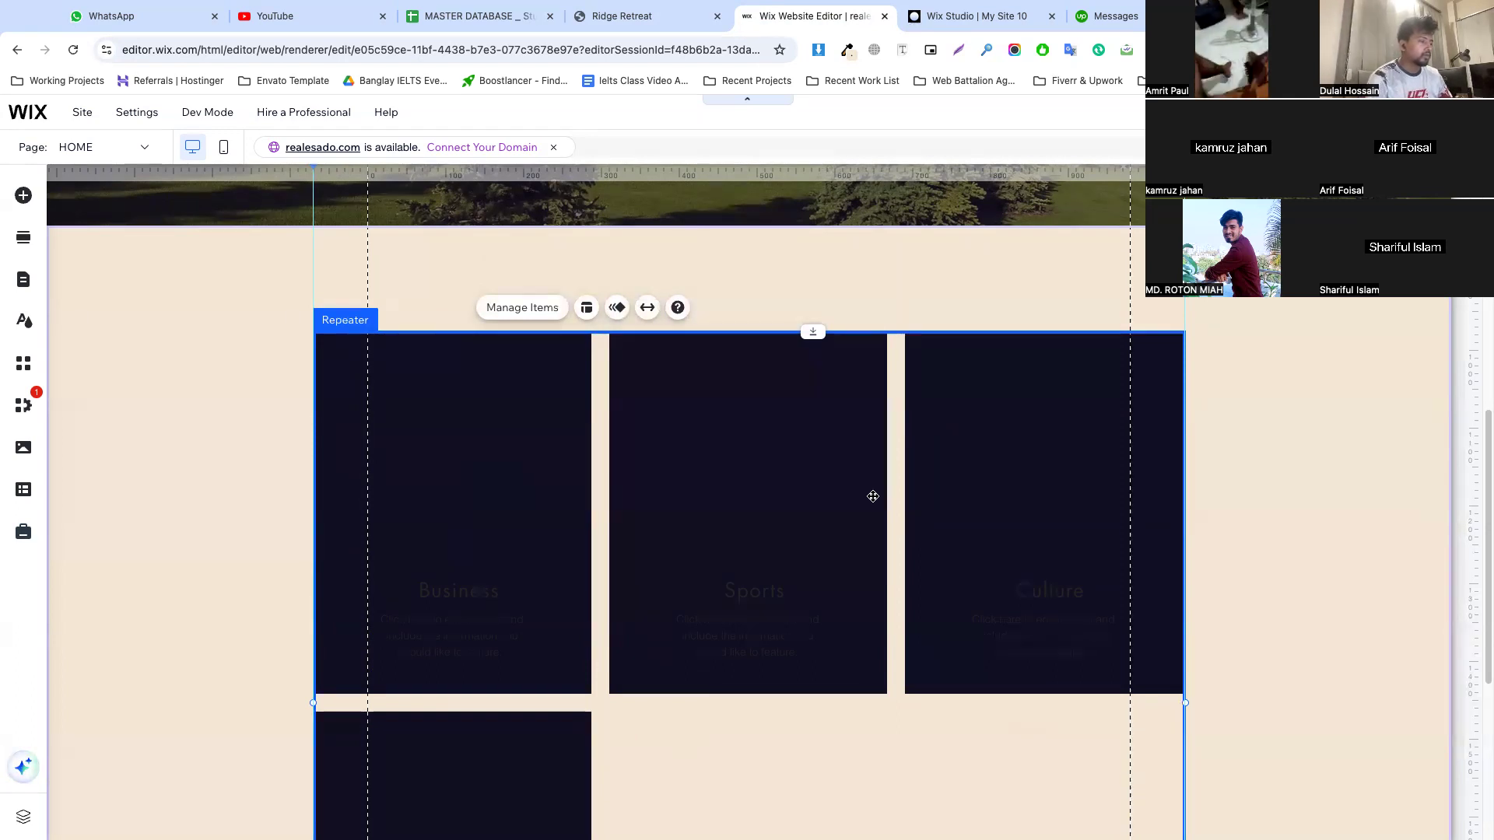
# Check the first card's photo on the reference site, then upload the white house image from the computer and add it to the page
pyautogui.click(440, 444)
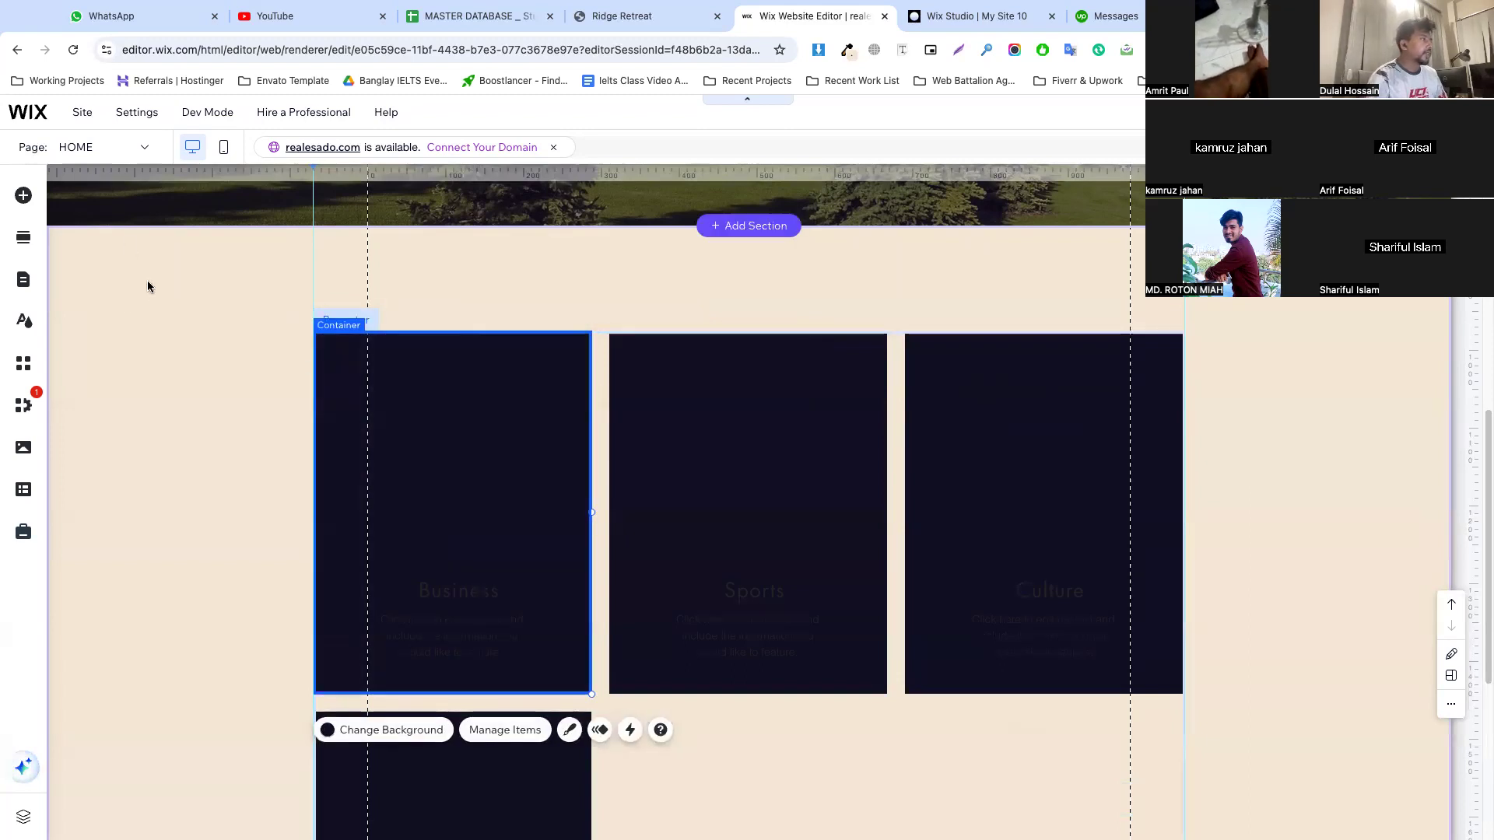
pyautogui.click(13, 199)
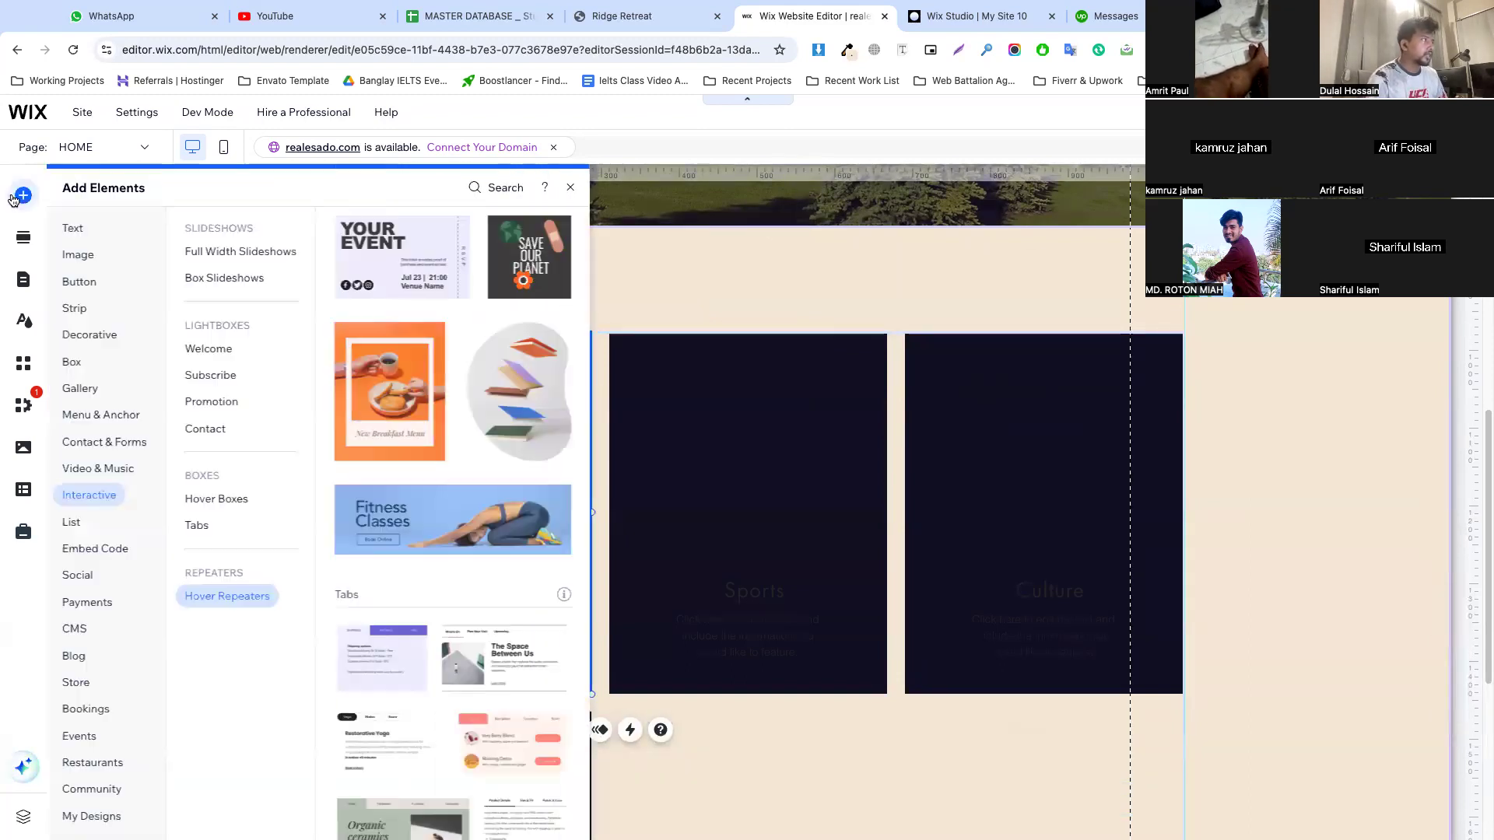
pyautogui.click(82, 256)
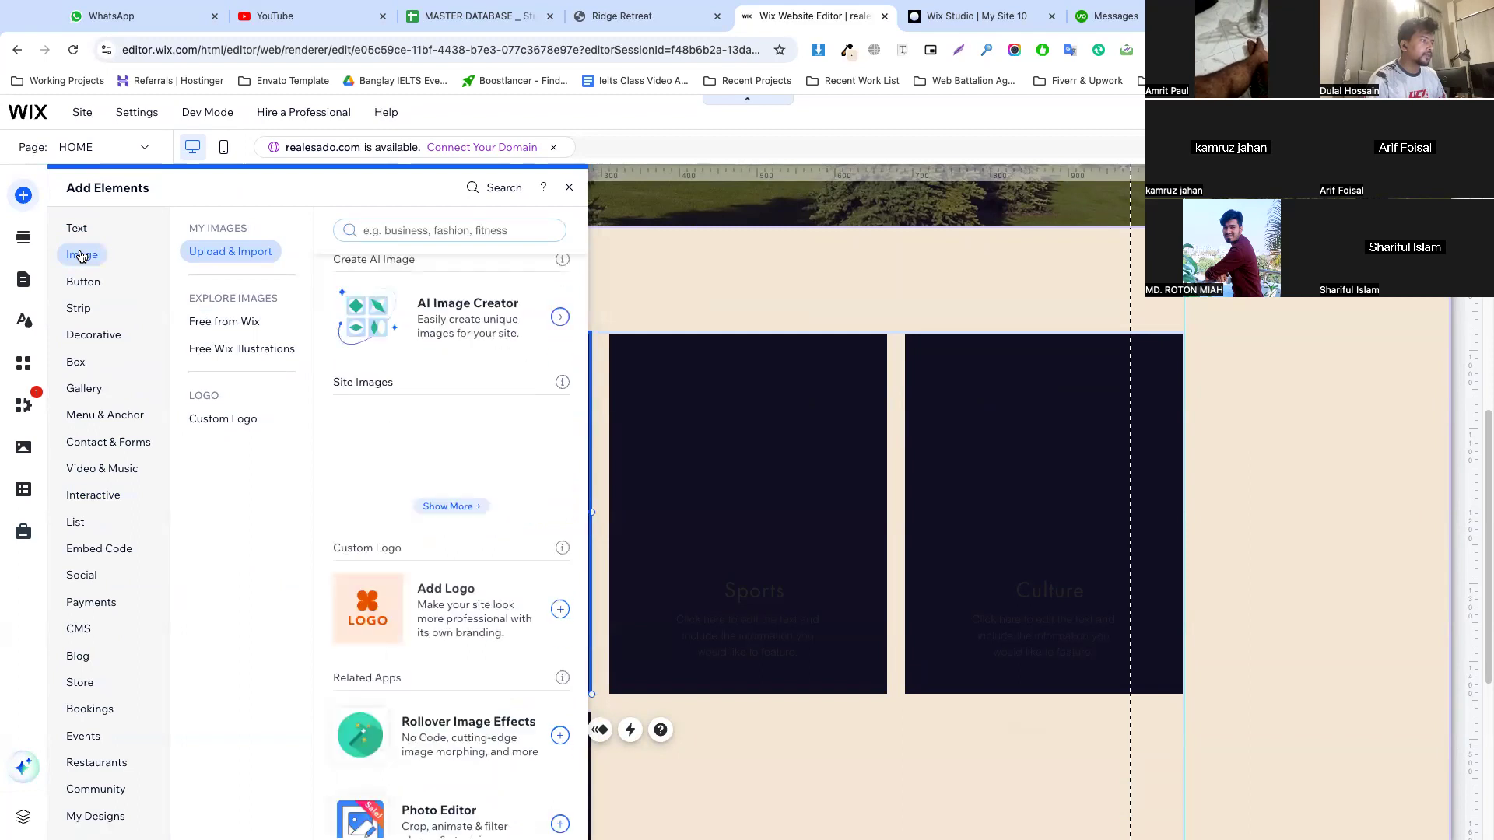
pyautogui.click(667, 17)
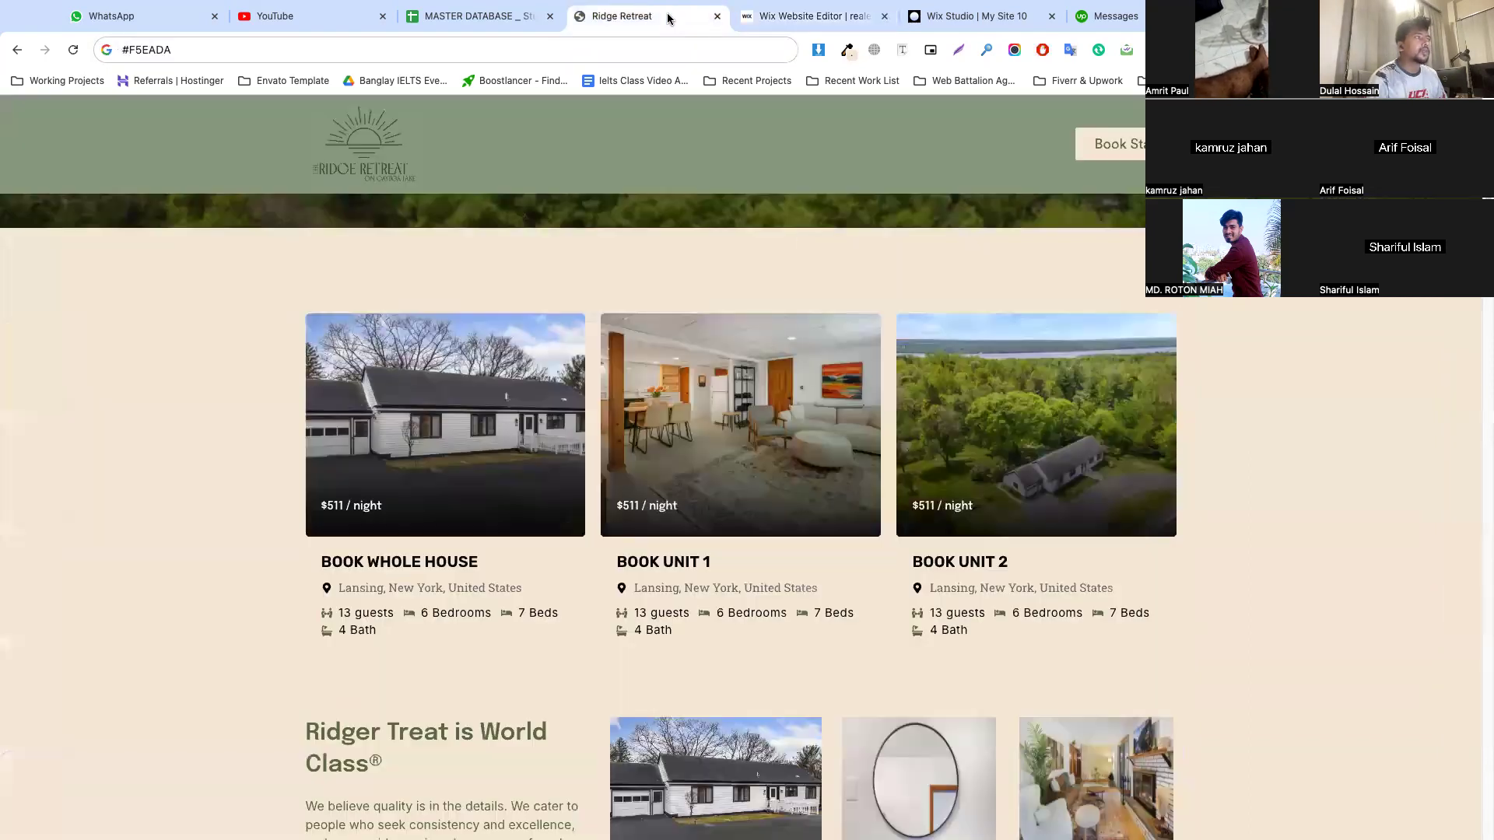
pyautogui.click(794, 17)
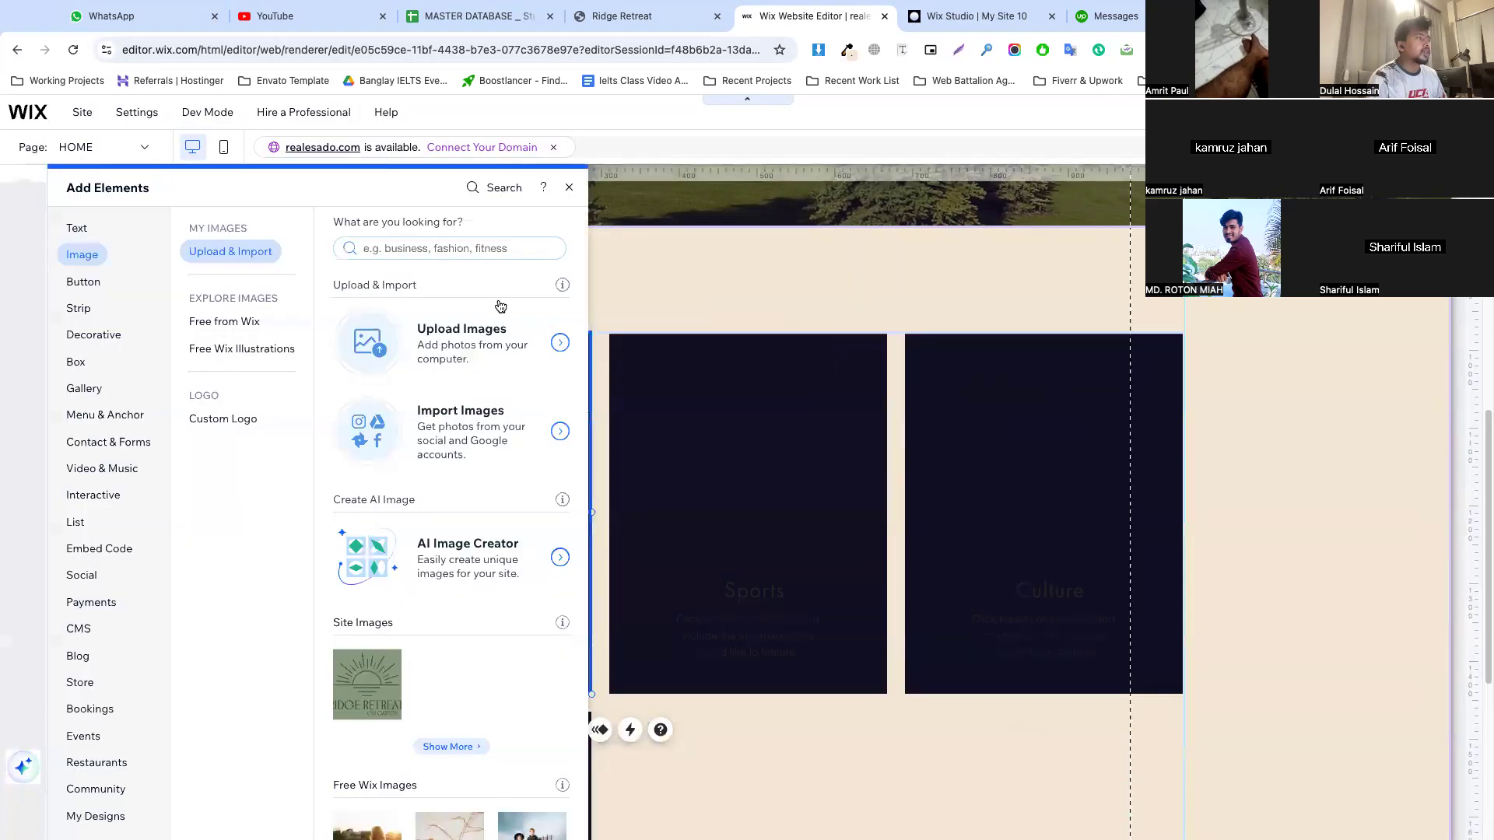
pyautogui.click(439, 346)
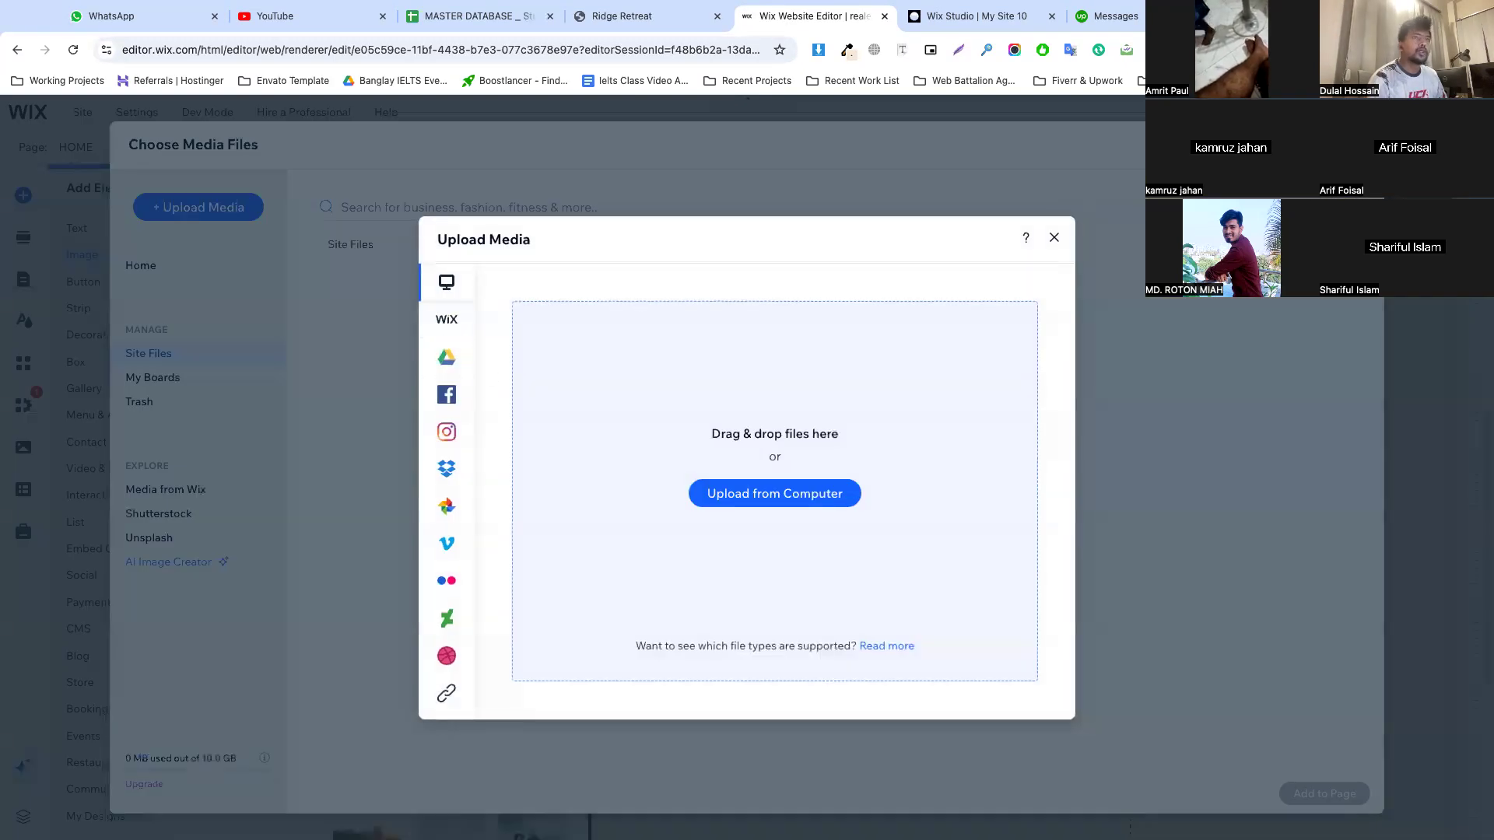
pyautogui.click(1420, 50)
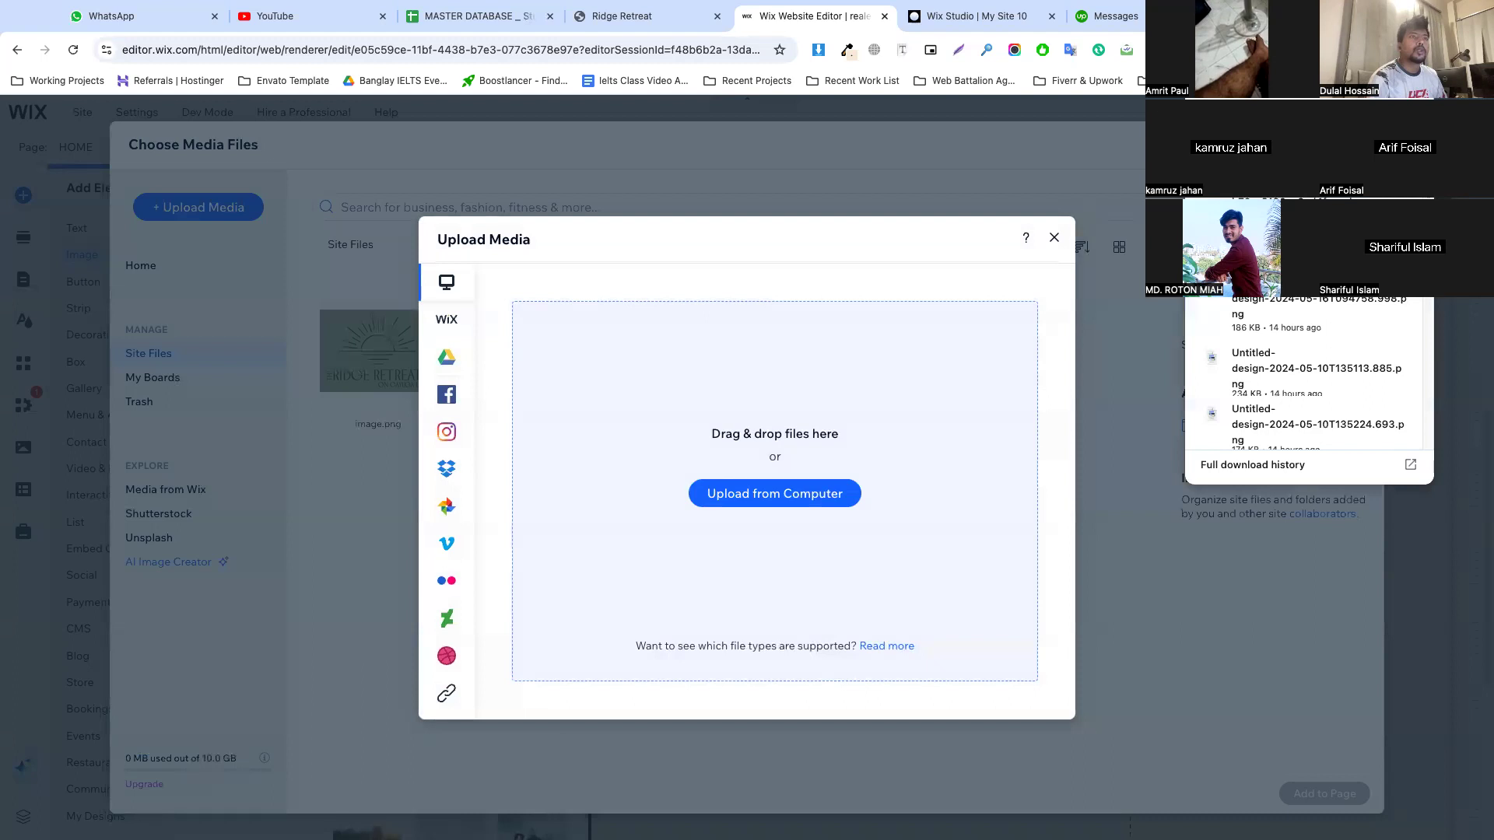
pyautogui.click(752, 502)
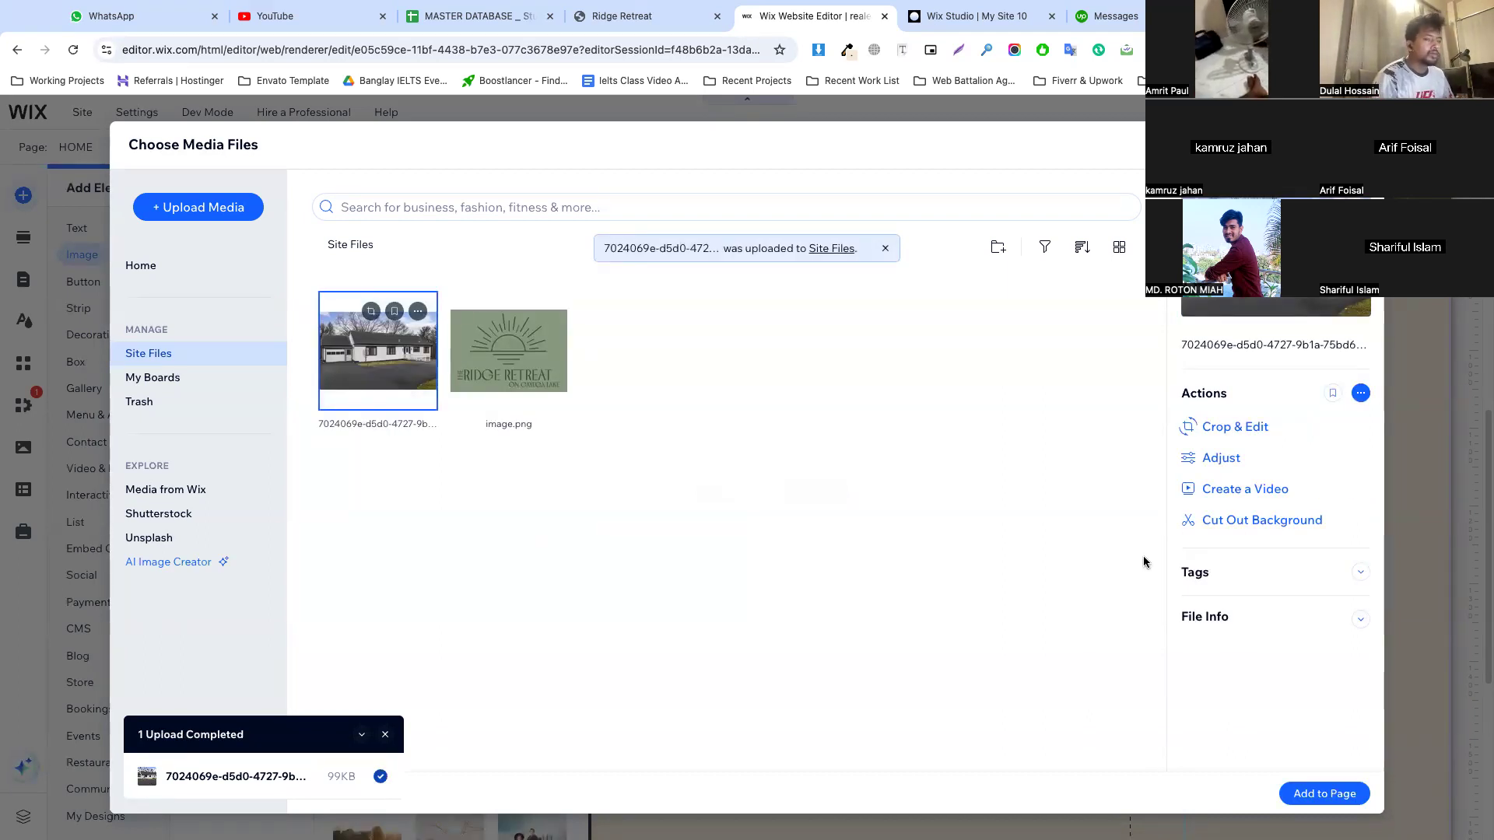
pyautogui.click(1324, 793)
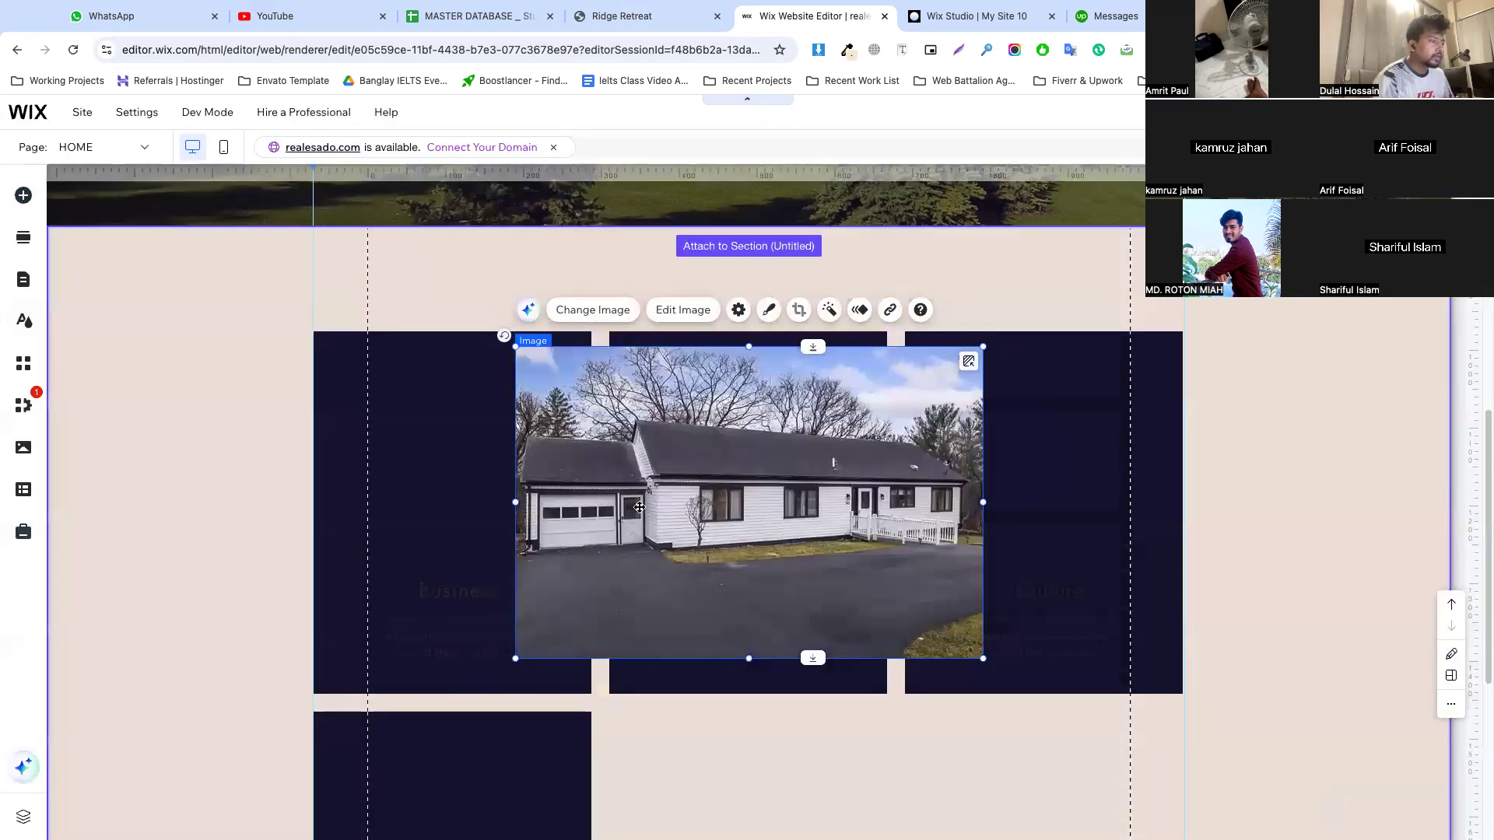
# Shrink the house image and attach it to the top of the Business repeater item, fitted to the card's width
pyautogui.moveTo(983, 658); pyautogui.dragTo(826, 584)
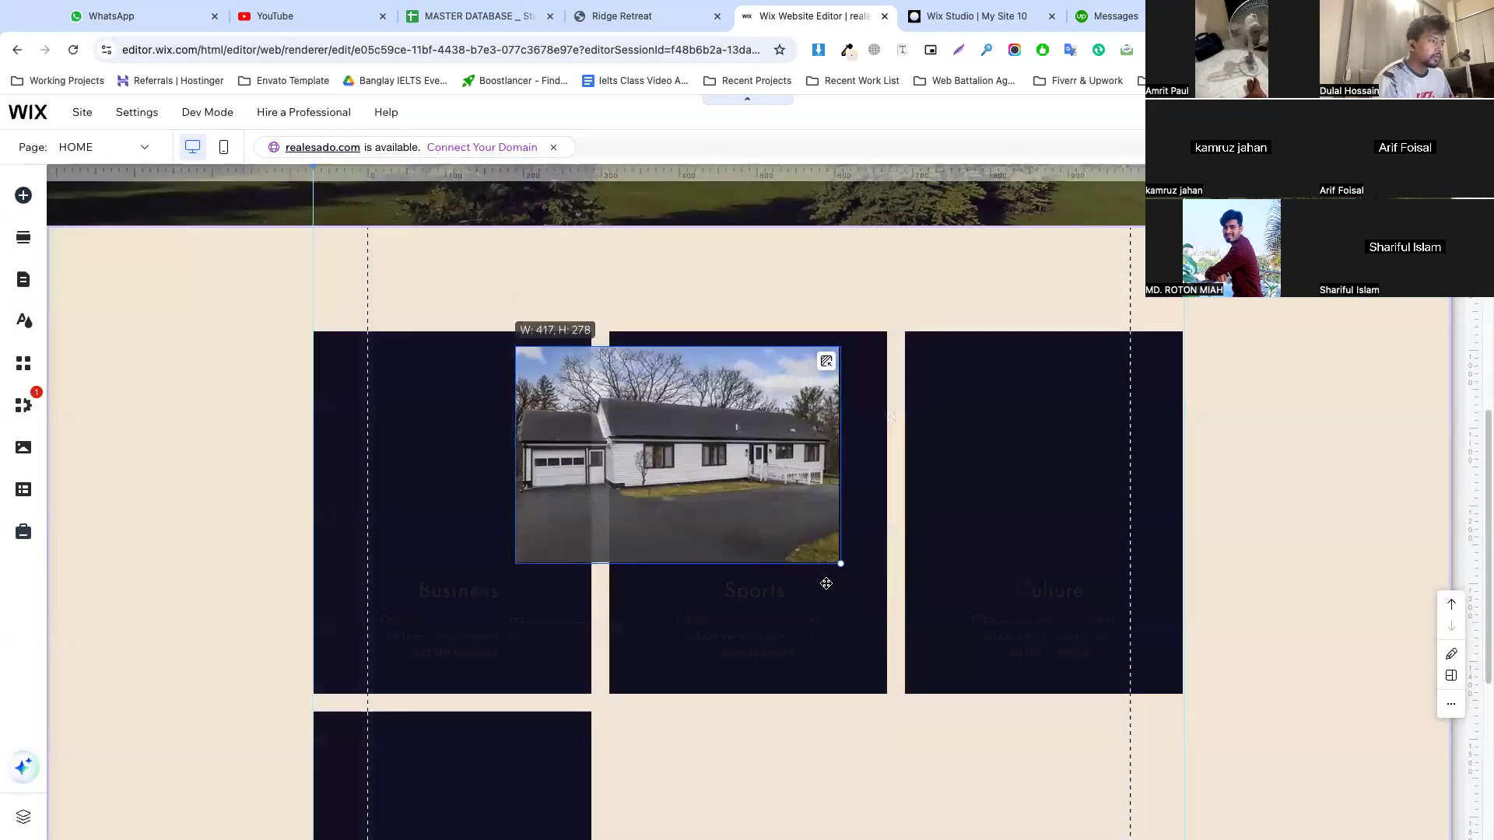
pyautogui.moveTo(720, 464); pyautogui.dragTo(518, 452)
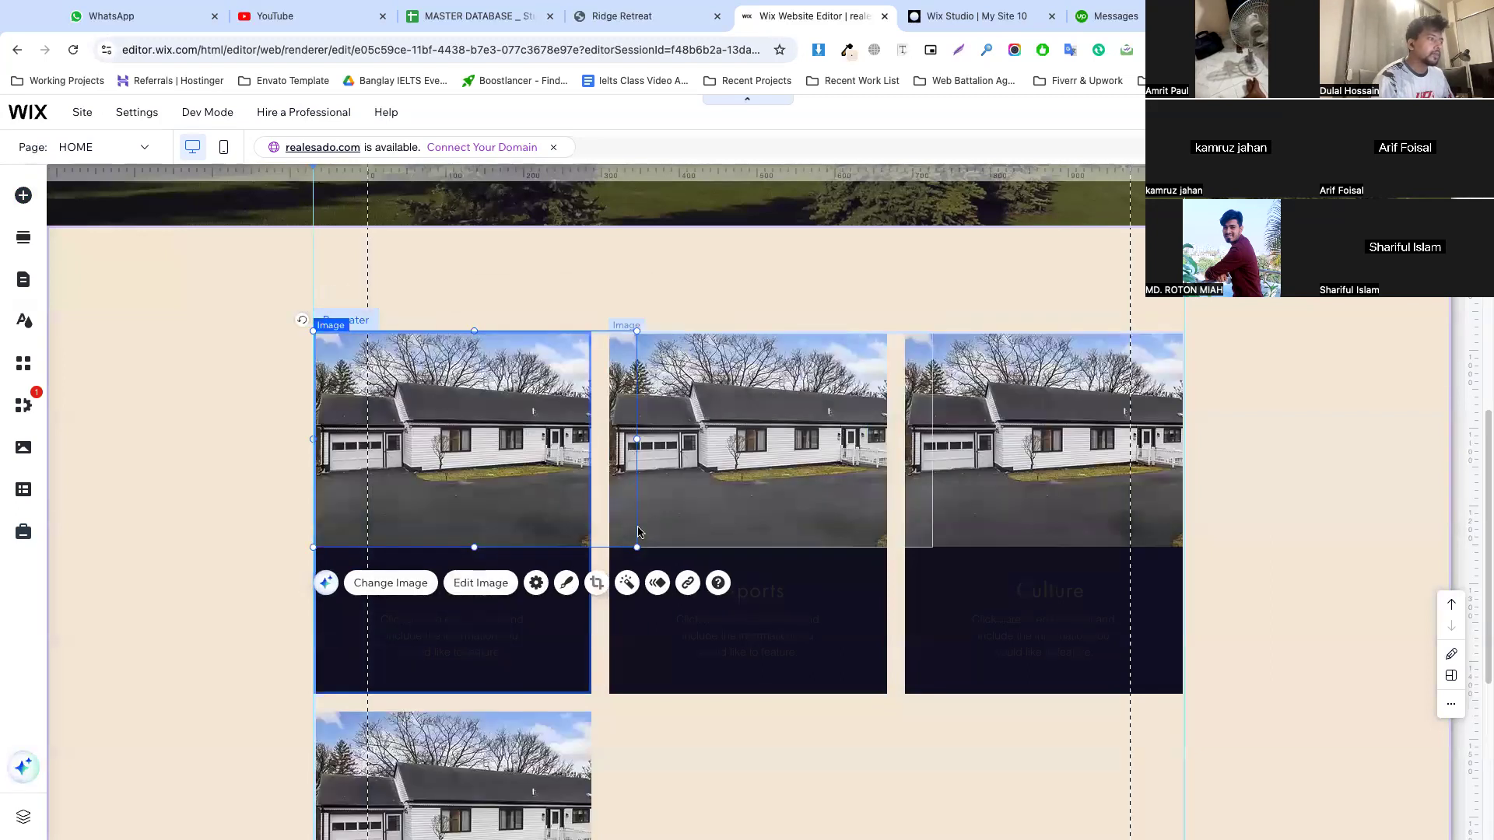
pyautogui.moveTo(635, 546); pyautogui.dragTo(606, 536)
pyautogui.click(600, 311)
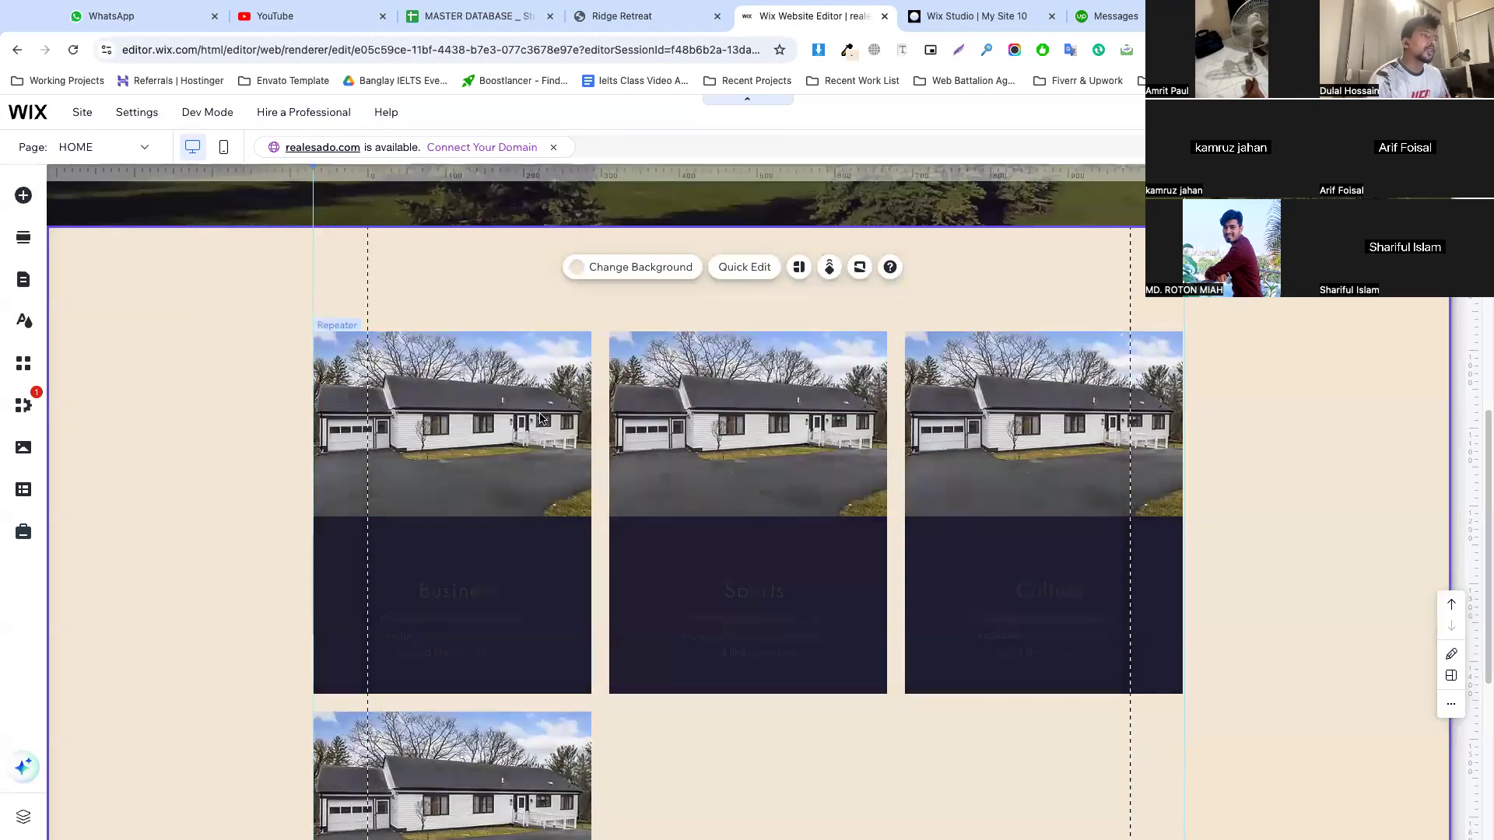
# Delete Item 4, the Lifestyle card, from the repeater so only three cards remain in one row
pyautogui.click(564, 424)
pyautogui.scroll(-2, 830, 461)
pyautogui.scroll(-2, 830, 461)
pyautogui.click(654, 498)
pyautogui.scroll(1, 663, 481)
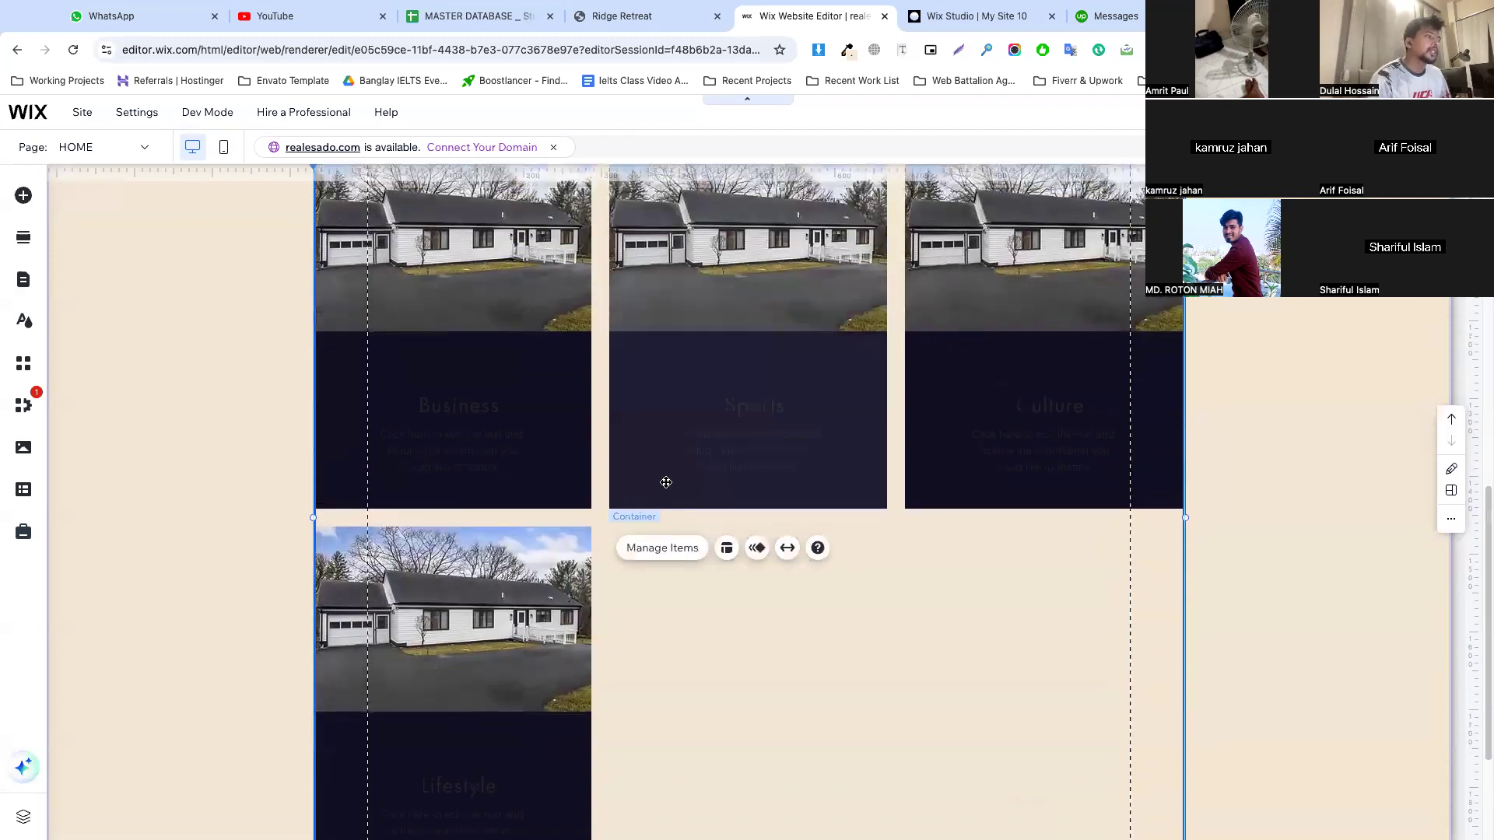
pyautogui.click(662, 548)
pyautogui.moveTo(1330, 359)
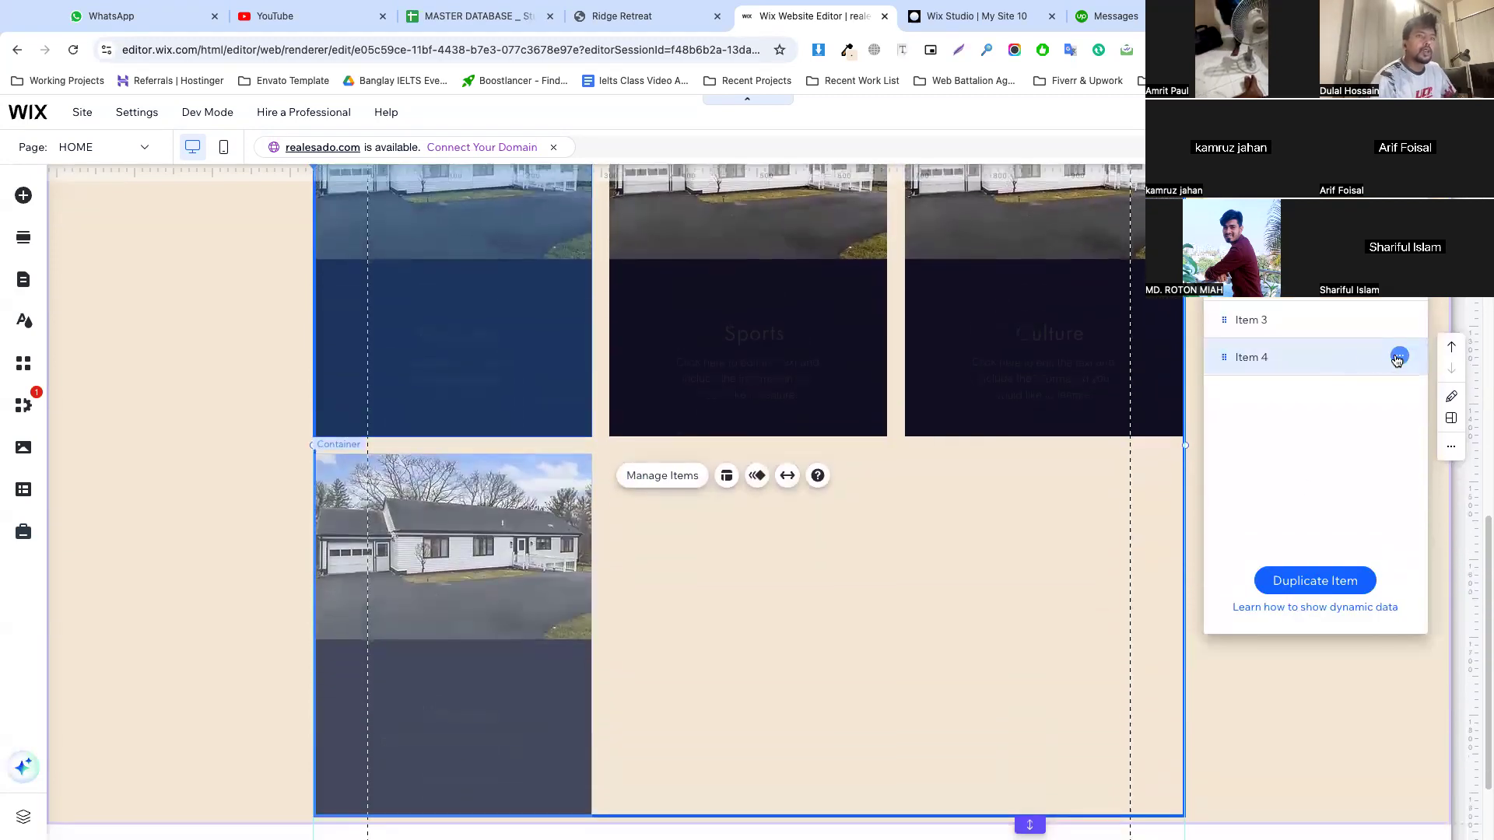
pyautogui.click(1398, 358)
pyautogui.click(1335, 380)
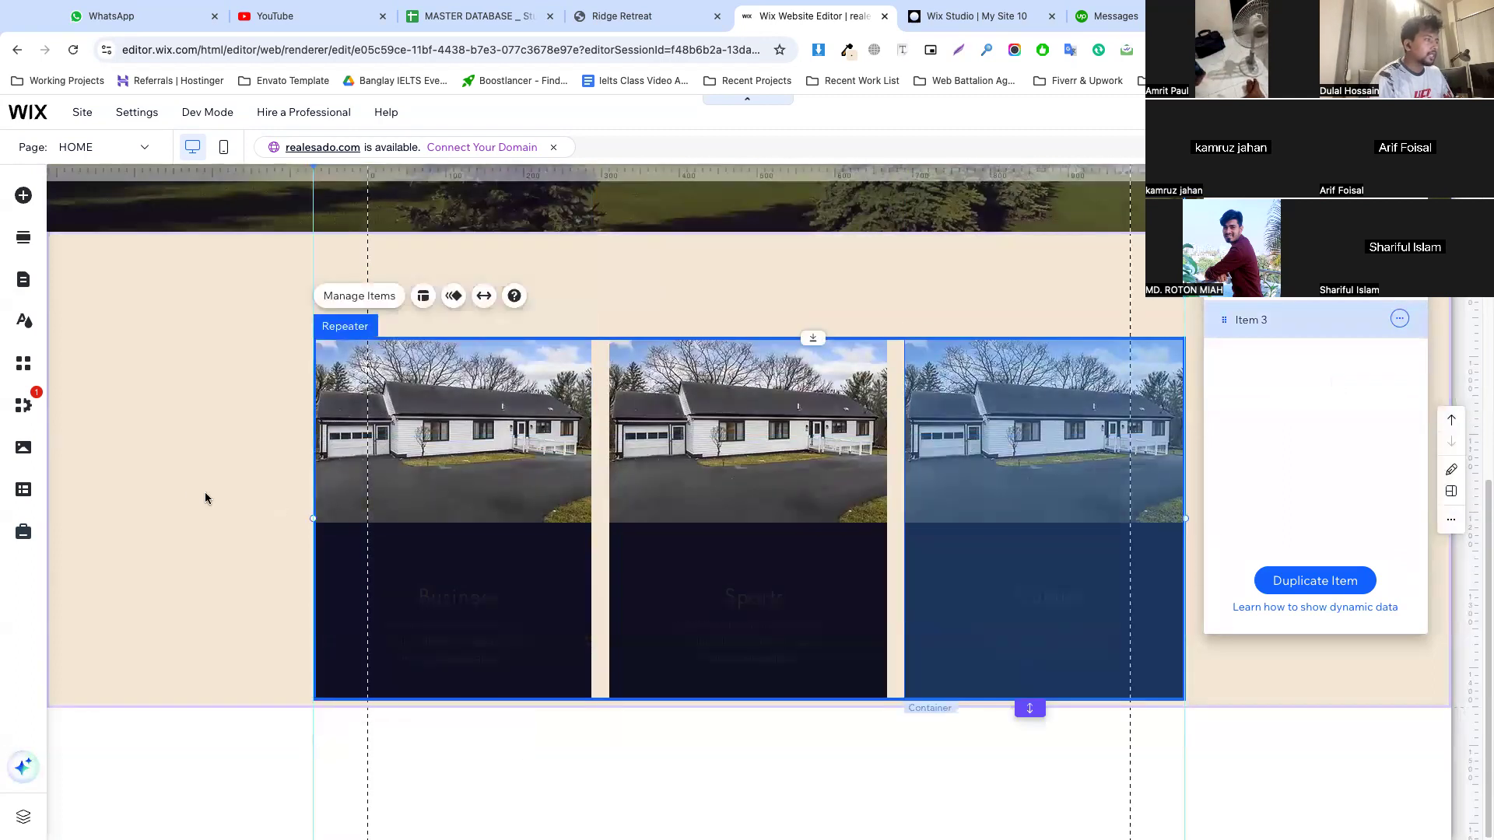
pyautogui.click(205, 498)
# Extend the beige section below the repeater, then move the Business title up below the house image and widen its text box
pyautogui.moveTo(1025, 710); pyautogui.dragTo(1017, 832)
pyautogui.scroll(-2, 568, 588)
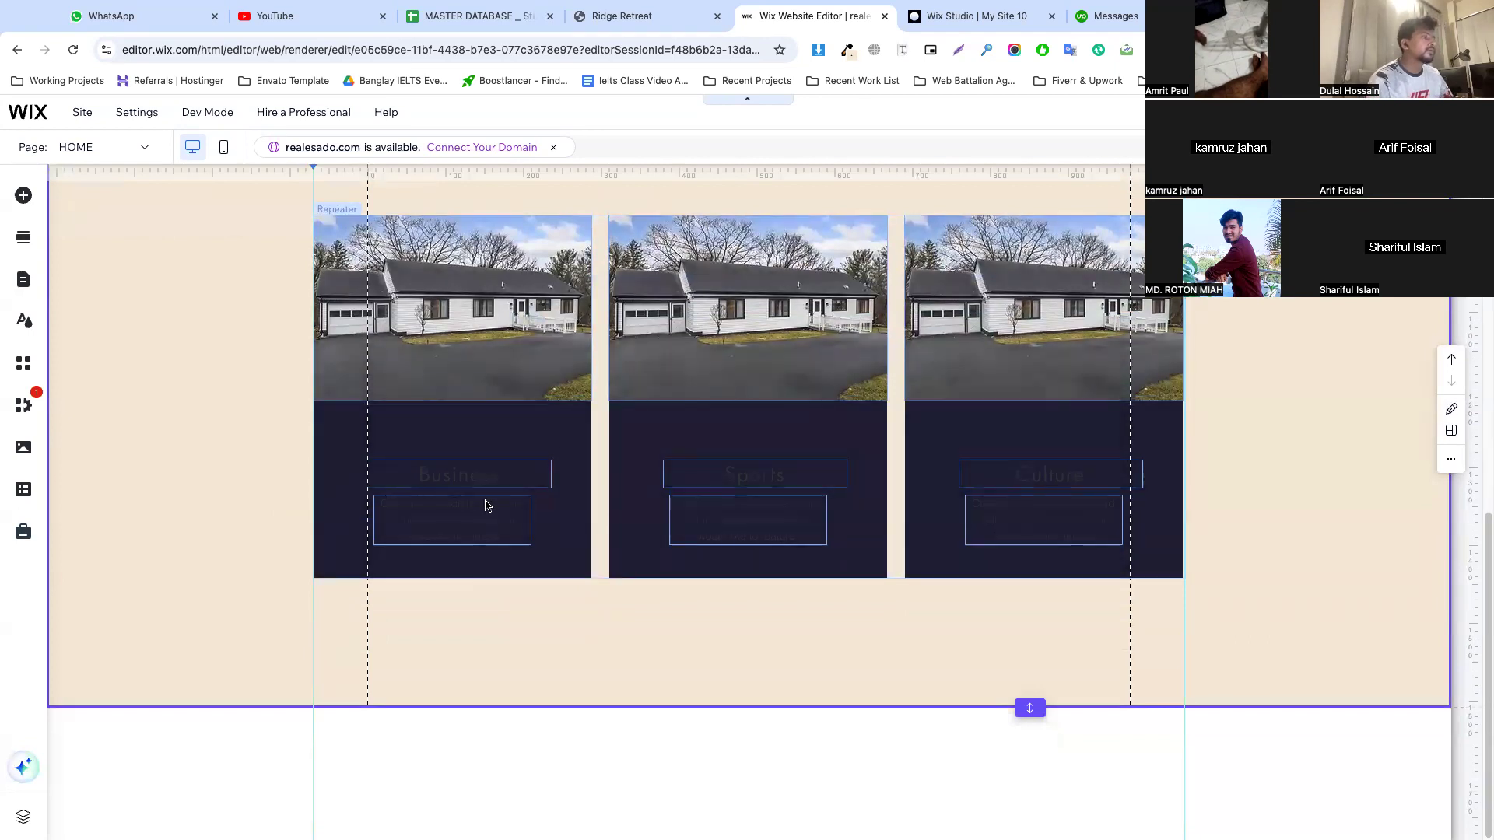
pyautogui.click(464, 482)
pyautogui.click(464, 482)
pyautogui.moveTo(464, 482); pyautogui.dragTo(555, 439)
pyautogui.doubleClick(455, 438)
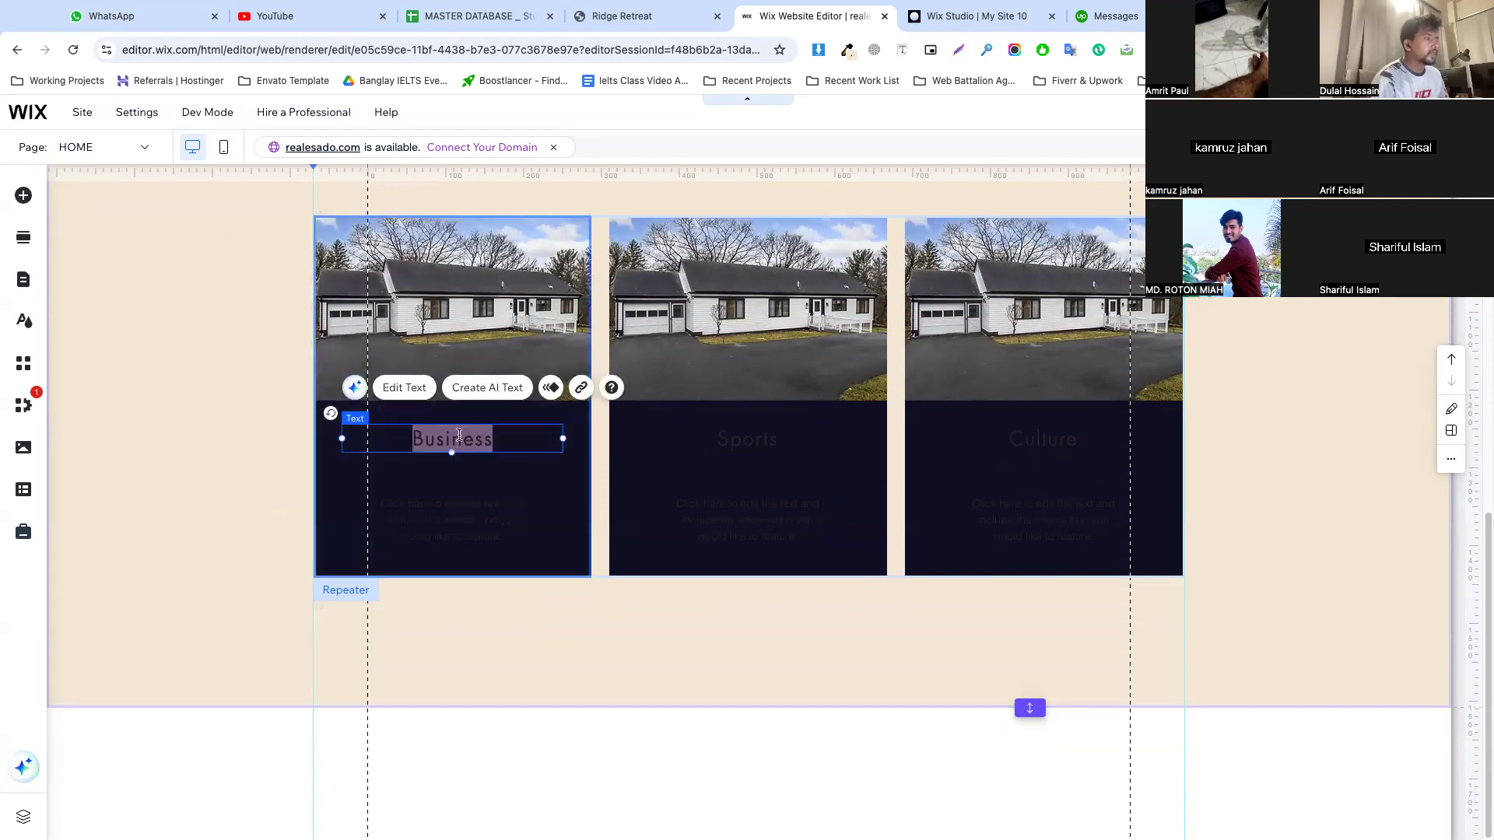
# On the Ridge Retreat reference site, inspect the first card's price and copy its text "$511 / night"
pyautogui.click(618, 17)
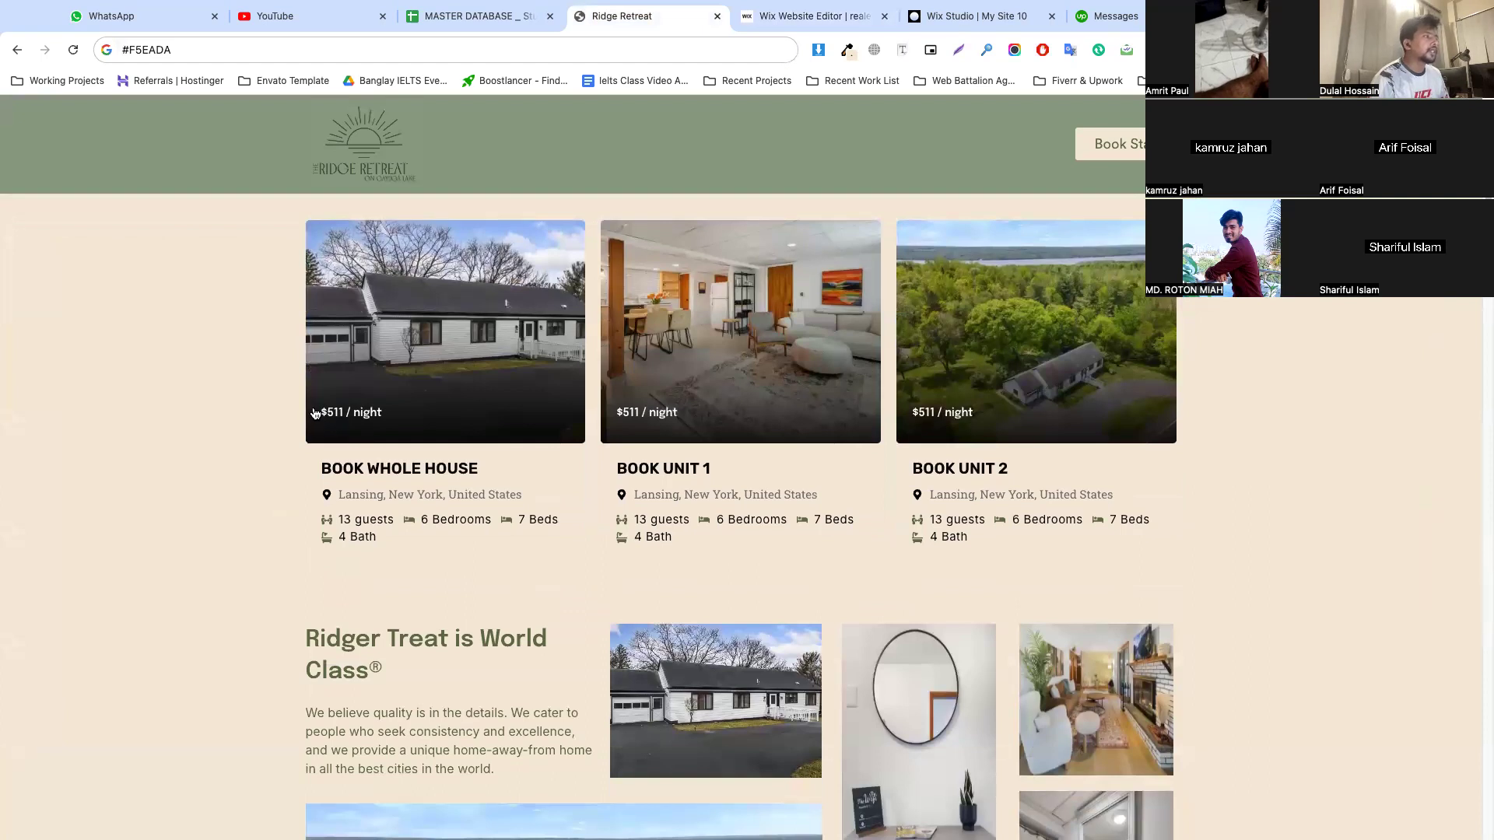
pyautogui.rightClick(356, 425)
pyautogui.click(380, 620)
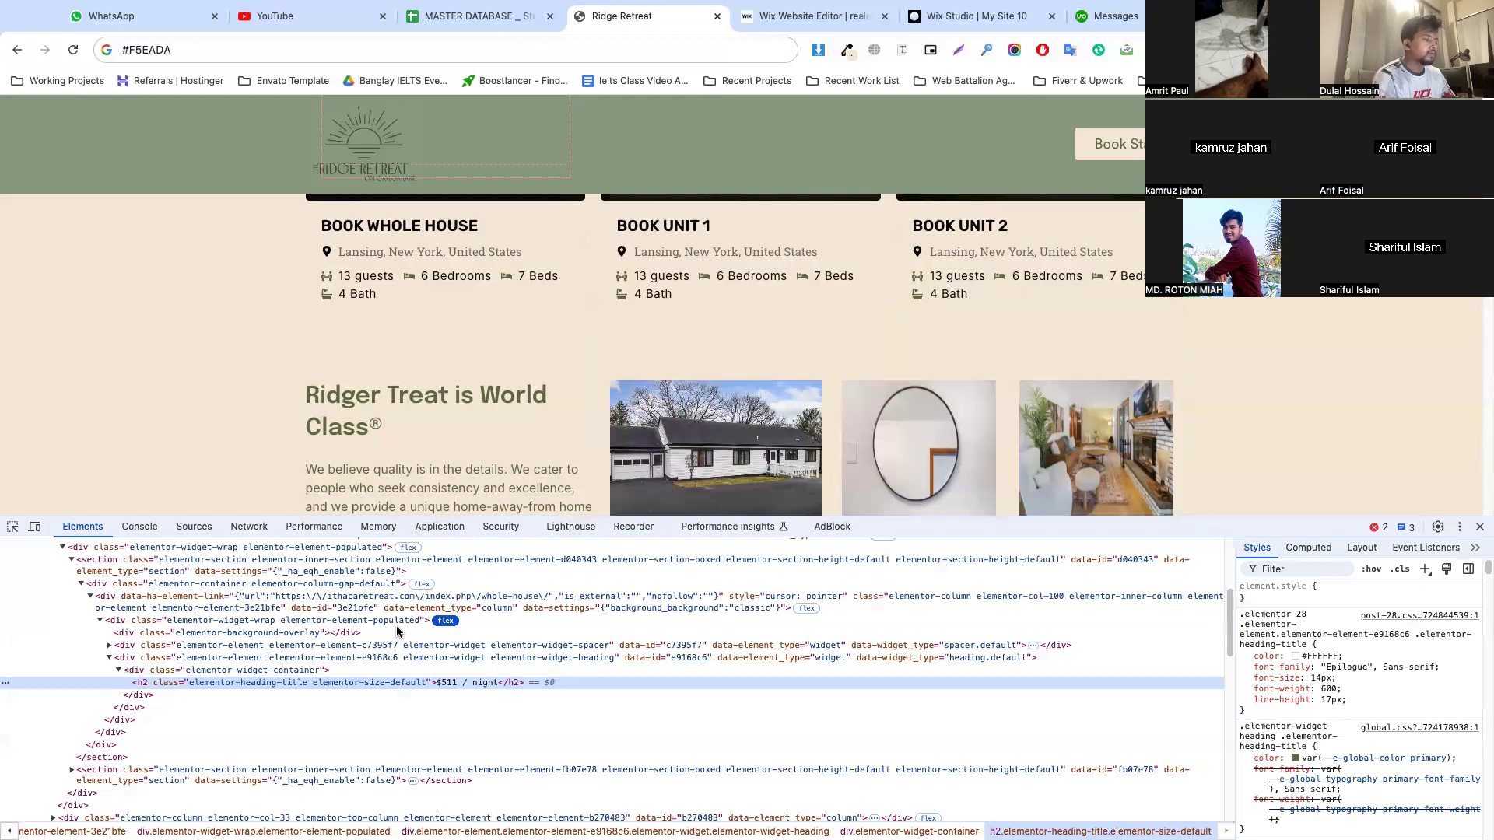
pyautogui.doubleClick(456, 685)
pyautogui.press('super+c')
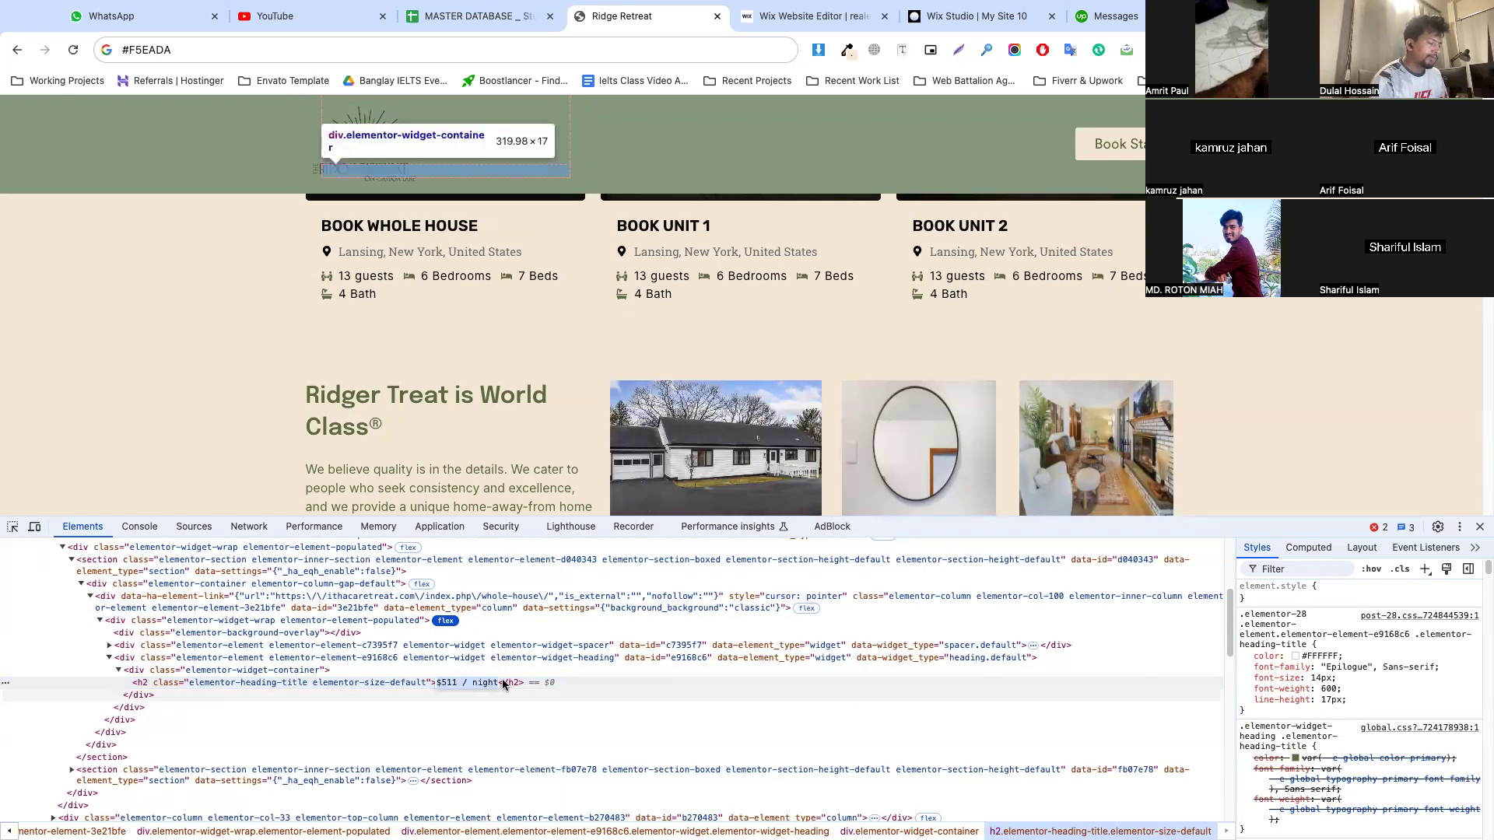
# Back in the Wix editor, duplicate the first card's Business title and place the copy over the lower part of the house image
pyautogui.click(828, 12)
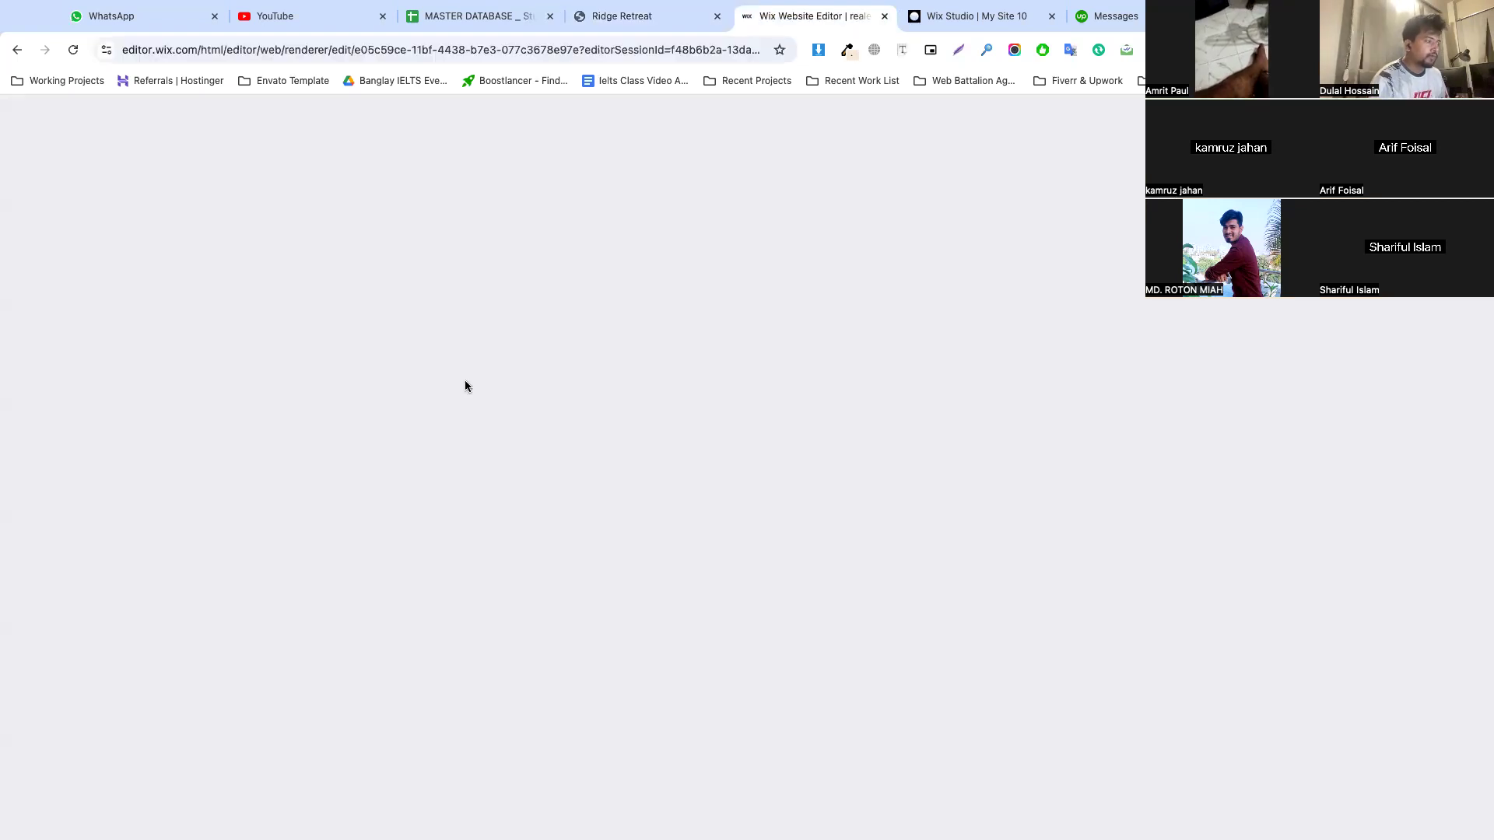
pyautogui.click(484, 497)
pyautogui.click(434, 443)
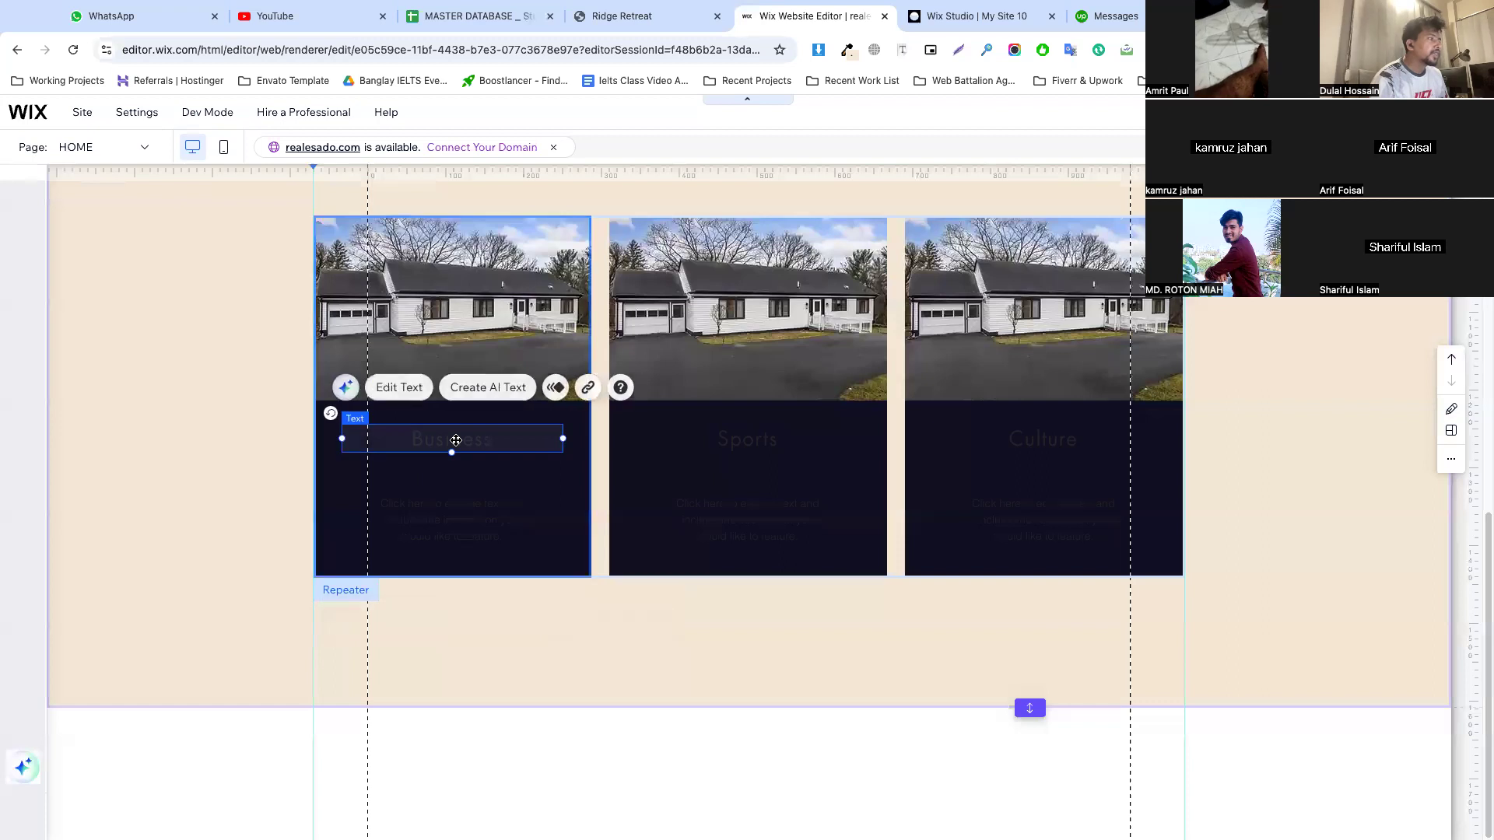
pyautogui.rightClick(455, 438)
pyautogui.click(498, 434)
pyautogui.moveTo(467, 453); pyautogui.dragTo(443, 363)
# Apply the Heading 6 style to the copied title on the house image and set its font size to 18 px
pyautogui.doubleClick(458, 365)
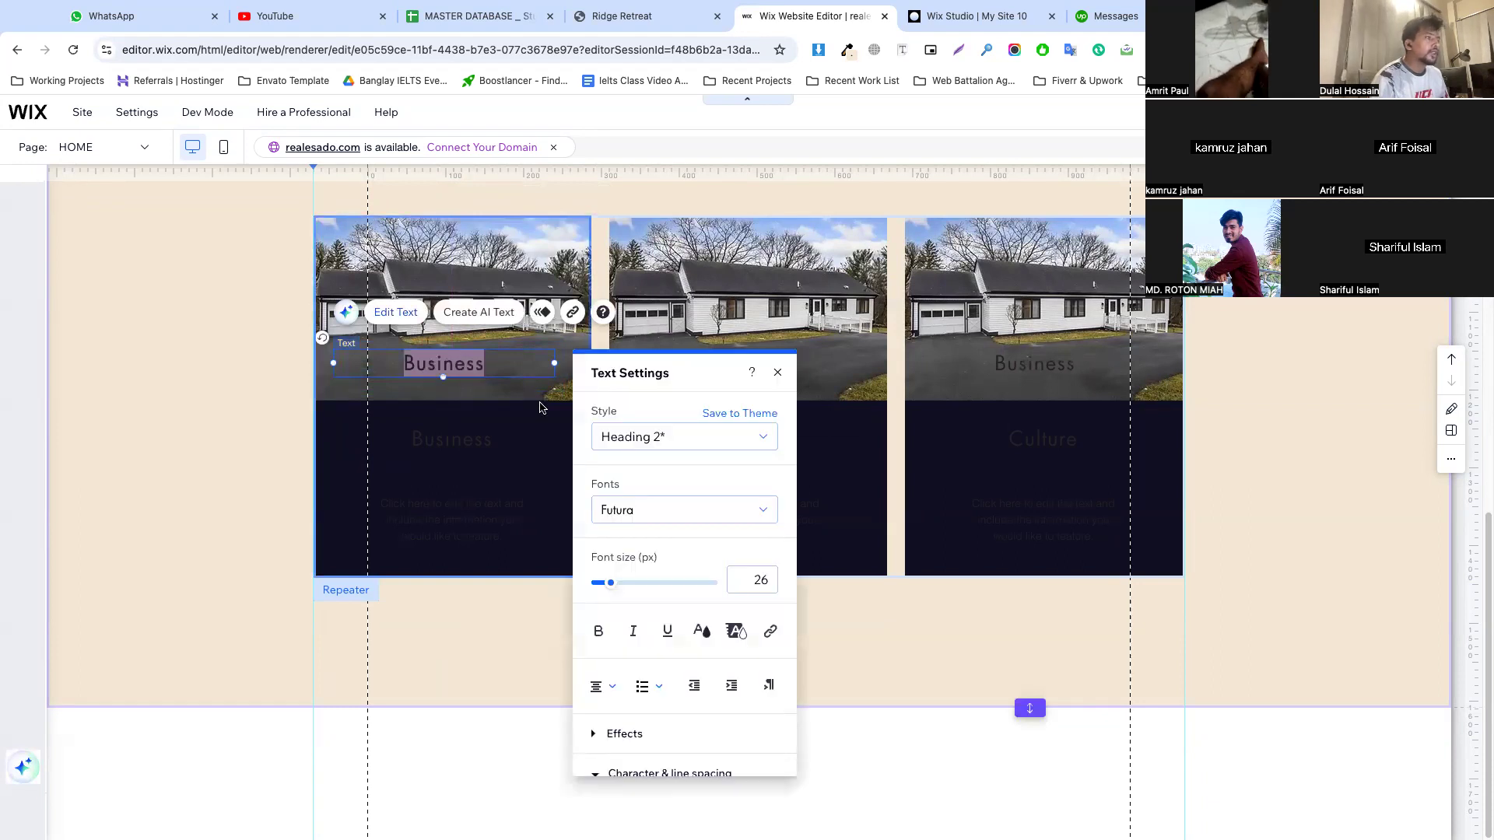
pyautogui.click(637, 436)
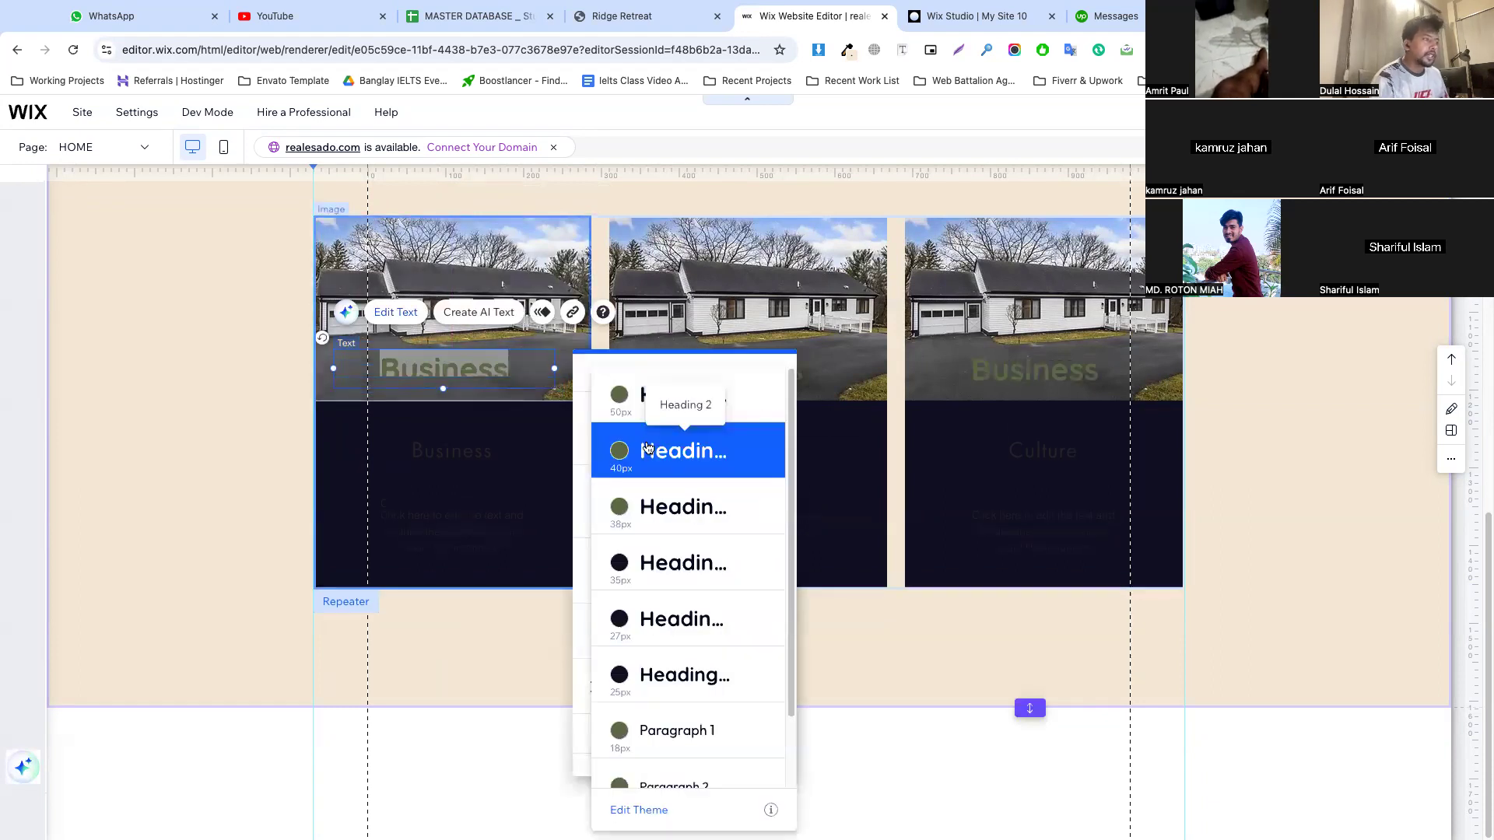
pyautogui.click(677, 681)
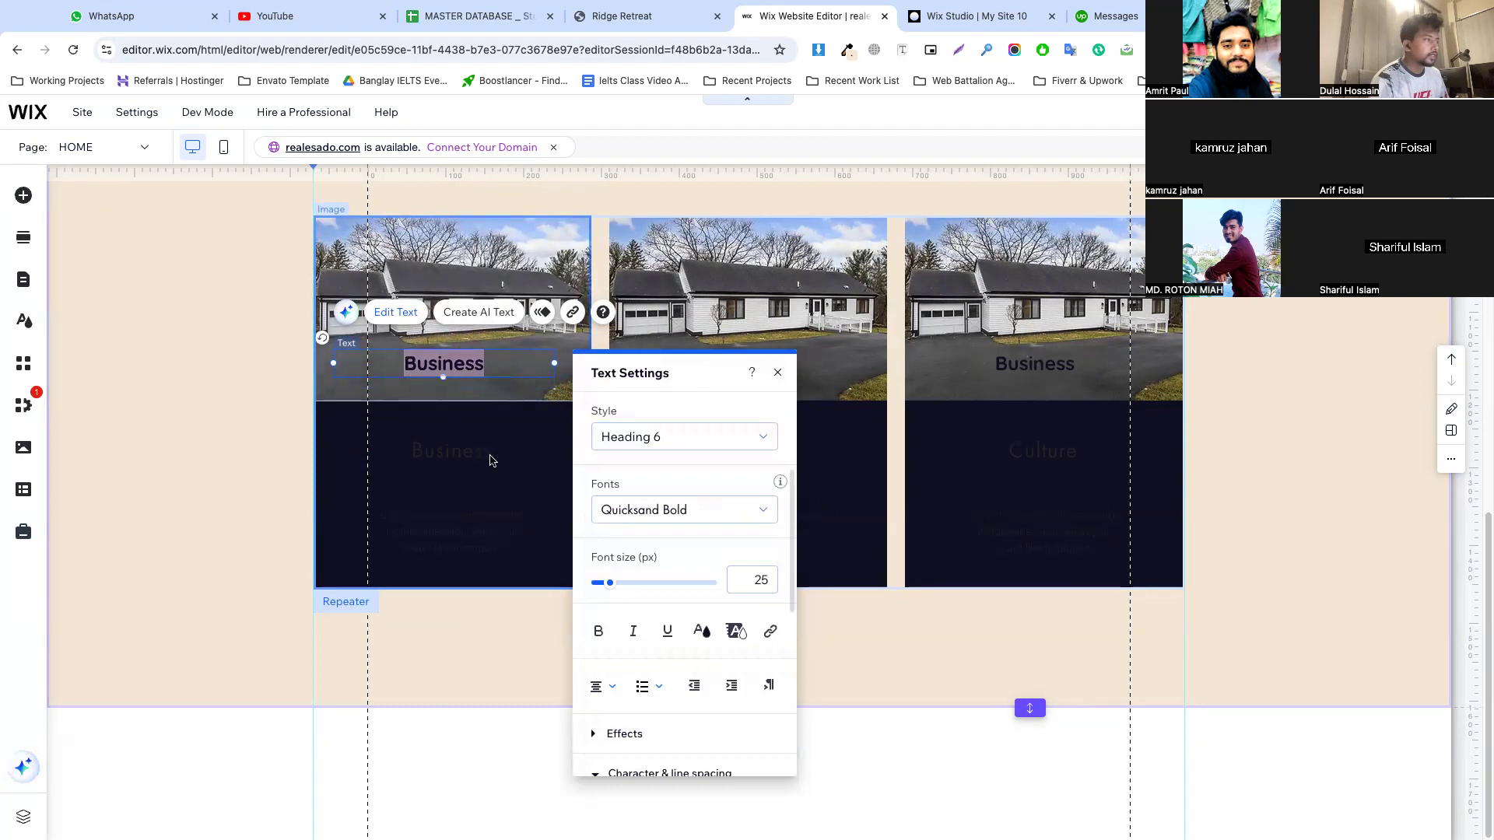
pyautogui.doubleClick(757, 582)
pyautogui.write('18')
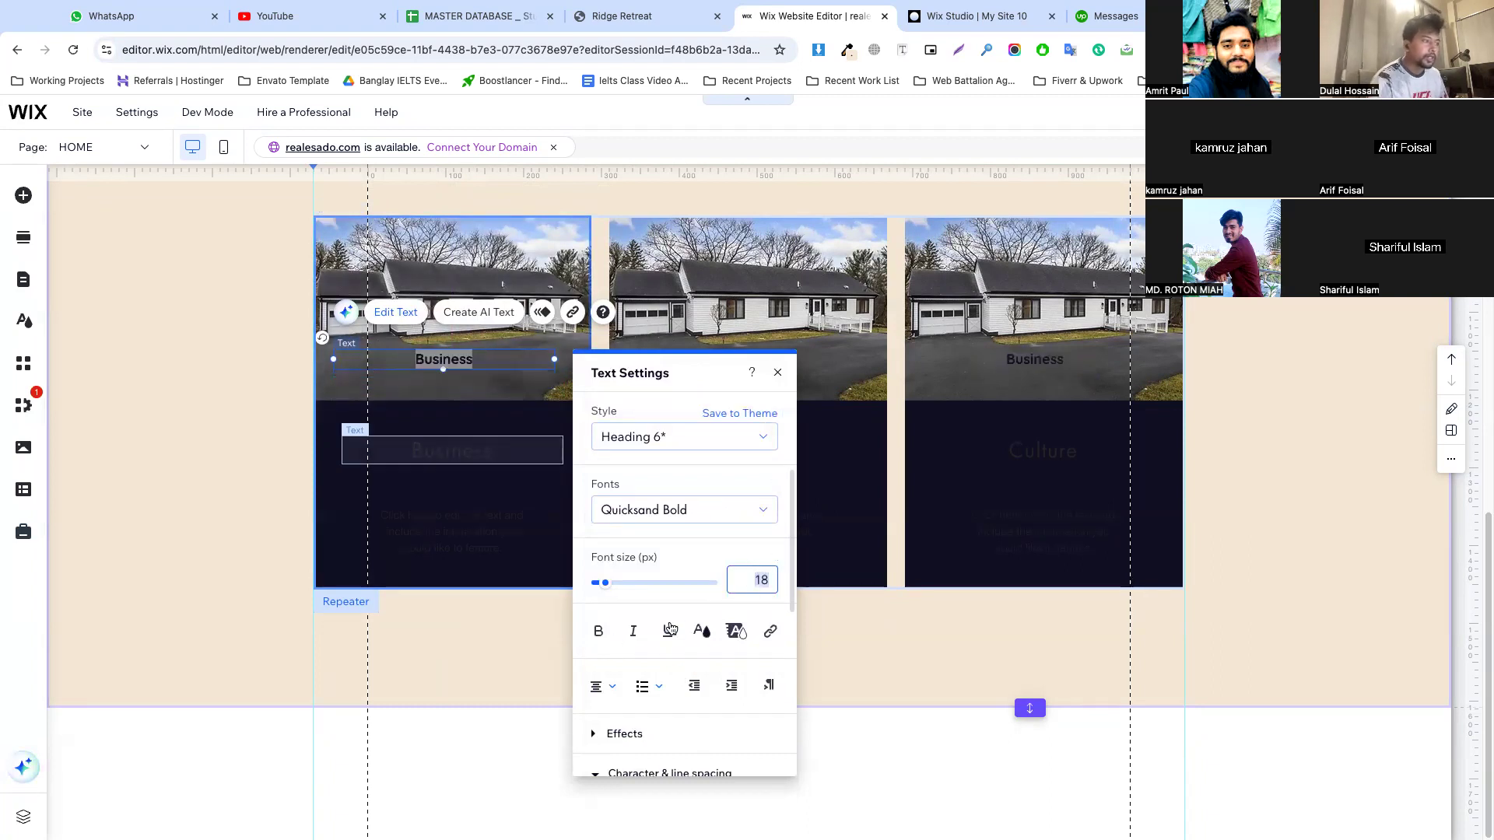
# Left-align the title on the house image and colour it white
pyautogui.click(605, 685)
pyautogui.click(610, 669)
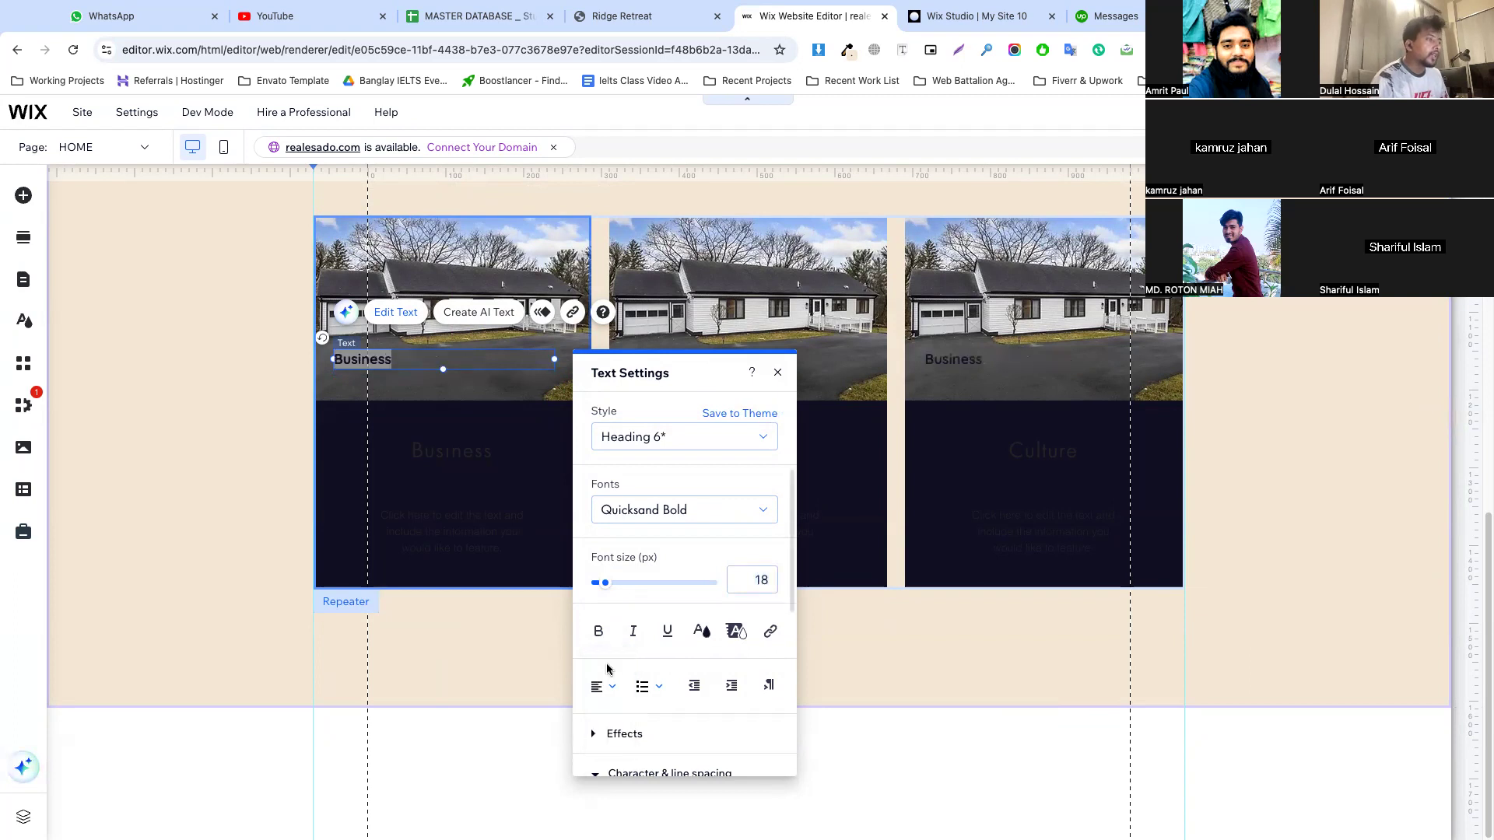
pyautogui.click(701, 632)
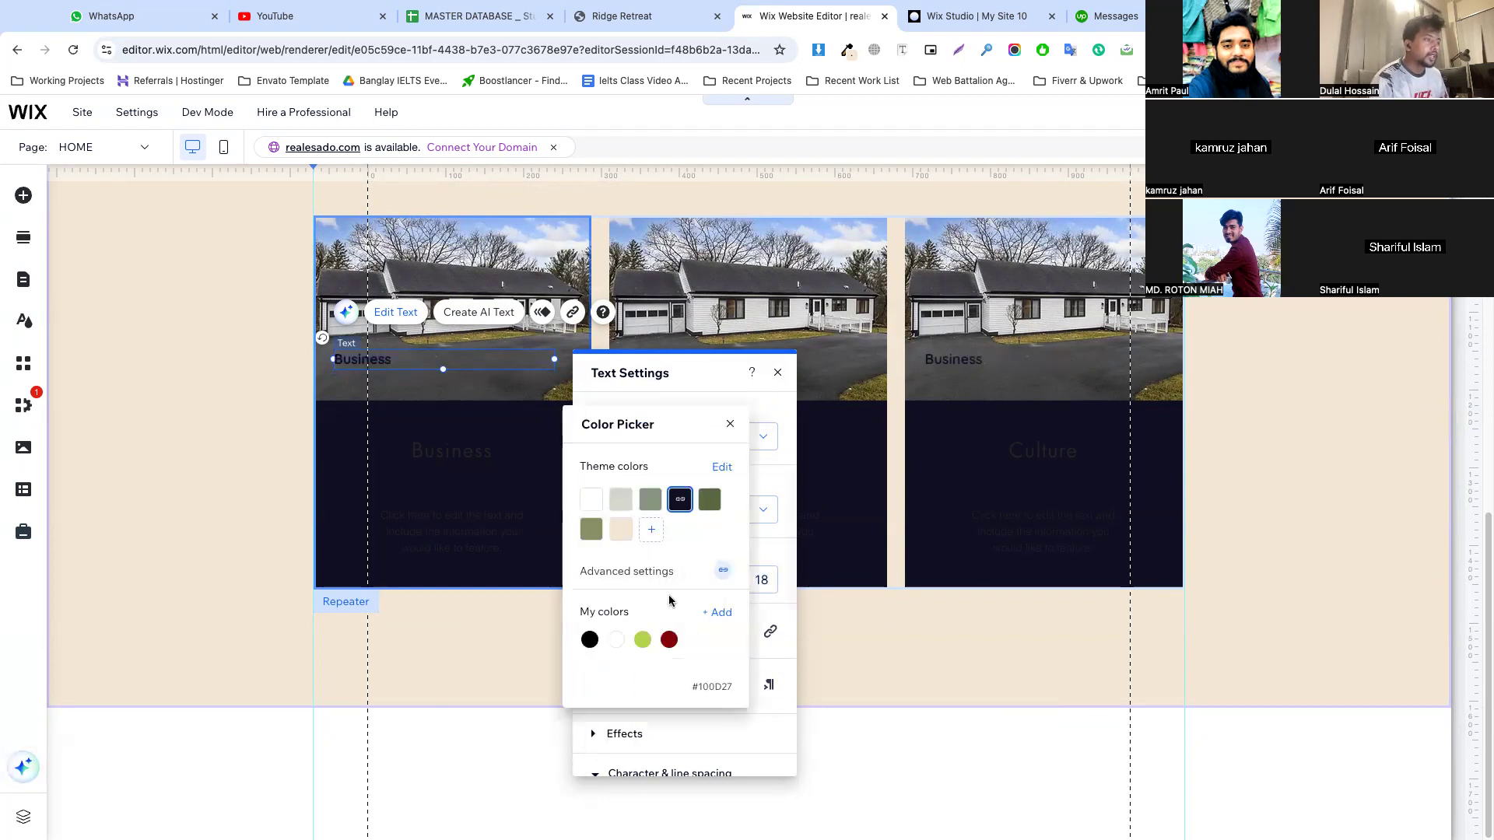
pyautogui.click(473, 382)
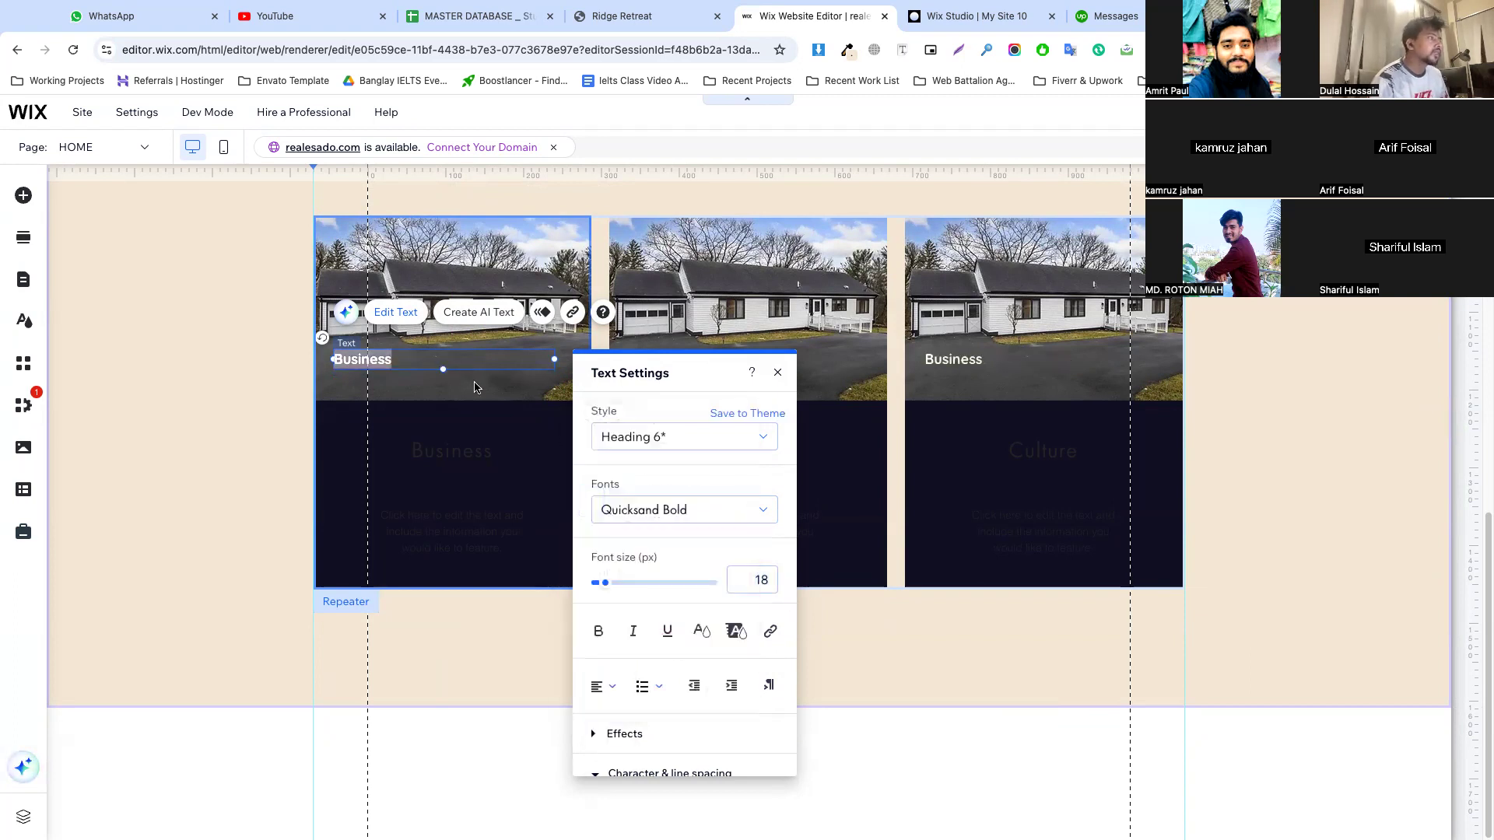
pyautogui.click(472, 383)
# Shift the white title slightly down on the first card's image and replace its text with "$511 / night"
pyautogui.click(385, 358)
pyautogui.moveTo(385, 359); pyautogui.dragTo(387, 368)
pyautogui.doubleClick(386, 365)
pyautogui.press('super+v')
pyautogui.click(407, 386)
# Set the font size of the first card's "$511 / night" text to 16 px
pyautogui.doubleClick(383, 372)
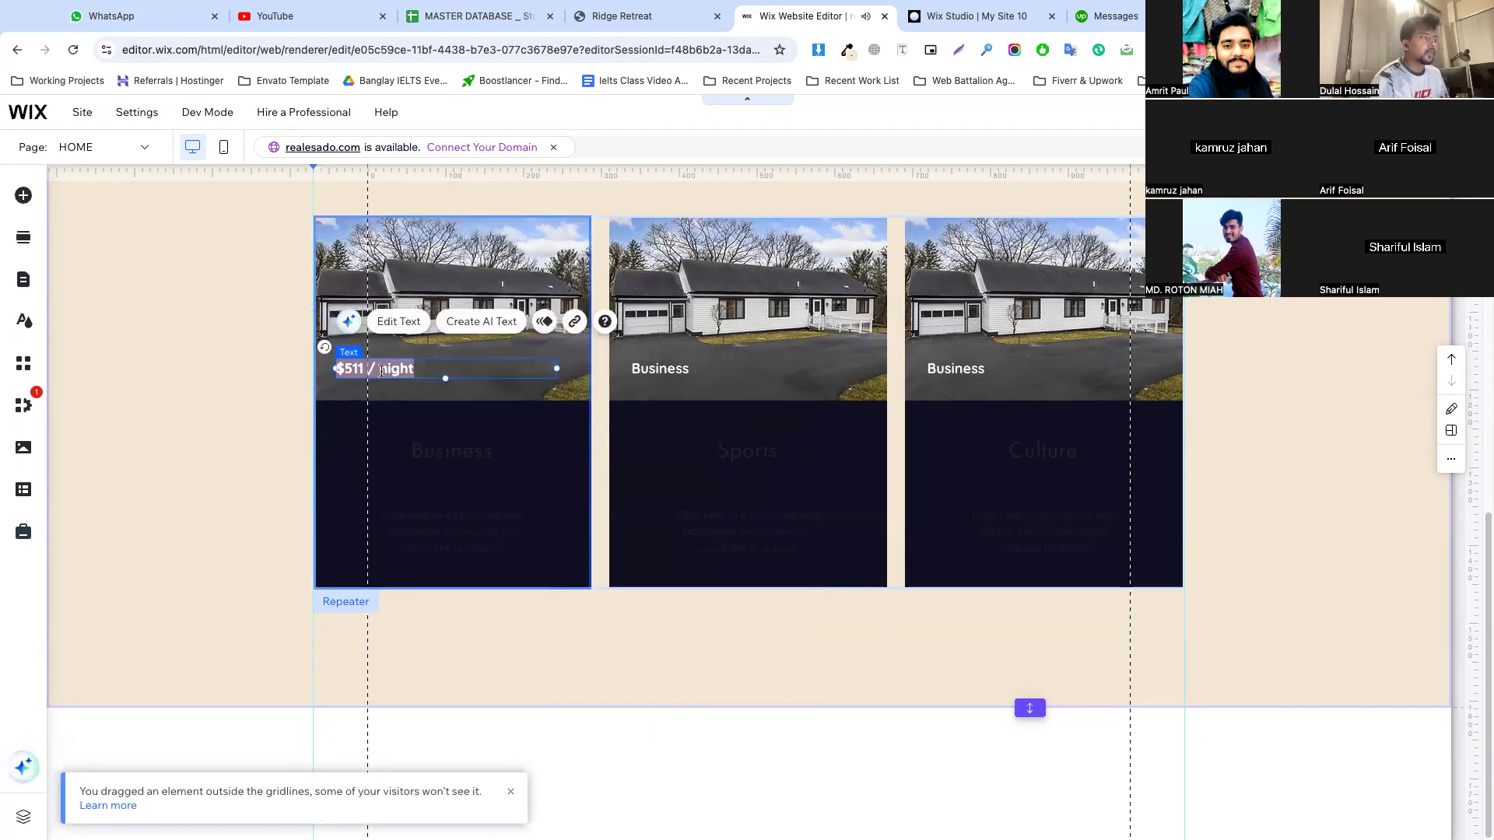
pyautogui.click(762, 589)
pyautogui.write('16')
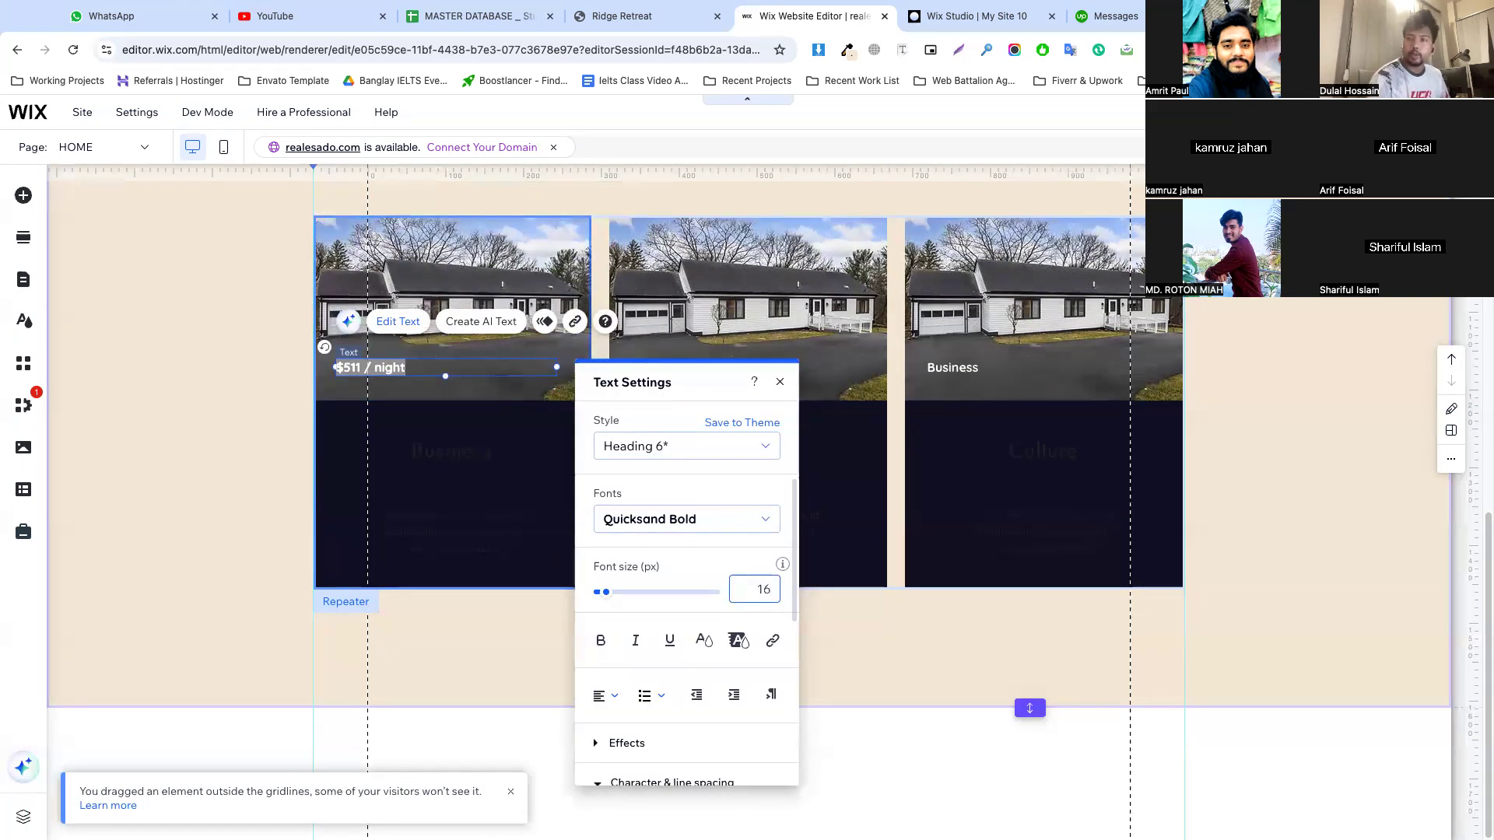
pyautogui.click(427, 470)
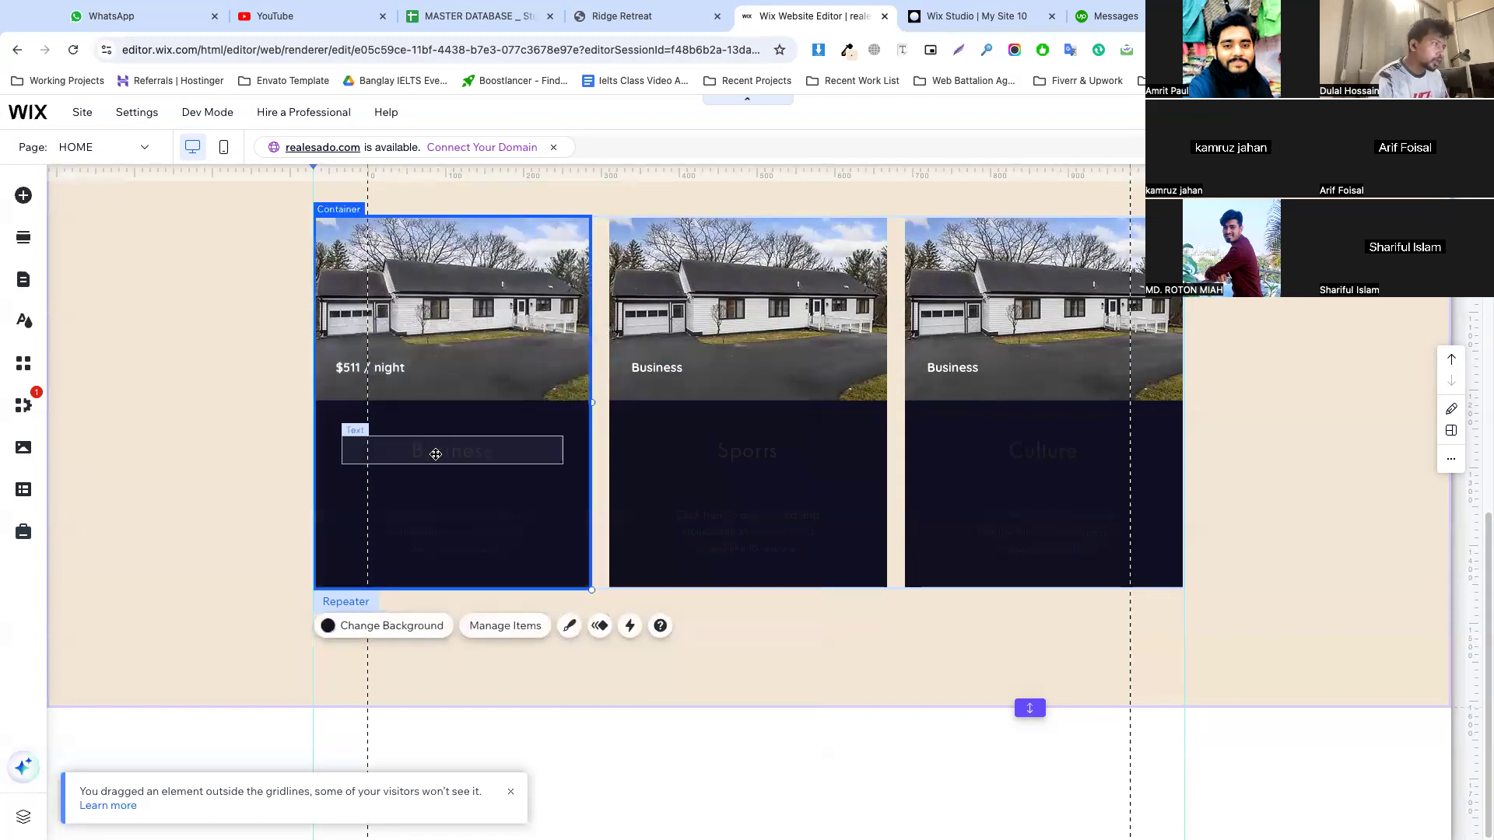
# On the Ridge Retreat reference site, inspect the first card's title and copy its text "Book Whole House"
pyautogui.click(436, 454)
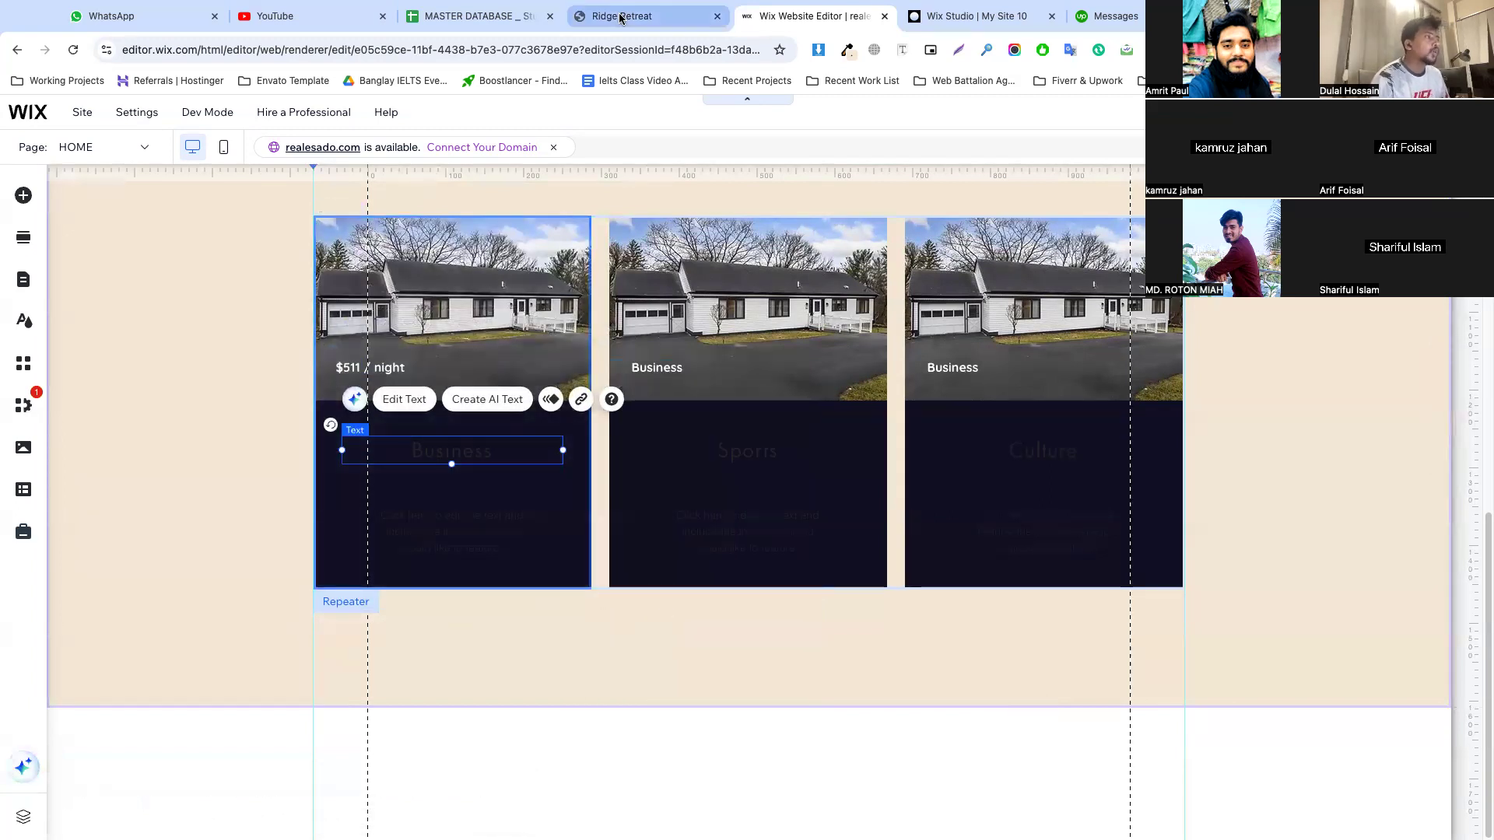
pyautogui.click(621, 17)
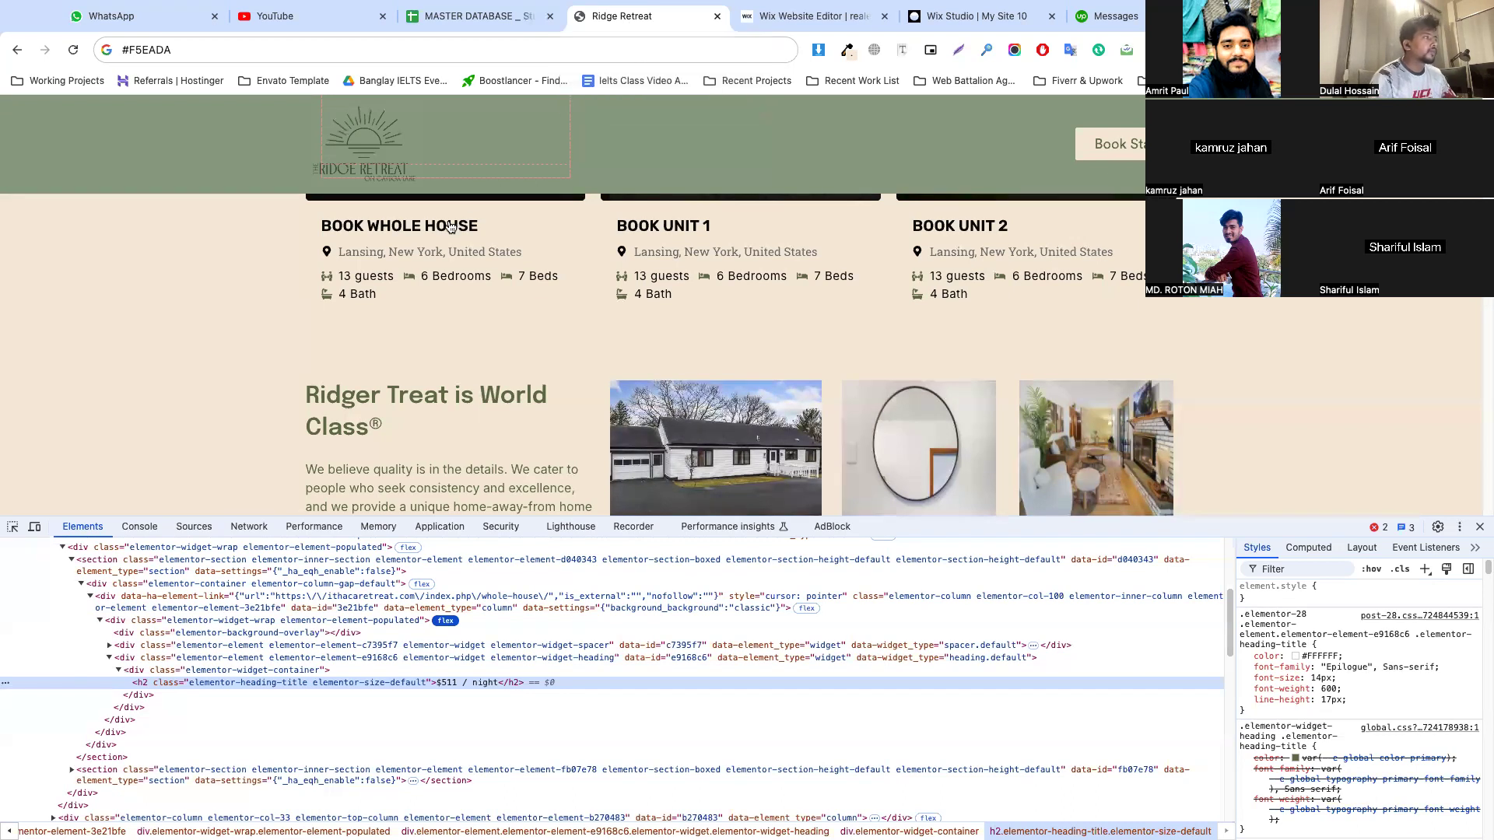
pyautogui.scroll(1, 366, 265)
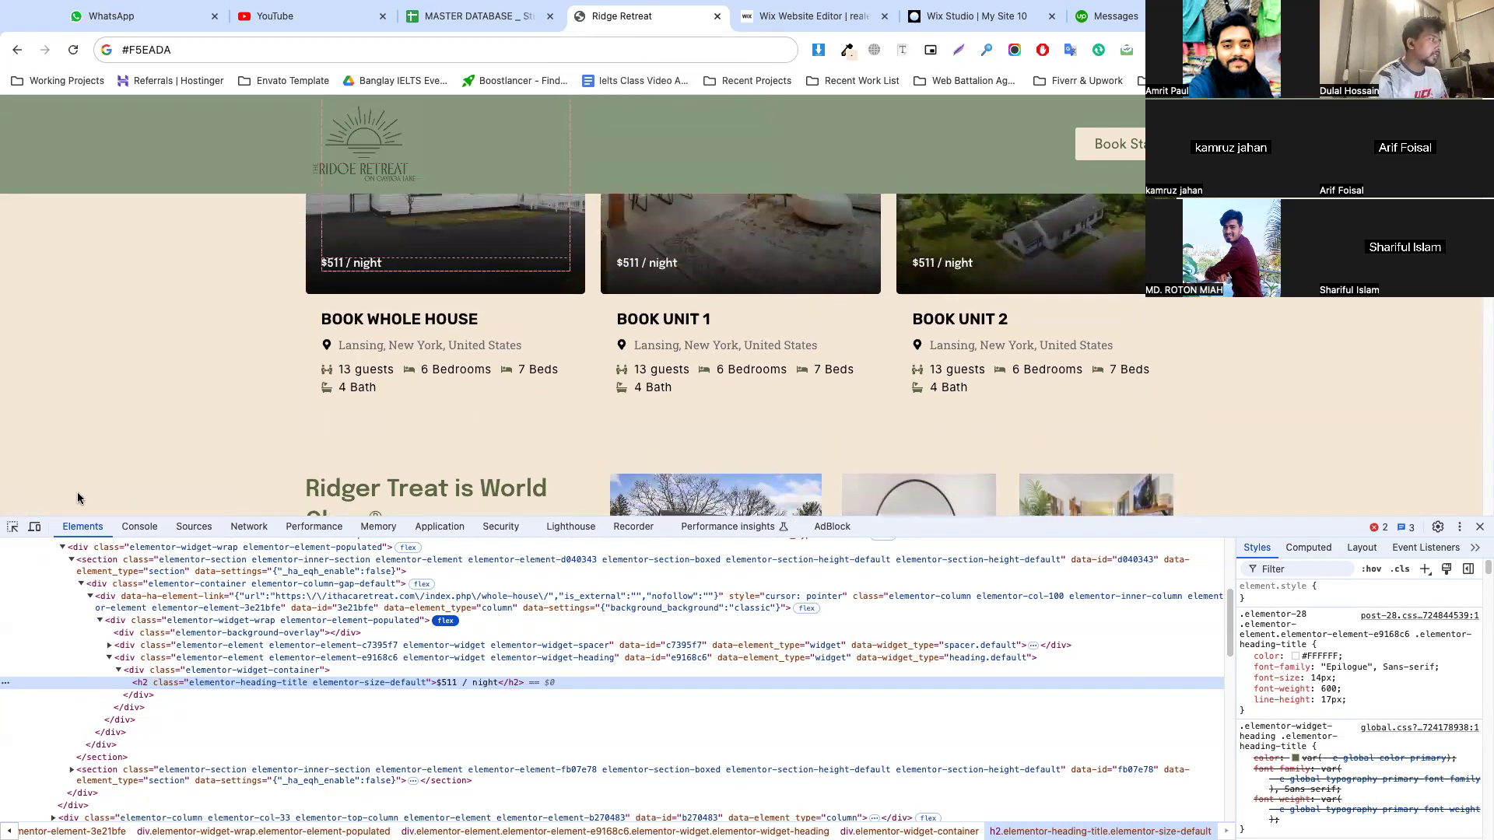
pyautogui.click(9, 530)
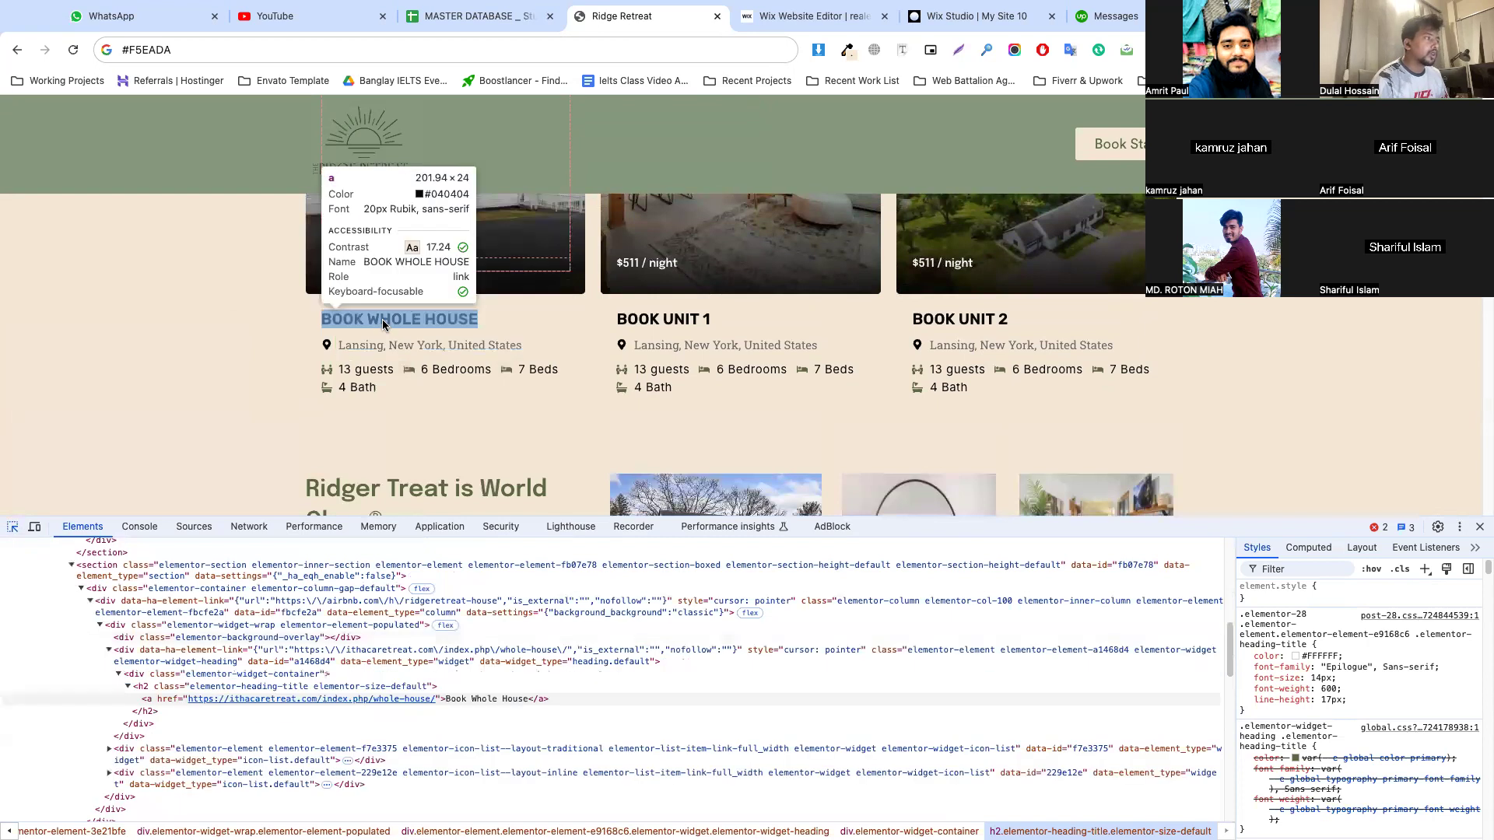
pyautogui.click(383, 325)
pyautogui.doubleClick(493, 679)
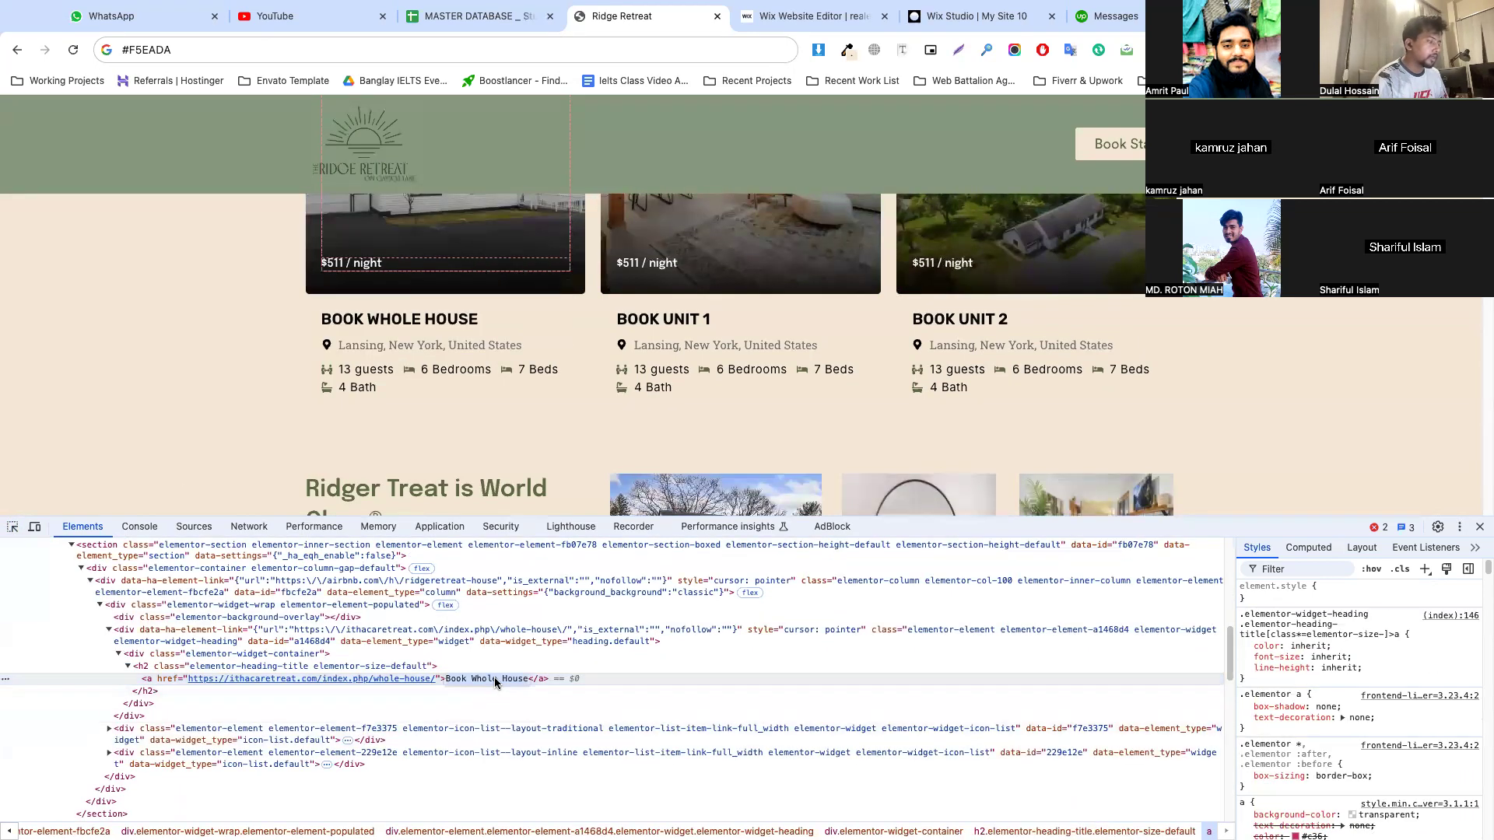
# Back in the Wix editor, apply the Heading 6 style to the first card's Business title and colour it white
pyautogui.click(806, 15)
pyautogui.doubleClick(451, 453)
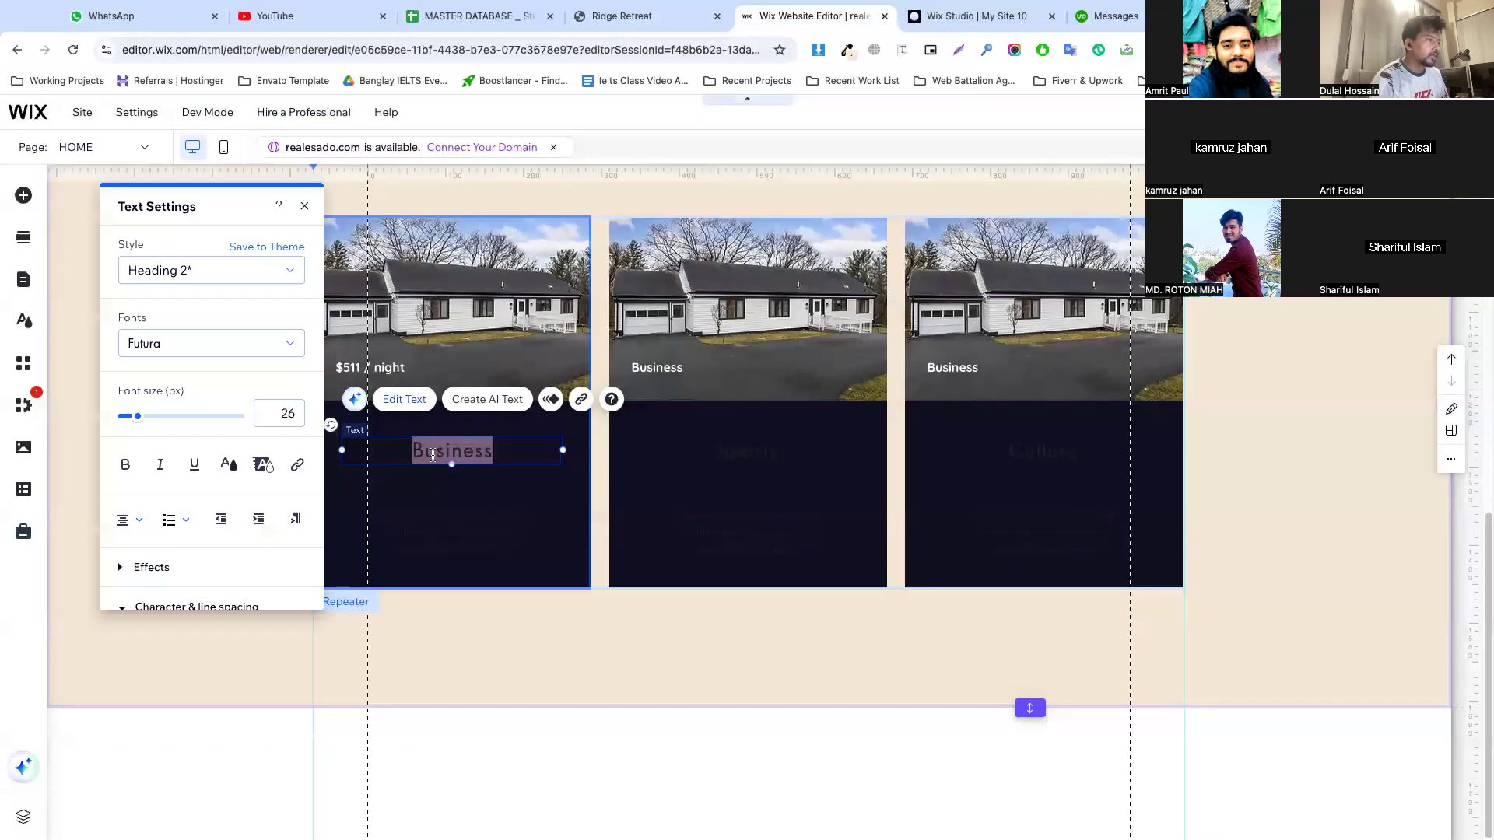
pyautogui.click(210, 273)
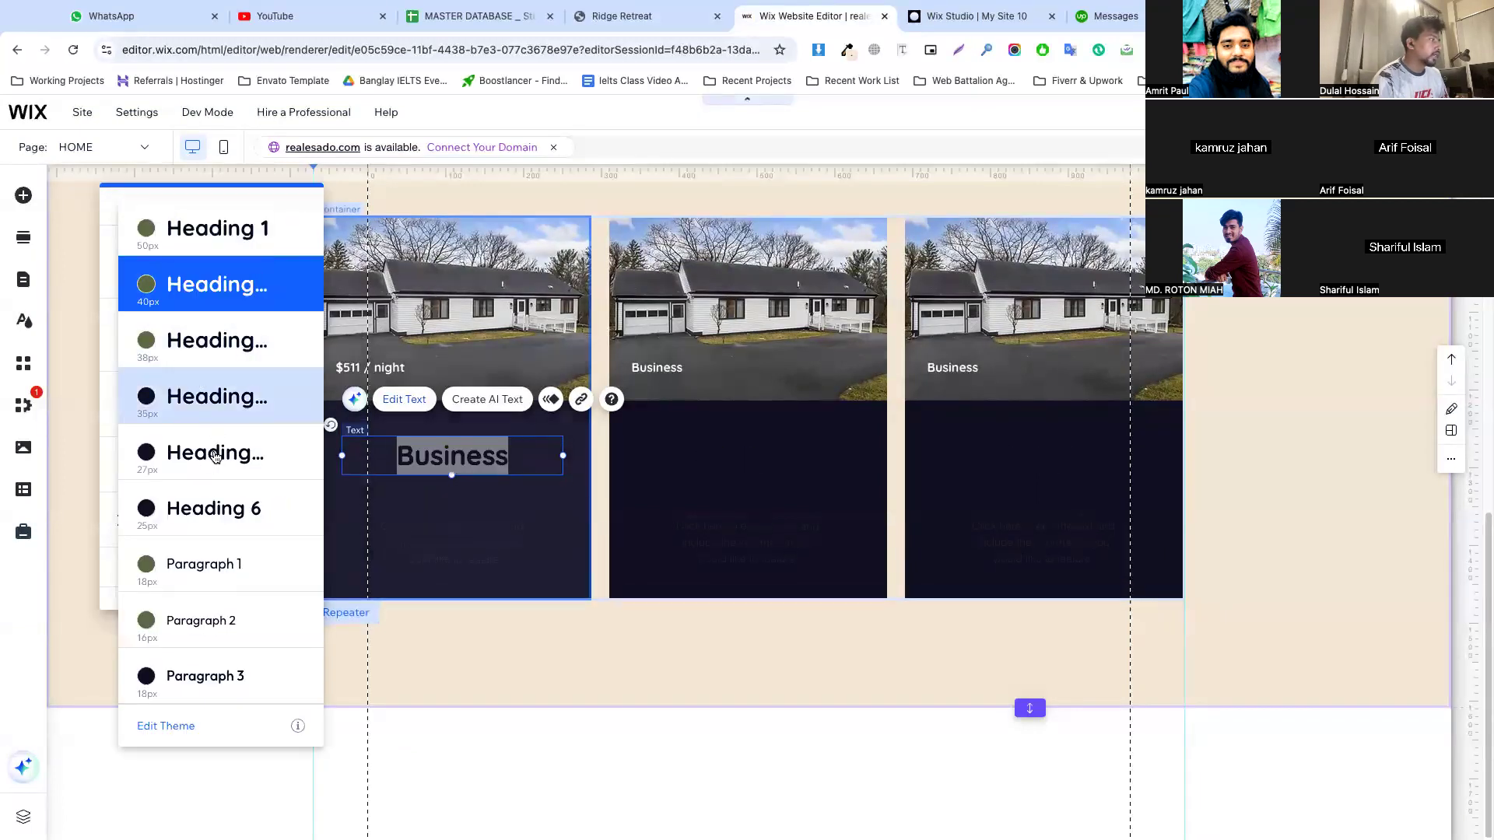
pyautogui.click(215, 518)
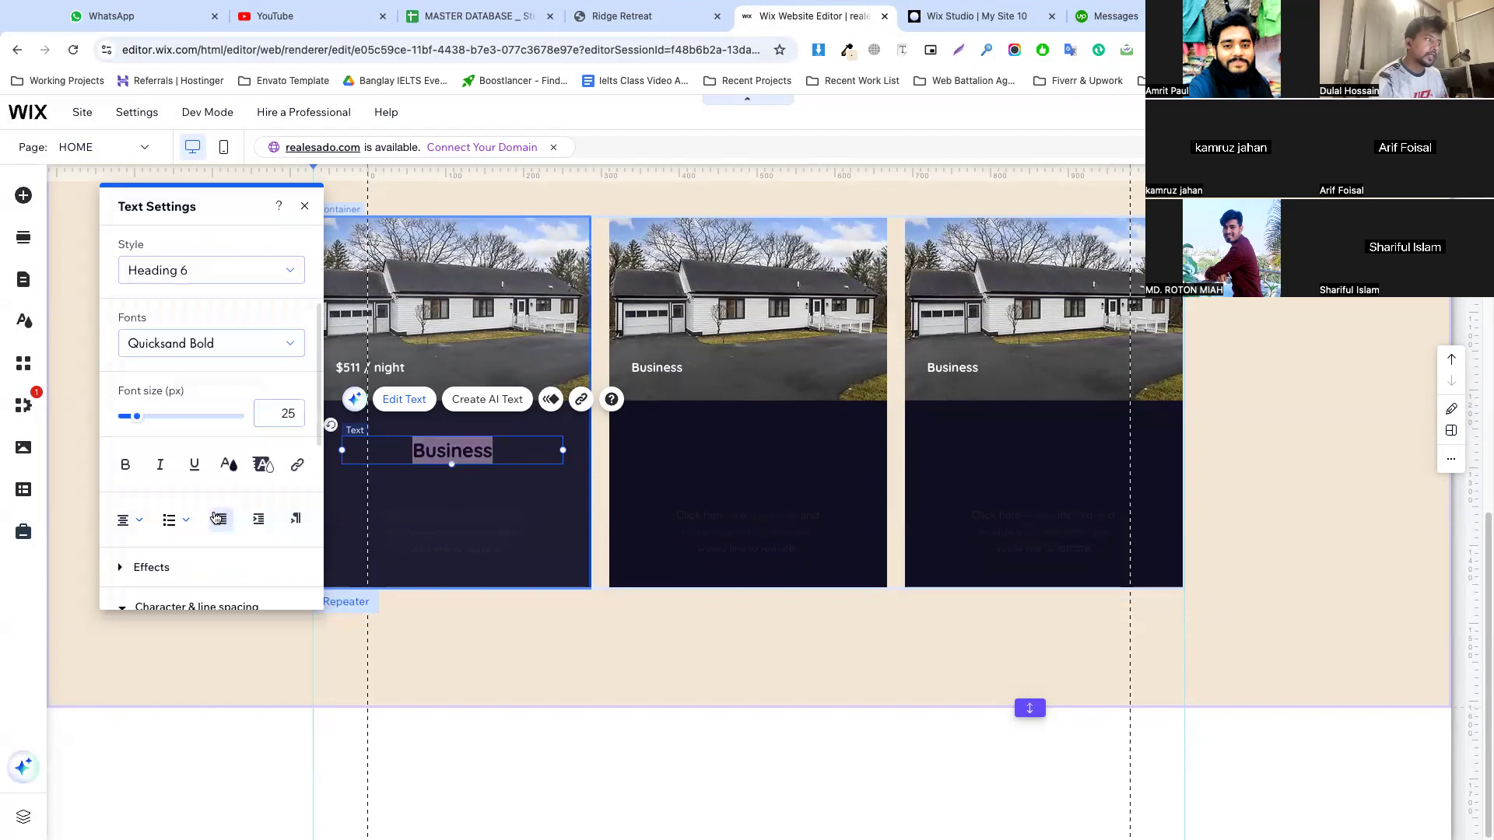
pyautogui.click(228, 467)
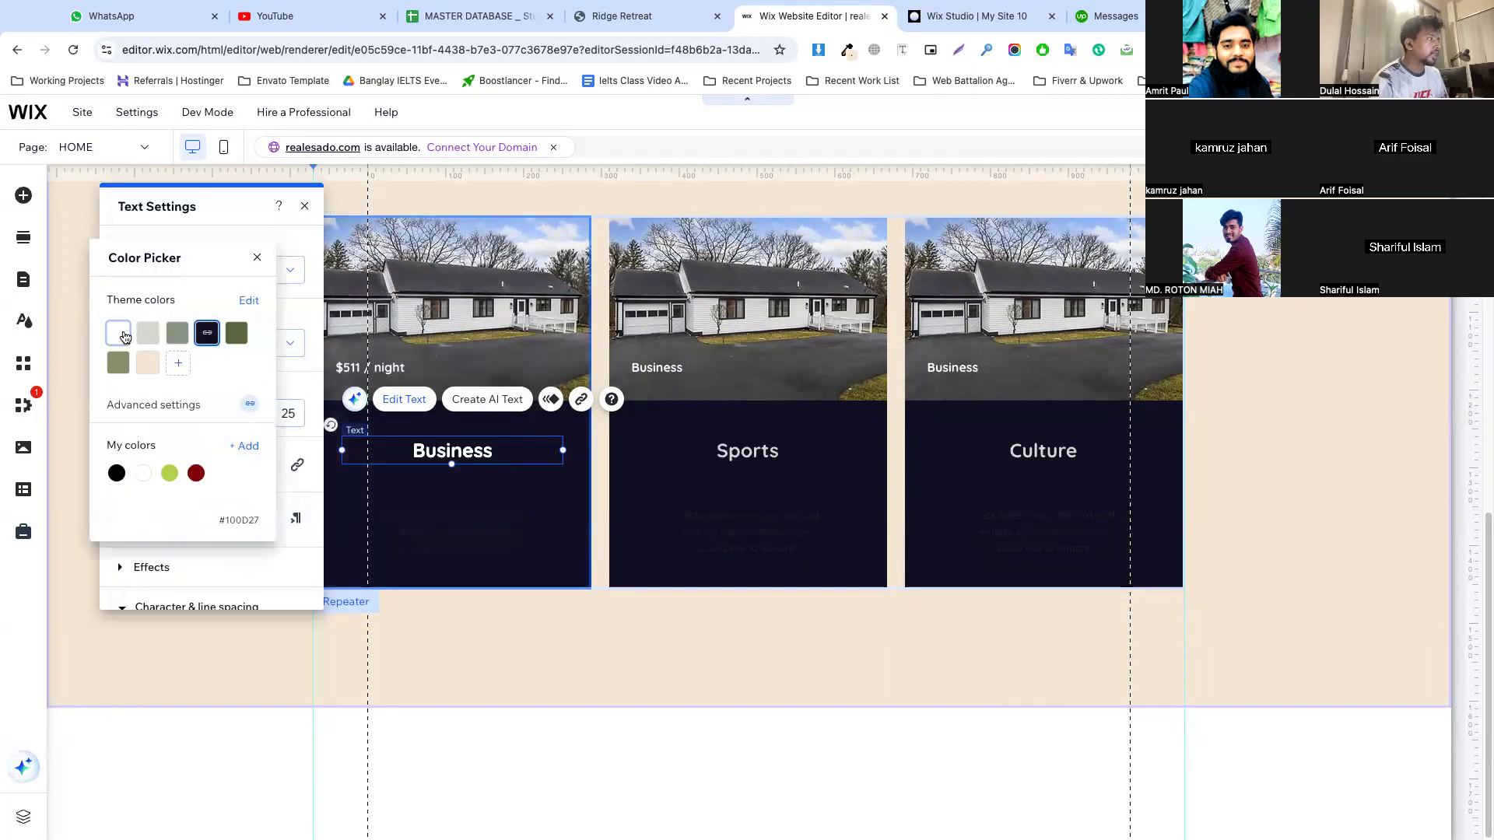
pyautogui.click(124, 336)
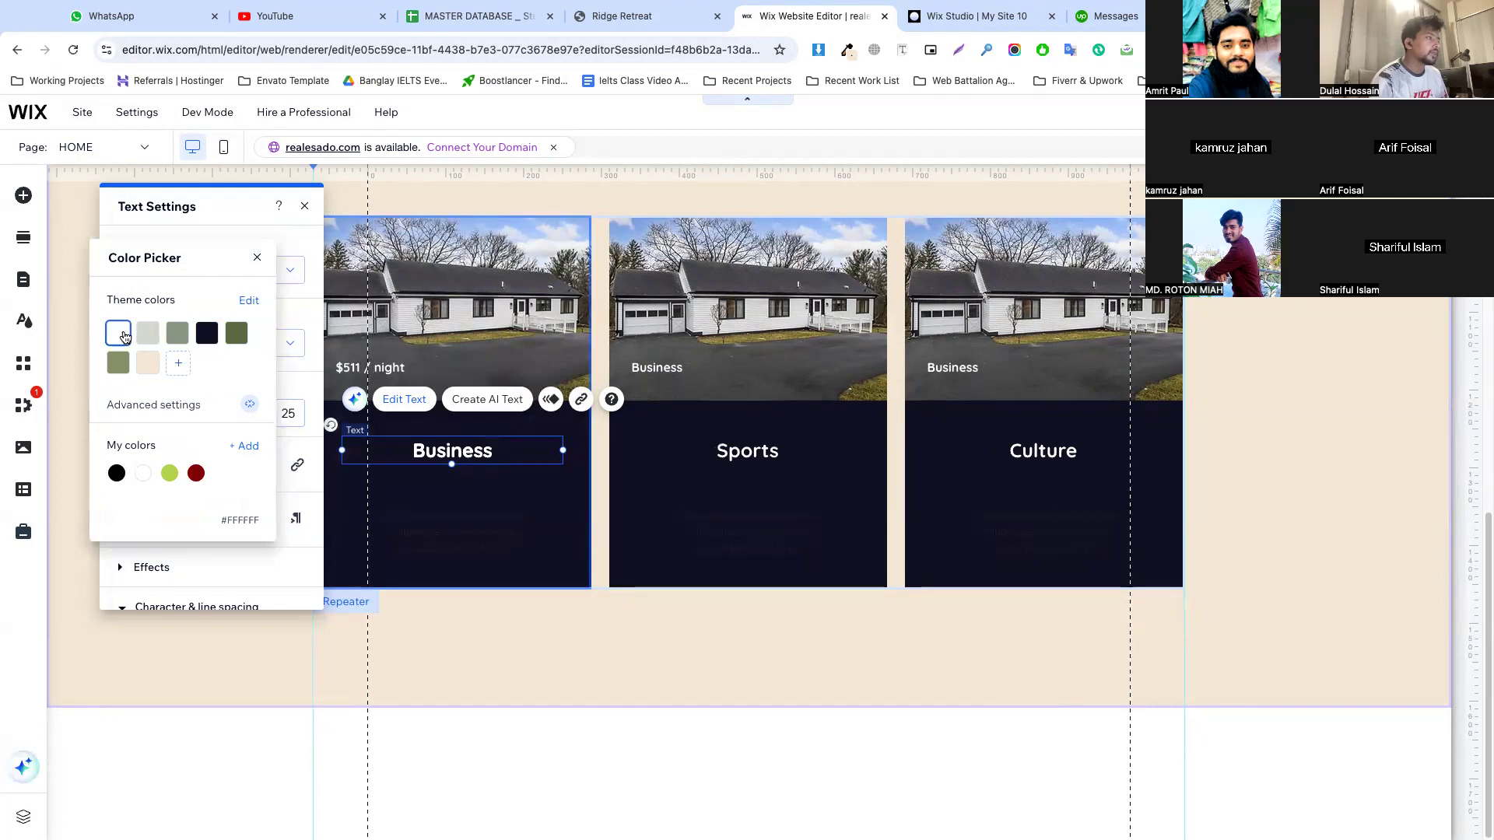
pyautogui.click(427, 571)
# Change the first card's item background colour to white, #FFFFFF
pyautogui.click(416, 572)
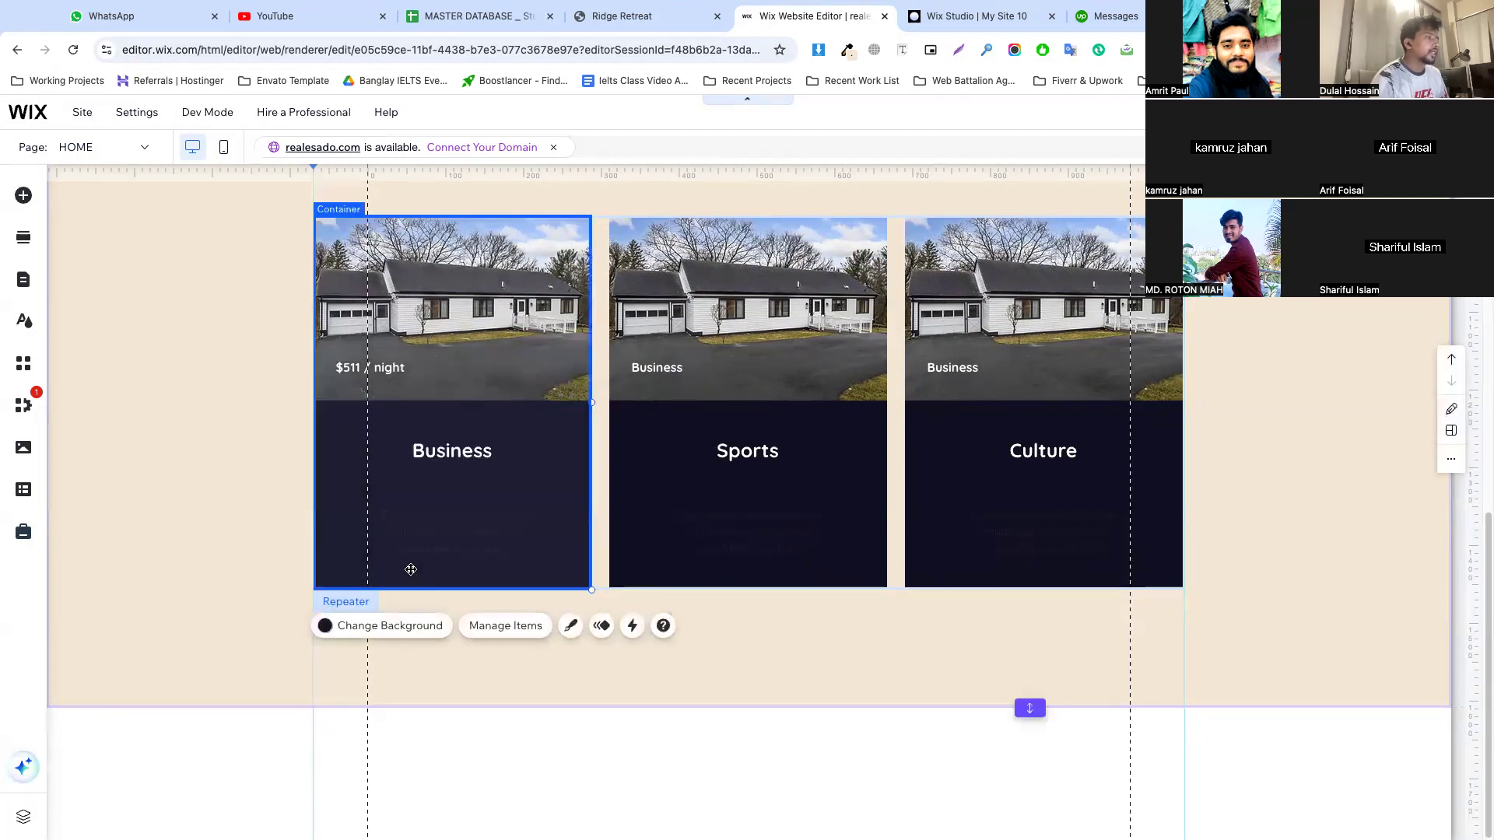
pyautogui.click(384, 628)
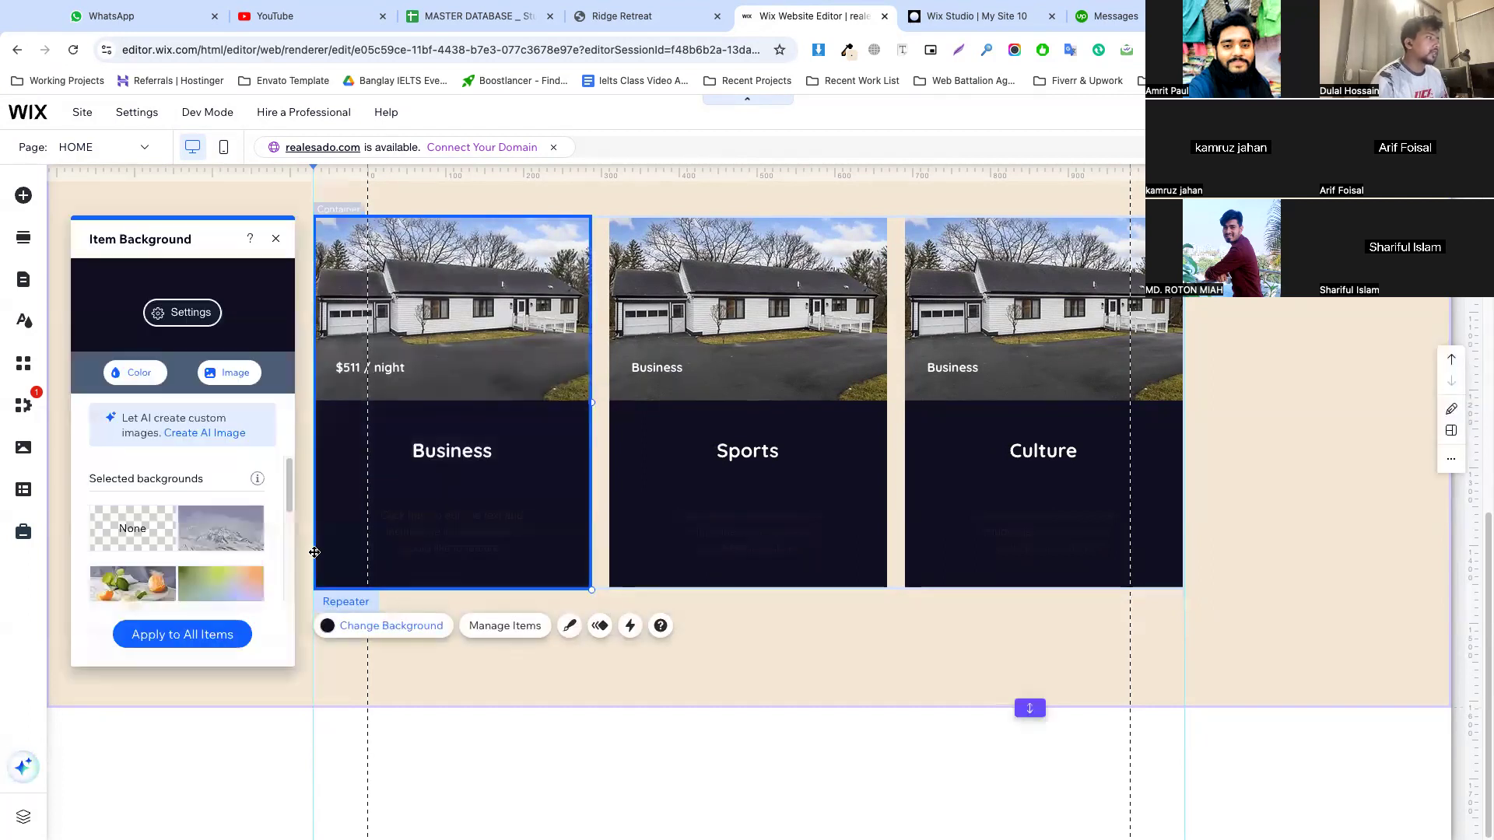
pyautogui.click(134, 382)
pyautogui.click(159, 508)
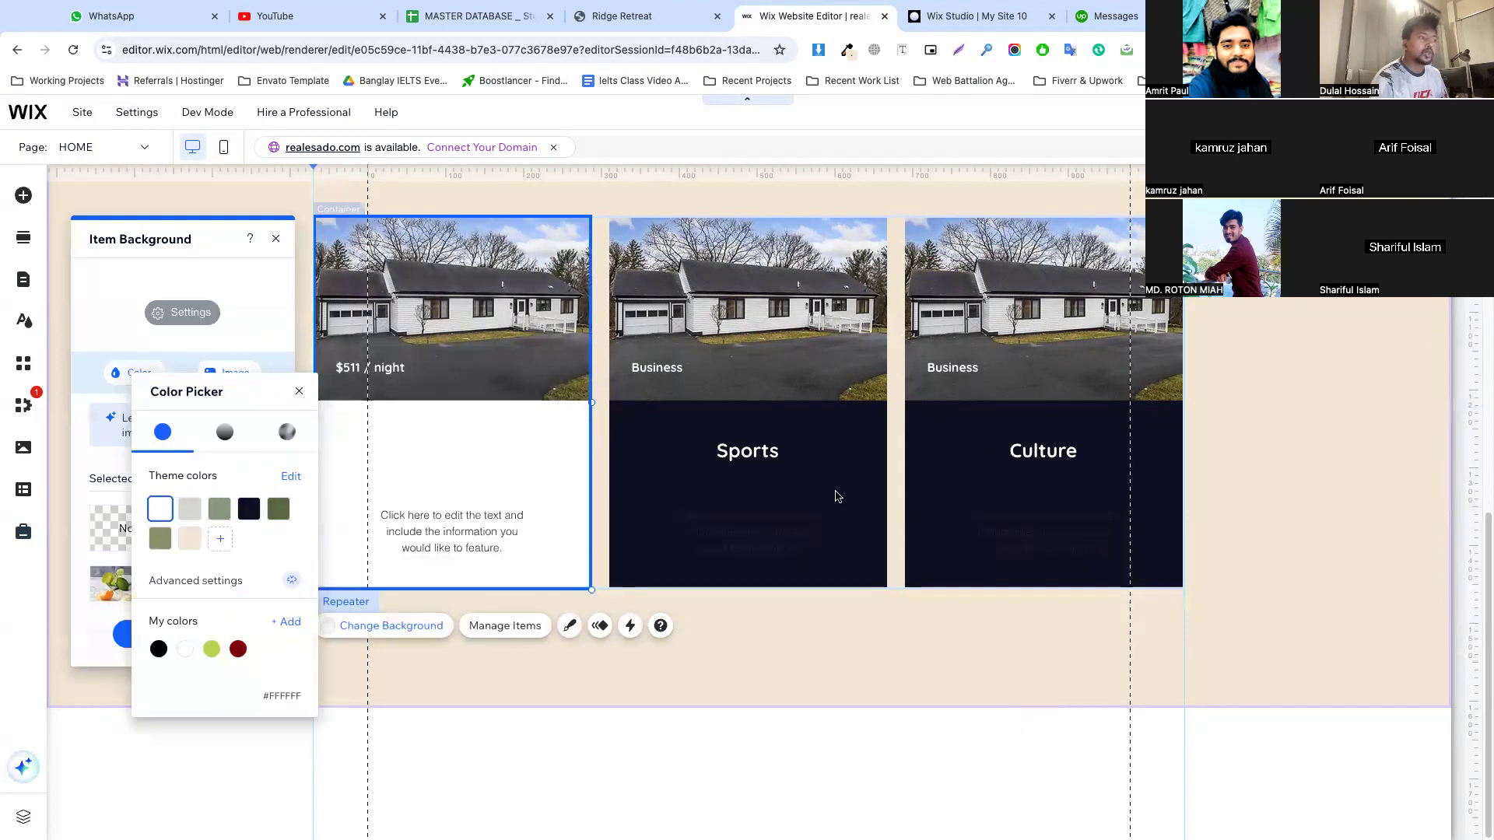
pyautogui.click(459, 456)
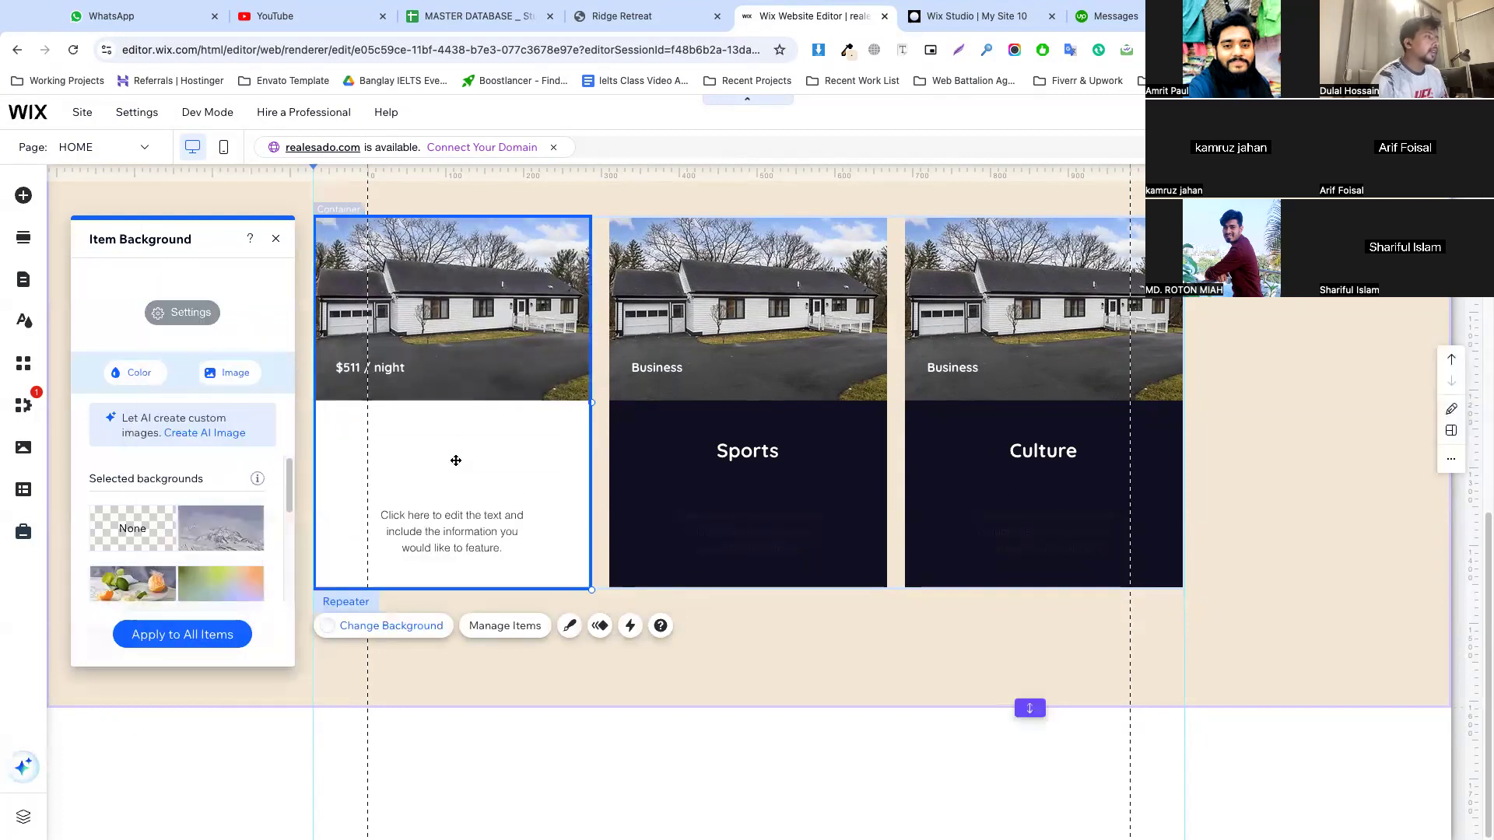
# Recolour the first card's Business title with the dark olive theme colour #67744B
pyautogui.click(456, 455)
pyautogui.click(456, 456)
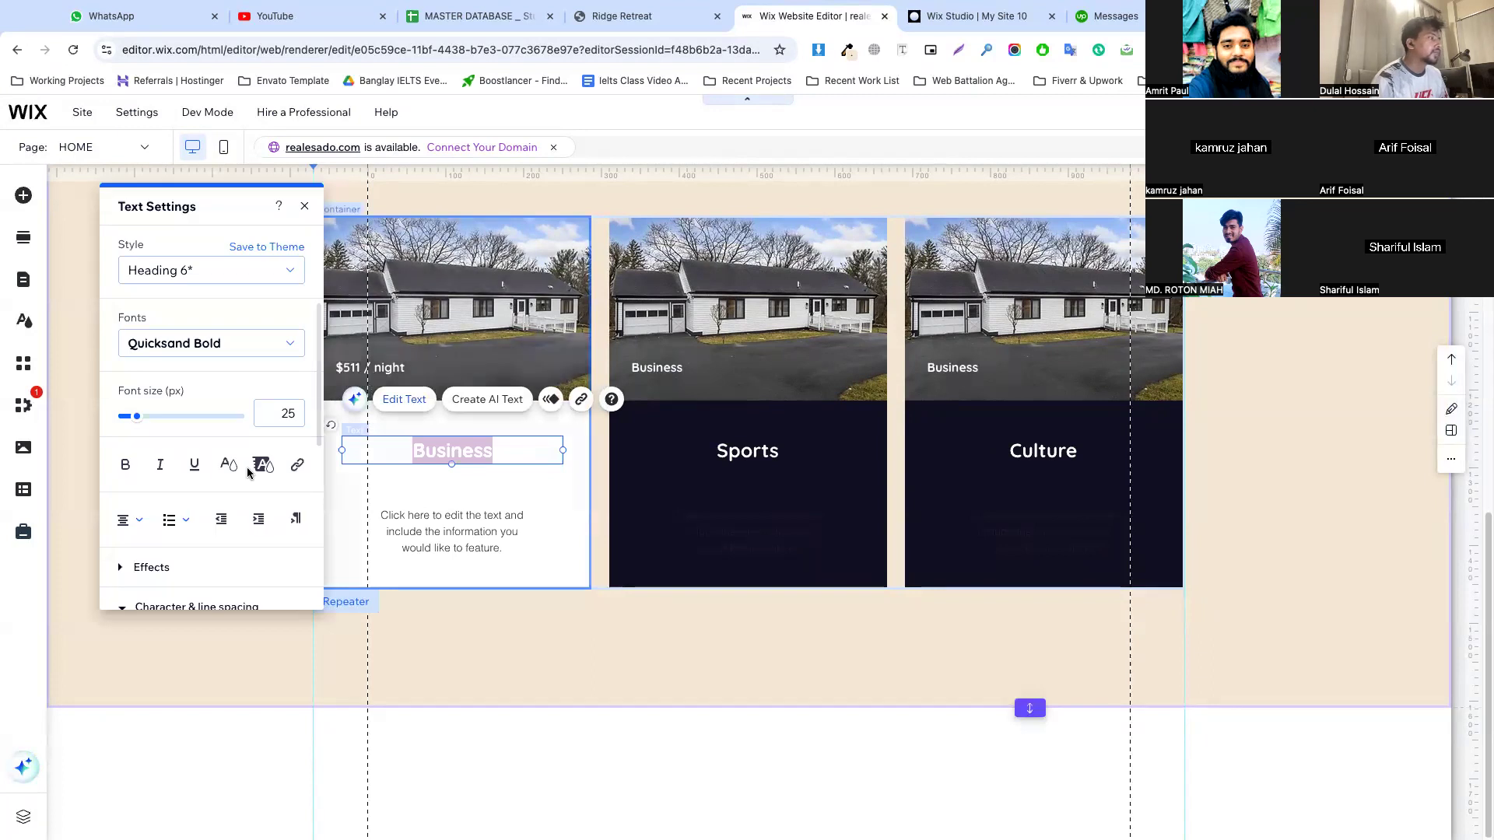
pyautogui.click(263, 464)
pyautogui.click(208, 333)
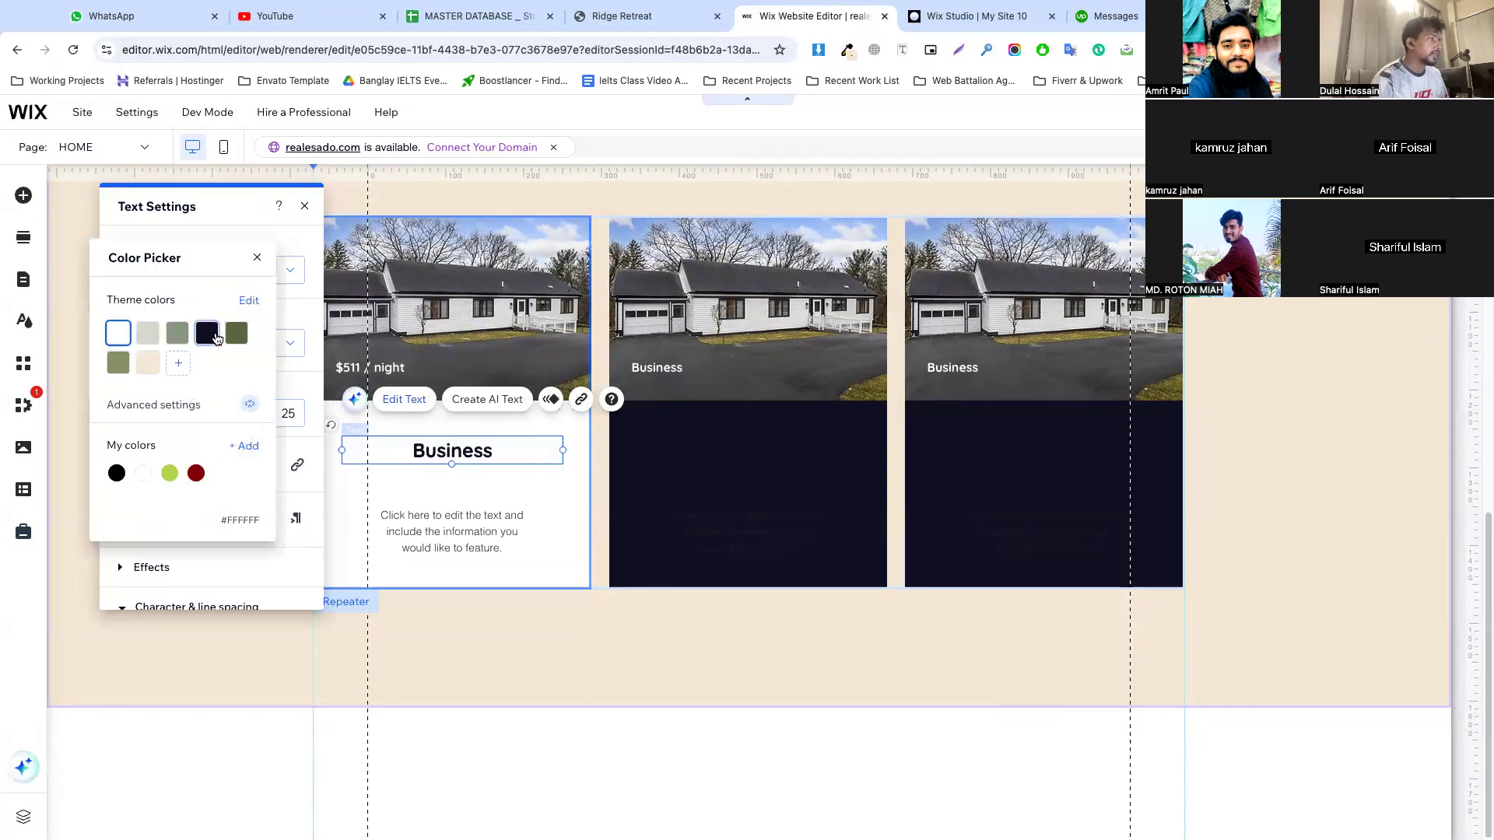
pyautogui.click(236, 333)
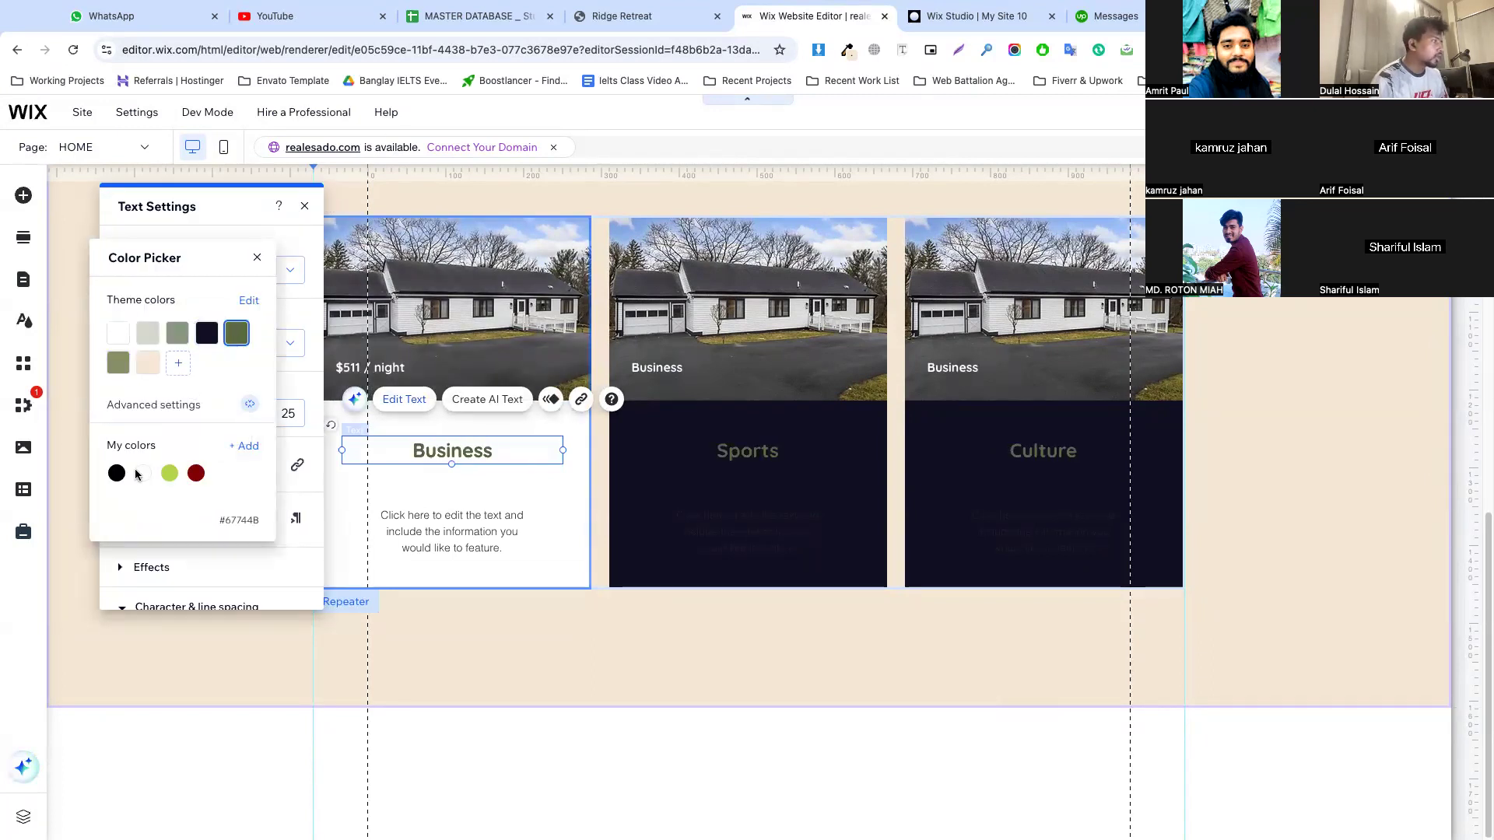
pyautogui.click(364, 480)
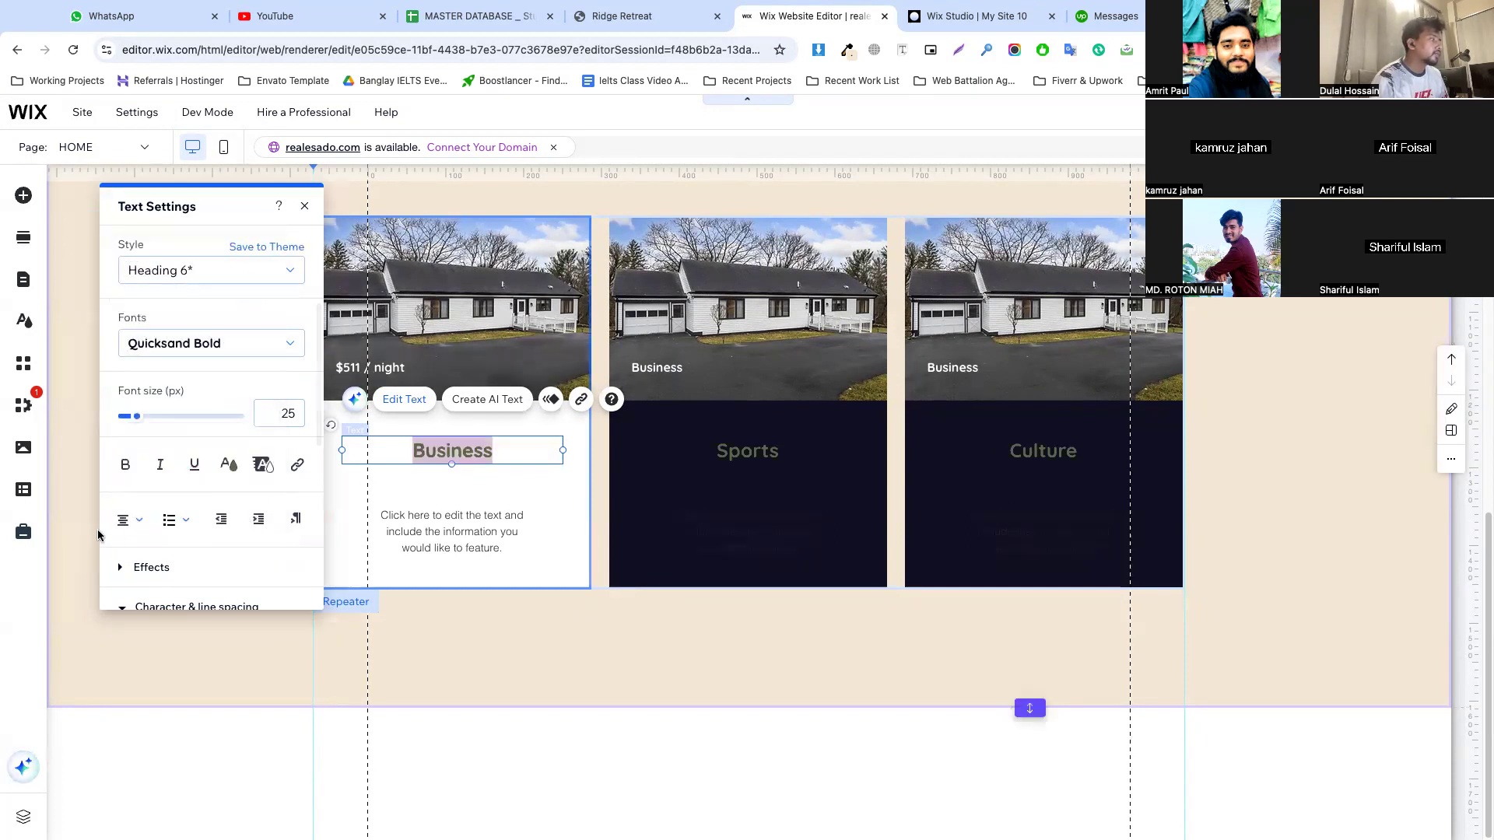
# Left-align the first card's Business title and set its font size to 20 px
pyautogui.click(137, 519)
pyautogui.click(136, 544)
pyautogui.click(137, 519)
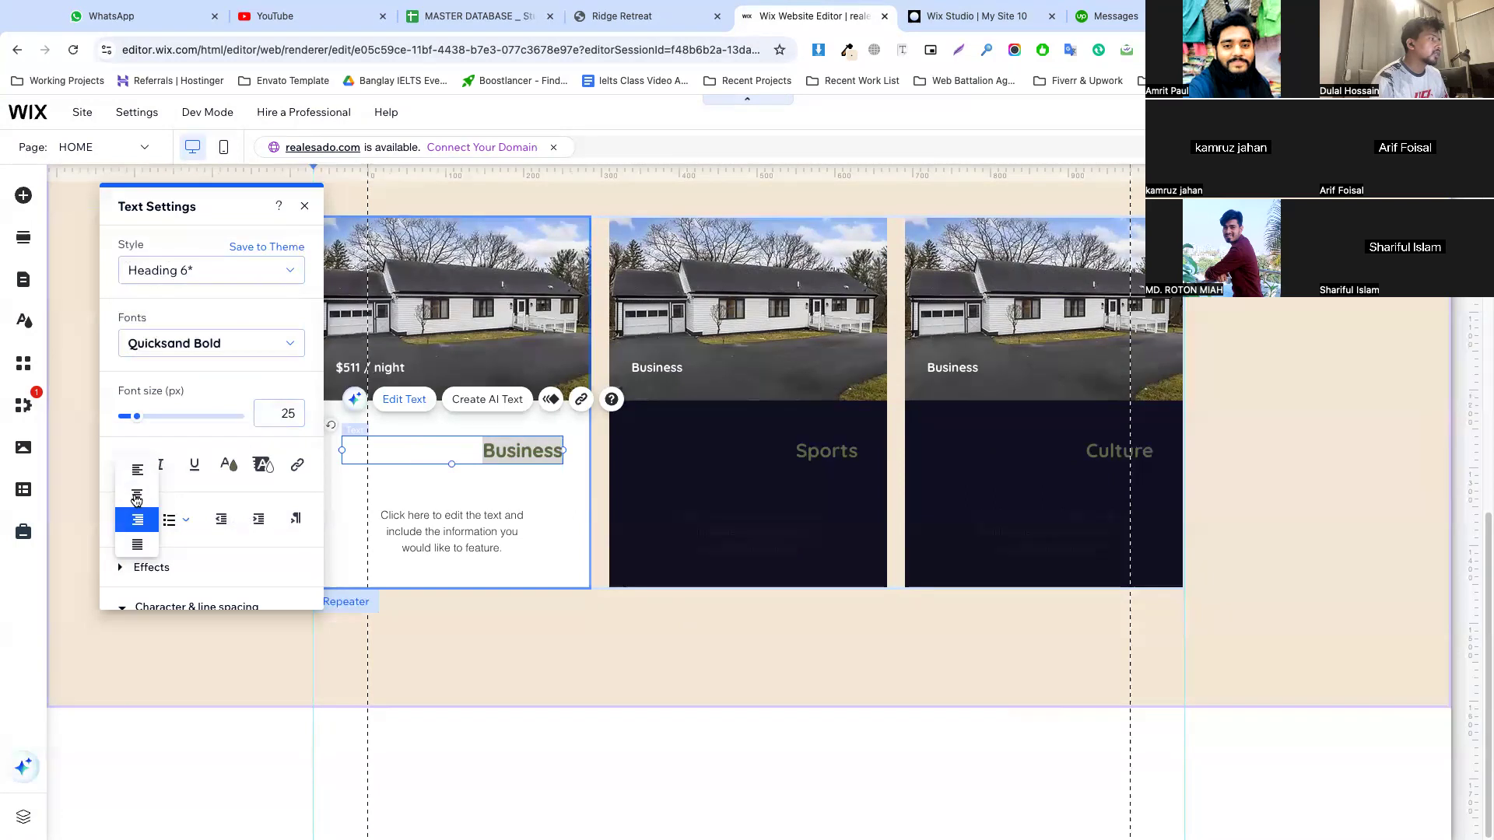
pyautogui.click(138, 471)
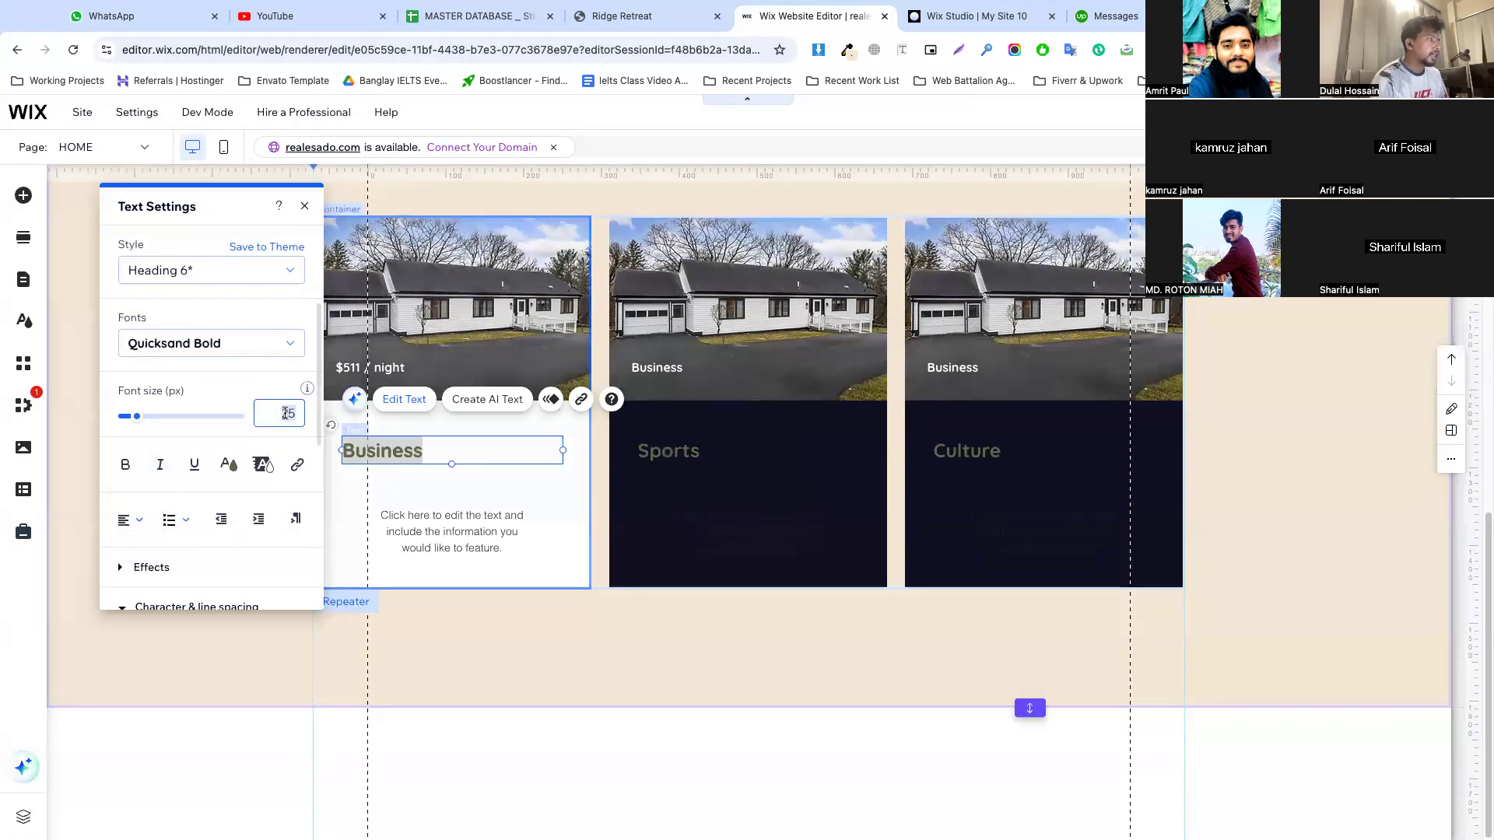
pyautogui.doubleClick(286, 414)
pyautogui.write('20')
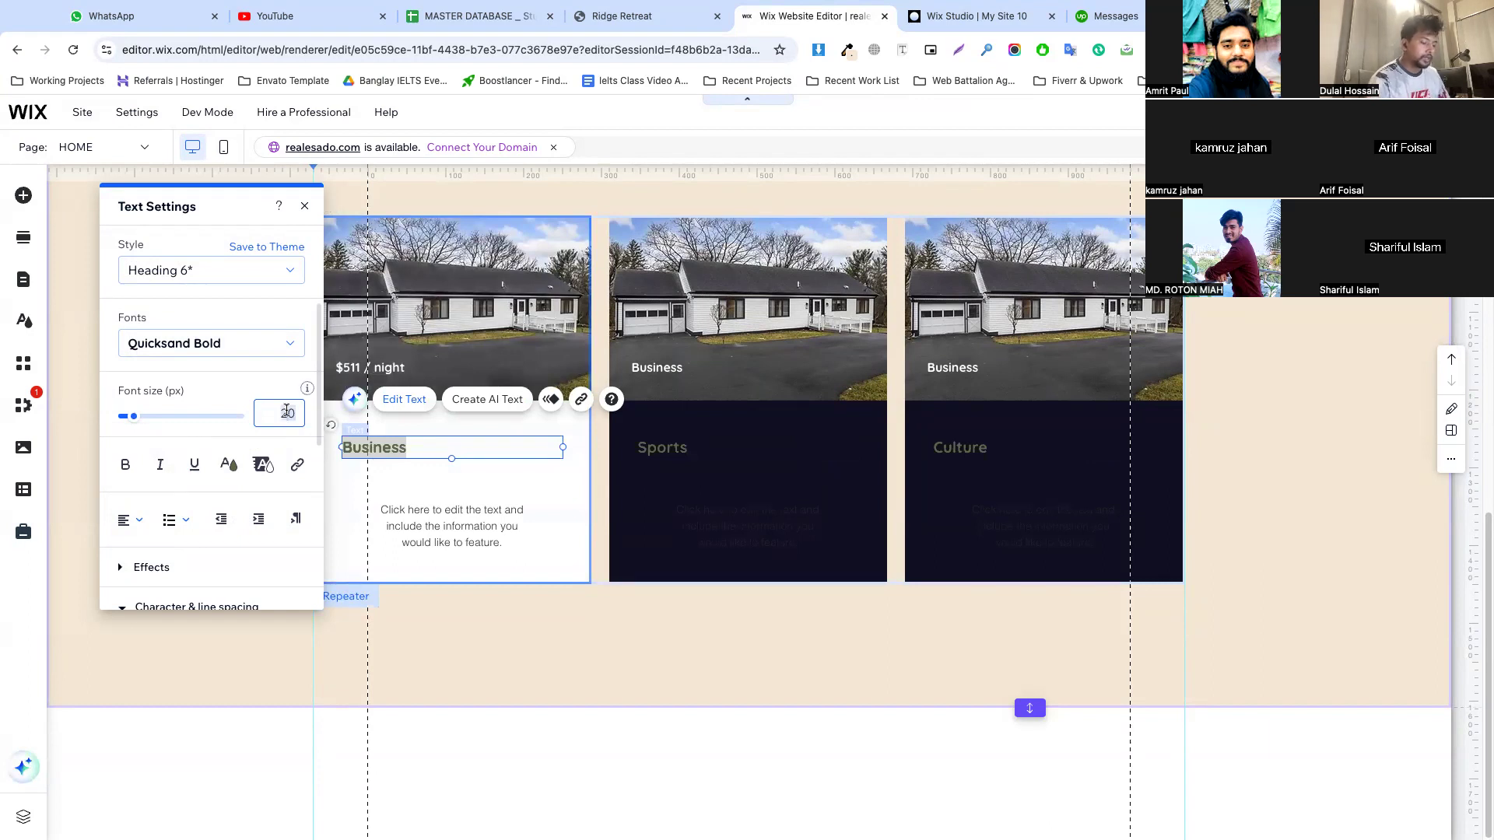
# Move the first card's description up beneath the Business title, widen its text box, and select its placeholder text
pyautogui.click(441, 523)
pyautogui.moveTo(441, 523); pyautogui.dragTo(566, 497)
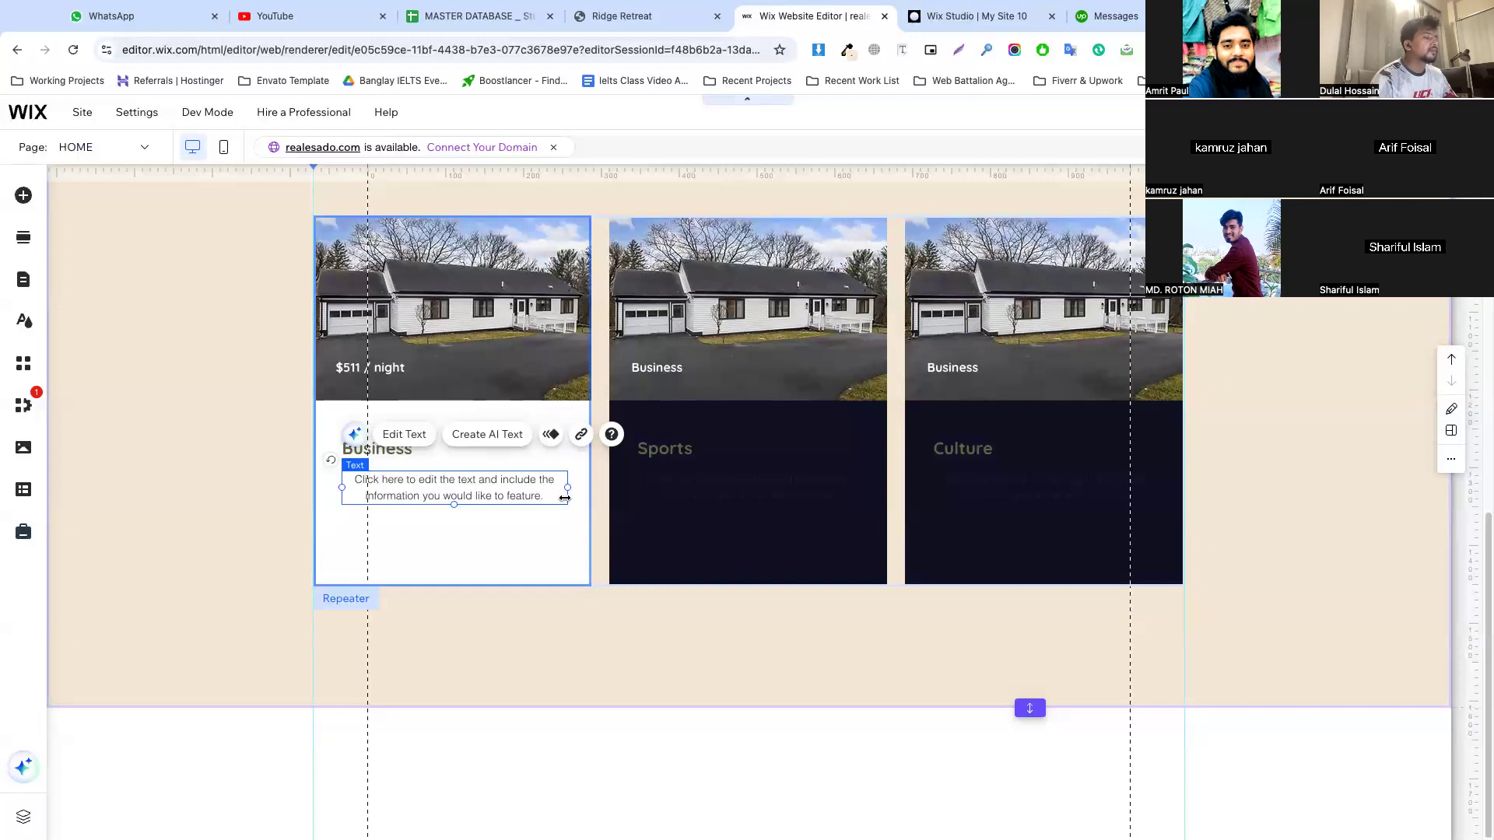
pyautogui.doubleClick(430, 490)
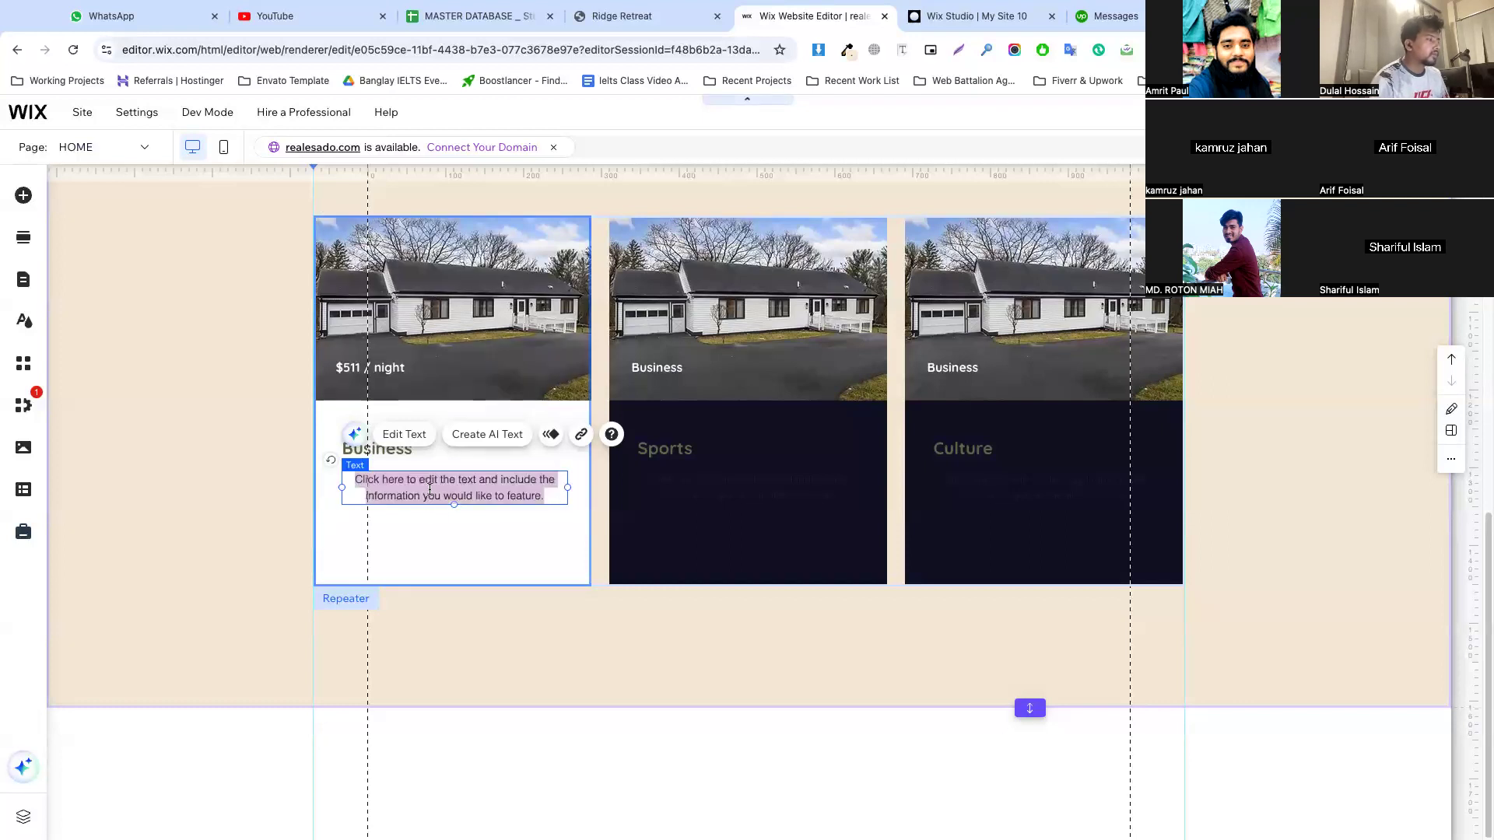
# Apply the Paragraph 2 style to the first card's description and left-align it
pyautogui.click(210, 271)
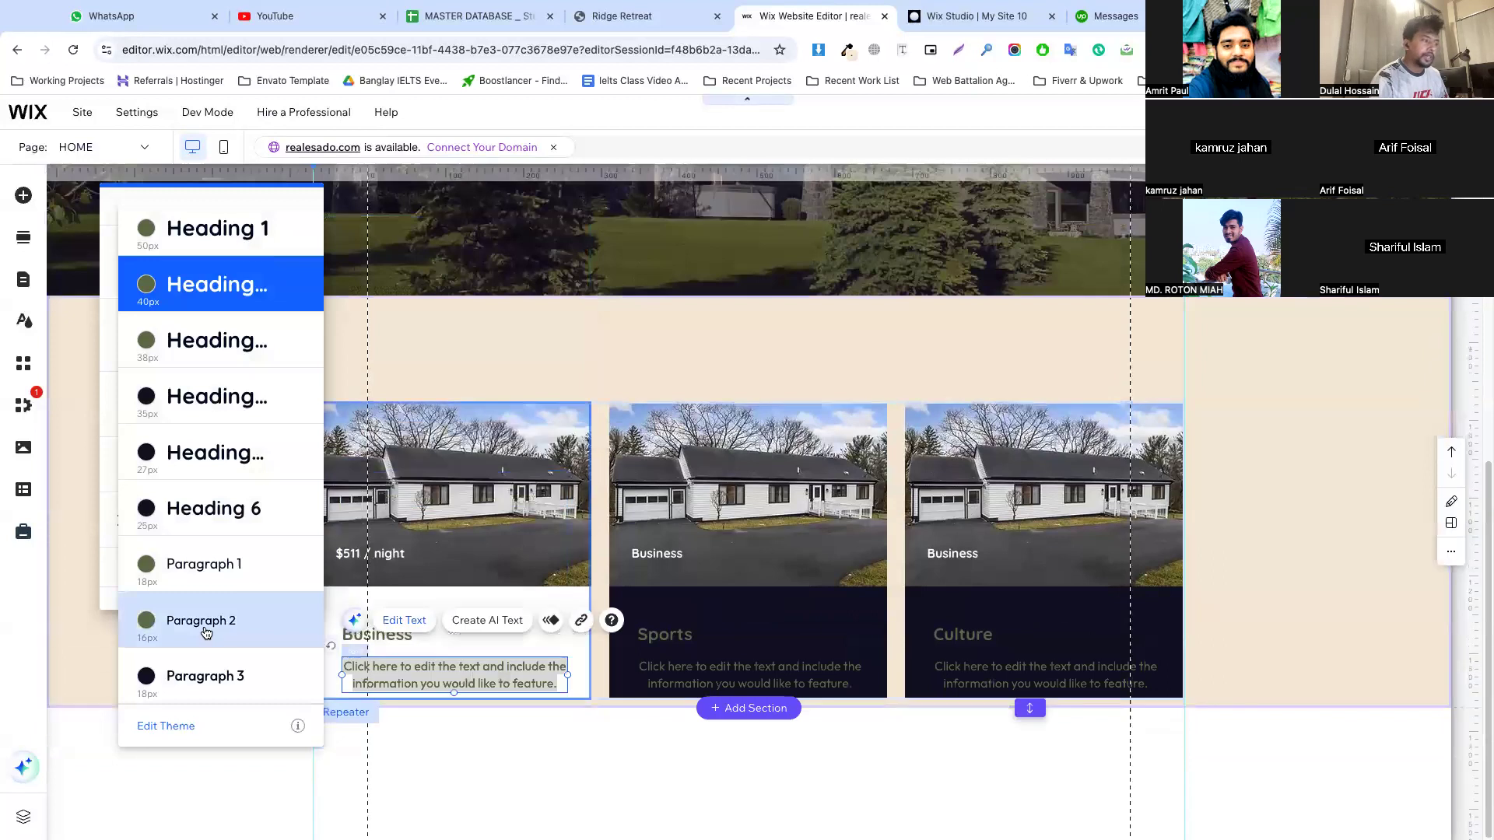
pyautogui.click(206, 632)
pyautogui.click(137, 519)
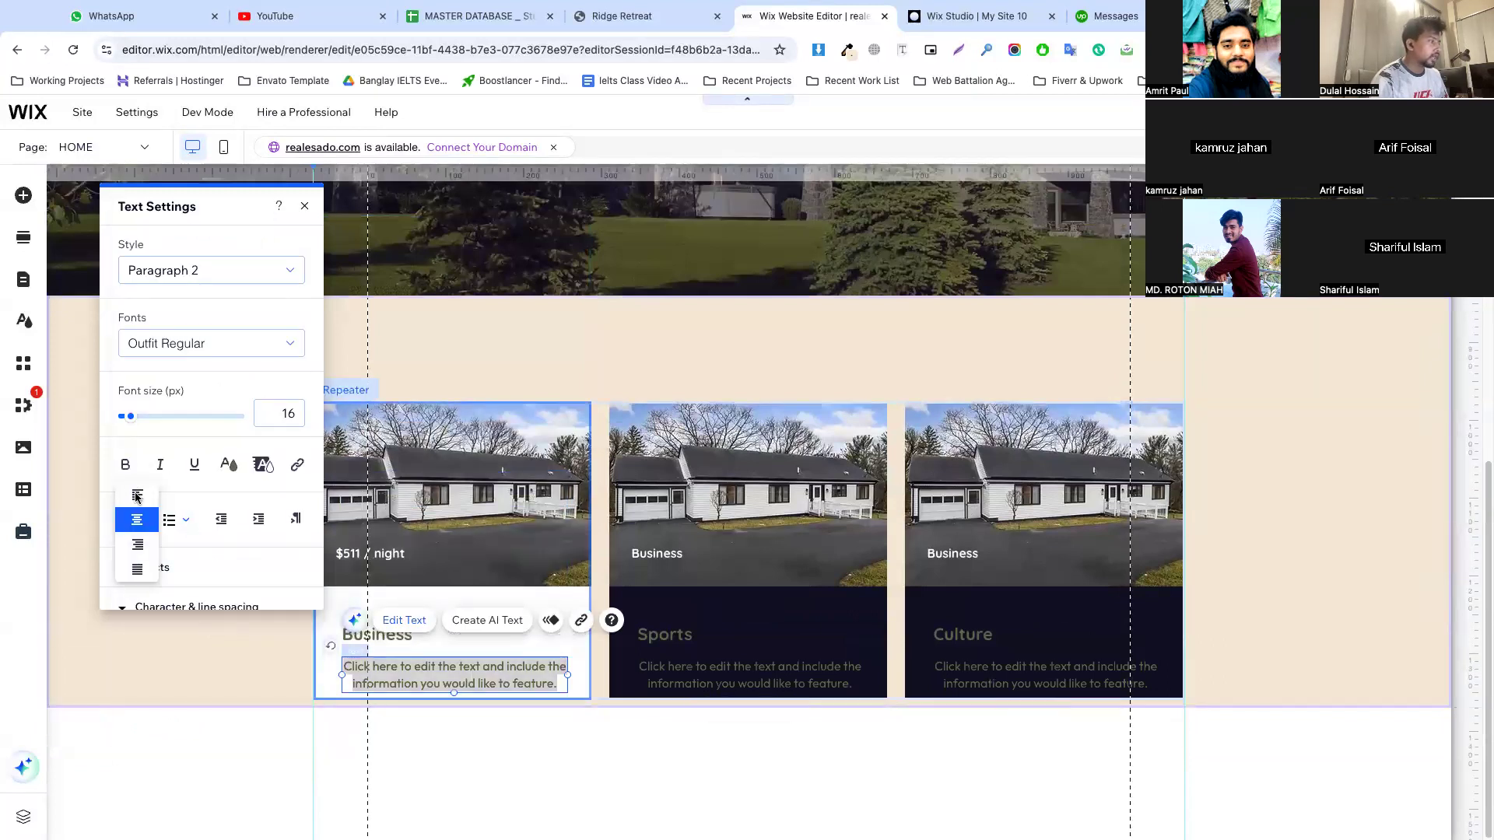
pyautogui.click(137, 497)
pyautogui.click(250, 662)
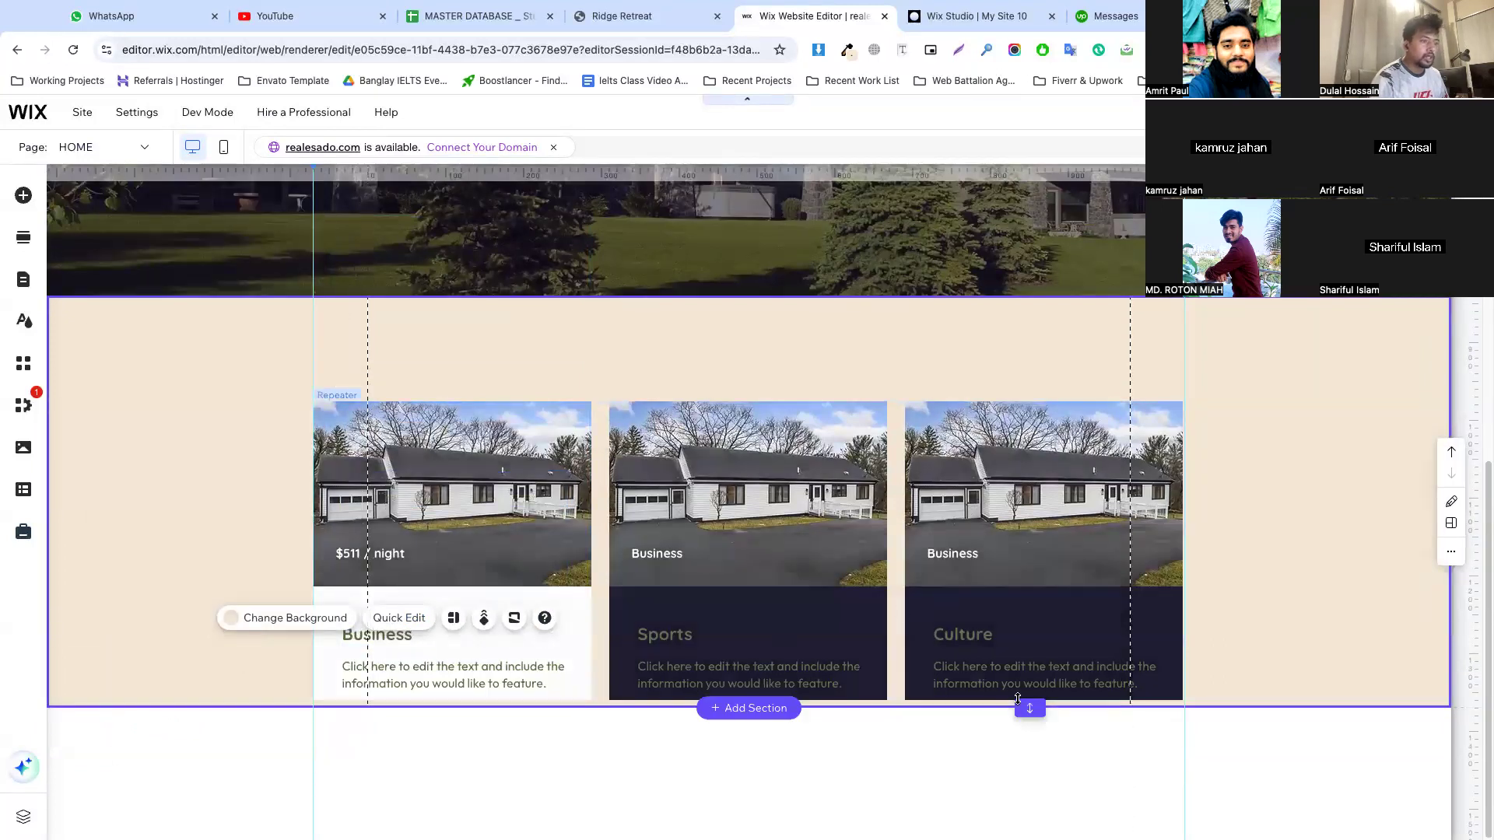
# Extend the beige section downward and move the first card's title and description up, left-aligned with the price text
pyautogui.moveTo(1020, 702); pyautogui.dragTo(1030, 831)
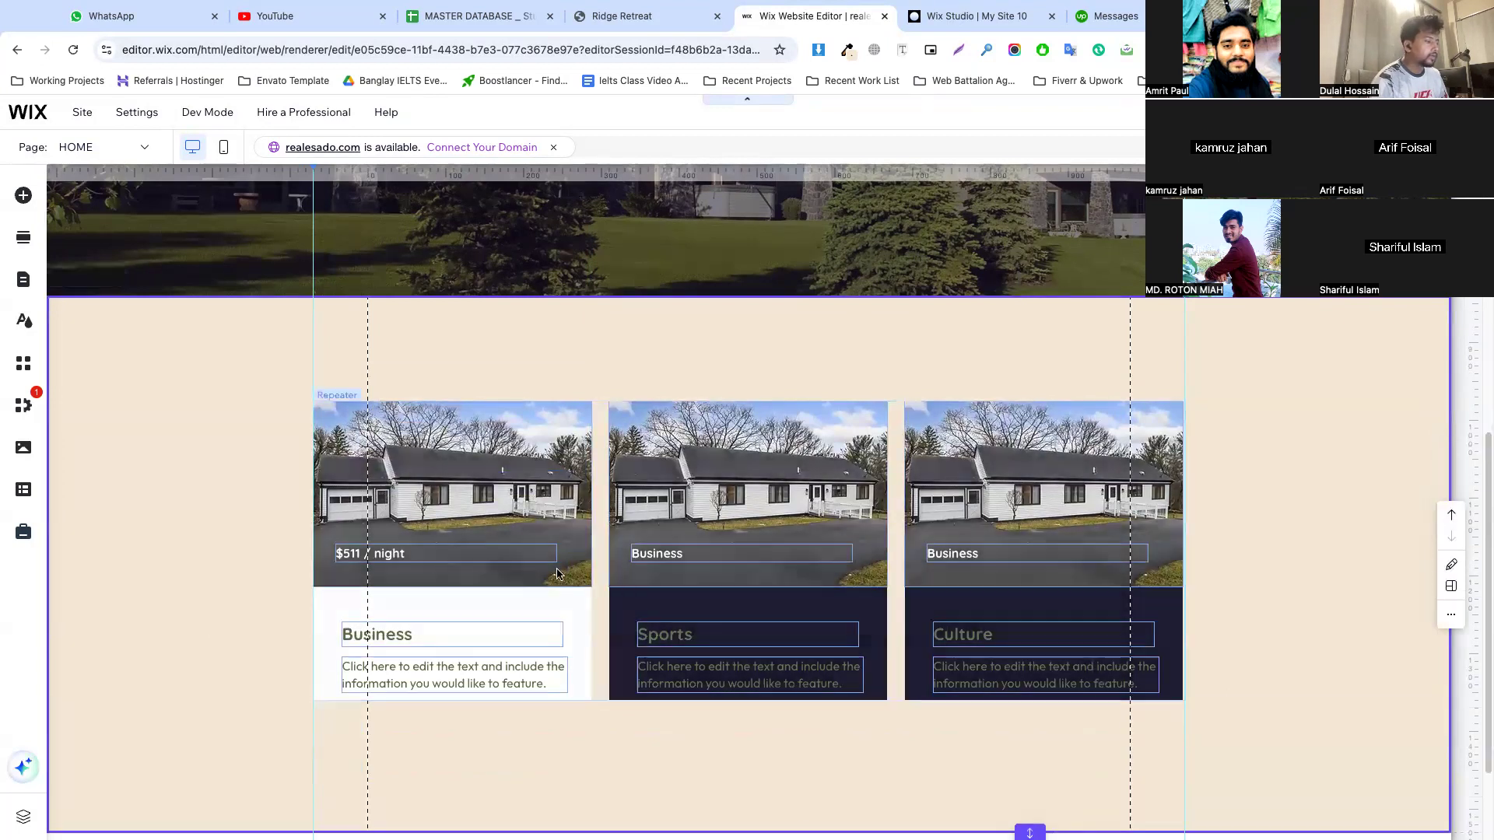
pyautogui.scroll(-2, 557, 574)
pyautogui.click(387, 510)
pyautogui.click(374, 509)
pyautogui.moveTo(375, 510); pyautogui.dragTo(368, 487)
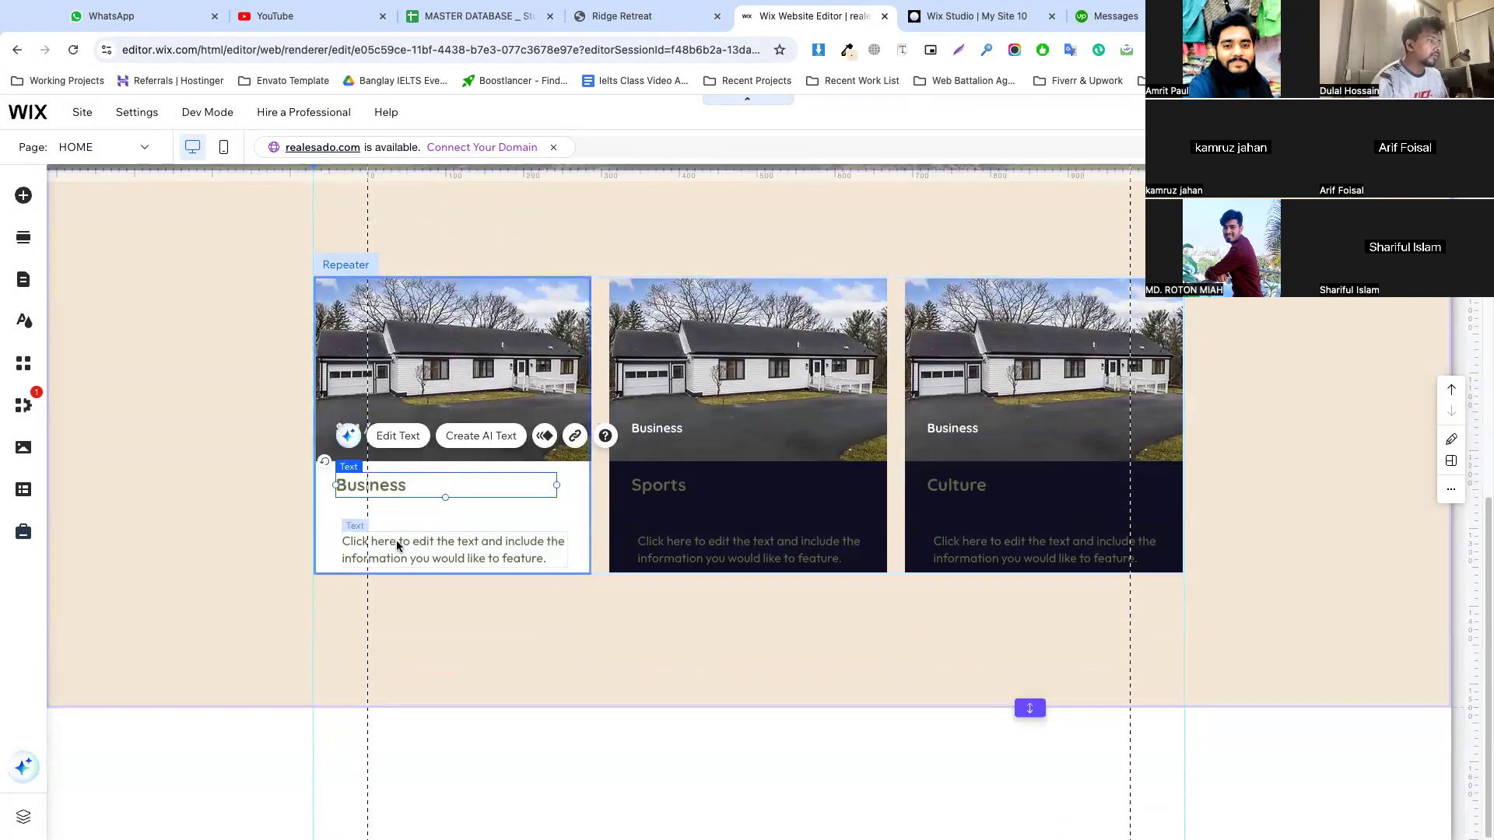
pyautogui.click(396, 543)
pyautogui.moveTo(400, 544); pyautogui.dragTo(398, 516)
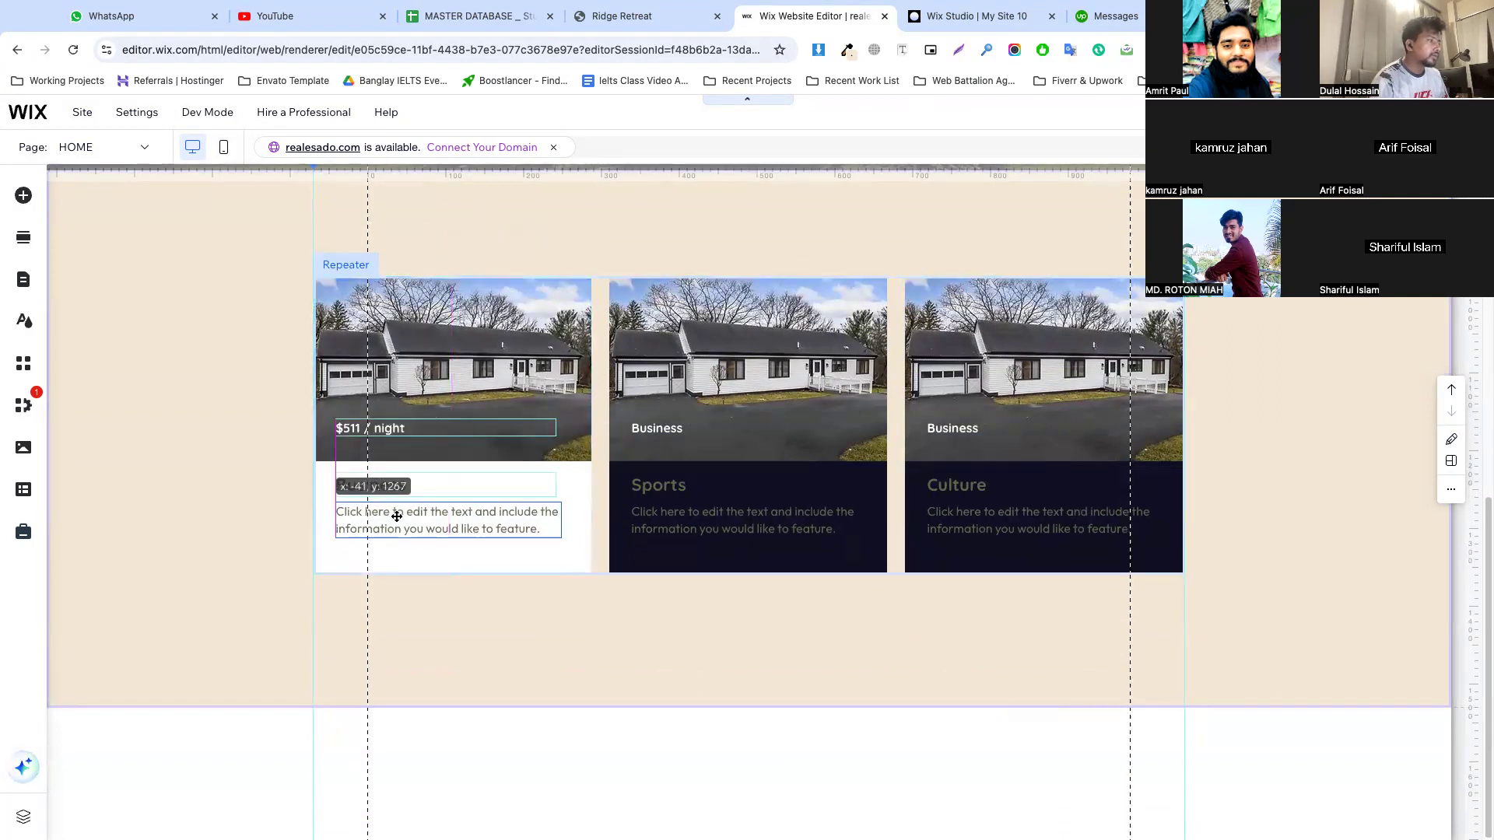
# Replace the first card's Business title with "Book Whole House"
pyautogui.click(456, 485)
pyautogui.doubleClick(456, 485)
pyautogui.write('Book Whole House')
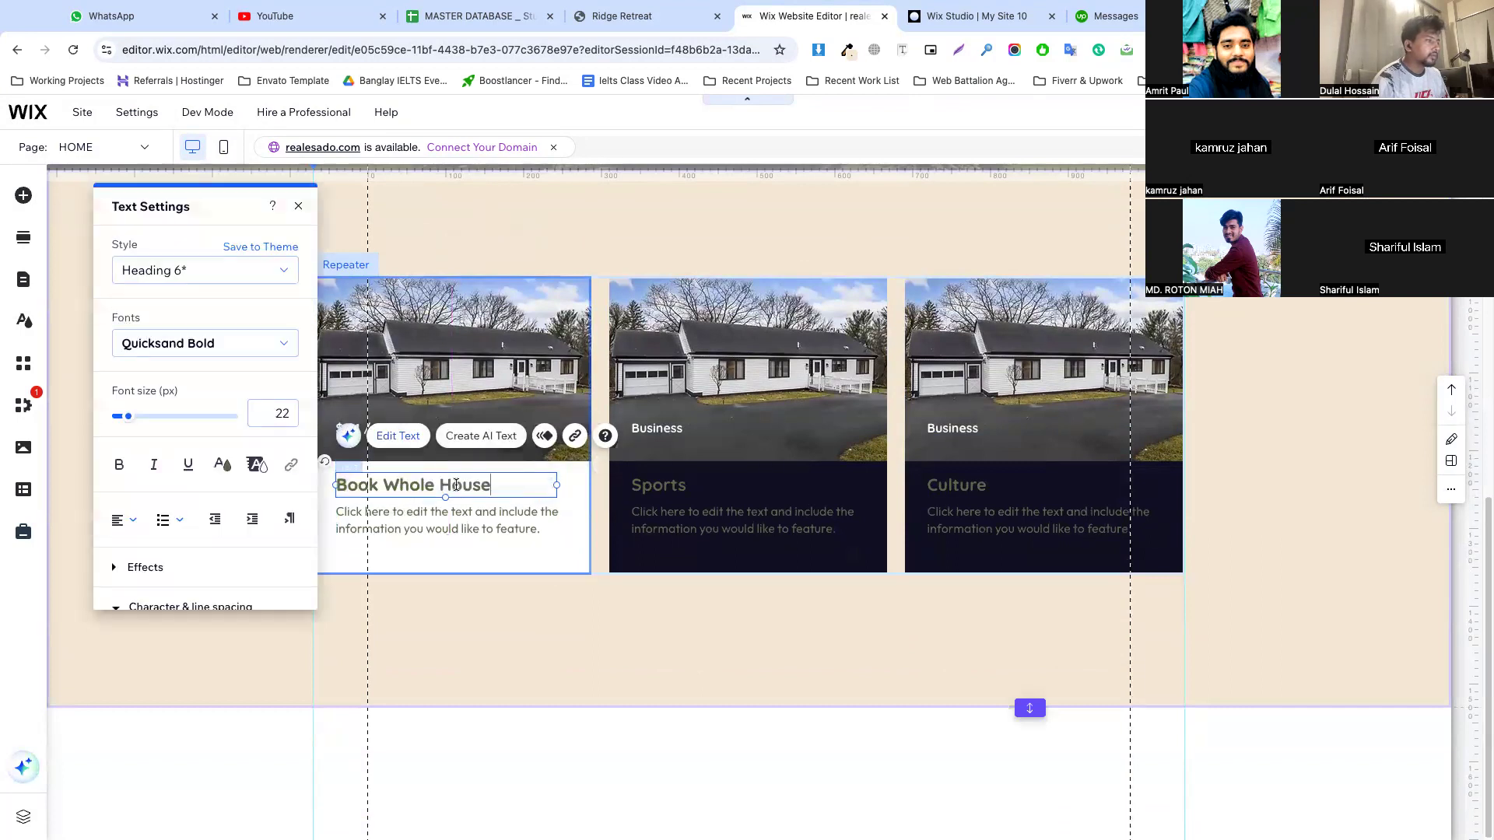
pyautogui.press('Escape')
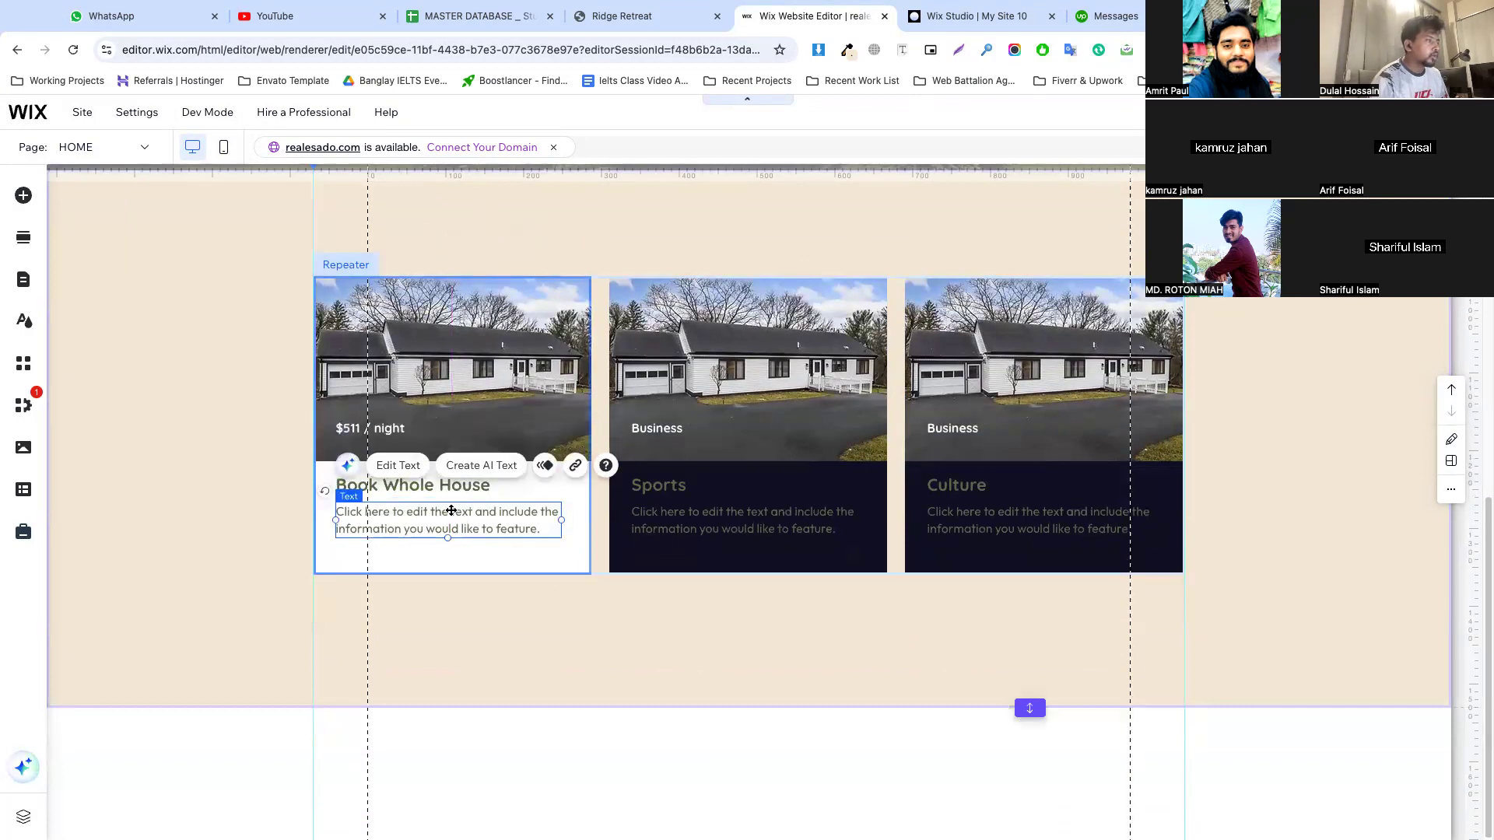
# Check the card details on the Ridge Retreat page, then narrow the first card's description box from its left edge to make room for an icon
pyautogui.click(622, 16)
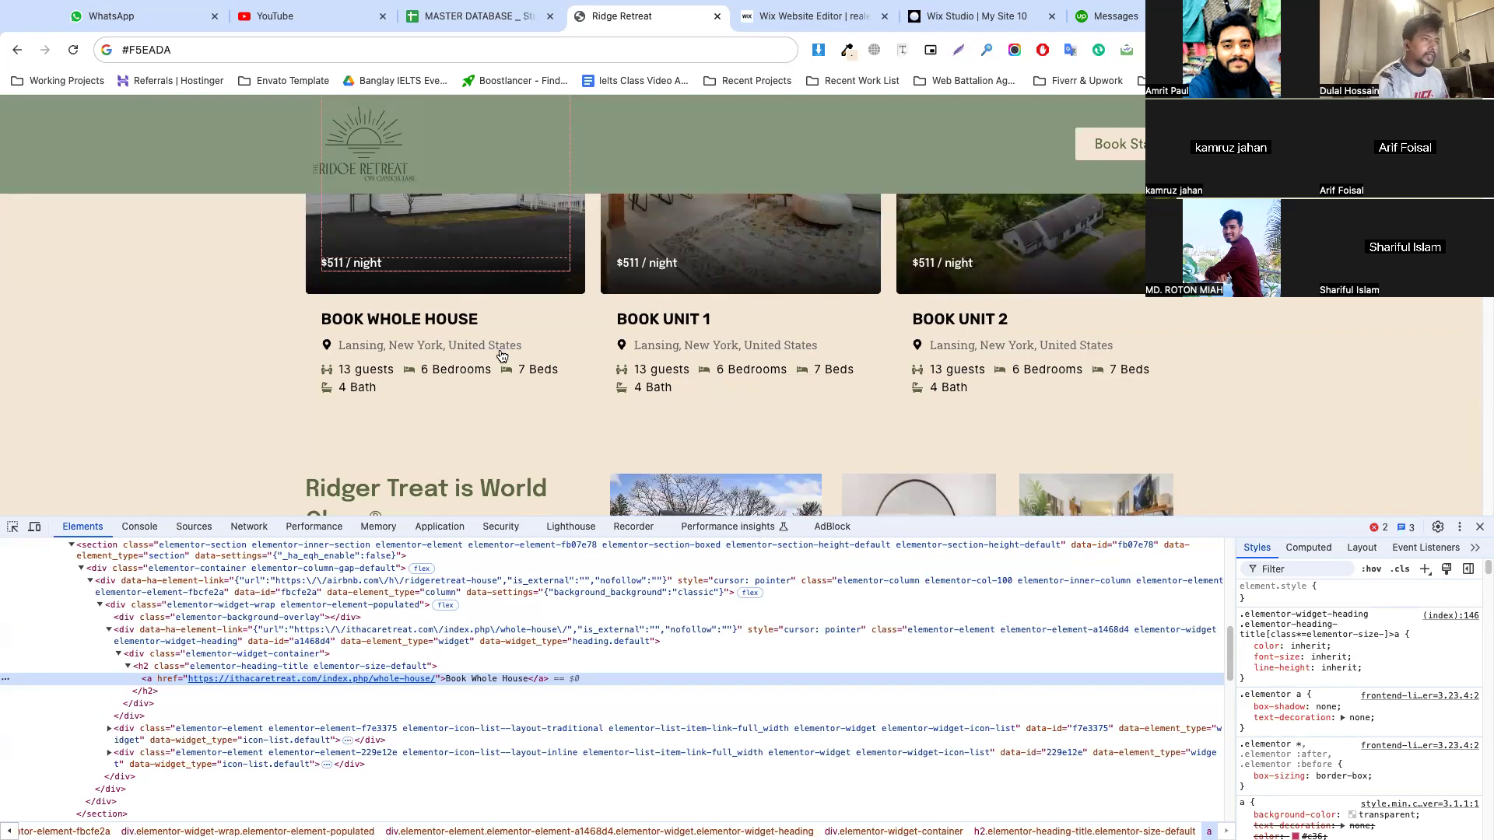
pyautogui.click(794, 13)
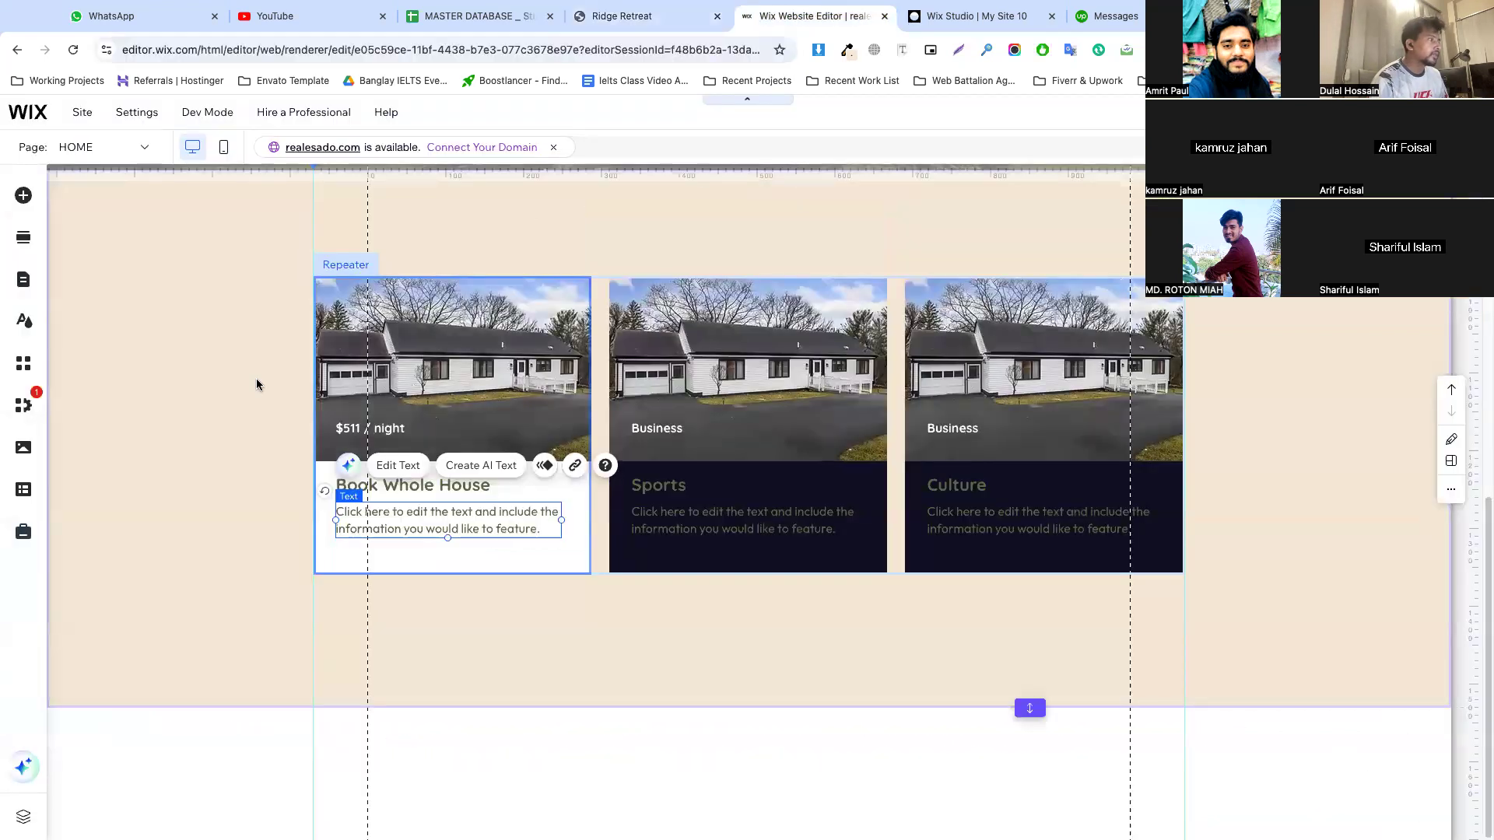
pyautogui.click(404, 523)
pyautogui.click(374, 522)
pyautogui.moveTo(335, 523); pyautogui.dragTo(455, 527)
pyautogui.click(379, 523)
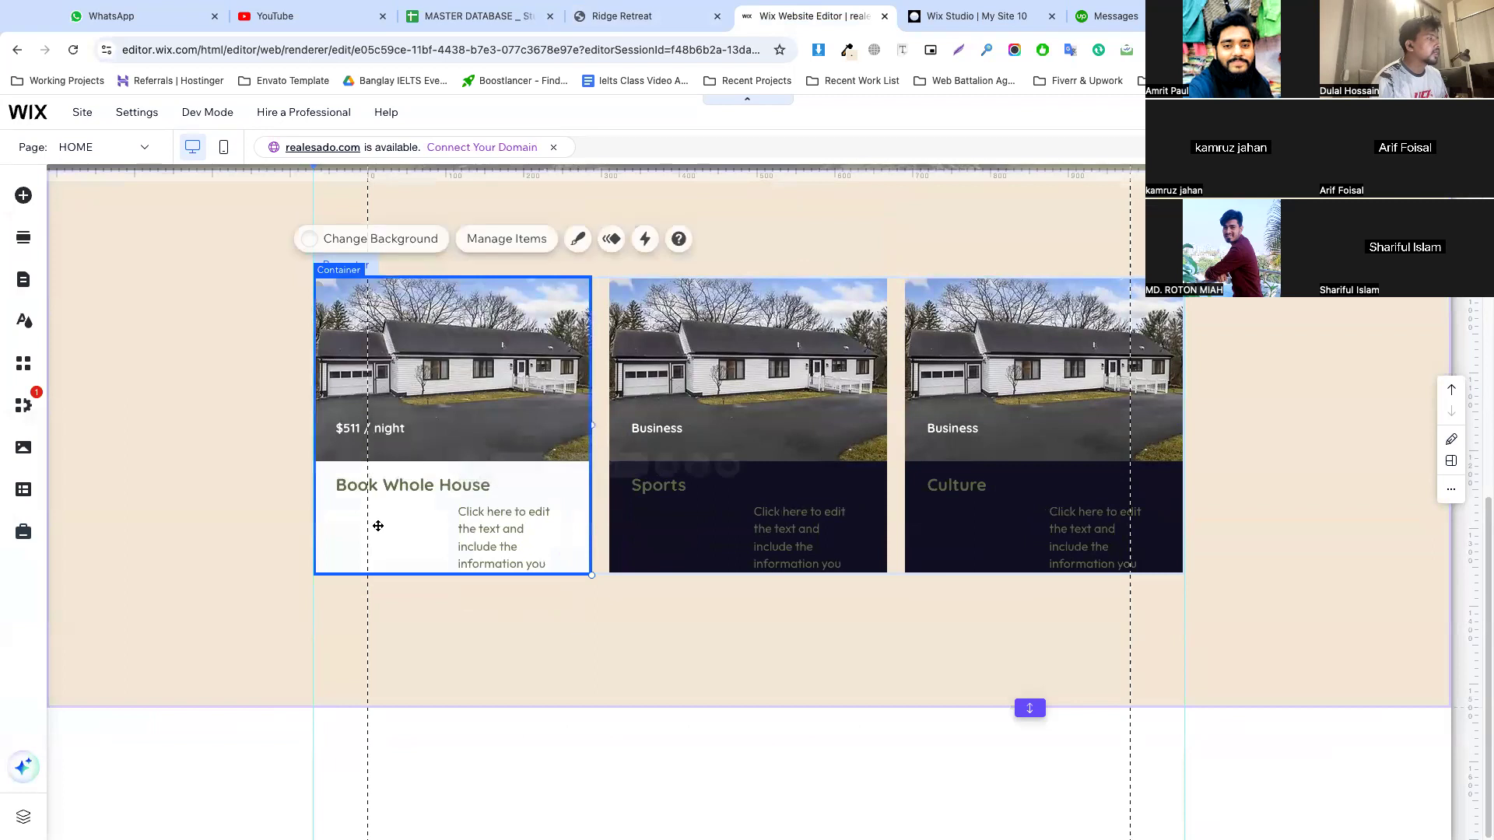
# Add the outlined location pin from the vector art icons to the first card, beneath the Book Whole House title
pyautogui.click(26, 204)
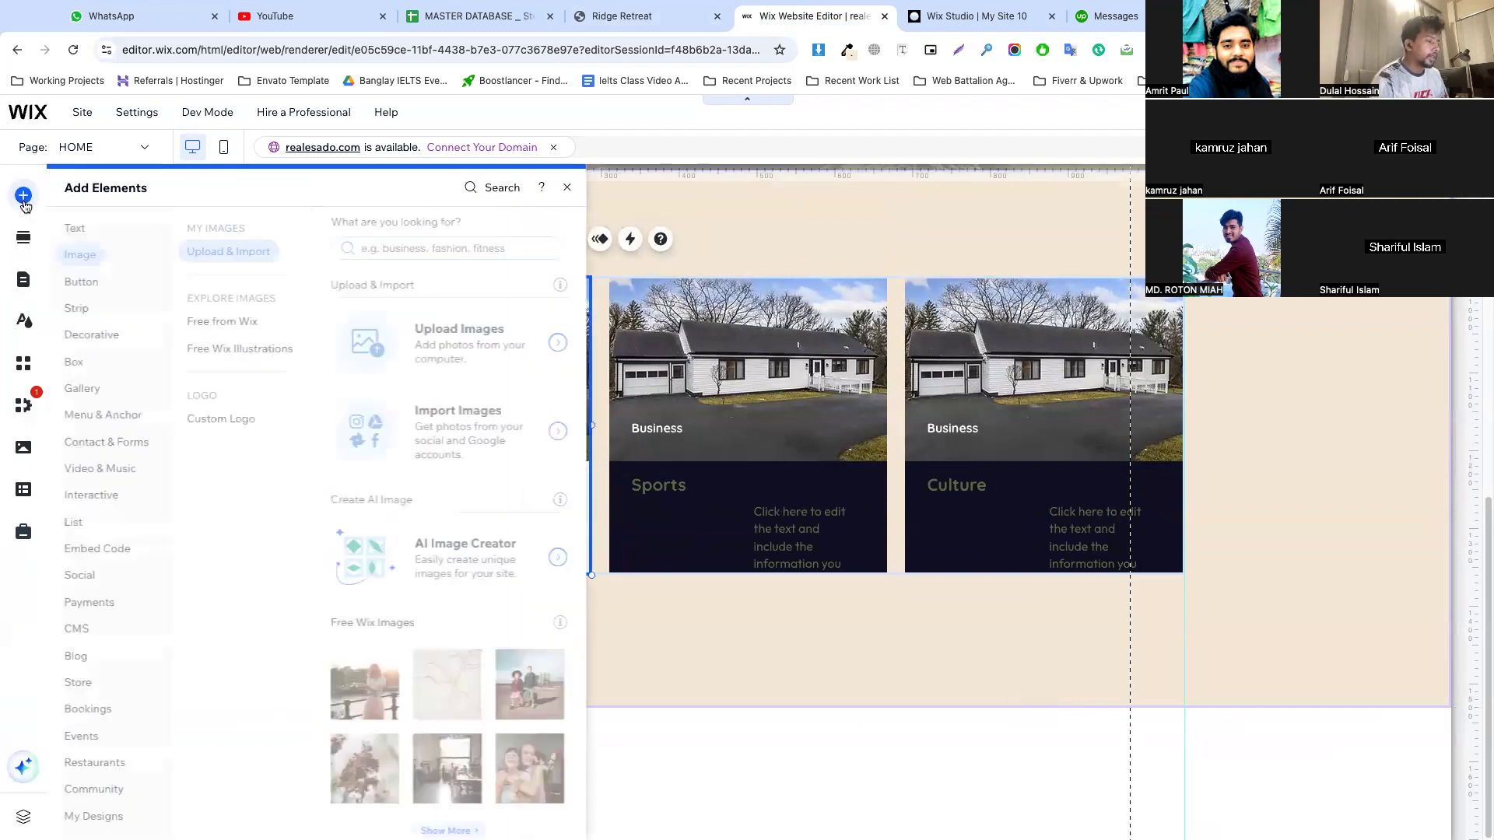
pyautogui.click(84, 282)
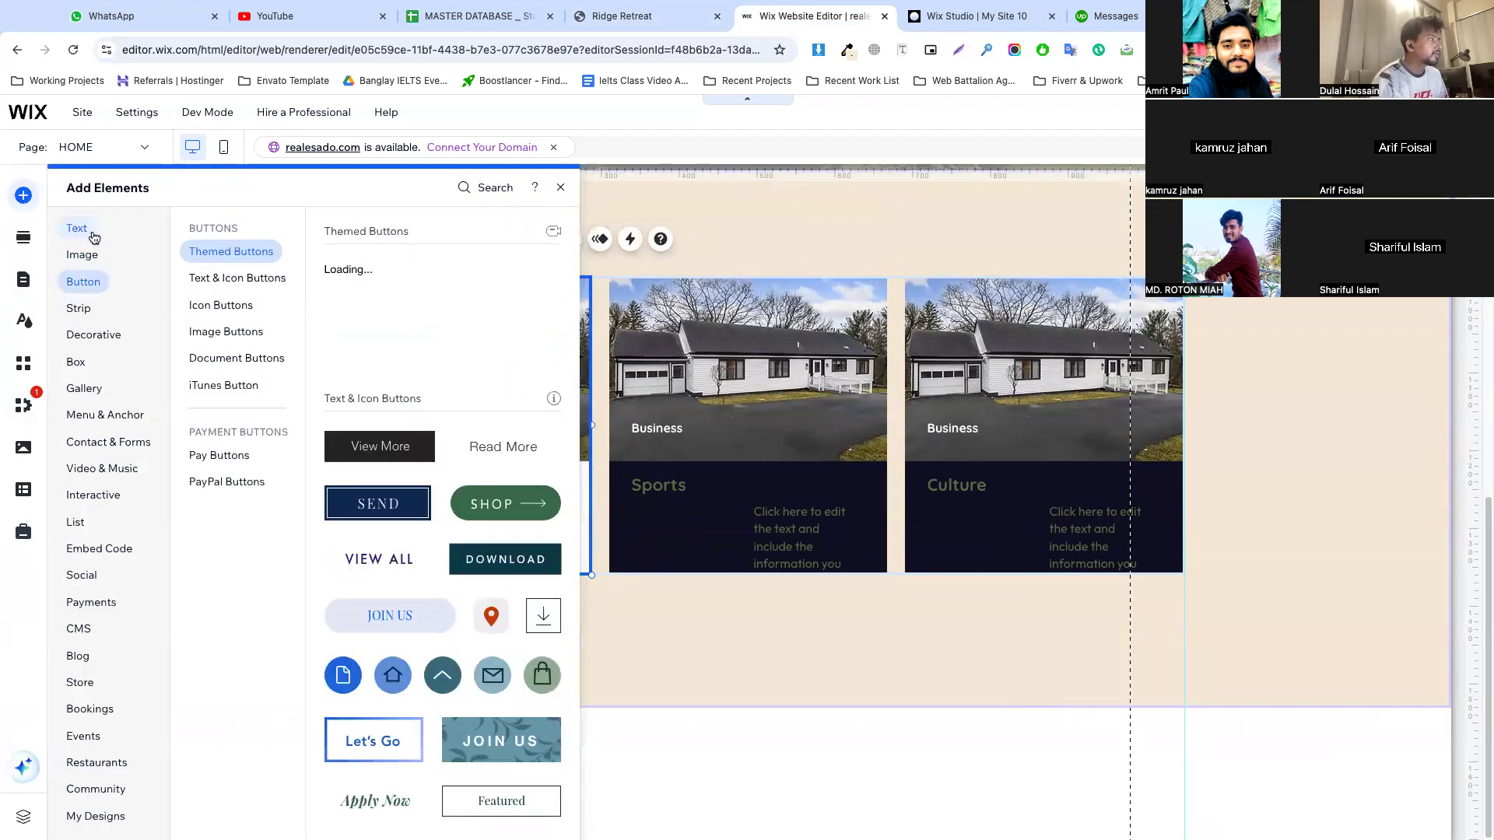
pyautogui.click(78, 309)
pyautogui.click(91, 337)
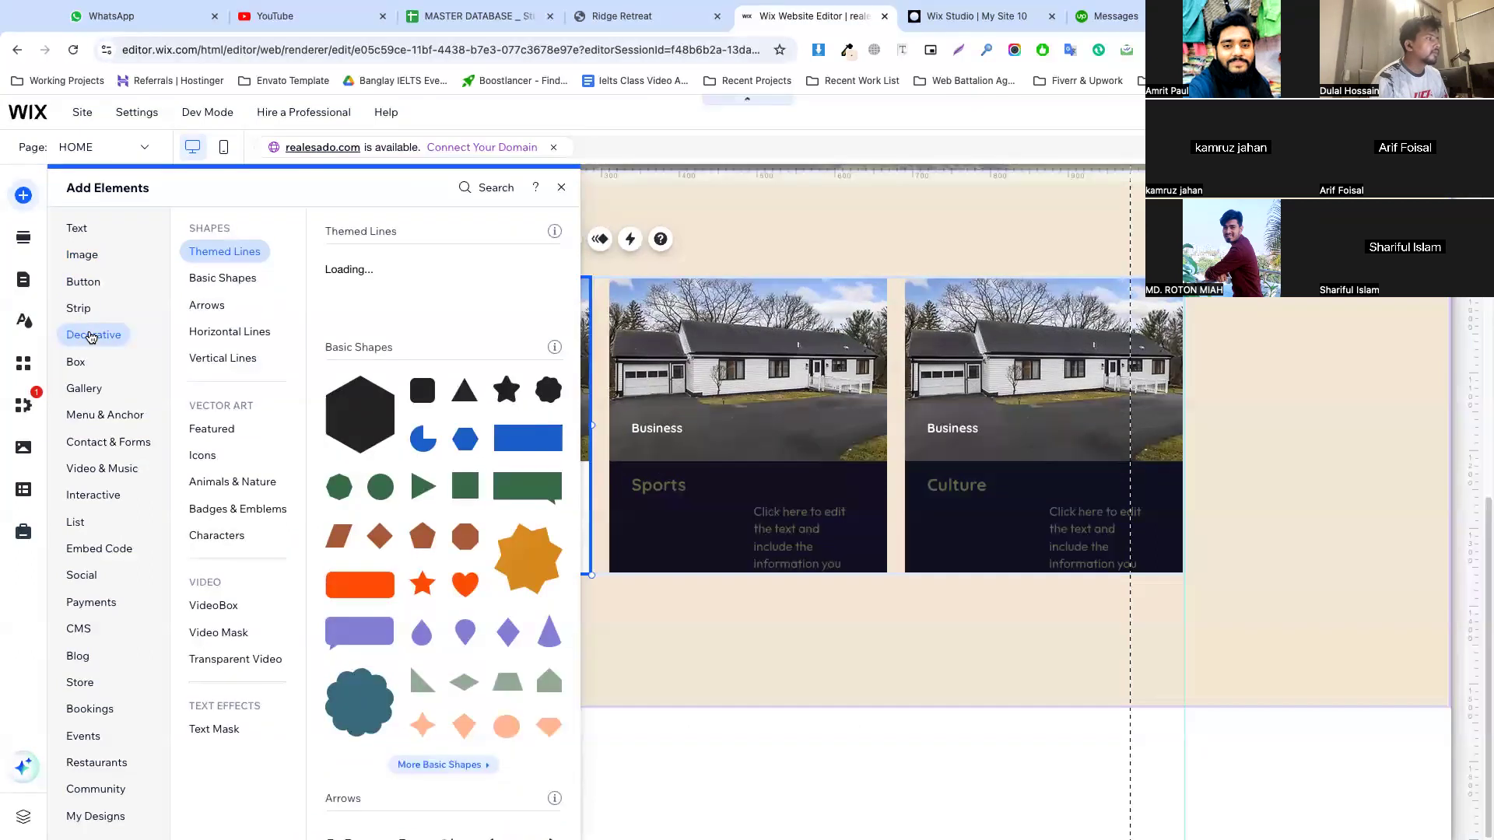
pyautogui.click(203, 457)
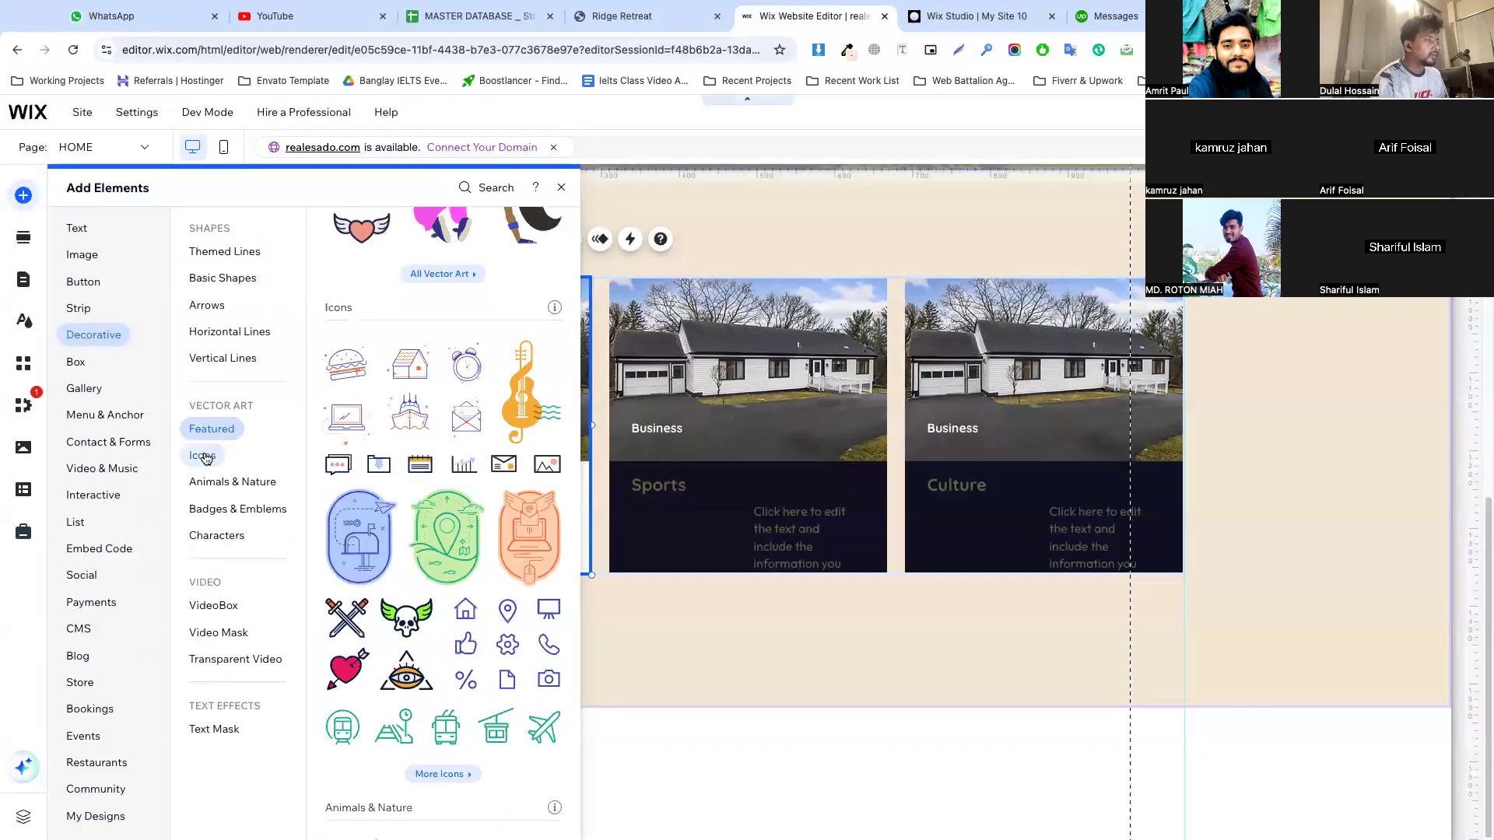
pyautogui.moveTo(510, 593); pyautogui.dragTo(356, 521)
pyautogui.click(397, 525)
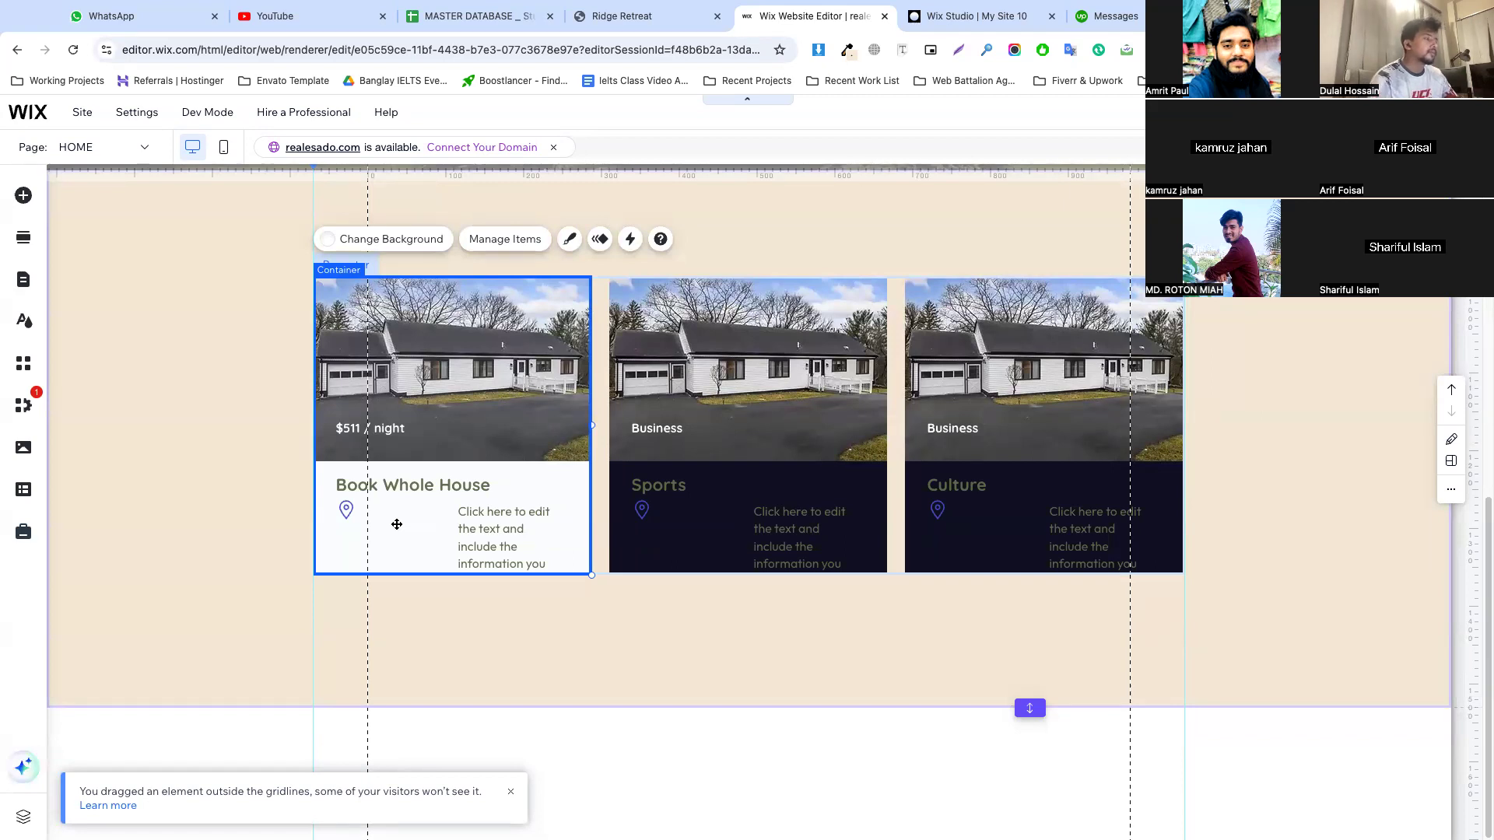
# Place the first card's description beside the pin icon, widen its text box, and select its placeholder text
pyautogui.click(471, 520)
pyautogui.moveTo(471, 520); pyautogui.dragTo(568, 536)
pyautogui.doubleClick(478, 523)
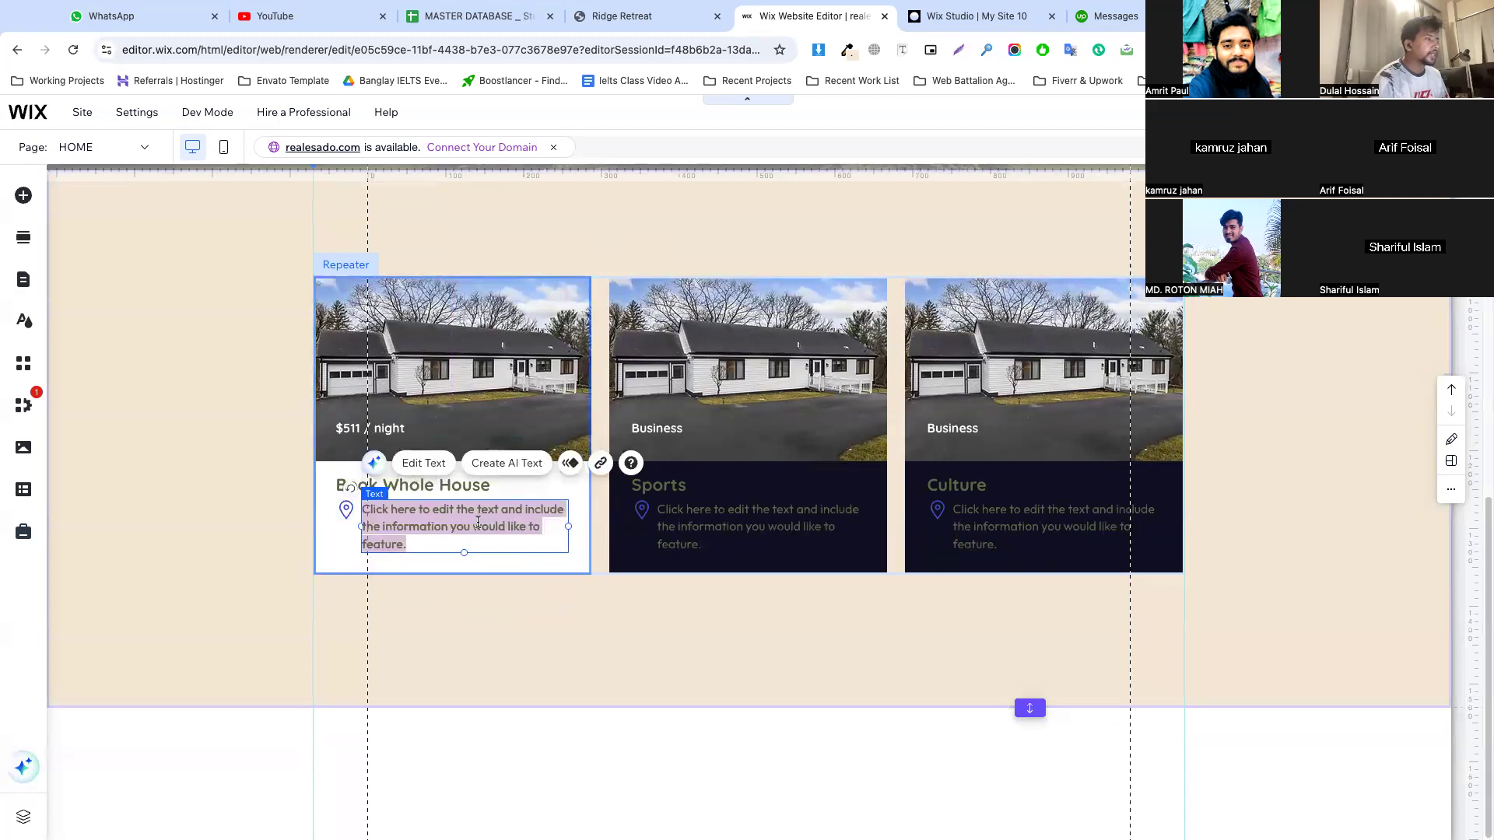
# Replace the first card's description with "Lansing, New York, United States", copied from the Ridge Retreat page's markup
pyautogui.hotkey('ctrl', 'shift', 'Tab')
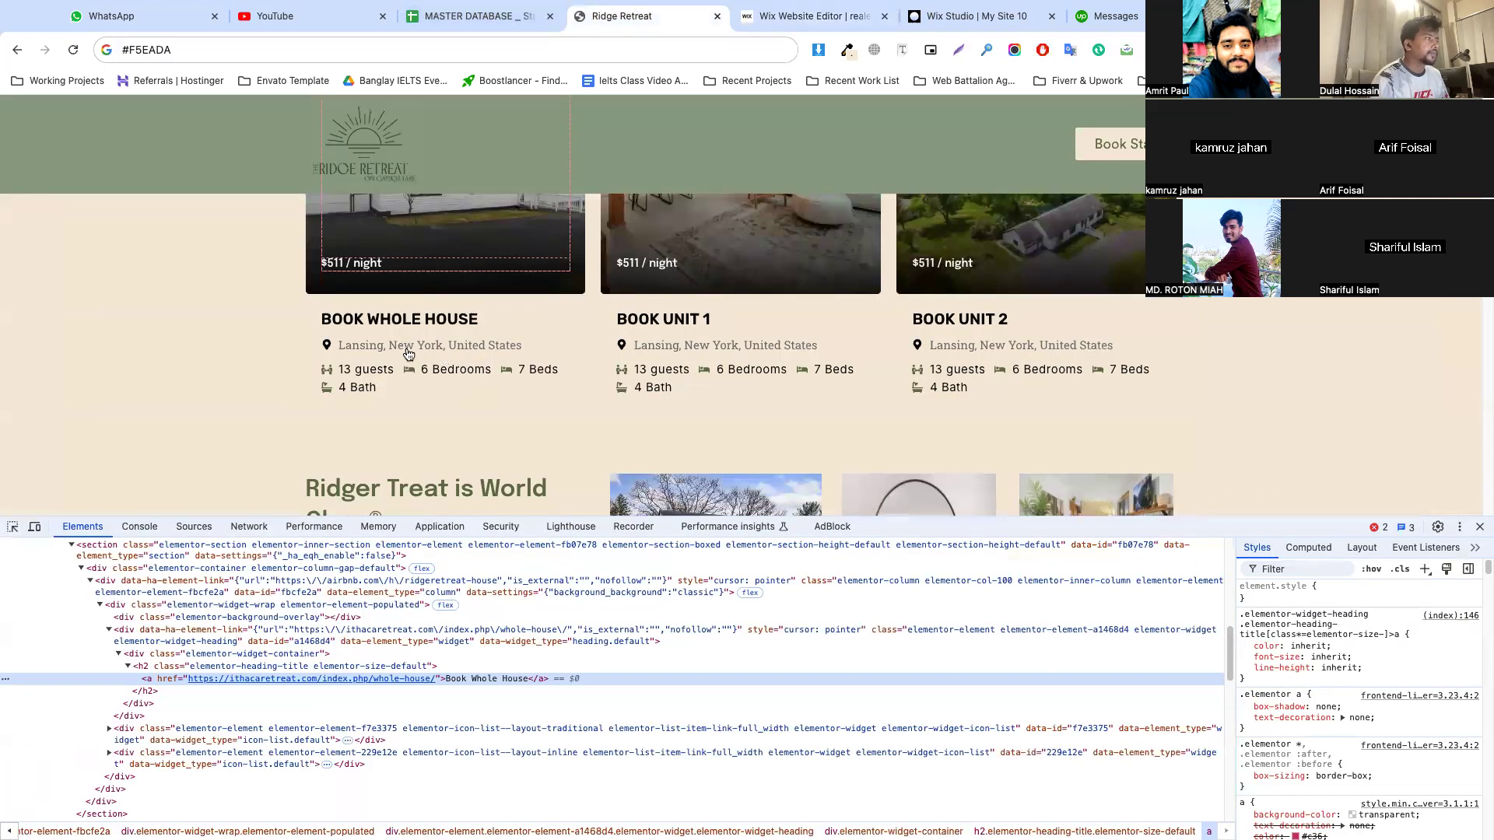
pyautogui.click(11, 528)
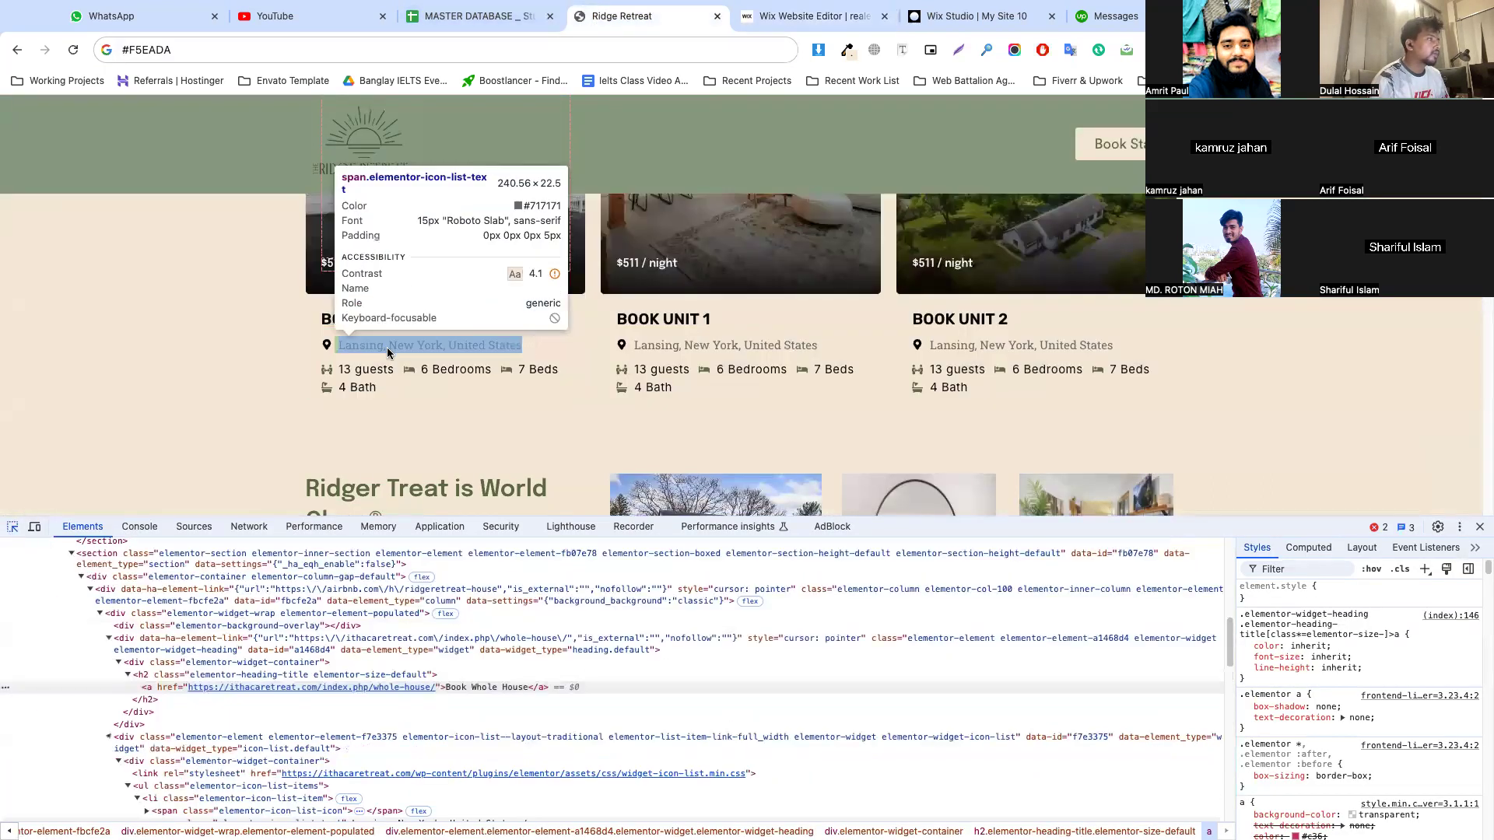
pyautogui.click(390, 346)
pyautogui.scroll(-3, 443, 755)
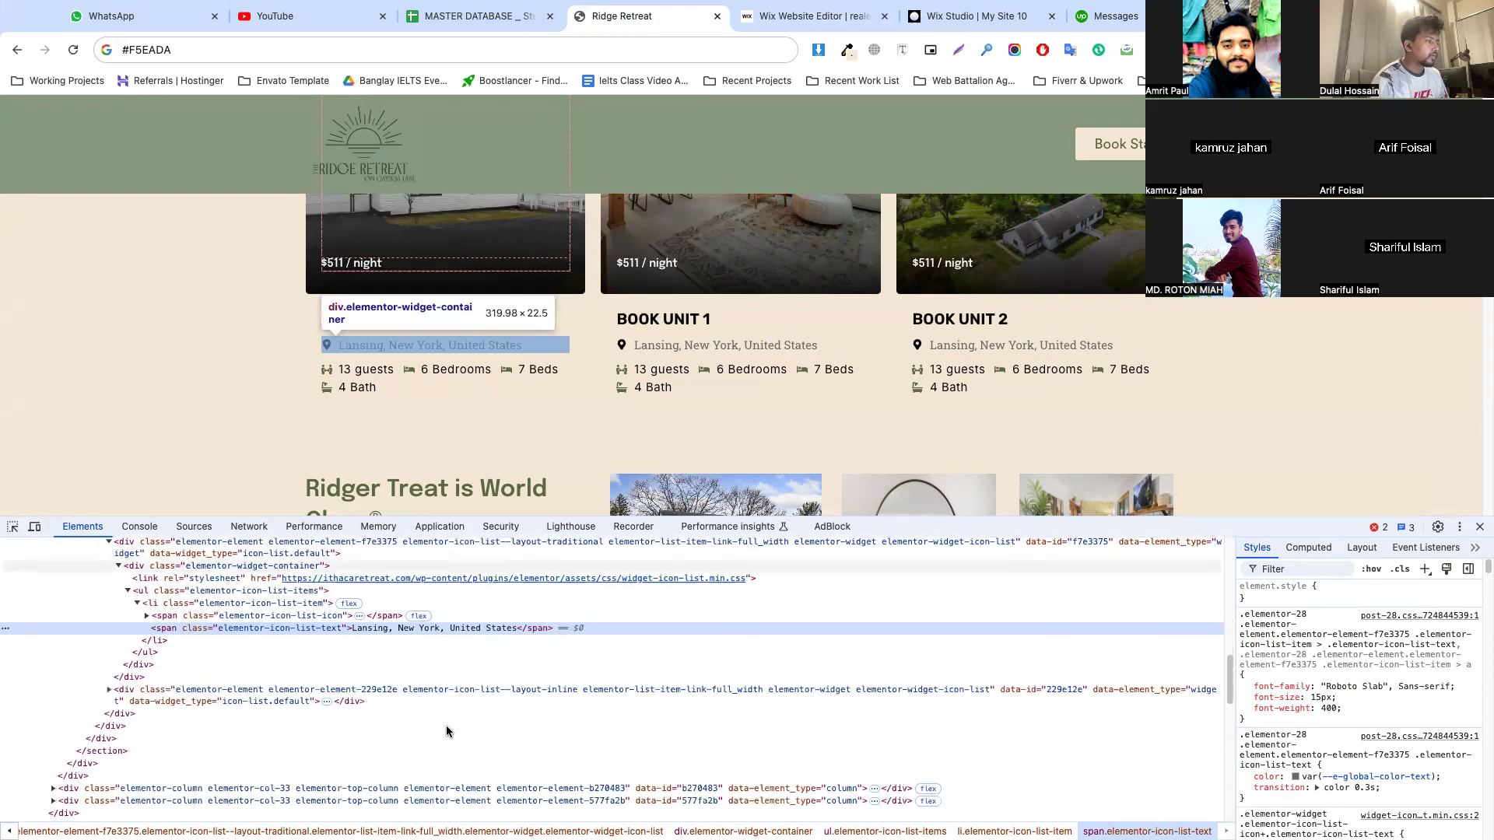
pyautogui.doubleClick(450, 628)
pyautogui.hotkey('ctrl', 'c')
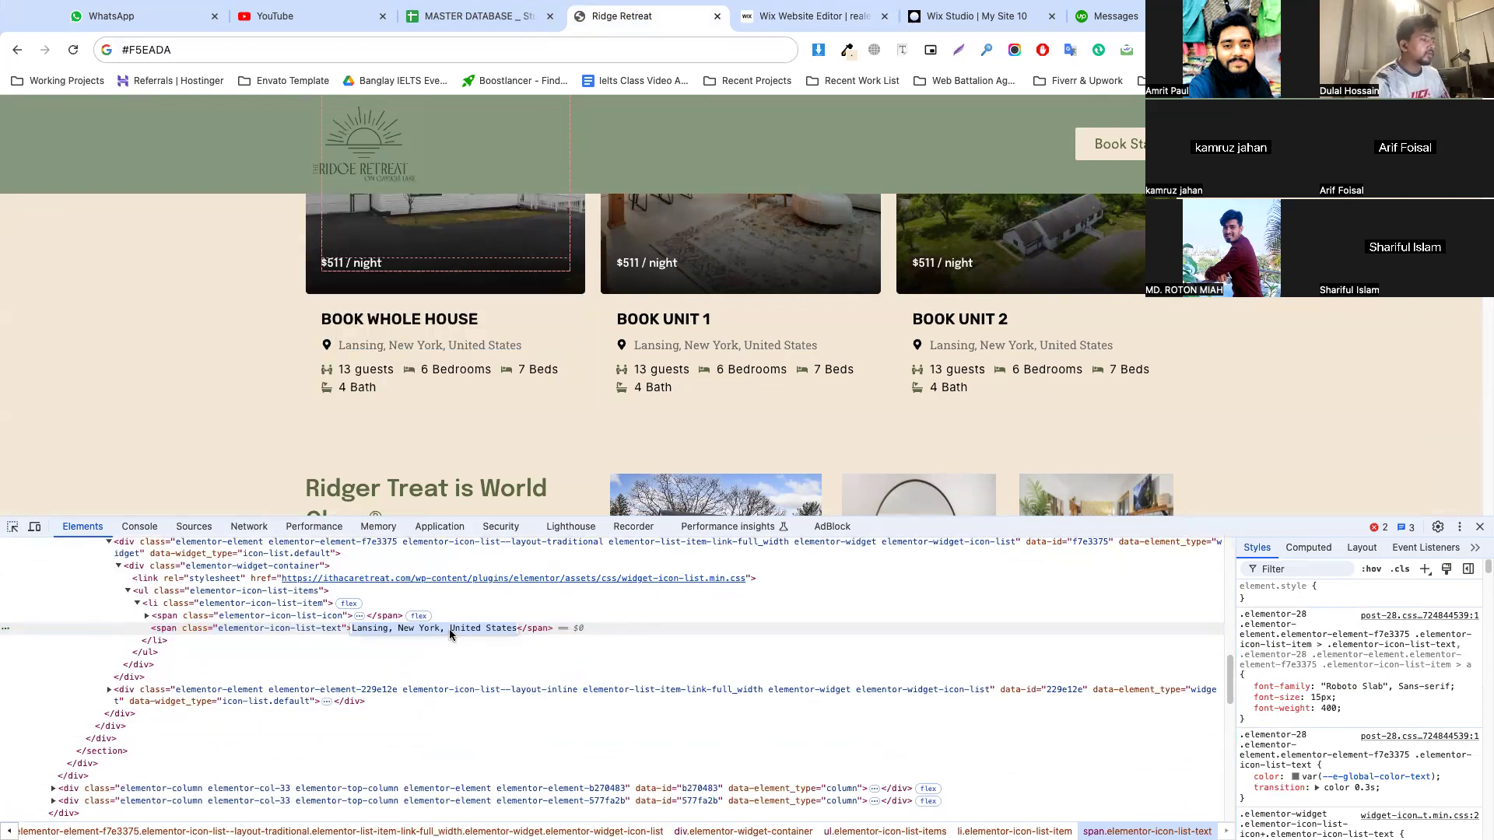
pyautogui.click(857, 17)
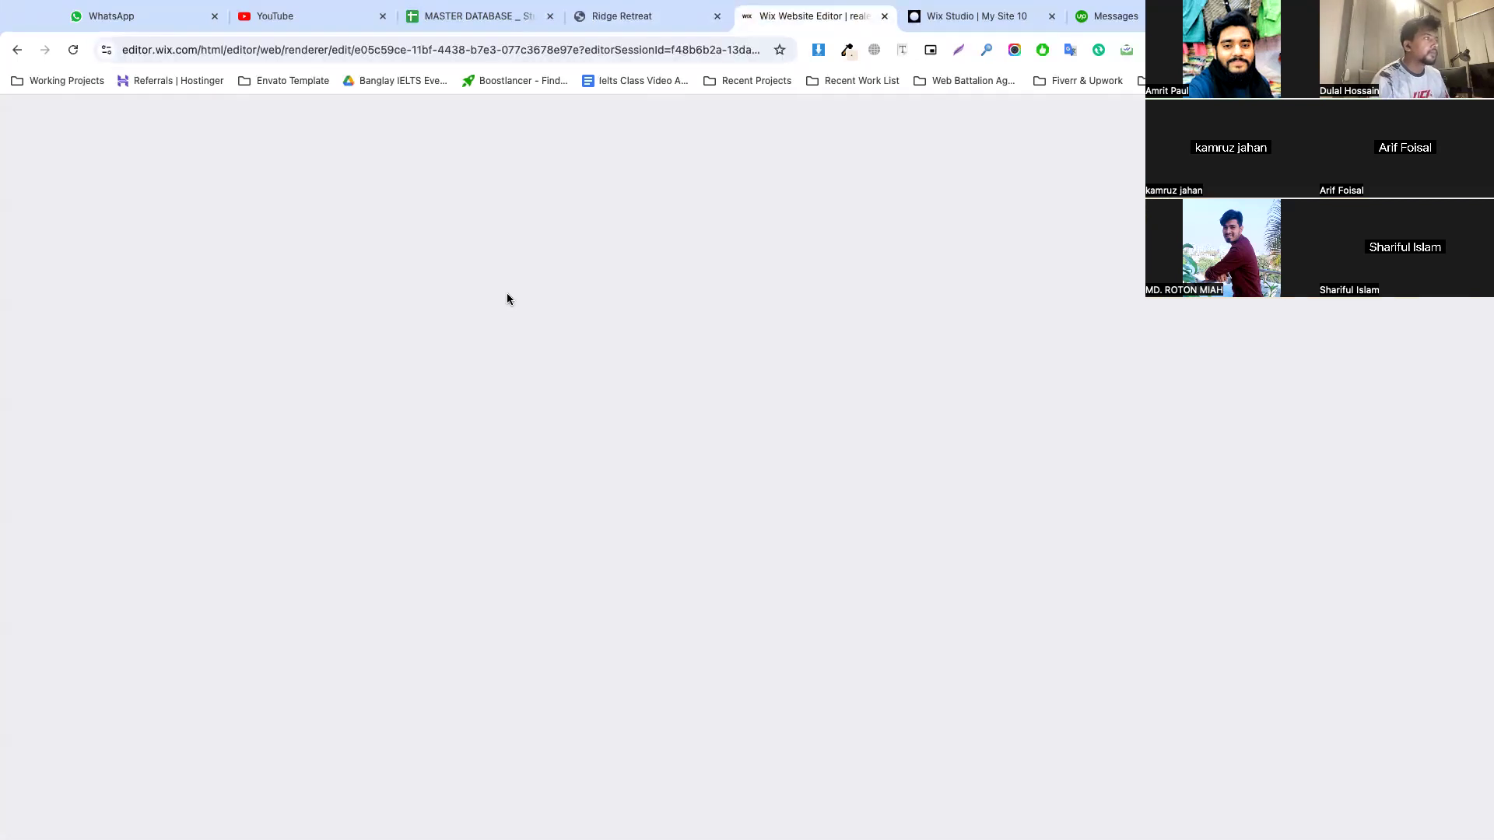
pyautogui.hotkey('ctrl', 'v')
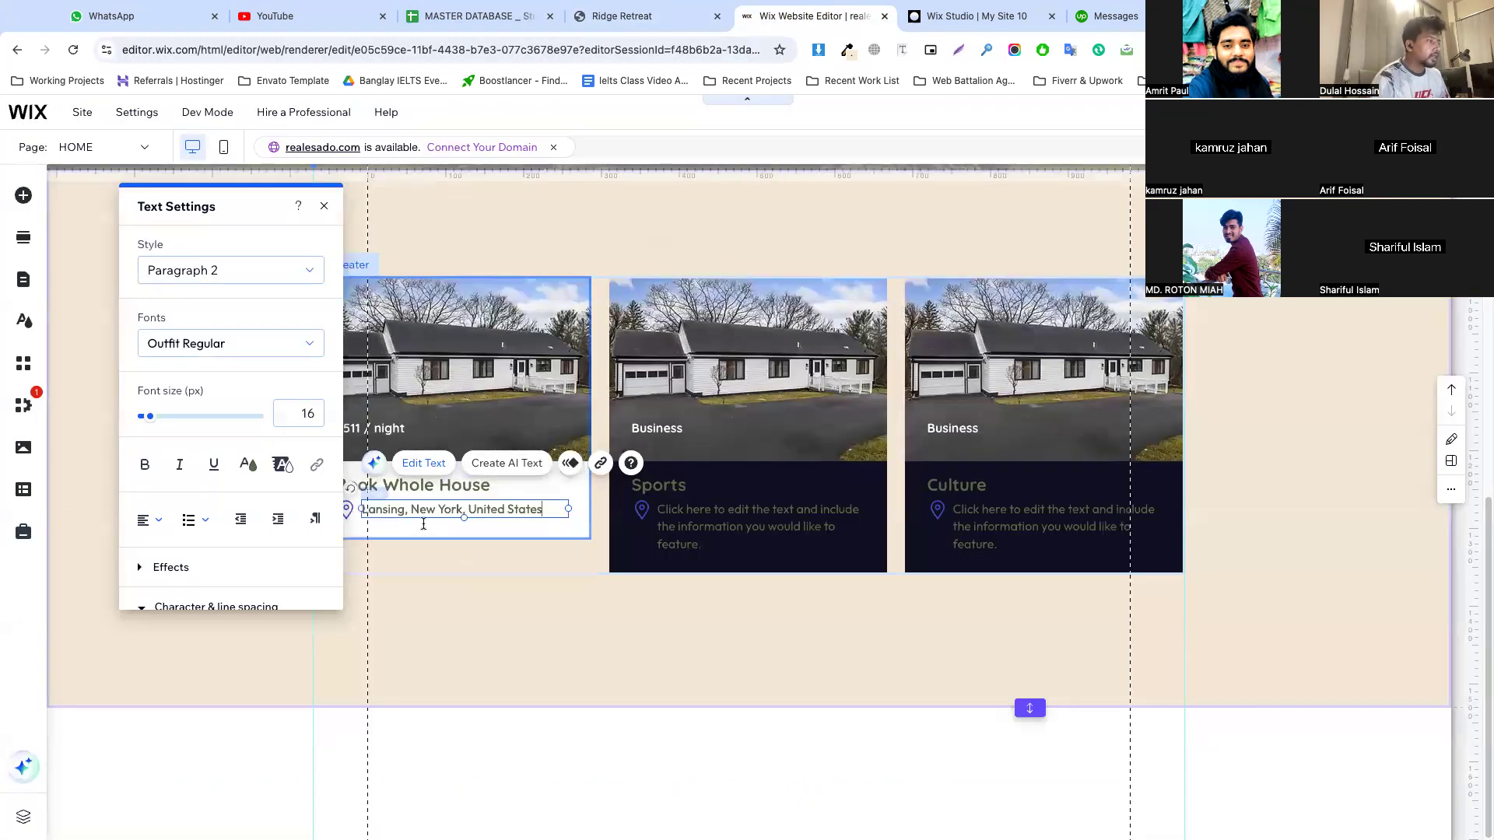
# Recolour the first card's location text with the dark navy theme colour #100D27
pyautogui.tripleClick(424, 510)
pyautogui.click(247, 465)
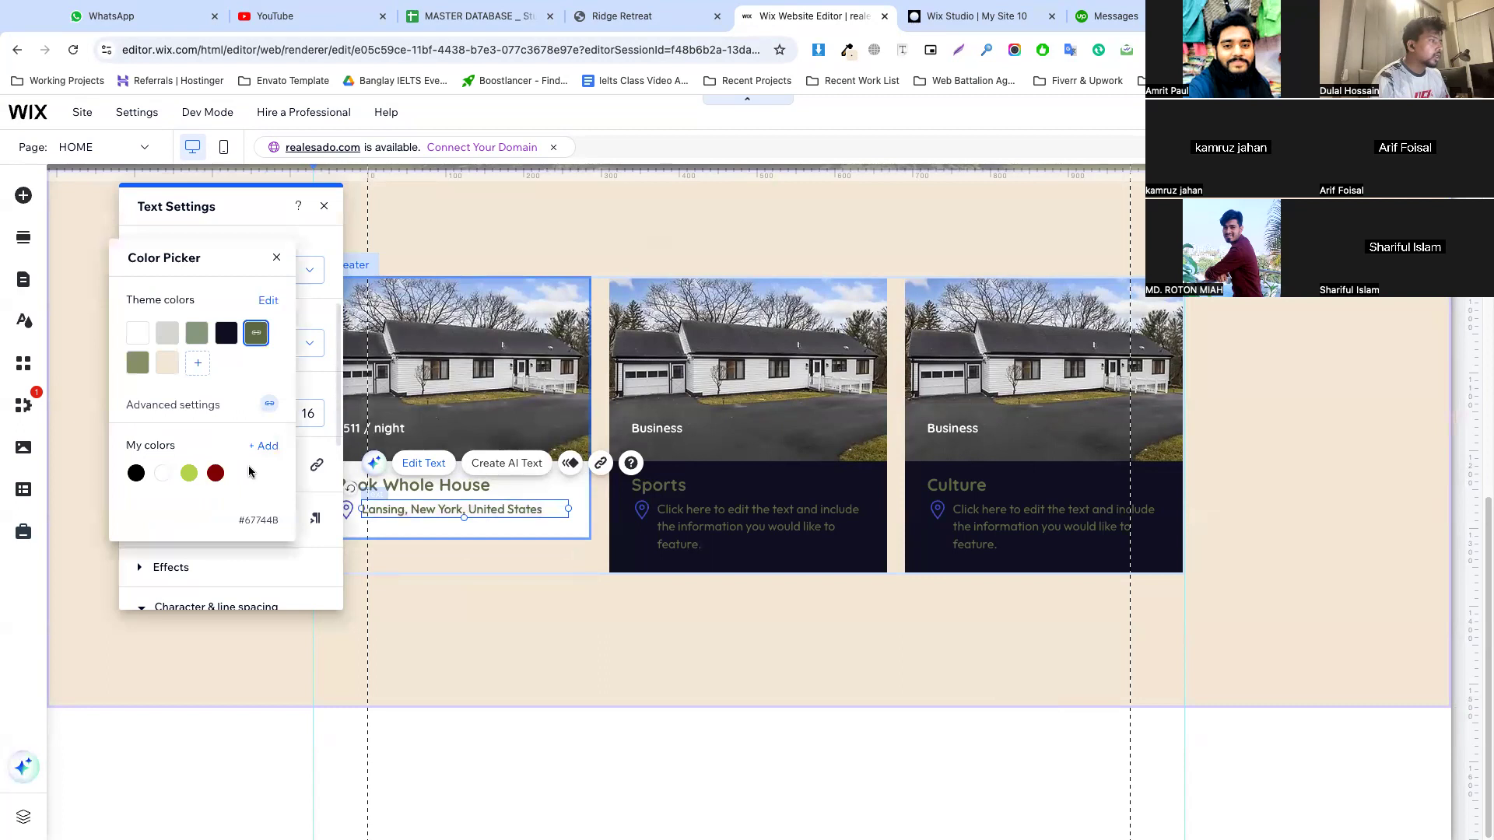
pyautogui.click(462, 531)
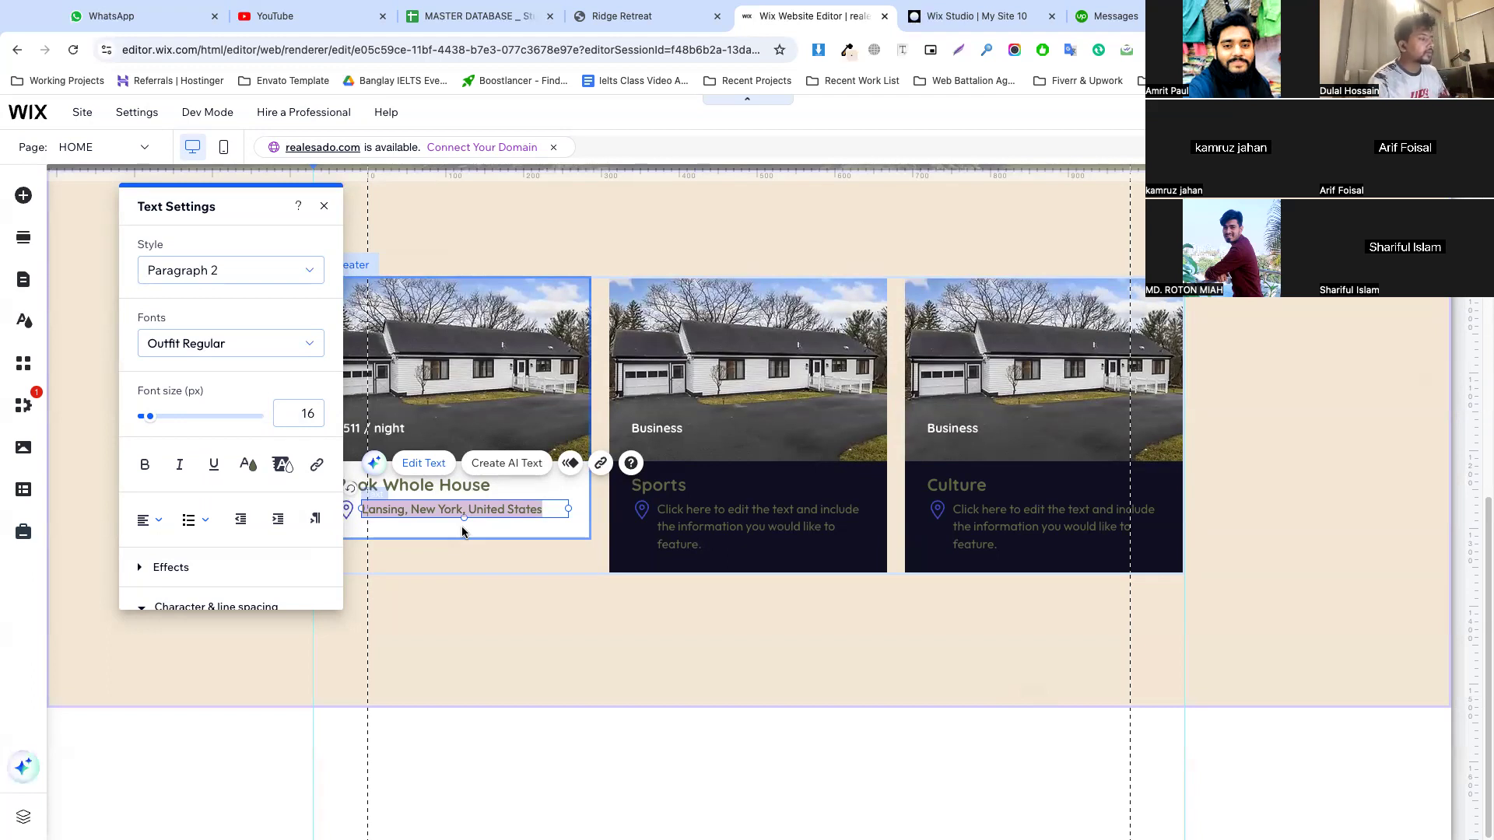
pyautogui.click(246, 469)
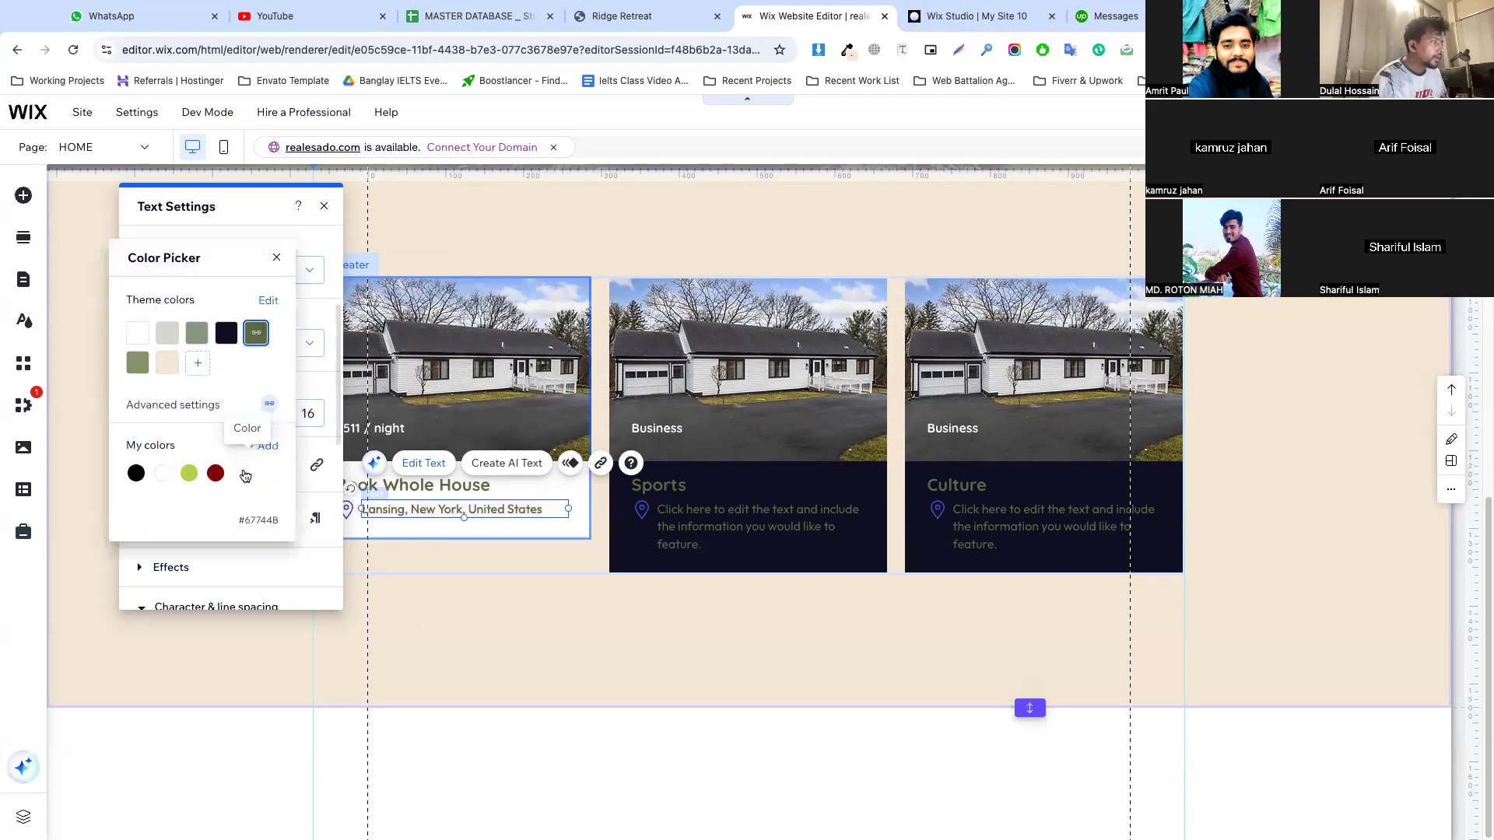
pyautogui.click(226, 335)
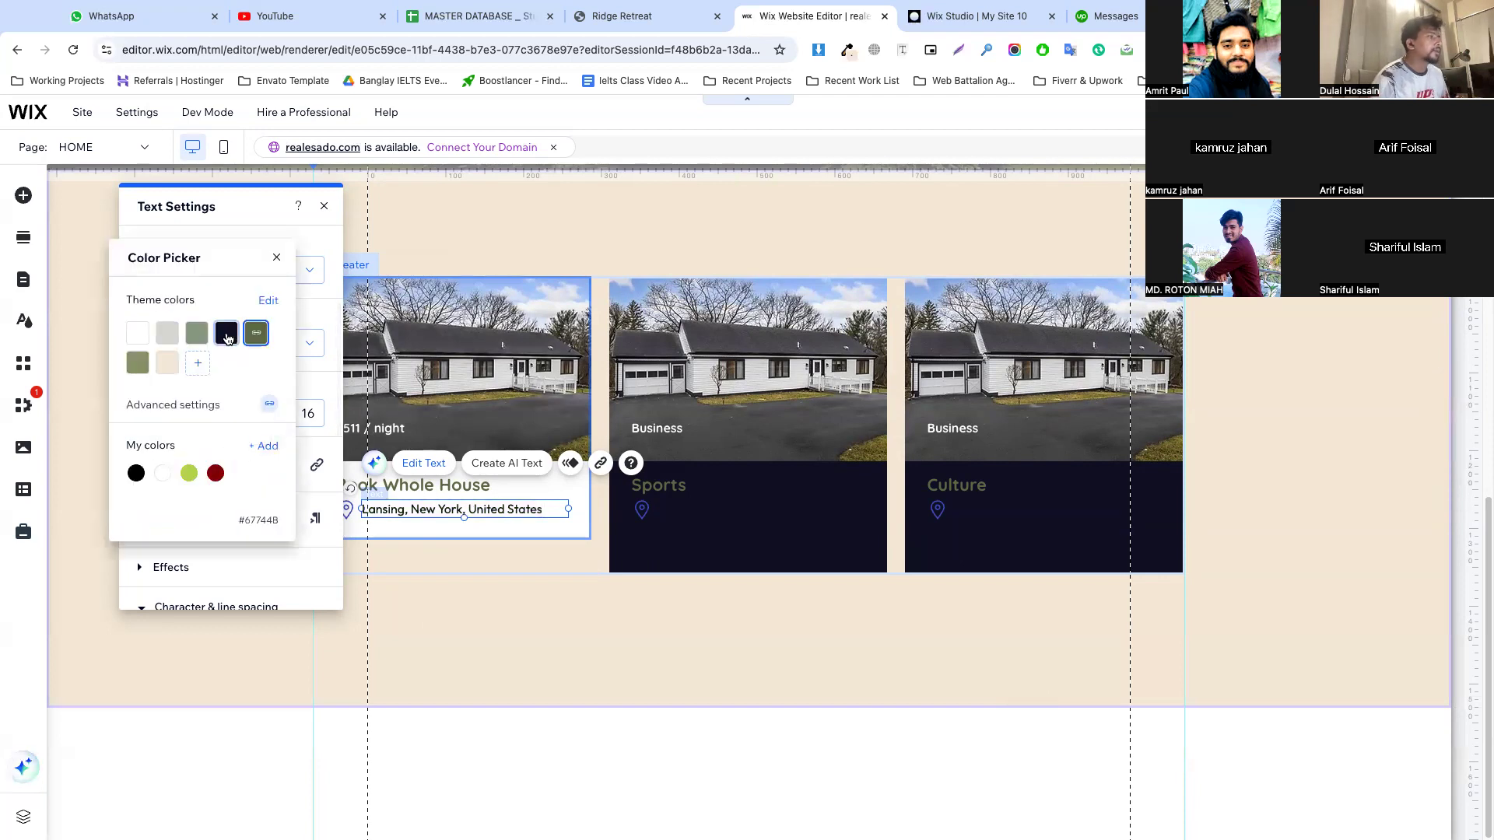
pyautogui.click(418, 526)
# Recolour the first card's pin icon with the dark olive theme colour #67744B and lengthen the card container downward
pyautogui.click(346, 510)
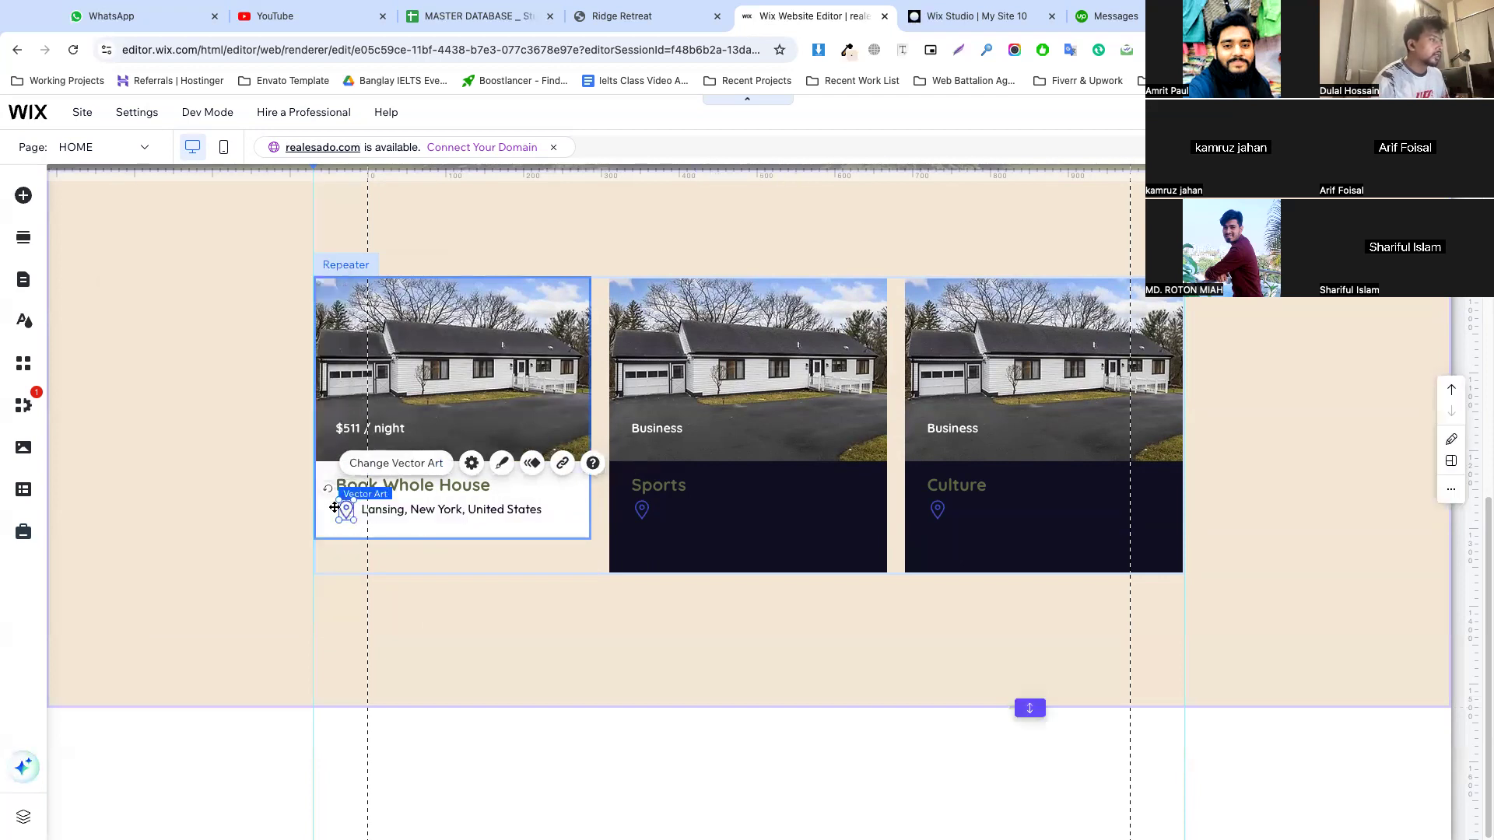
pyautogui.click(501, 464)
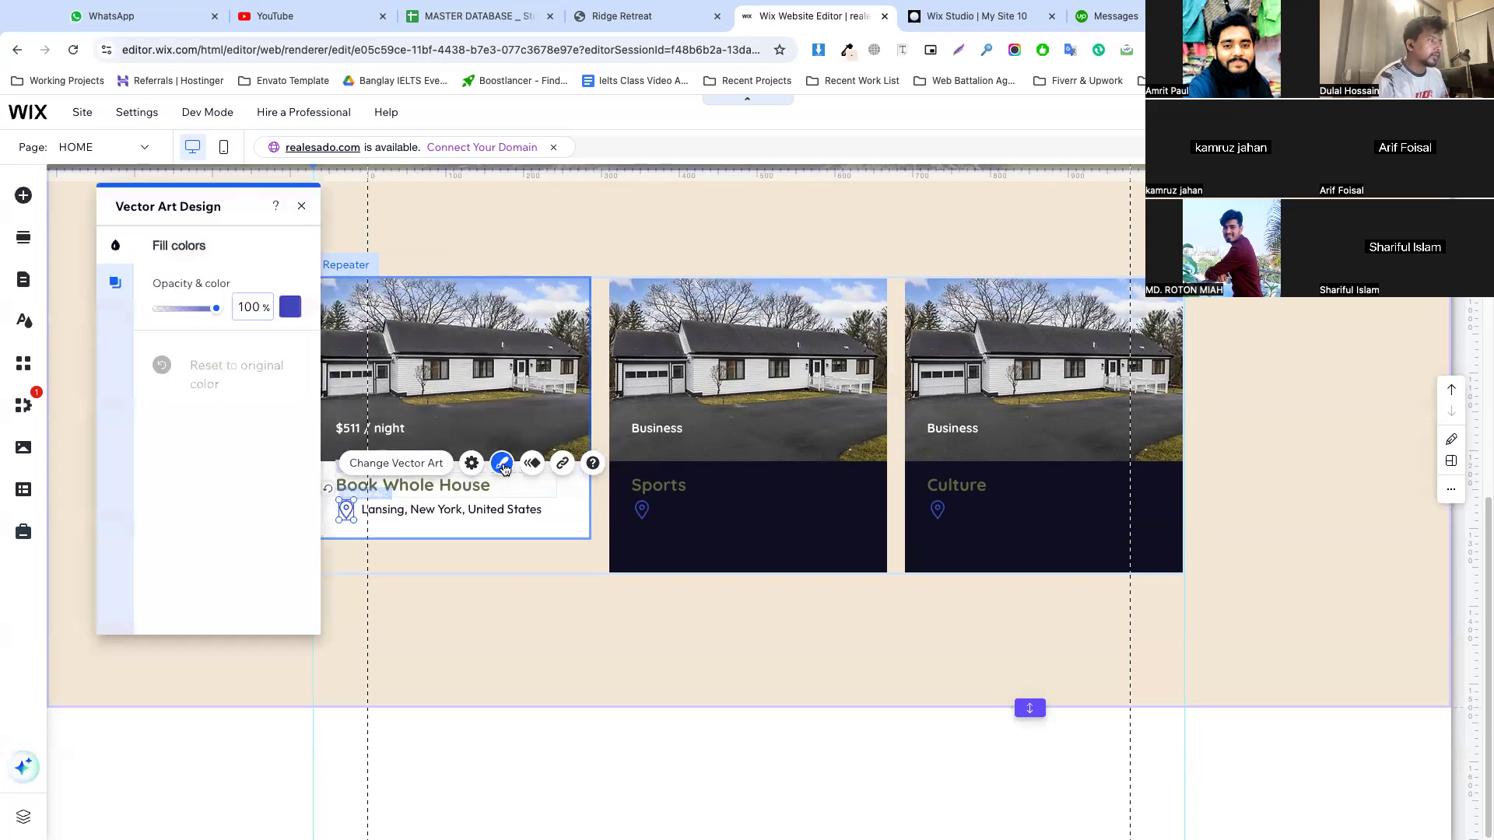
pyautogui.click(292, 311)
pyautogui.click(234, 333)
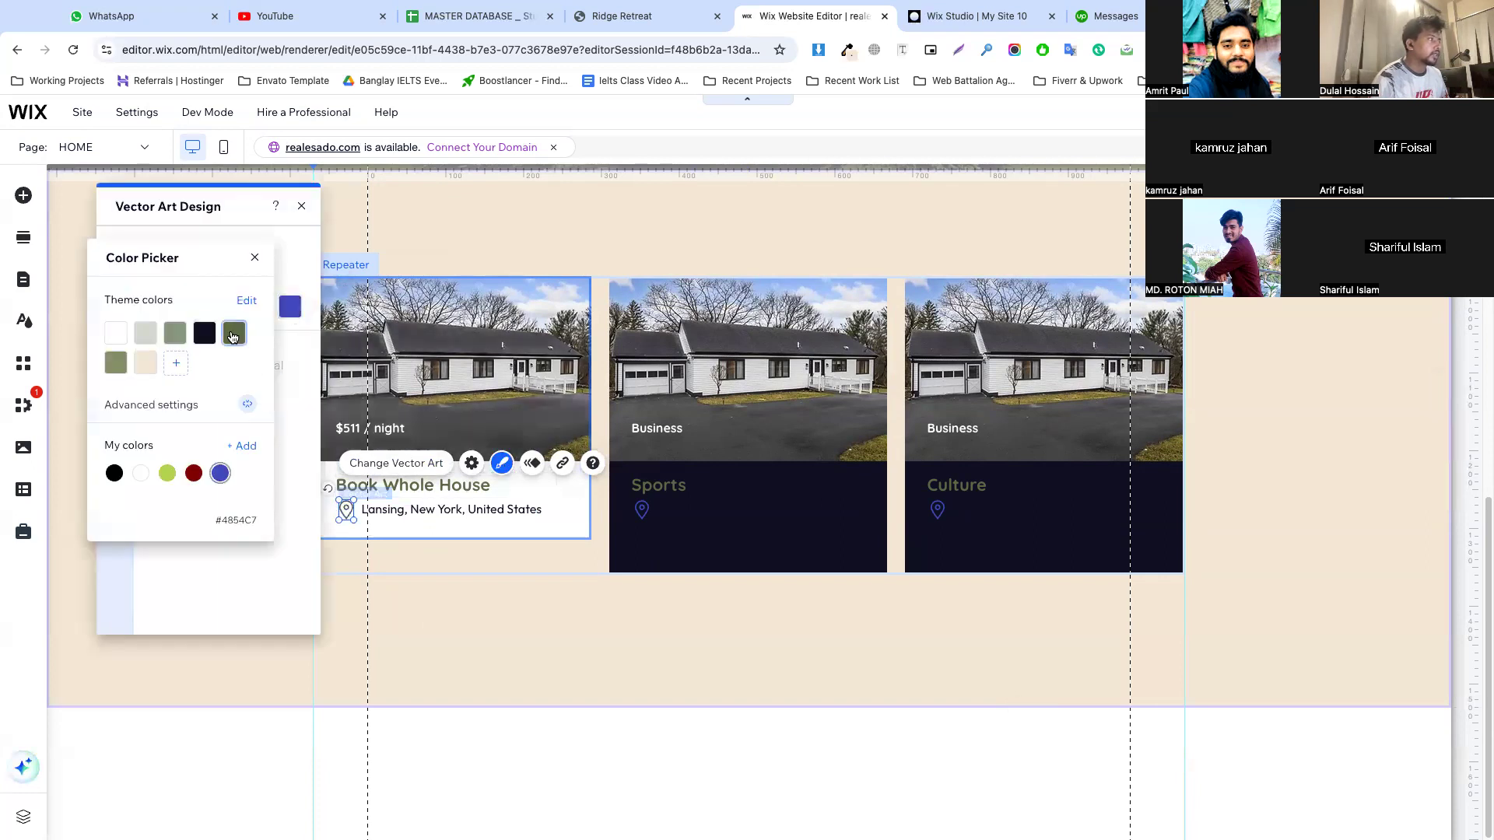
pyautogui.click(459, 526)
pyautogui.click(457, 526)
pyautogui.moveTo(458, 538); pyautogui.dragTo(456, 605)
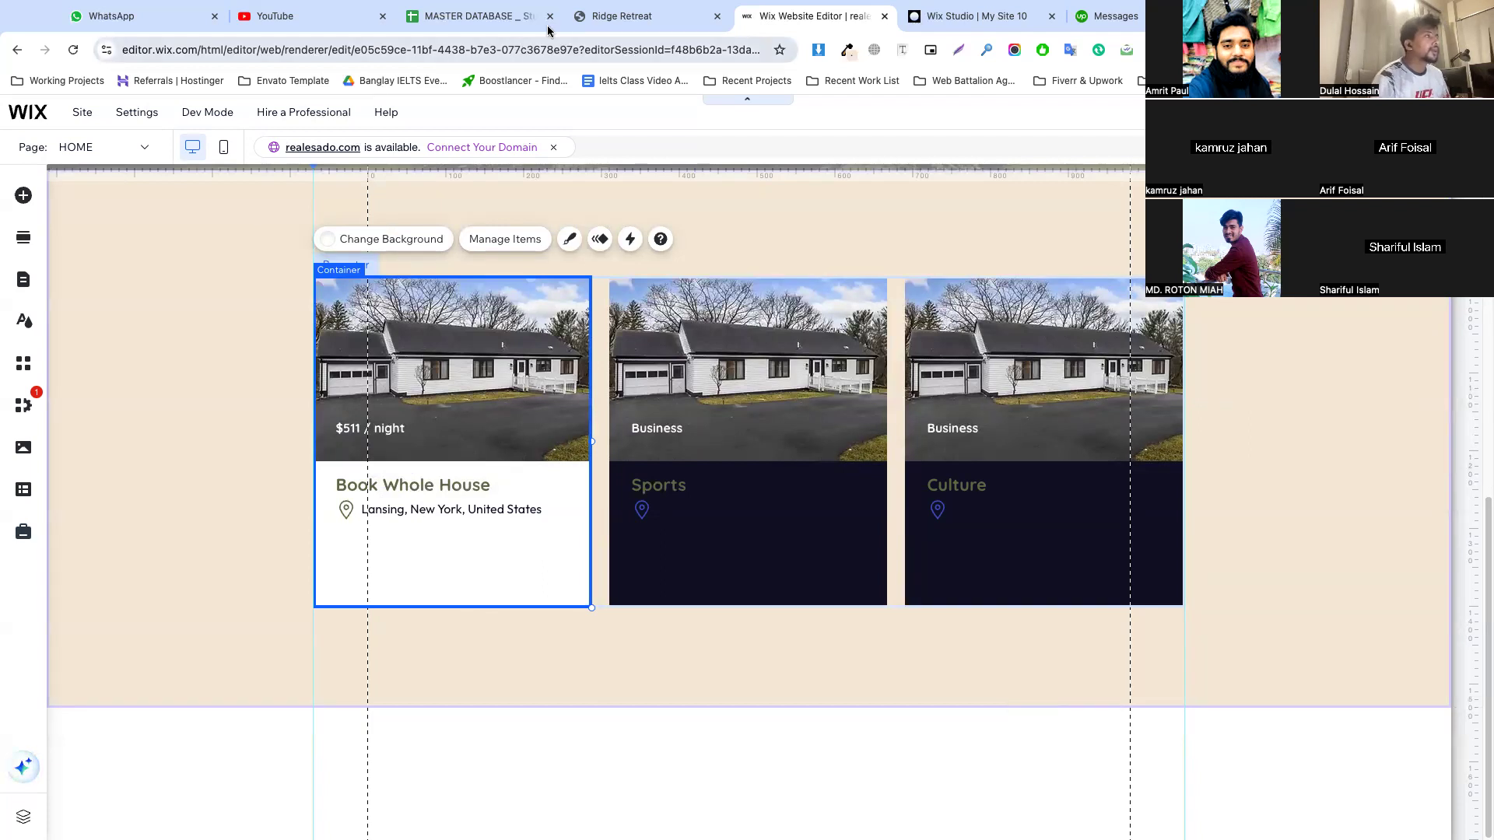
# Inspect the guests icon on the Ridge Retreat page's first card and select its full SVG markup for copying
pyautogui.click(614, 19)
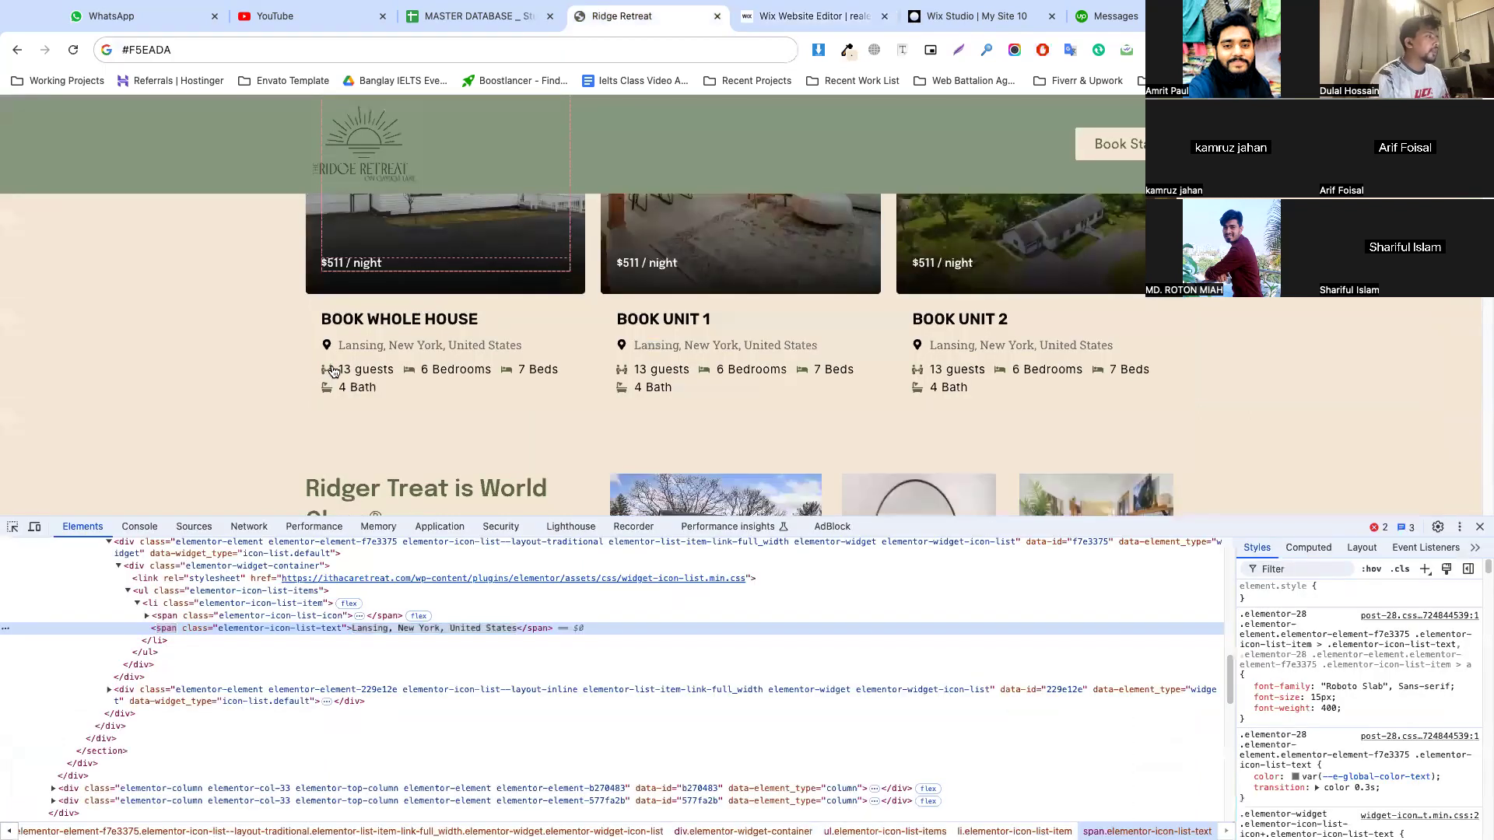
pyautogui.click(13, 527)
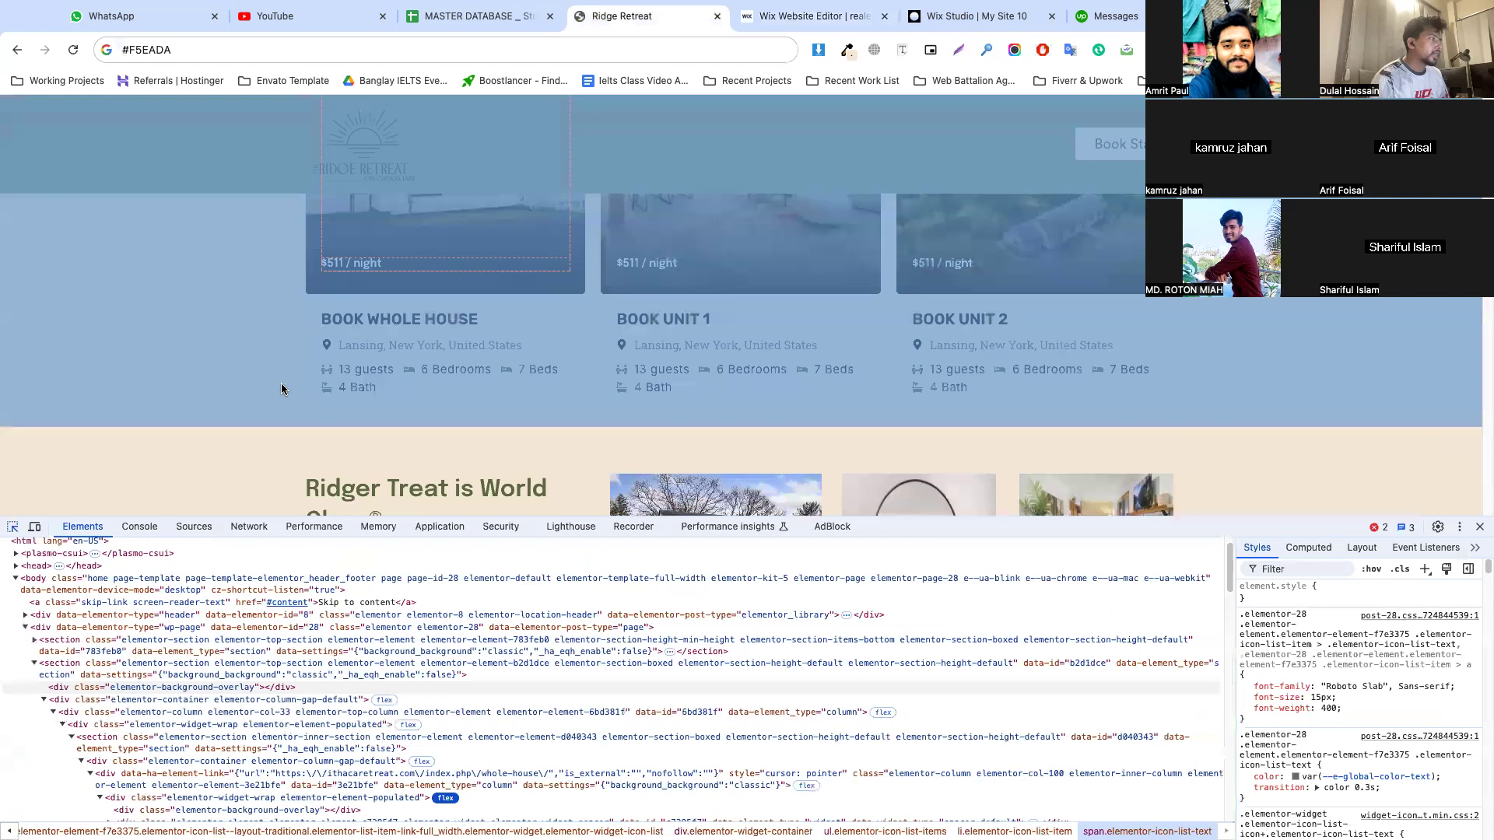
pyautogui.click(328, 375)
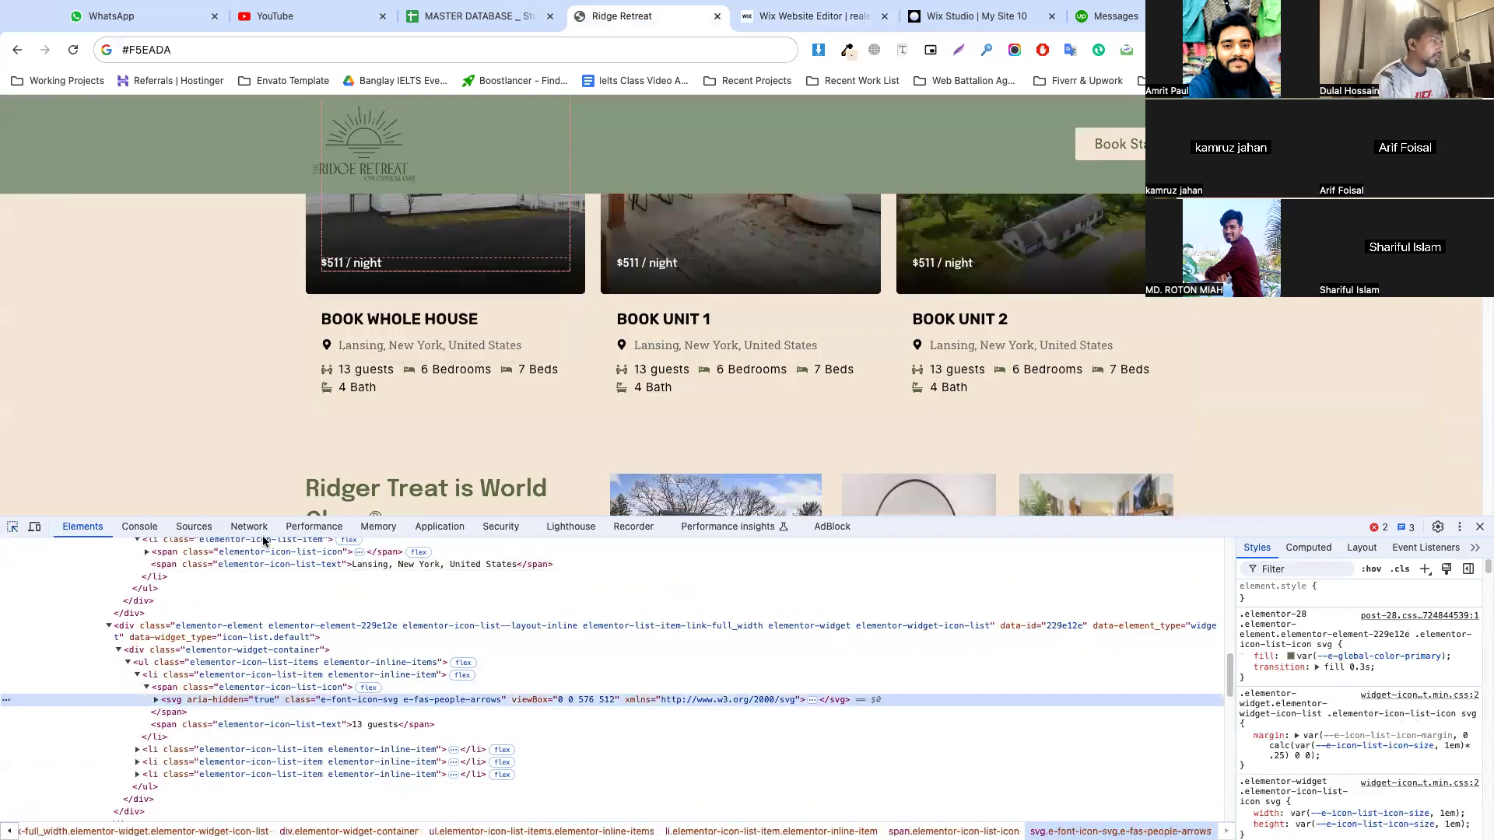
pyautogui.rightClick(277, 695)
pyautogui.click(323, 506)
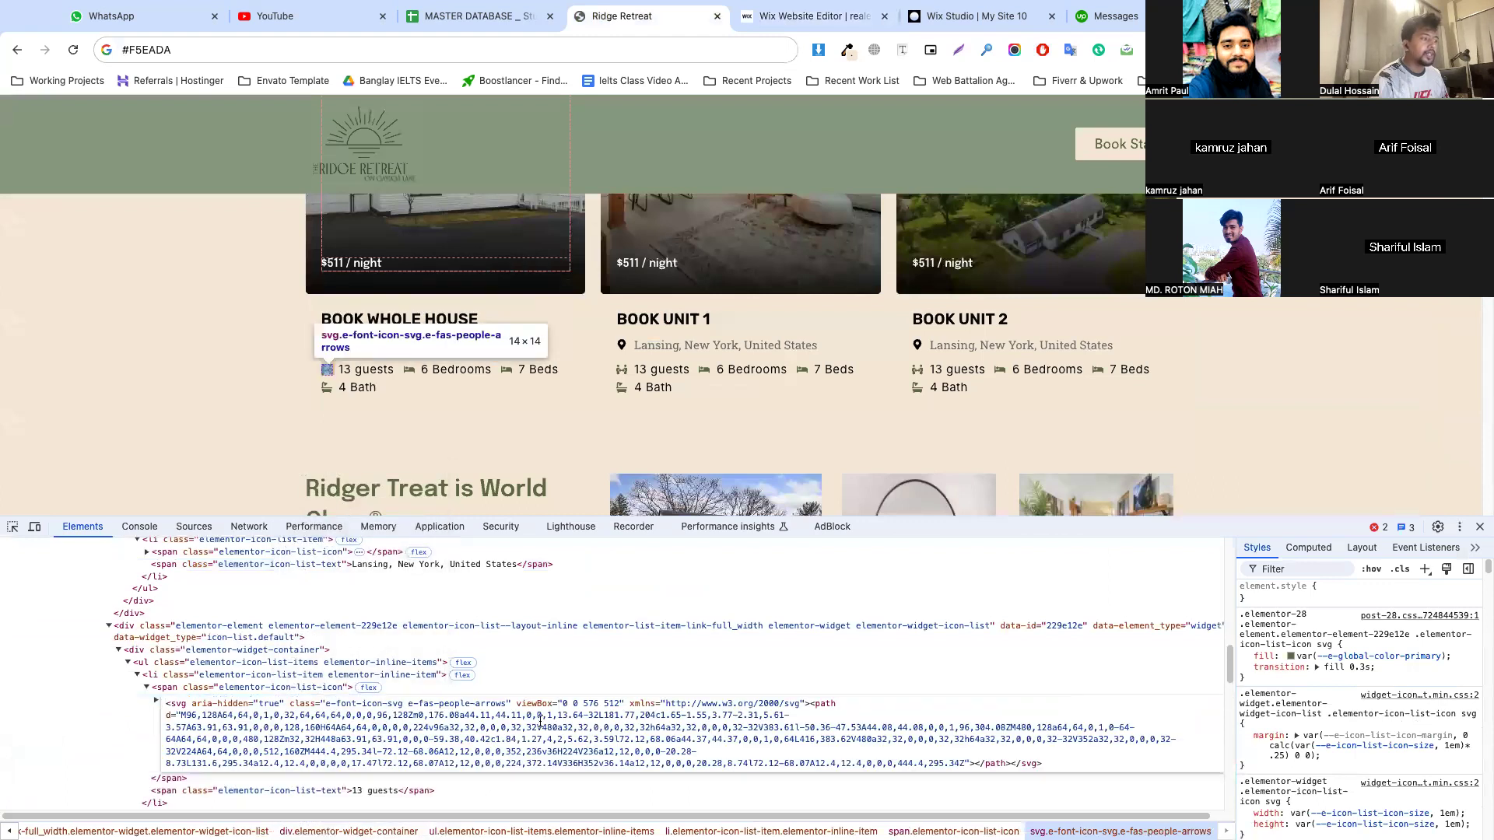
pyautogui.hotkey('ctrl', 'a')
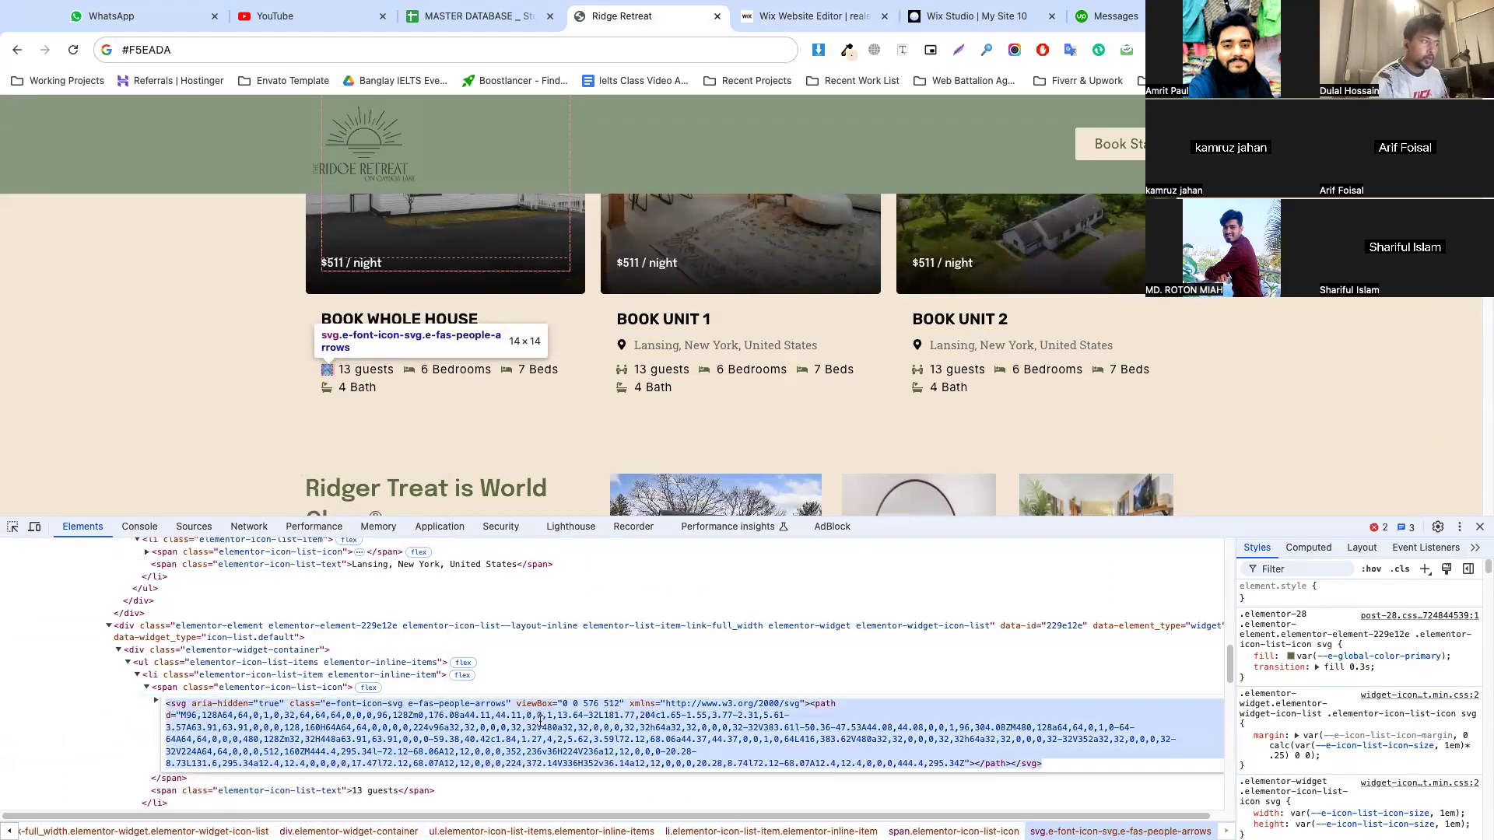
# Search the web for "svg code", open the Online SVG Code Editor, and replace its content with the guests icon's markup
pyautogui.click(1012, 34)
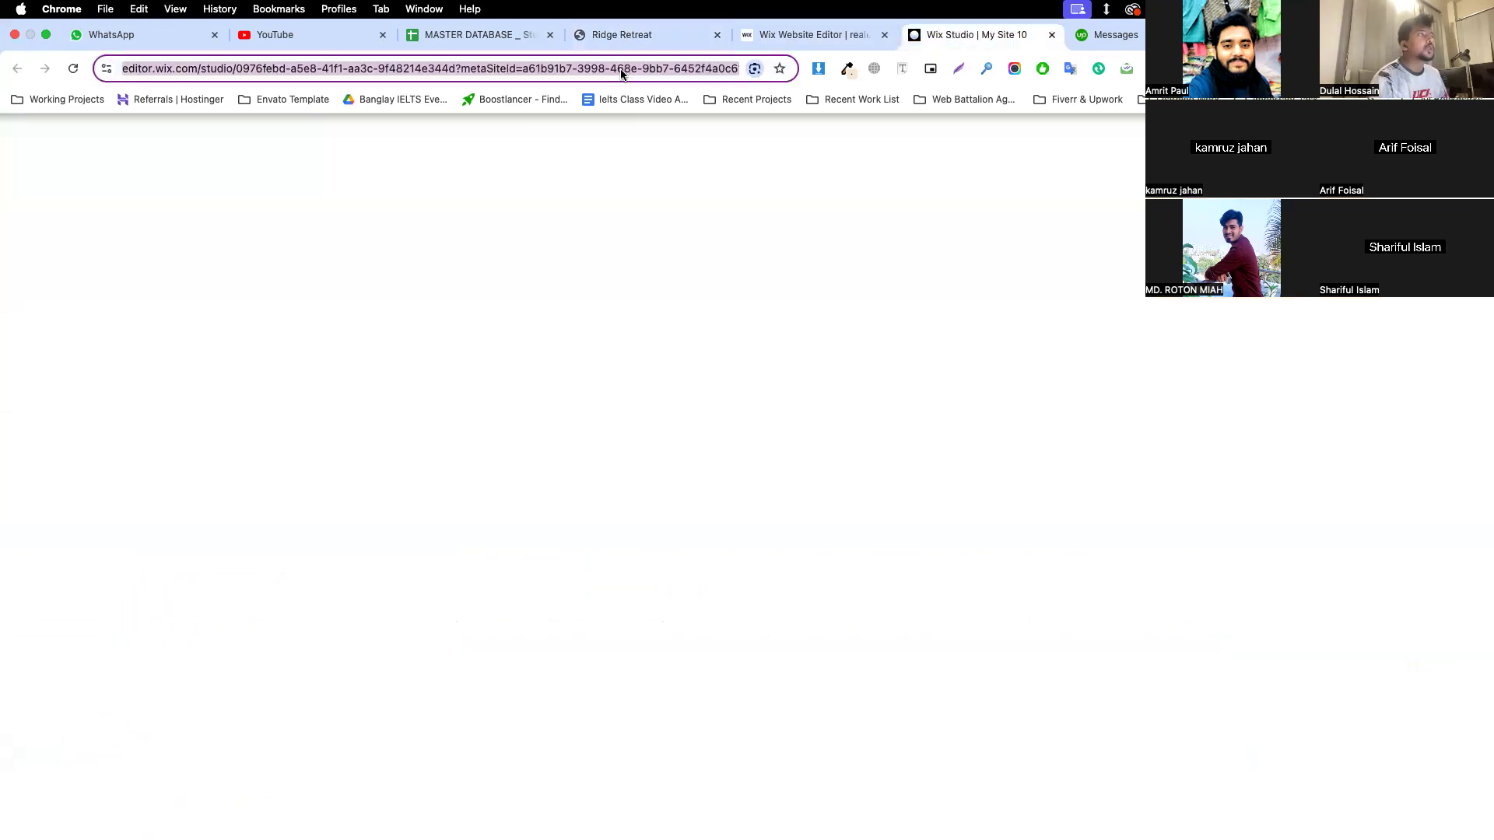
pyautogui.write('svg c')
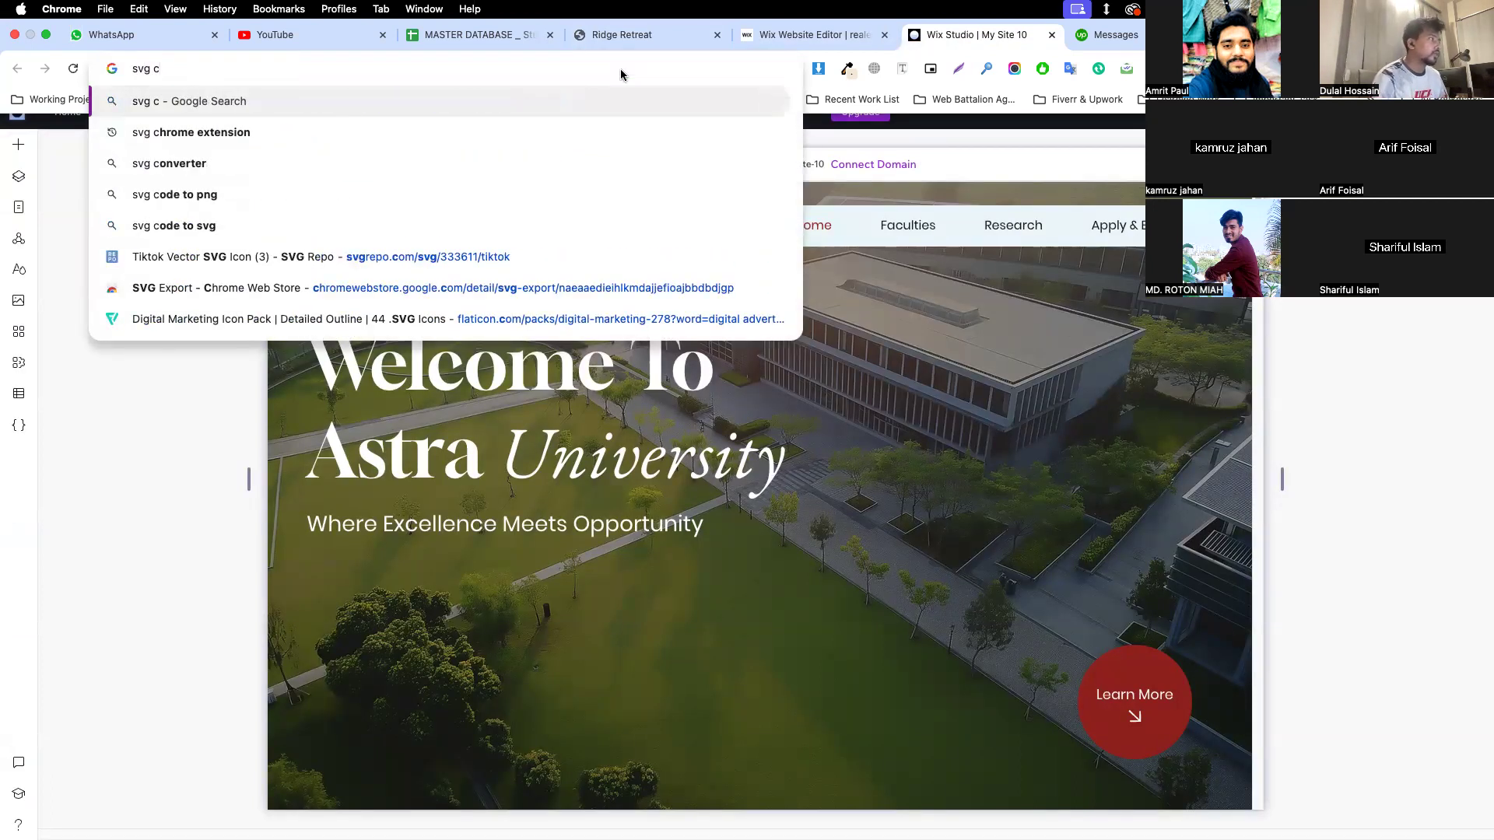
pyautogui.write('ode')
pyautogui.press('Return')
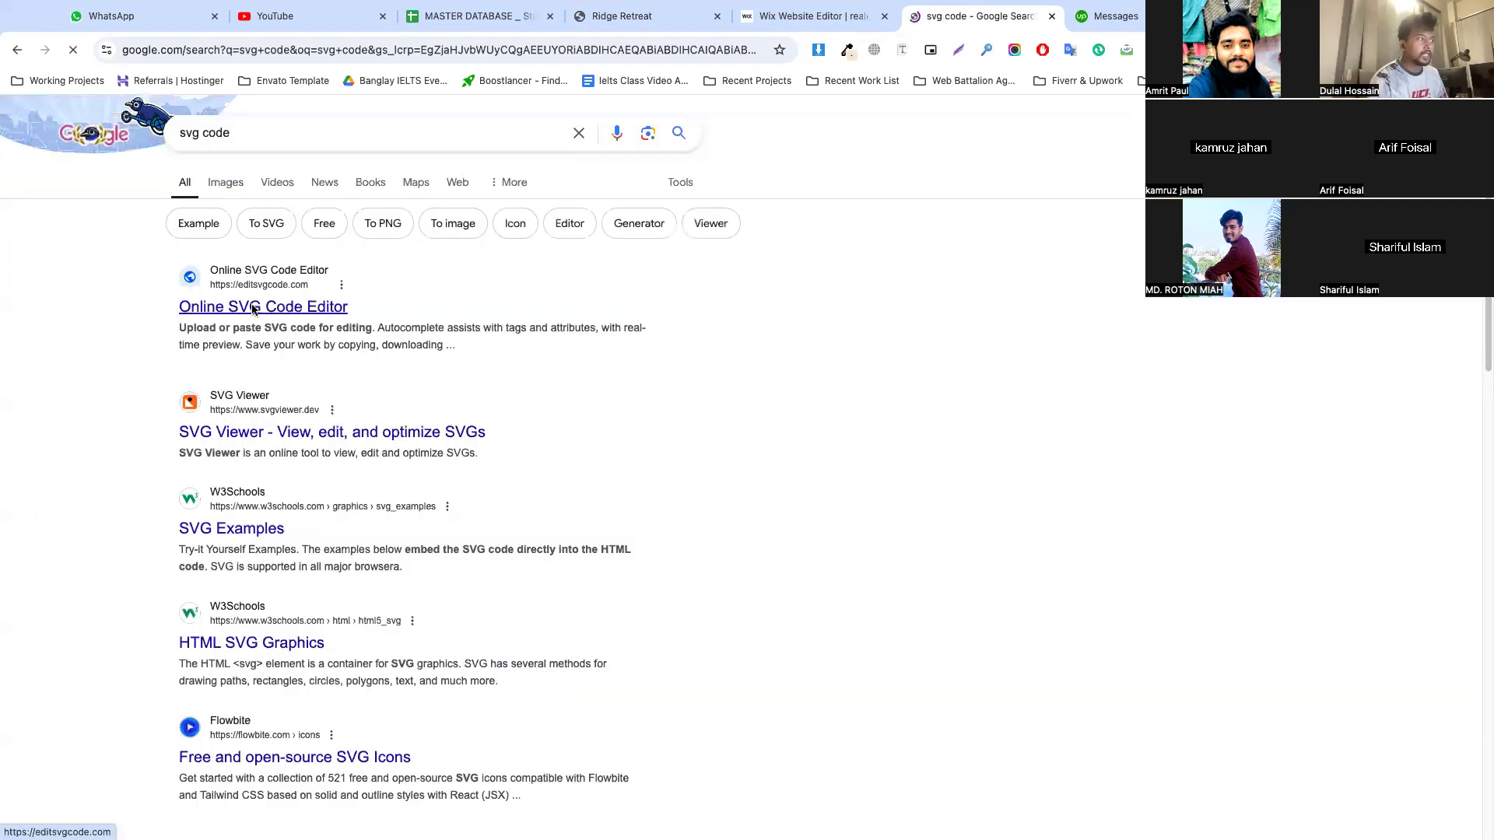
pyautogui.click(252, 304)
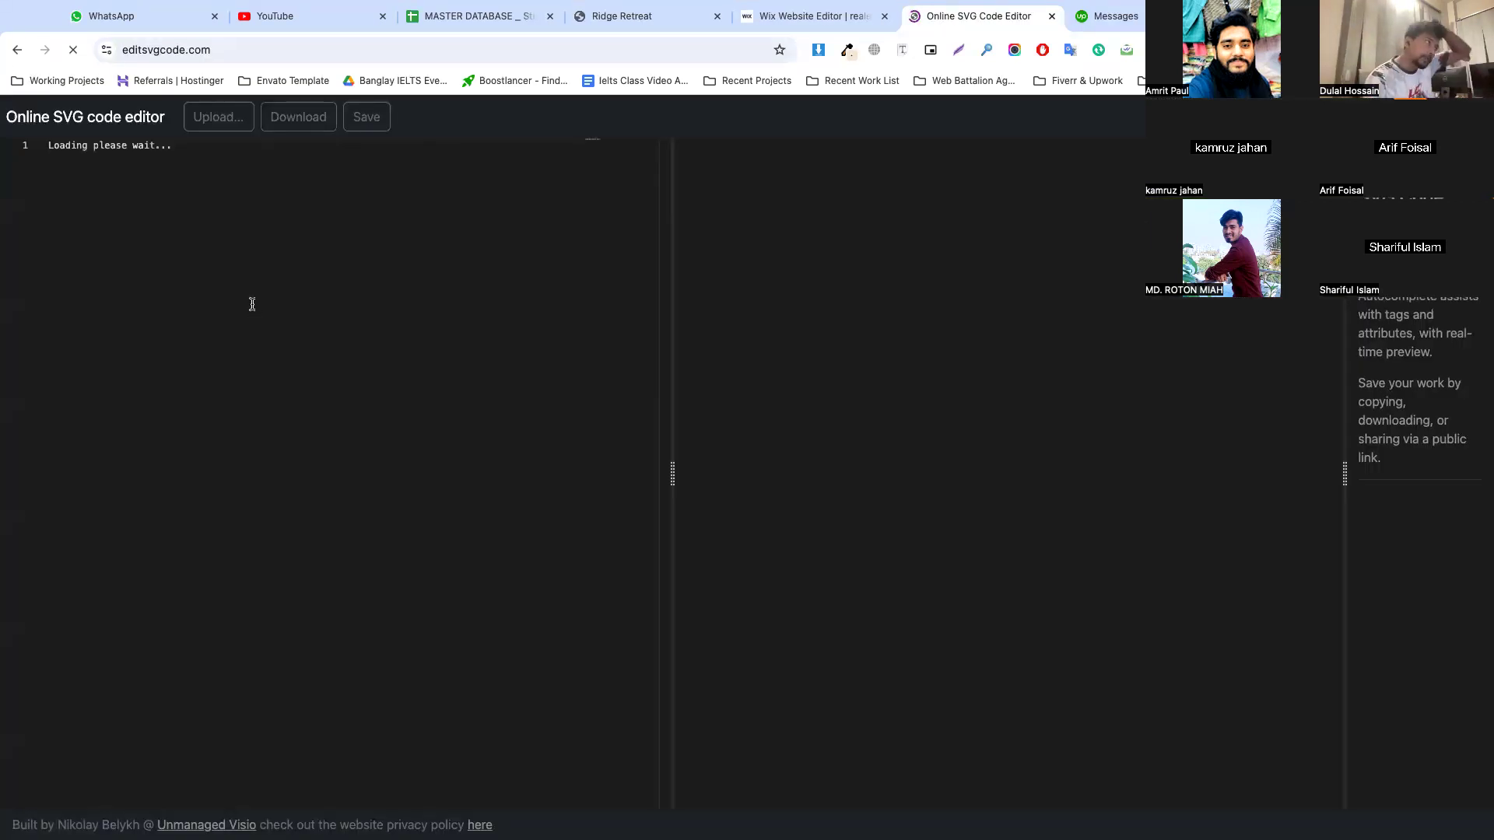
pyautogui.hotkey('ctrl', 'a')
pyautogui.hotkey('ctrl', 'v')
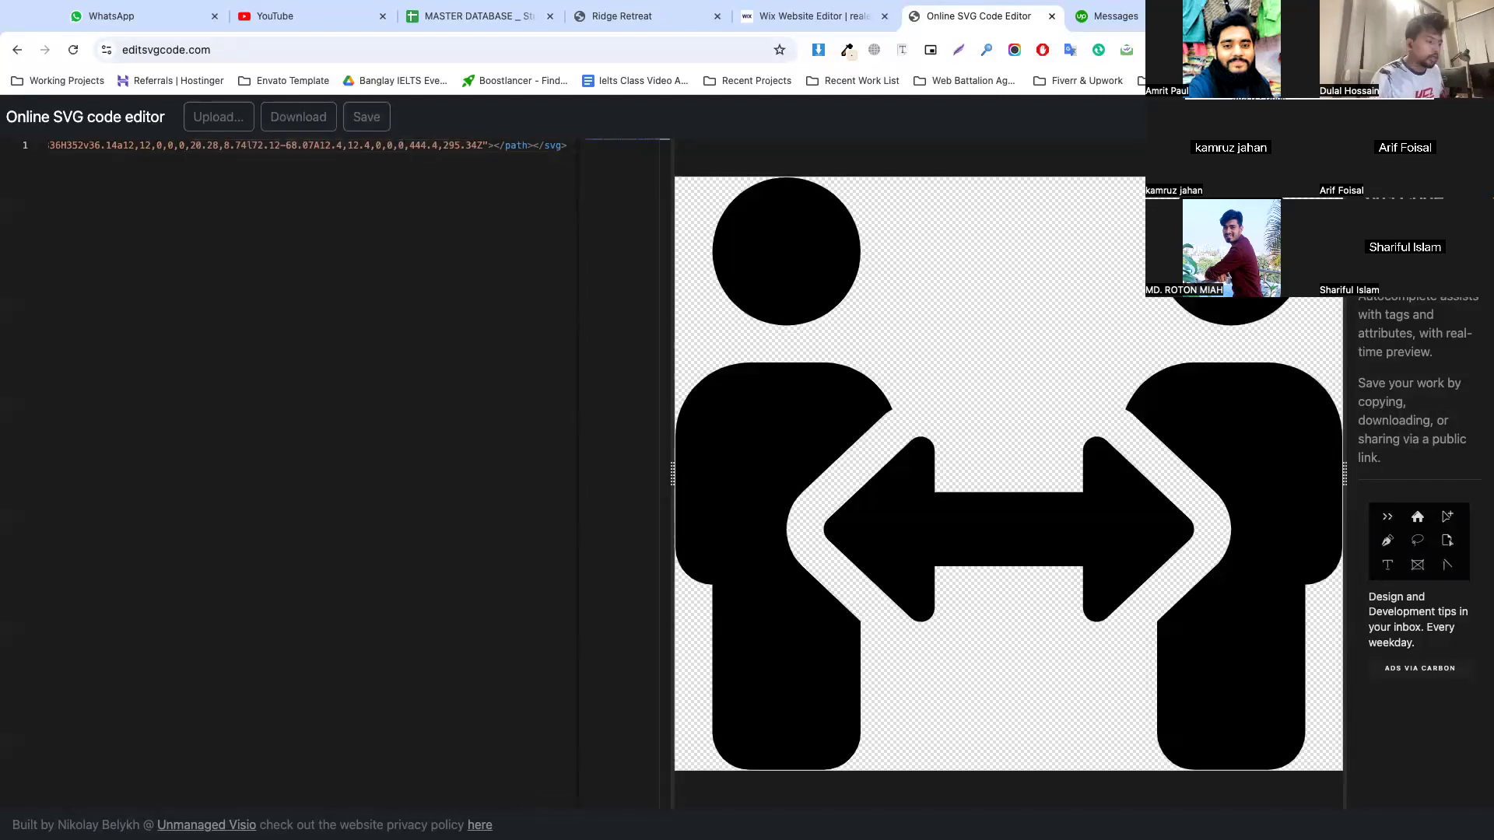
# Duplicate the first card's pin icon in the Wix editor and place the copy directly below the original
pyautogui.click(788, 16)
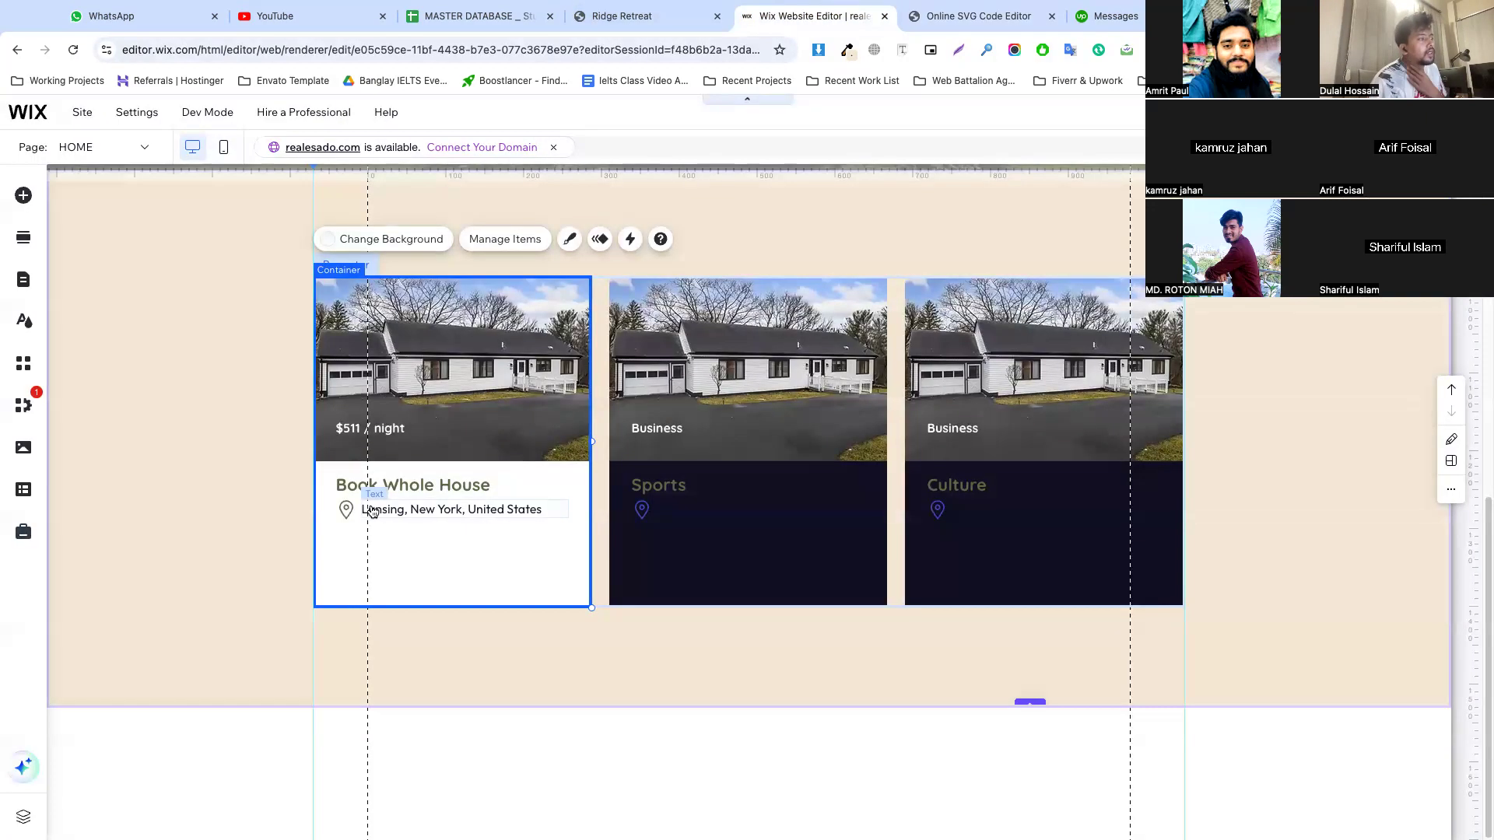
pyautogui.click(345, 512)
pyautogui.rightClick(345, 511)
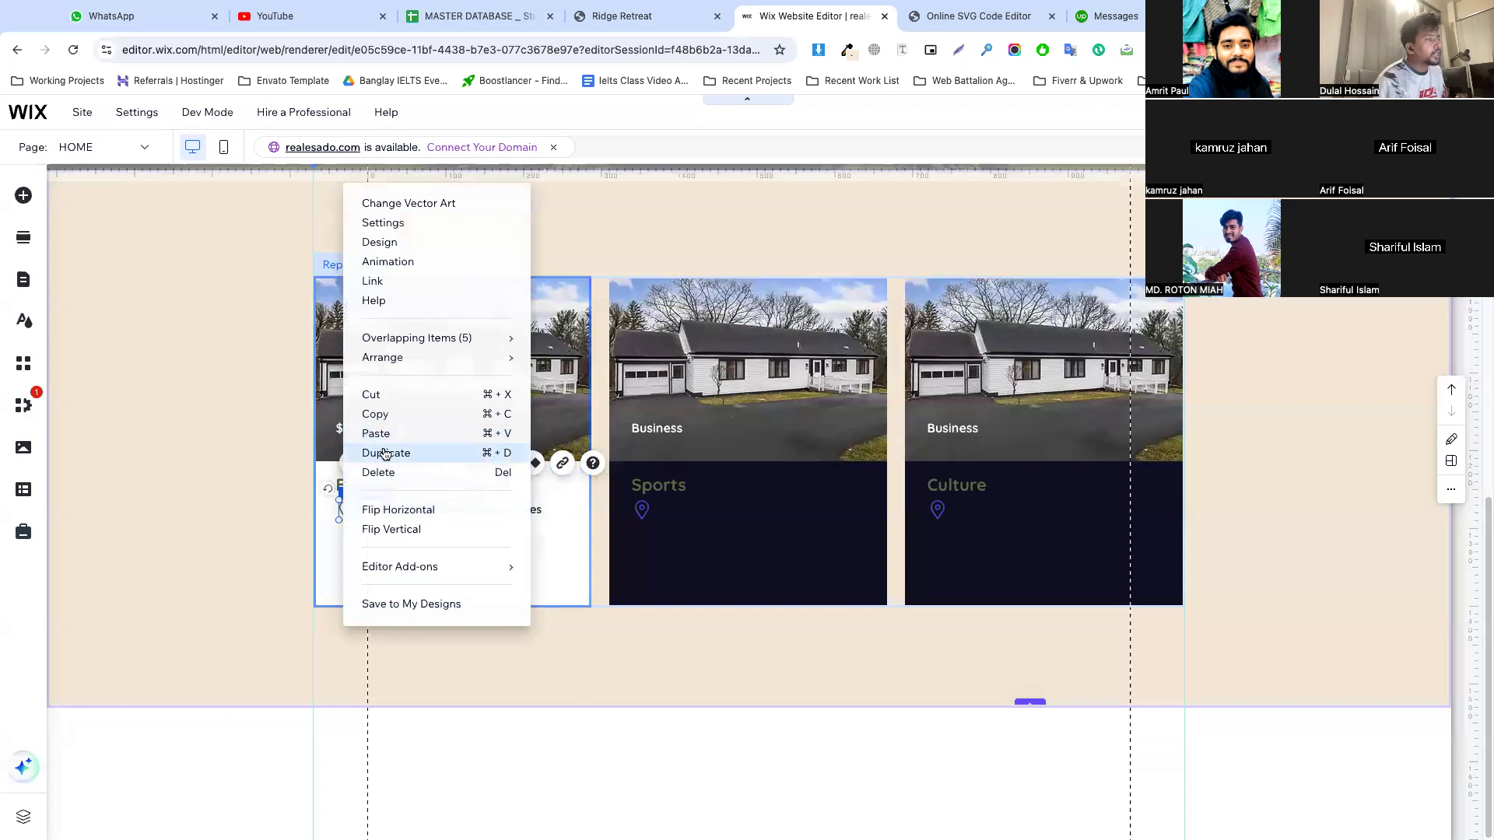
pyautogui.click(383, 450)
pyautogui.moveTo(361, 520); pyautogui.dragTo(343, 534)
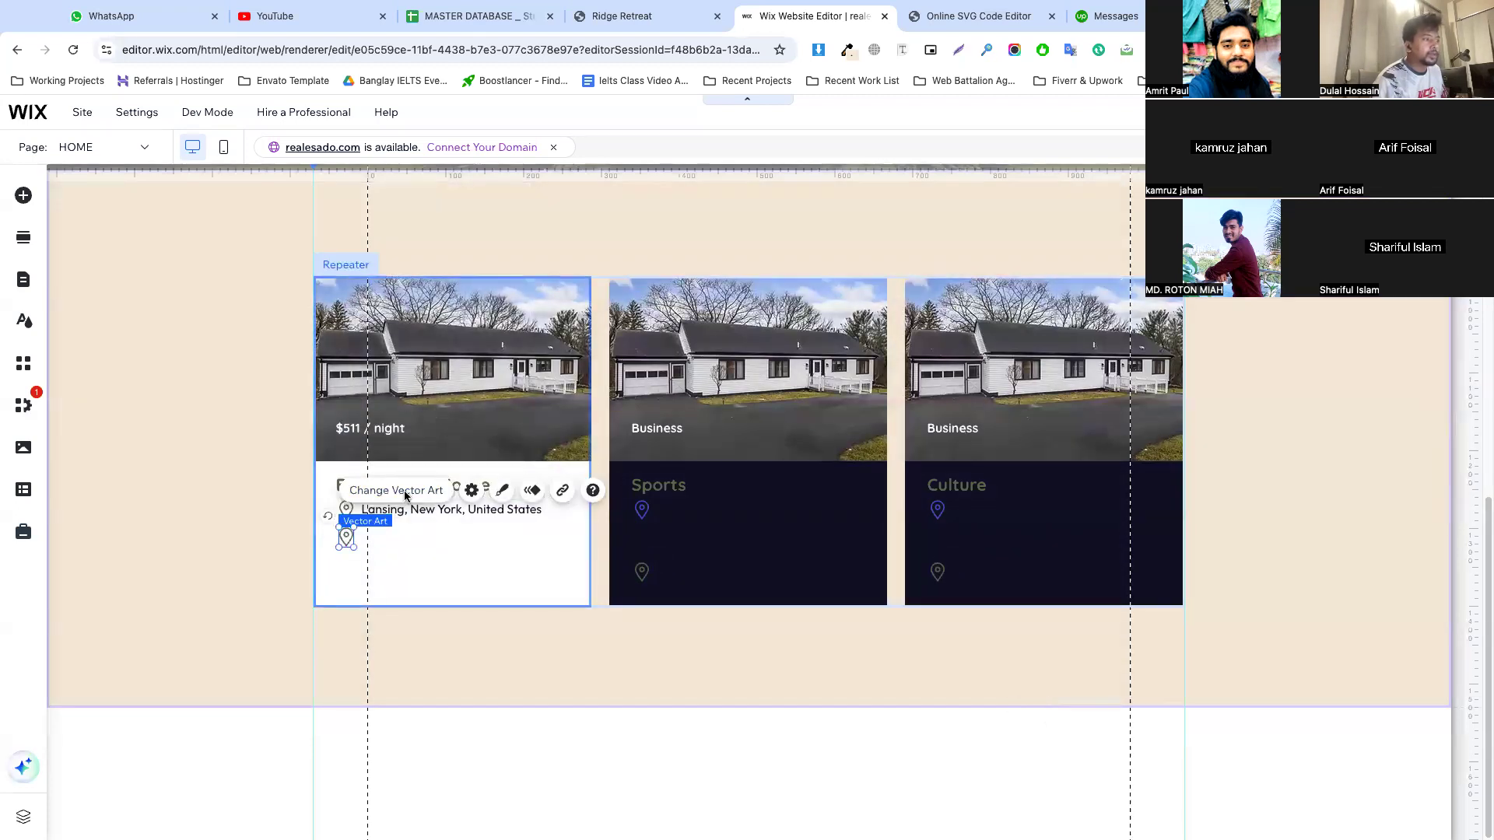
# Open the vector art chooser for the duplicated pin icon in the first card
pyautogui.click(403, 492)
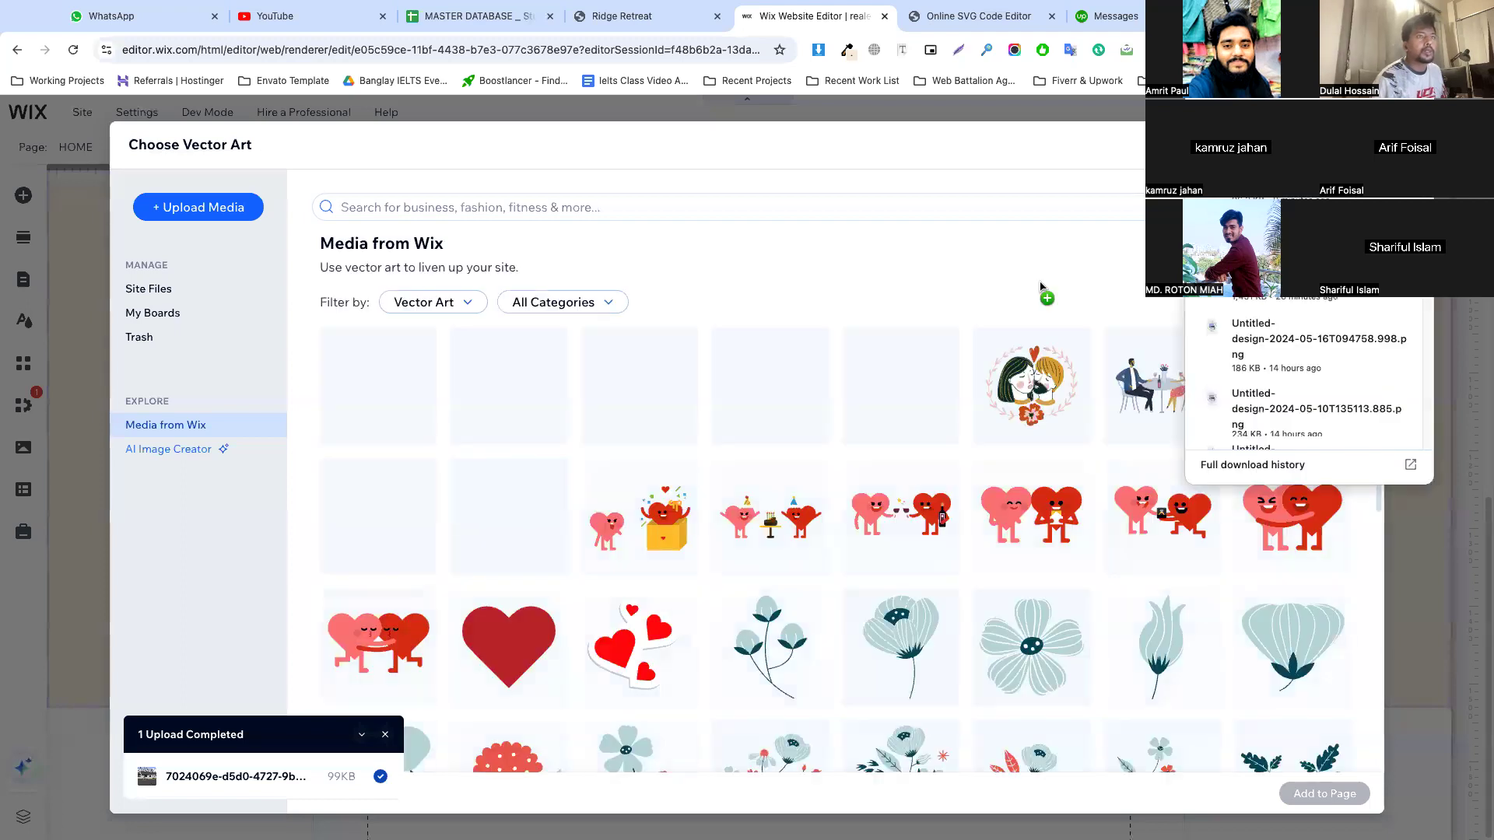
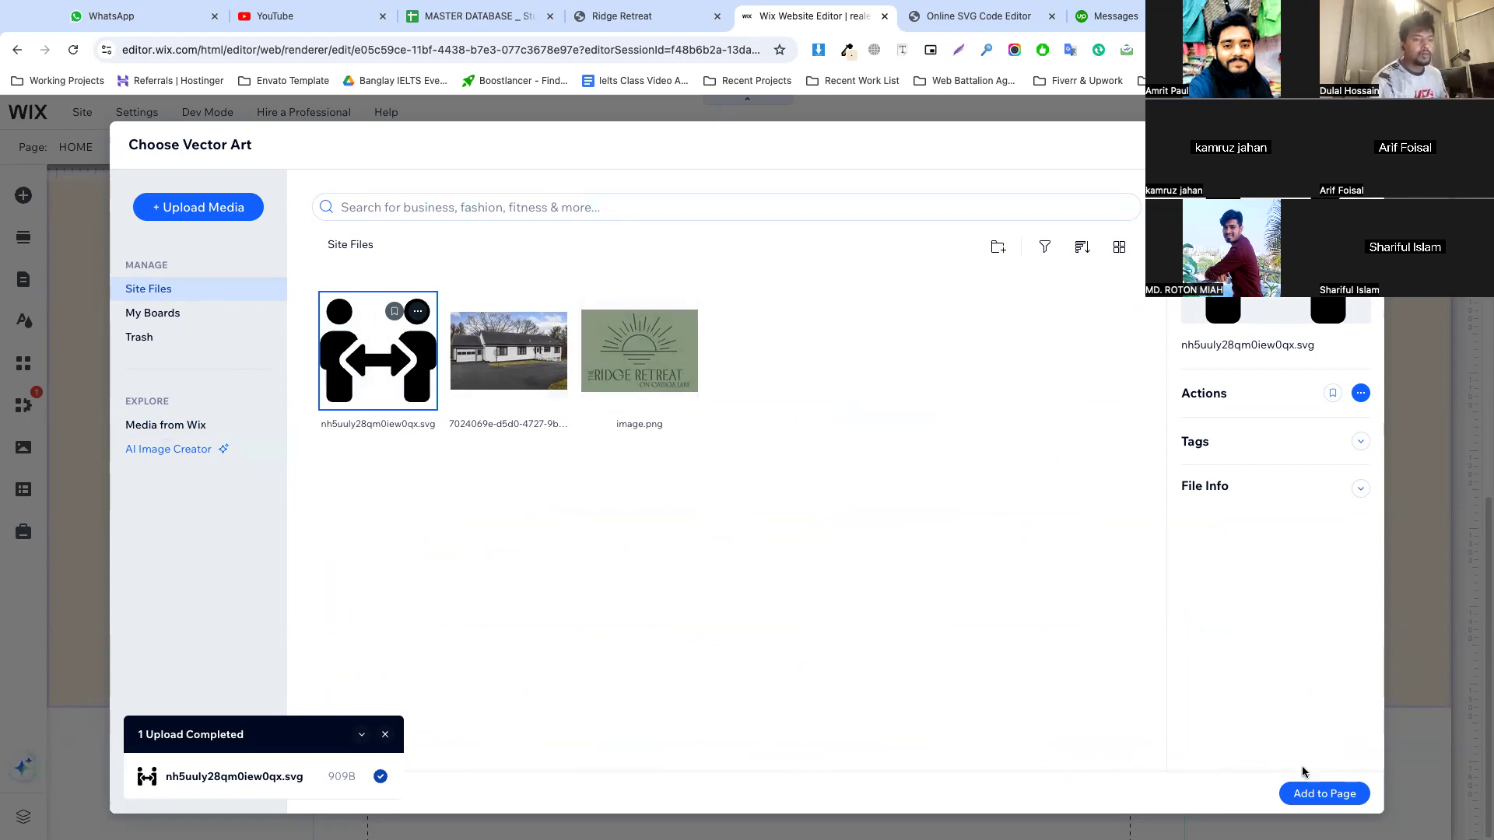
# Replace the duplicated pin in the first card with the uploaded guests SVG and make the icon slightly smaller
pyautogui.click(1312, 793)
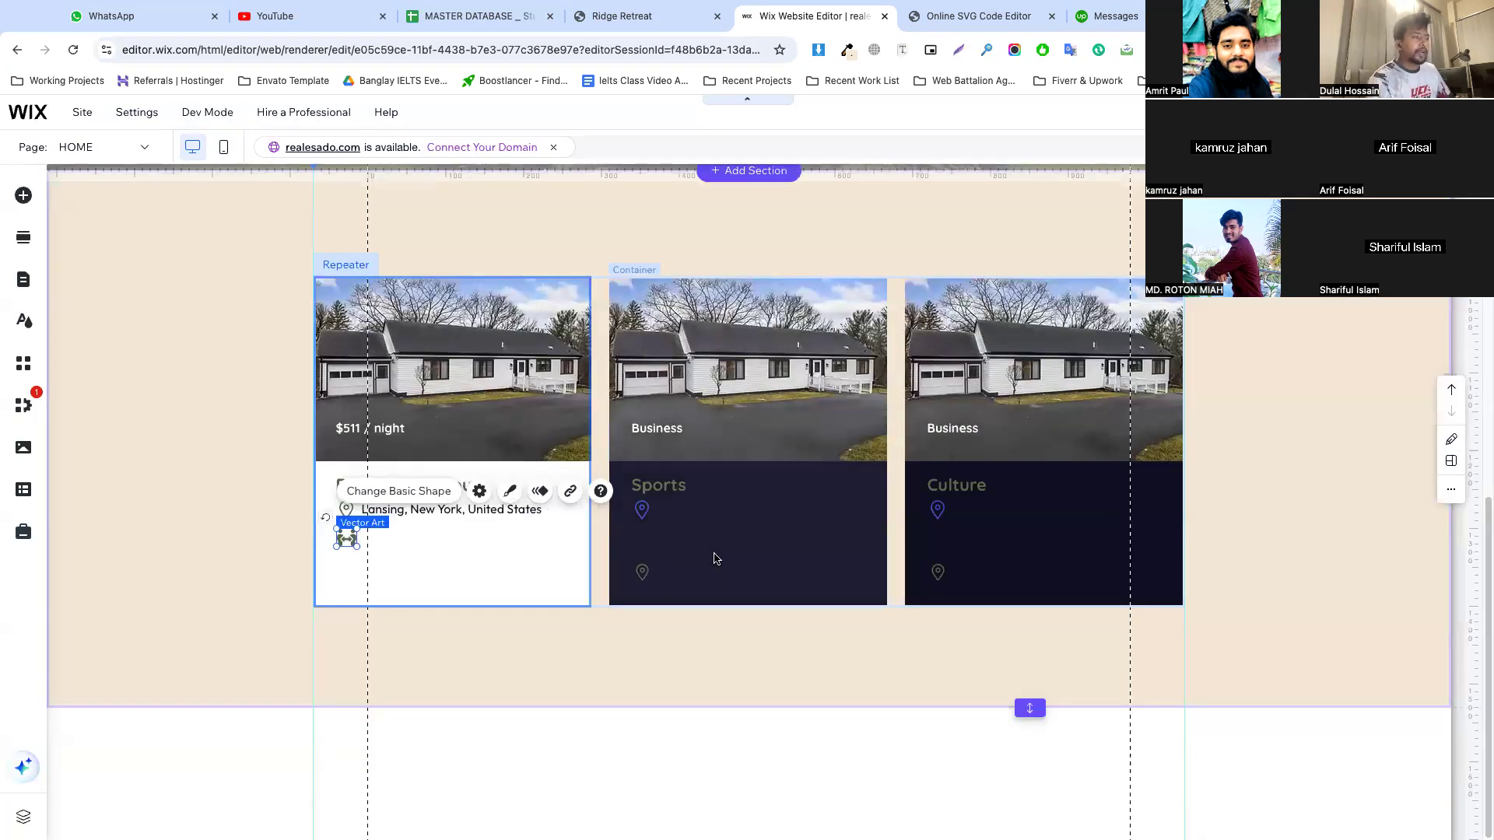
pyautogui.click(509, 491)
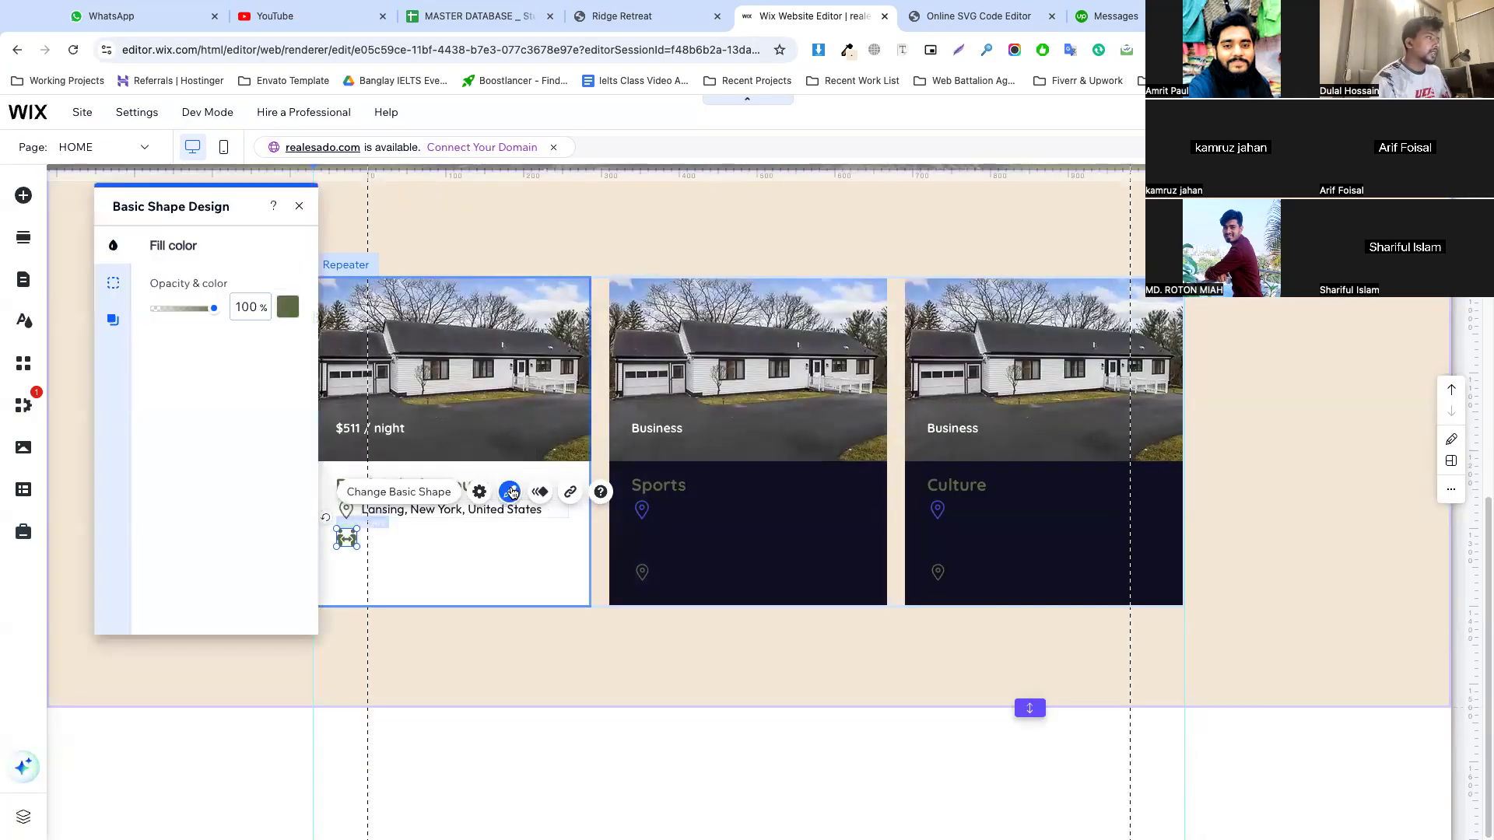
pyautogui.click(389, 554)
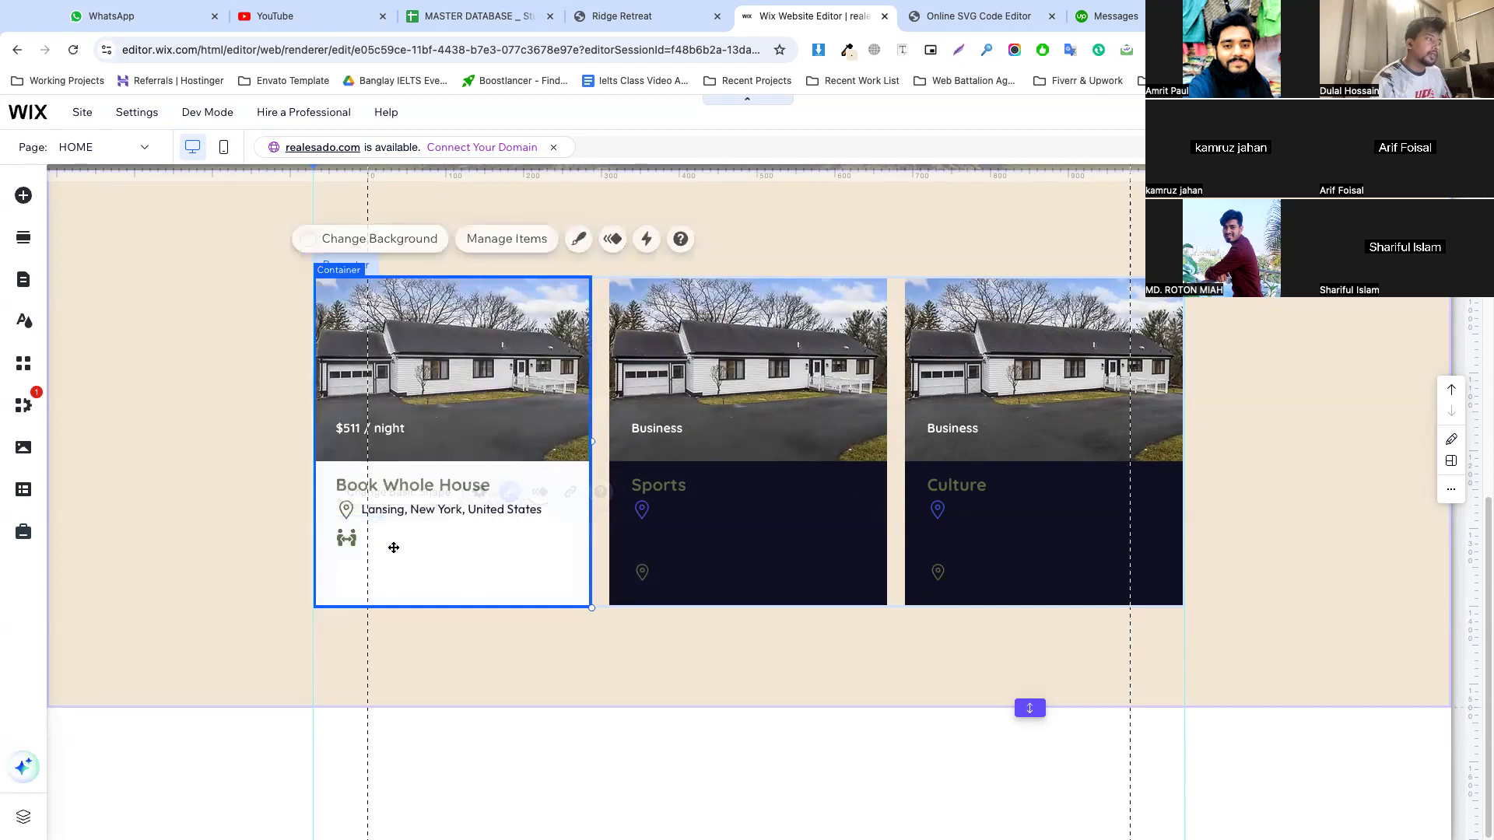
pyautogui.click(351, 539)
pyautogui.moveTo(352, 539); pyautogui.dragTo(349, 539)
pyautogui.click(347, 537)
pyautogui.click(383, 526)
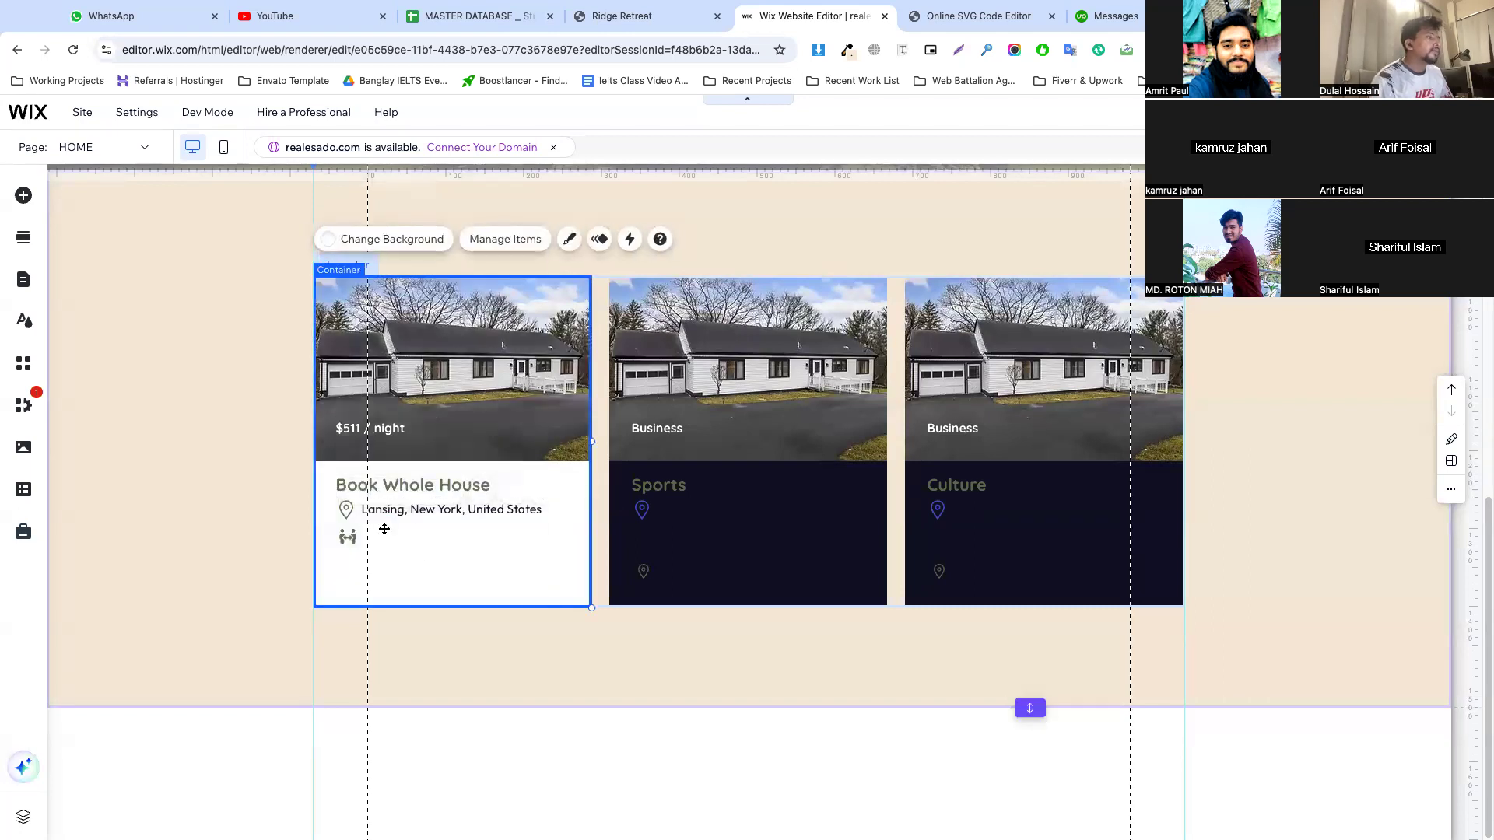
# Duplicate the first card's location text and place the copy beside the guests icon
pyautogui.click(394, 511)
pyautogui.rightClick(396, 513)
pyautogui.click(450, 435)
pyautogui.moveTo(401, 523); pyautogui.dragTo(400, 540)
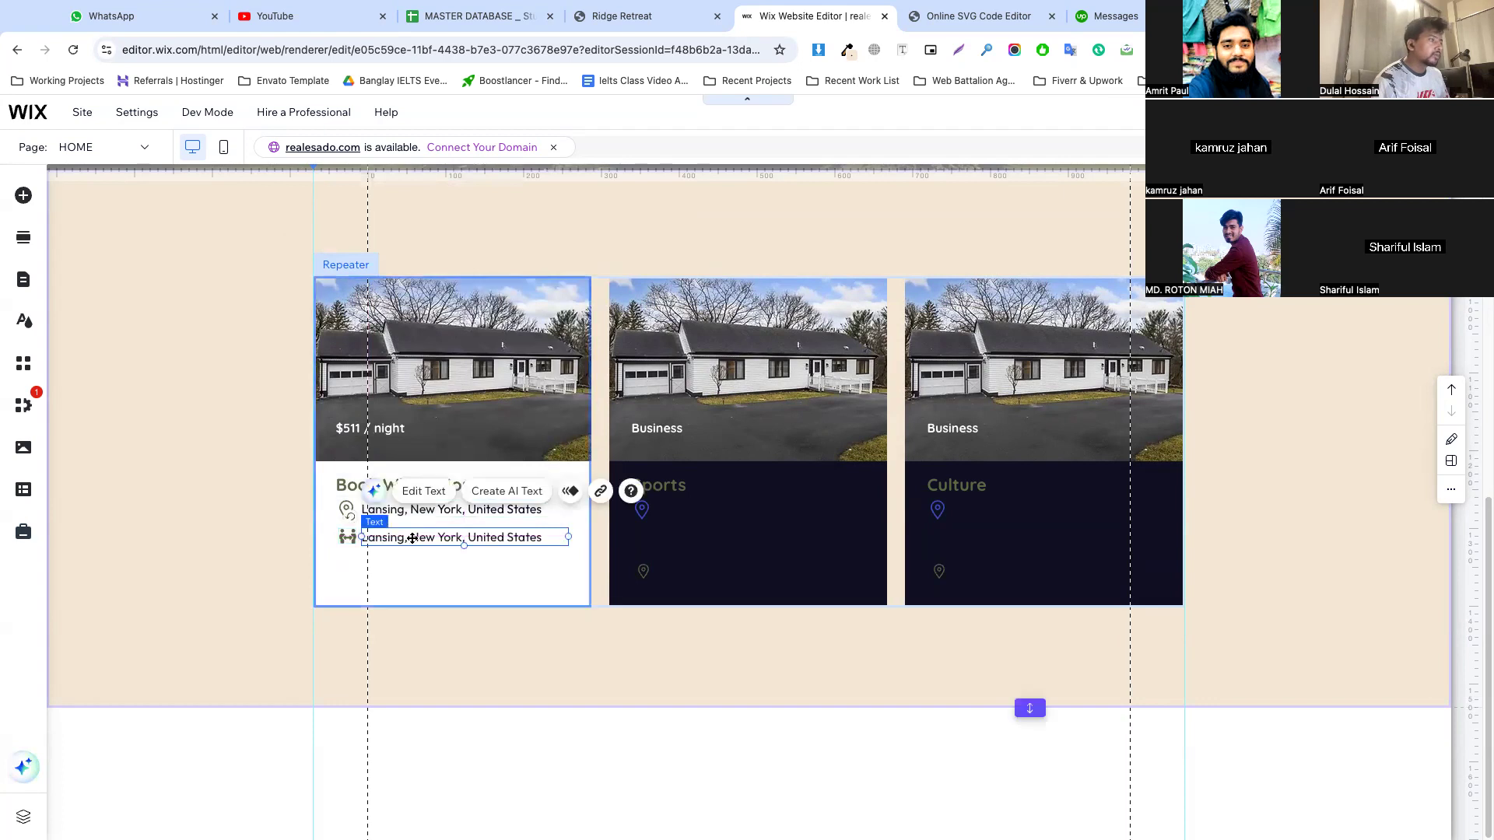
# Copy "13 guests" from the Ridge Retreat page, replace the duplicated text with it in the Wix editor, and narrow its text box
pyautogui.click(631, 17)
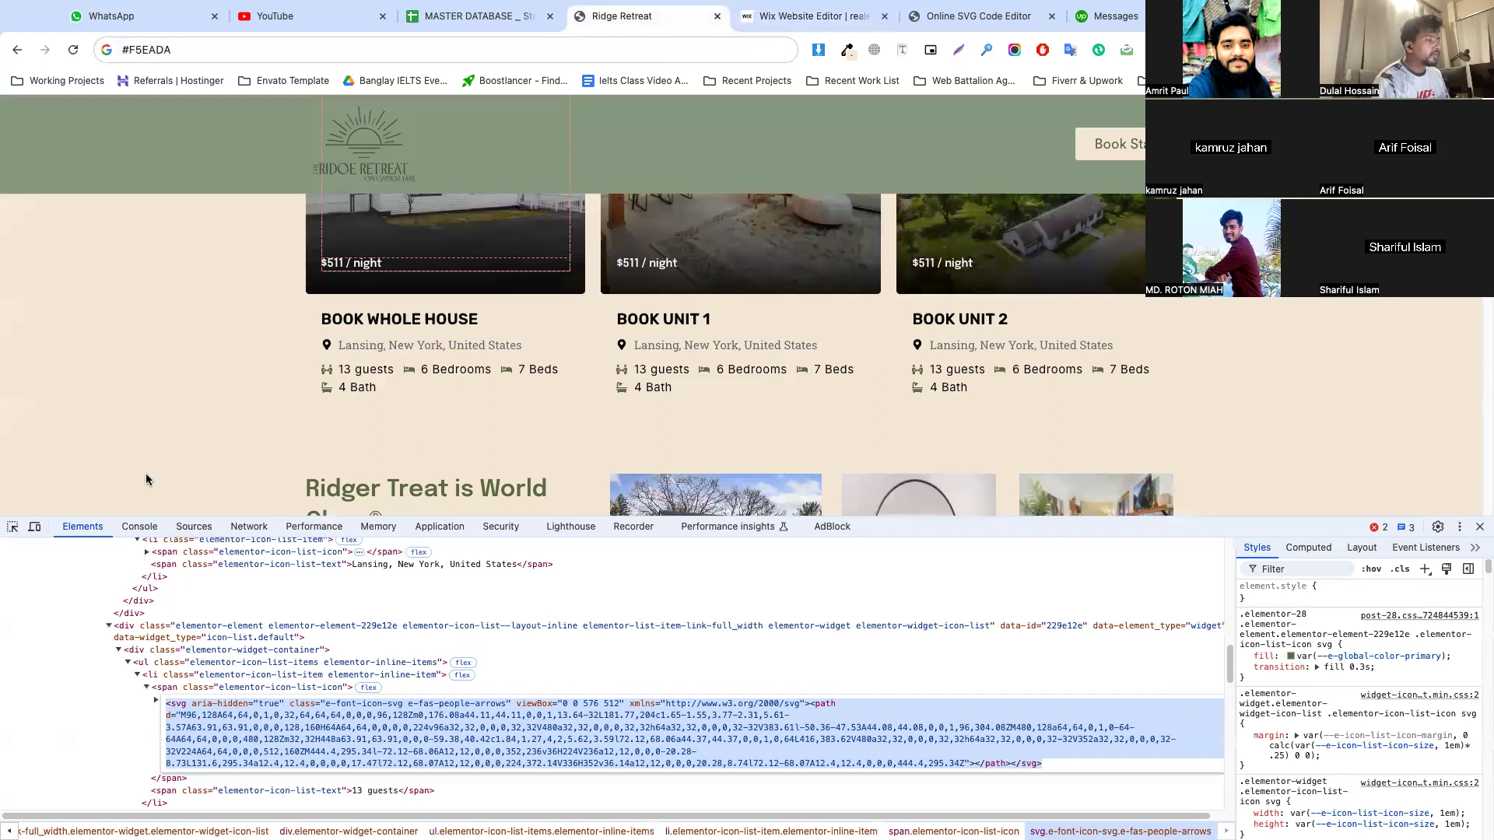
pyautogui.click(371, 657)
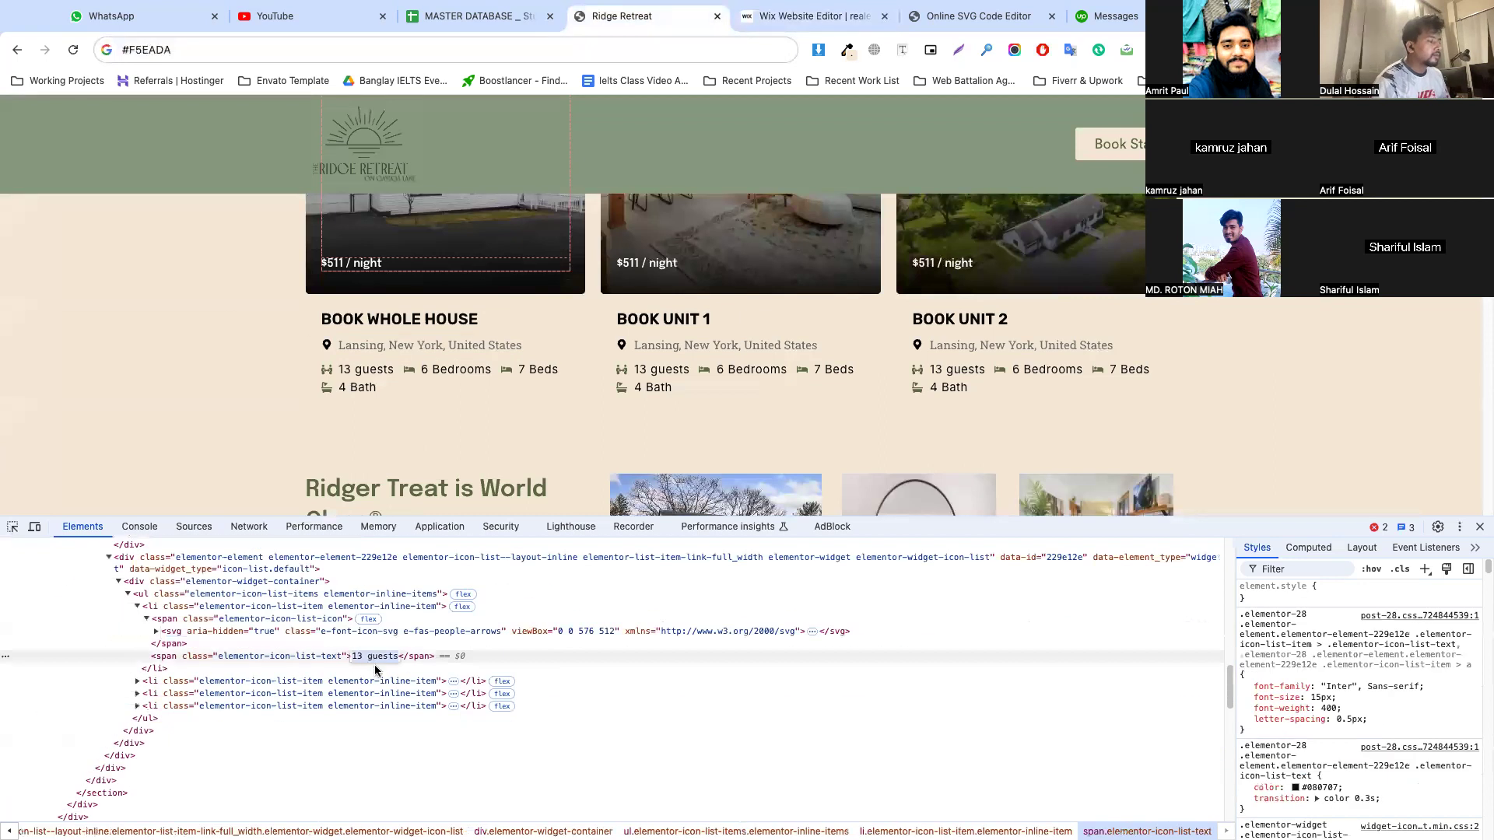
pyautogui.click(779, 17)
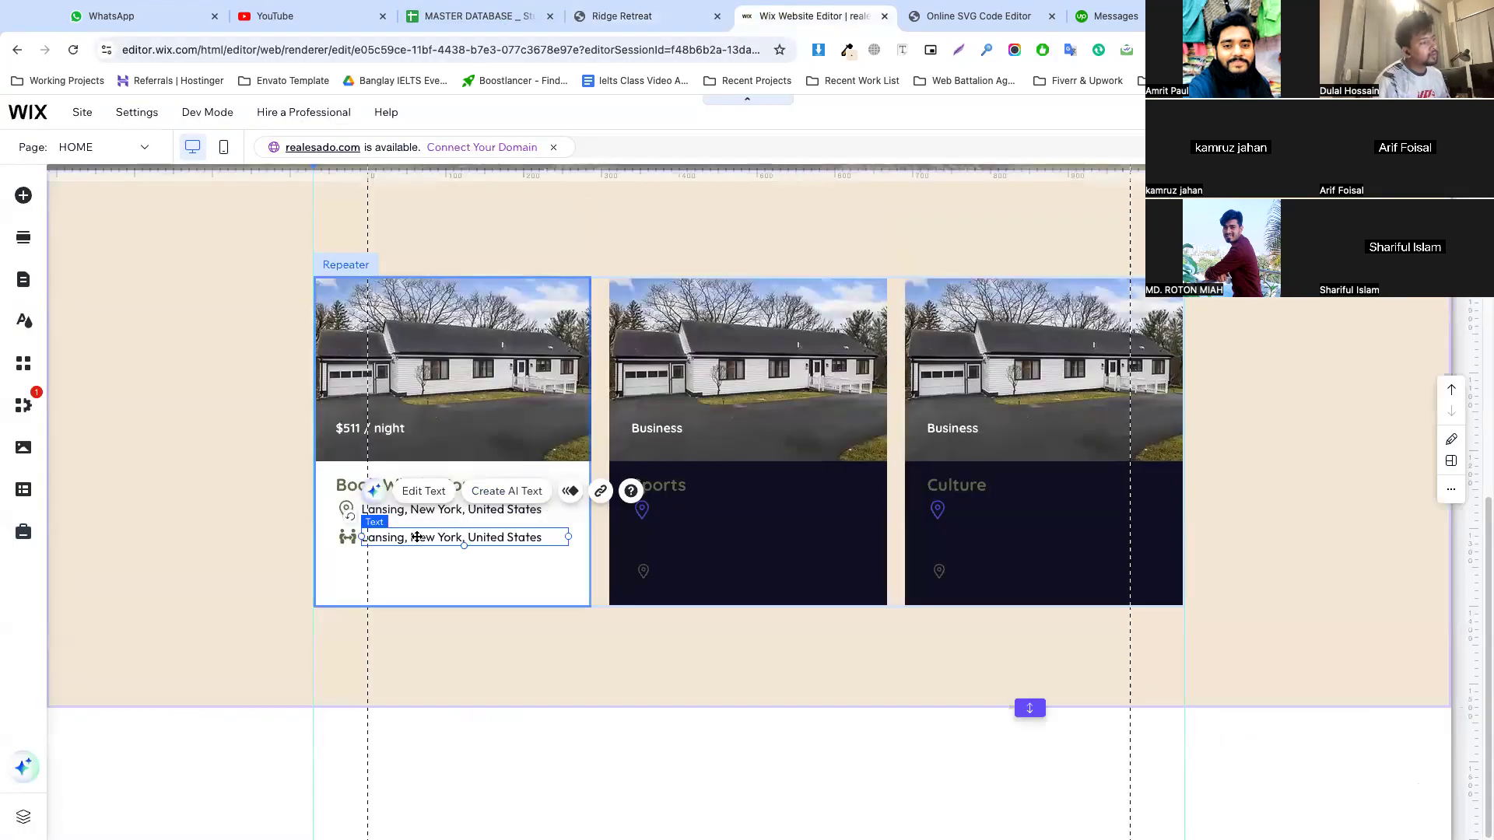
pyautogui.doubleClick(417, 537)
pyautogui.write('13 guests')
pyautogui.click(417, 558)
pyautogui.click(492, 535)
pyautogui.moveTo(568, 537); pyautogui.dragTo(417, 537)
pyautogui.click(465, 547)
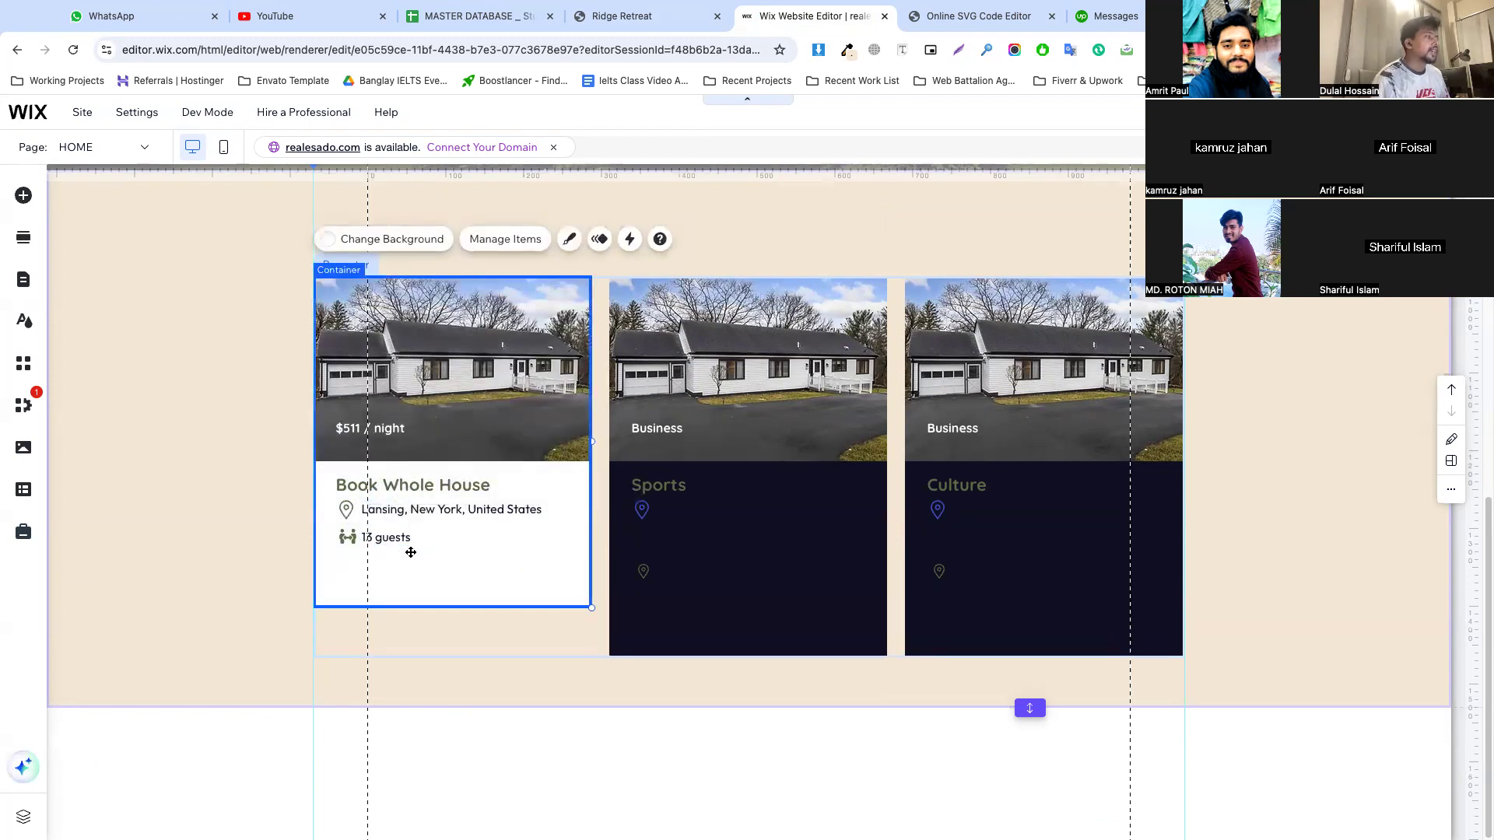
# Delete the second and third items from the repeater, keeping only the Book Whole House card
pyautogui.click(464, 549)
pyautogui.click(372, 235)
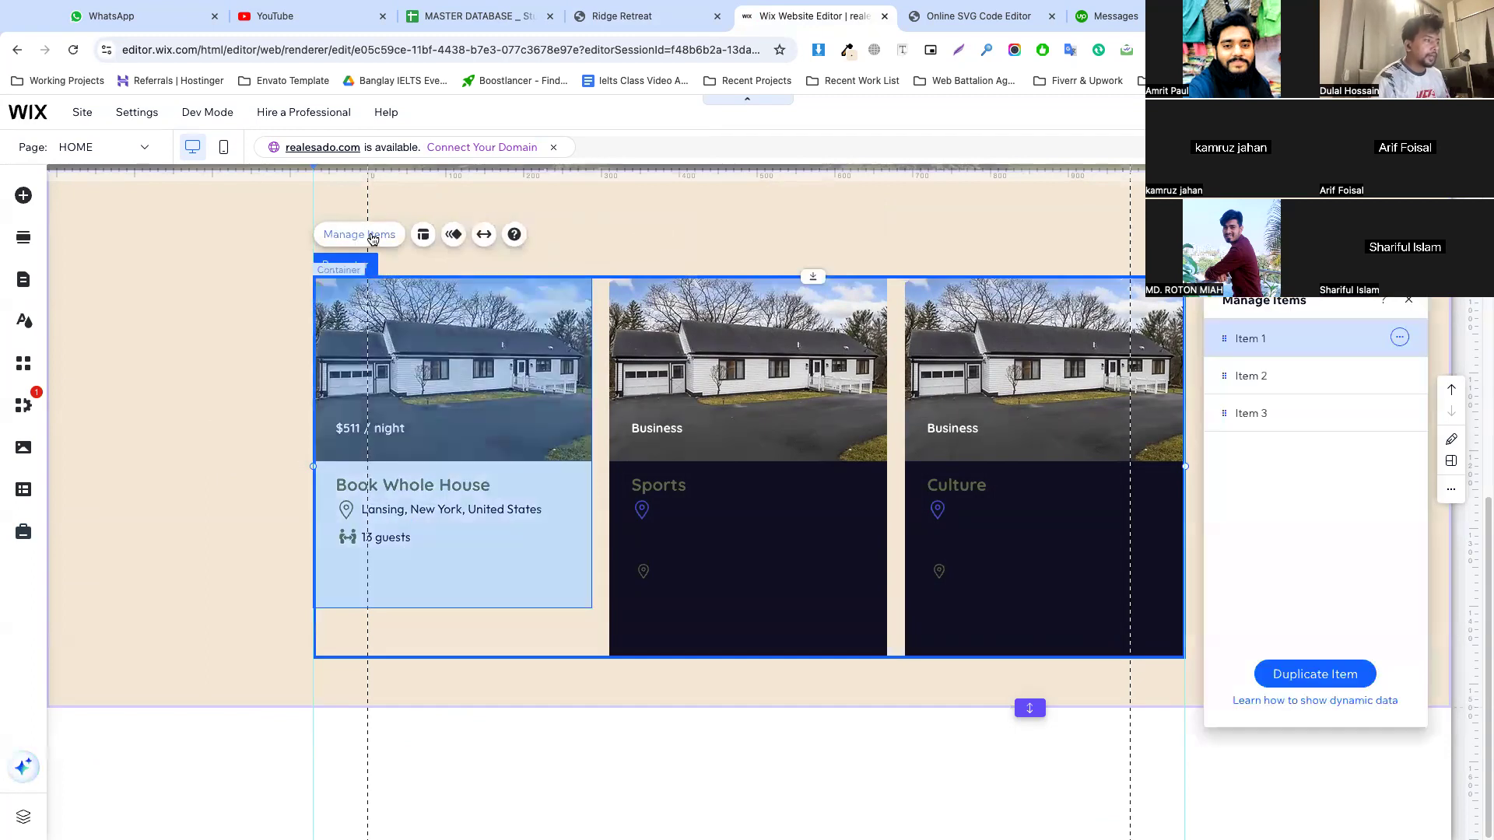
pyautogui.click(1398, 375)
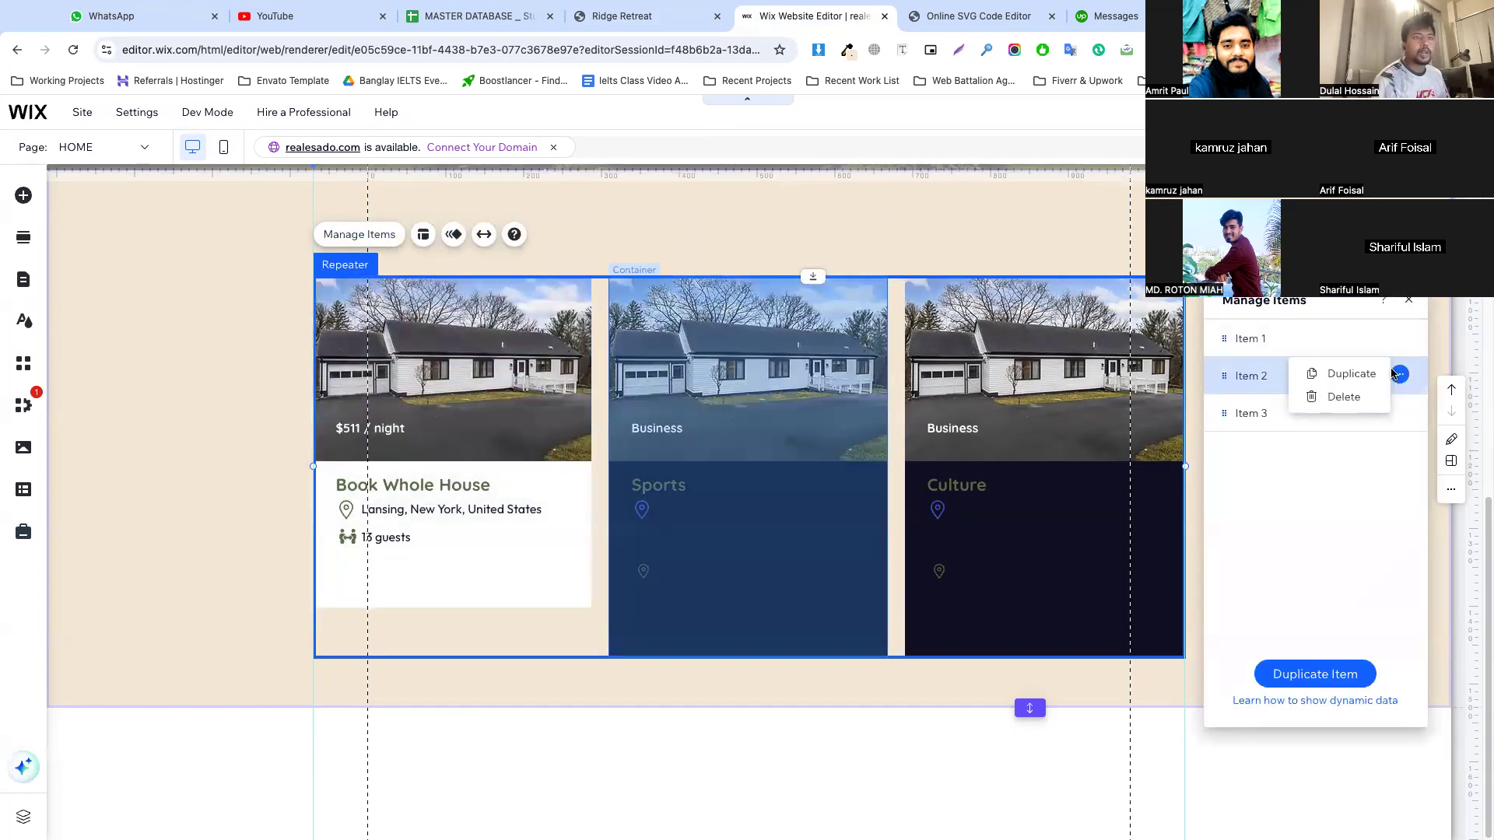
pyautogui.click(1340, 397)
pyautogui.click(1399, 375)
pyautogui.click(1354, 398)
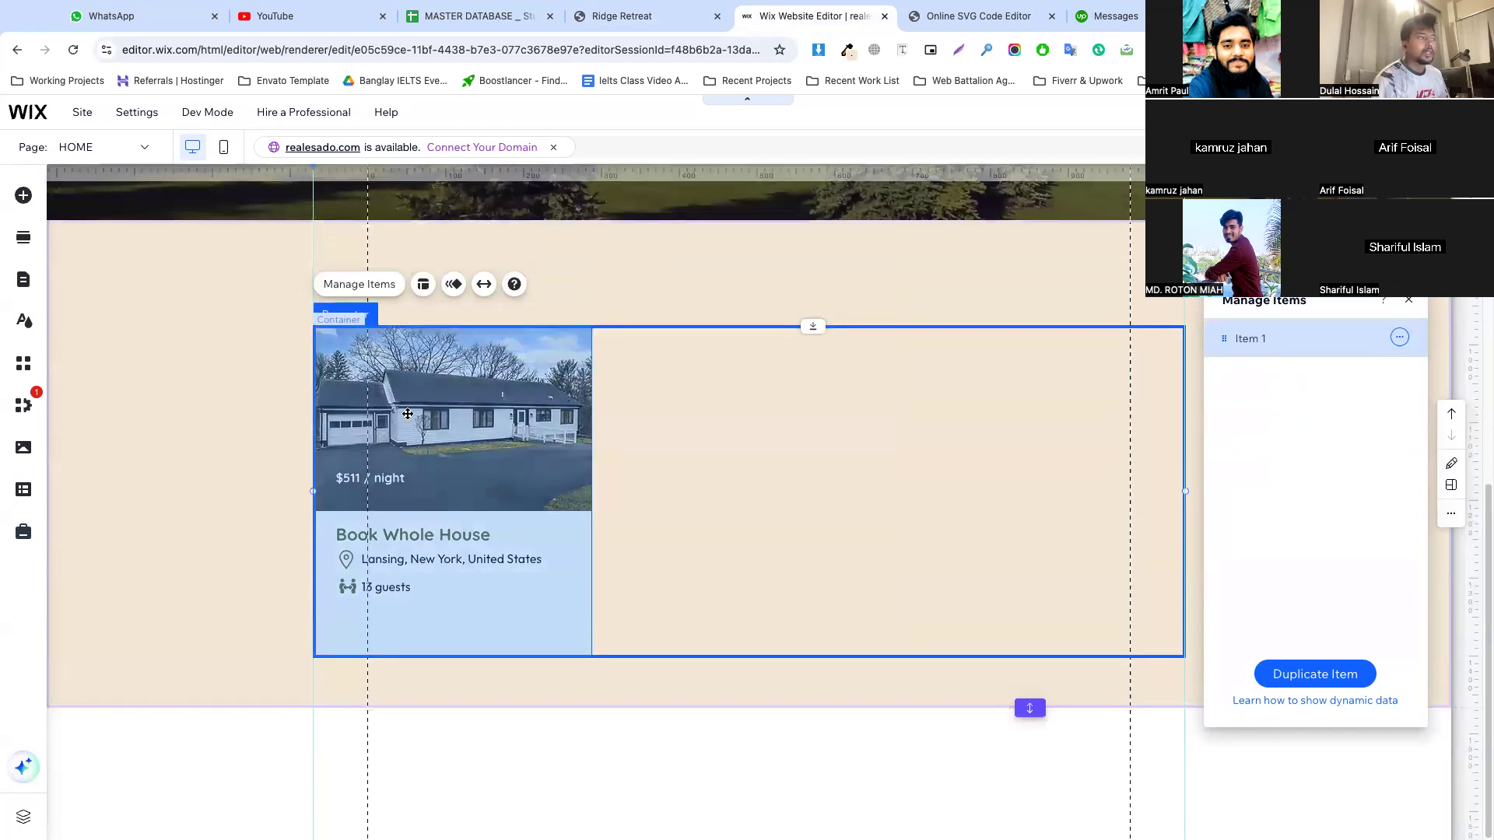
pyautogui.click(245, 455)
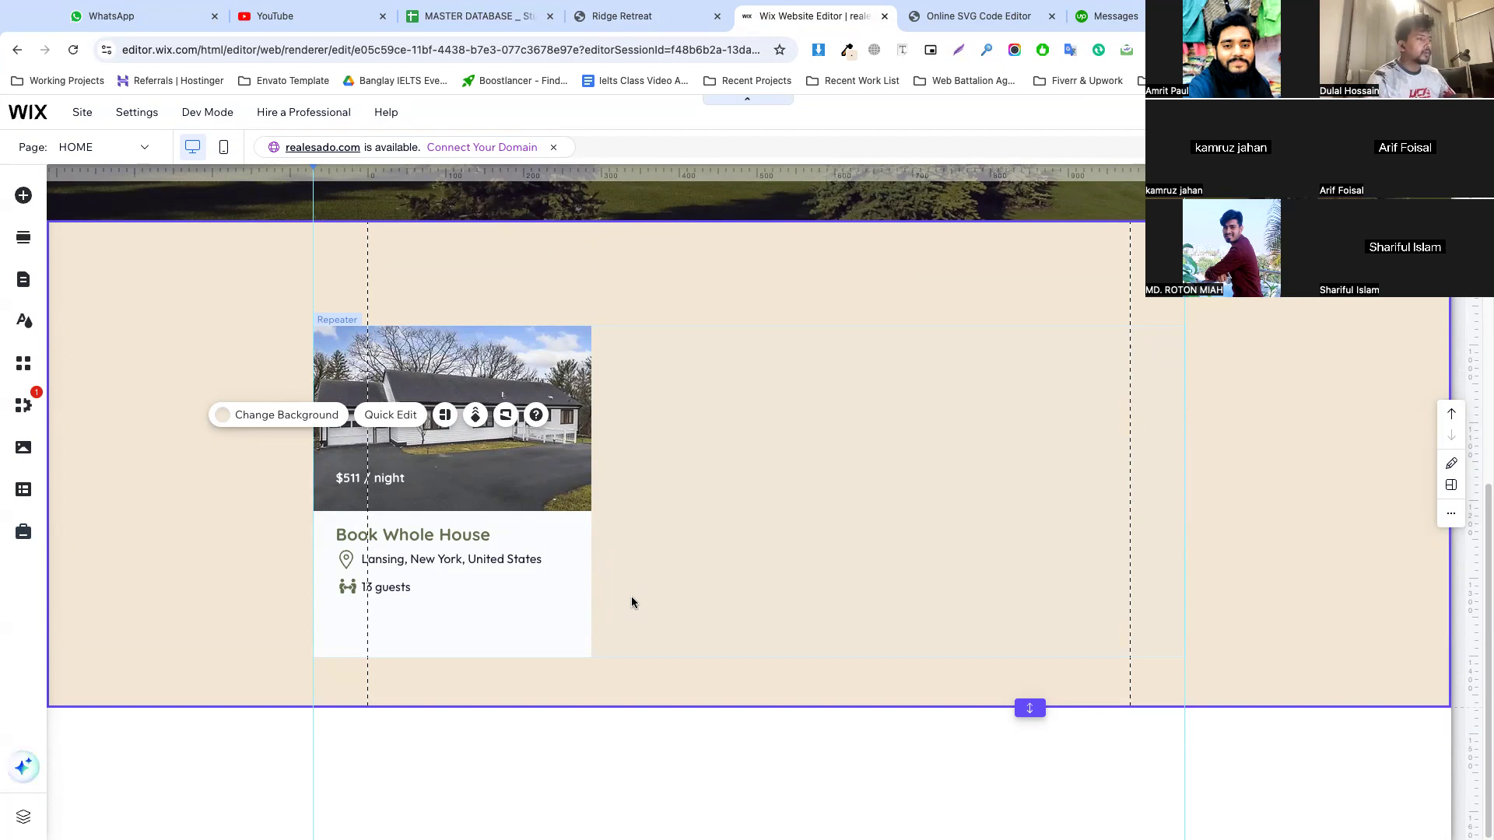
# Group the guests icon with its "13 guests" text in the card
pyautogui.click(394, 584)
pyautogui.click(389, 587)
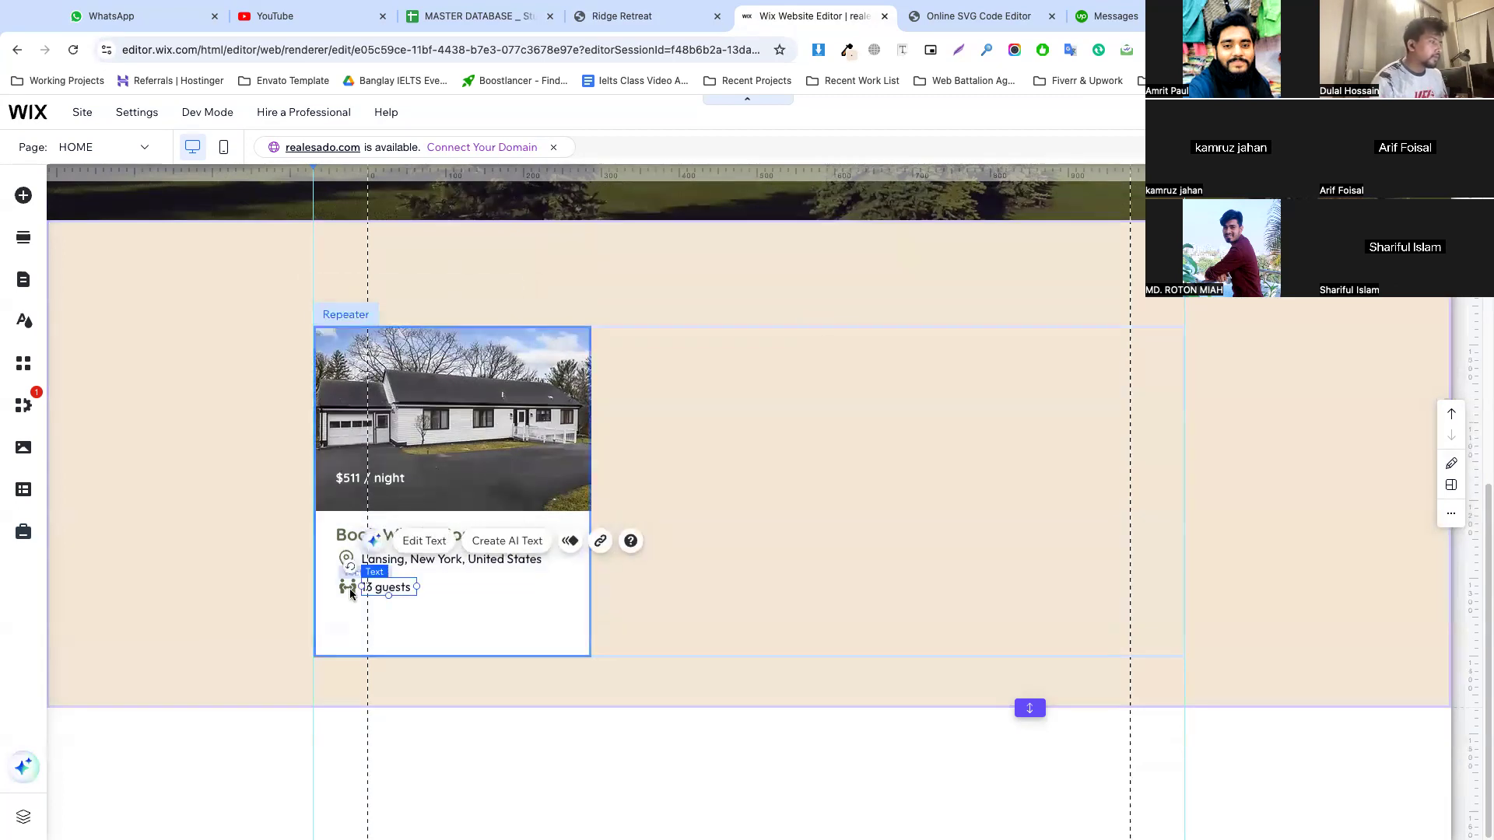
pyautogui.keyDown('shift'); pyautogui.click(349, 588); pyautogui.keyUp('shift')
pyautogui.click(389, 552)
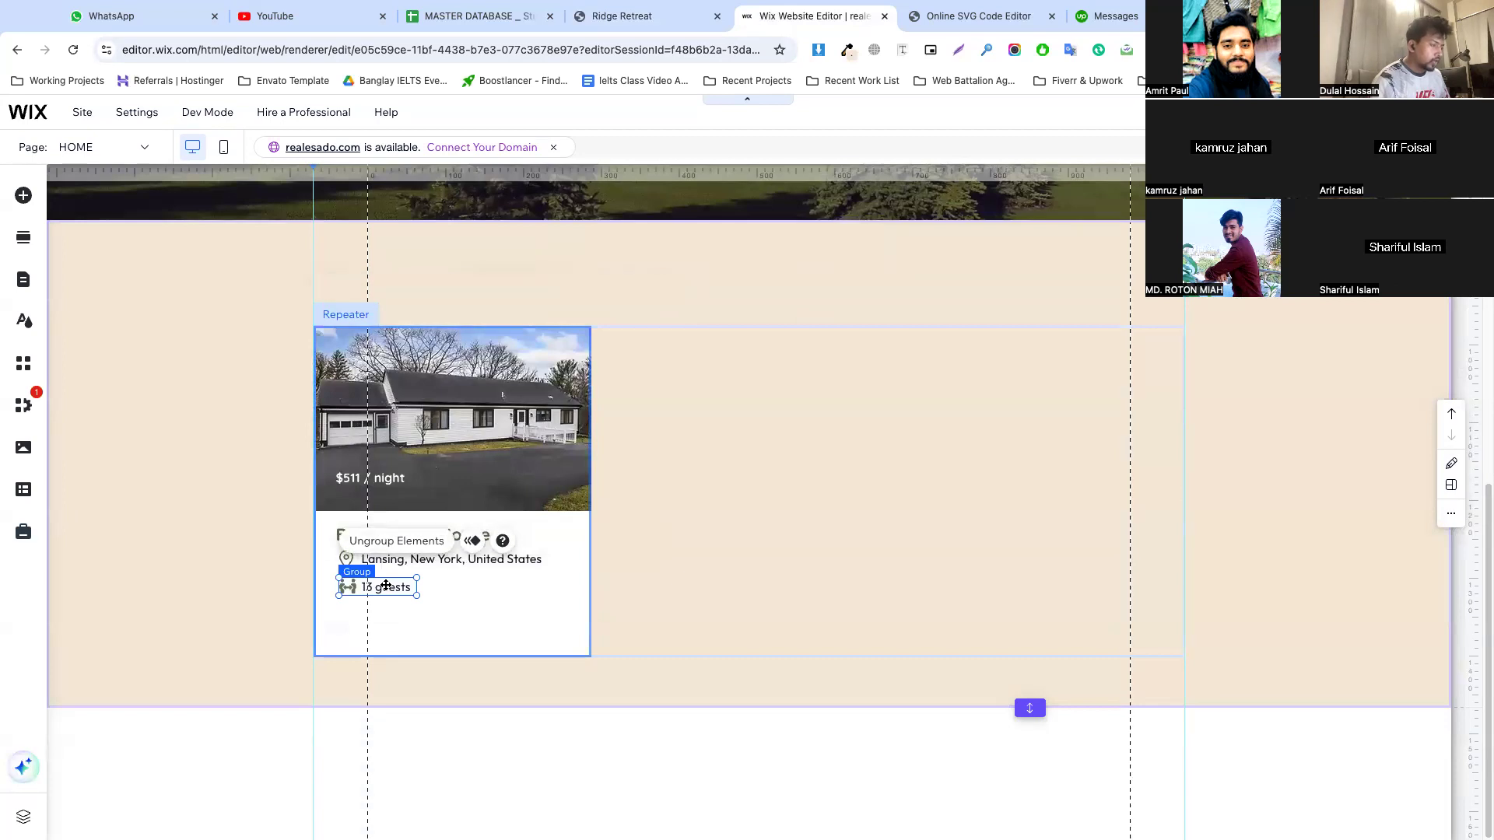
# Duplicate the guests group twice and line up the copies in one row beside the original
pyautogui.hotkey('ctrl', 'd')
pyautogui.moveTo(396, 607); pyautogui.dragTo(459, 593)
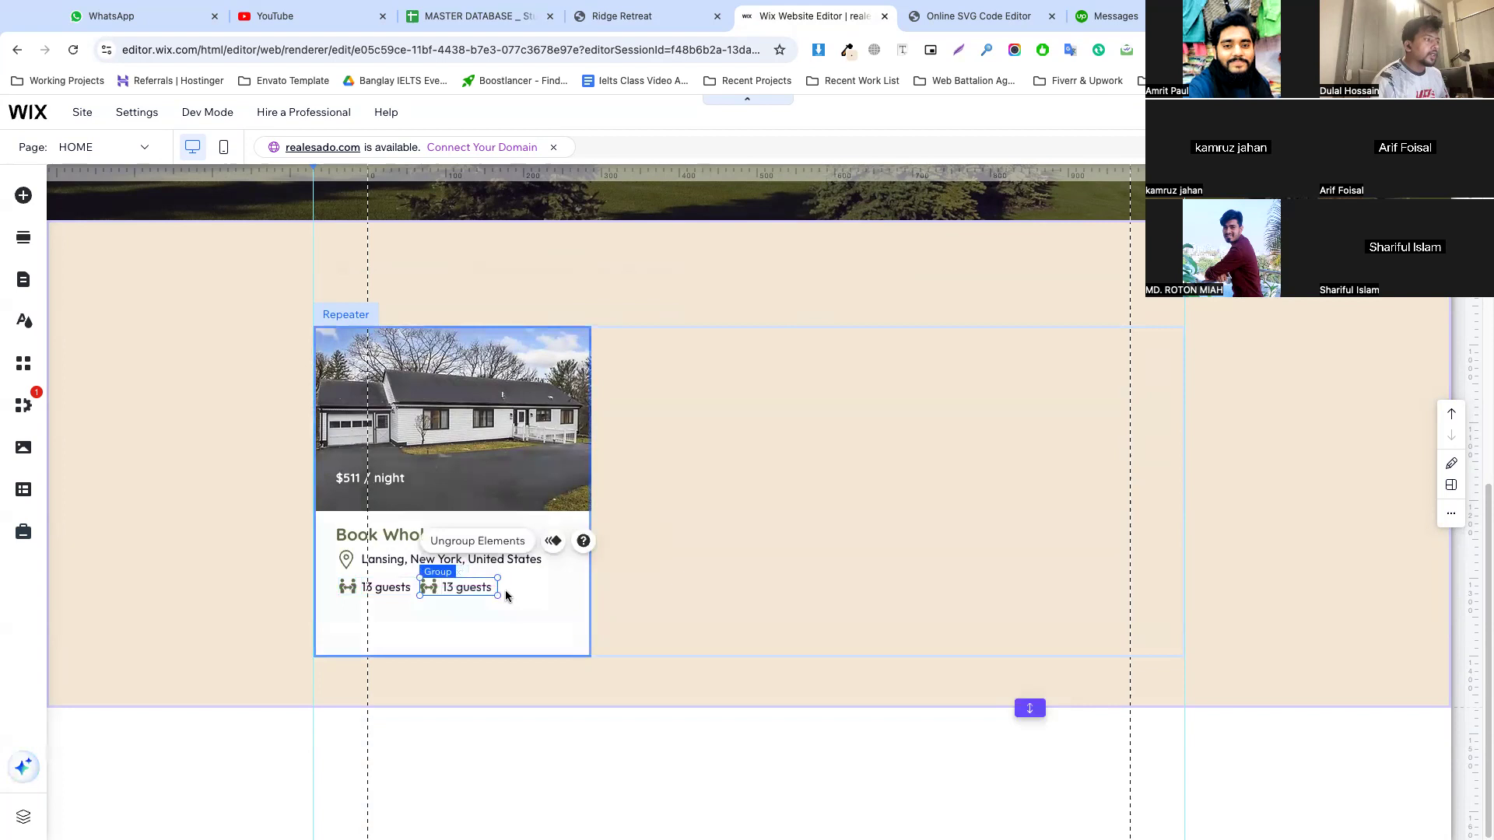
pyautogui.hotkey('ctrl', 'd')
pyautogui.moveTo(473, 604); pyautogui.dragTo(533, 593)
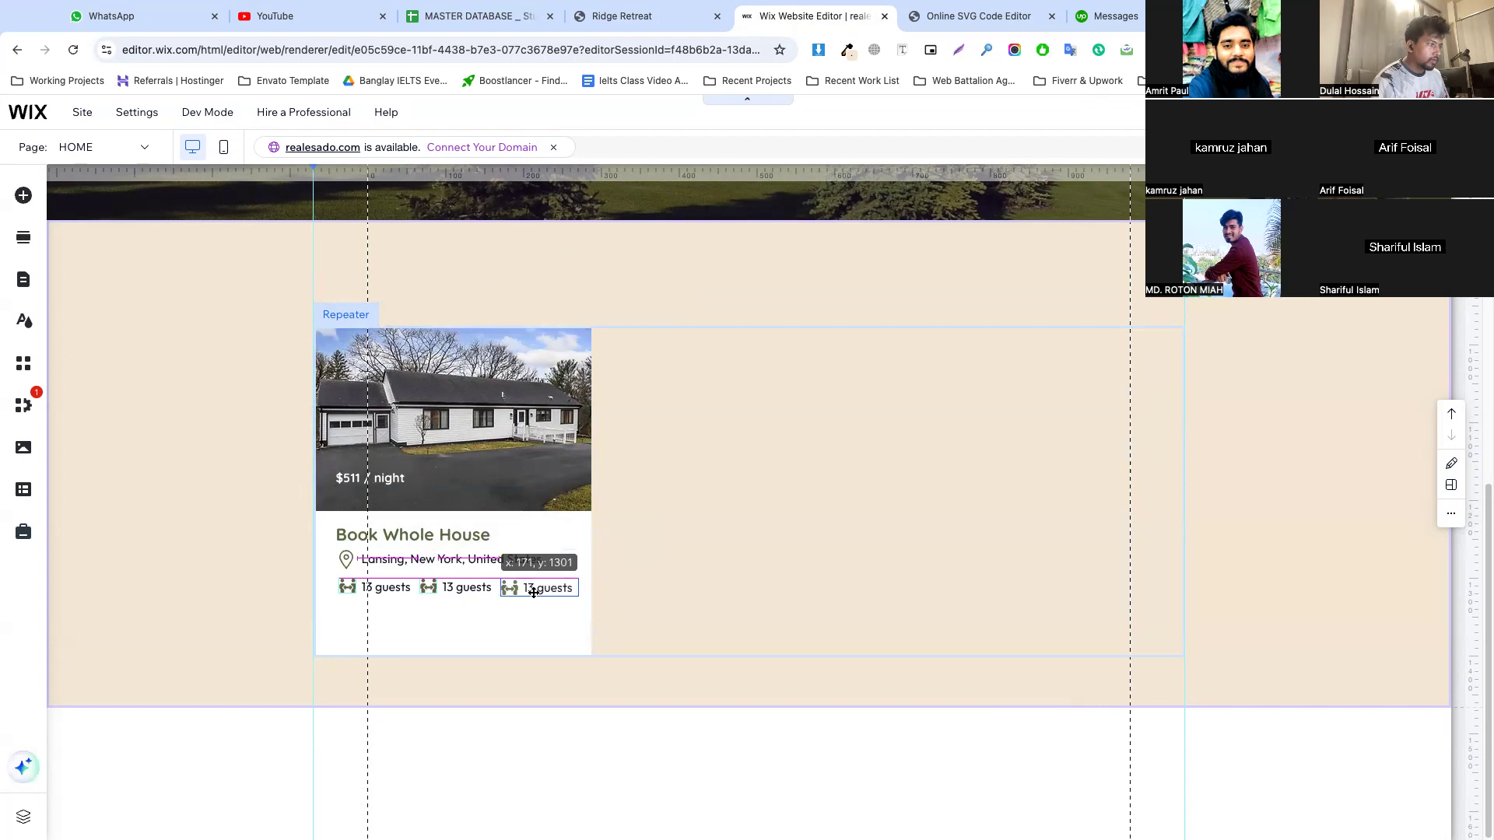
pyautogui.moveTo(533, 592); pyautogui.dragTo(533, 592)
pyautogui.click(494, 613)
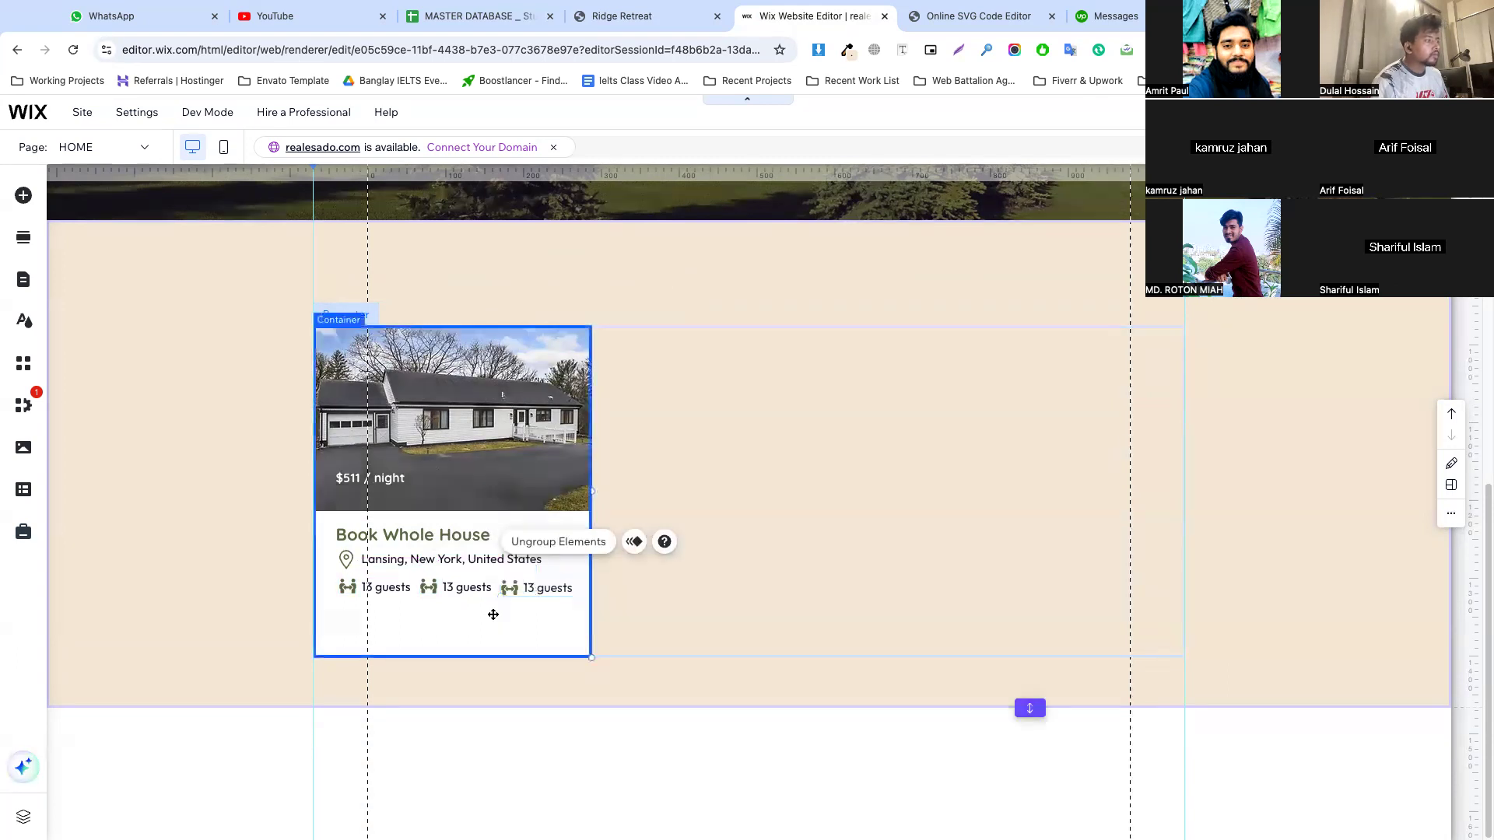
# Check the detail layout on the Ridge Retreat page and place a fourth guests group below the first one in the Wix card
pyautogui.click(620, 16)
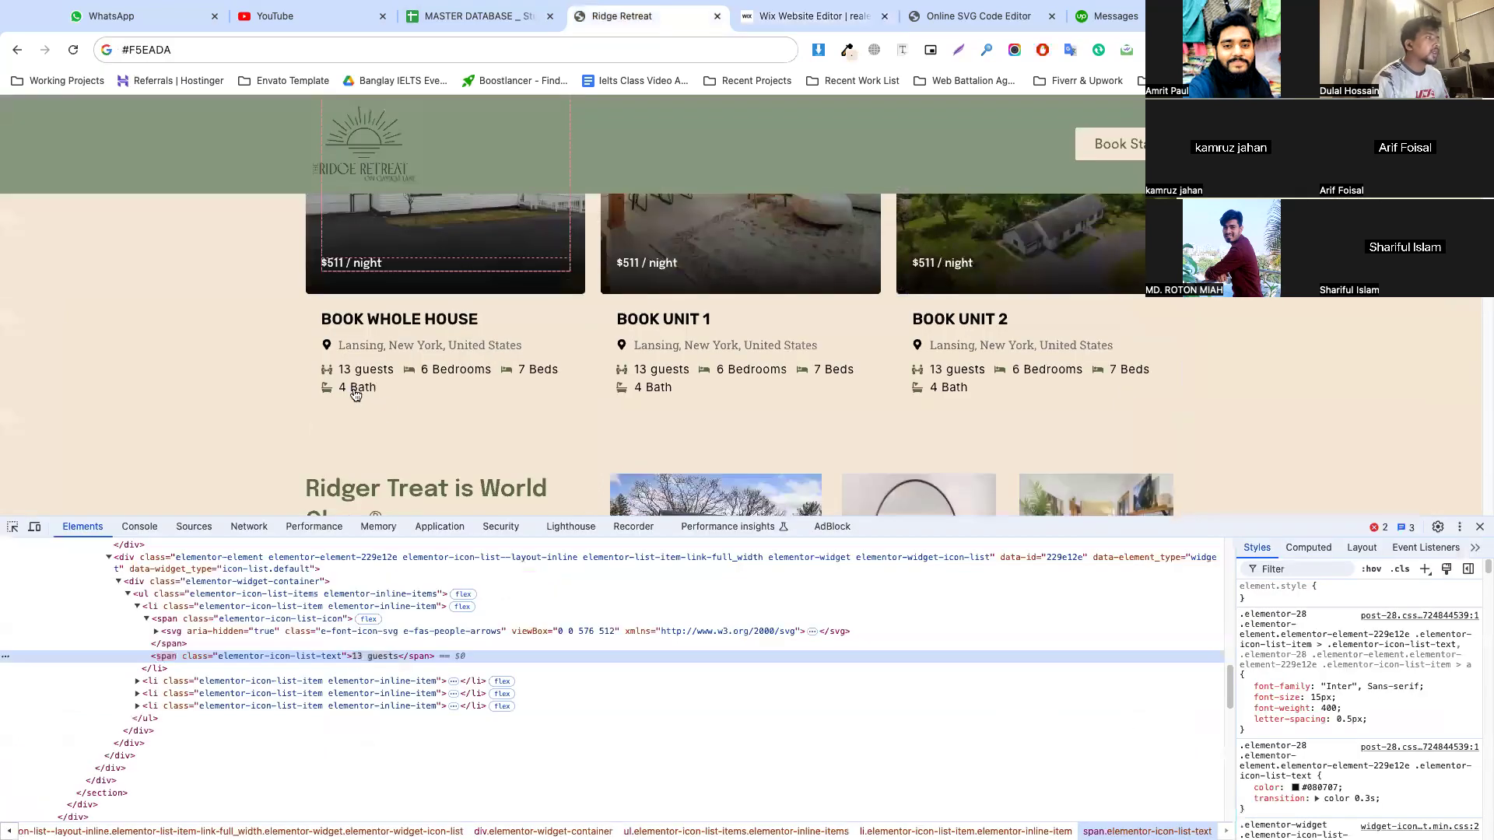
pyautogui.click(787, 17)
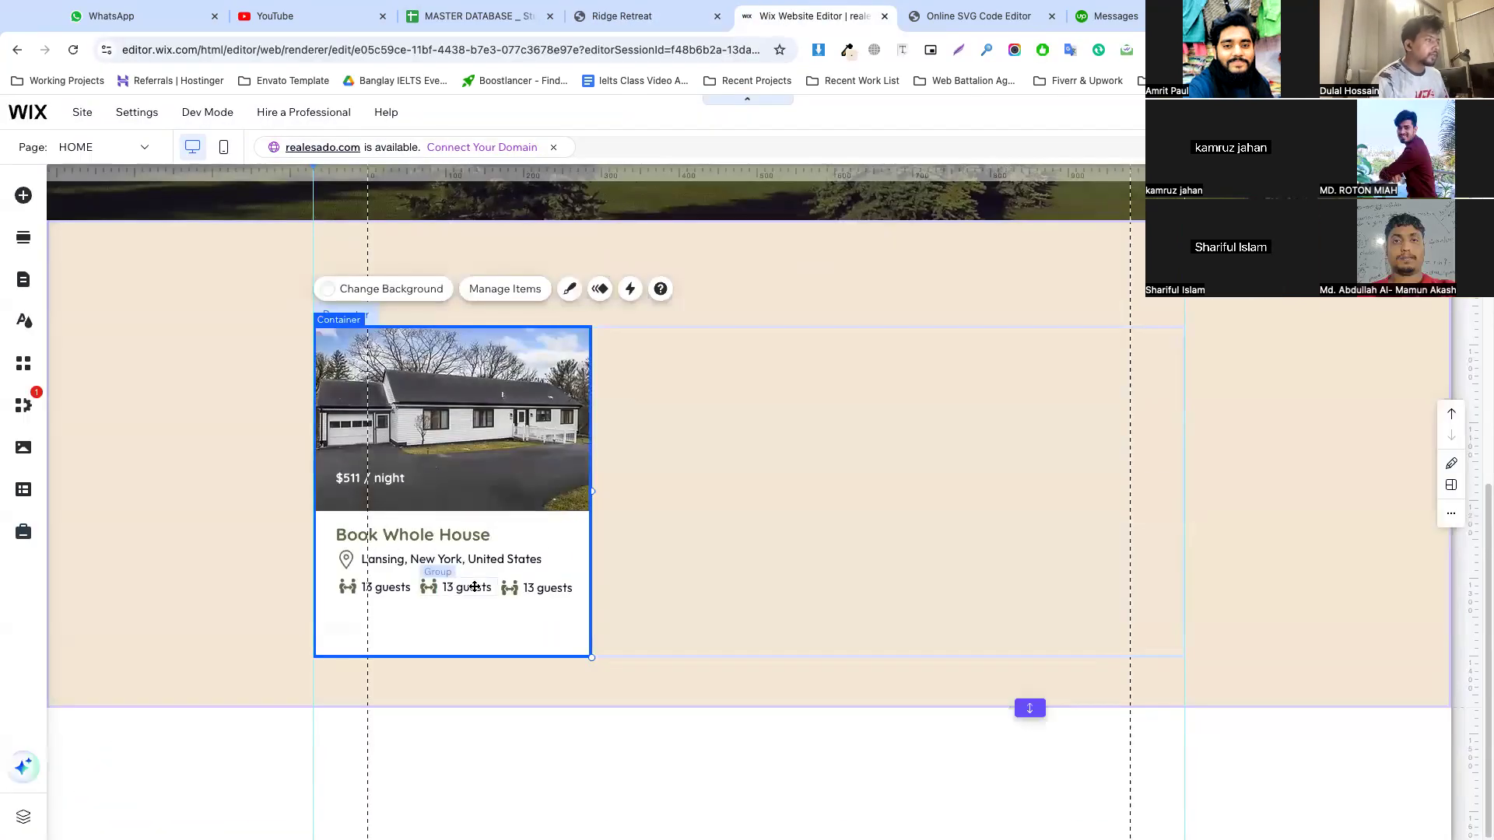
pyautogui.click(539, 589)
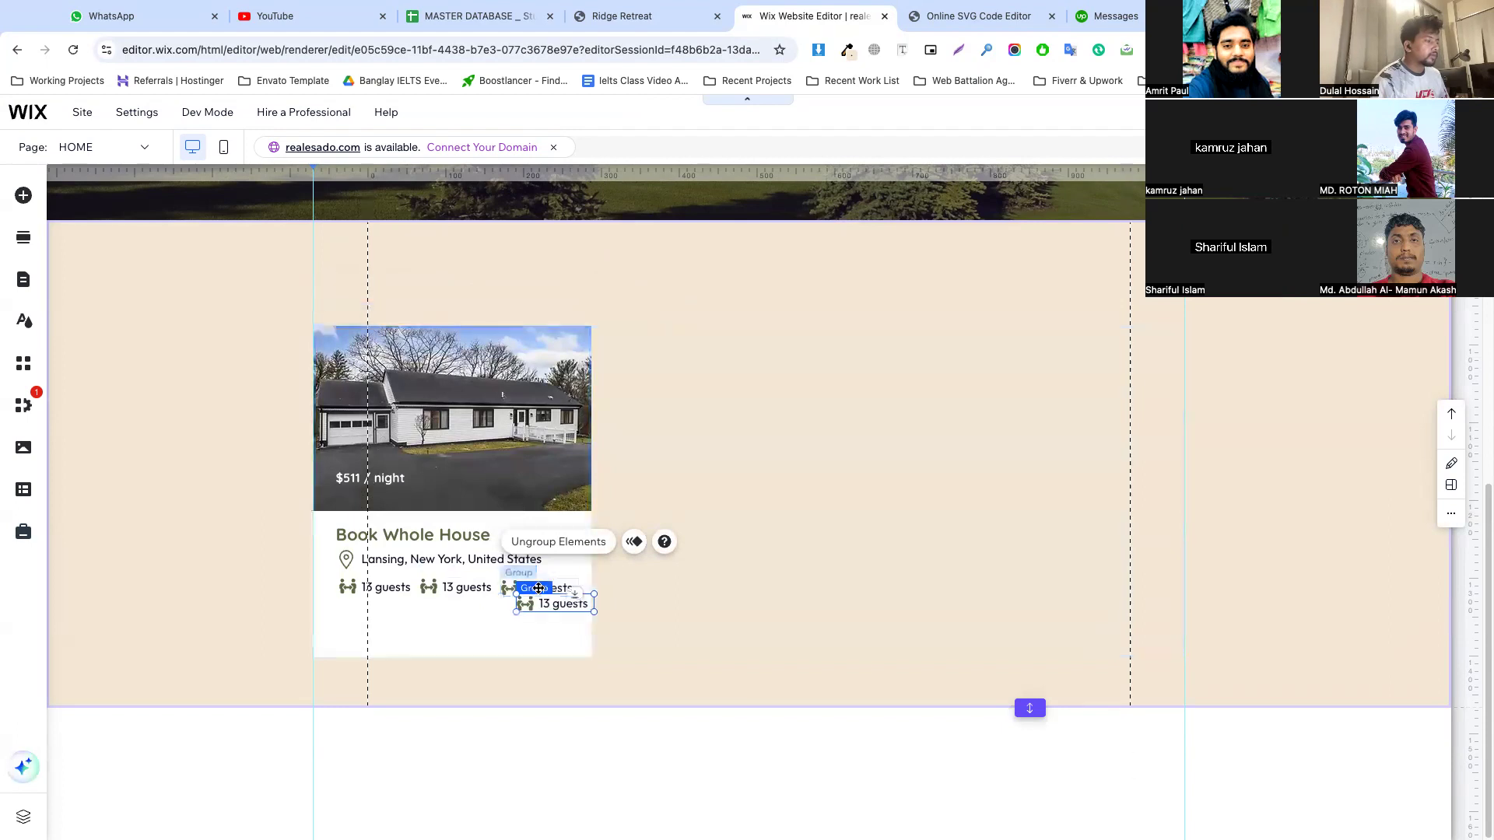
pyautogui.moveTo(538, 589); pyautogui.dragTo(375, 614)
pyautogui.click(441, 610)
# Align the left edge of the Book Whole House title with the icons below and move the title up slightly
pyautogui.click(338, 536)
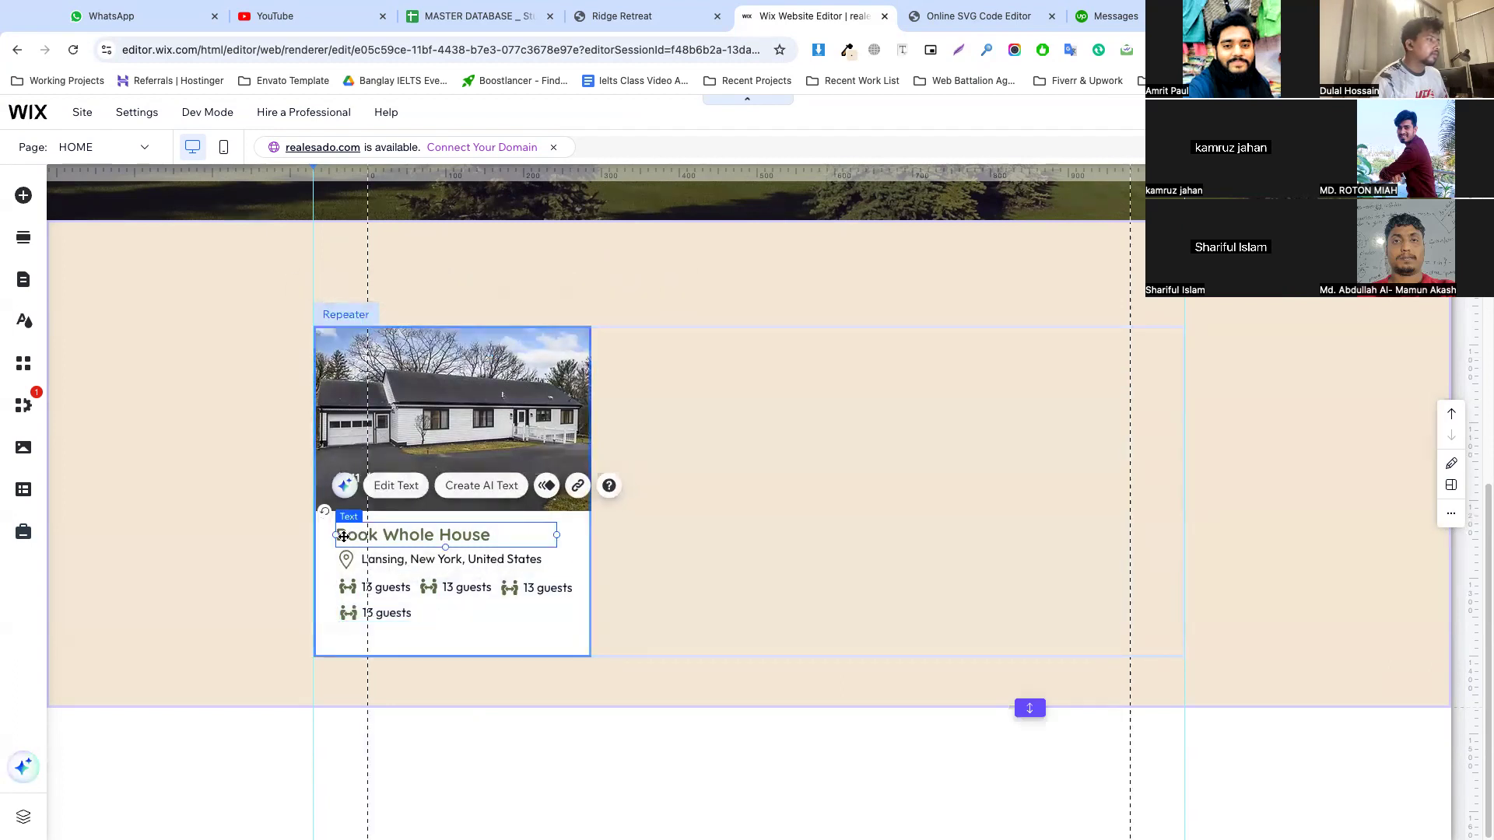
pyautogui.moveTo(336, 536); pyautogui.dragTo(339, 535)
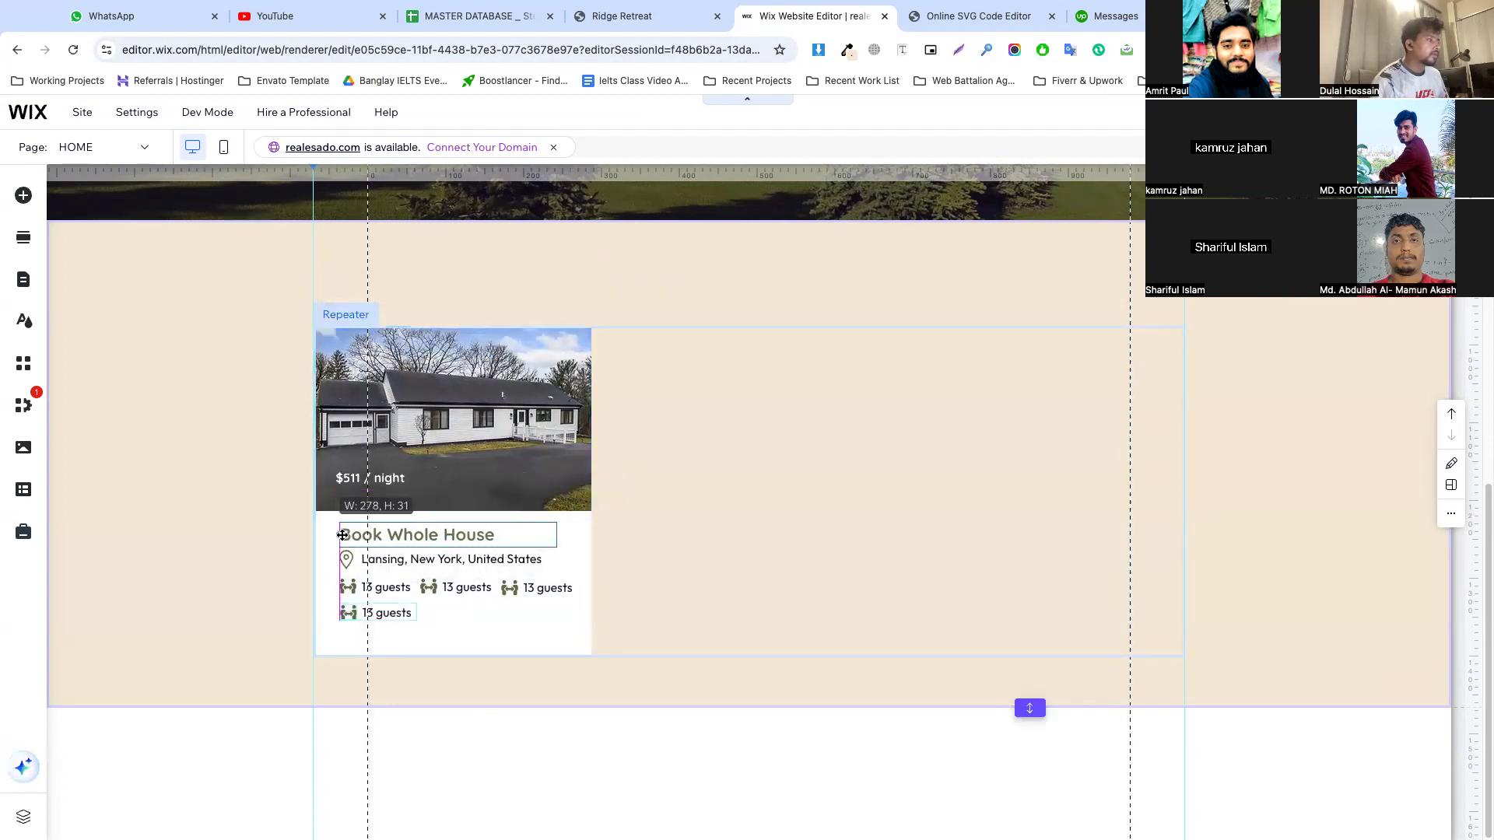
pyautogui.click(508, 644)
pyautogui.click(430, 547)
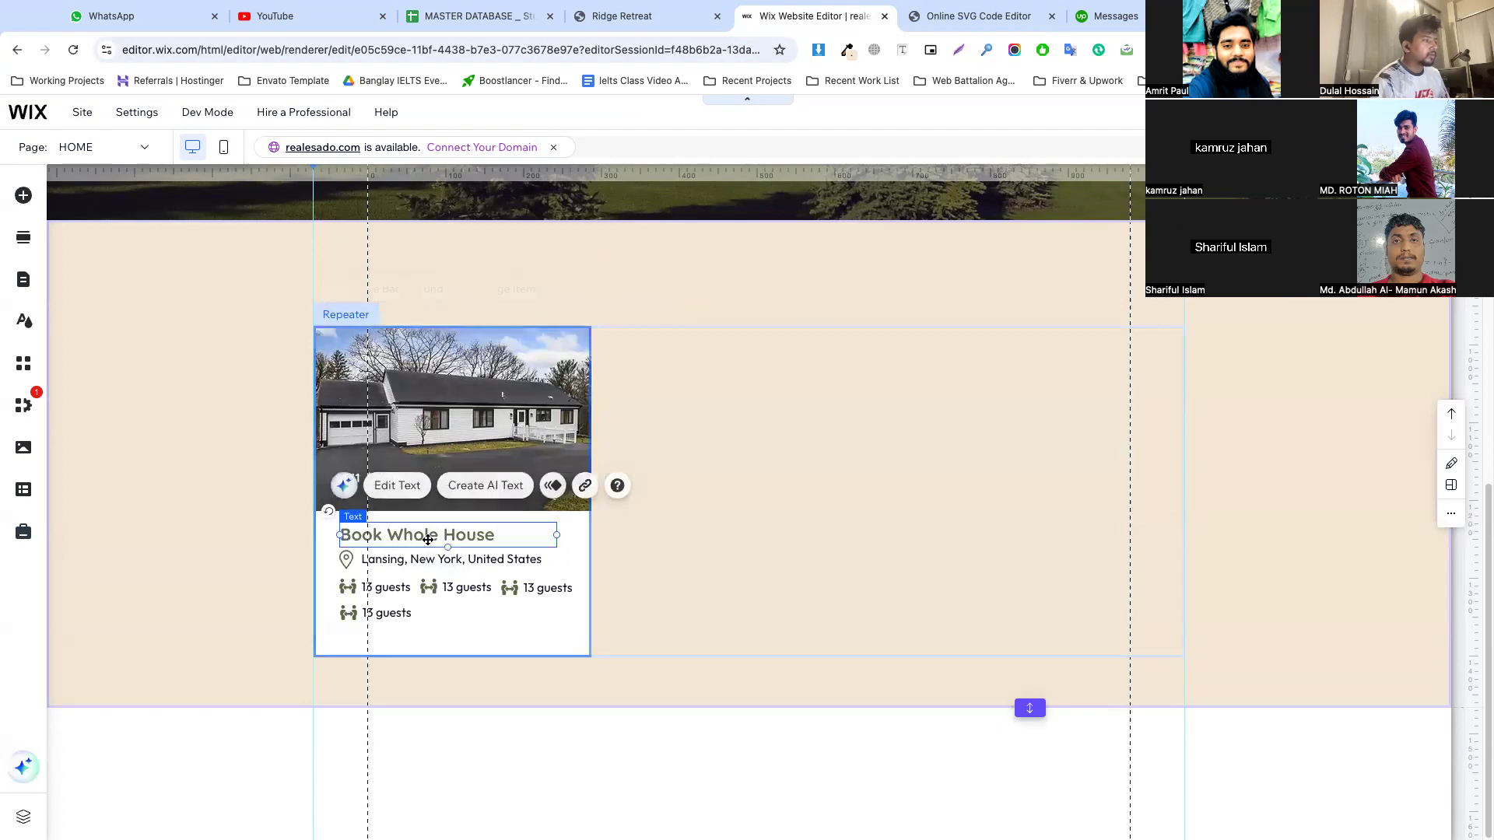
# Duplicate the Book Whole House repeater item twice to make three matching cards
pyautogui.click(710, 561)
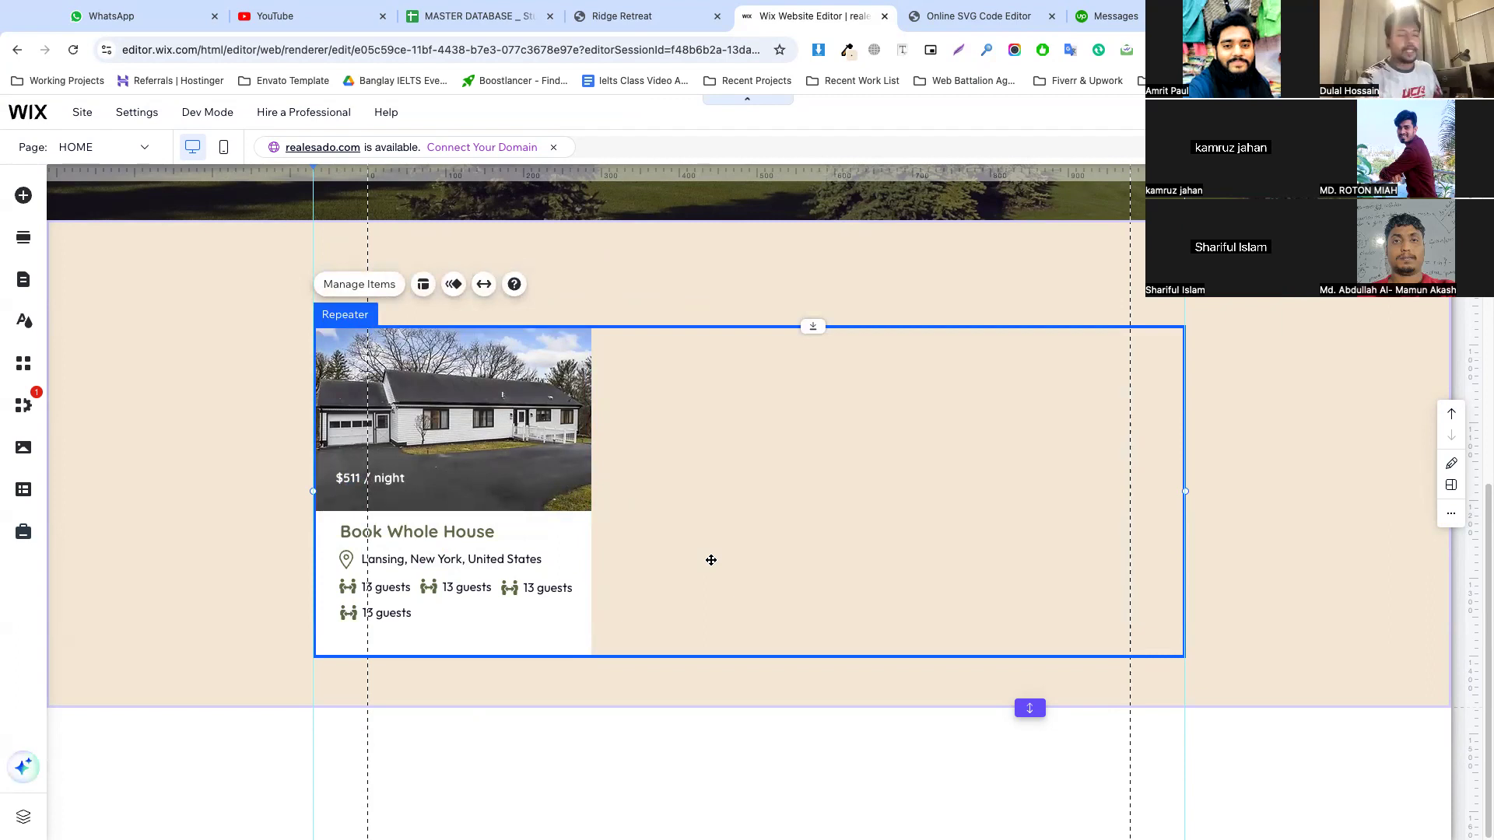
pyautogui.click(357, 286)
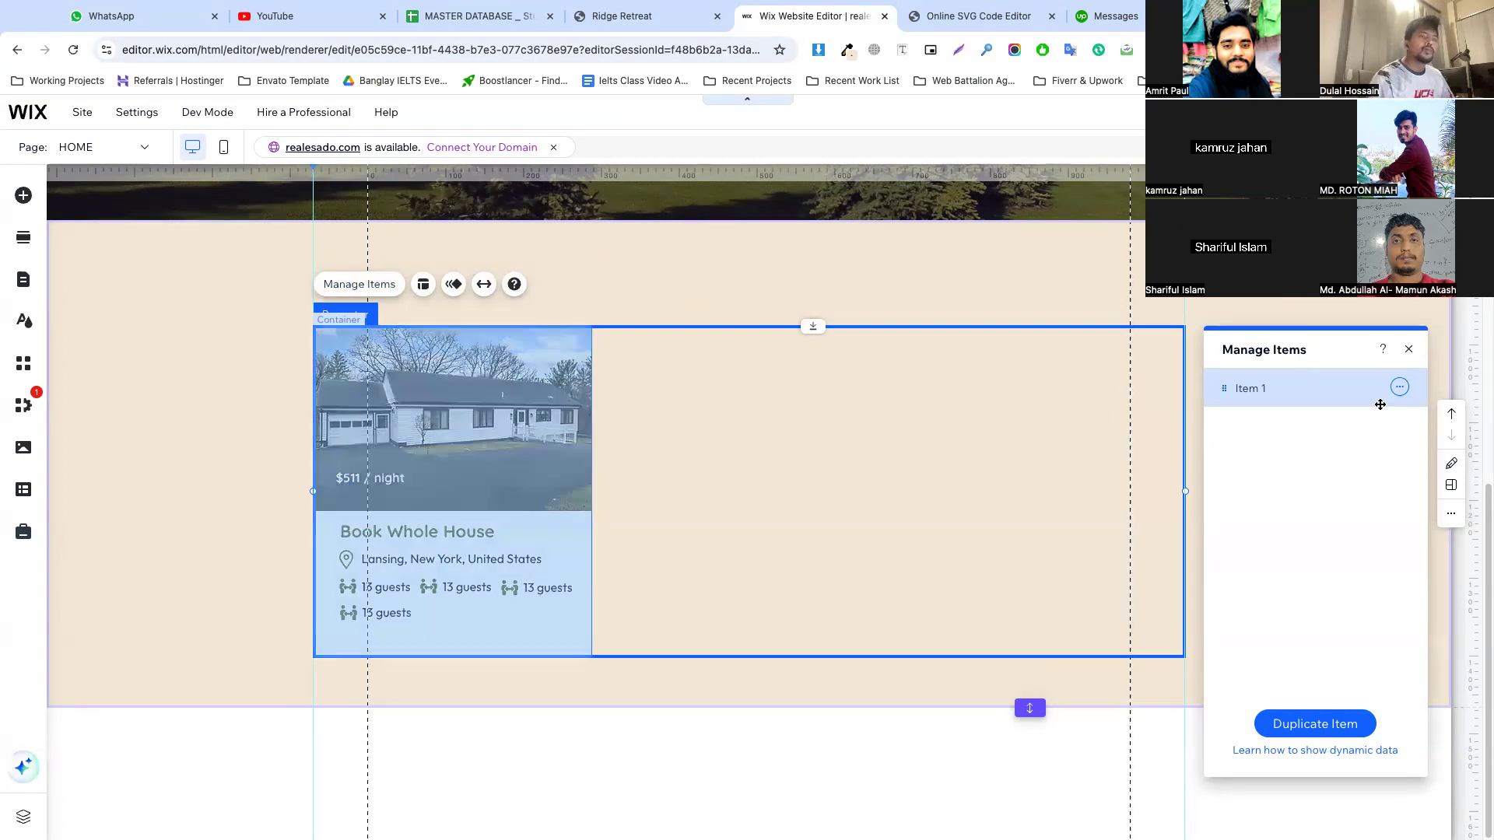
pyautogui.click(1399, 387)
pyautogui.click(1349, 387)
pyautogui.click(1399, 424)
pyautogui.click(1347, 425)
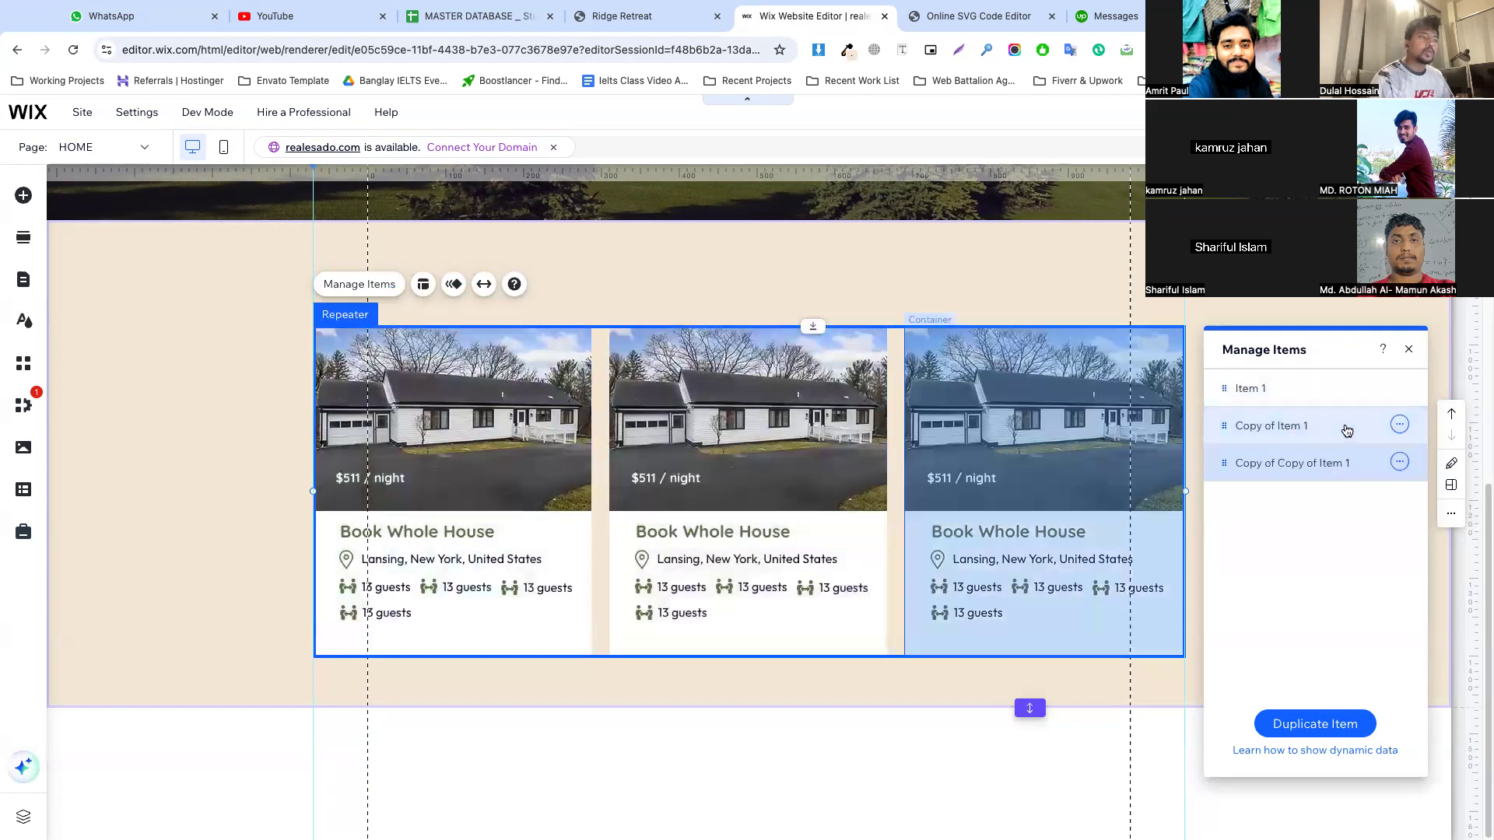
pyautogui.click(670, 291)
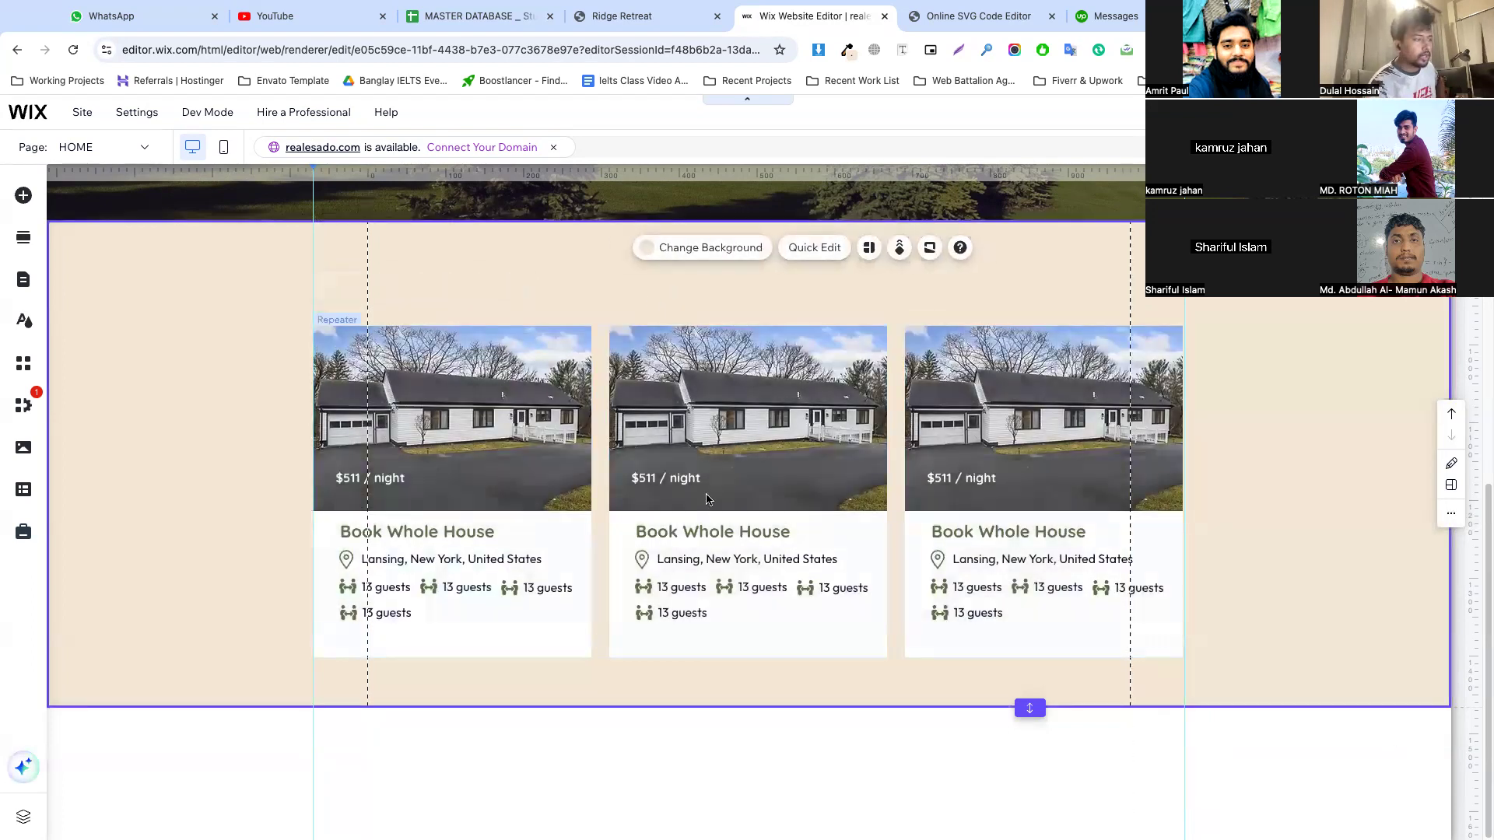
# Move the repeater up in the beige section and adjust the section's height for similar space above and below the cards
pyautogui.click(838, 669)
pyautogui.moveTo(1030, 708); pyautogui.dragTo(1031, 739)
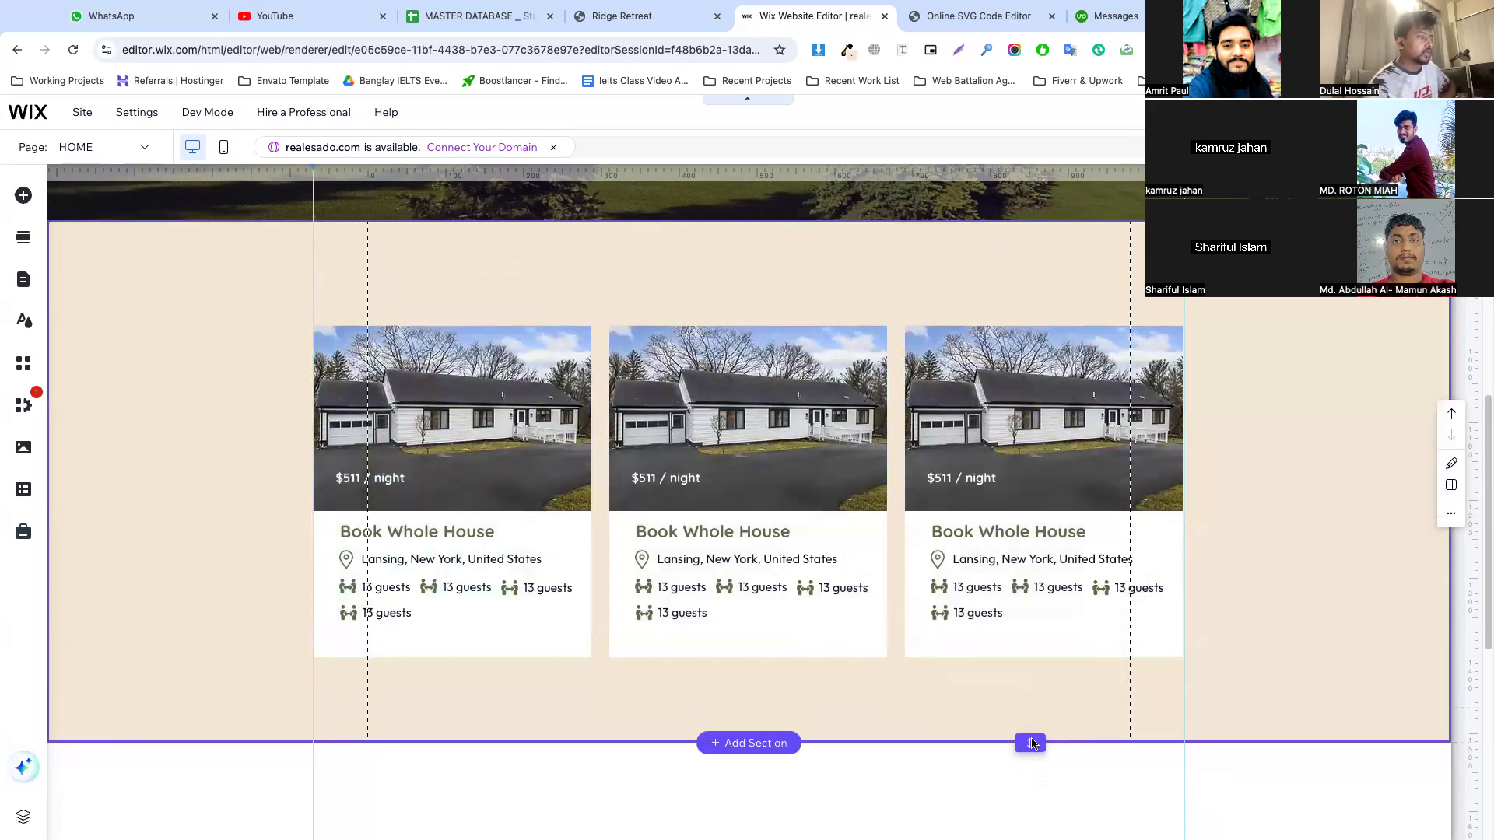
pyautogui.click(730, 681)
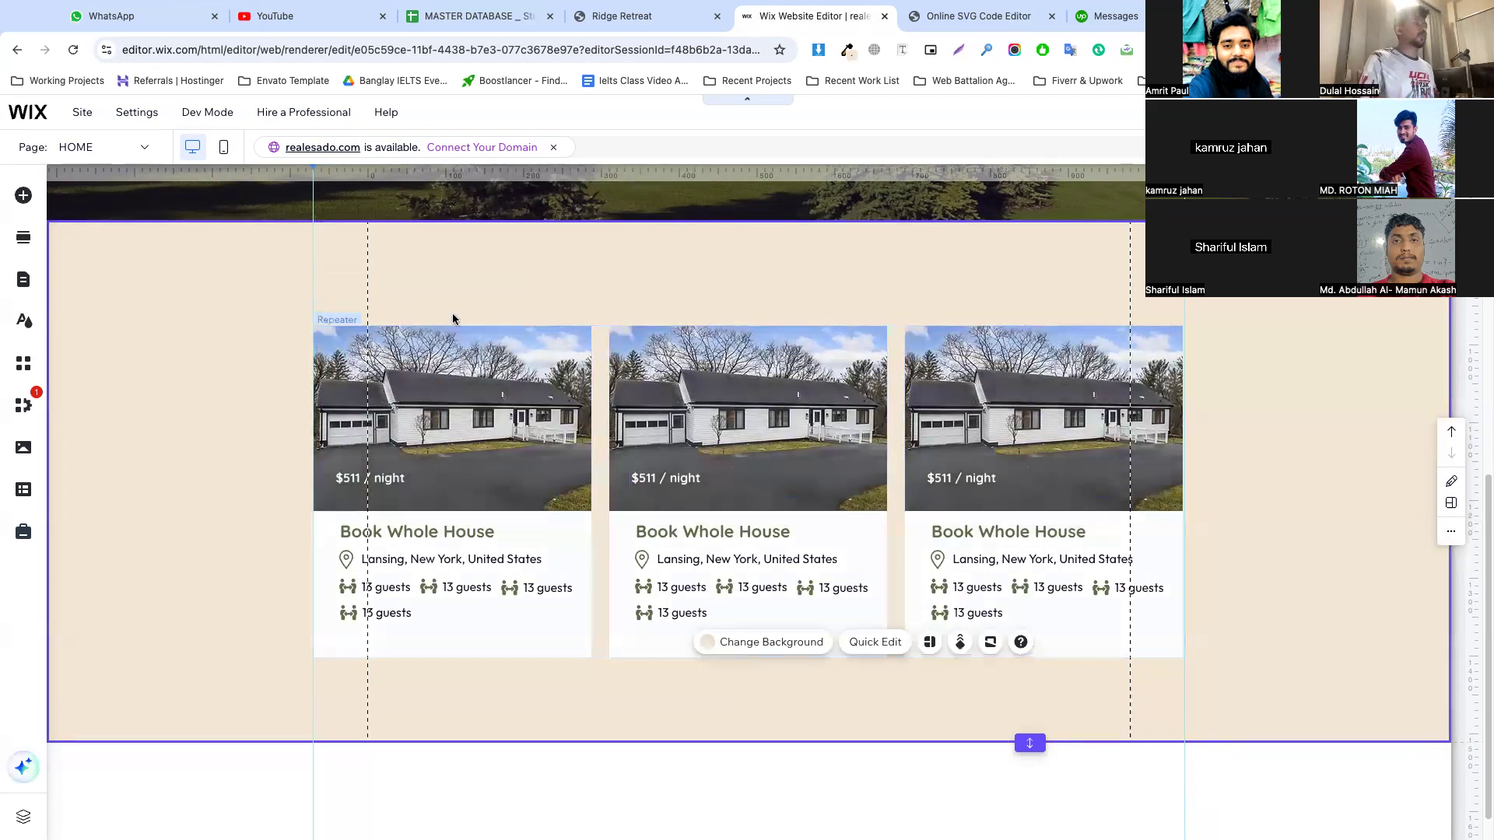
pyautogui.click(535, 372)
pyautogui.moveTo(809, 311); pyautogui.dragTo(808, 285)
pyautogui.click(1211, 320)
pyautogui.scroll(-1, 698, 570)
pyautogui.moveTo(1022, 704); pyautogui.dragTo(1029, 644)
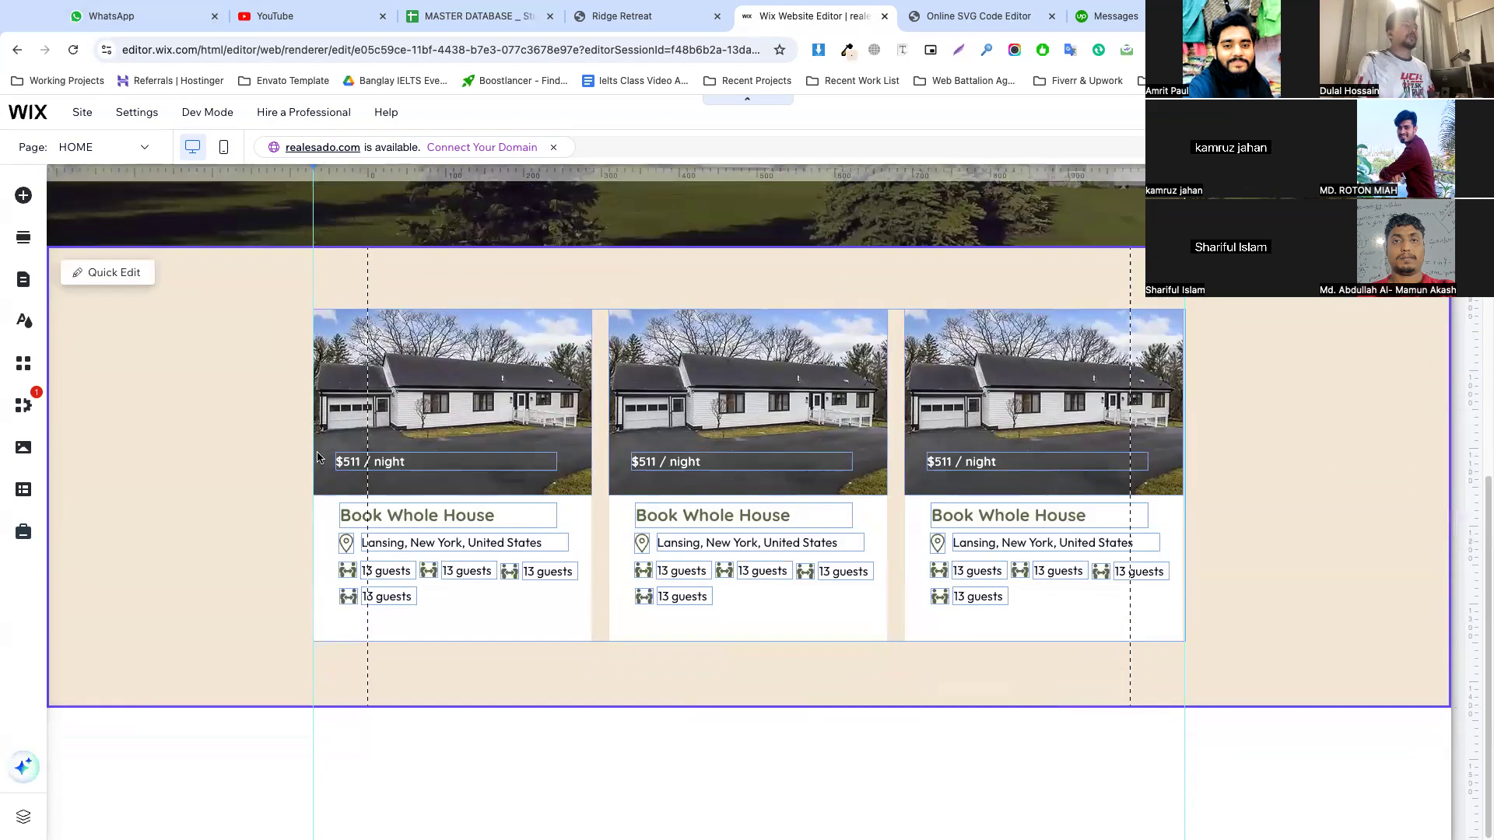
# Add a blank section below the beige booking cards section
pyautogui.click(748, 709)
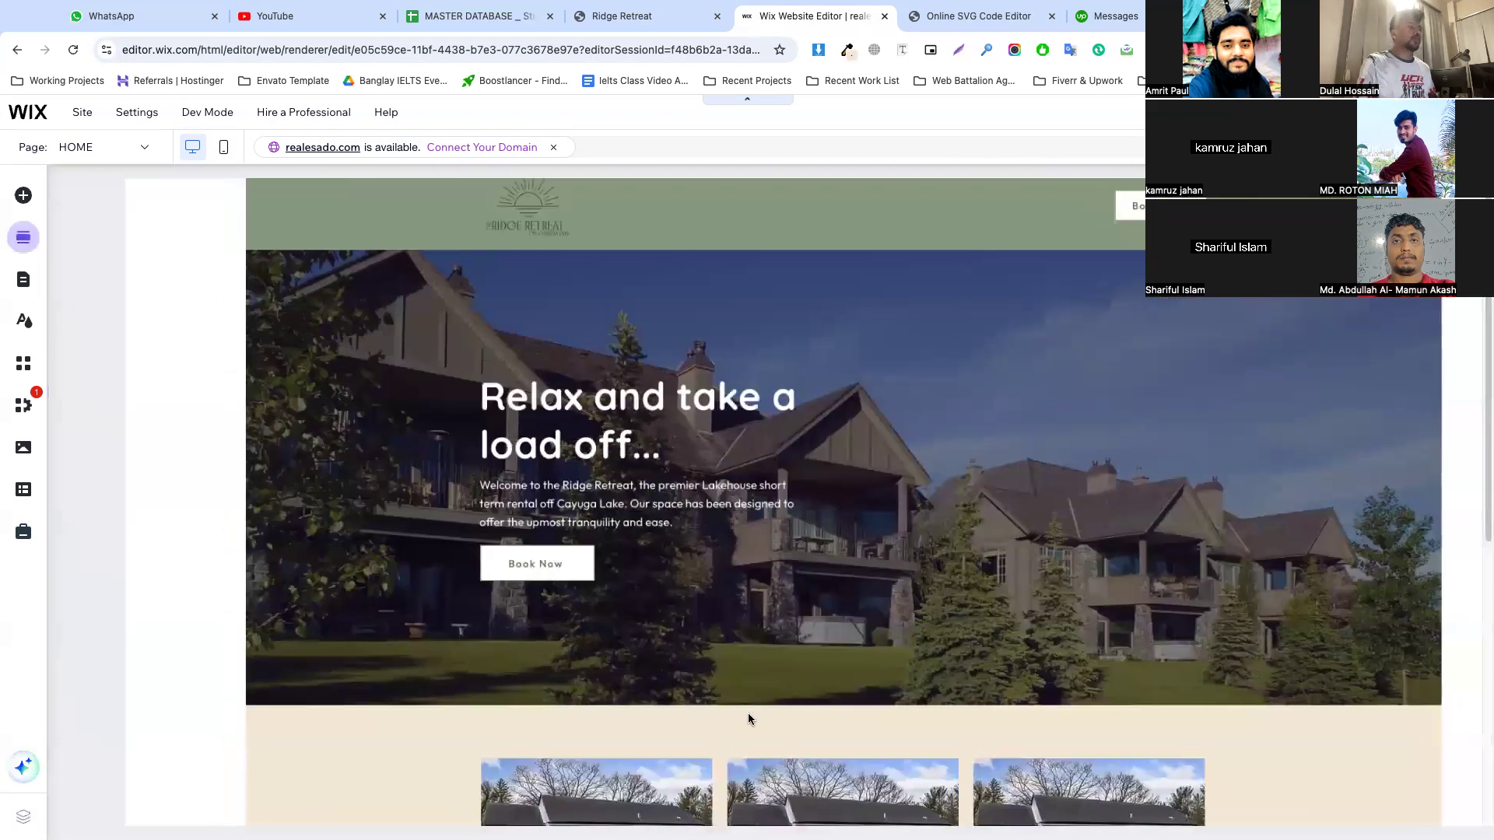
pyautogui.click(110, 222)
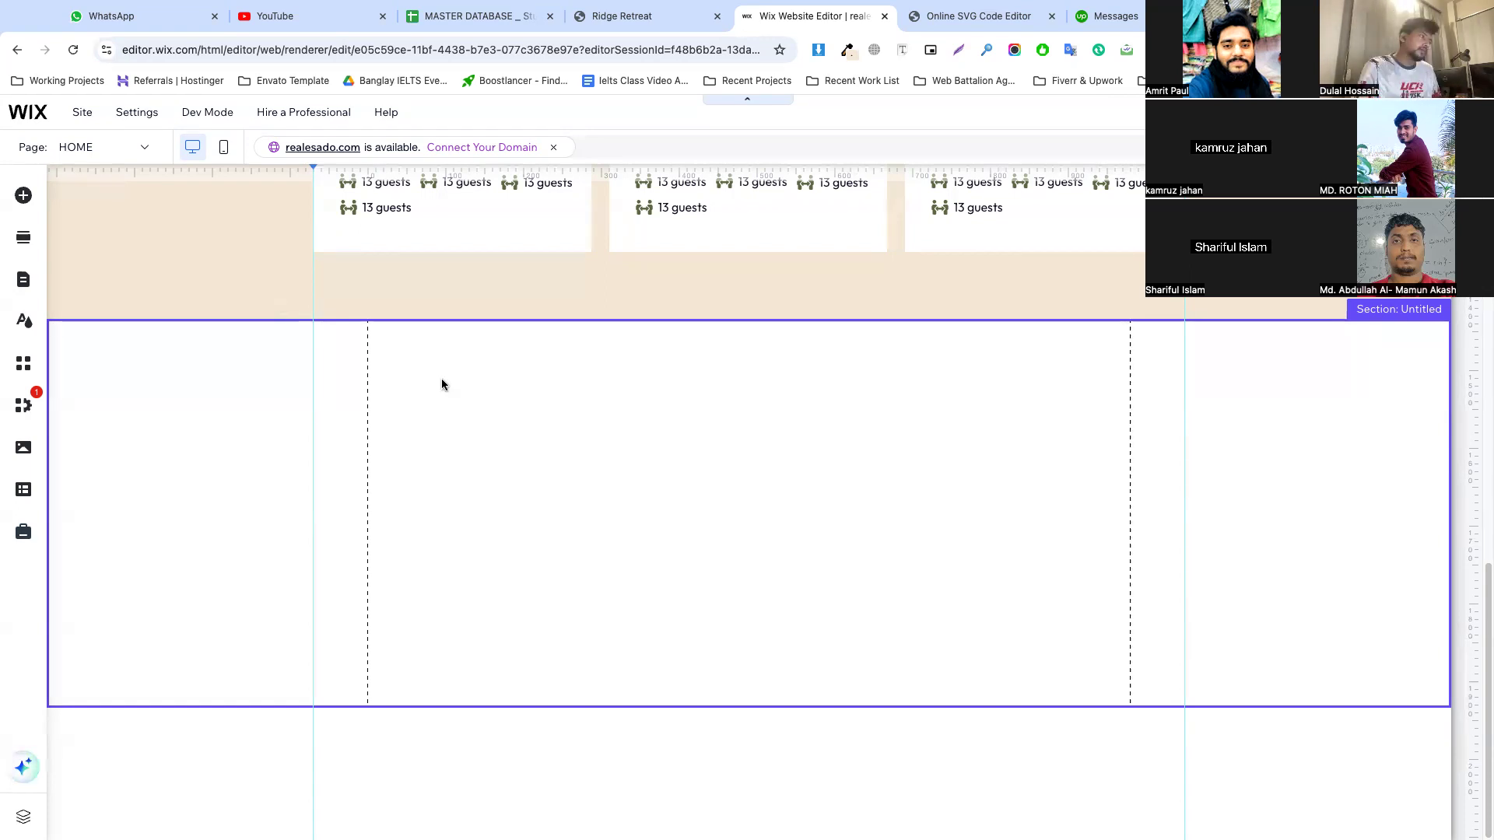
pyautogui.click(537, 443)
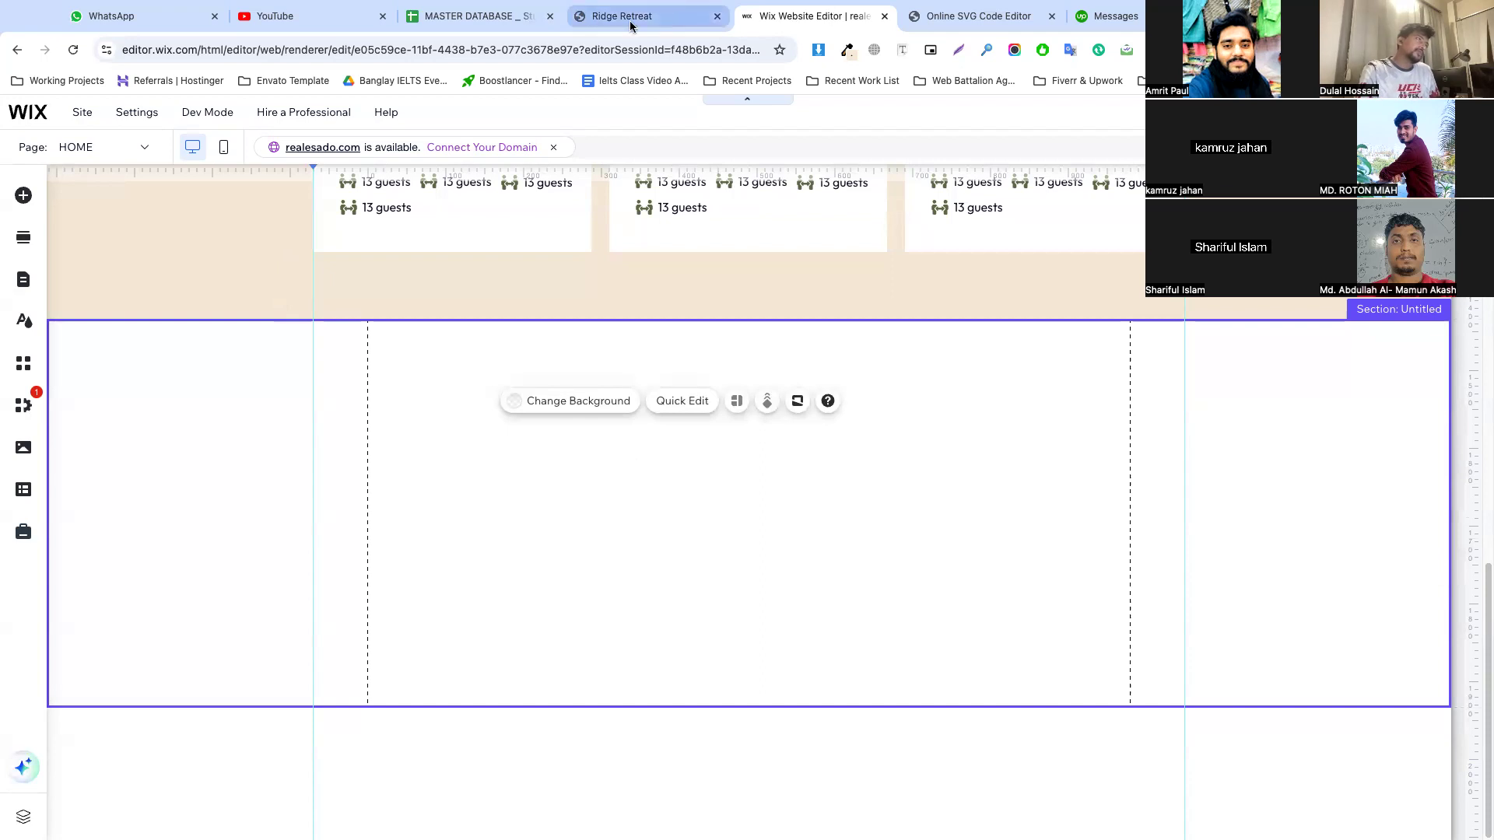
# Switch to the Ridge Retreat reference page, close the developer tools and copy the "Ridger Treat is World Class®" heading
pyautogui.click(630, 26)
pyautogui.scroll(-3, 895, 378)
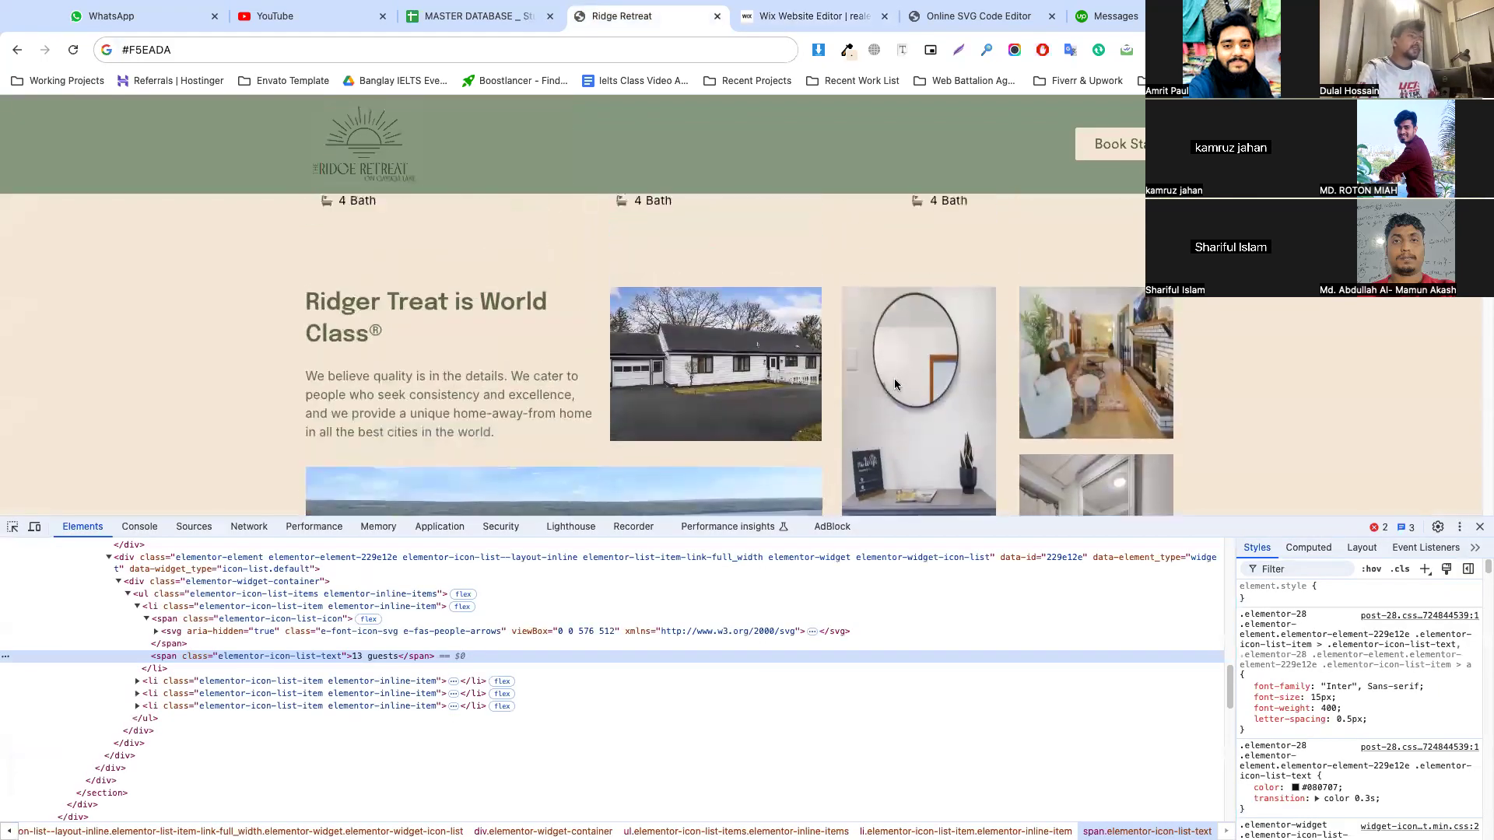
pyautogui.scroll(-3, 1317, 489)
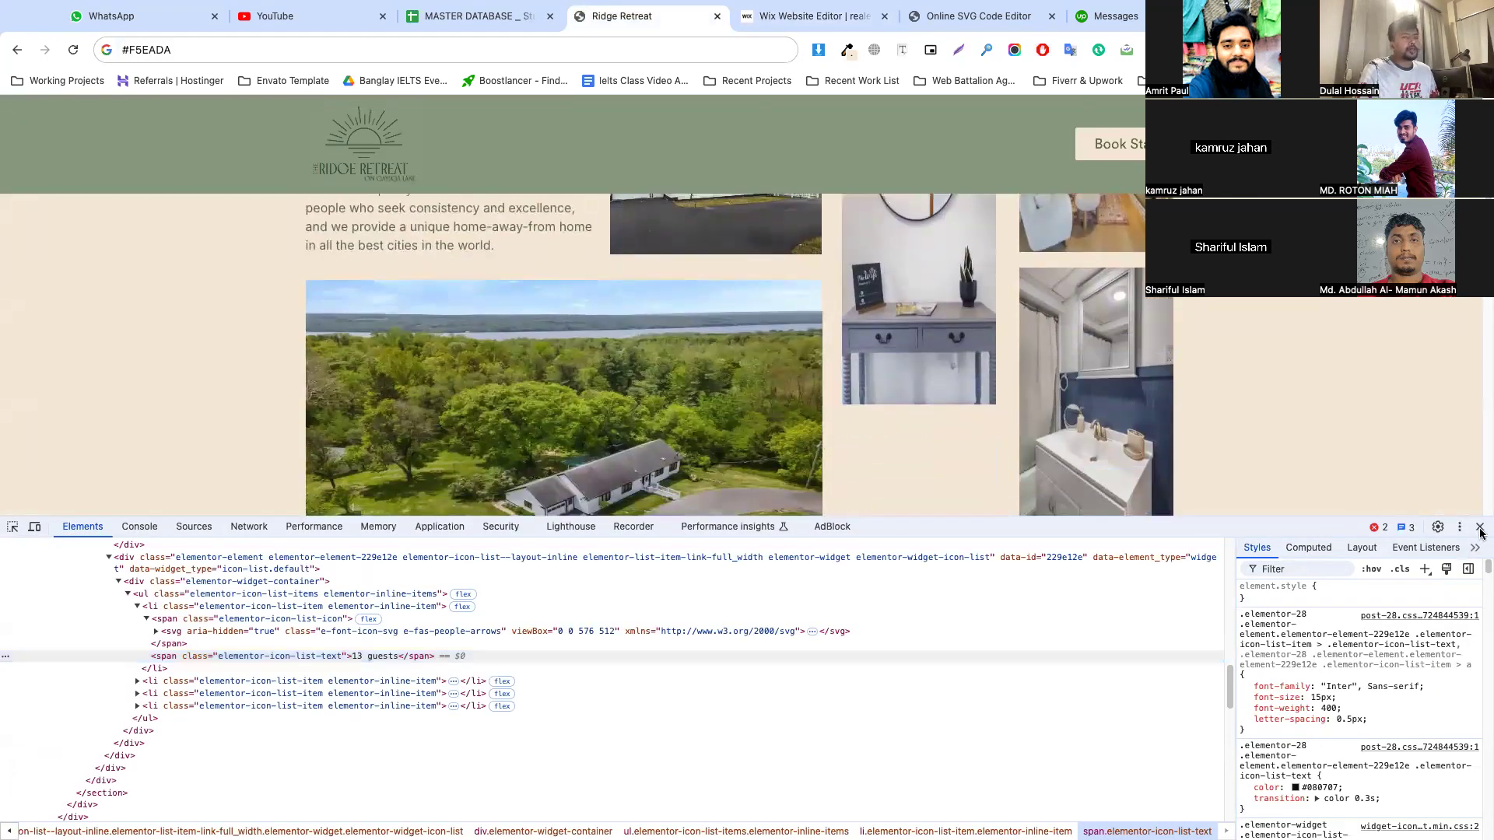
pyautogui.click(1481, 527)
pyautogui.scroll(1, 638, 441)
pyautogui.scroll(1, 638, 441)
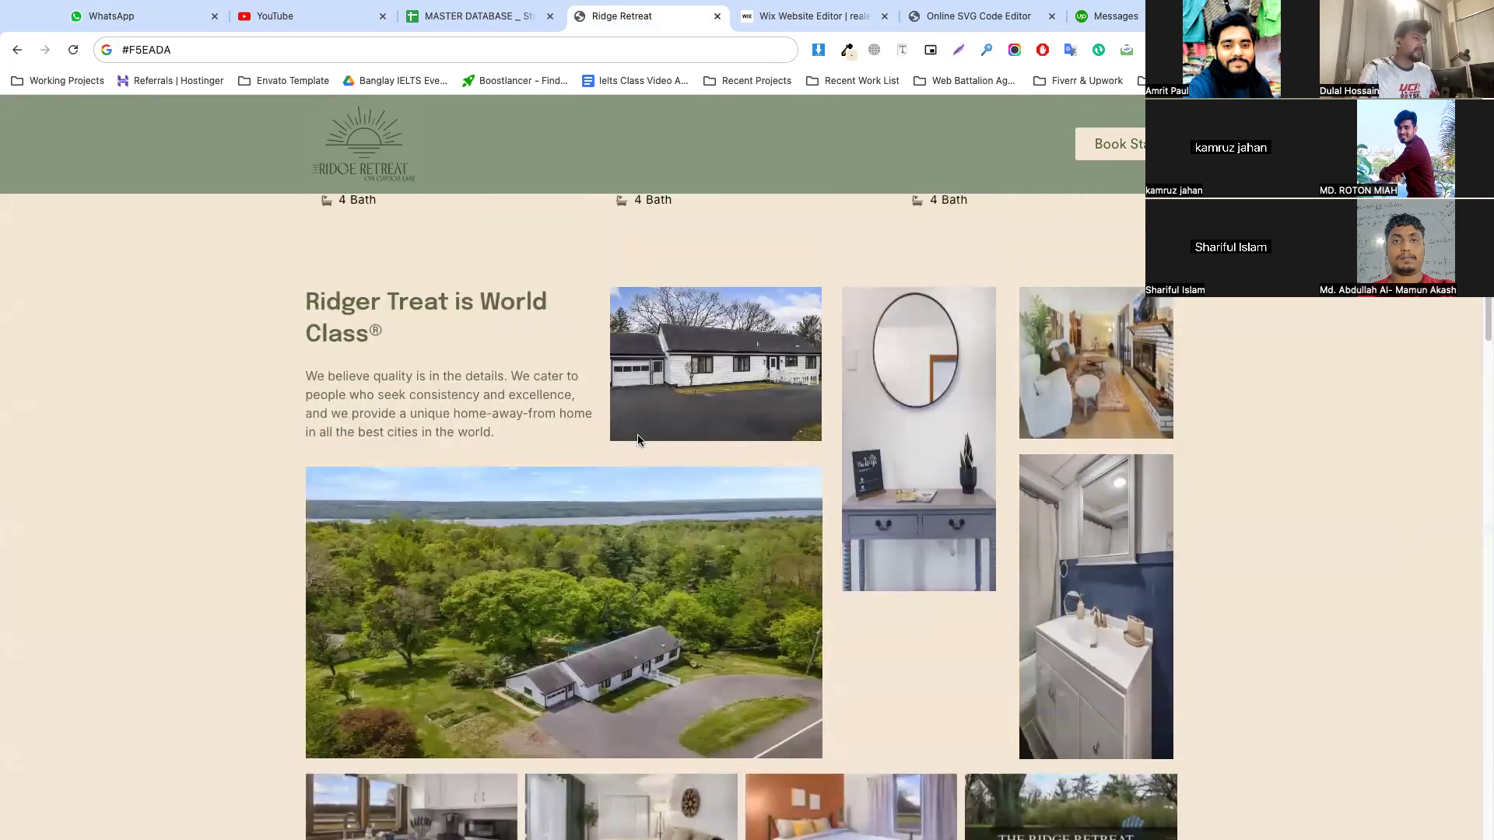
pyautogui.moveTo(306, 296); pyautogui.dragTo(387, 330)
pyautogui.hotkey('ctrl', 'c')
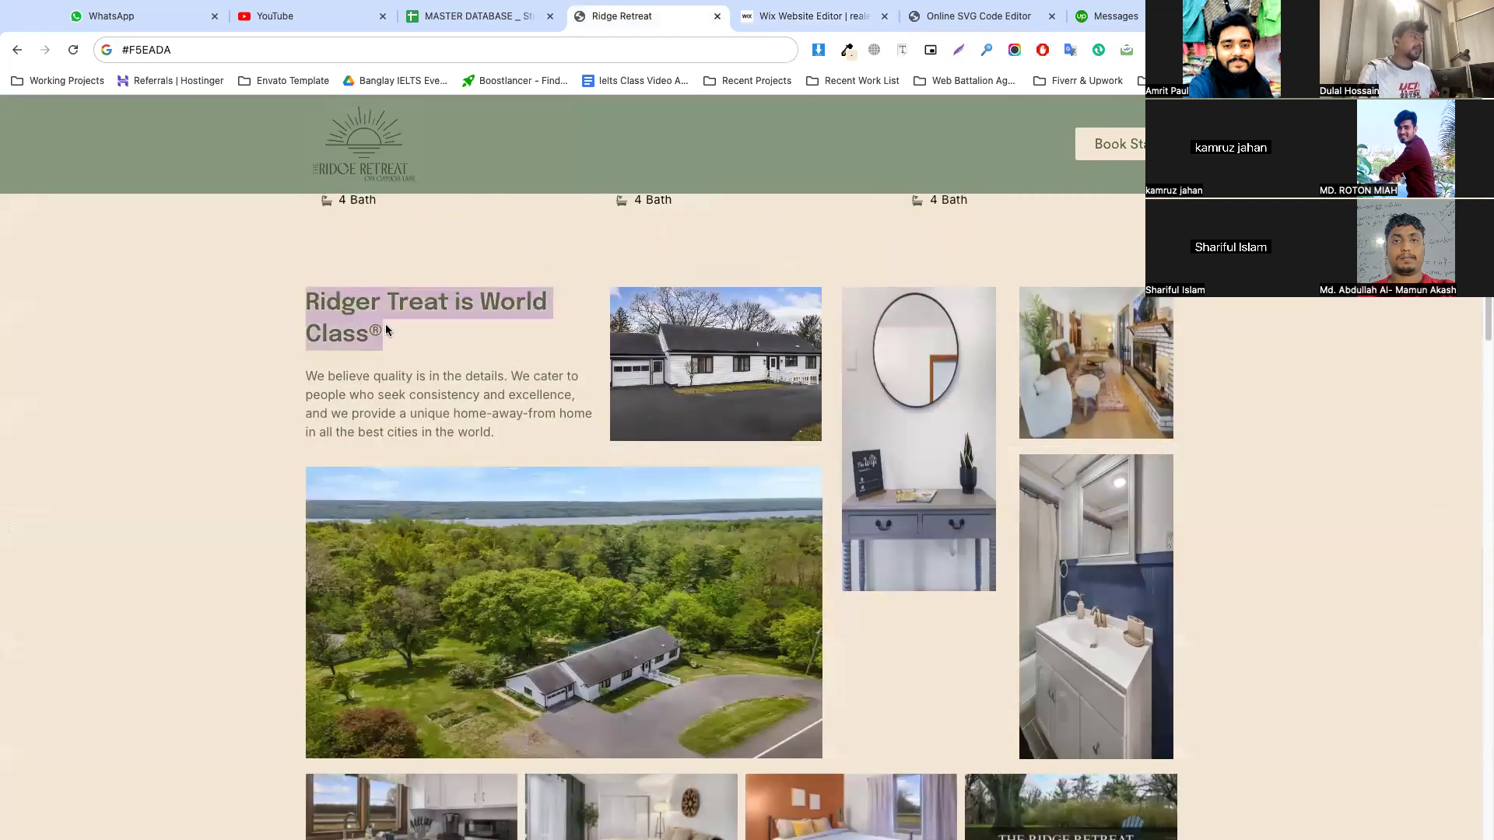
# Paste the heading into the blank Wix section against the left guide and style it as Heading 2
pyautogui.click(795, 15)
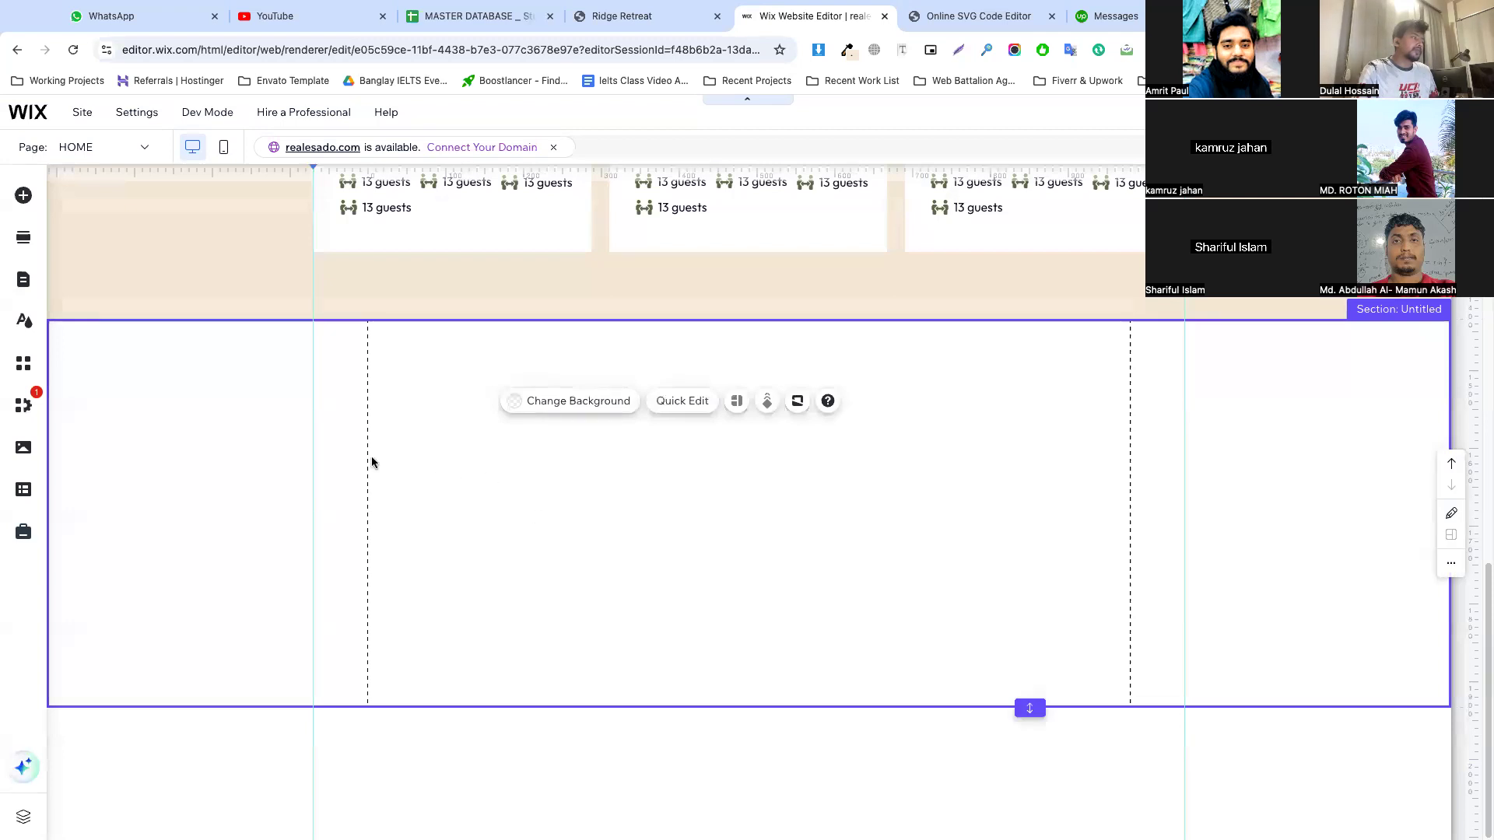
pyautogui.hotkey('ctrl', 'v')
pyautogui.moveTo(633, 500); pyautogui.dragTo(360, 396)
pyautogui.doubleClick(492, 394)
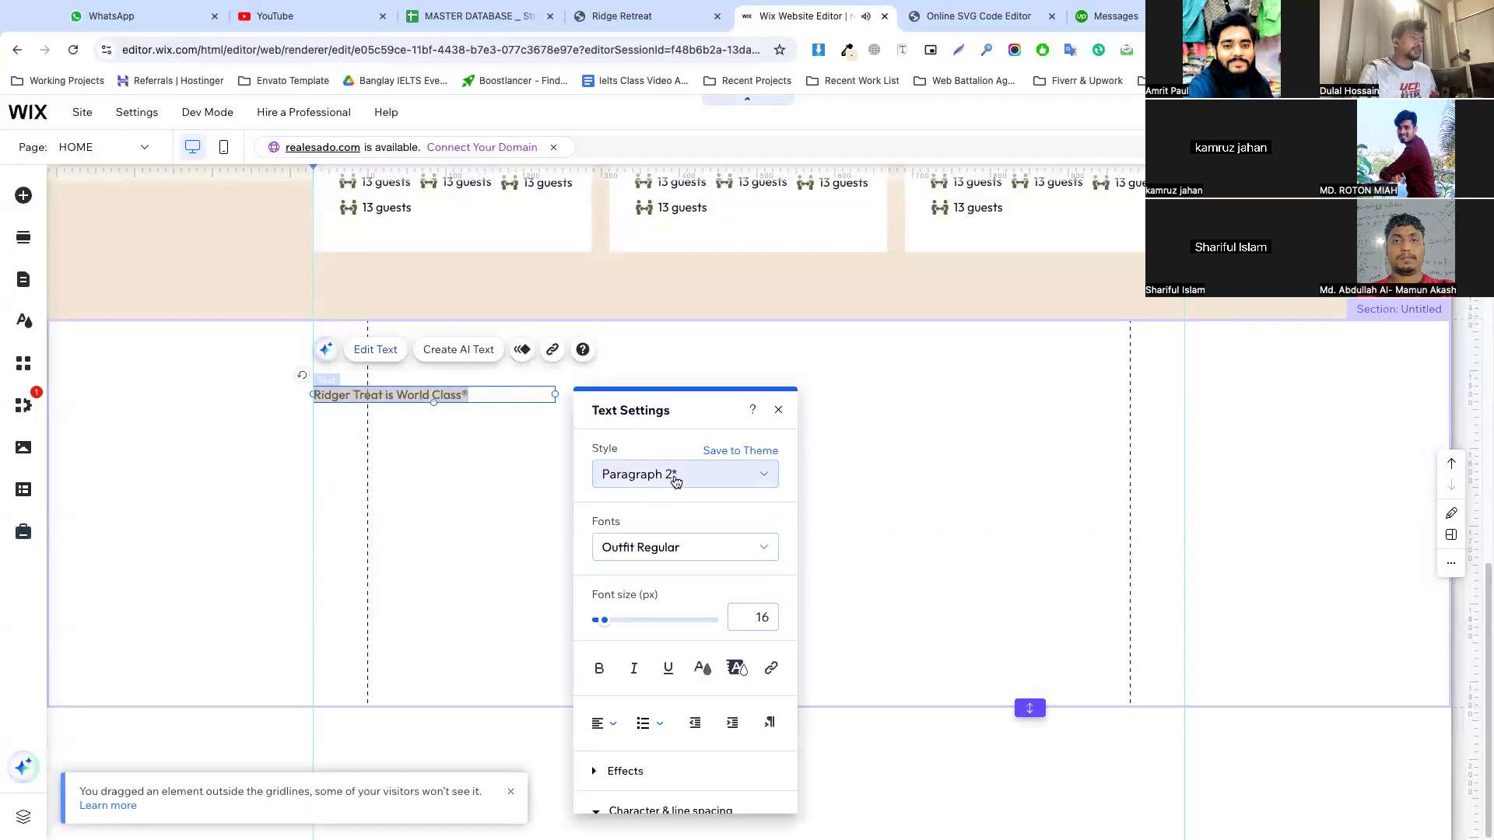
pyautogui.click(675, 481)
pyautogui.click(664, 165)
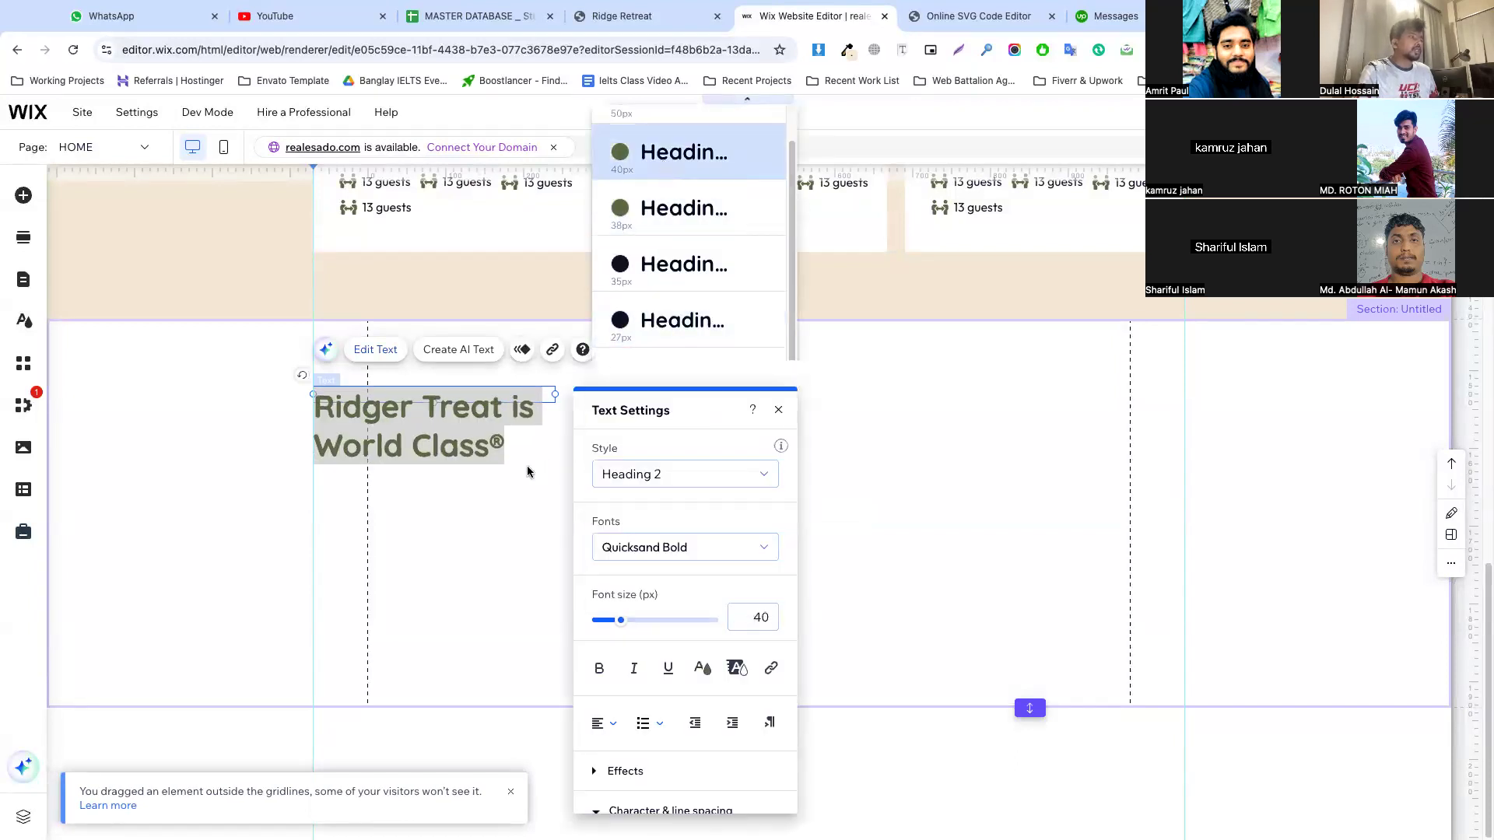
pyautogui.click(548, 464)
# Widen the heading's text box so its first line ends after "World", matching the reference page
pyautogui.click(446, 430)
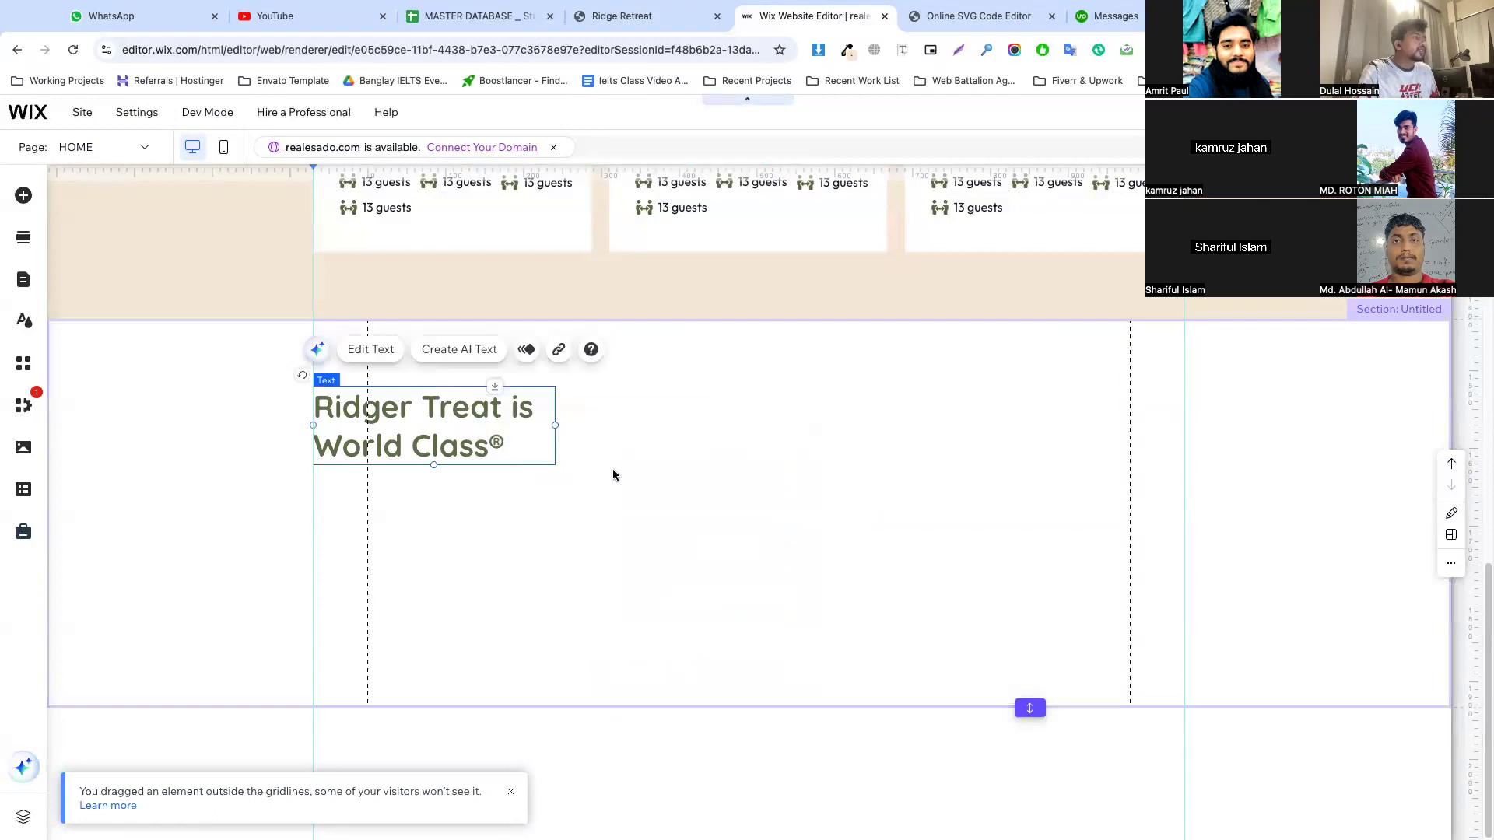
pyautogui.moveTo(555, 426); pyautogui.dragTo(597, 425)
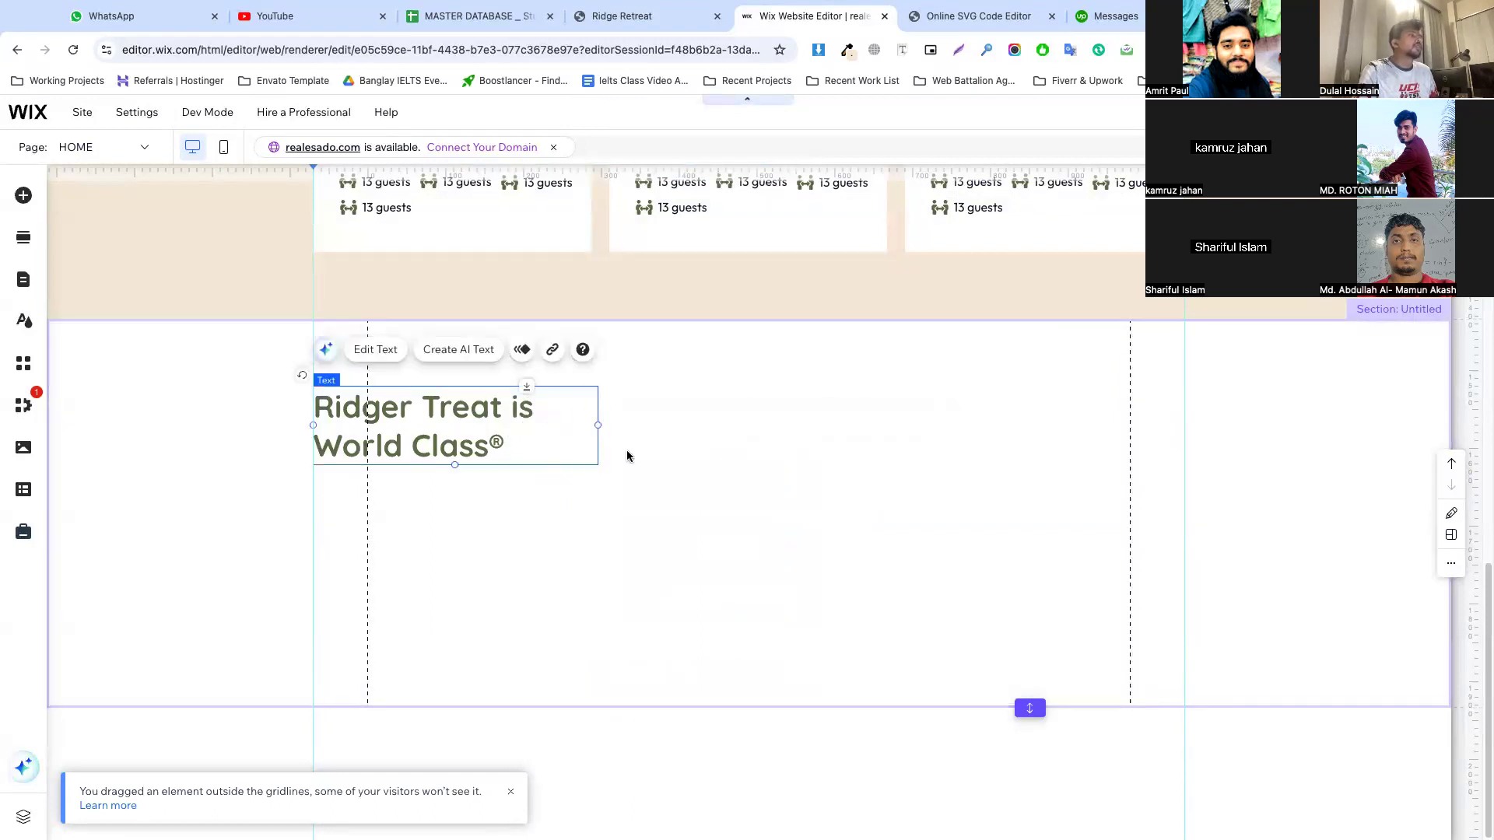
pyautogui.click(624, 454)
pyautogui.click(622, 16)
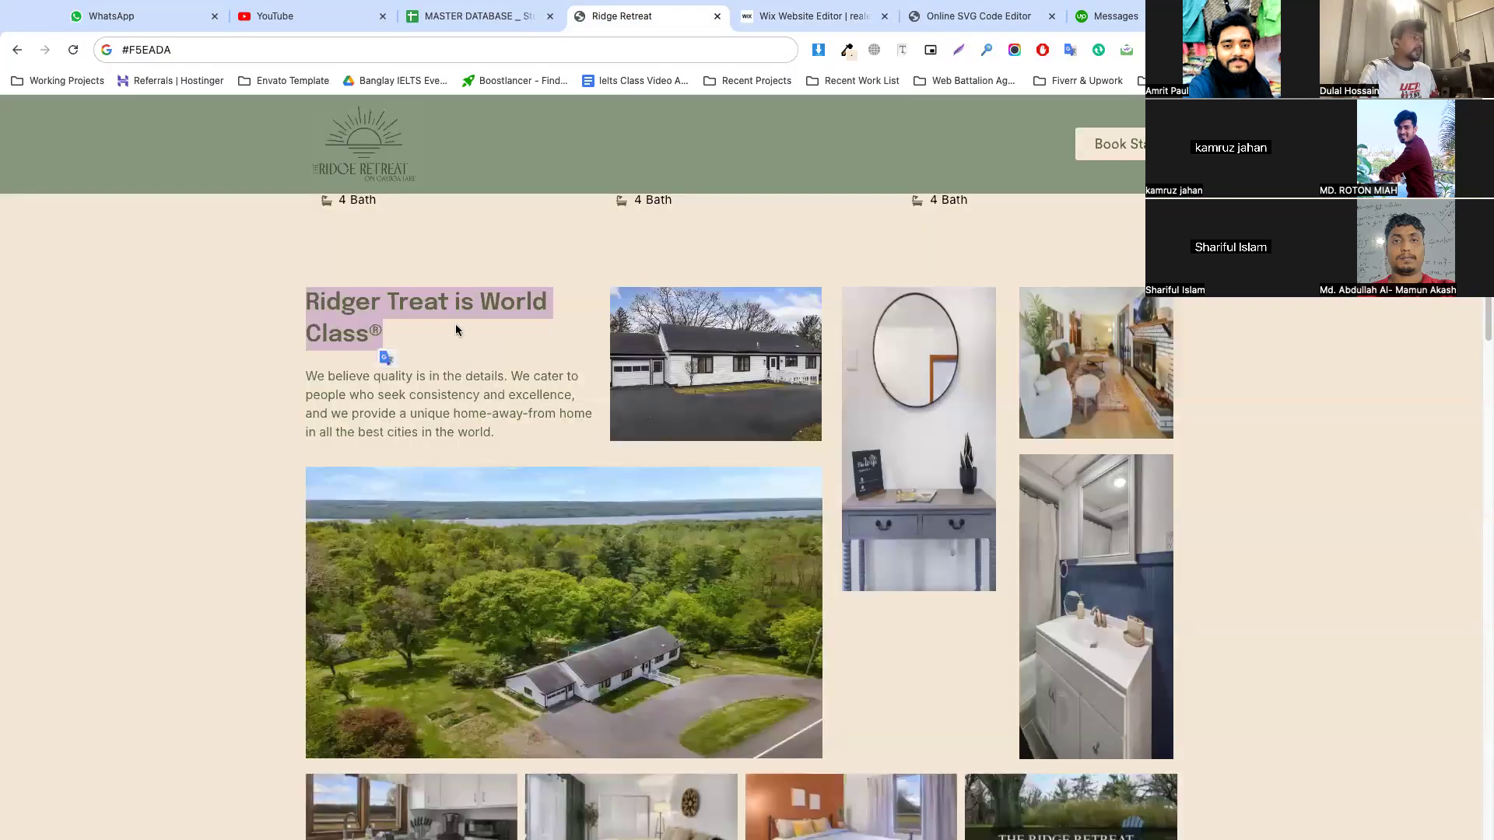
pyautogui.click(814, 15)
pyautogui.click(568, 419)
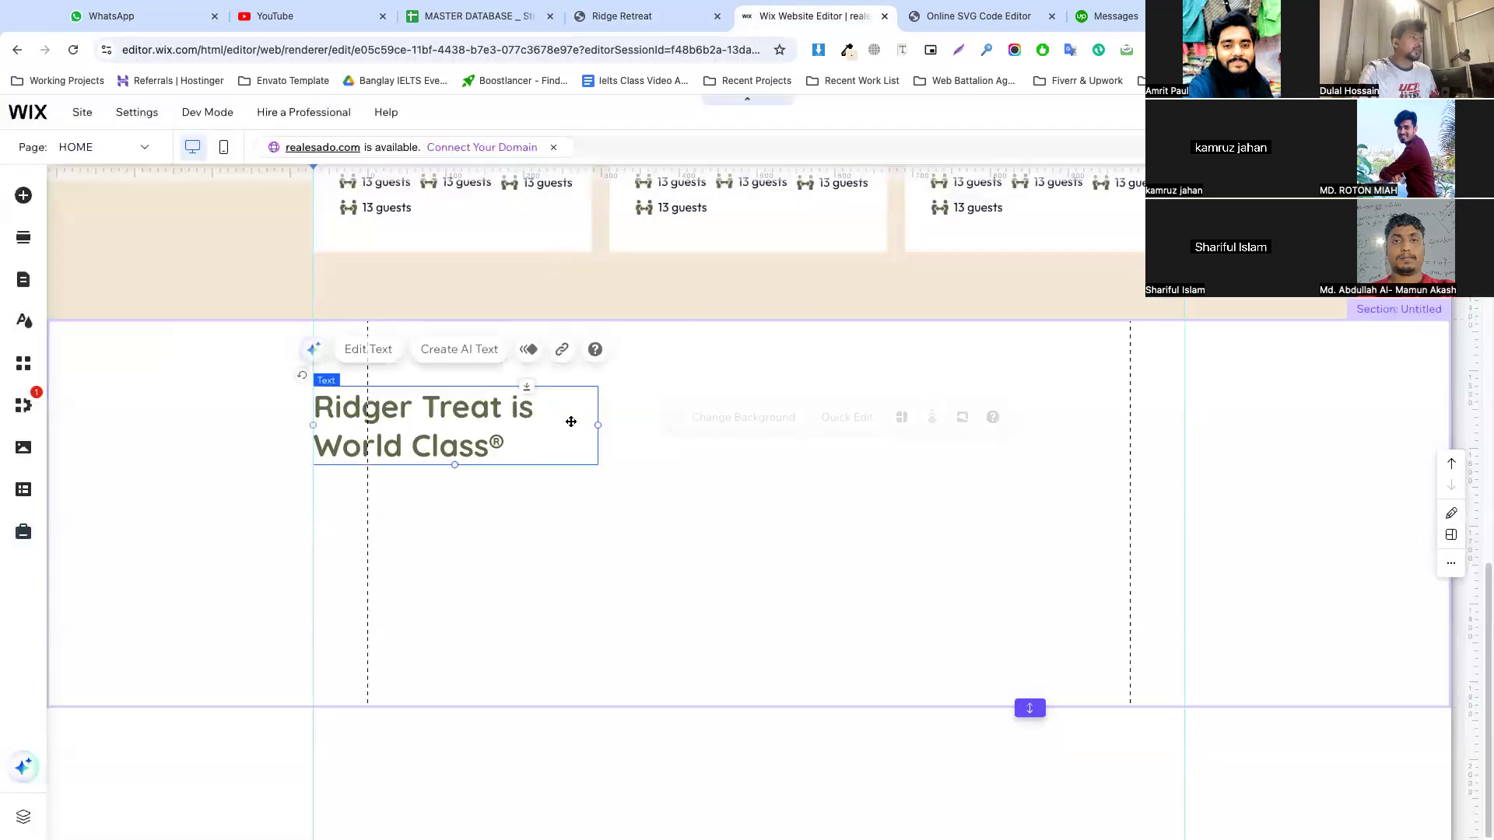
pyautogui.moveTo(595, 426); pyautogui.dragTo(639, 426)
pyautogui.click(750, 436)
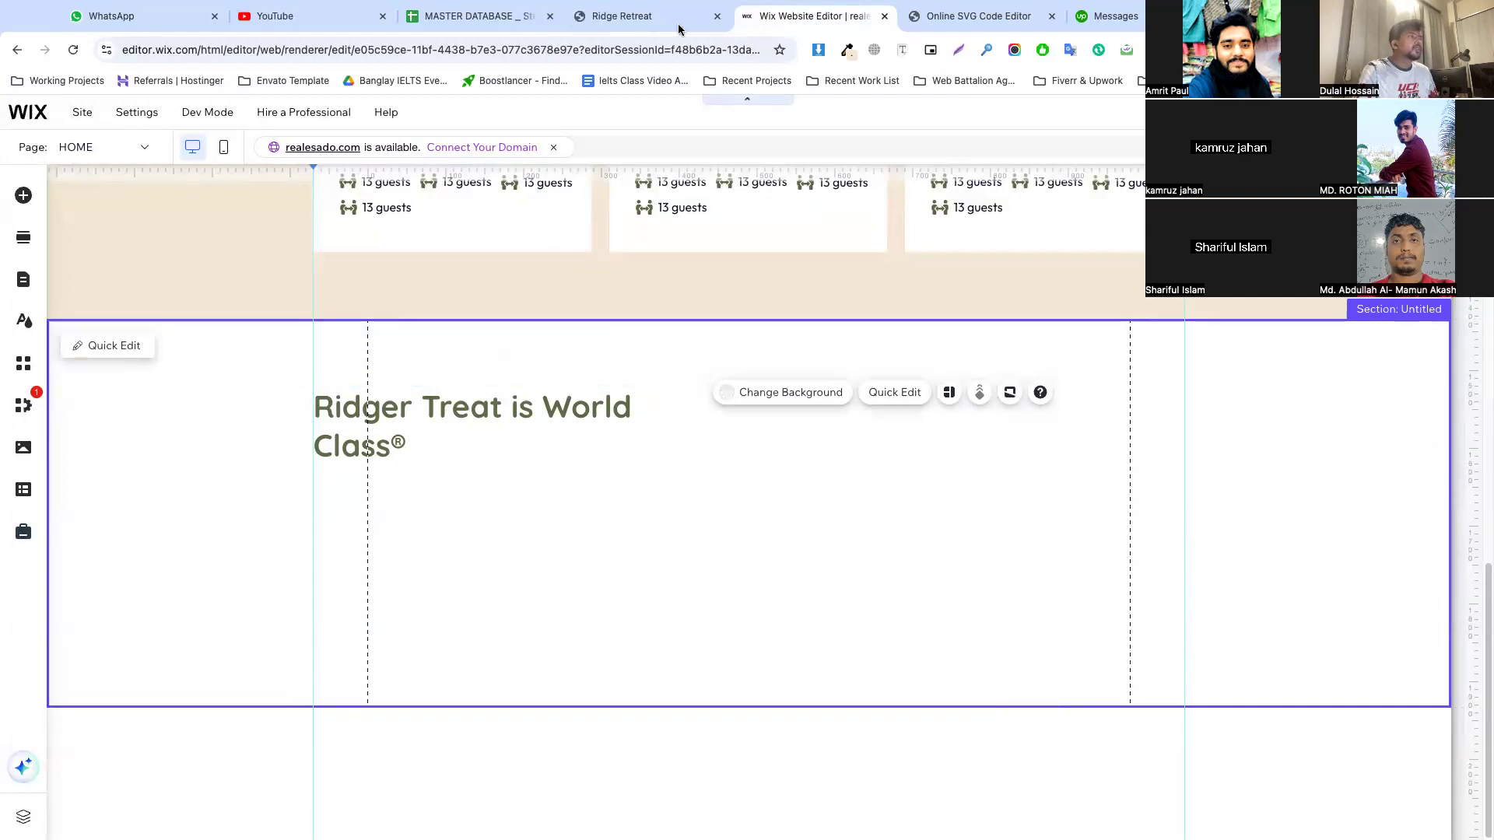
# Copy the "We believe quality is in the details" paragraph from the reference page and place it below the heading, about as wide
pyautogui.hotkey('ctrl', 'shift', 'Tab')
pyautogui.moveTo(506, 437); pyautogui.dragTo(308, 380)
pyautogui.hotkey('ctrl', 'c')
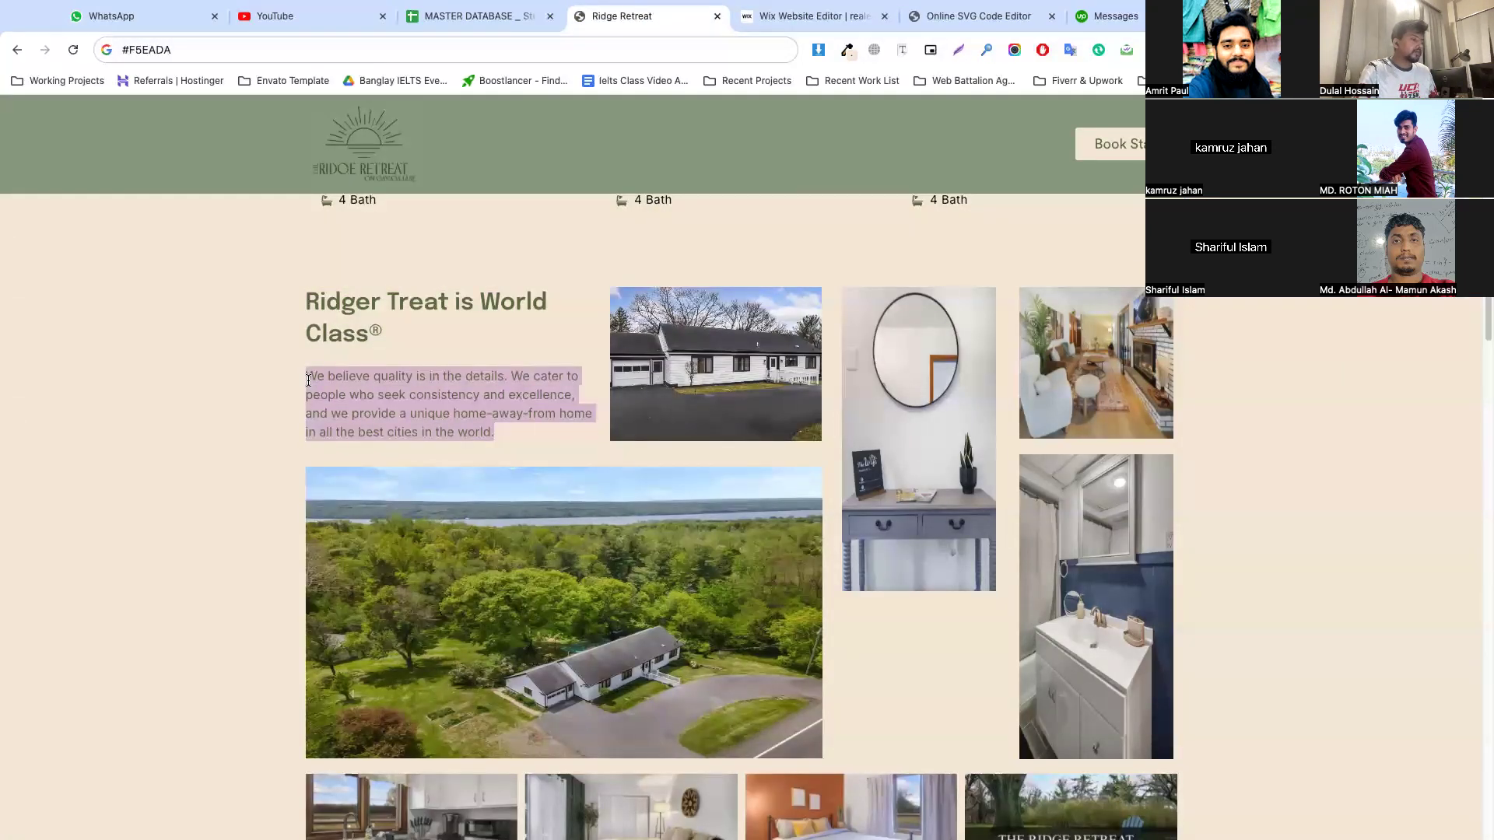
pyautogui.hotkey('ctrl', 'Tab')
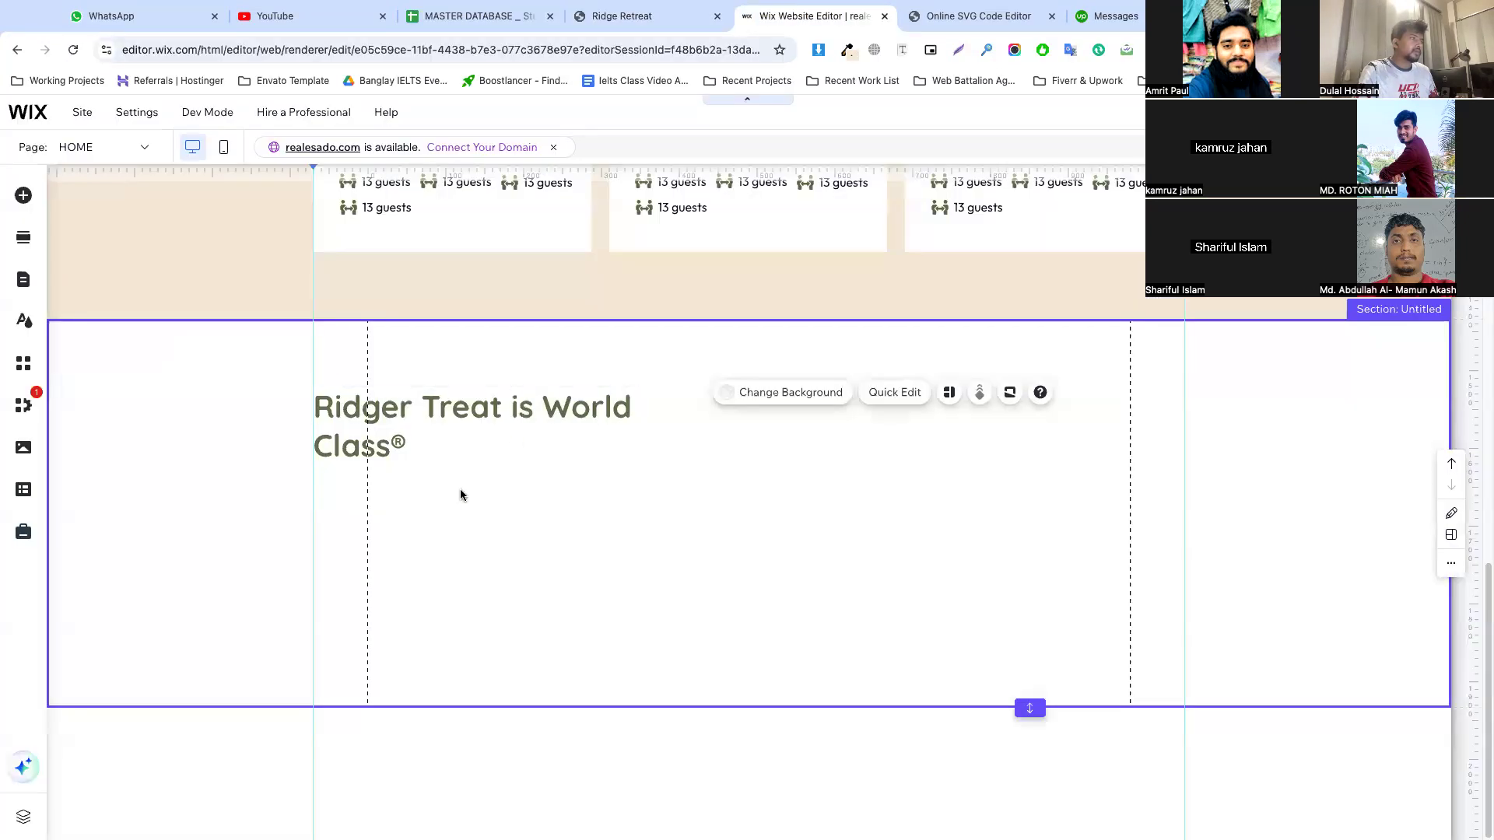
pyautogui.hotkey('ctrl', 'v')
pyautogui.click(710, 527)
pyautogui.moveTo(711, 527); pyautogui.dragTo(396, 500)
pyautogui.moveTo(556, 523); pyautogui.dragTo(634, 521)
pyautogui.click(687, 524)
# Set the paragraph's line spacing to a custom value of 1.5
pyautogui.click(463, 505)
pyautogui.doubleClick(464, 504)
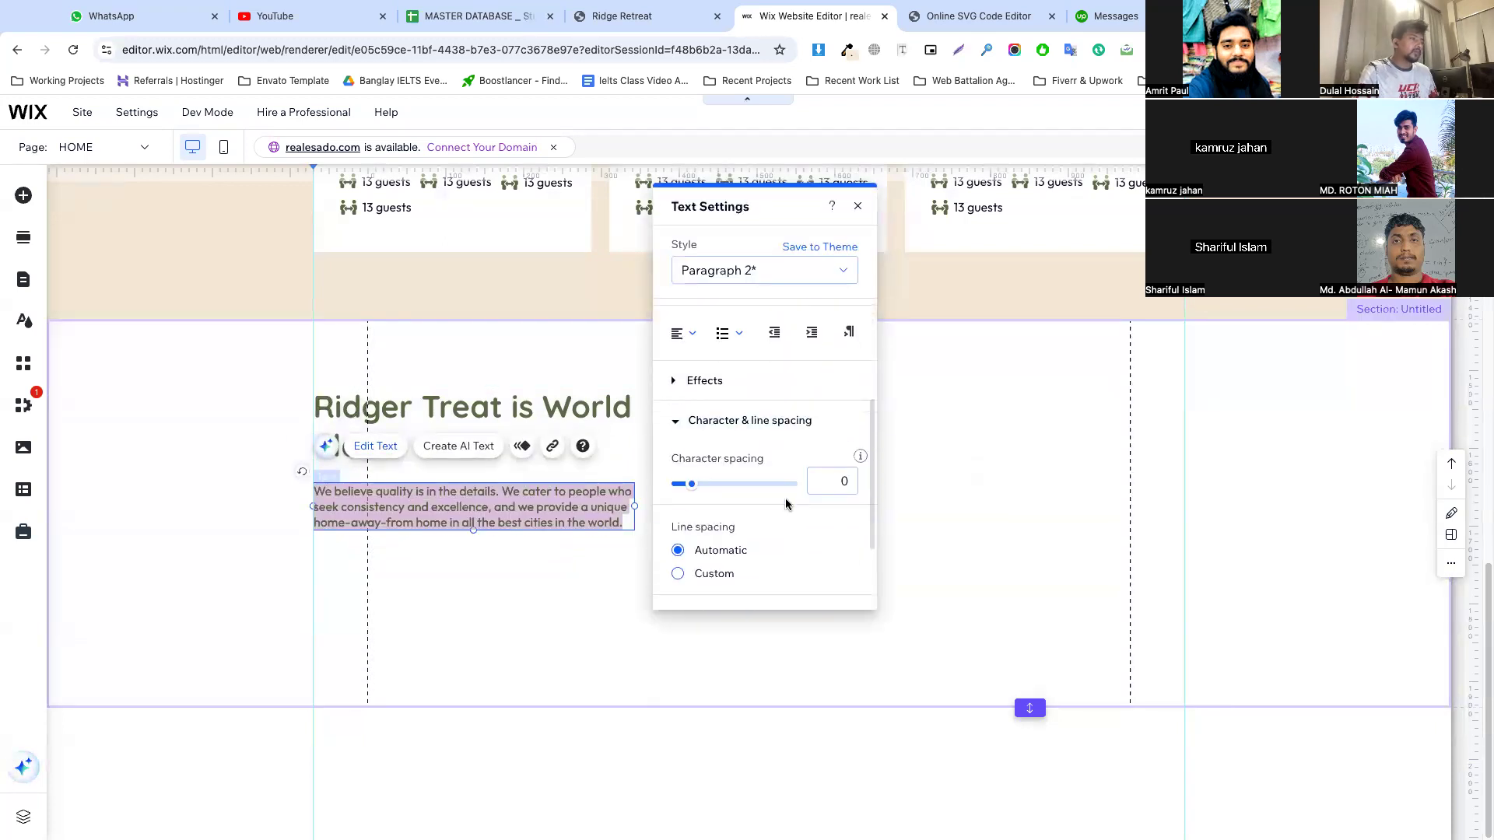
pyautogui.scroll(-3, 704, 537)
pyautogui.click(710, 484)
pyautogui.moveTo(709, 515); pyautogui.dragTo(728, 520)
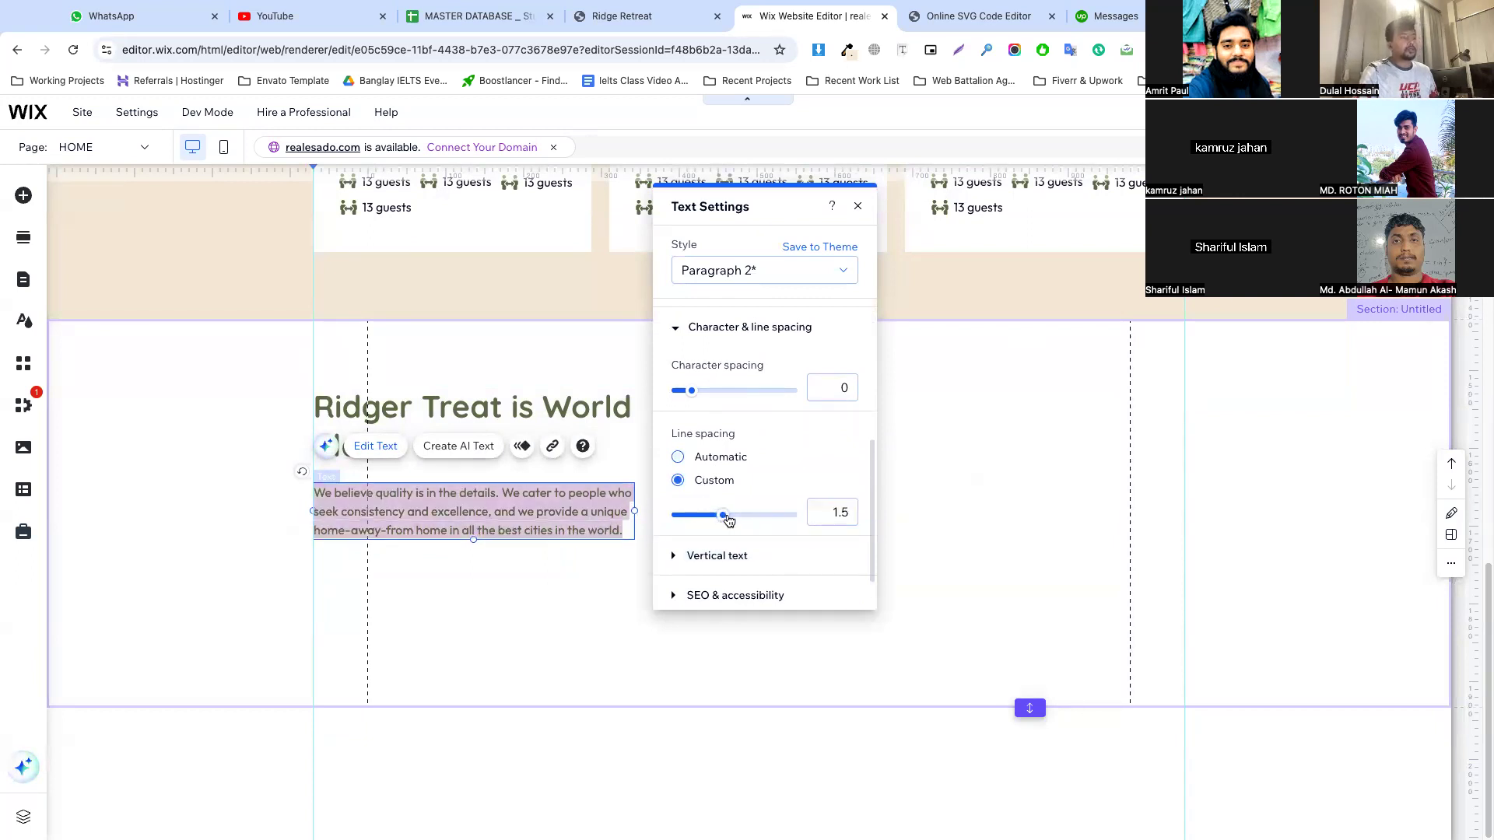
pyautogui.click(509, 587)
# Move the paragraph slightly up towards the heading and increase the section's height
pyautogui.click(433, 511)
pyautogui.moveTo(434, 510); pyautogui.dragTo(433, 508)
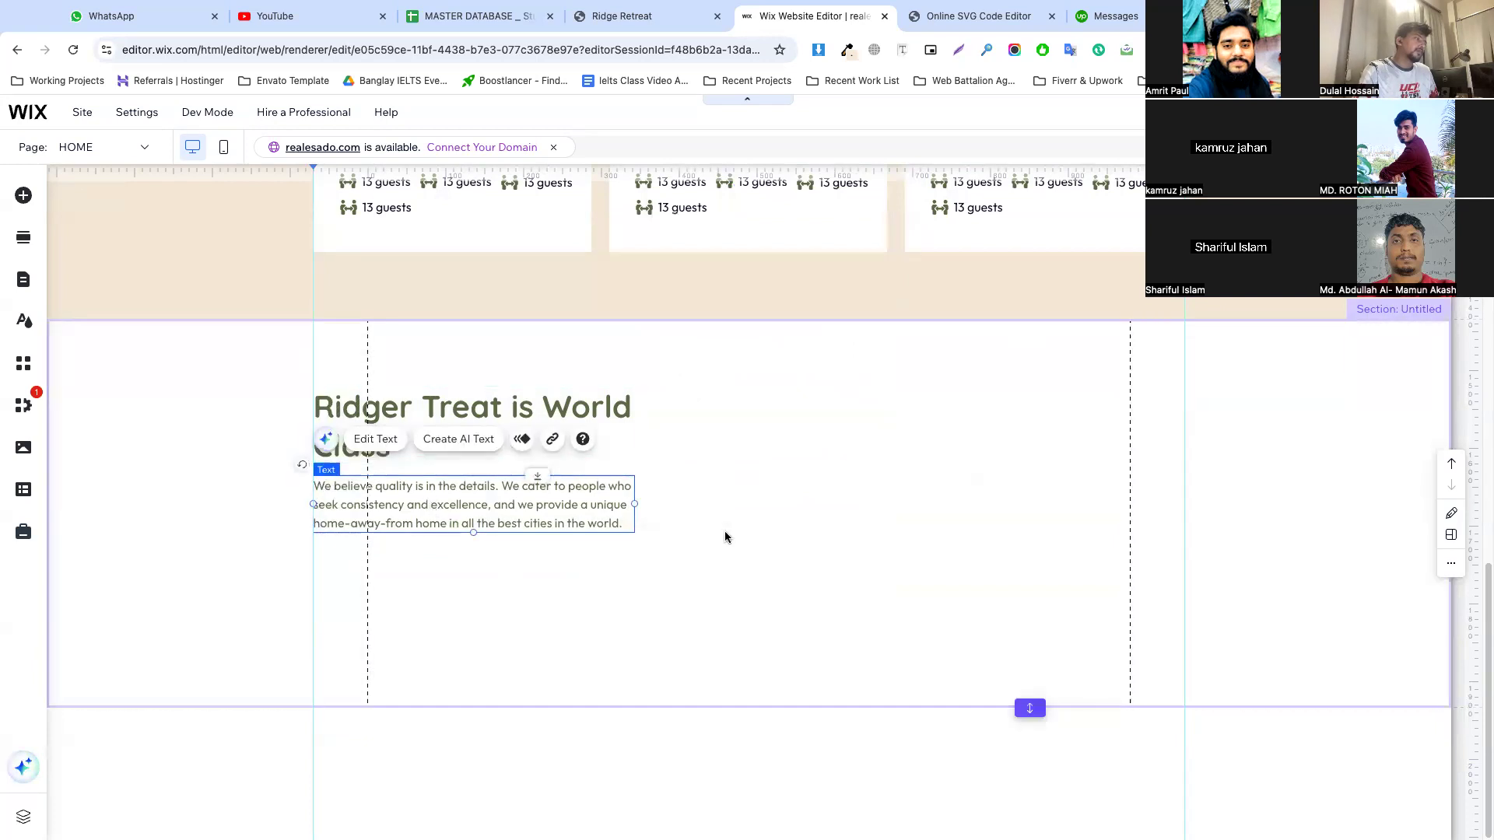
pyautogui.click(724, 534)
pyautogui.moveTo(1030, 708); pyautogui.dragTo(1011, 808)
pyautogui.scroll(-2, 751, 400)
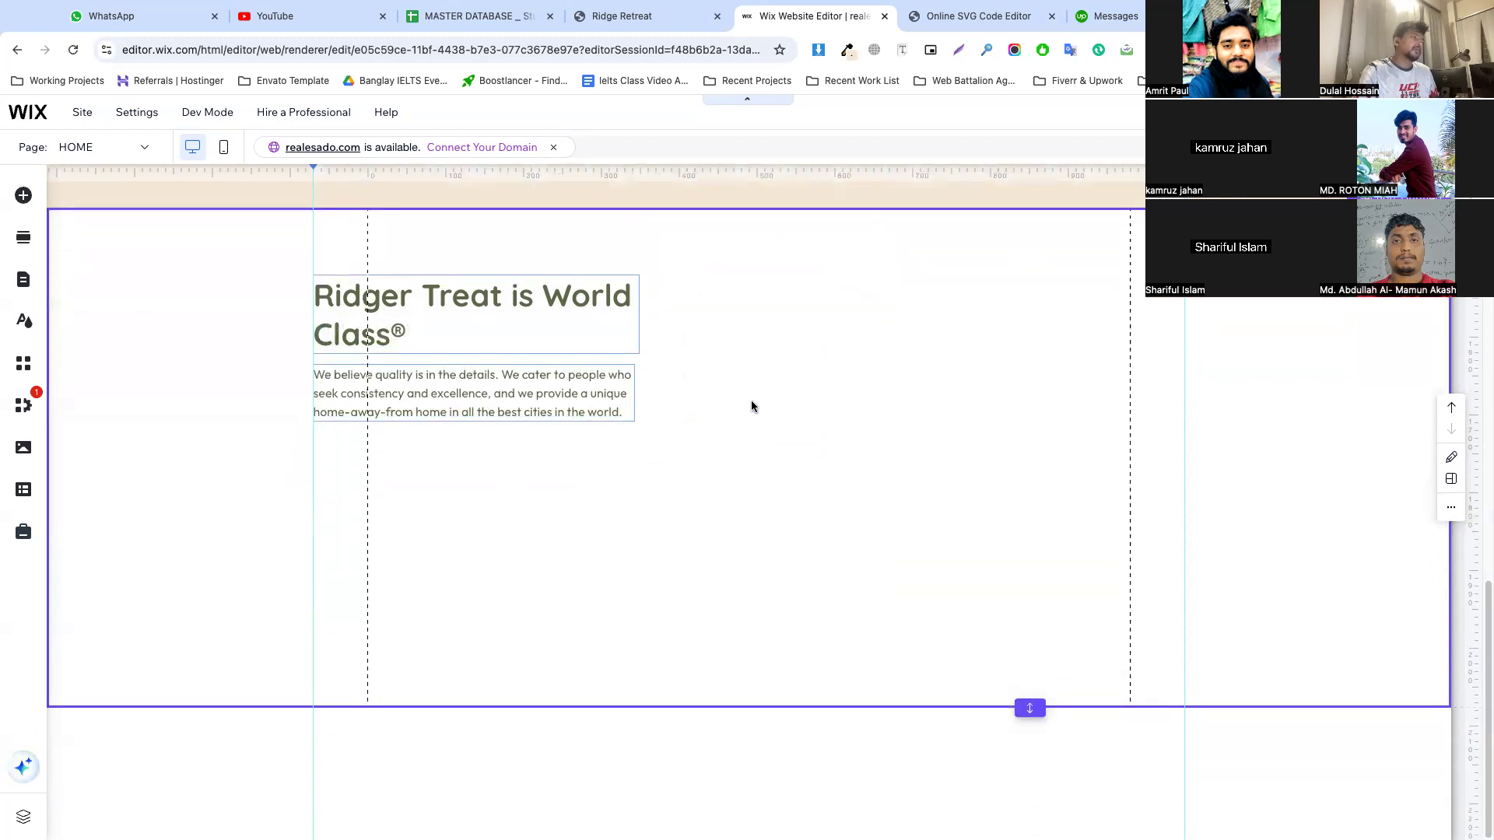
# Copy the large aerial photo of the house from the reference page and paste it into the new Wix section
pyautogui.click(623, 17)
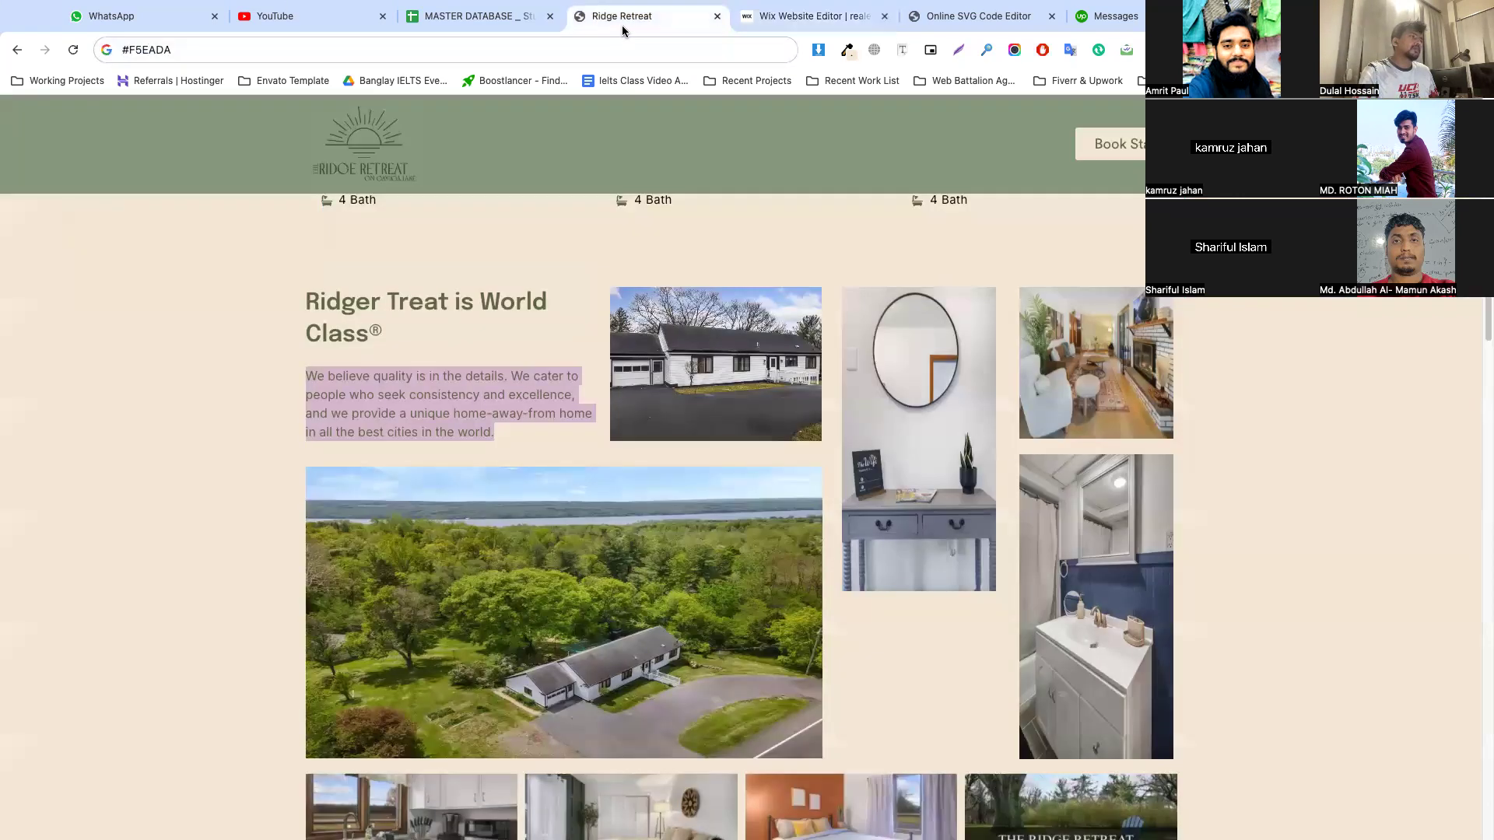
pyautogui.rightClick(689, 327)
pyautogui.click(564, 321)
pyautogui.scroll(-5, 564, 321)
pyautogui.scroll(3, 660, 305)
pyautogui.scroll(-5, 622, 299)
pyautogui.rightClick(595, 291)
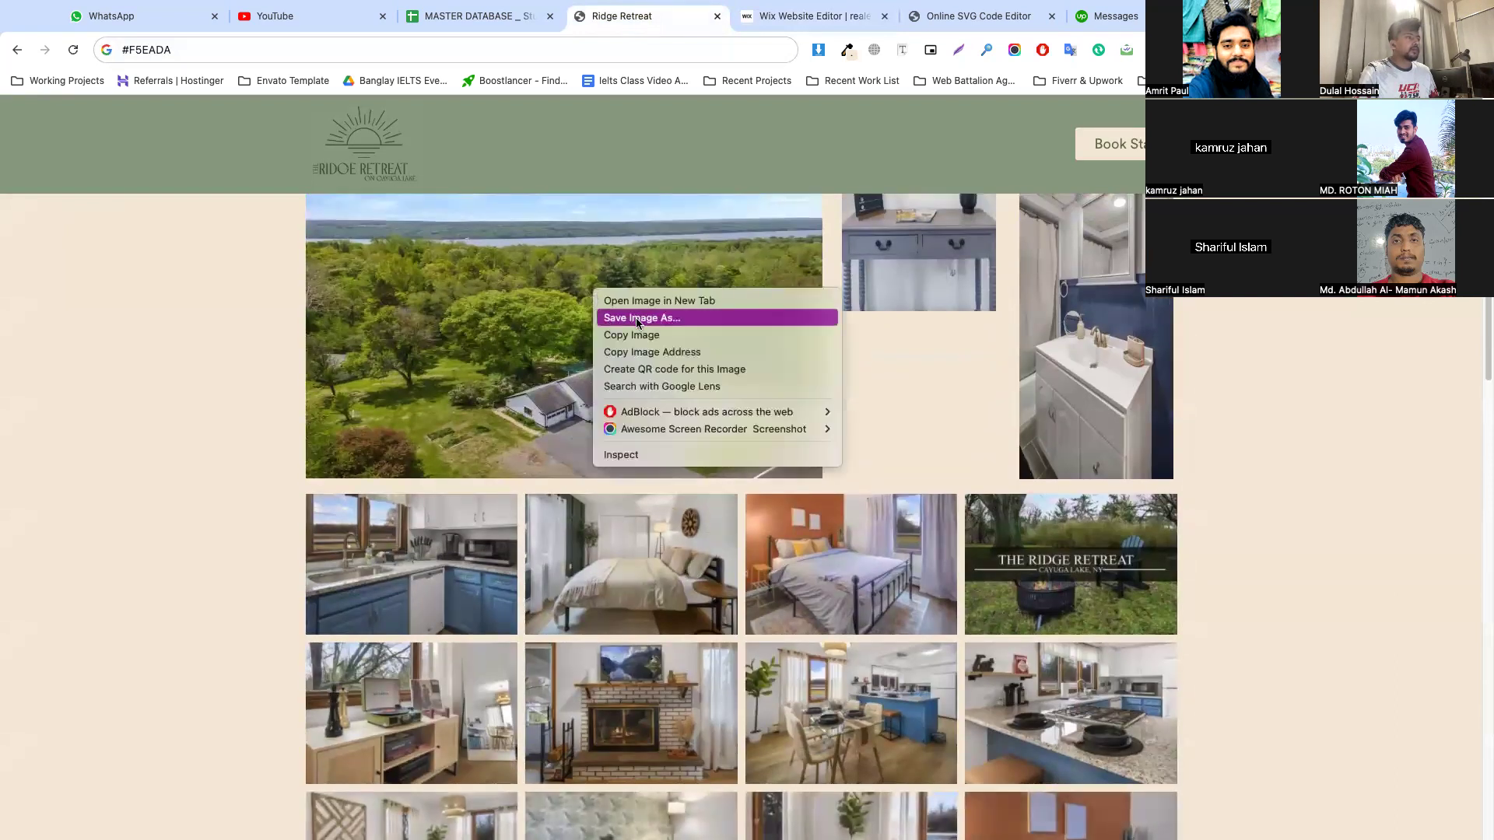
pyautogui.click(584, 263)
pyautogui.click(783, 34)
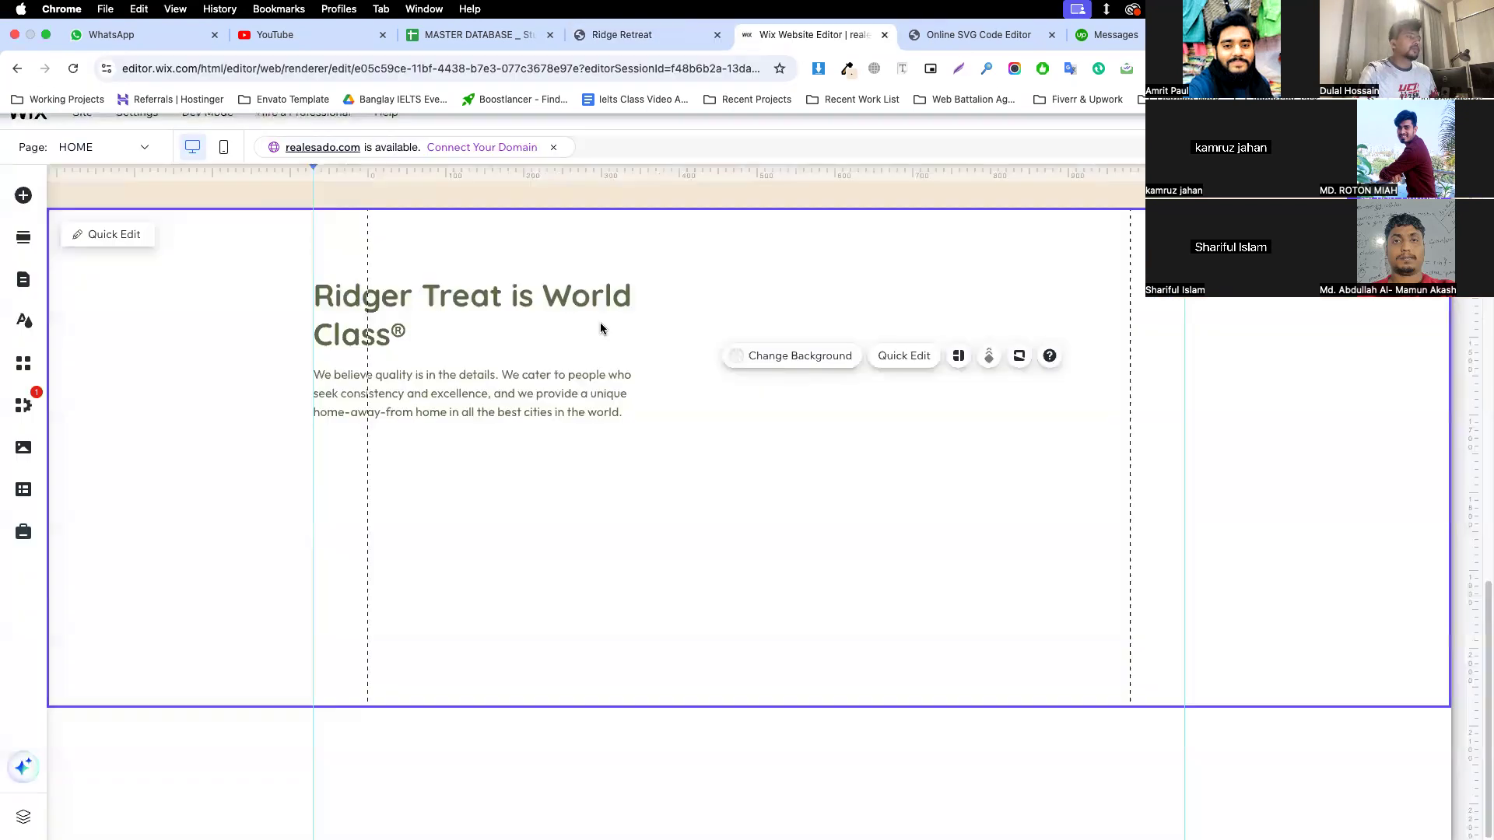
pyautogui.click(553, 461)
pyautogui.press('super+v')
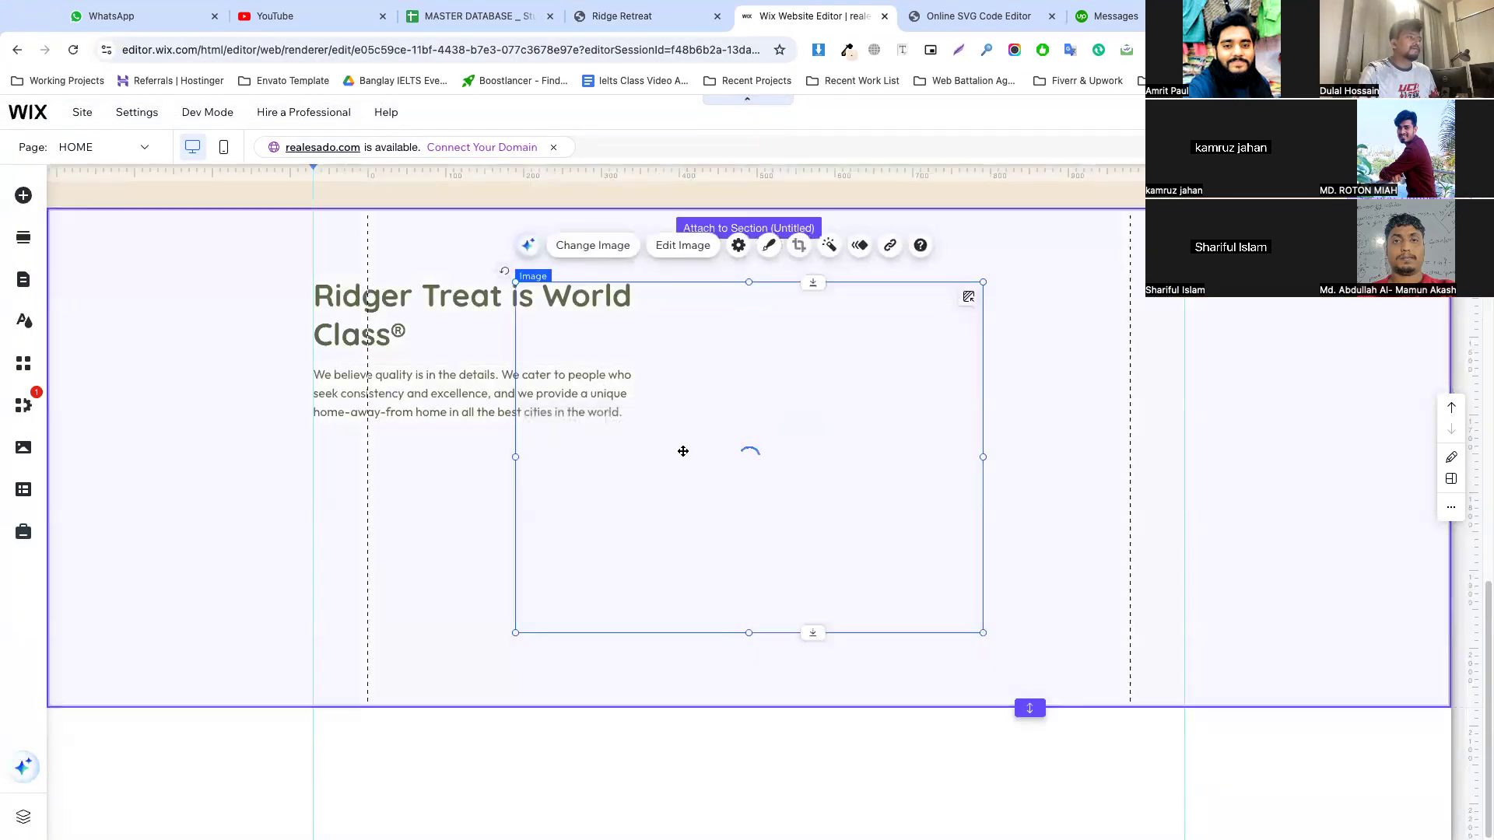
# Extend the section's height again and move the aerial photo below the paragraph, aligned with the left guide
pyautogui.click(1015, 646)
pyautogui.moveTo(1030, 709); pyautogui.dragTo(1029, 827)
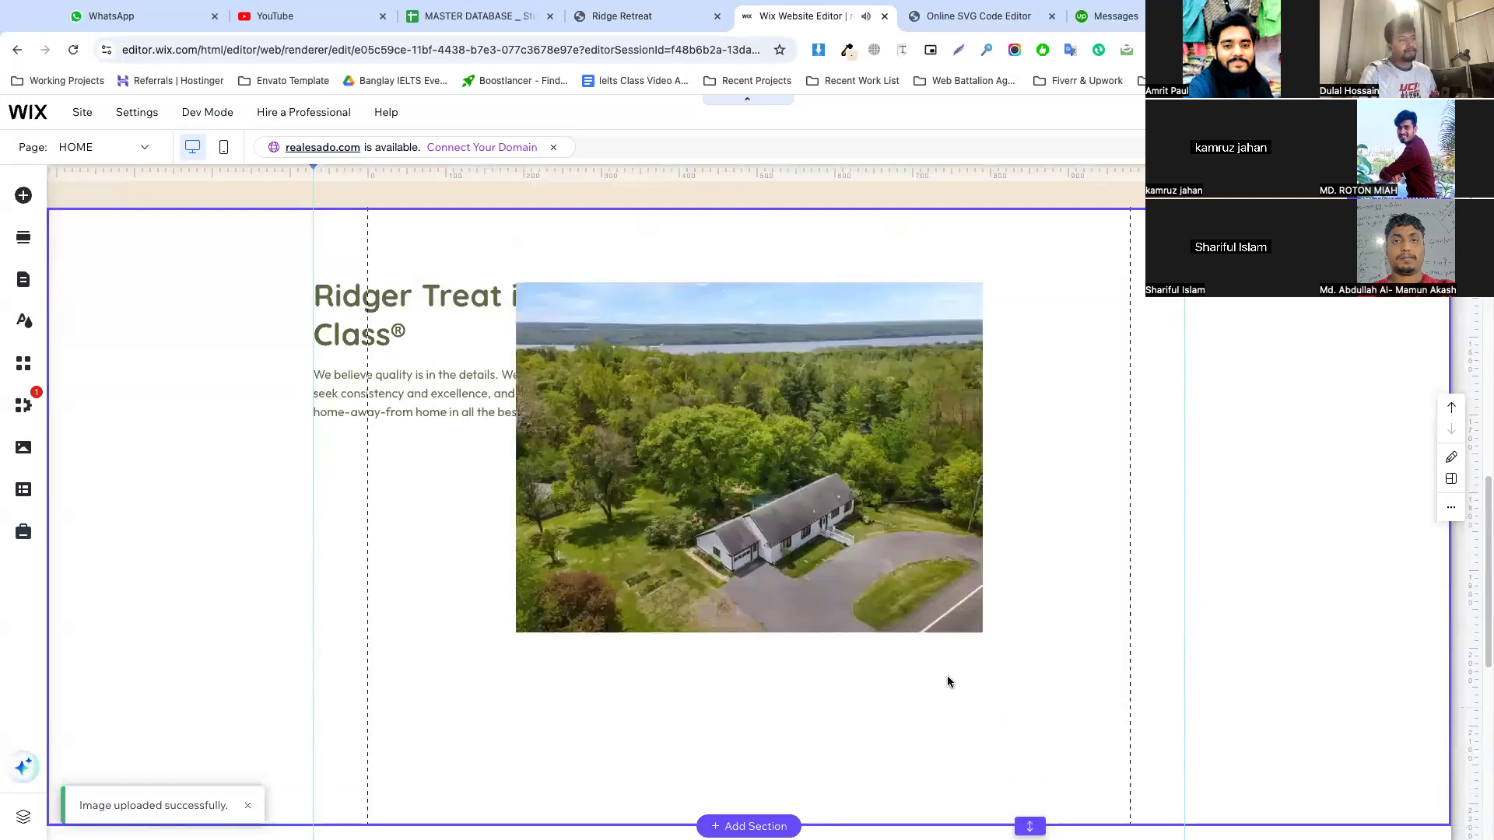
pyautogui.click(757, 381)
pyautogui.moveTo(758, 381); pyautogui.dragTo(554, 543)
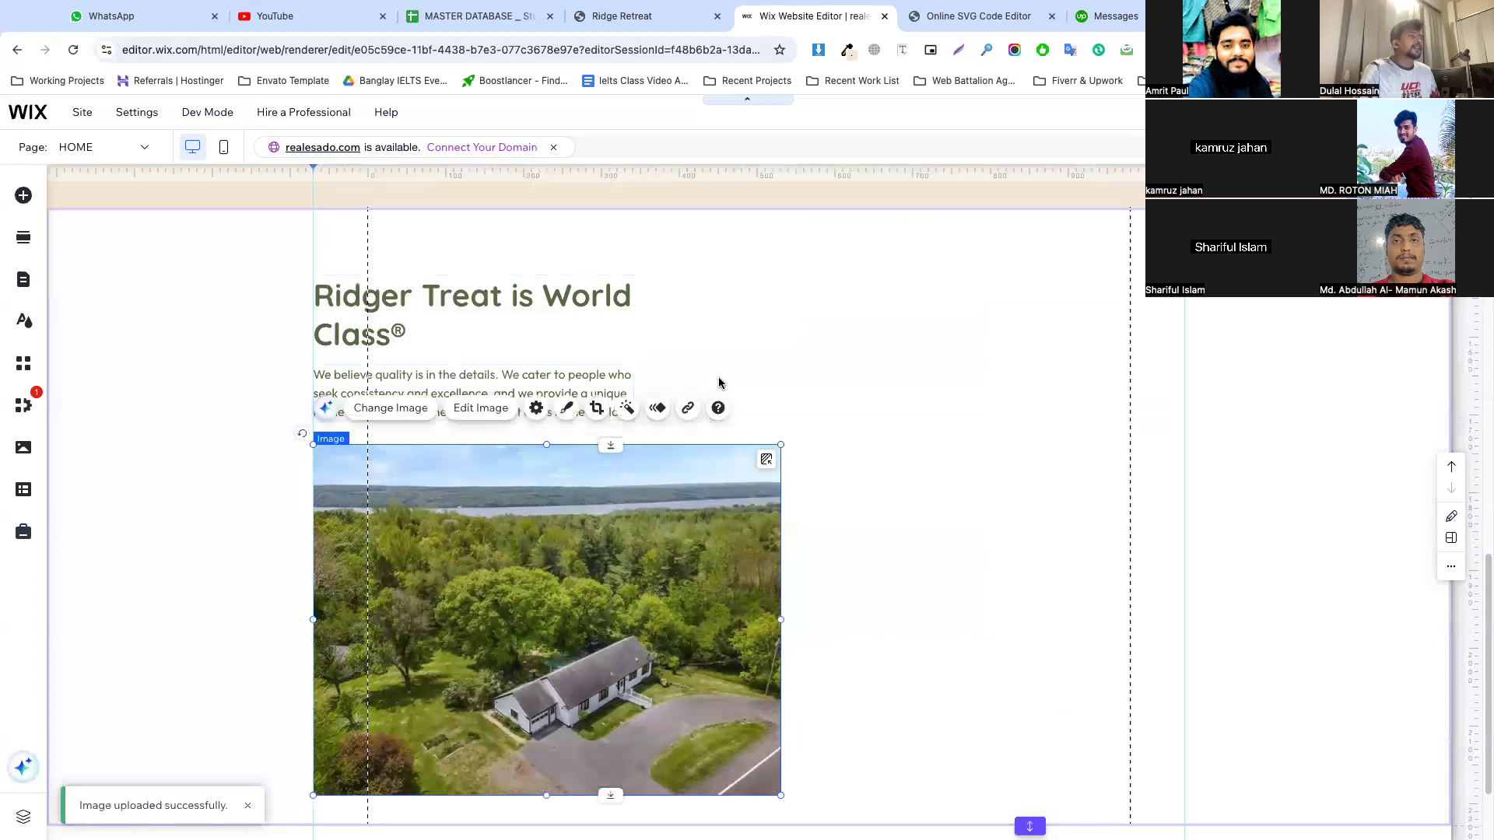
# Compare the aerial photo with the reference page and reduce its height from the lower edge to match those proportions
pyautogui.click(650, 15)
pyautogui.scroll(3, 570, 301)
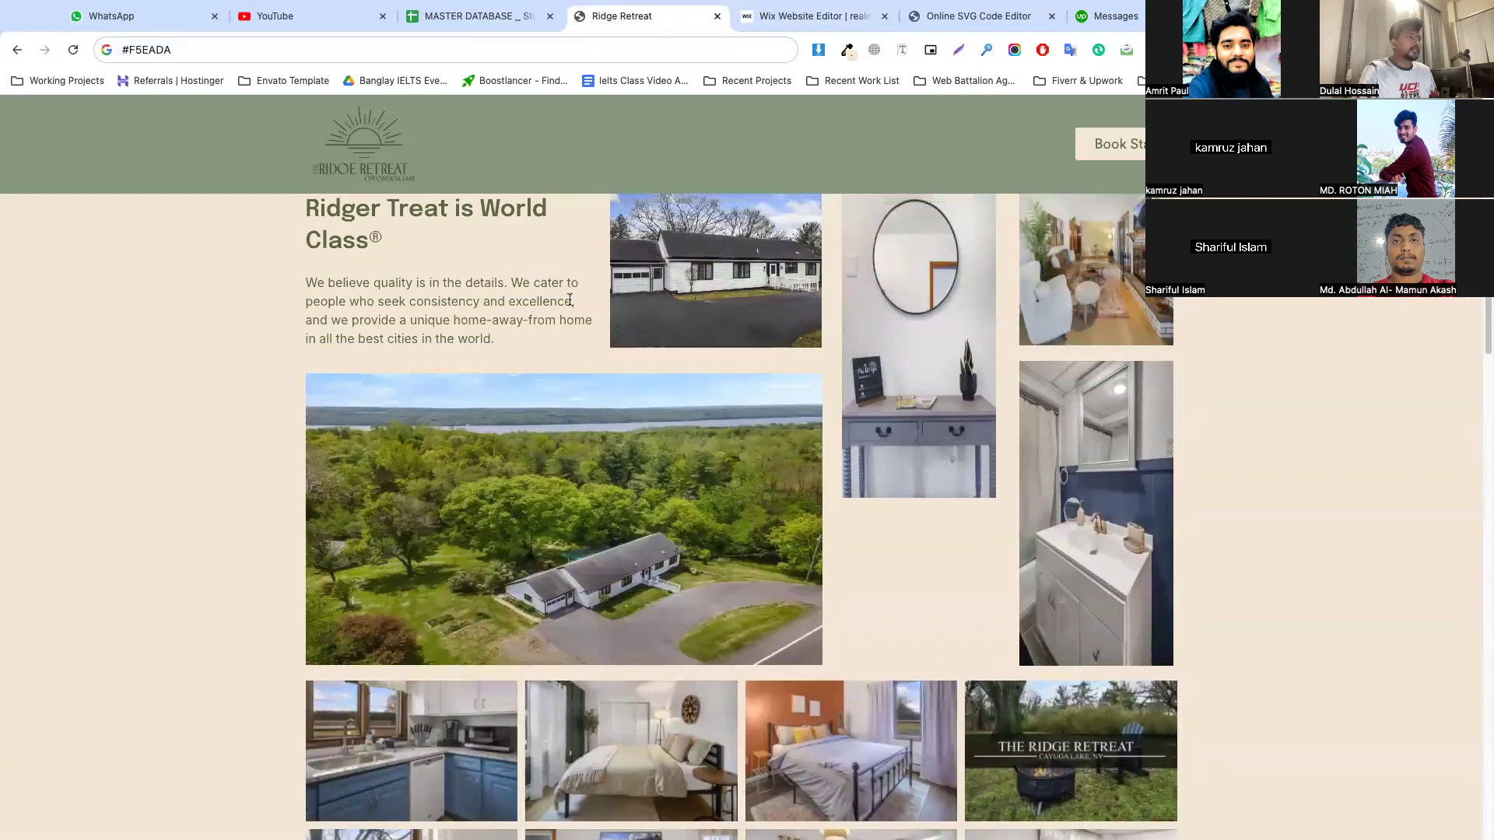
pyautogui.click(809, 16)
pyautogui.scroll(-2, 562, 652)
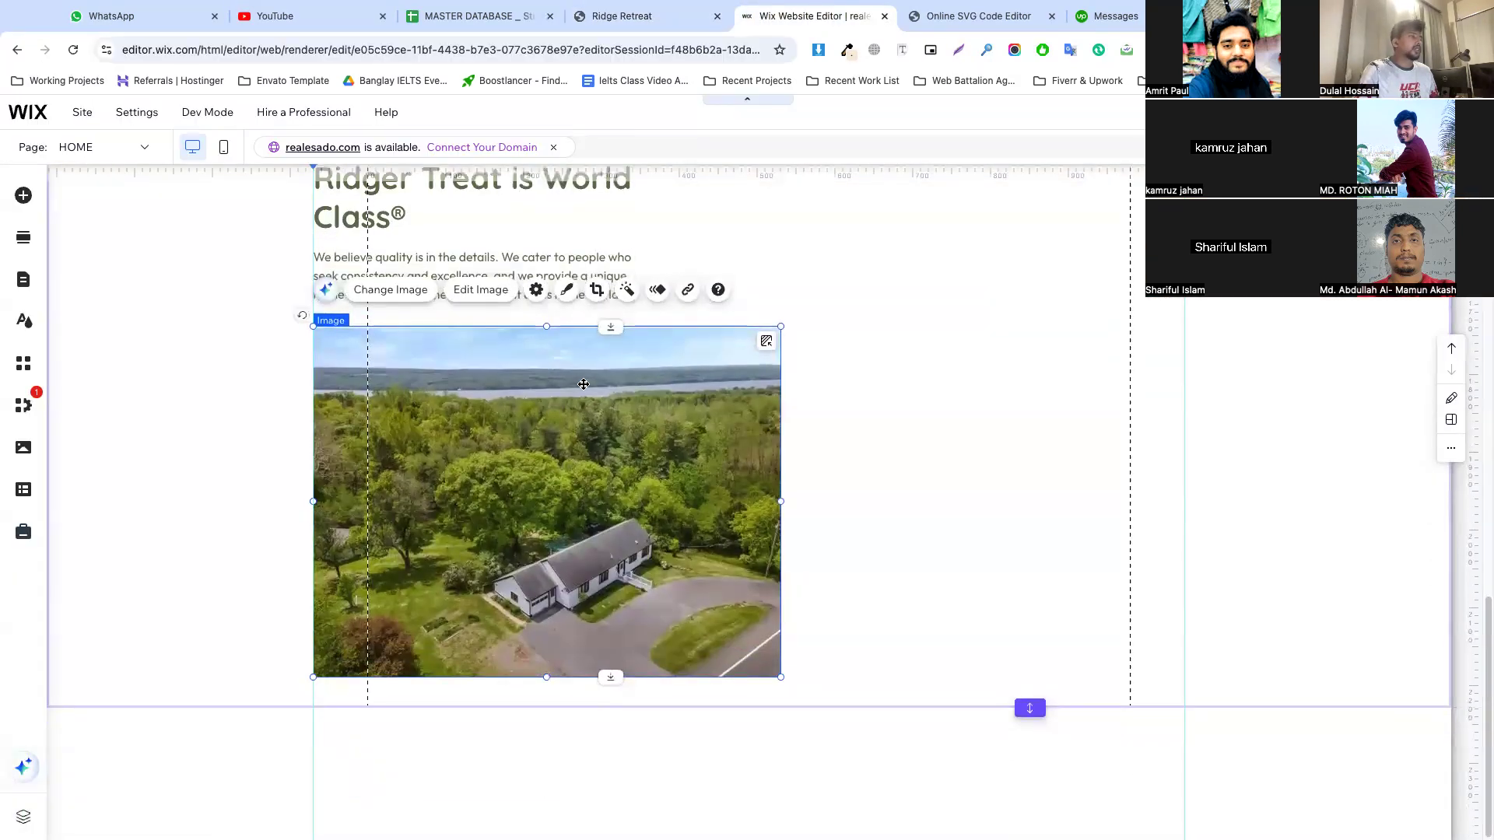
pyautogui.moveTo(545, 679); pyautogui.dragTo(551, 620)
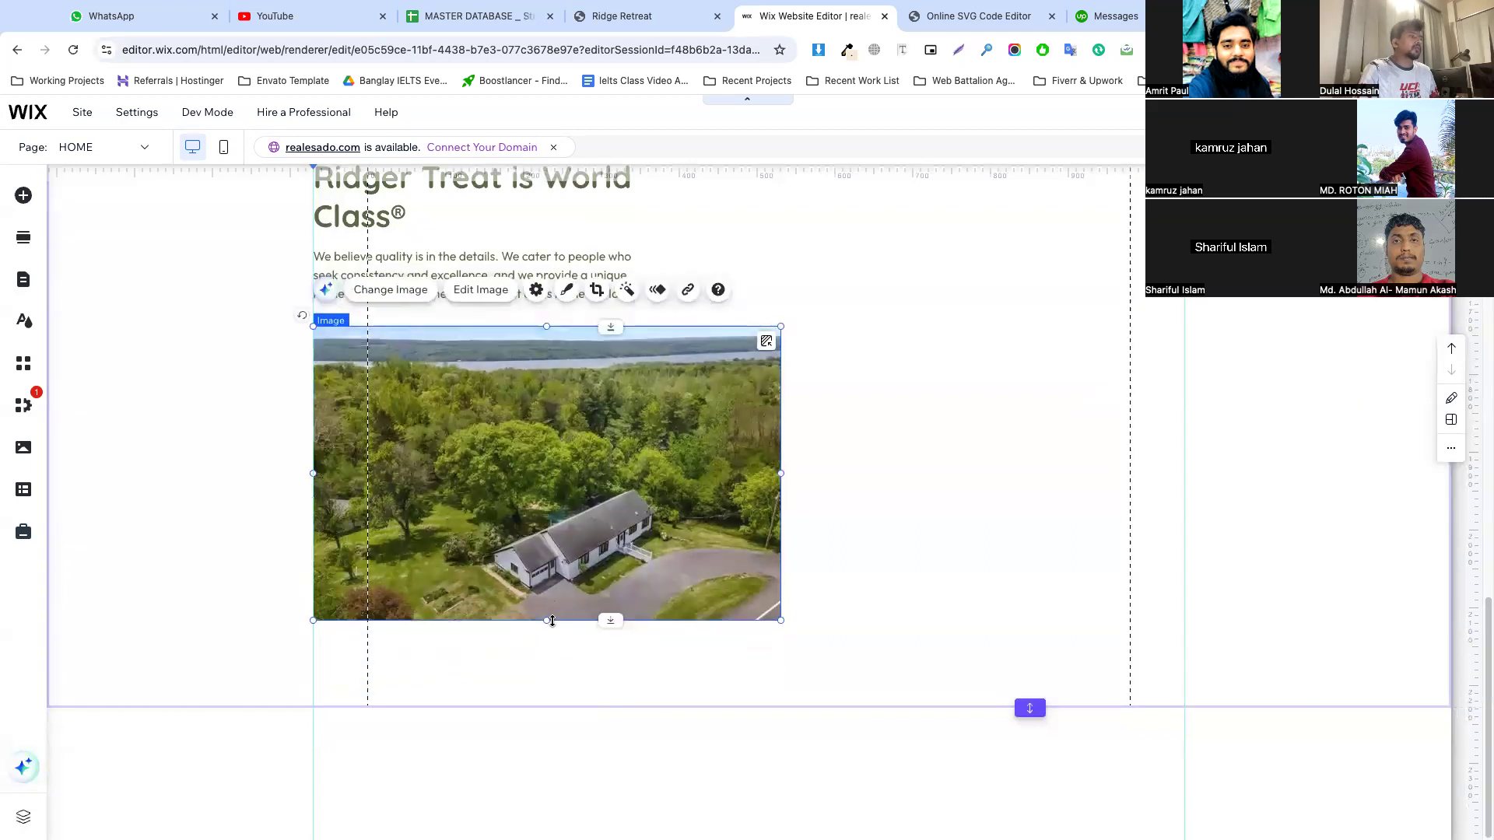
# Shift the aerial photo up within its crop frame to show more of the lawn and driveway
pyautogui.hotkey('ctrl', 'shift', 'p')
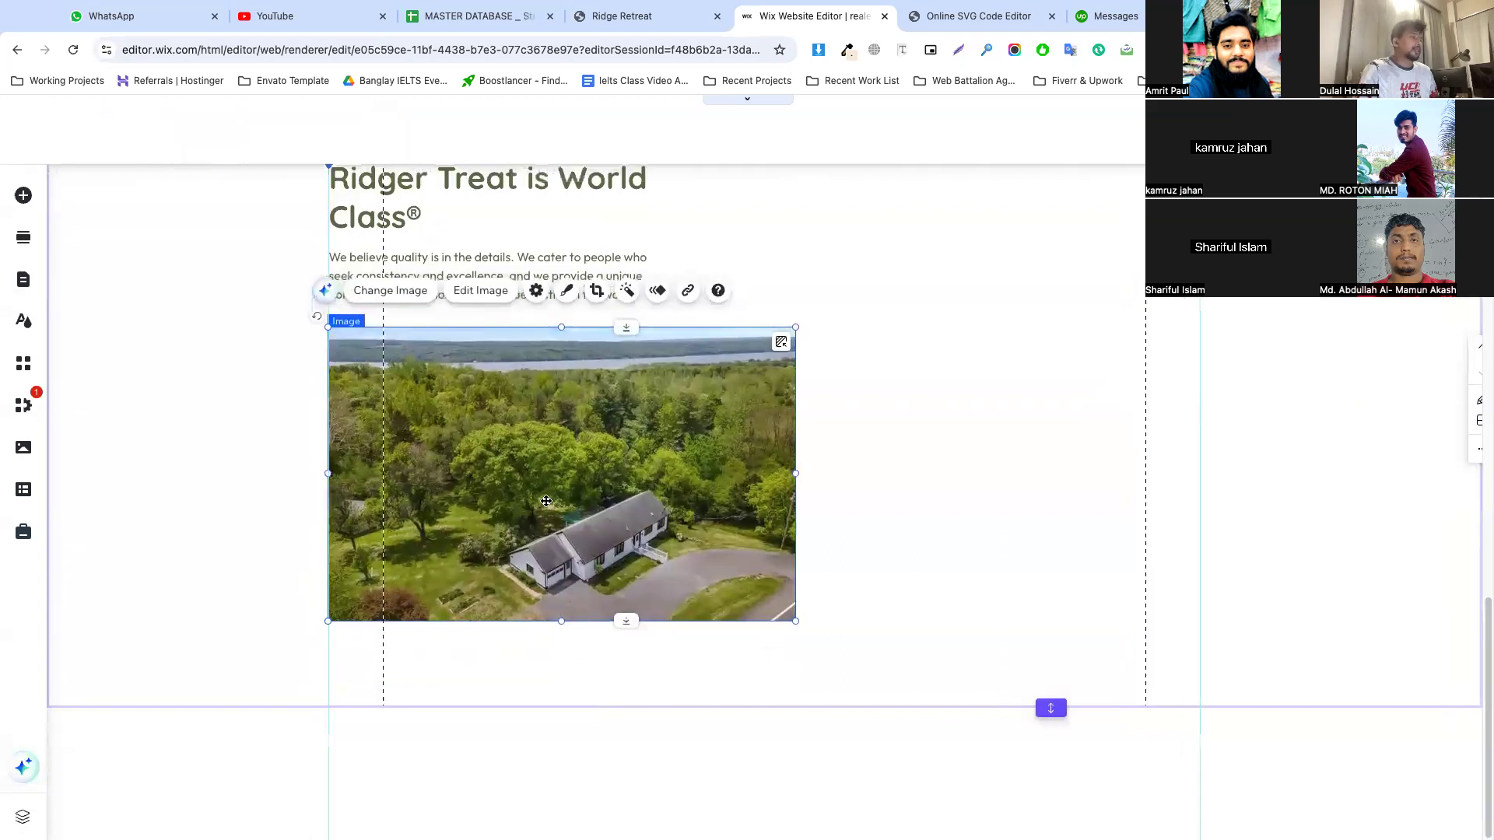
pyautogui.doubleClick(543, 502)
pyautogui.moveTo(543, 502); pyautogui.dragTo(535, 418)
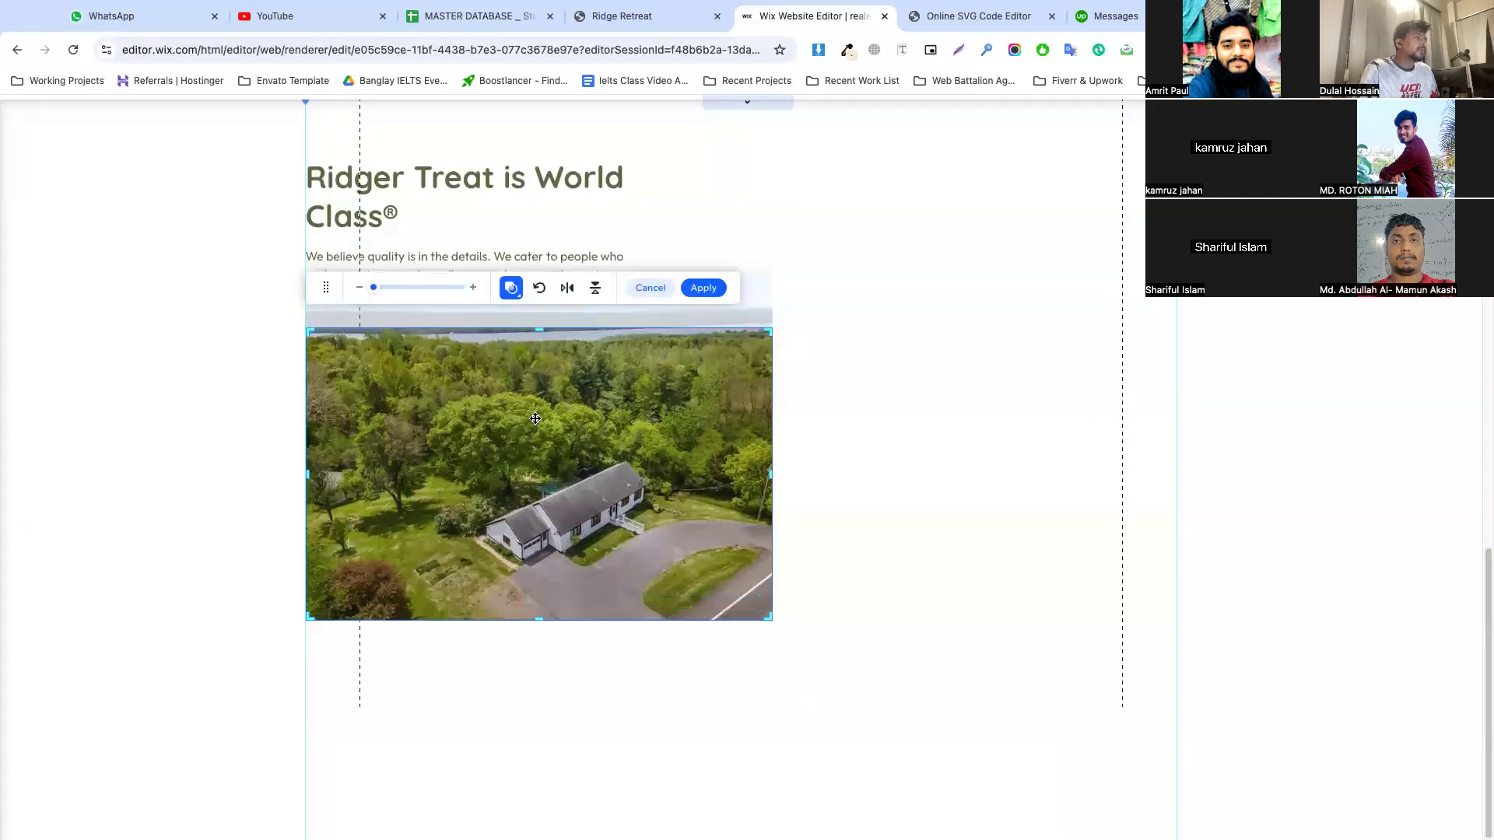
pyautogui.click(798, 399)
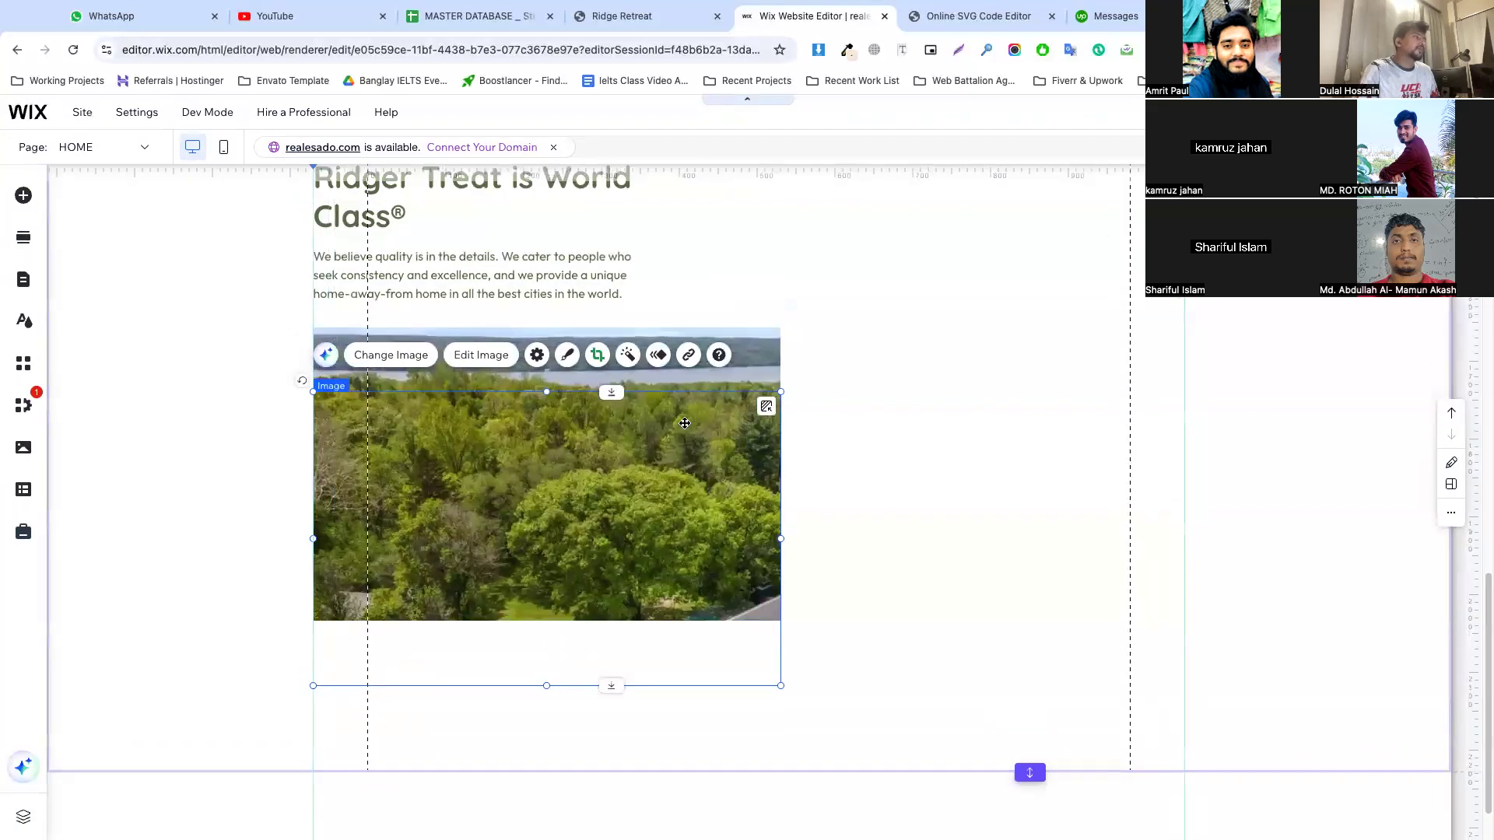
# Publish the site, dismiss the confirmation and reload the editor
pyautogui.click(888, 323)
pyautogui.click(621, 399)
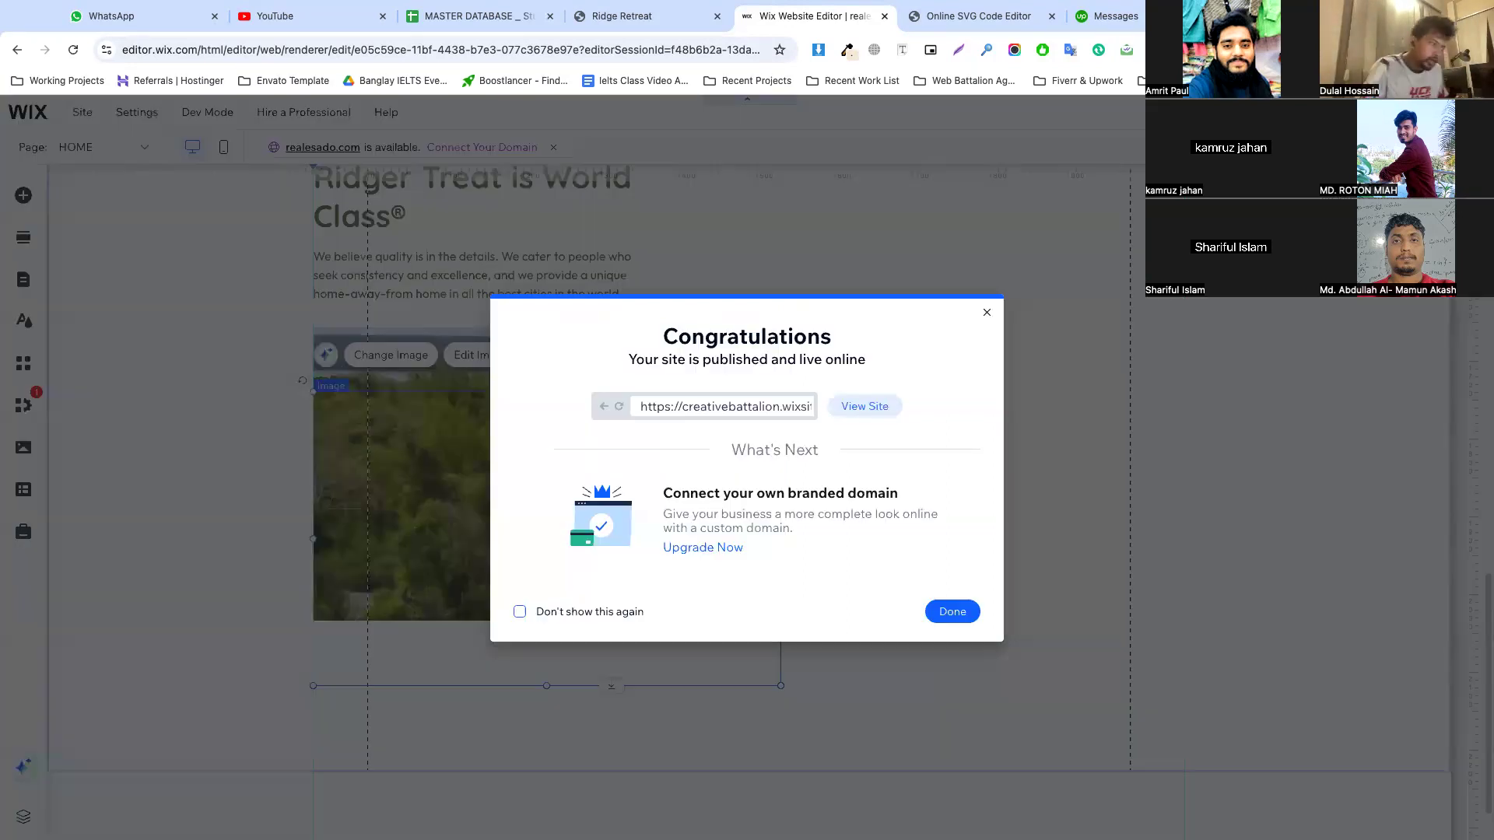
pyautogui.click(964, 615)
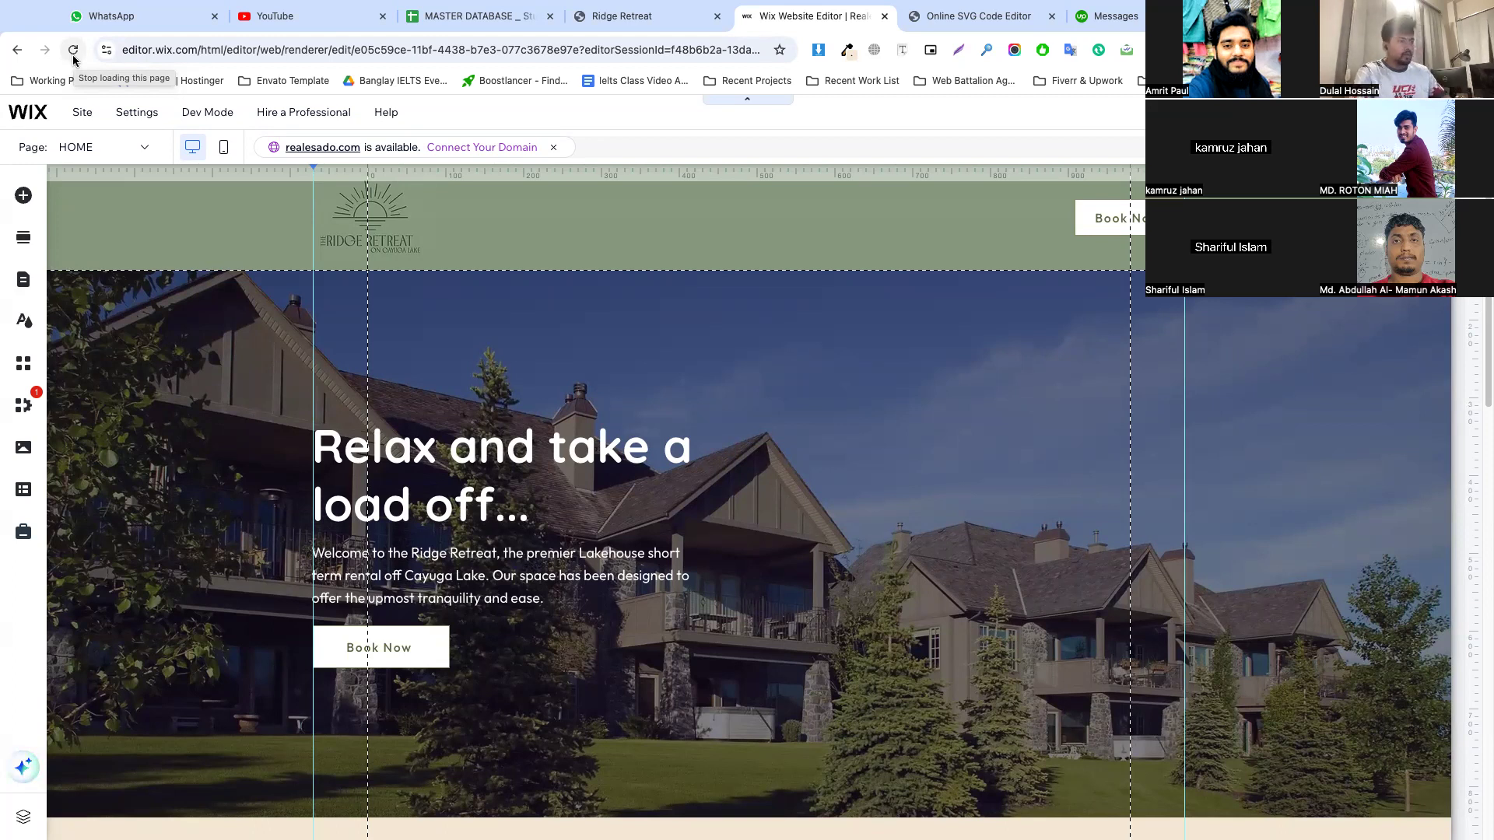
# Try to reapply the aerial photo's crop so the house and driveway are framed
pyautogui.scroll(-20, 580, 311)
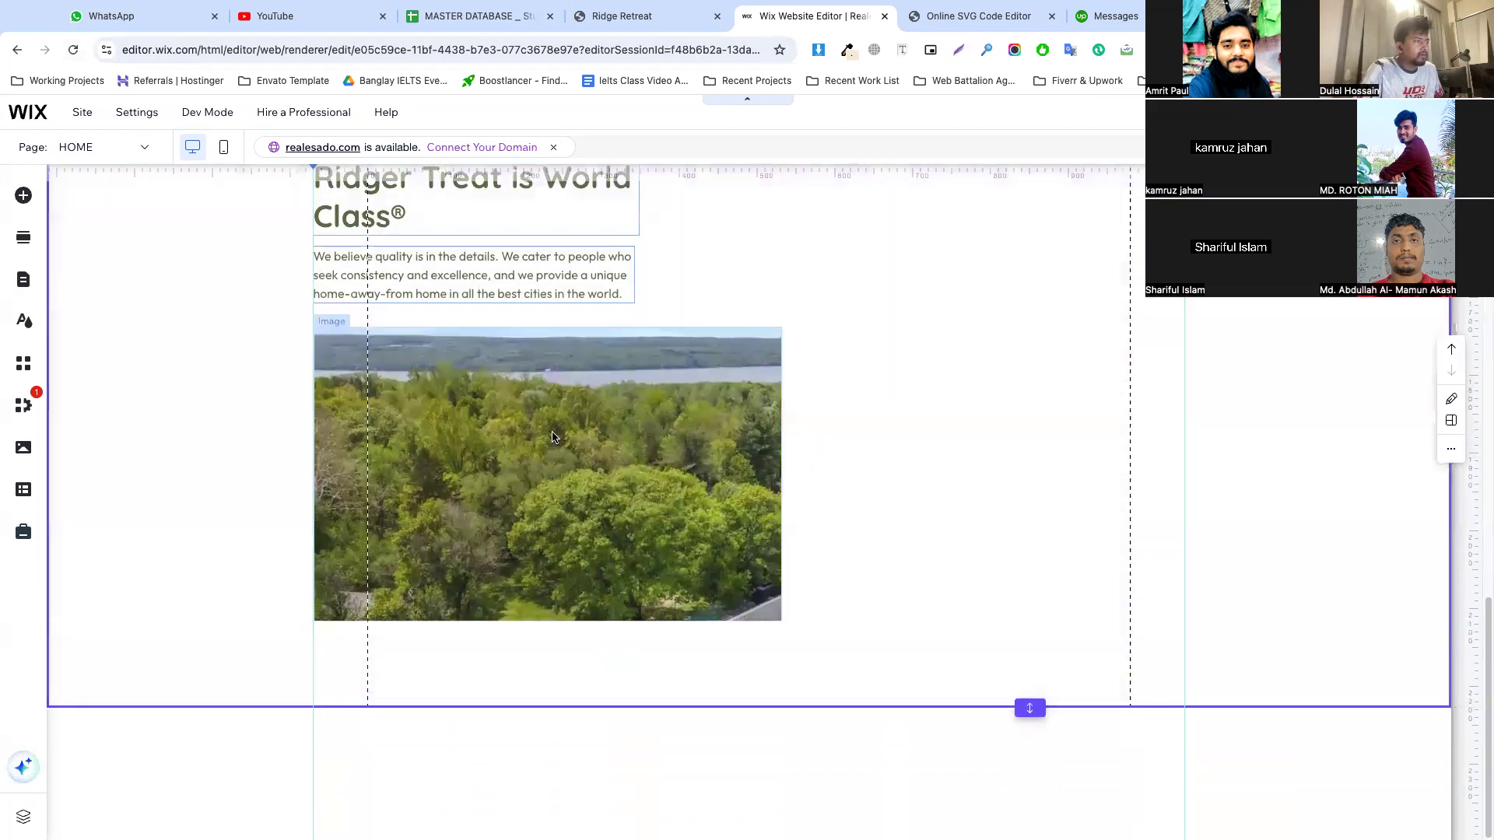
pyautogui.click(545, 420)
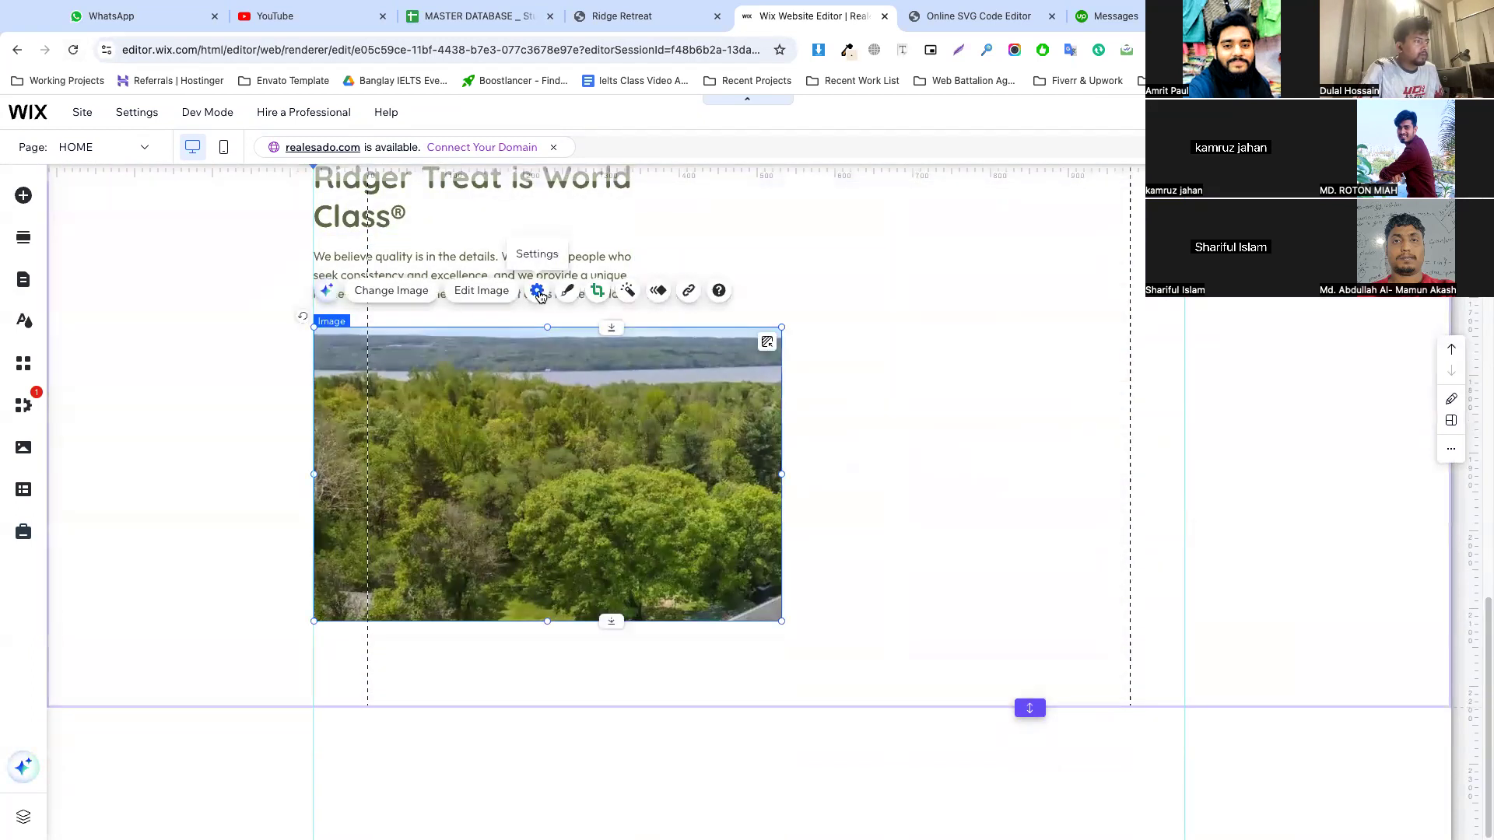
pyautogui.press('f')
pyautogui.doubleClick(568, 384)
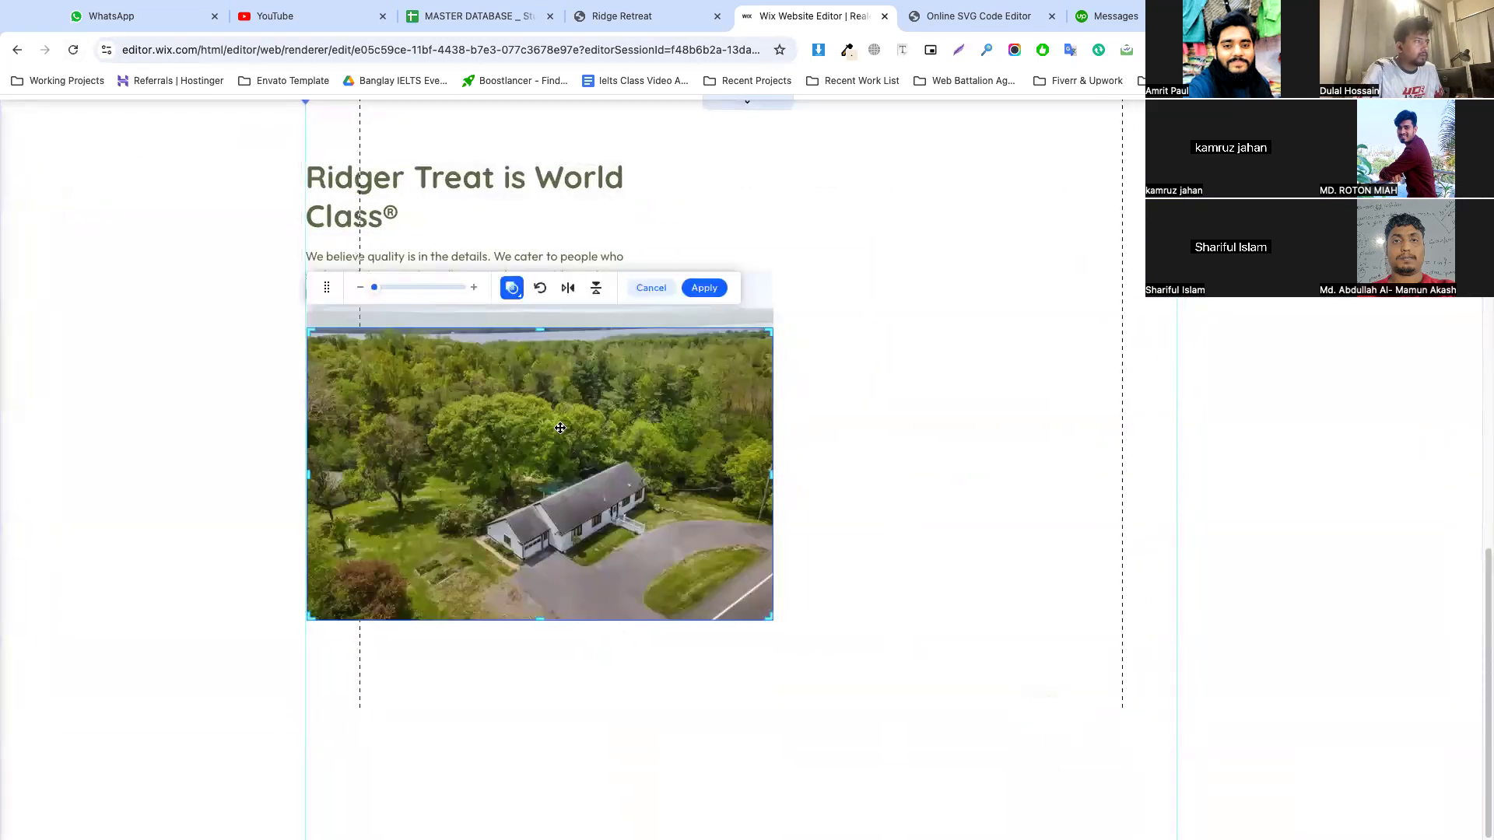
pyautogui.click(705, 288)
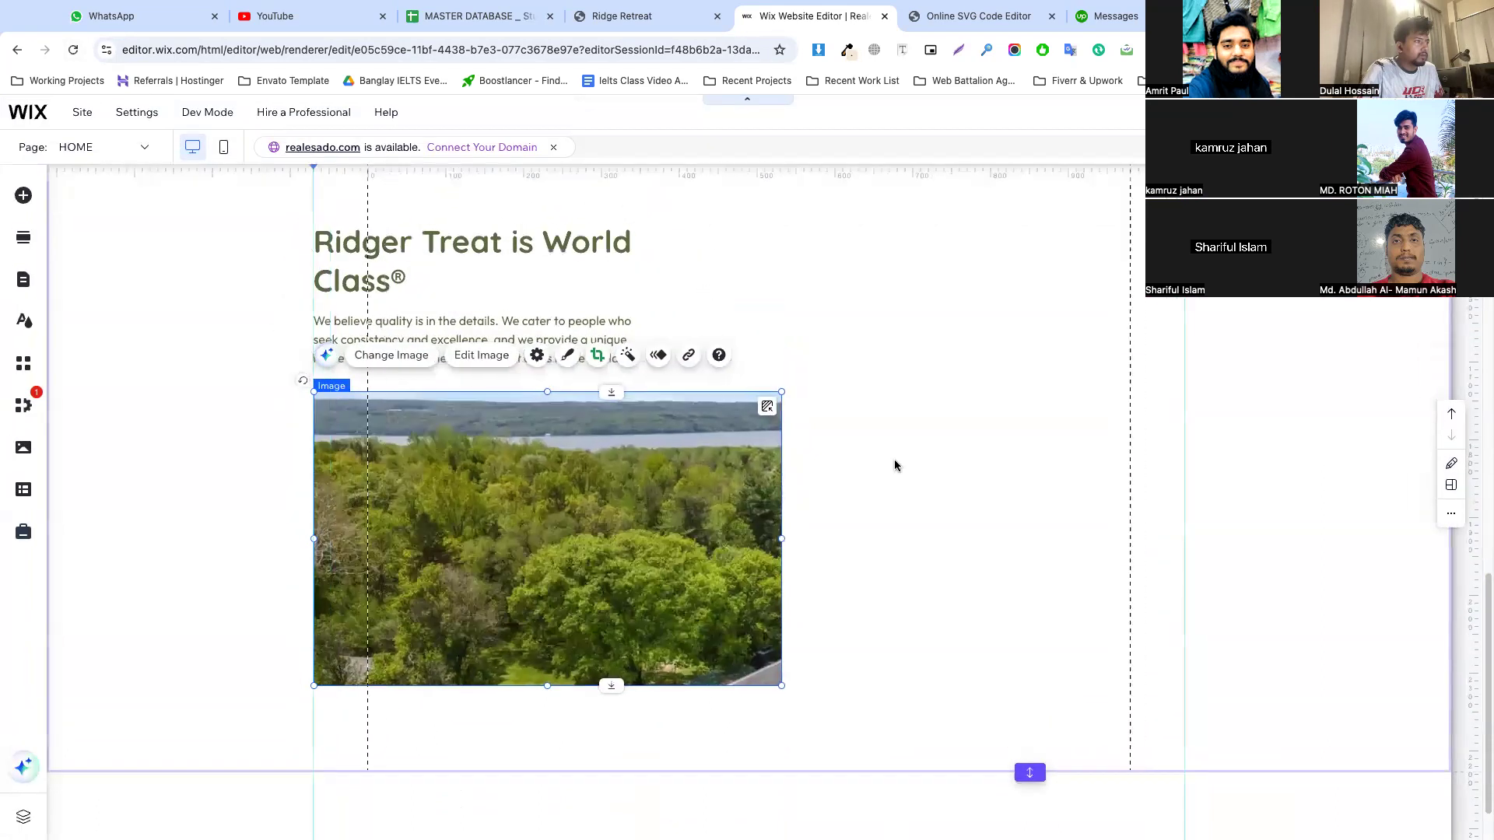
# Reset the aerial photo's proportions, then reduce its height from the lower edge so the house and driveway stay in frame
pyautogui.scroll(-2, 467, 350)
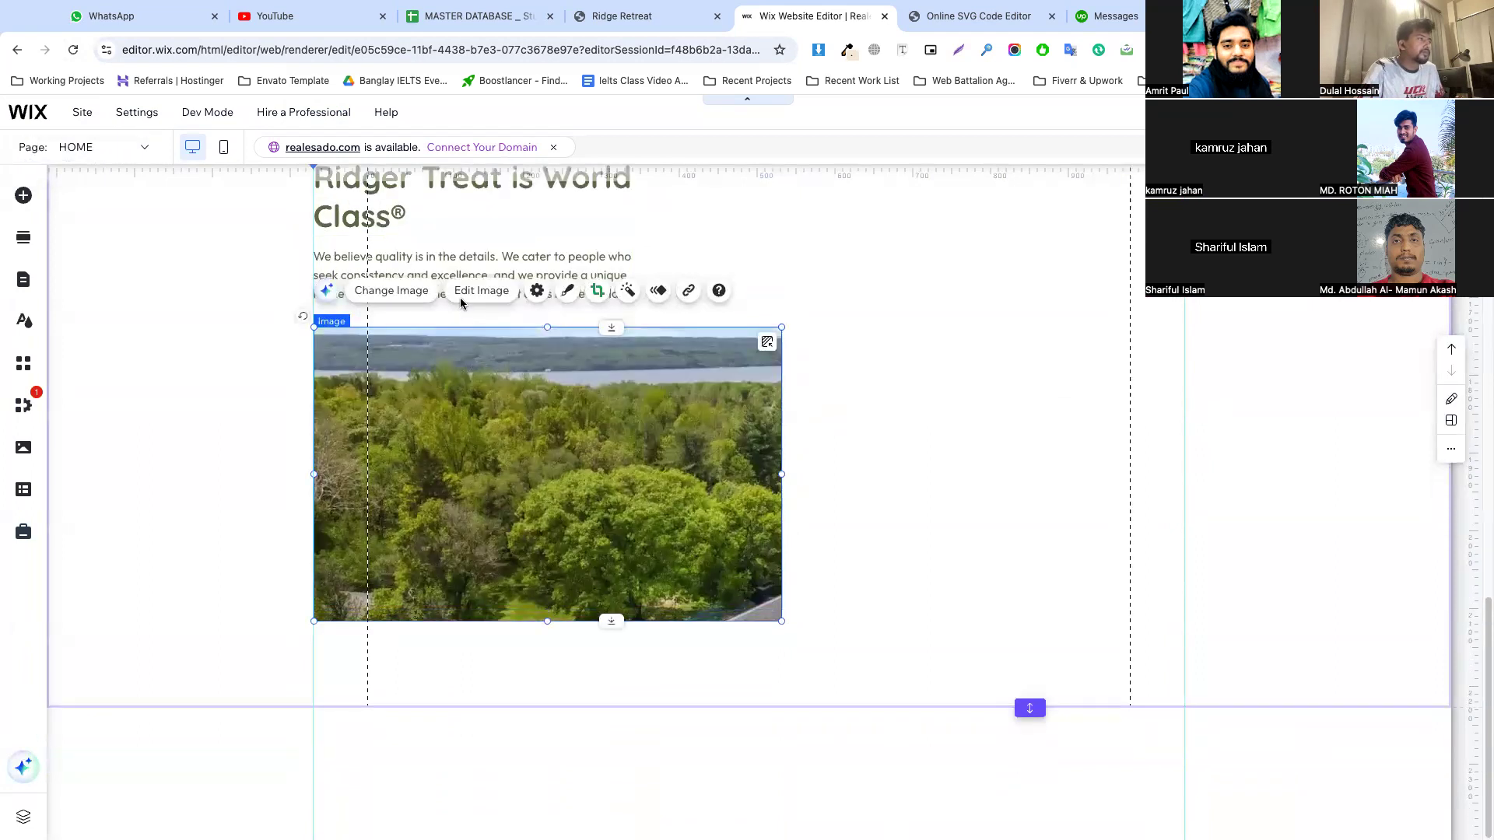
pyautogui.click(537, 290)
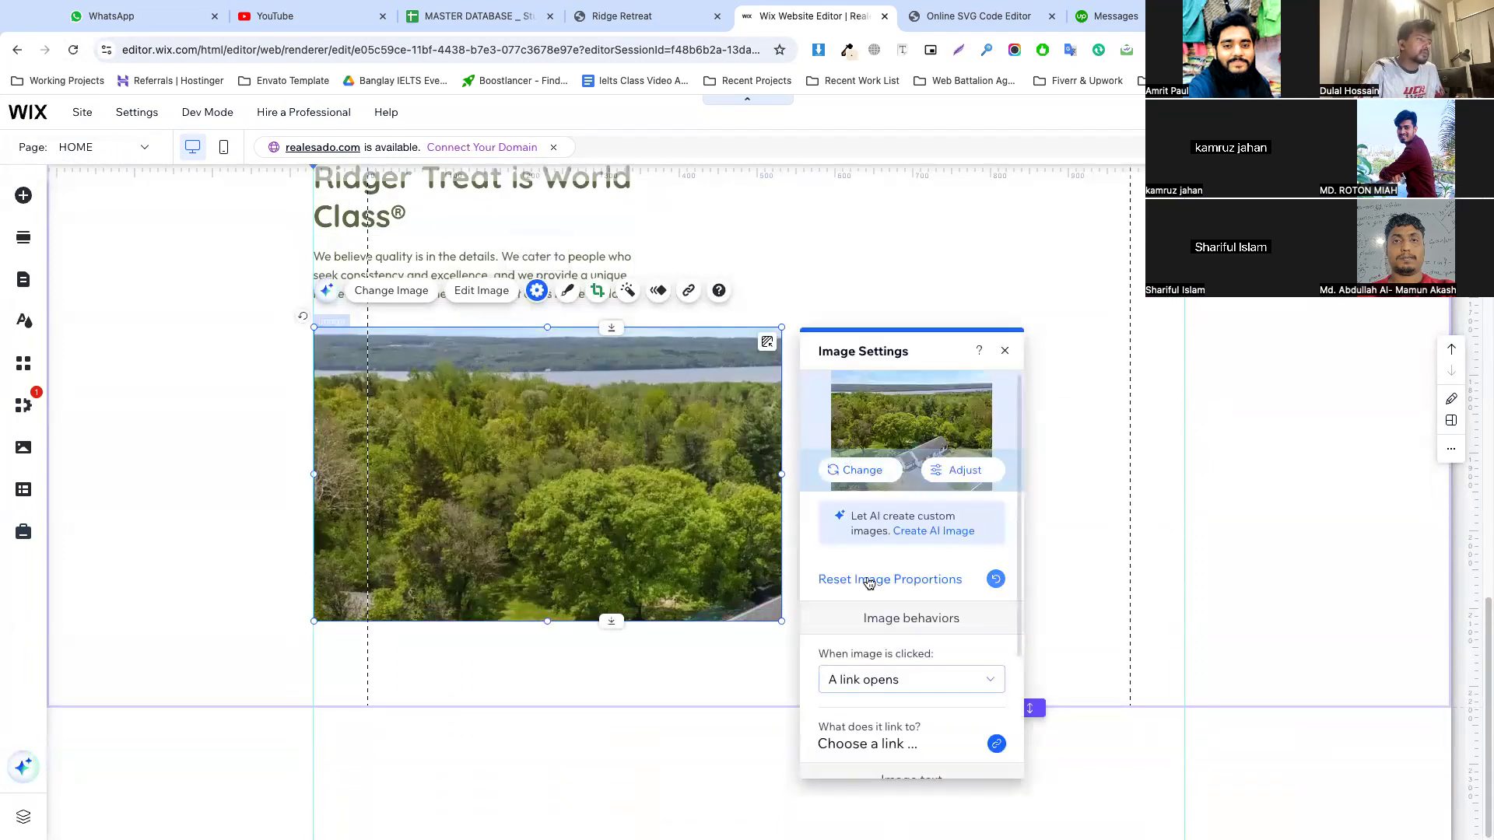
pyautogui.click(867, 579)
pyautogui.click(279, 418)
pyautogui.click(443, 514)
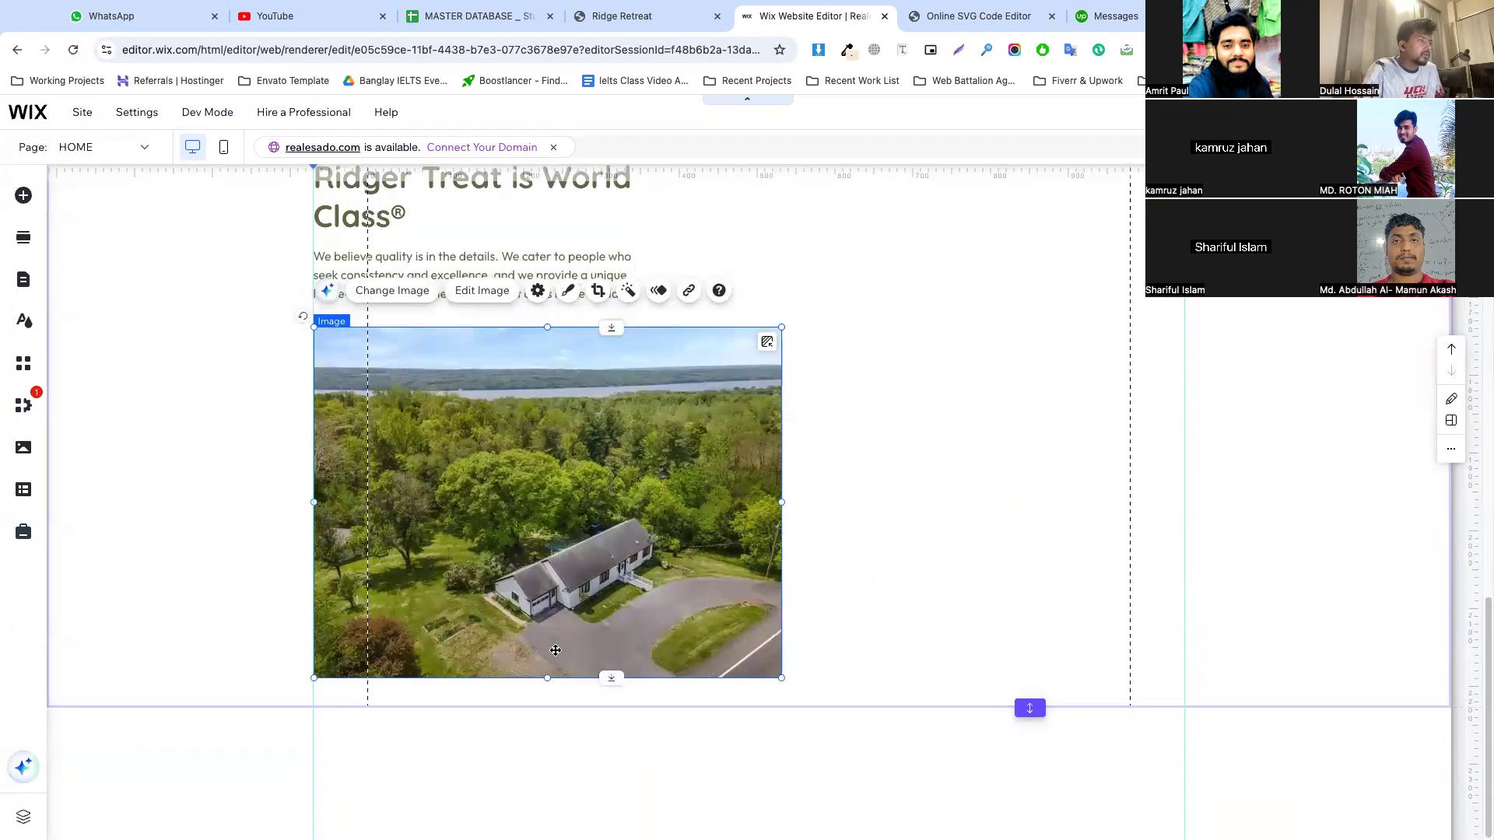
pyautogui.moveTo(547, 679)
pyautogui.mouseDown()
pyautogui.moveTo(550, 641)
pyautogui.moveTo(549, 657)
pyautogui.mouseUp()
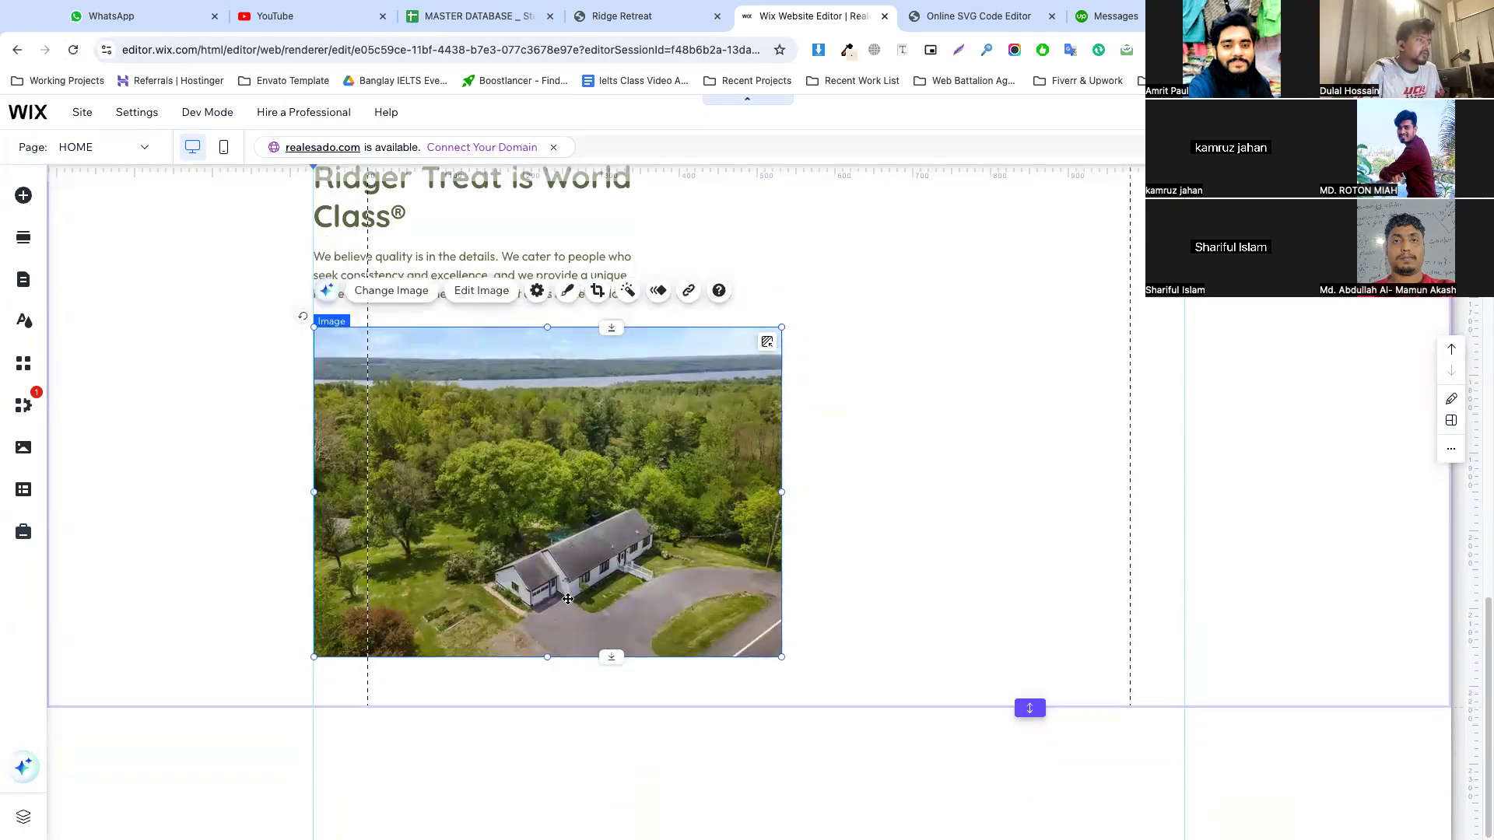
pyautogui.moveTo(549, 658); pyautogui.dragTo(549, 610)
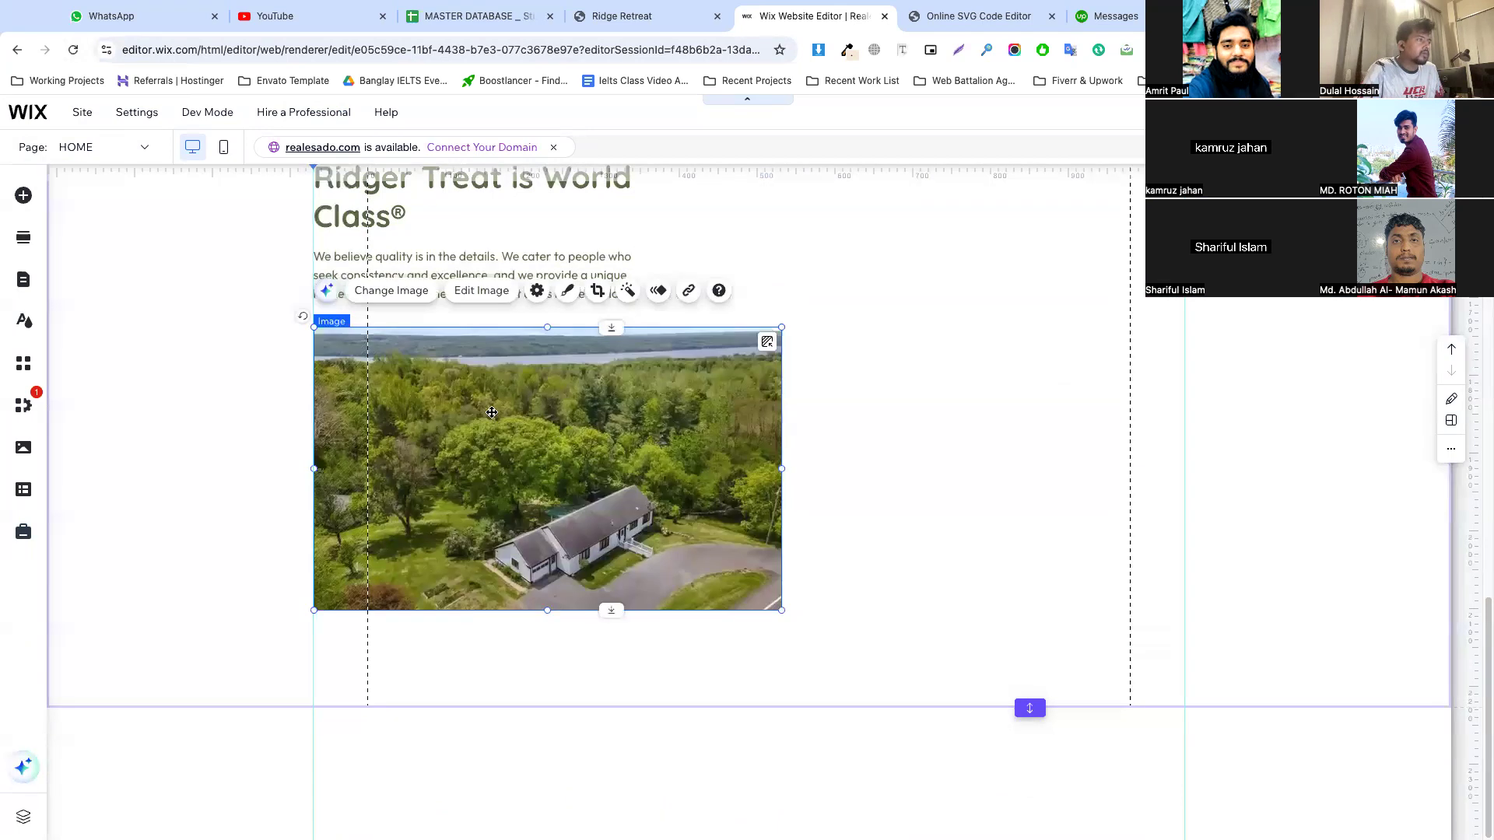
pyautogui.click(537, 290)
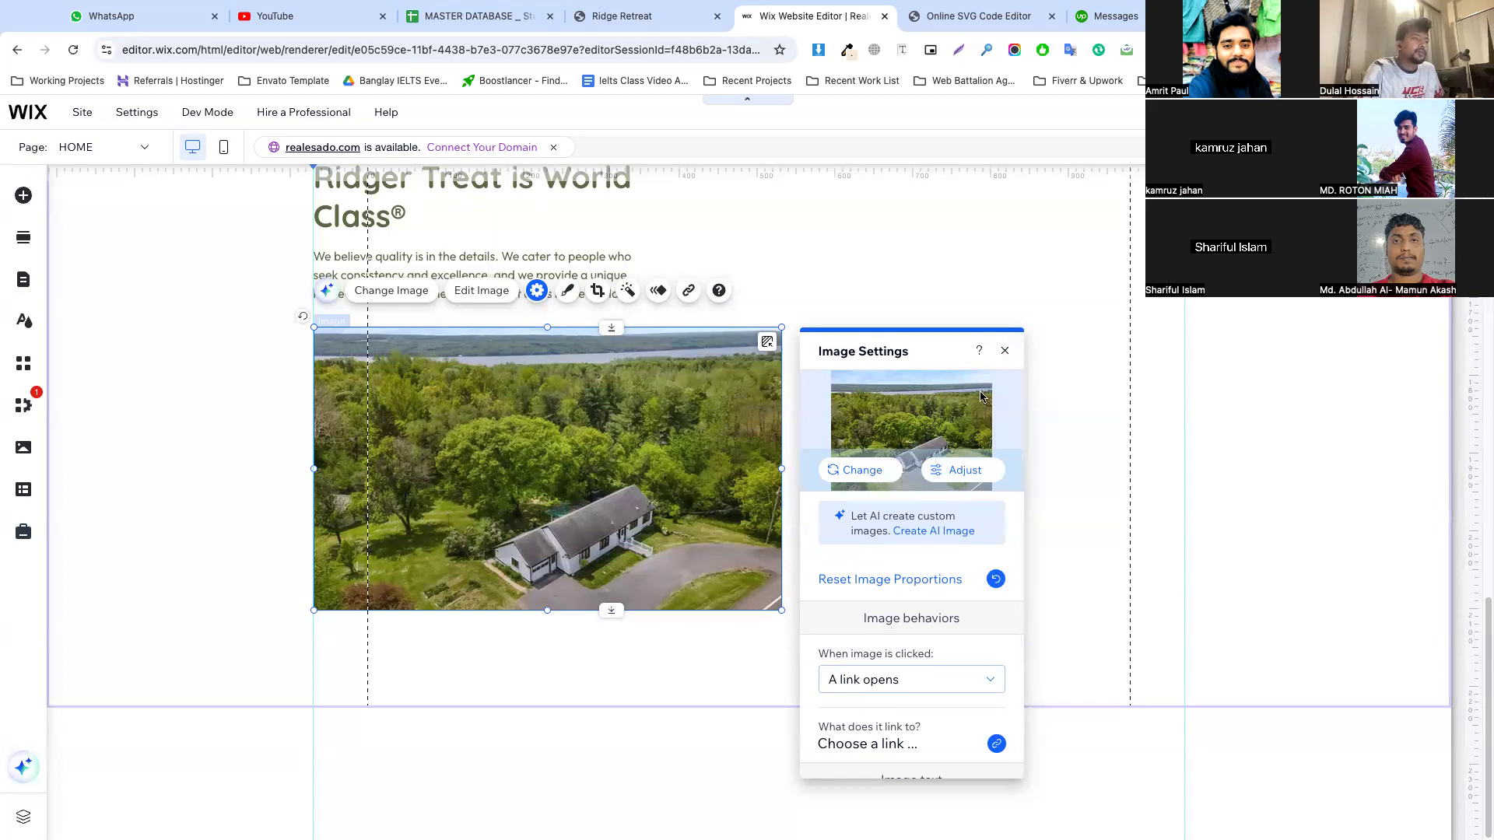
pyautogui.click(963, 470)
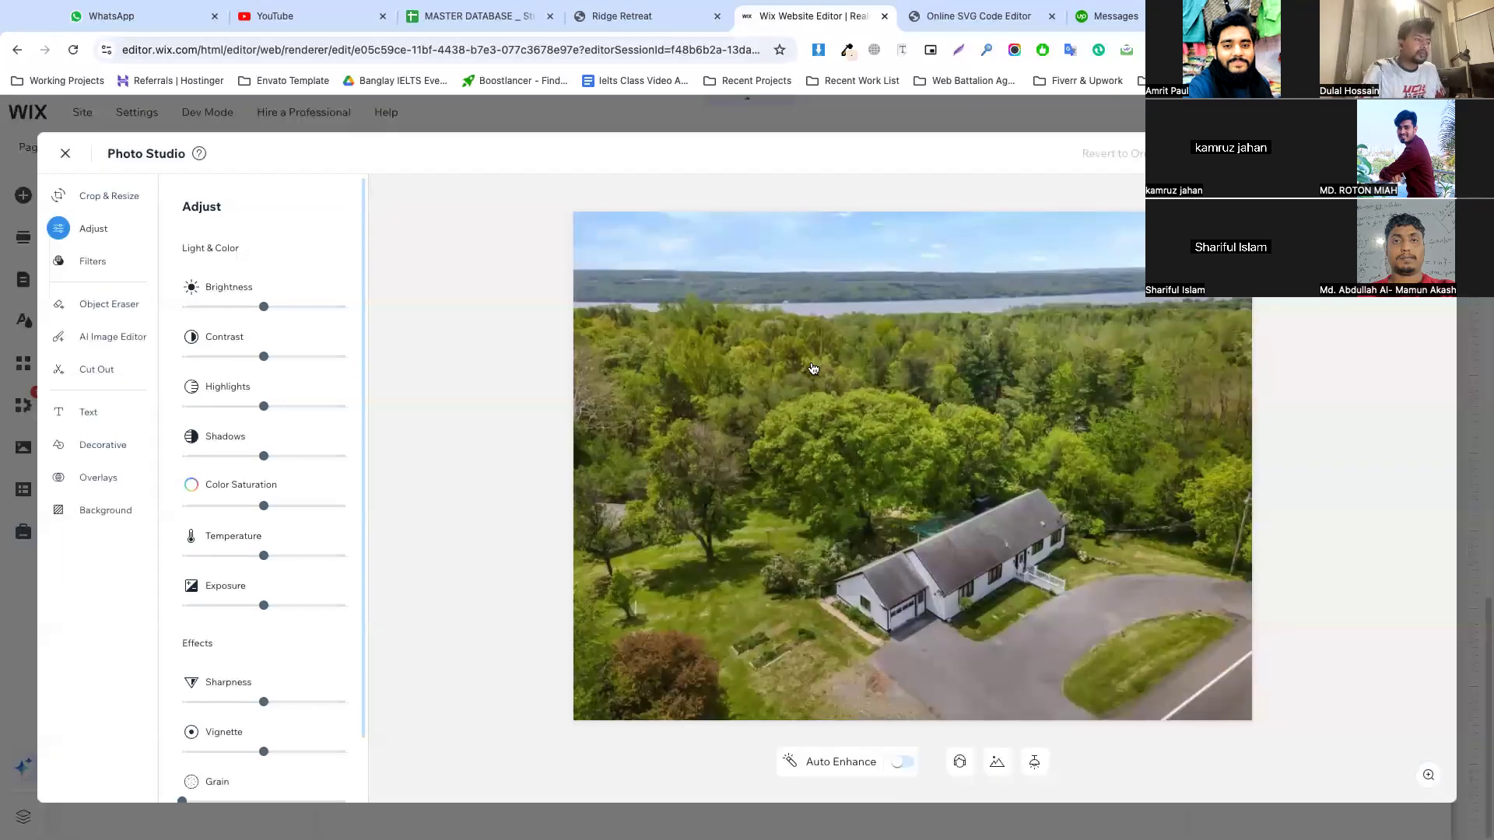
pyautogui.press('Escape')
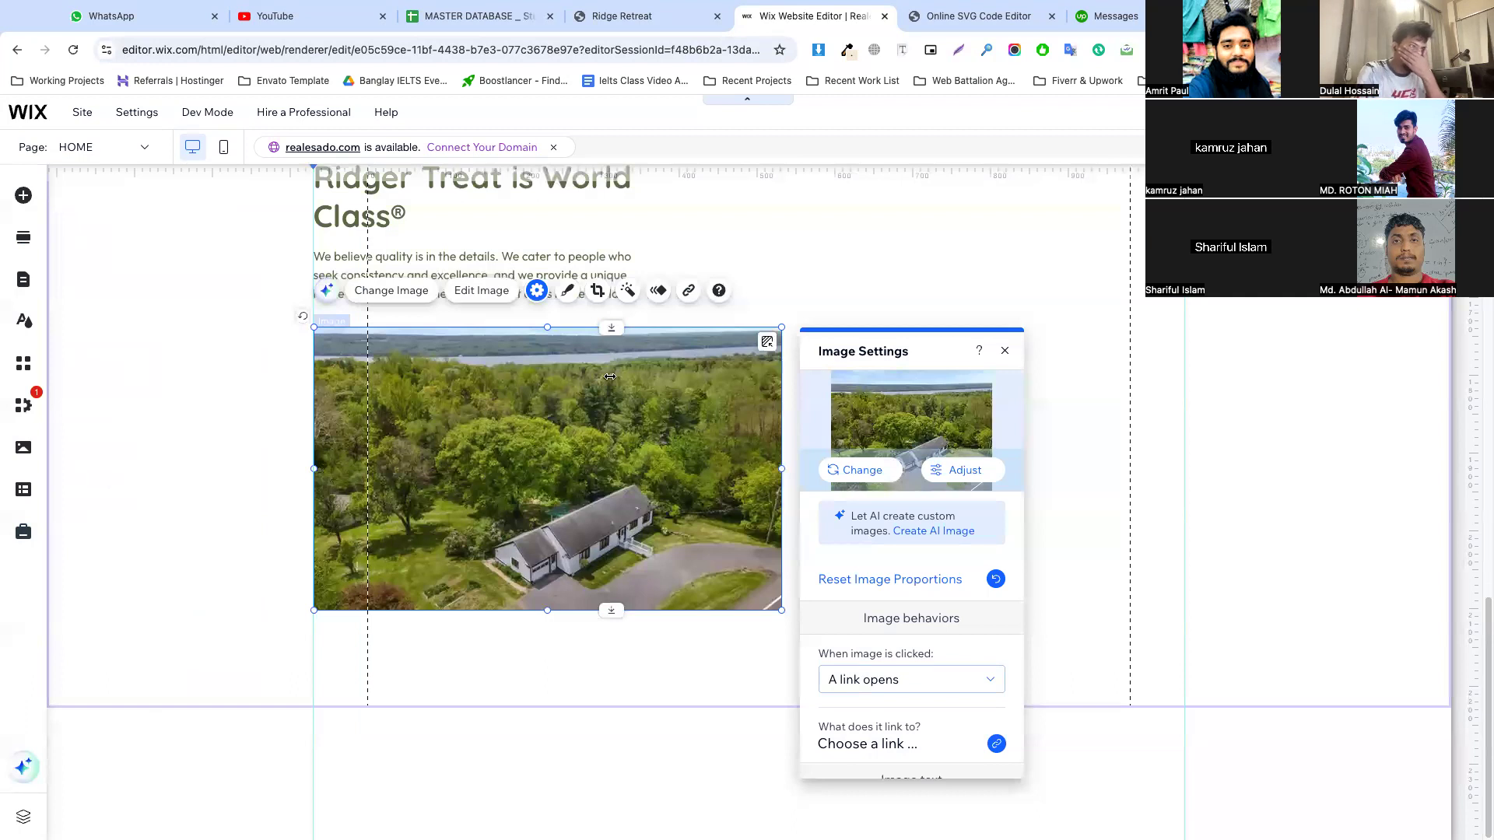
pyautogui.click(802, 303)
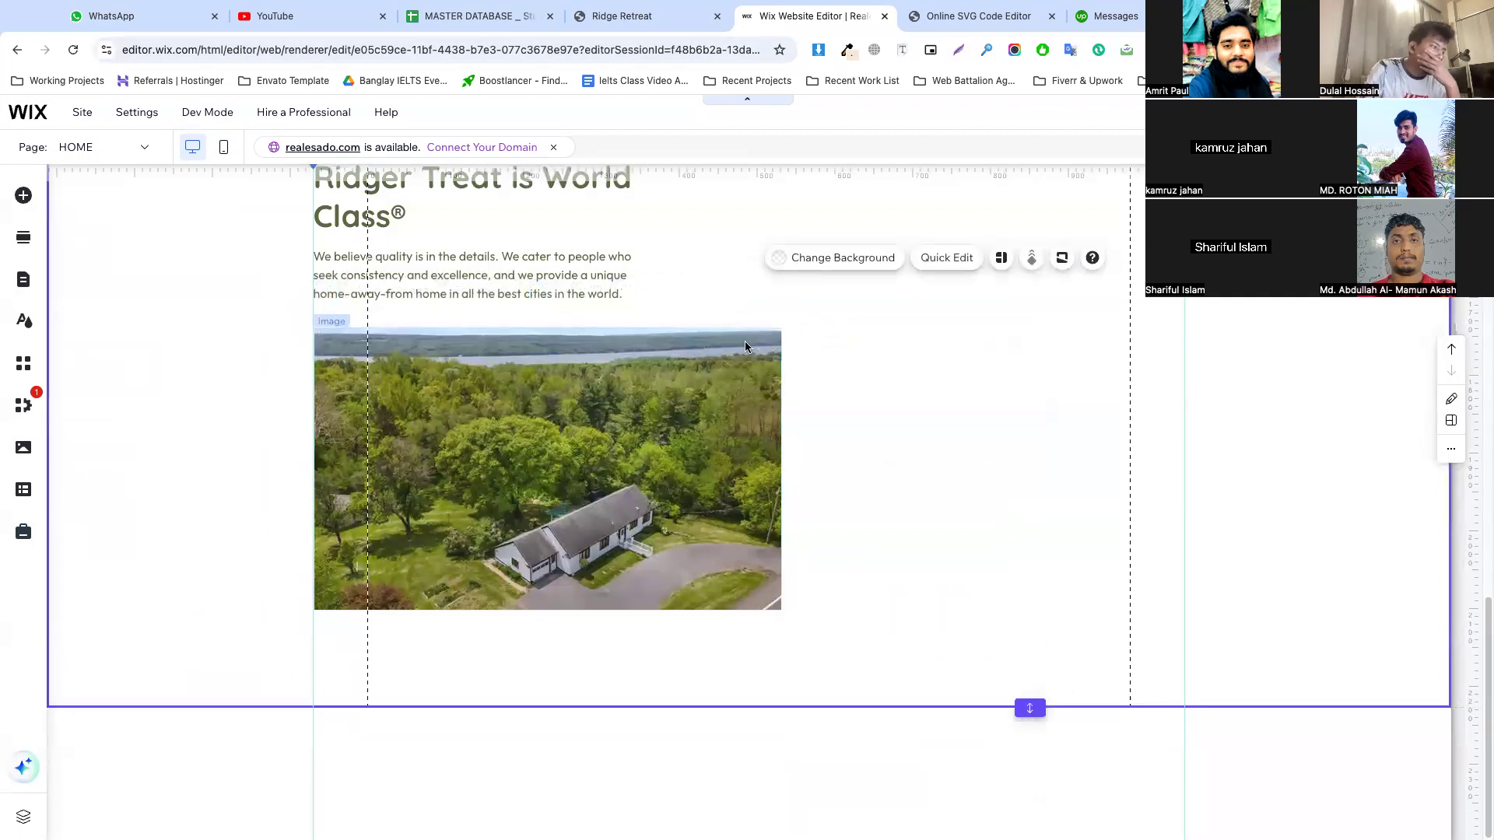
# Check the photo layout of the "Ridger Treat is World Class®" section on the Ridge Retreat reference page
pyautogui.click(665, 16)
pyautogui.scroll(3, 704, 286)
pyautogui.rightClick(689, 430)
pyautogui.click(663, 467)
pyautogui.scroll(-3, 664, 467)
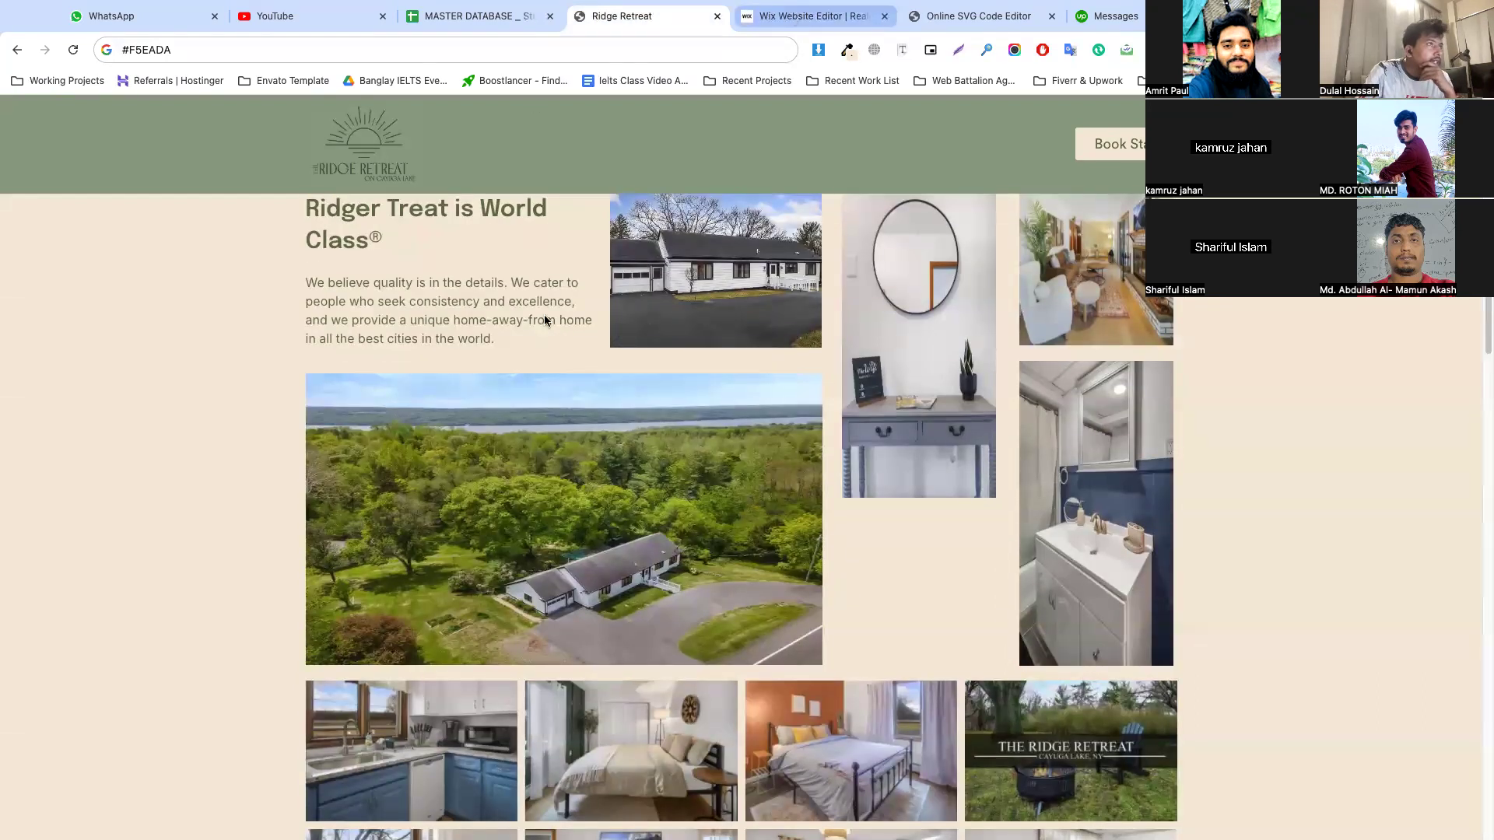
# Back in the Wix editor, copy the first repeater card's house photo and paste an image into the "Ridger Treat is World Class®" section
pyautogui.hotkey('ctrl', 'Tab')
pyautogui.scroll(-3, 439, 510)
pyautogui.click(440, 510)
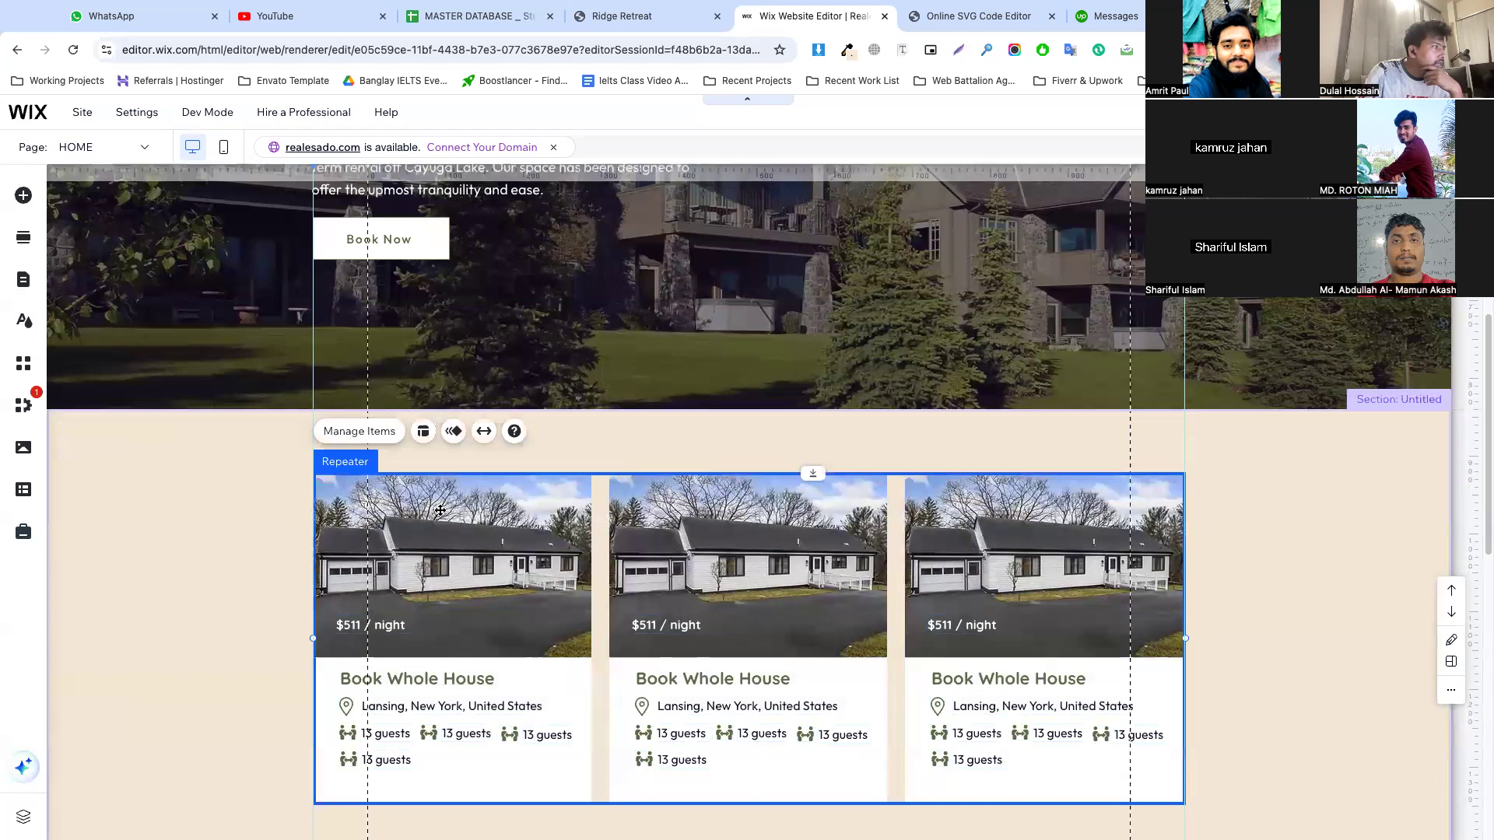
pyautogui.click(440, 509)
pyautogui.rightClick(440, 510)
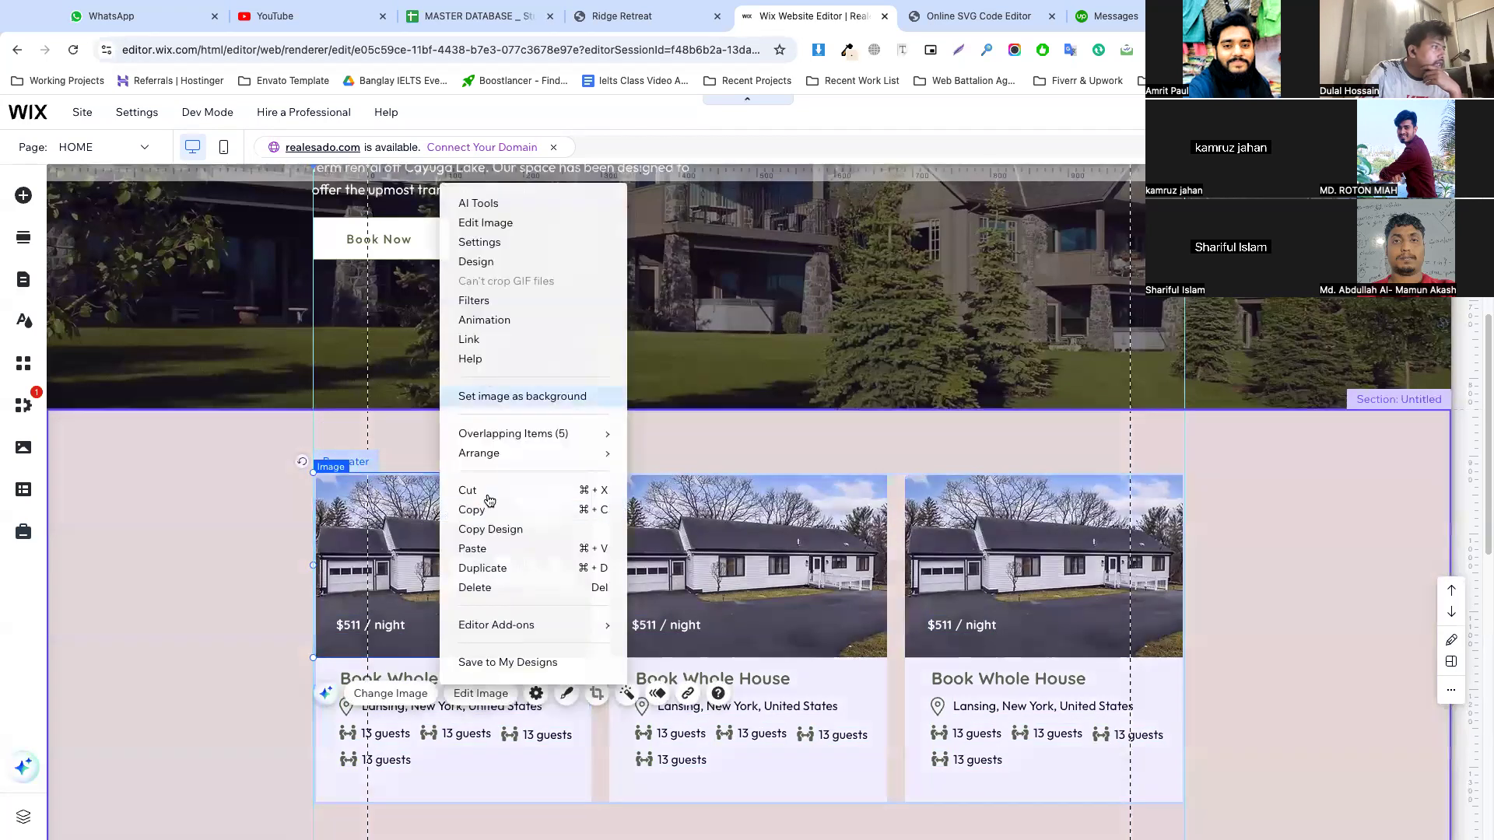
pyautogui.click(492, 513)
pyautogui.scroll(-2, 681, 485)
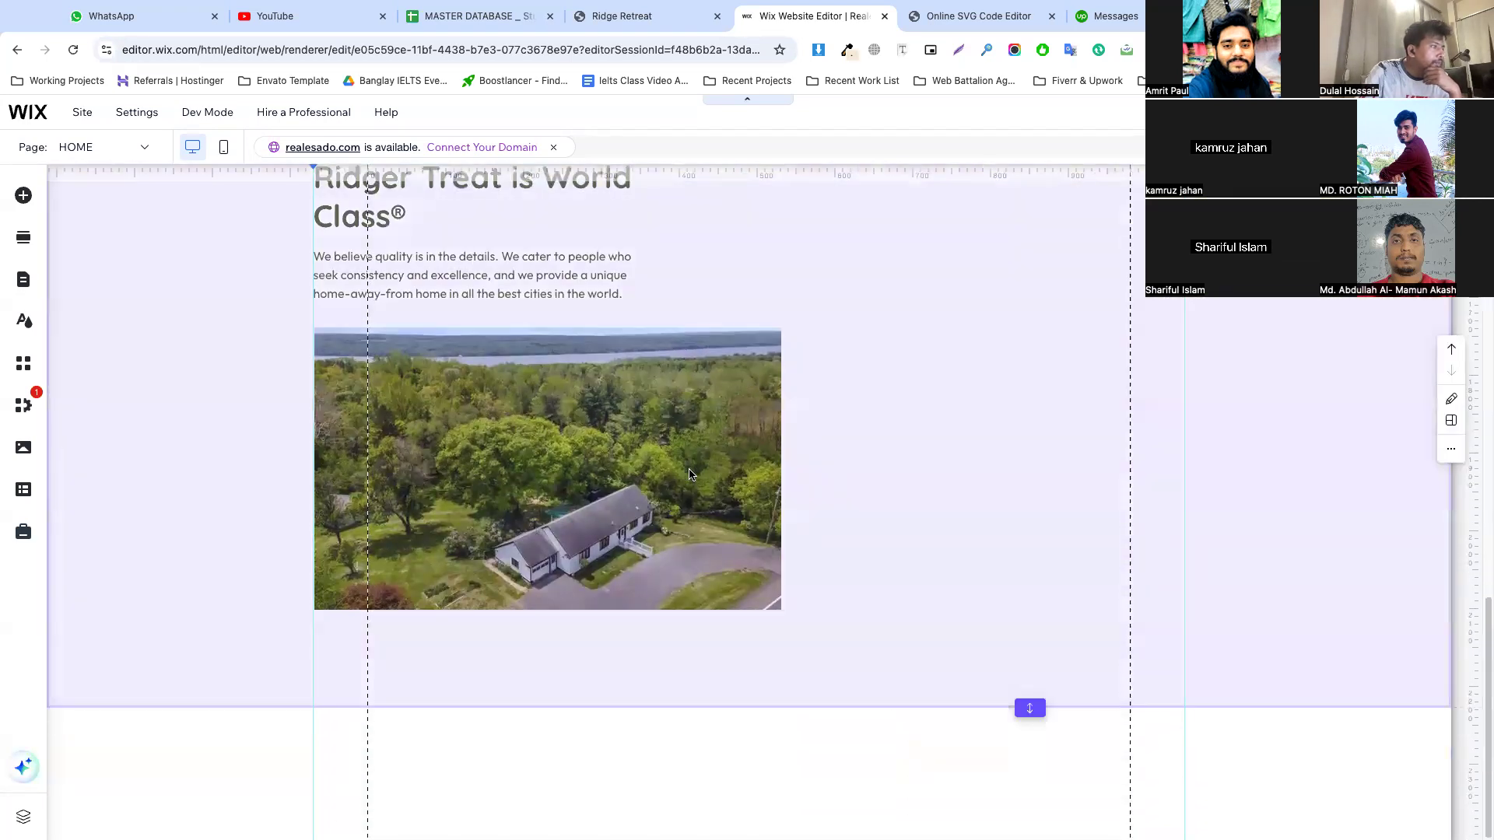
pyautogui.scroll(3, 761, 416)
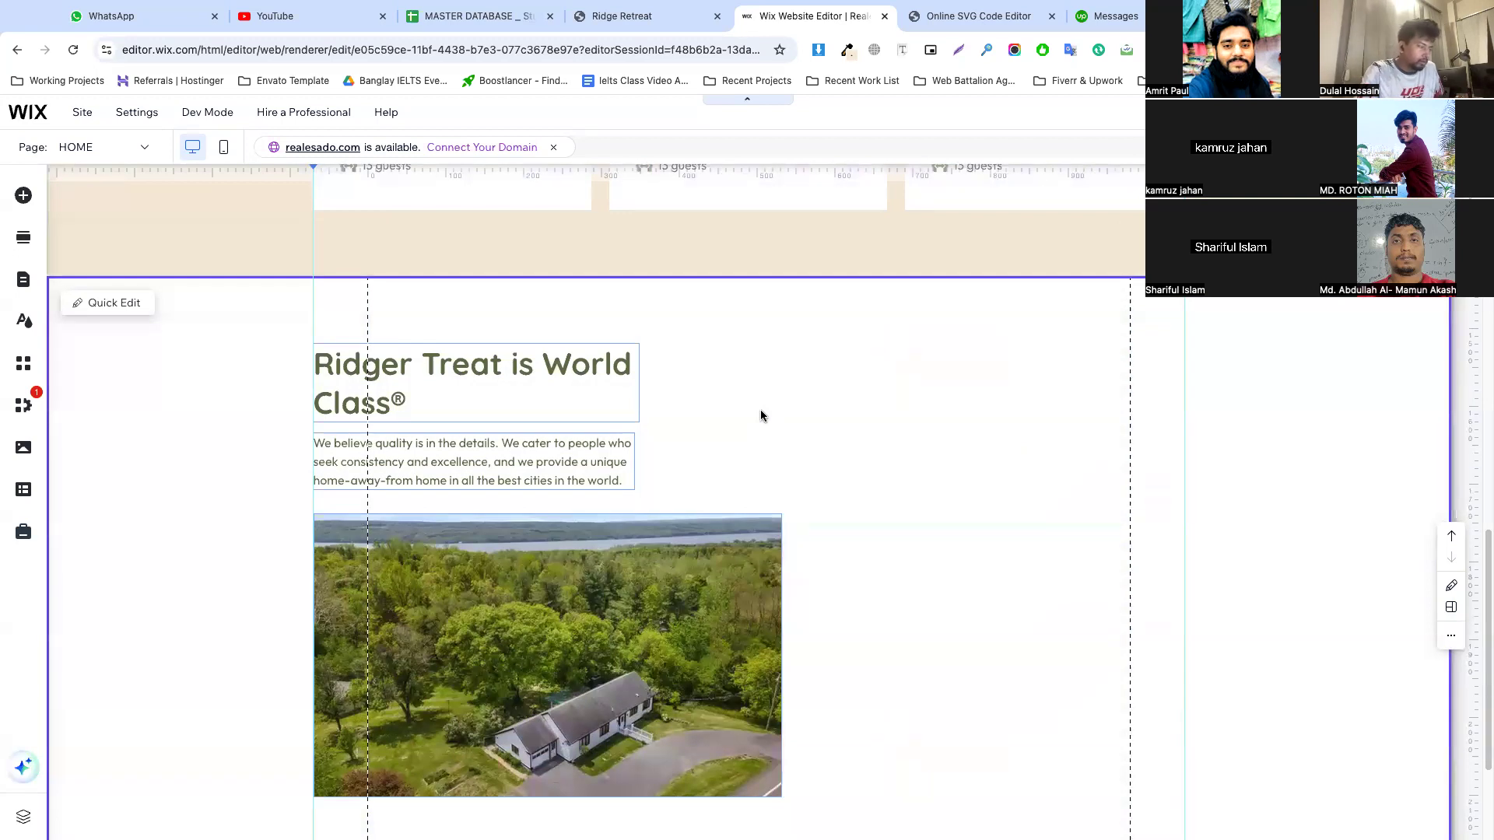
pyautogui.click(761, 416)
pyautogui.click(761, 415)
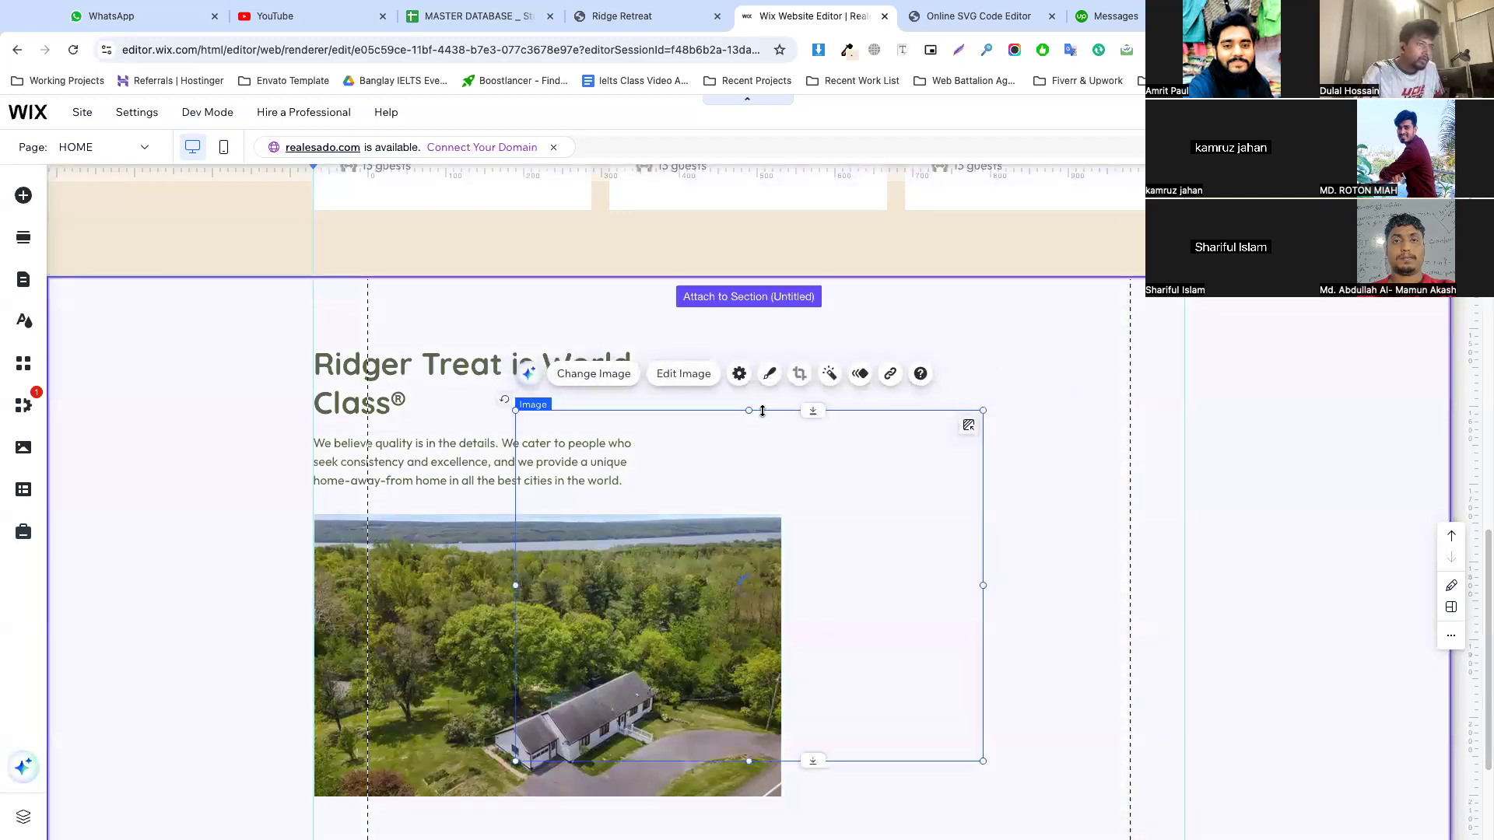
# Shrink the pasted photo to about 327 × 202 px beside the heading, narrowing it slightly and leaving a gap to the text
pyautogui.moveTo(981, 585); pyautogui.dragTo(770, 585)
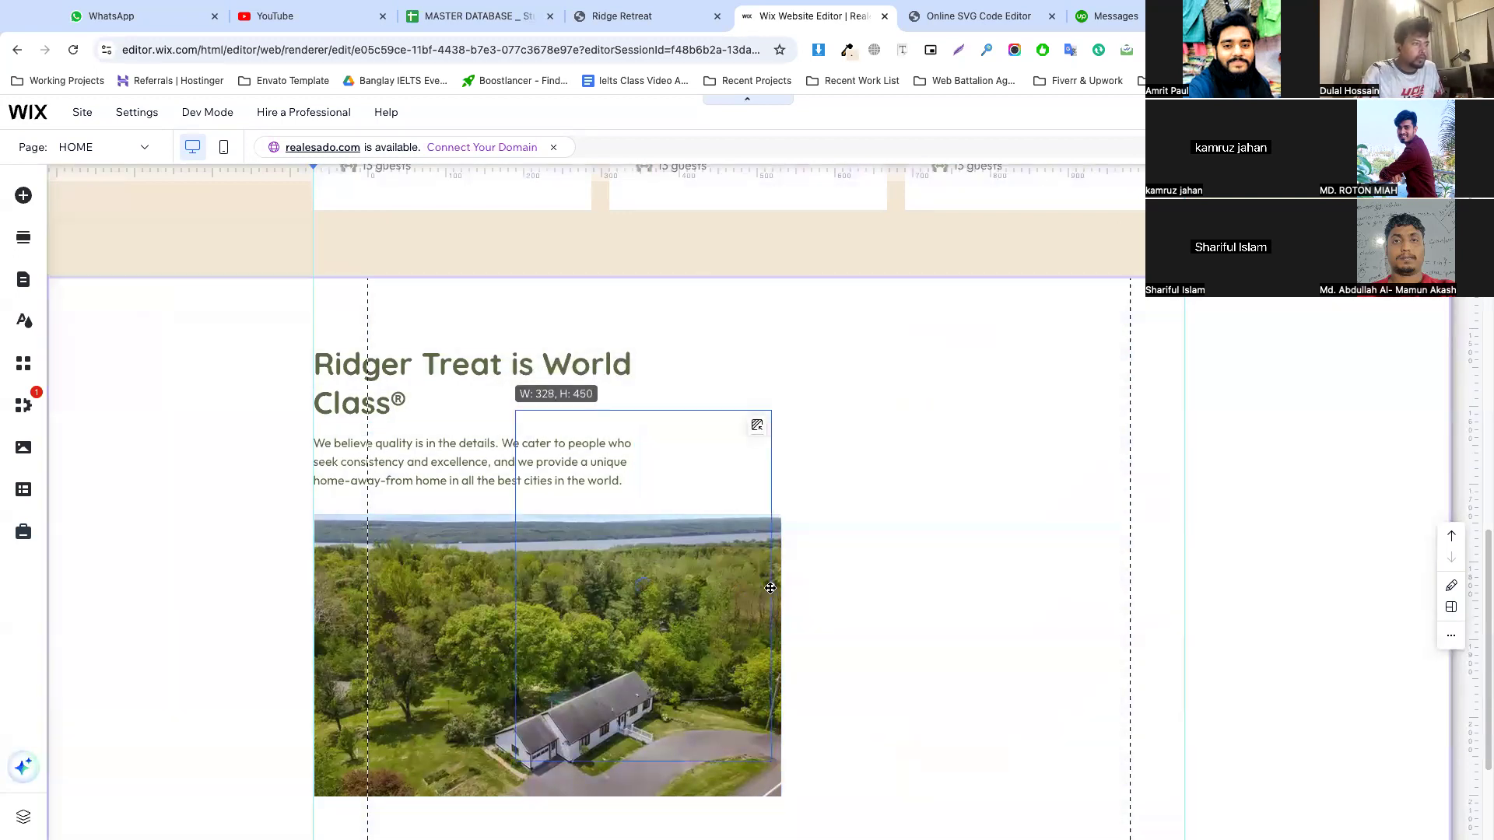
pyautogui.moveTo(643, 760); pyautogui.dragTo(774, 504)
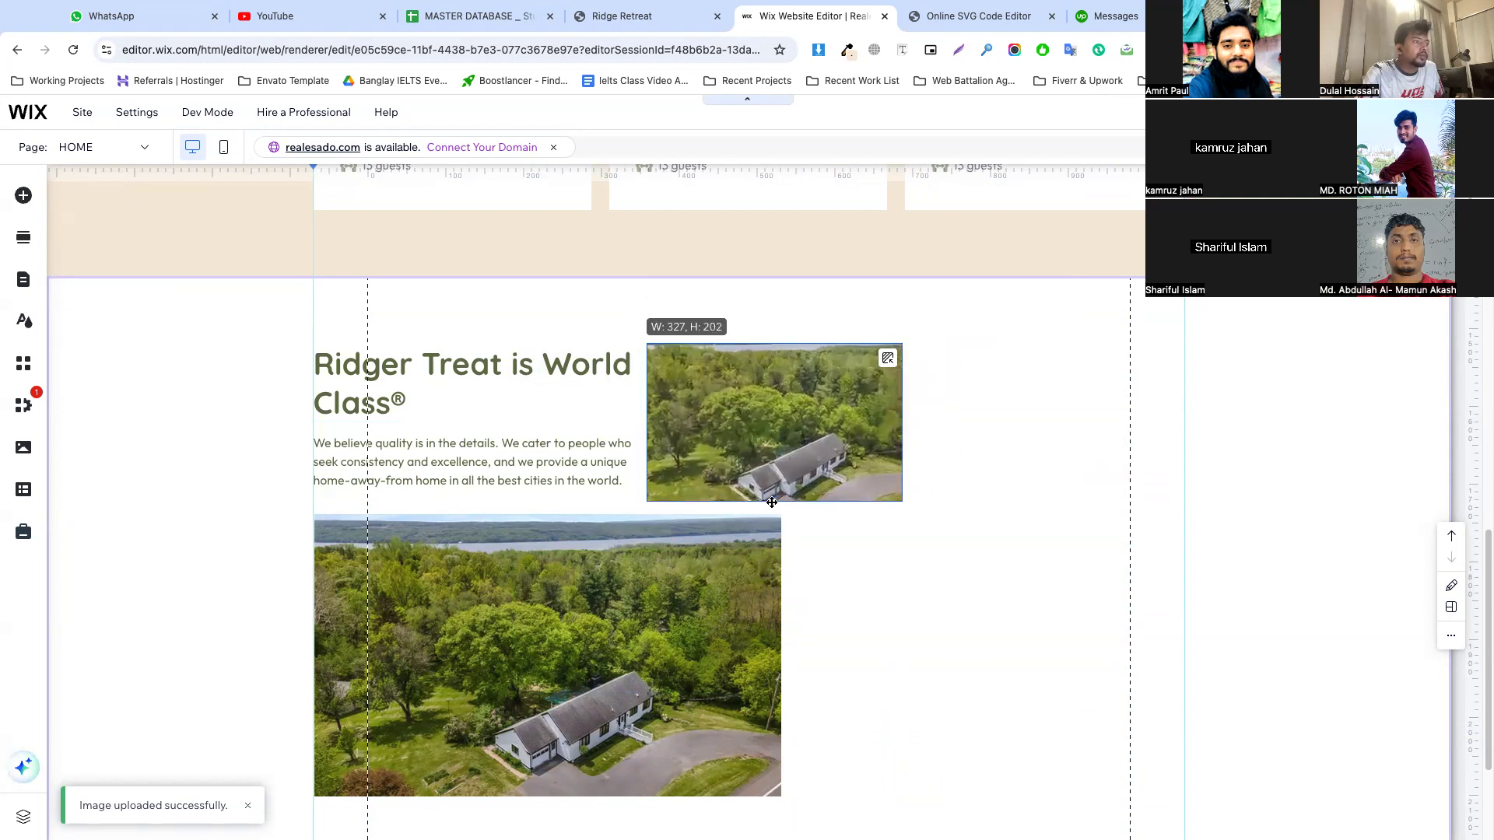
pyautogui.moveTo(901, 427)
pyautogui.mouseDown()
pyautogui.moveTo(832, 426)
pyautogui.moveTo(877, 427)
pyautogui.mouseUp()
pyautogui.moveTo(752, 417); pyautogui.dragTo(781, 416)
# Widen the large aerial photo to the small photo's outer edge, and lower and heighten it to fill the space below
pyautogui.scroll(-3, 860, 594)
pyautogui.click(744, 524)
pyautogui.moveTo(783, 471); pyautogui.dragTo(905, 470)
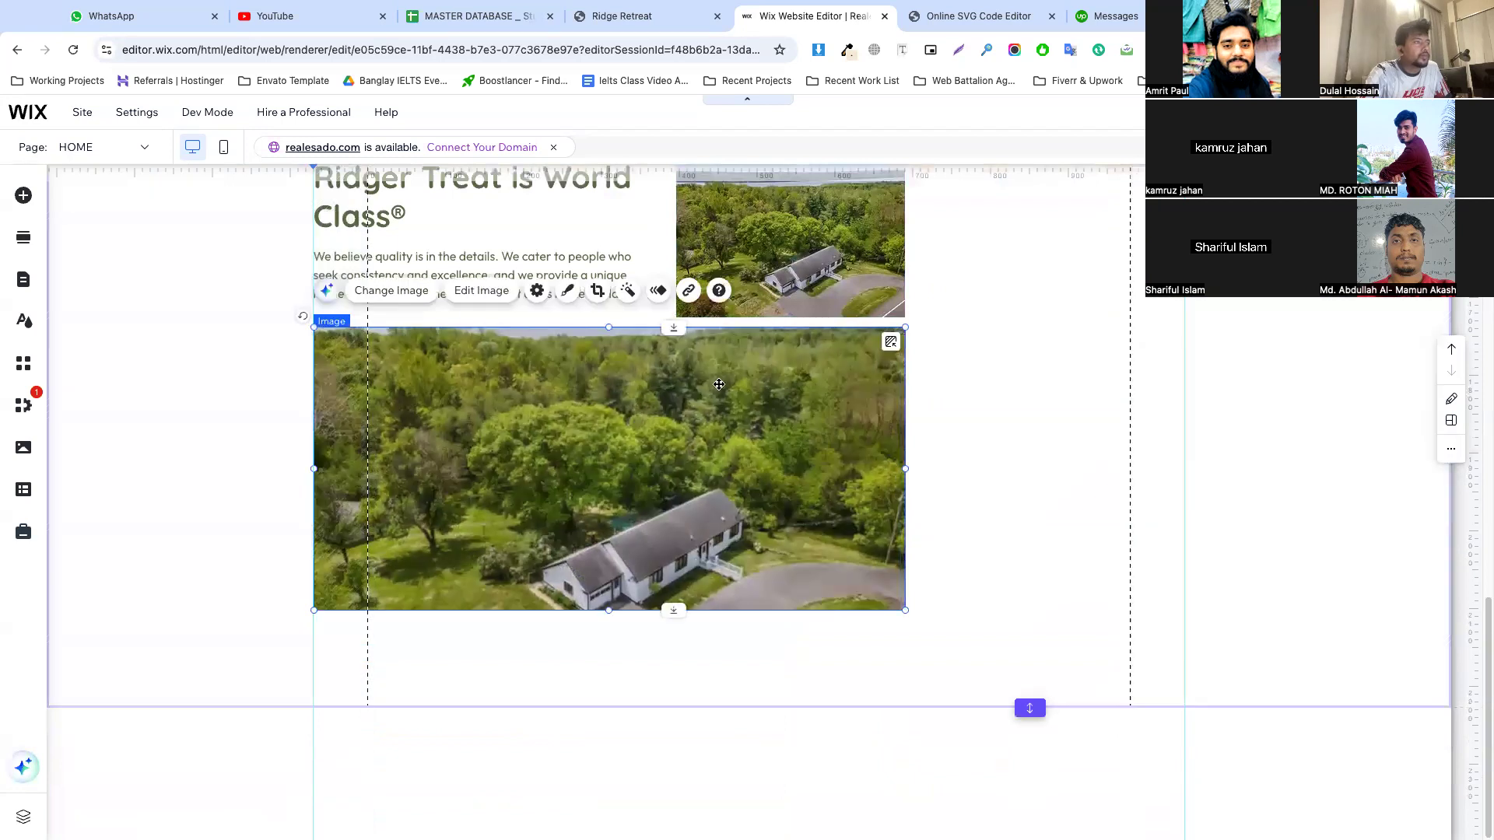
pyautogui.moveTo(676, 329); pyautogui.dragTo(682, 340)
pyautogui.moveTo(677, 632); pyautogui.dragTo(674, 664)
pyautogui.click(956, 525)
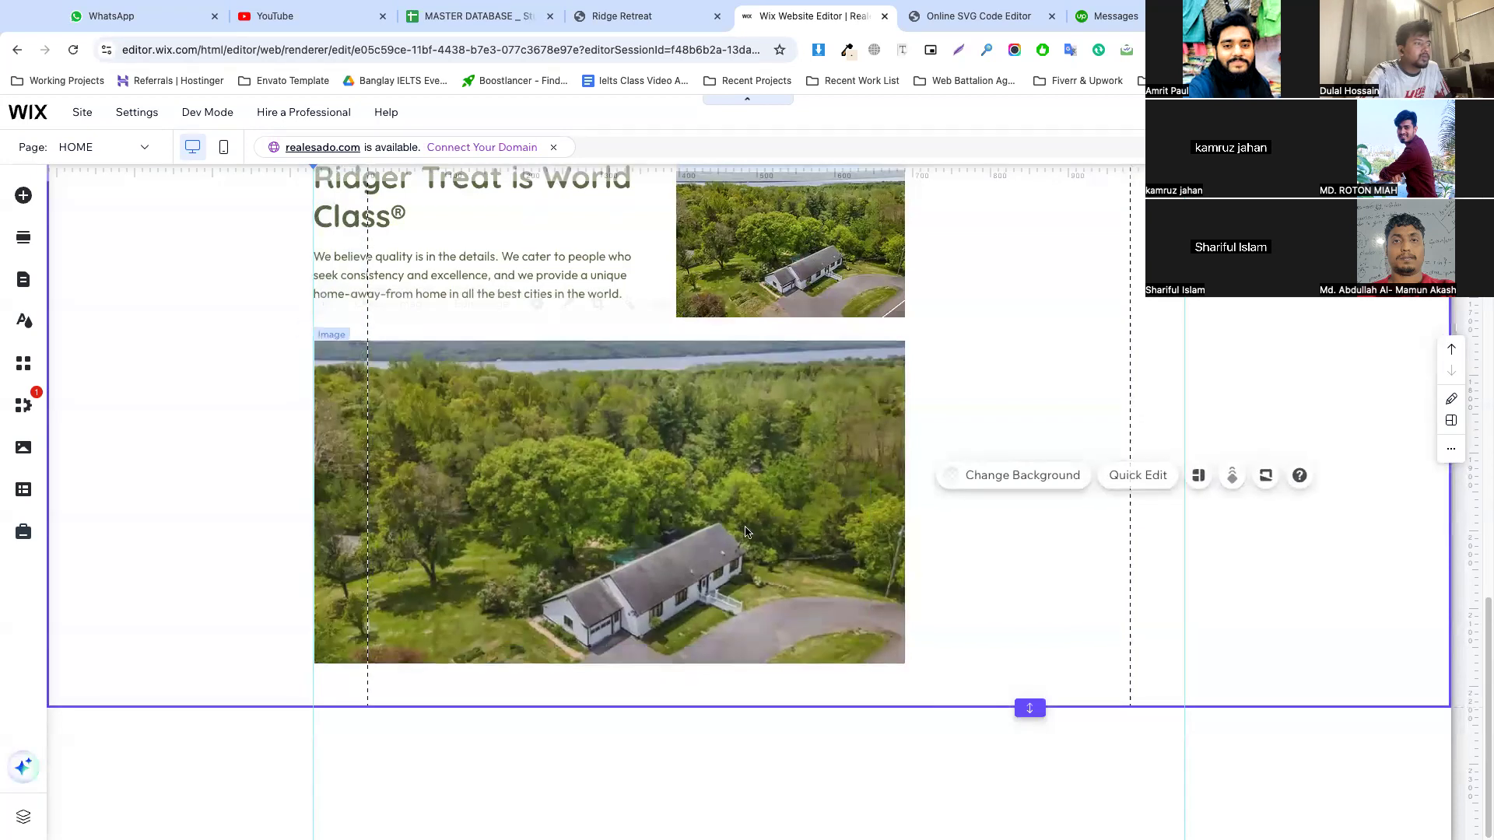
# Copy the mirror and console table photo from the Ridge Retreat reference page and paste it into the section, moved toward the right guide
pyautogui.scroll(2, 892, 471)
pyautogui.click(789, 424)
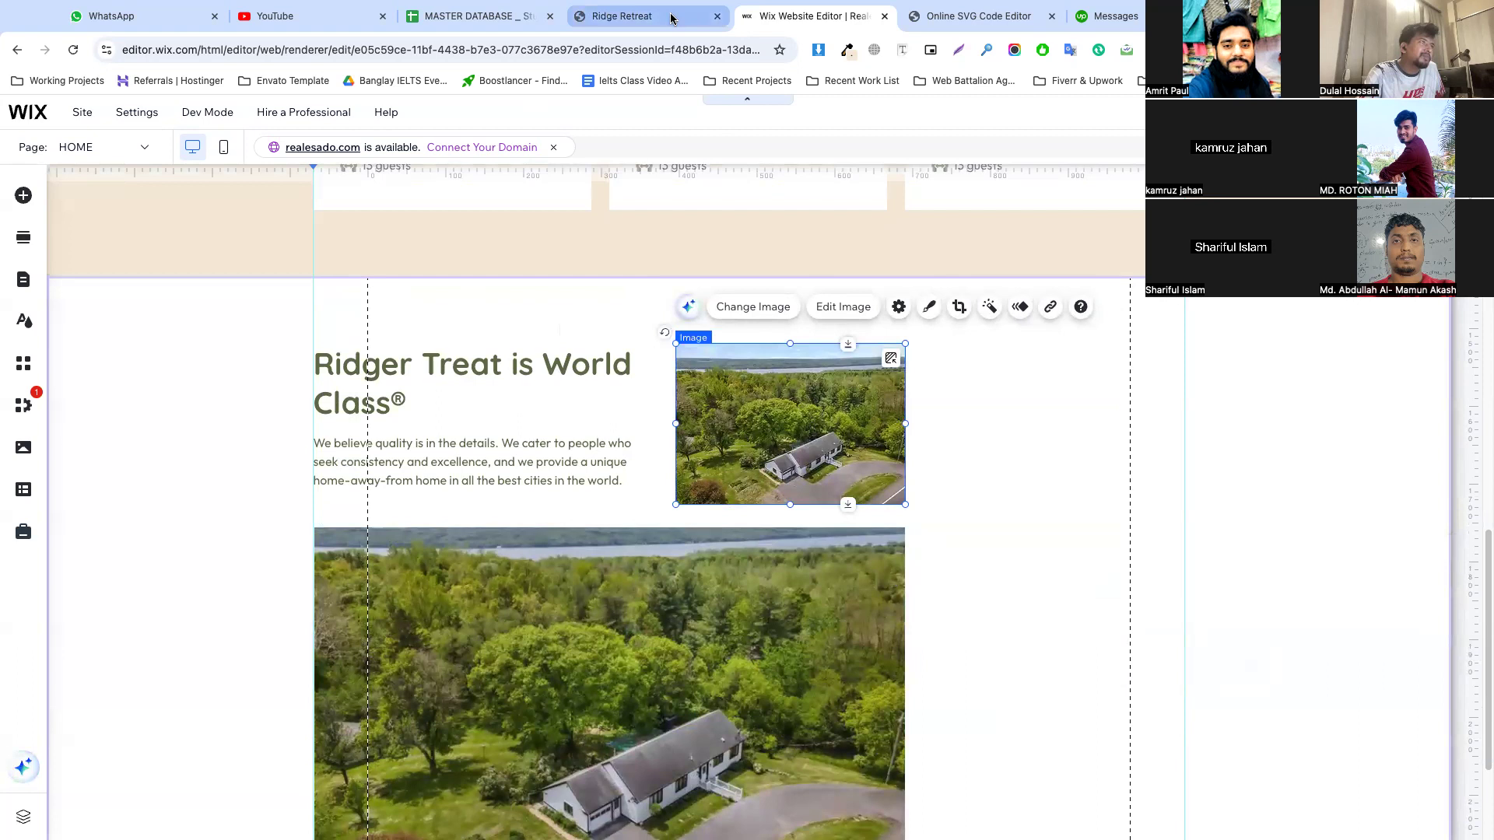
pyautogui.click(672, 17)
pyautogui.scroll(-1, 934, 331)
pyautogui.rightClick(924, 328)
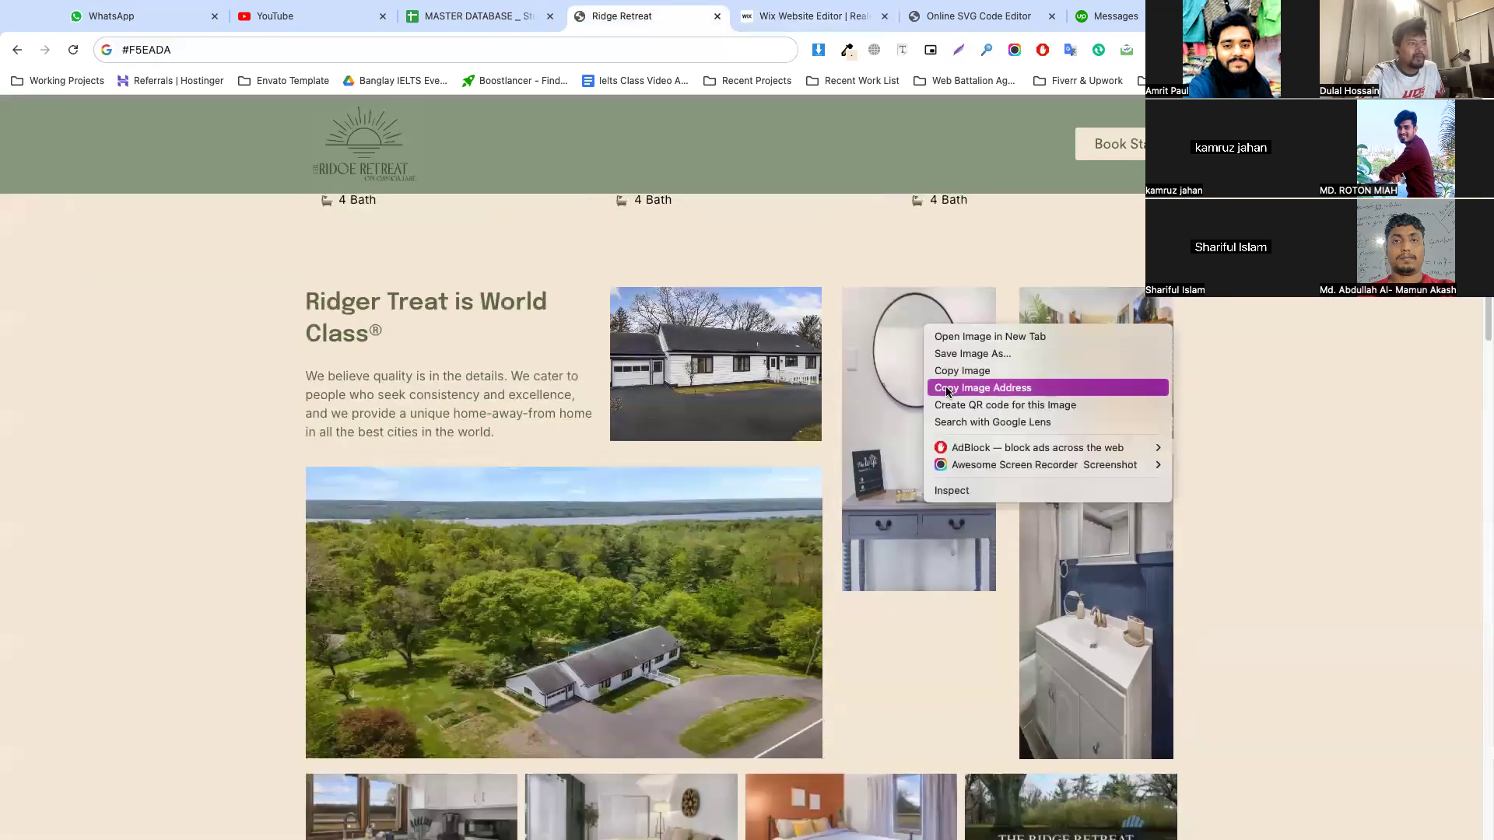
pyautogui.click(965, 371)
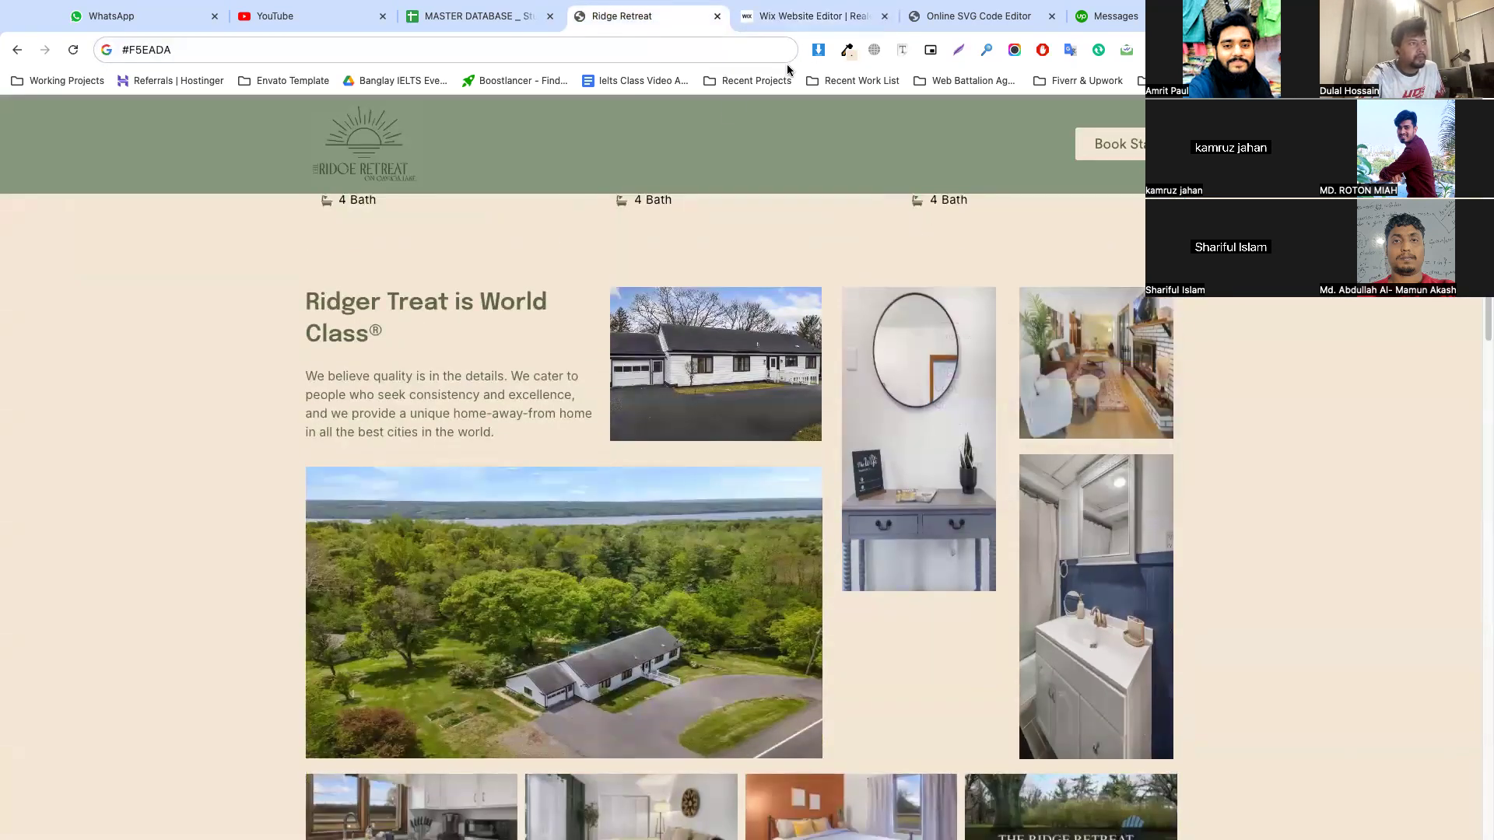
pyautogui.click(809, 15)
pyautogui.hotkey('ctrl', 'v')
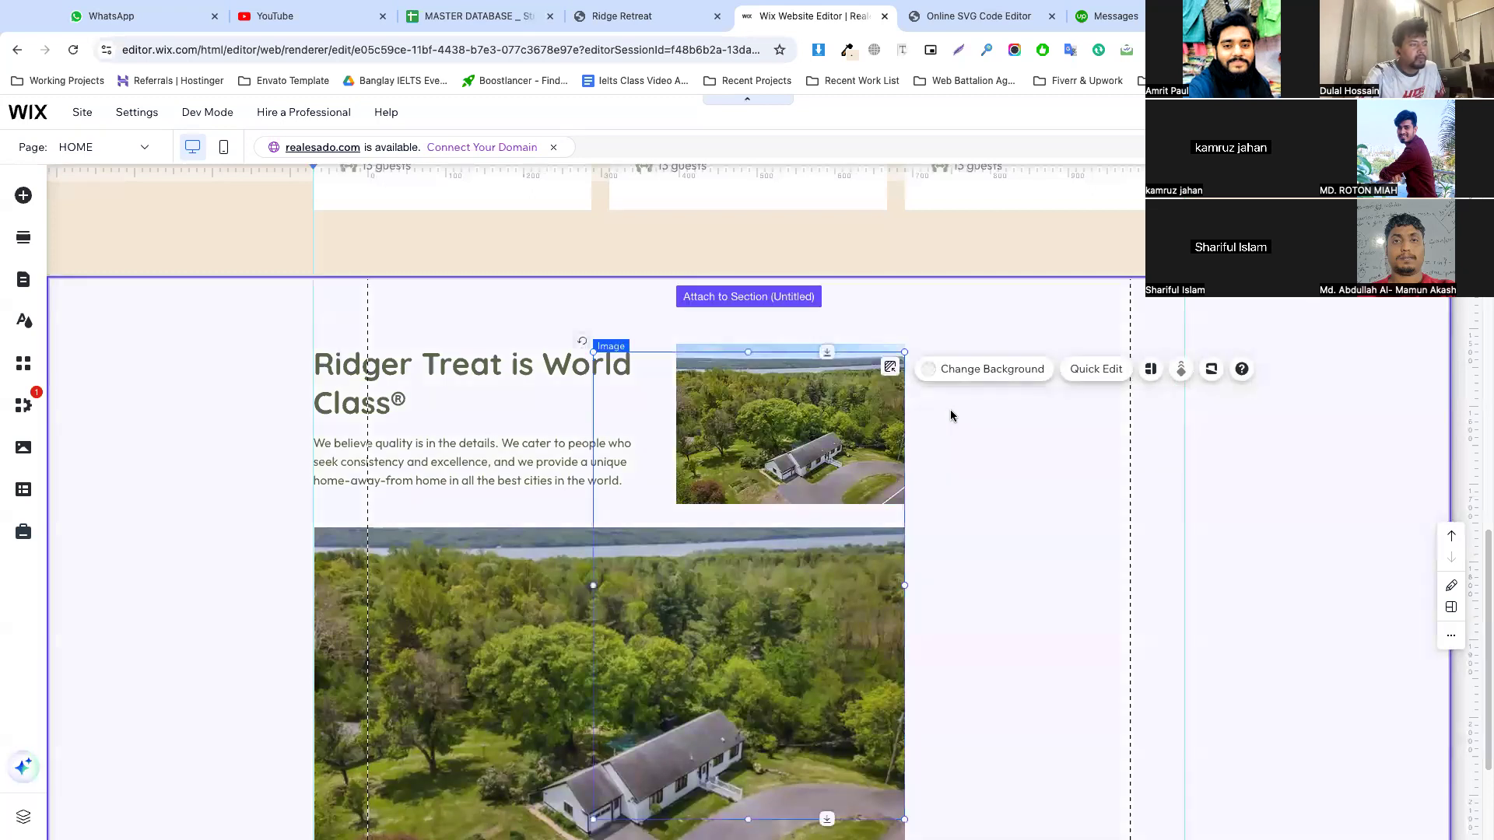
pyautogui.moveTo(842, 480); pyautogui.dragTo(890, 479)
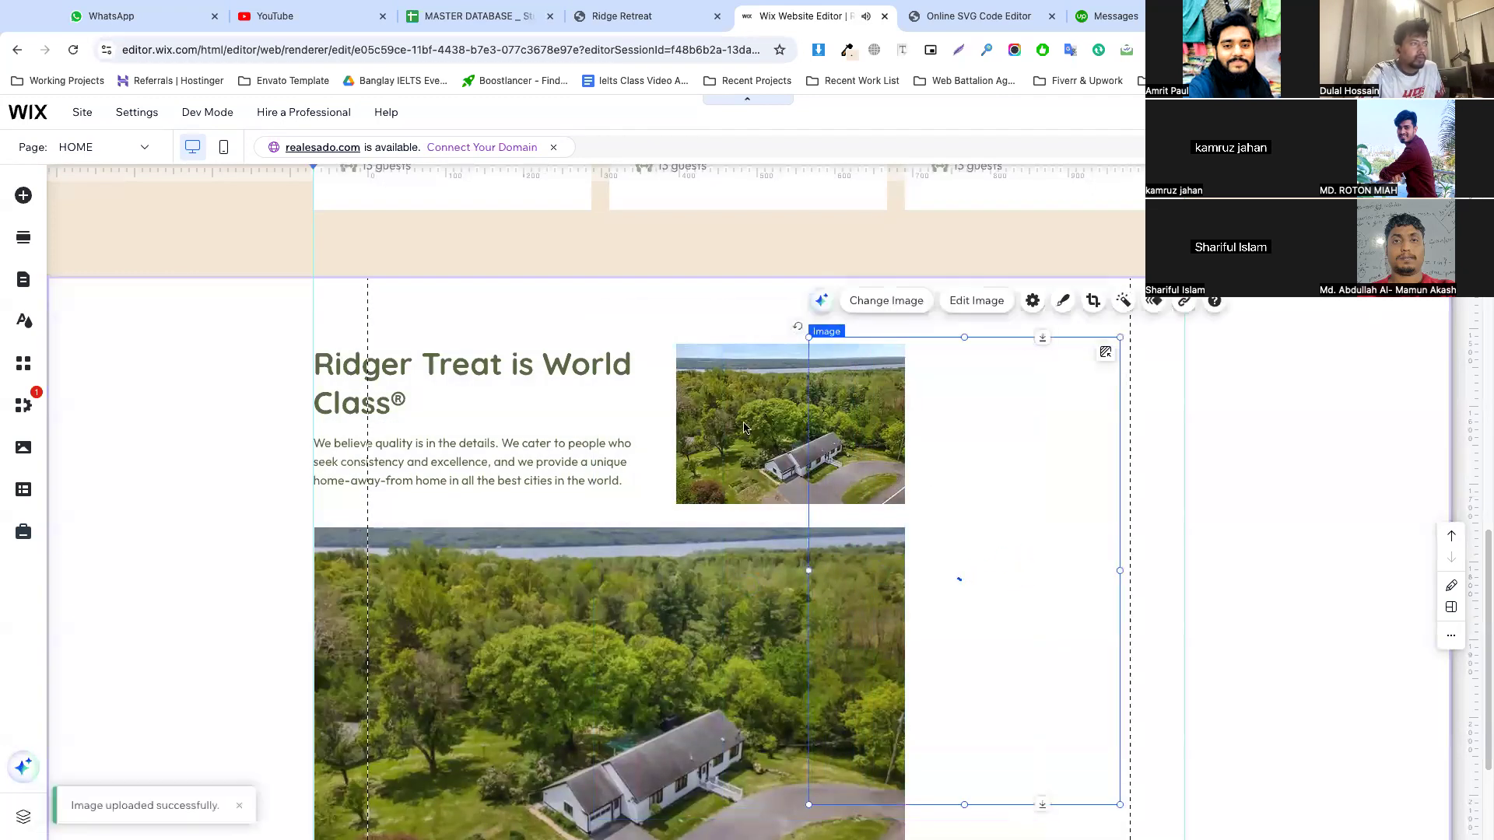
# Shift the small aerial photo closer to the heading and narrow both aerial photos to a shared right edge
pyautogui.moveTo(742, 411); pyautogui.dragTo(724, 411)
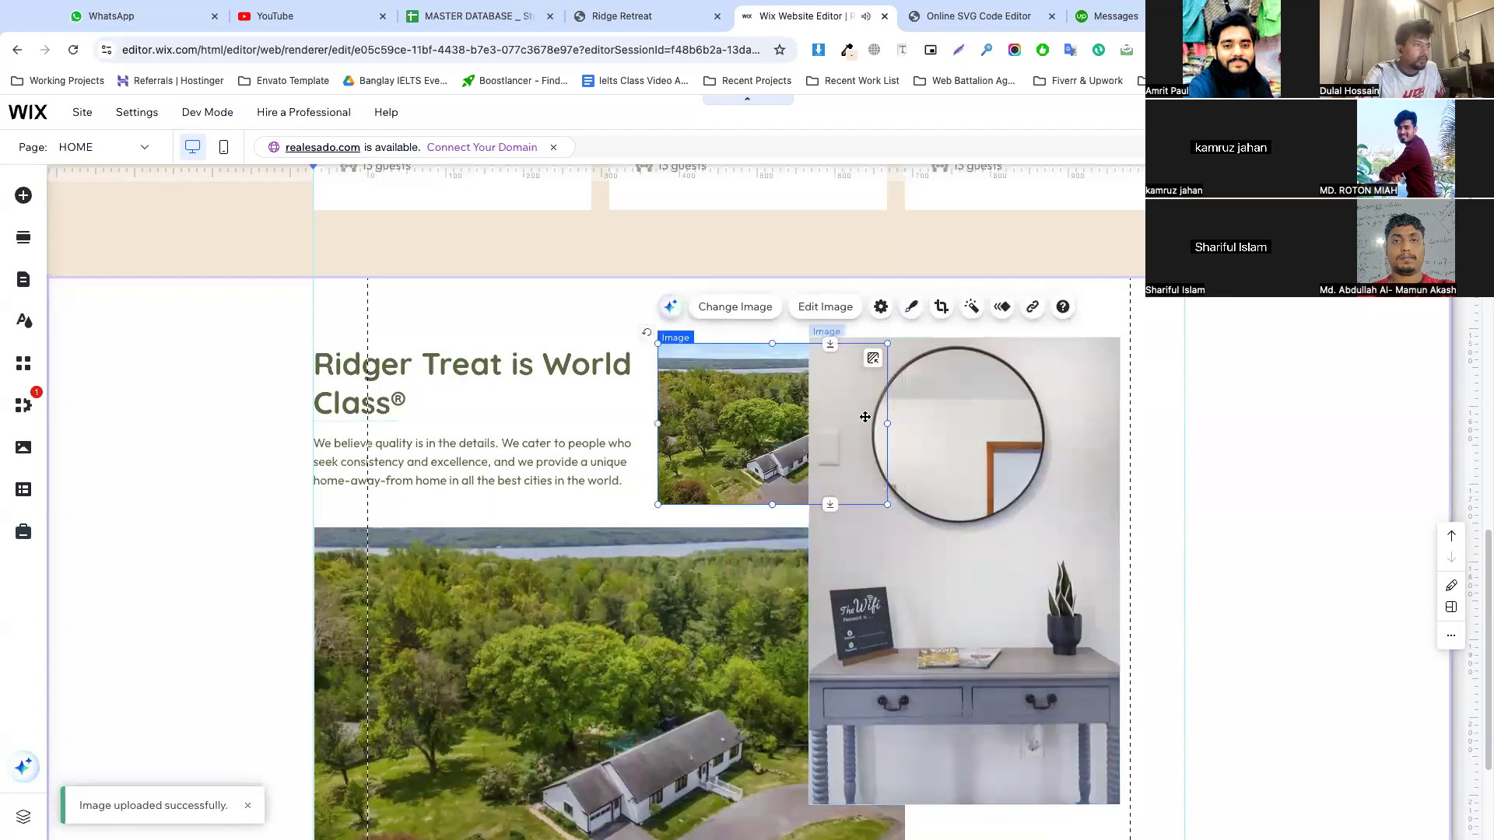
pyautogui.moveTo(890, 422); pyautogui.dragTo(810, 422)
pyautogui.click(801, 537)
pyautogui.scroll(-3, 861, 498)
pyautogui.moveTo(906, 502); pyautogui.dragTo(861, 501)
# Narrow the mirror photo from both sides and place it beside the aerial photos, its top aligned with the small photo
pyautogui.click(965, 452)
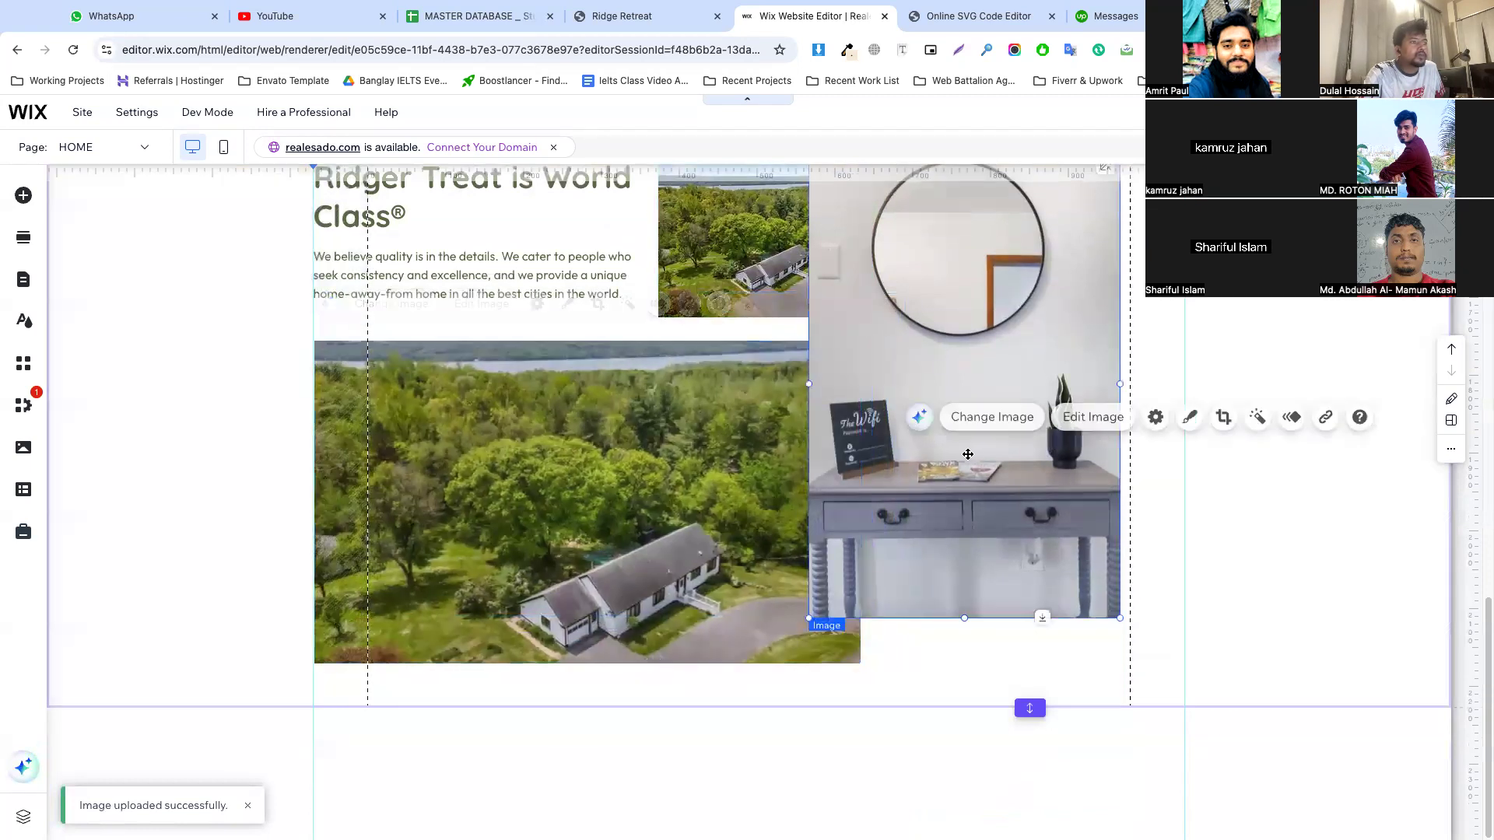
pyautogui.scroll(3, 851, 574)
pyautogui.moveTo(810, 569); pyautogui.dragTo(882, 568)
pyautogui.moveTo(944, 524); pyautogui.dragTo(941, 536)
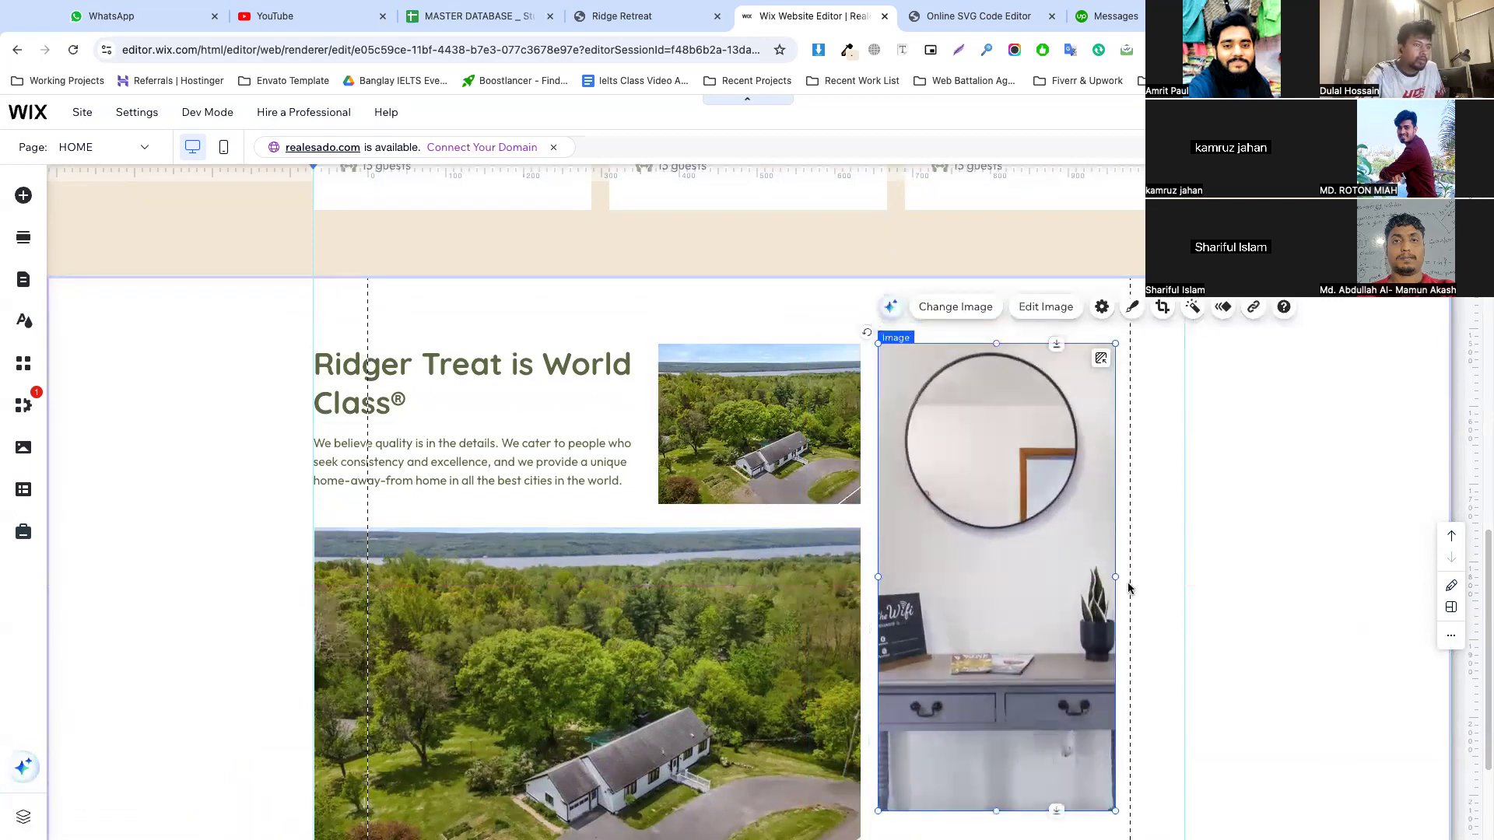
pyautogui.moveTo(1116, 577); pyautogui.dragTo(1056, 576)
# Narrow the "Ridger Treat is World Class®" heading's text box to about 396 px wide
pyautogui.click(508, 381)
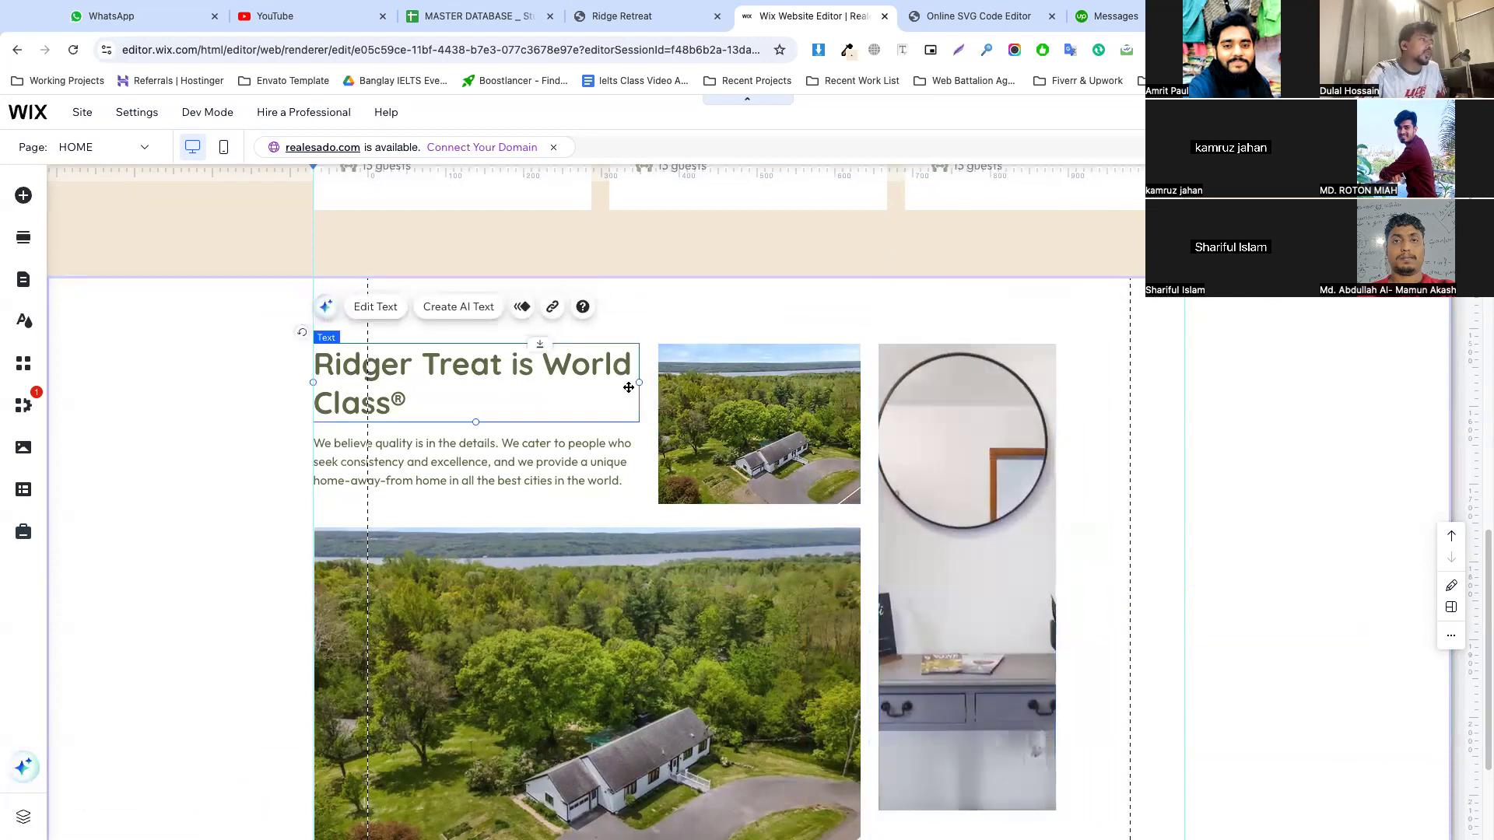
pyautogui.doubleClick(635, 381)
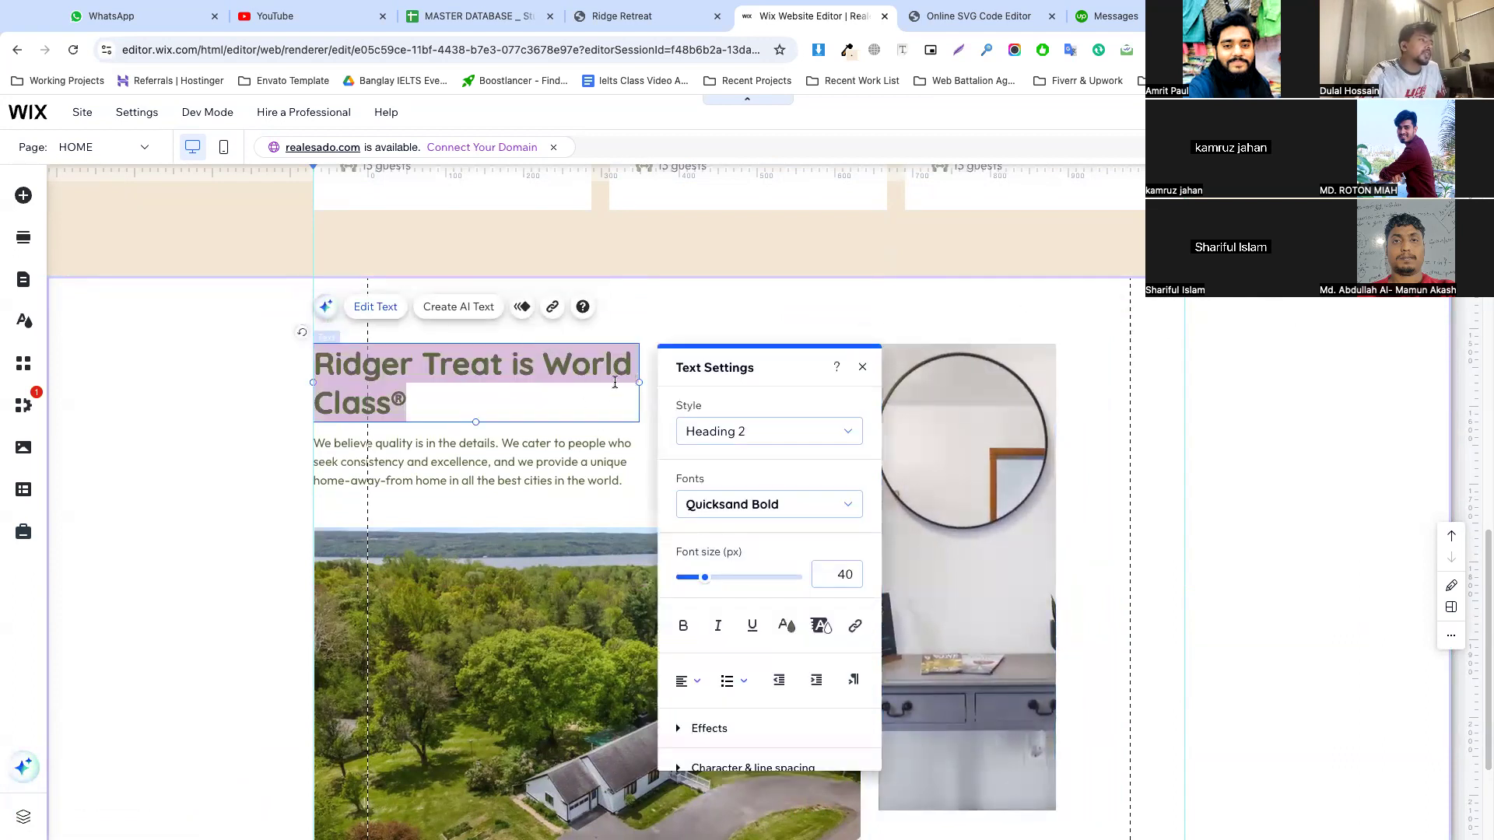
pyautogui.press('Escape')
pyautogui.moveTo(639, 382); pyautogui.dragTo(612, 384)
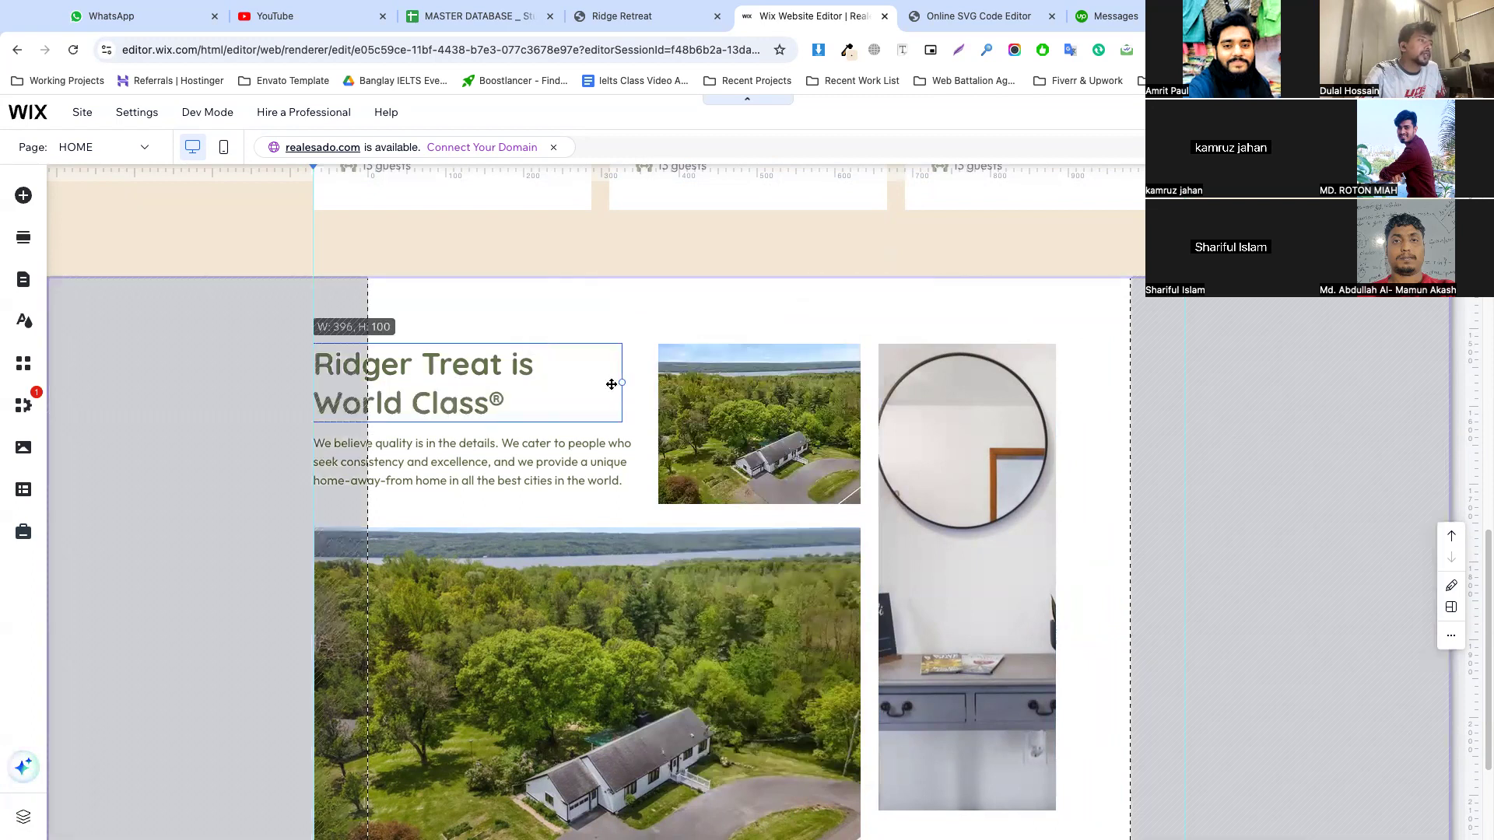
# Narrow the paragraph's text box so the text under the heading wraps onto four lines
pyautogui.click(667, 448)
pyautogui.click(635, 462)
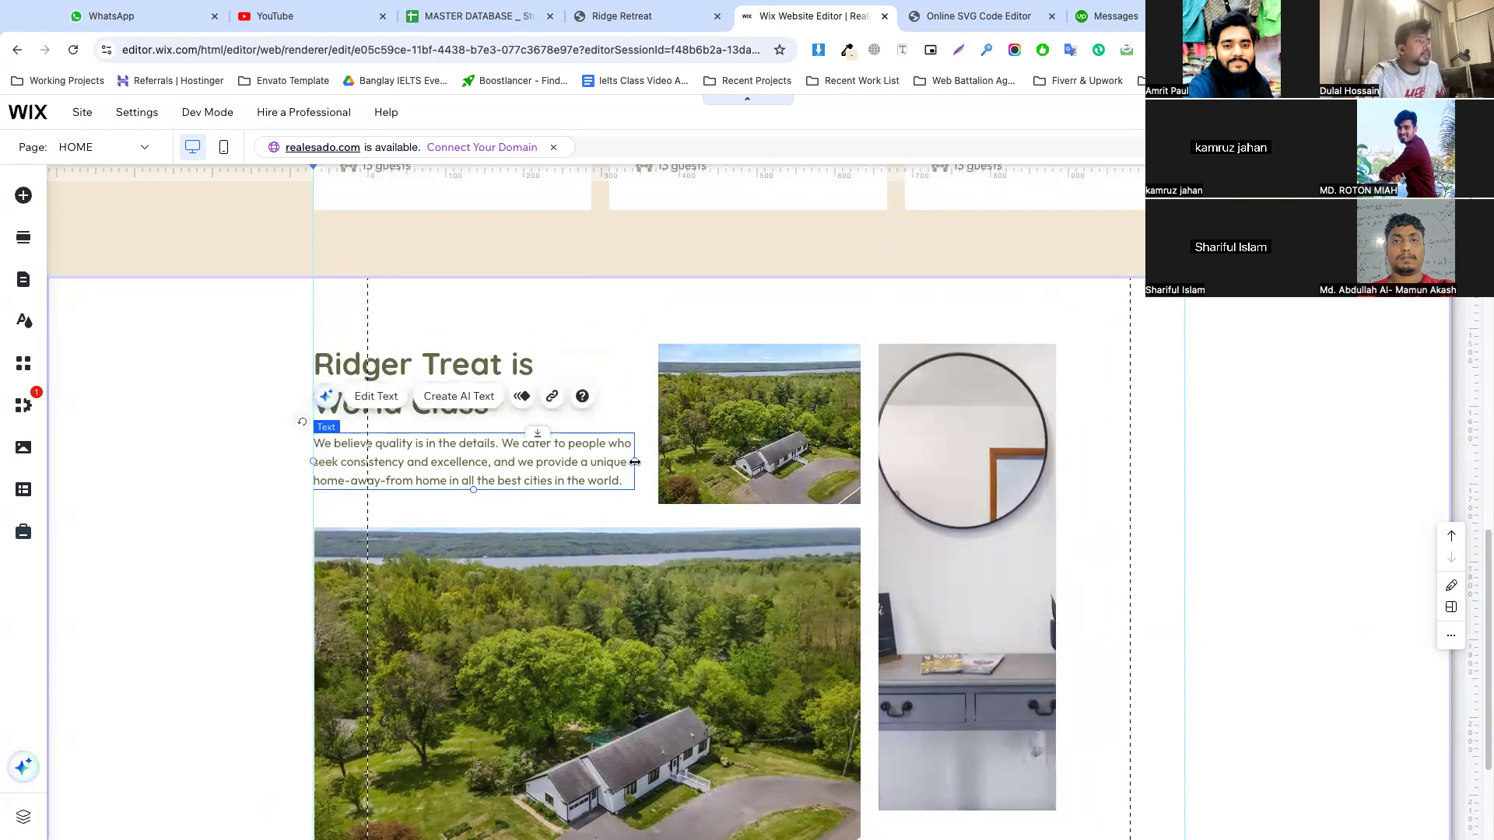
pyautogui.moveTo(635, 462); pyautogui.dragTo(611, 463)
# Move the small aerial photo closer to the paragraph and narrow the large aerial photo to the same right edge
pyautogui.click(742, 434)
pyautogui.moveTo(742, 434); pyautogui.dragTo(687, 452)
pyautogui.scroll(-3, 837, 472)
pyautogui.click(837, 471)
pyautogui.moveTo(861, 521); pyautogui.dragTo(807, 514)
# Move the mirror photo next to the aerial photos and shorten it from its lower edge
pyautogui.scroll(3, 934, 467)
pyautogui.click(957, 455)
pyautogui.moveTo(958, 455); pyautogui.dragTo(906, 455)
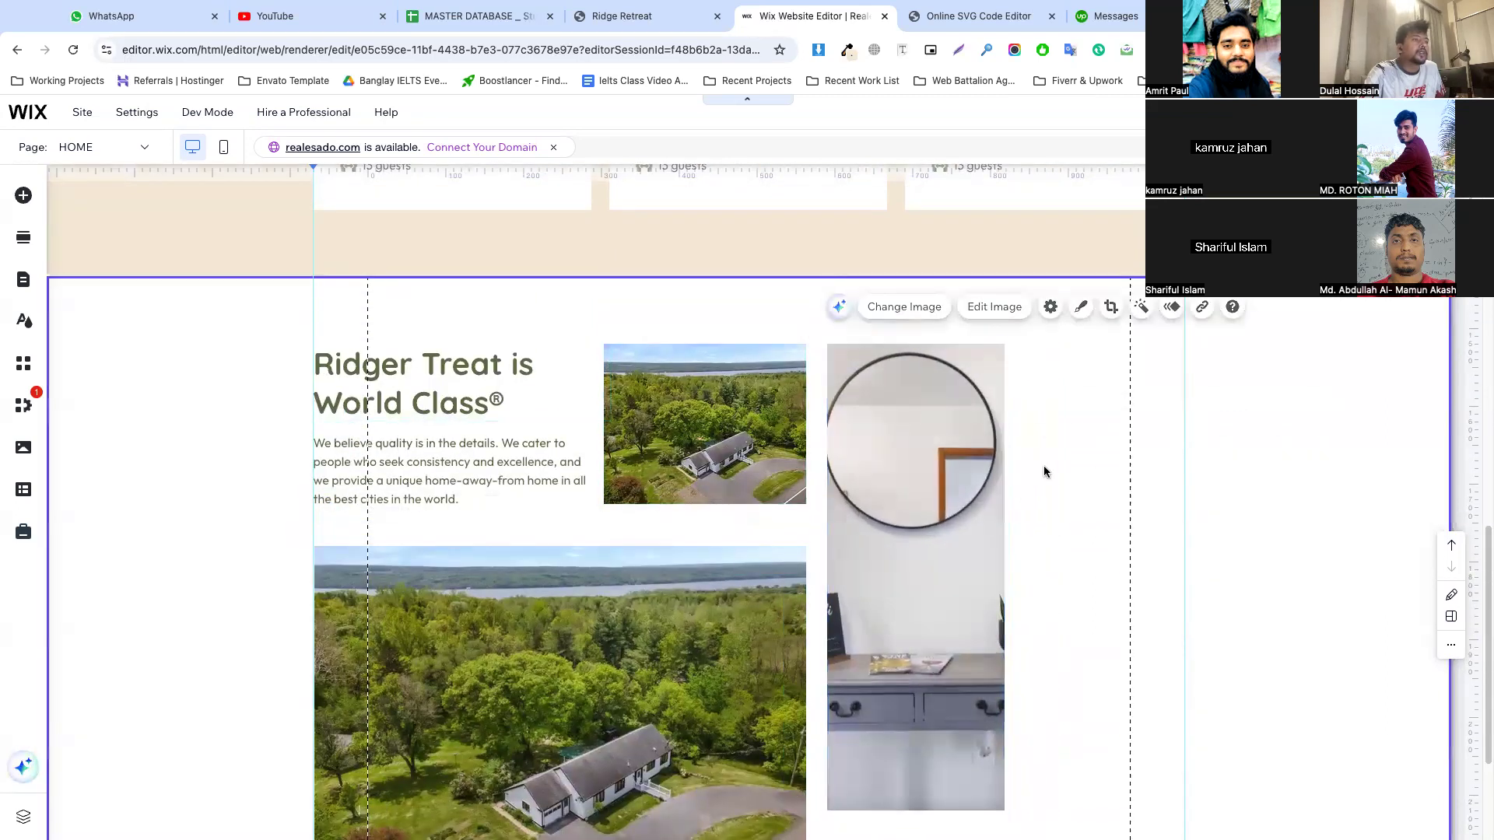
pyautogui.moveTo(914, 808); pyautogui.dragTo(909, 622)
# Copy the living room photo from the Ridge Retreat reference page and paste it into the Wix section
pyautogui.click(652, 11)
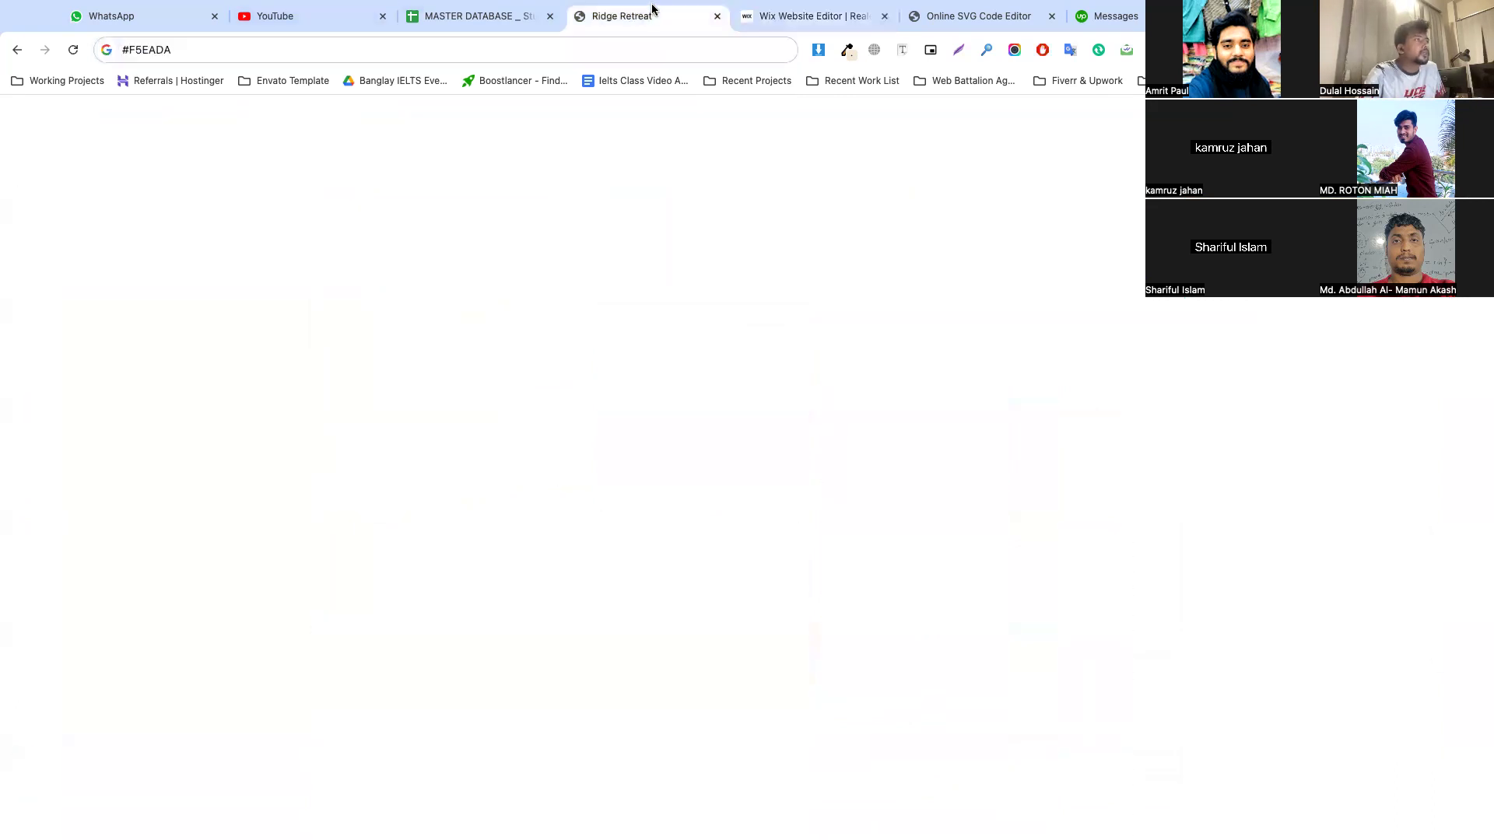
pyautogui.scroll(-3, 934, 436)
pyautogui.scroll(1, 903, 434)
pyautogui.scroll(-1, 911, 438)
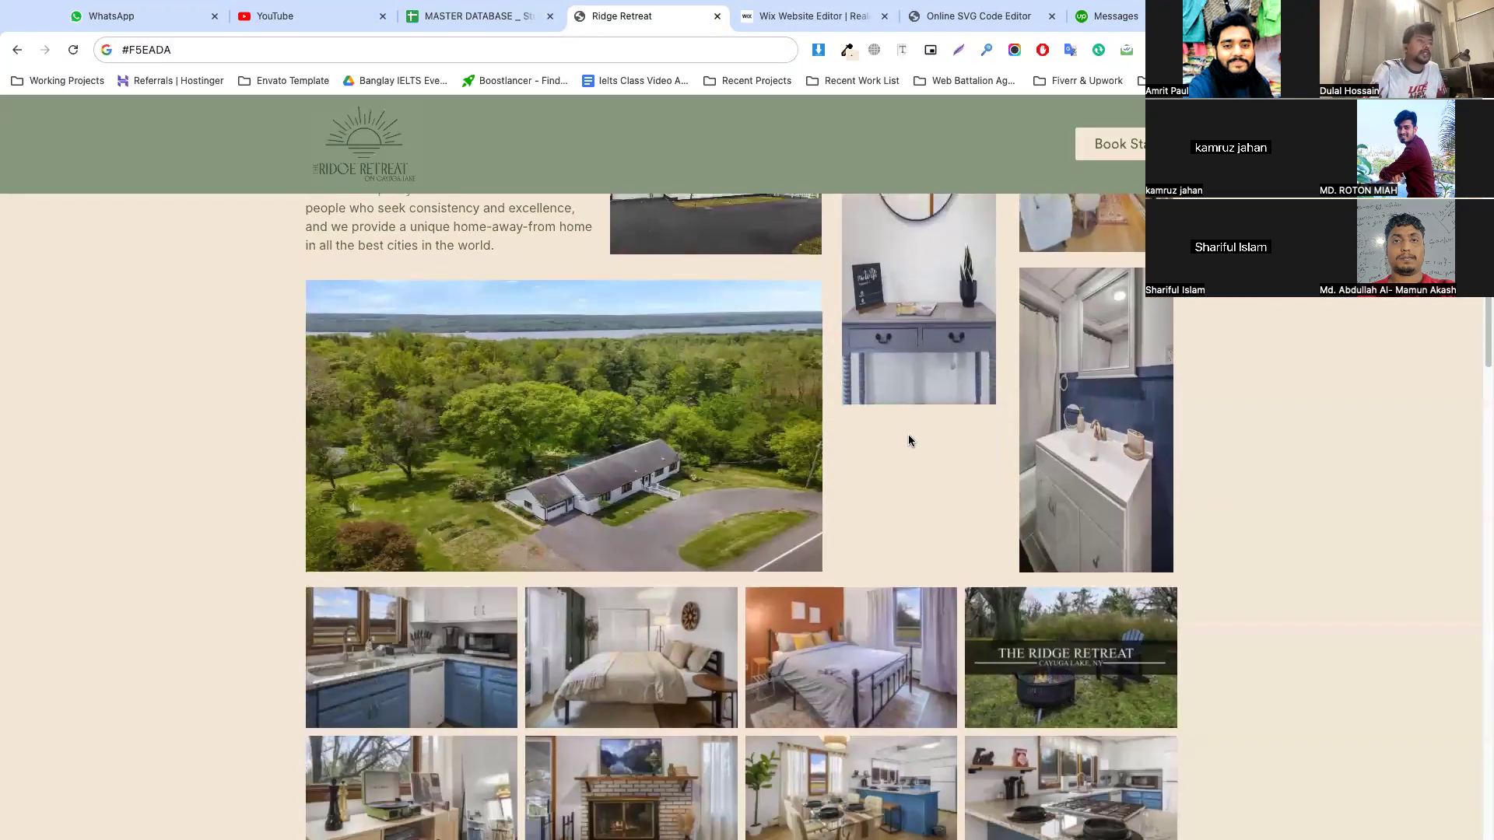
pyautogui.scroll(5, 907, 436)
pyautogui.rightClick(1076, 372)
pyautogui.click(1102, 417)
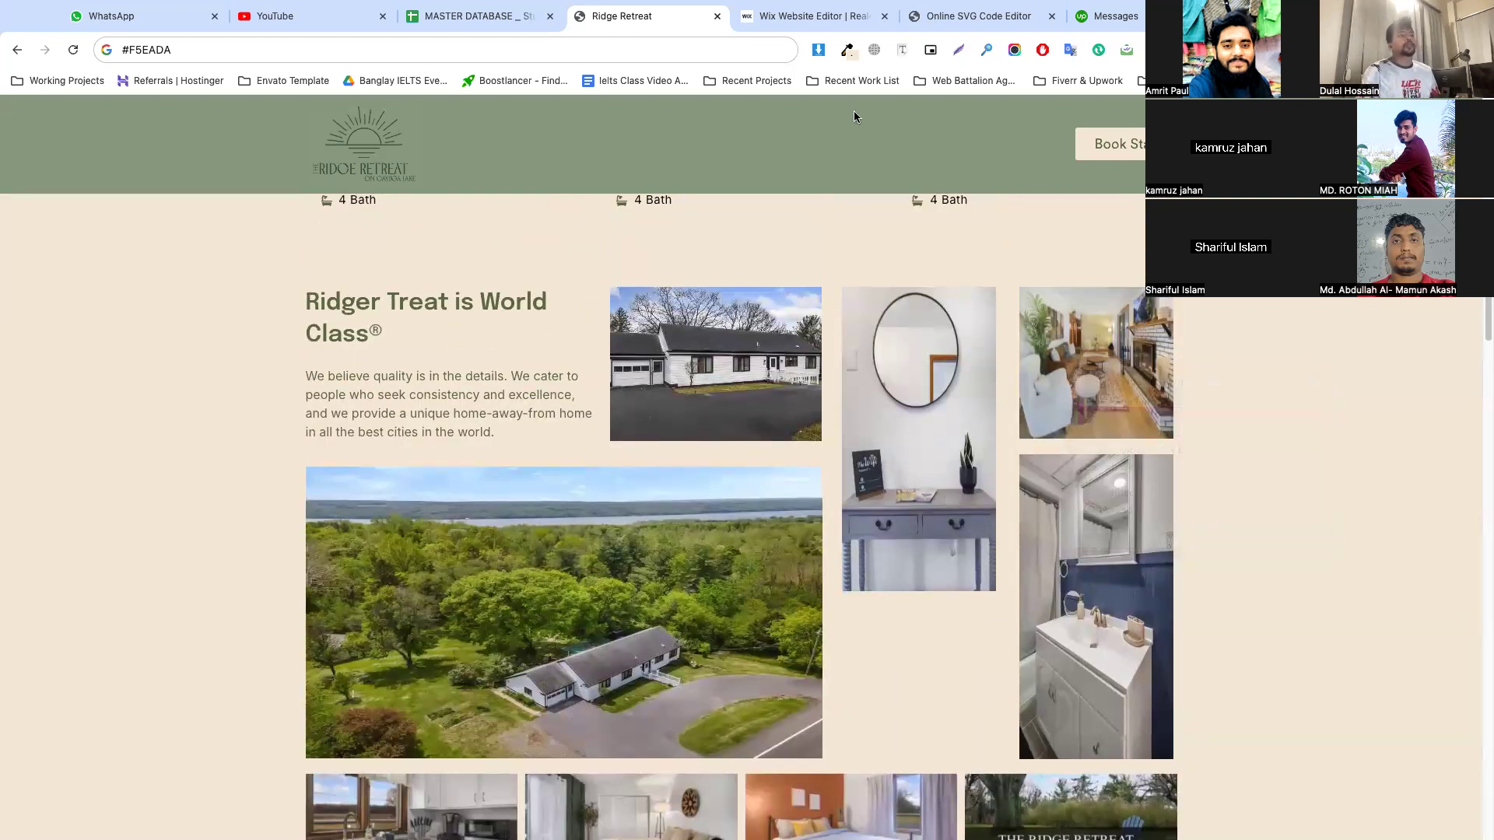
pyautogui.click(801, 16)
pyautogui.click(1077, 420)
pyautogui.hotkey('ctrl', 'v')
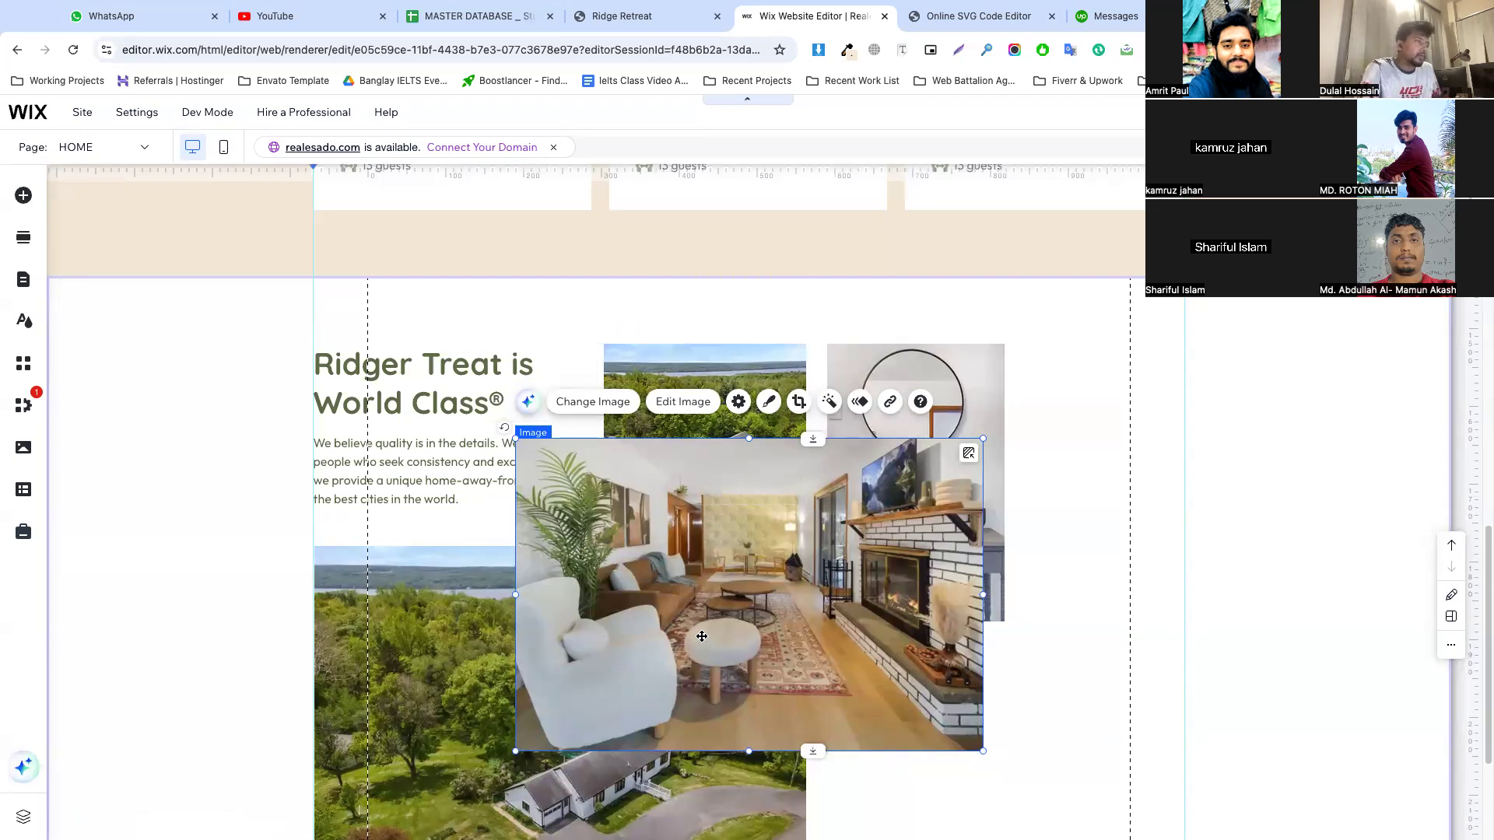
# Slightly narrow the mirror photo, shrink the living room photo and fit it between the mirror photo and the right guide, tops aligned
pyautogui.moveTo(533, 746); pyautogui.dragTo(983, 483)
pyautogui.click(949, 438)
pyautogui.click(1096, 452)
pyautogui.moveTo(1096, 452); pyautogui.dragTo(1000, 432)
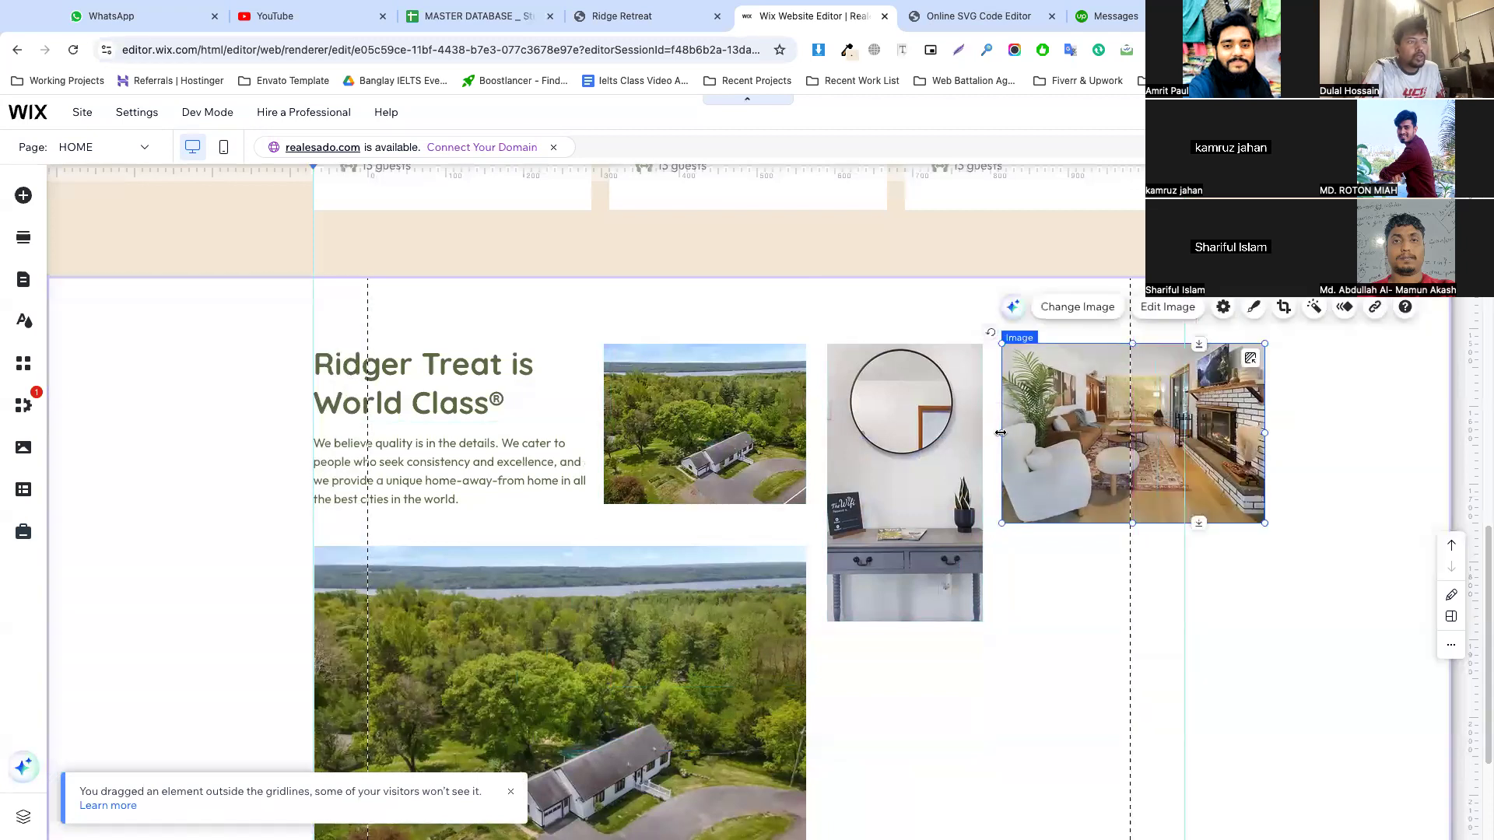
pyautogui.moveTo(1262, 436); pyautogui.dragTo(1184, 432)
pyautogui.click(1277, 457)
# Narrow the small and large aerial photos slightly from the right, keeping their right edges aligned
pyautogui.scroll(-2, 824, 467)
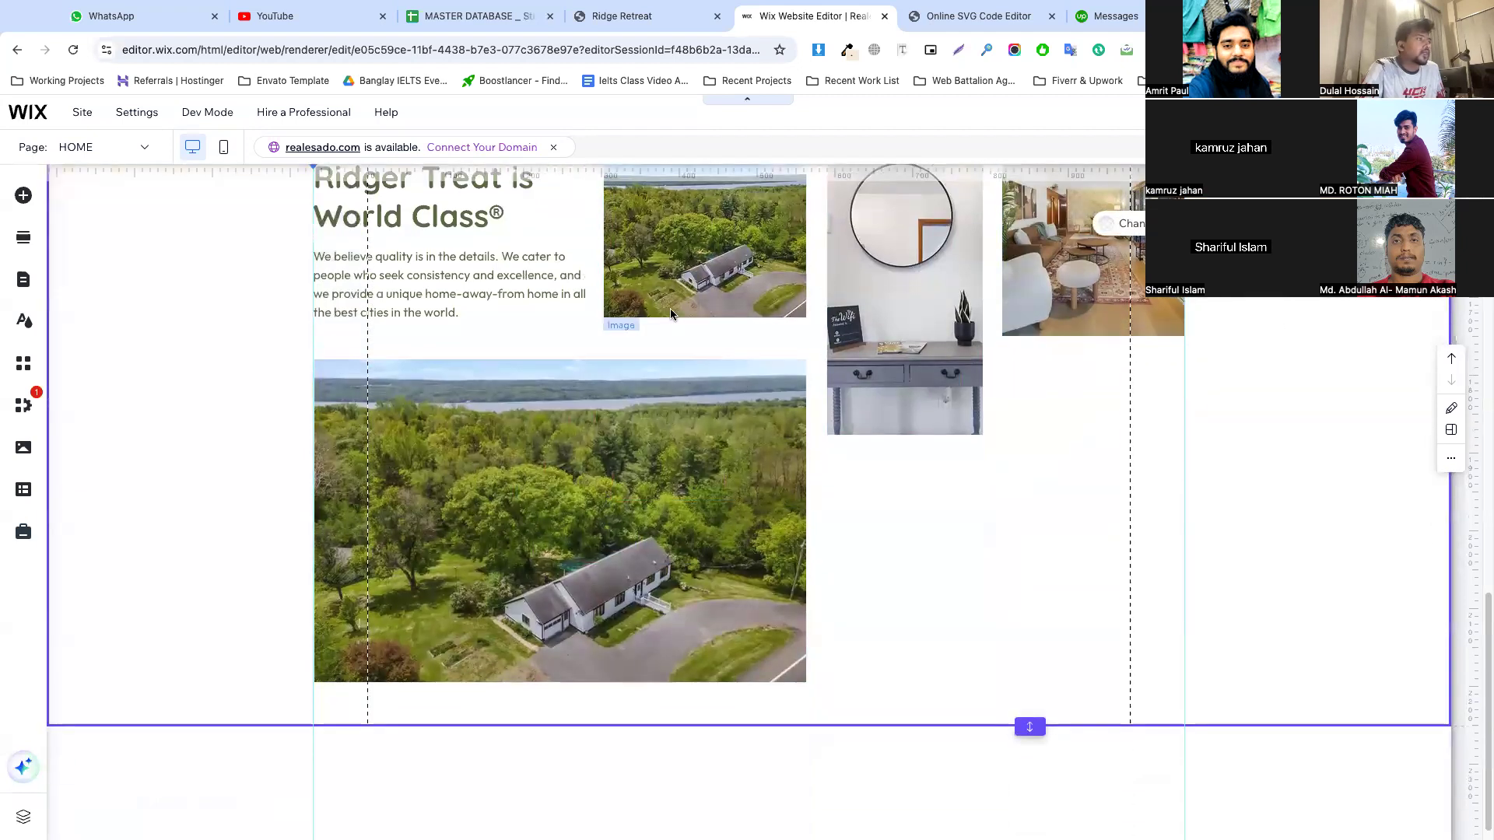
pyautogui.click(670, 314)
pyautogui.scroll(1, 677, 319)
pyautogui.moveTo(804, 332); pyautogui.dragTo(791, 332)
pyautogui.click(890, 347)
pyautogui.click(782, 537)
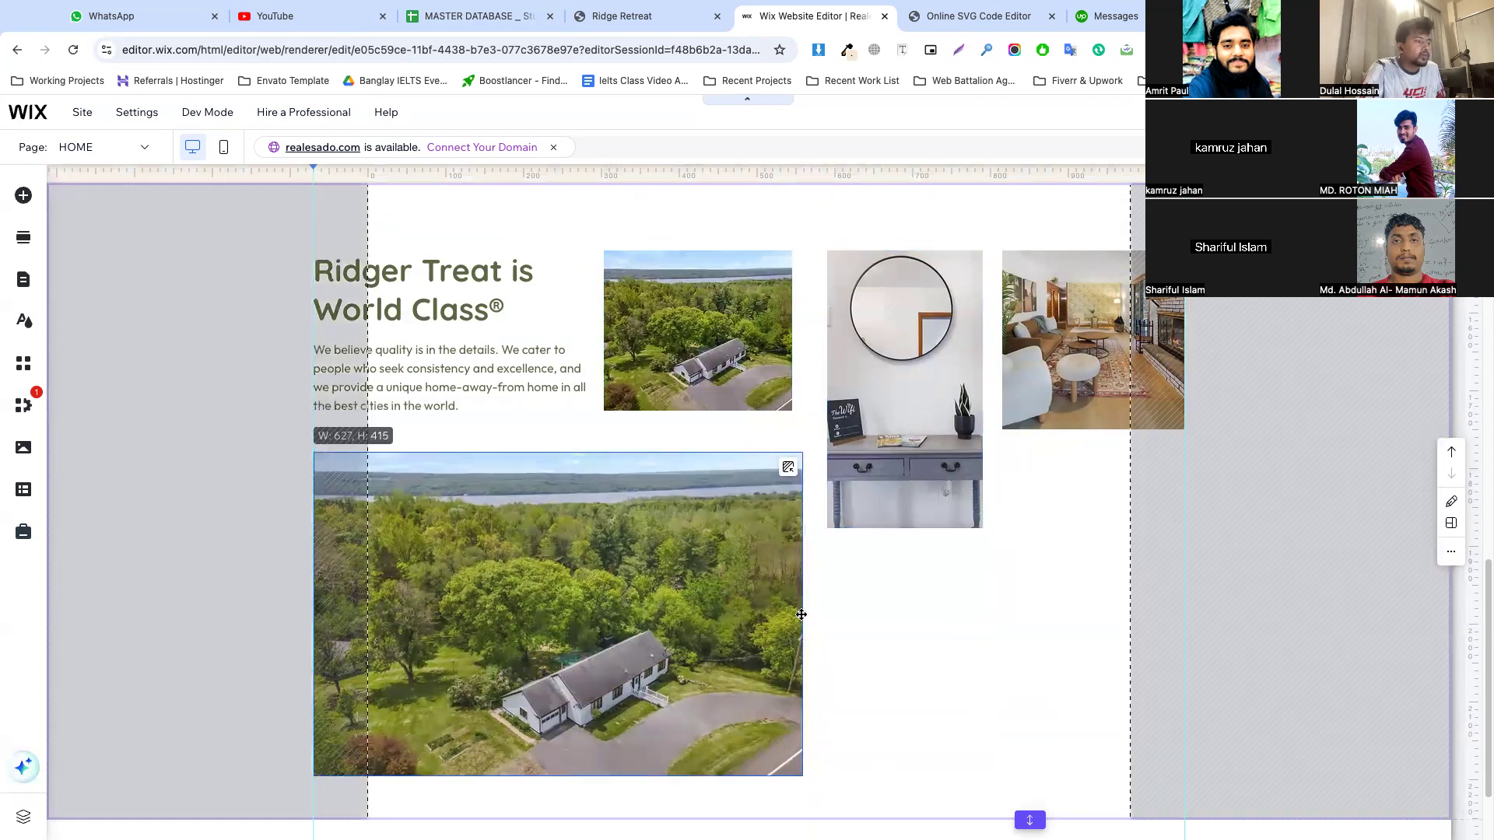
pyautogui.moveTo(807, 614); pyautogui.dragTo(792, 614)
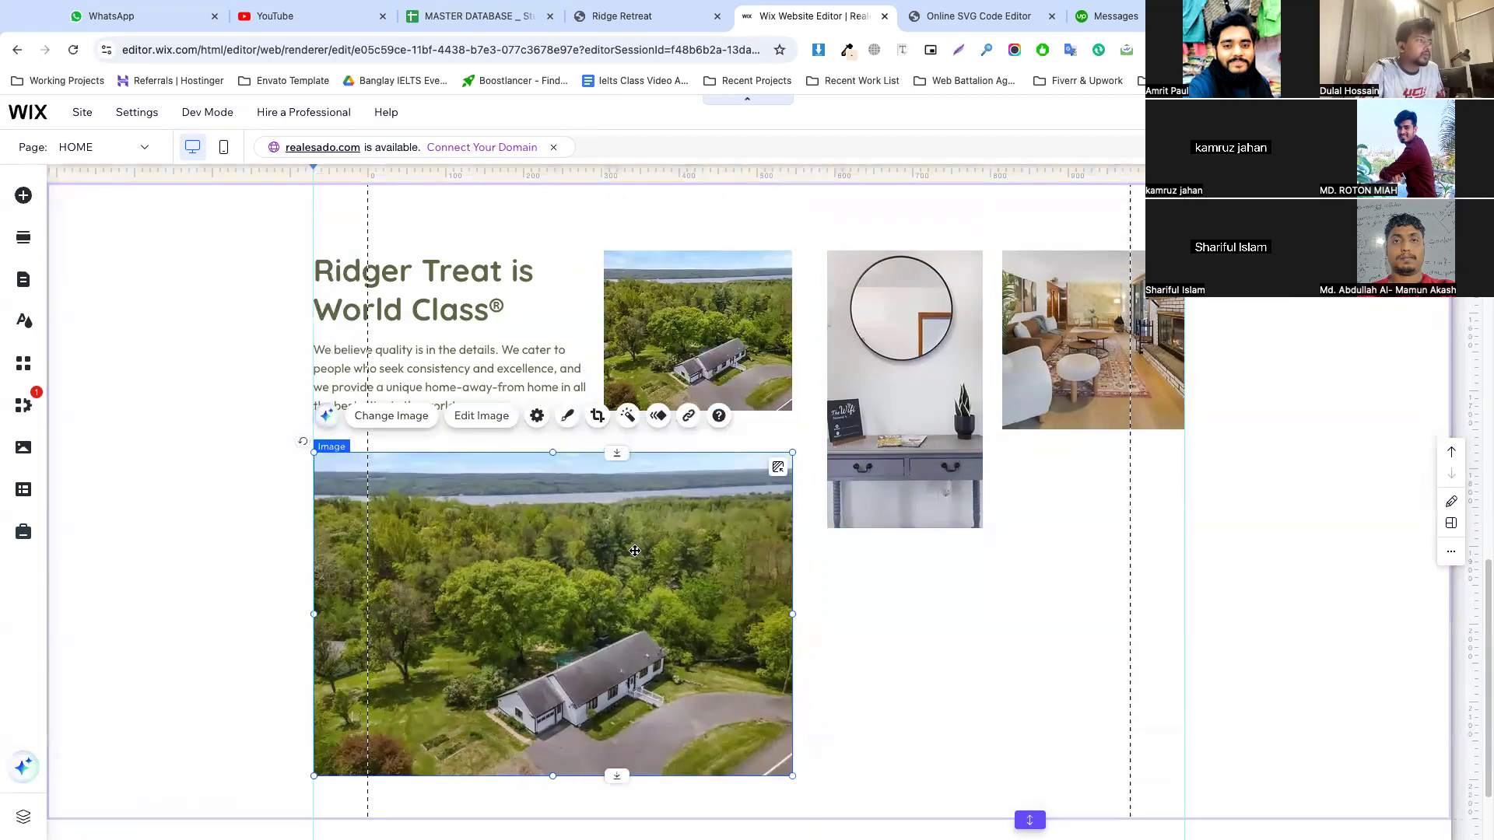
# Even out the gallery gaps by raising the large aerial photo, shifting the mirror photo left and widening the living room photo toward it
pyautogui.click(888, 597)
pyautogui.moveTo(627, 546); pyautogui.dragTo(629, 522)
pyautogui.moveTo(877, 408); pyautogui.dragTo(864, 408)
pyautogui.click(1017, 361)
pyautogui.moveTo(1002, 341); pyautogui.dragTo(984, 340)
pyautogui.click(956, 396)
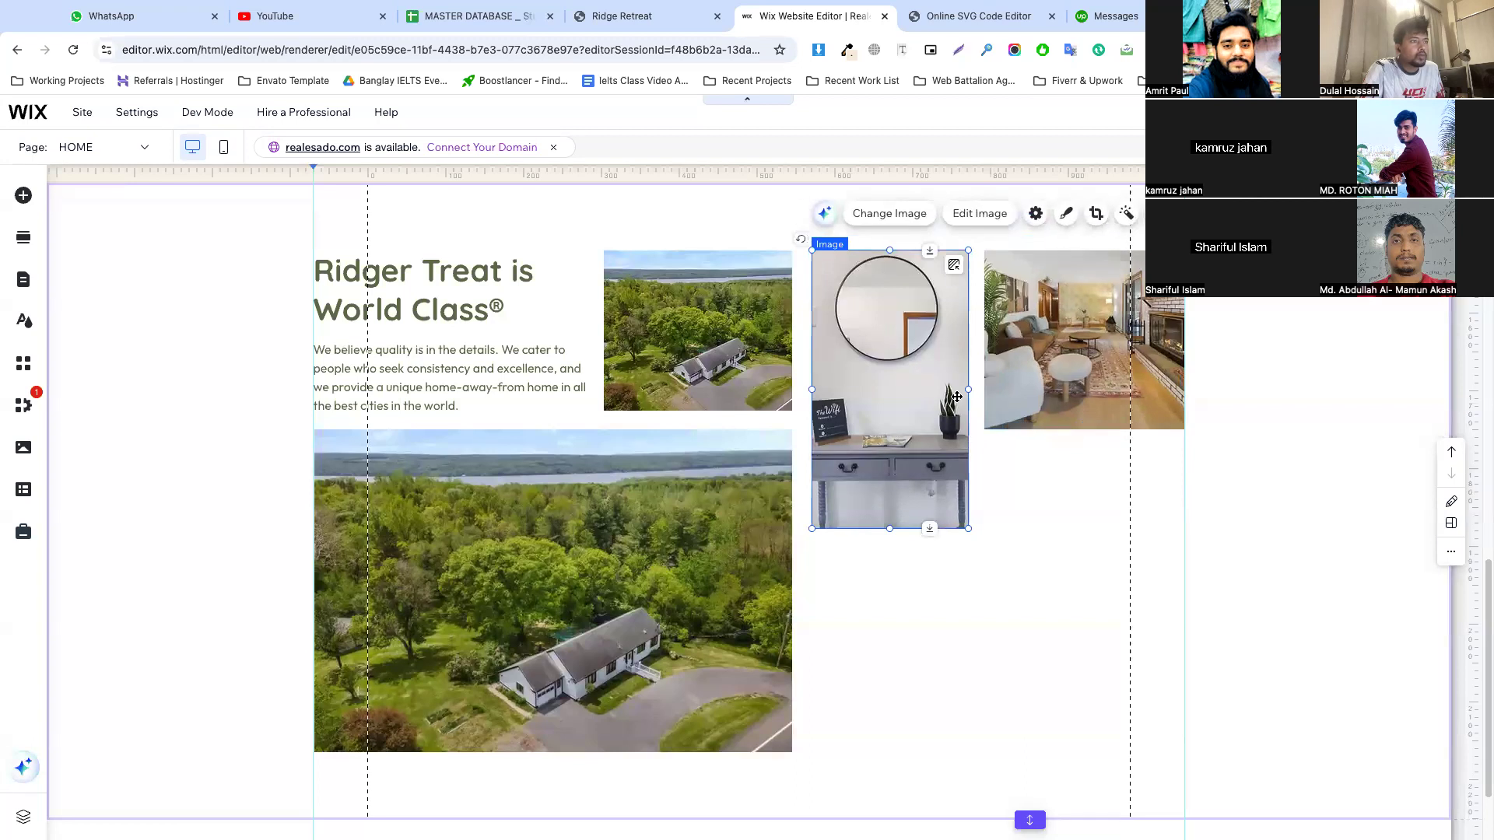
pyautogui.click(999, 375)
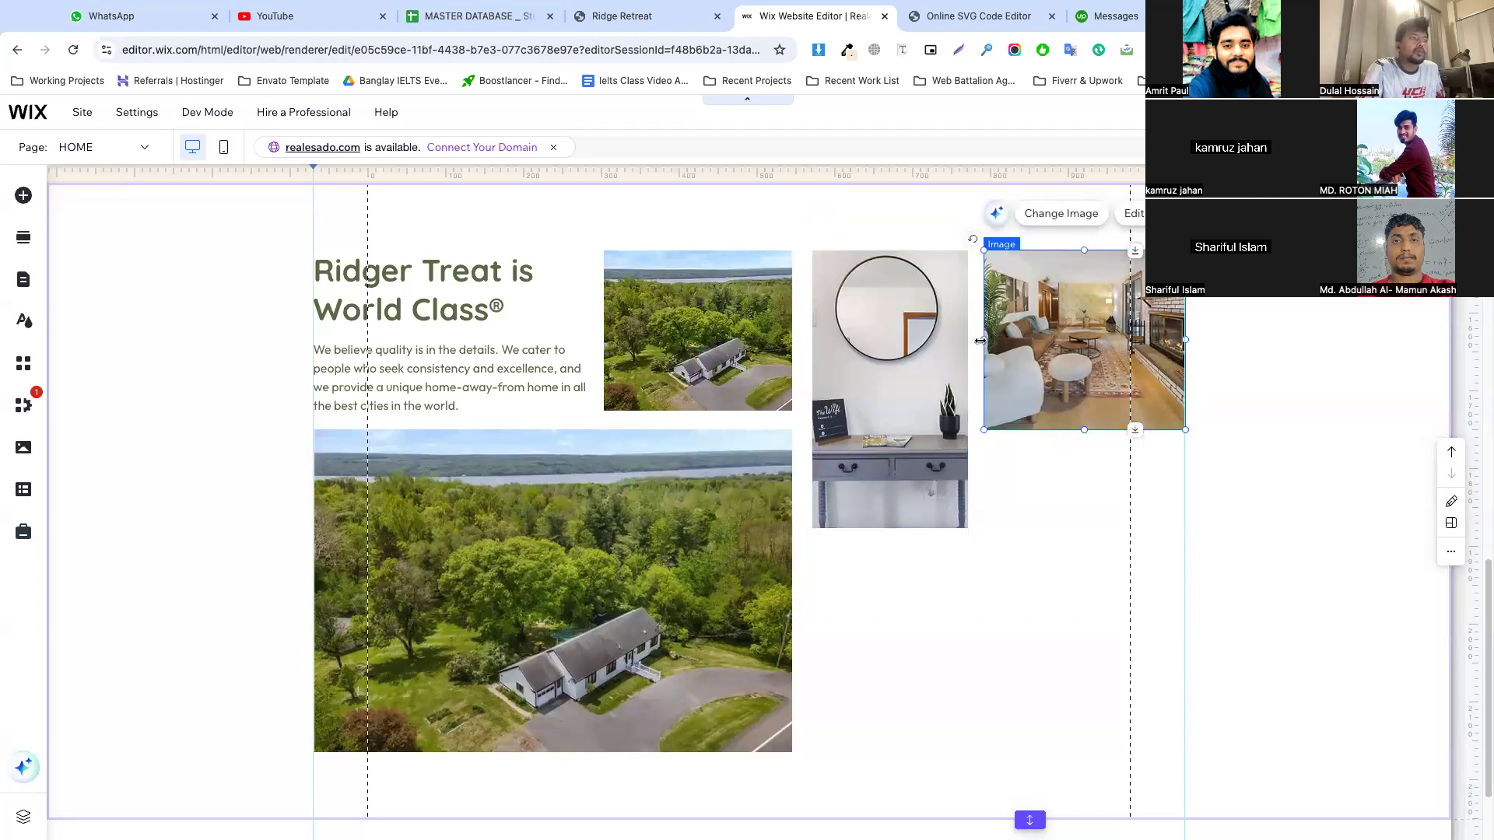
pyautogui.moveTo(980, 341); pyautogui.dragTo(985, 337)
# Duplicate the living room photo and place the copy directly below the original, edges aligned
pyautogui.click(1051, 475)
pyautogui.click(949, 405)
pyautogui.click(1000, 374)
pyautogui.click(1070, 467)
pyautogui.click(1020, 368)
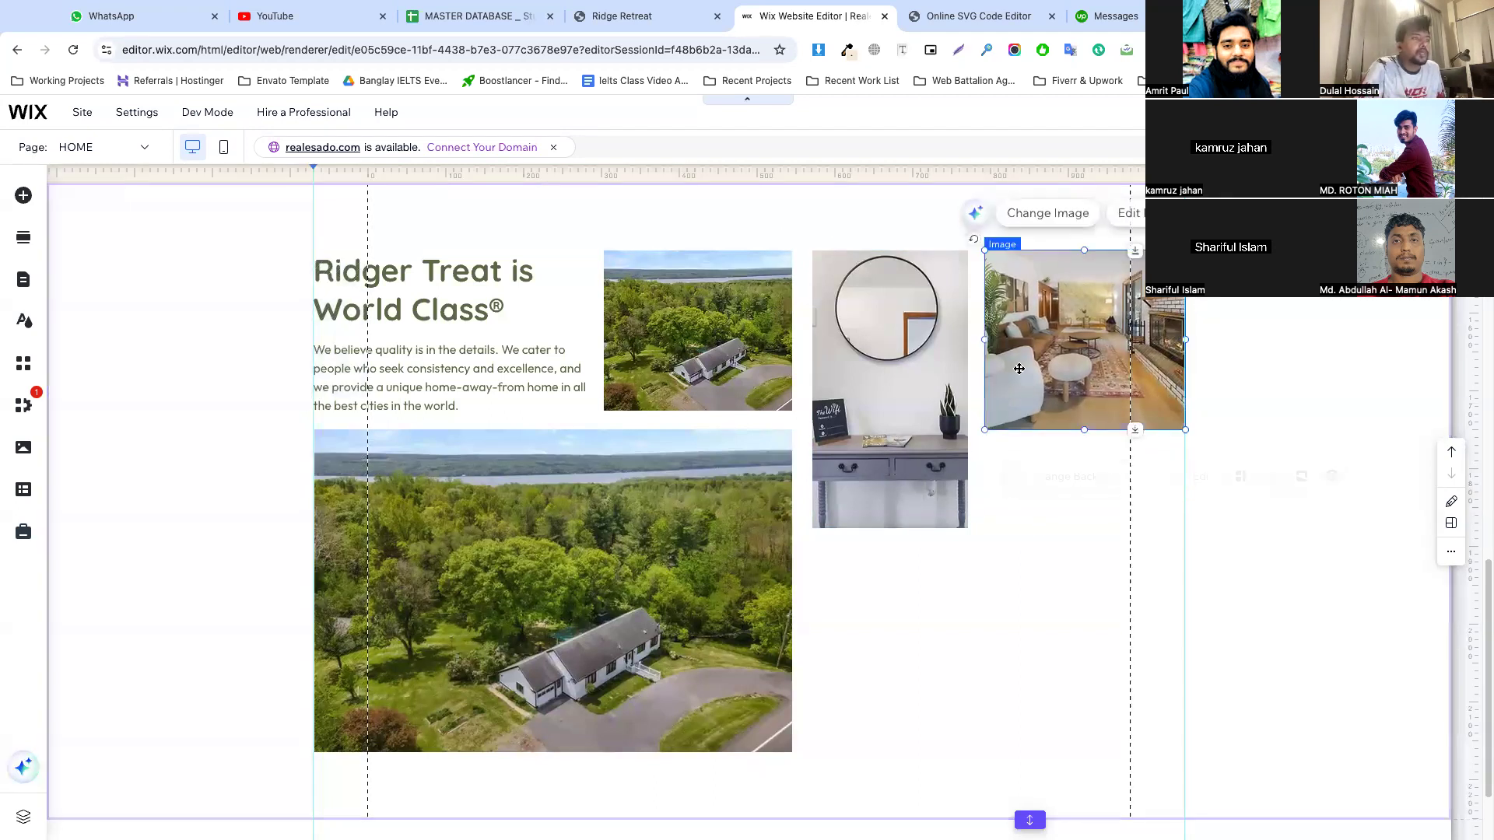
pyautogui.hotkey('ctrl', 'd')
pyautogui.moveTo(1020, 368); pyautogui.dragTo(1055, 540)
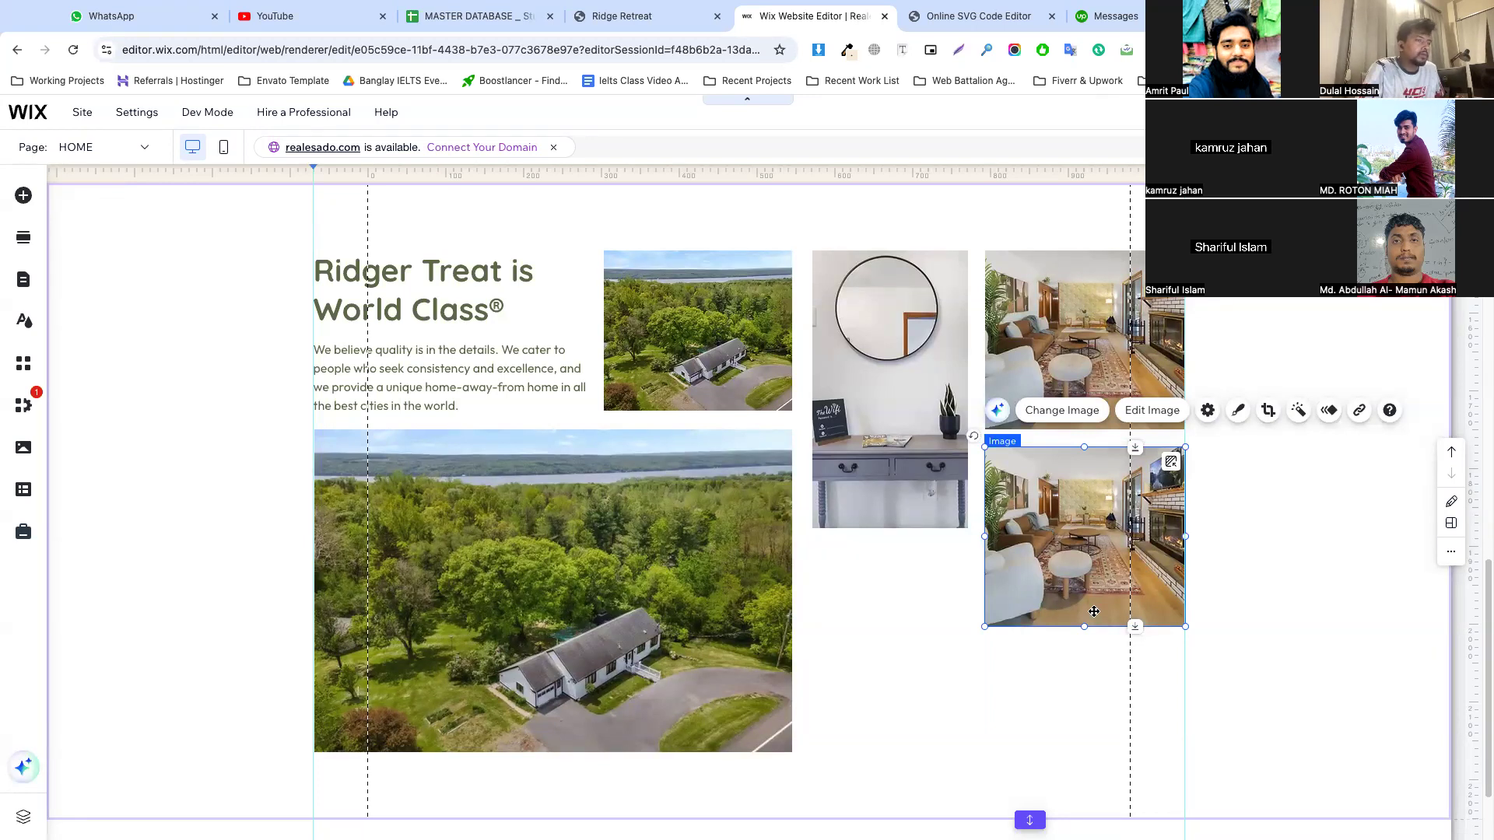
# Add another living room photo copy under the mirror photo, matching its width and ending level with the large aerial photo's lower edge
pyautogui.scroll(-2, 1037, 534)
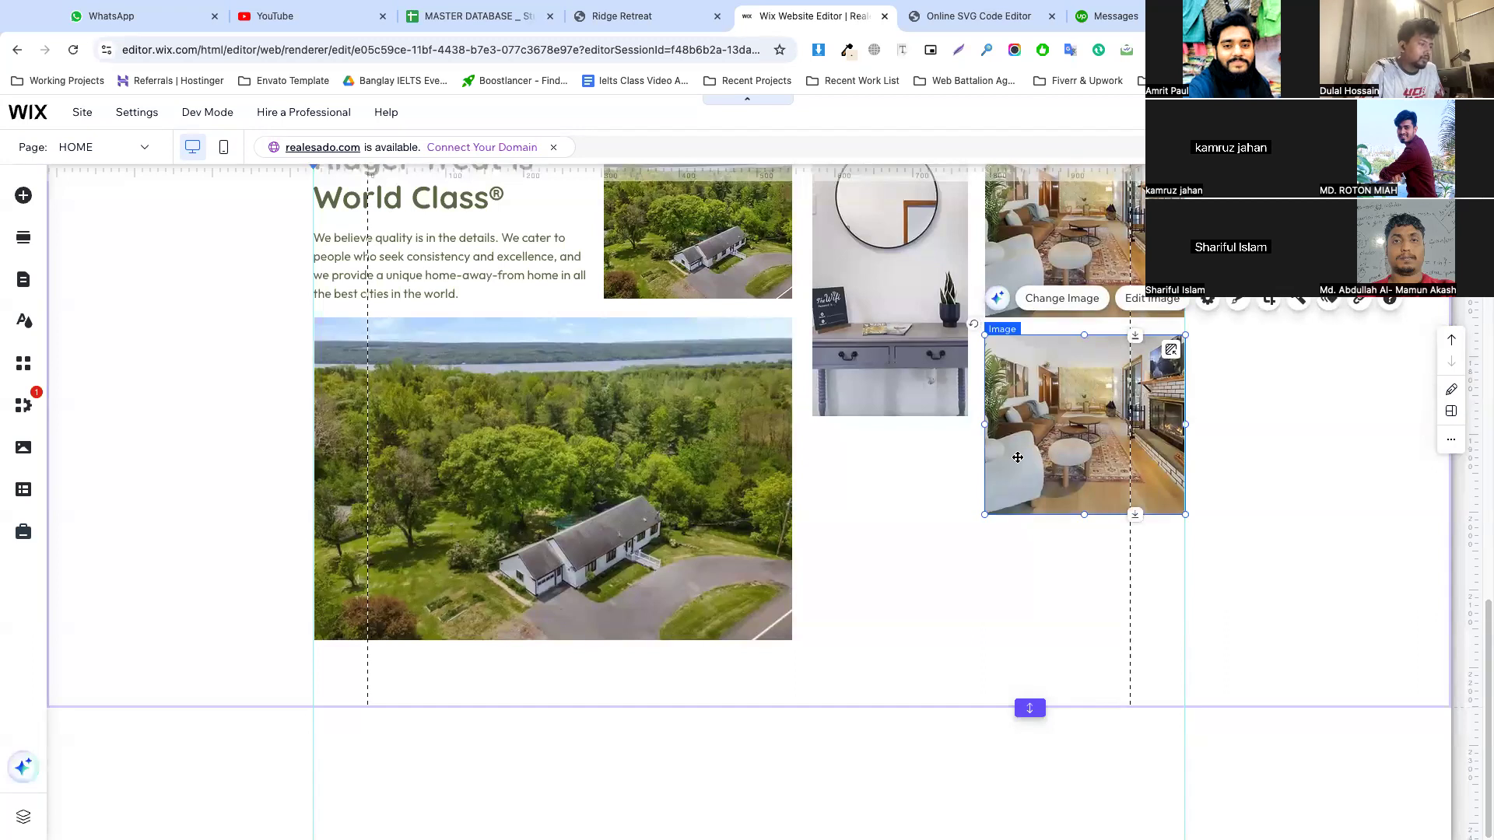
pyautogui.hotkey('ctrl', 'v')
pyautogui.moveTo(821, 490); pyautogui.dragTo(965, 532)
pyautogui.moveTo(885, 476); pyautogui.dragTo(886, 463)
pyautogui.moveTo(889, 612); pyautogui.dragTo(889, 640)
# Duplicate the lower living room photo beneath itself and shorten the copy to end level with the large aerial photo's lower edge
pyautogui.click(1044, 487)
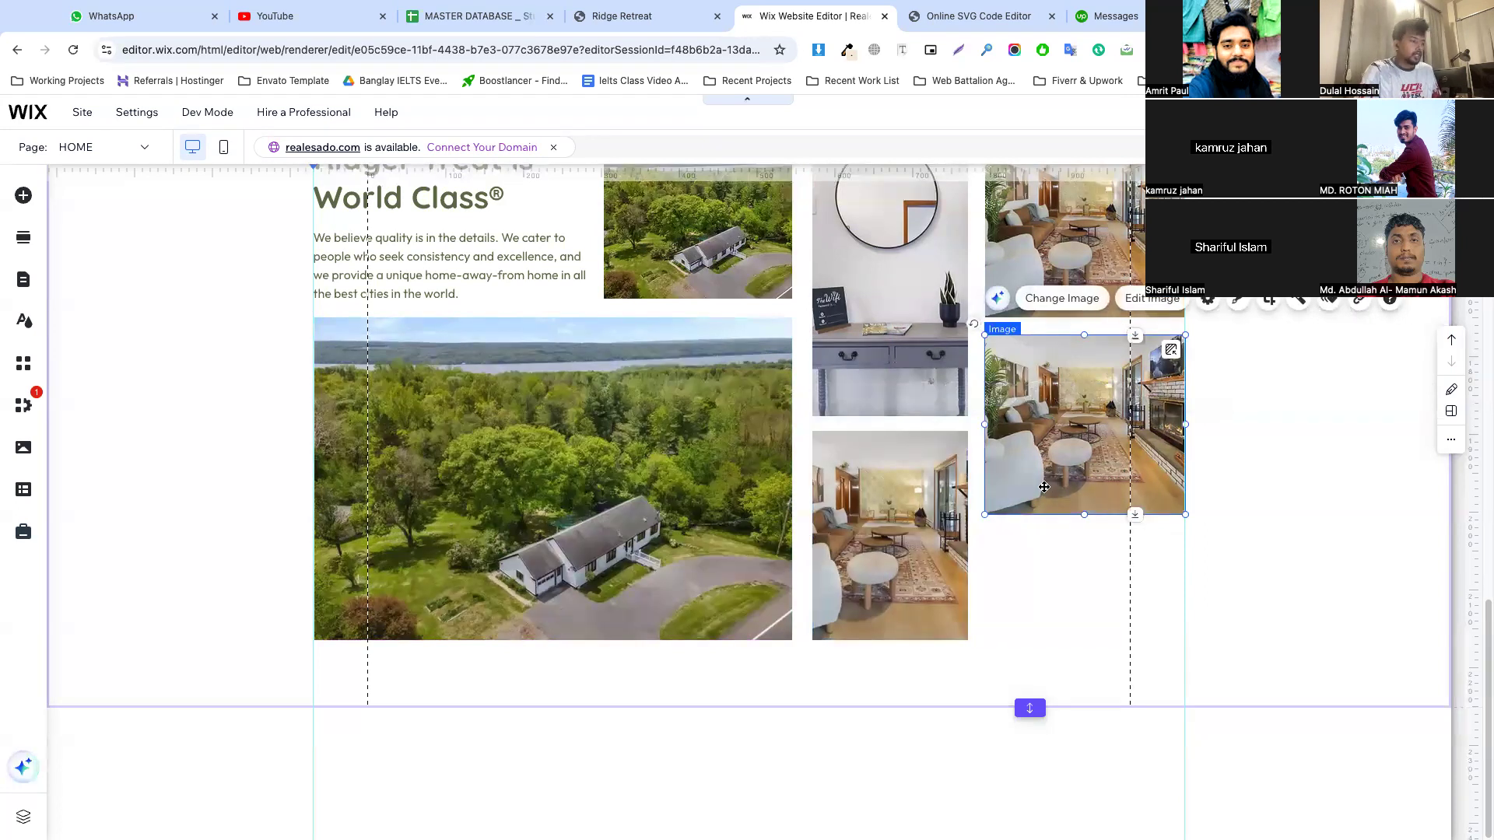
pyautogui.press('super+d')
pyautogui.moveTo(1080, 465); pyautogui.dragTo(1067, 642)
pyautogui.moveTo(1084, 706); pyautogui.dragTo(1079, 640)
pyautogui.click(1127, 667)
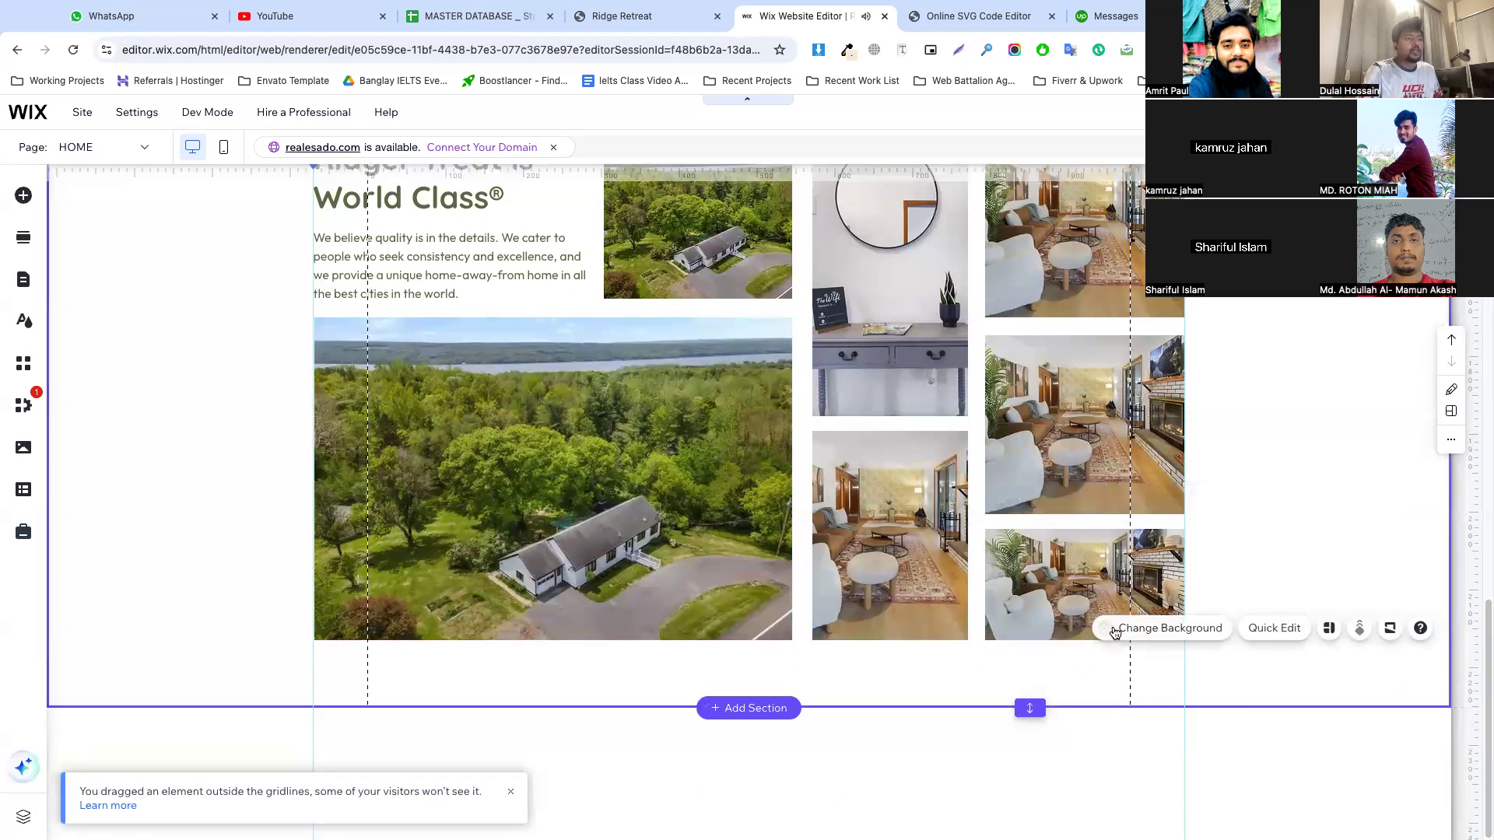
# Lengthen the section below the photo gallery, publish the site and close the confirmation
pyautogui.moveTo(1030, 708); pyautogui.dragTo(1030, 802)
pyautogui.scroll(2, 954, 554)
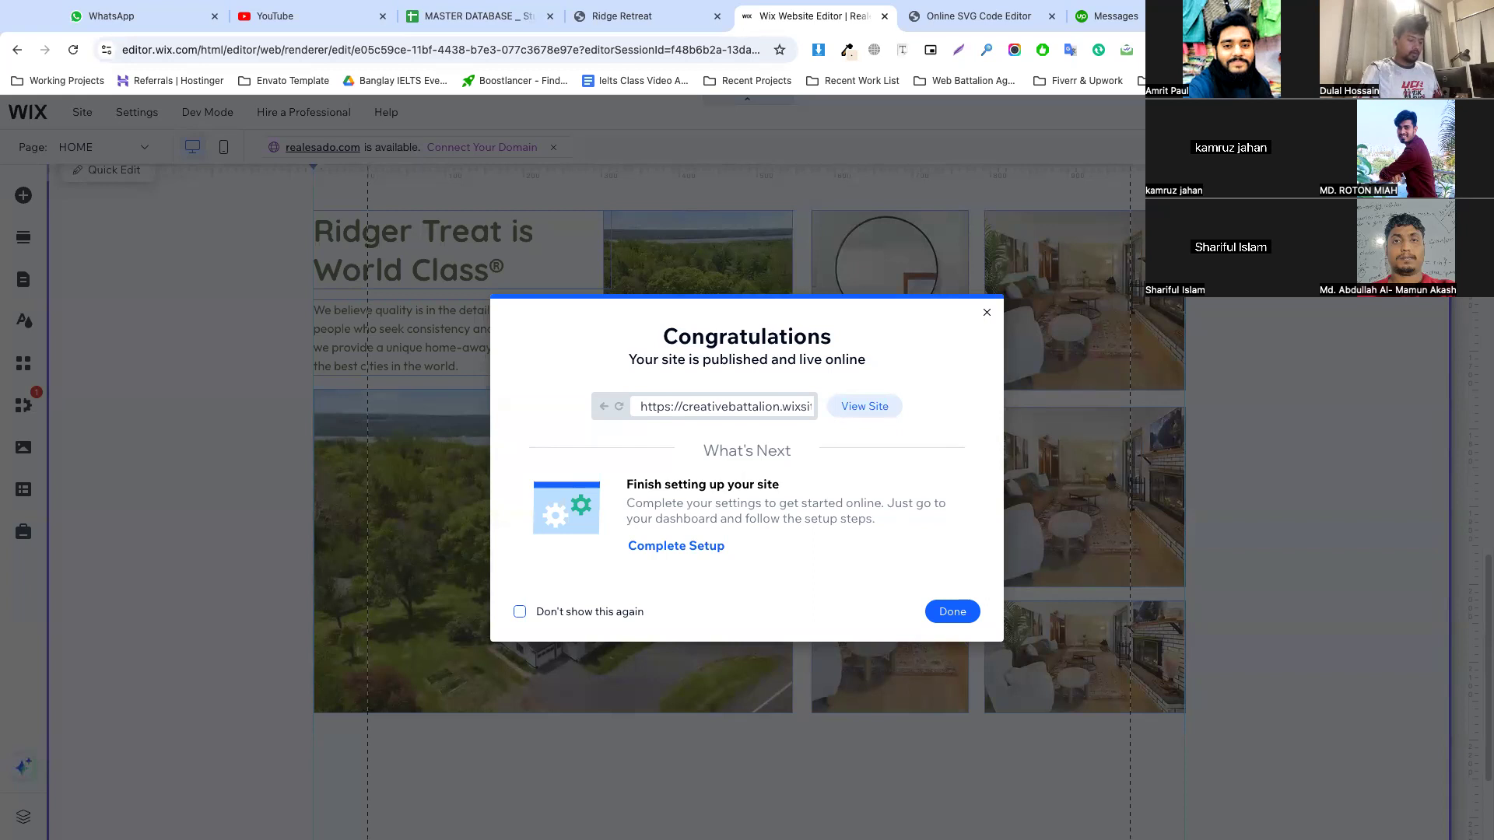
pyautogui.click(952, 612)
pyautogui.scroll(-2, 675, 519)
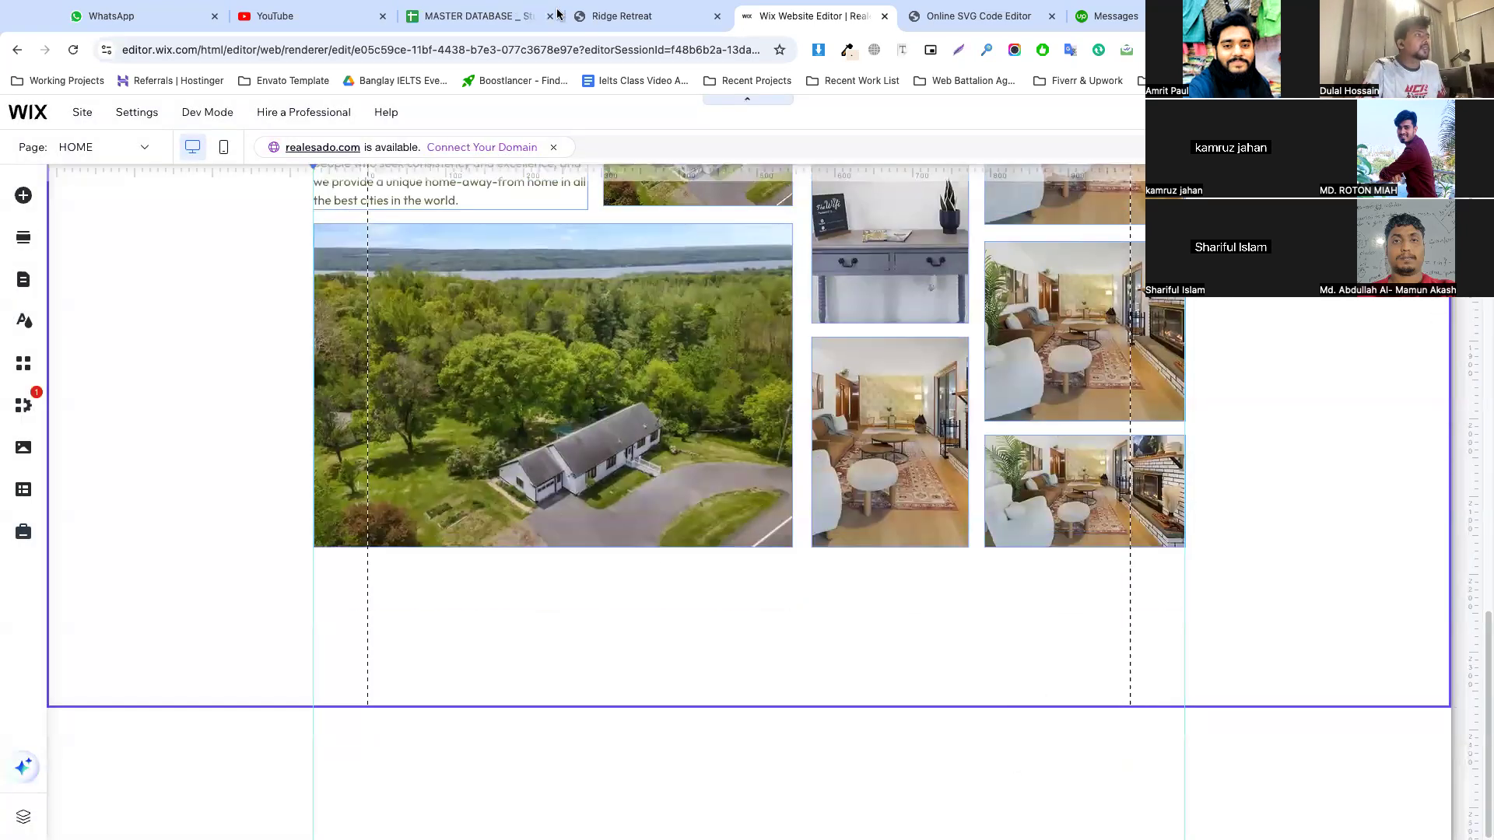
# Copy the "Real People Are Looking After You!" heading from the green section of the Ridge Retreat reference page
pyautogui.click(557, 14)
pyautogui.scroll(-8, 703, 384)
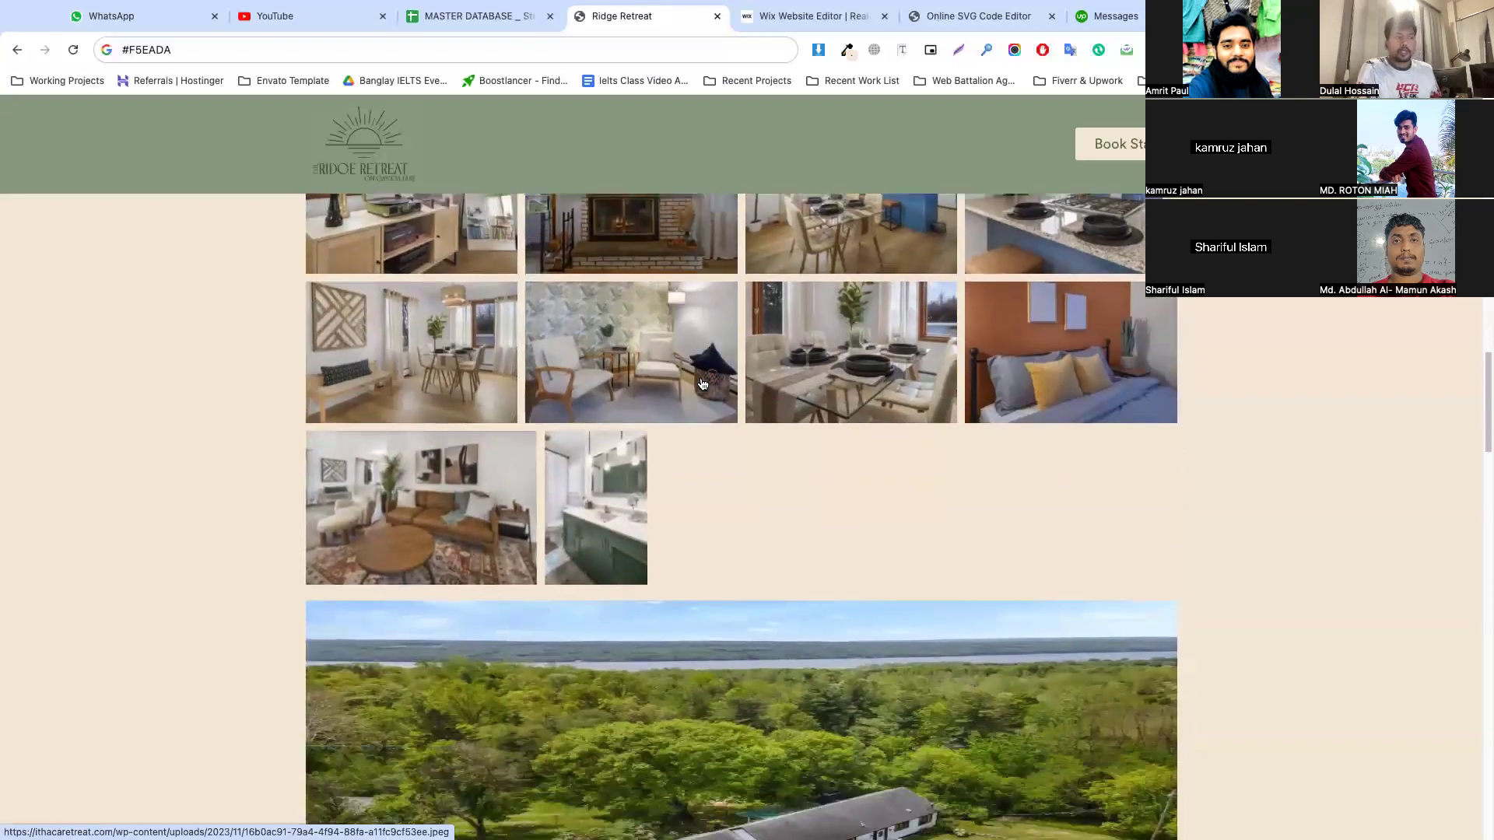
pyautogui.scroll(-3, 703, 383)
pyautogui.scroll(-5, 699, 448)
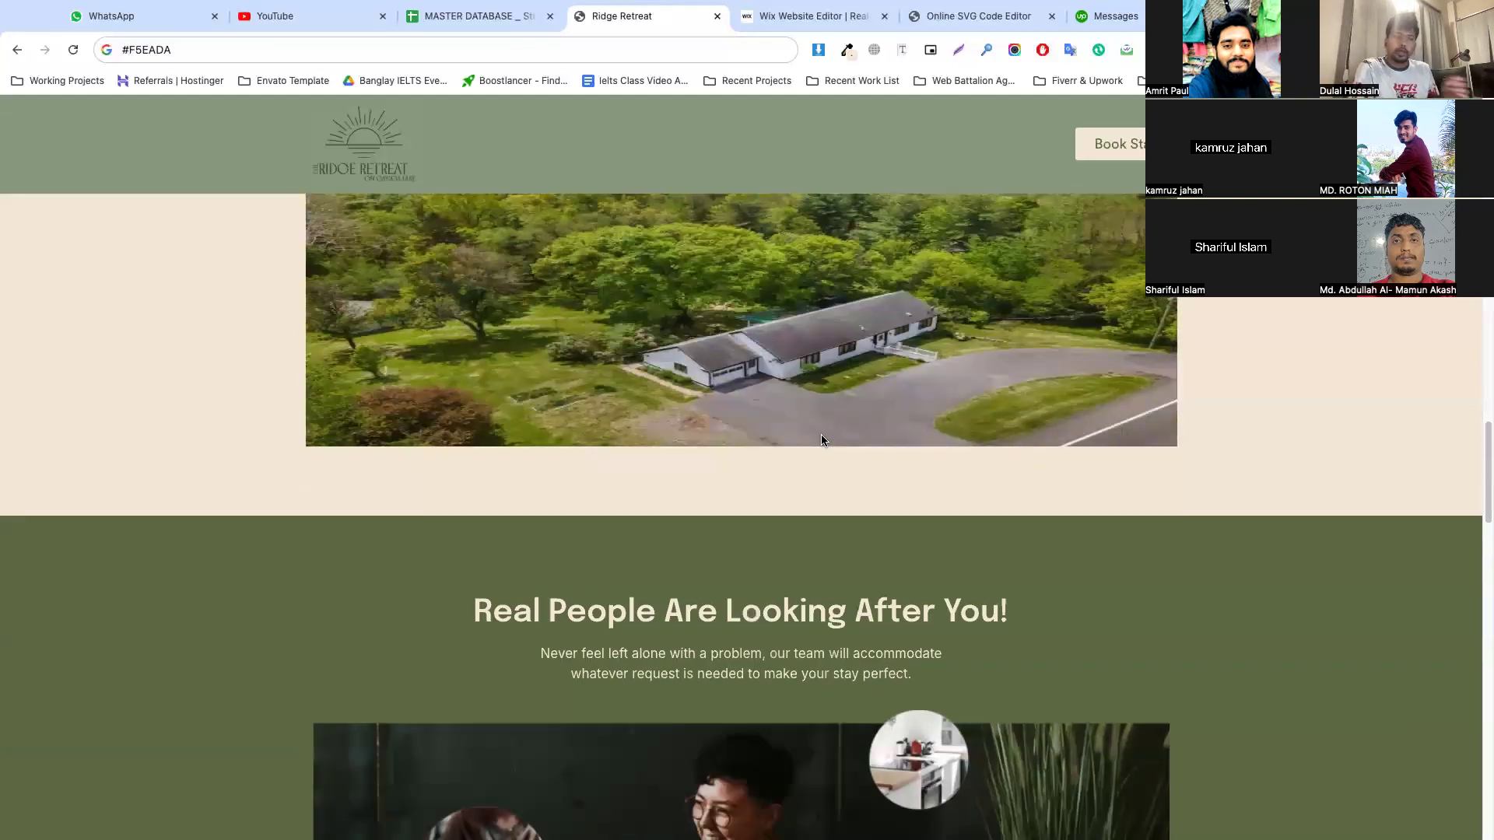
pyautogui.moveTo(478, 395); pyautogui.dragTo(1001, 420)
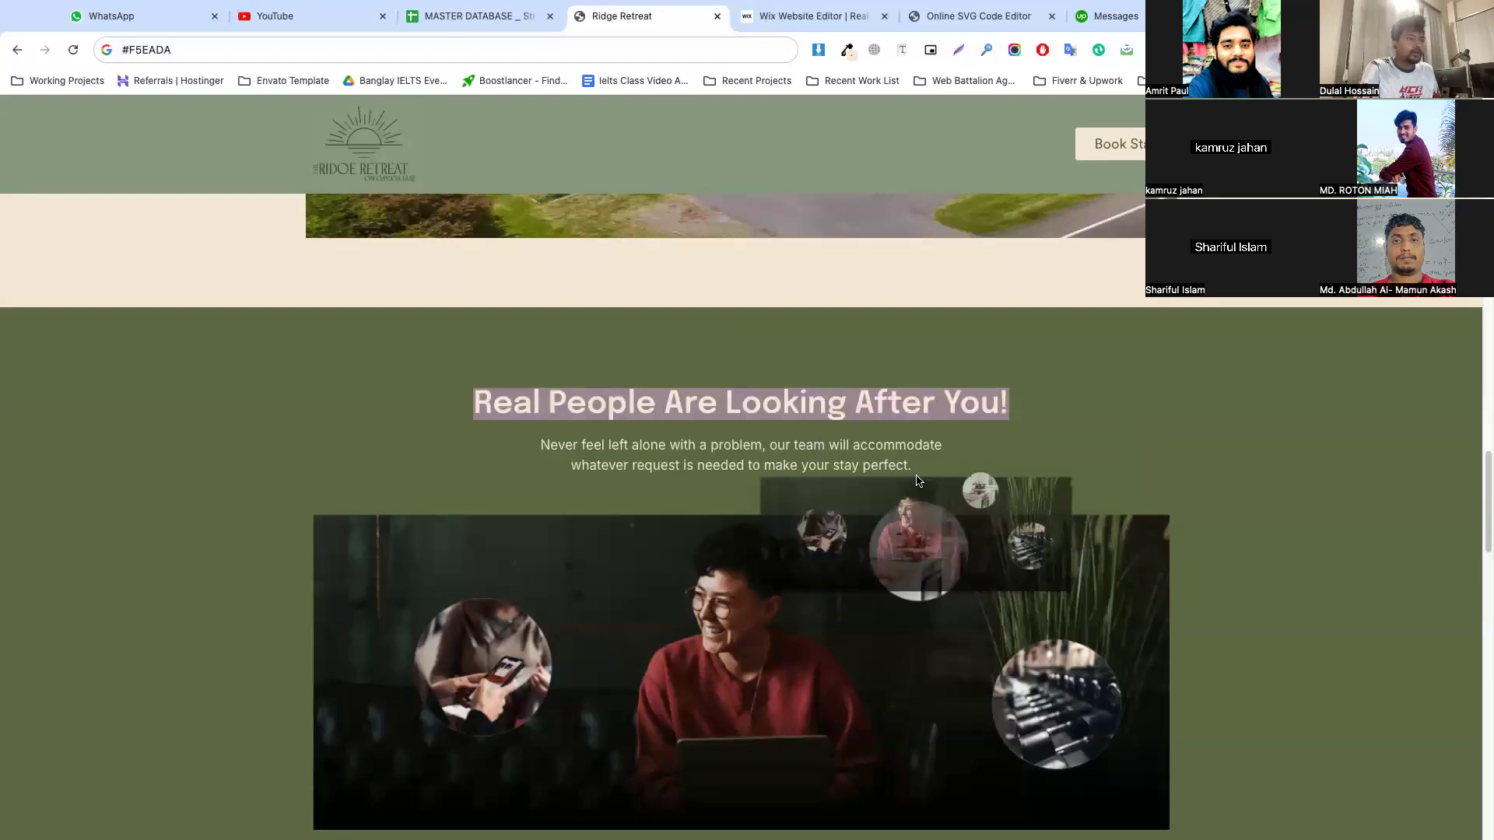
pyautogui.click(652, 393)
pyautogui.tripleClick(653, 393)
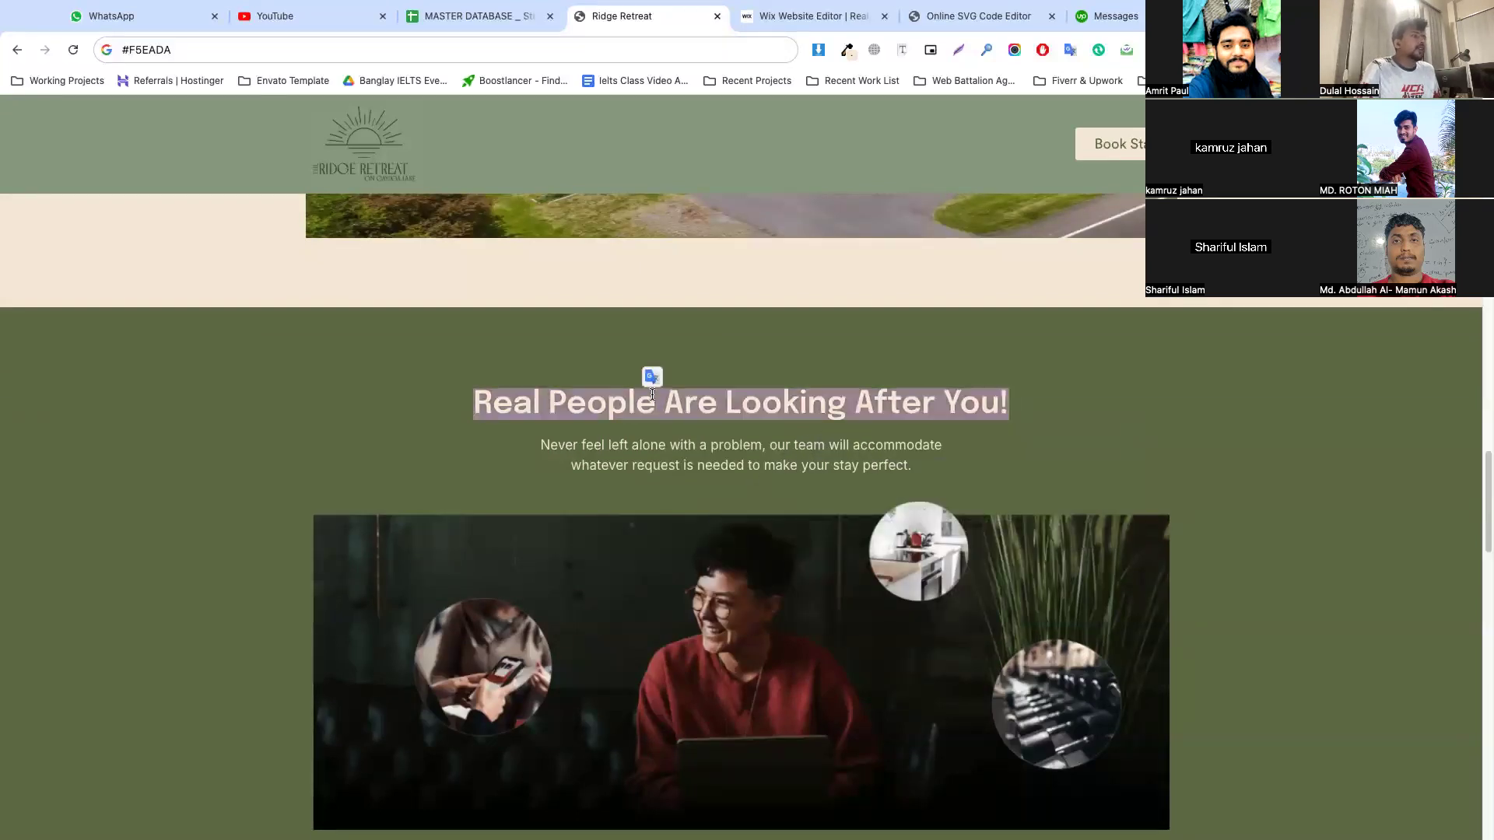
# Reduce the space below the photo gallery in the Wix section and add a blank section beneath it
pyautogui.click(836, 16)
pyautogui.click(772, 632)
pyautogui.moveTo(1030, 708); pyautogui.dragTo(994, 632)
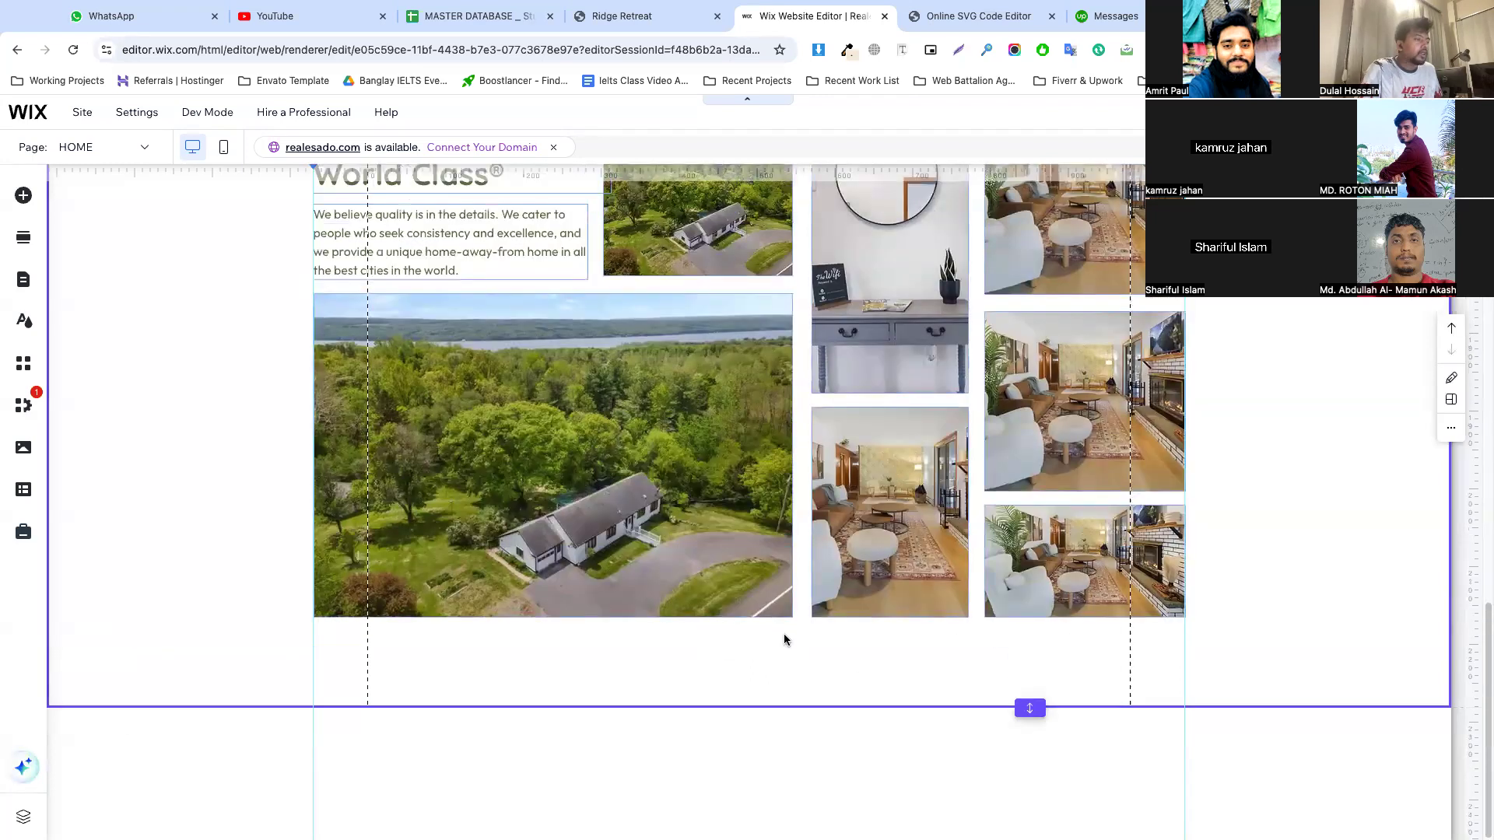
pyautogui.click(749, 709)
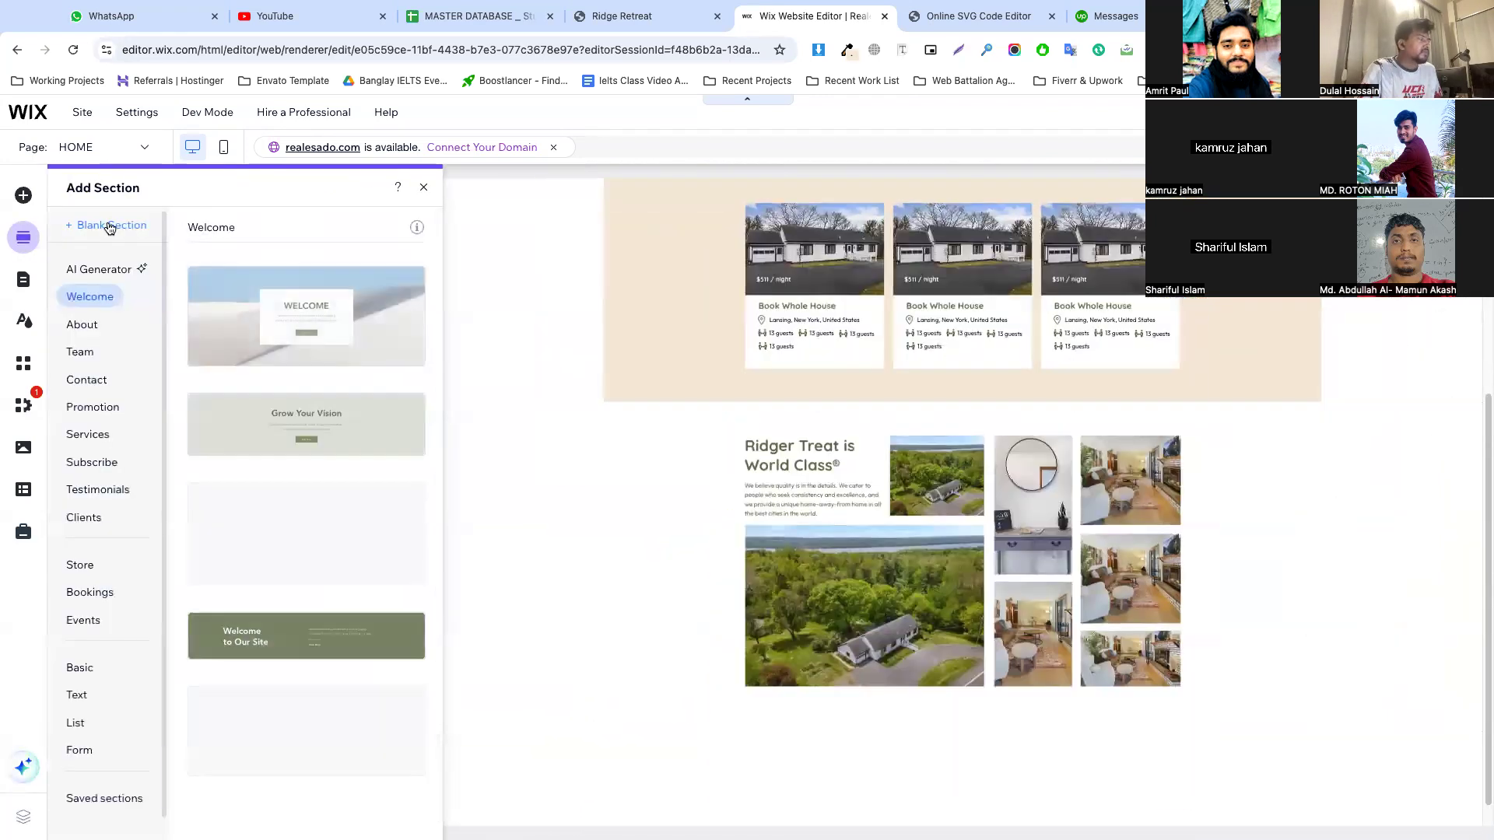
pyautogui.click(108, 228)
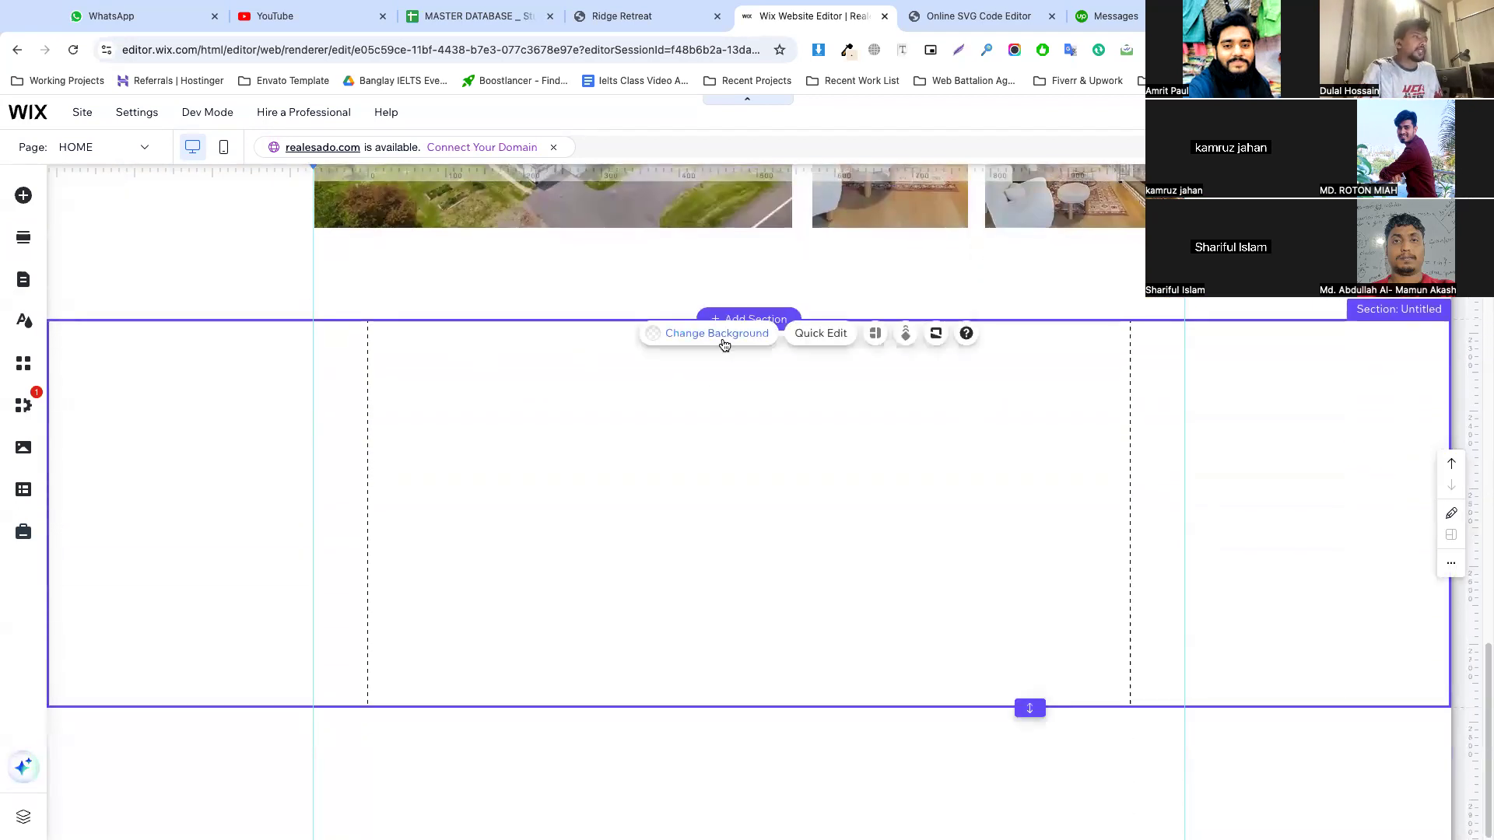
# Set the new section's background to the dark olive green theme color
pyautogui.click(718, 335)
pyautogui.click(459, 464)
pyautogui.click(598, 593)
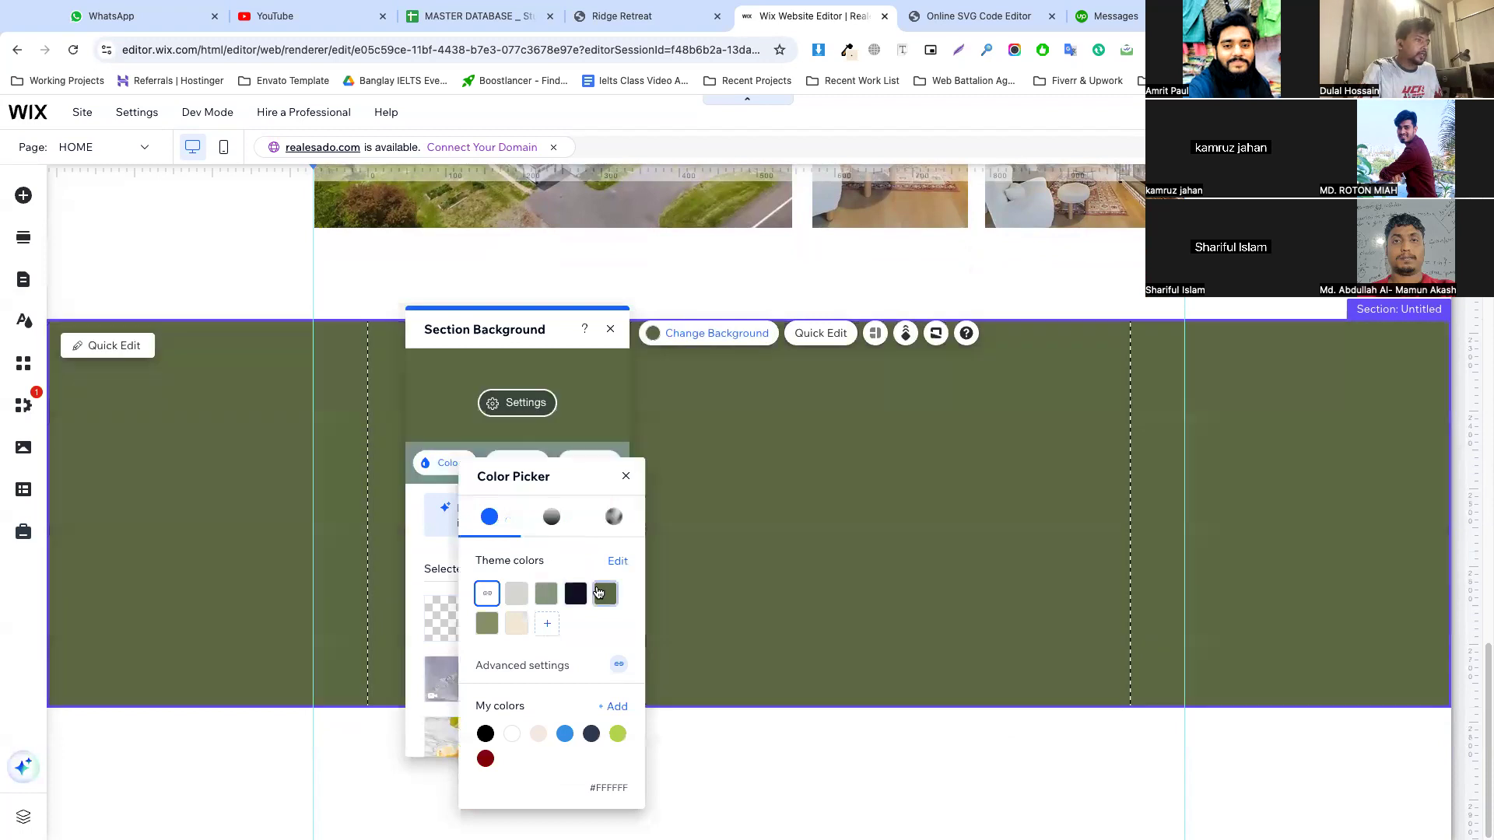
pyautogui.click(807, 493)
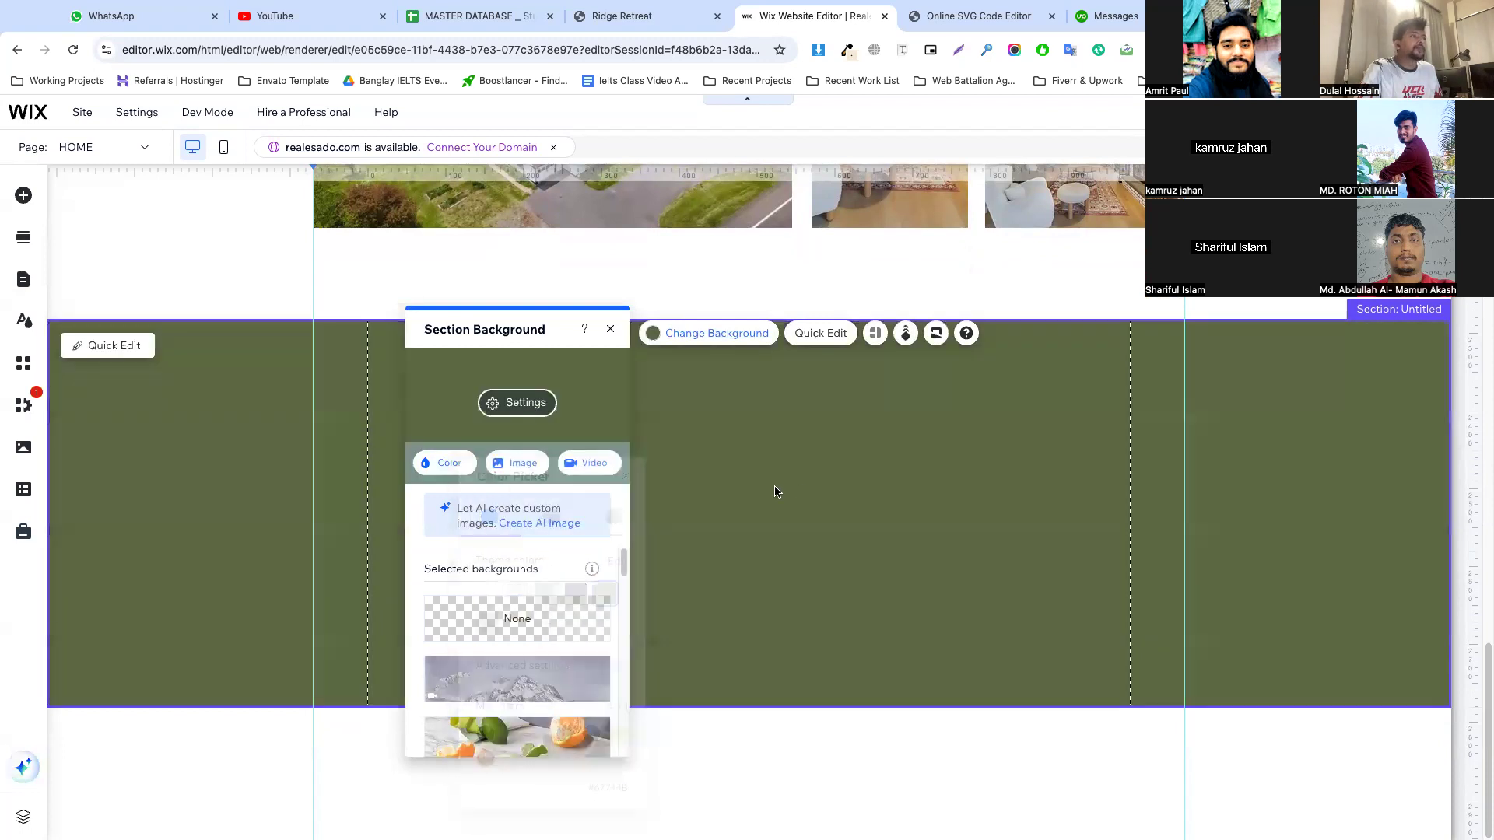
pyautogui.click(668, 410)
# Paste "Real People Are Looking After You!" as text in the green section and color it white
pyautogui.click(720, 518)
pyautogui.click(730, 516)
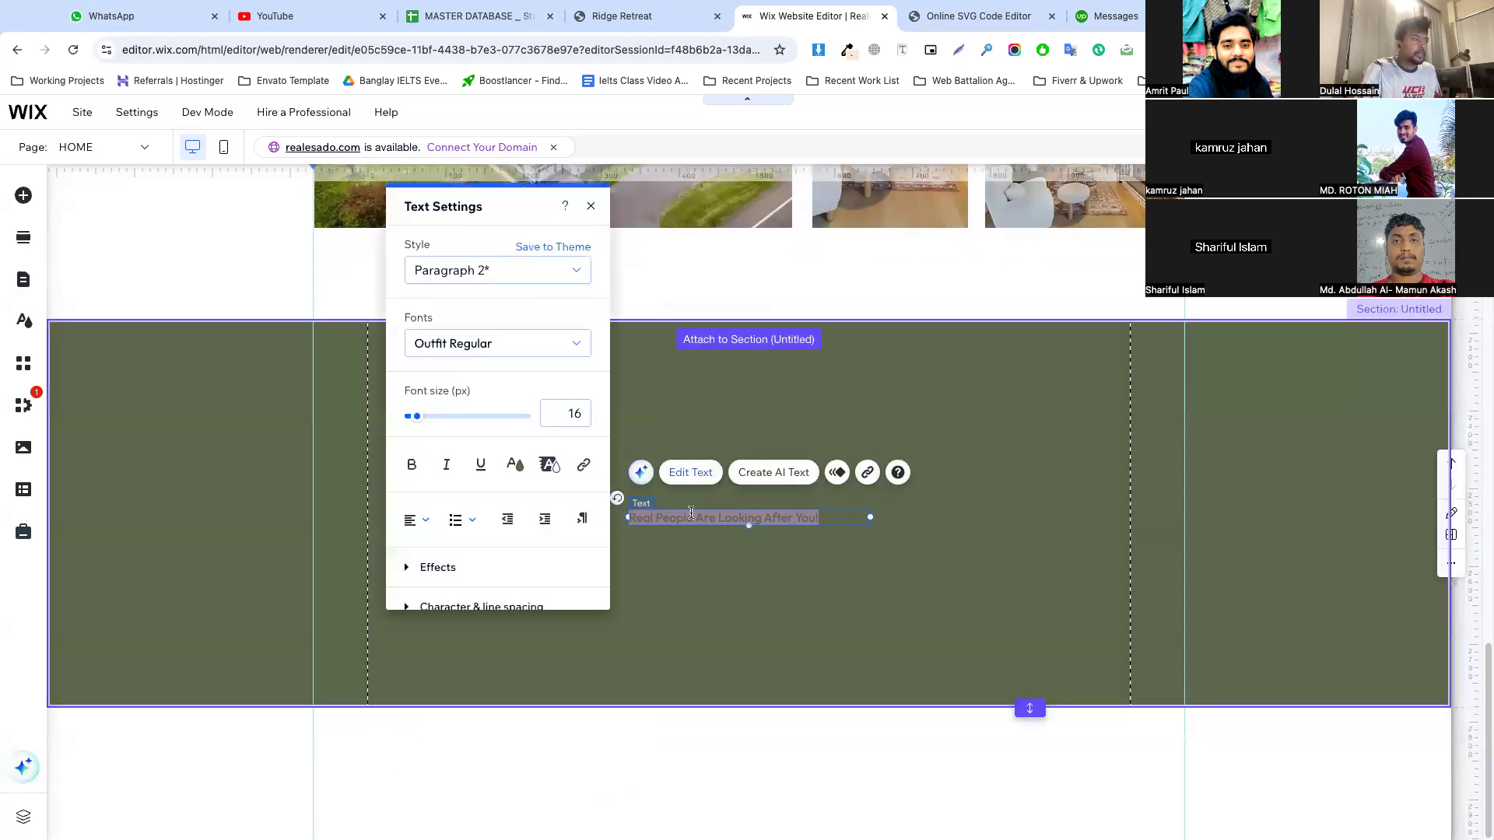
pyautogui.click(470, 464)
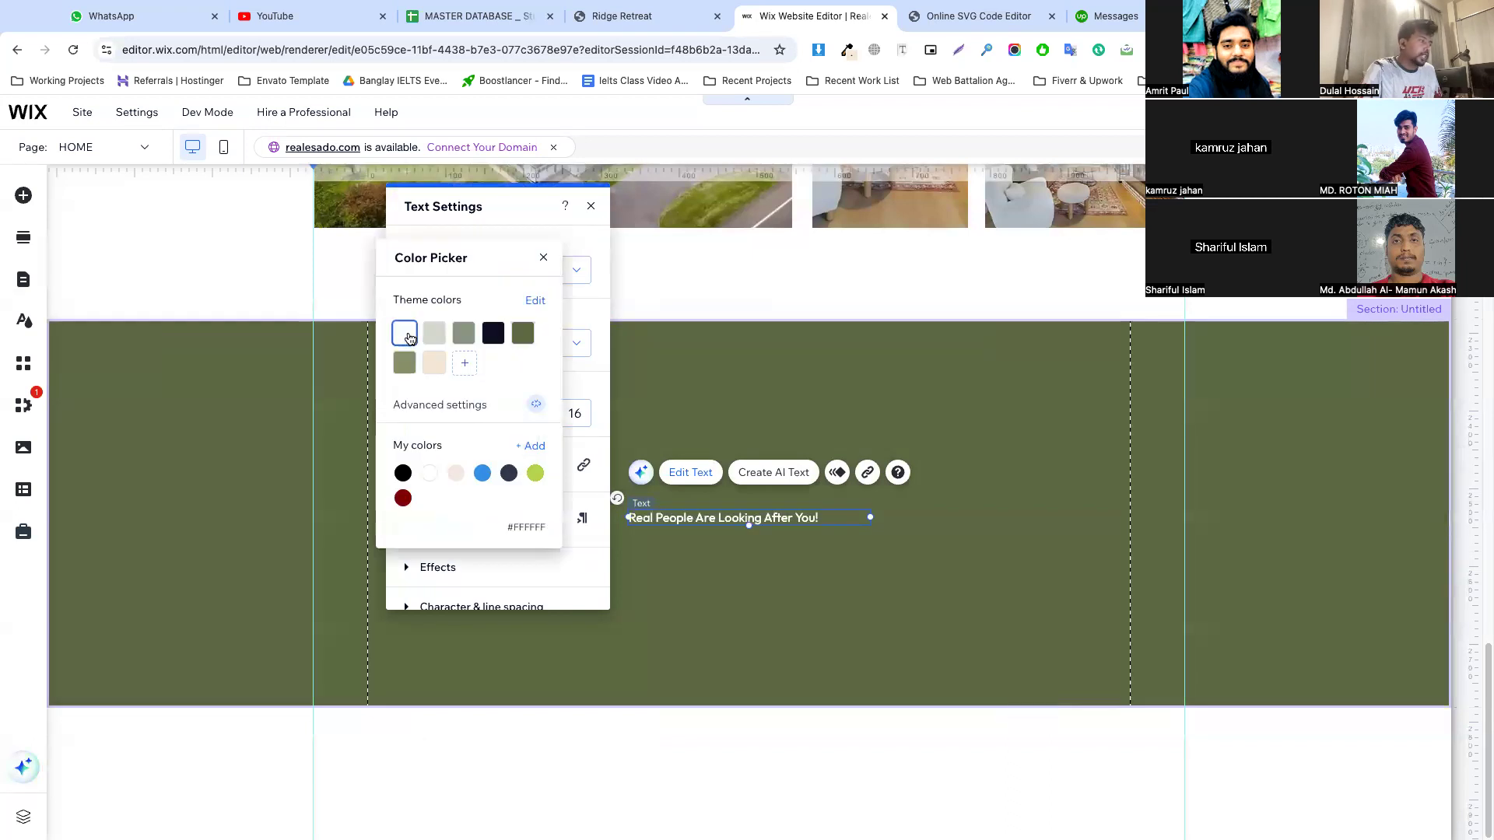
pyautogui.click(727, 515)
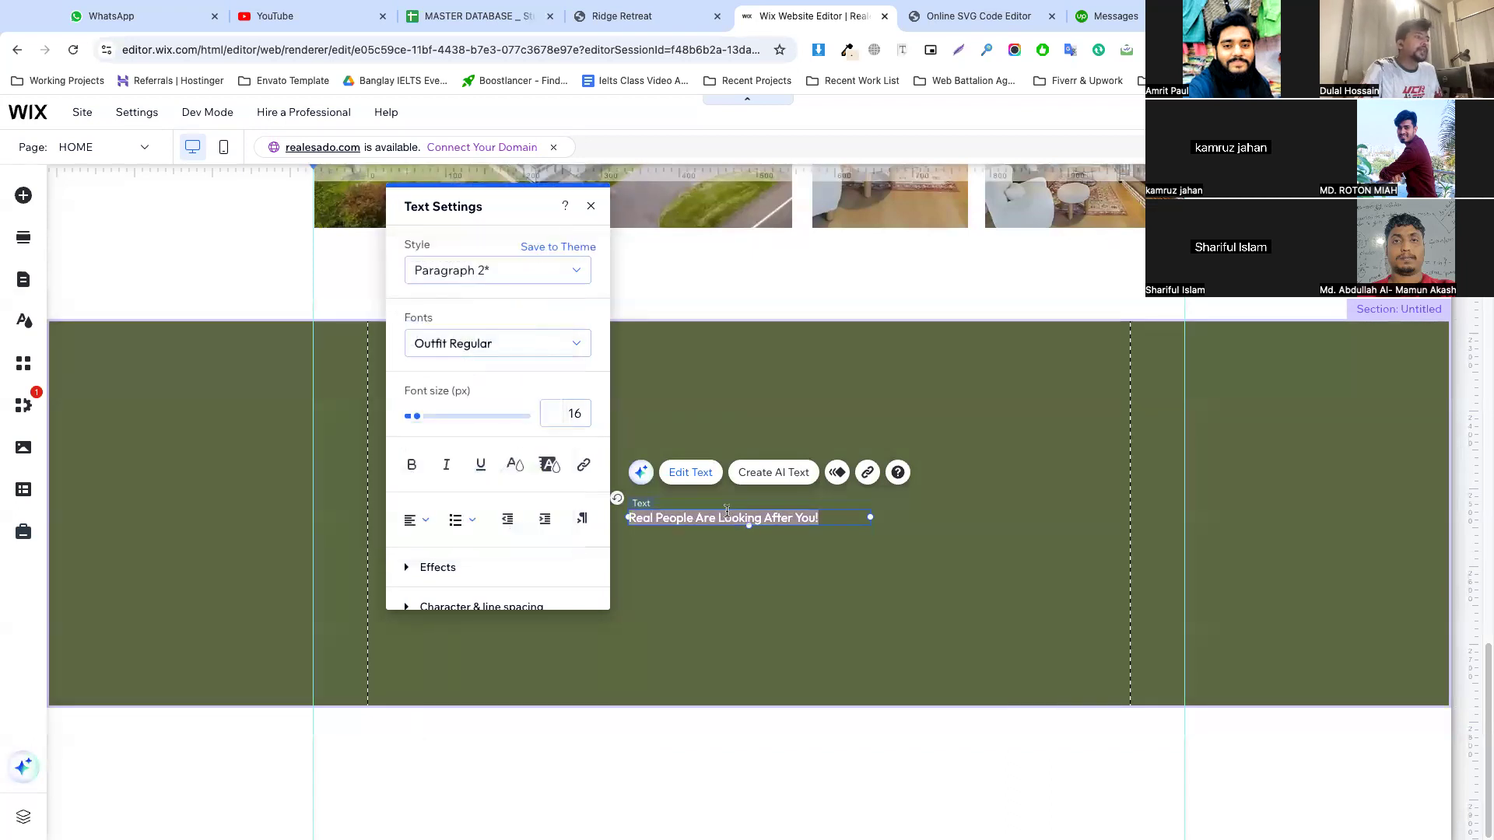
# Apply the Heading 1 style to "Real People Are Looking After You!" and set its color to white #FFFFFF
pyautogui.click(448, 276)
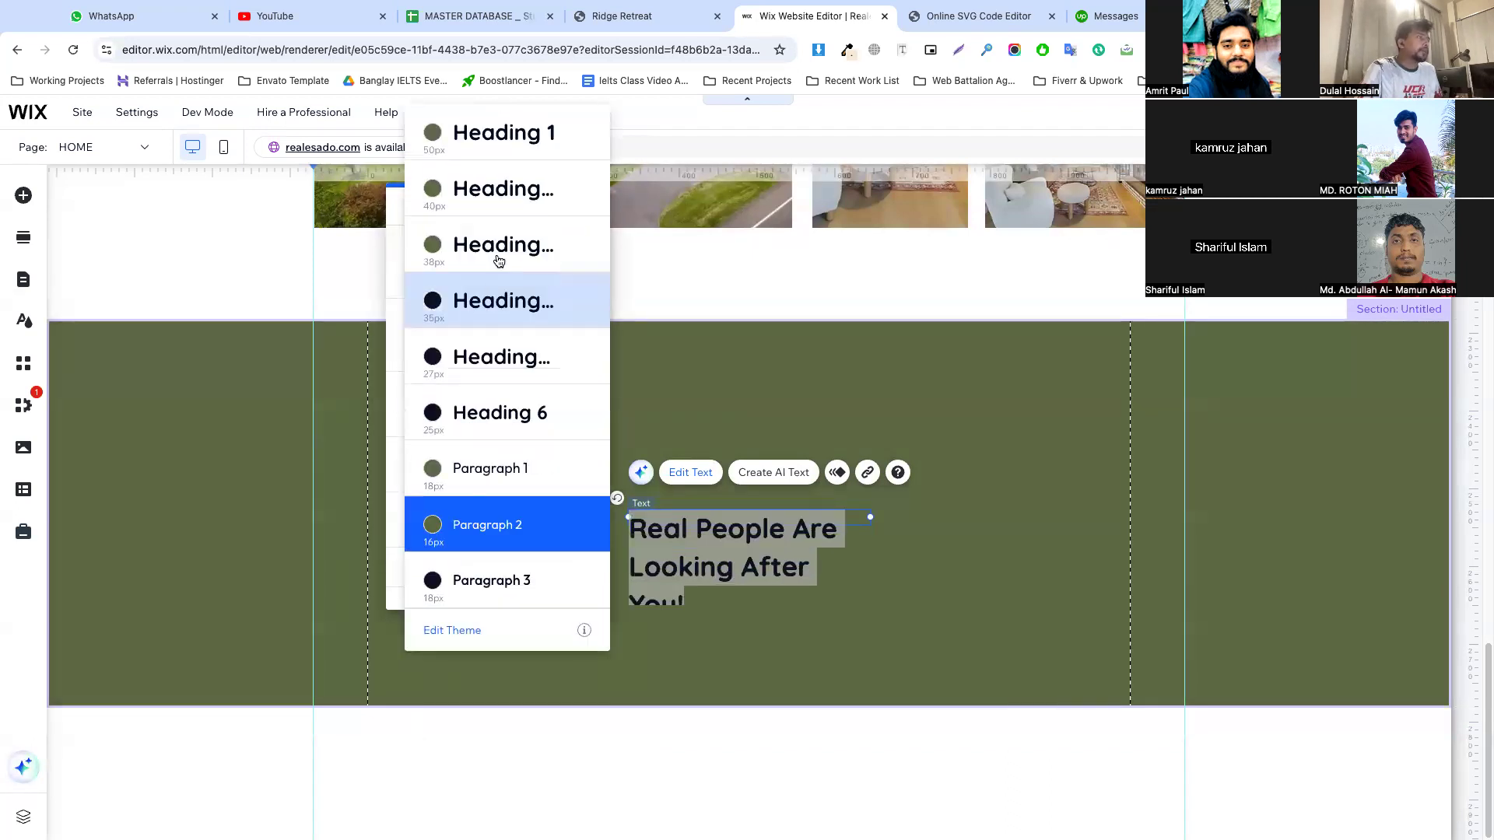
pyautogui.click(498, 137)
pyautogui.click(1000, 600)
pyautogui.click(774, 570)
pyautogui.click(755, 527)
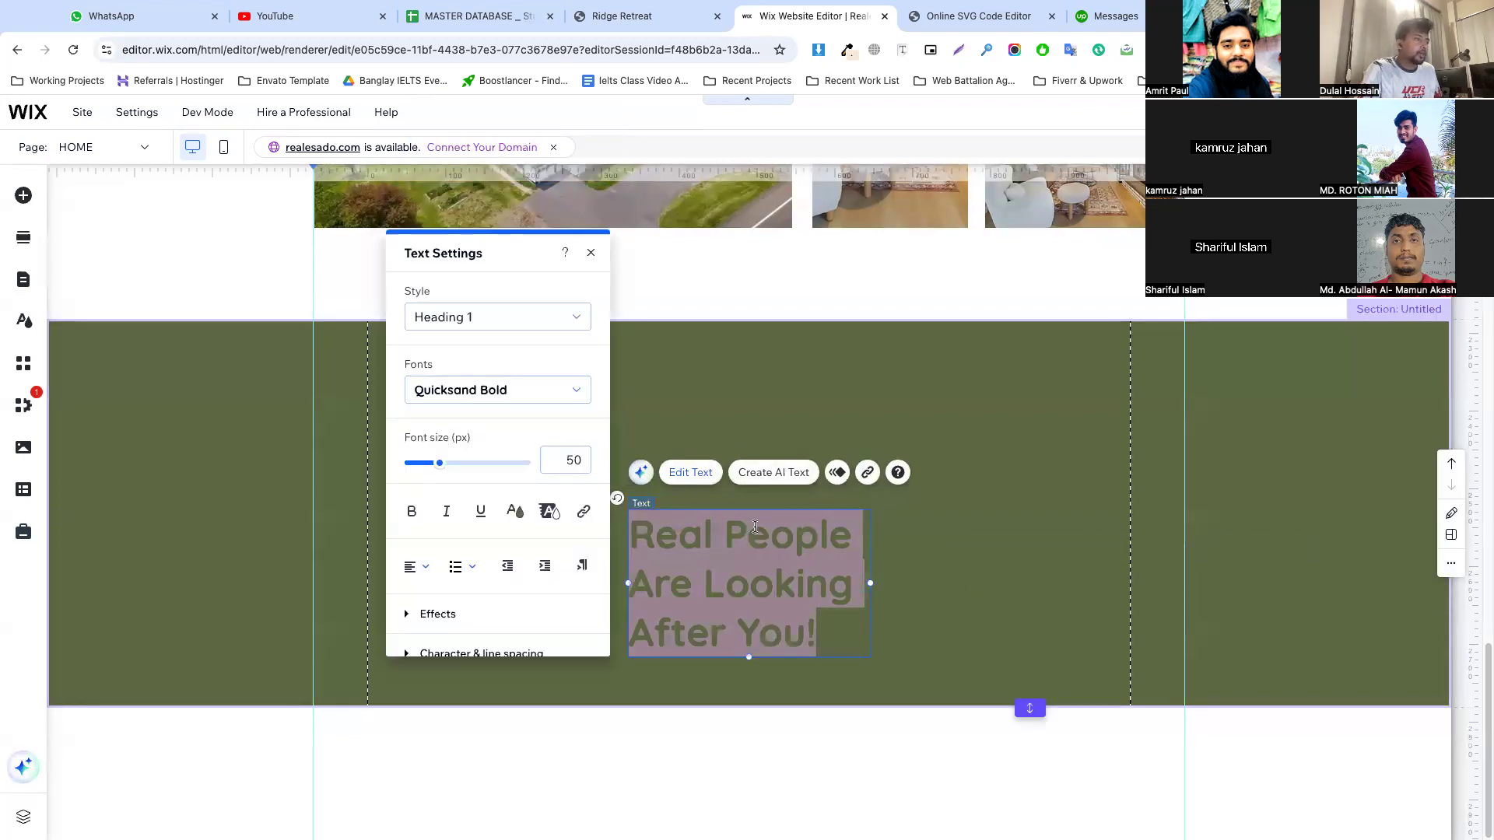
pyautogui.click(506, 514)
pyautogui.click(429, 520)
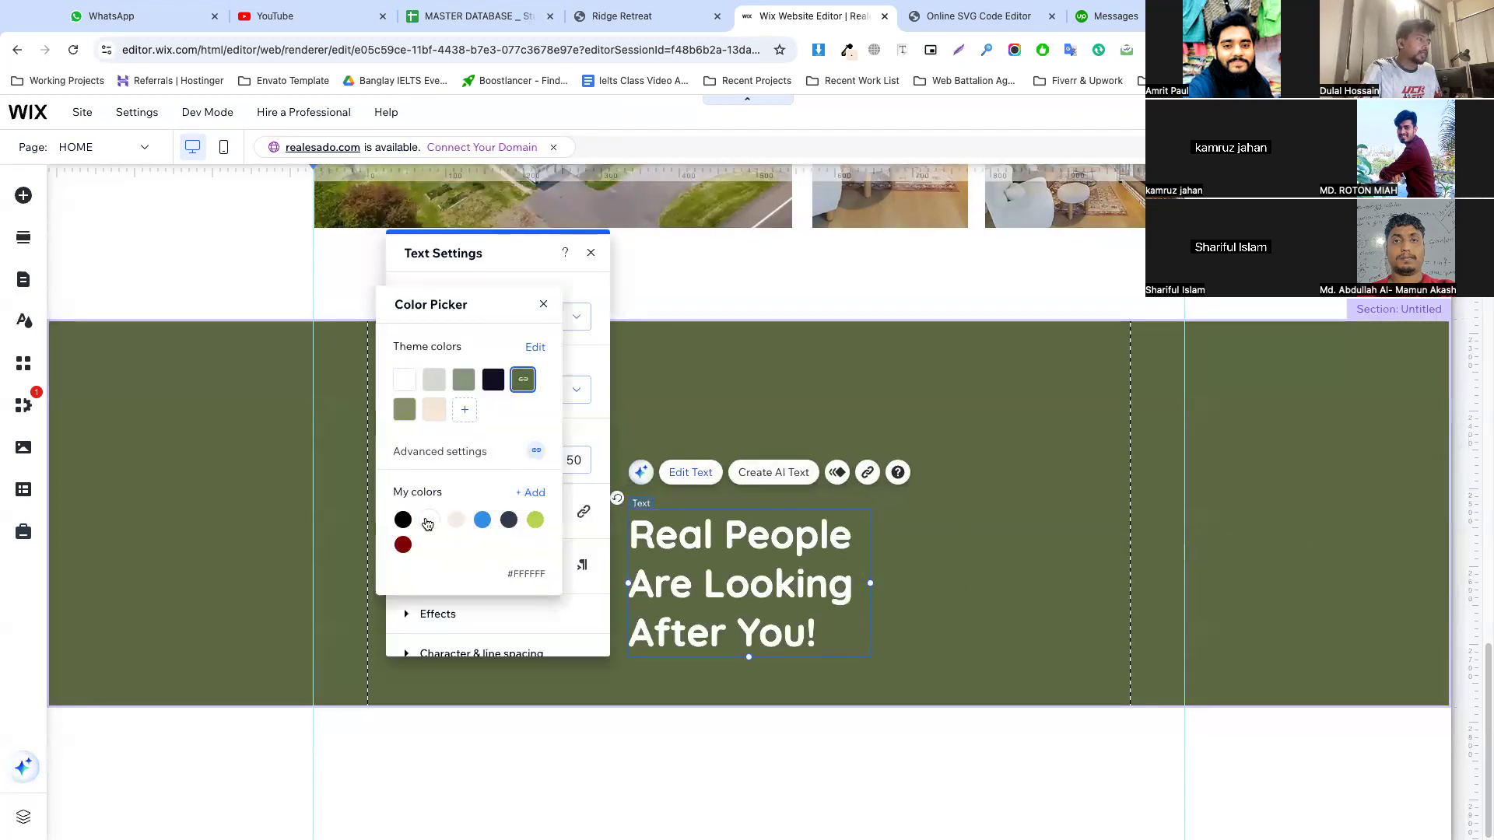
# Move the "Real People Are Looking After You!" heading up in the green section and widen its text box to about 715 px
pyautogui.click(851, 534)
pyautogui.click(852, 534)
pyautogui.moveTo(758, 575); pyautogui.dragTo(584, 435)
pyautogui.moveTo(694, 449); pyautogui.dragTo(1012, 420)
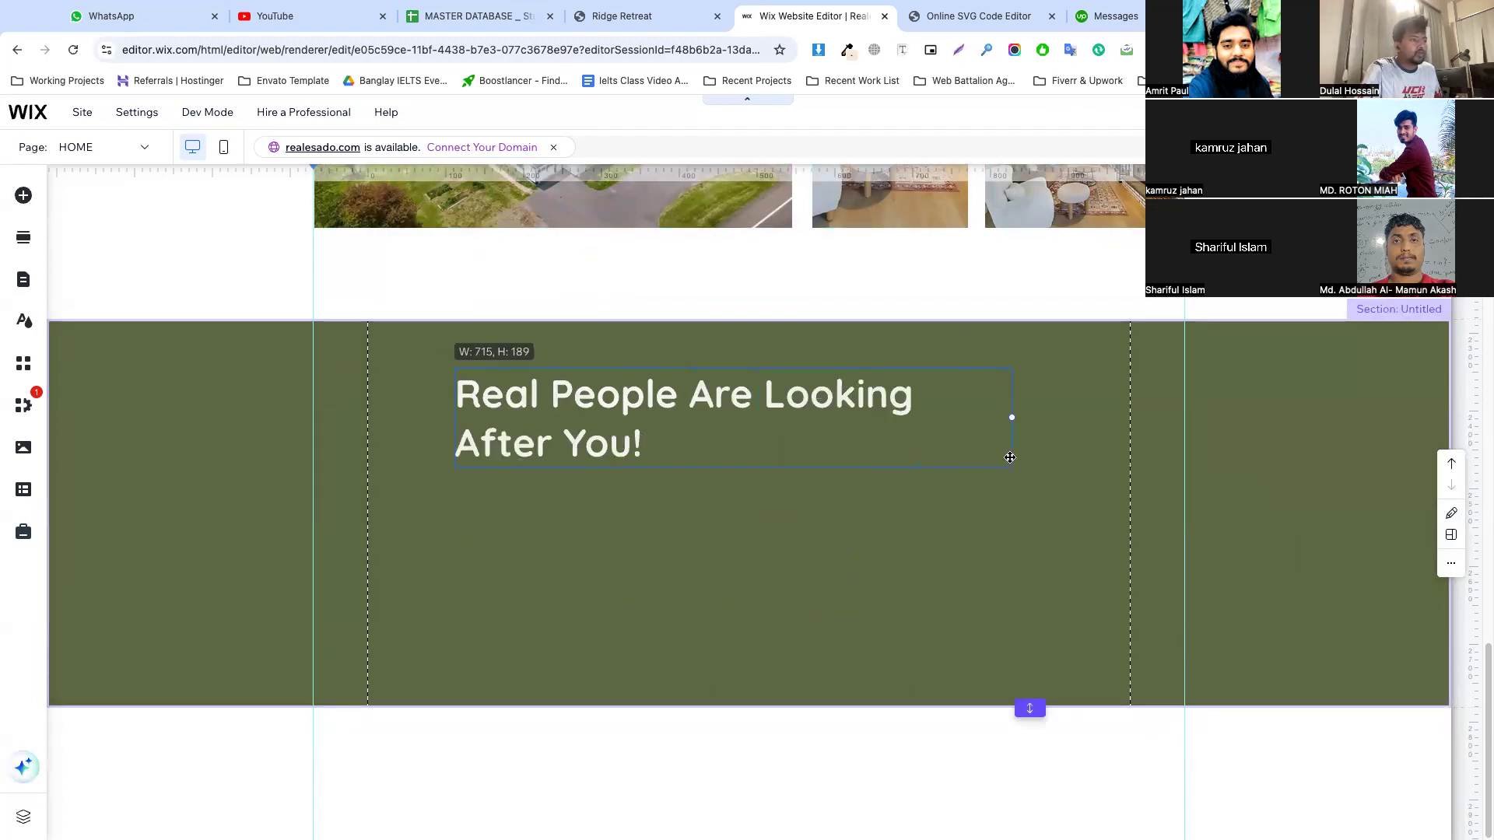
# Center-align the "Real People Are Looking After You!" heading and position its text box midway across the green section
pyautogui.doubleClick(761, 419)
pyautogui.click(1060, 706)
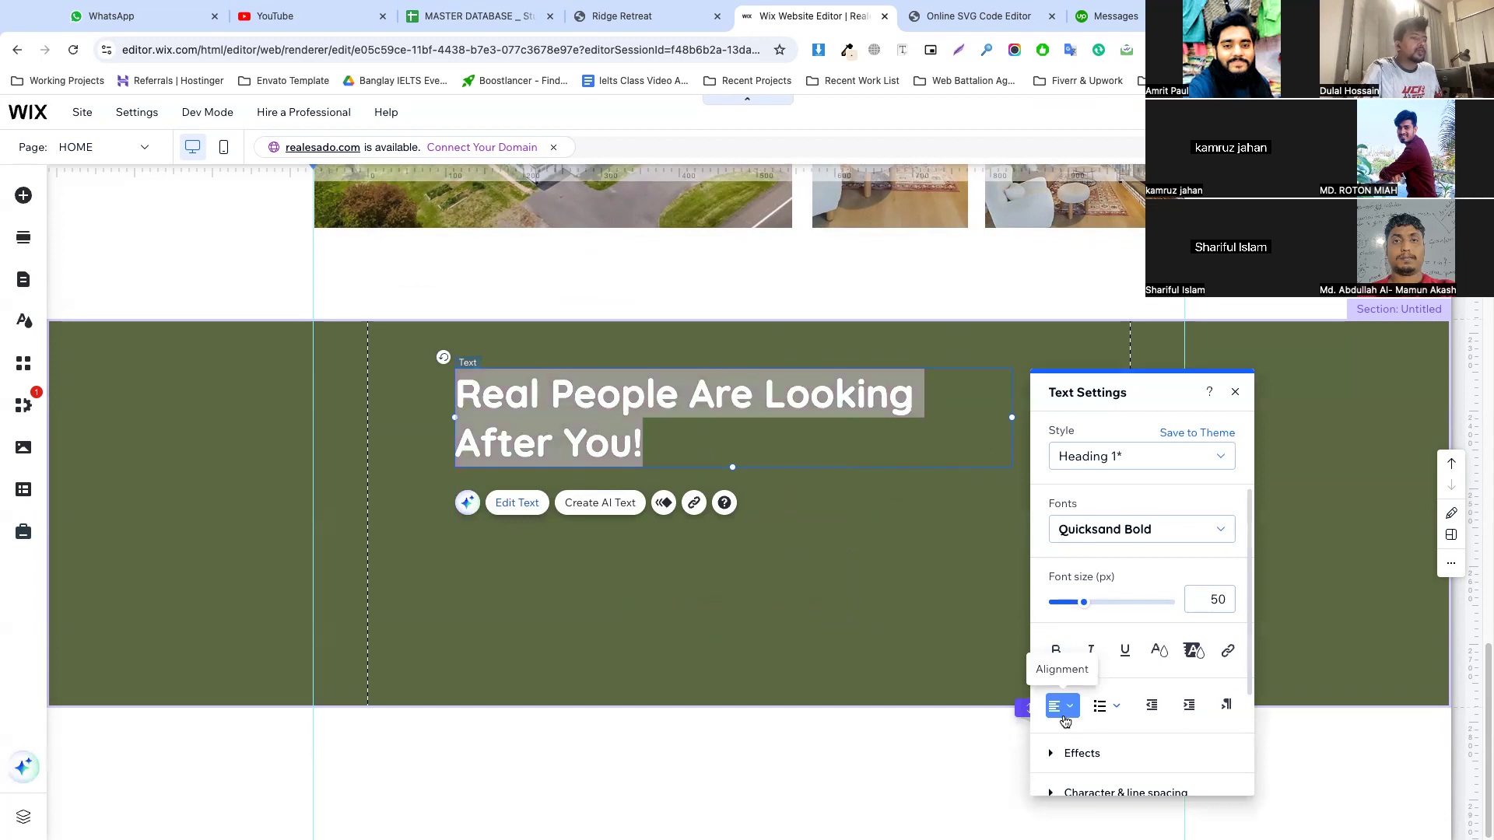
pyautogui.click(1060, 735)
pyautogui.press('Escape')
pyautogui.moveTo(761, 413)
pyautogui.mouseDown()
pyautogui.moveTo(762, 438)
pyautogui.moveTo(743, 434)
pyautogui.moveTo(800, 434)
pyautogui.moveTo(764, 435)
pyautogui.moveTo(783, 425)
pyautogui.mouseUp()
pyautogui.click(874, 515)
# Copy the paragraph starting "Never feel left alone with a problem" from the Ridge Retreat site and return to the Wix editor
pyautogui.click(679, 18)
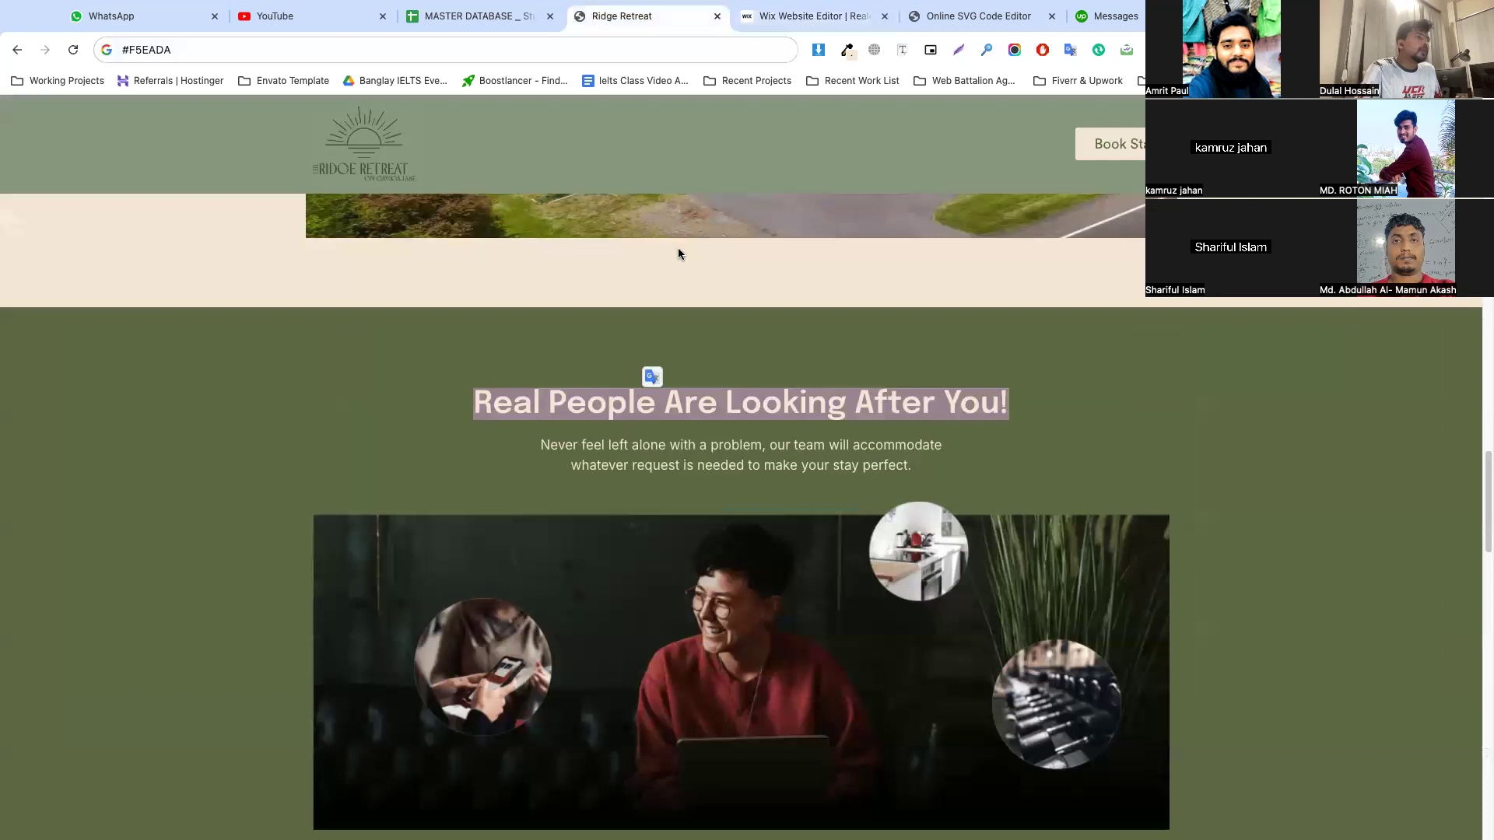
pyautogui.scroll(-2, 677, 253)
pyautogui.tripleClick(736, 258)
pyautogui.click(907, 230)
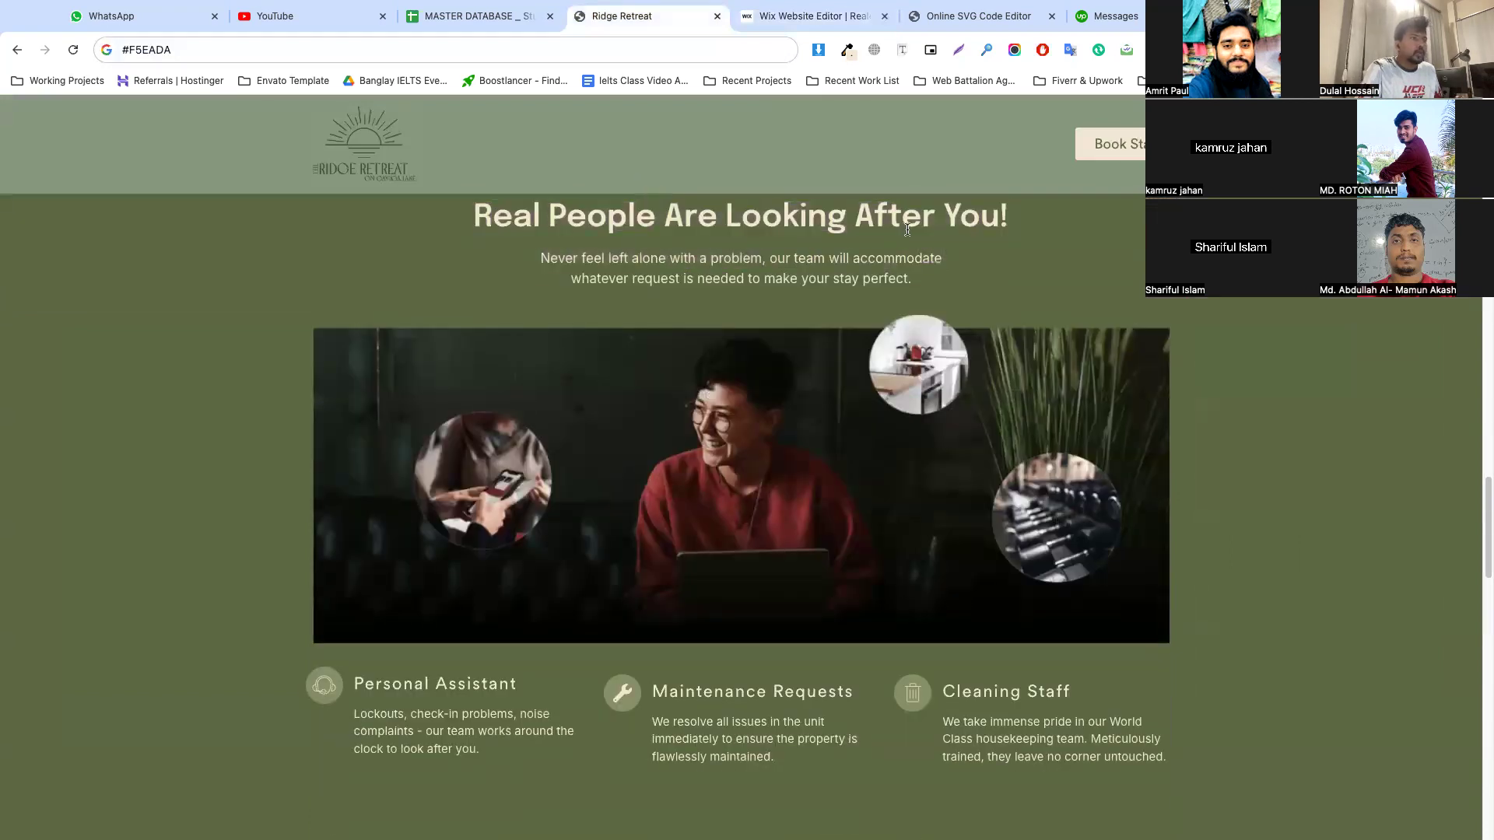
pyautogui.moveTo(925, 286); pyautogui.dragTo(567, 247)
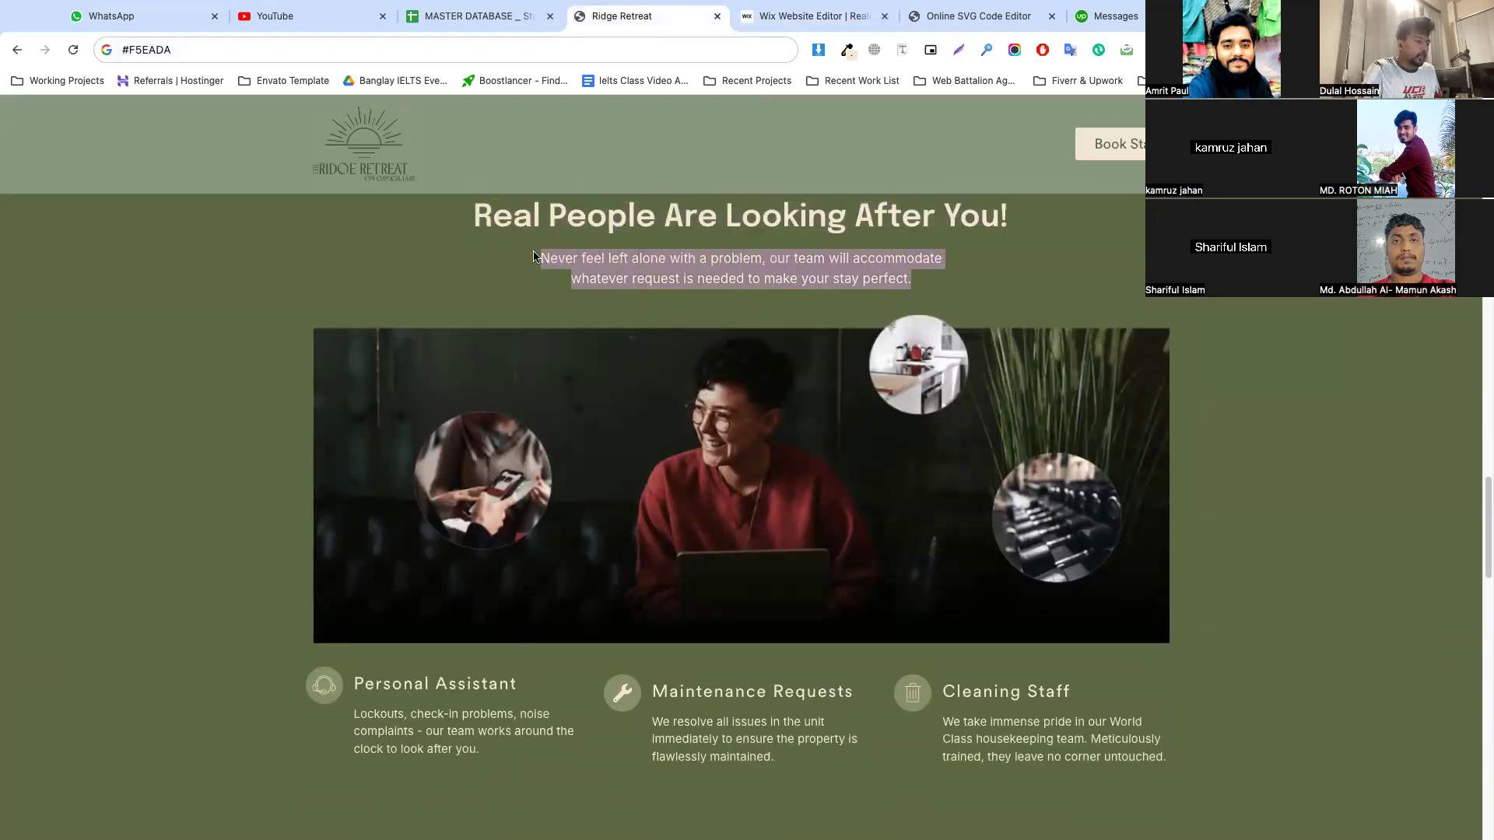
pyautogui.click(819, 26)
# Shrink the heading's font so it fits on one line, and paste the copied paragraph as text beneath it
pyautogui.doubleClick(731, 418)
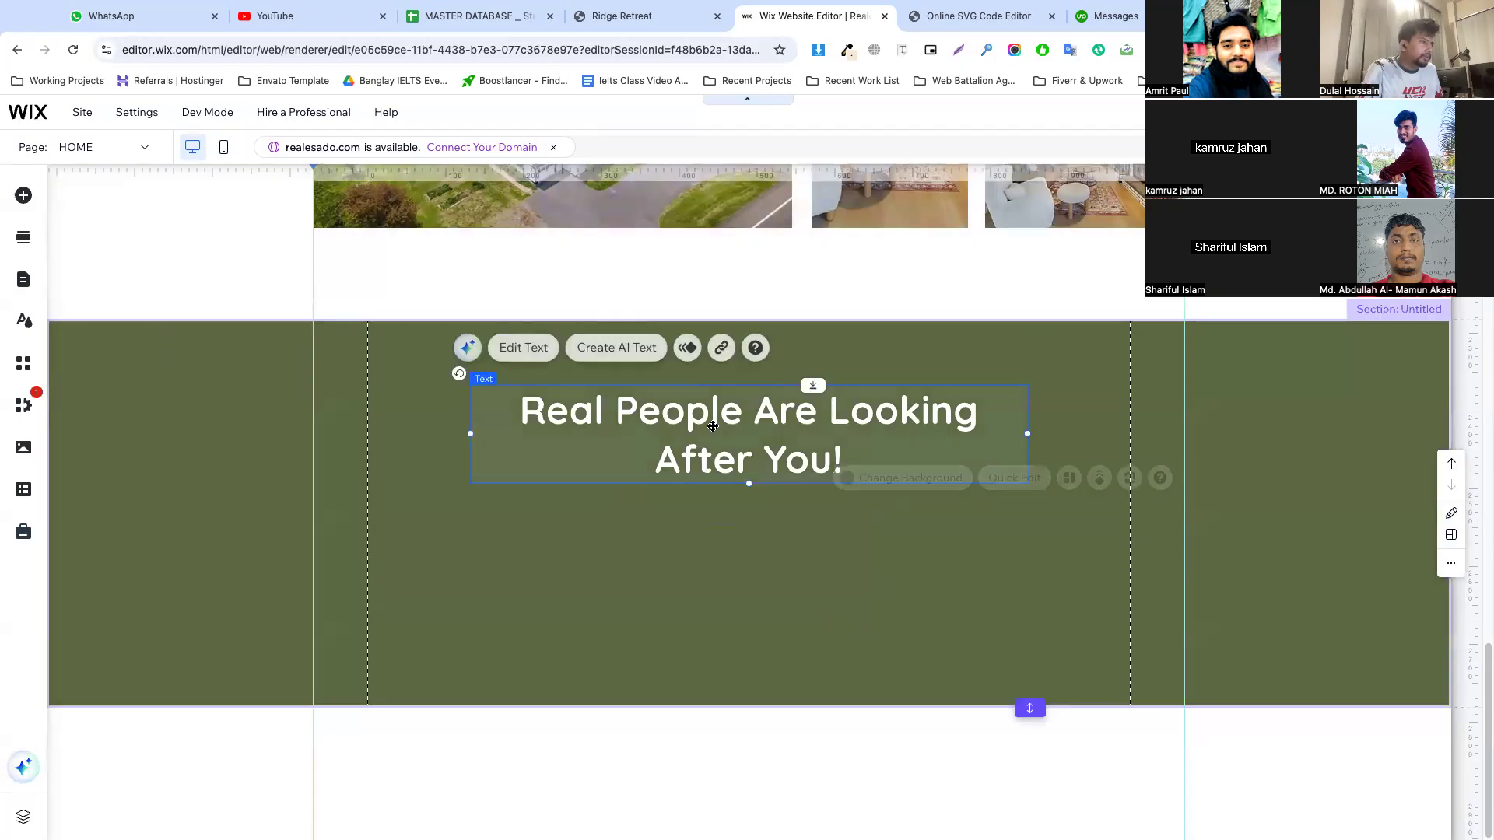
pyautogui.moveTo(1099, 620); pyautogui.dragTo(1092, 621)
pyautogui.click(800, 460)
pyautogui.moveTo(748, 462); pyautogui.dragTo(584, 457)
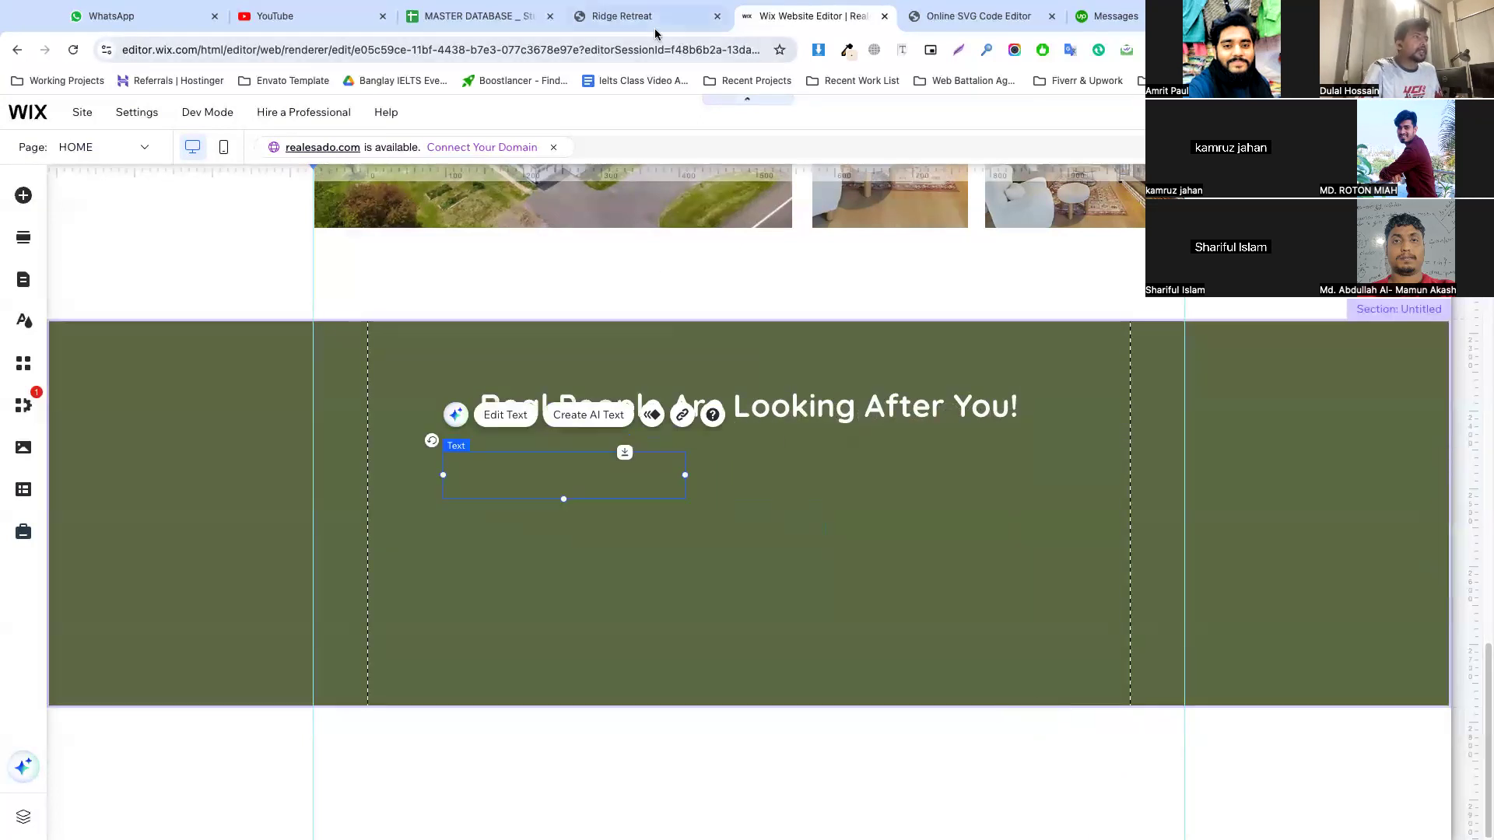
pyautogui.click(654, 22)
pyautogui.click(809, 15)
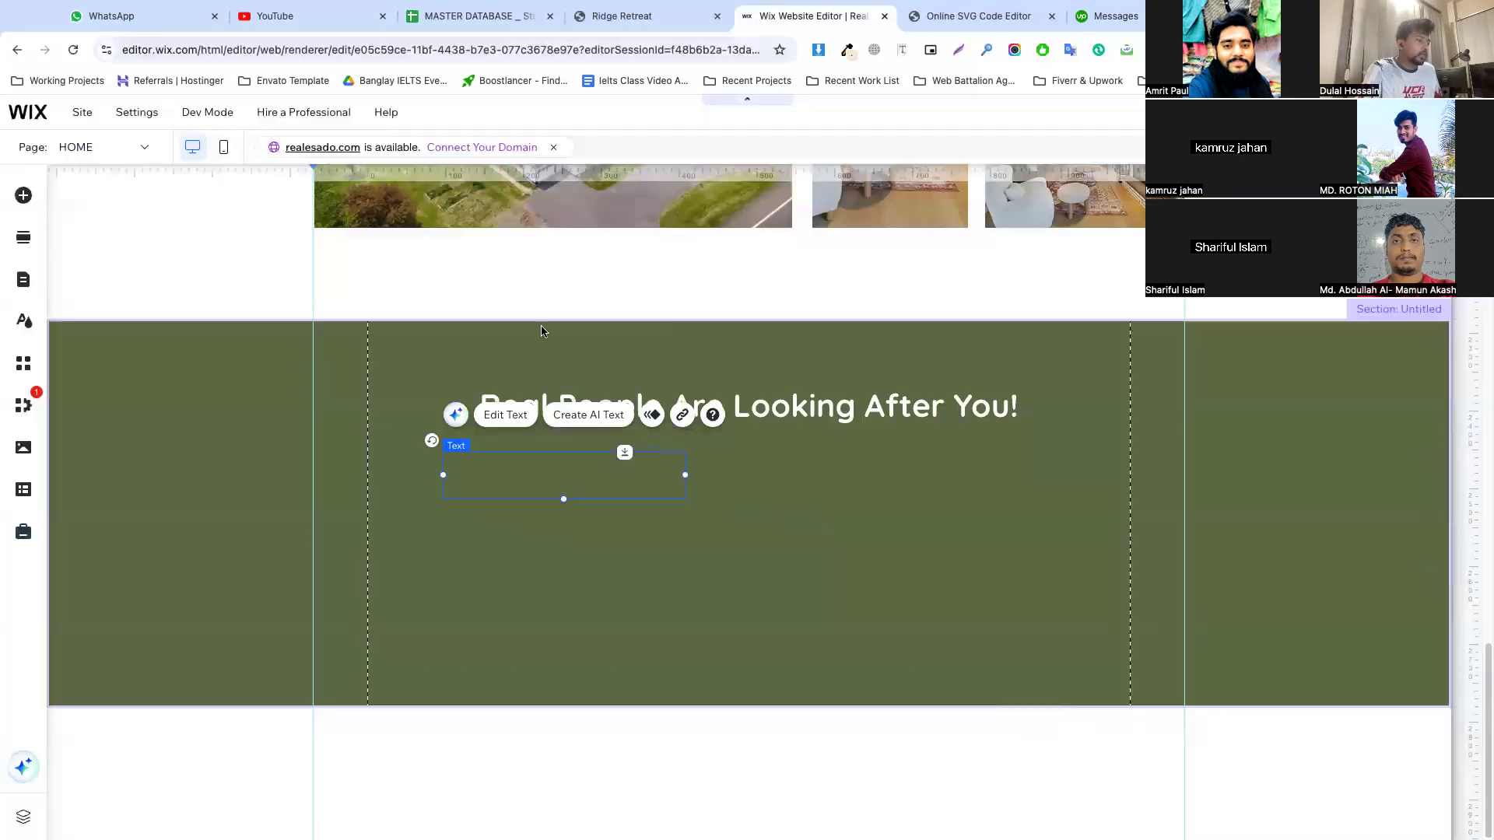
# Set the color of the "Never feel left alone with a problem" paragraph to white #FFFFFF
pyautogui.doubleClick(585, 474)
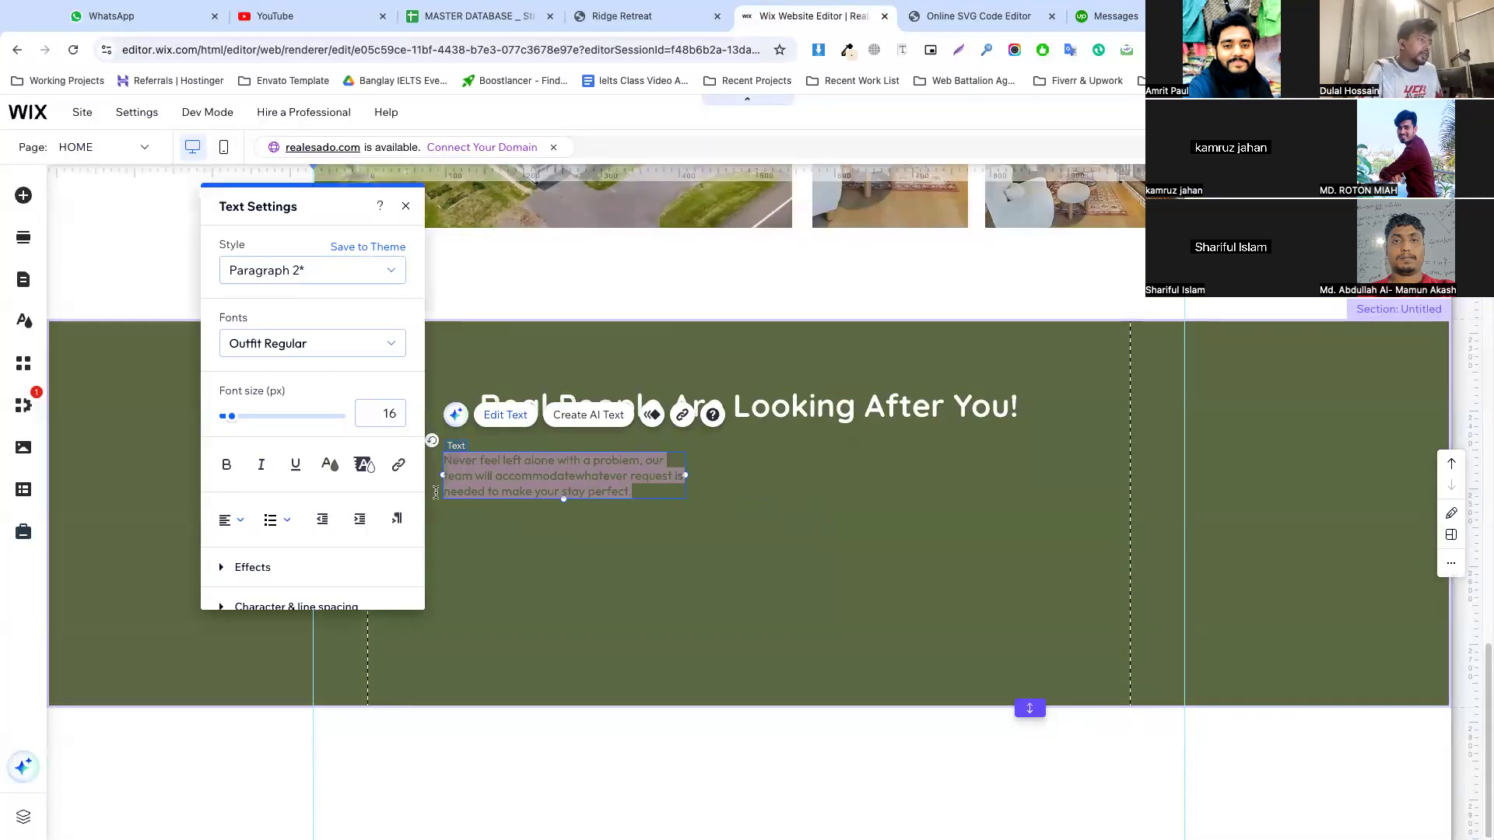
pyautogui.click(330, 466)
pyautogui.click(222, 334)
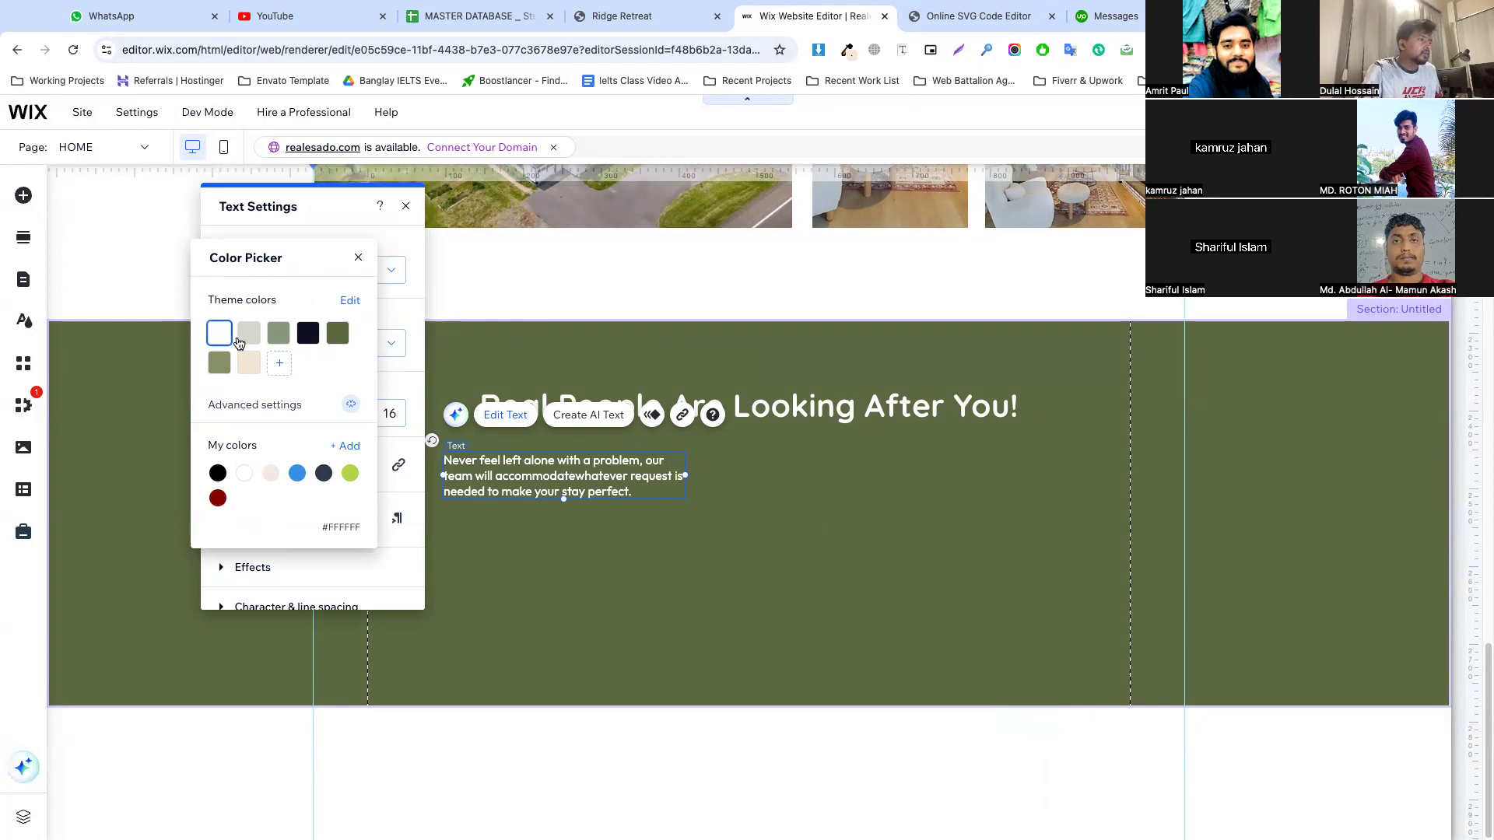
pyautogui.click(719, 495)
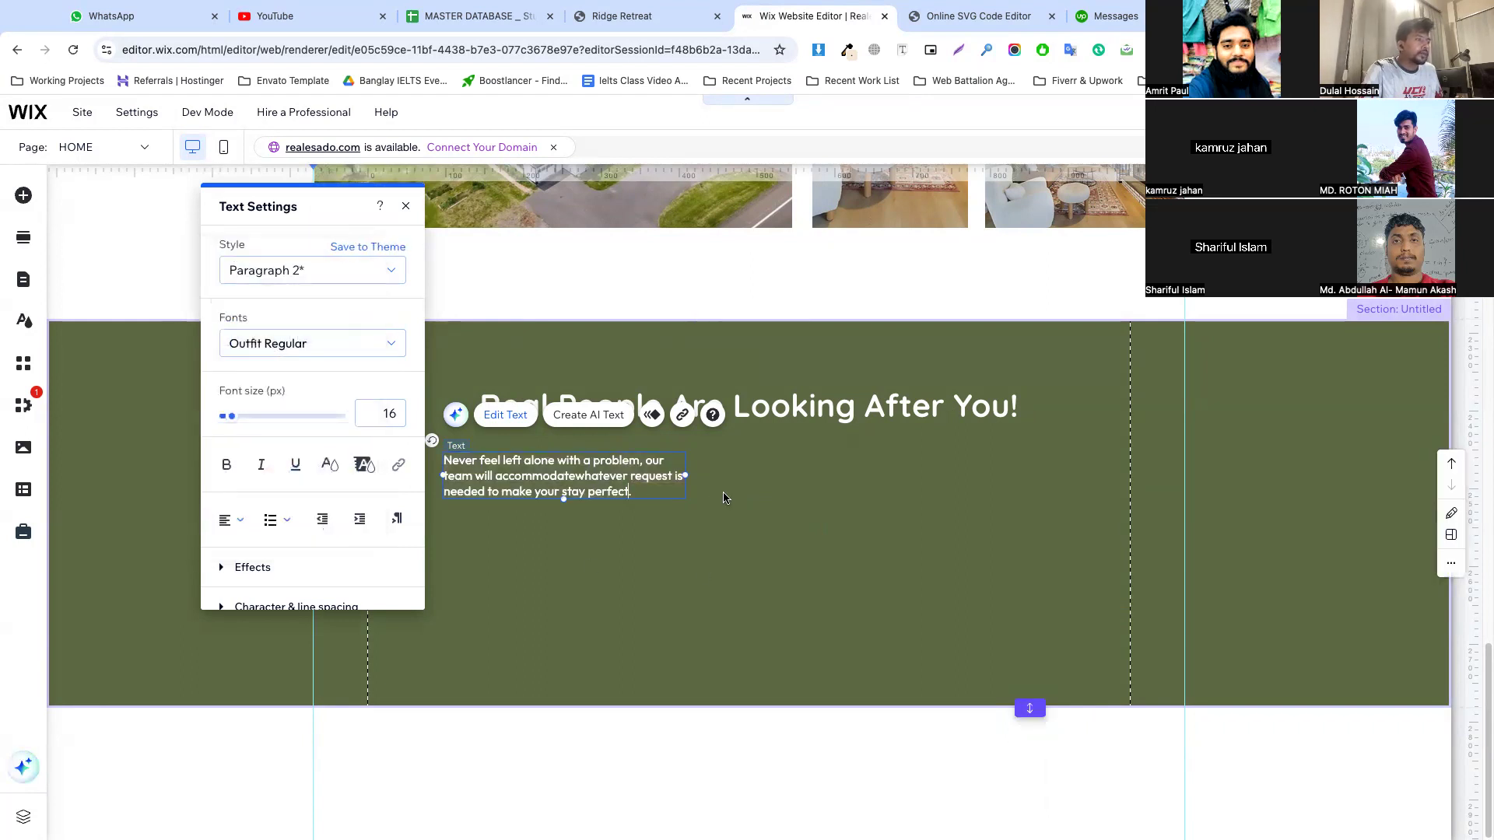
pyautogui.press('Escape')
# Widen the paragraph's text box to about 511 px, center-align its text and position it centrally under the heading
pyautogui.moveTo(685, 474); pyautogui.dragTo(842, 467)
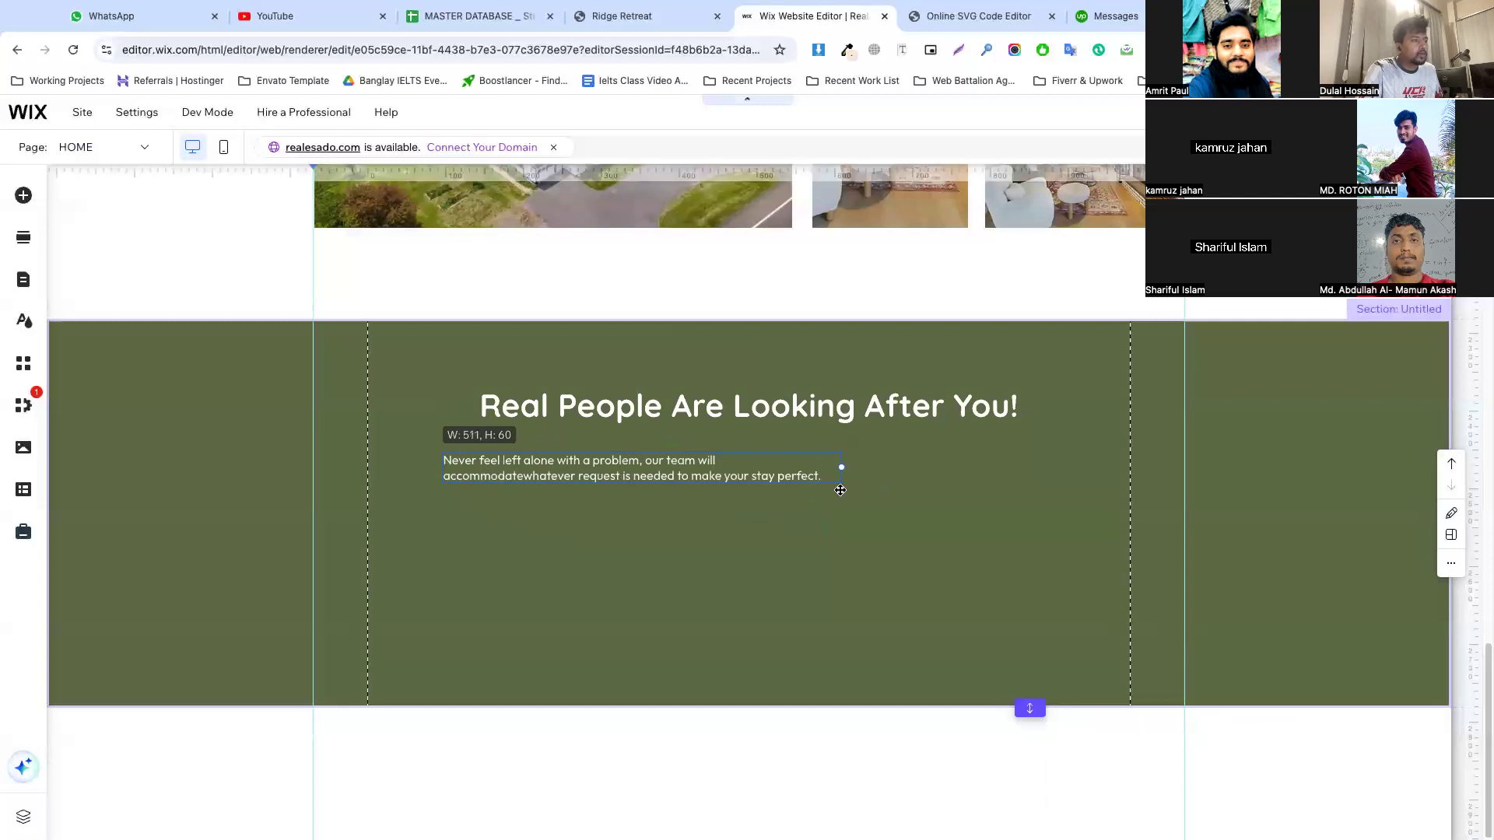
pyautogui.doubleClick(699, 474)
pyautogui.click(893, 517)
pyautogui.click(894, 557)
pyautogui.click(709, 516)
pyautogui.moveTo(615, 472); pyautogui.dragTo(721, 465)
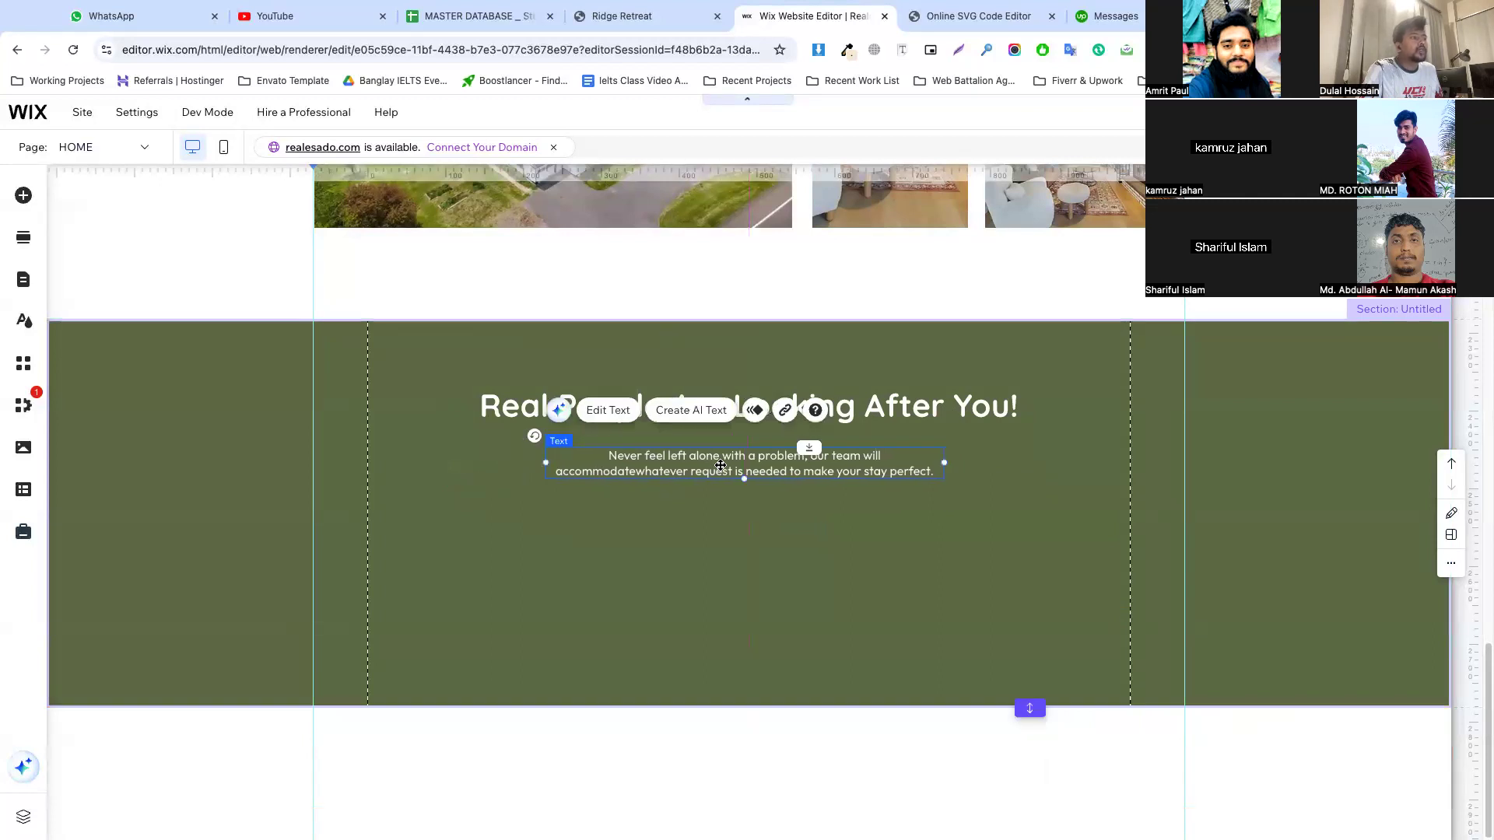
# Set the paragraph's font size to 18 px, widen its box to keep two lines and recenter it under the heading
pyautogui.doubleClick(764, 465)
pyautogui.write('18')
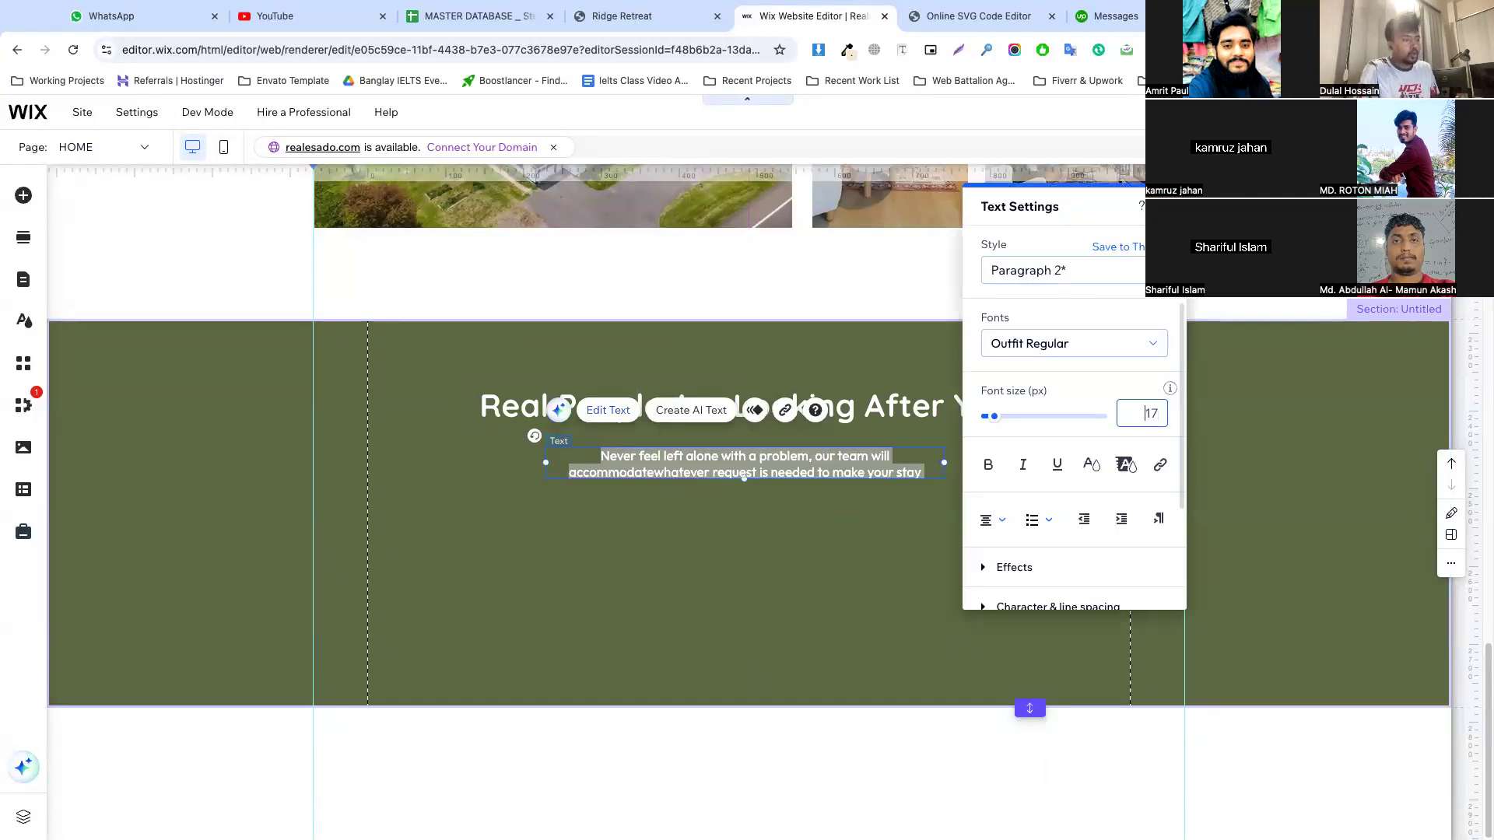
pyautogui.click(787, 537)
pyautogui.click(672, 470)
pyautogui.moveTo(546, 475); pyautogui.dragTo(498, 465)
pyautogui.moveTo(726, 473); pyautogui.dragTo(757, 465)
pyautogui.click(845, 549)
pyautogui.click(791, 572)
# Copy the image of the smiling person with a laptop from the Ridge Retreat site and return to the Wix editor
pyautogui.click(654, 17)
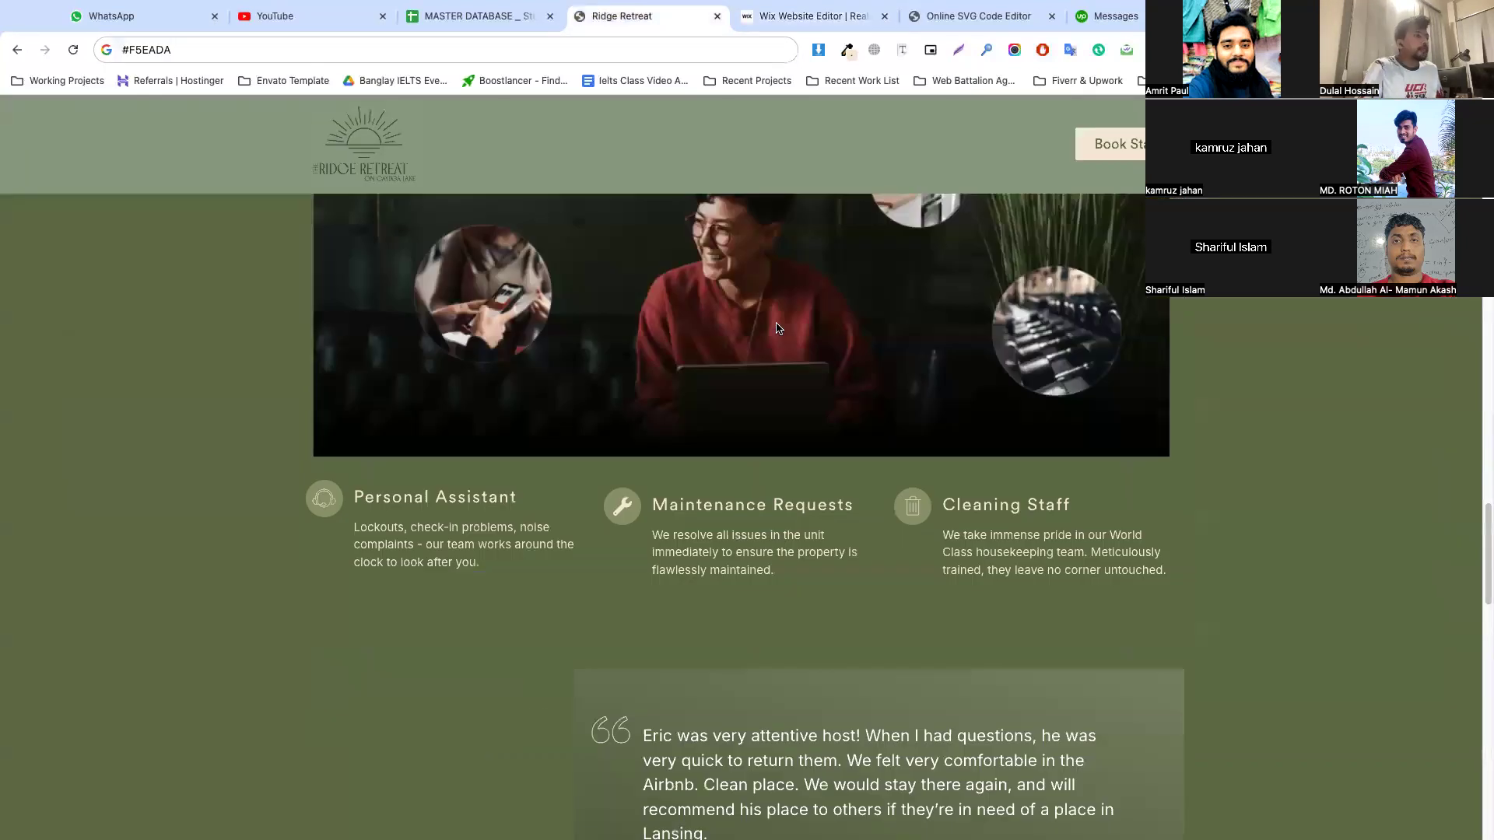
pyautogui.scroll(2, 701, 374)
pyautogui.rightClick(660, 290)
pyautogui.click(728, 335)
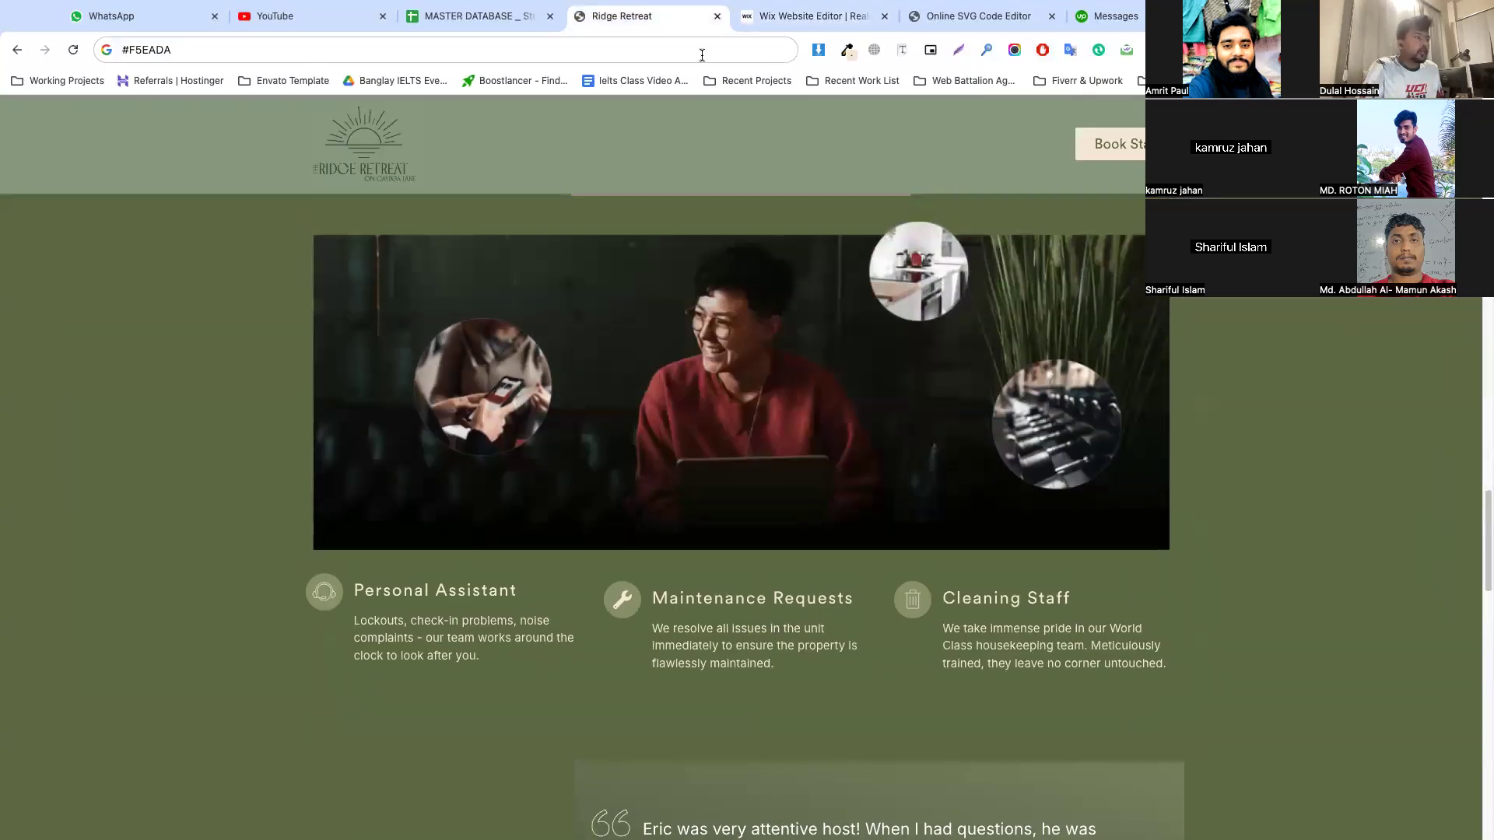
pyautogui.click(813, 15)
# Extend the green section downward to make room for an image below the paragraph
pyautogui.click(913, 593)
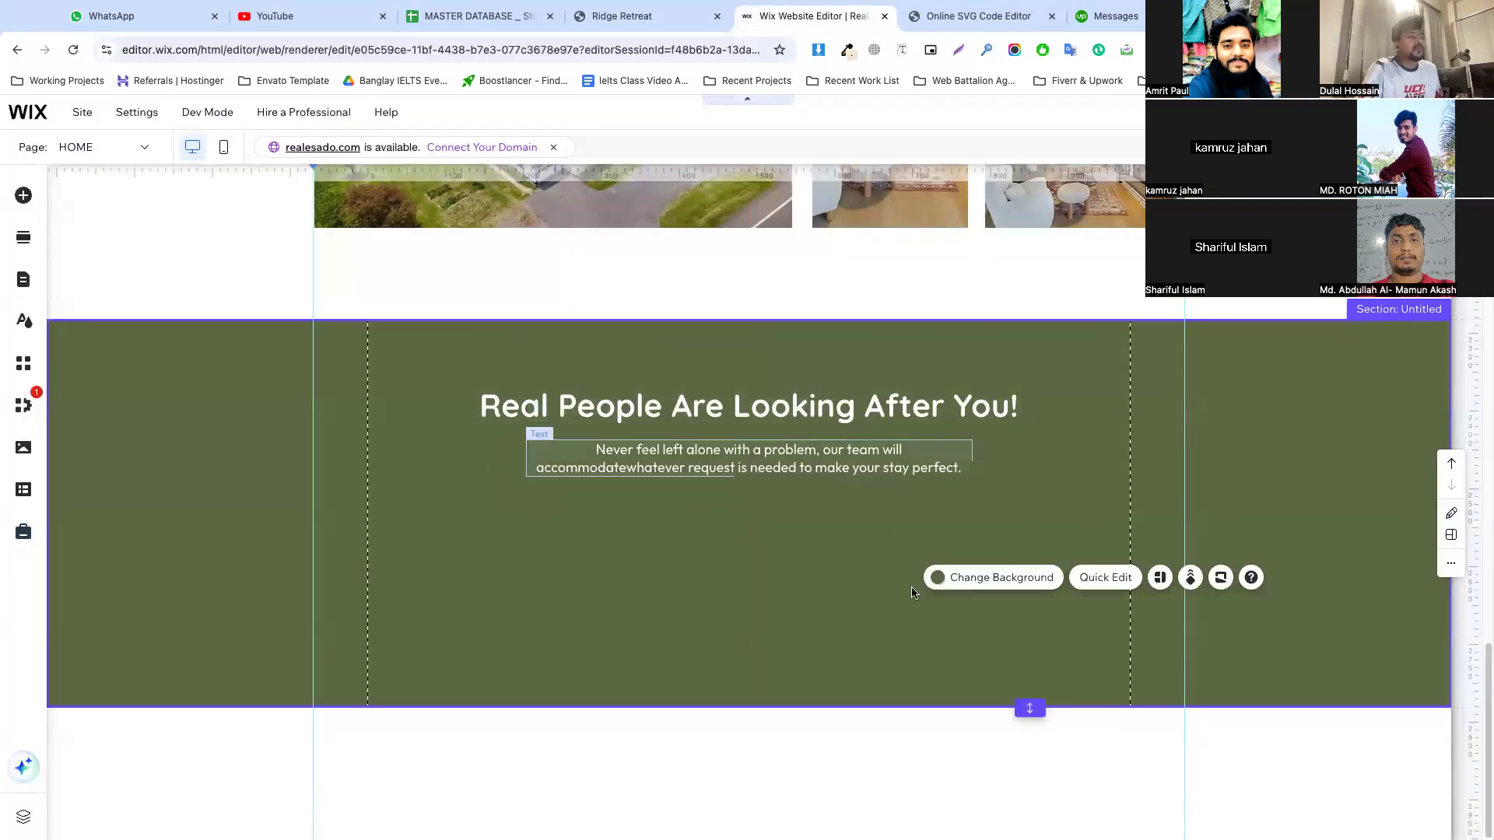
pyautogui.moveTo(1030, 704); pyautogui.dragTo(1031, 837)
pyautogui.scroll(-2, 807, 584)
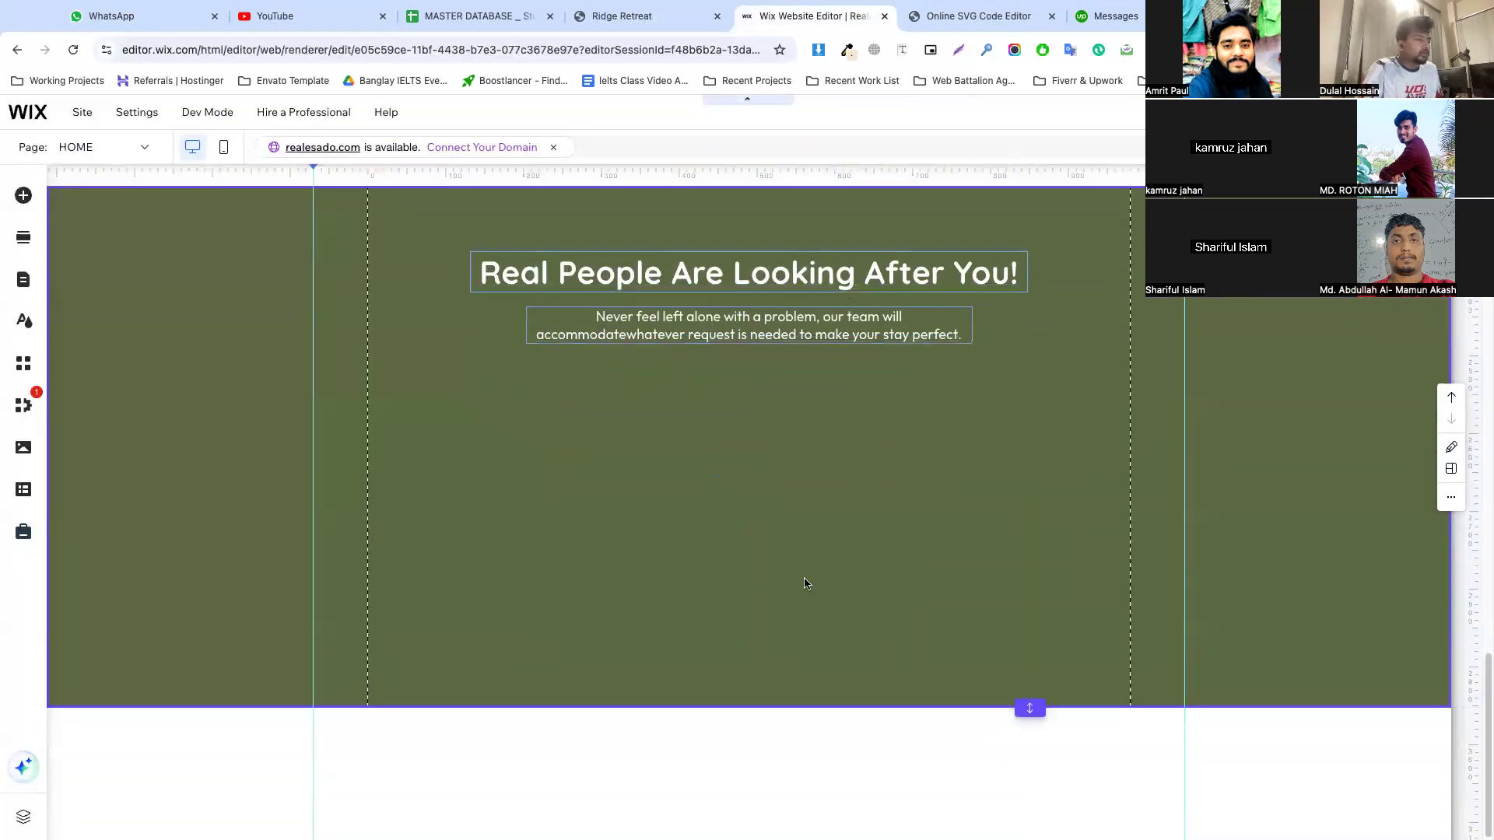
pyautogui.moveTo(1031, 706); pyautogui.dragTo(1030, 800)
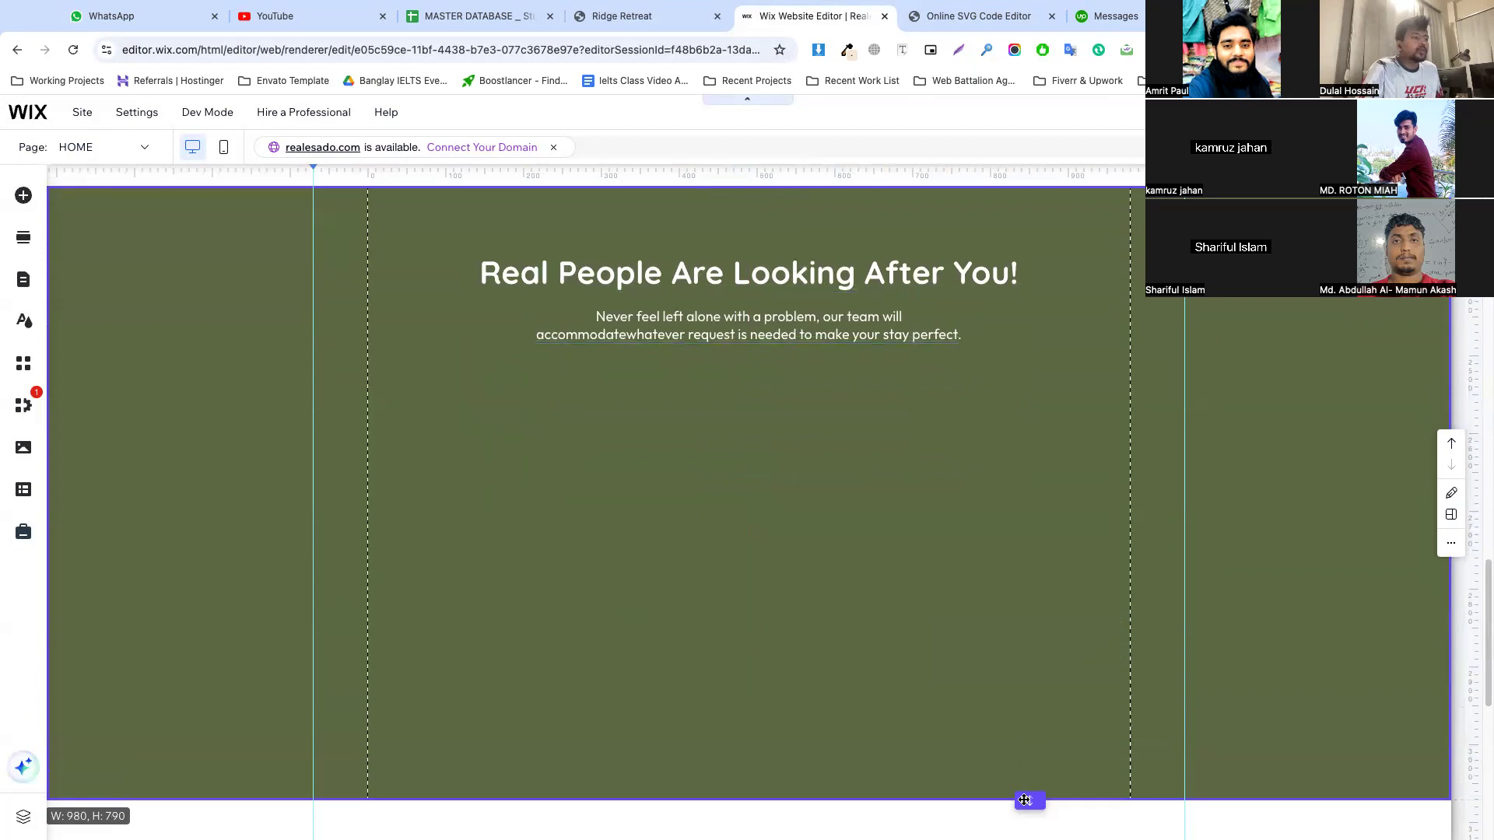
# Paste the copied image into the green section, scale it to span both gridlines and position it just below the paragraph
pyautogui.click(714, 487)
pyautogui.hotkey('ctrl', 'v')
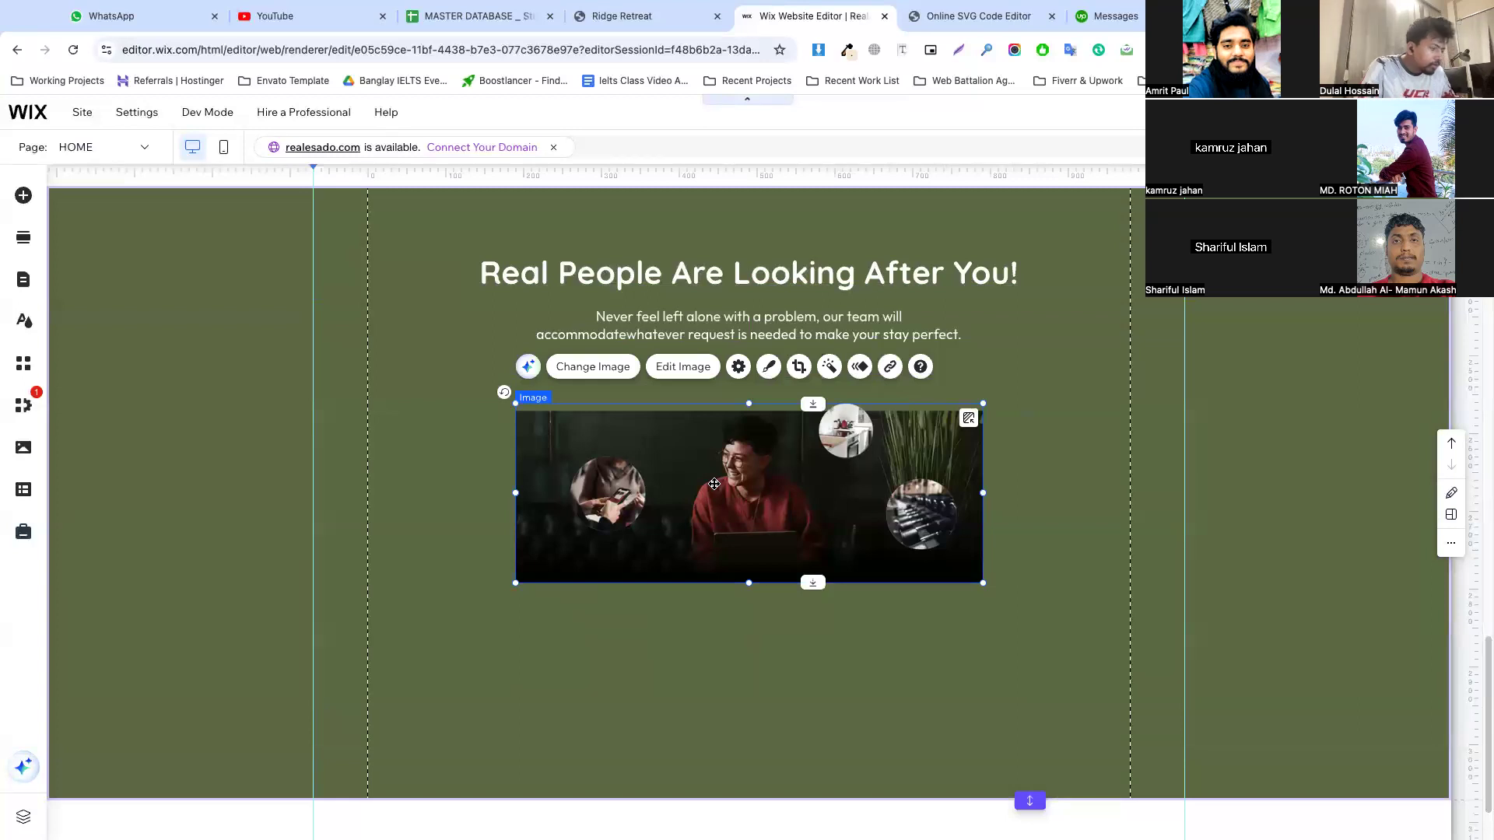
pyautogui.moveTo(836, 495); pyautogui.dragTo(688, 485)
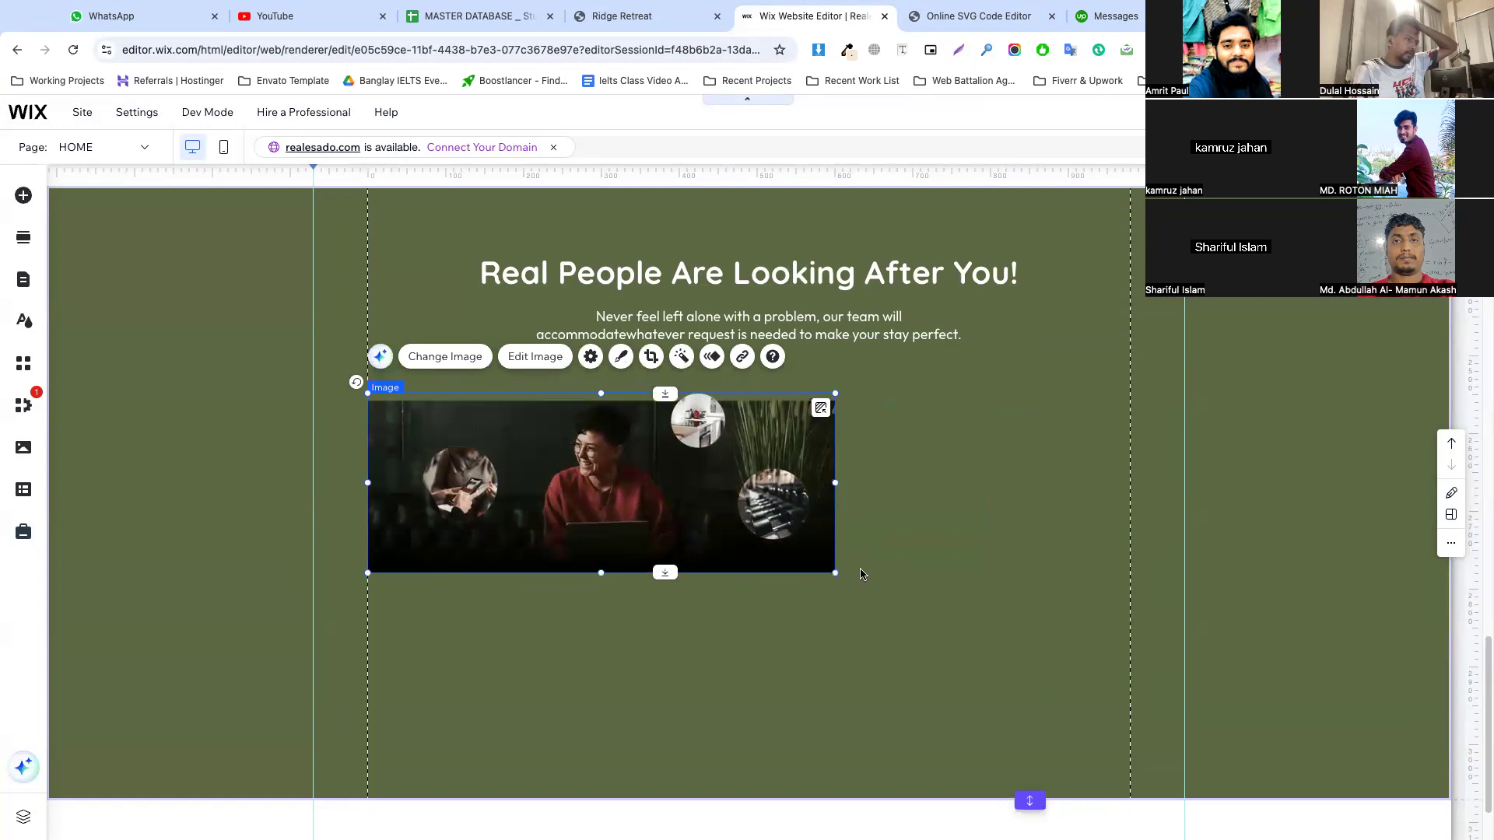
pyautogui.moveTo(833, 573); pyautogui.dragTo(1130, 682)
pyautogui.click(866, 368)
pyautogui.moveTo(763, 471); pyautogui.dragTo(761, 432)
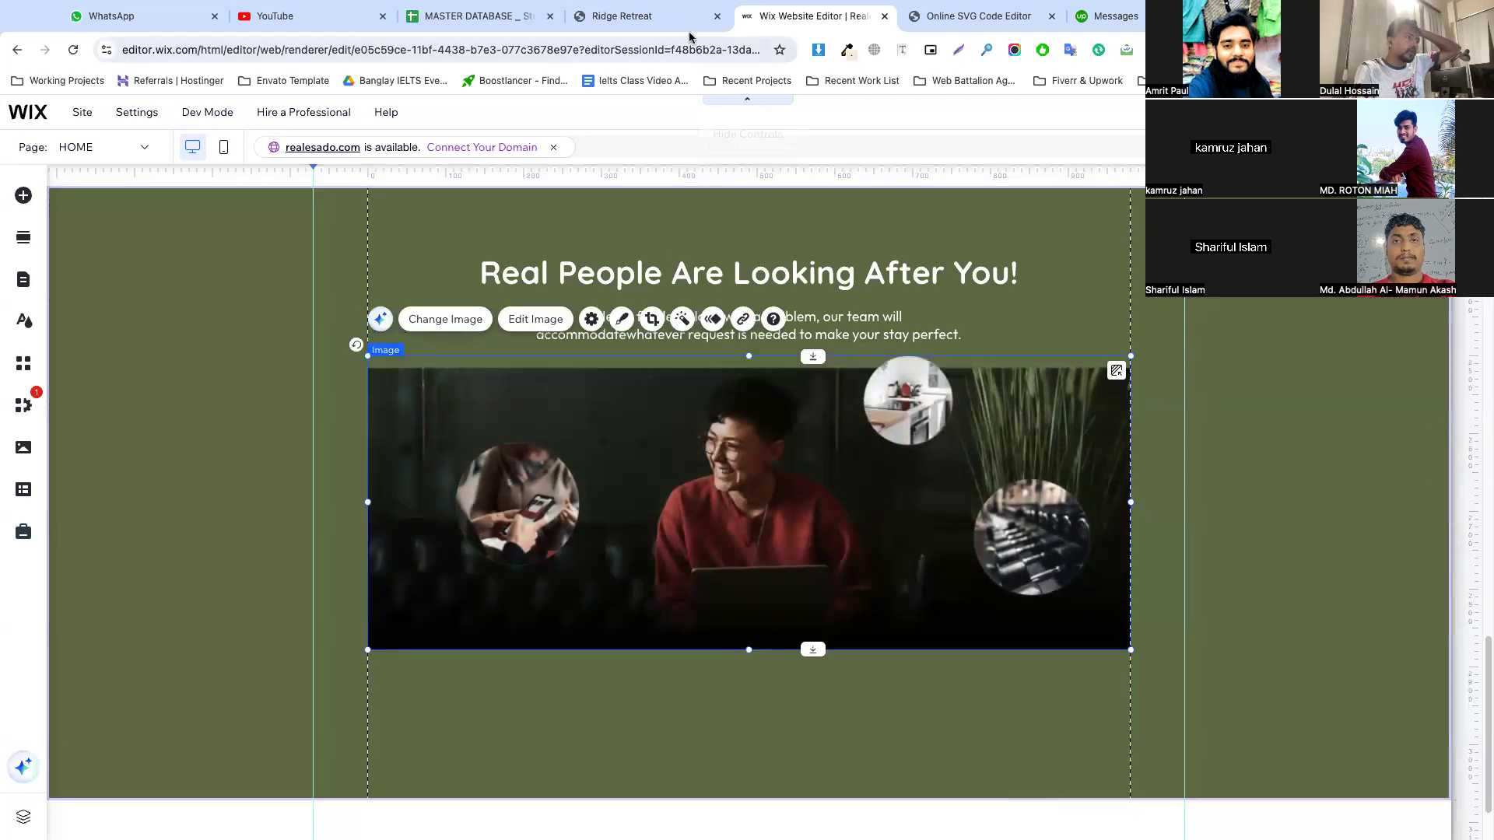
# Copy the "Personal Assistant" title from the Ridge Retreat site and return to the Wix editor
pyautogui.click(675, 29)
pyautogui.scroll(-4, 274, 199)
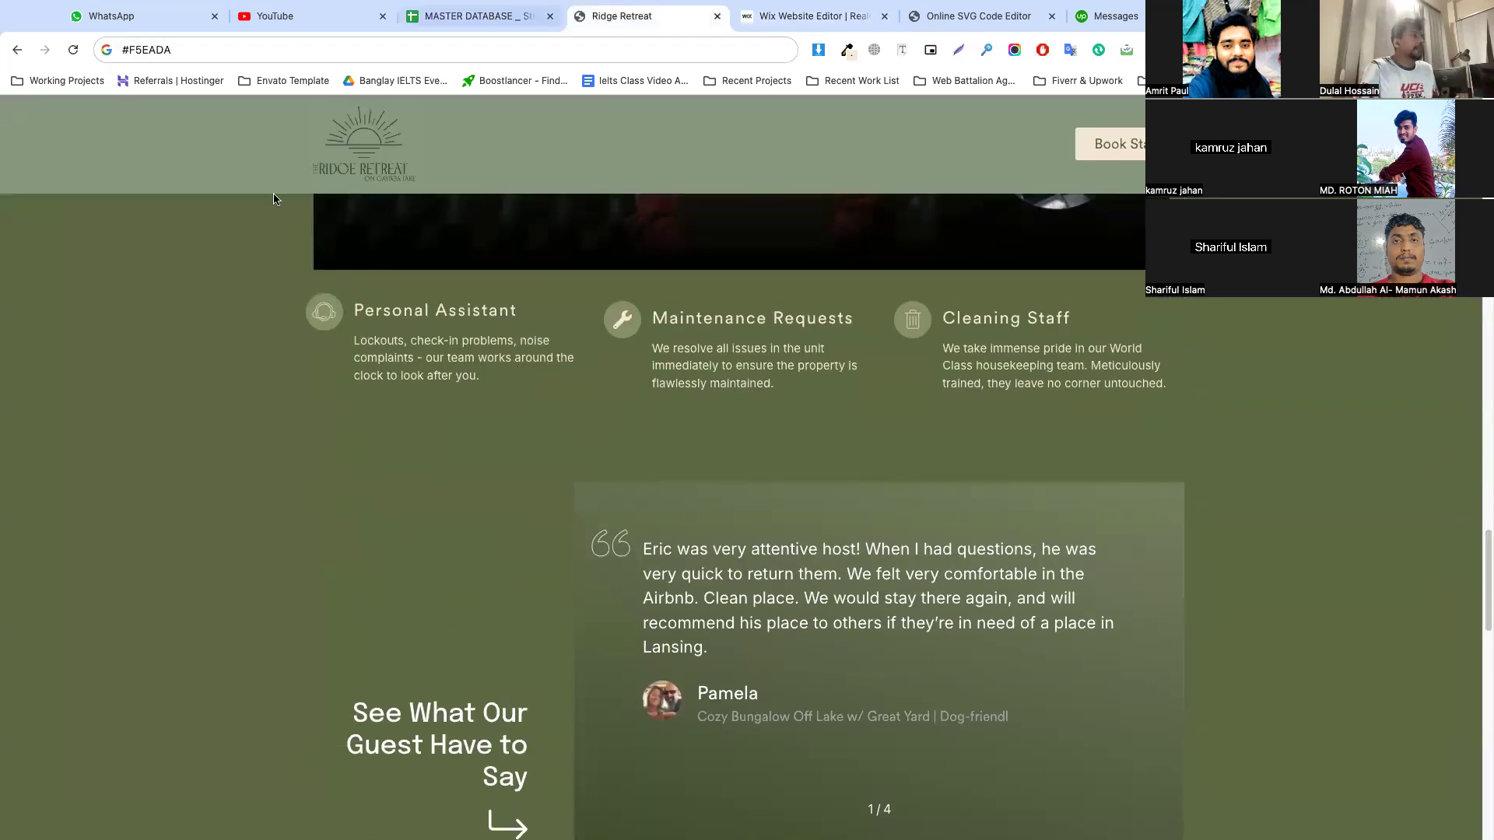
pyautogui.scroll(-3, 701, 405)
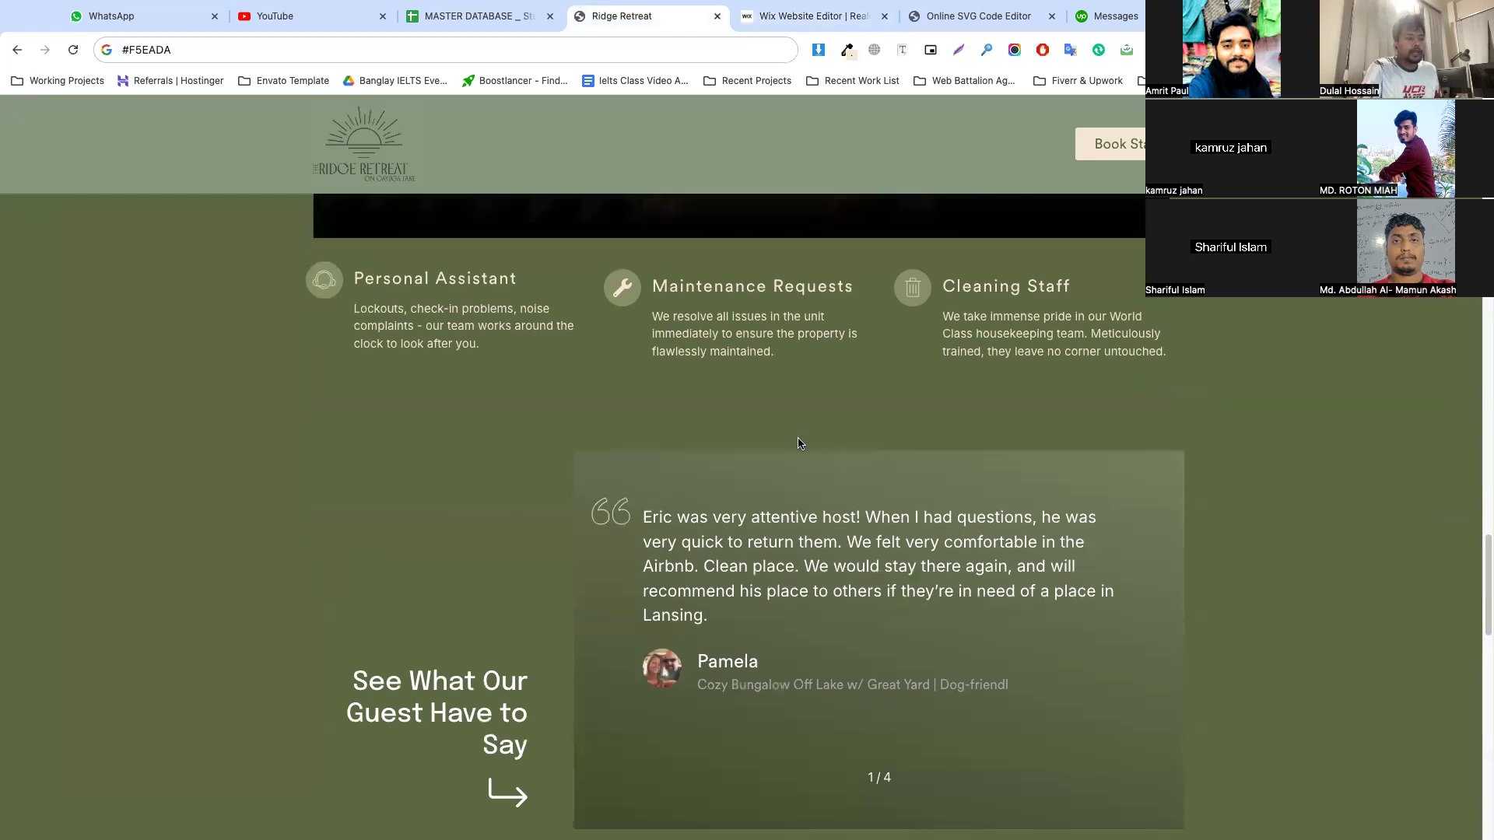
pyautogui.scroll(3, 754, 424)
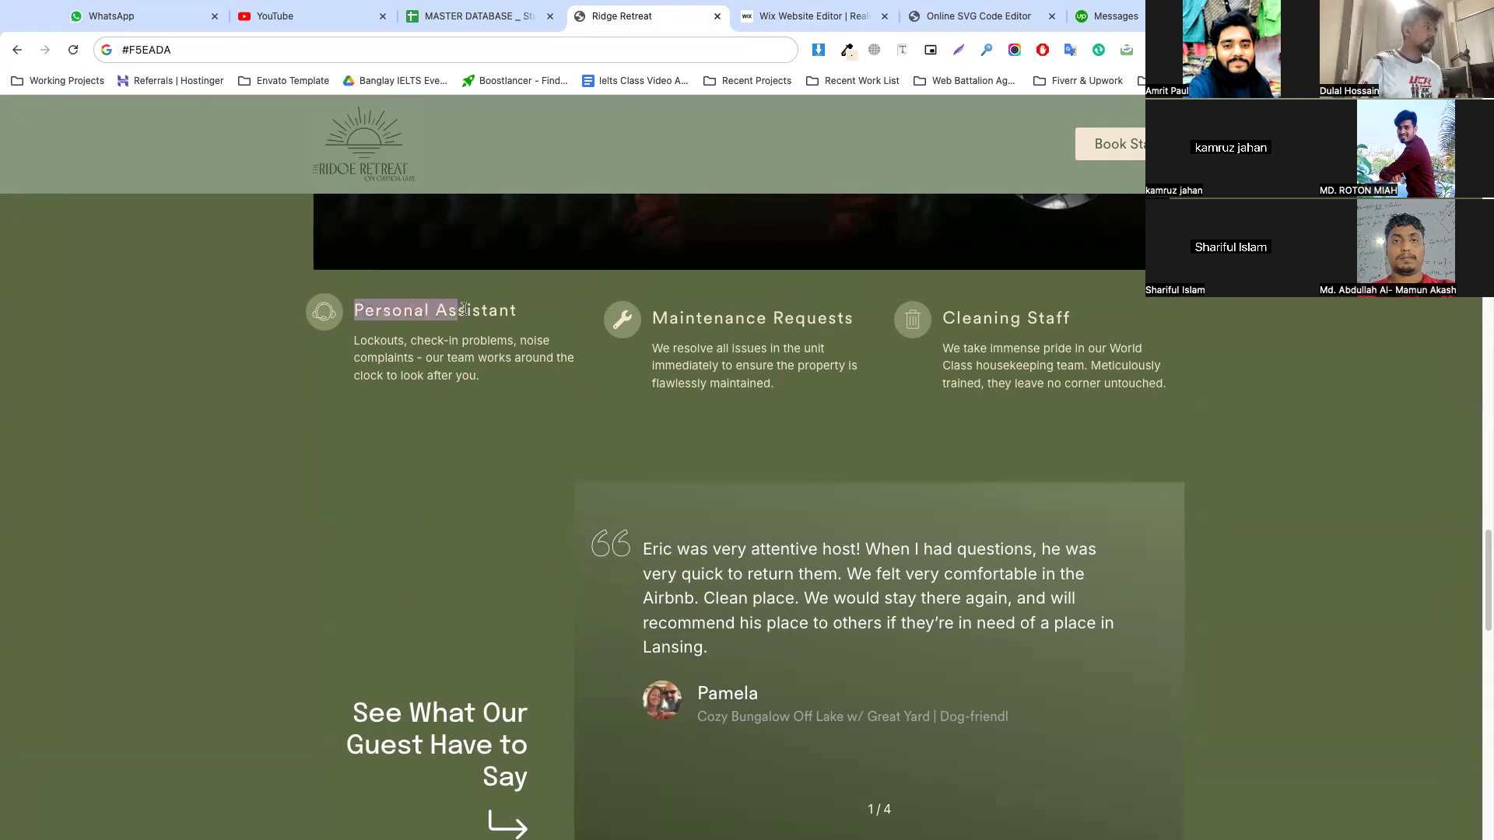
pyautogui.click(810, 16)
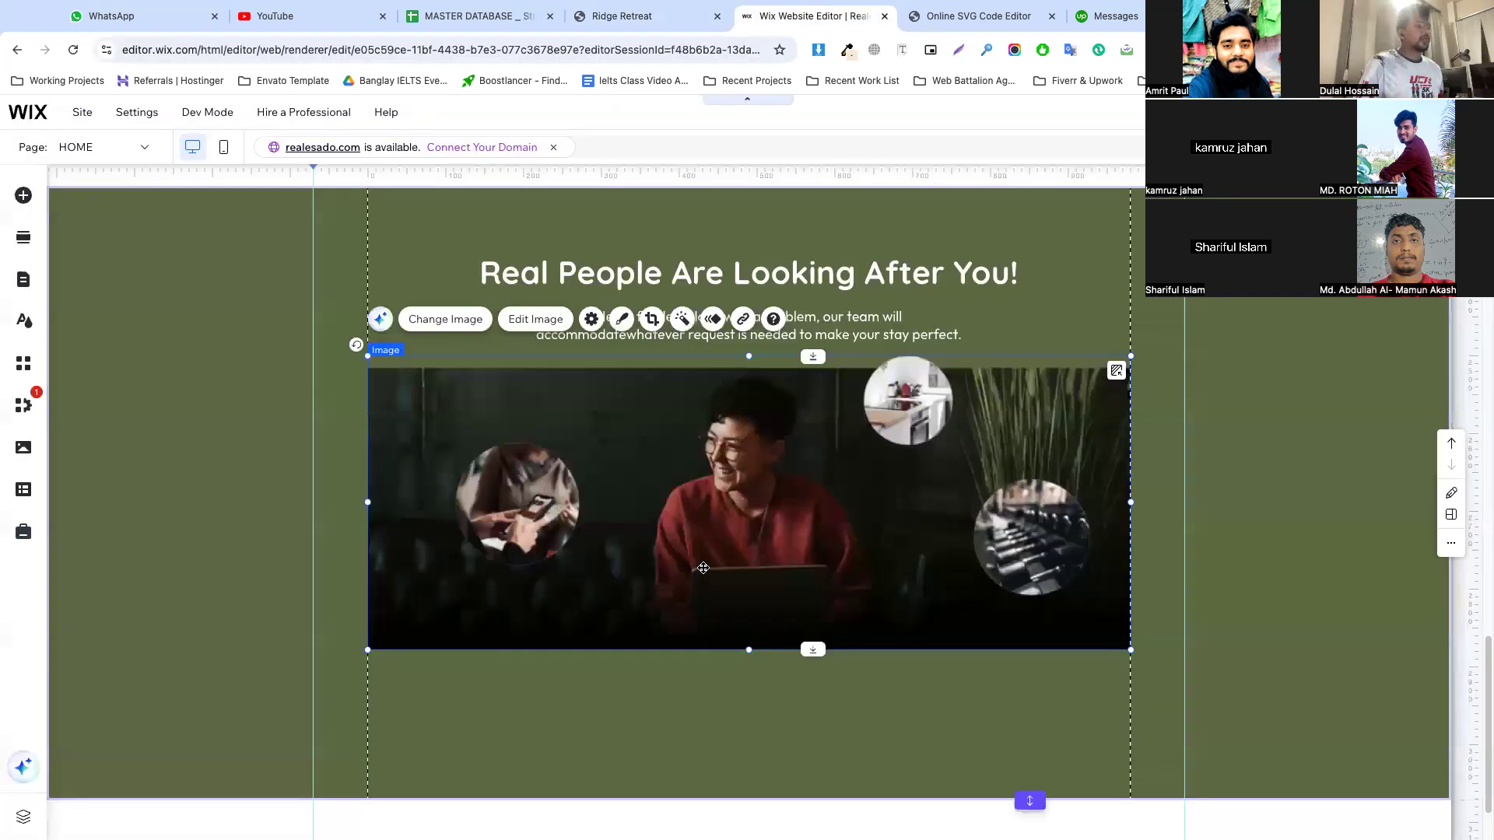
# Extend the green section further down and paste "Personal Assistant" as text below the image's lower-left area
pyautogui.scroll(-1, 704, 568)
pyautogui.click(727, 569)
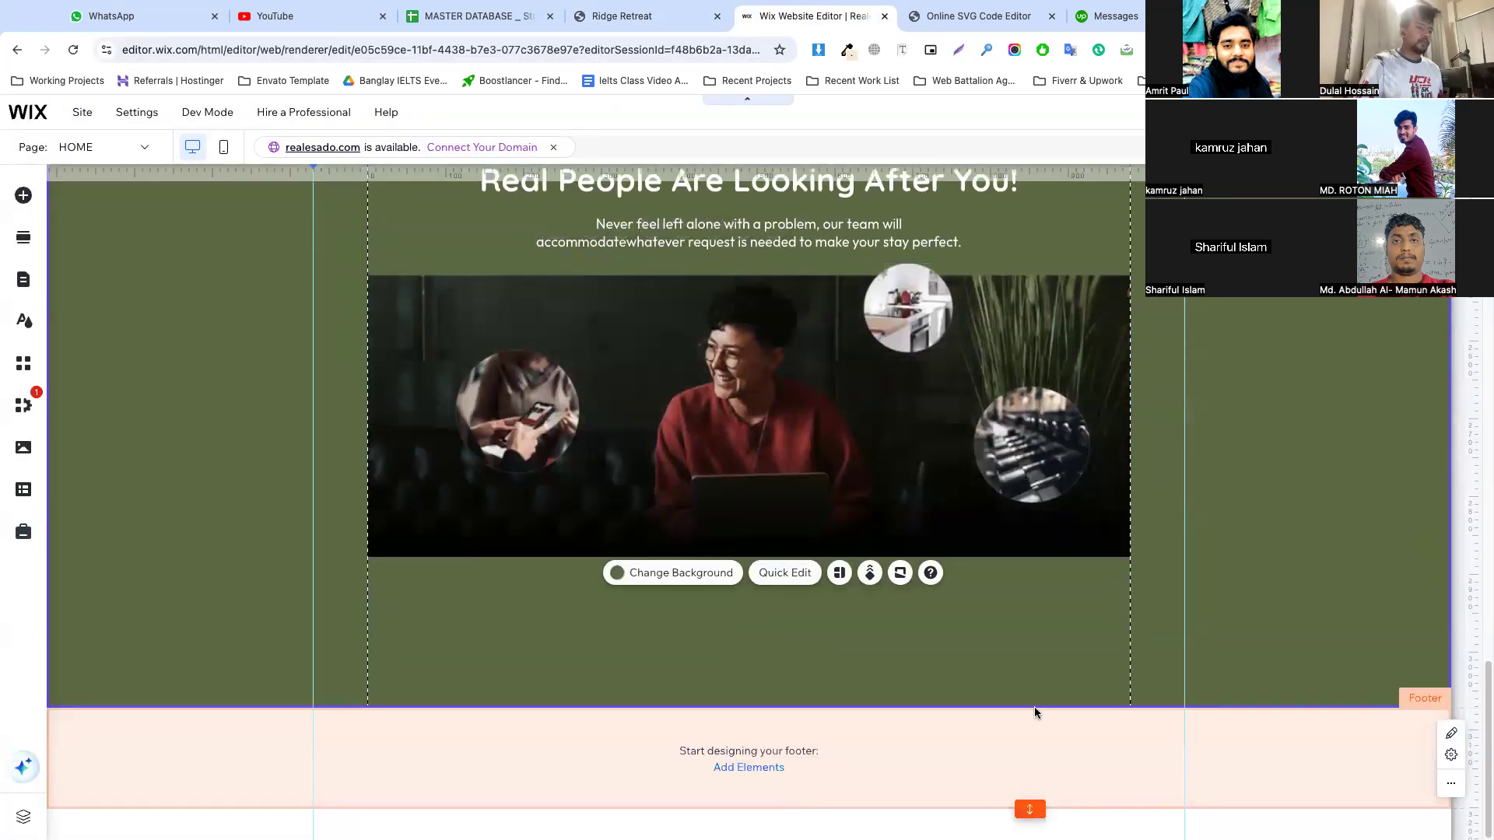
pyautogui.moveTo(1031, 707); pyautogui.dragTo(1031, 795)
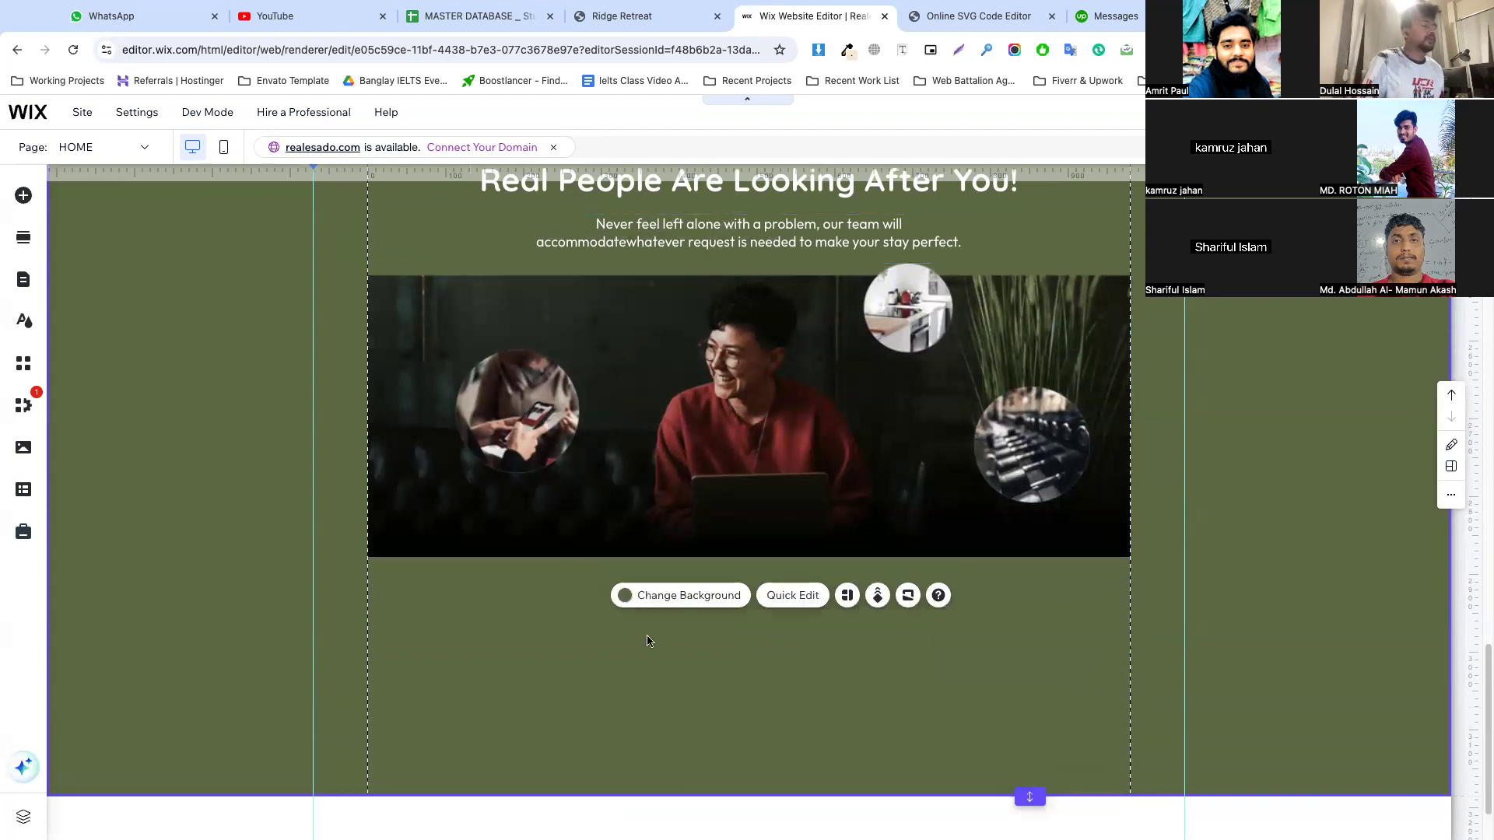
pyautogui.press('super+v')
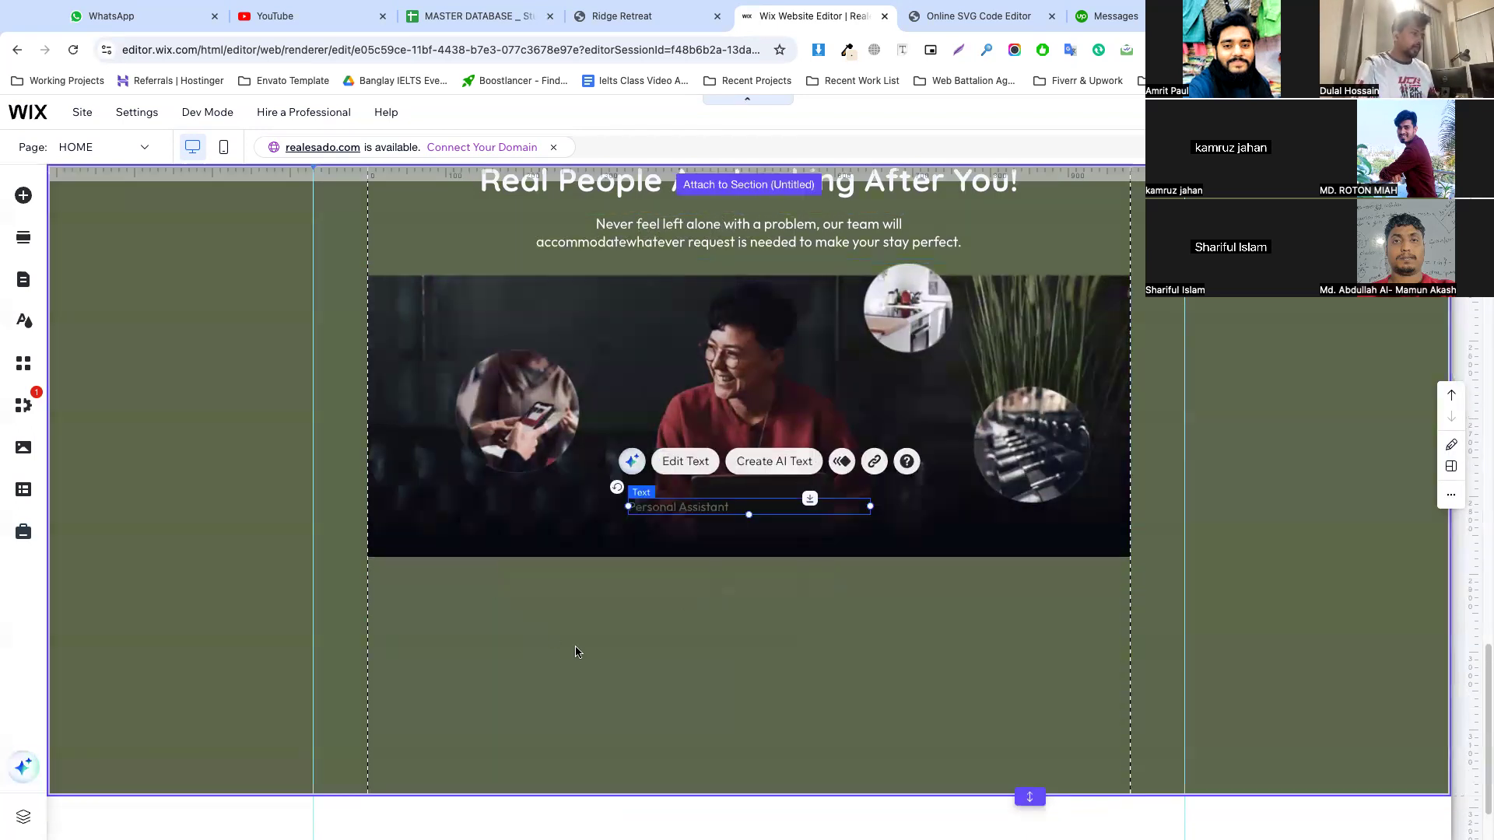
pyautogui.moveTo(683, 506); pyautogui.dragTo(479, 590)
# Apply the Heading 5 style to "Personal Assistant", set its font size to 18 px and color it white
pyautogui.doubleClick(478, 590)
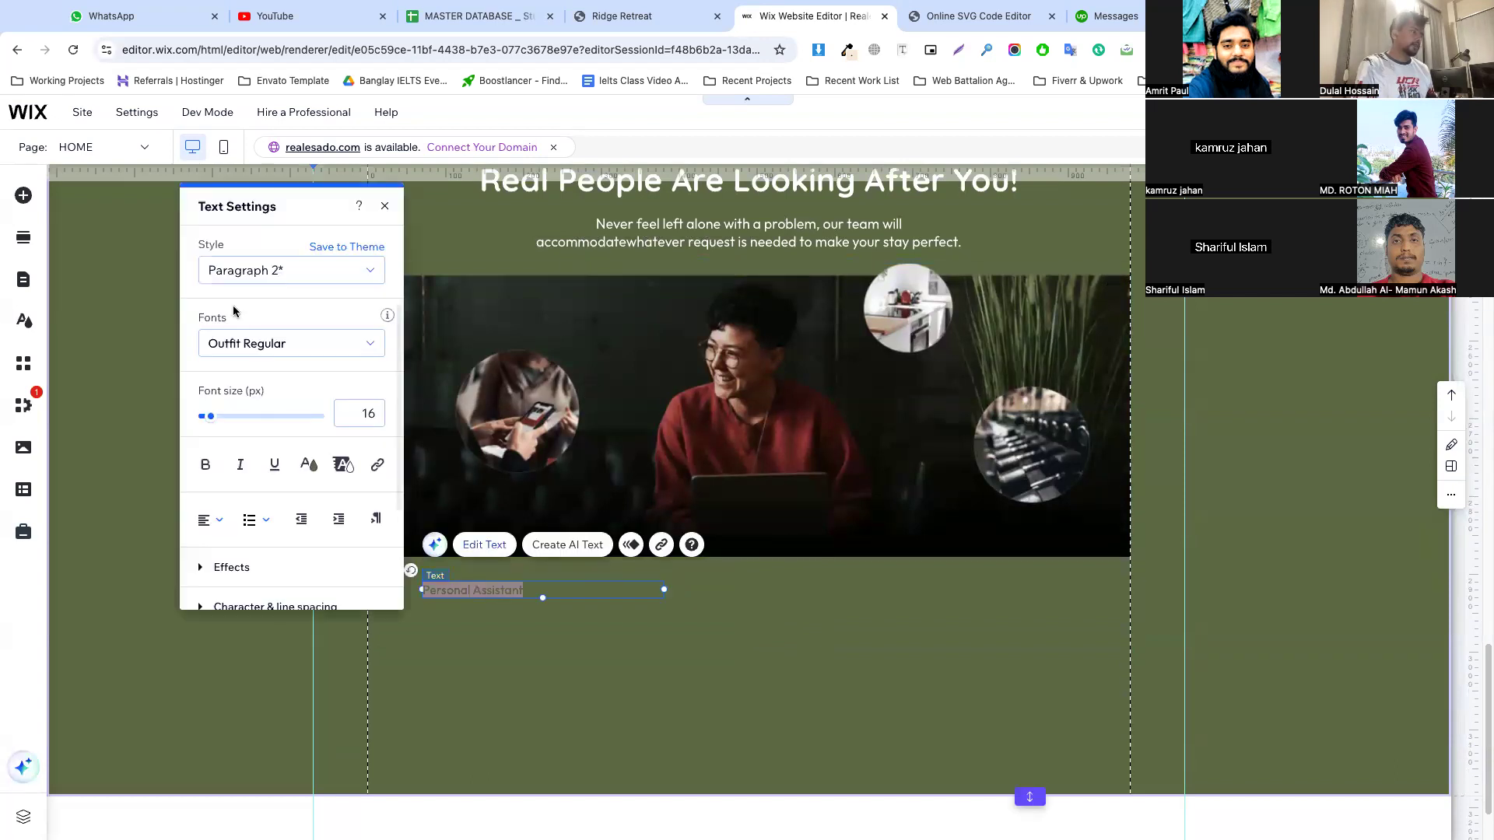
pyautogui.click(274, 282)
pyautogui.click(291, 316)
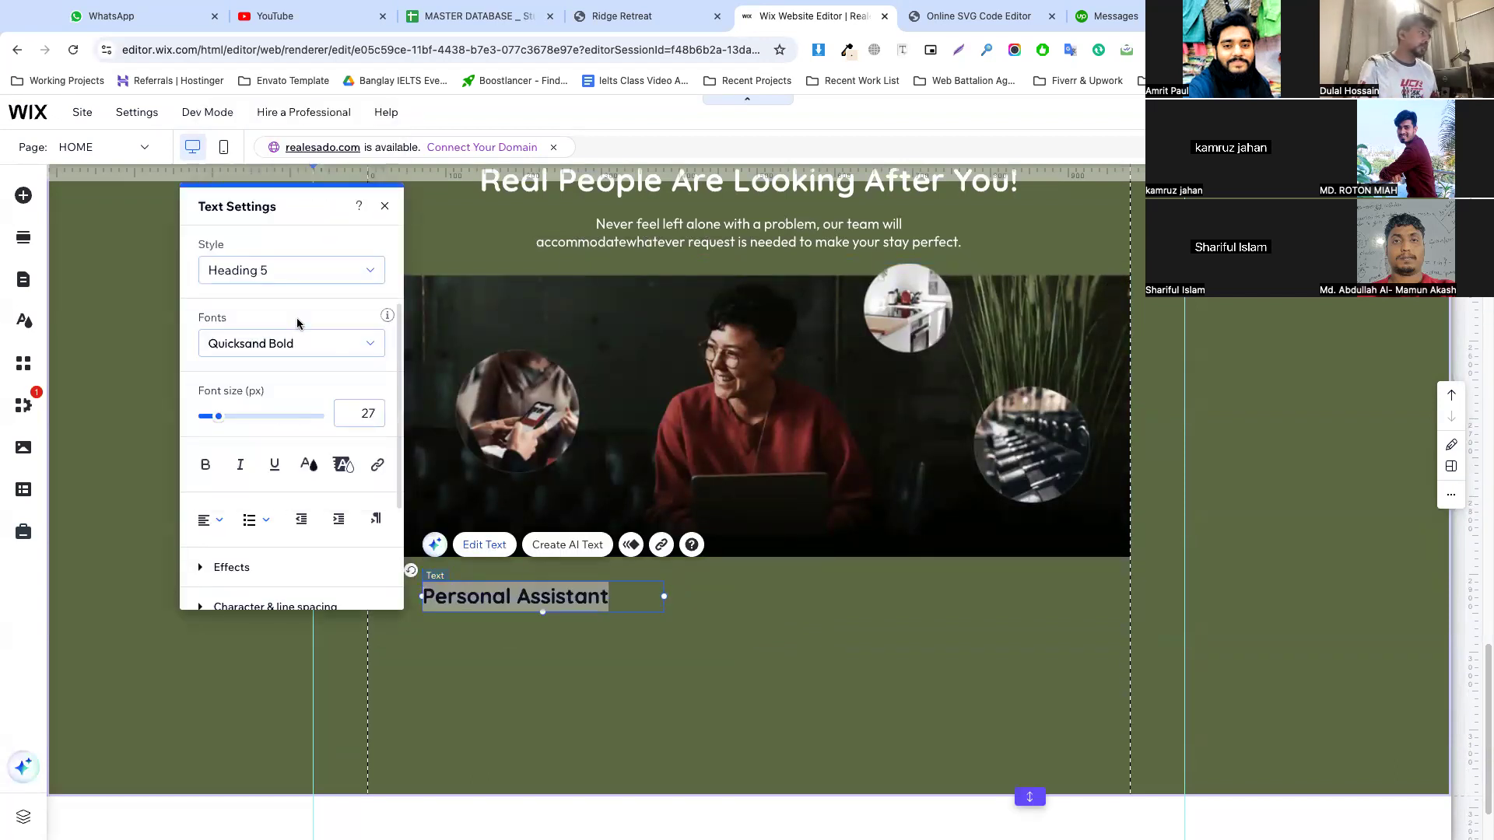
pyautogui.write('20')
pyautogui.press('Down')
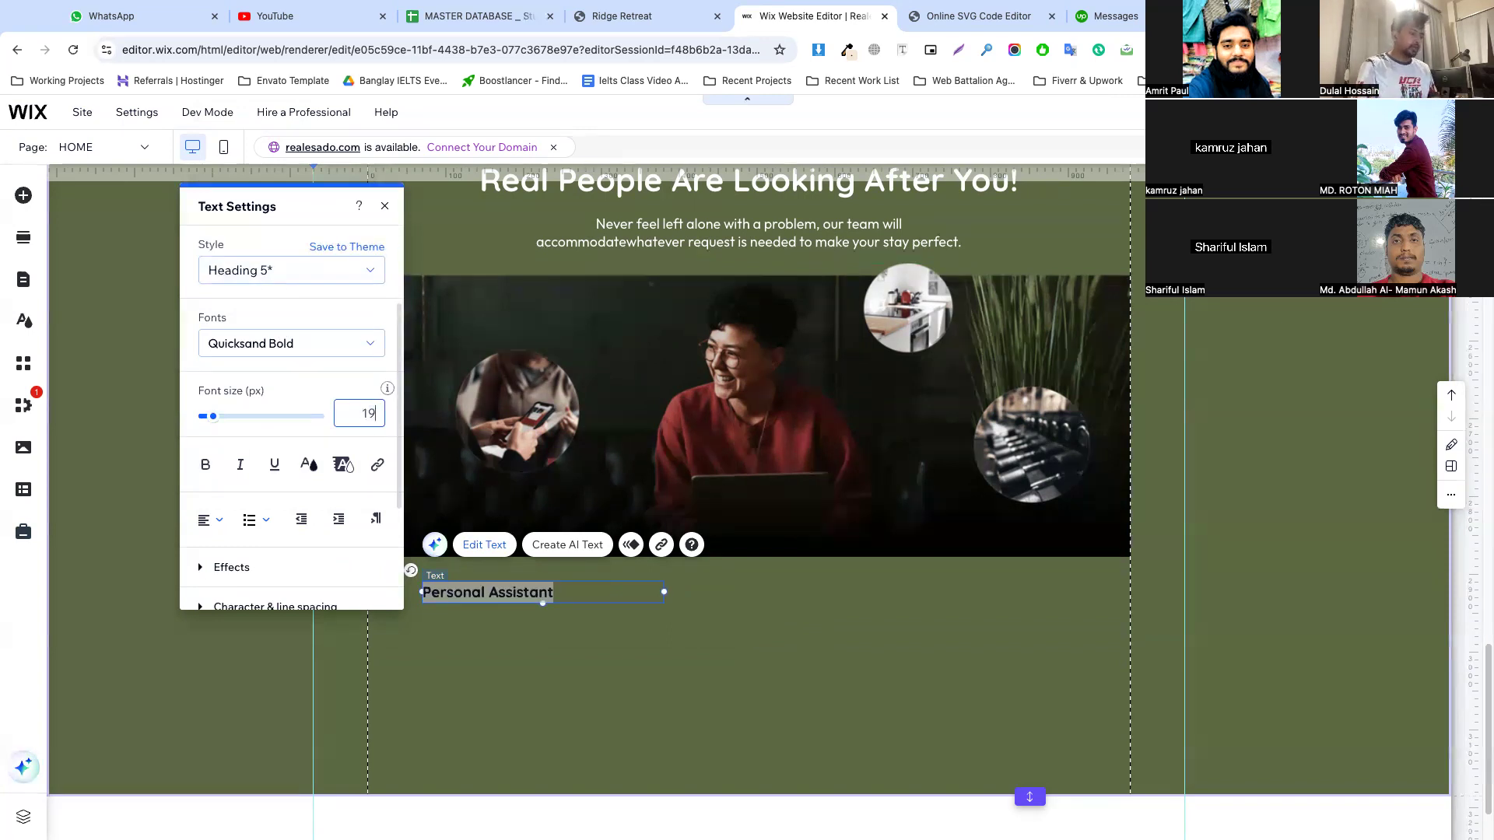
pyautogui.click(309, 464)
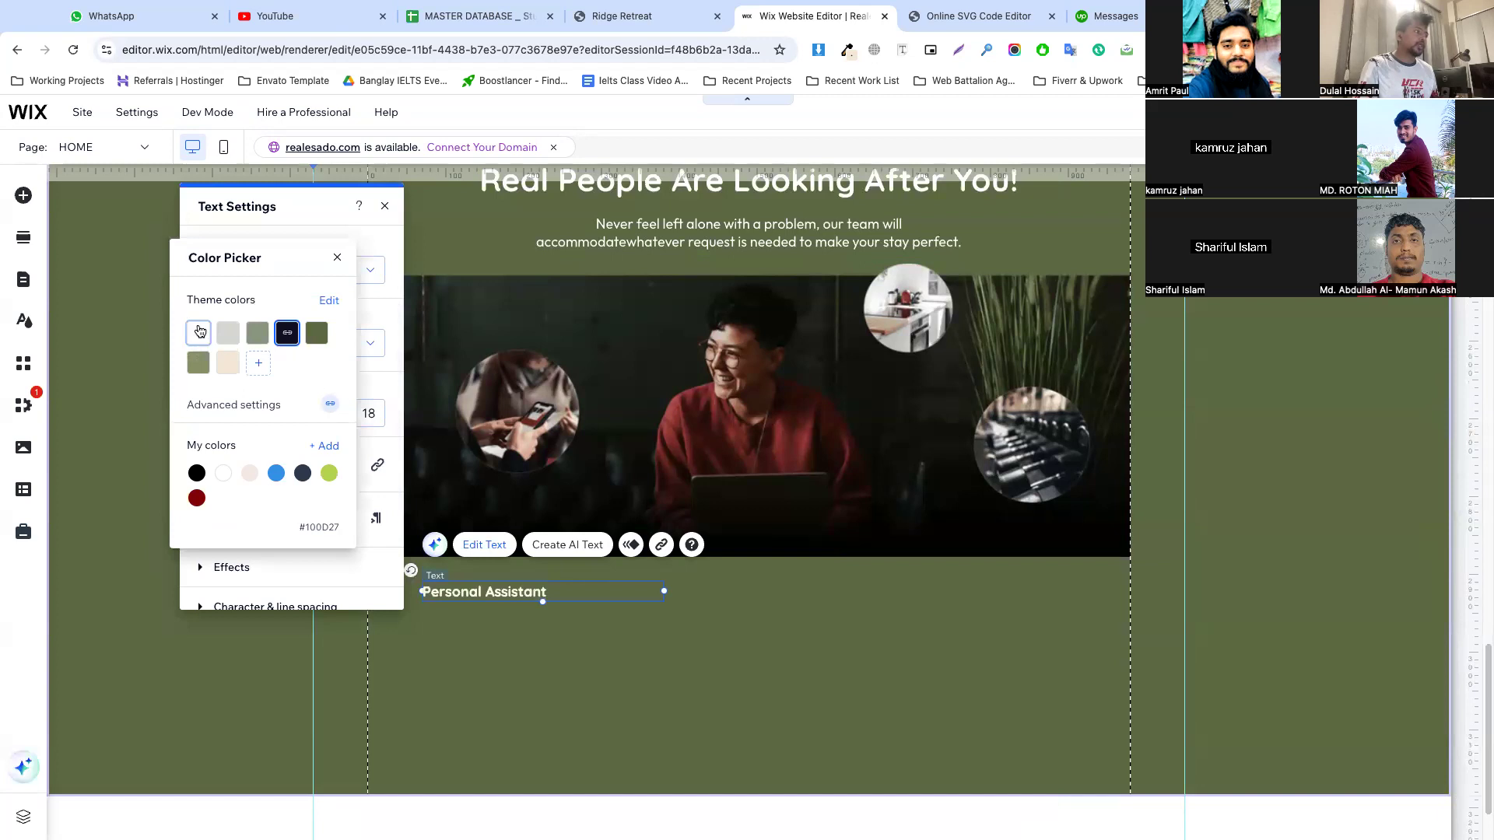
pyautogui.click(658, 718)
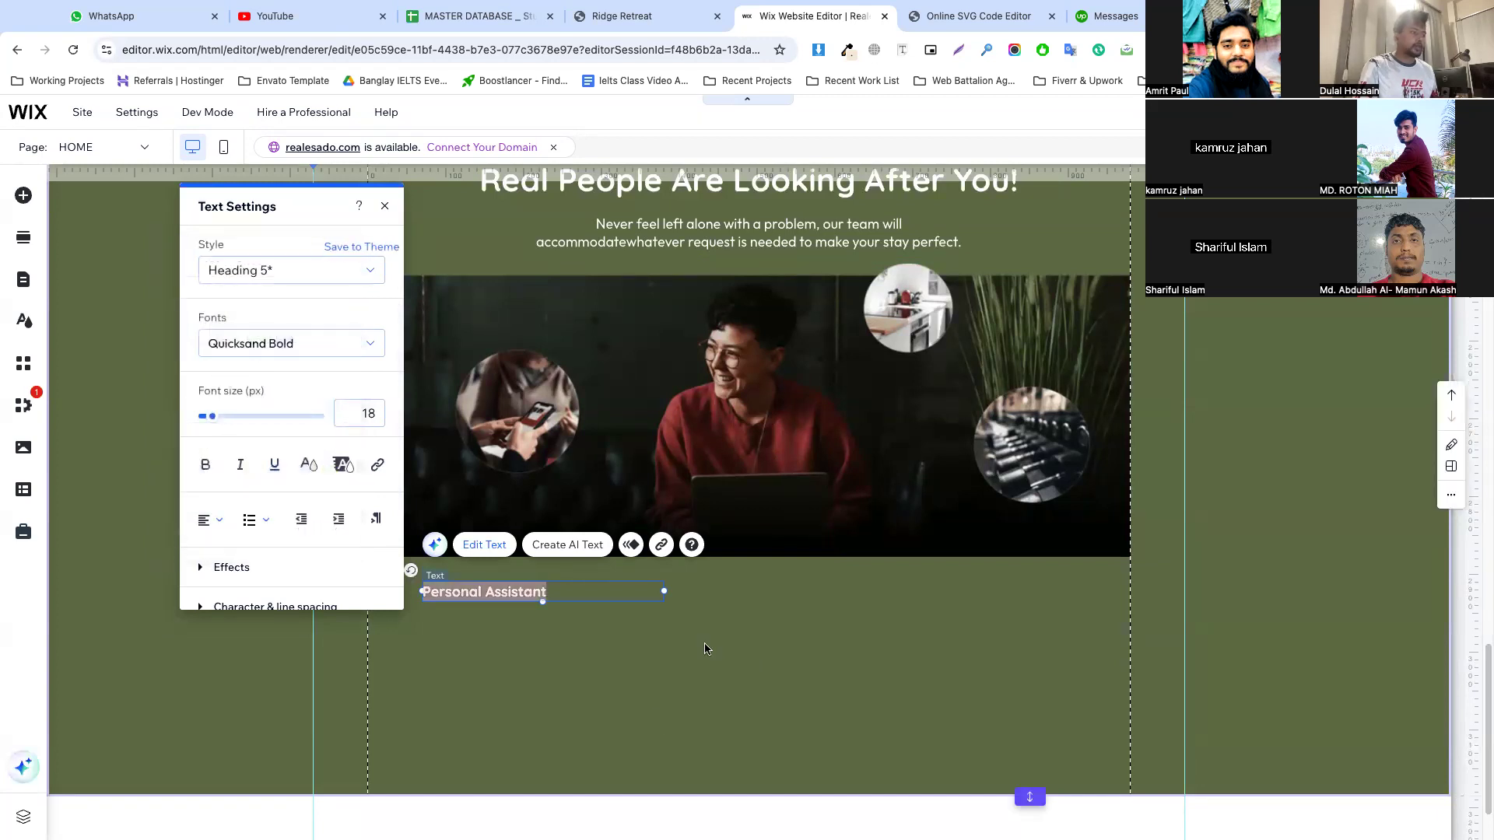
pyautogui.click(707, 647)
pyautogui.click(489, 597)
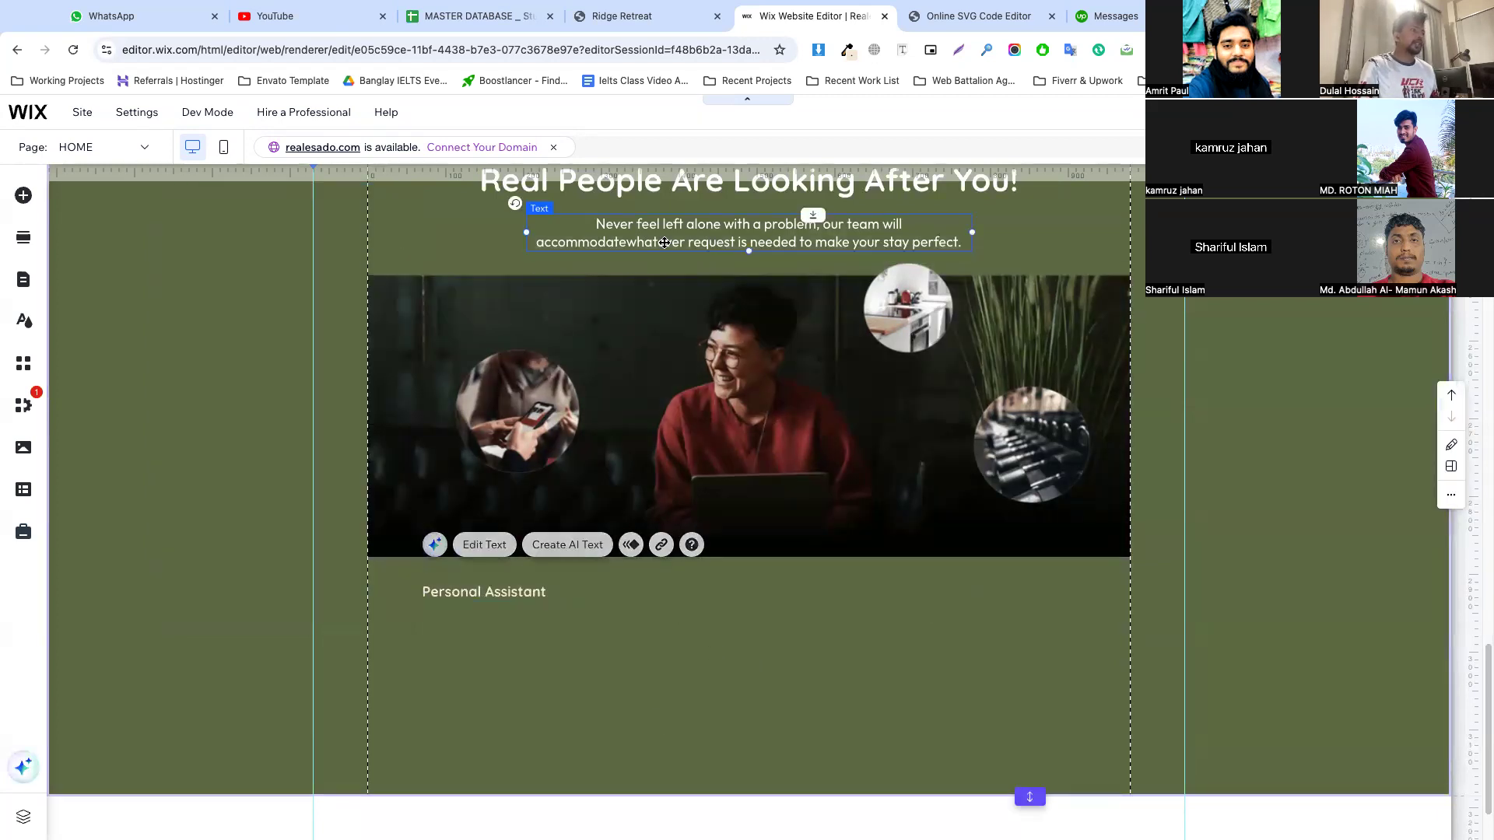
# Duplicate the section's intro paragraph, place the copy directly below the "Personal Assistant" title and left-align its text
pyautogui.rightClick(650, 233)
pyautogui.click(692, 484)
pyautogui.moveTo(646, 251); pyautogui.dragTo(528, 630)
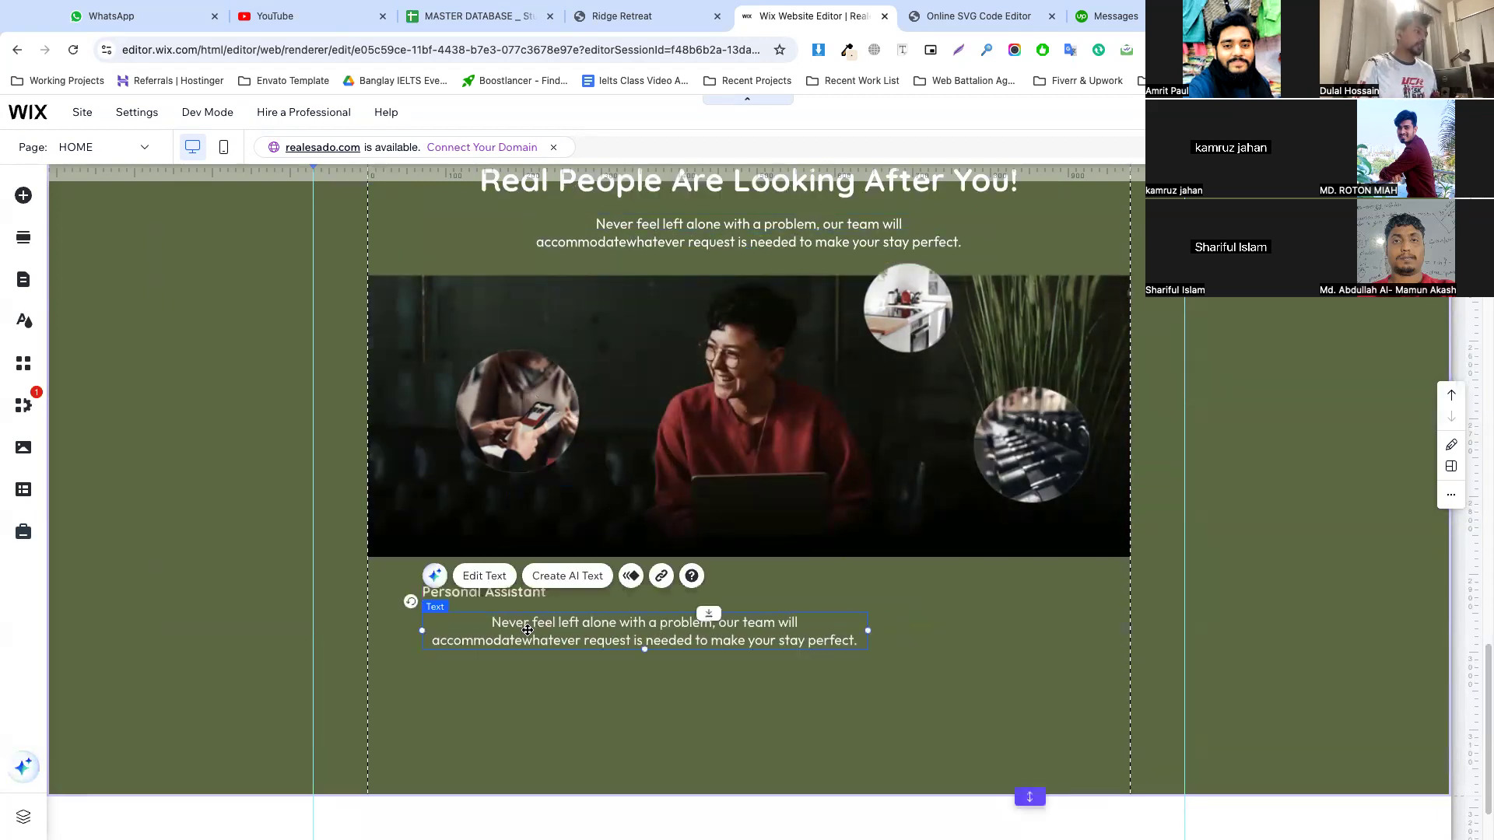
pyautogui.doubleClick(526, 629)
pyautogui.click(924, 558)
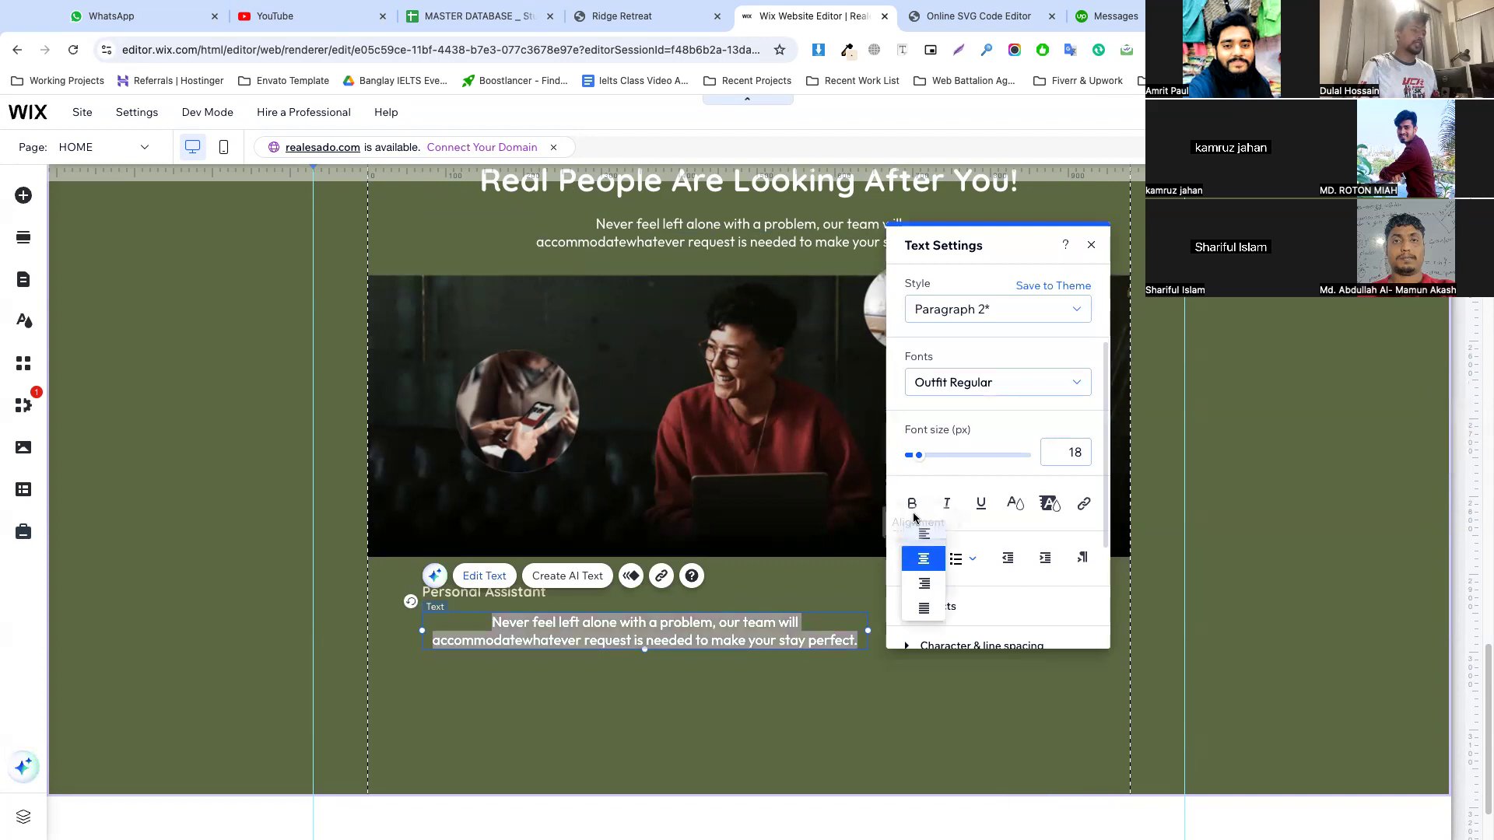
pyautogui.click(925, 534)
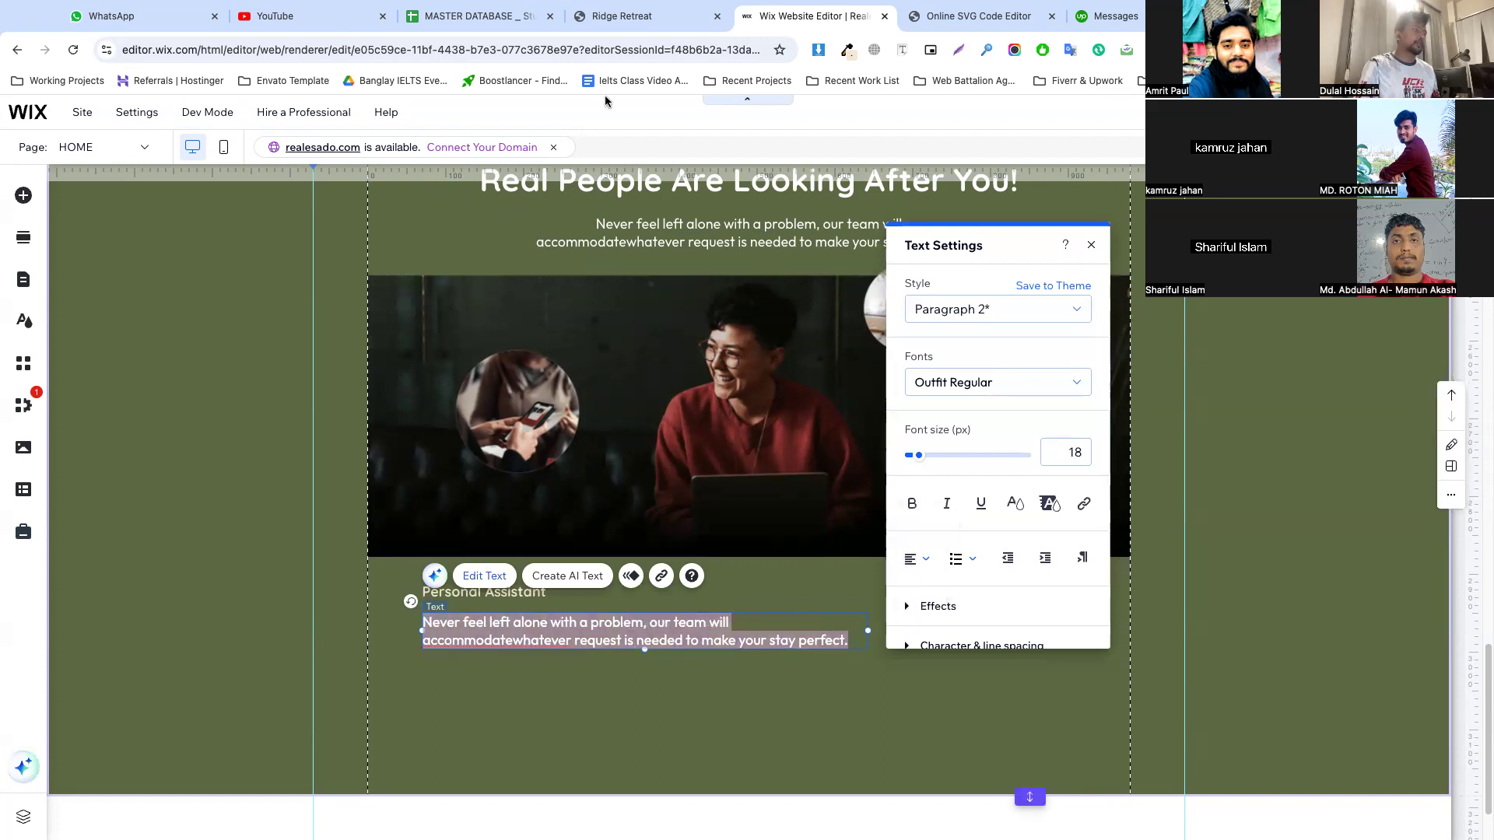
# Replace the copied paragraph's text with the Personal Assistant description from the Ridge Retreat site, starting "Lockouts, check-in problems, noise complaints"
pyautogui.click(610, 21)
pyautogui.moveTo(481, 376); pyautogui.dragTo(352, 352)
pyautogui.hotkey('ctrl', 'c')
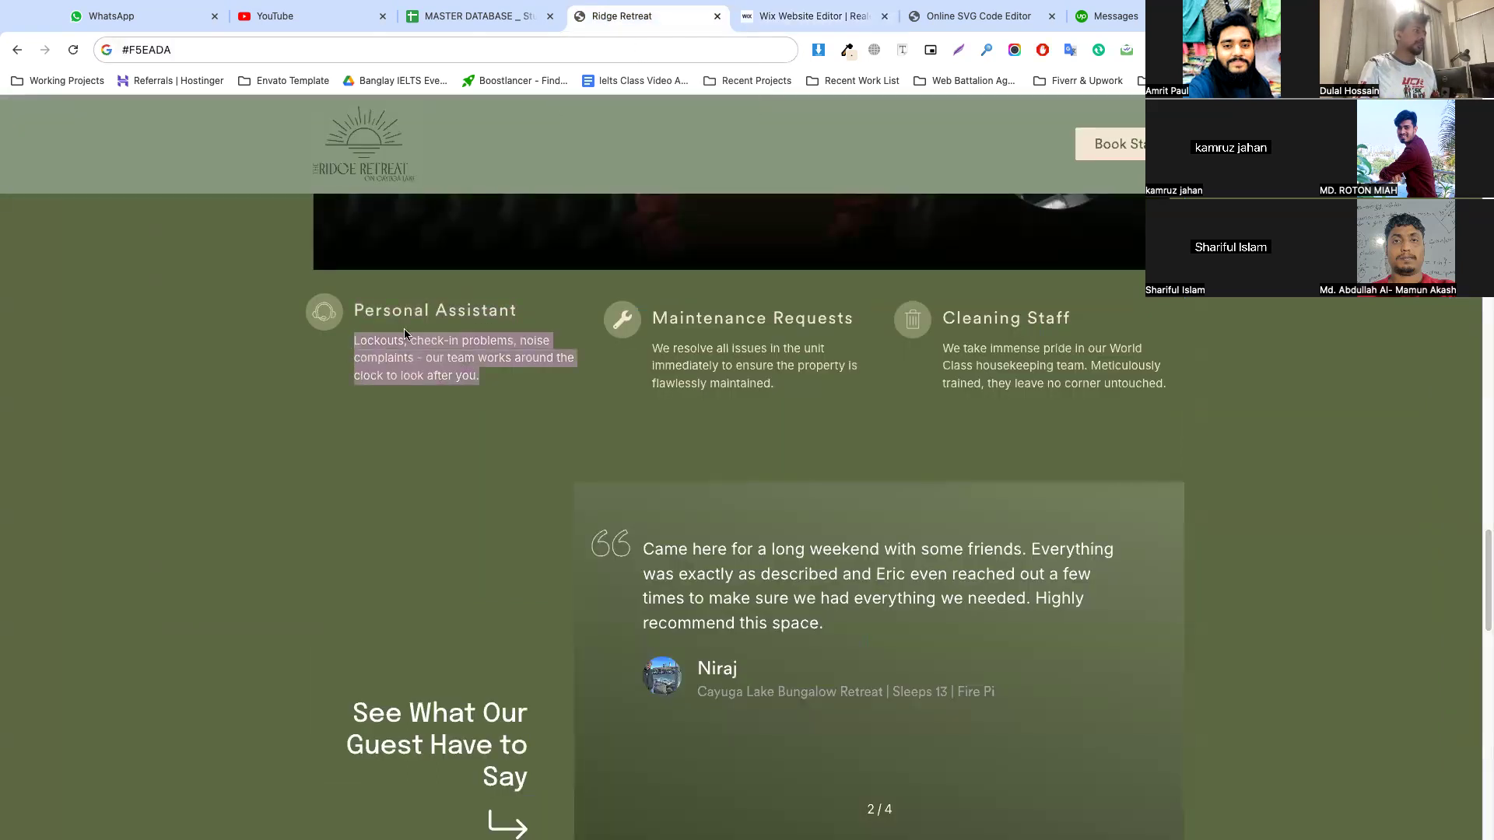
pyautogui.click(809, 15)
pyautogui.click(592, 627)
pyautogui.hotkey('ctrl', 'a')
pyautogui.hotkey('ctrl', 'v')
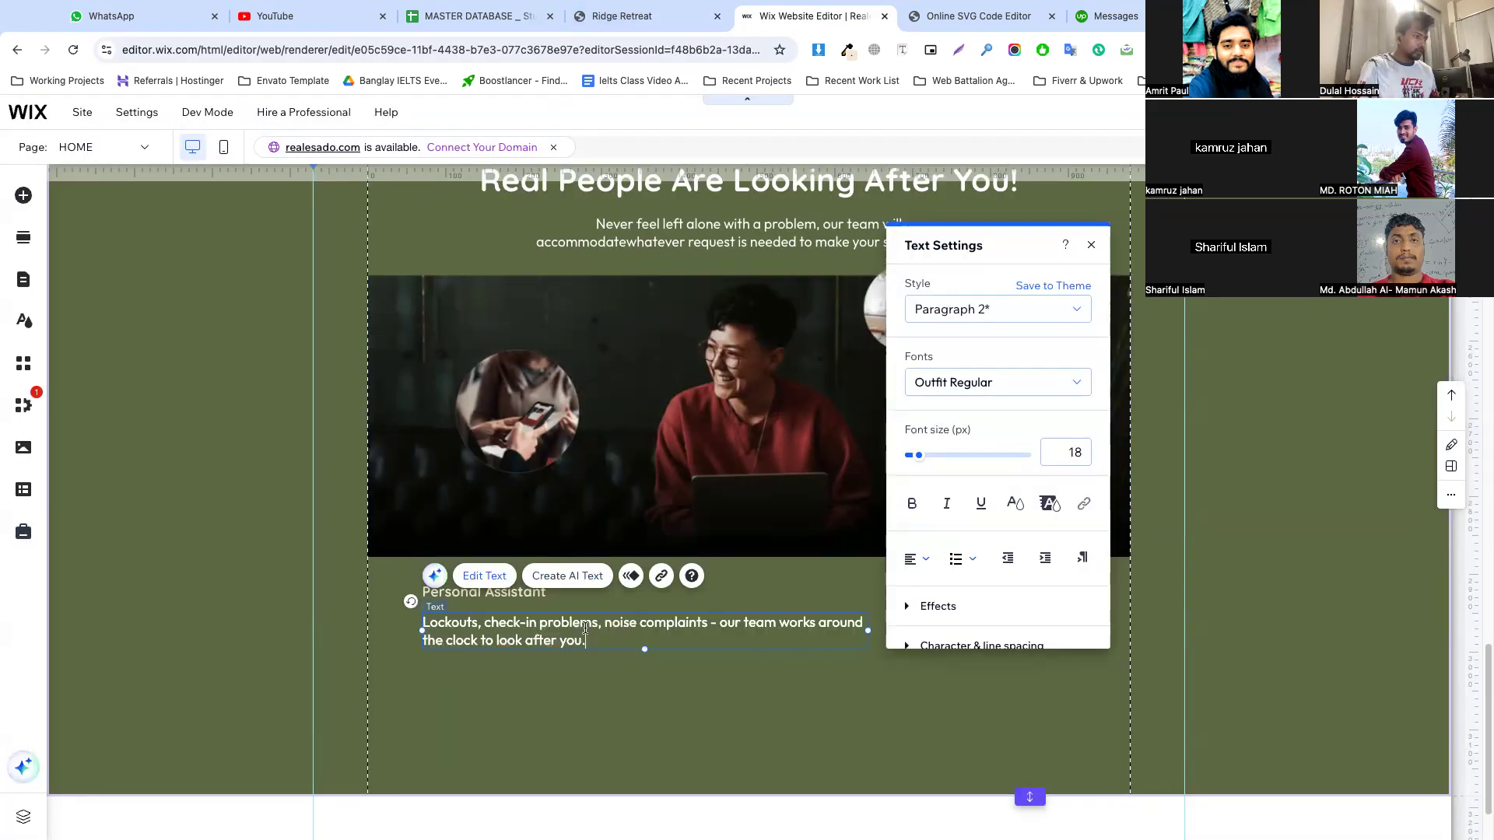
# Move the description slightly closer to its title and narrow its text box so the text wraps onto three lines
pyautogui.press('Escape')
pyautogui.moveTo(529, 628); pyautogui.dragTo(529, 621)
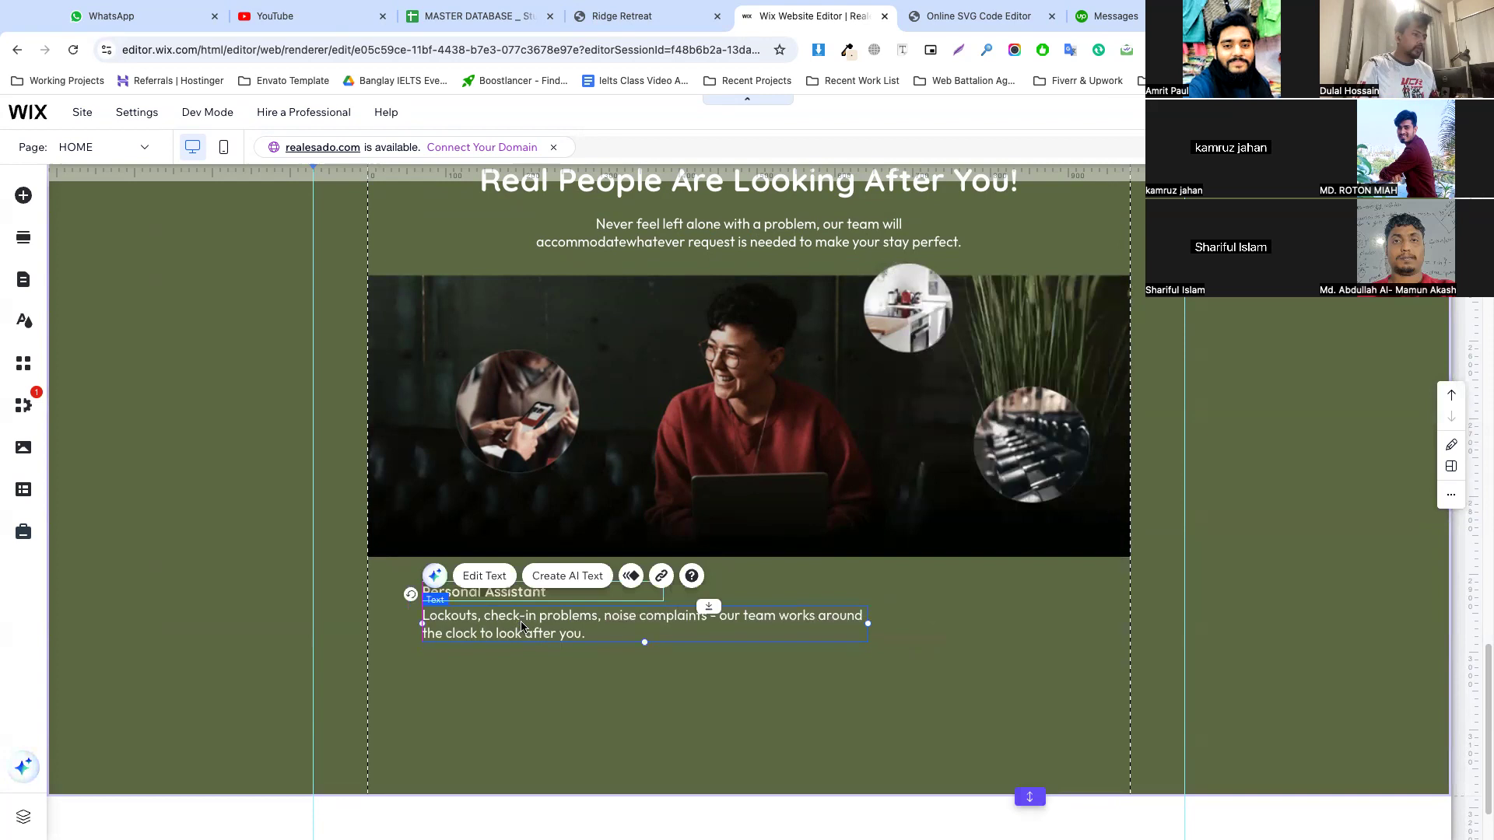
pyautogui.moveTo(866, 623); pyautogui.dragTo(682, 626)
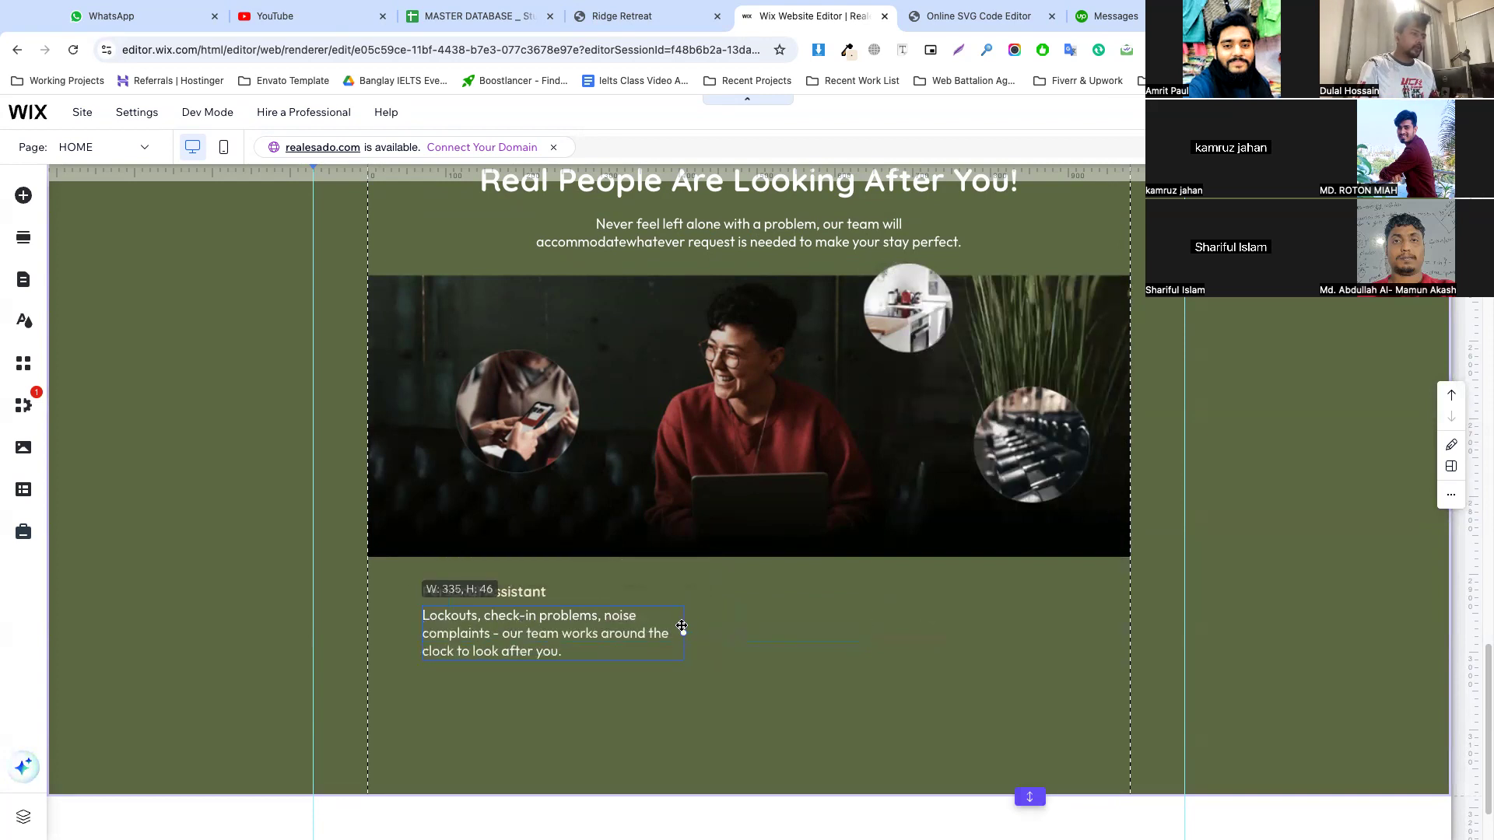
# Set the "Personal Assistant" title's font size to 20 px
pyautogui.click(484, 592)
pyautogui.click(484, 567)
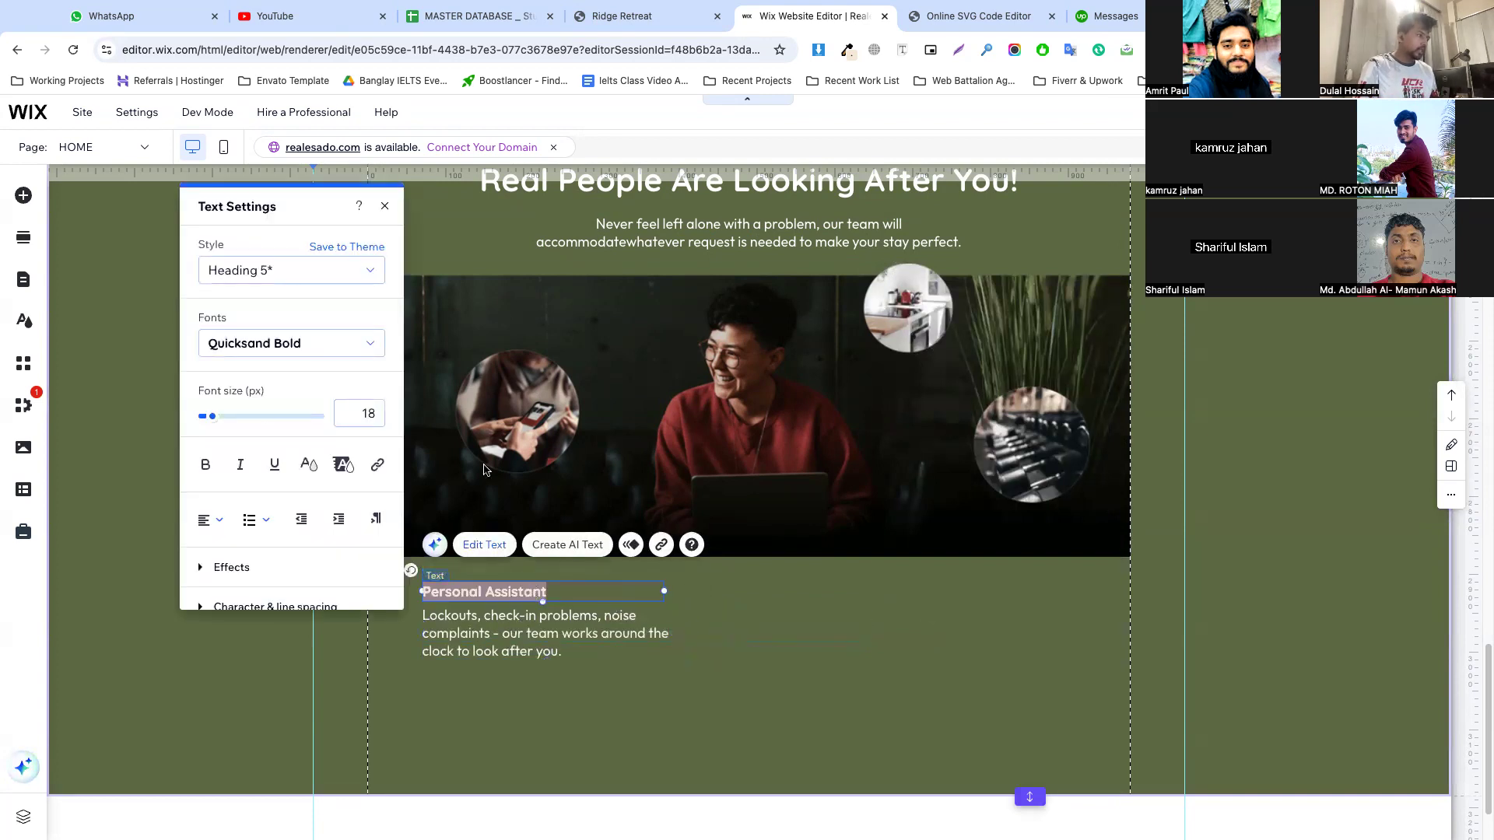
pyautogui.press('Up')
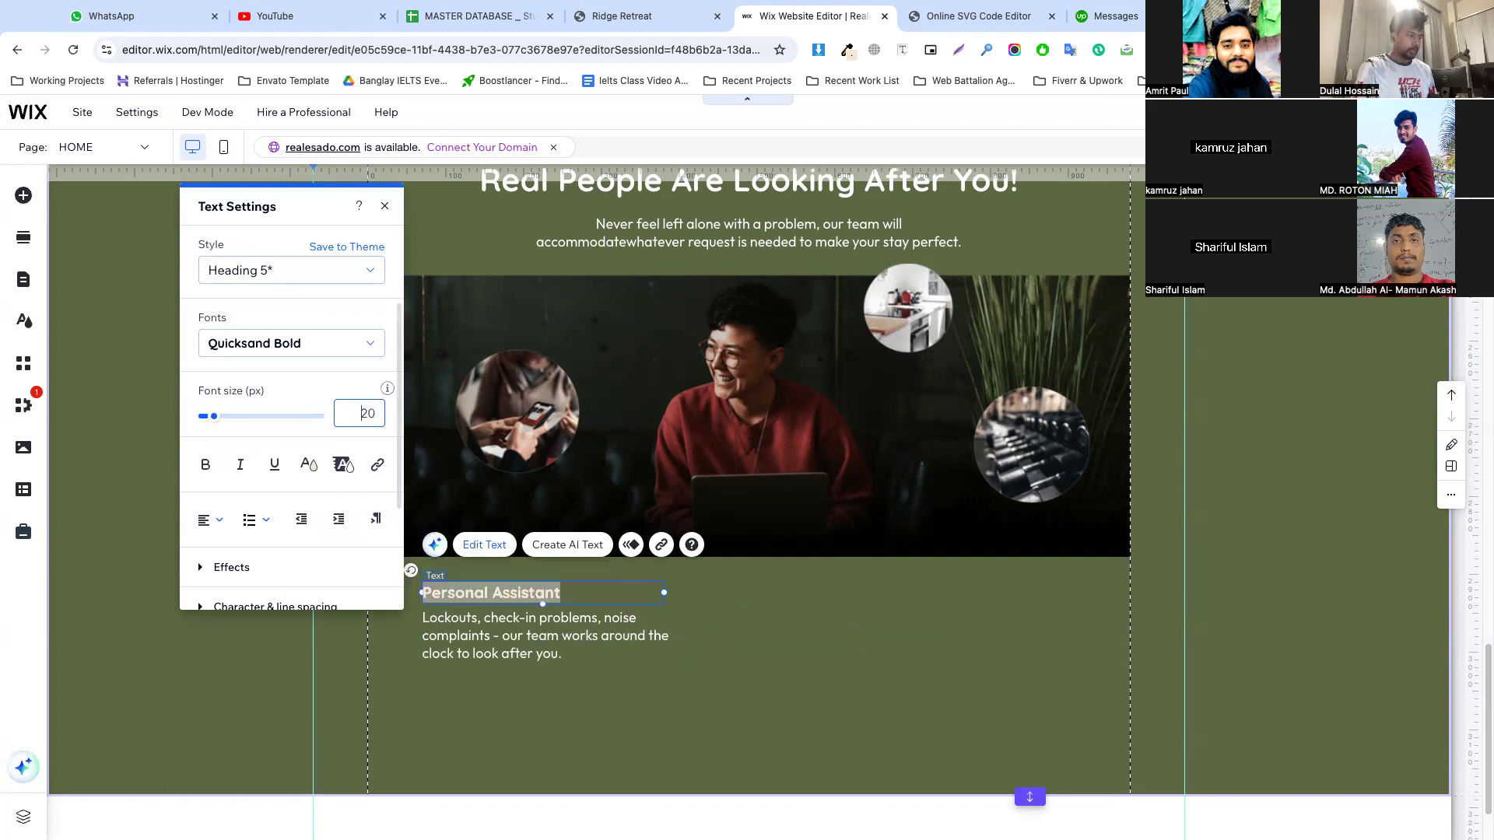
pyautogui.click(572, 645)
pyautogui.click(502, 728)
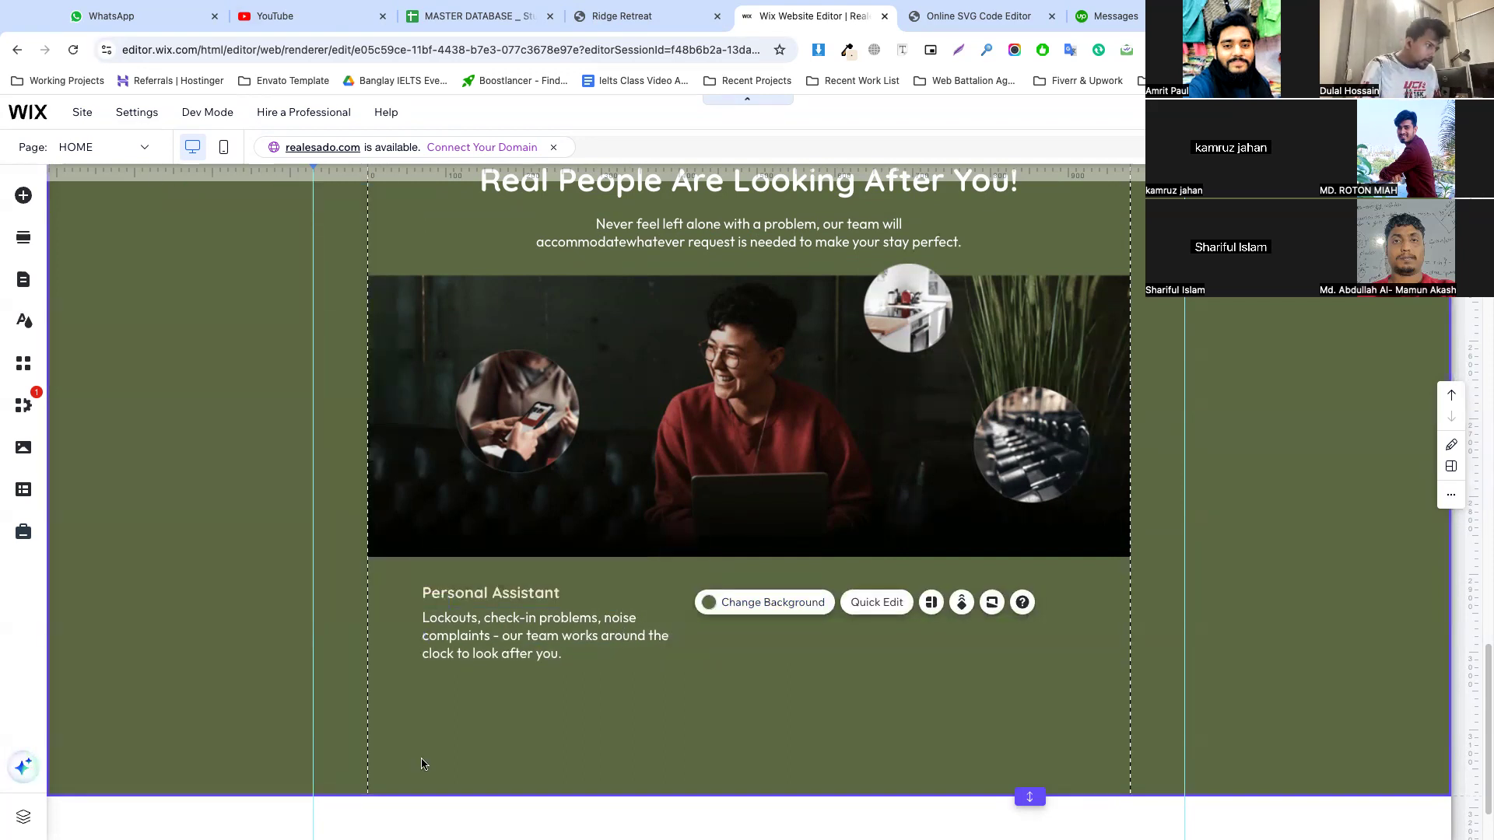
# Set the Personal Assistant description's font size to 16 px and change its text color
pyautogui.doubleClick(507, 657)
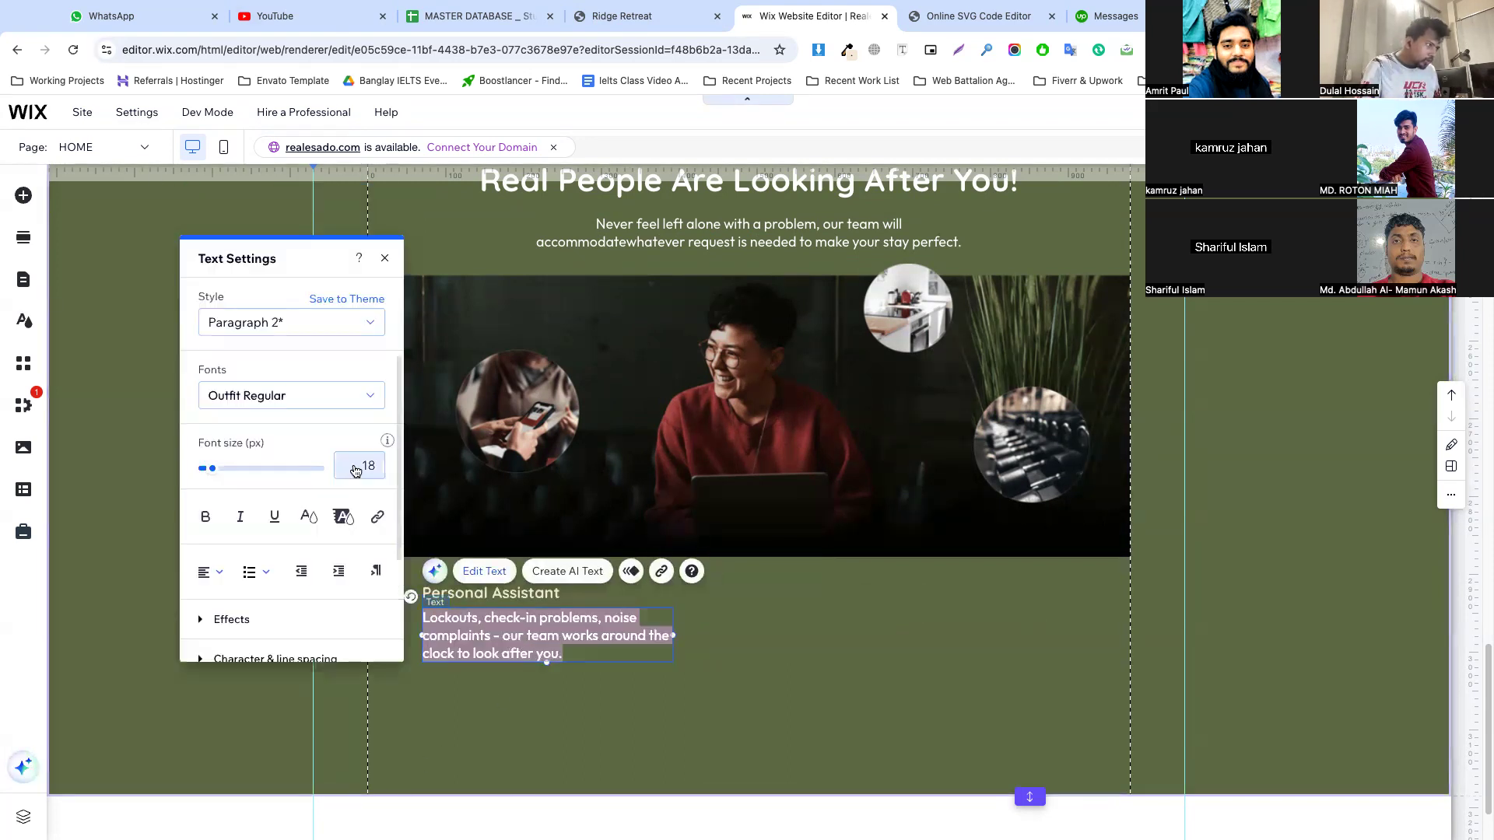
pyautogui.press('Down')
pyautogui.press('Down')
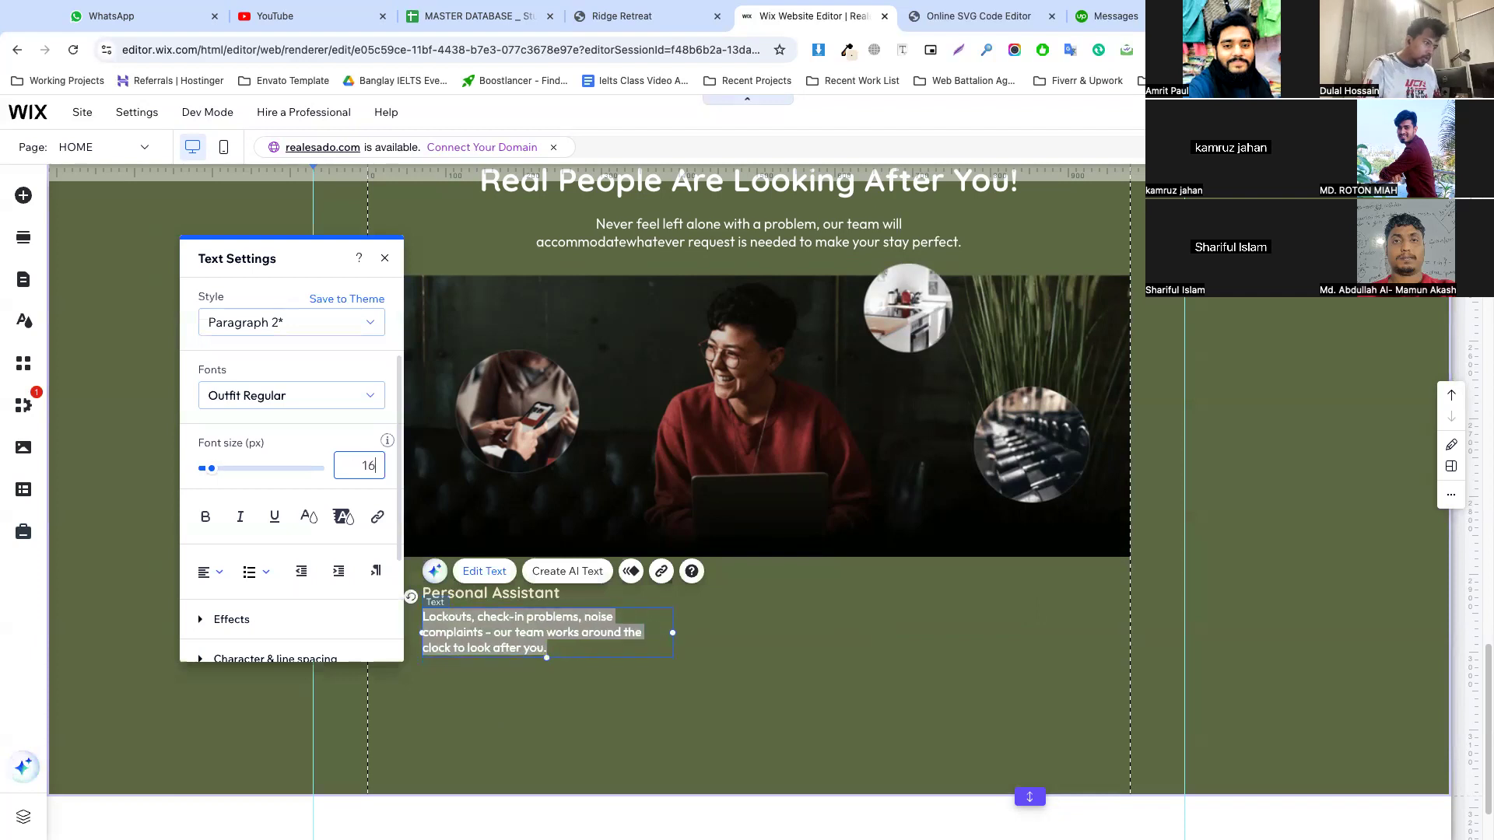
pyautogui.click(585, 681)
pyautogui.click(611, 623)
pyautogui.doubleClick(615, 627)
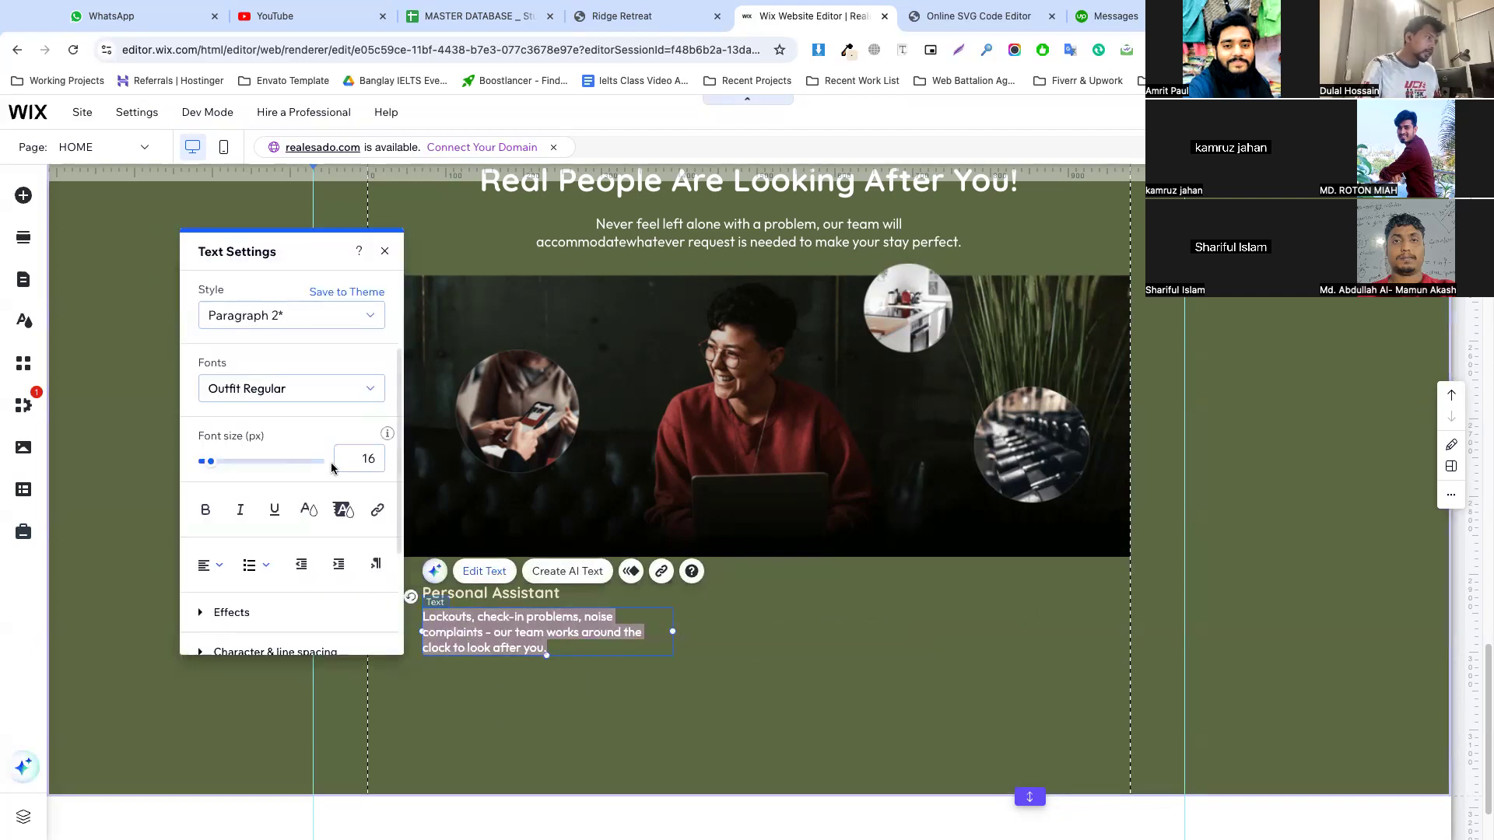
pyautogui.click(310, 510)
pyautogui.click(810, 674)
pyautogui.click(814, 672)
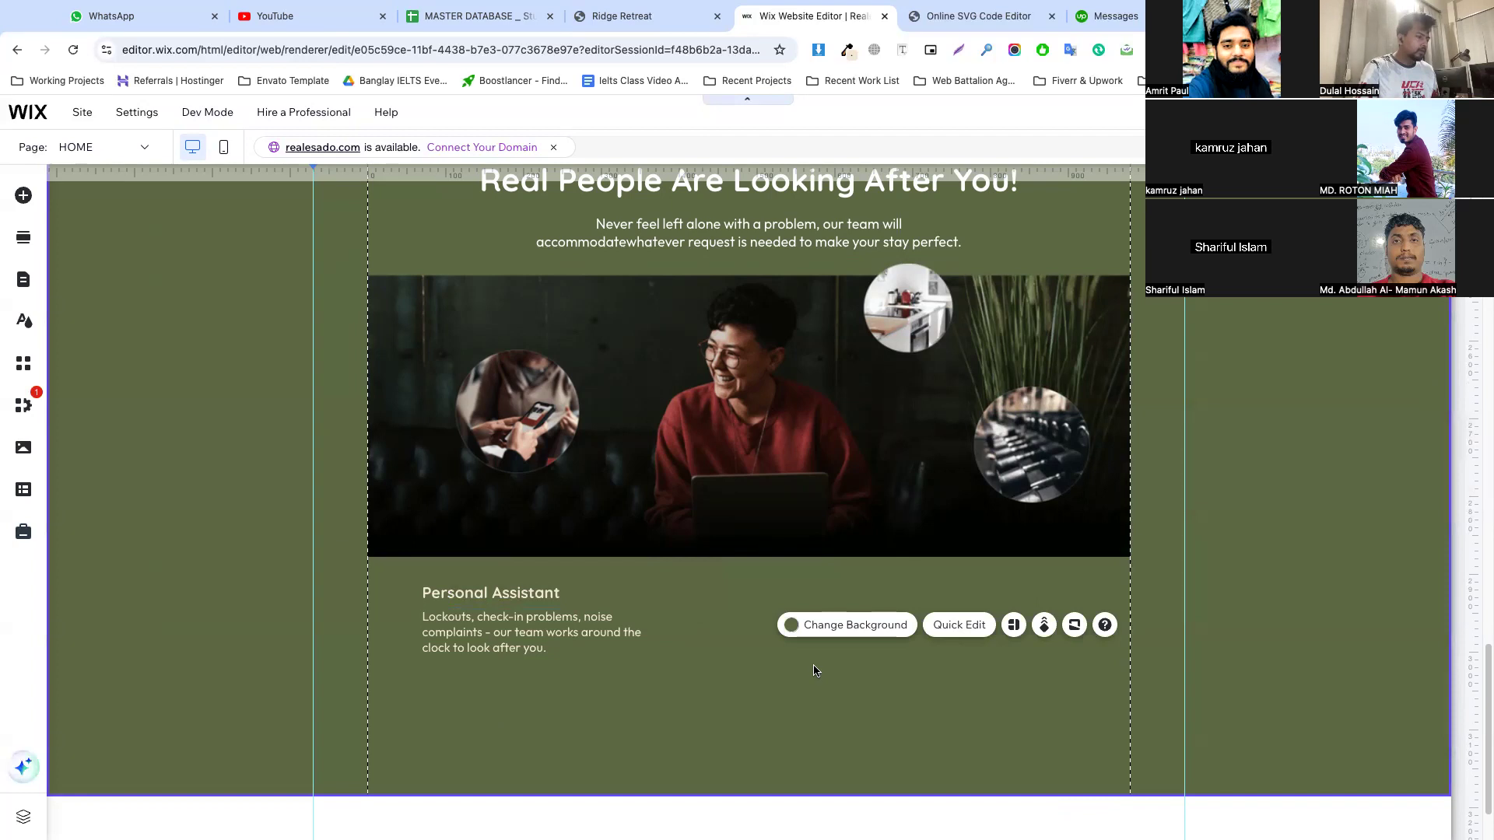
pyautogui.click(815, 671)
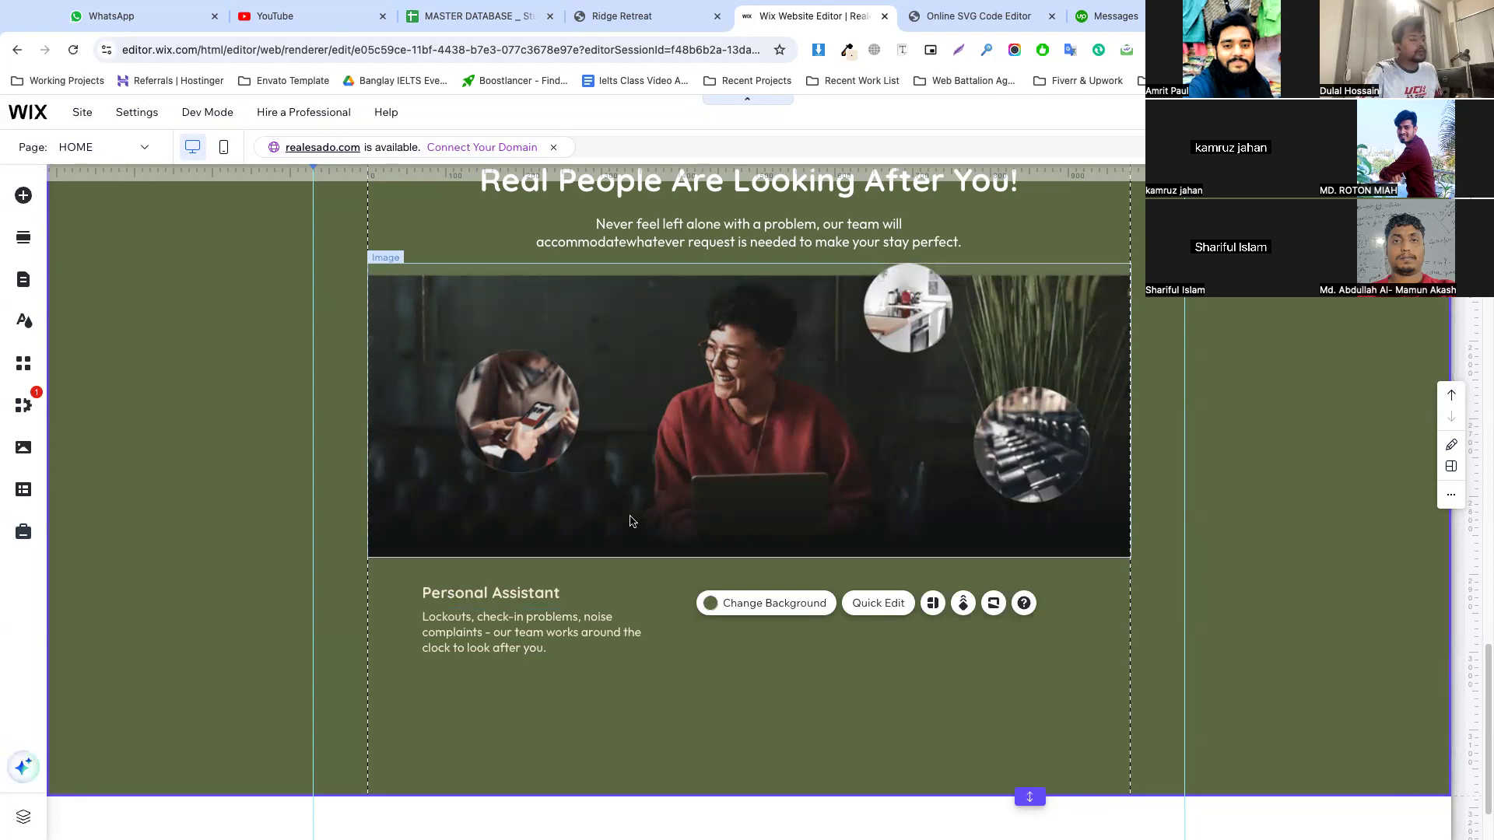
# Add the thumbs-up vector art icon from the decorative icons beside the "Personal Assistant" title, against the left gridline
pyautogui.click(22, 198)
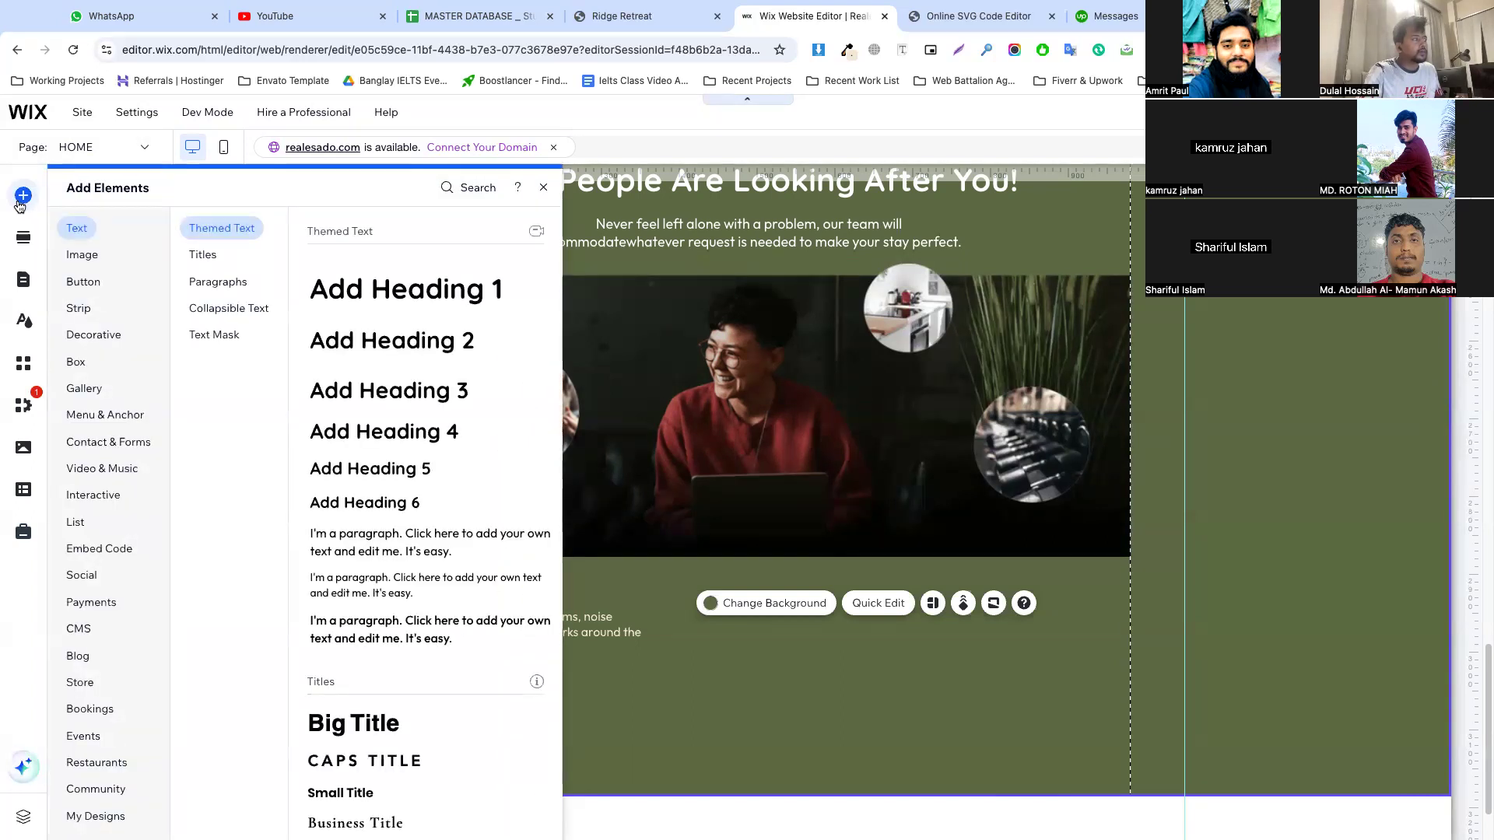
pyautogui.click(75, 363)
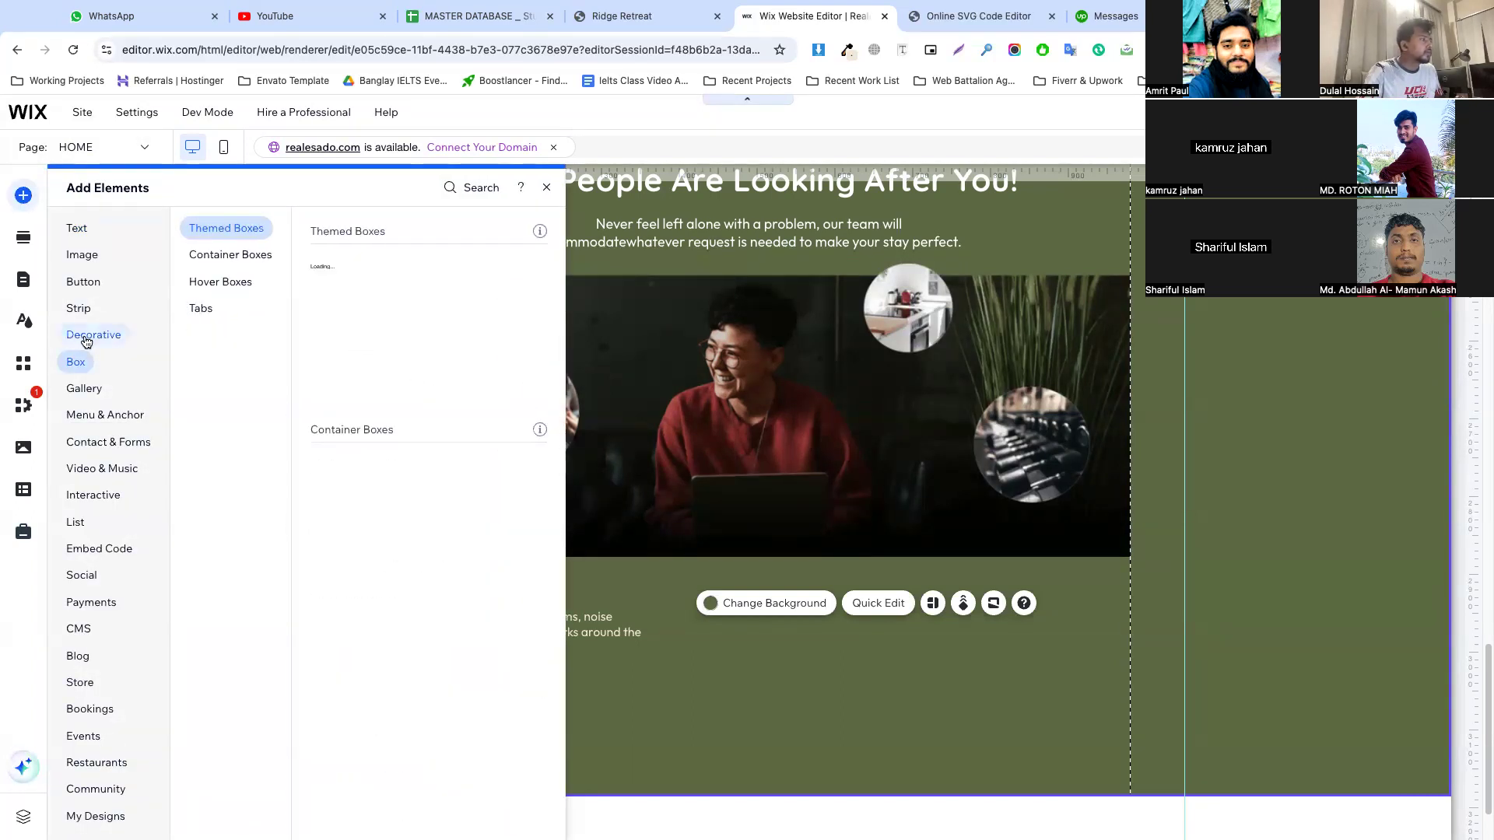
pyautogui.click(204, 456)
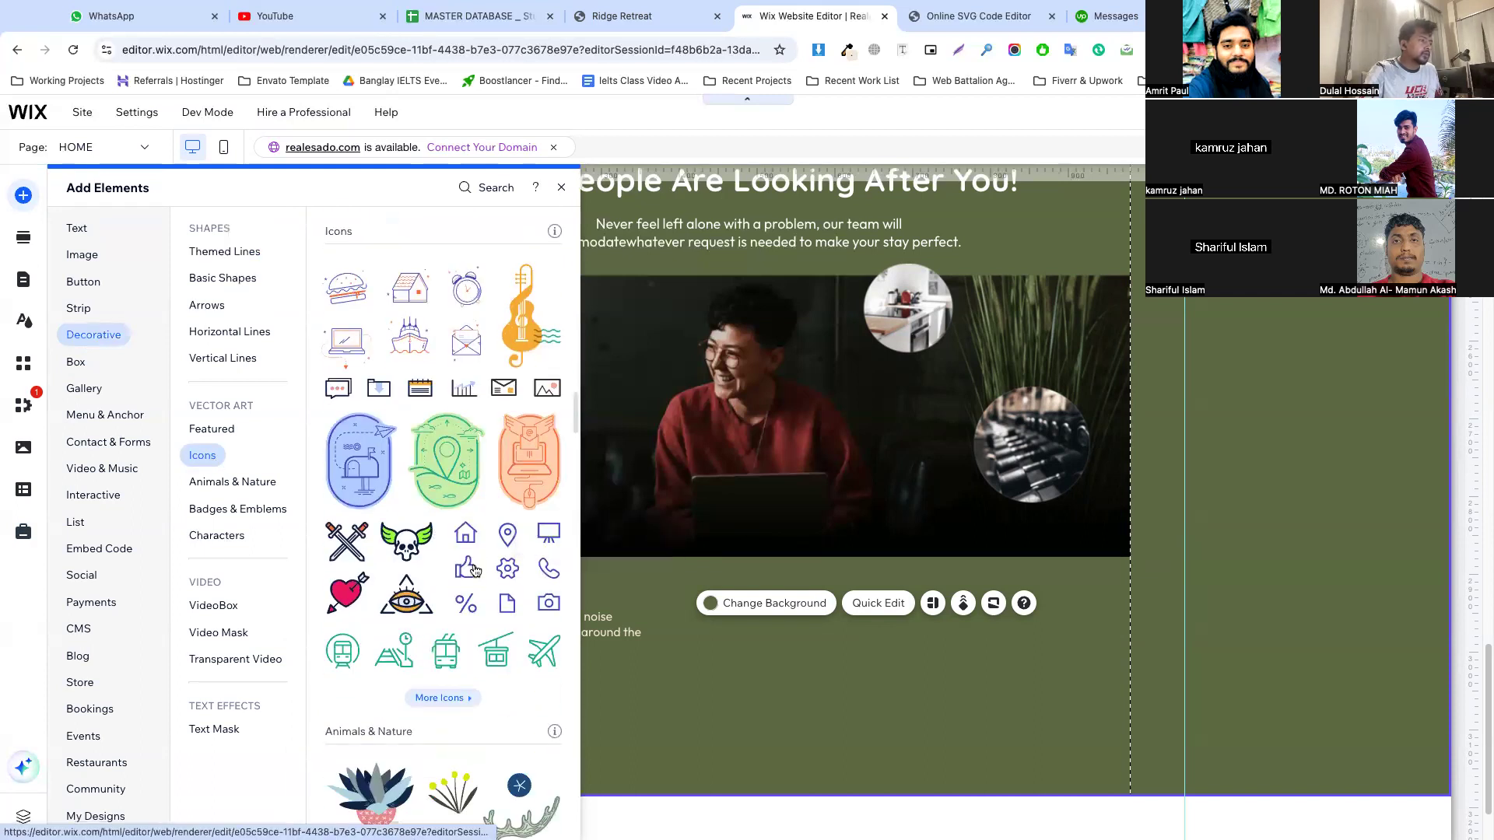
pyautogui.moveTo(467, 574); pyautogui.dragTo(387, 608)
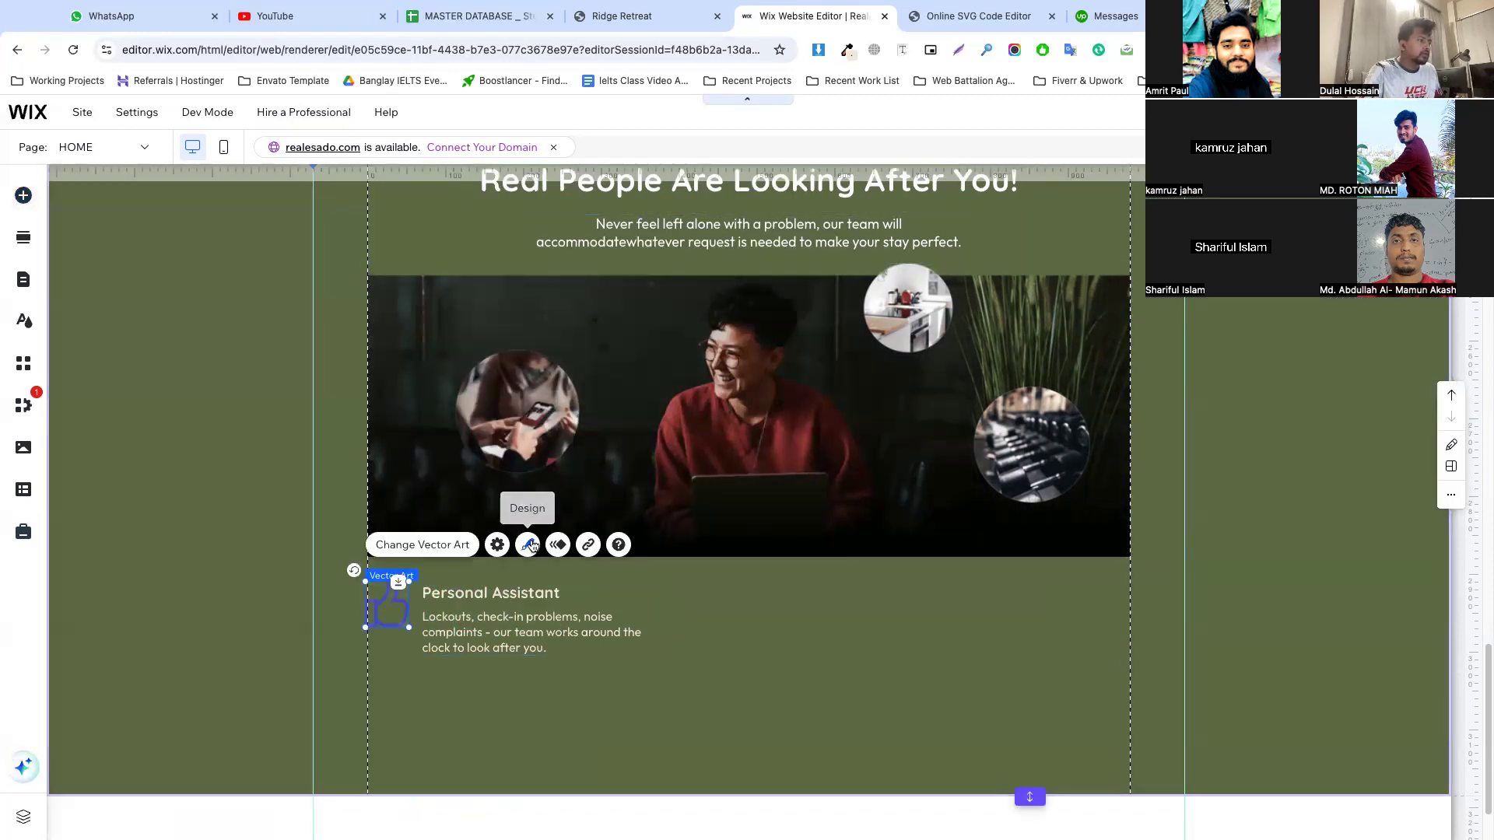
# Recolor the thumbs-up icon with the white theme color (#FFFFFF)
pyautogui.click(531, 547)
pyautogui.click(317, 307)
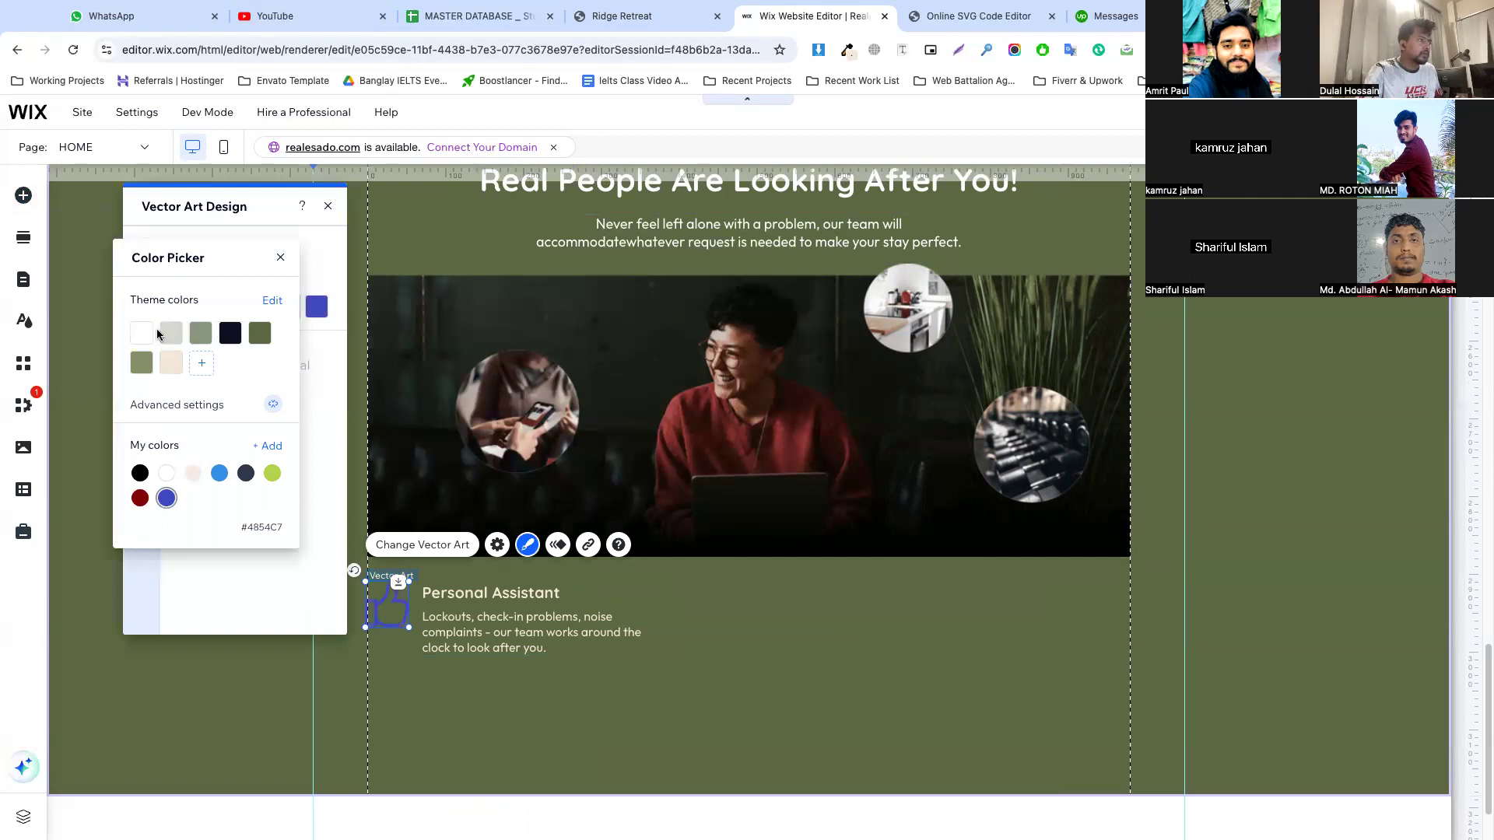
pyautogui.click(166, 335)
pyautogui.click(166, 334)
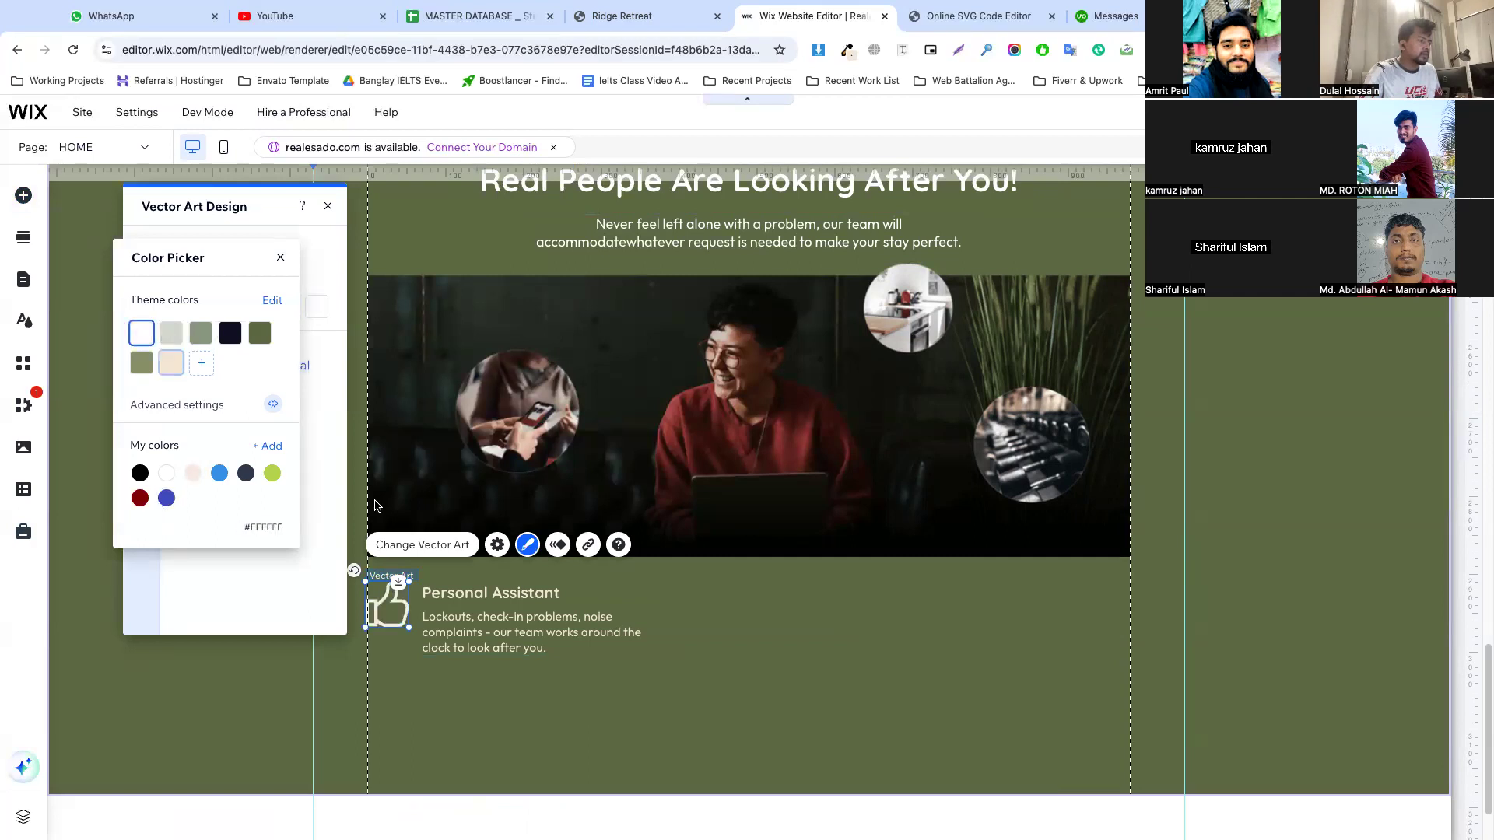
pyautogui.click(744, 607)
pyautogui.click(733, 613)
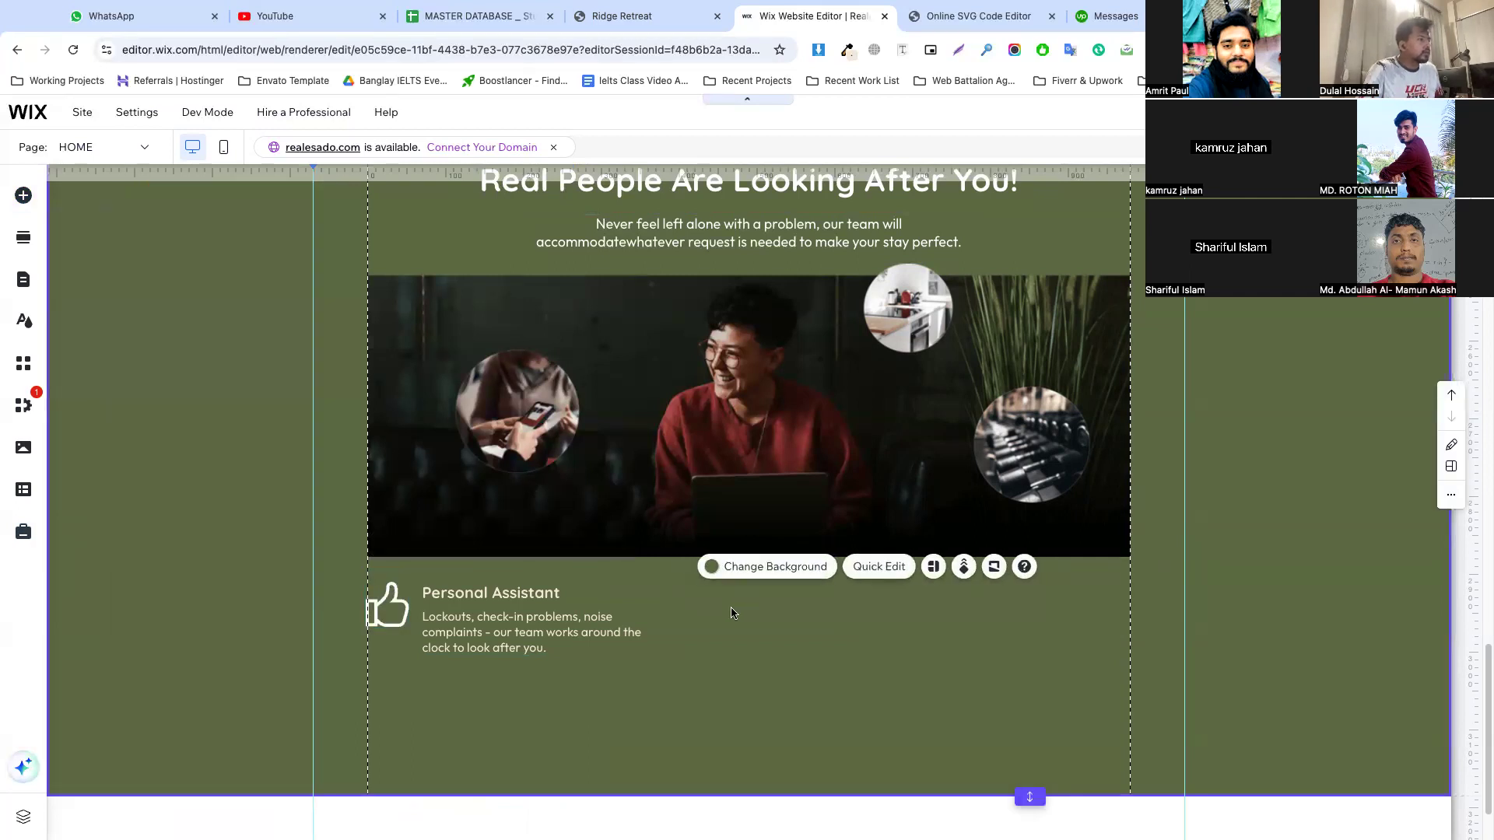
# Shrink the thumbs-up icon slightly and group it with the "Personal Assistant" title and description
pyautogui.click(406, 620)
pyautogui.moveTo(407, 627); pyautogui.dragTo(399, 618)
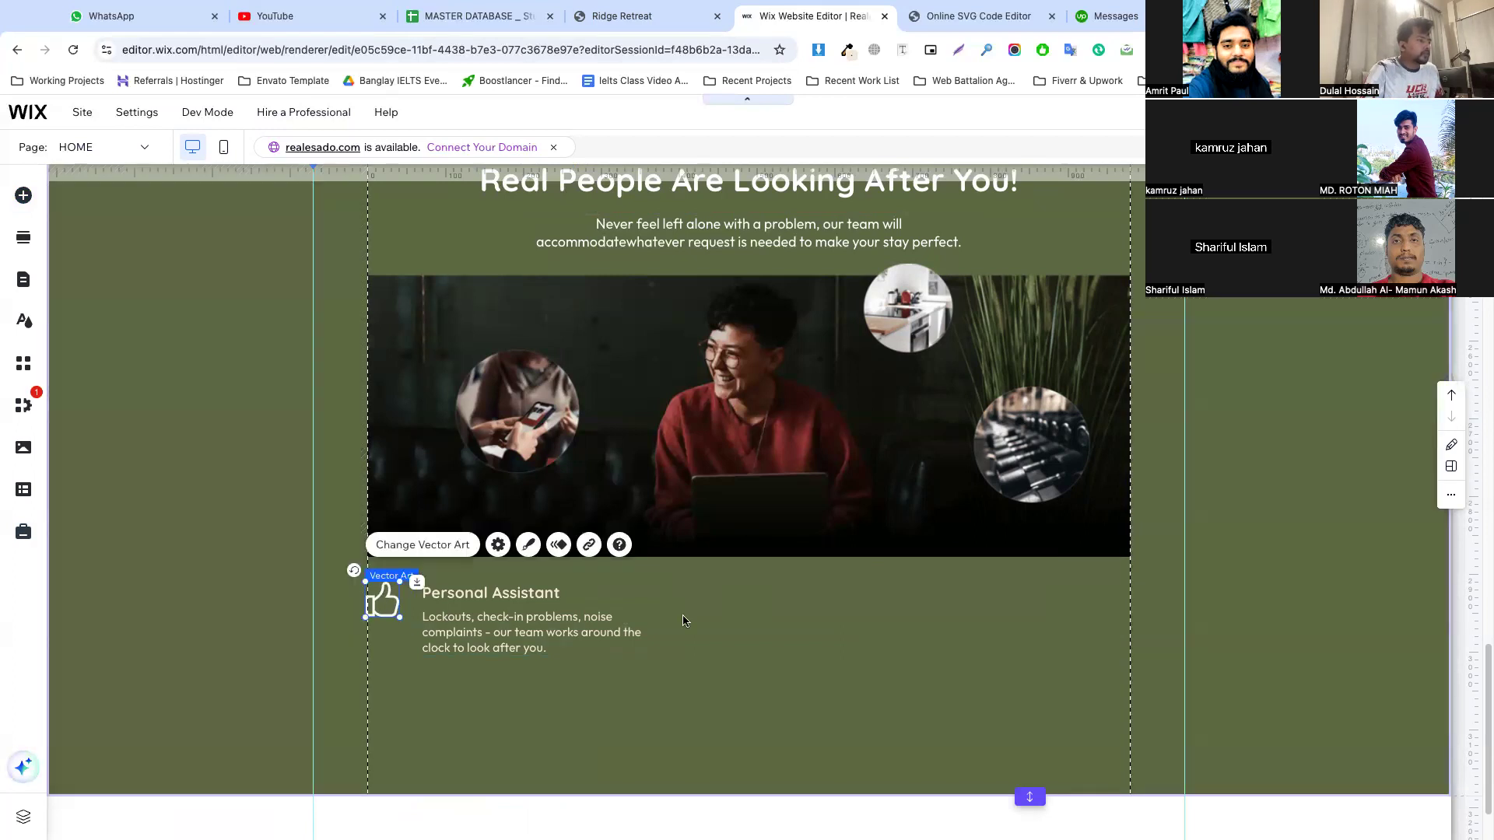
pyautogui.click(421, 595)
pyautogui.keyDown('shift'); pyautogui.click(382, 600); pyautogui.keyUp('shift')
pyautogui.keyDown('shift'); pyautogui.click(498, 632); pyautogui.keyUp('shift')
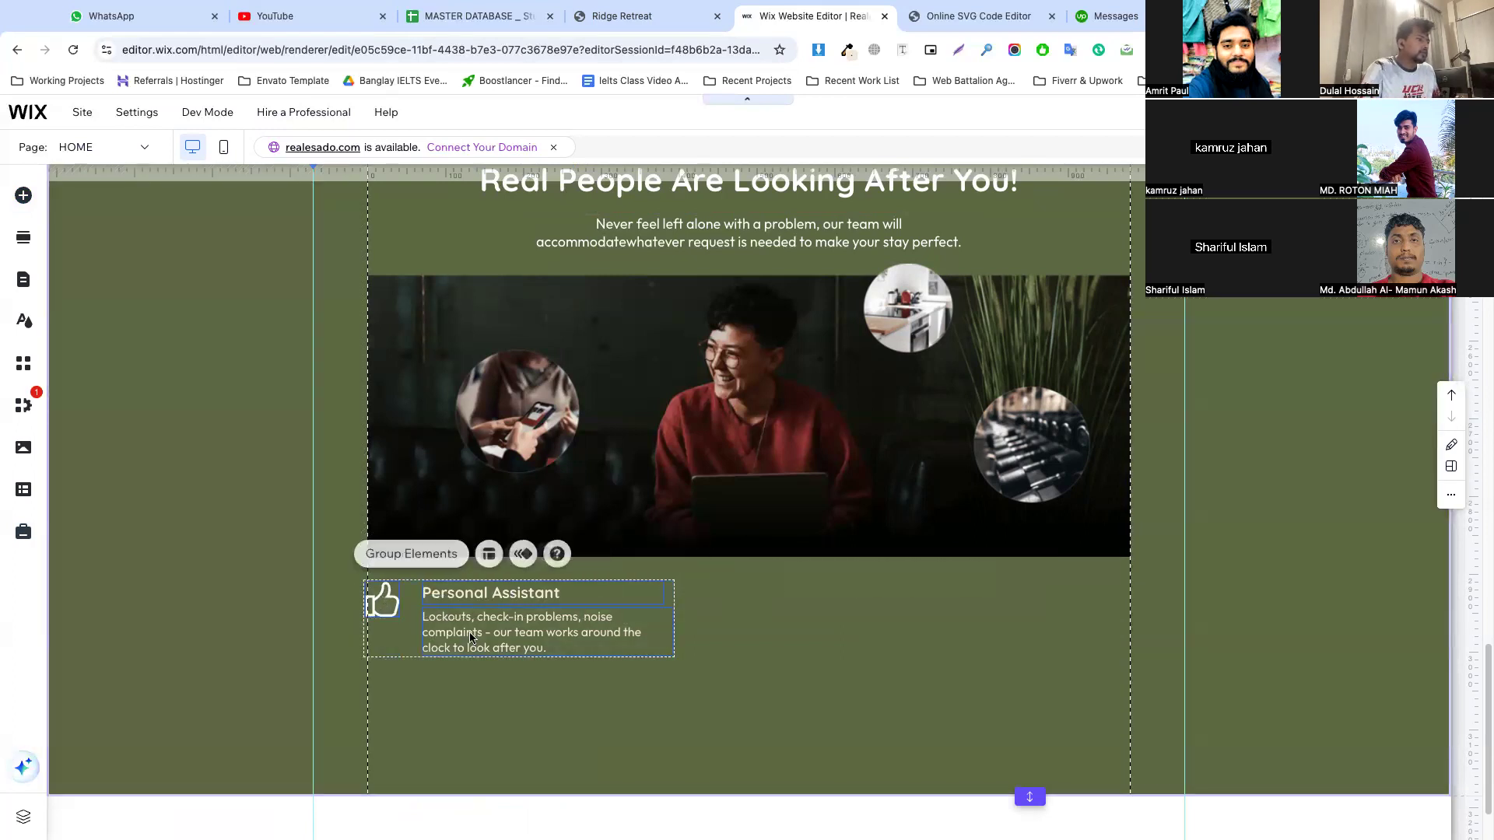
pyautogui.click(438, 566)
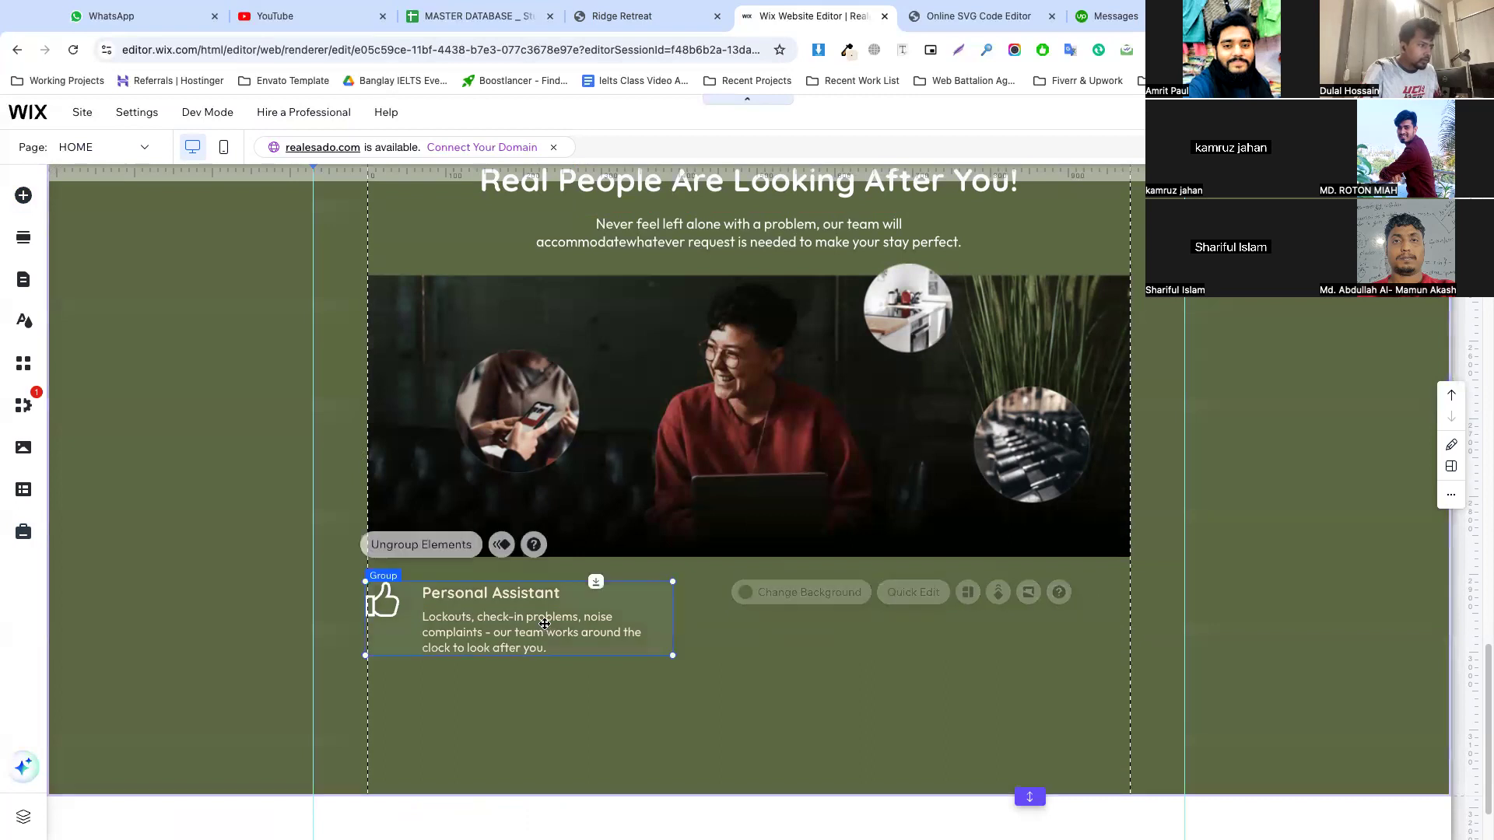
# Duplicate the Personal Assistant group twice and set the copies in a row to its right
pyautogui.hotkey('ctrl', 'd')
pyautogui.moveTo(545, 624); pyautogui.dragTo(1042, 611)
pyautogui.hotkey('ctrl', 'd')
# Narrow the description and title text boxes inside the first Personal Assistant group to the same right edge
pyautogui.click(520, 624)
pyautogui.click(520, 624)
pyautogui.moveTo(671, 630); pyautogui.dragTo(614, 633)
pyautogui.click(604, 596)
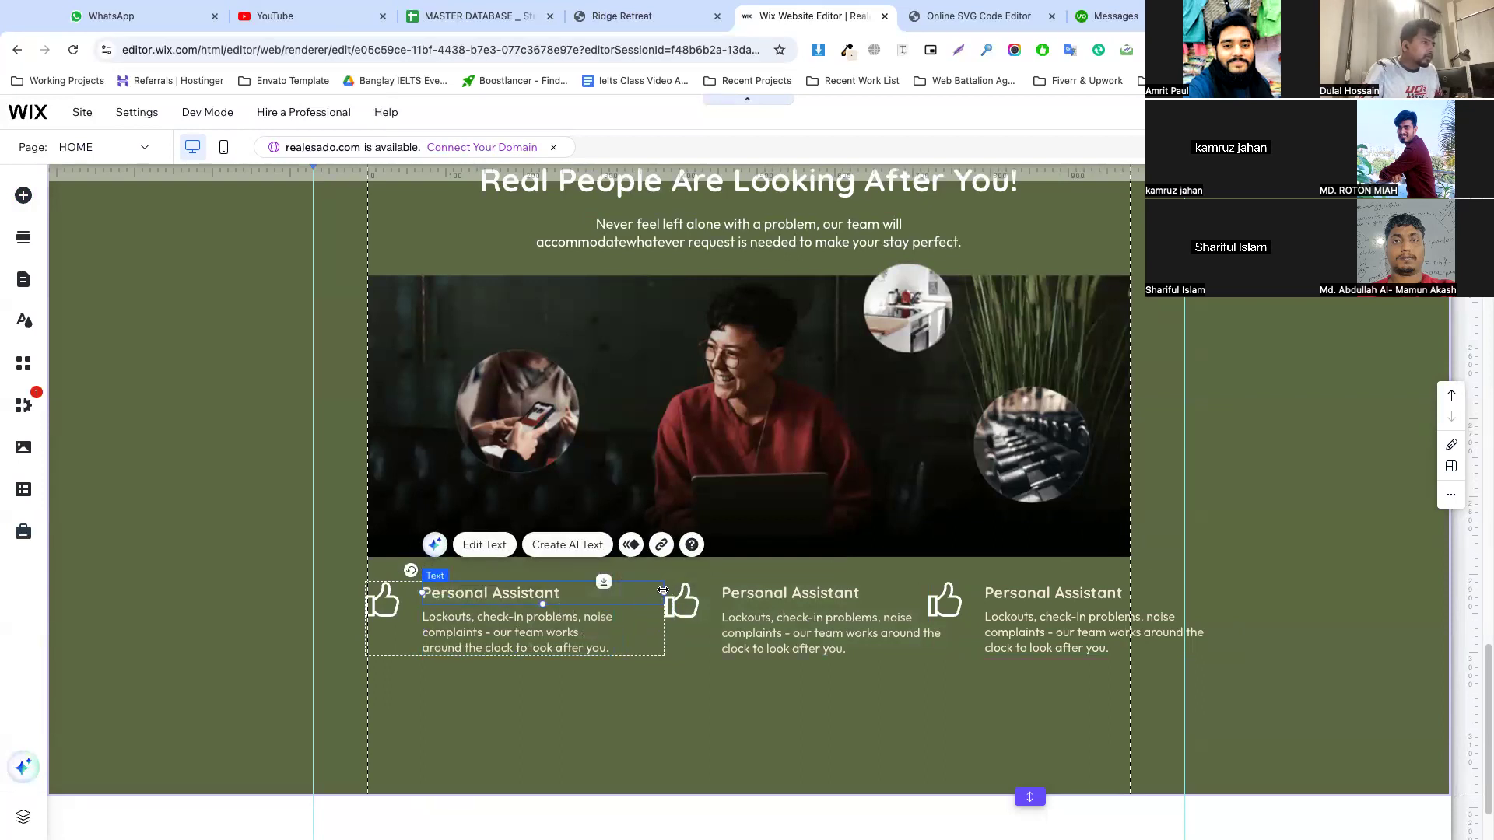
pyautogui.moveTo(663, 591); pyautogui.dragTo(615, 593)
# Delete the second and third Personal Assistant groups from the row
pyautogui.click(723, 596)
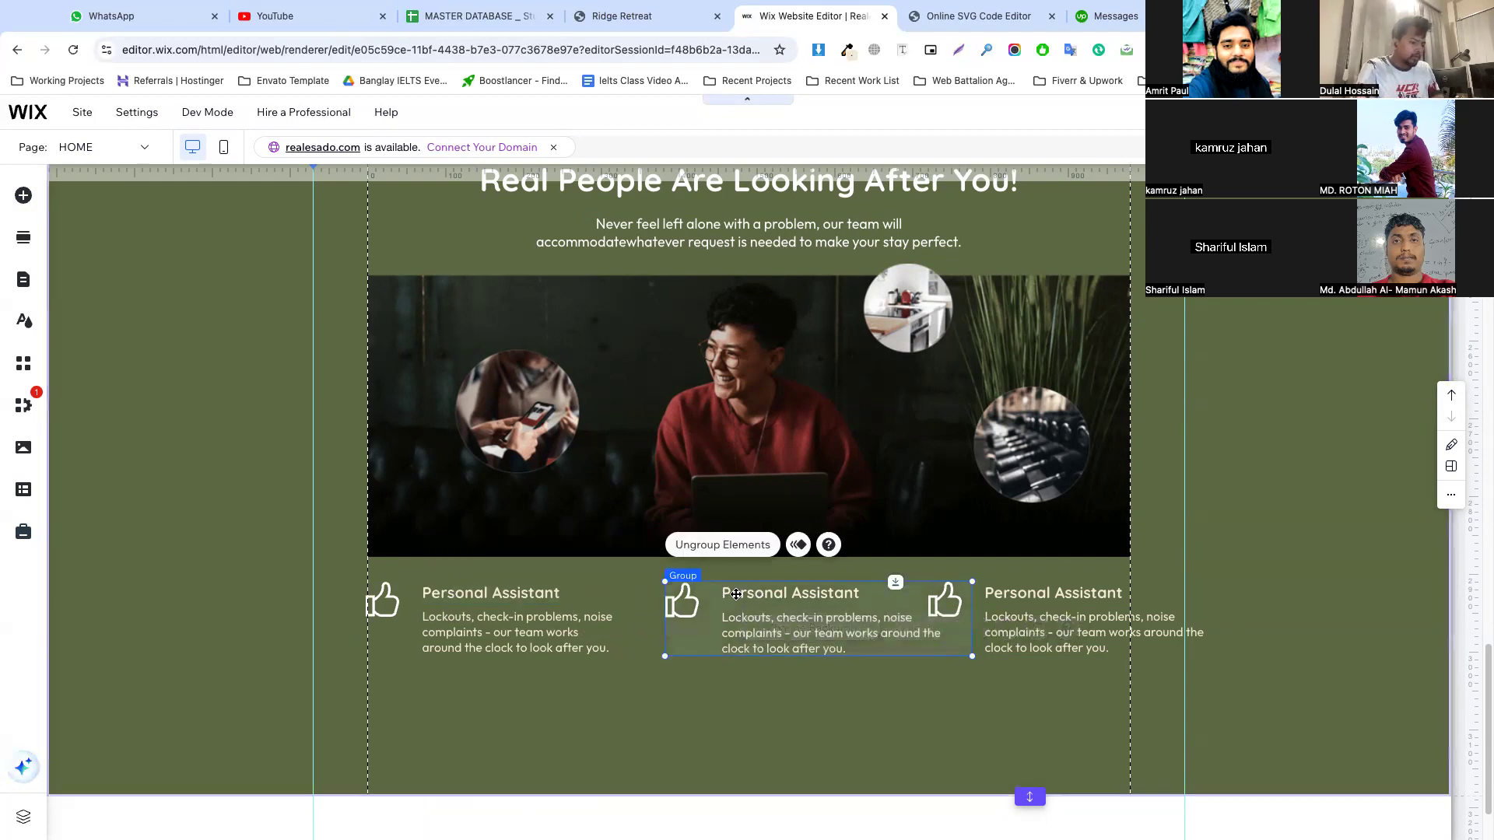
pyautogui.press('Delete')
pyautogui.click(1037, 598)
pyautogui.press('Delete')
pyautogui.click(854, 631)
# Duplicate the narrowed Personal Assistant group twice and line up the three groups in an even row between the gridlines
pyautogui.click(552, 601)
pyautogui.hotkey('ctrl', 'd')
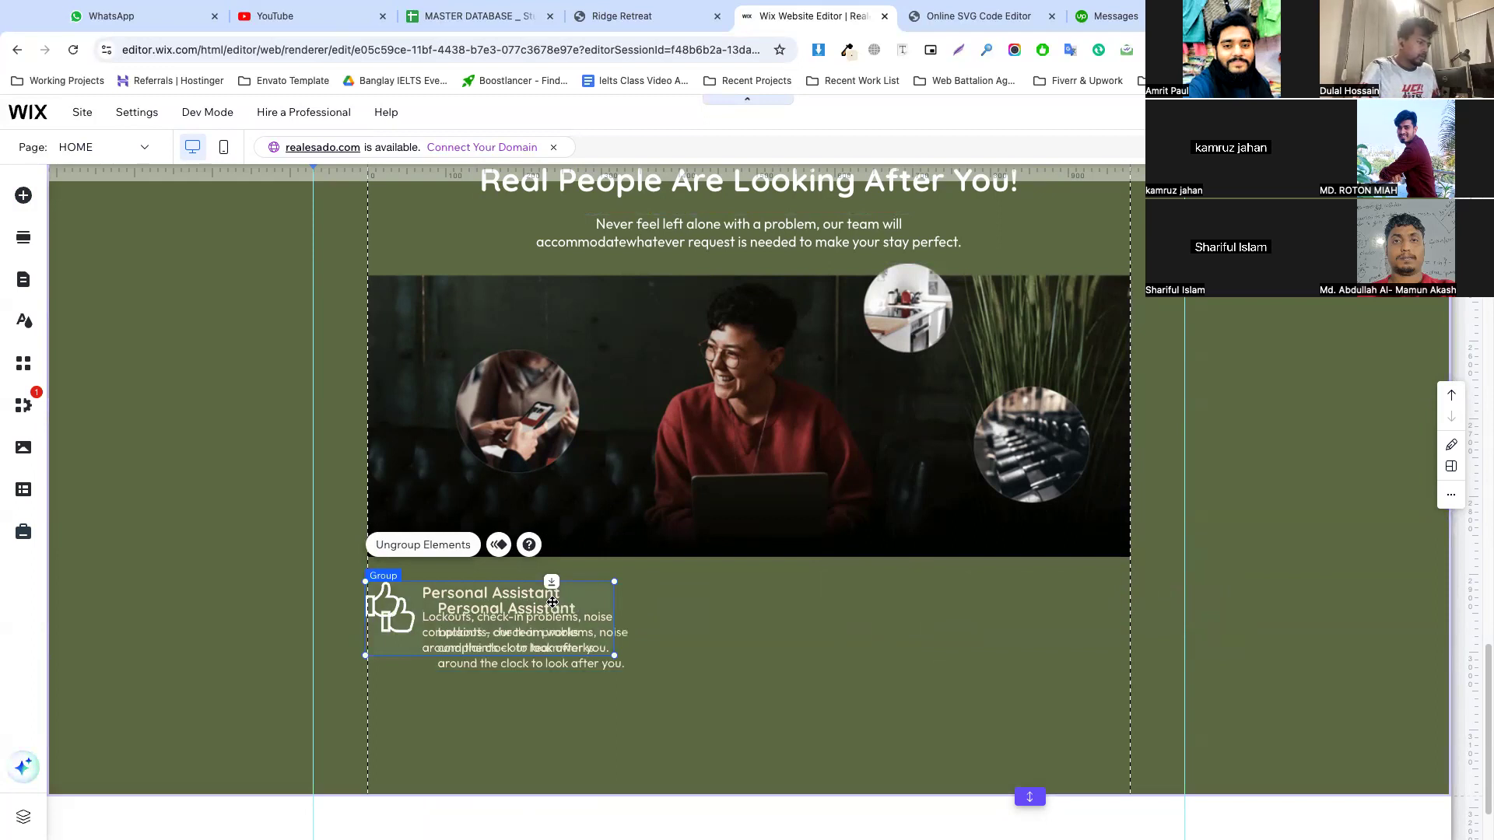
pyautogui.moveTo(552, 601); pyautogui.dragTo(800, 613)
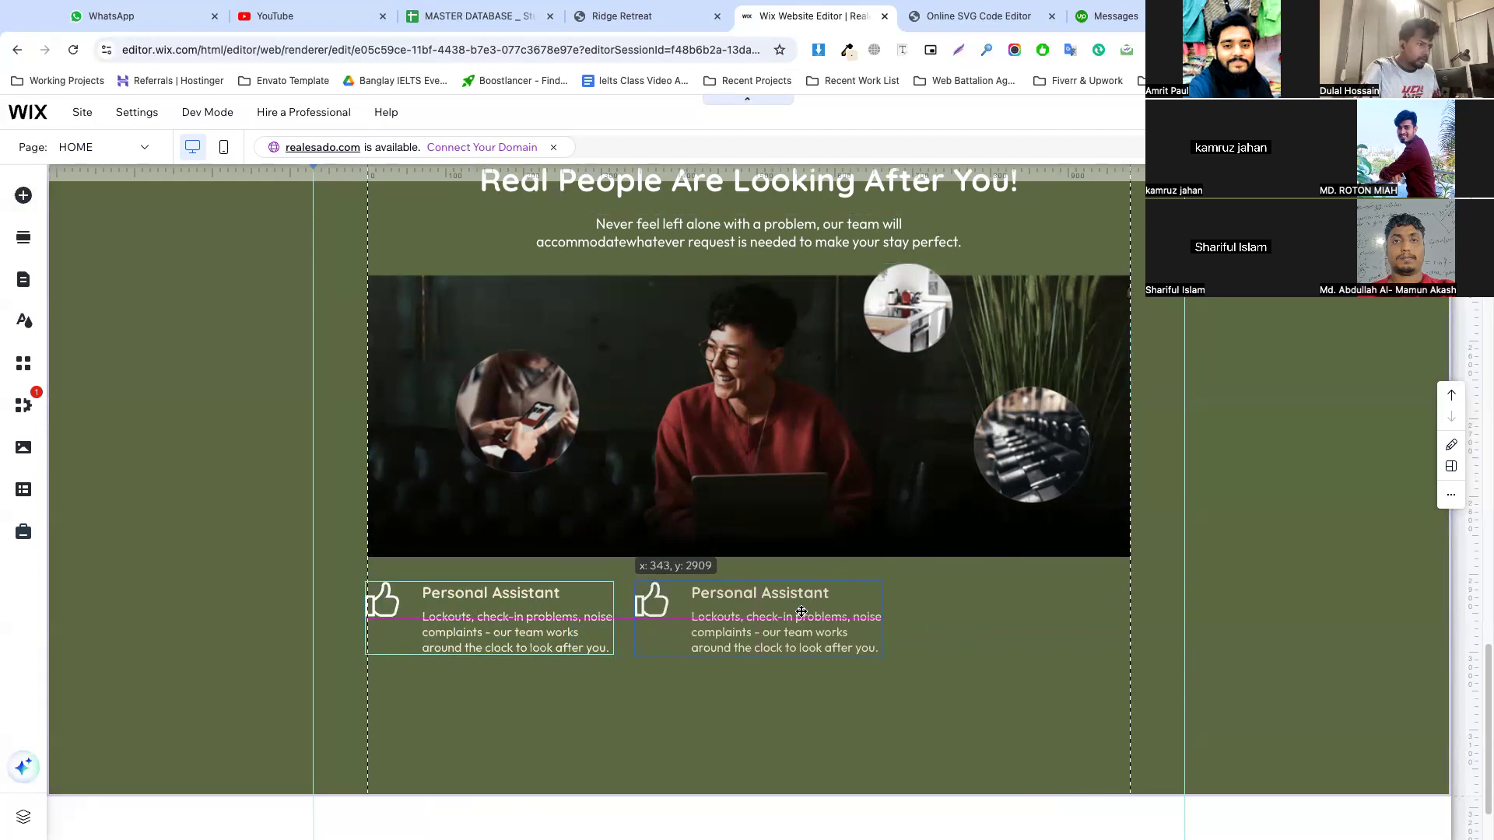
pyautogui.click(705, 601)
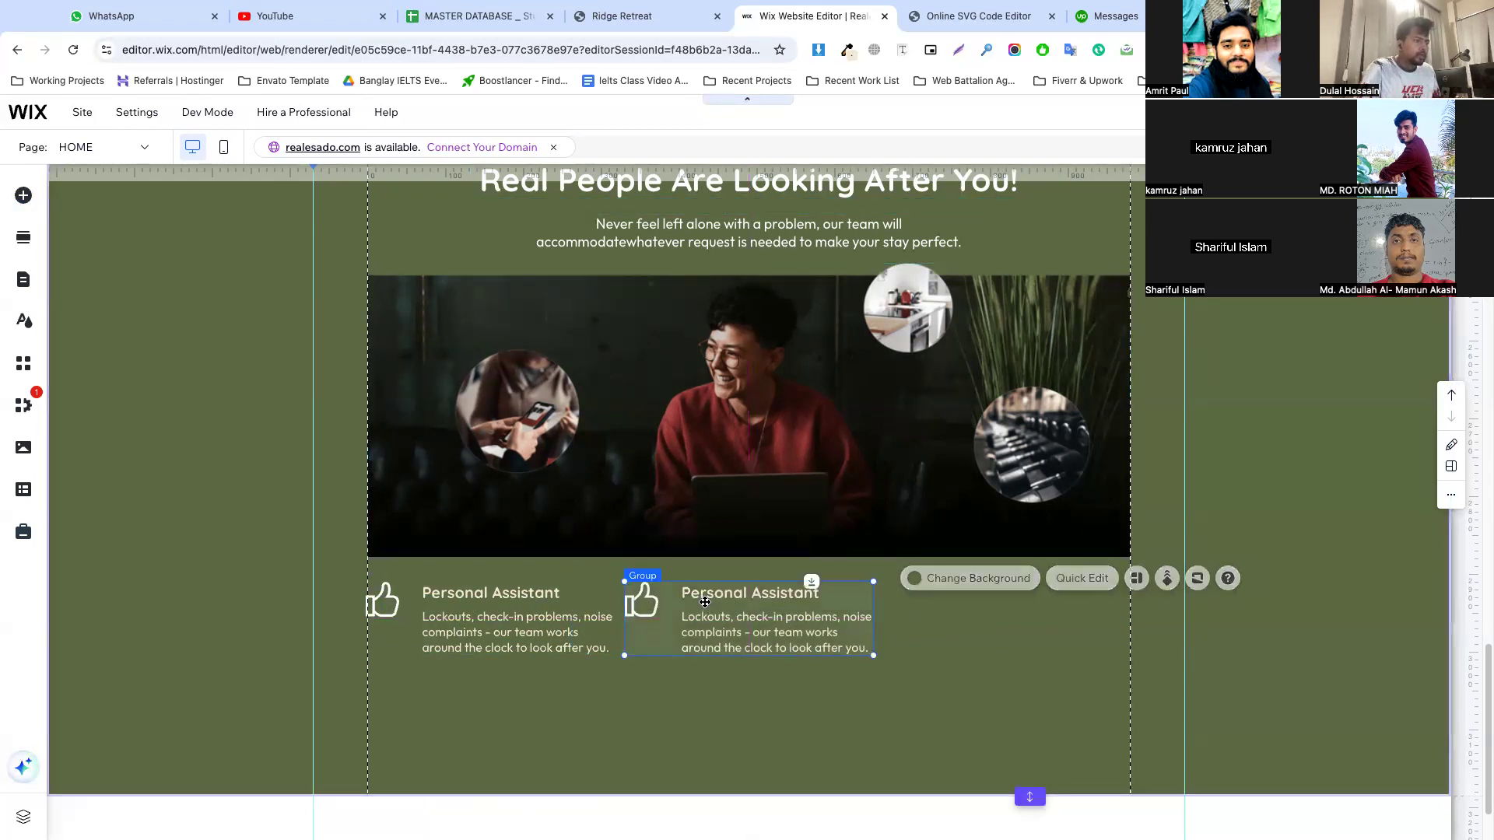
pyautogui.hotkey('ctrl', 'd')
pyautogui.moveTo(720, 615); pyautogui.dragTo(978, 614)
pyautogui.click(920, 682)
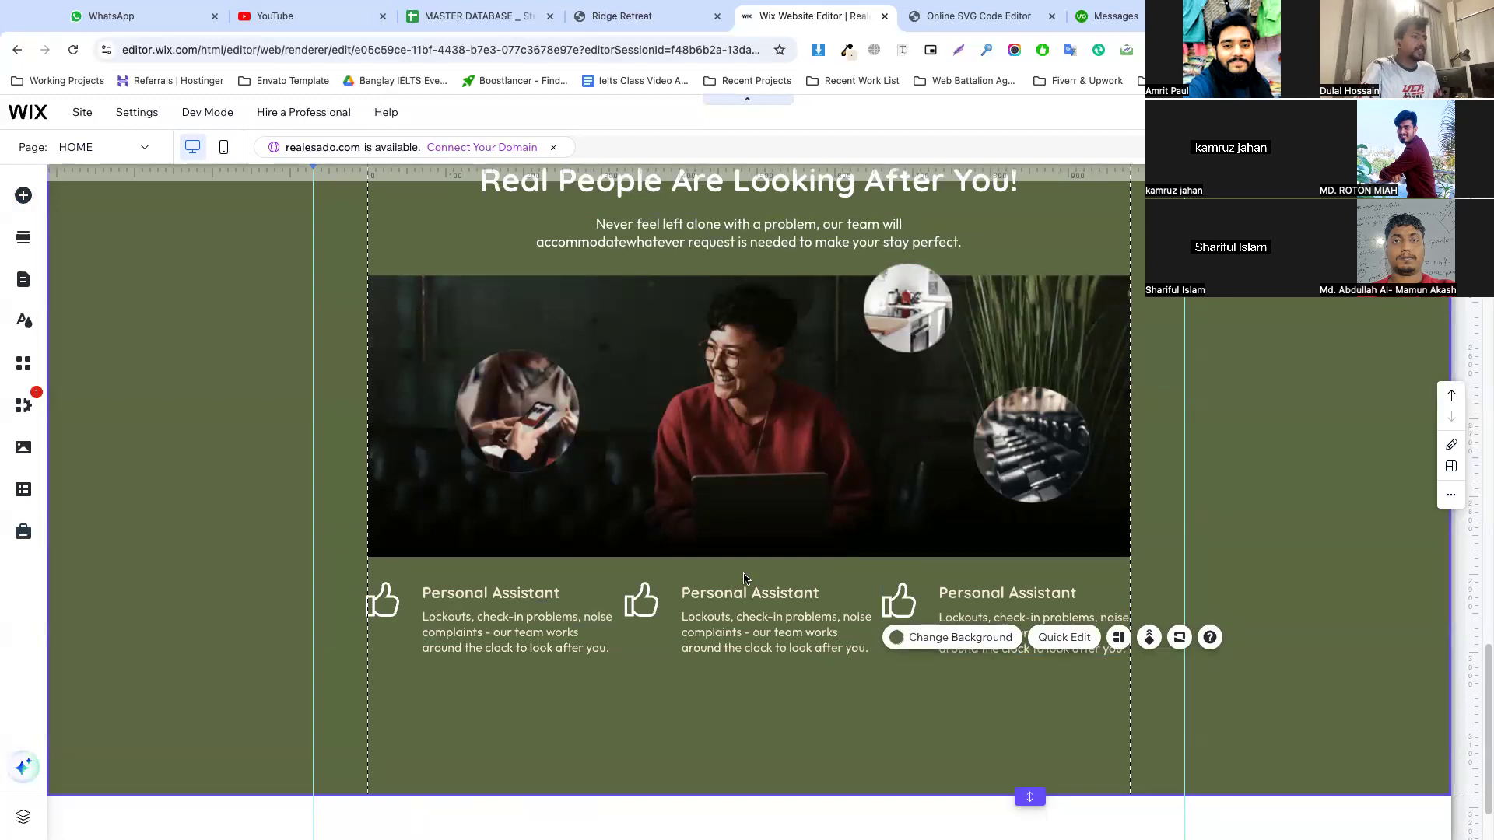
# Examine the "See What Our Guest Have to Say" testimonial slider and the sections below it on the Ridge Retreat reference page
pyautogui.click(639, 17)
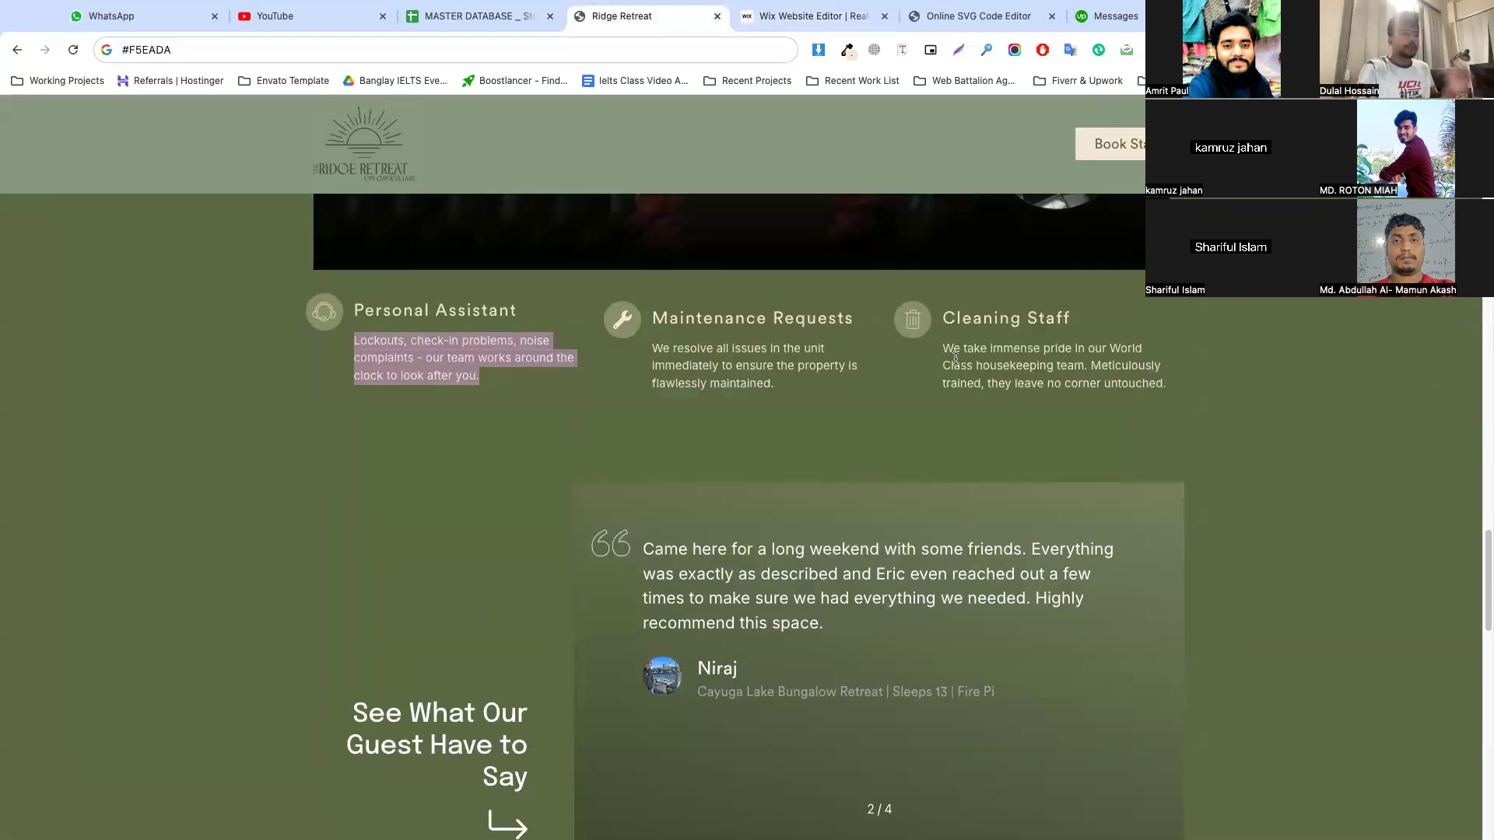
pyautogui.scroll(-4, 748, 423)
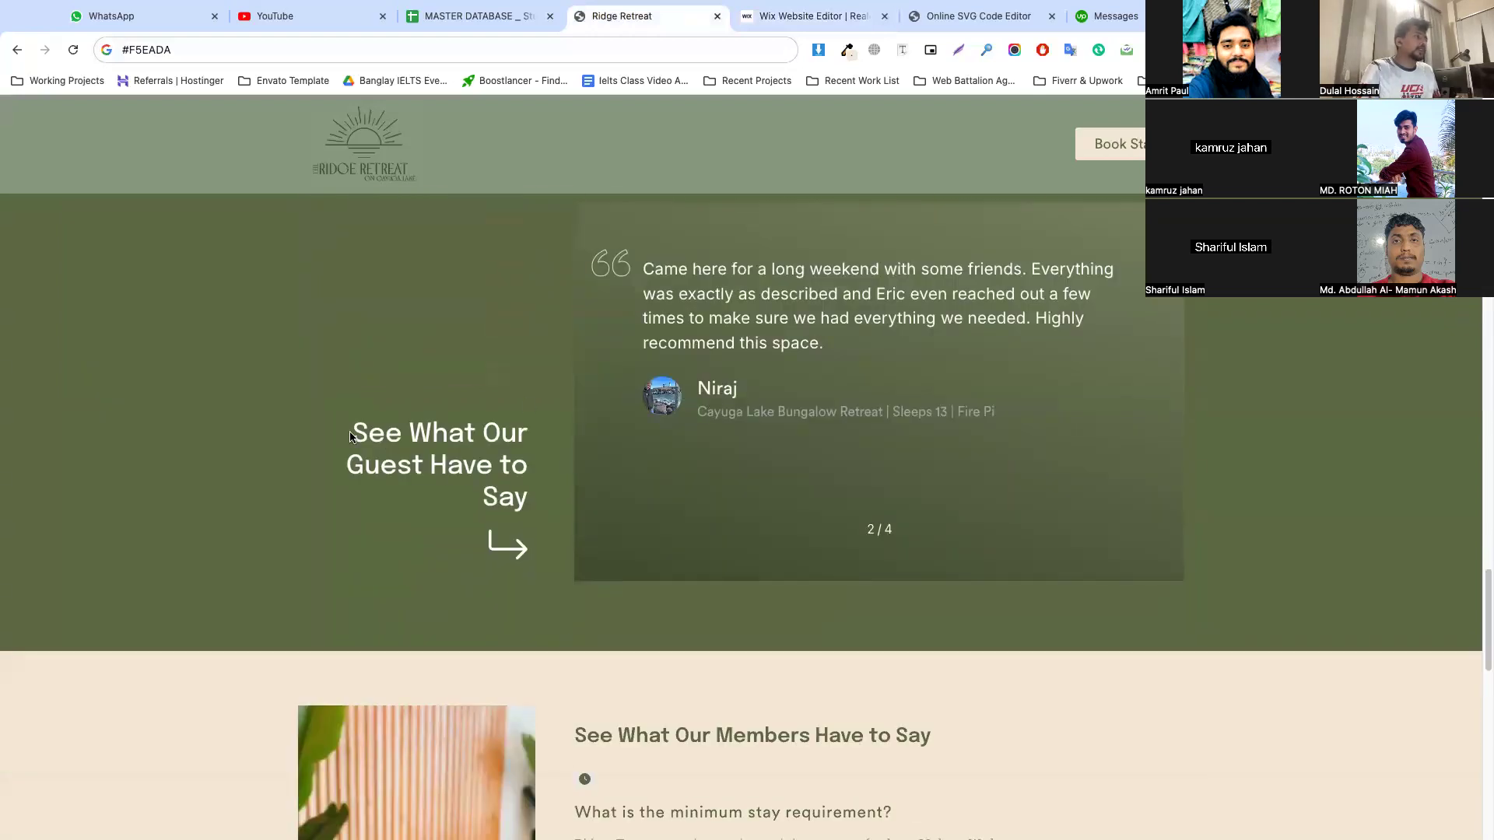
pyautogui.moveTo(351, 436); pyautogui.dragTo(524, 492)
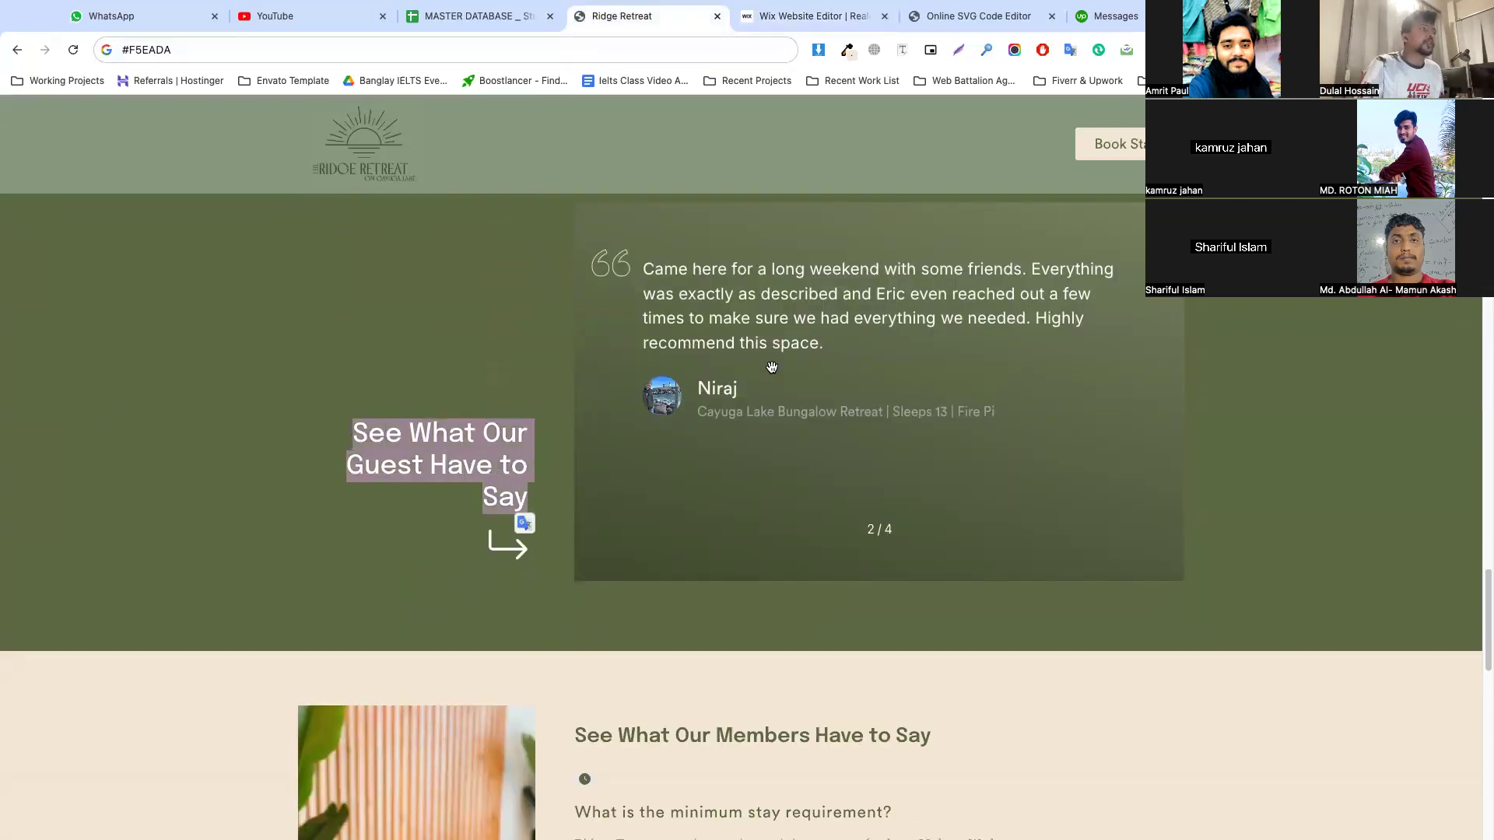
pyautogui.scroll(1, 713, 418)
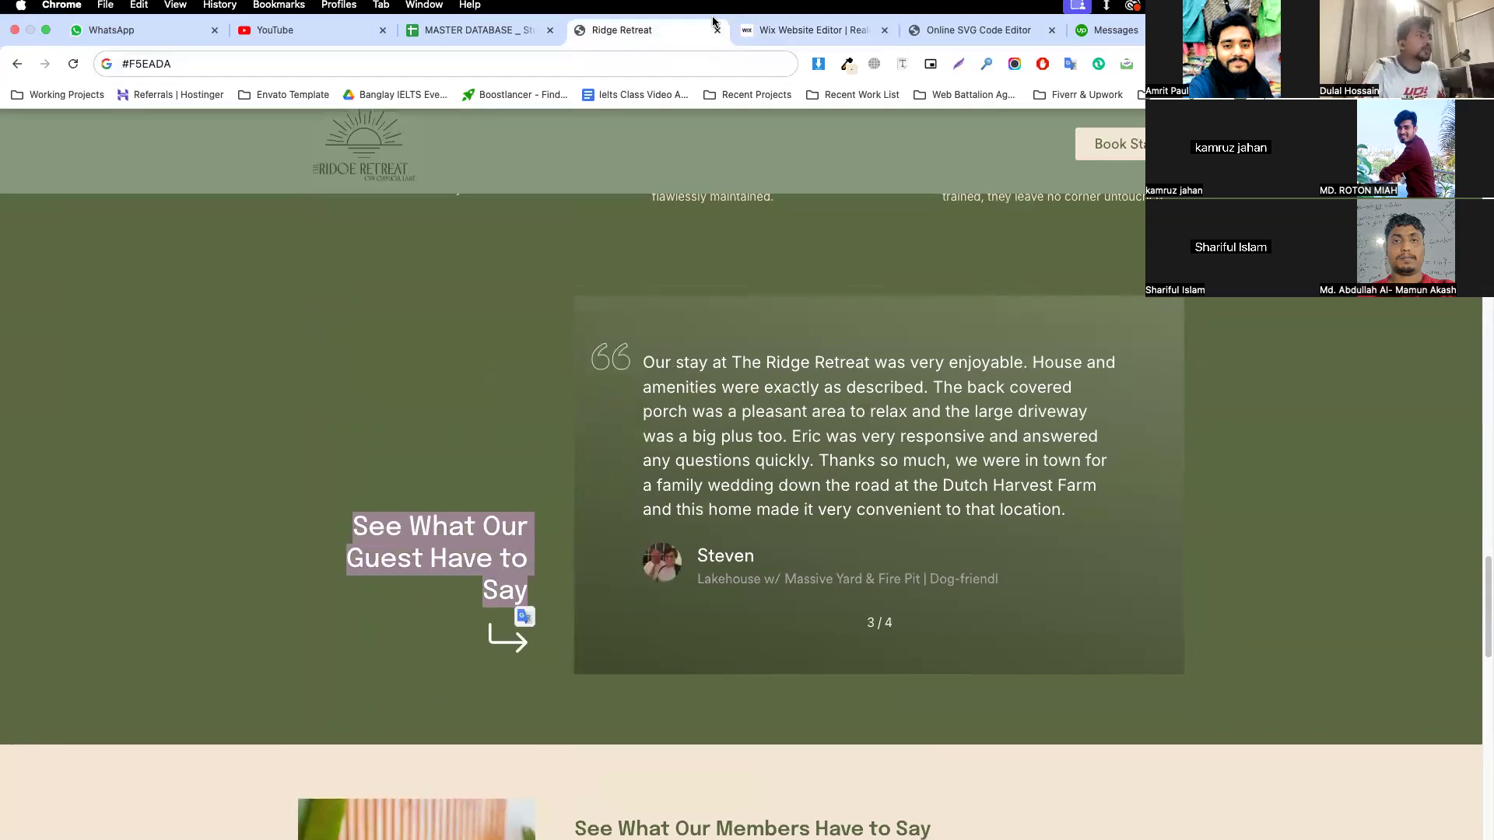
pyautogui.scroll(-8, 740, 364)
pyautogui.scroll(2, 739, 364)
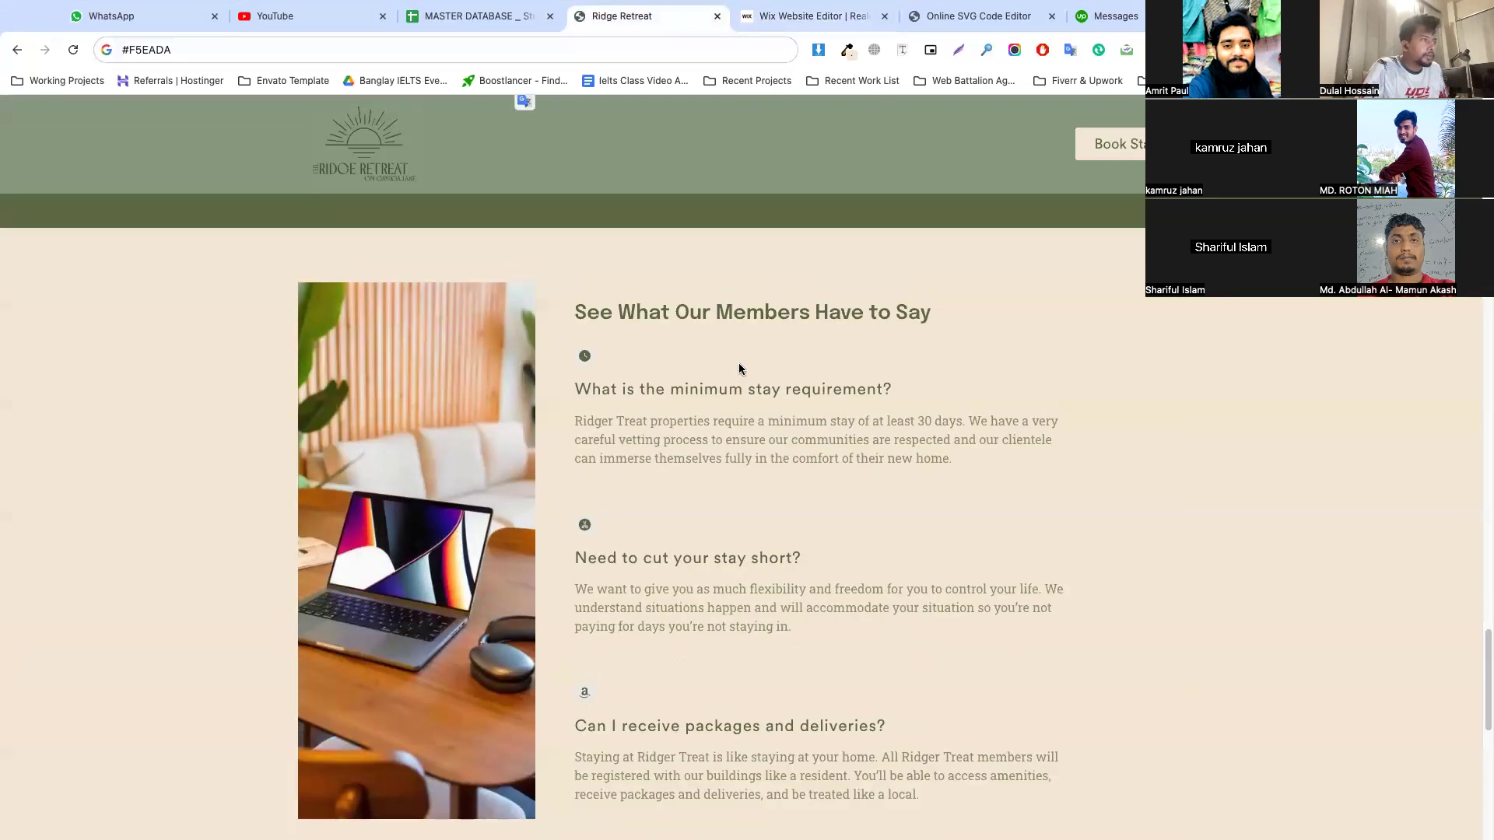
pyautogui.scroll(-10, 740, 369)
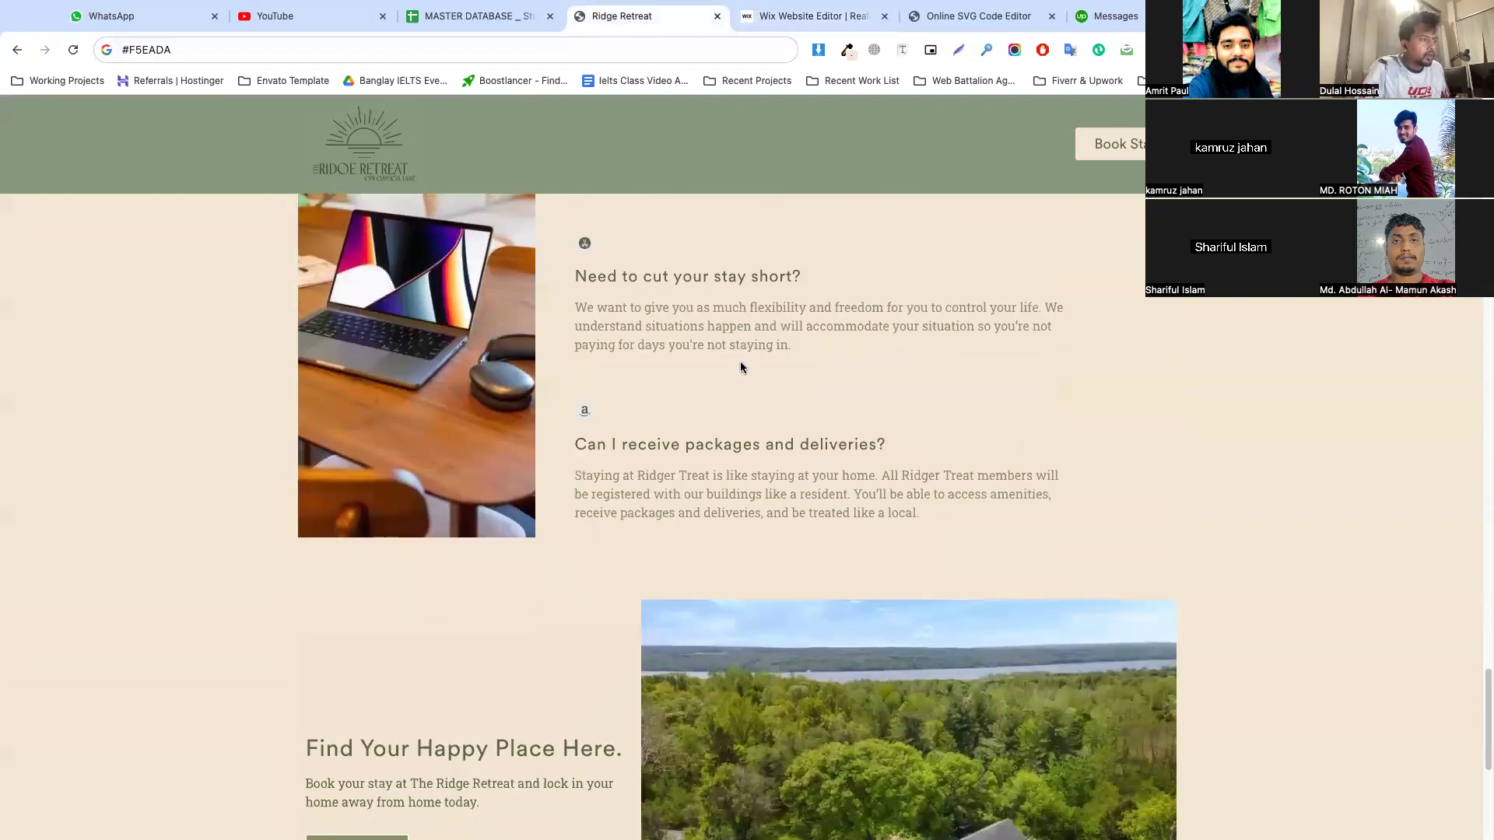
pyautogui.scroll(15, 738, 364)
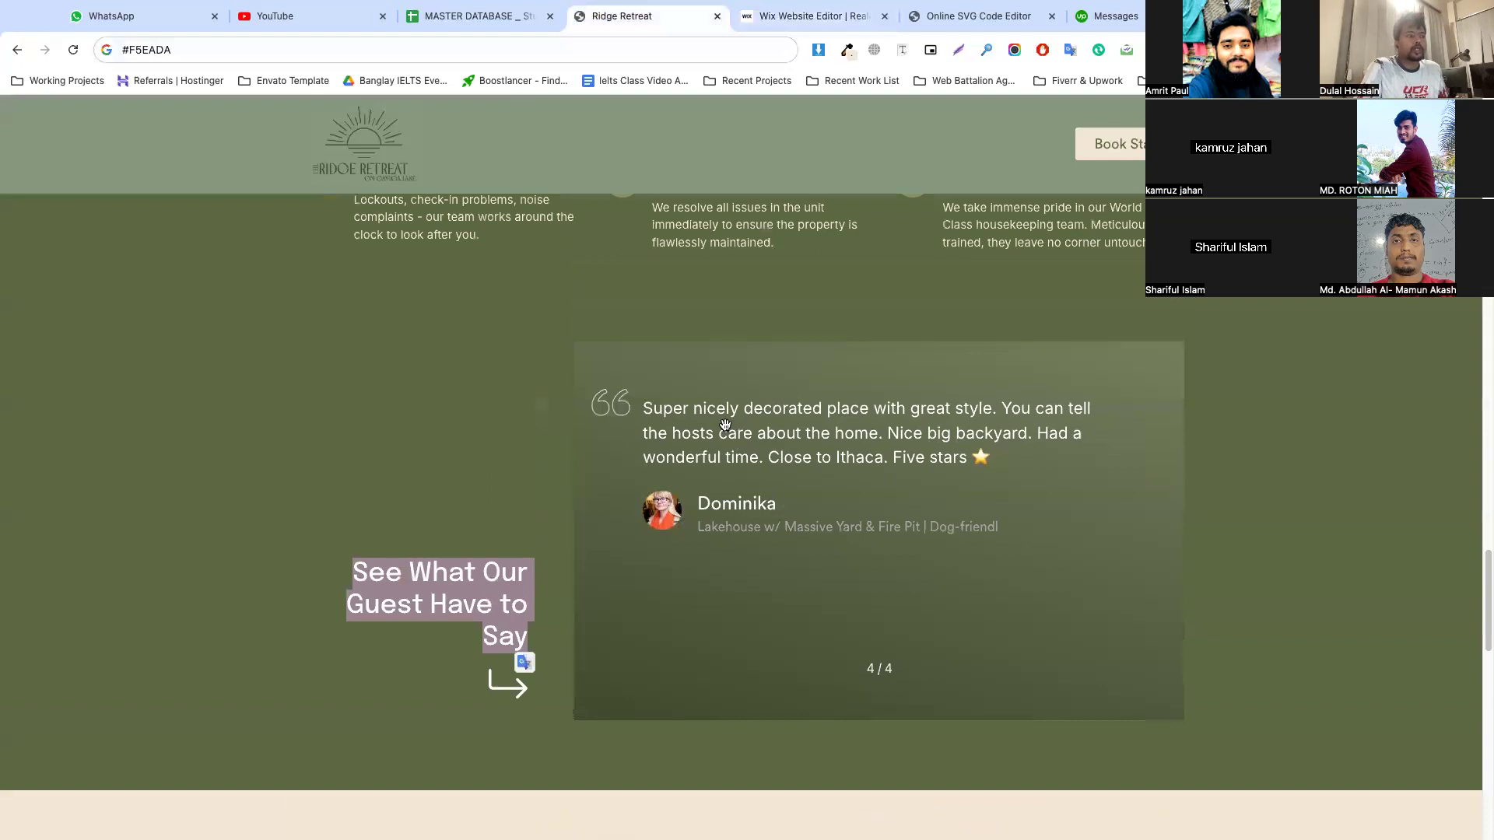
pyautogui.moveTo(725, 425); pyautogui.dragTo(891, 389)
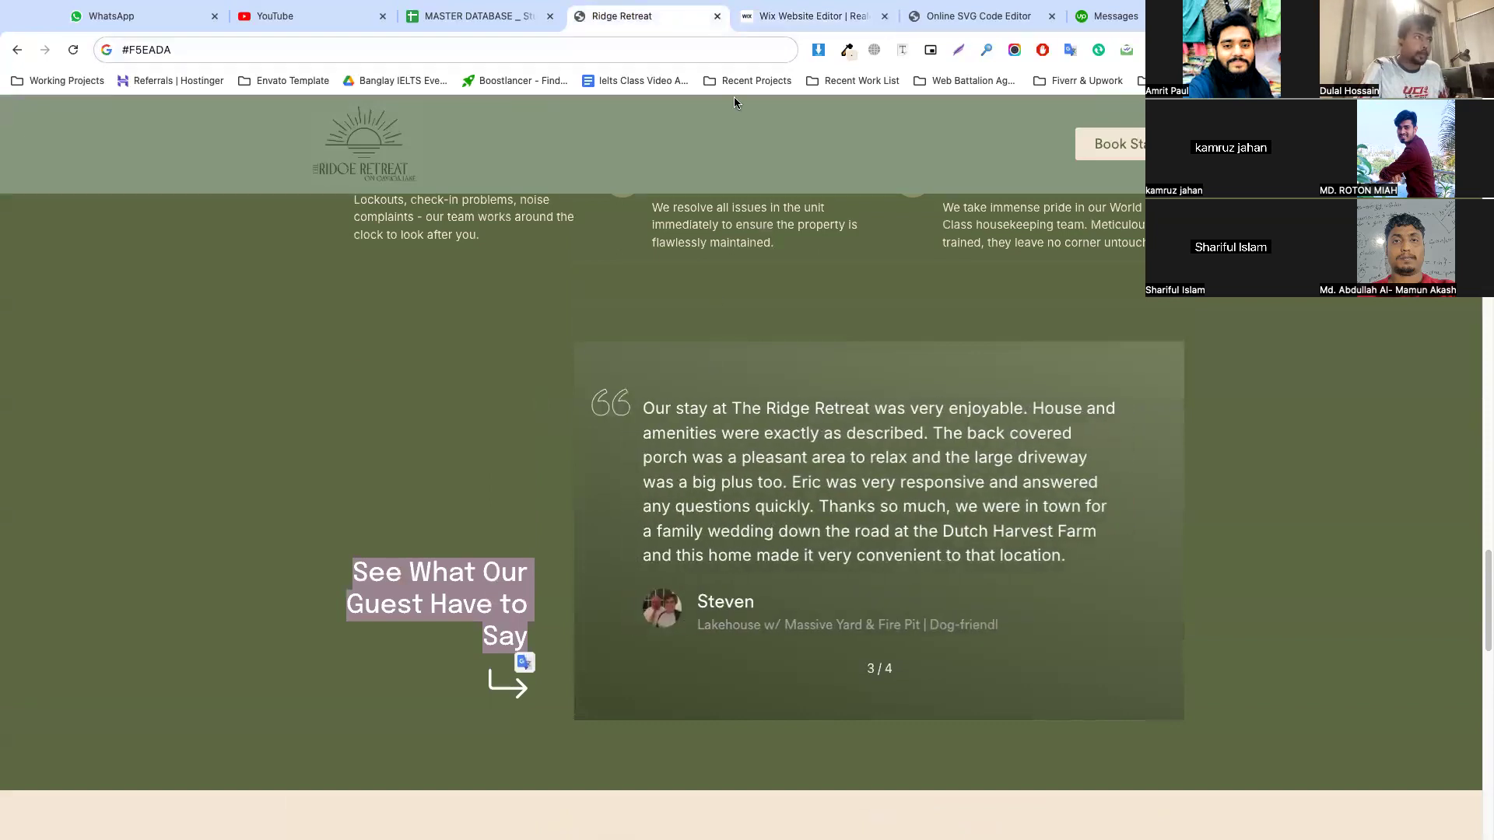
# Return to the Wix editor, add a blank section beneath the green section and make the new section taller
pyautogui.click(809, 15)
pyautogui.scroll(-2, 820, 652)
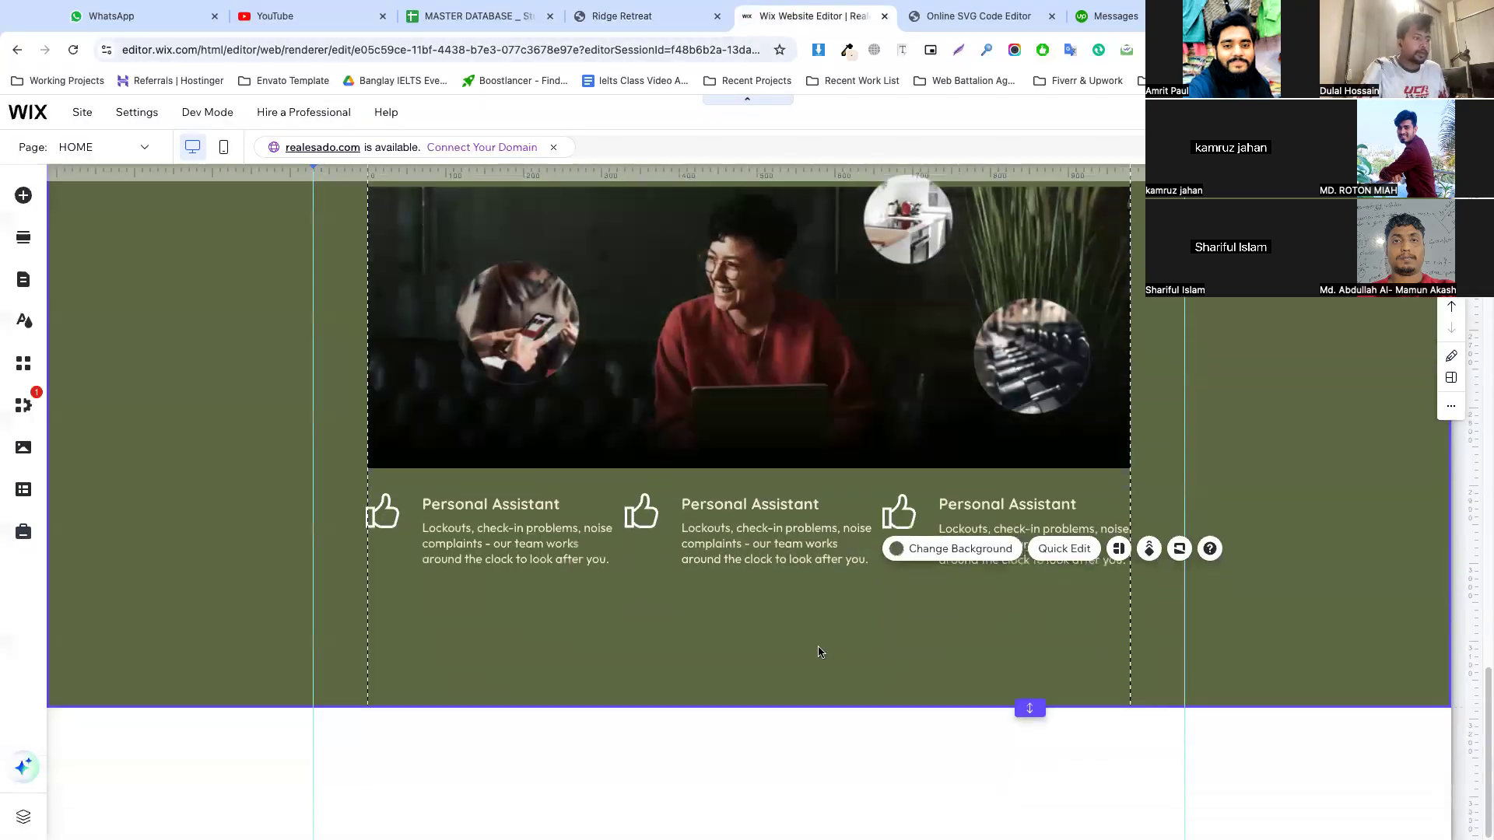
pyautogui.doubleClick(1030, 708)
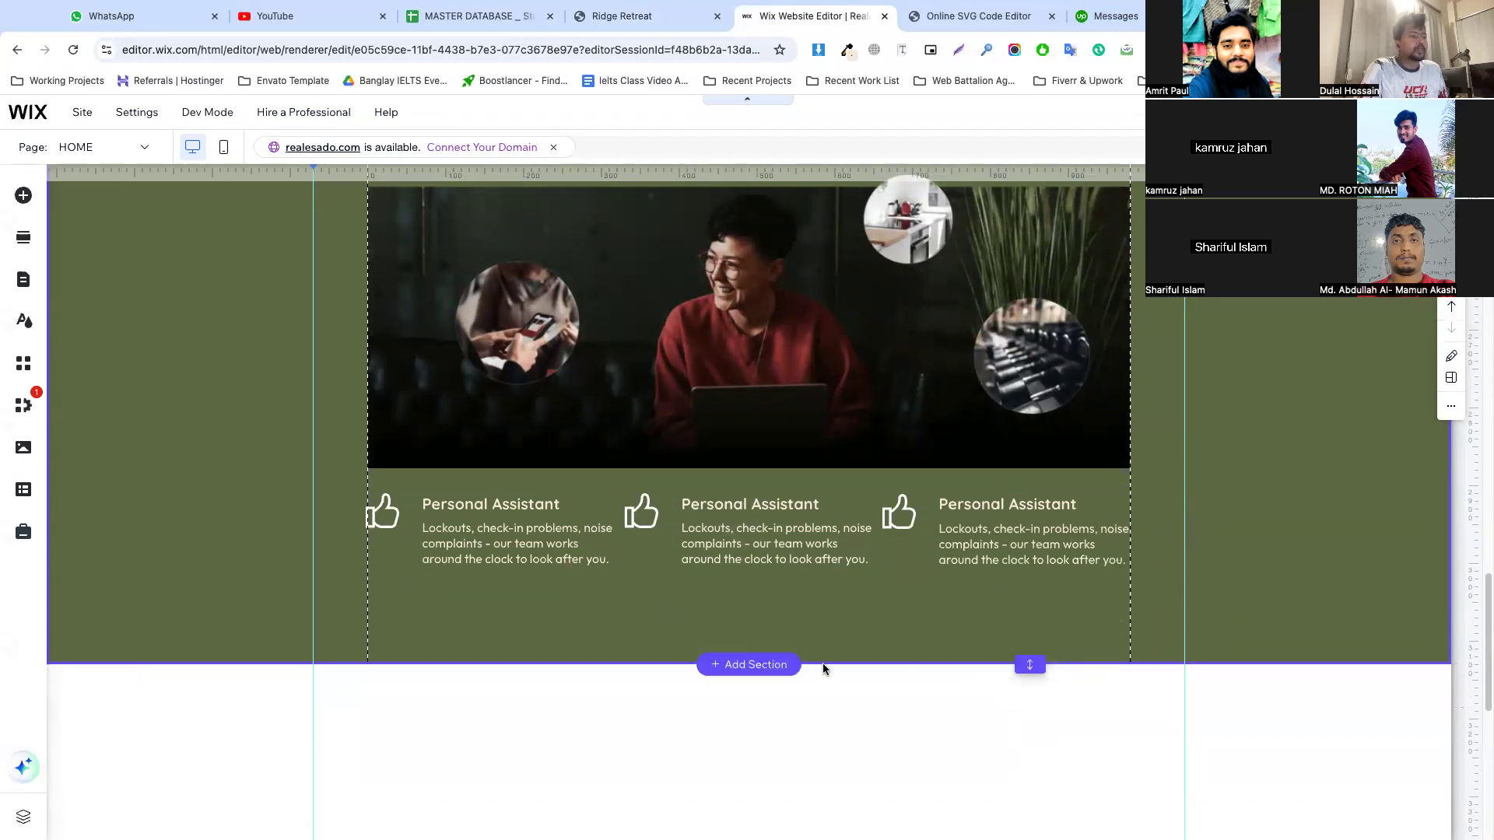
pyautogui.click(751, 707)
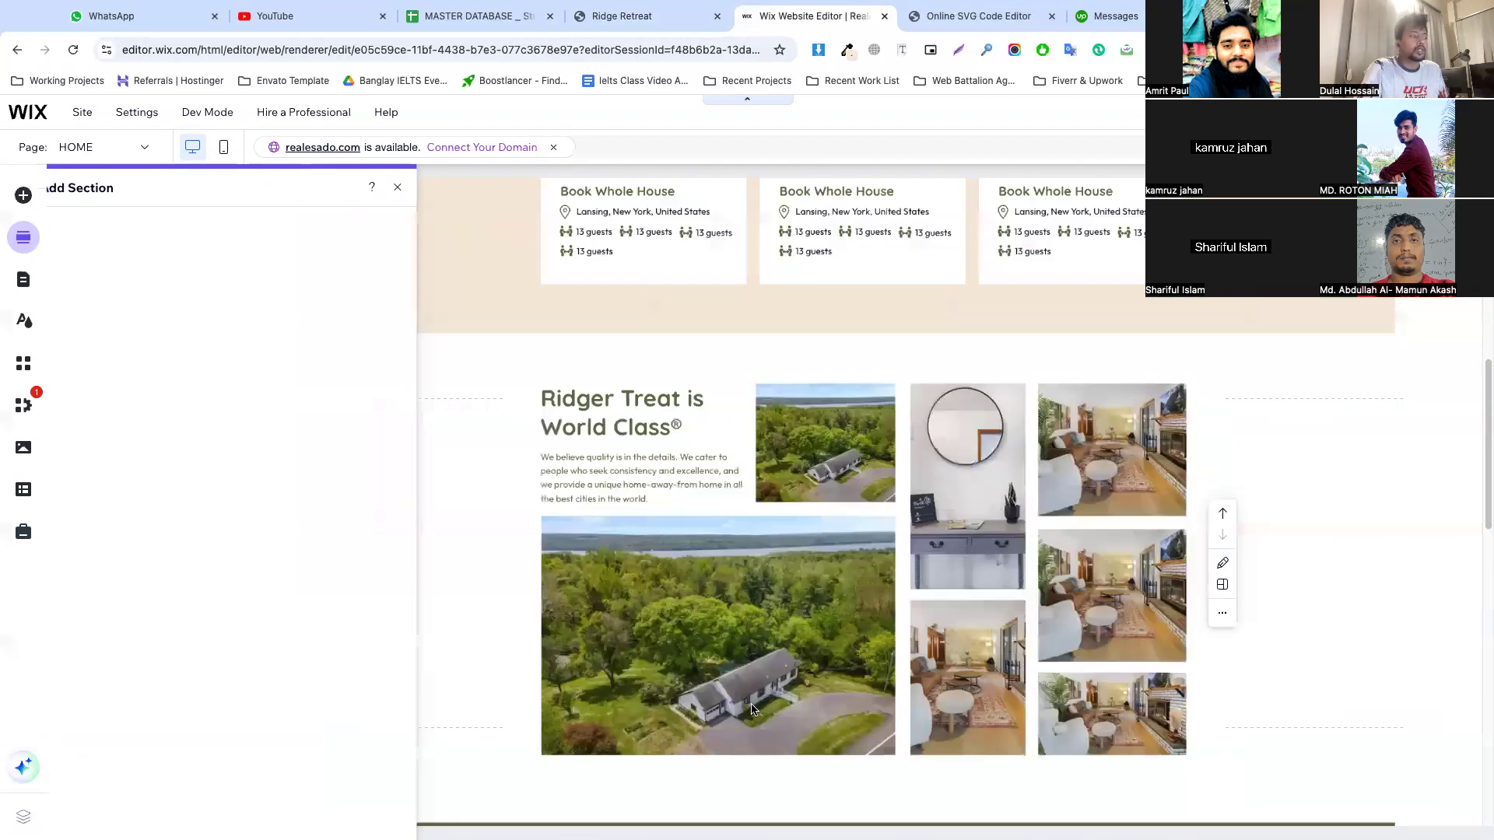
pyautogui.click(116, 221)
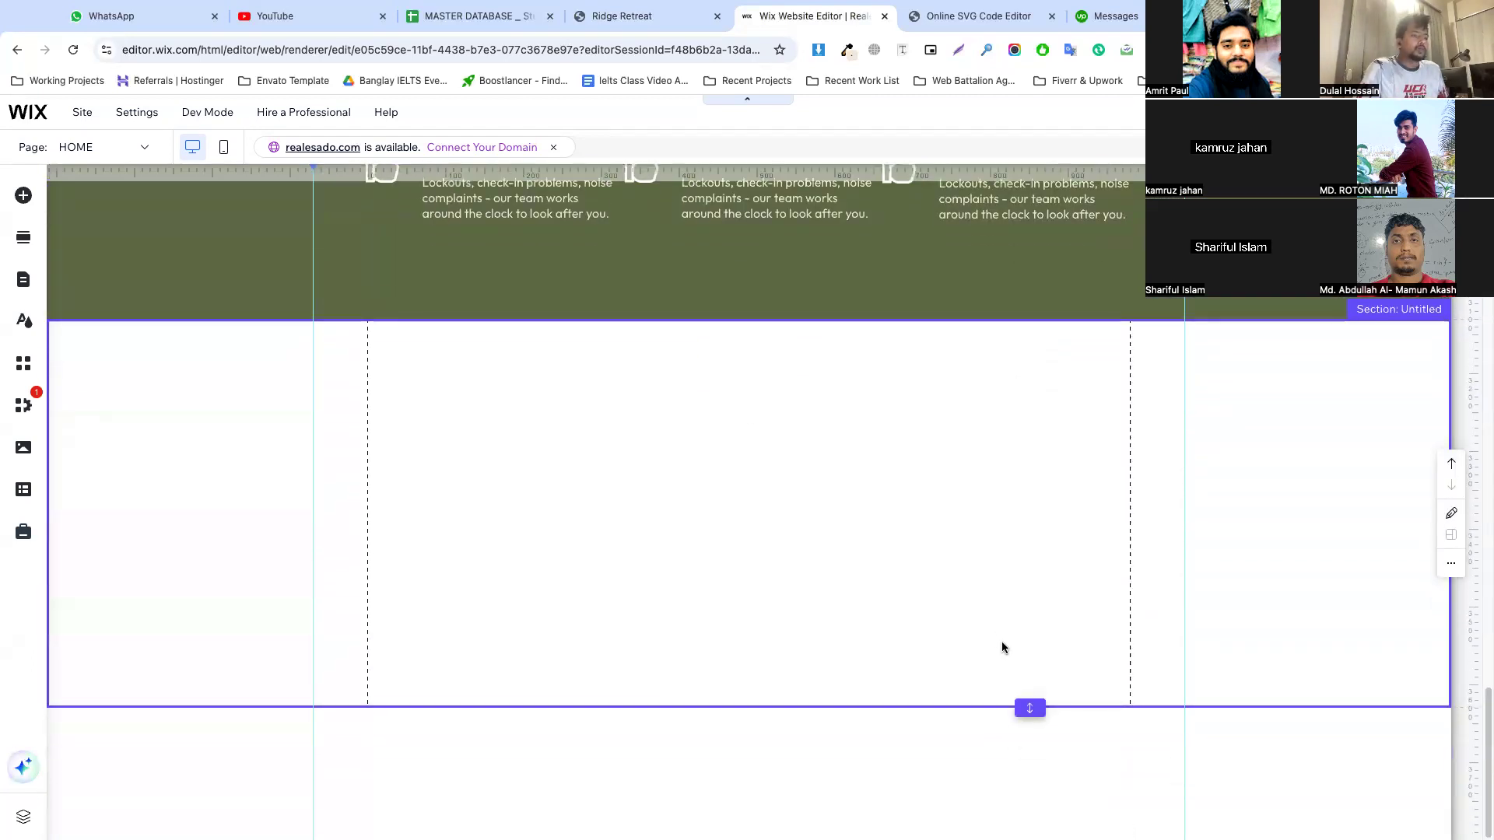
pyautogui.moveTo(1030, 707); pyautogui.dragTo(1031, 821)
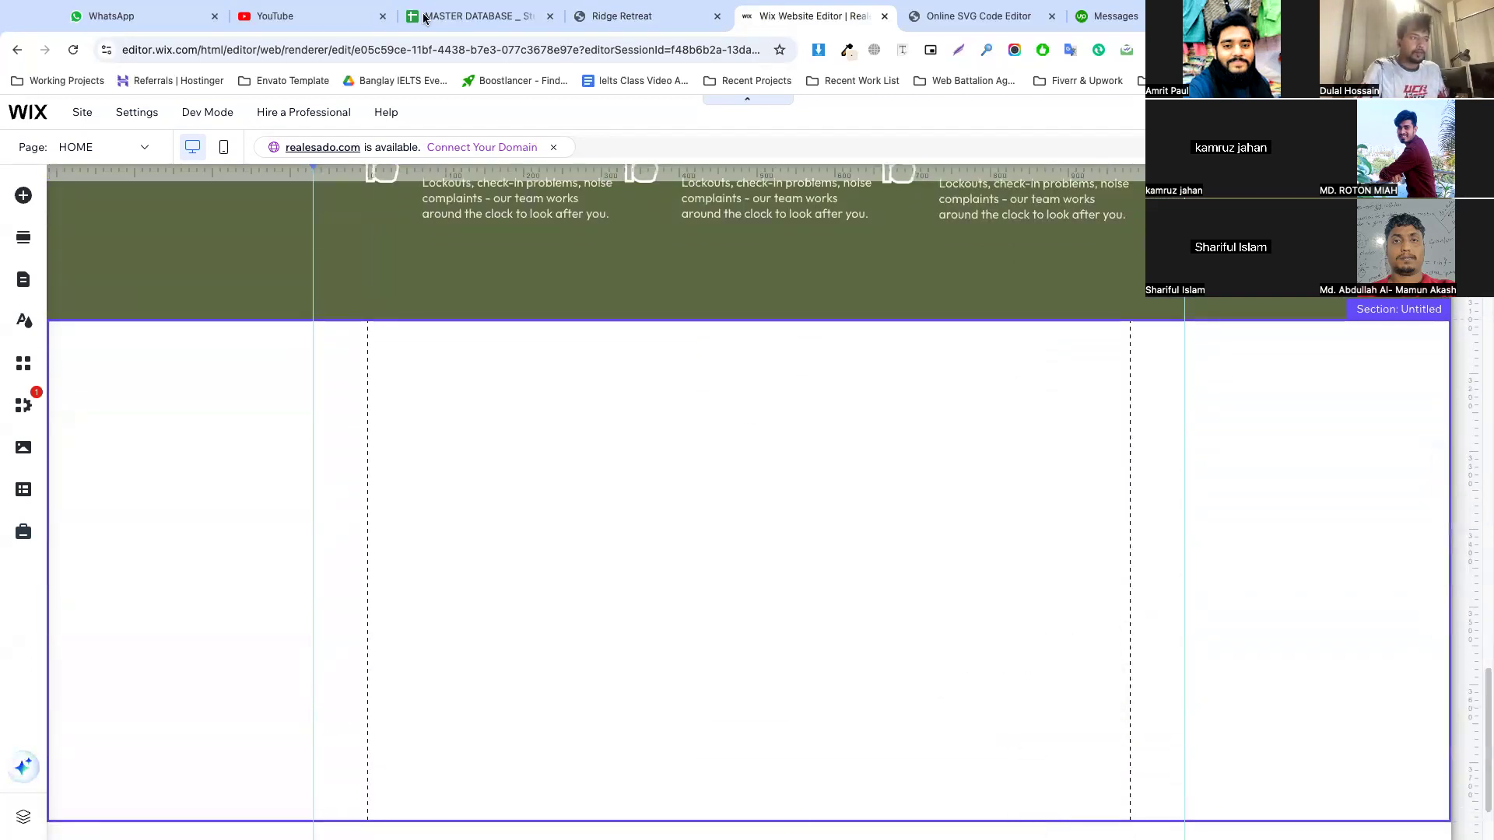
# Add a light blue themed box to the new blank section
pyautogui.scroll(-2, 820, 688)
pyautogui.click(632, 452)
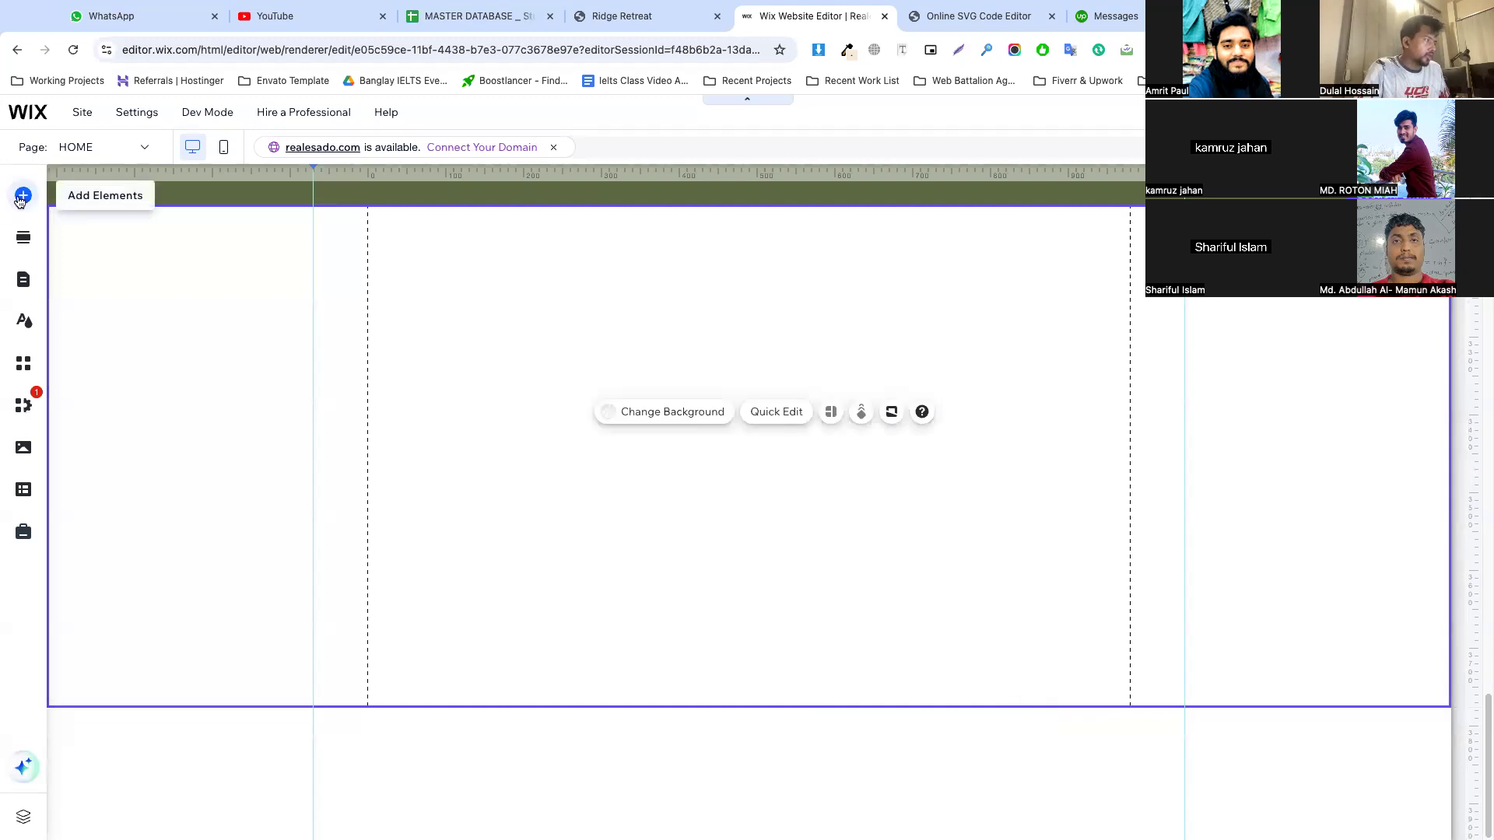
pyautogui.click(22, 196)
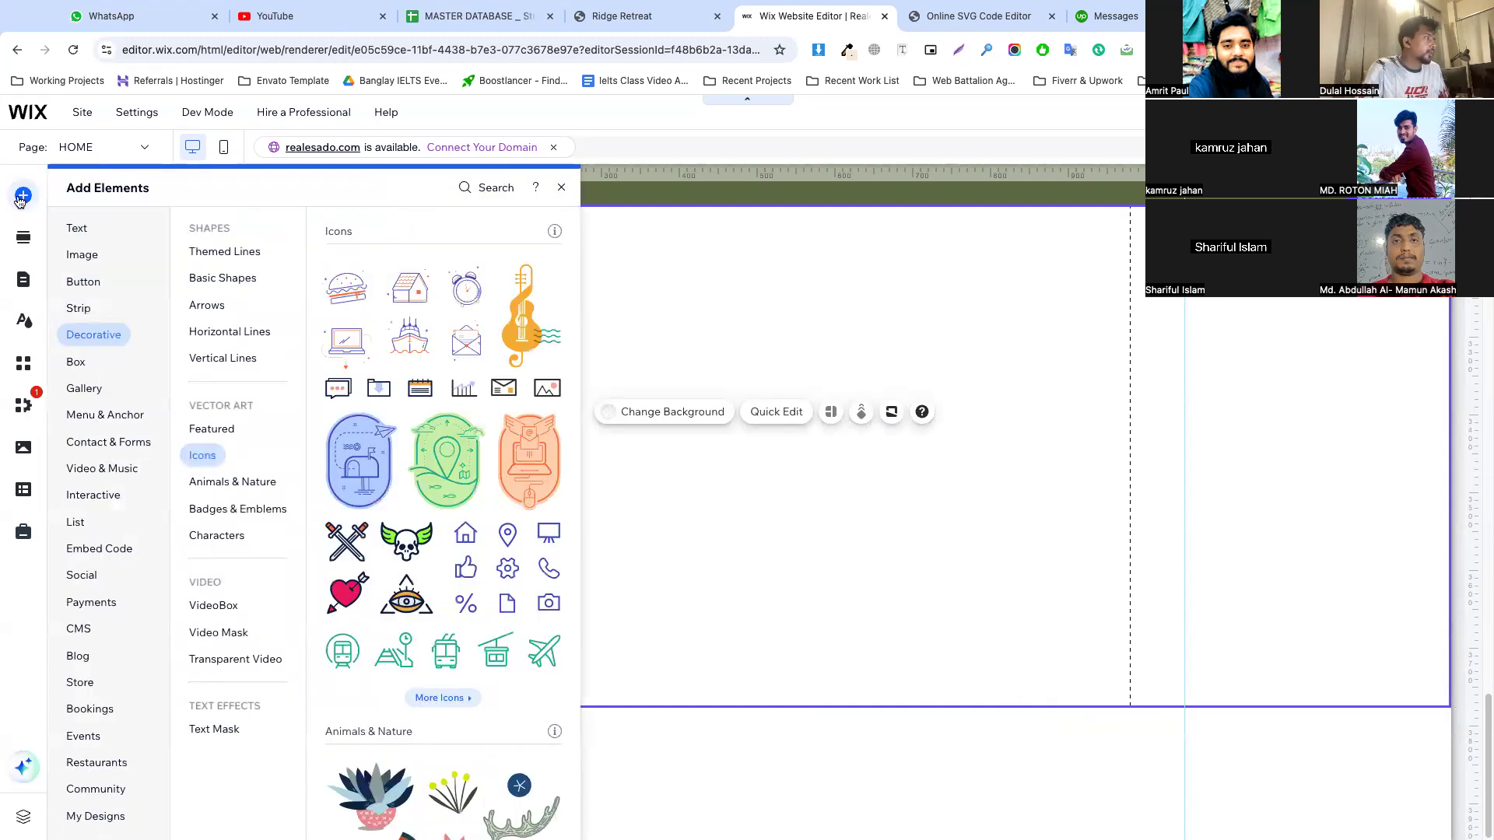
pyautogui.click(74, 364)
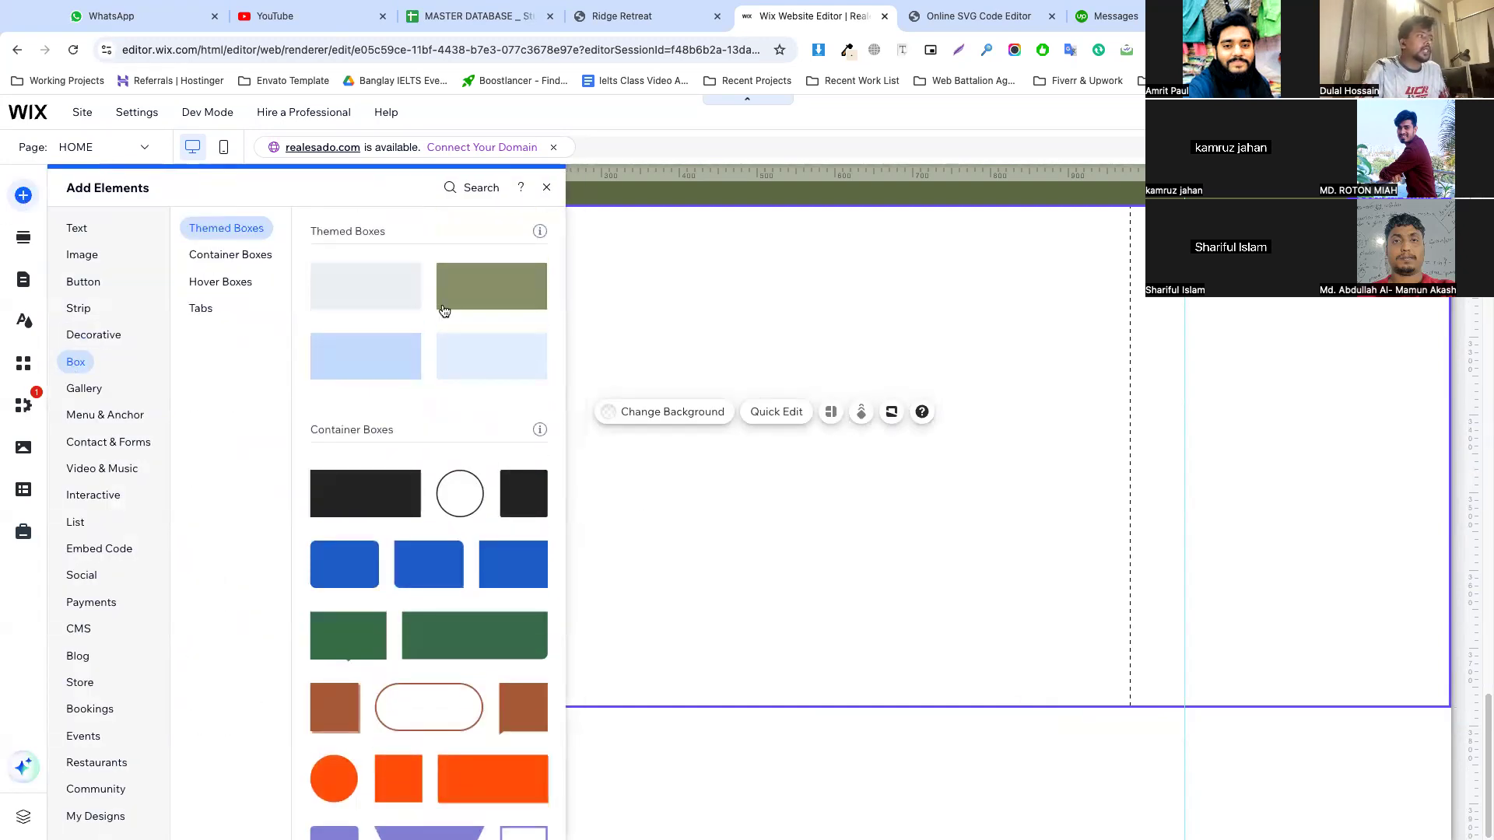
pyautogui.moveTo(485, 359); pyautogui.dragTo(830, 407)
# Check the Ridge Retreat testimonial layout, then place the light blue box under the service items in the green section, enlarged to the right gridline
pyautogui.click(614, 21)
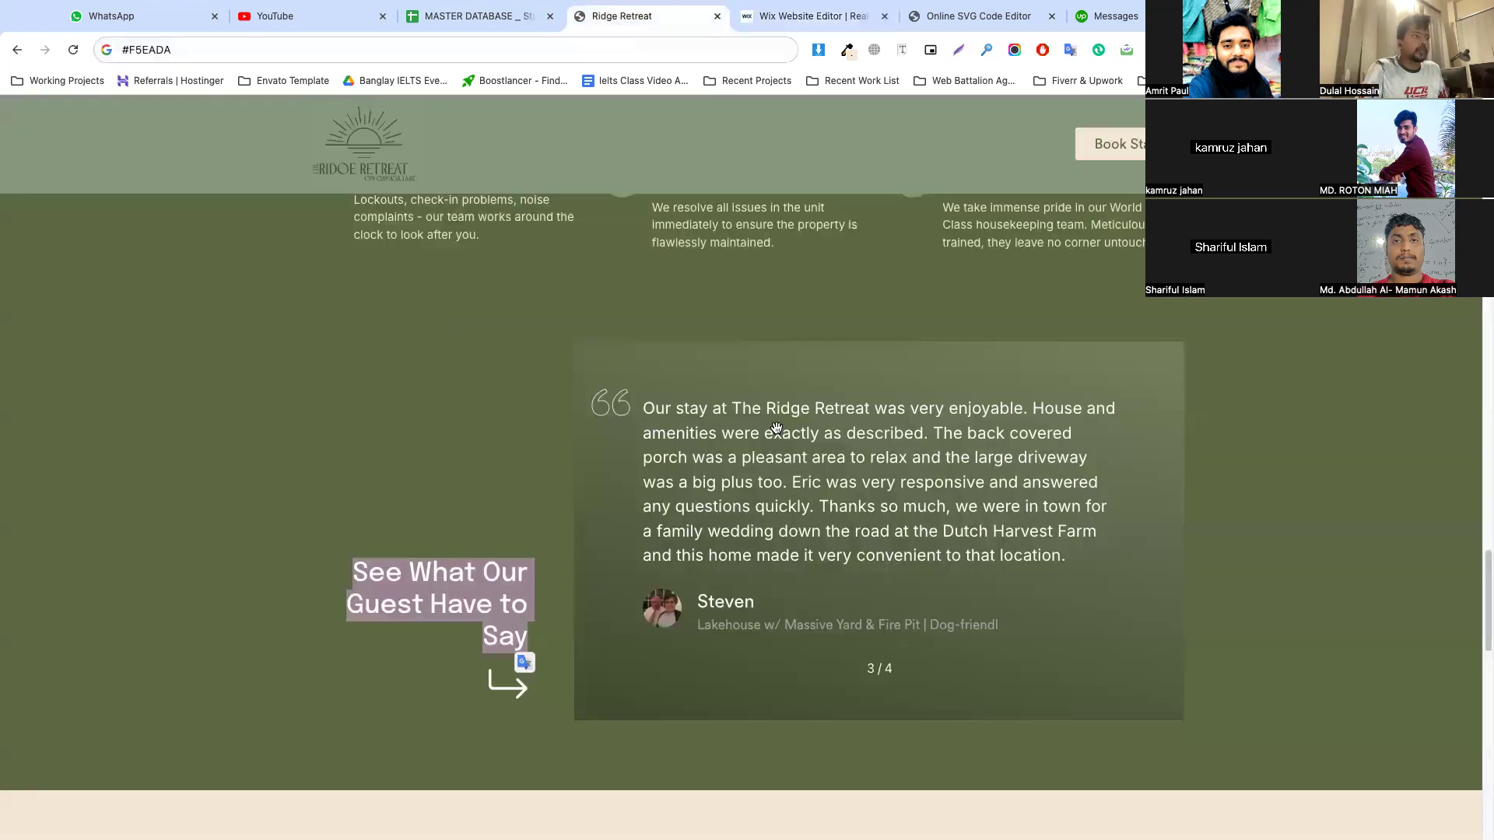
pyautogui.scroll(3, 793, 371)
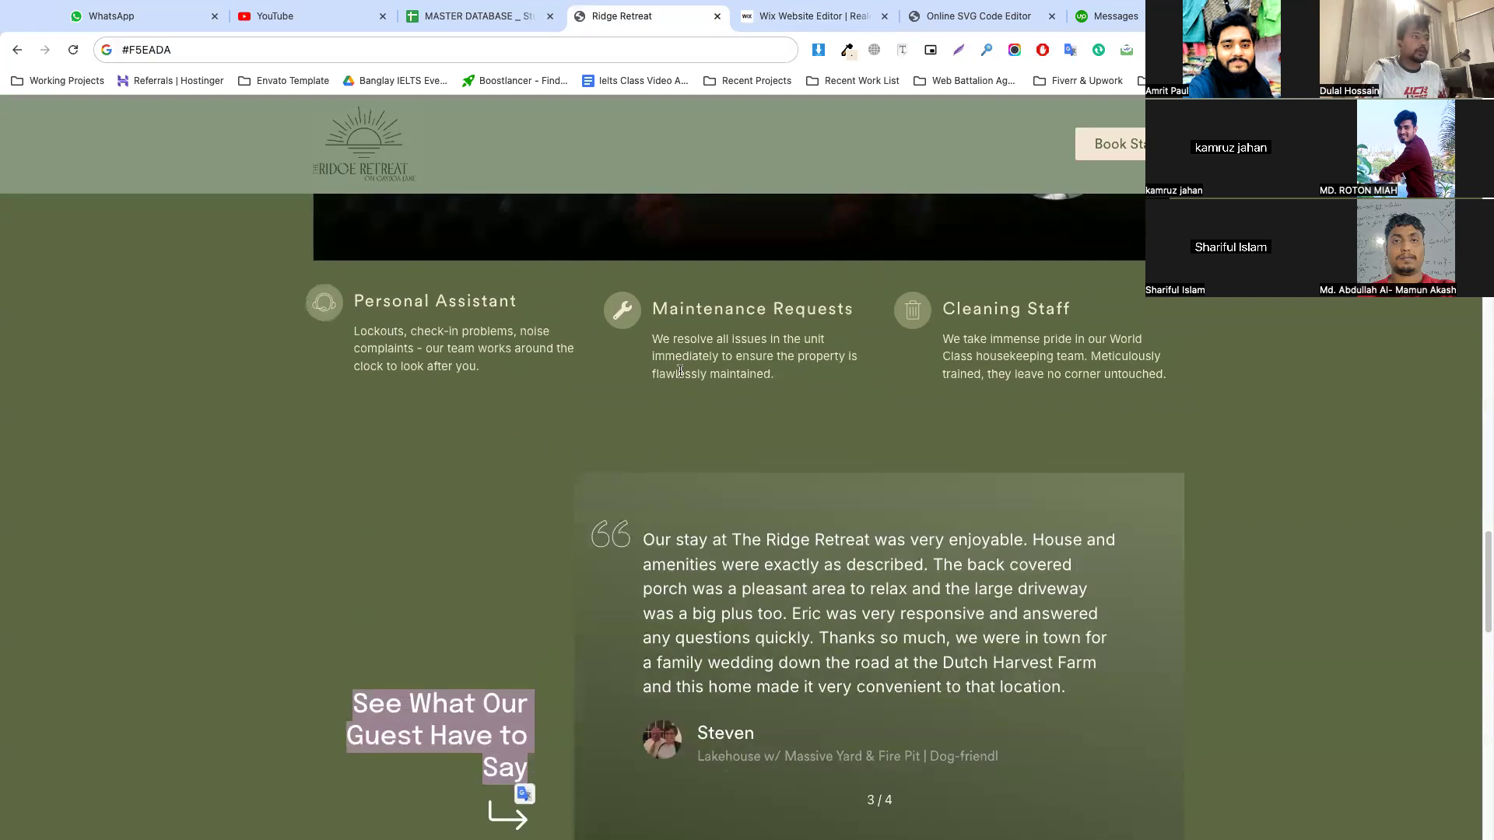
pyautogui.click(810, 16)
pyautogui.scroll(3, 1011, 389)
pyautogui.click(1021, 400)
pyautogui.moveTo(1027, 390); pyautogui.dragTo(1012, 700)
pyautogui.moveTo(907, 810); pyautogui.dragTo(884, 397)
pyautogui.moveTo(1057, 469); pyautogui.dragTo(1130, 467)
pyautogui.moveTo(874, 564); pyautogui.dragTo(872, 620)
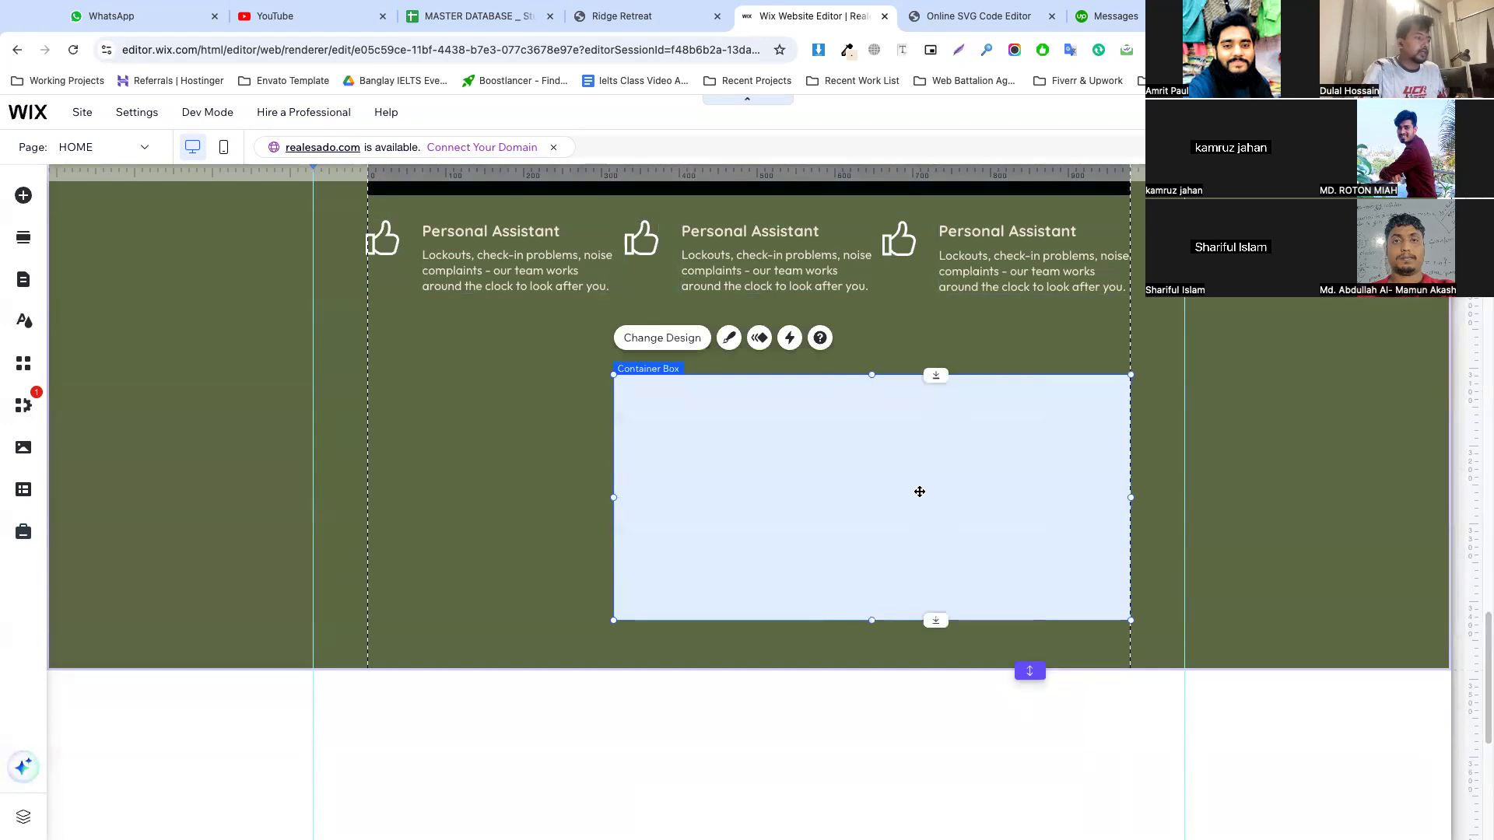
# Extend the green section to a height of about 1502 px and make the light blue box inside it taller
pyautogui.scroll(-3, 1031, 557)
pyautogui.moveTo(1029, 482); pyautogui.dragTo(1029, 712)
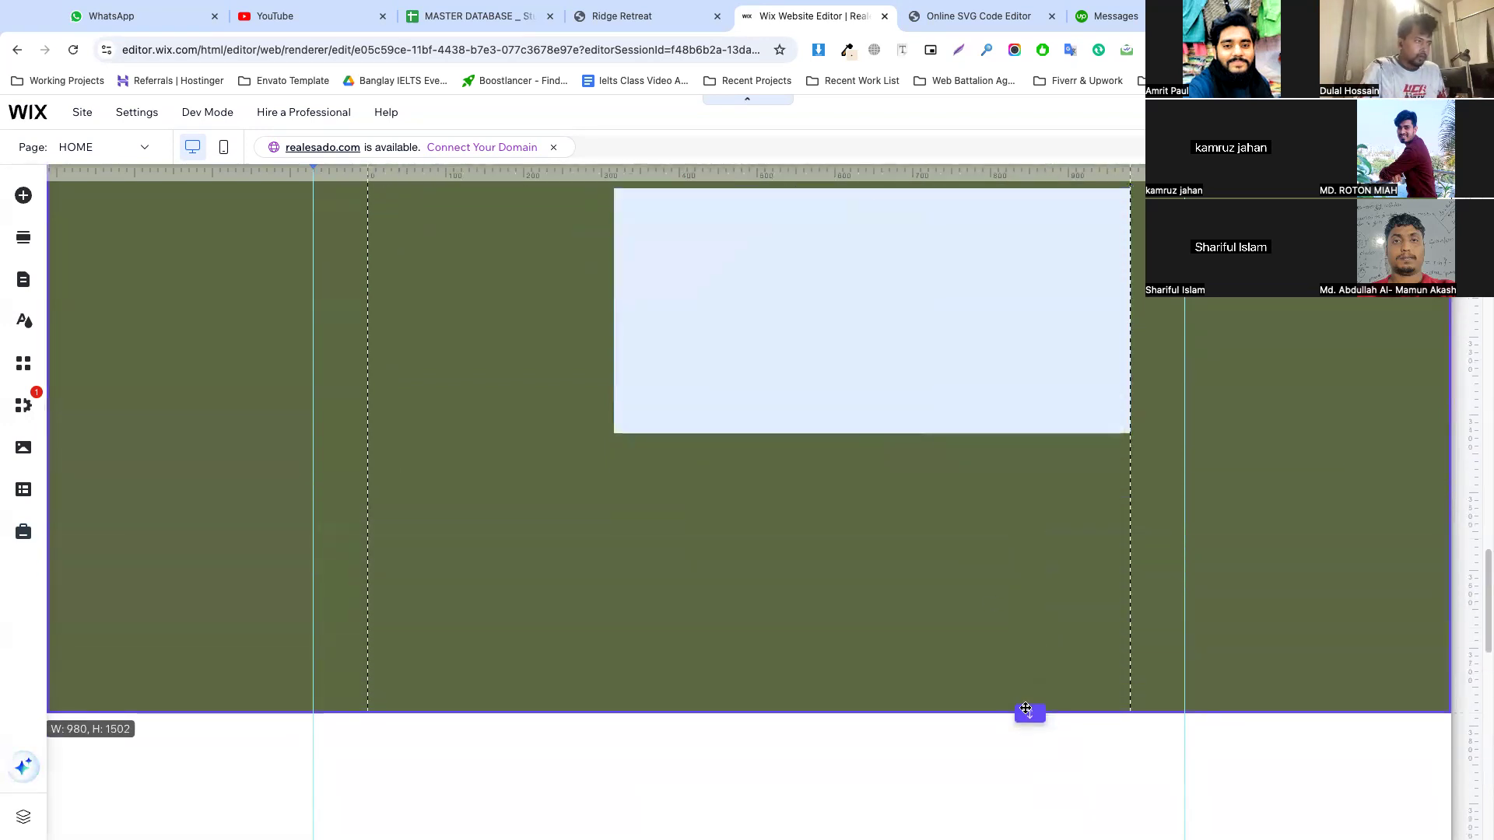
pyautogui.moveTo(874, 432); pyautogui.dragTo(874, 560)
pyautogui.click(288, 238)
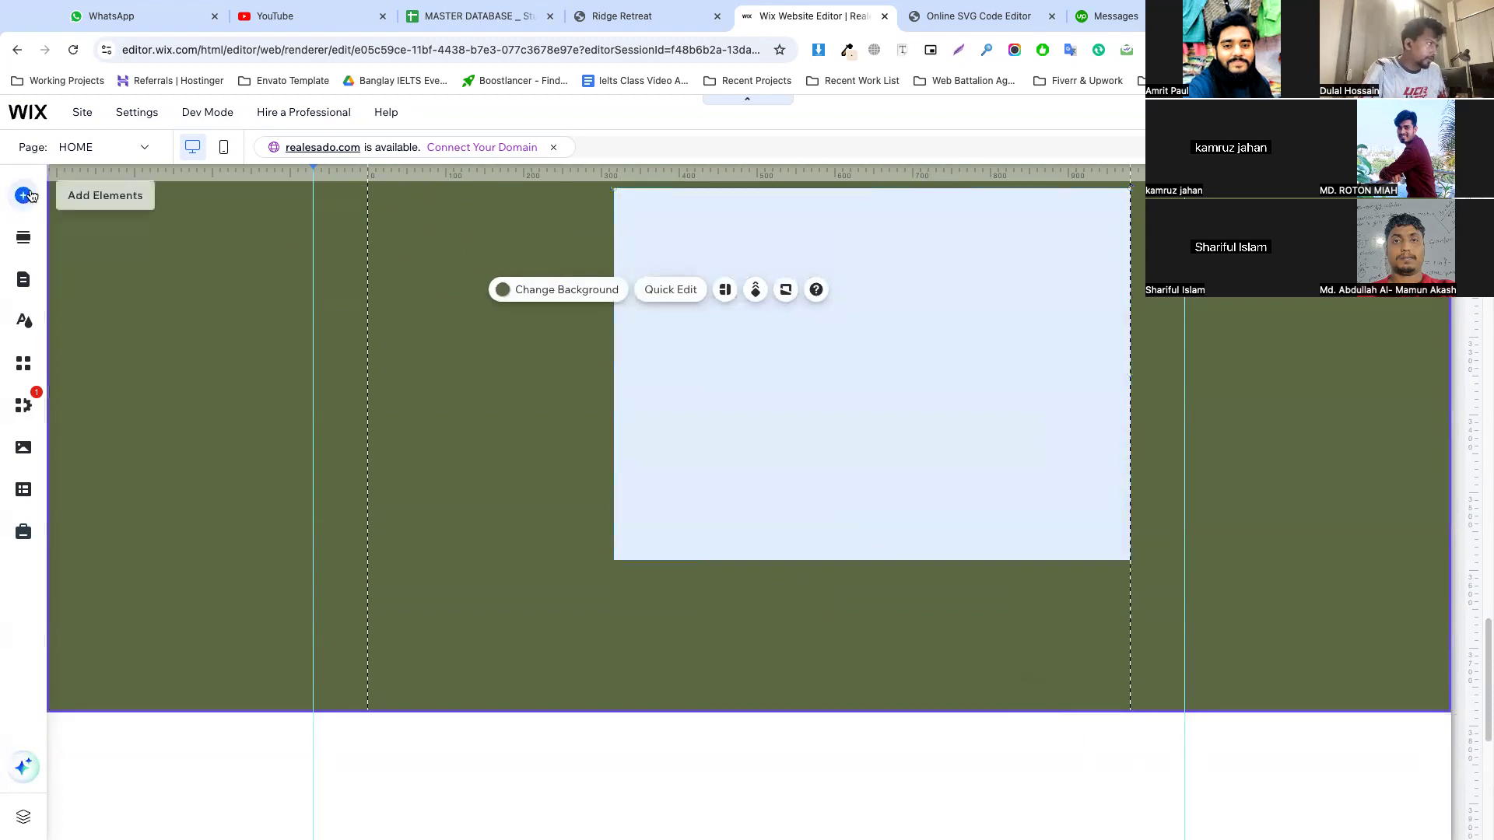
# Add the black "Add a Catchy Title Here" box slideshow over the light blue box
pyautogui.click(23, 196)
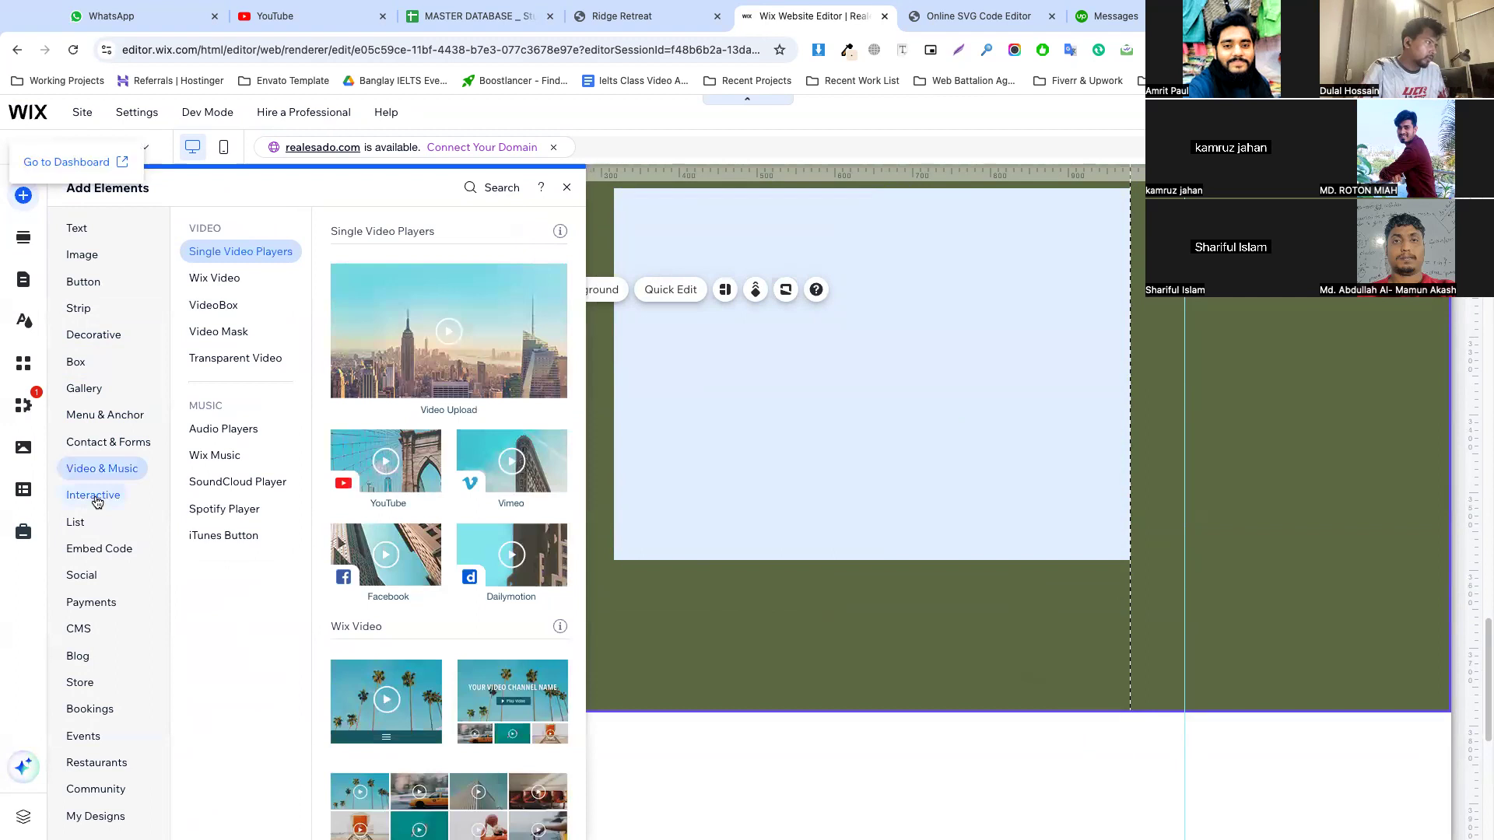
pyautogui.moveTo(89, 495)
pyautogui.click(224, 281)
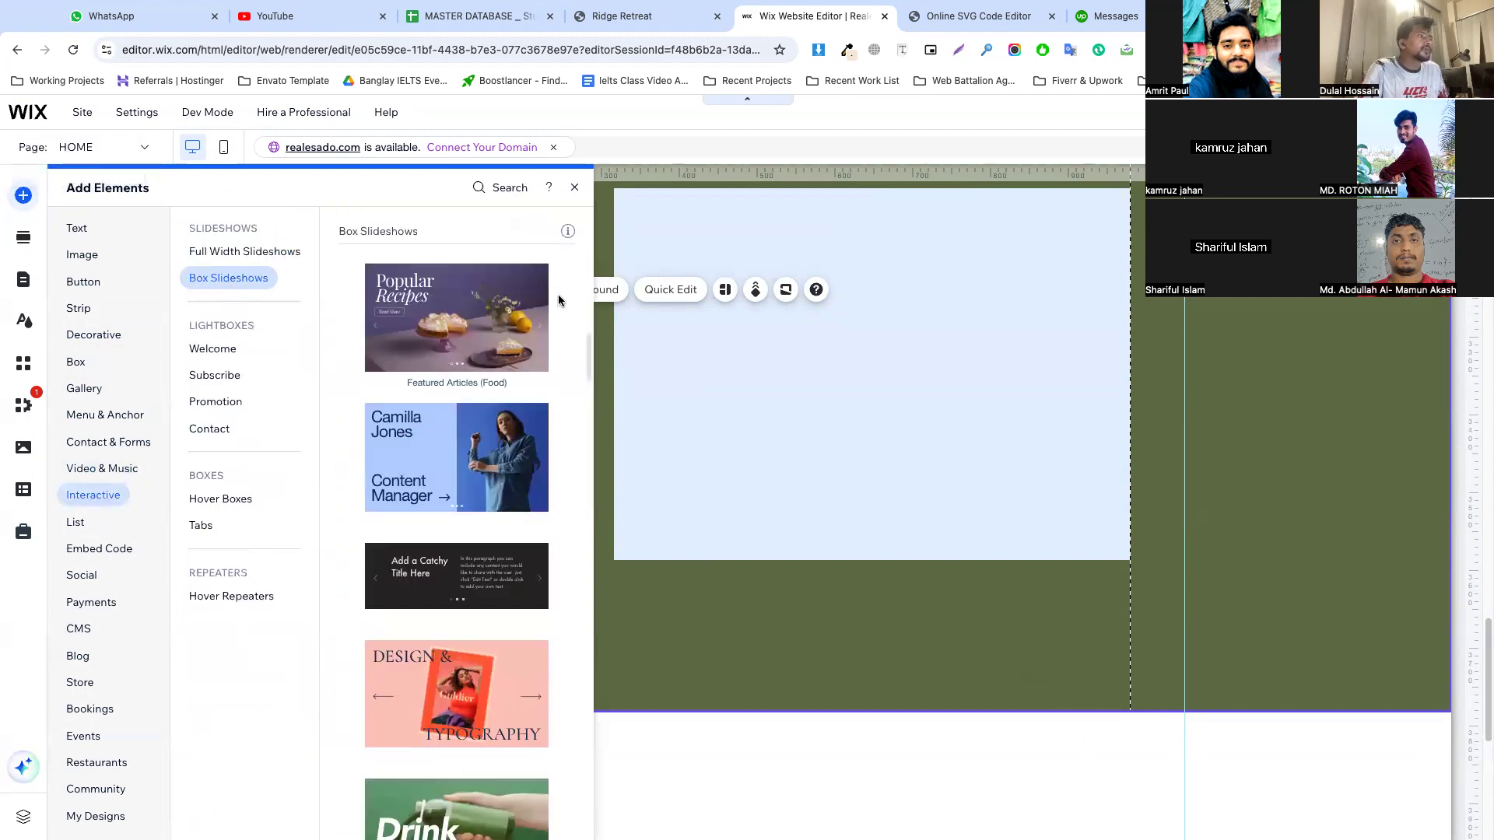
pyautogui.moveTo(780, 441); pyautogui.dragTo(907, 355)
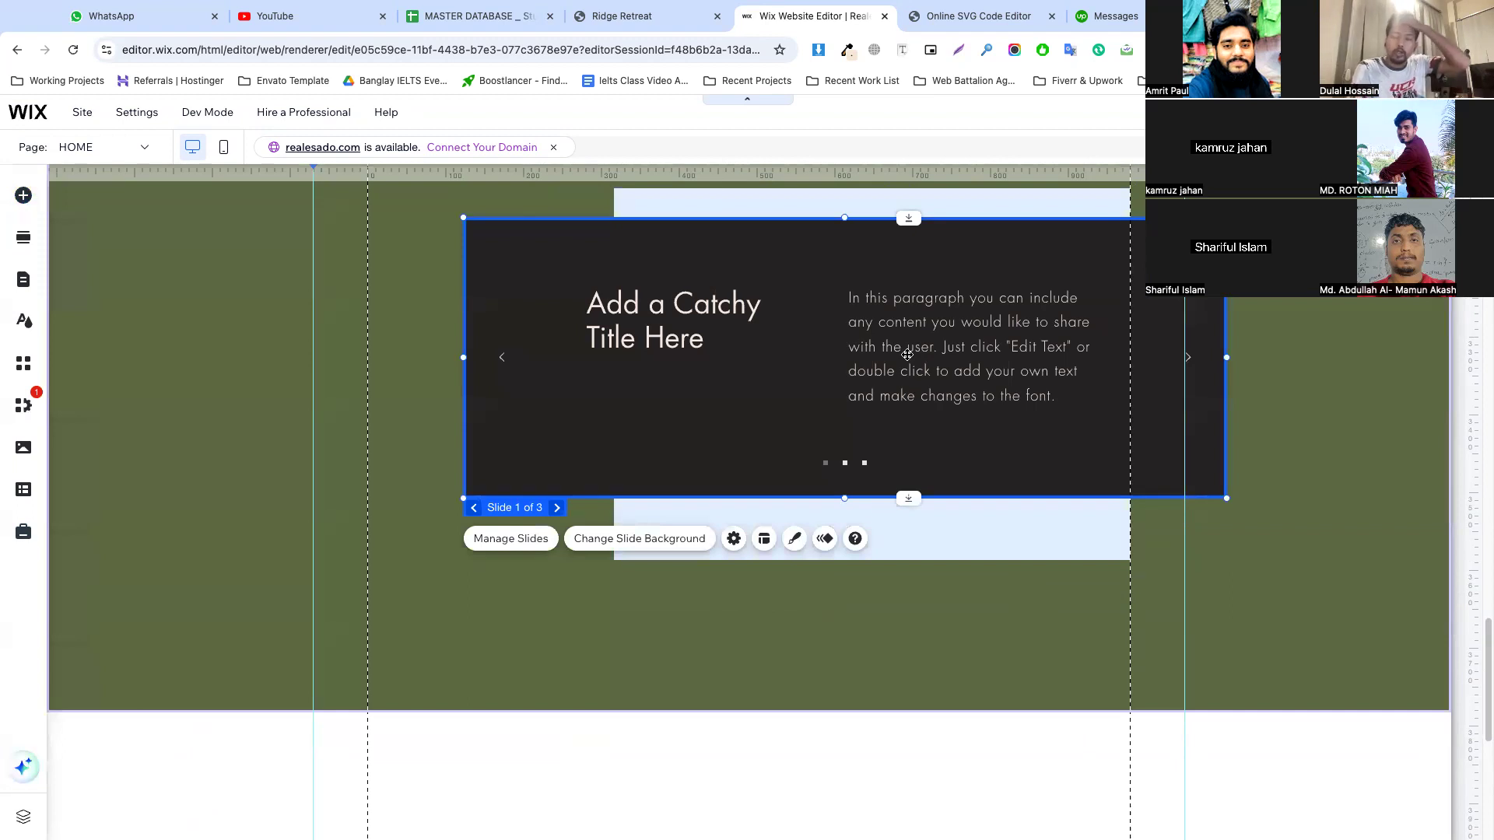
# Compare with the Ridge Retreat testimonial slider and narrow the slideshow from both sides to fit within the light blue box
pyautogui.click(607, 15)
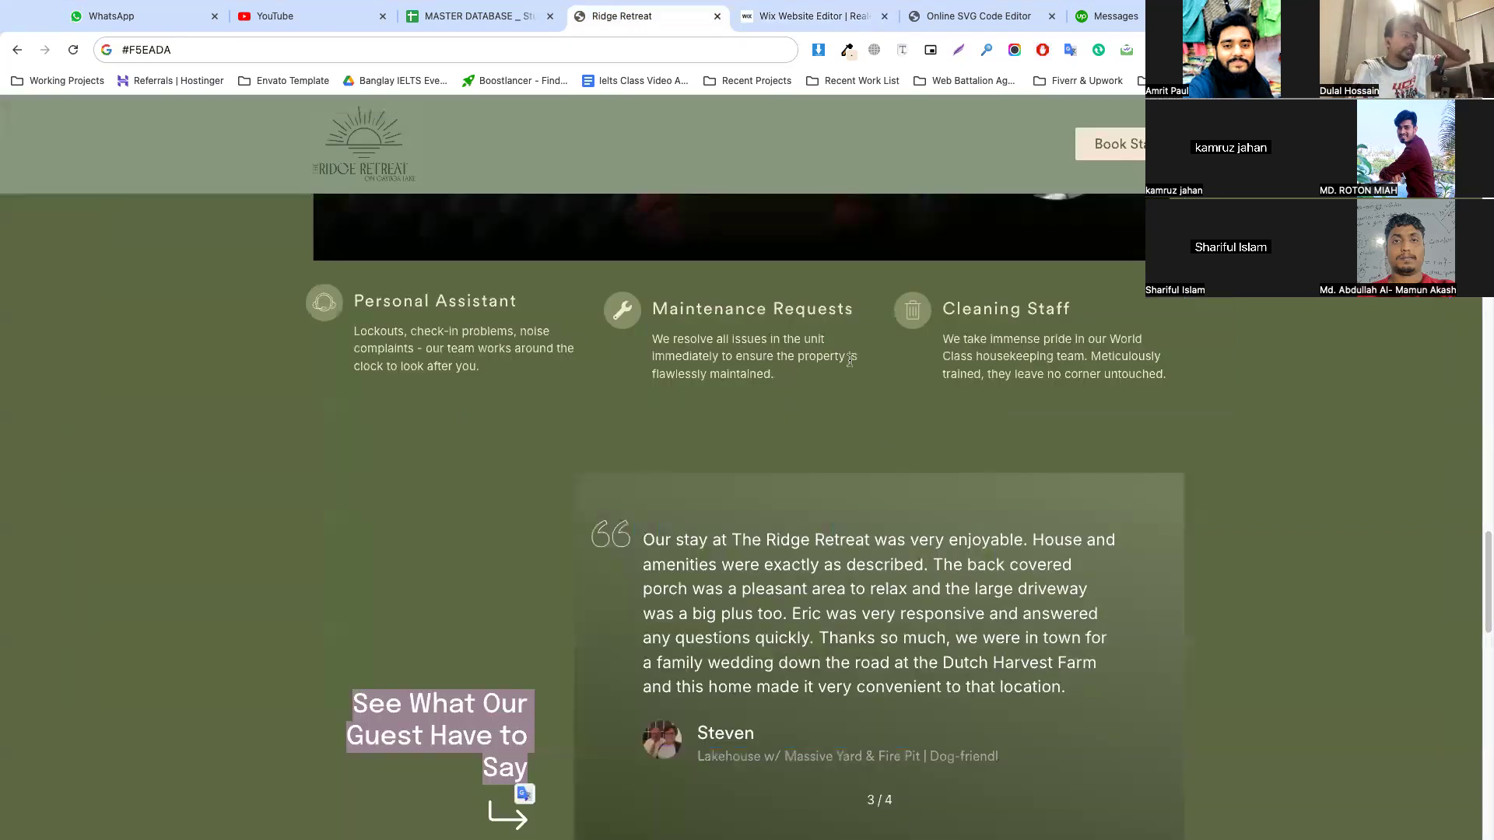
pyautogui.scroll(-3, 850, 361)
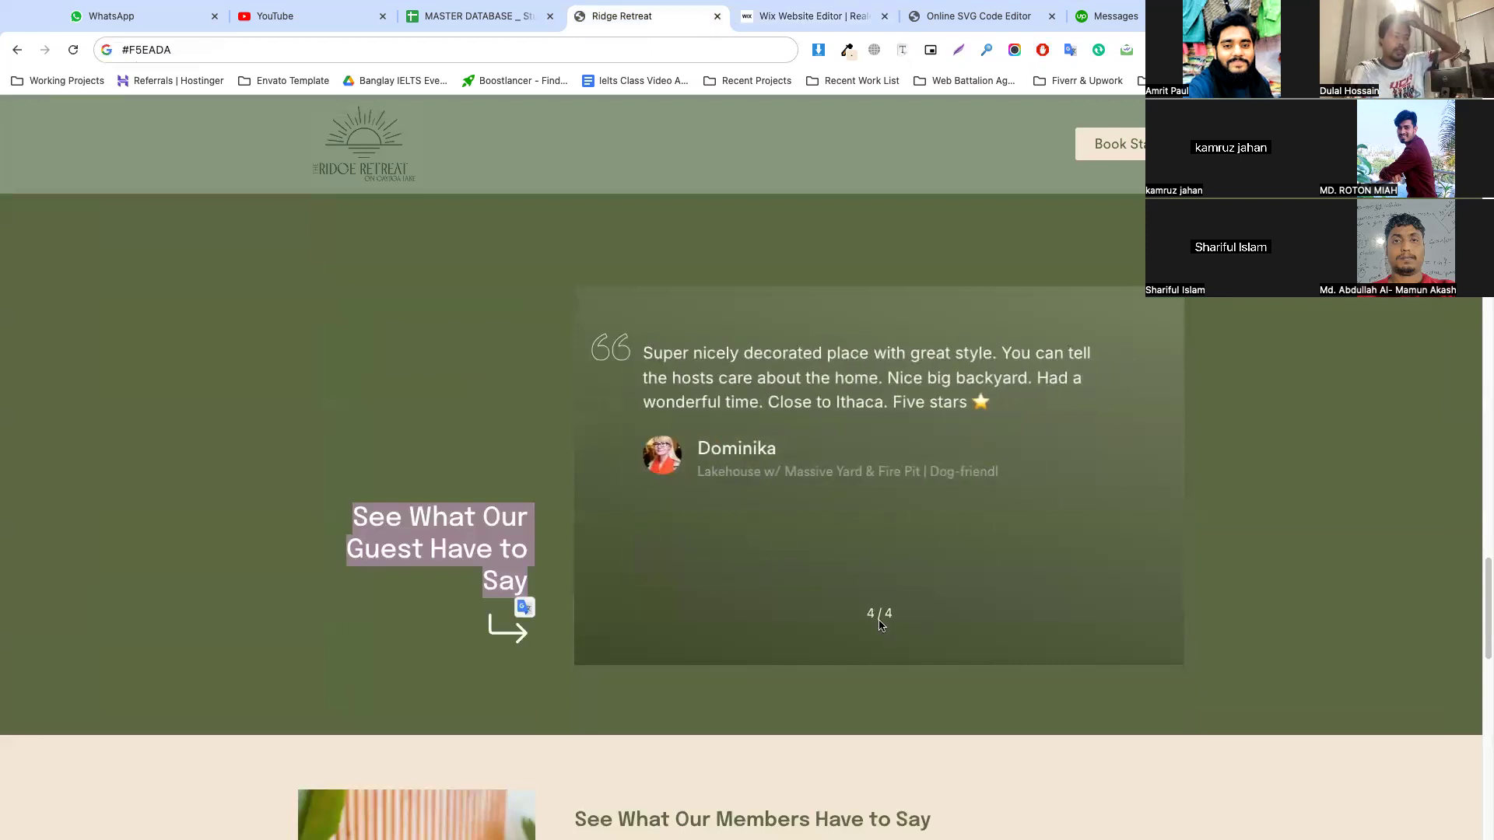
pyautogui.scroll(-2, 885, 537)
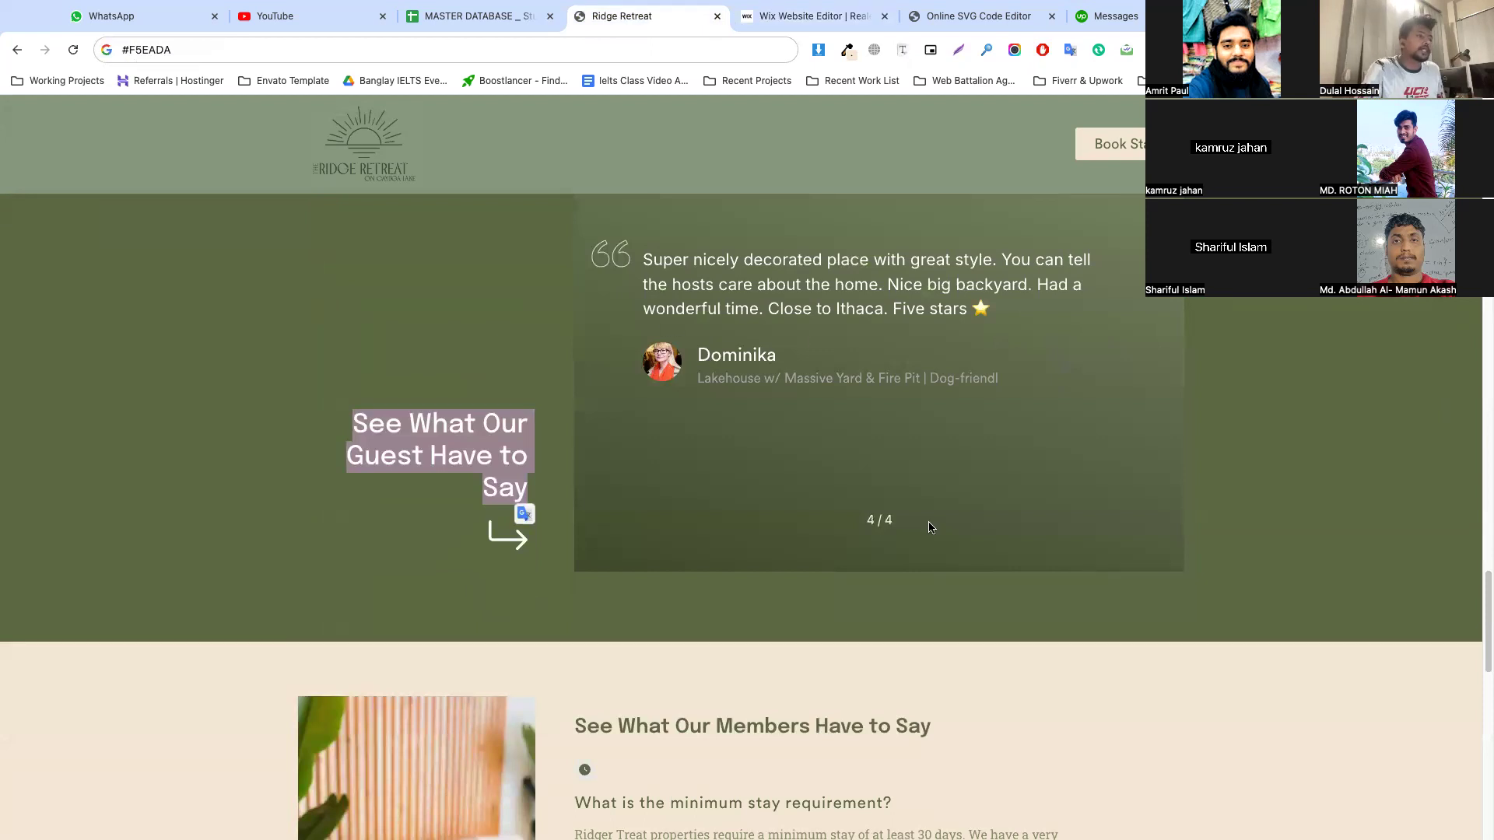
pyautogui.click(778, 17)
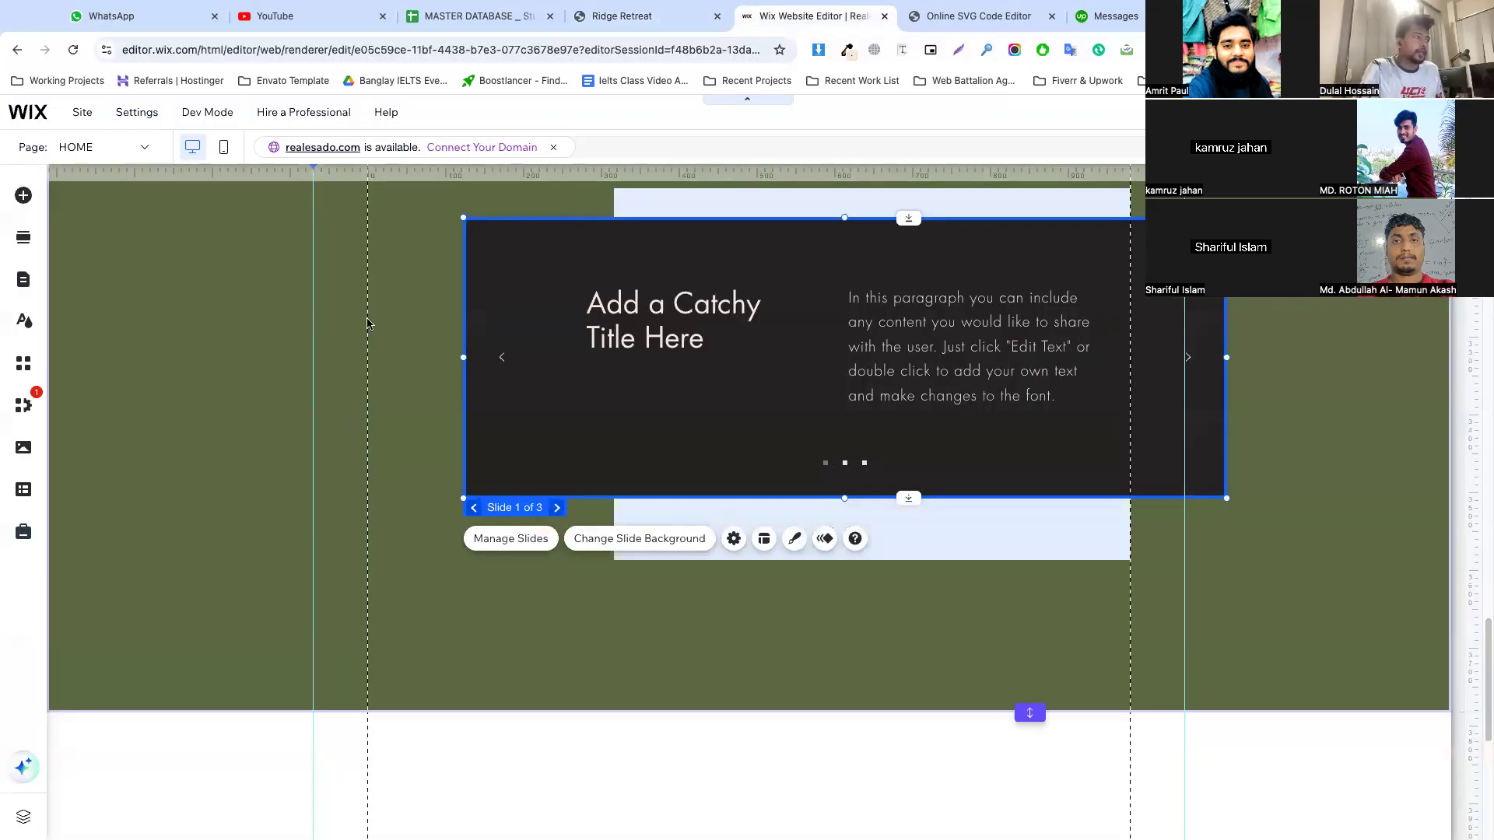
pyautogui.moveTo(463, 357); pyautogui.dragTo(619, 358)
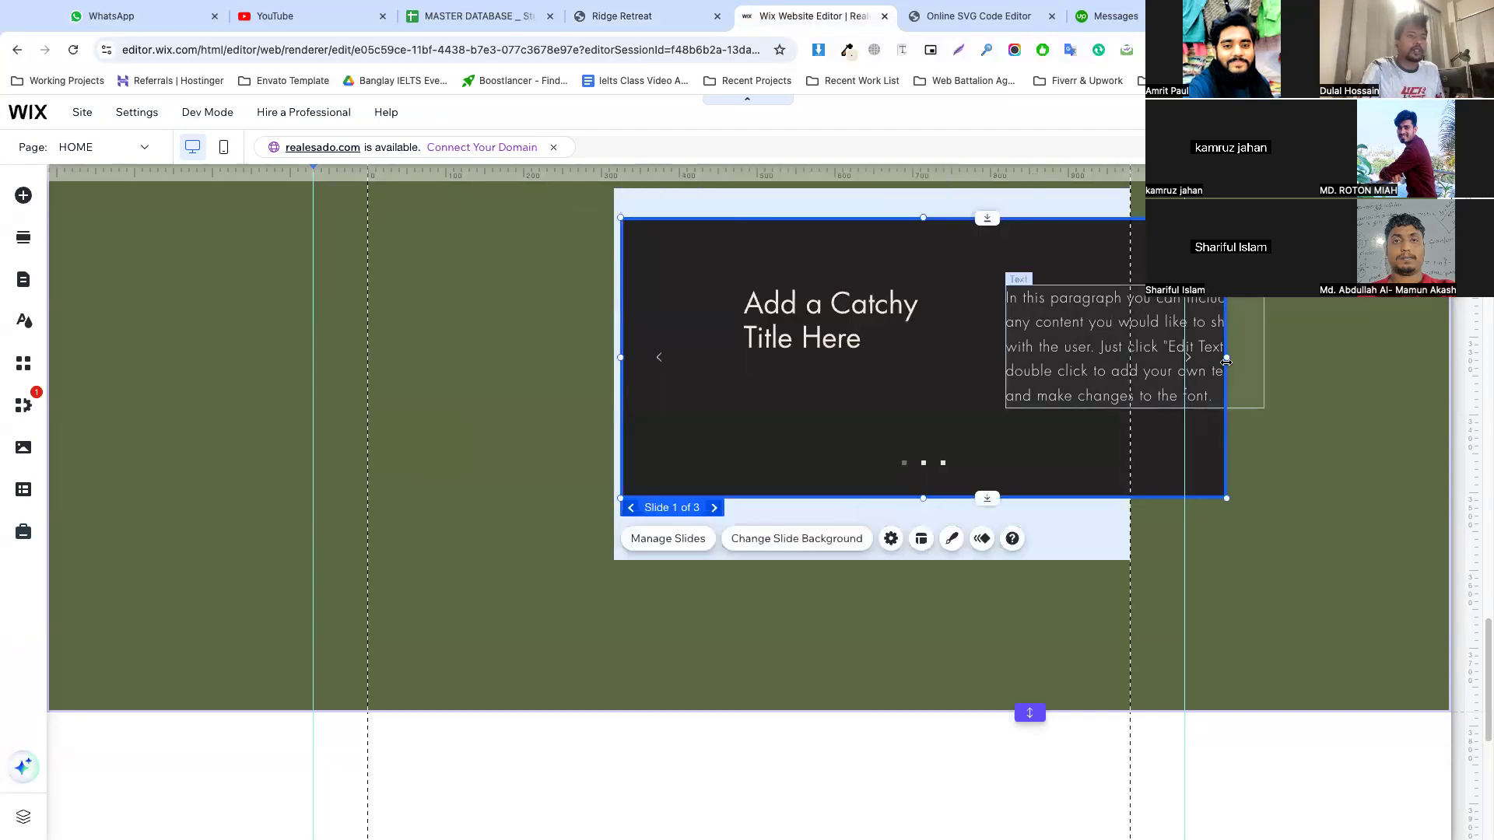
pyautogui.moveTo(1227, 358); pyautogui.dragTo(1116, 357)
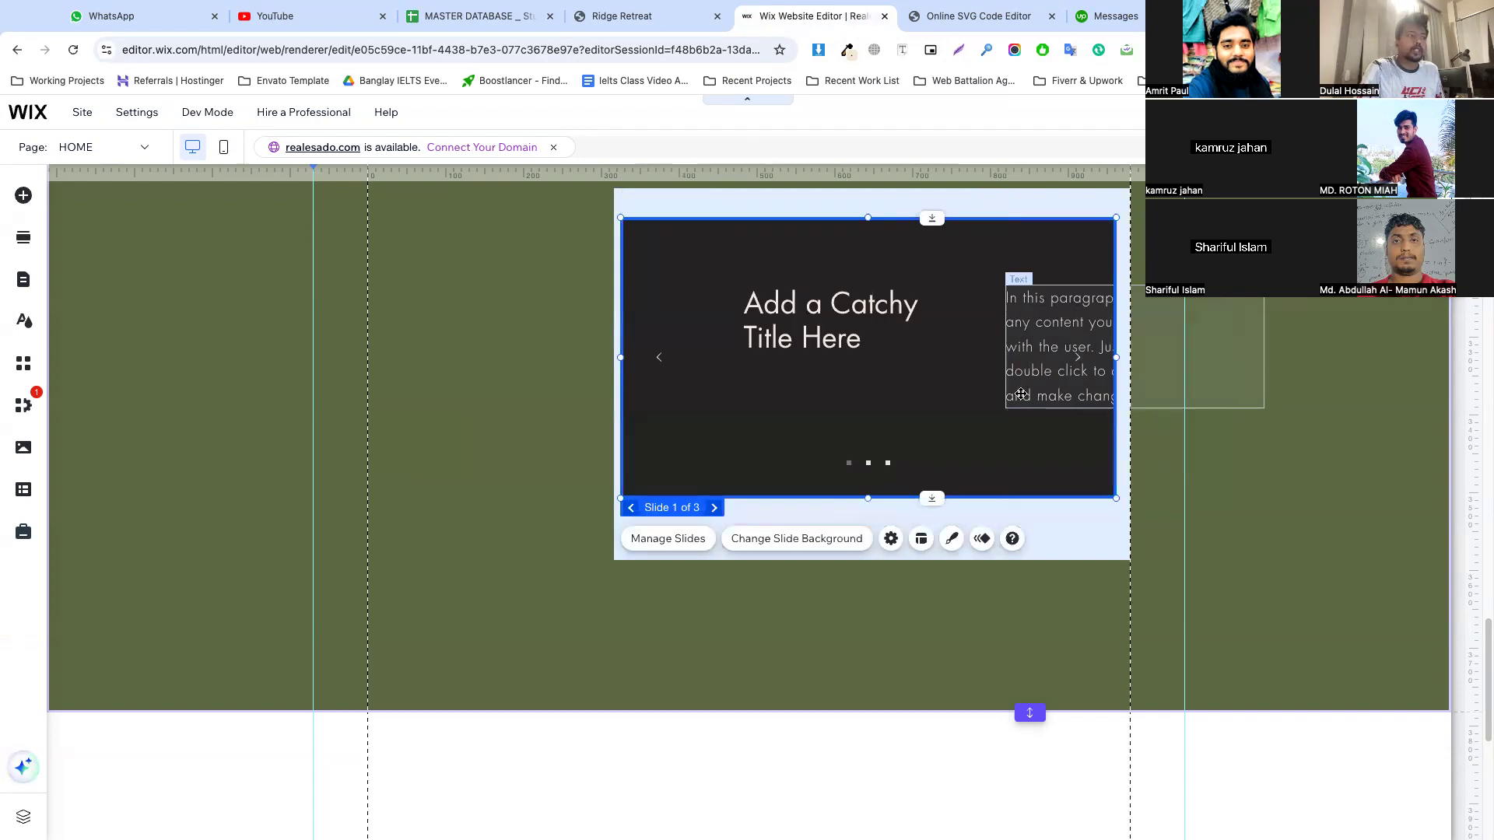
# Widen the light blue box to the left, then shift the slideshow left and widen it inside the box
pyautogui.click(616, 320)
pyautogui.moveTo(614, 375); pyautogui.dragTo(533, 374)
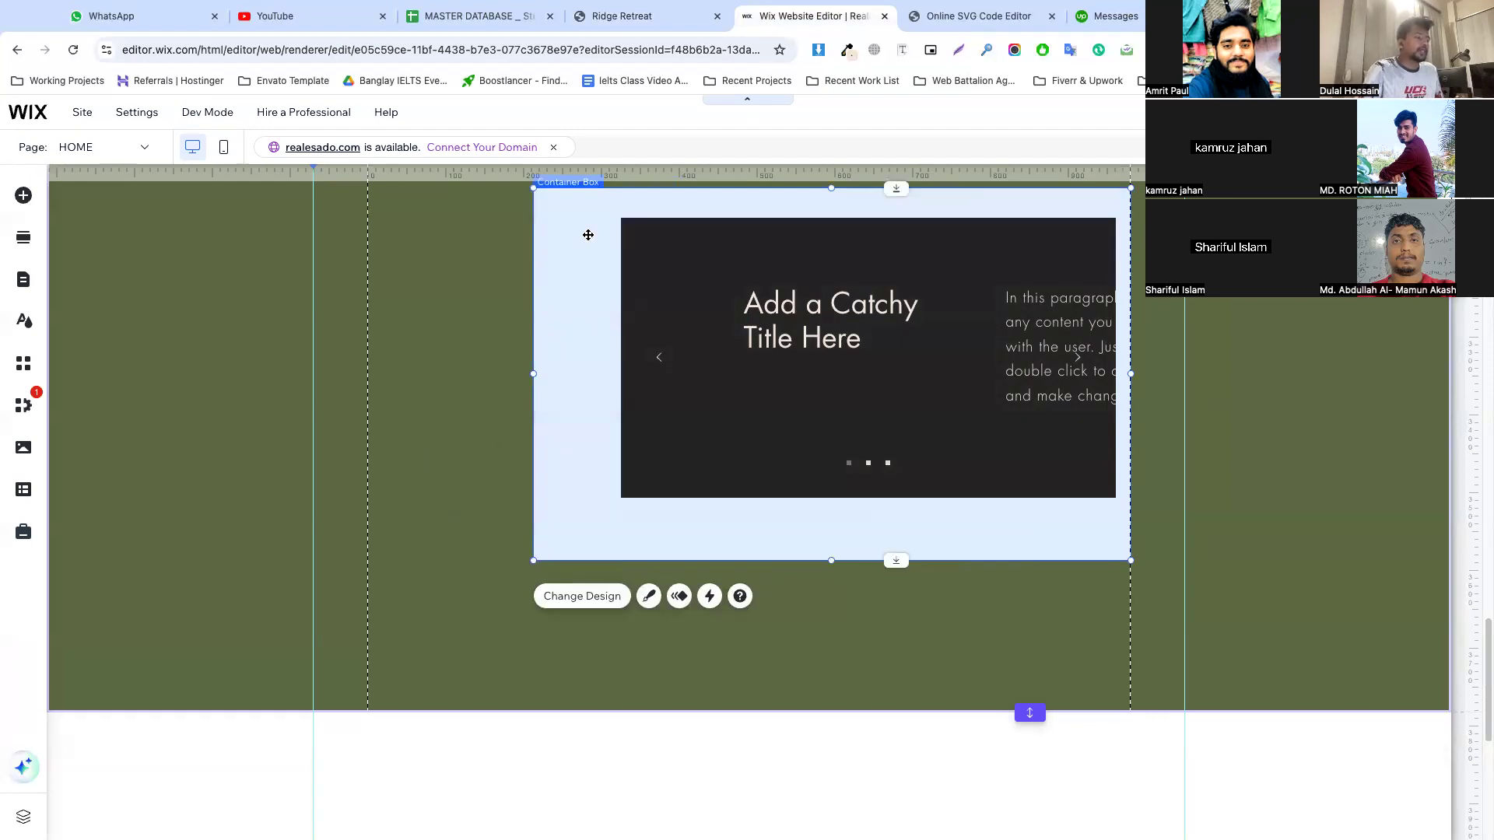
pyautogui.click(857, 462)
pyautogui.moveTo(838, 430); pyautogui.dragTo(782, 432)
pyautogui.moveTo(1064, 359); pyautogui.dragTo(1116, 359)
pyautogui.click(976, 557)
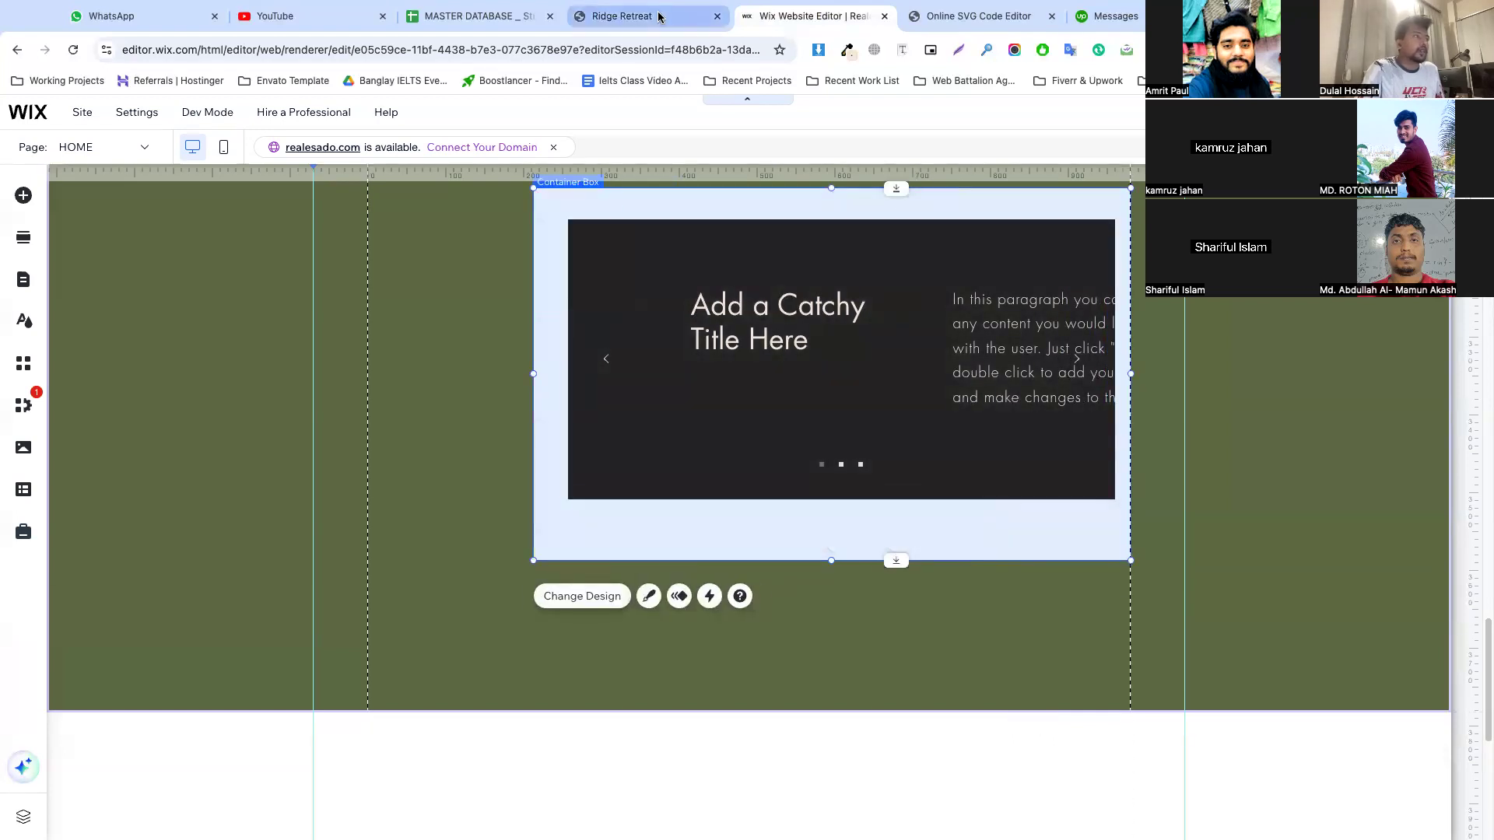
# Review the members' questions, "Find Your Happy Place Here." and footer sections on the Ridge Retreat reference page
pyautogui.click(630, 16)
pyautogui.scroll(-9, 644, 398)
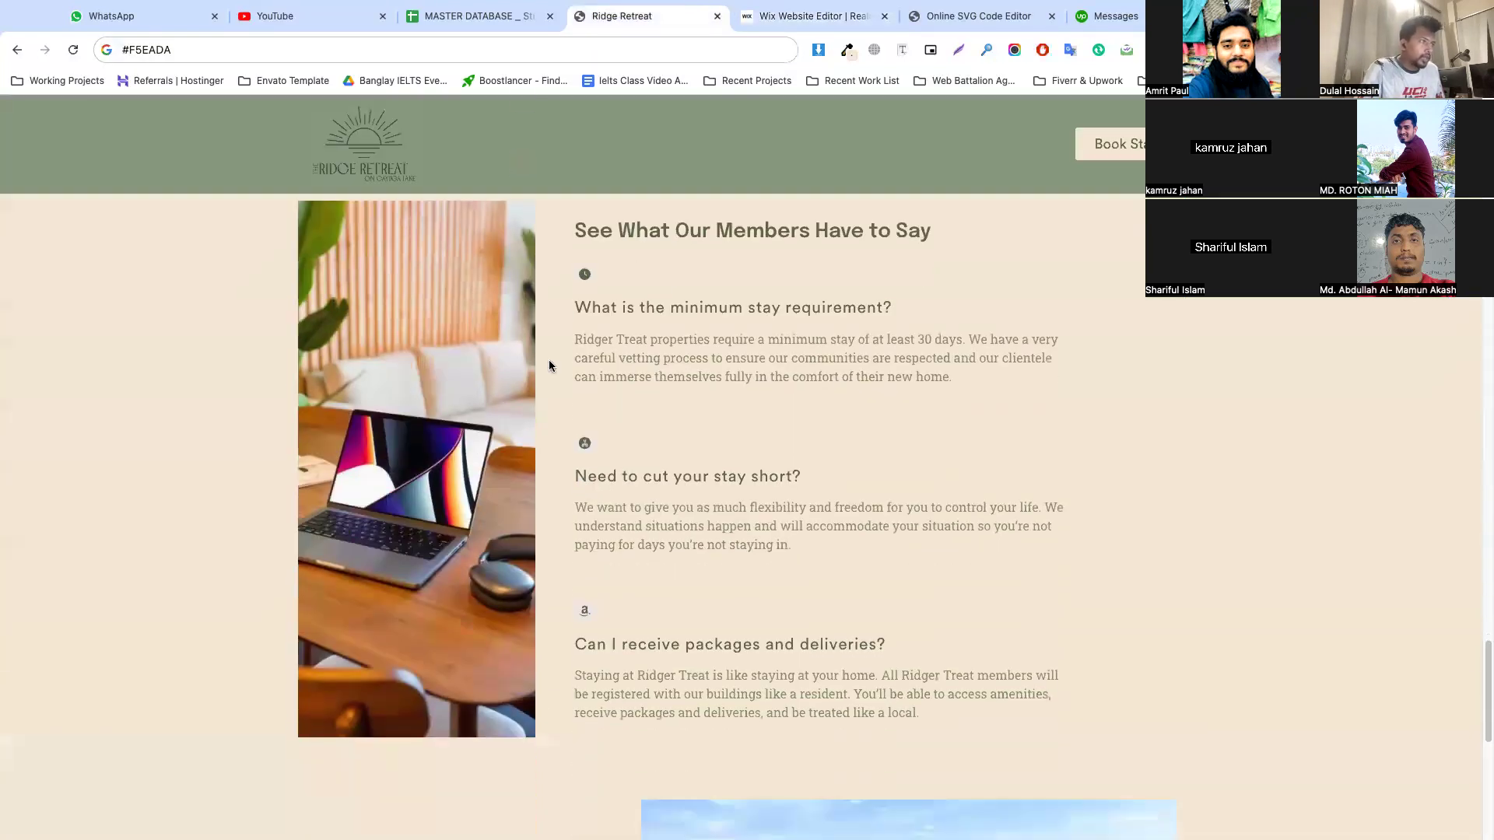
pyautogui.scroll(-6, 708, 381)
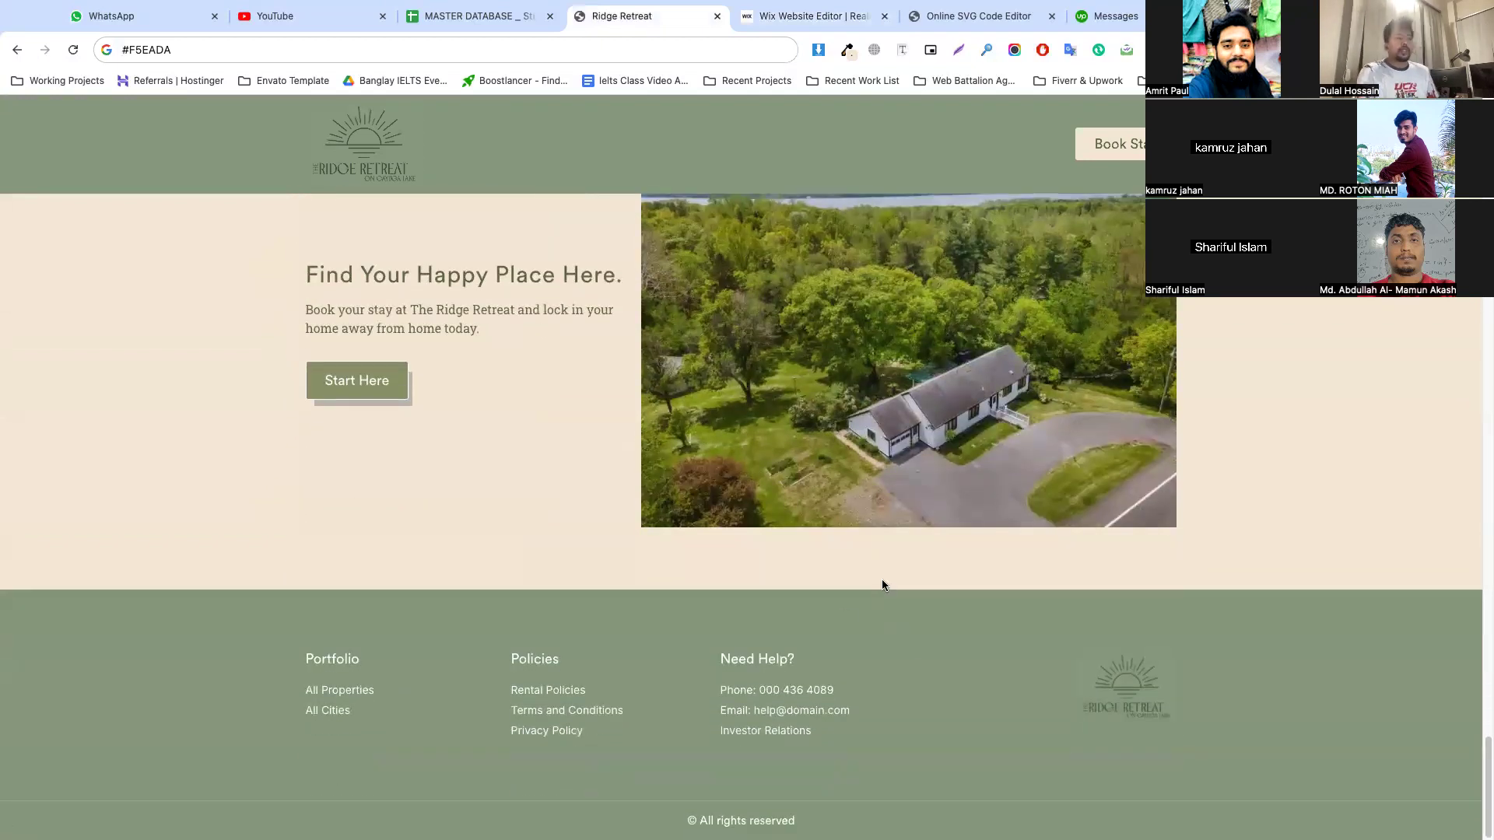
pyautogui.scroll(5, 773, 433)
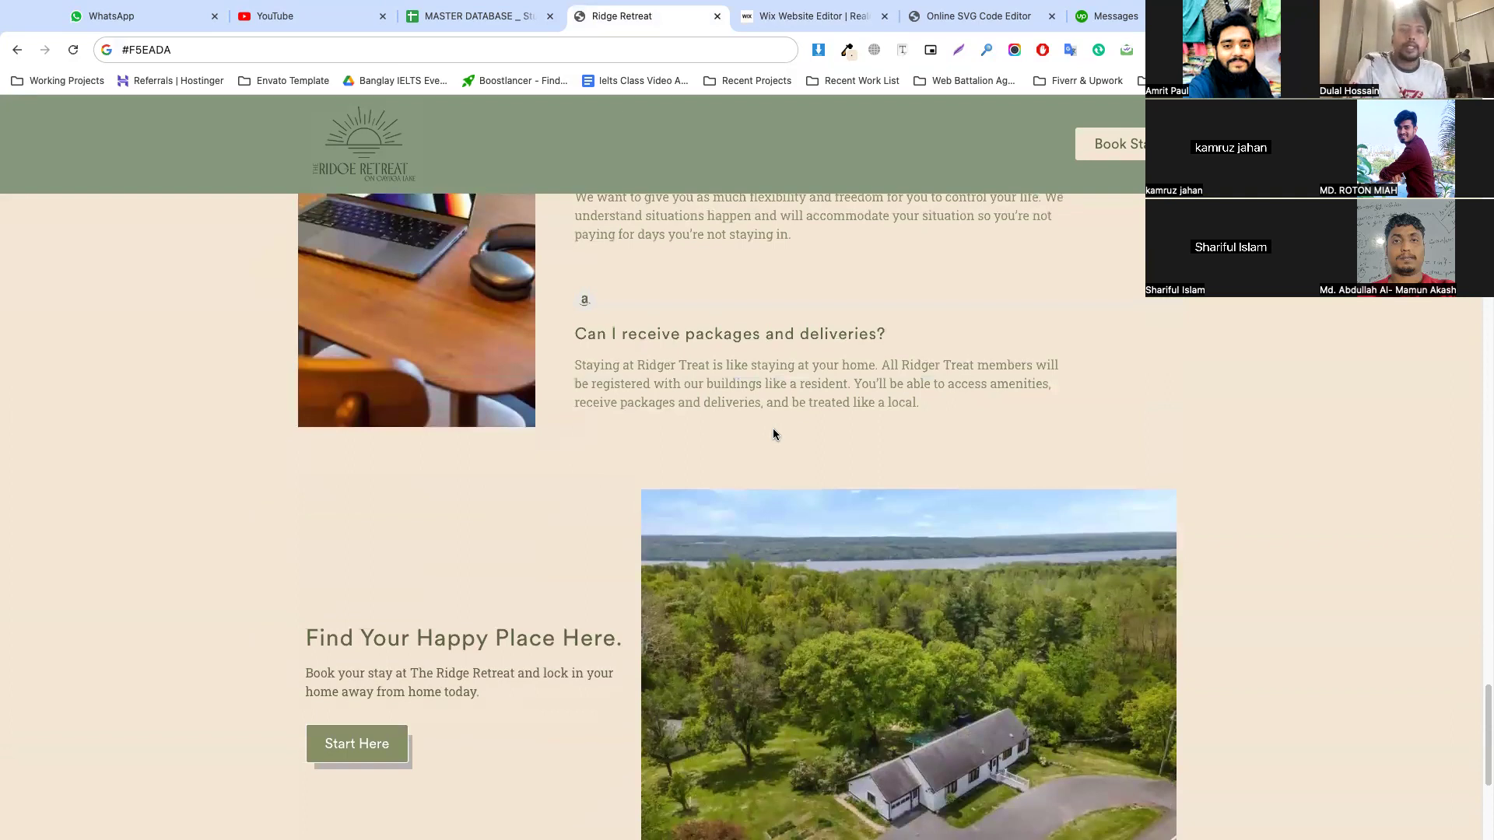
# Review the photo gallery, hero banner, booking cards and "World Class" section on the Ridge Retreat home page
pyautogui.scroll(20, 773, 434)
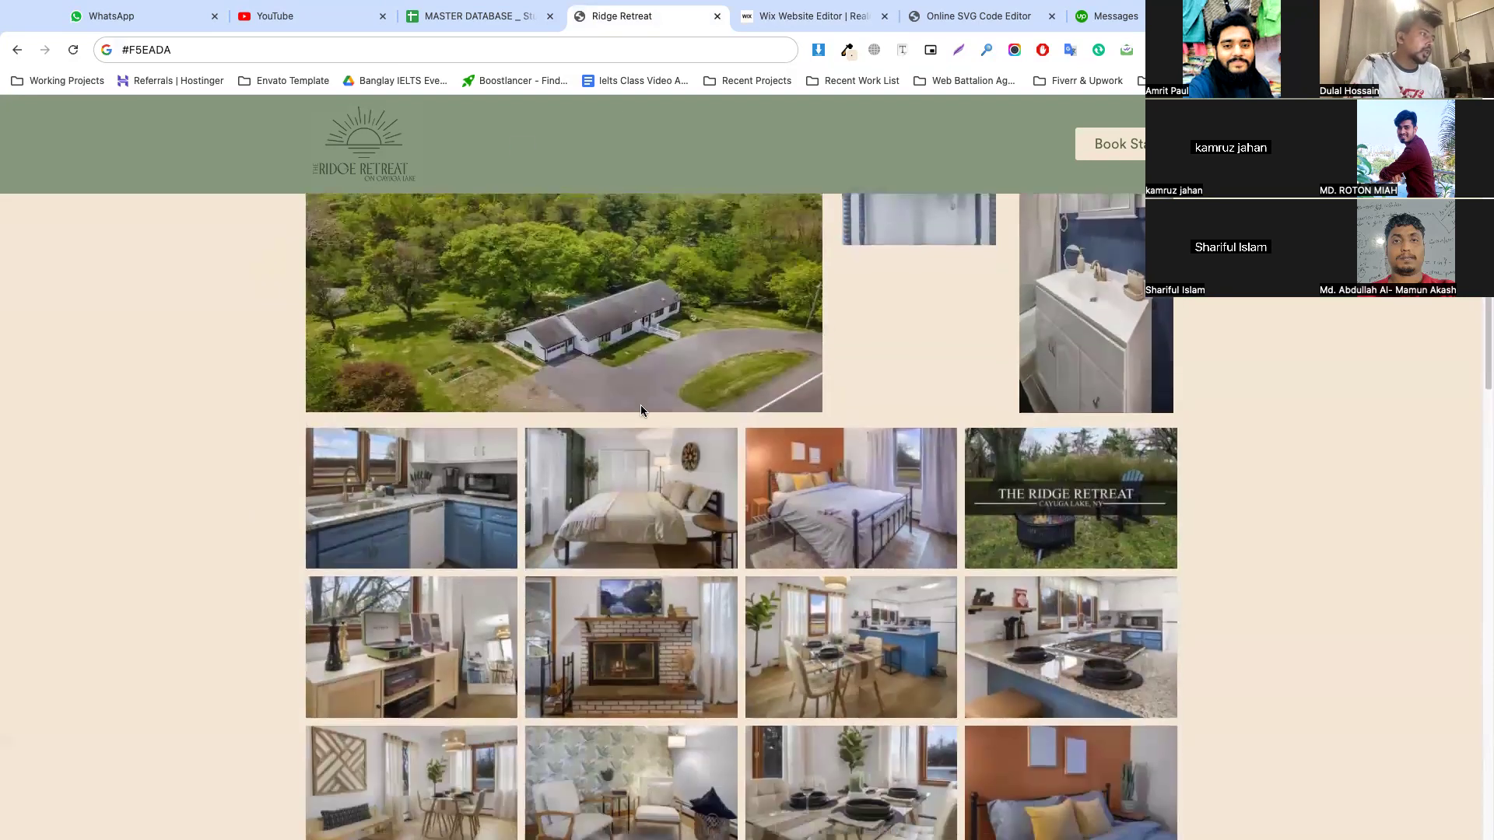
pyautogui.scroll(15, 397, 558)
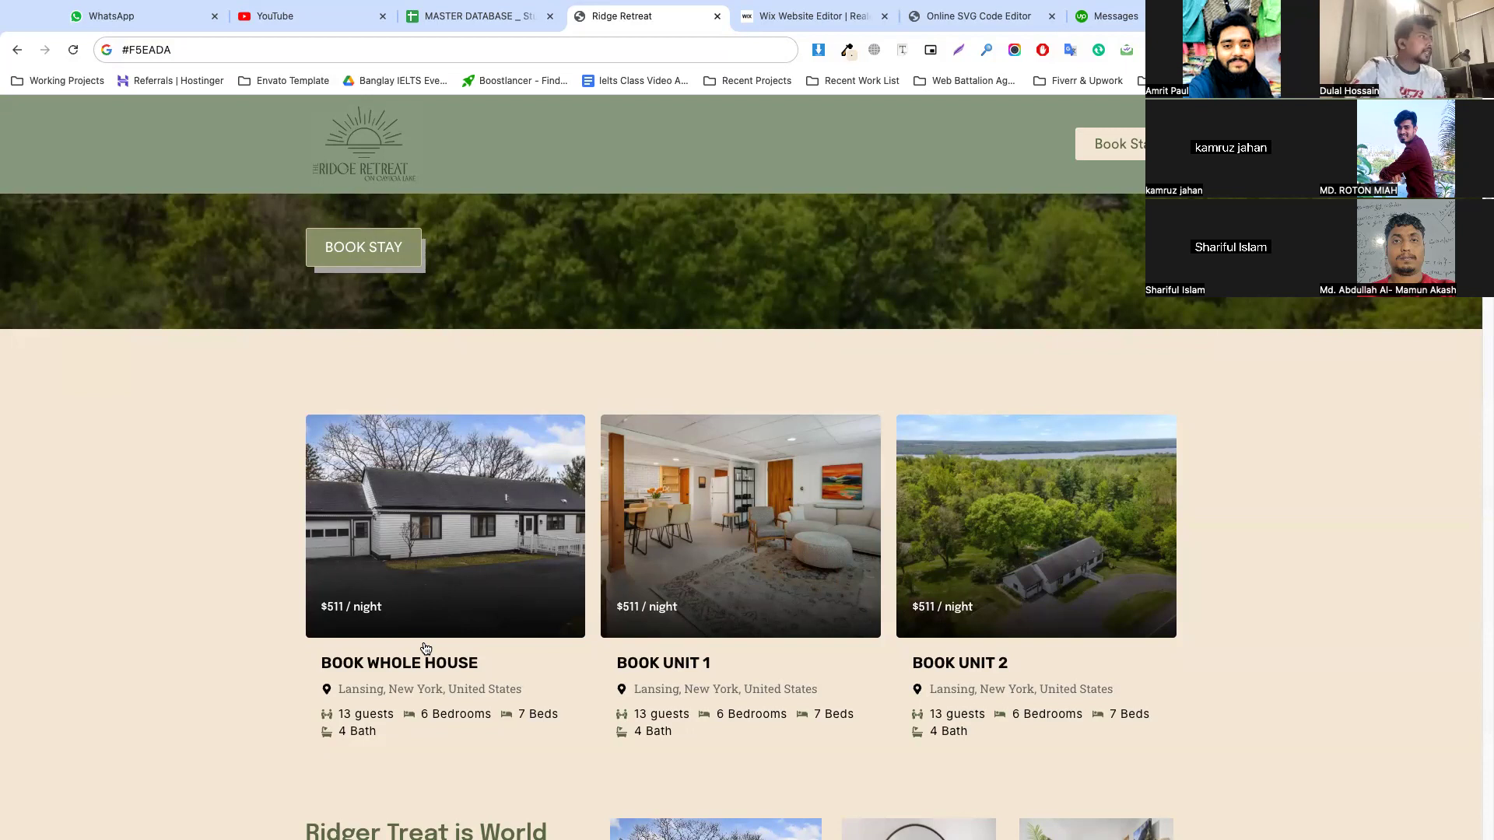
pyautogui.scroll(6, 397, 267)
pyautogui.click(365, 171)
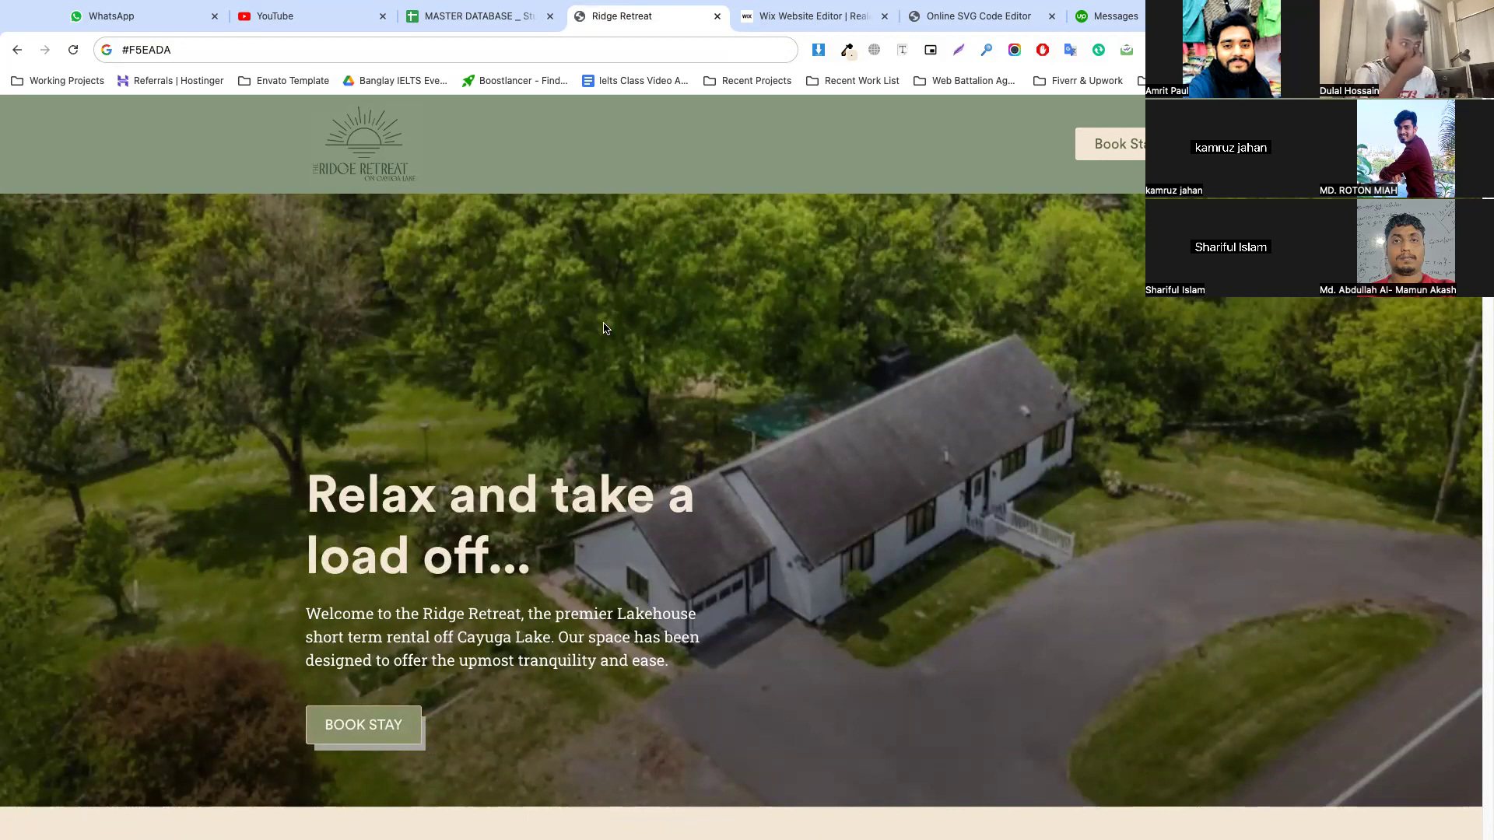
pyautogui.scroll(-10, 605, 328)
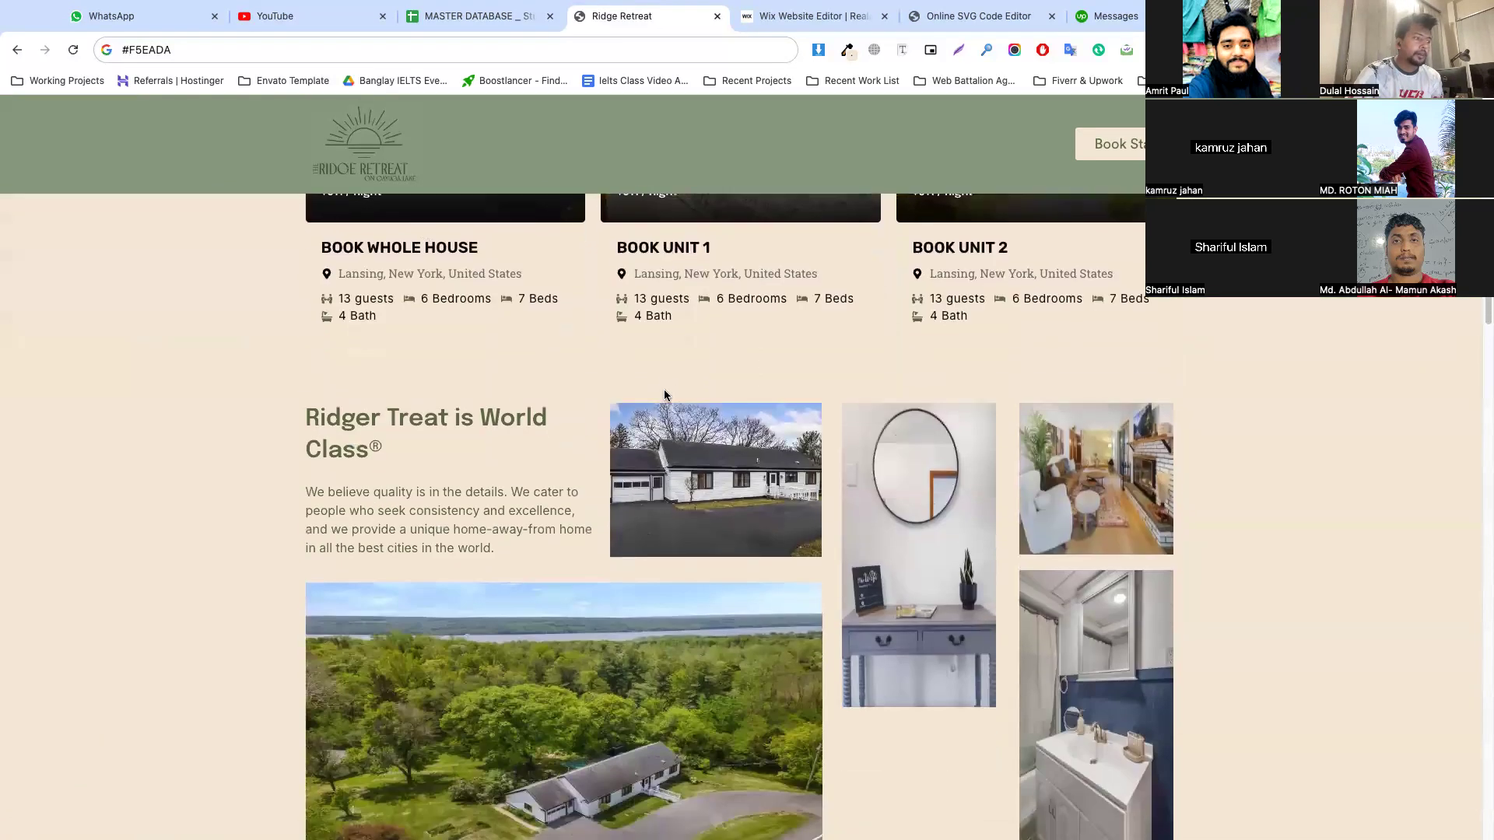
pyautogui.scroll(-2, 664, 390)
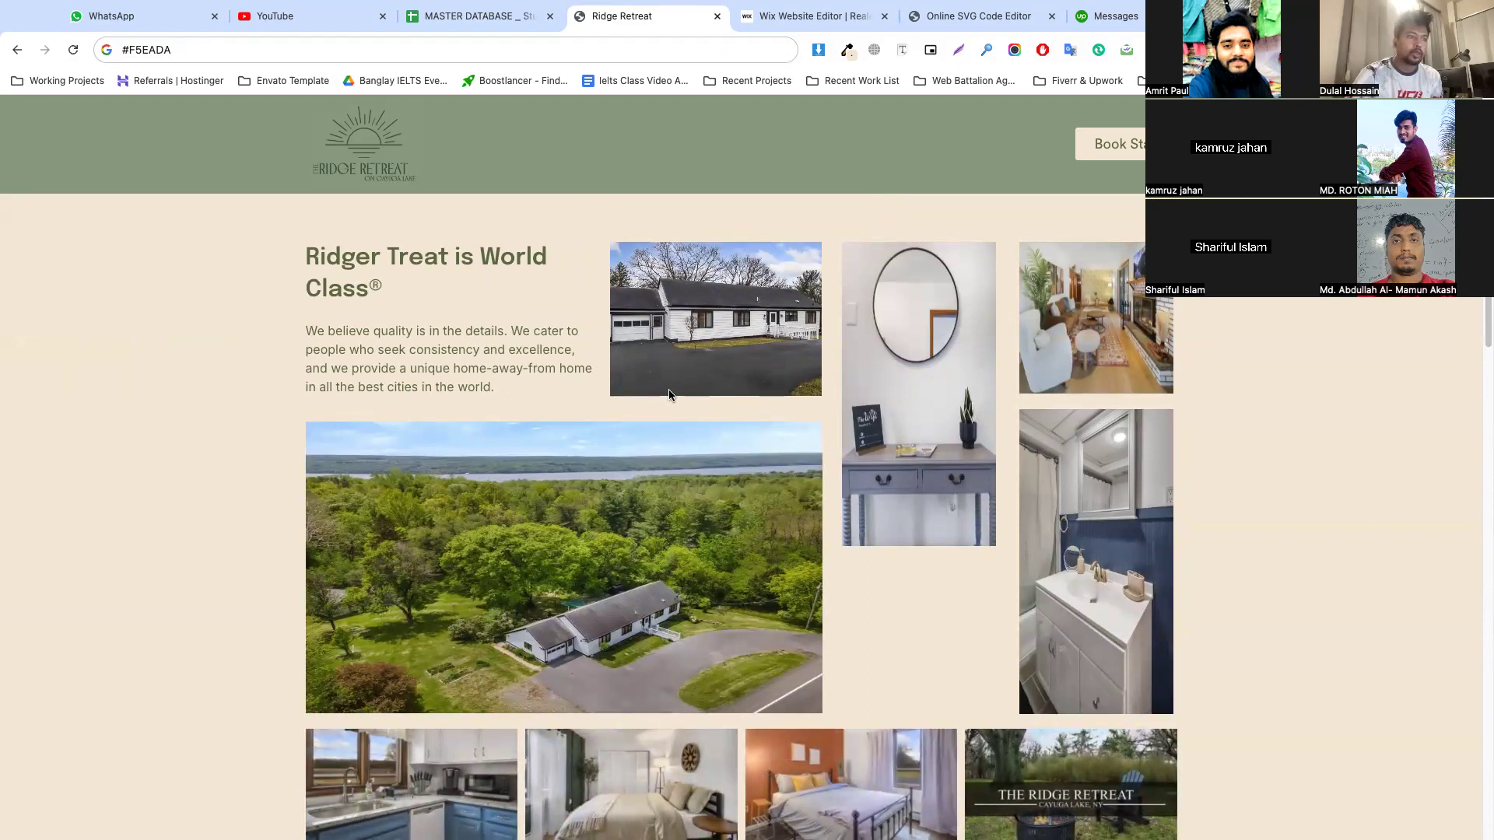
pyautogui.scroll(10, 669, 395)
pyautogui.scroll(-2, 389, 443)
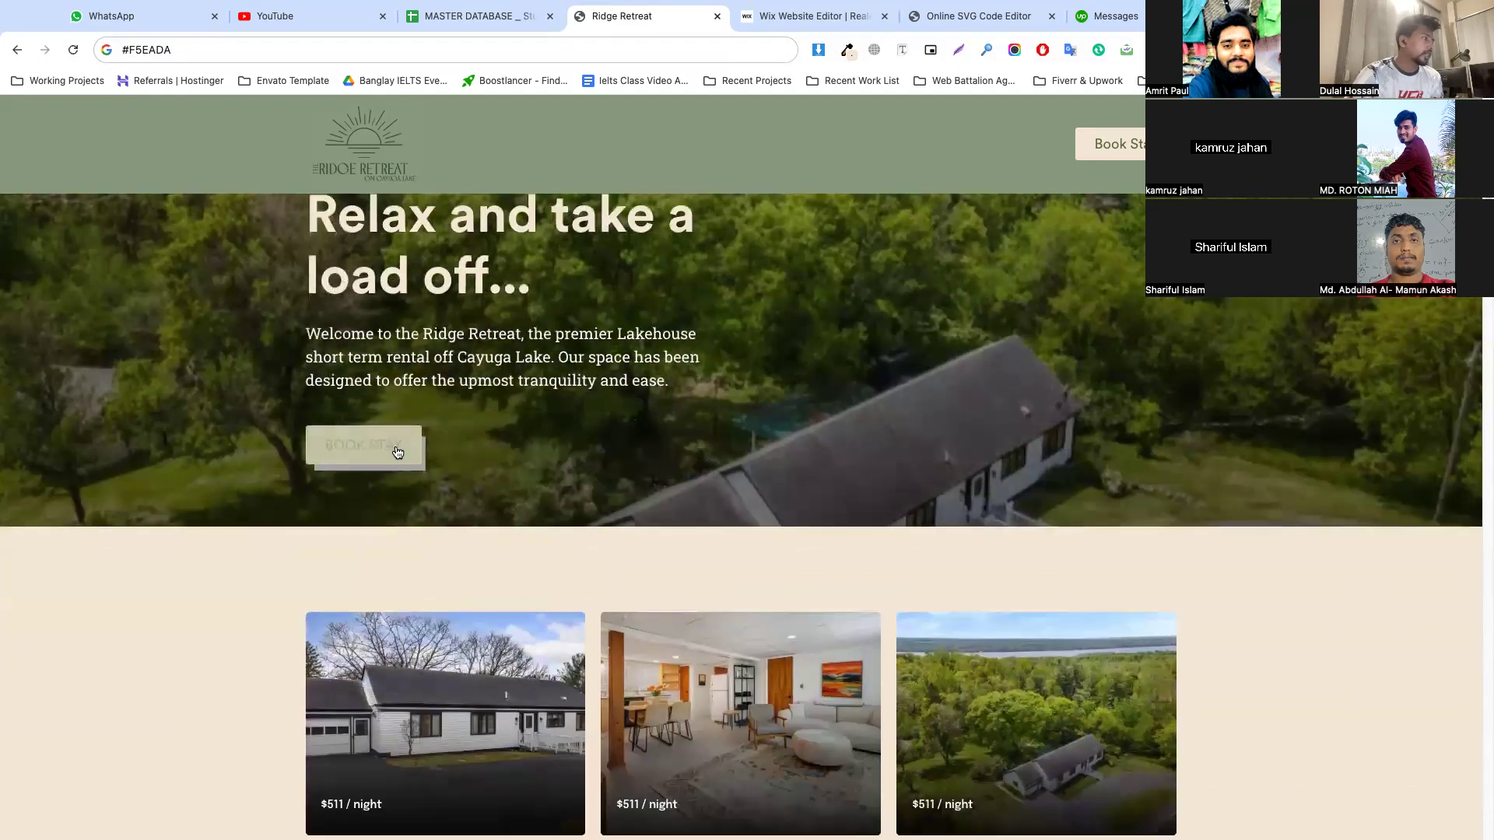
# Open the reference site's booking page from the hero banner and choose the property "Ridge Retreat on Cayuga Lake - Whole House"
pyautogui.click(387, 450)
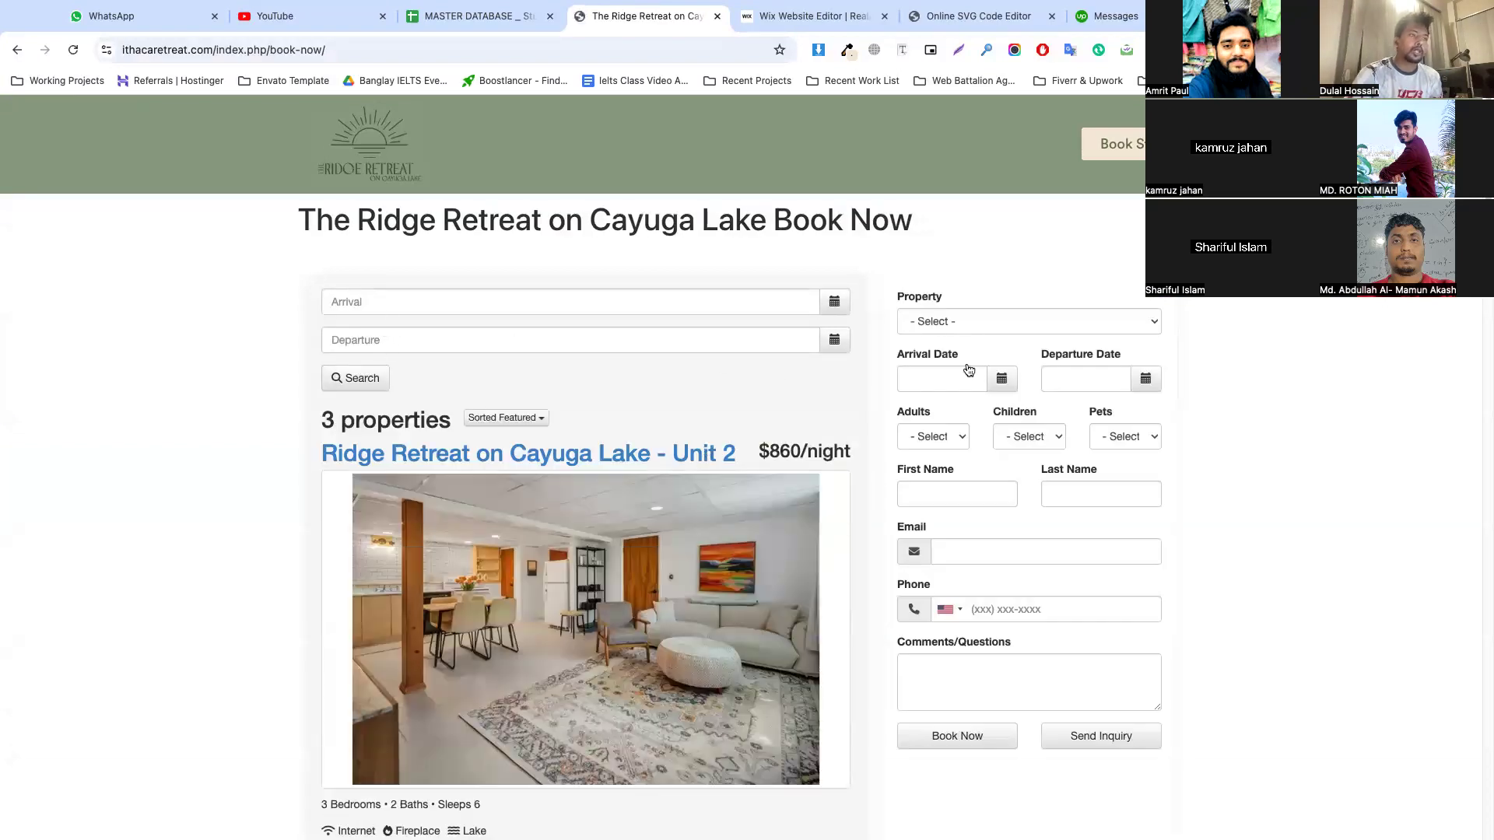
pyautogui.click(937, 321)
pyautogui.click(1004, 353)
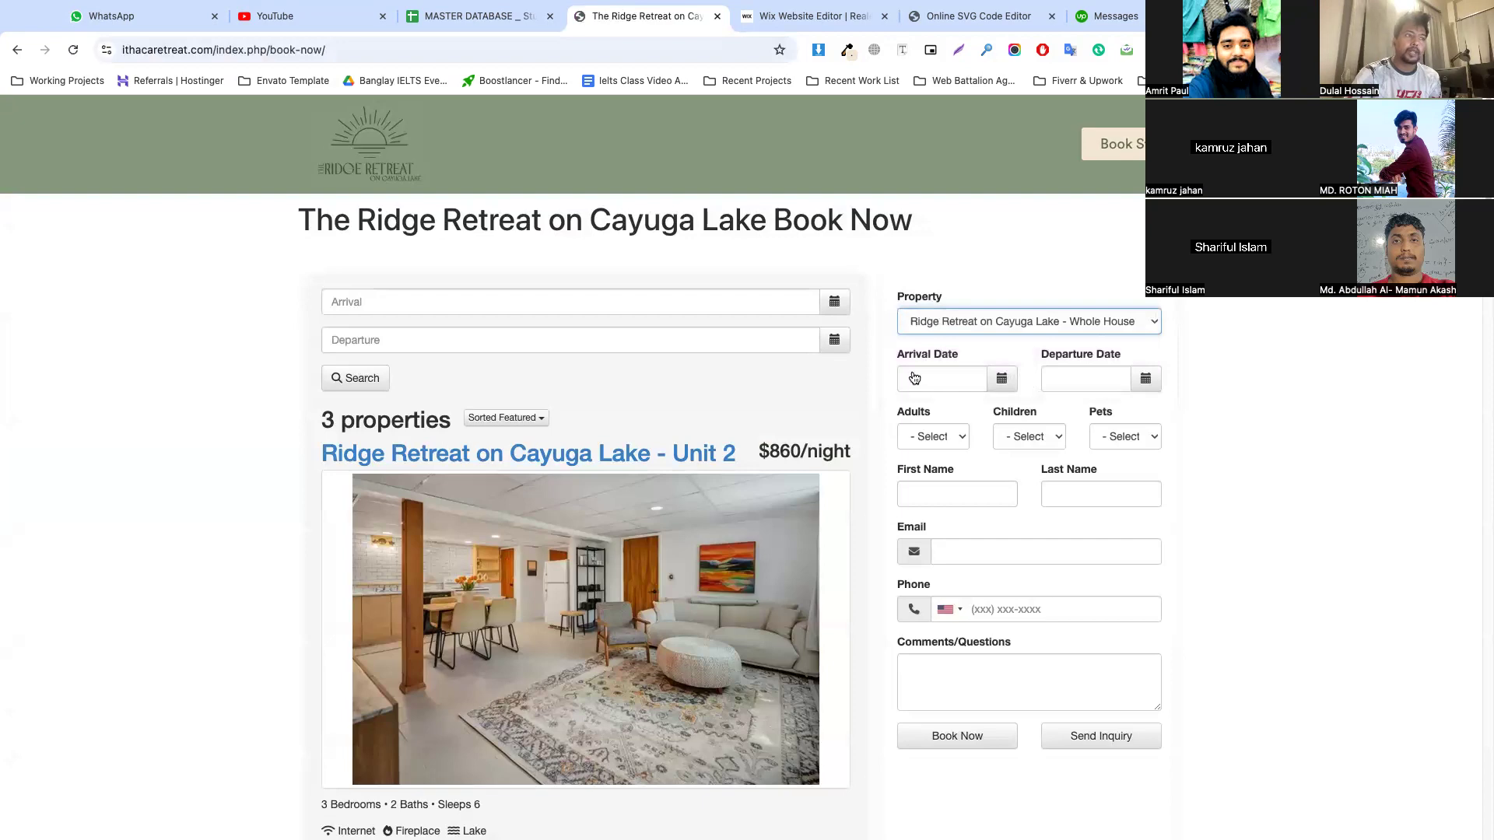
# Look through the property listings on the booking page and set the booking form's adults to 2
pyautogui.scroll(-8, 701, 575)
pyautogui.scroll(-5, 599, 492)
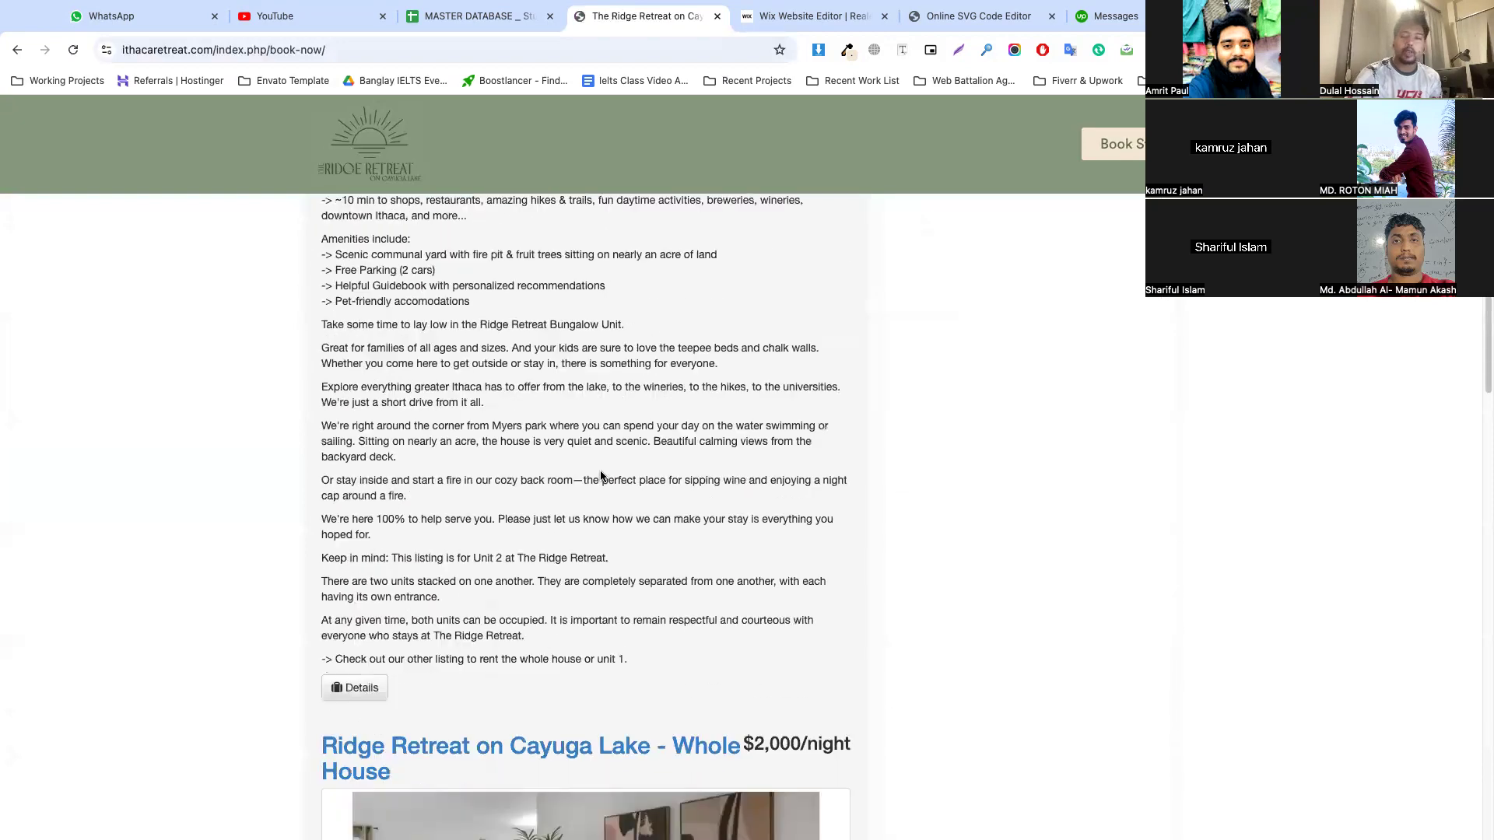
pyautogui.scroll(-20, 600, 470)
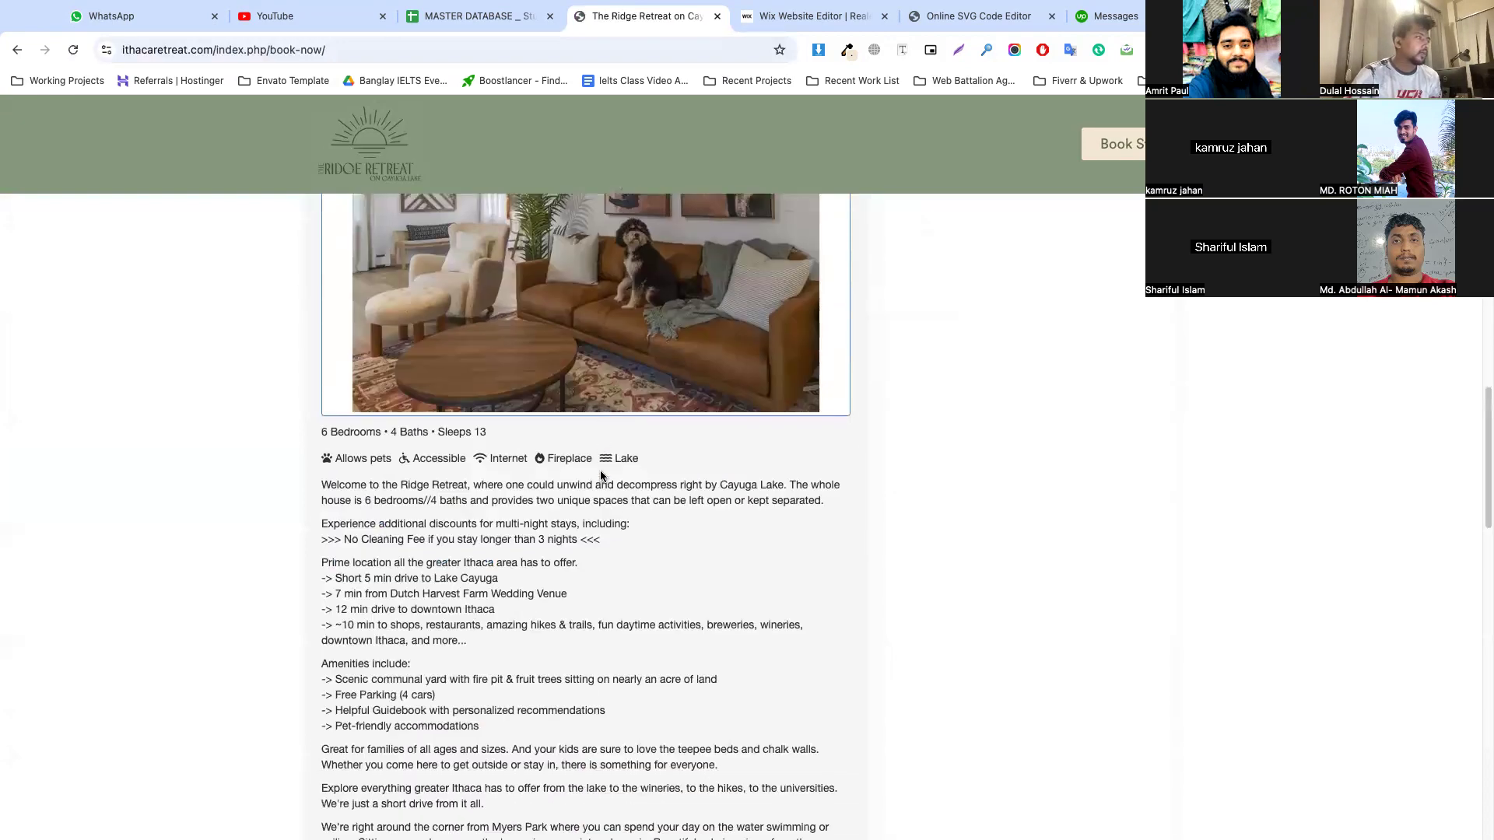
pyautogui.scroll(20, 600, 471)
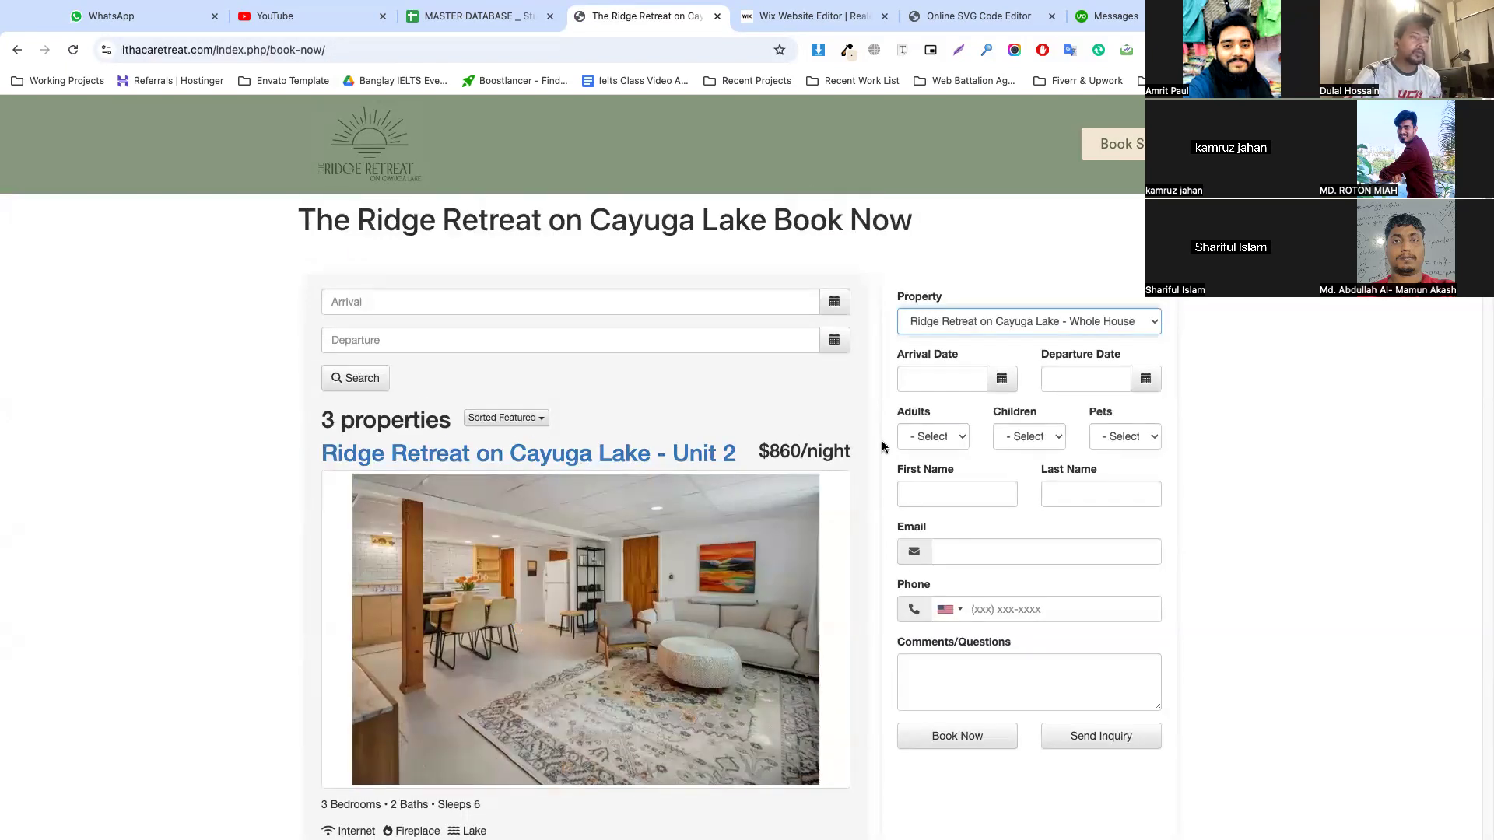
pyautogui.click(928, 436)
pyautogui.click(938, 466)
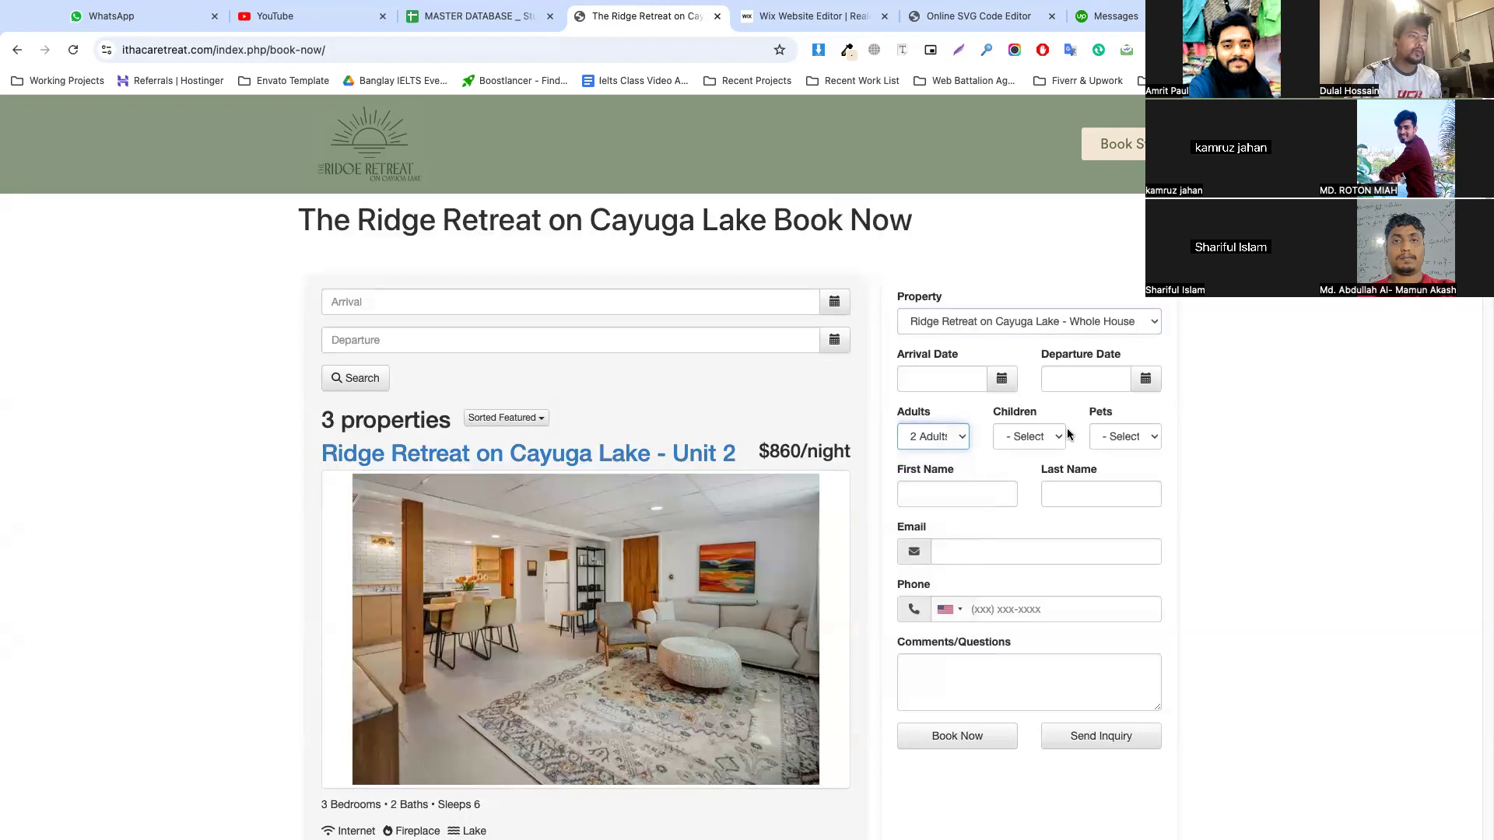
pyautogui.scroll(-4, 1257, 526)
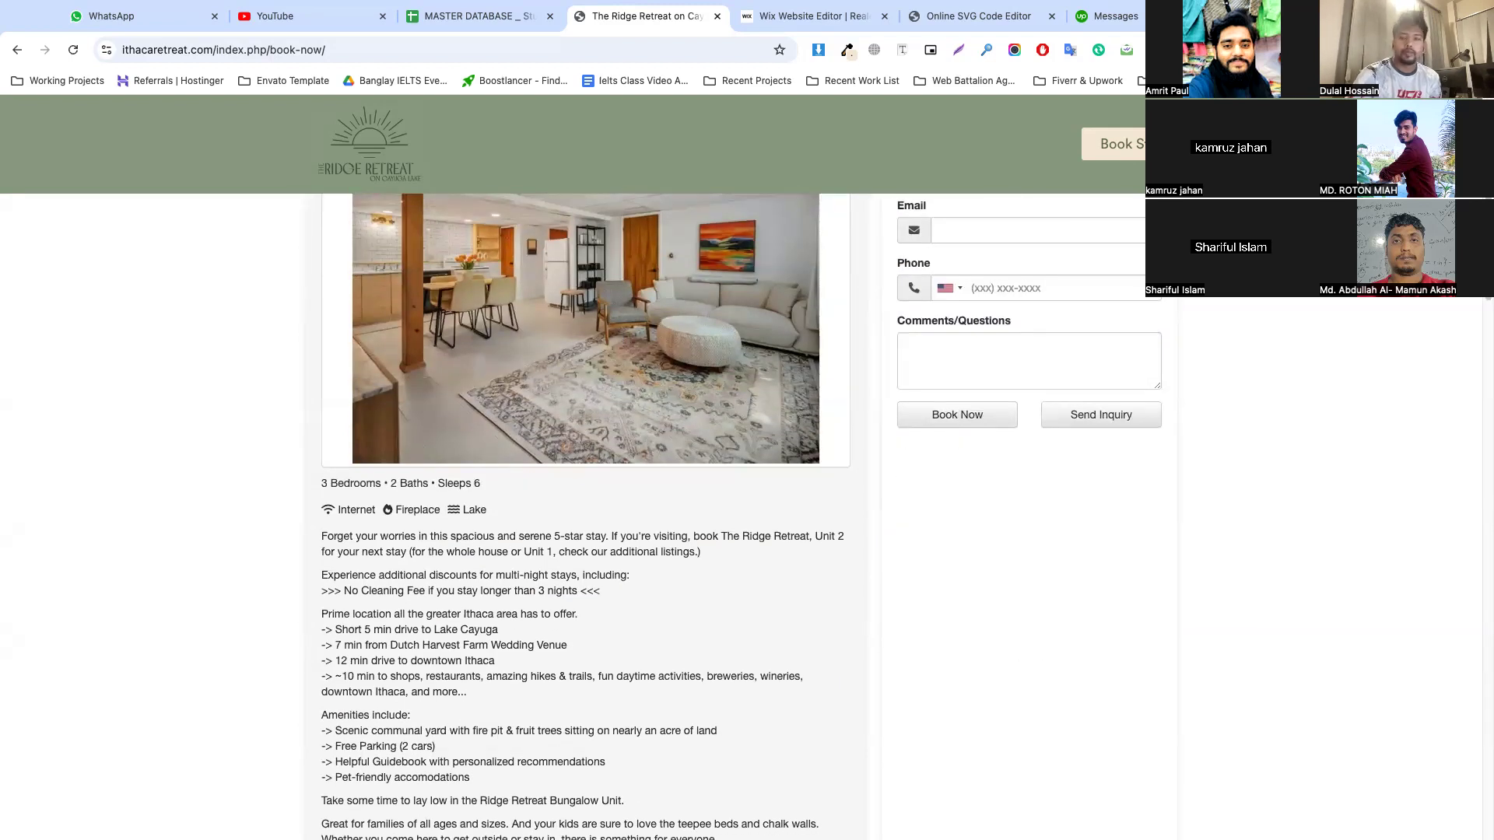